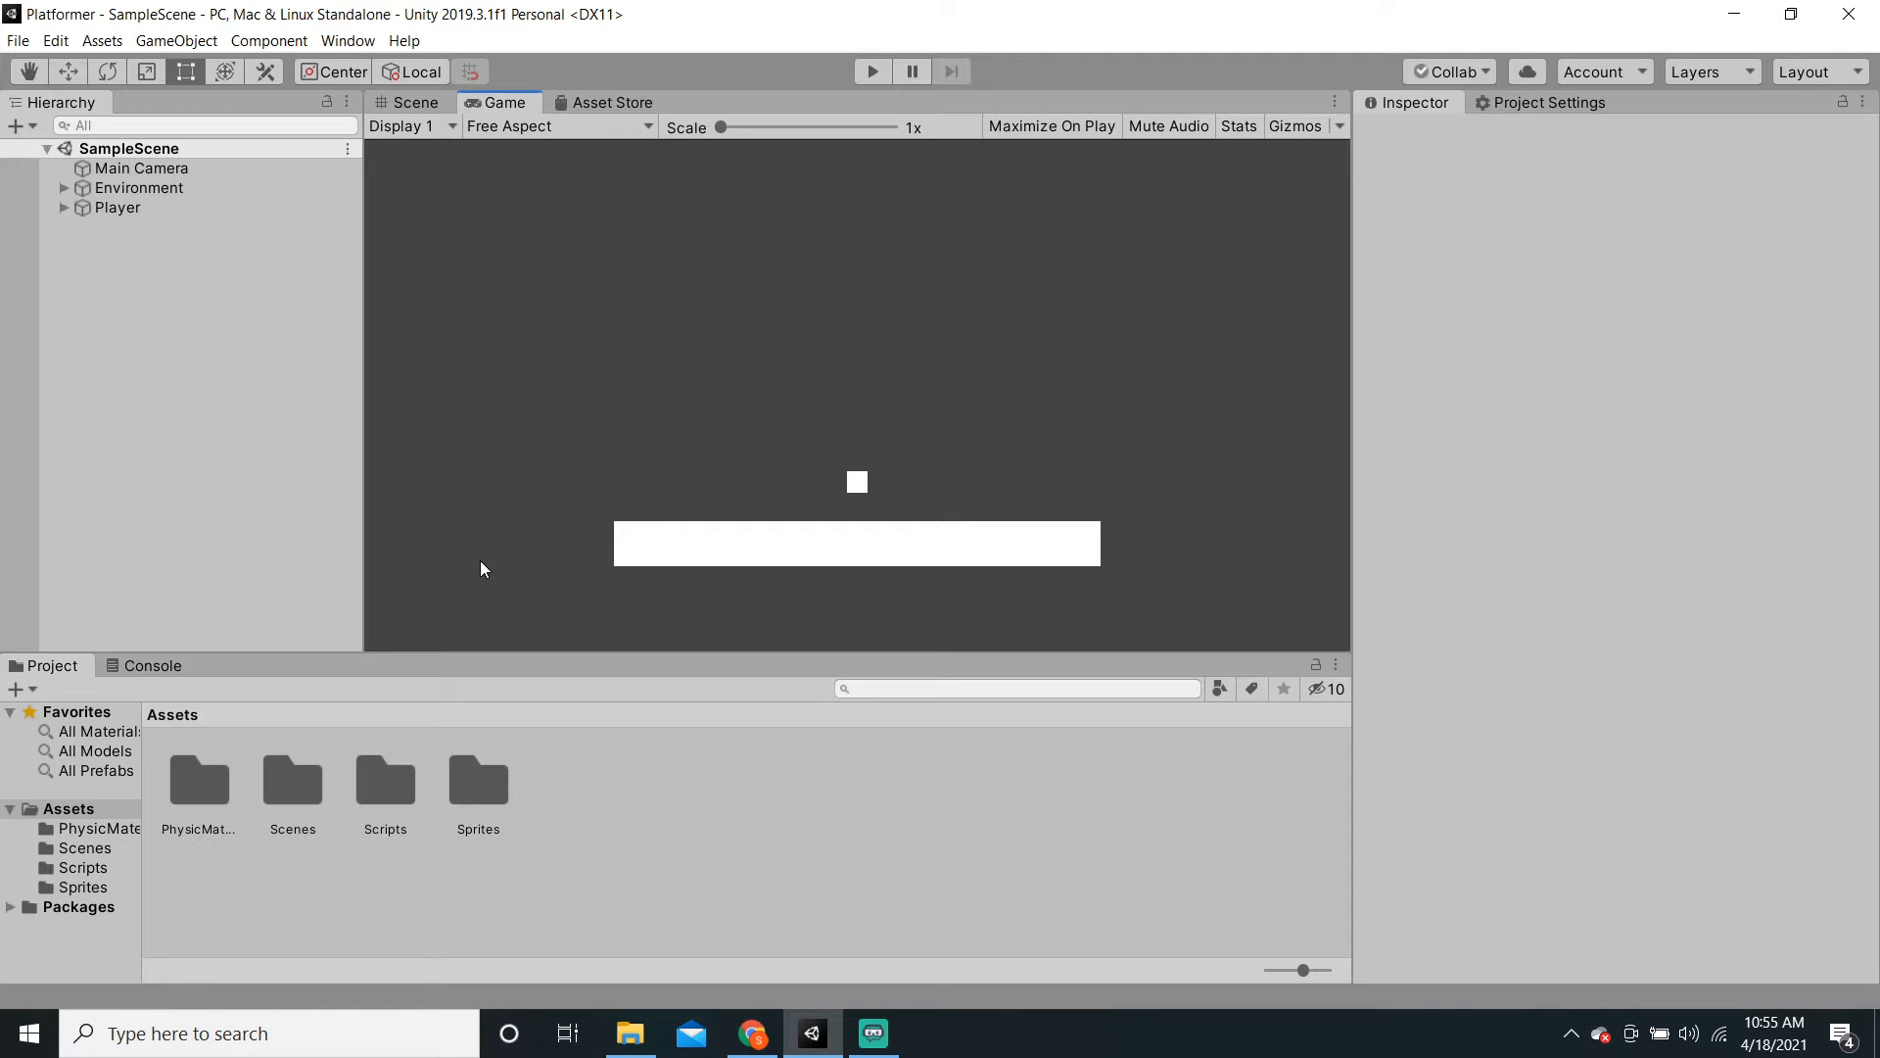
# Step: Check the Scene and Game views, then launch LibreSprite by searching 'libre' in Start
pyautogui.click(405, 102)
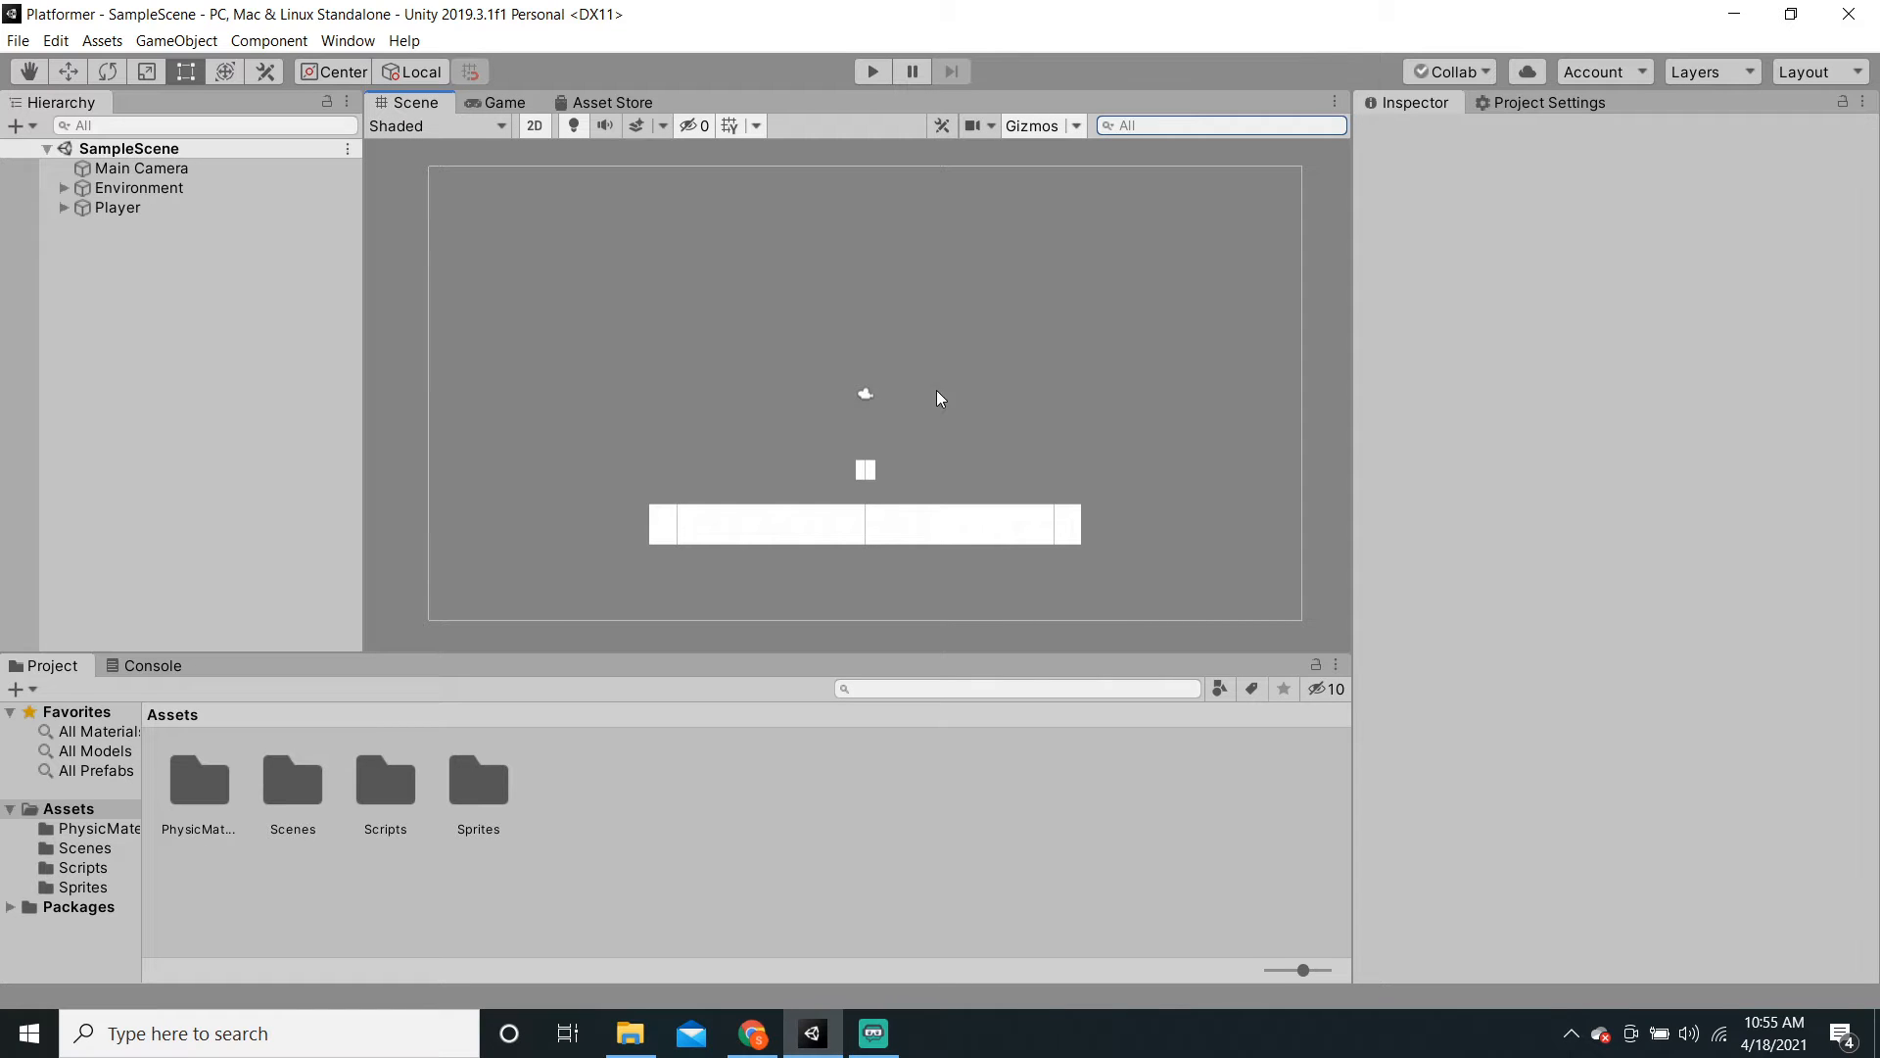
pyautogui.click(486, 103)
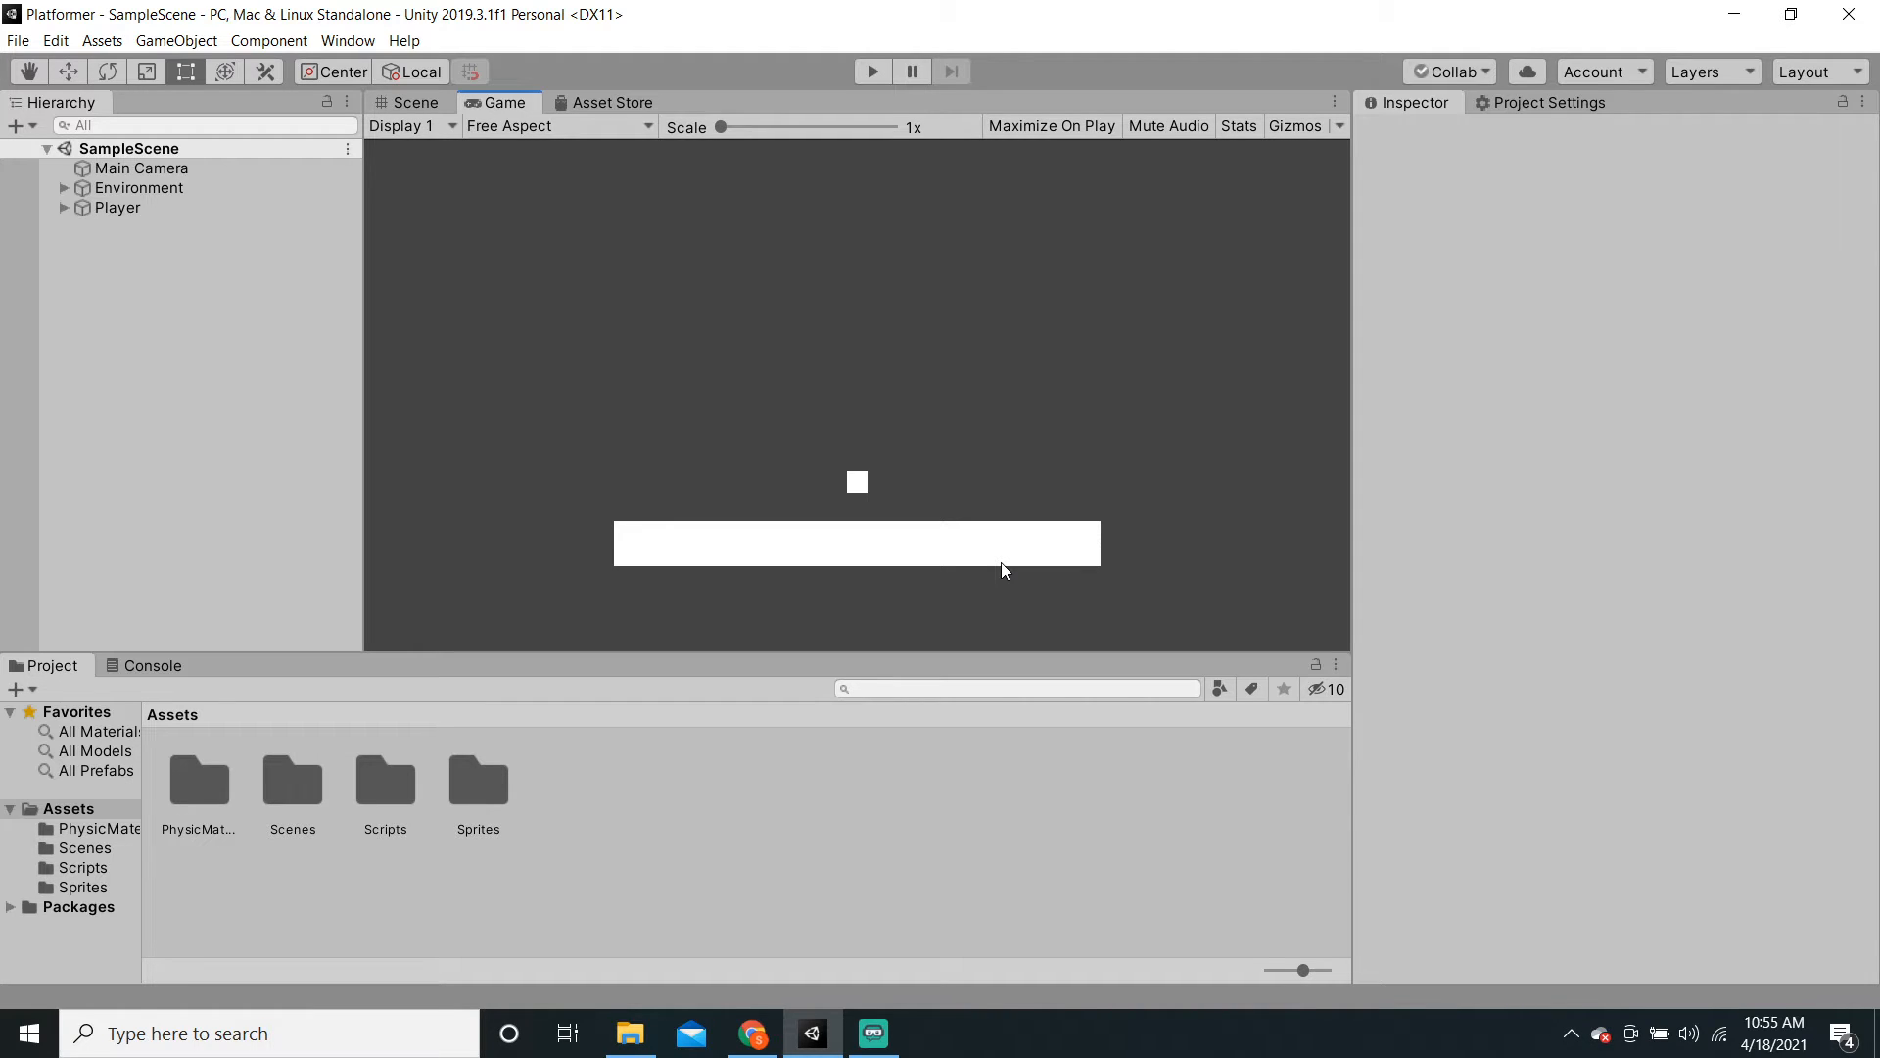
pyautogui.press('super')
pyautogui.write('libre')
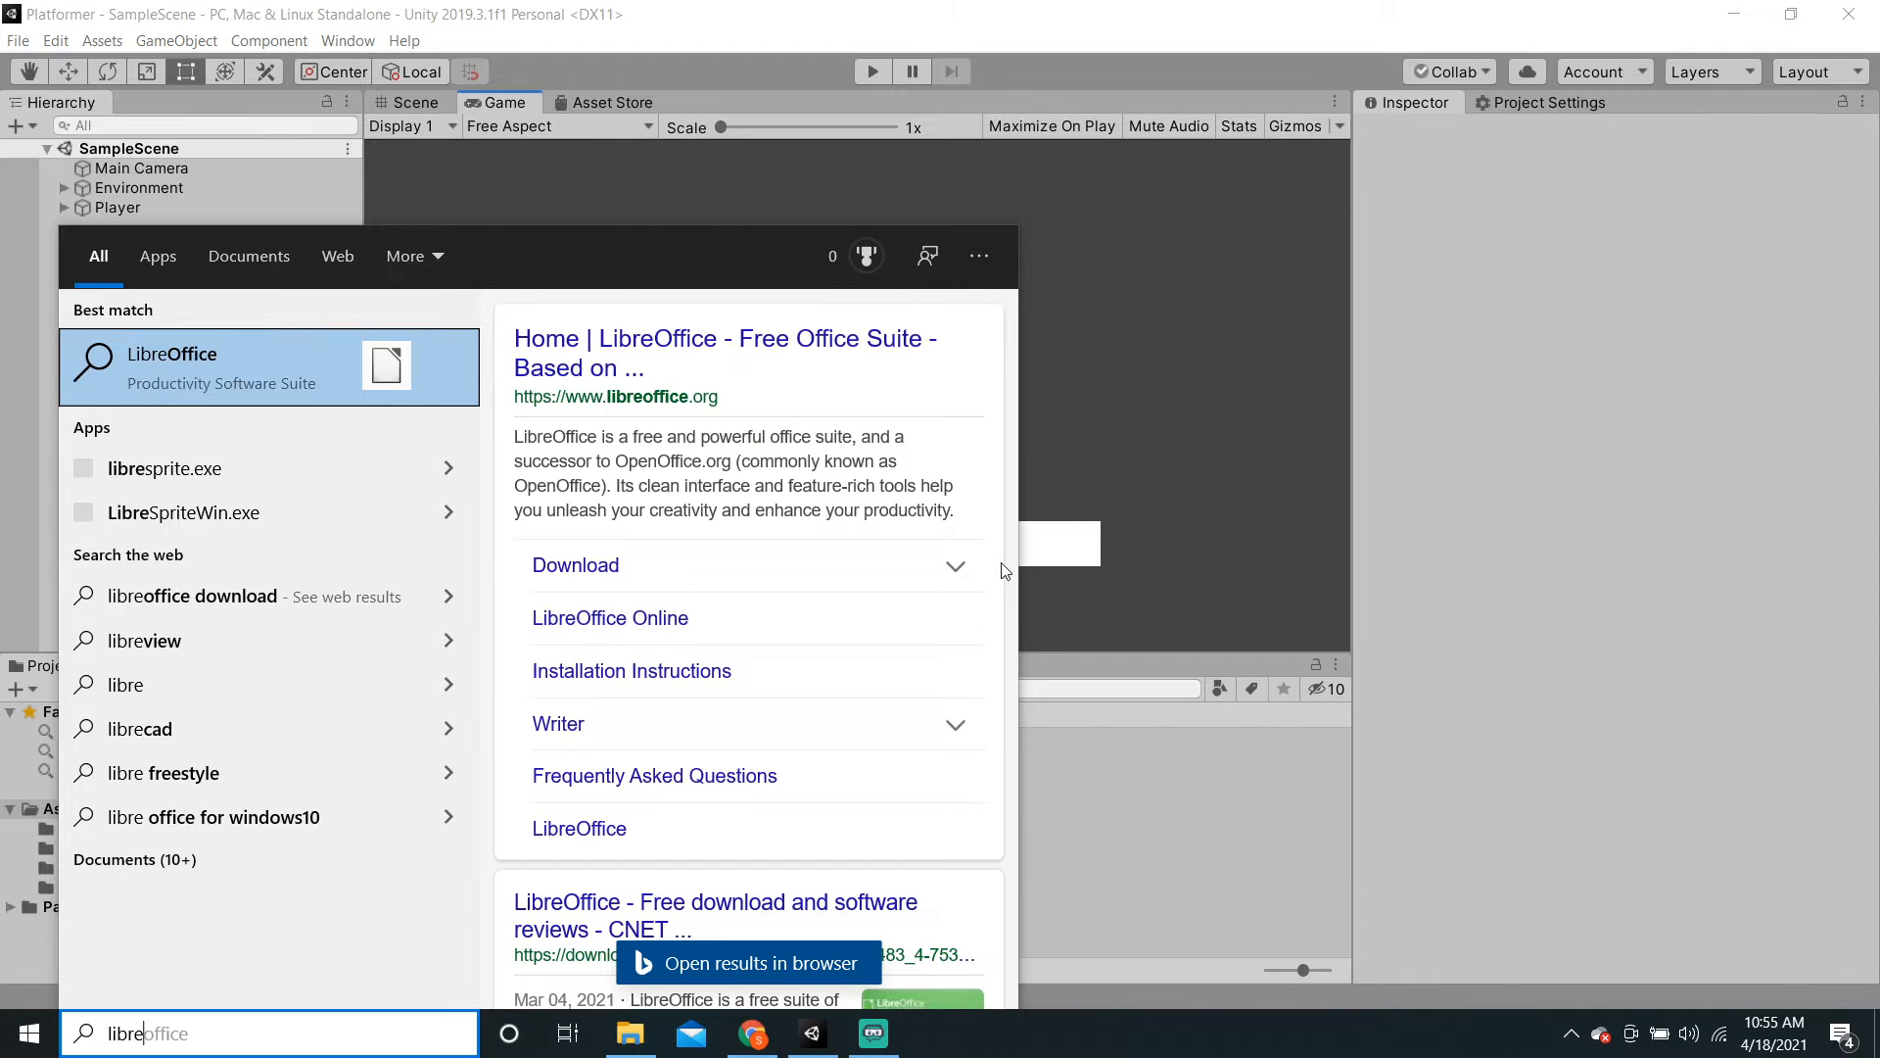
pyautogui.click(307, 466)
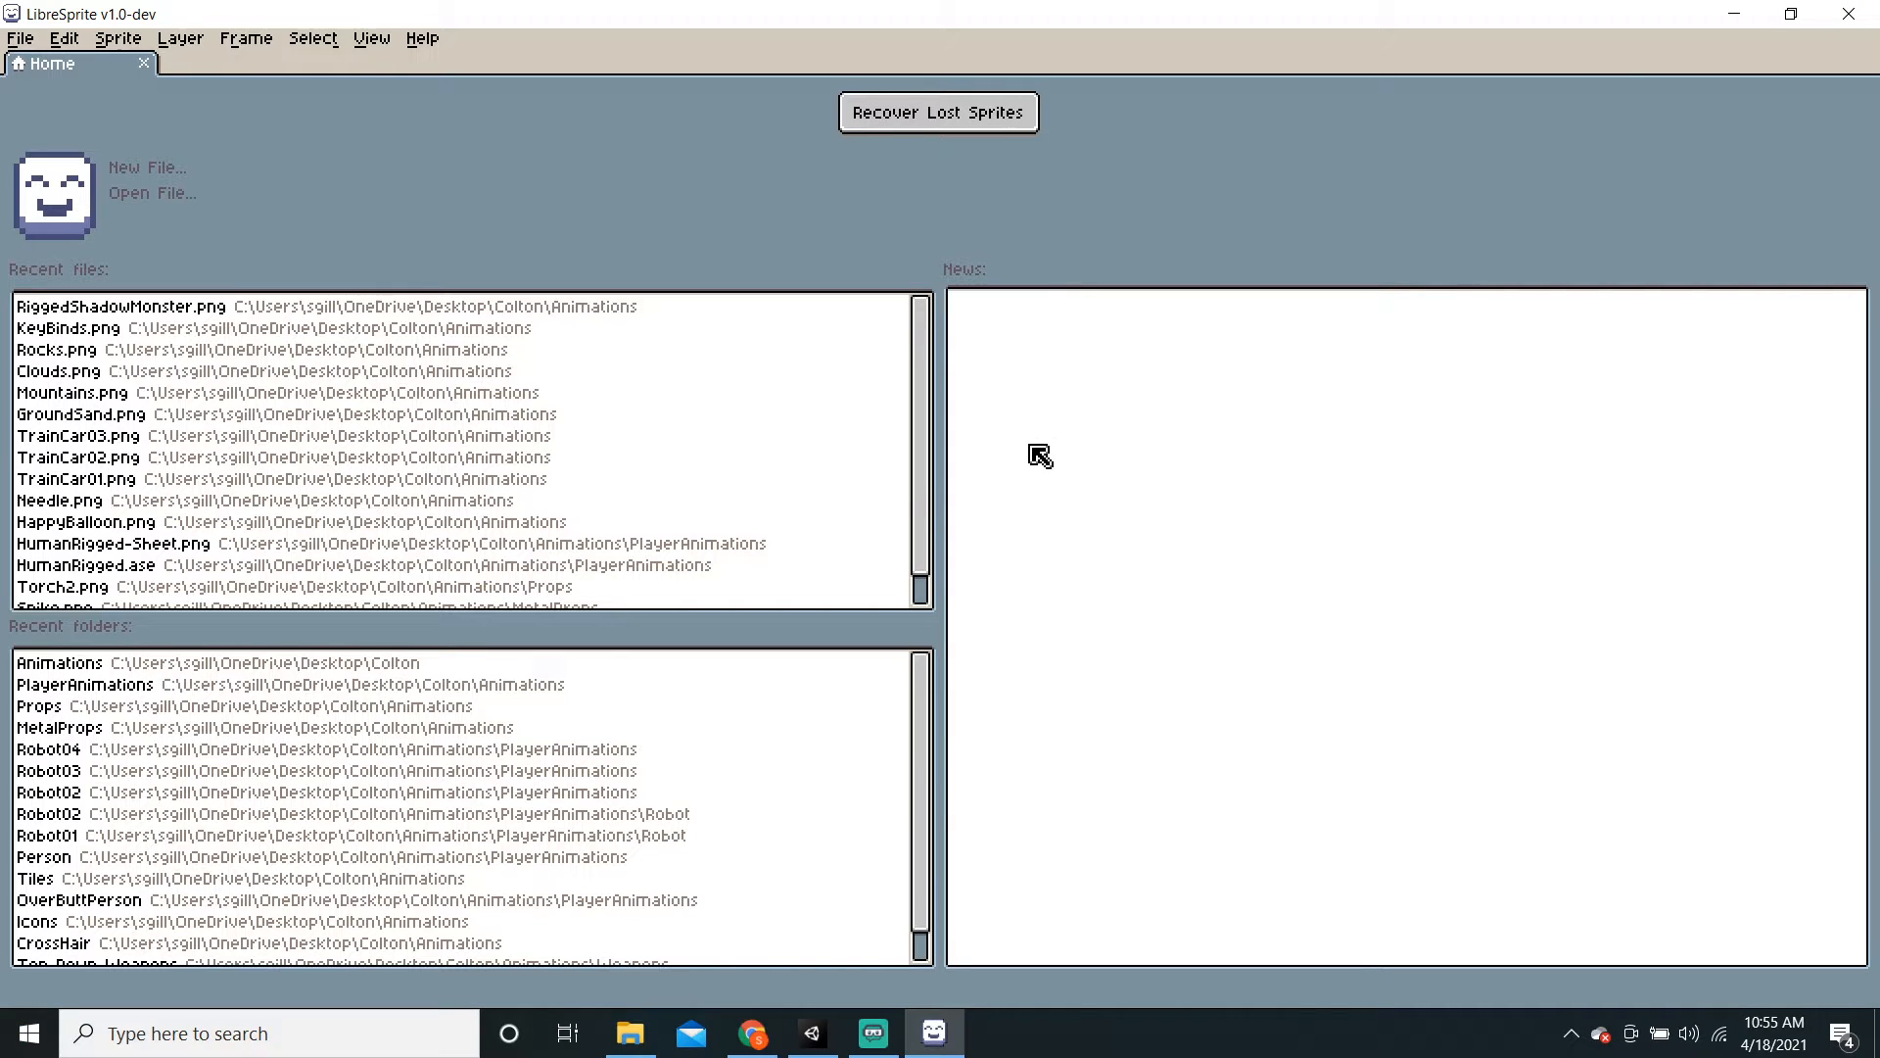
# Step: Create a new 128×128 transparent RGBA sprite from File > New
pyautogui.scroll(-1, 917, 519)
pyautogui.click(37, 39)
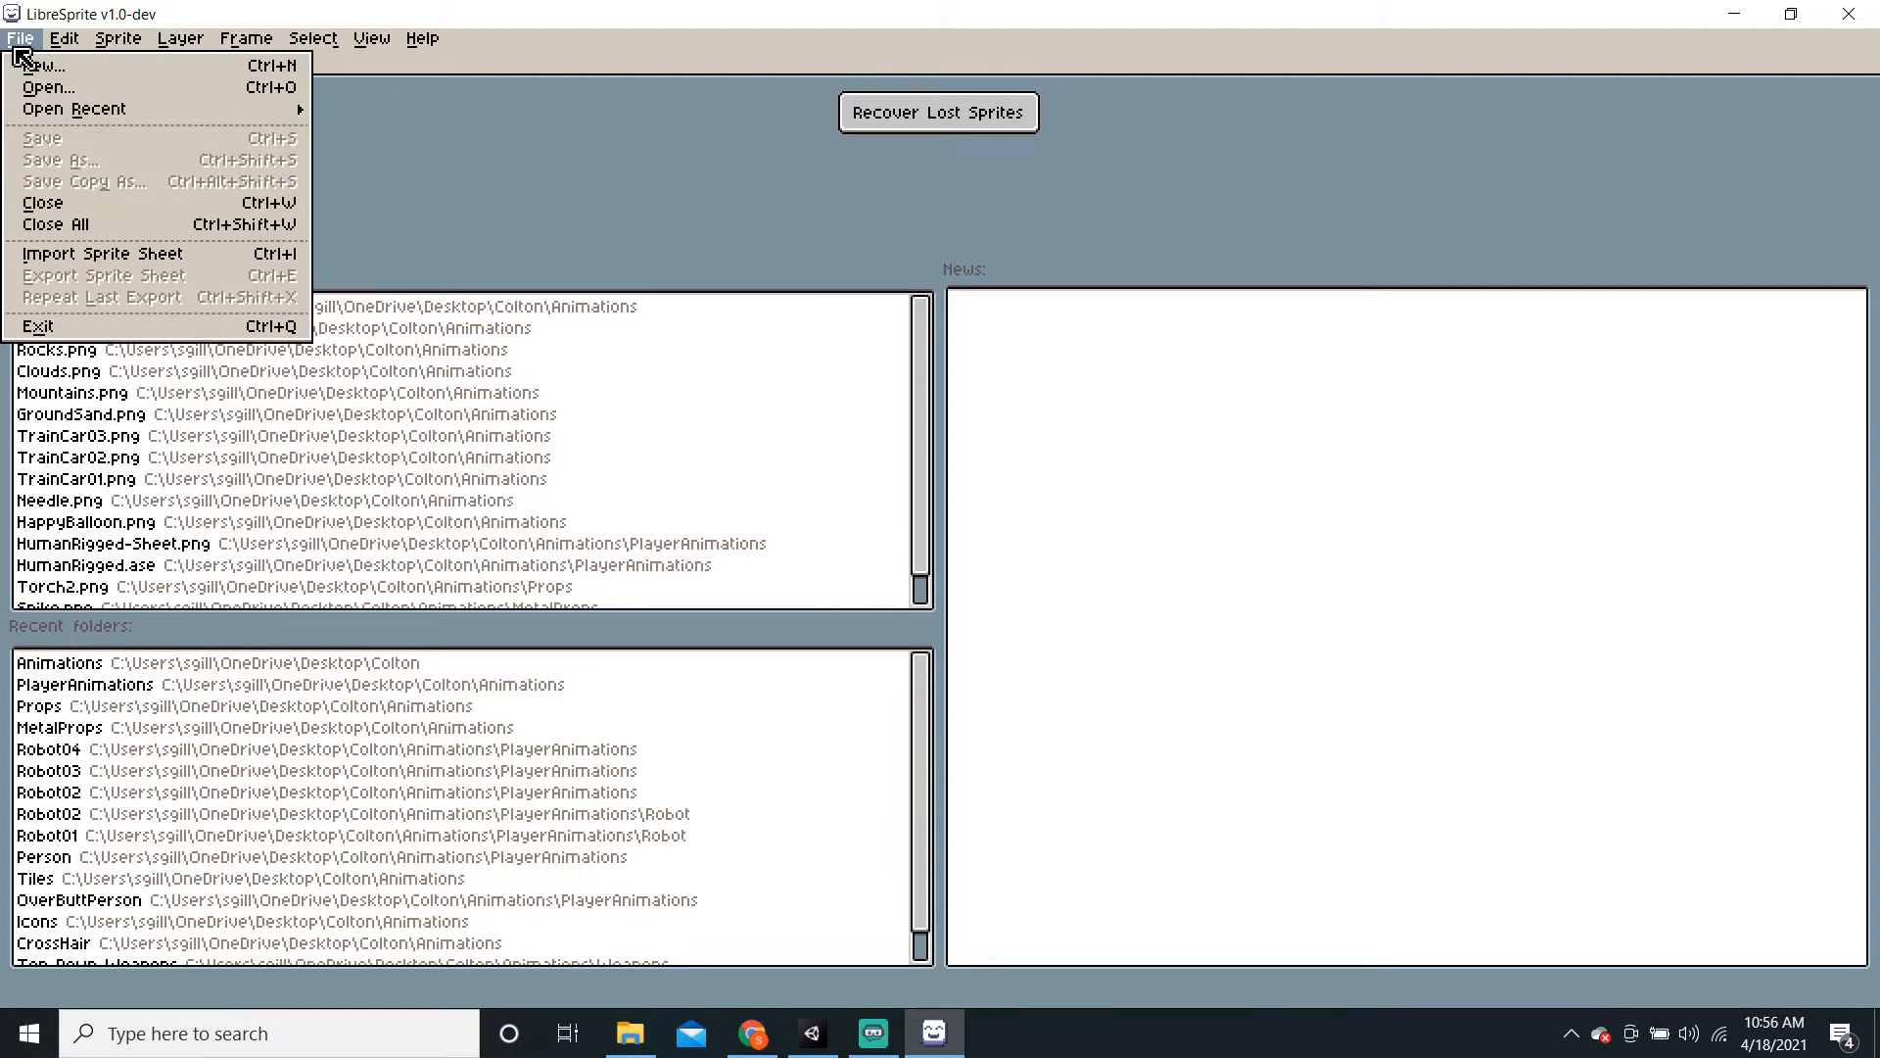
pyautogui.click(39, 65)
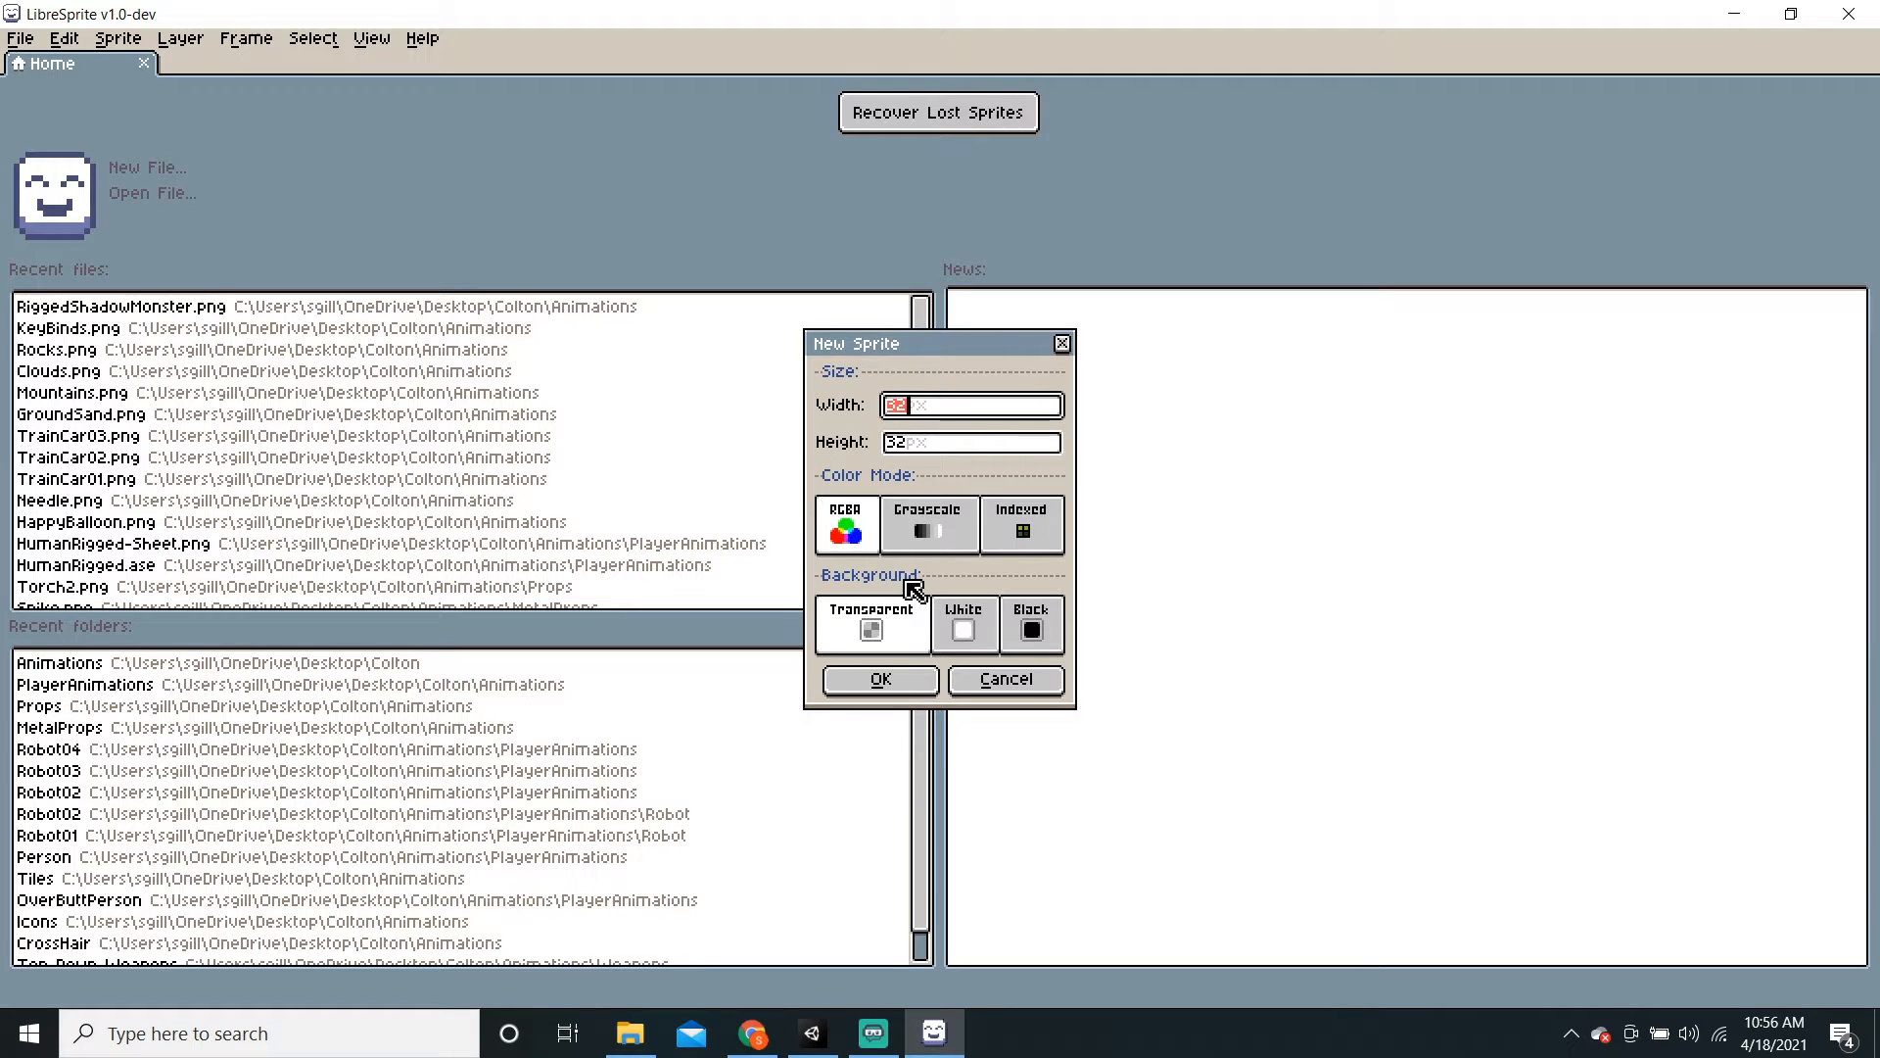
pyautogui.press('BackSpace')
pyautogui.write('128')
pyautogui.click(909, 447)
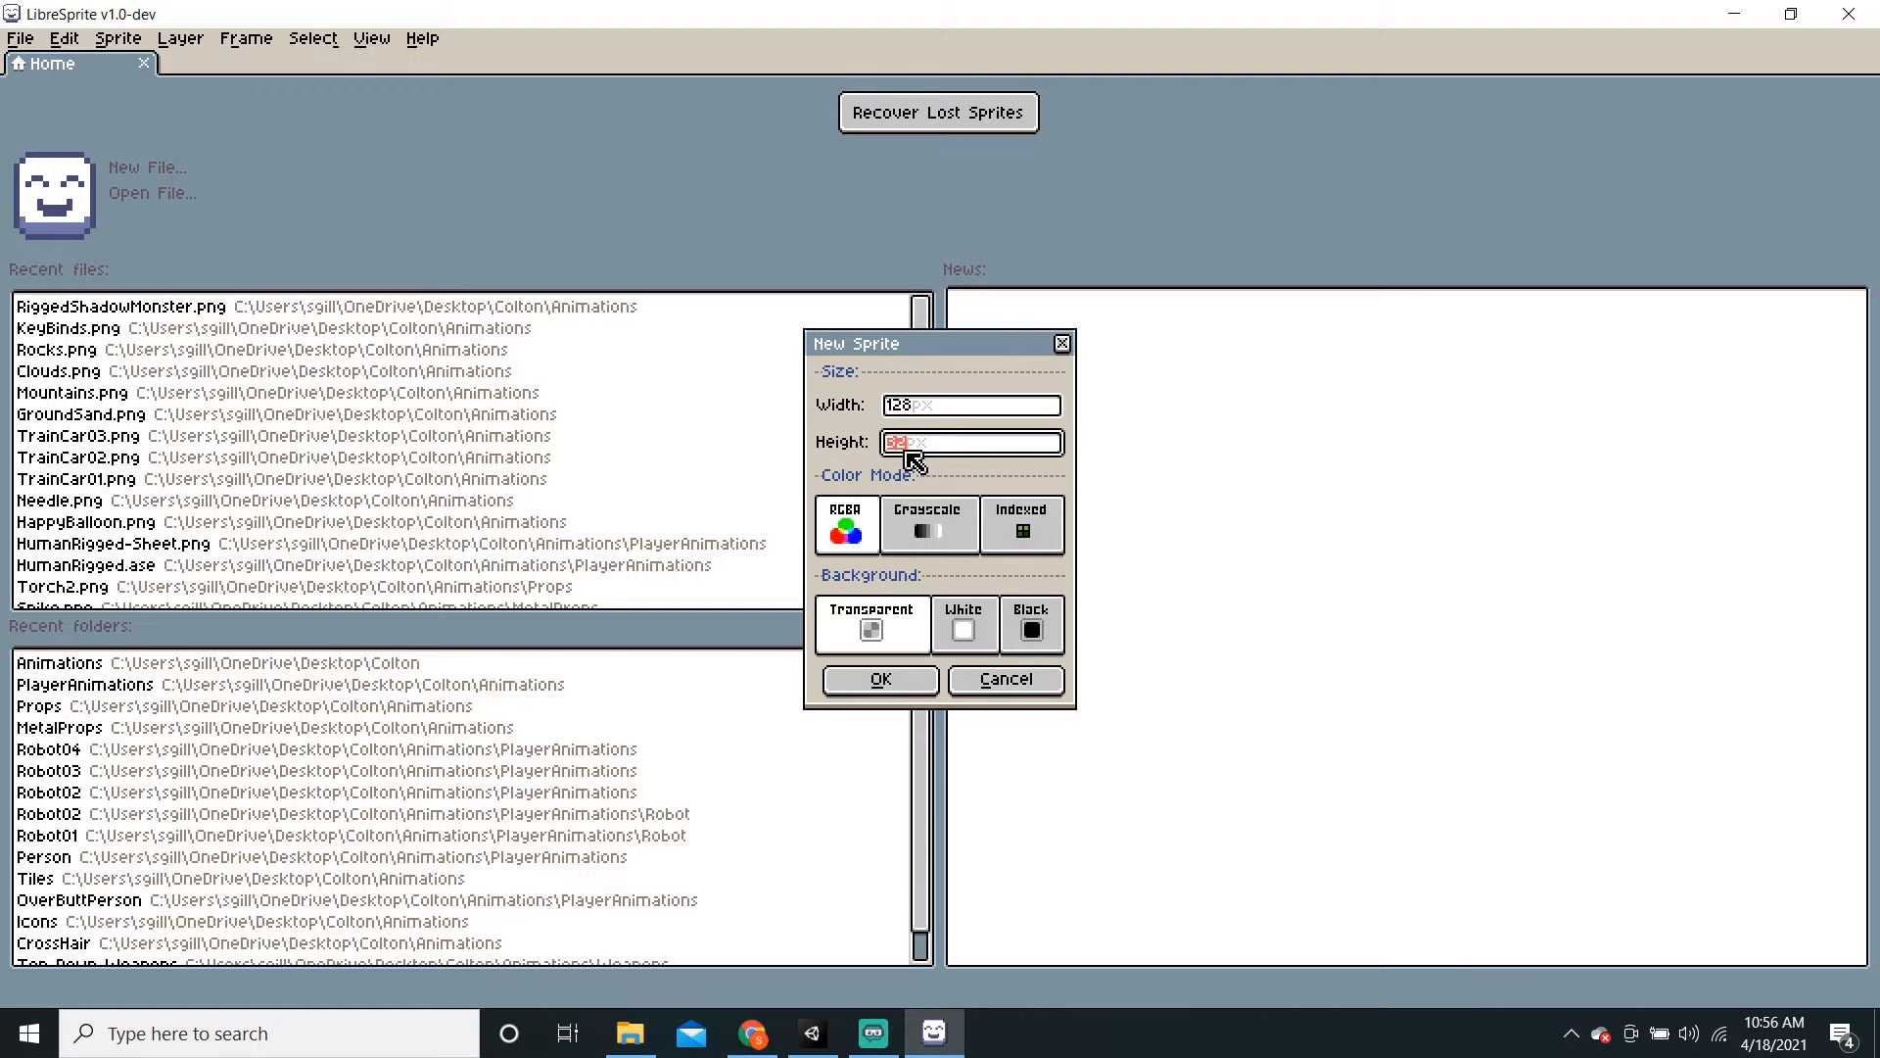
pyautogui.write('128')
pyautogui.press('Return')
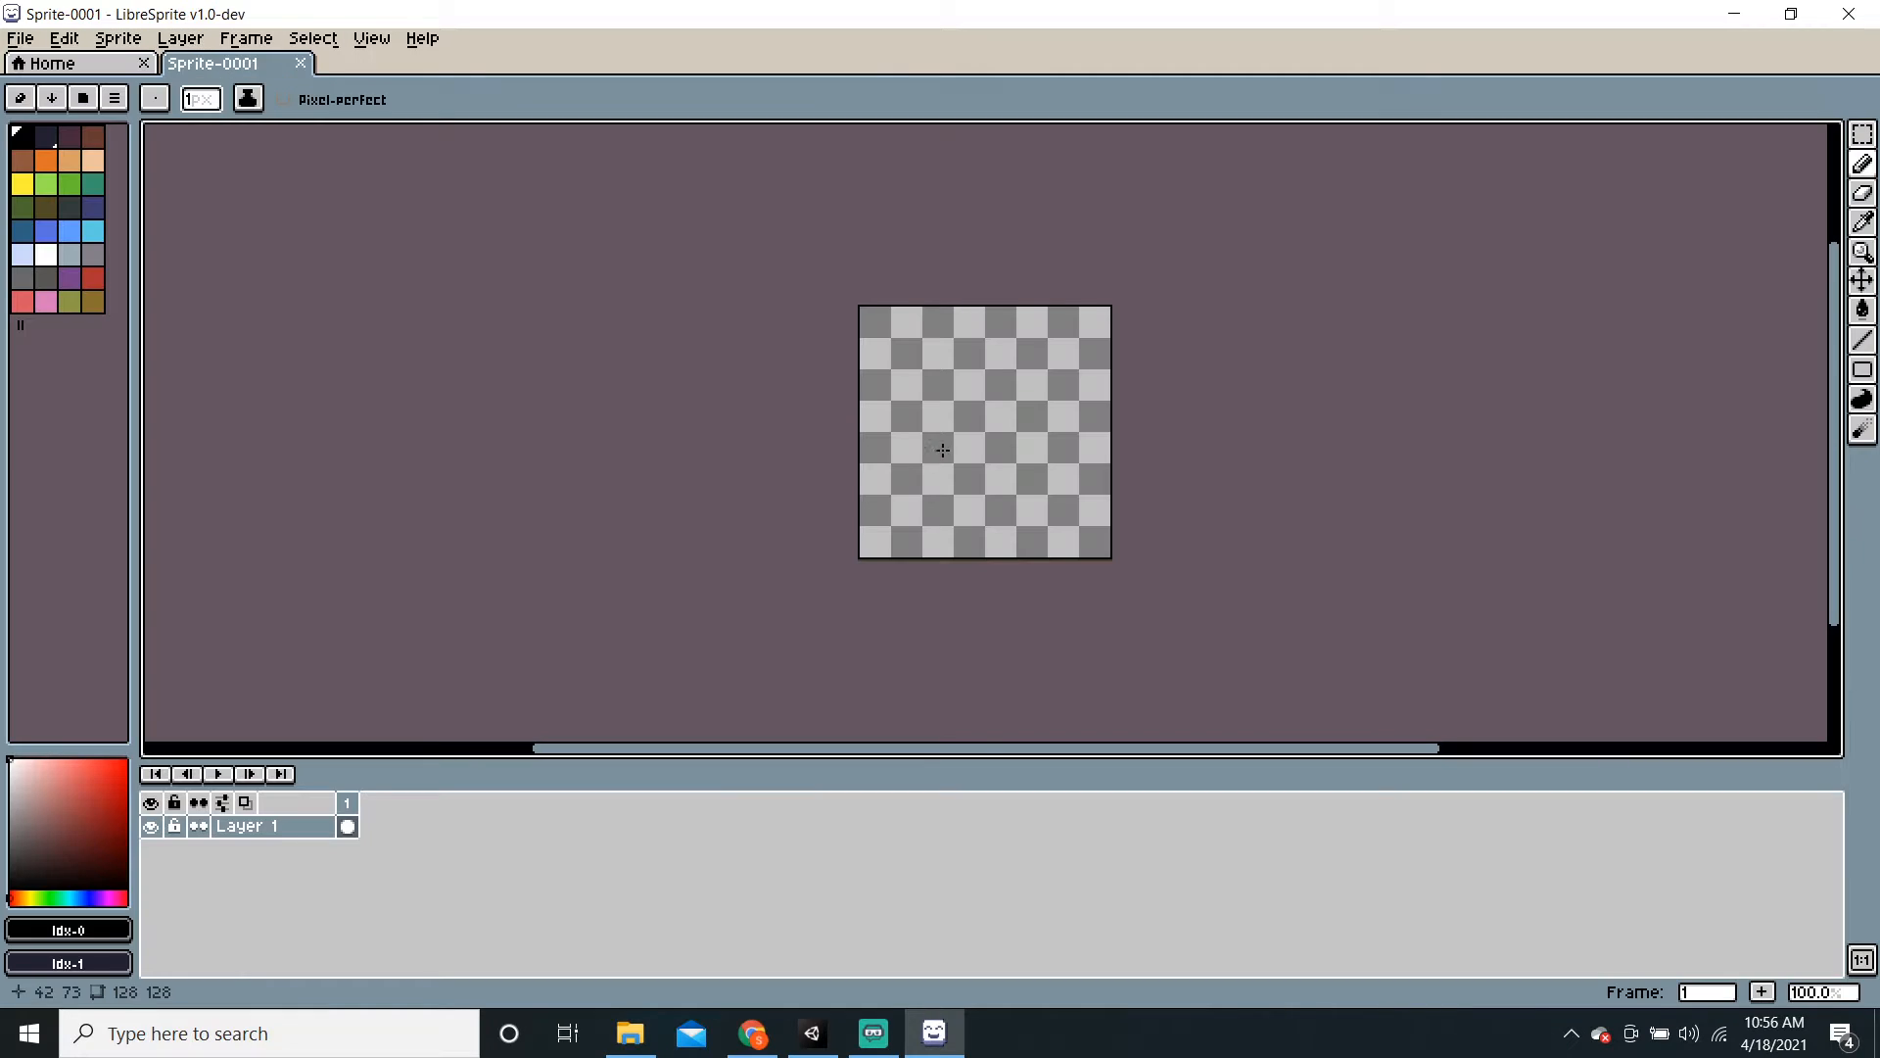
# Step: Bring up the Save dialog with Ctrl+S and cancel it without saving
pyautogui.scroll(1, 942, 449)
pyautogui.moveTo(1045, 411); pyautogui.dragTo(977, 448, button='middle')
pyautogui.hotkey('ctrl', 's')
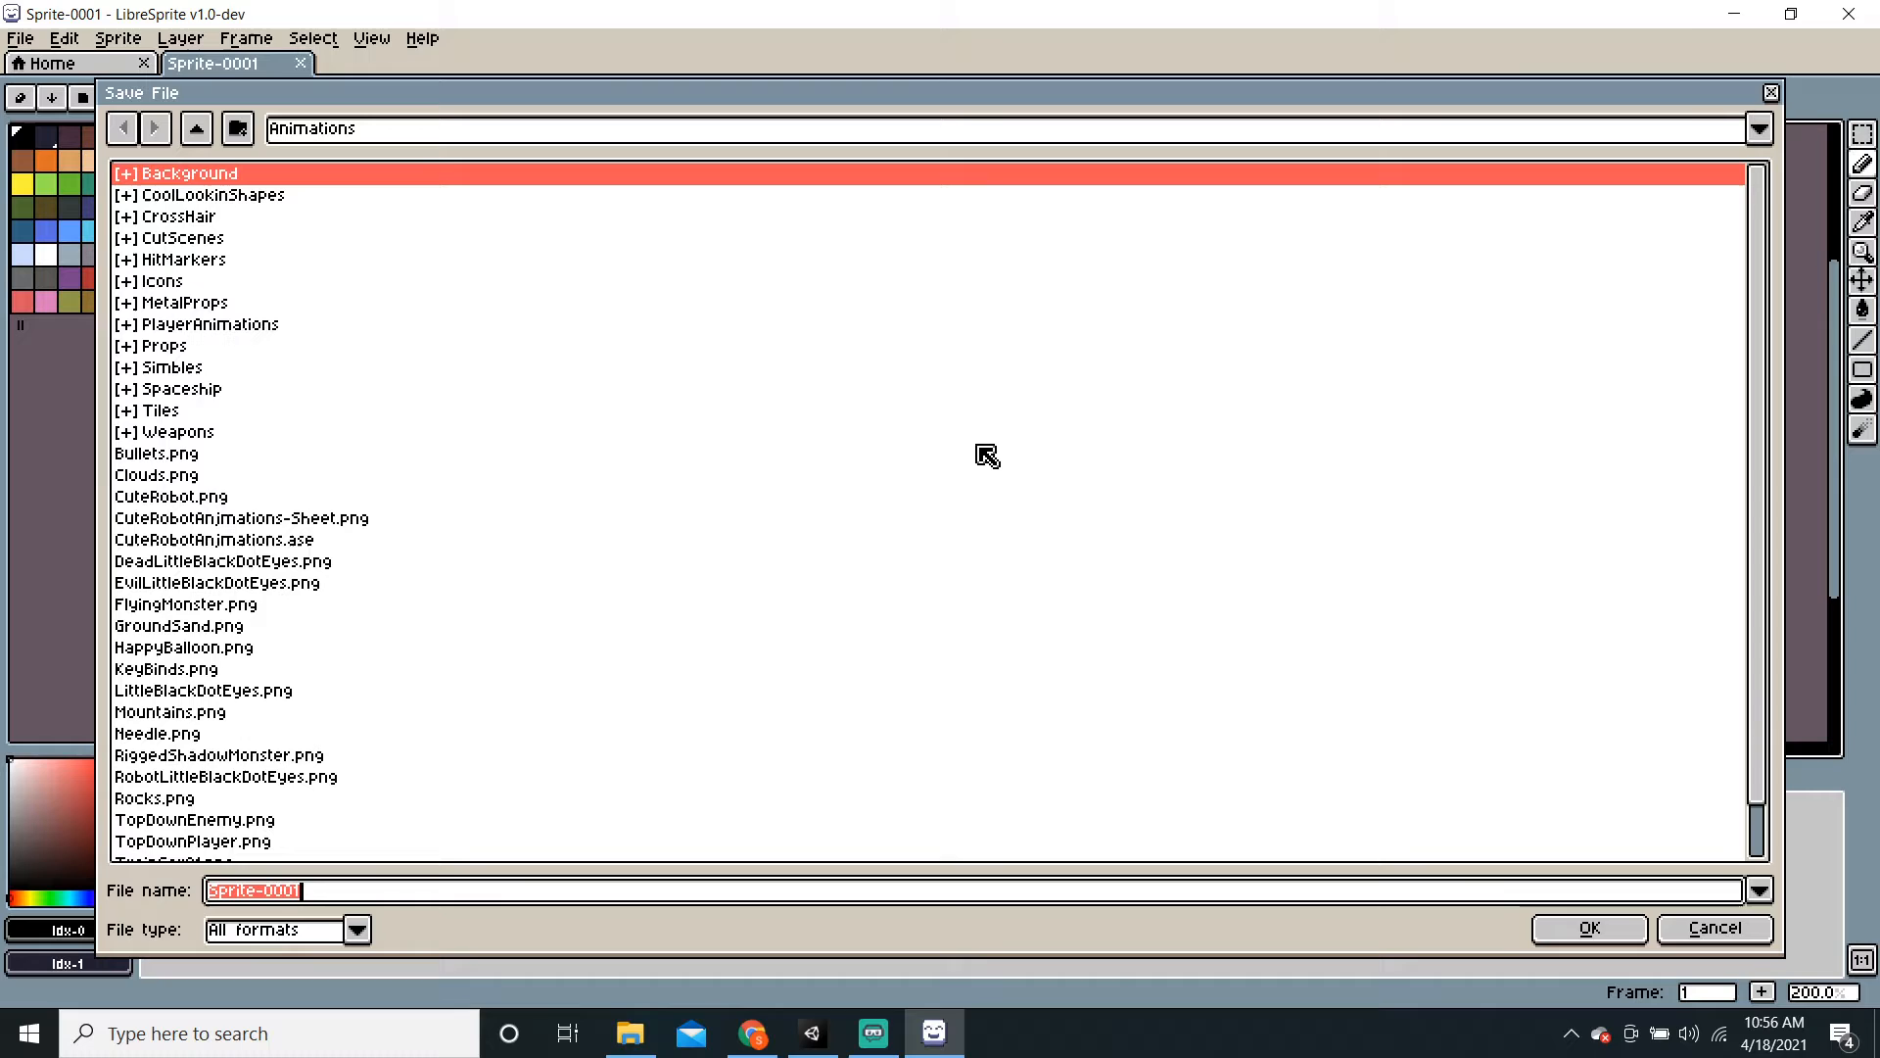
pyautogui.click(1714, 929)
# Step: Select the Rectangle tool in outlined (unfilled) mode
pyautogui.moveTo(1074, 600); pyautogui.dragTo(990, 554, button='middle')
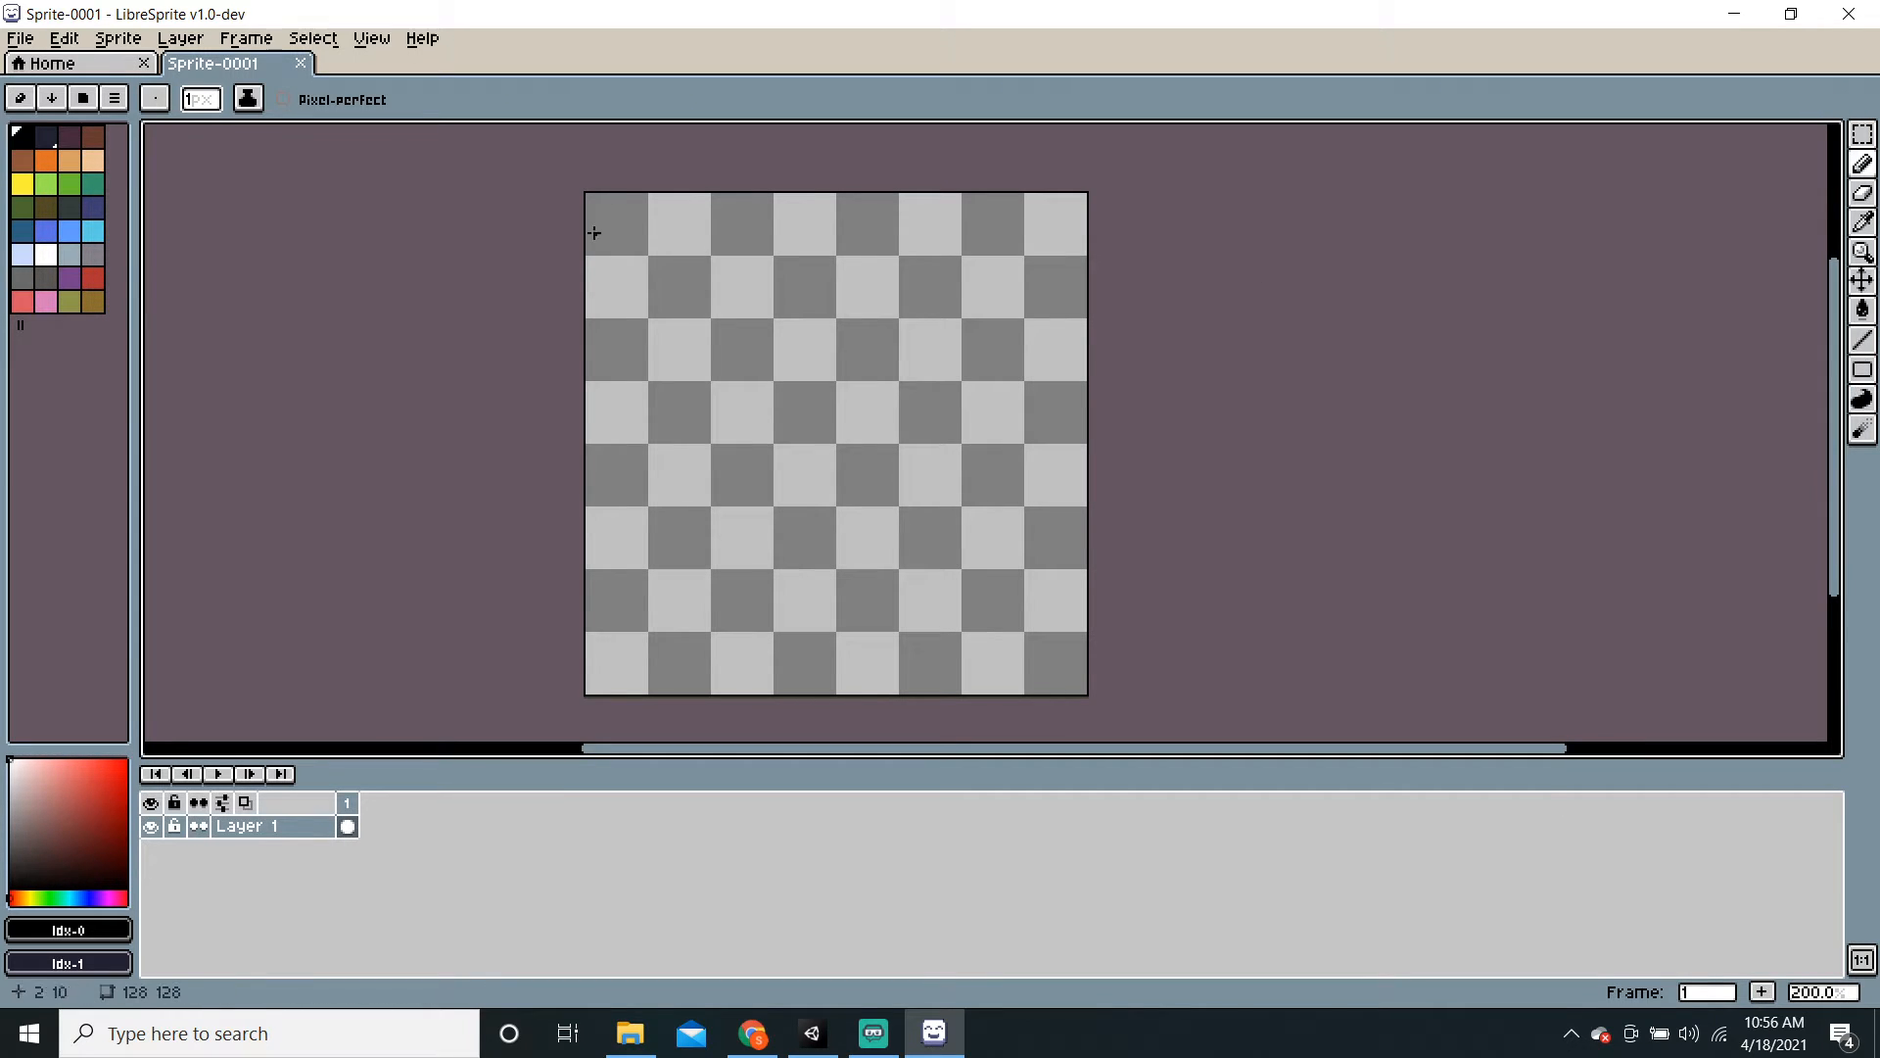
pyautogui.click(1866, 372)
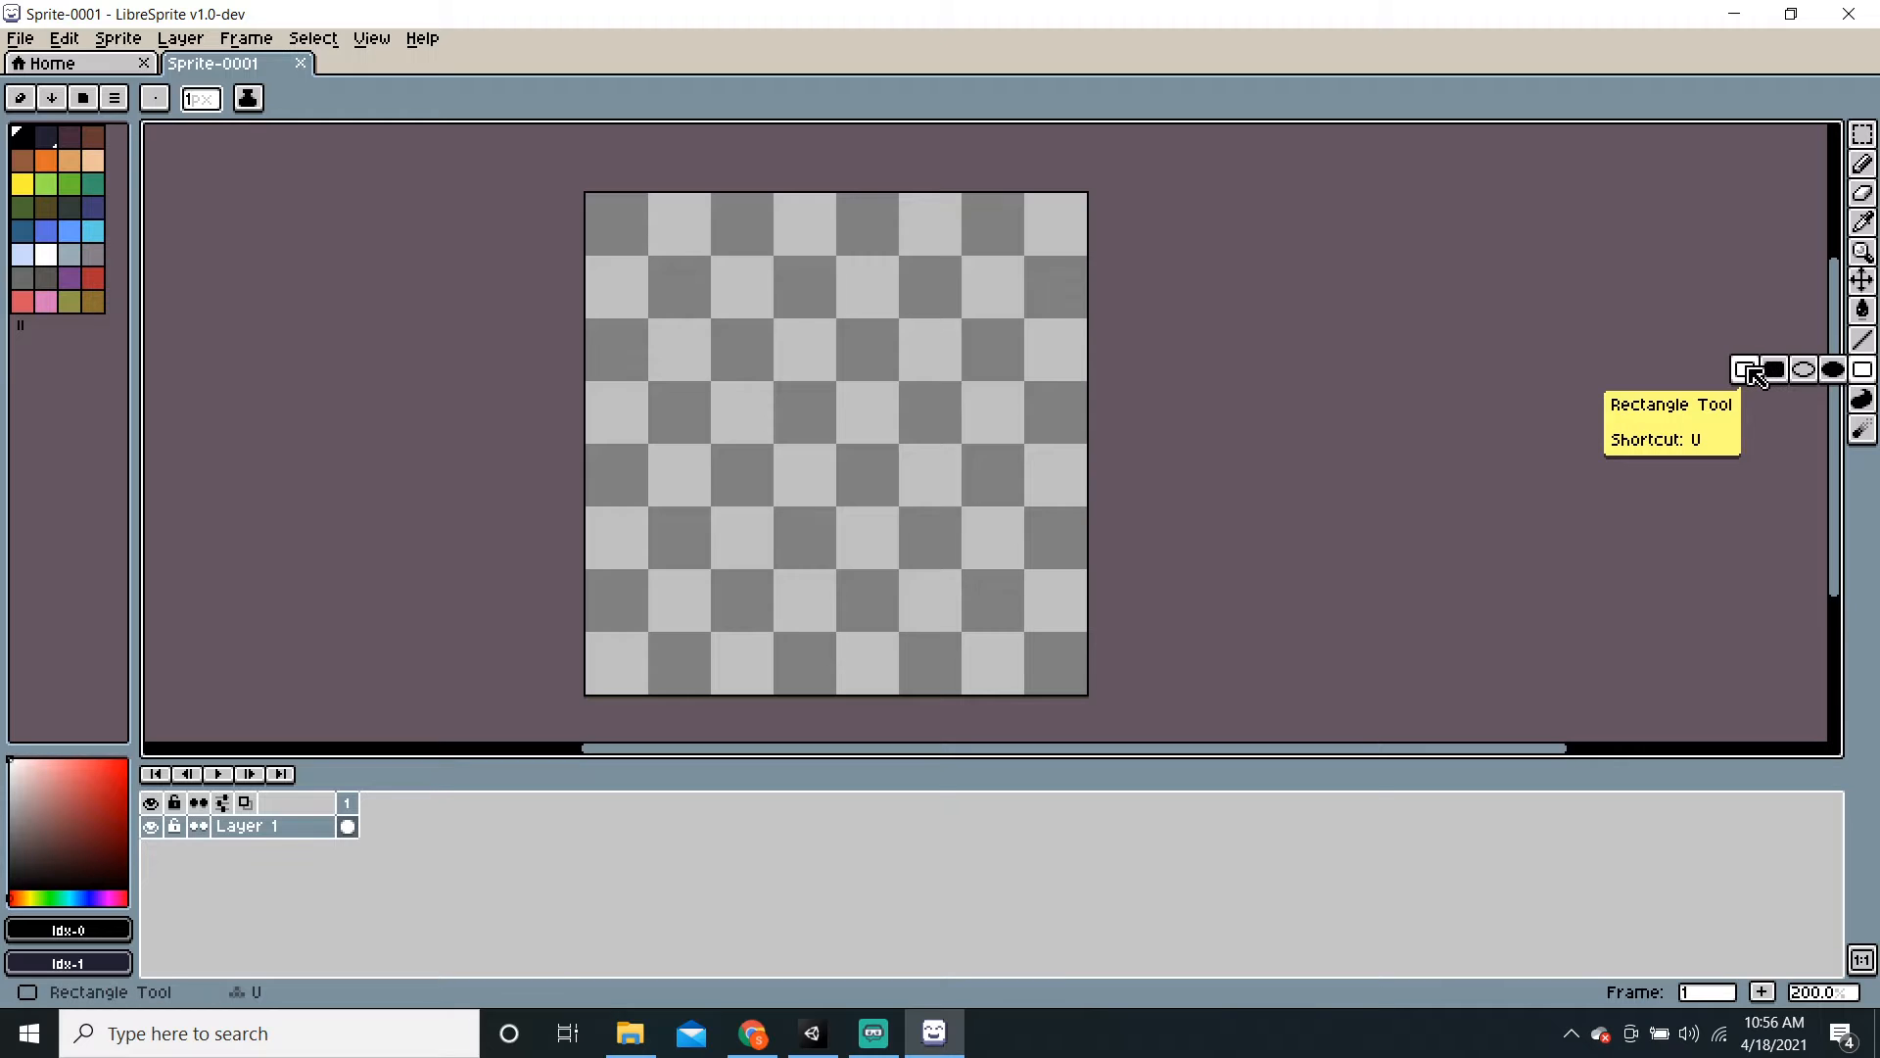
pyautogui.click(1753, 374)
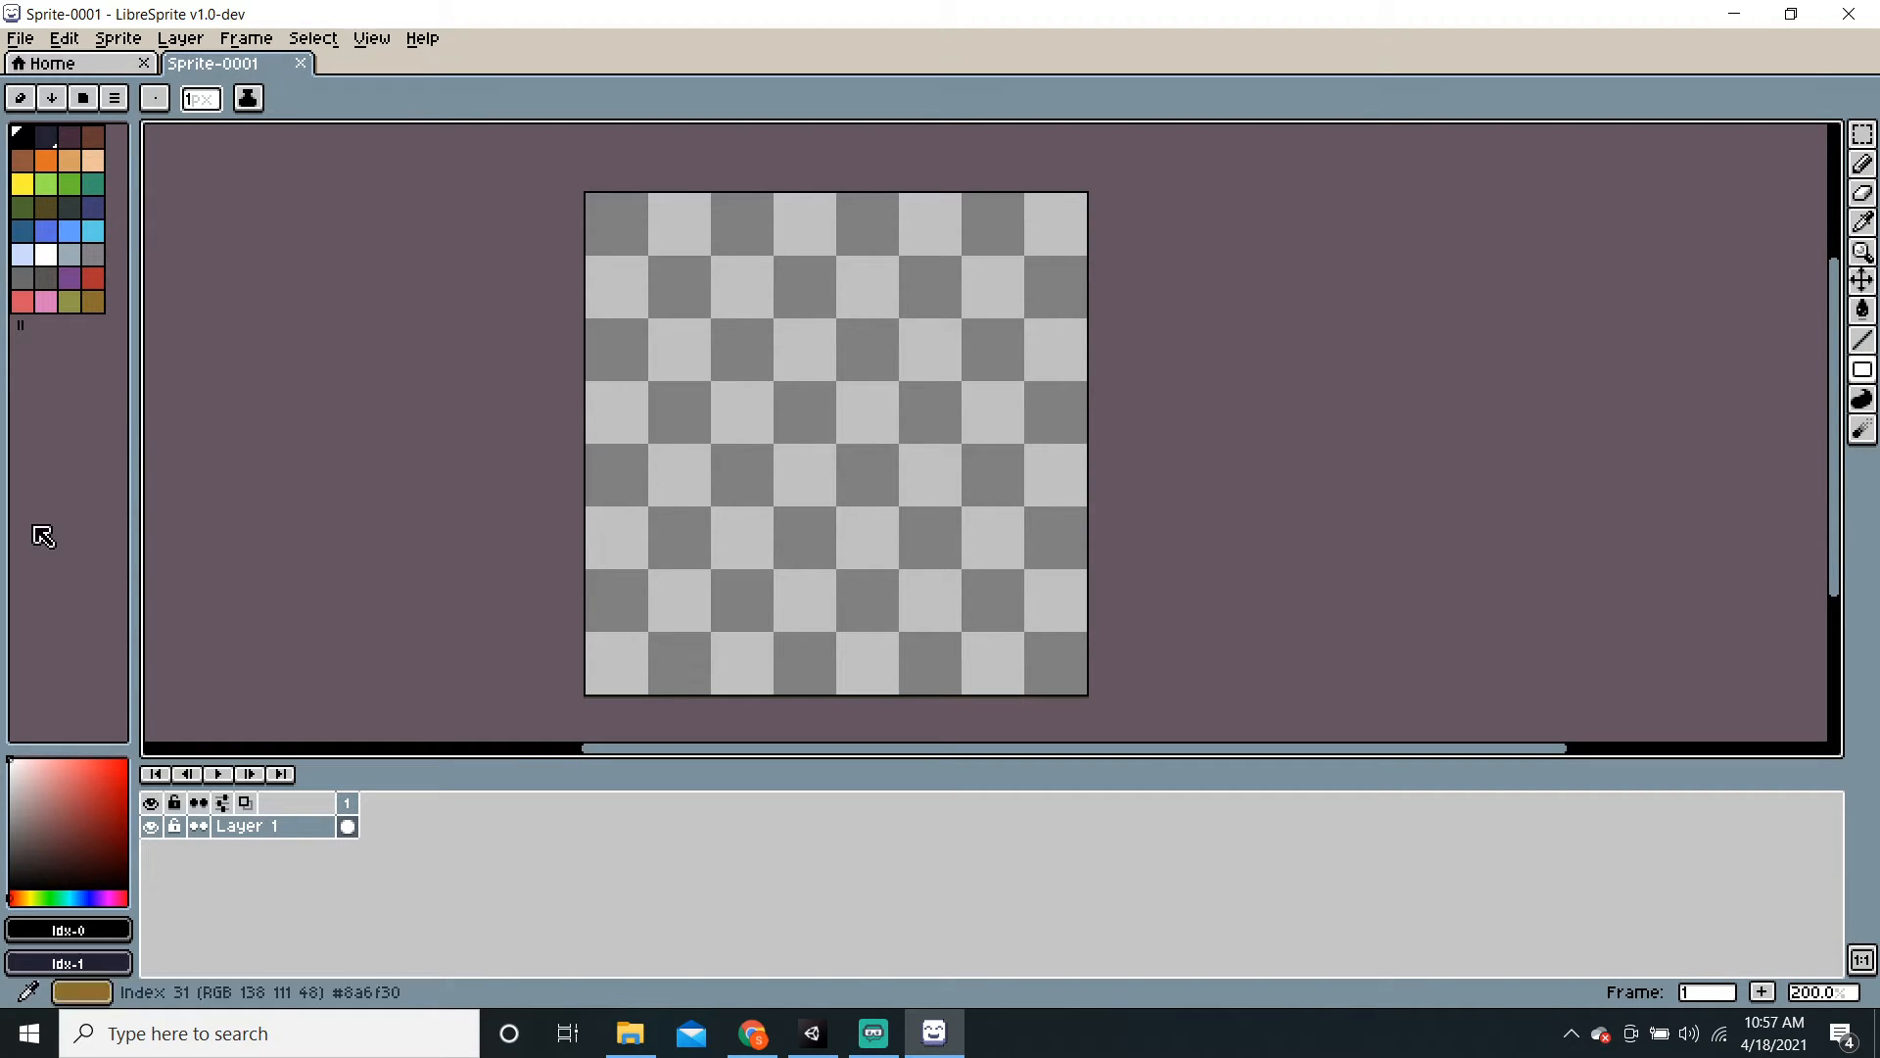
# Step: Add four greys, from dark to near-white, to the palette and make the dark grey current
pyautogui.moveTo(38, 785)
pyautogui.mouseDown()
pyautogui.moveTo(46, 827)
pyautogui.moveTo(5, 835)
pyautogui.mouseUp()
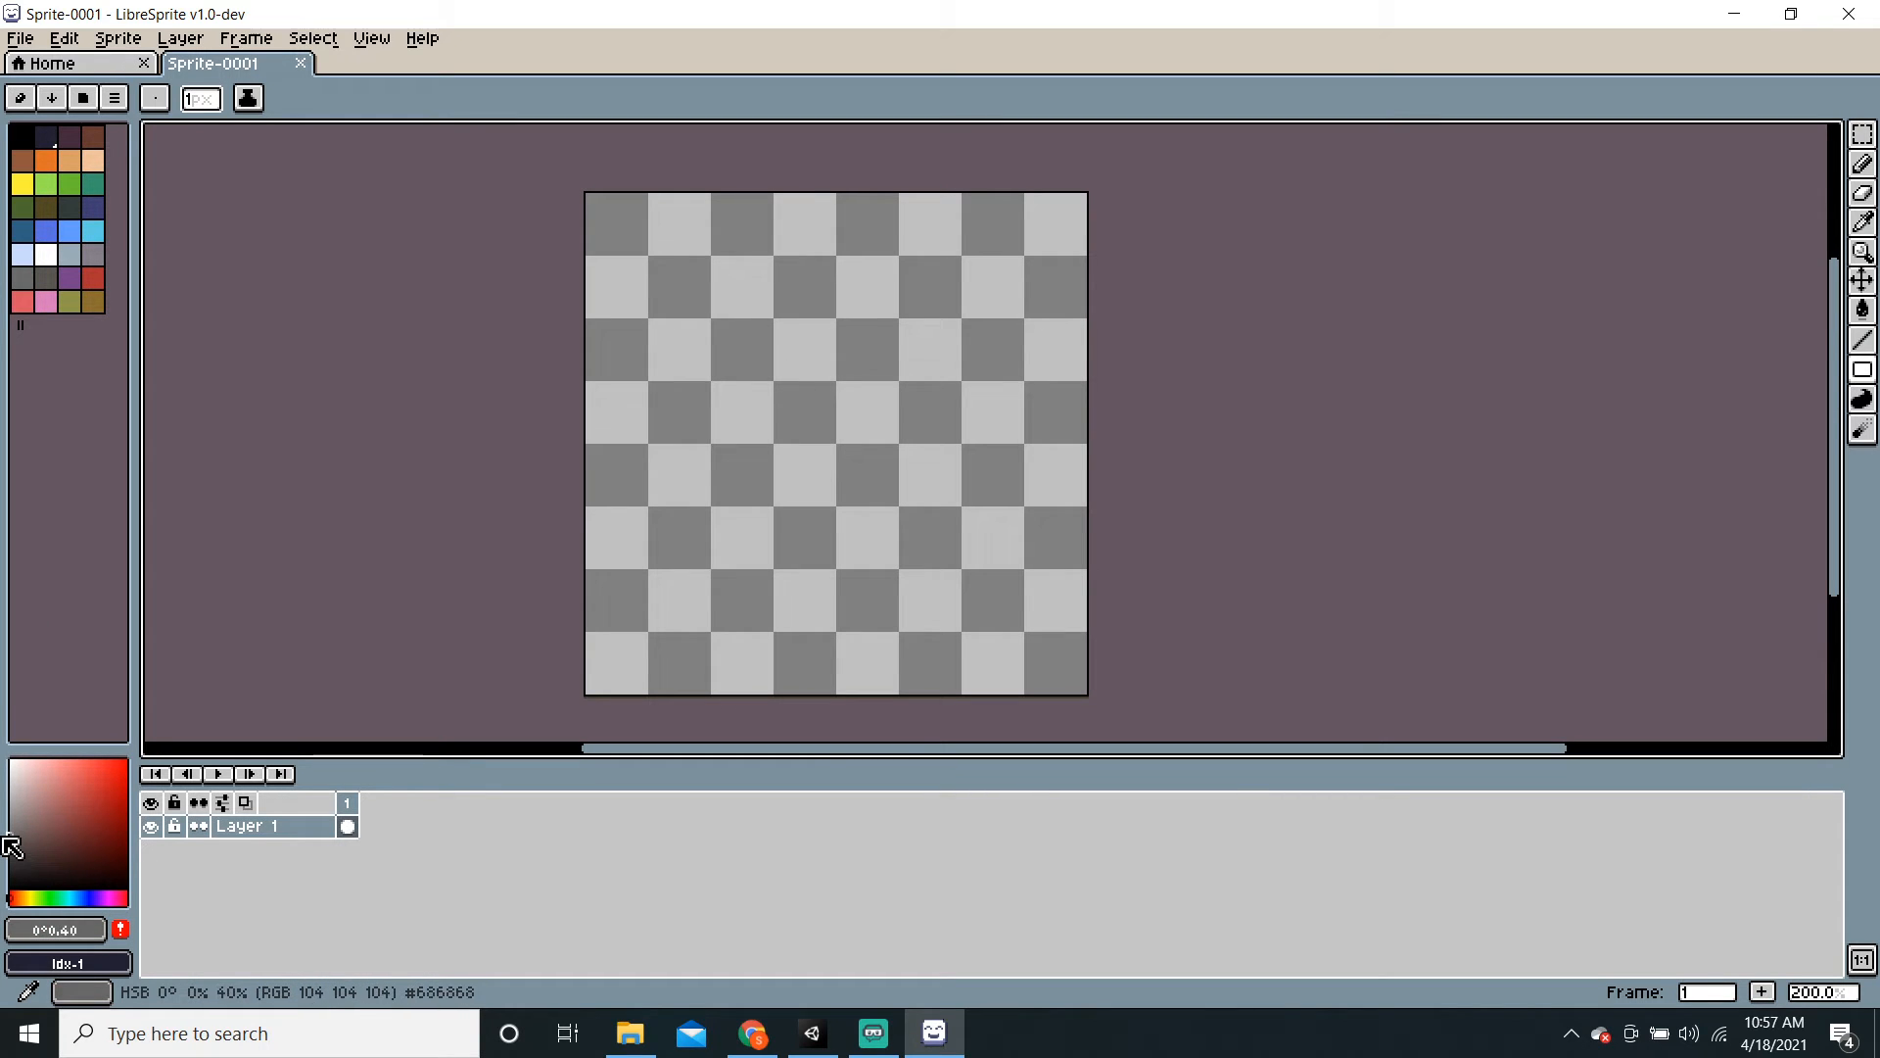
pyautogui.click(121, 932)
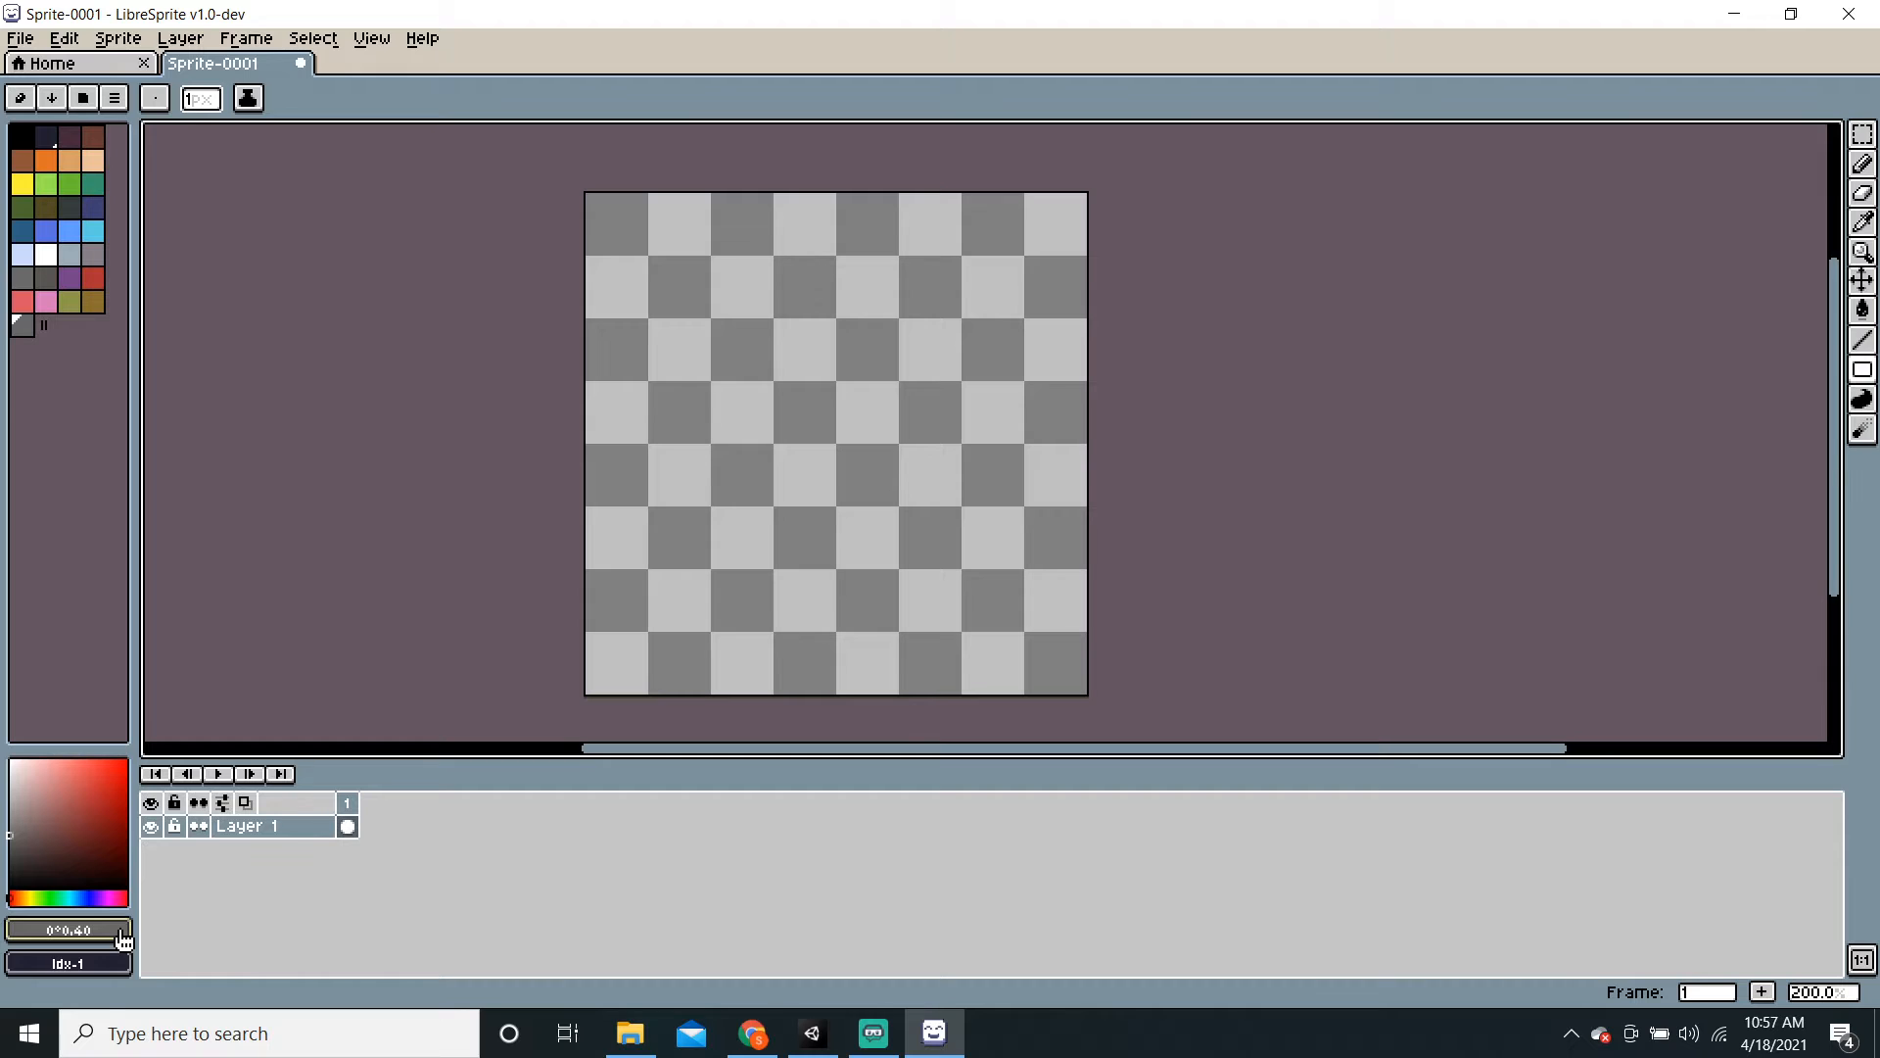
pyautogui.click(7, 828)
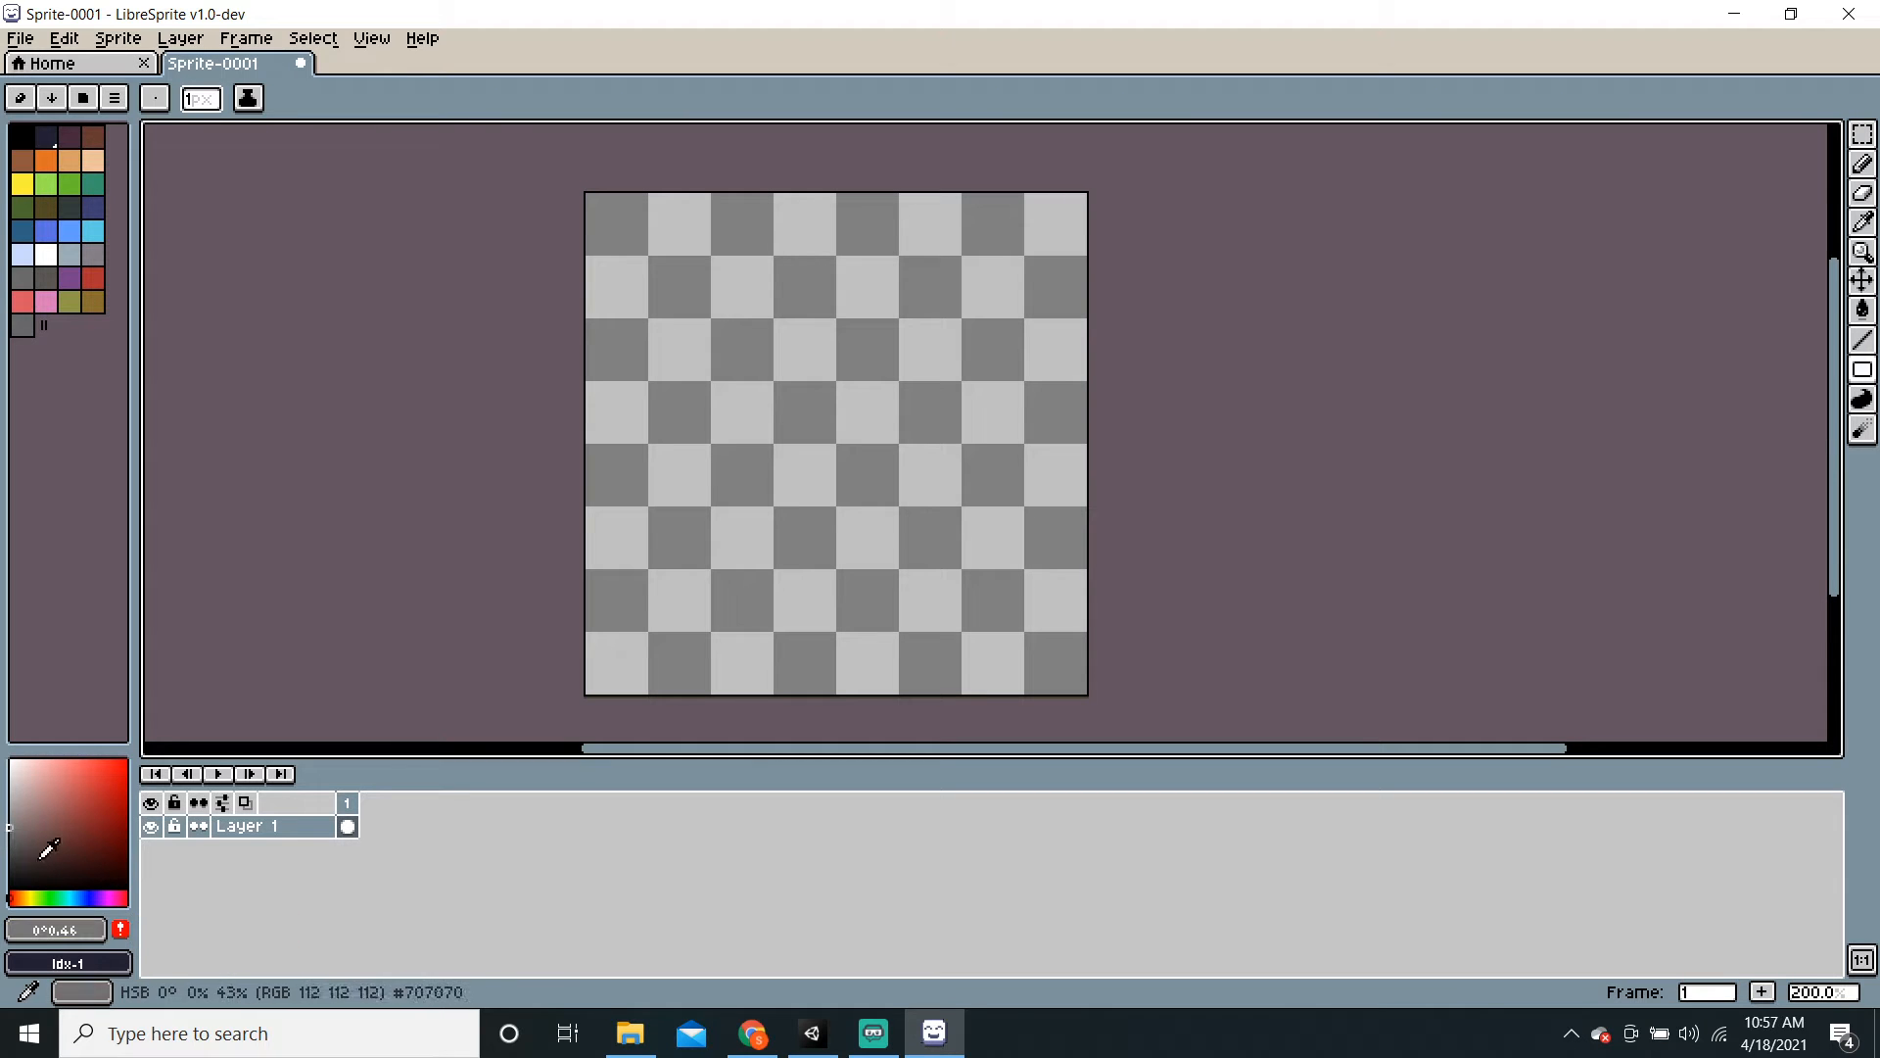
pyautogui.click(124, 938)
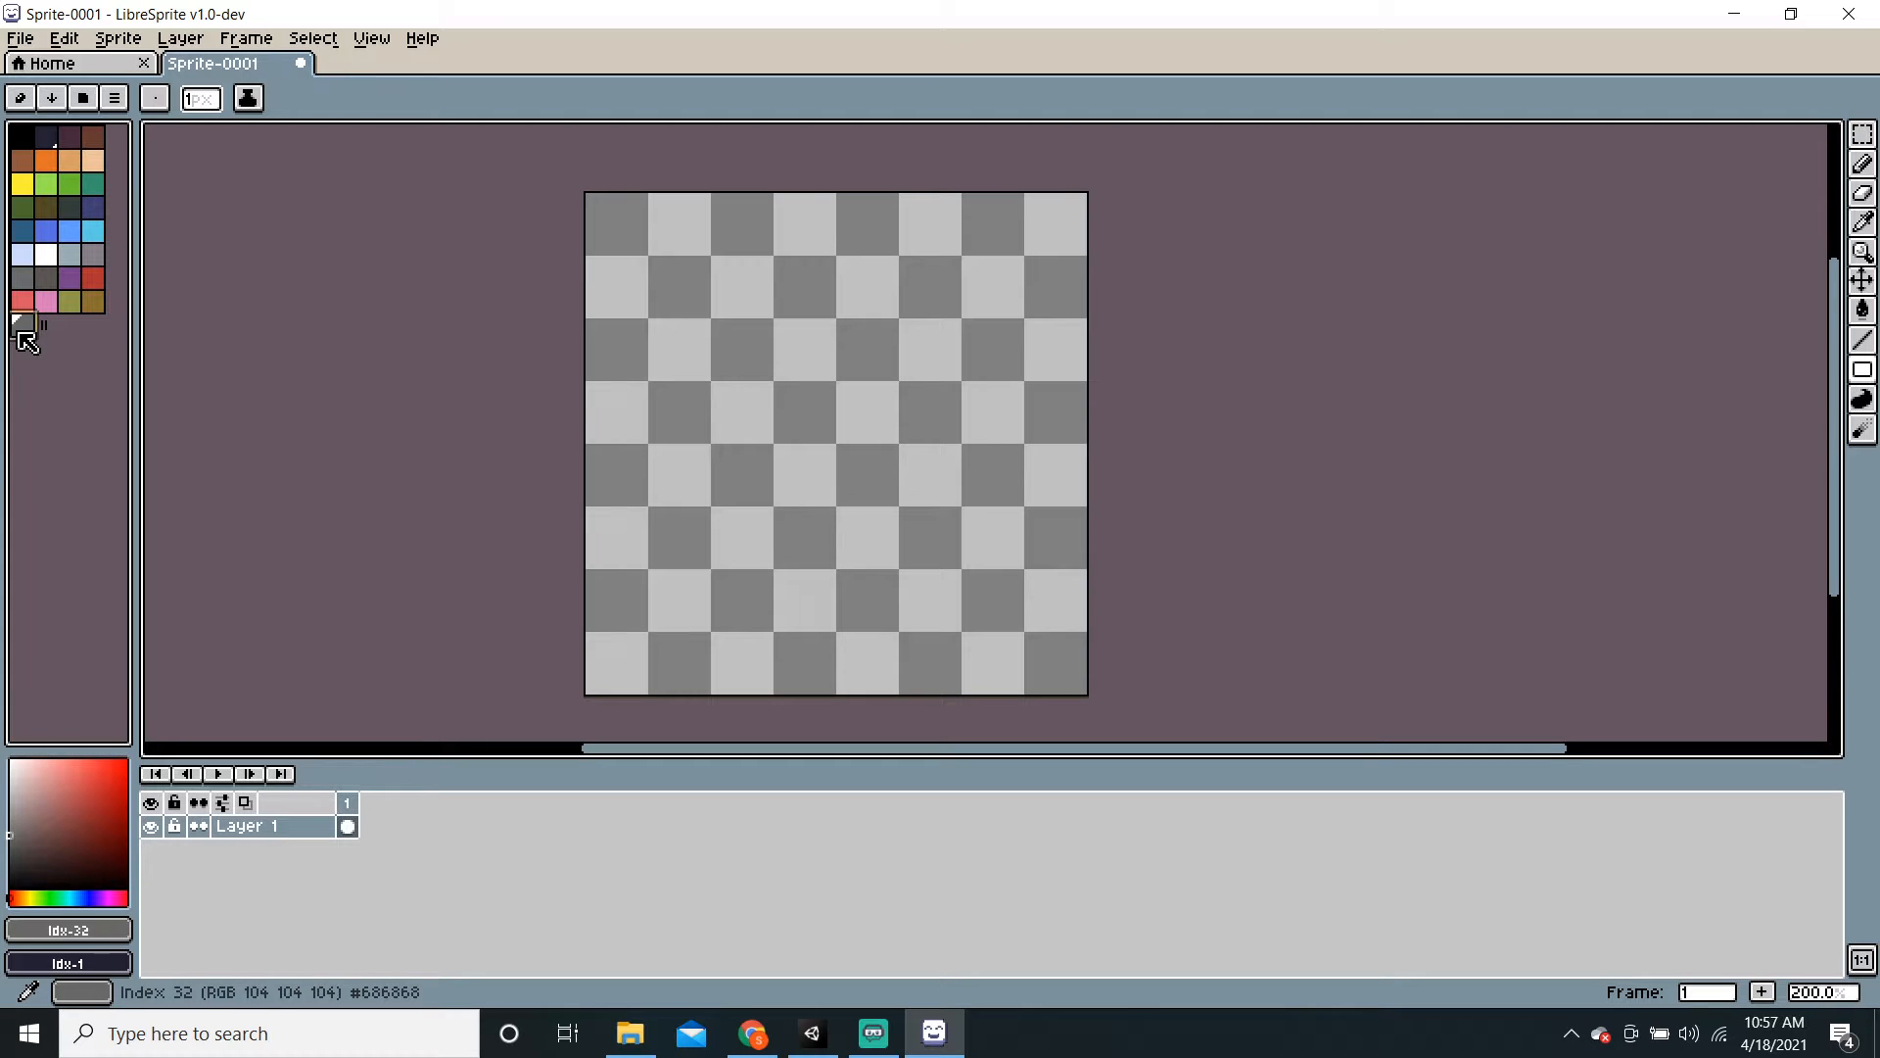
pyautogui.click(7, 820)
pyautogui.click(9, 809)
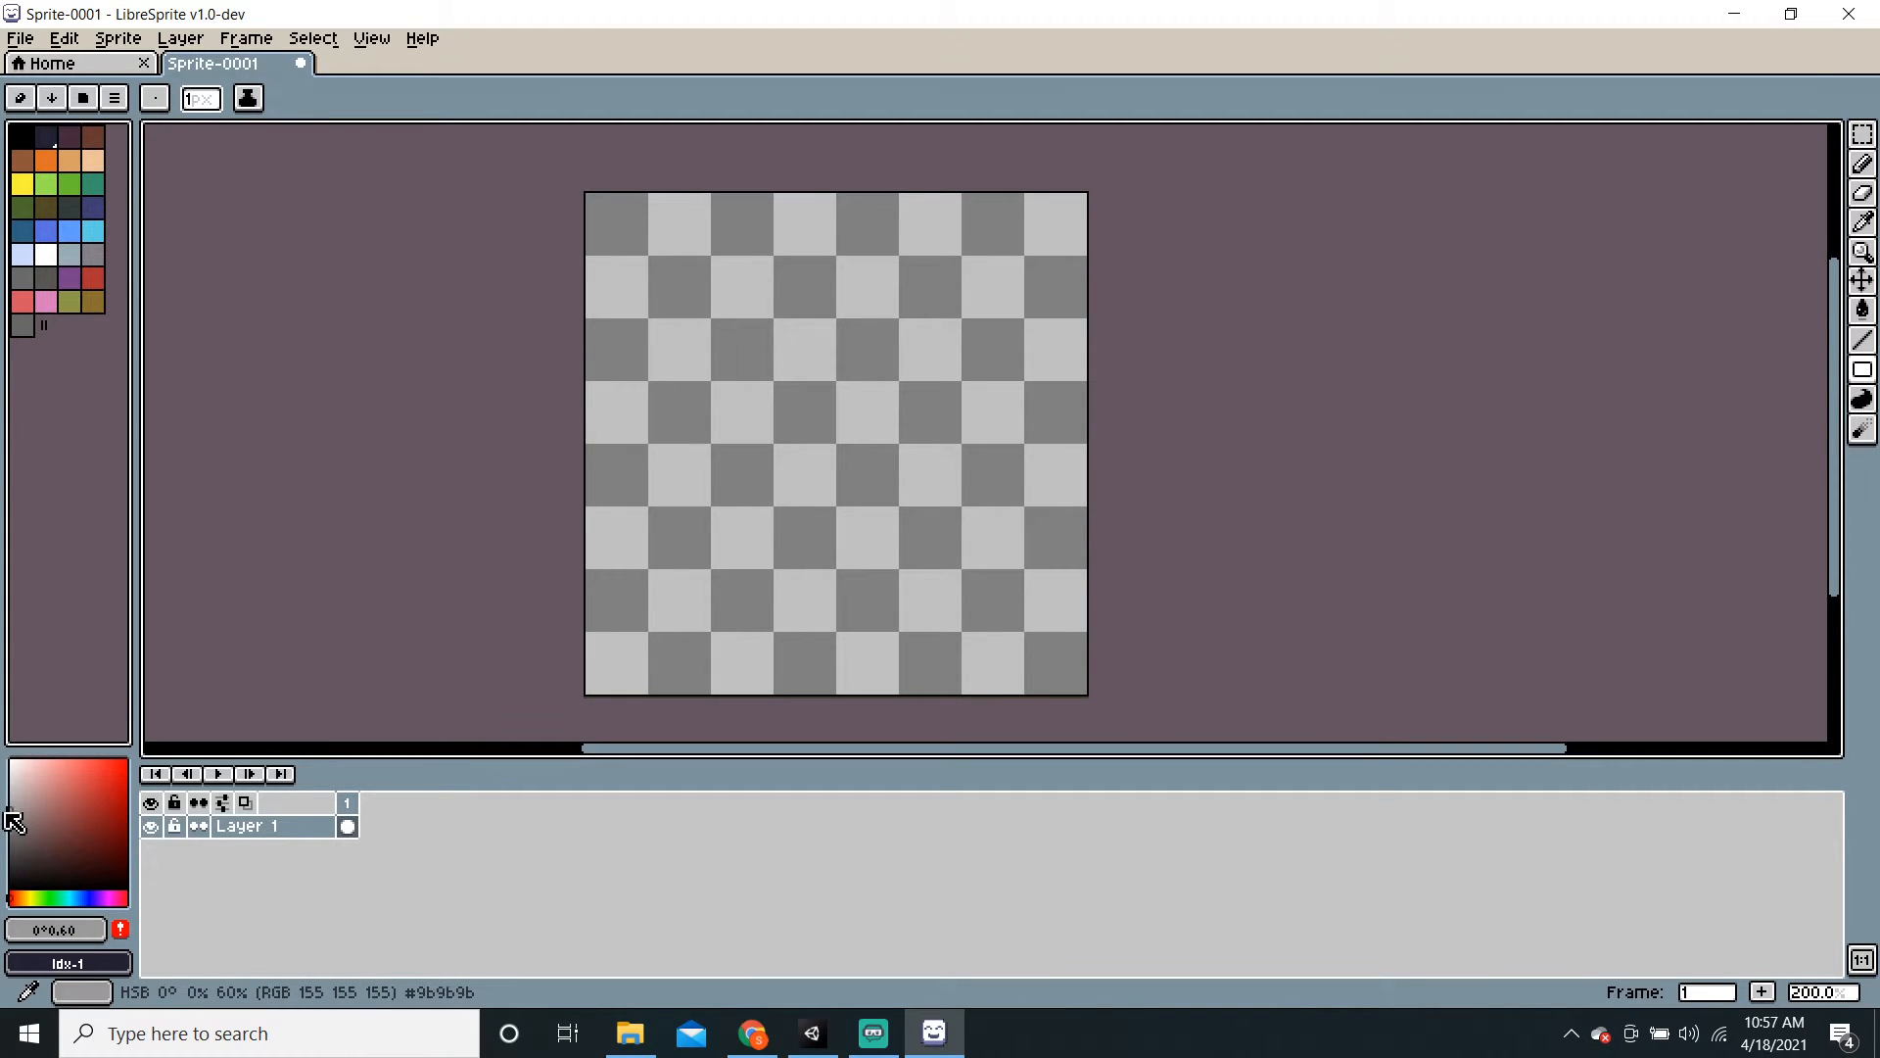
pyautogui.click(120, 928)
pyautogui.click(9, 781)
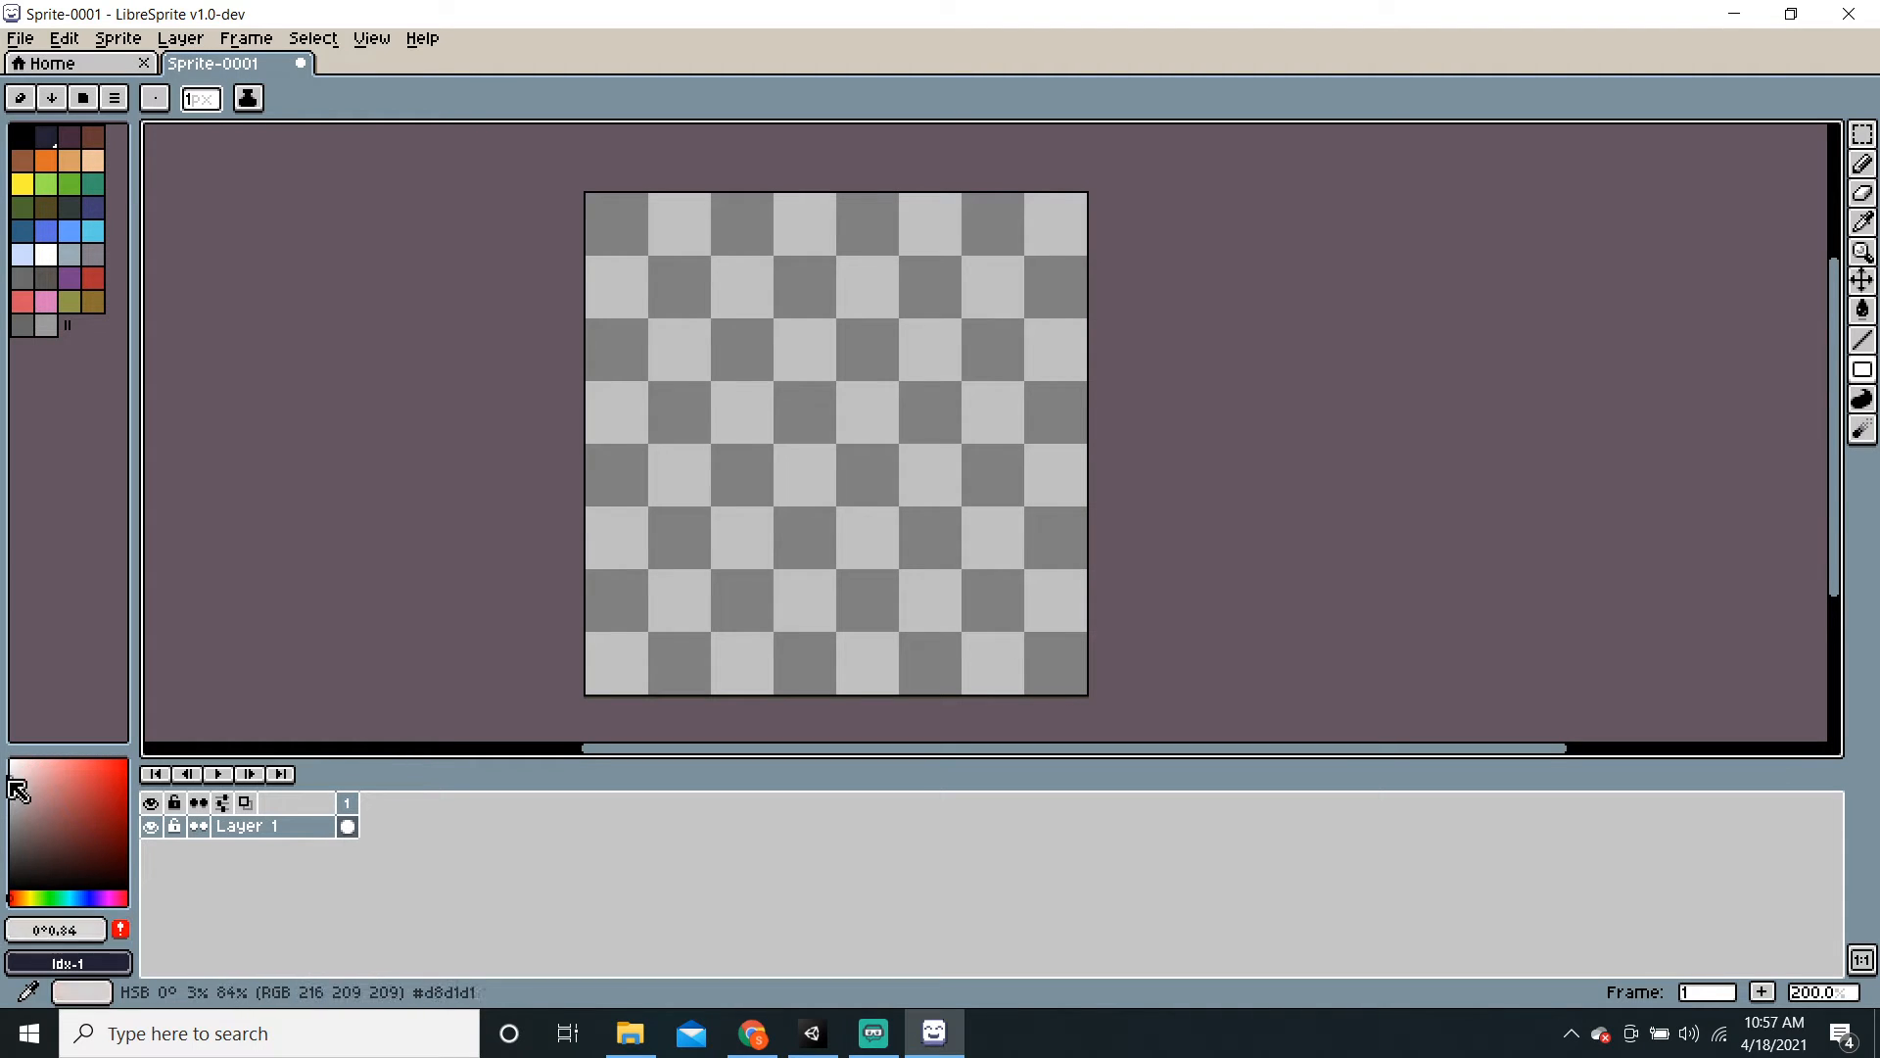
pyautogui.click(125, 930)
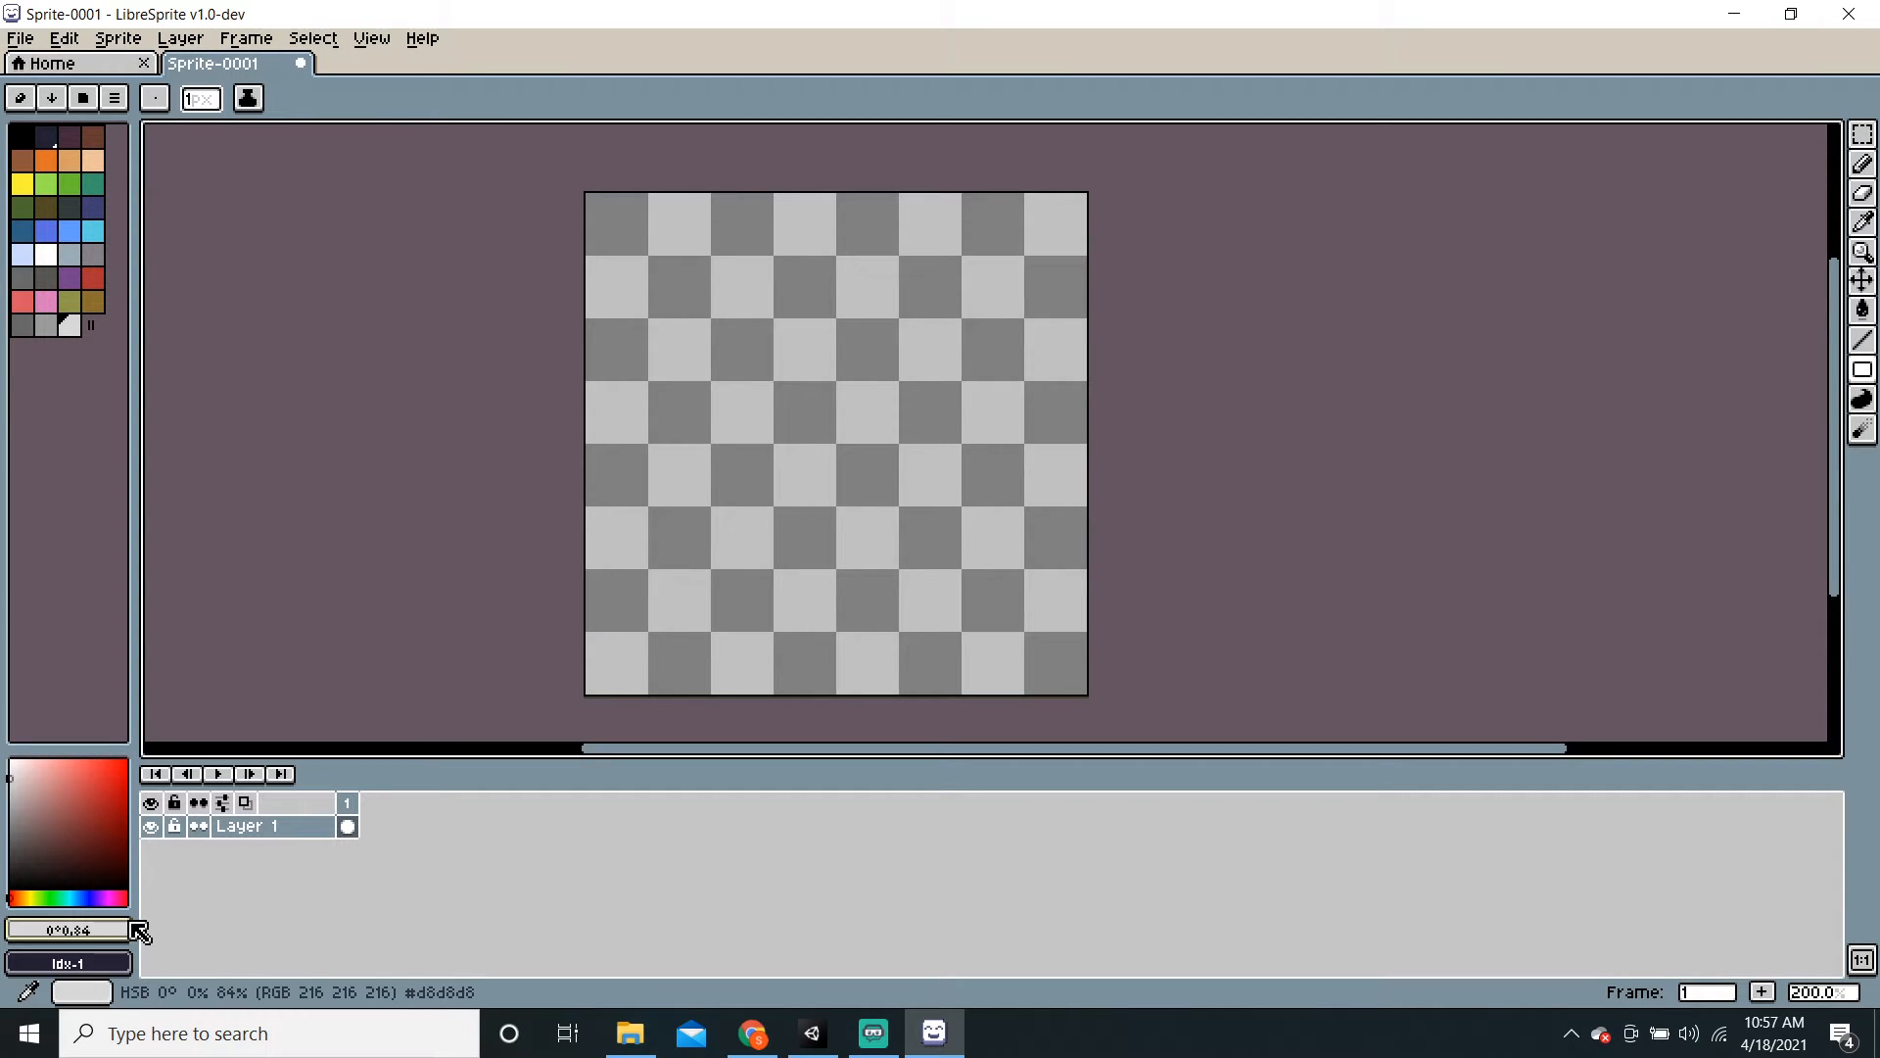
pyautogui.click(33, 329)
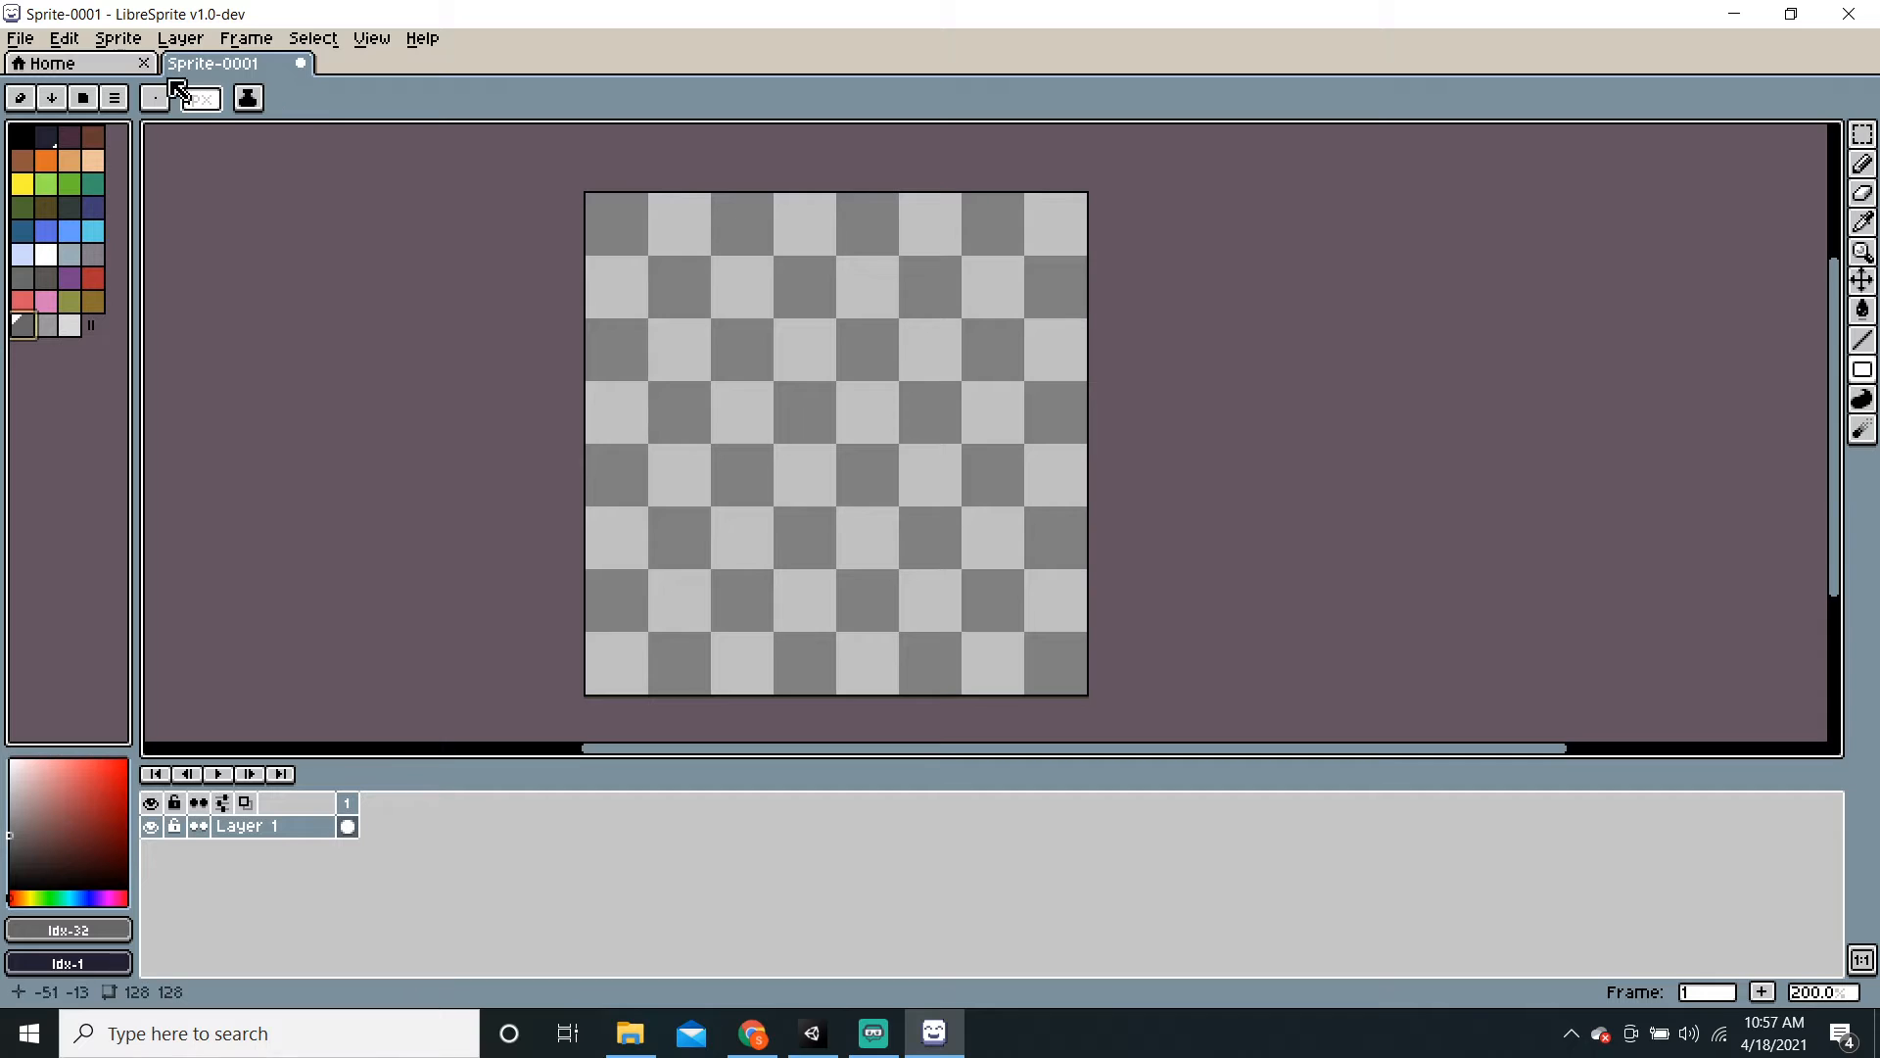
# Step: Draw a dark grey square outline near the canvas's upper left and zoom in on it
pyautogui.click(714, 259)
pyautogui.moveTo(714, 259); pyautogui.dragTo(776, 315)
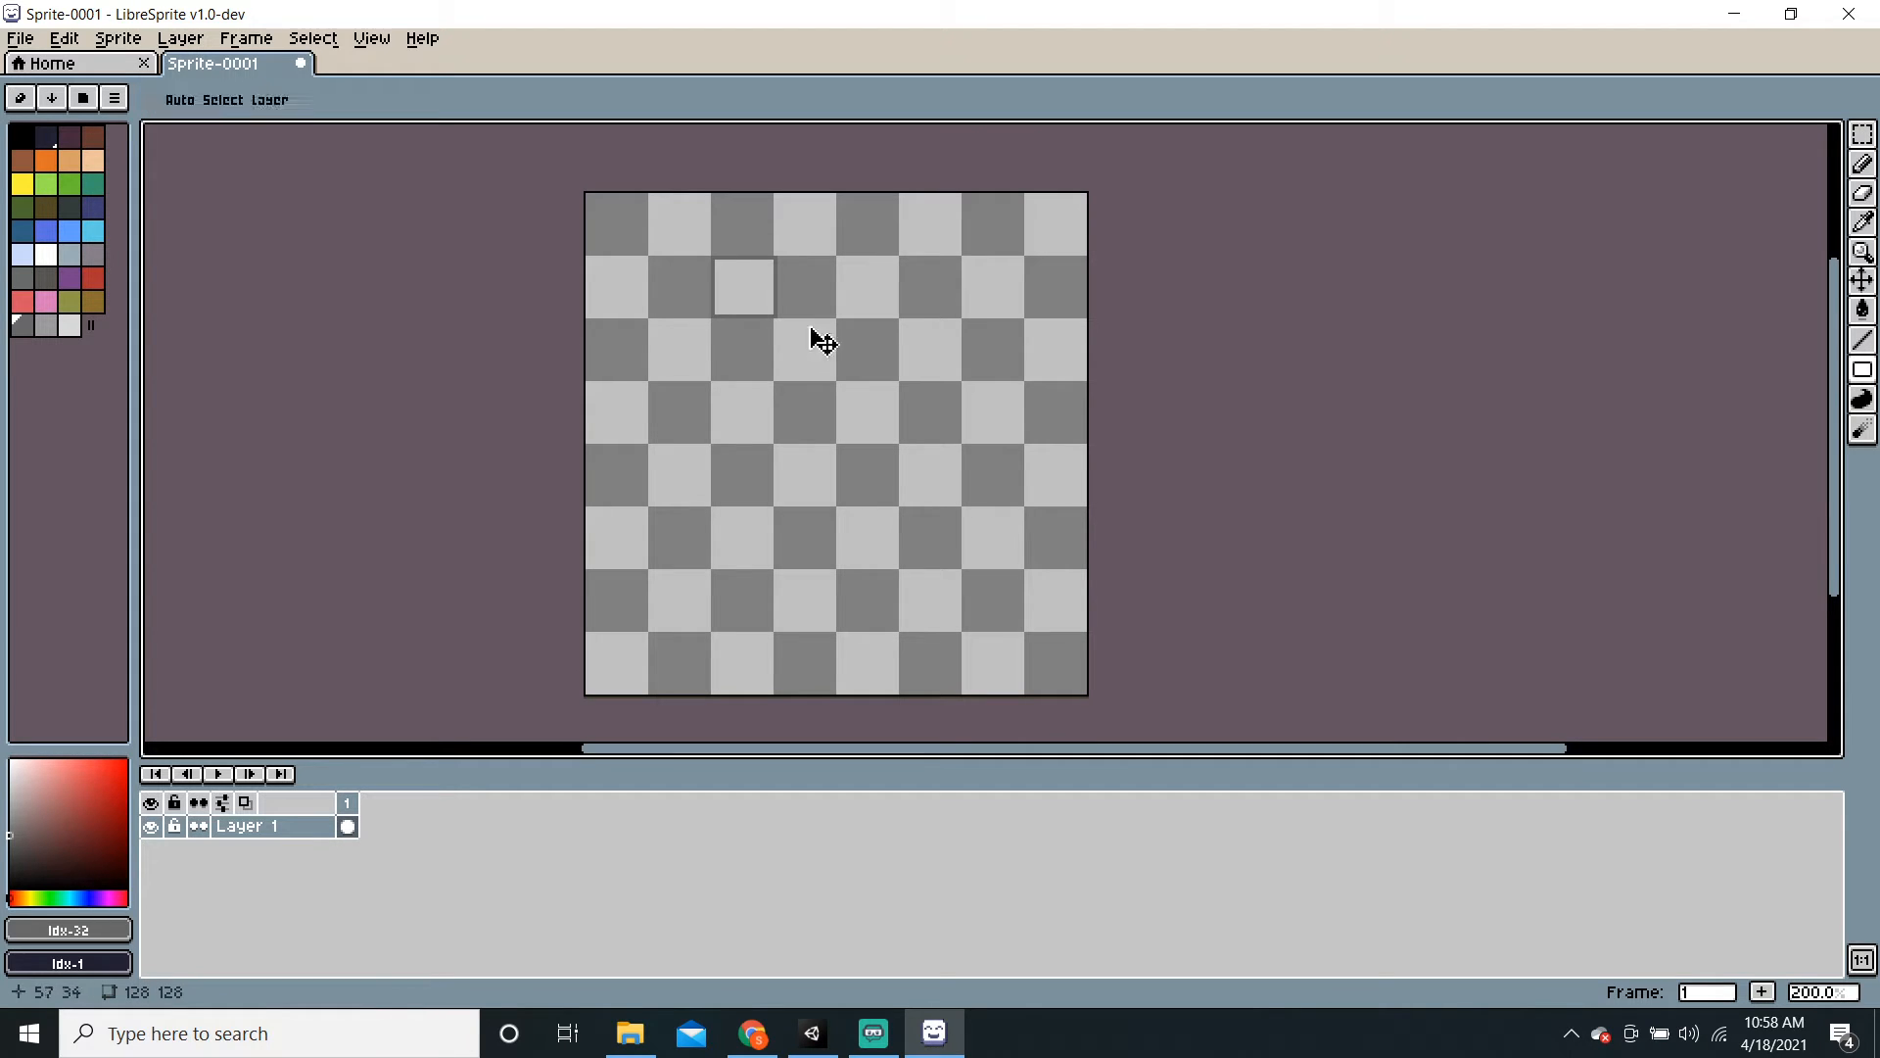
pyautogui.hotkey('ctrl', 'z')
pyautogui.moveTo(715, 259); pyautogui.dragTo(772, 314)
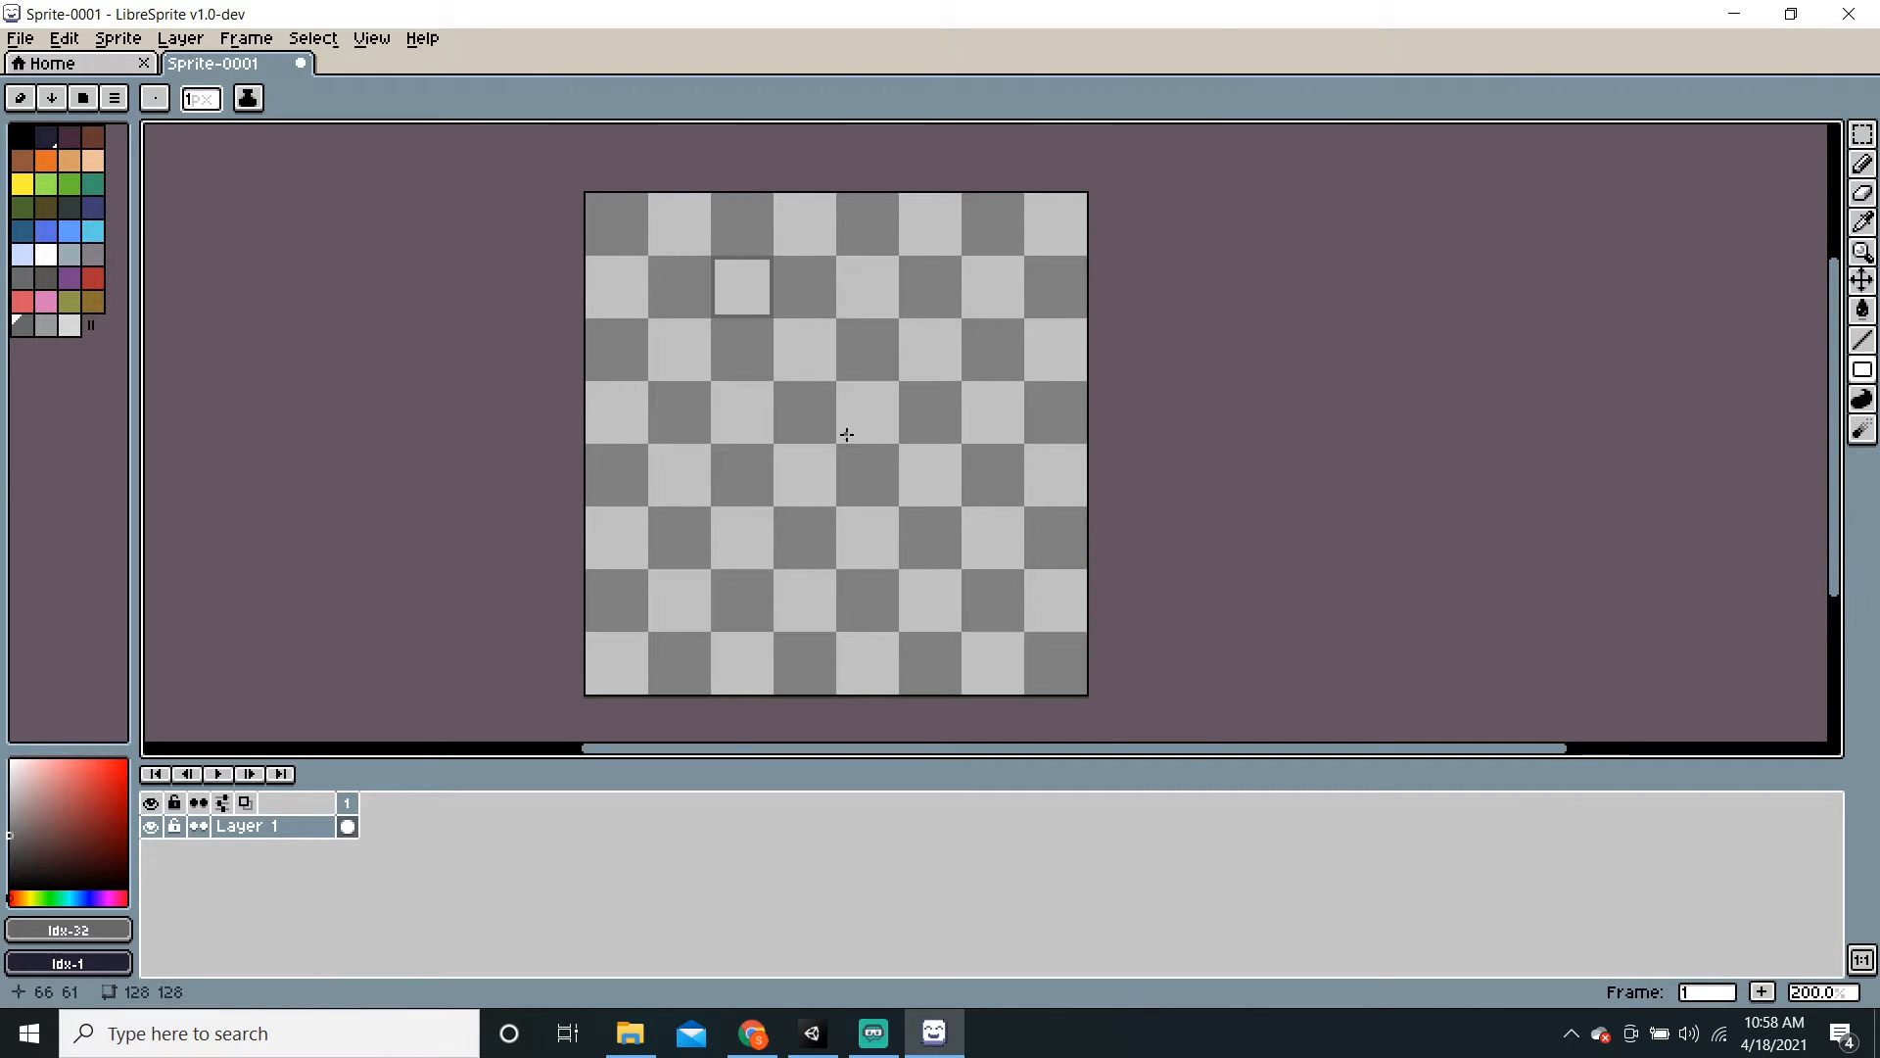
pyautogui.scroll(2, 847, 434)
pyautogui.moveTo(810, 332); pyautogui.dragTo(794, 579, button='middle')
pyautogui.moveTo(760, 453); pyautogui.dragTo(813, 486, button='middle')
pyautogui.scroll(1, 813, 486)
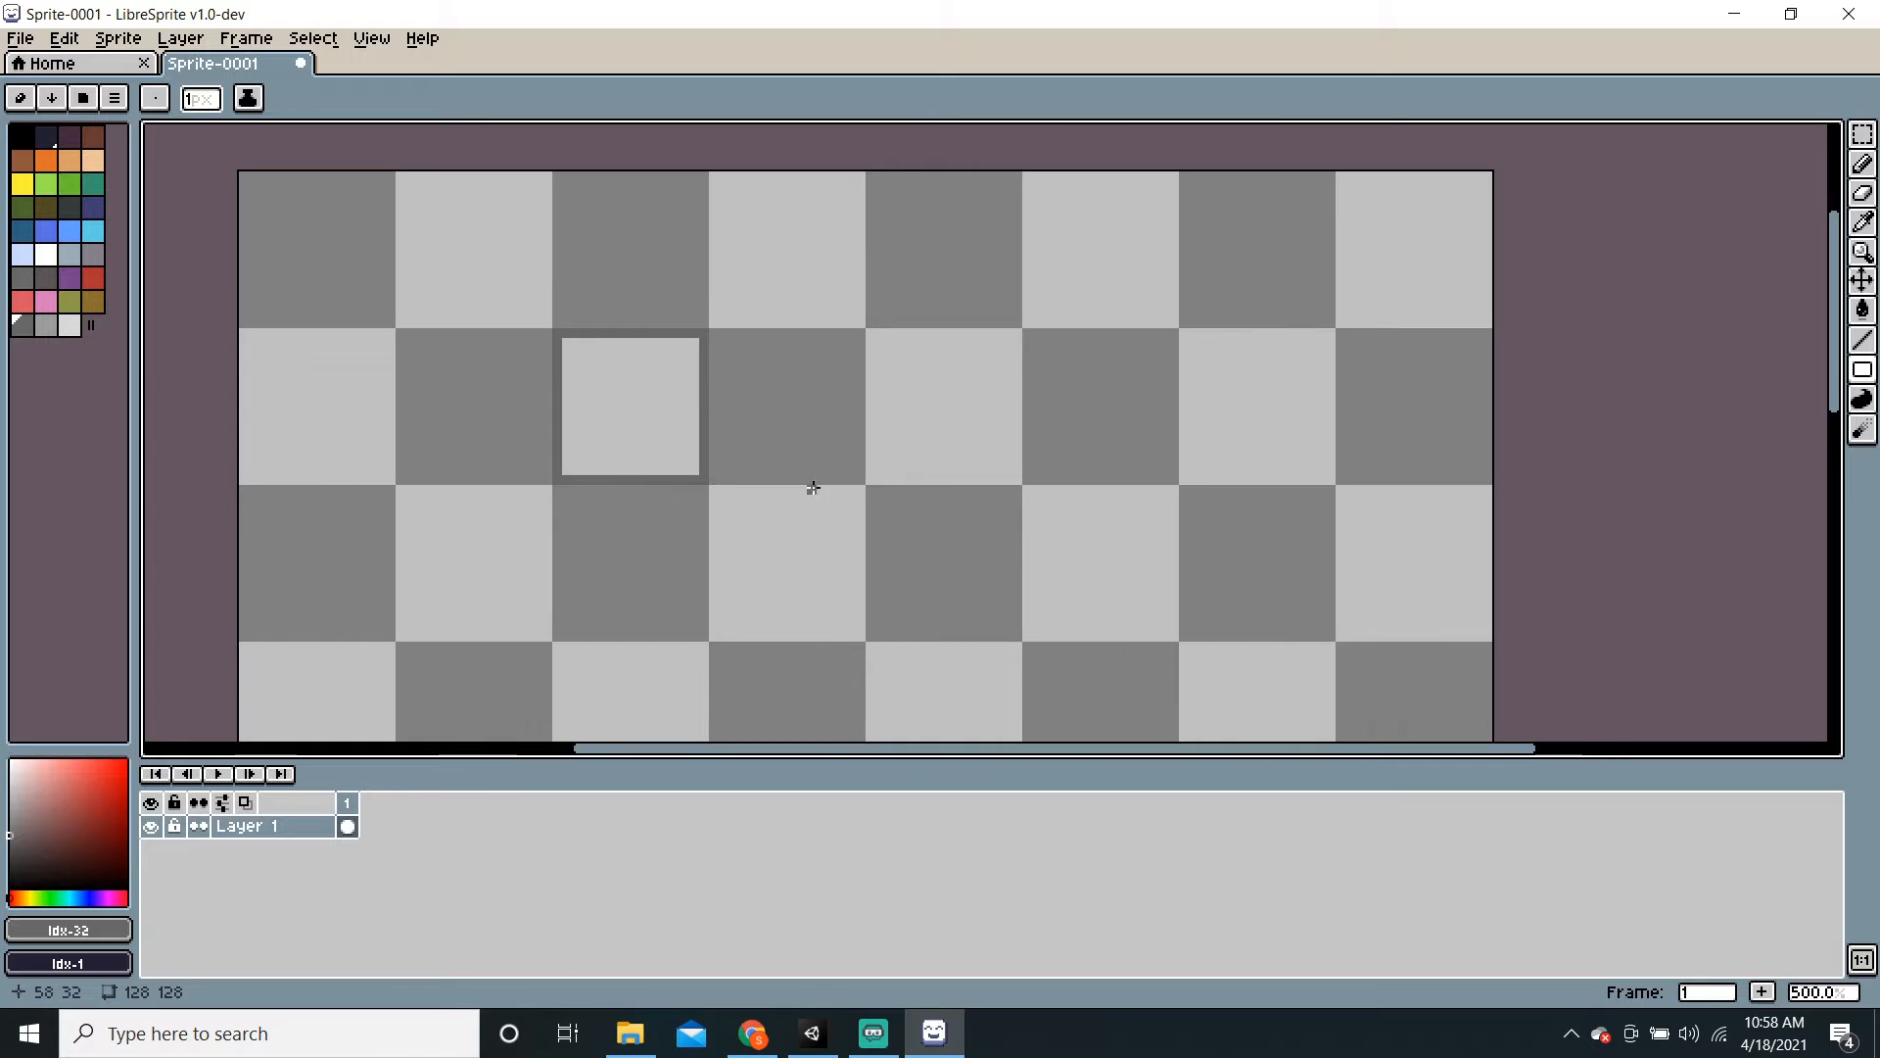
pyautogui.moveTo(1163, 411); pyautogui.dragTo(1214, 427, button='middle')
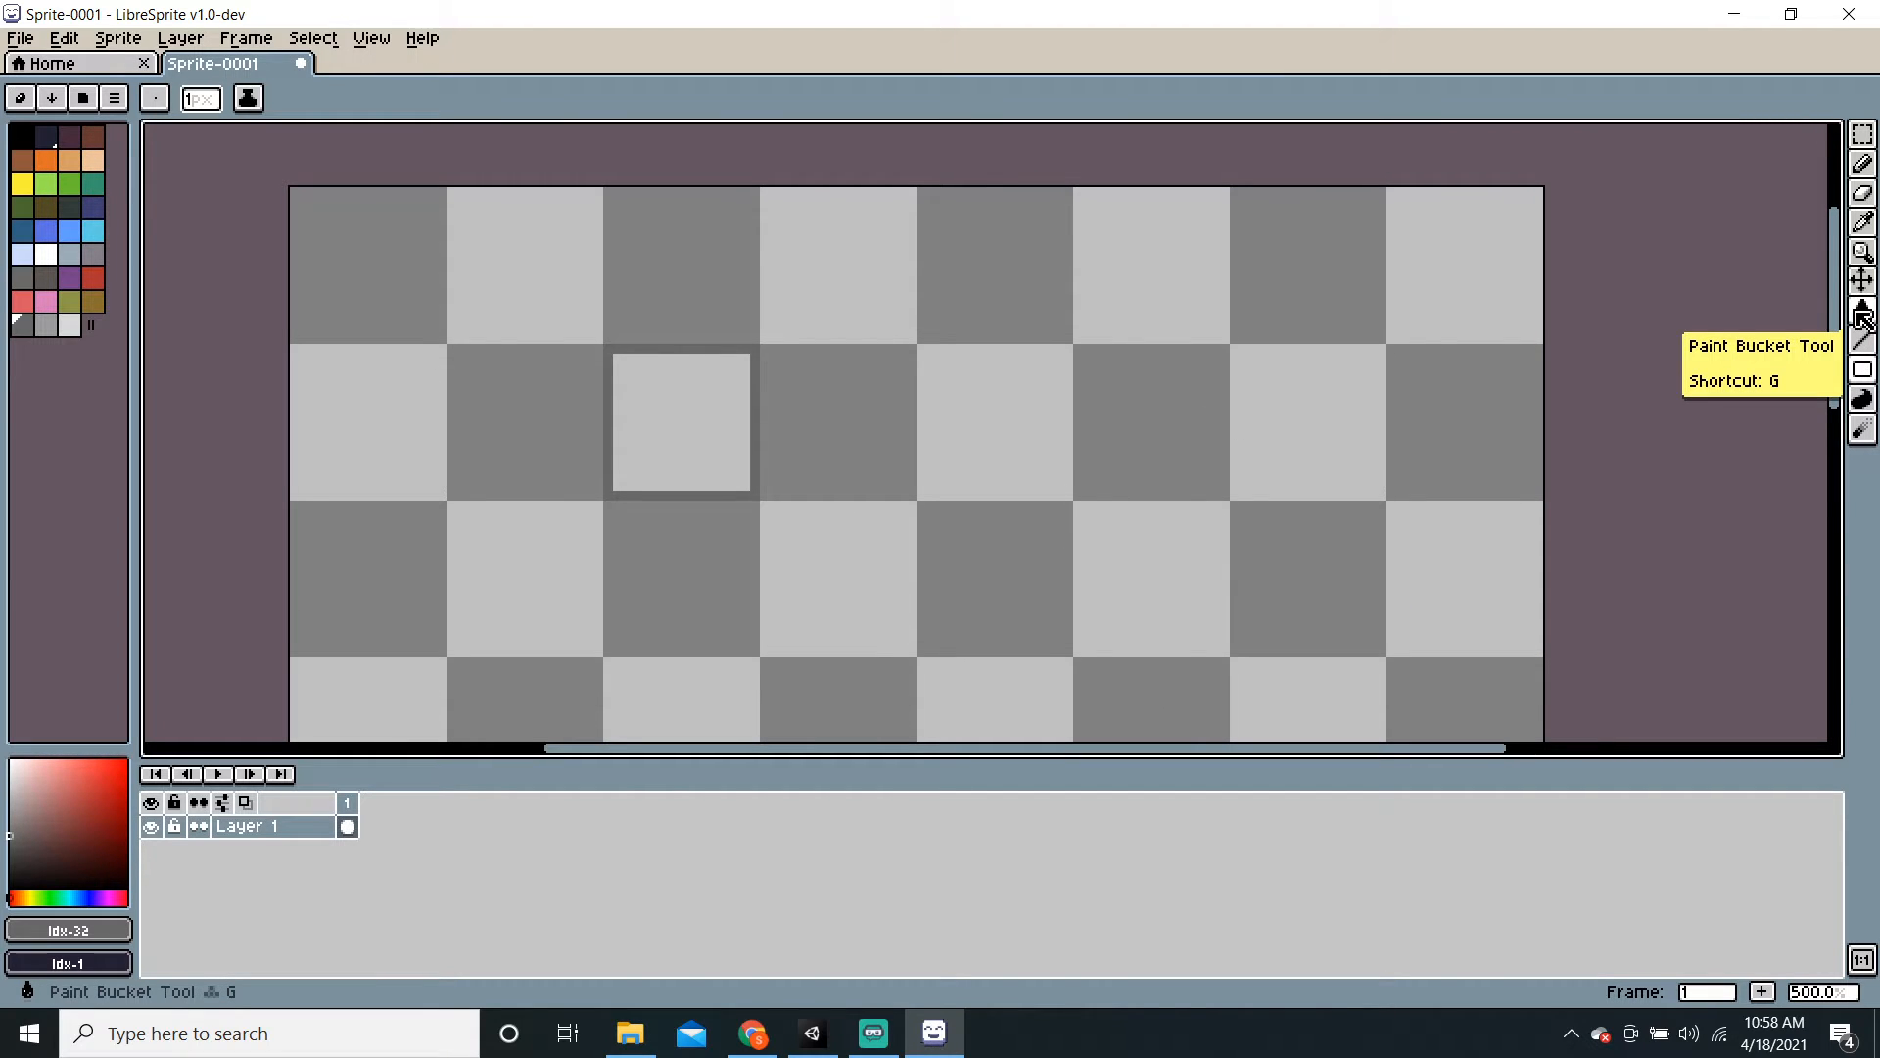
# Step: Fill the square's interior with the medium grey swatch using the Paint Bucket
pyautogui.click(1861, 311)
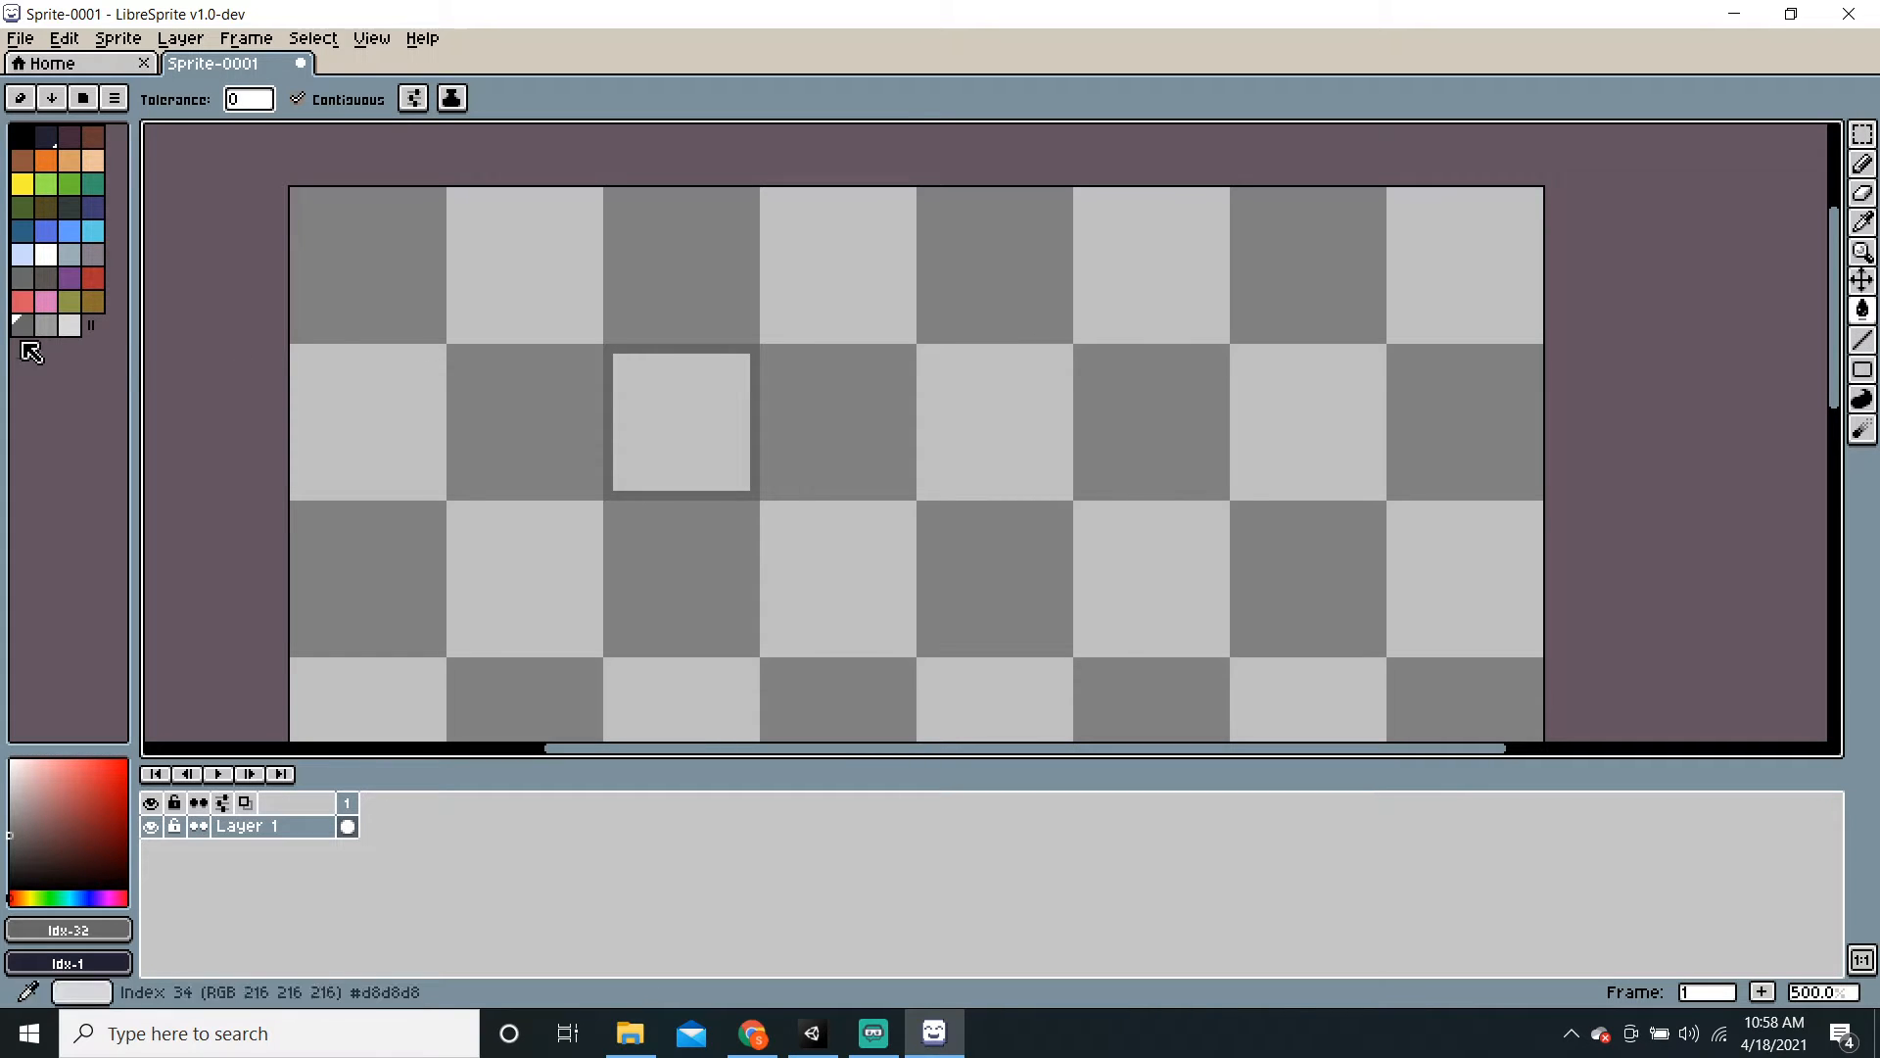
pyautogui.click(46, 325)
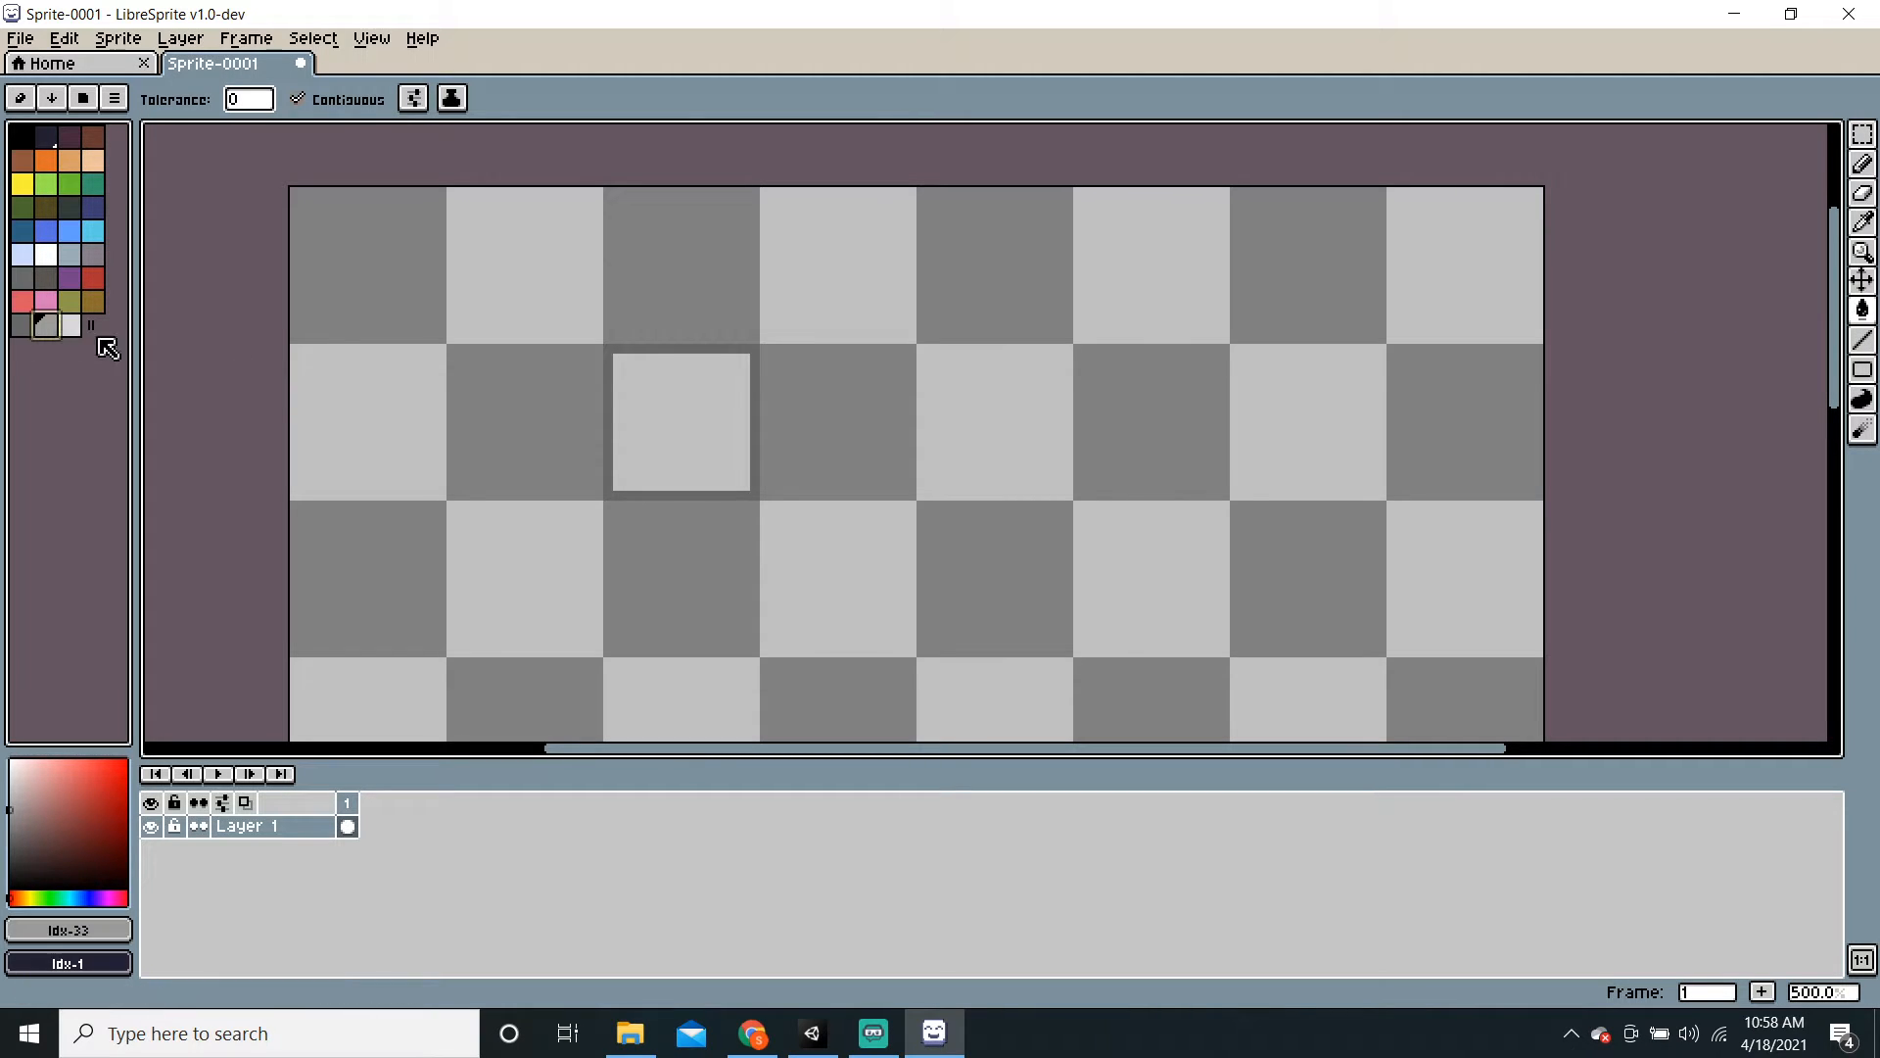
pyautogui.click(680, 434)
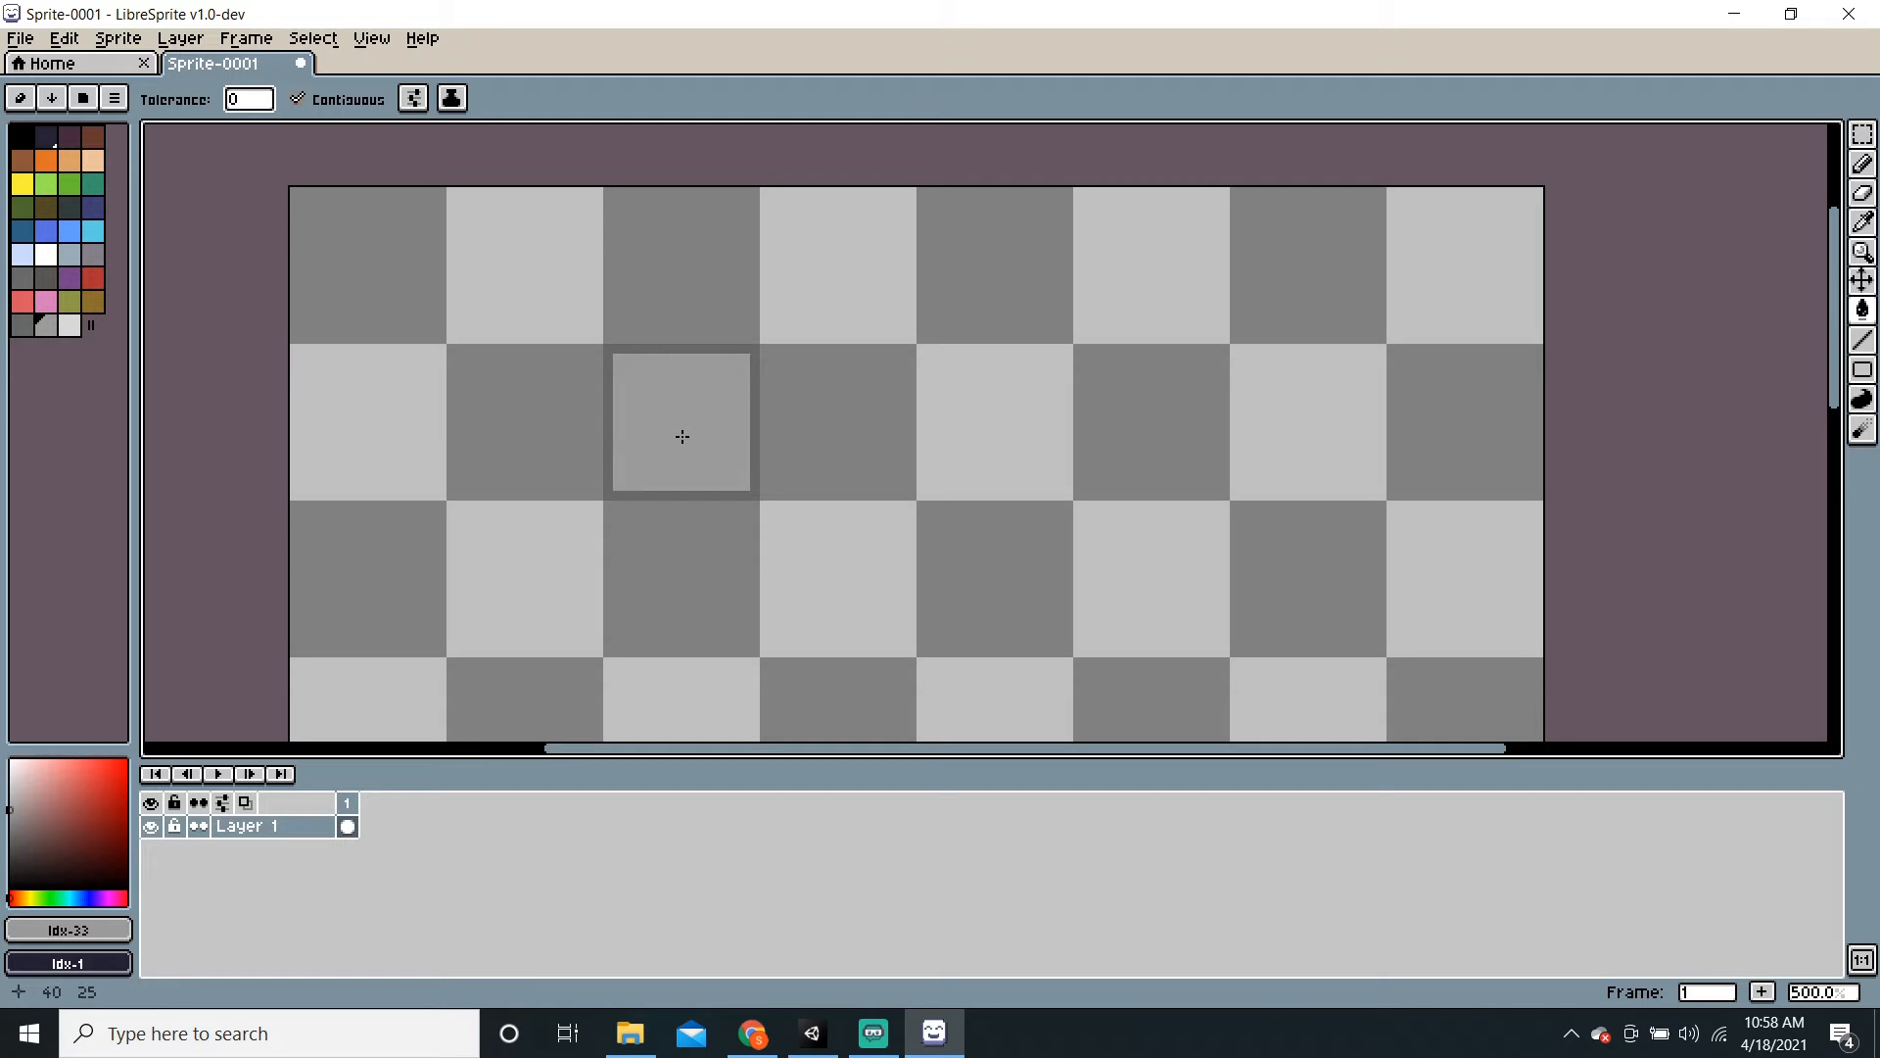
# Step: Draw light grey vertical and horizontal lines inside the square's top-left corner as a highlight
pyautogui.click(1866, 345)
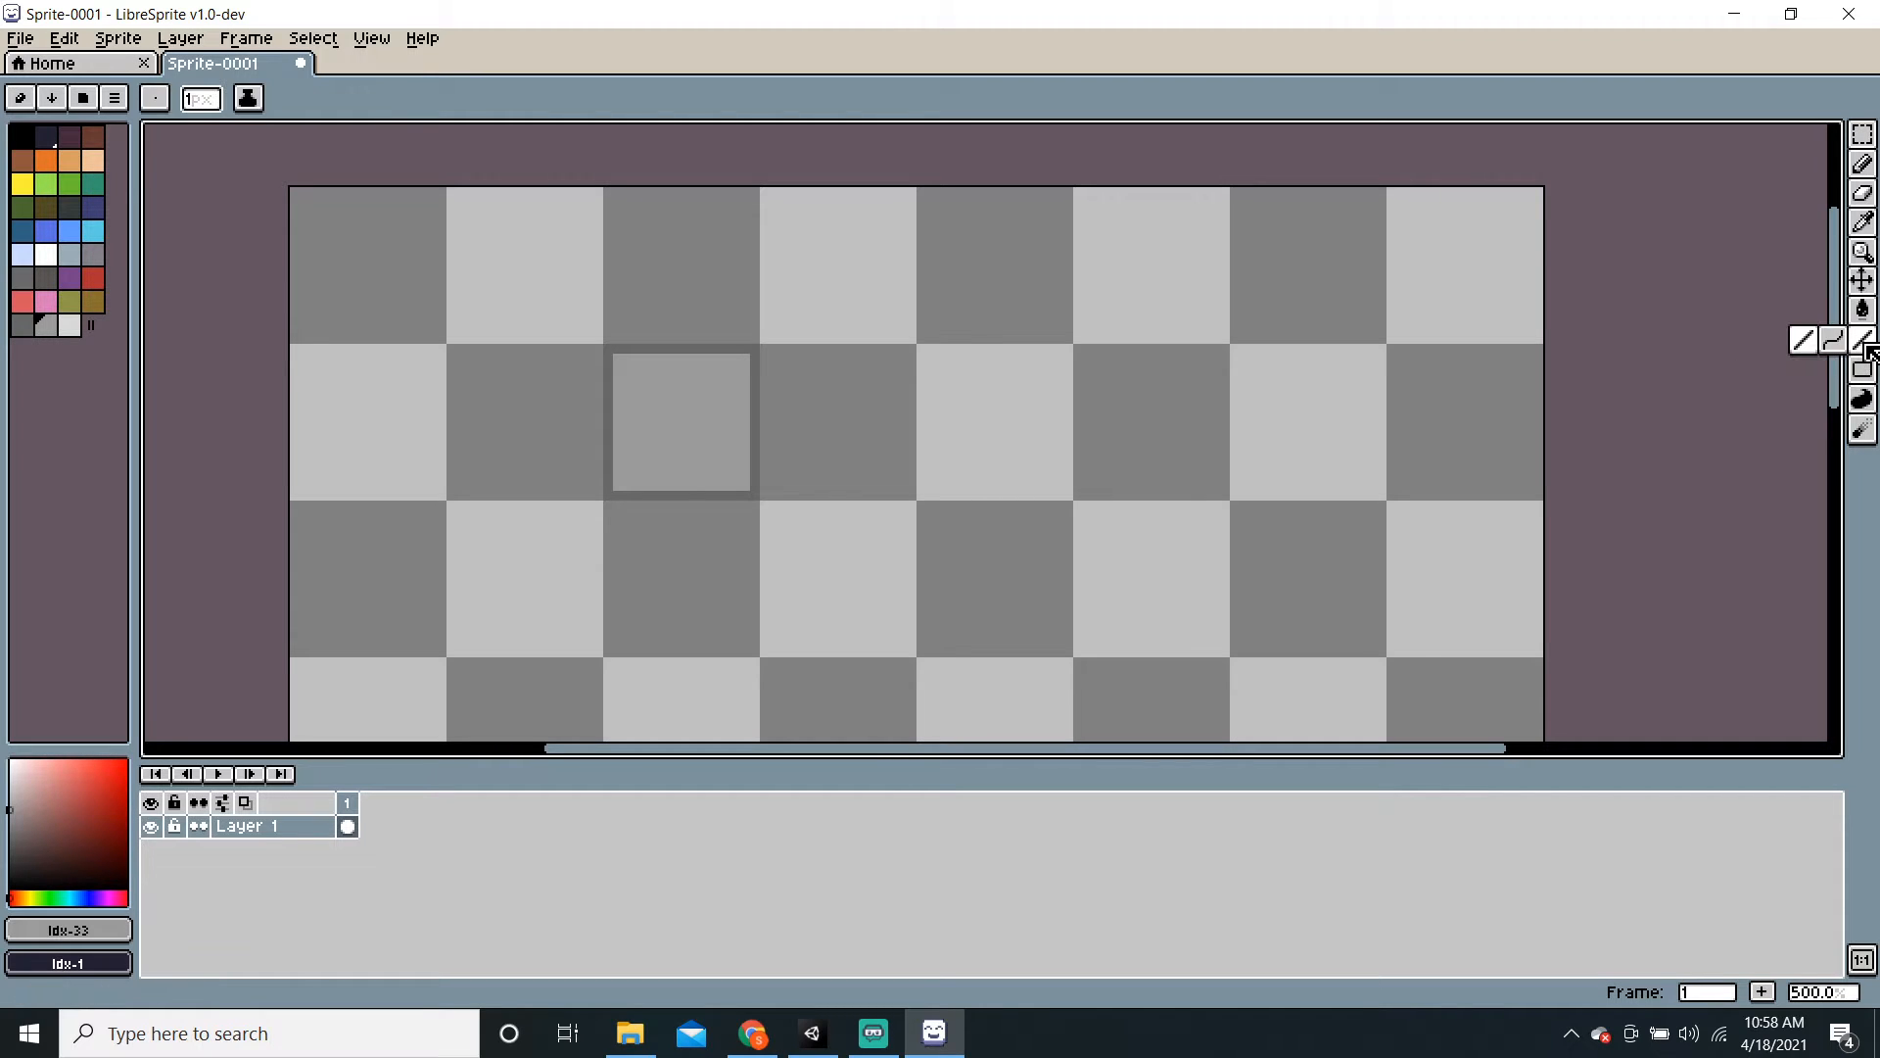
pyautogui.click(1810, 343)
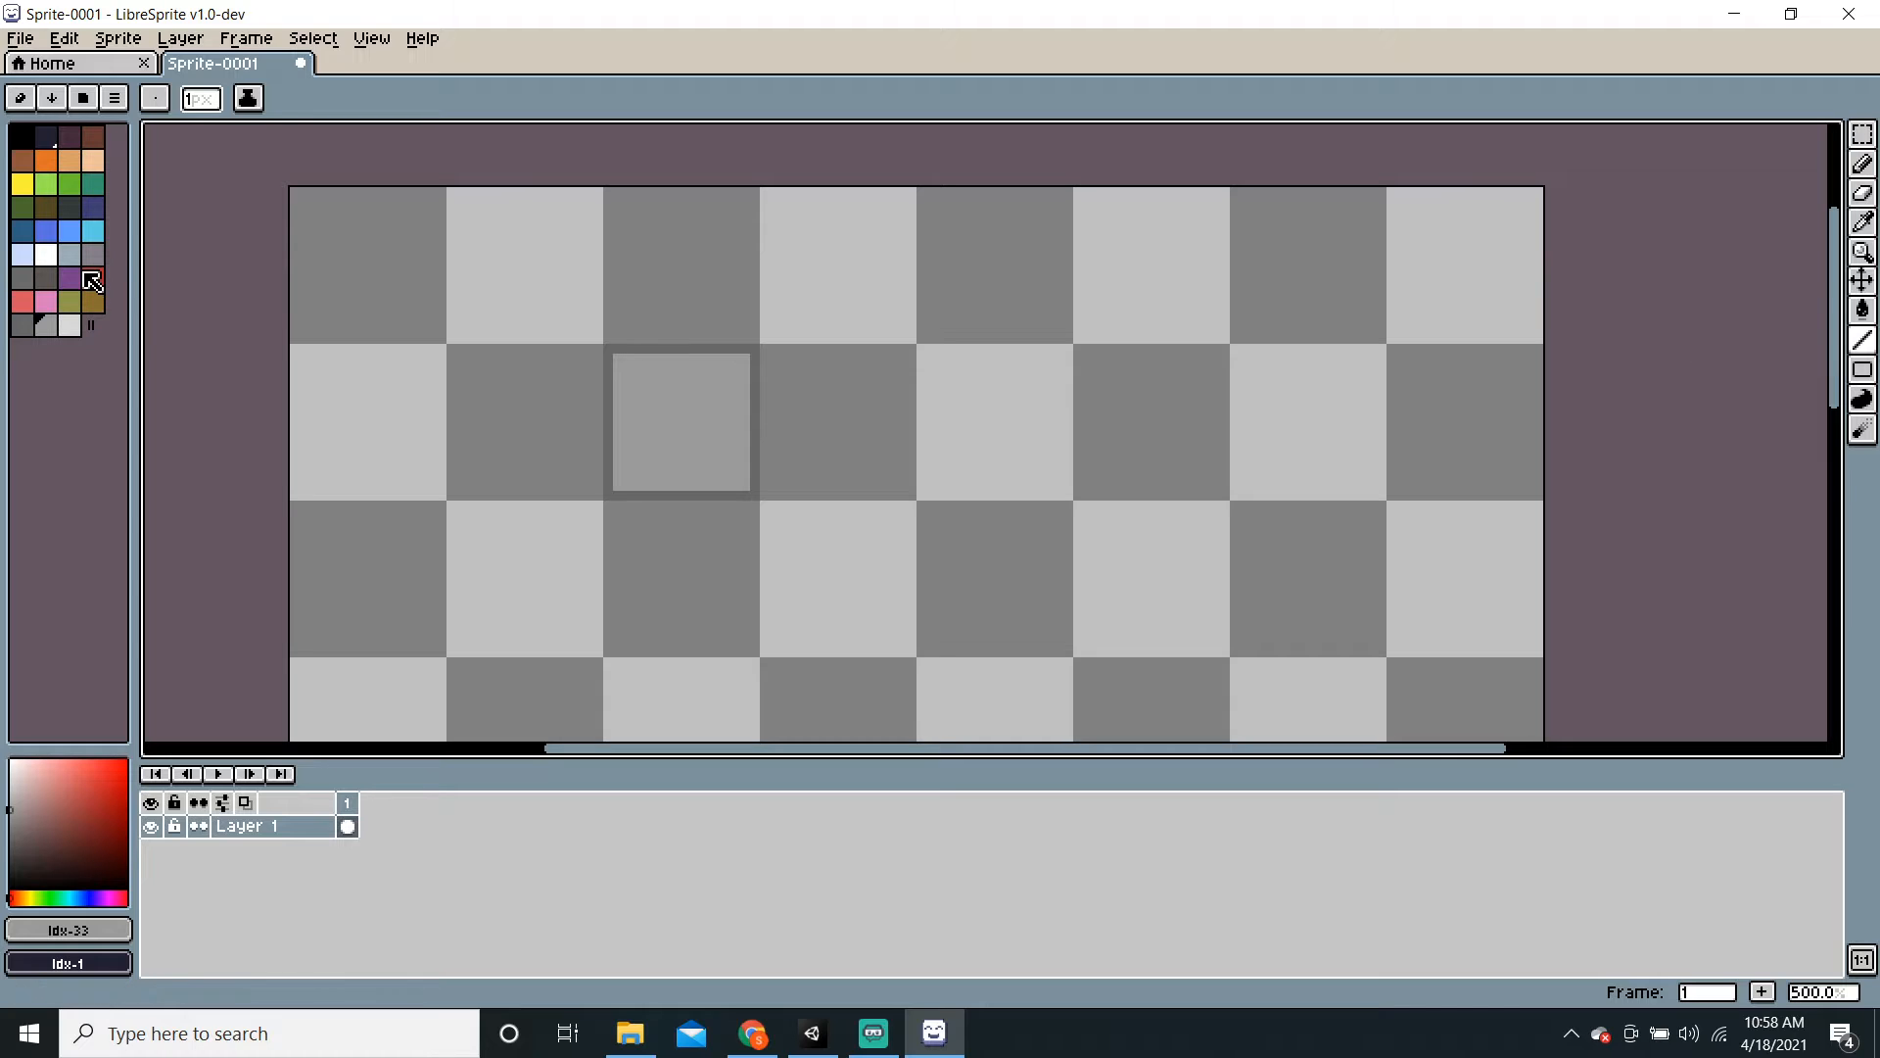
pyautogui.click(76, 326)
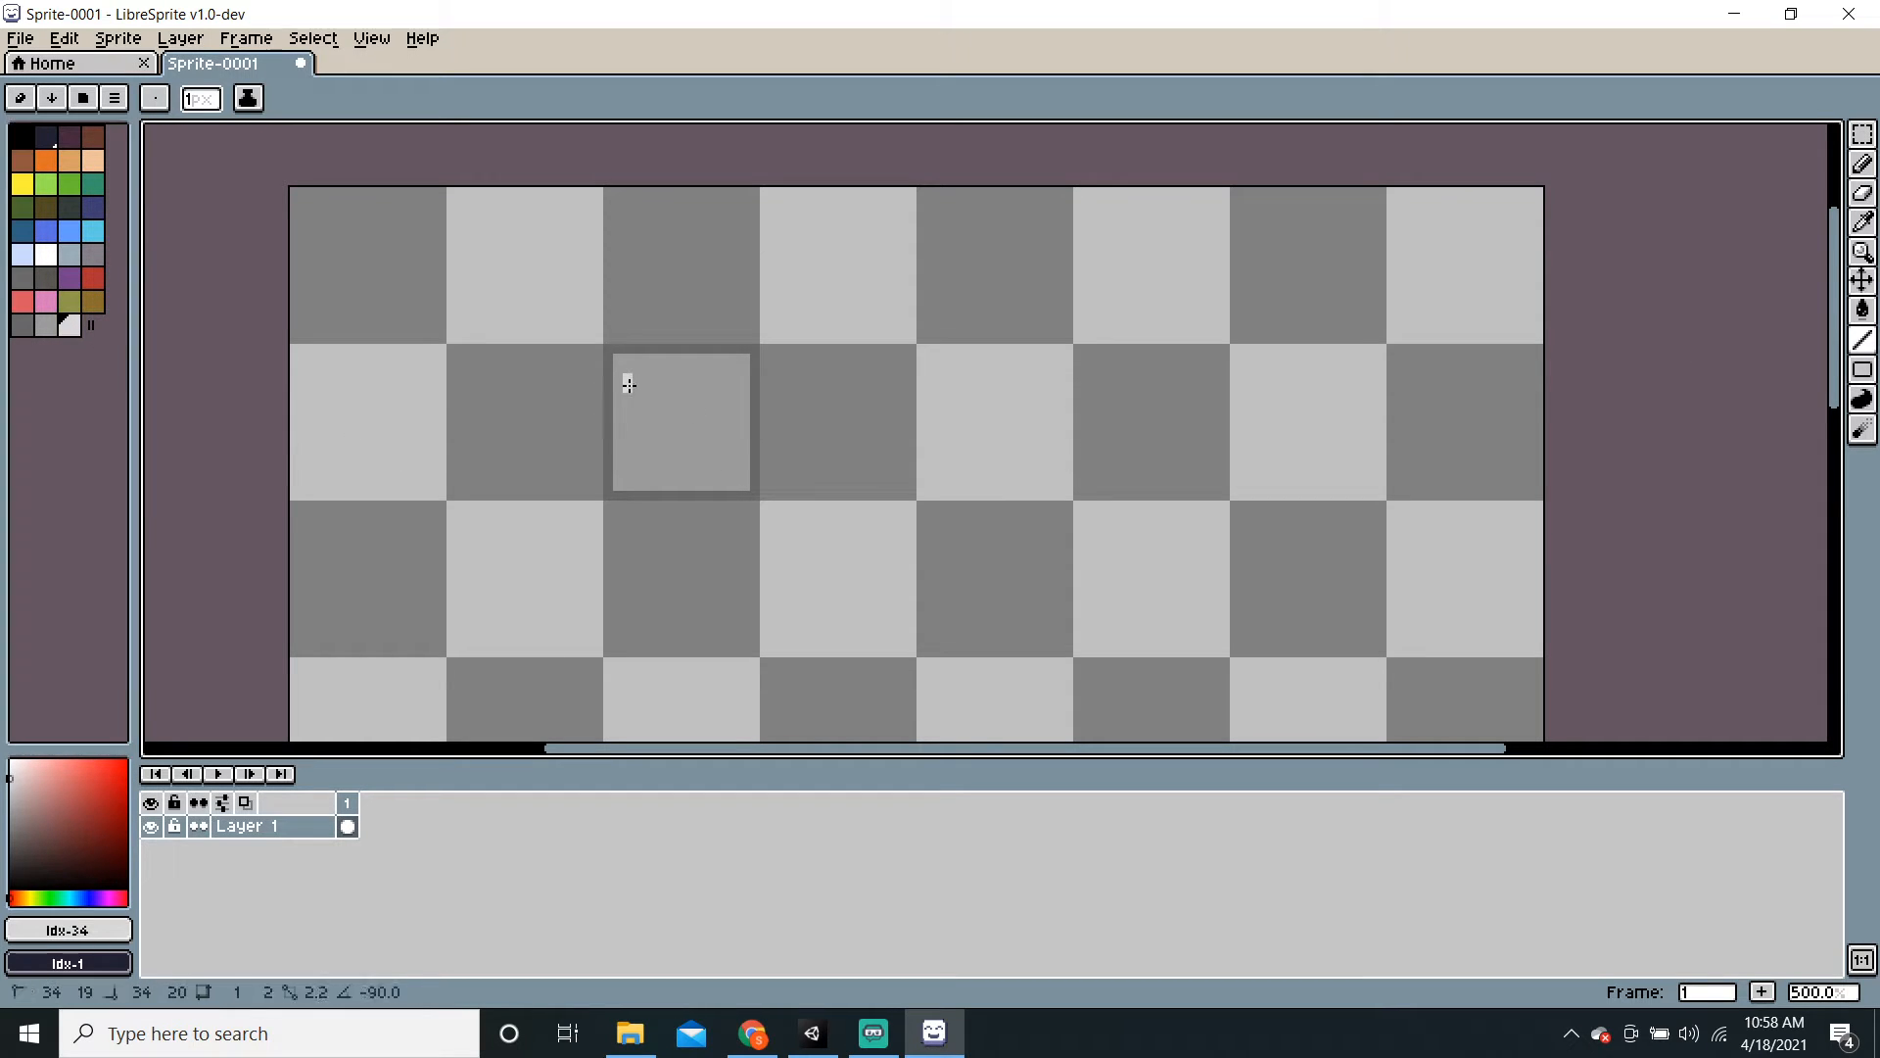
pyautogui.moveTo(625, 378); pyautogui.dragTo(734, 370)
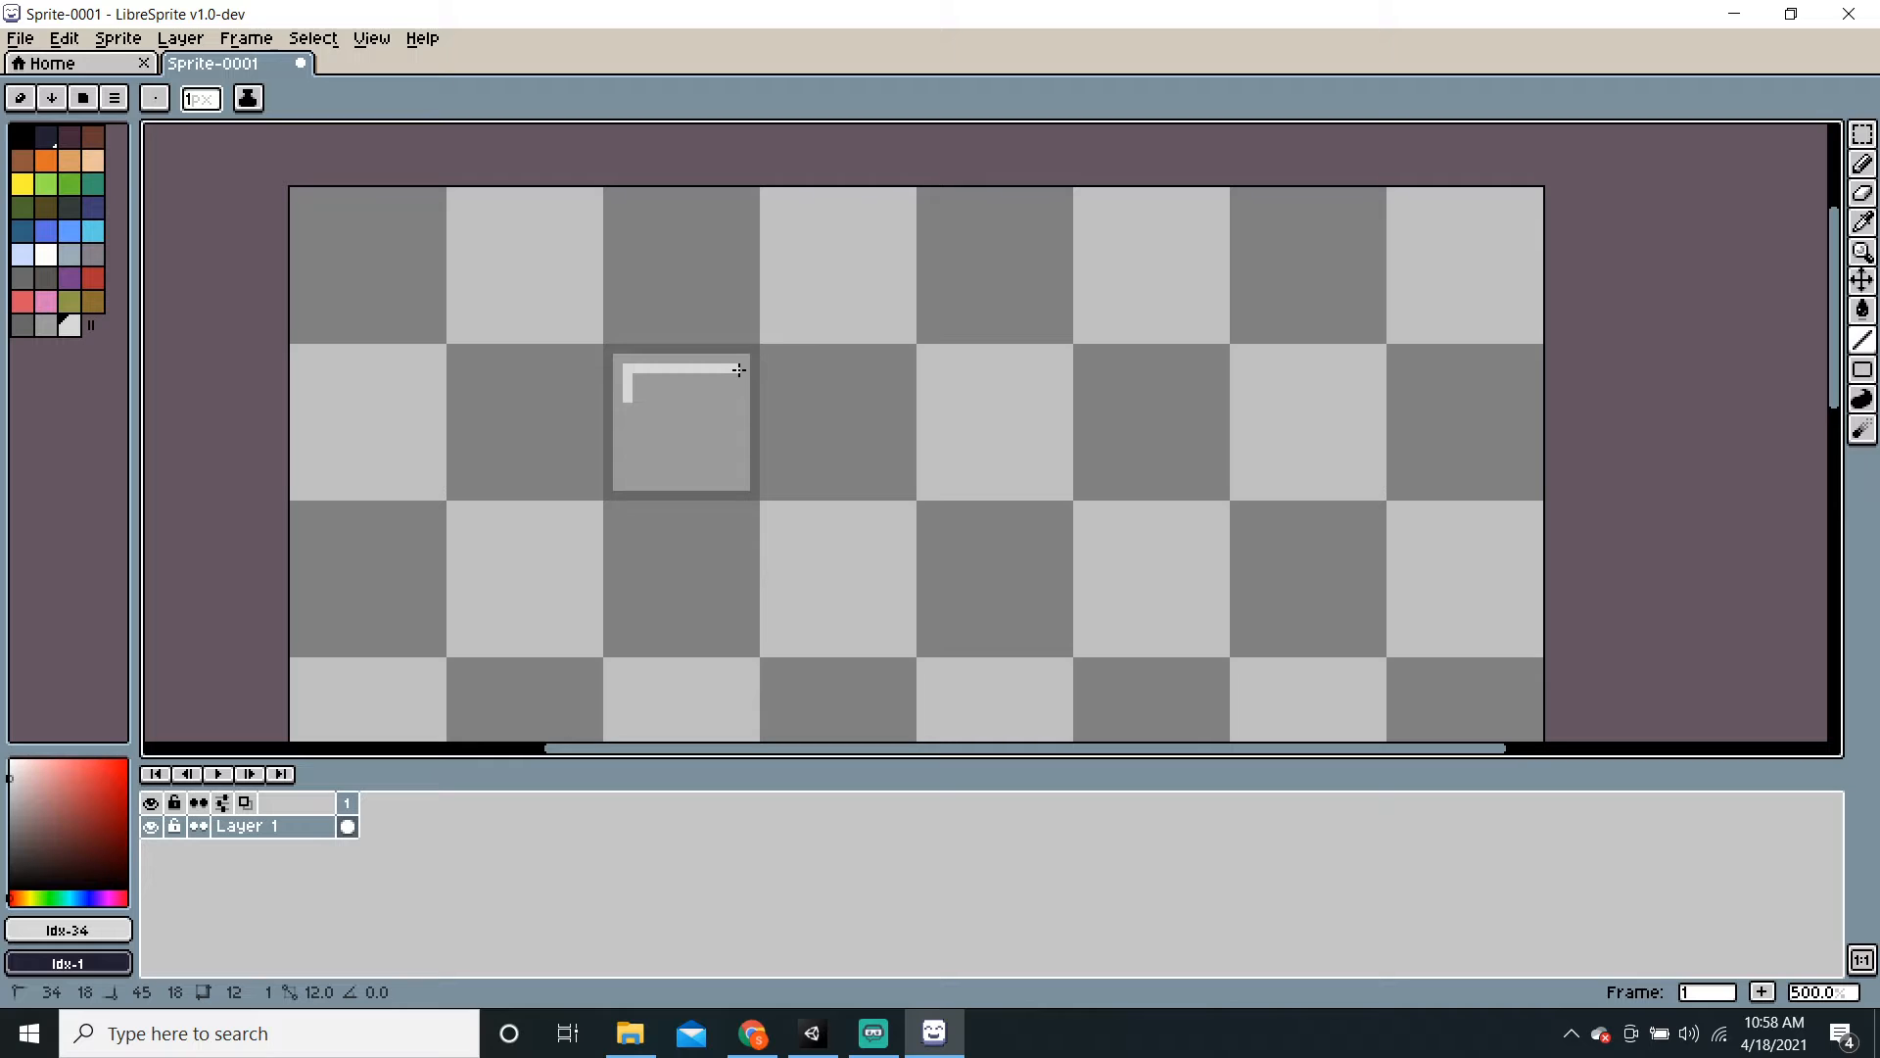
pyautogui.moveTo(739, 370); pyautogui.dragTo(656, 371)
pyautogui.moveTo(890, 538); pyautogui.dragTo(629, 514, button='middle')
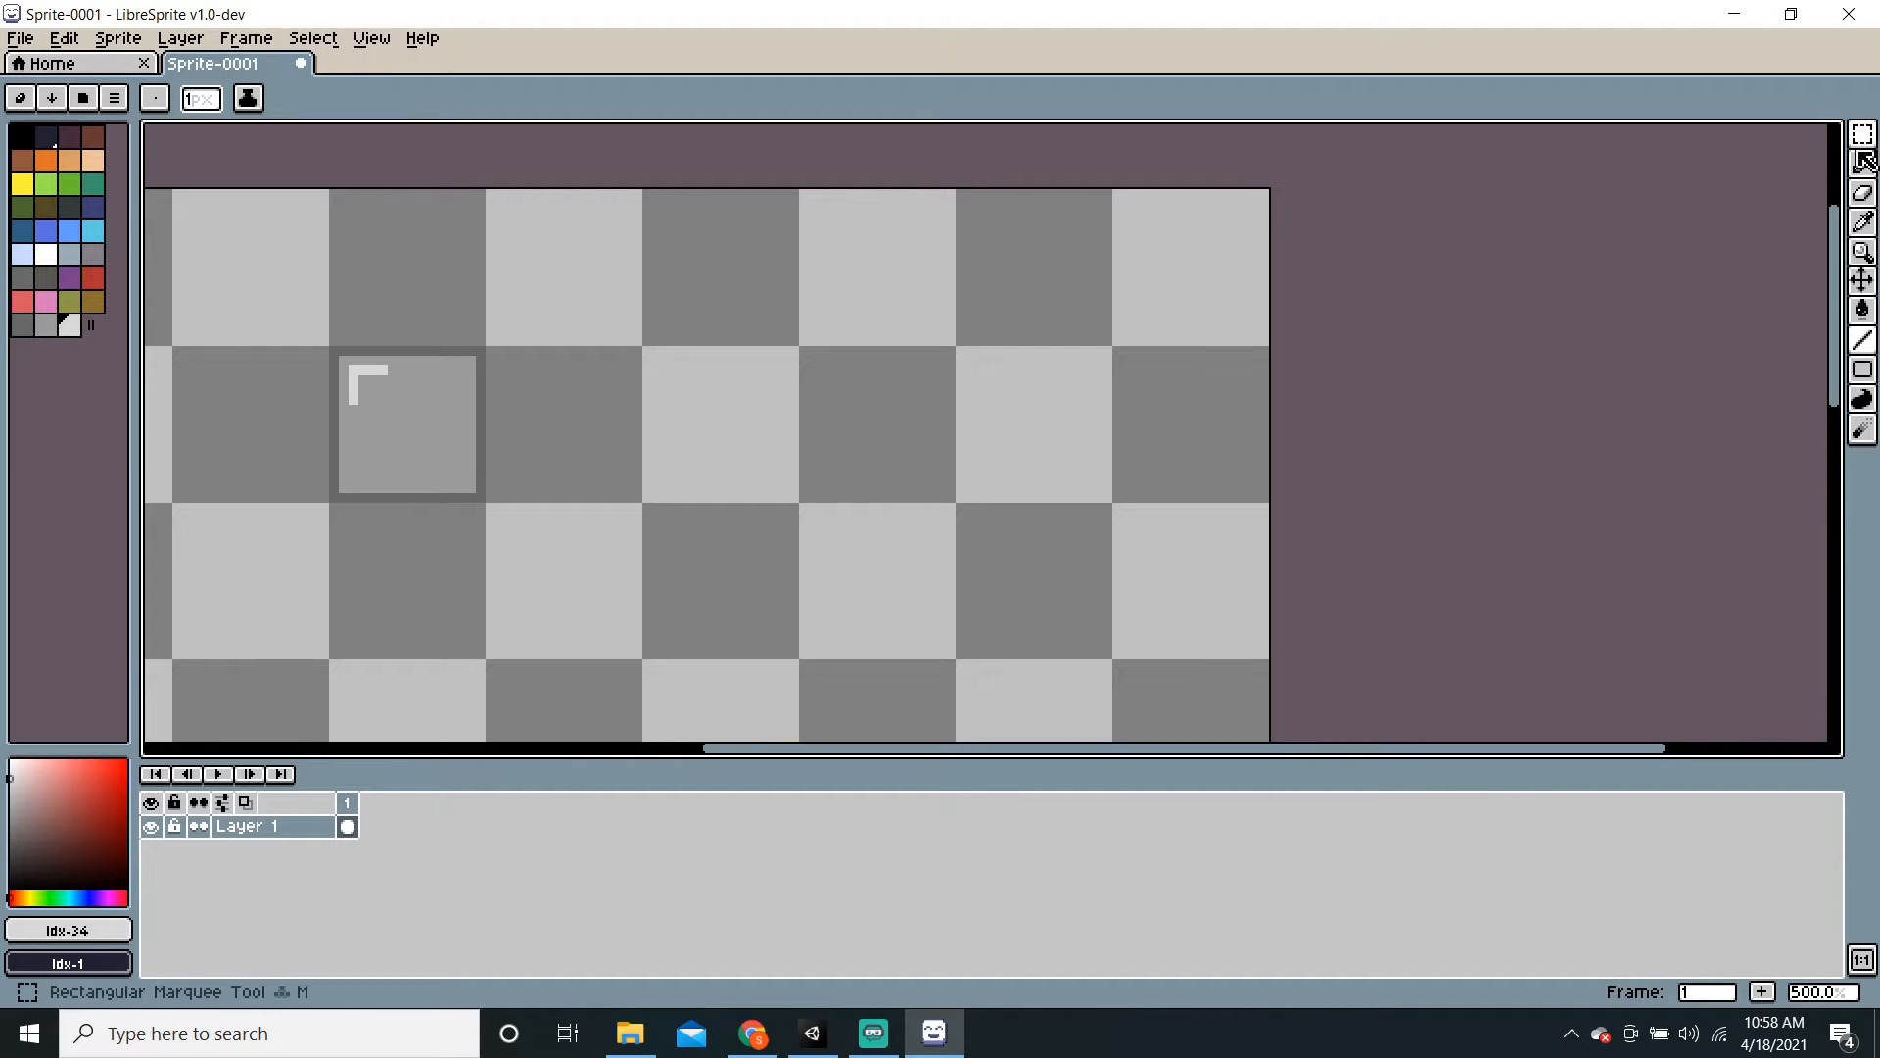
pyautogui.scroll(-3, 747, 479)
pyautogui.scroll(3, 806, 336)
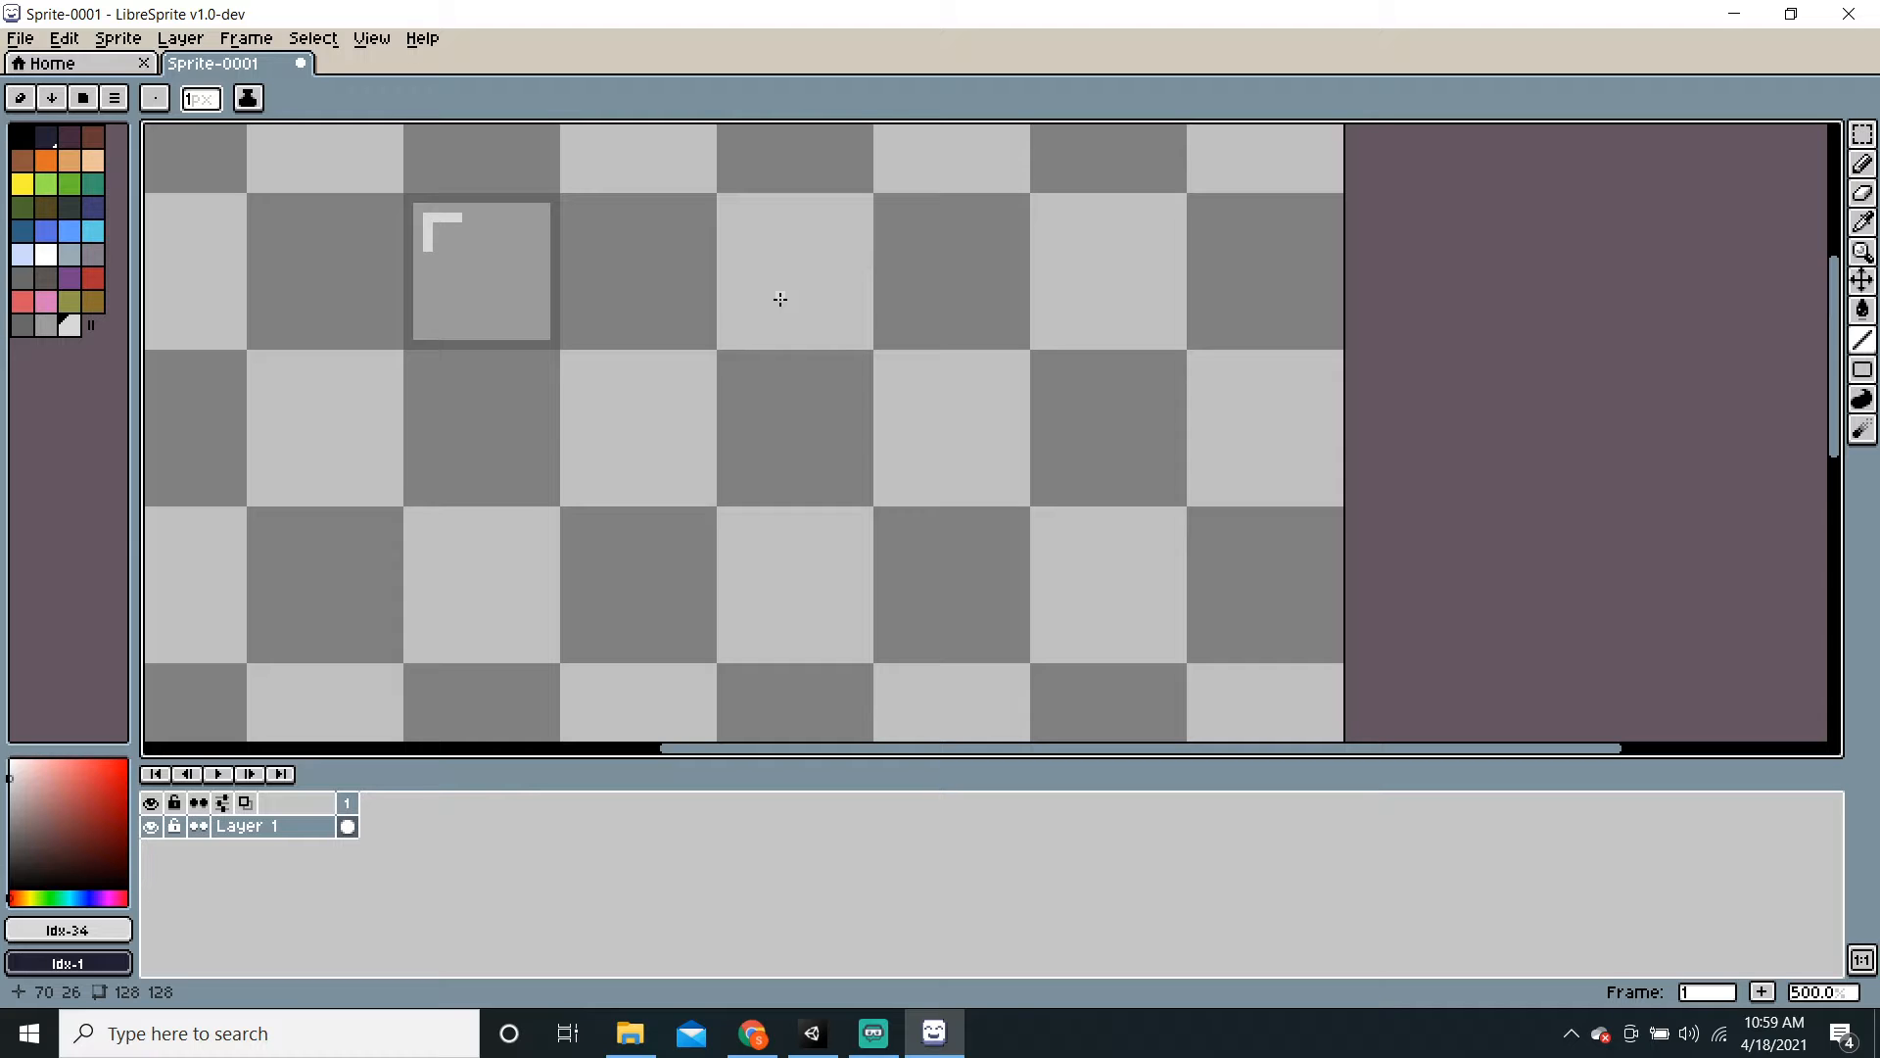
pyautogui.moveTo(631, 436); pyautogui.dragTo(585, 388, button='middle')
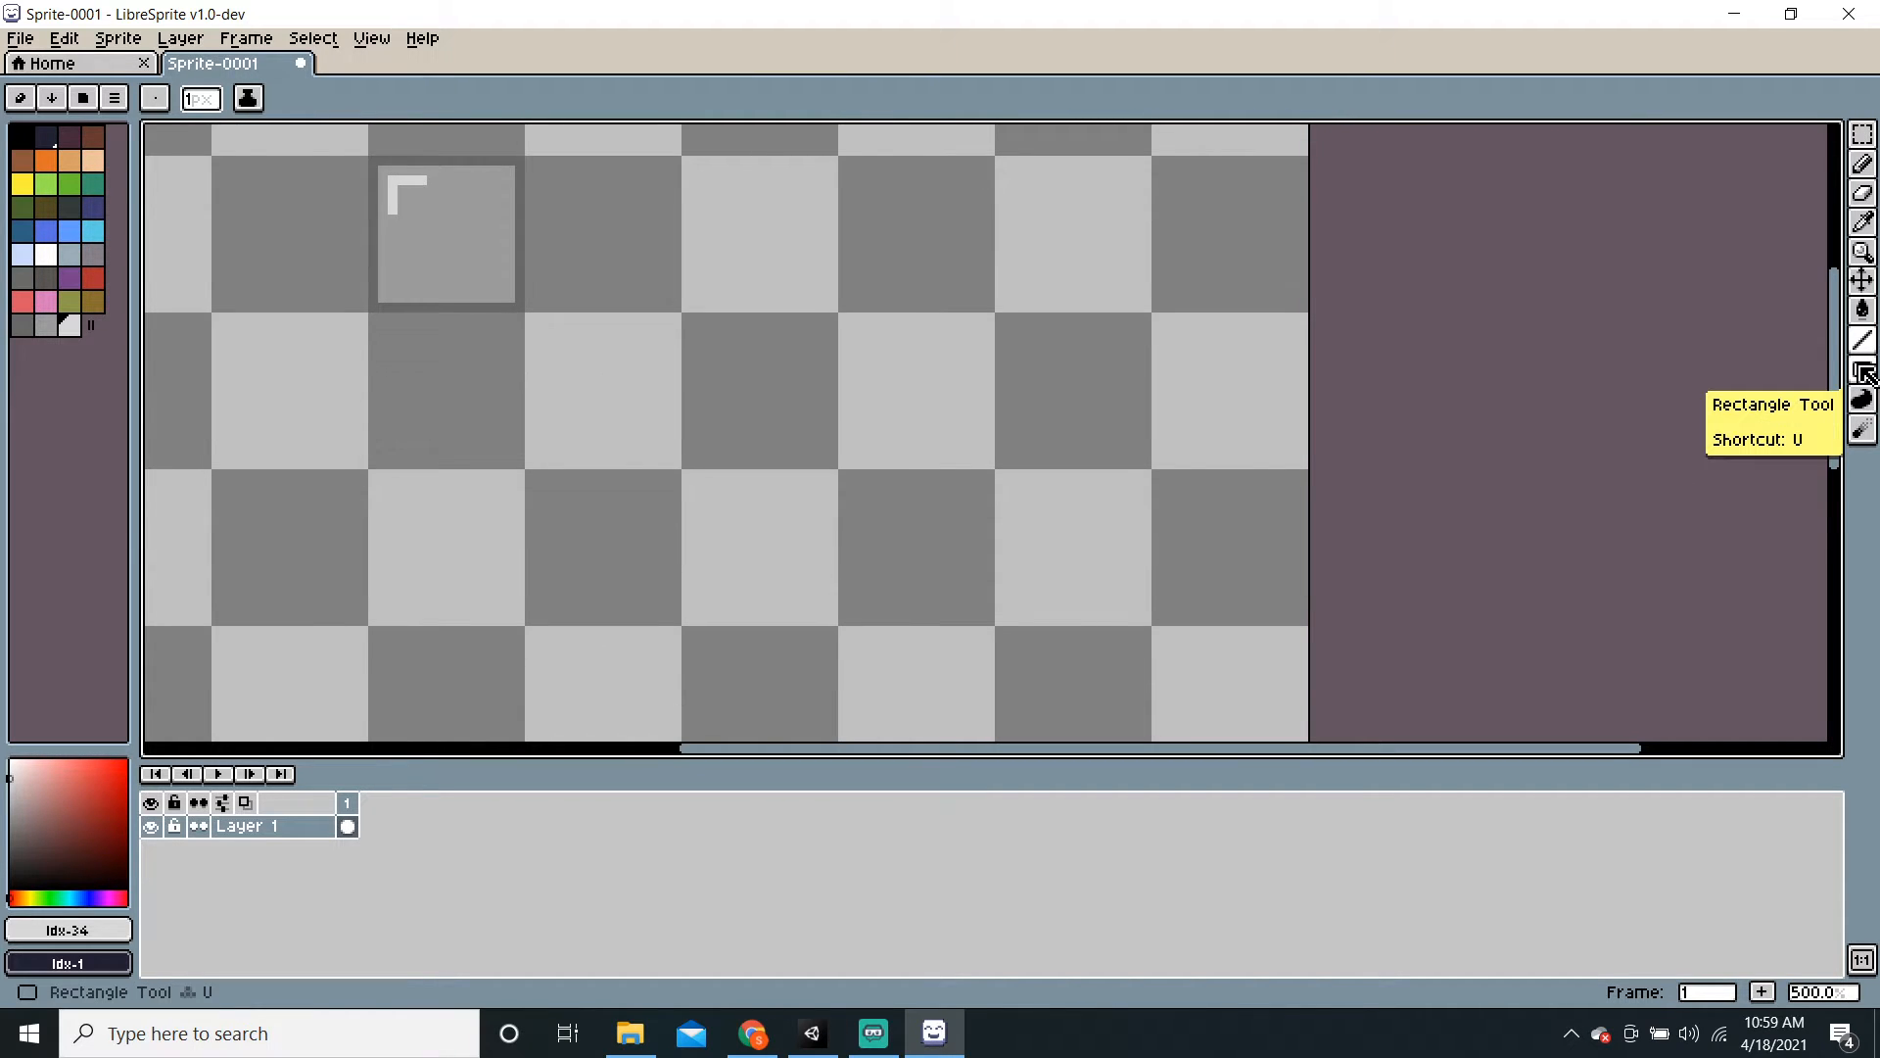
# Step: Select the highlighted tile and Ctrl-drag copies downward into a column
pyautogui.click(1864, 134)
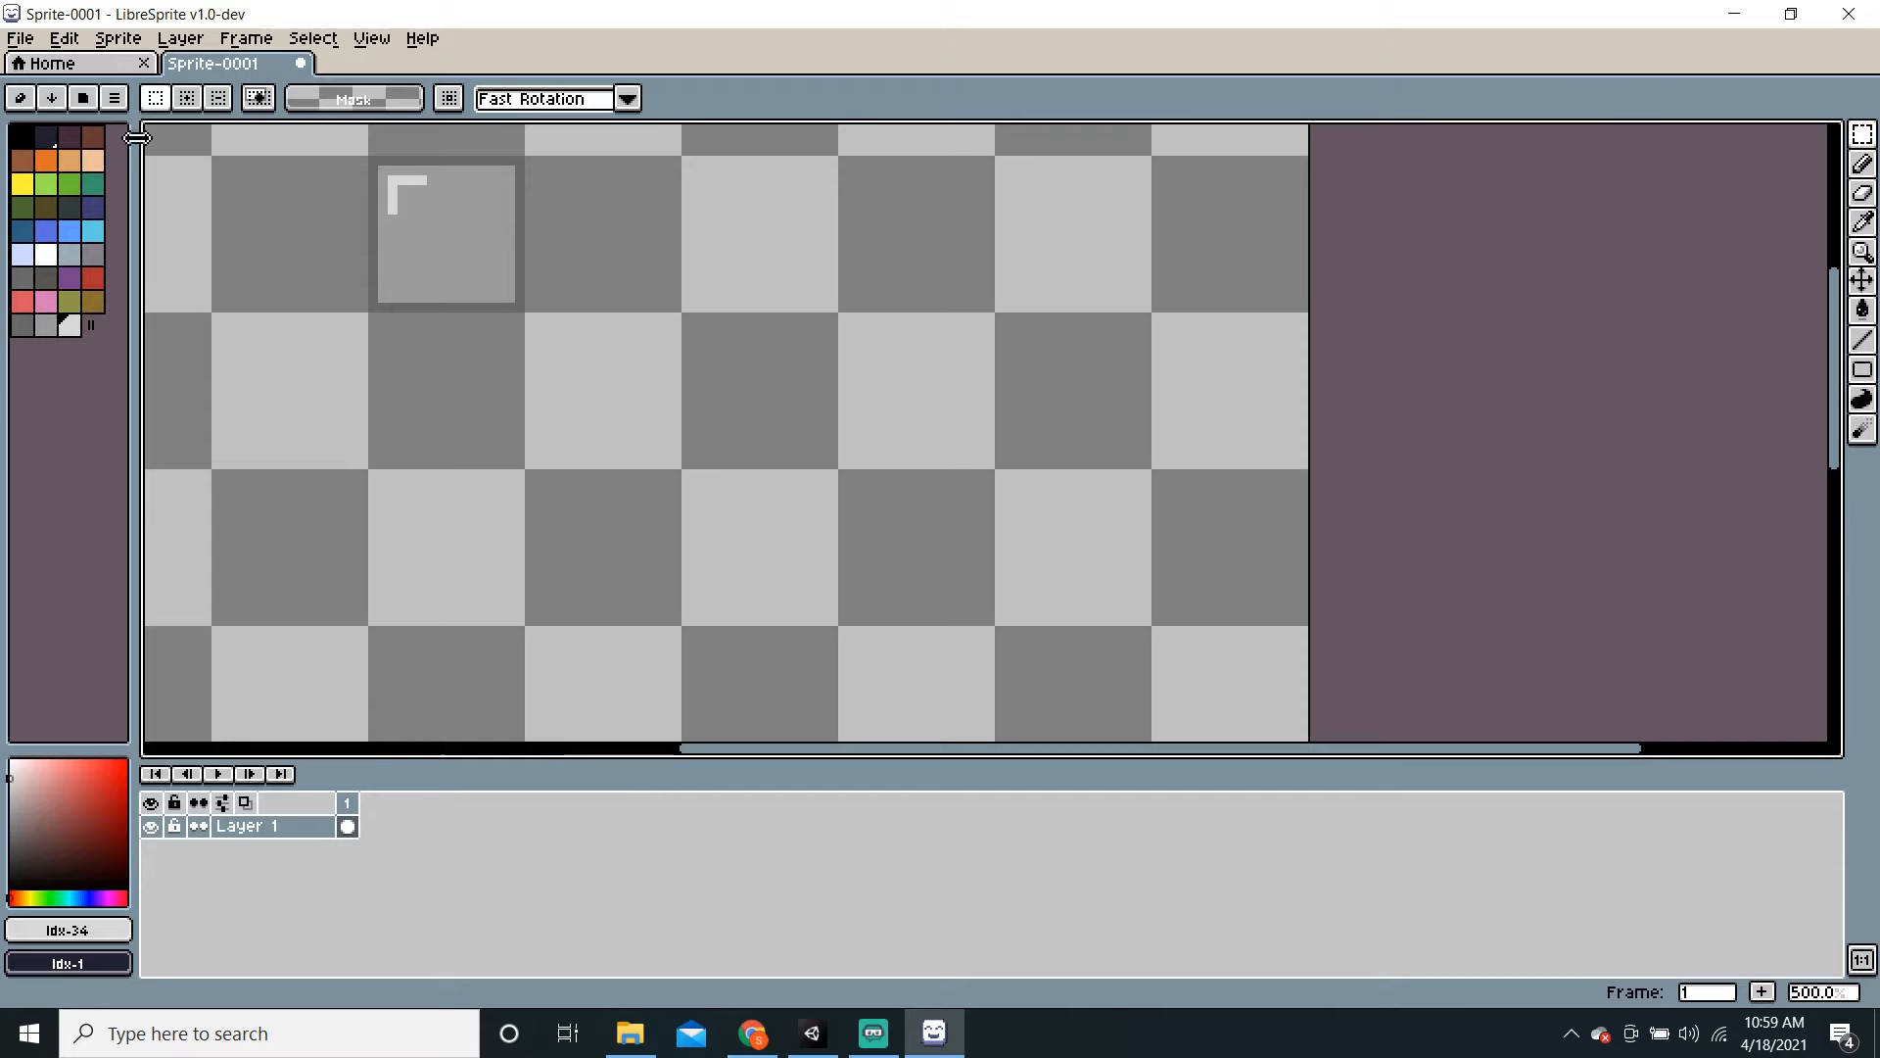
pyautogui.moveTo(354, 142); pyautogui.dragTo(544, 331)
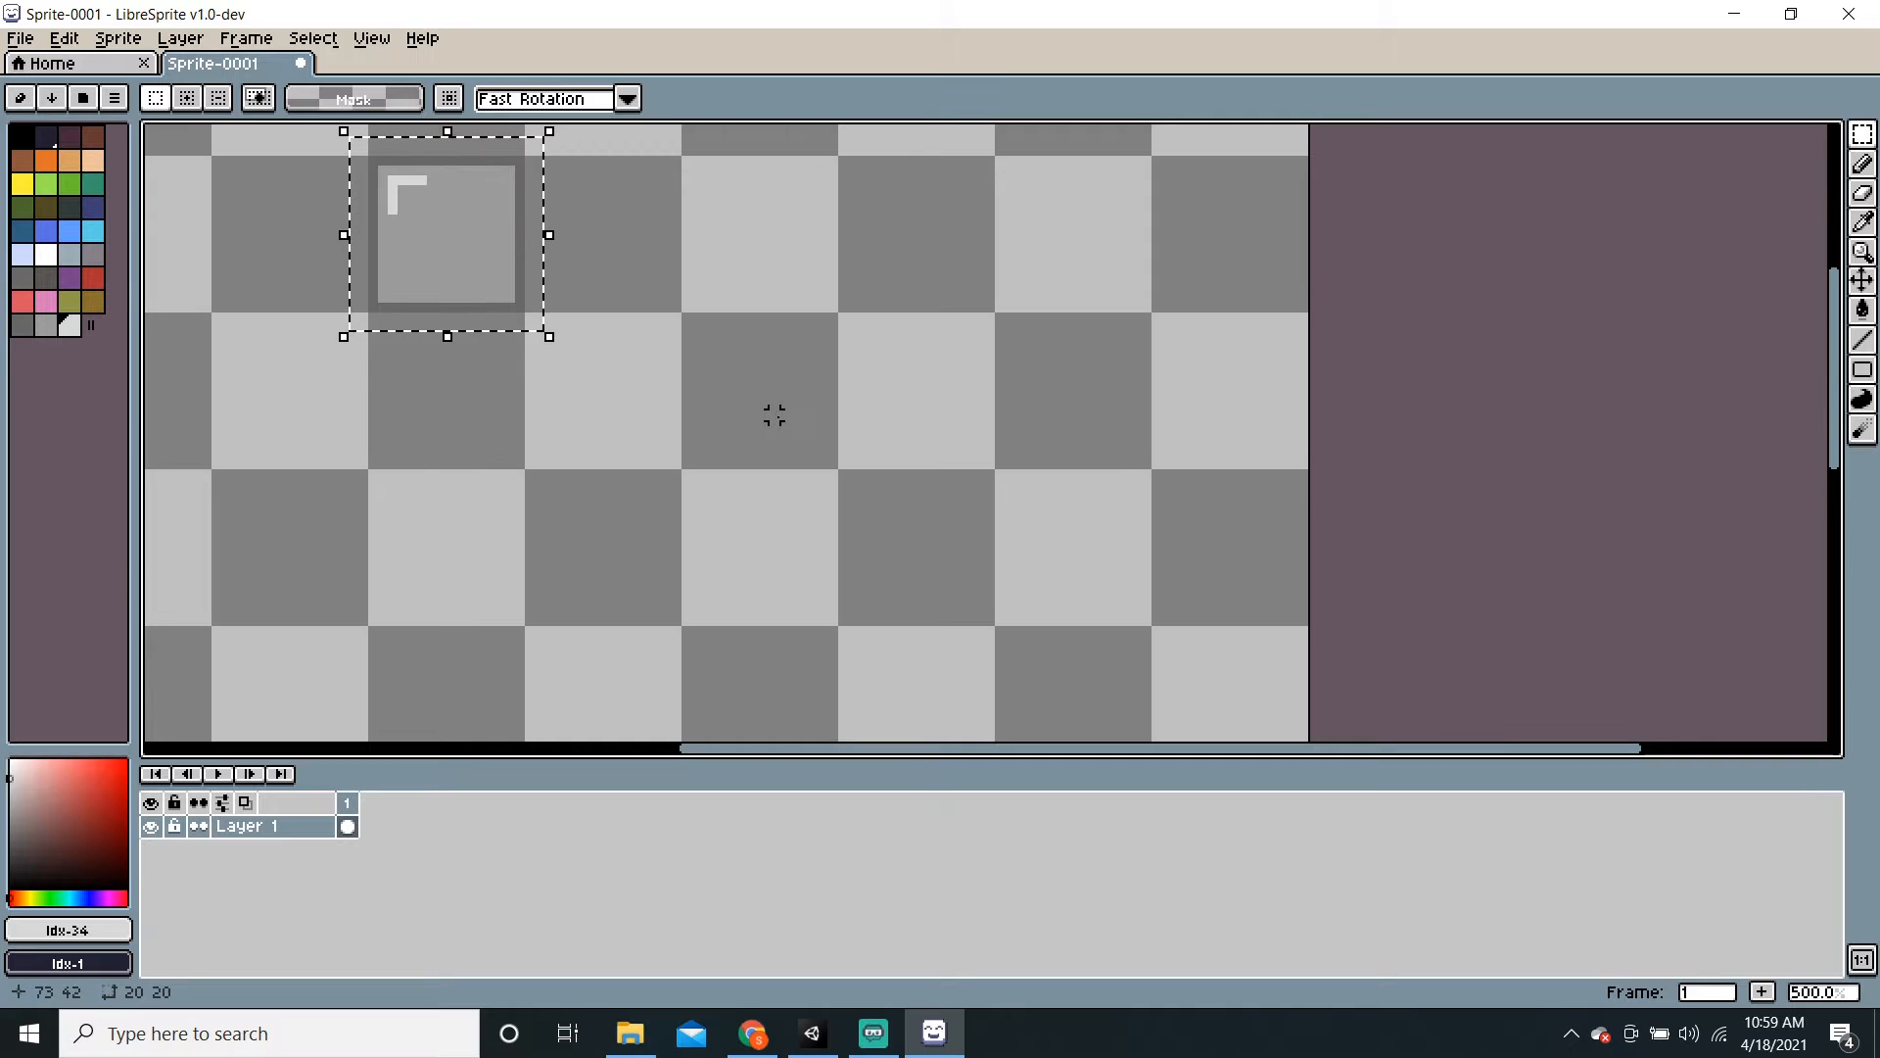
pyautogui.hotkey('ctrl', 't')
pyautogui.keyDown('ctrl'); pyautogui.moveTo(395, 245); pyautogui.dragTo(407, 492); pyautogui.keyUp('ctrl')
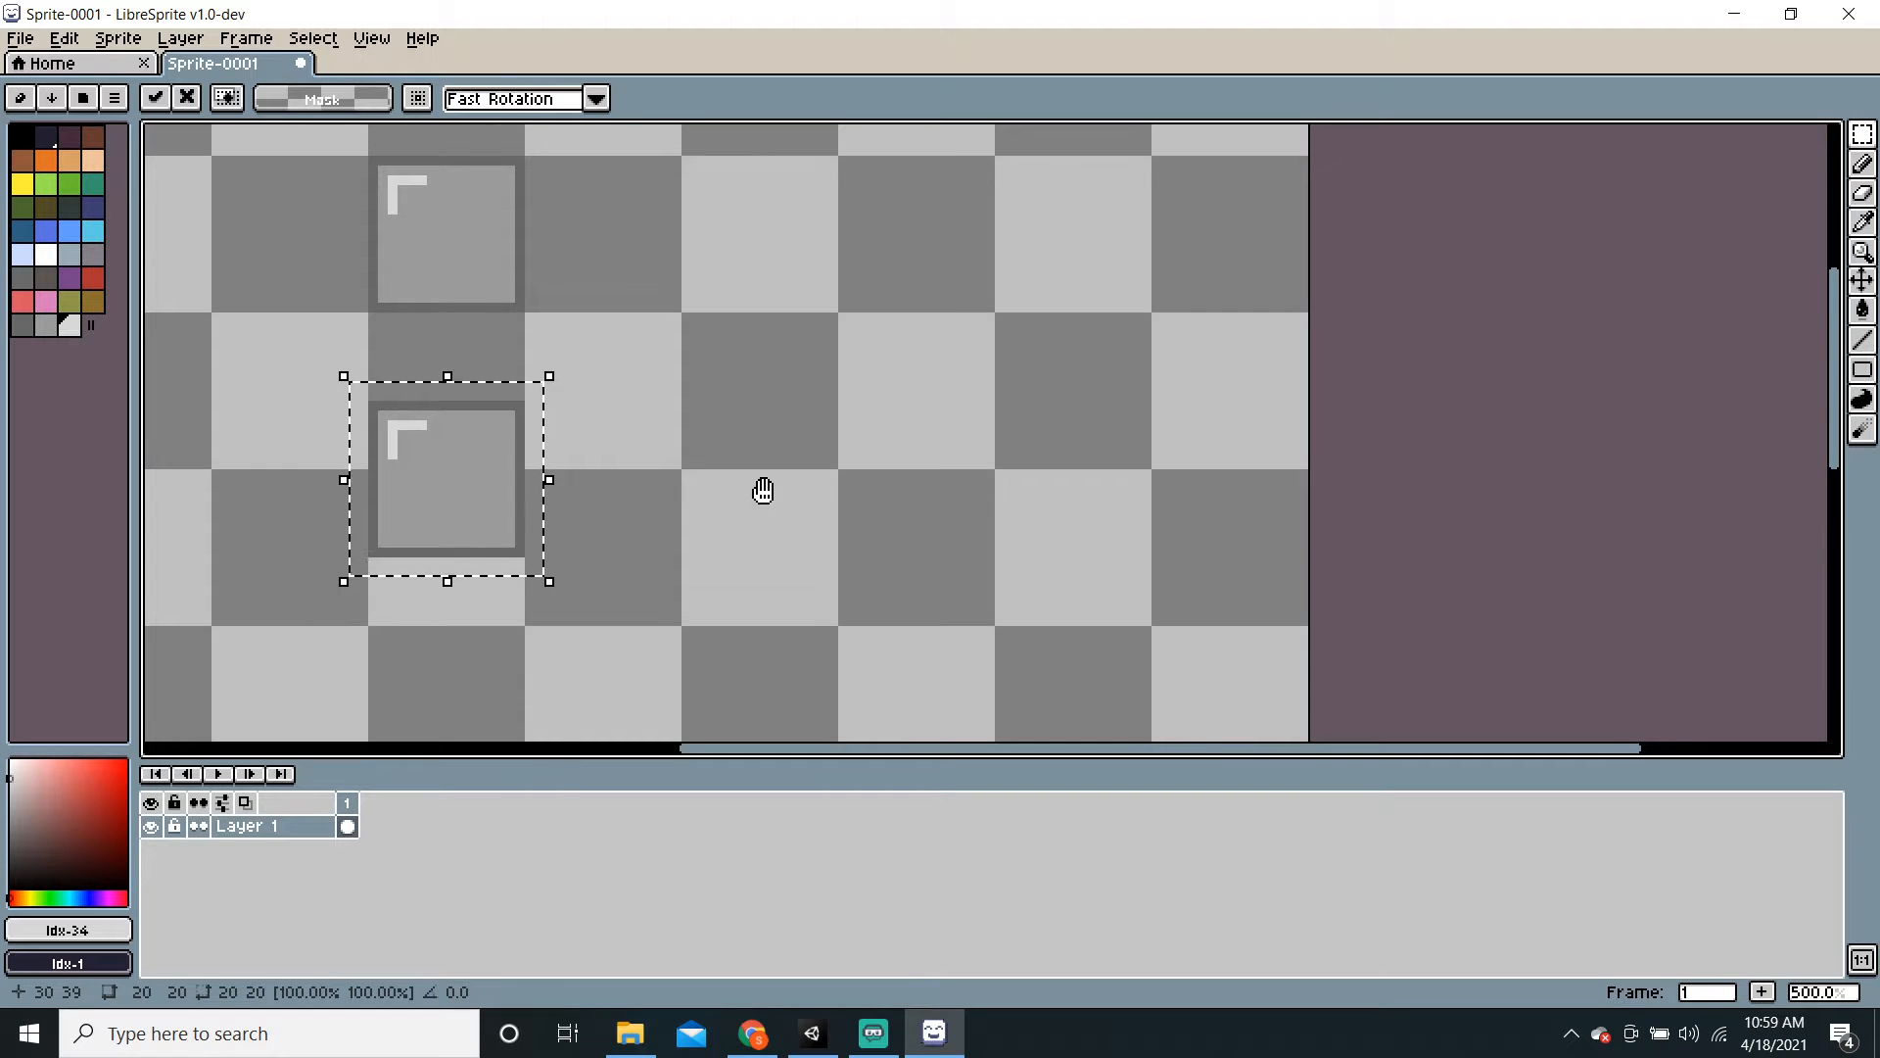
pyautogui.moveTo(765, 491); pyautogui.dragTo(875, 462, button='middle')
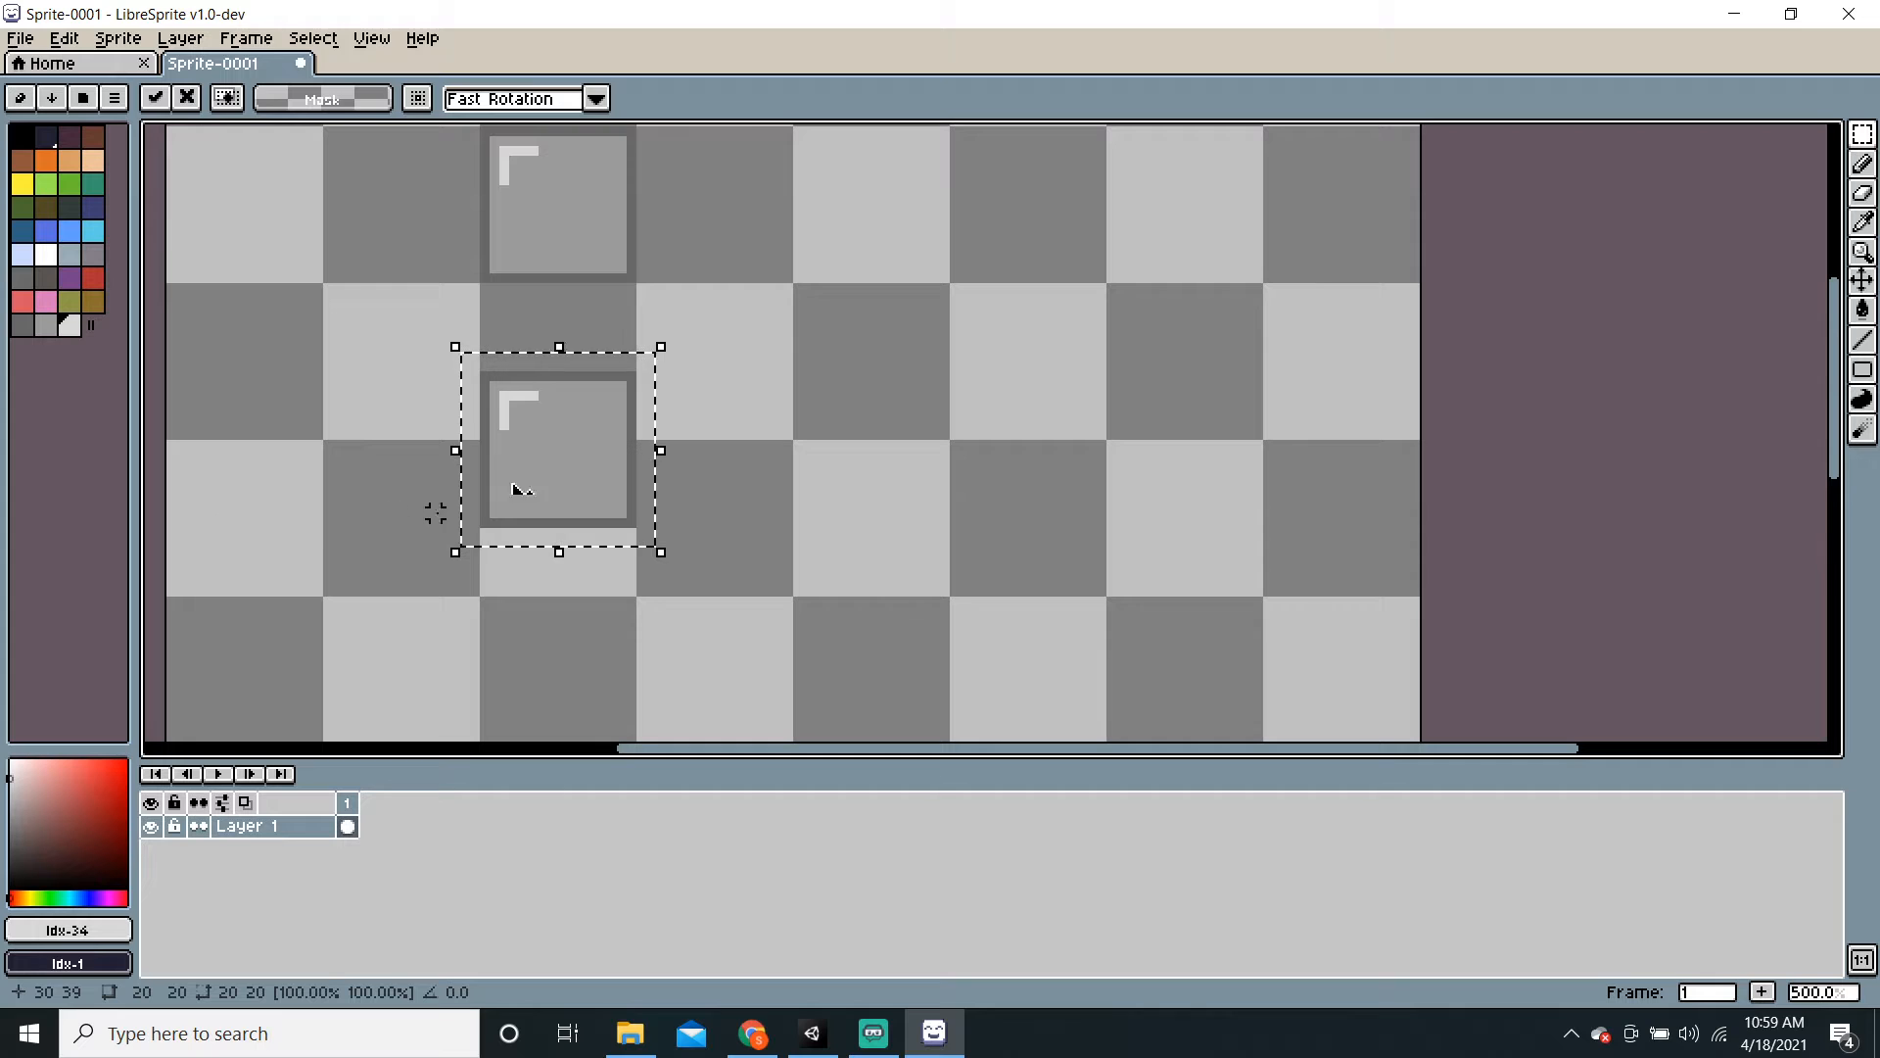
pyautogui.keyDown('ctrl'); pyautogui.moveTo(516, 490); pyautogui.dragTo(556, 651); pyautogui.keyUp('ctrl')
pyautogui.moveTo(942, 643); pyautogui.dragTo(923, 461, button='middle')
pyautogui.scroll(-2, 924, 460)
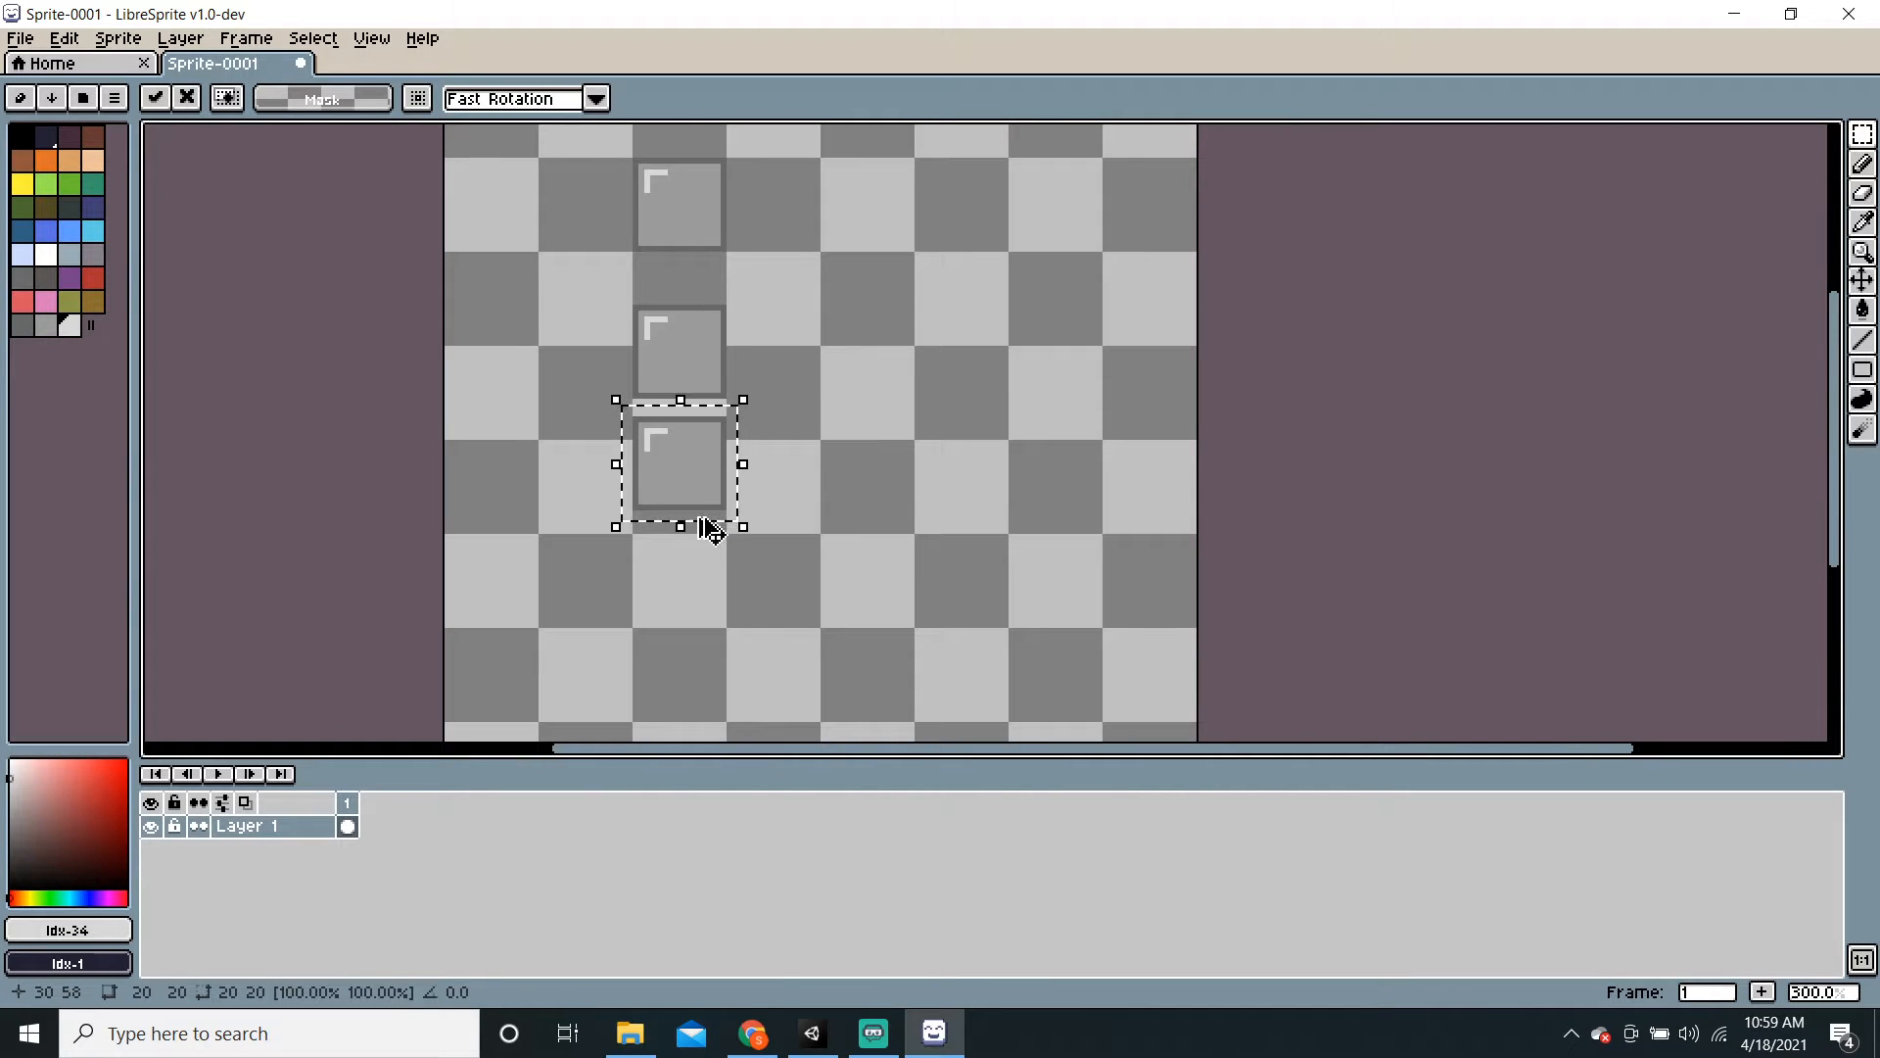
pyautogui.keyDown('ctrl'); pyautogui.moveTo(676, 491); pyautogui.dragTo(683, 591); pyautogui.keyUp('ctrl')
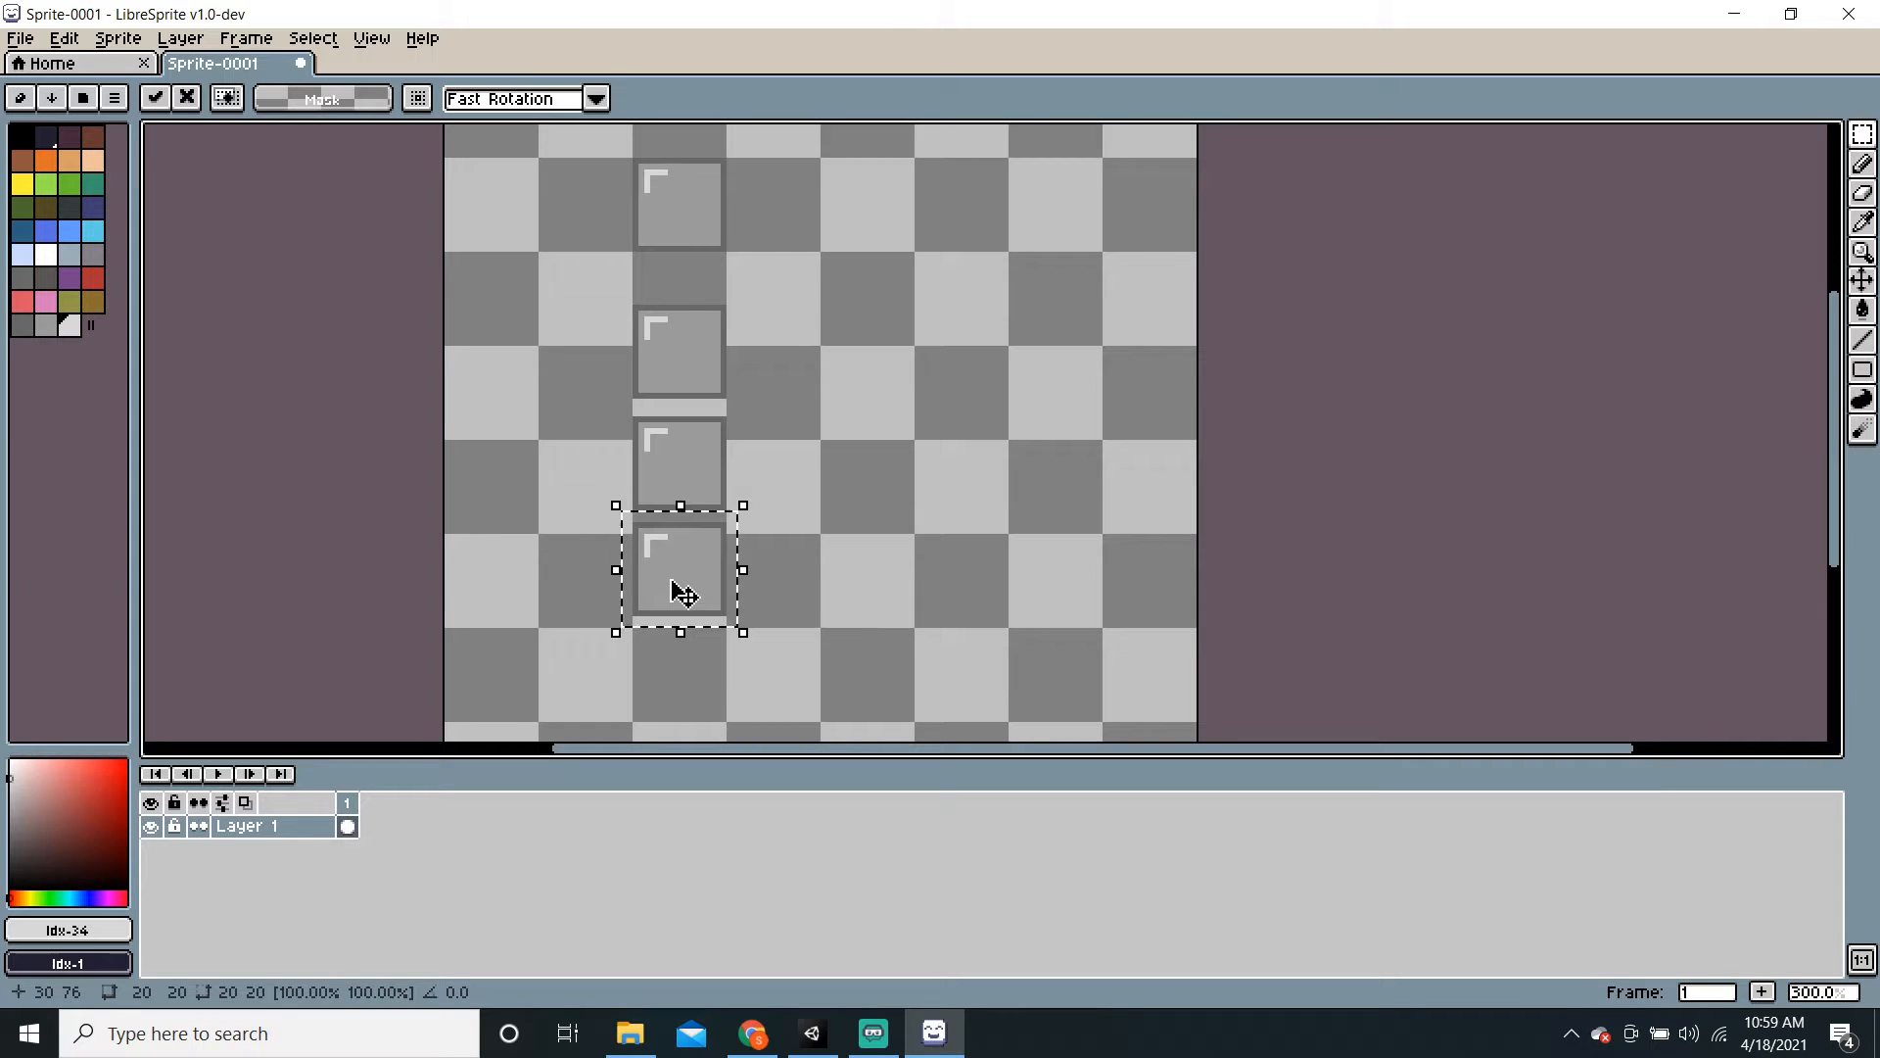
pyautogui.click(911, 537)
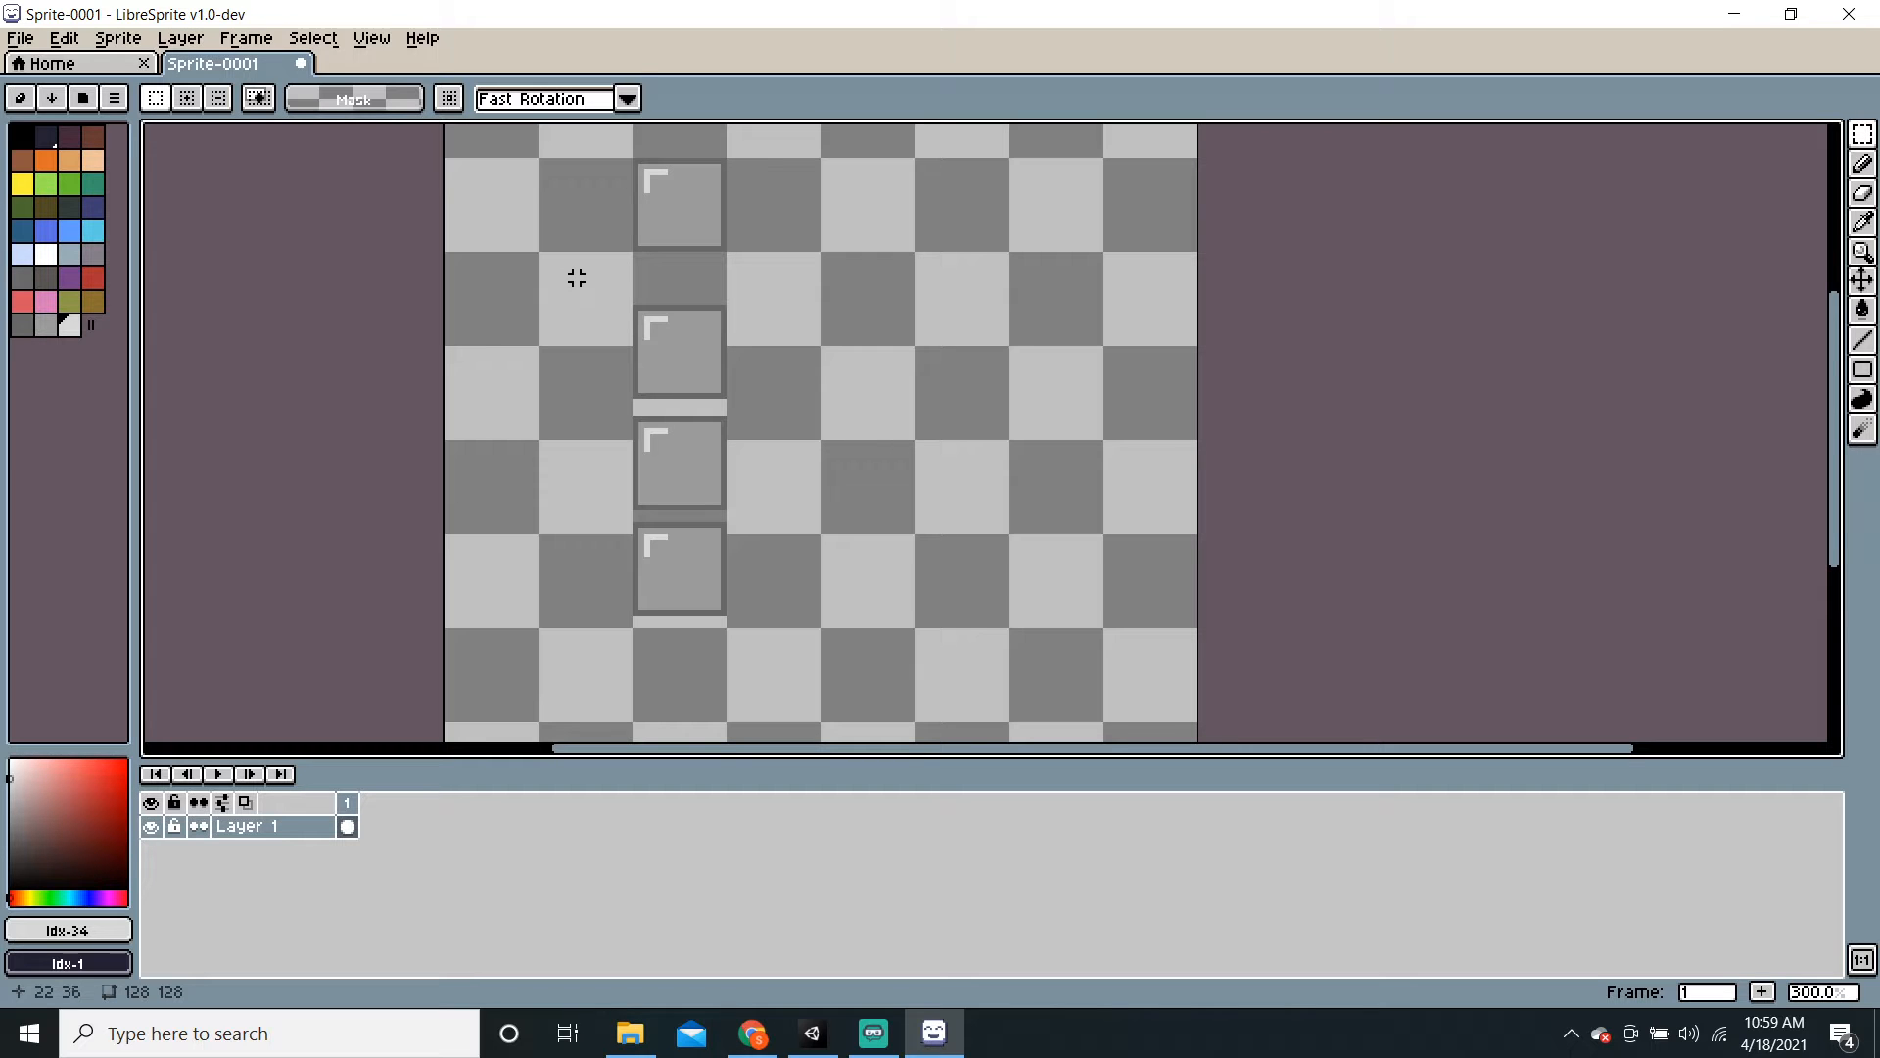
# Step: Move the tile column right and paste another copy of the column beside it
pyautogui.moveTo(575, 278); pyautogui.dragTo(869, 670)
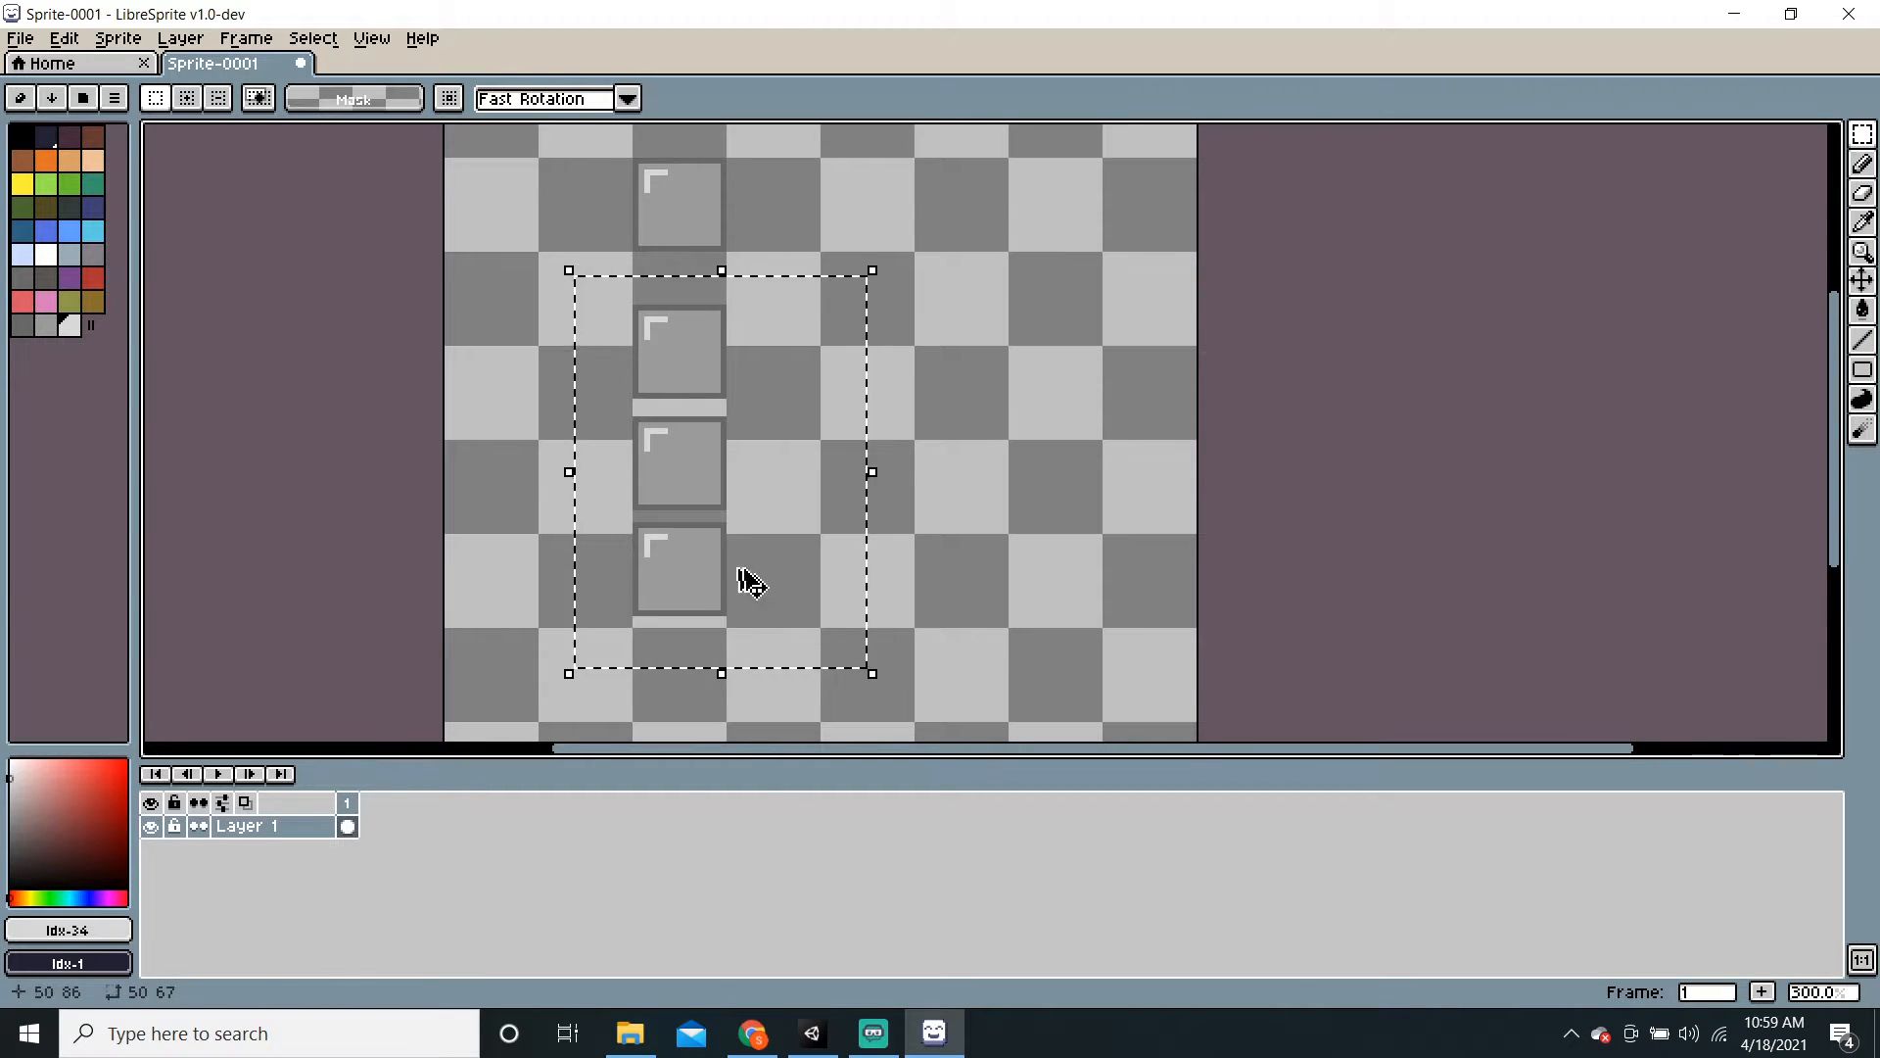
pyautogui.moveTo(680, 503); pyautogui.dragTo(909, 503)
pyautogui.click(565, 530)
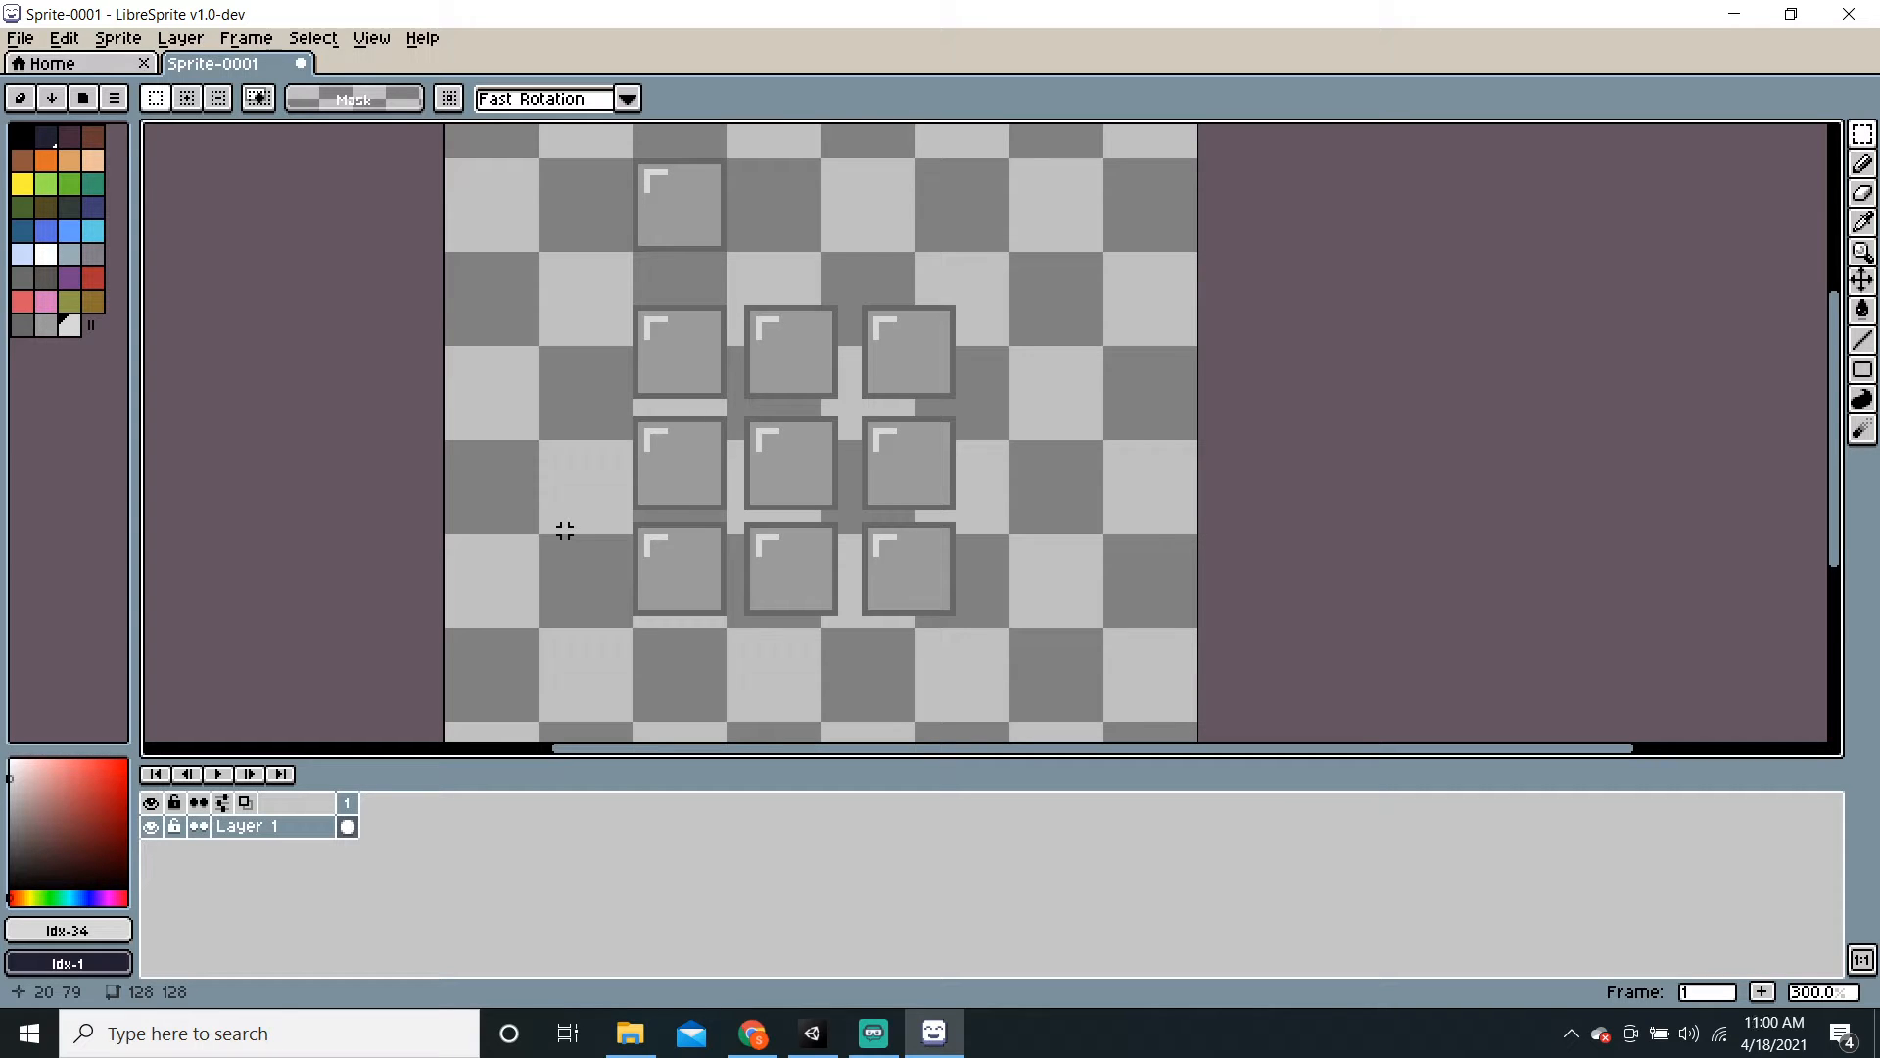
pyautogui.hotkey('ctrl', 'v')
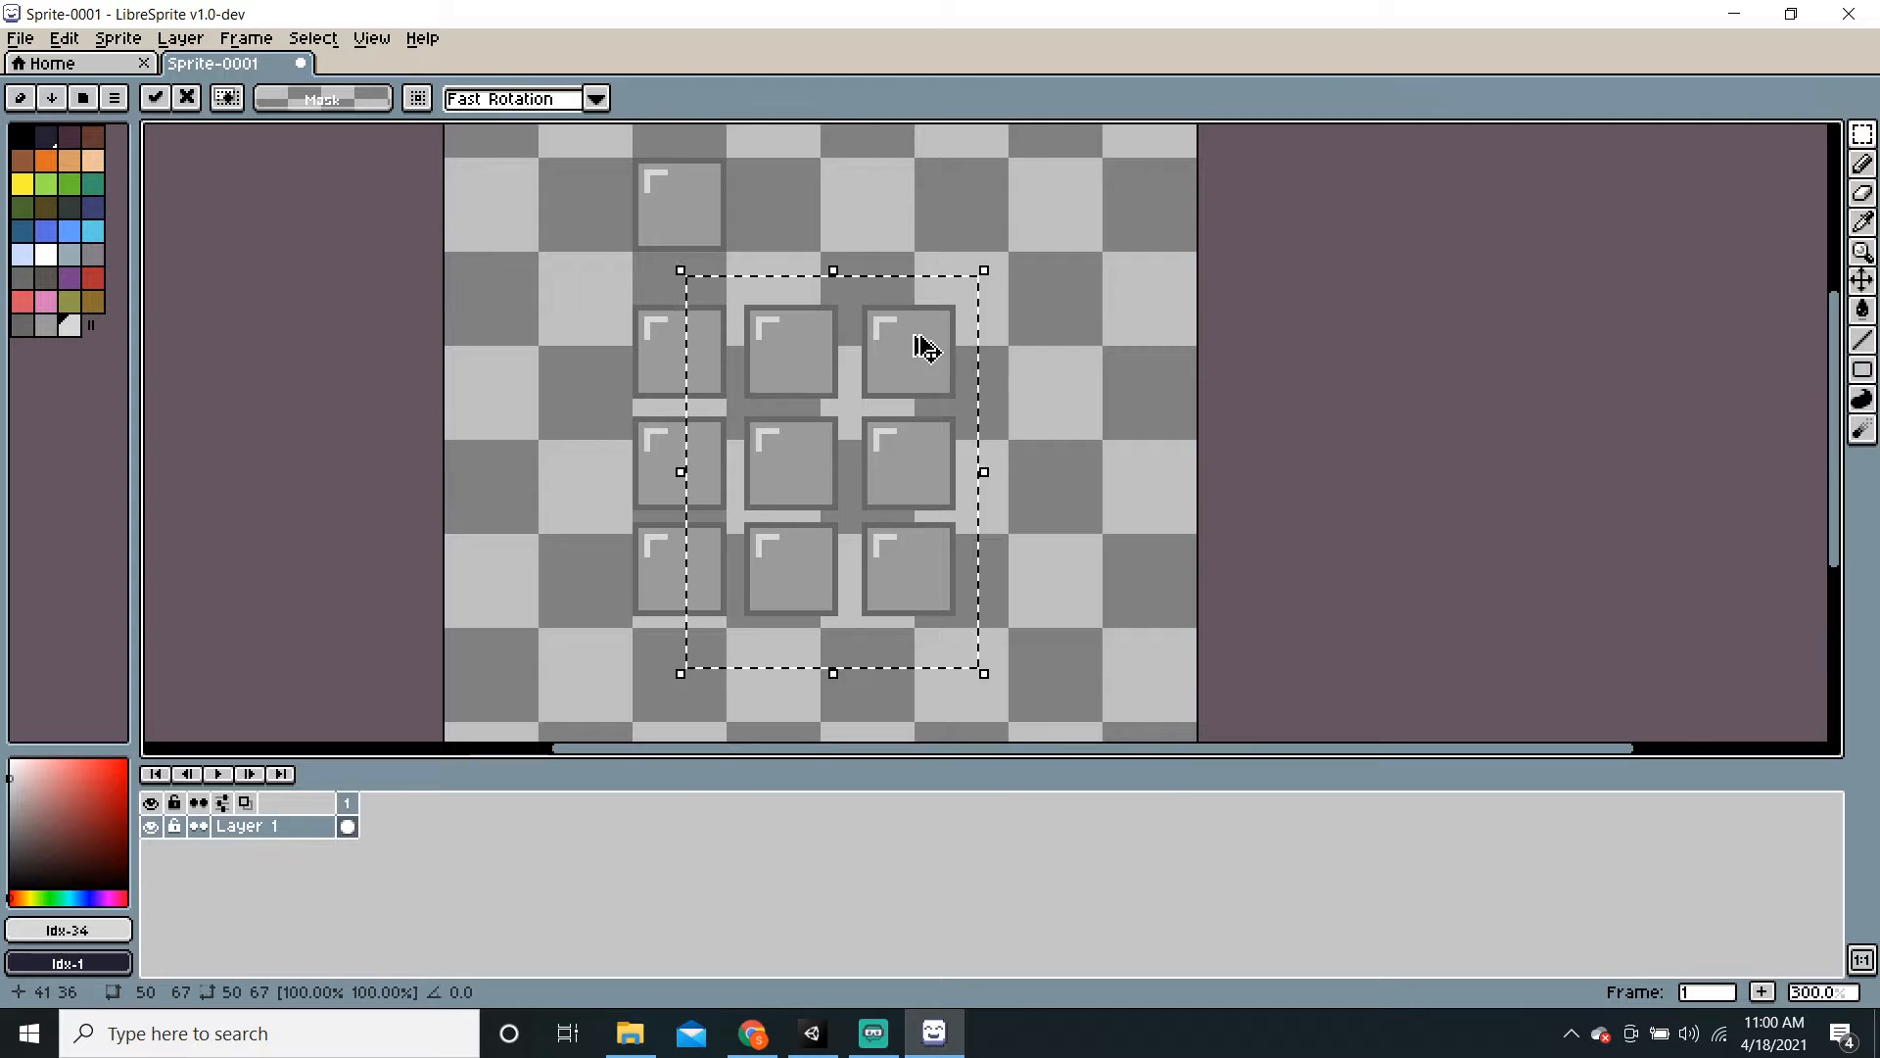
pyautogui.moveTo(918, 352); pyautogui.dragTo(1217, 363)
pyautogui.moveTo(875, 408); pyautogui.dragTo(891, 378, button='middle')
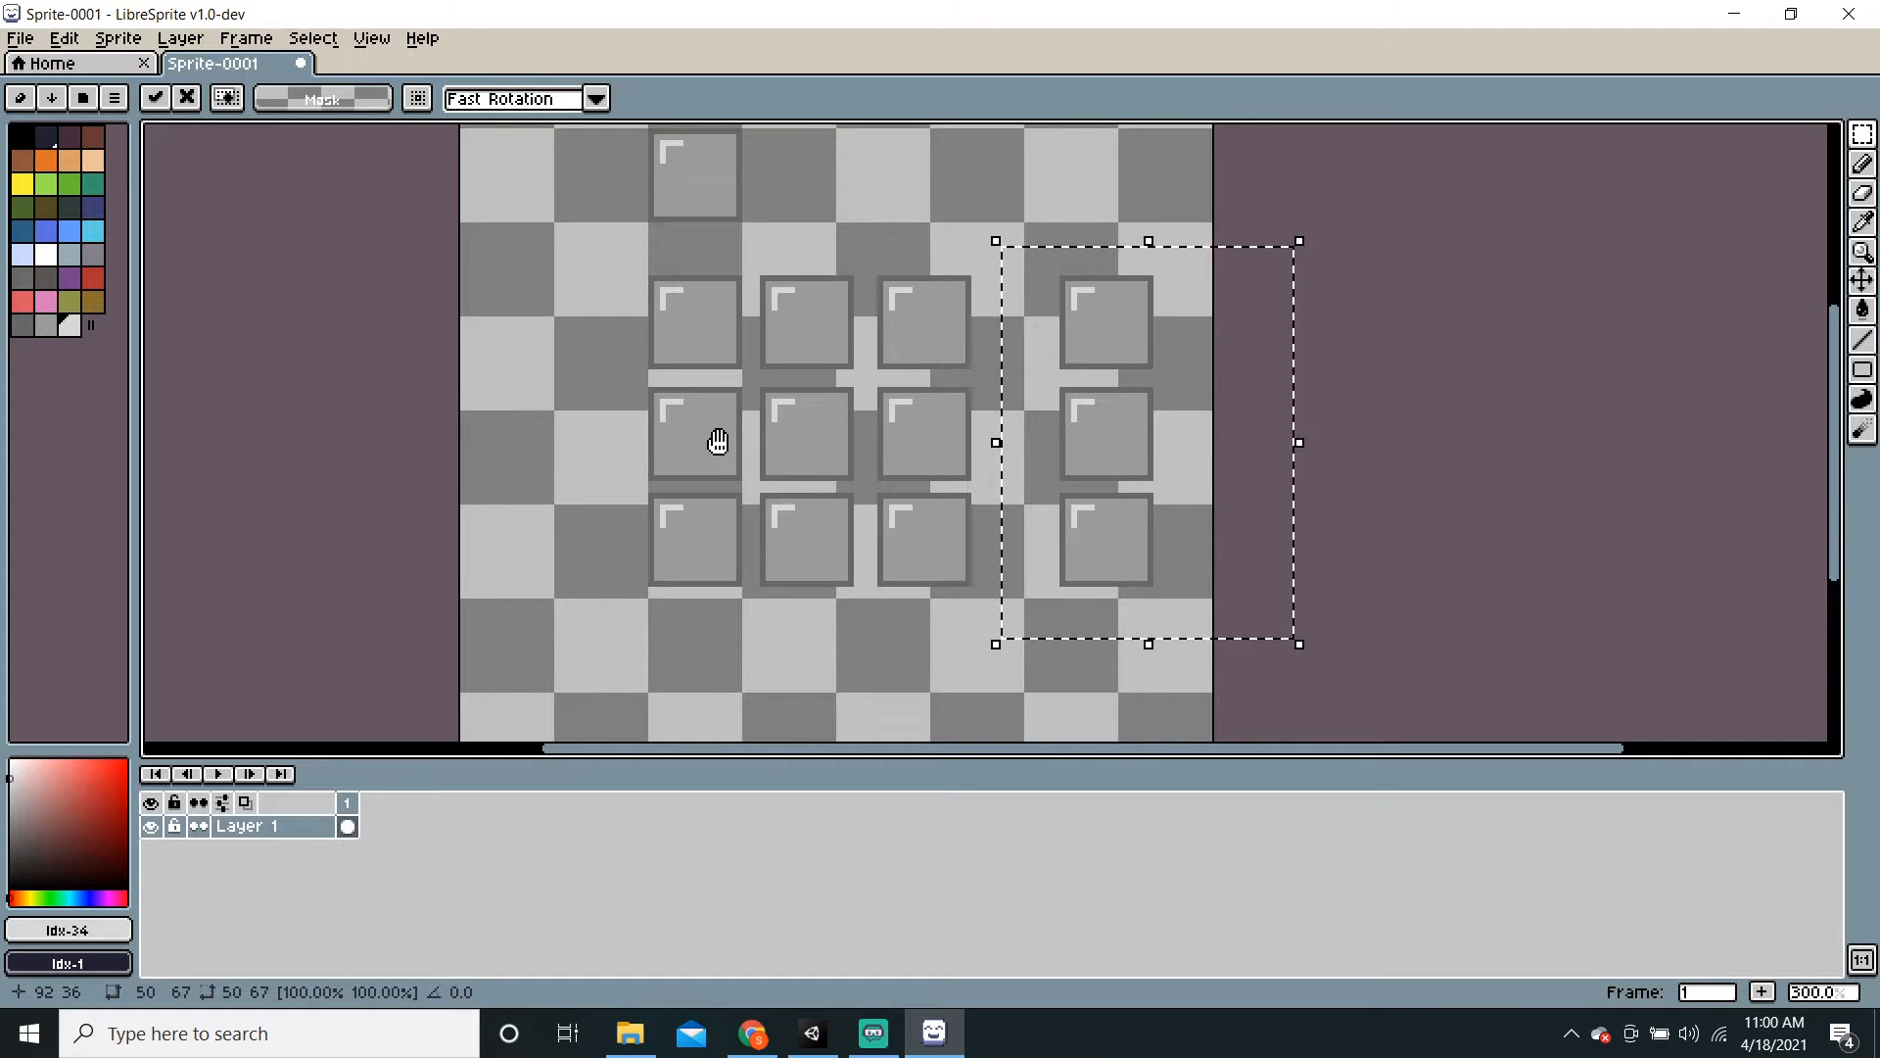
pyautogui.moveTo(718, 437); pyautogui.dragTo(726, 407, button='middle')
pyautogui.click(669, 502)
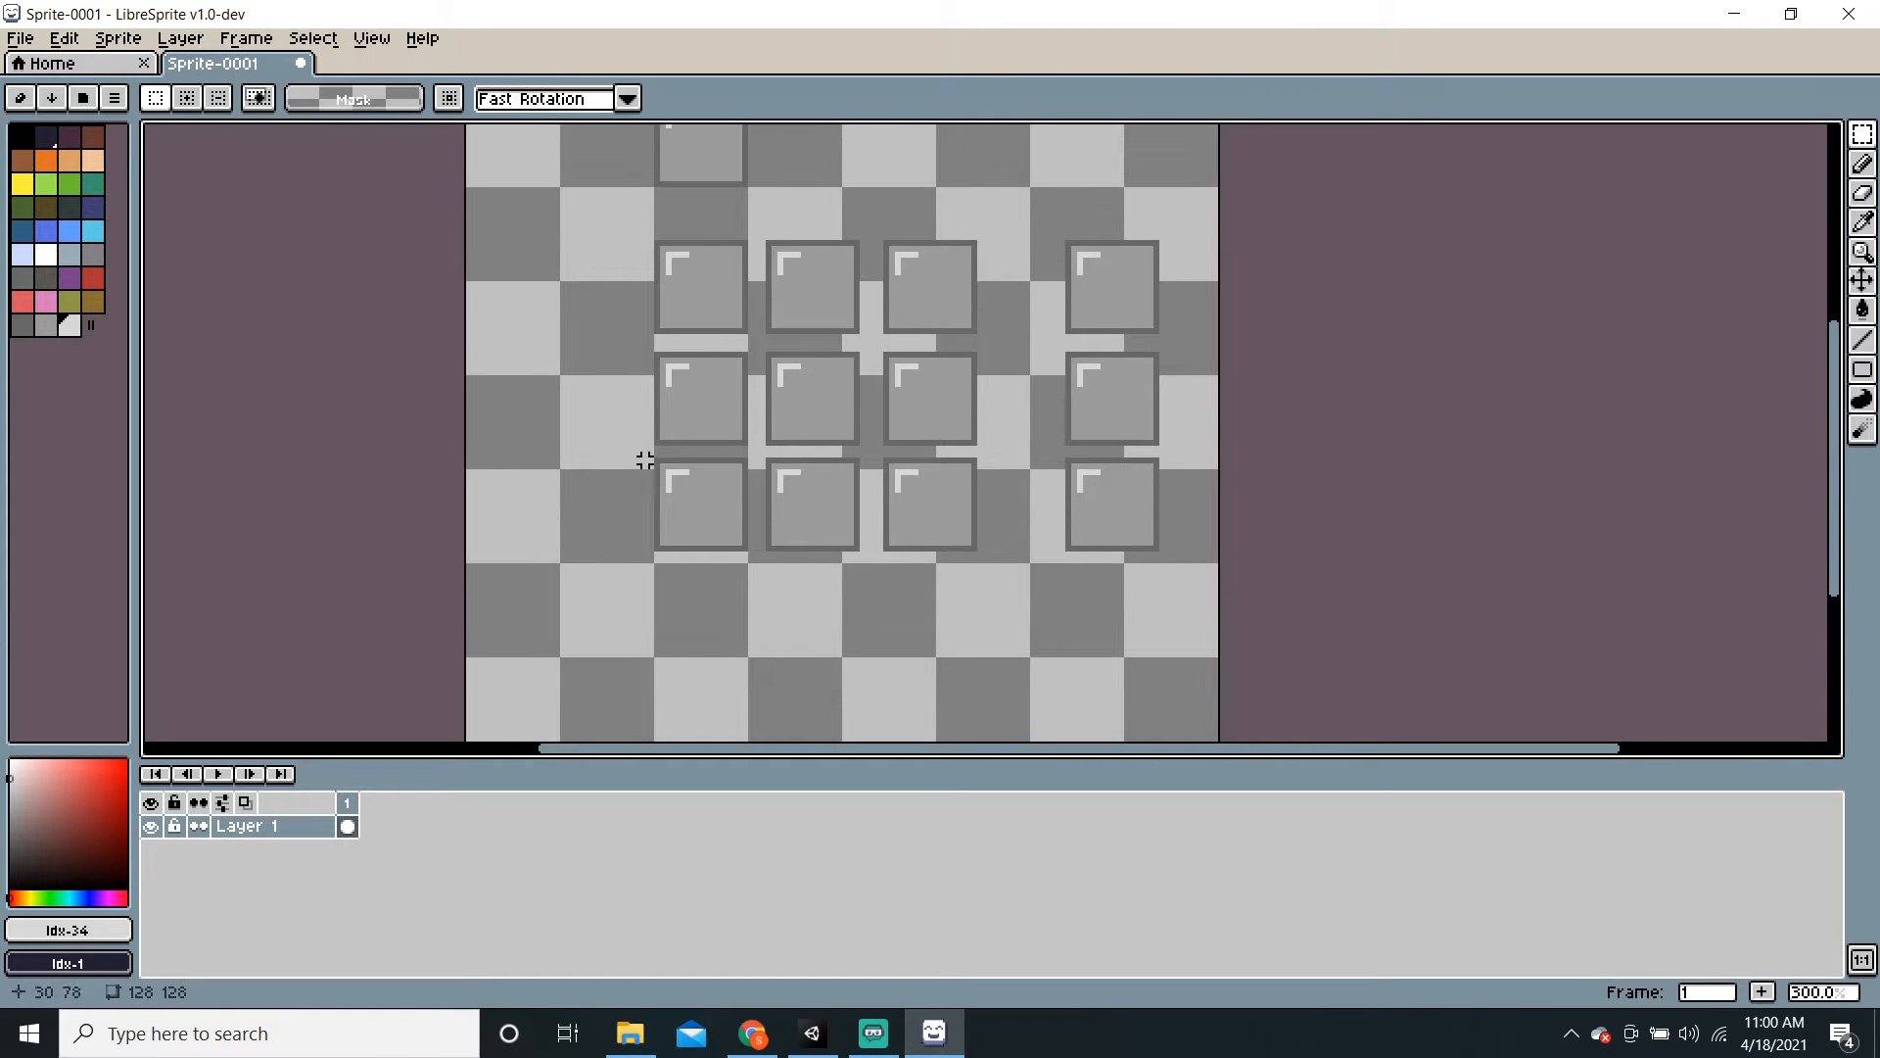
# Step: Move the bottom row of three tiles down to the canvas bottom
pyautogui.moveTo(634, 454); pyautogui.dragTo(1019, 584)
pyautogui.click(948, 558)
pyautogui.moveTo(894, 542); pyautogui.dragTo(899, 701)
pyautogui.click(1104, 638)
pyautogui.scroll(-1, 1104, 638)
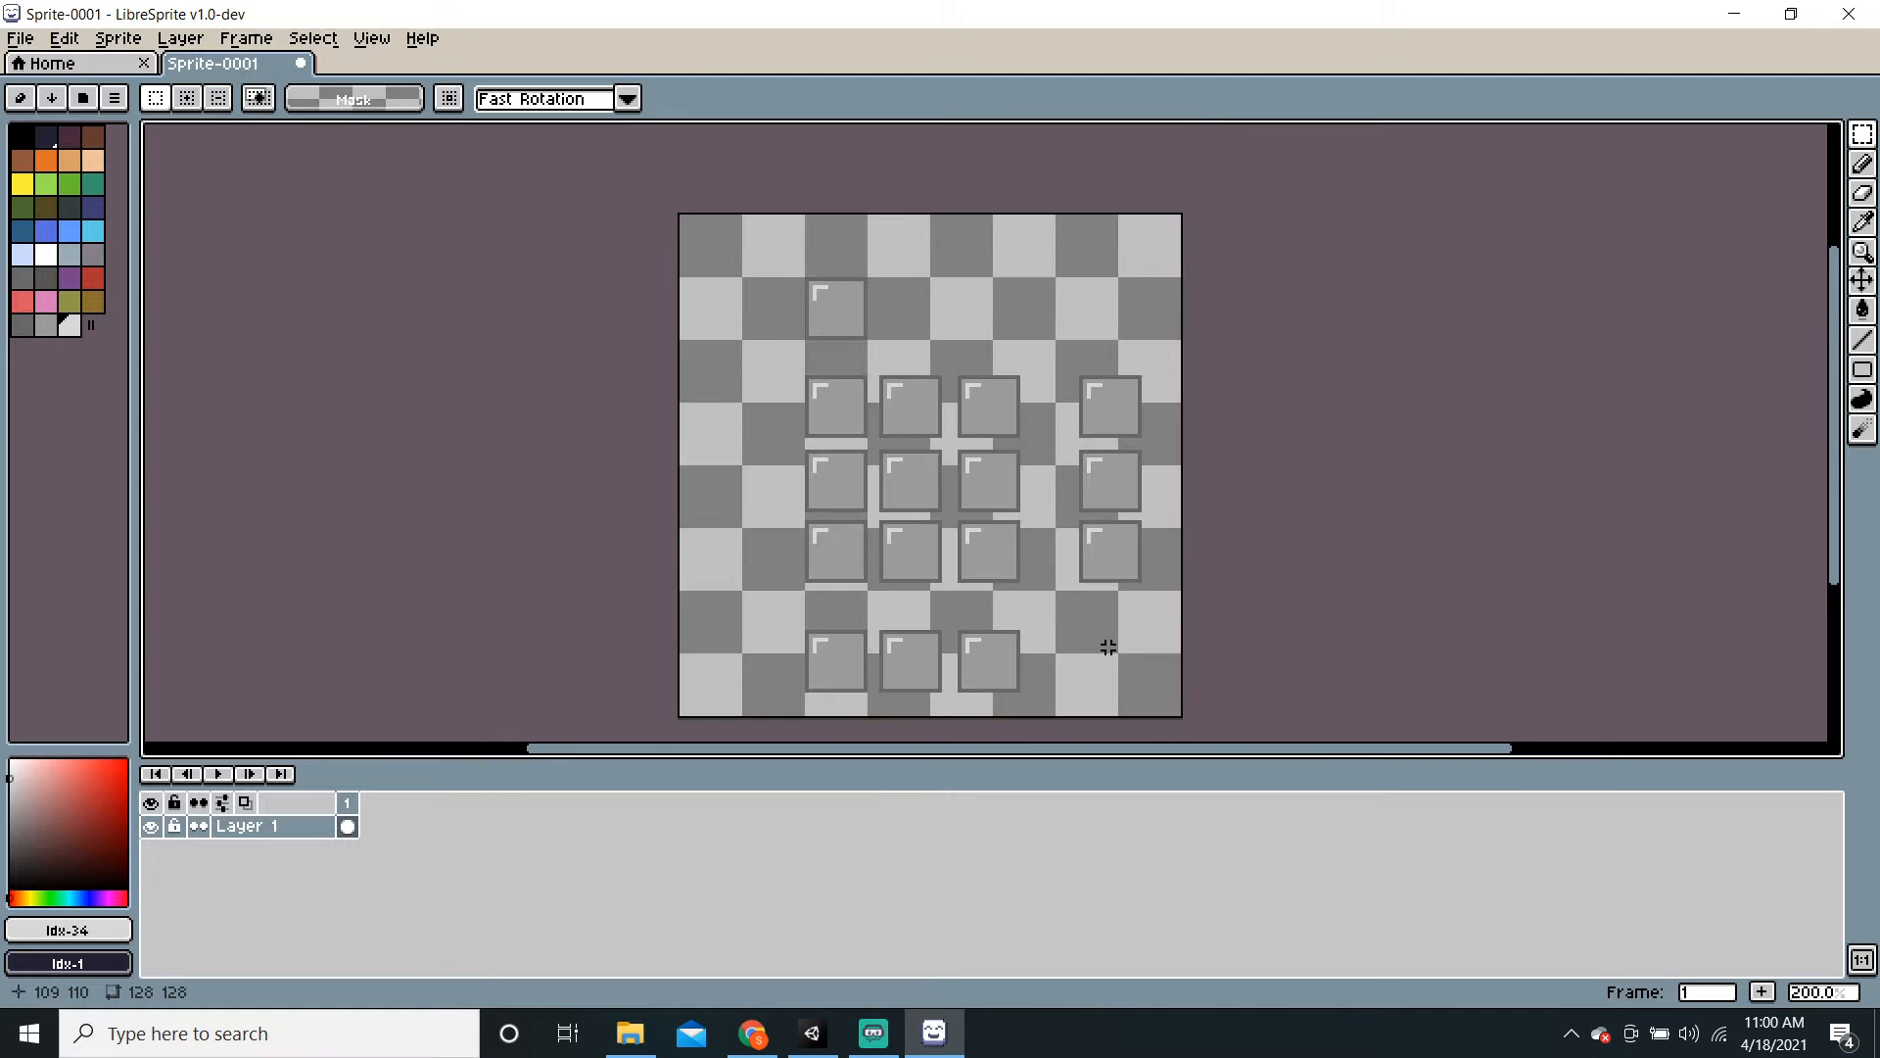
pyautogui.scroll(1, 1103, 638)
pyautogui.moveTo(1104, 637); pyautogui.dragTo(1074, 652, button='middle')
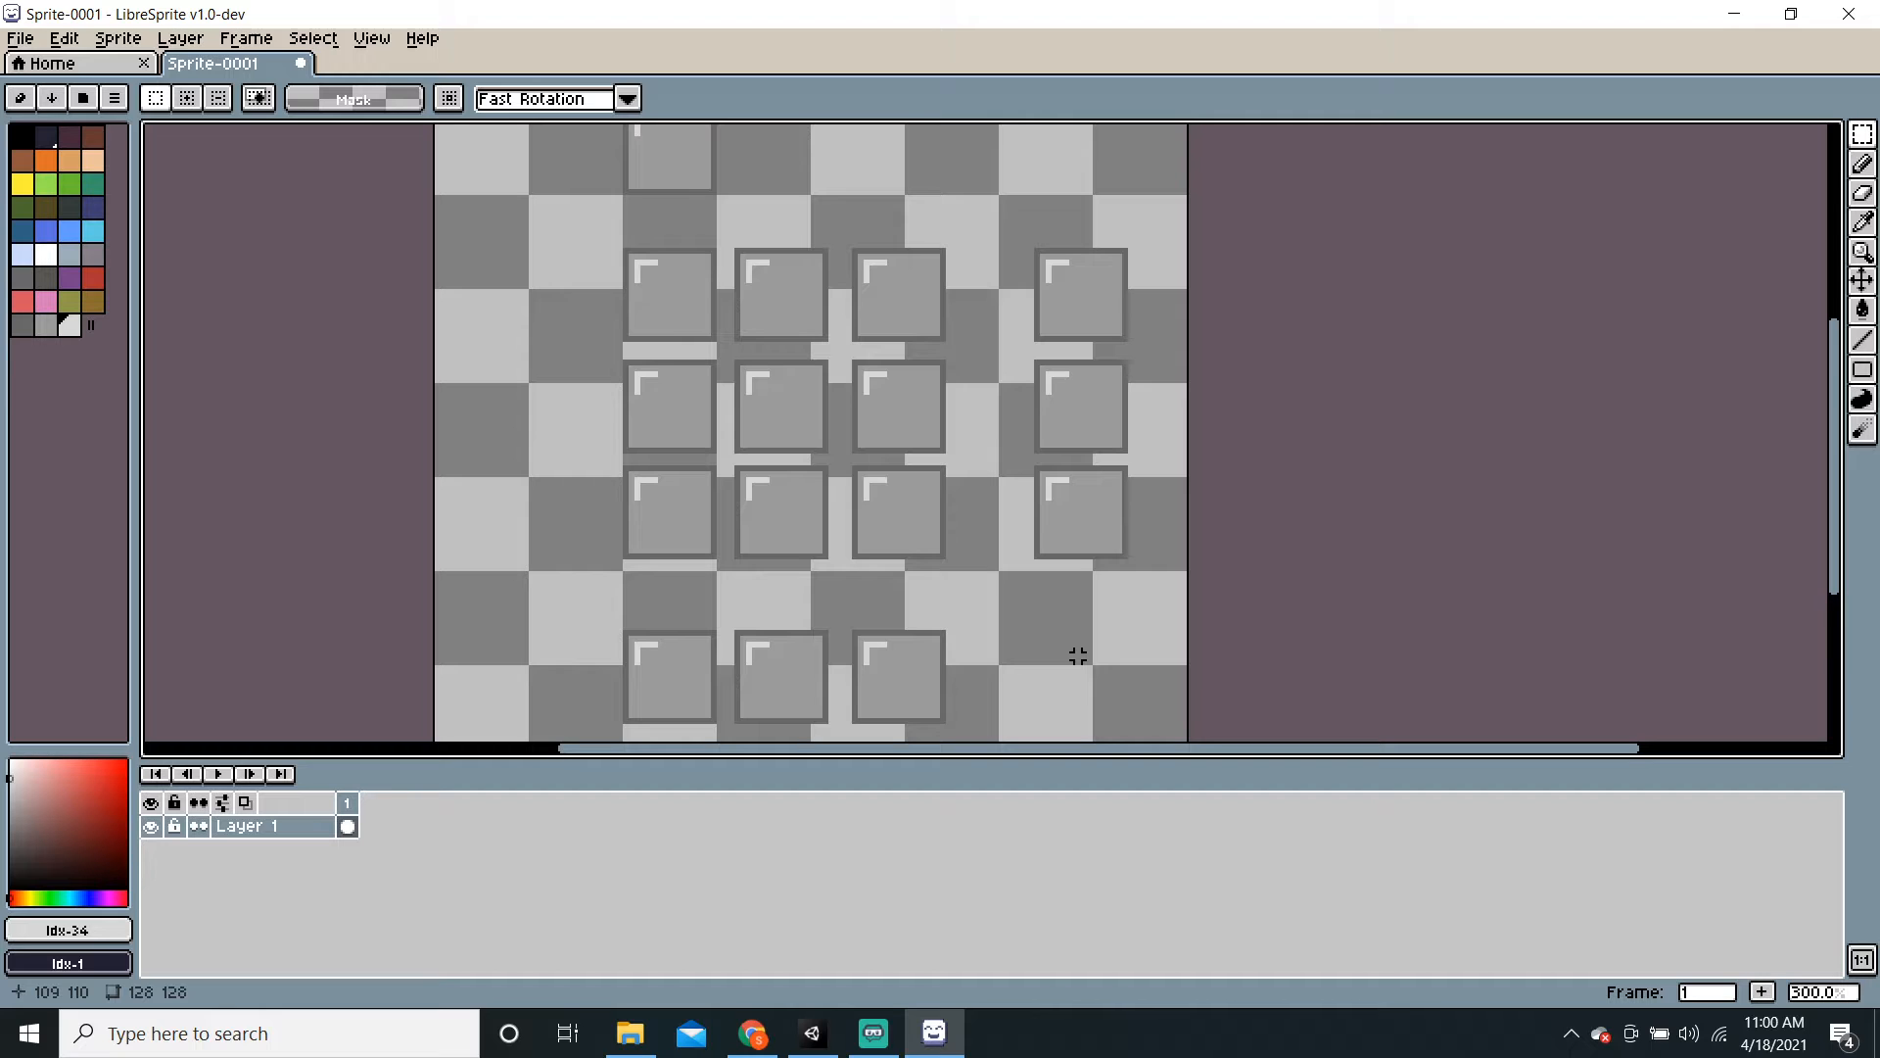
pyautogui.scroll(1, 1079, 655)
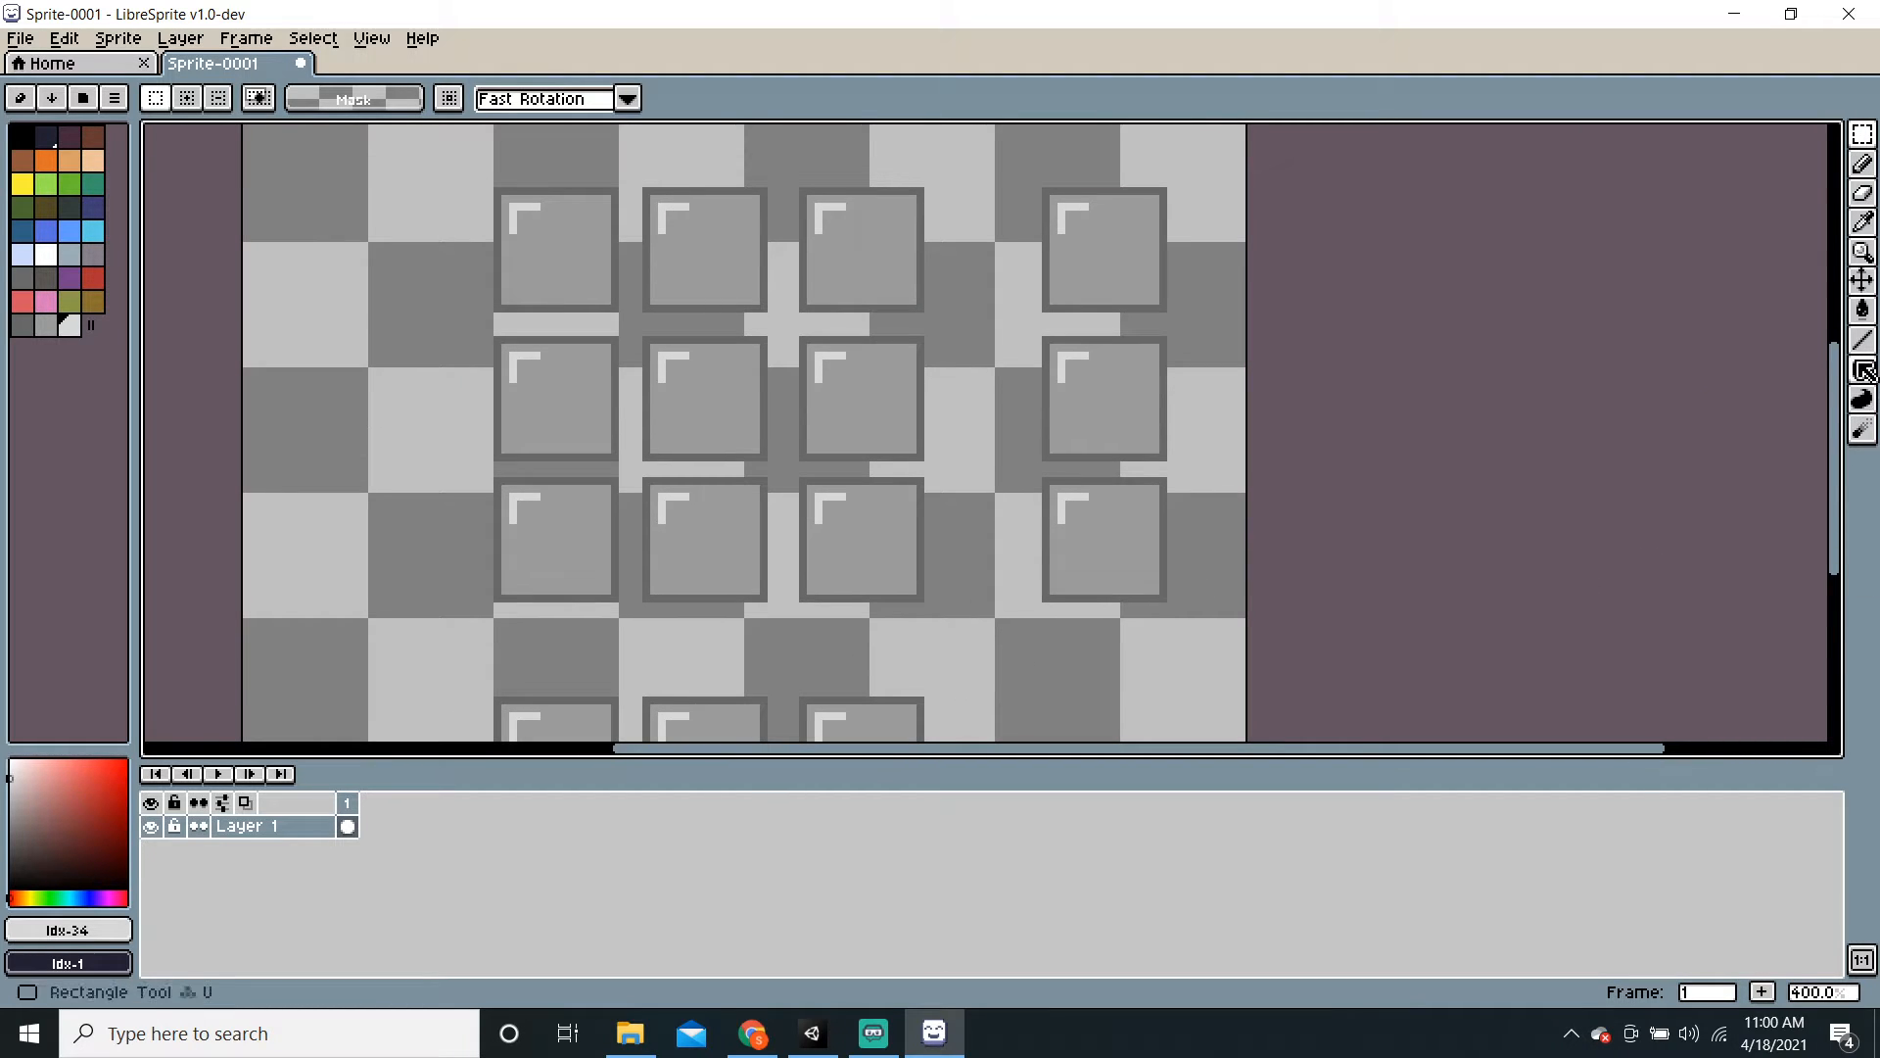
# Step: Draw lighter grey strips between the top two left tiles, undoing a stray Pencil stroke
pyautogui.click(1862, 340)
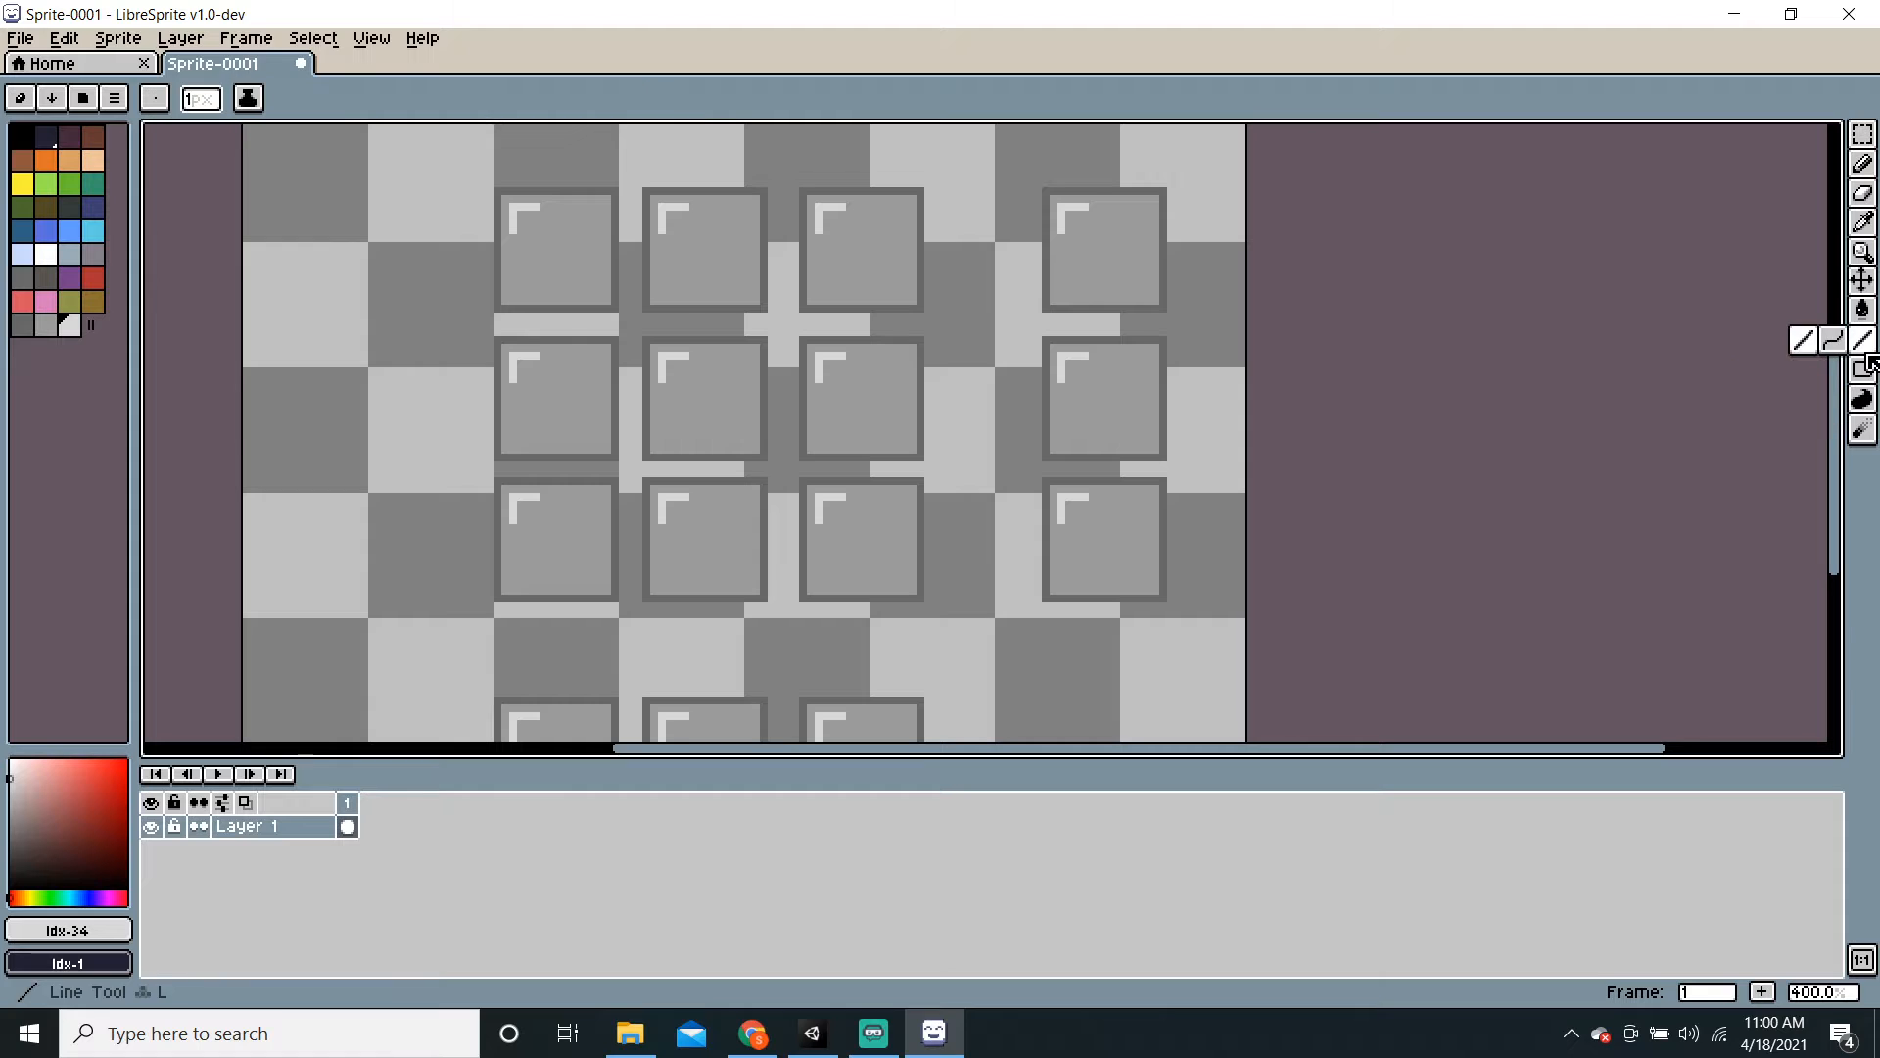
pyautogui.click(46, 325)
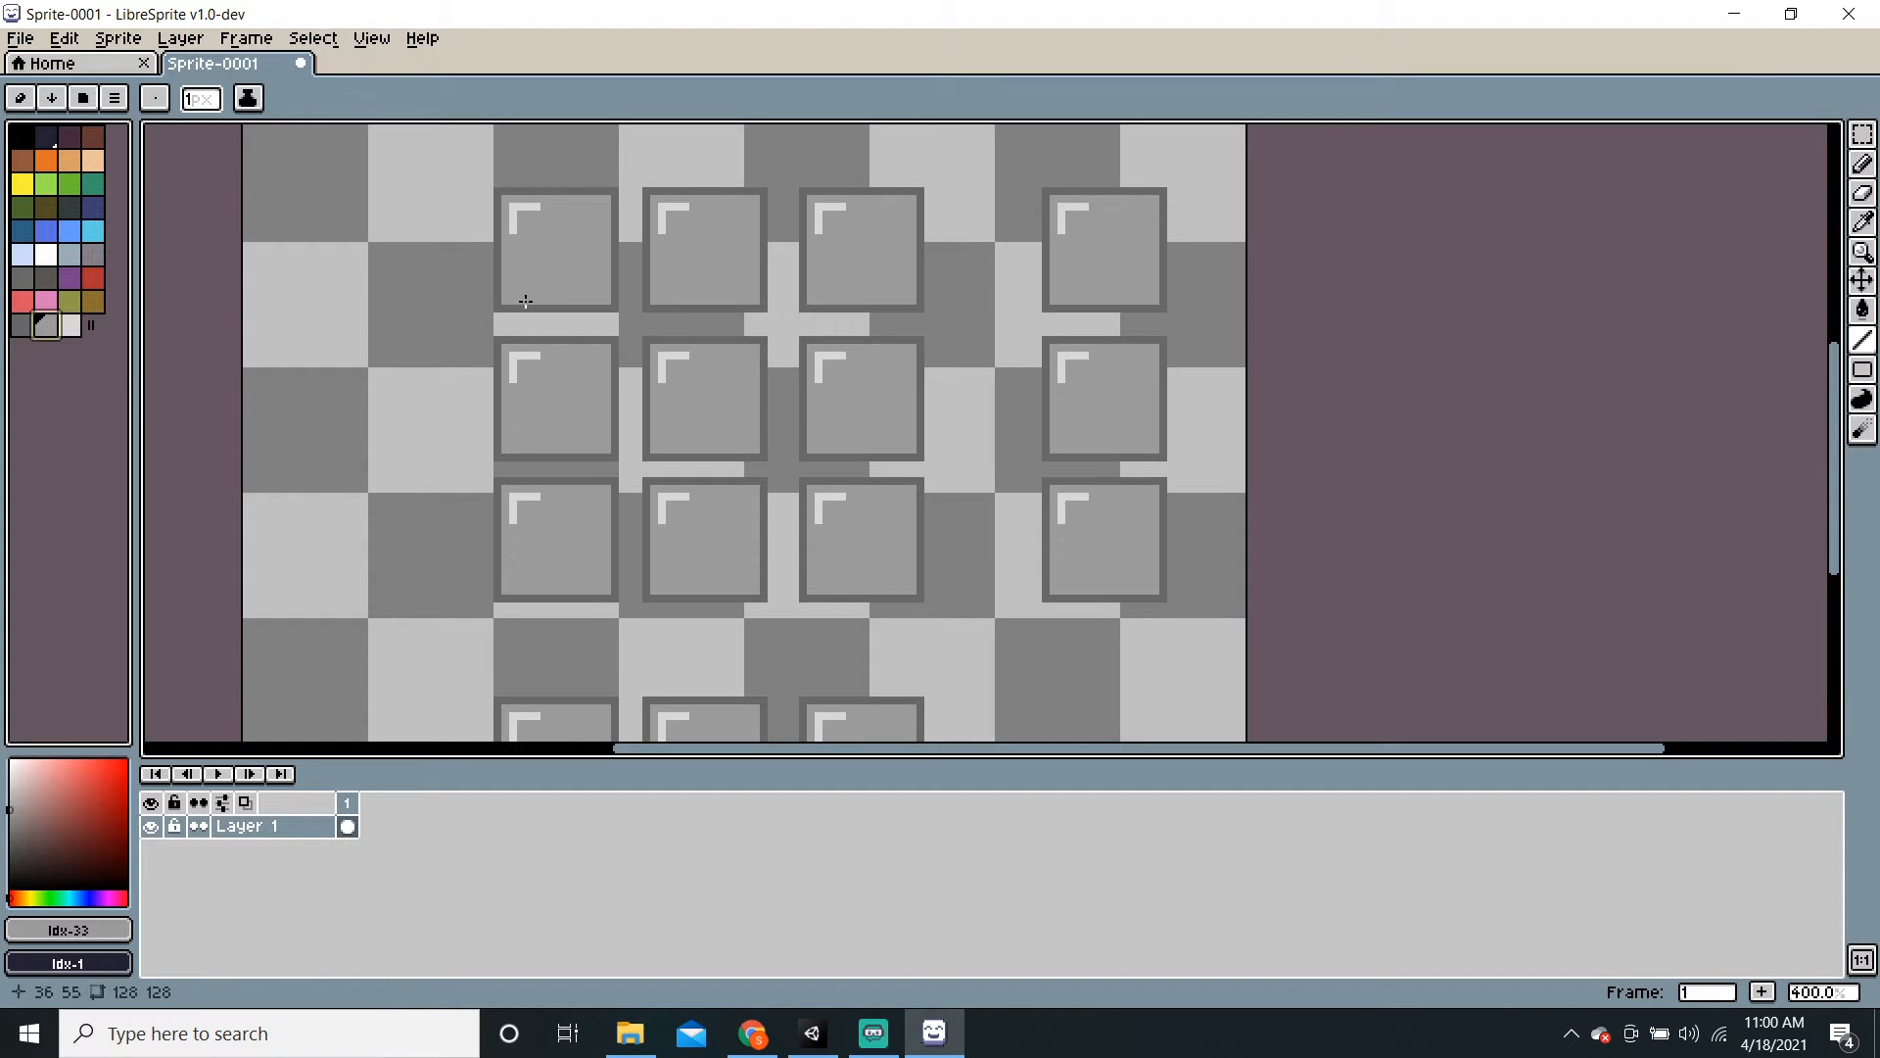
pyautogui.moveTo(503, 309); pyautogui.dragTo(606, 308)
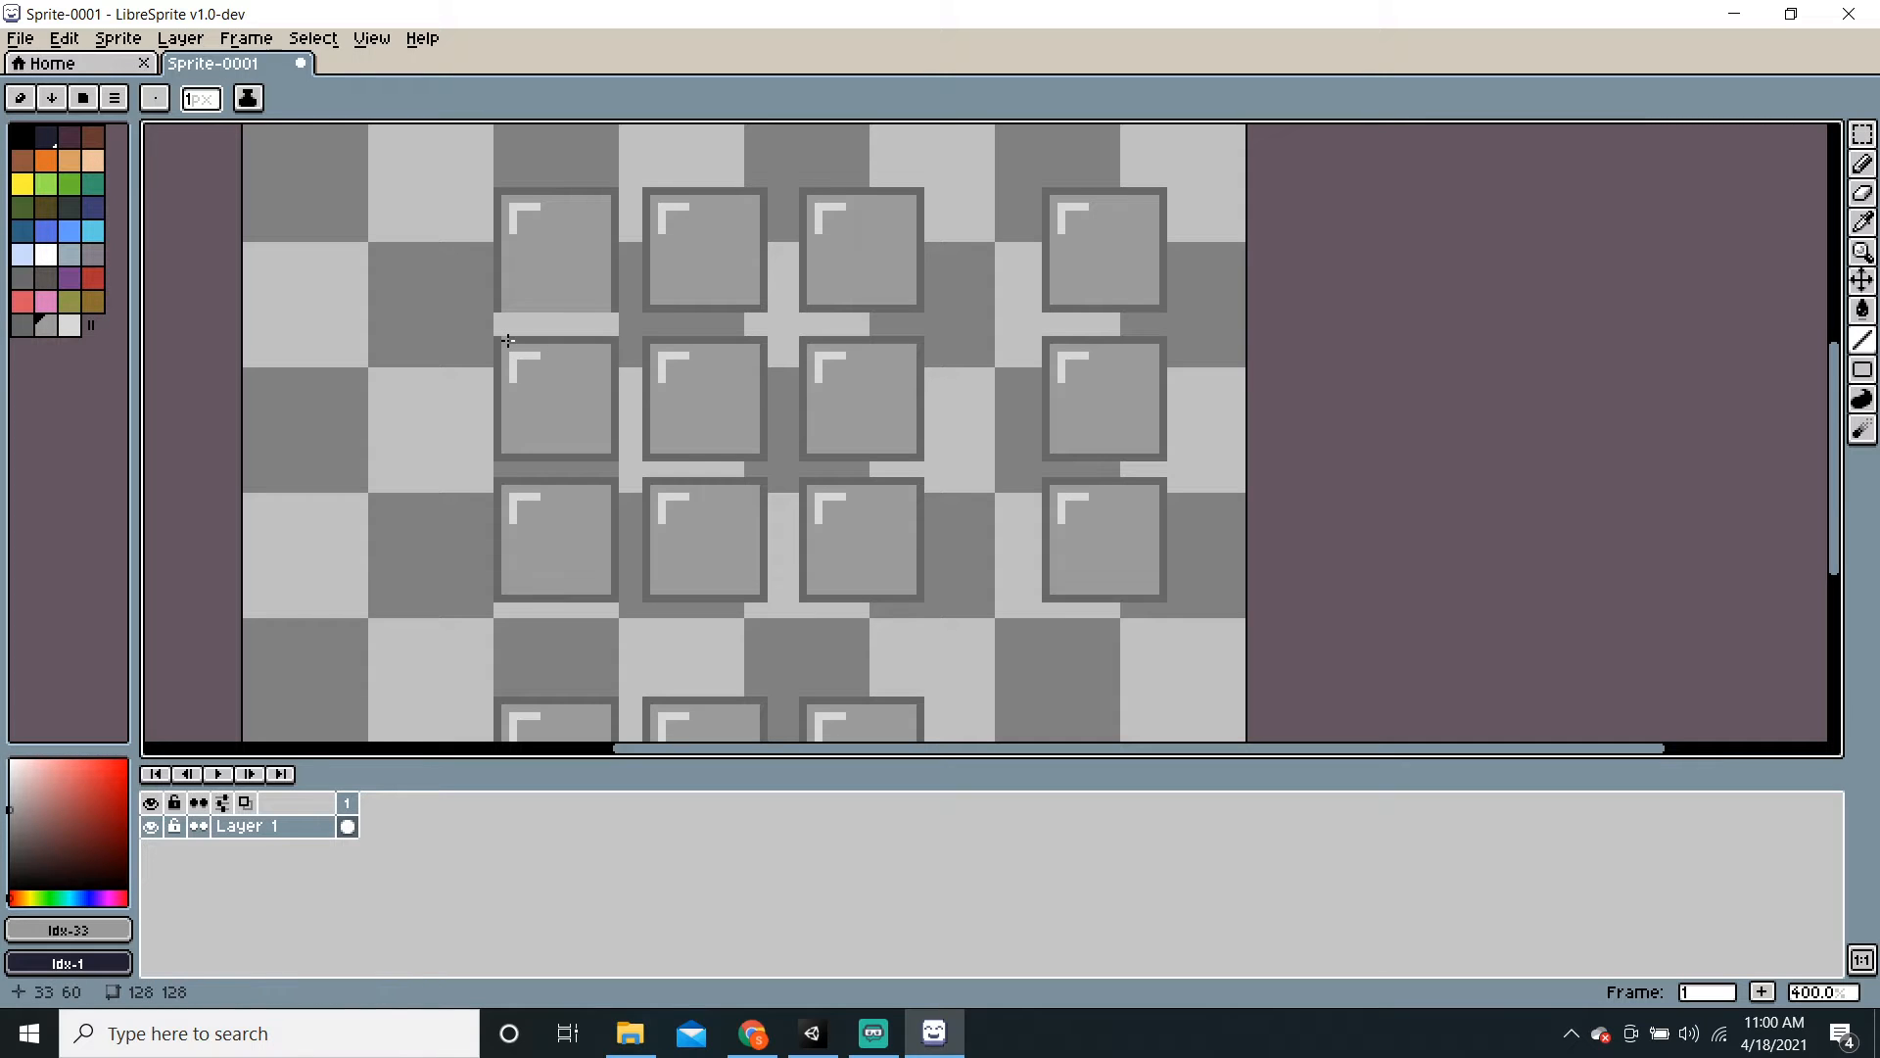
pyautogui.moveTo(508, 339); pyautogui.dragTo(606, 339)
pyautogui.press('b')
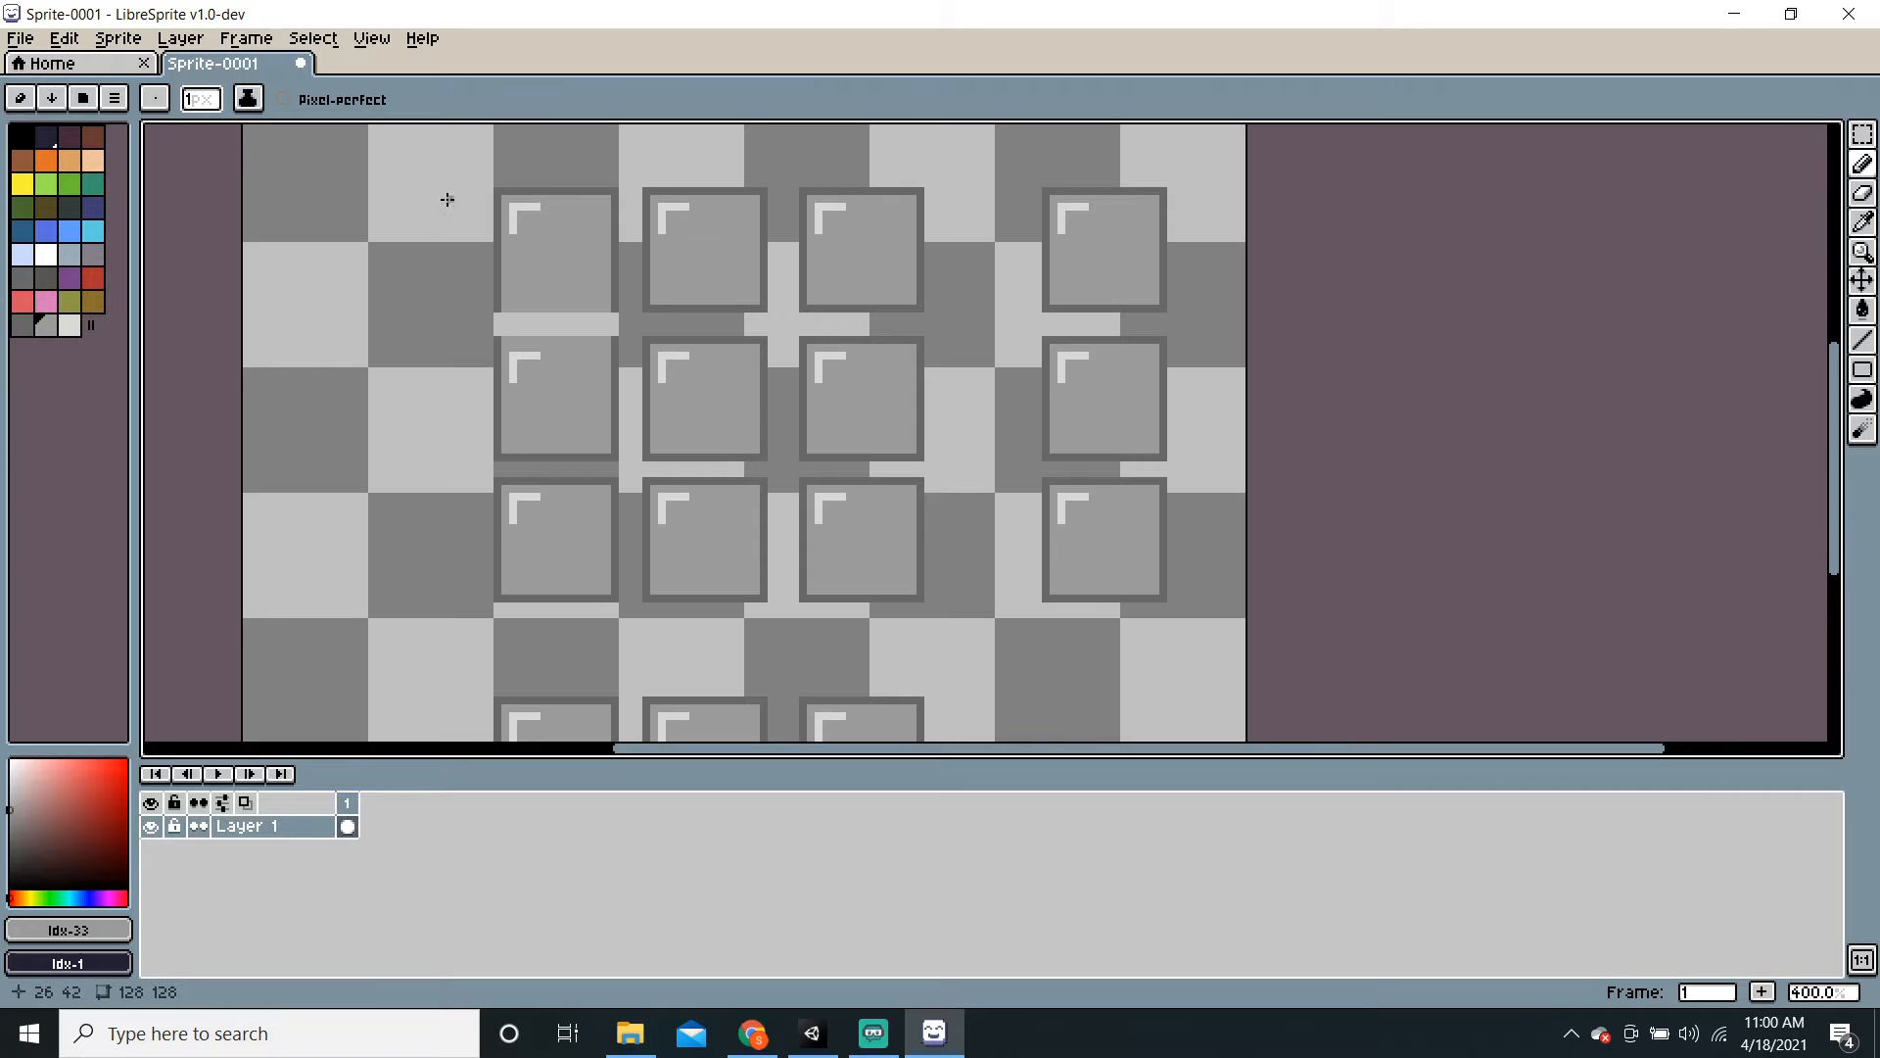
pyautogui.moveTo(463, 174); pyautogui.dragTo(497, 194)
pyautogui.hotkey('ctrl', 'z')
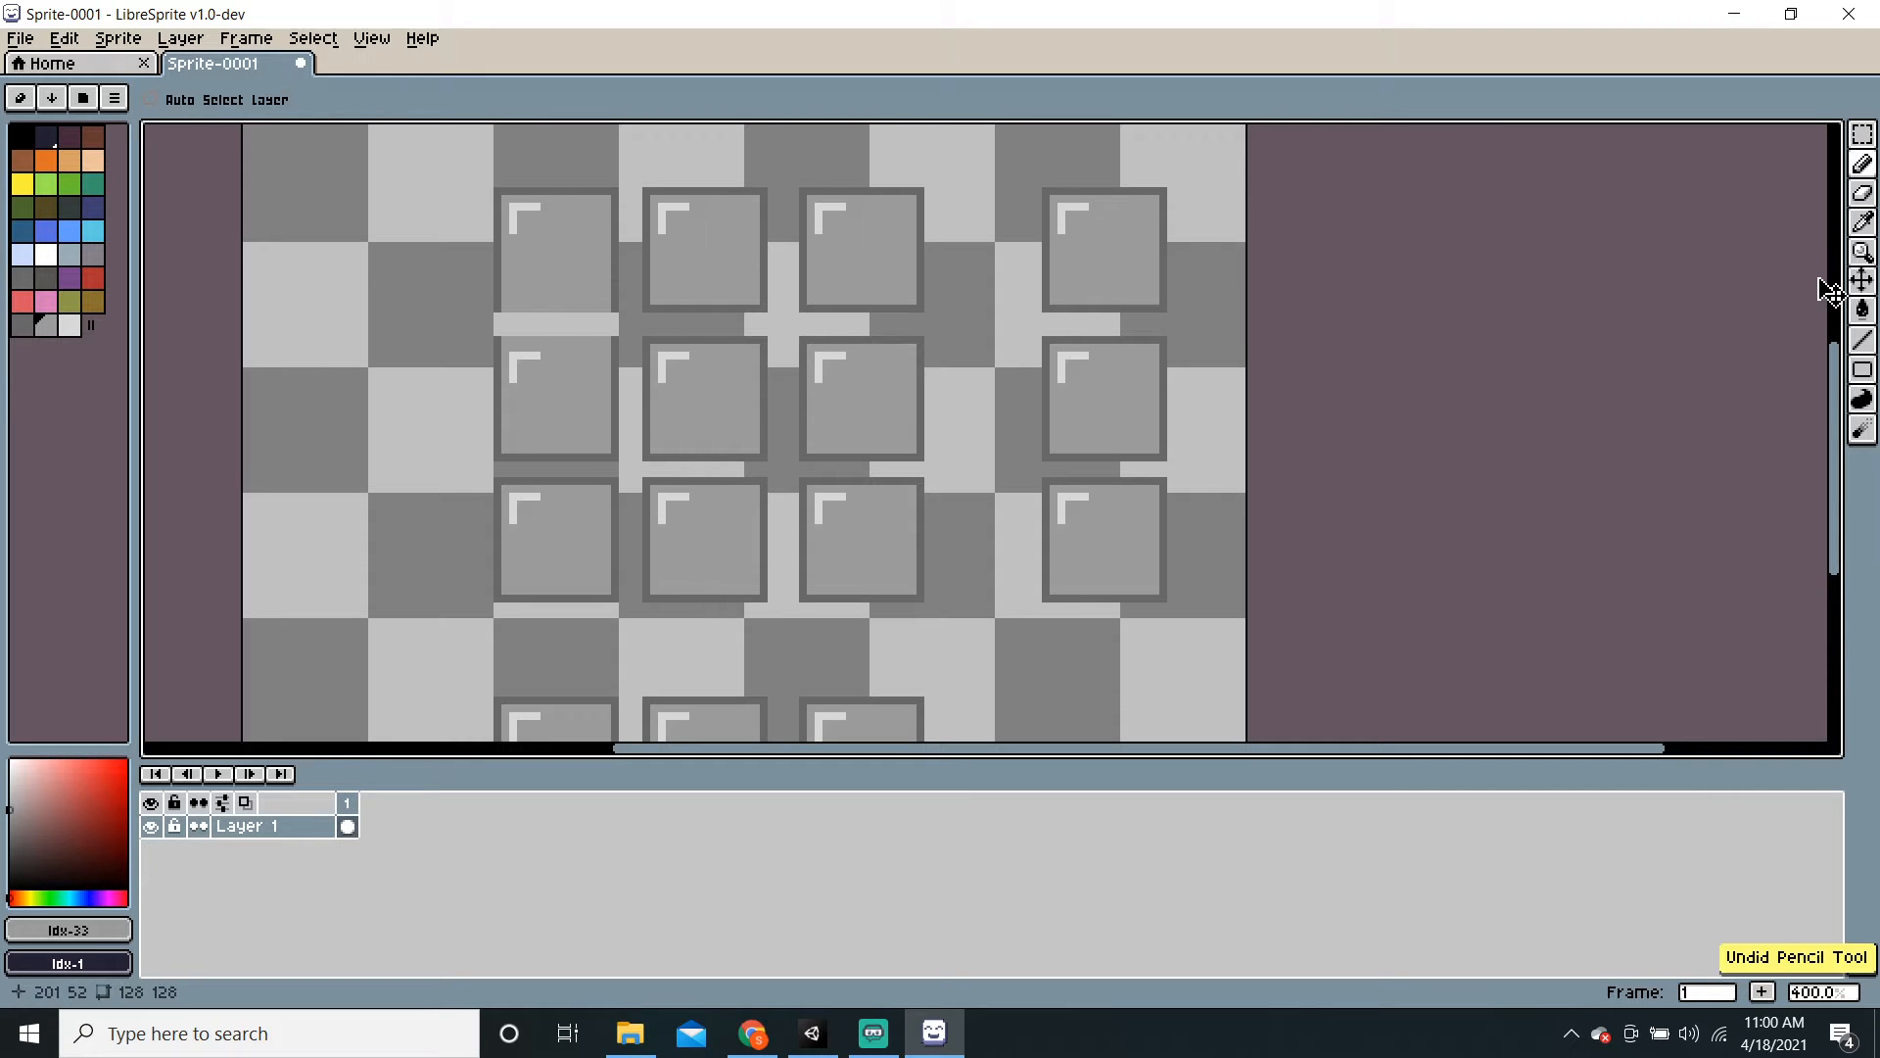
# Step: Realign the top-left tile to the grid and draw a strip below the second left tile
pyautogui.click(1862, 280)
pyautogui.click(1863, 133)
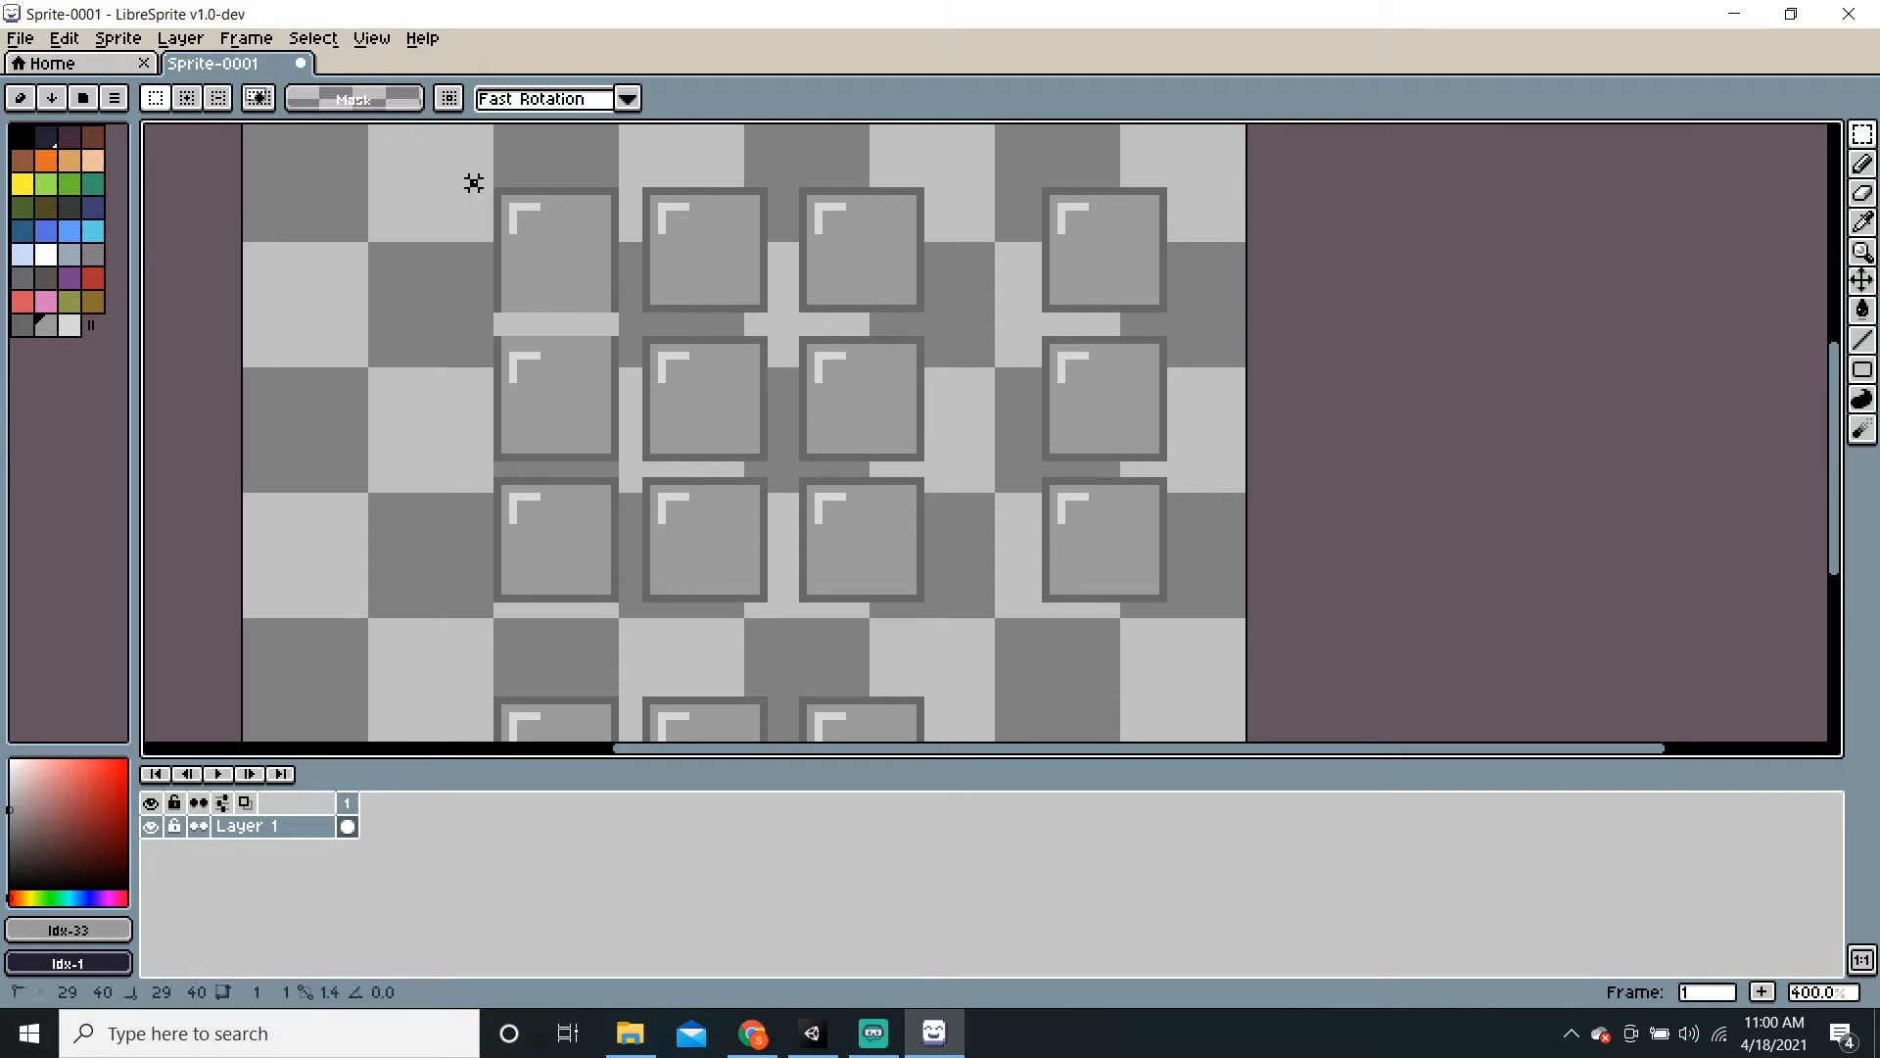
pyautogui.moveTo(470, 181); pyautogui.dragTo(538, 285)
pyautogui.click(337, 390)
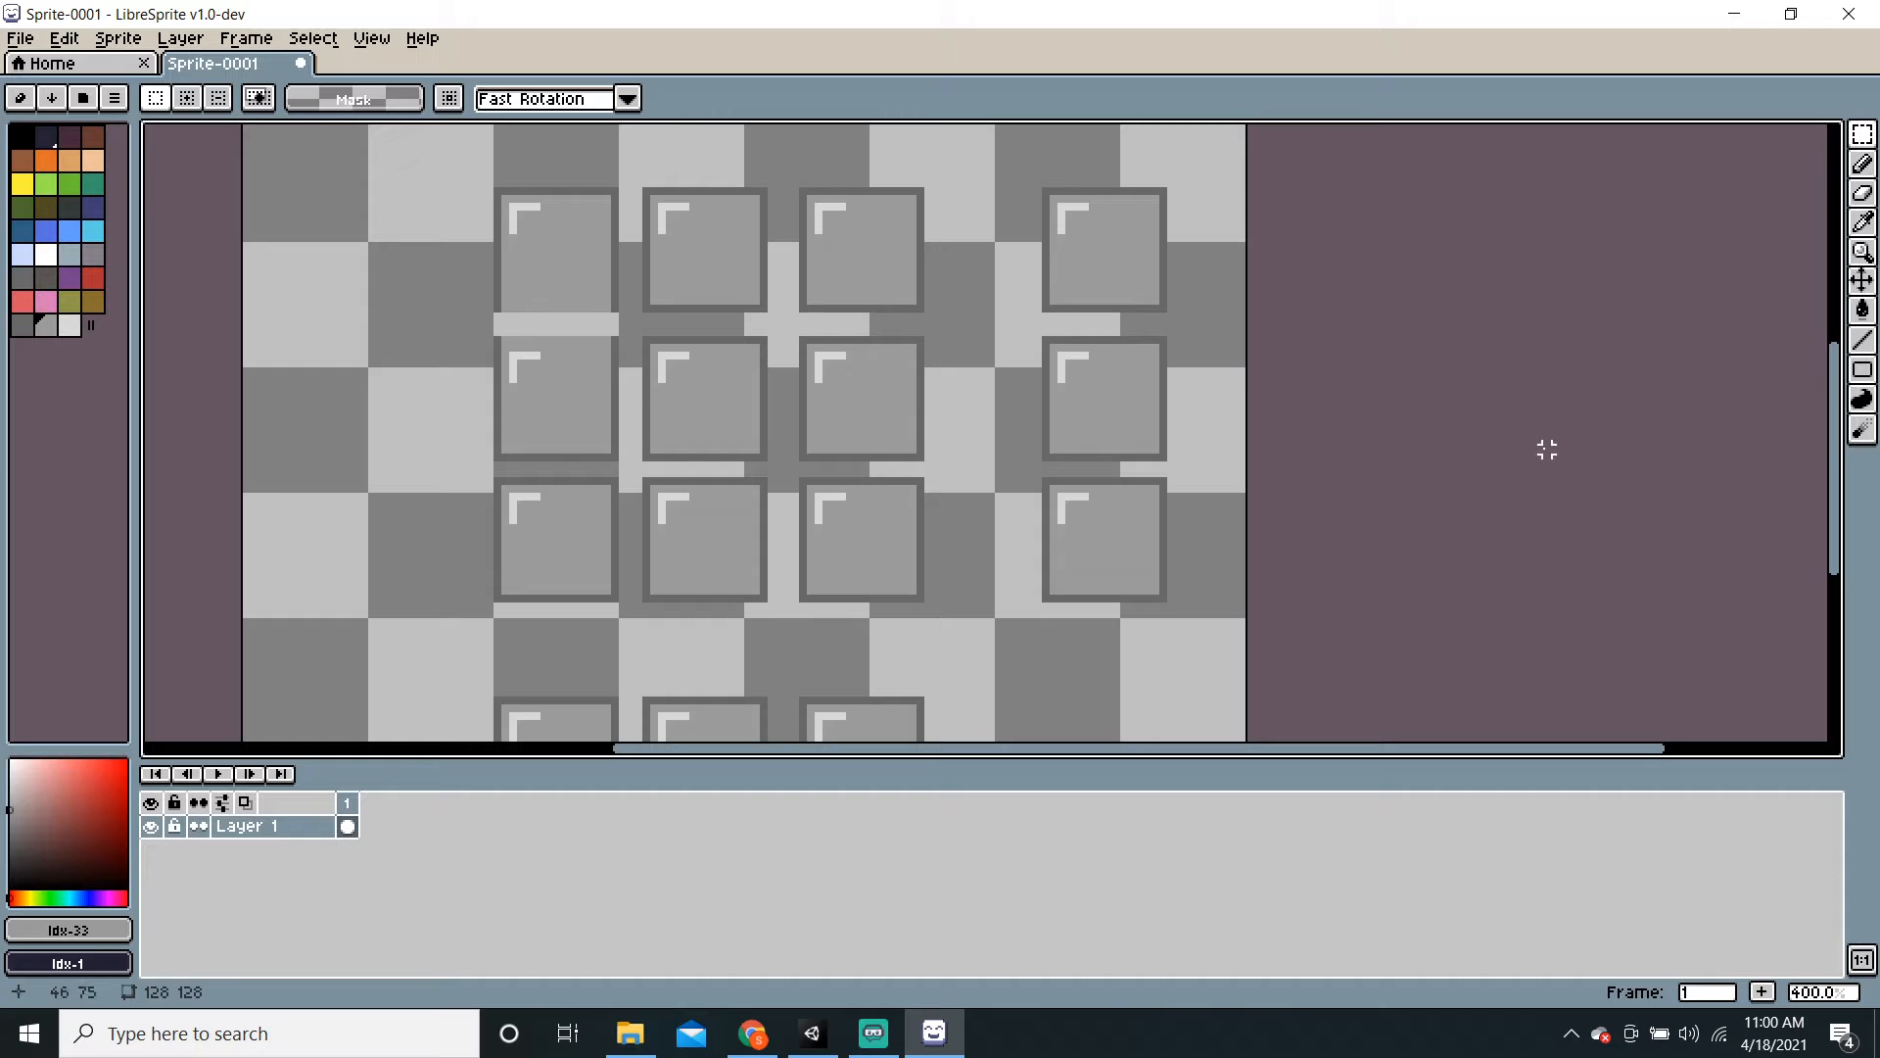
pyautogui.click(1863, 340)
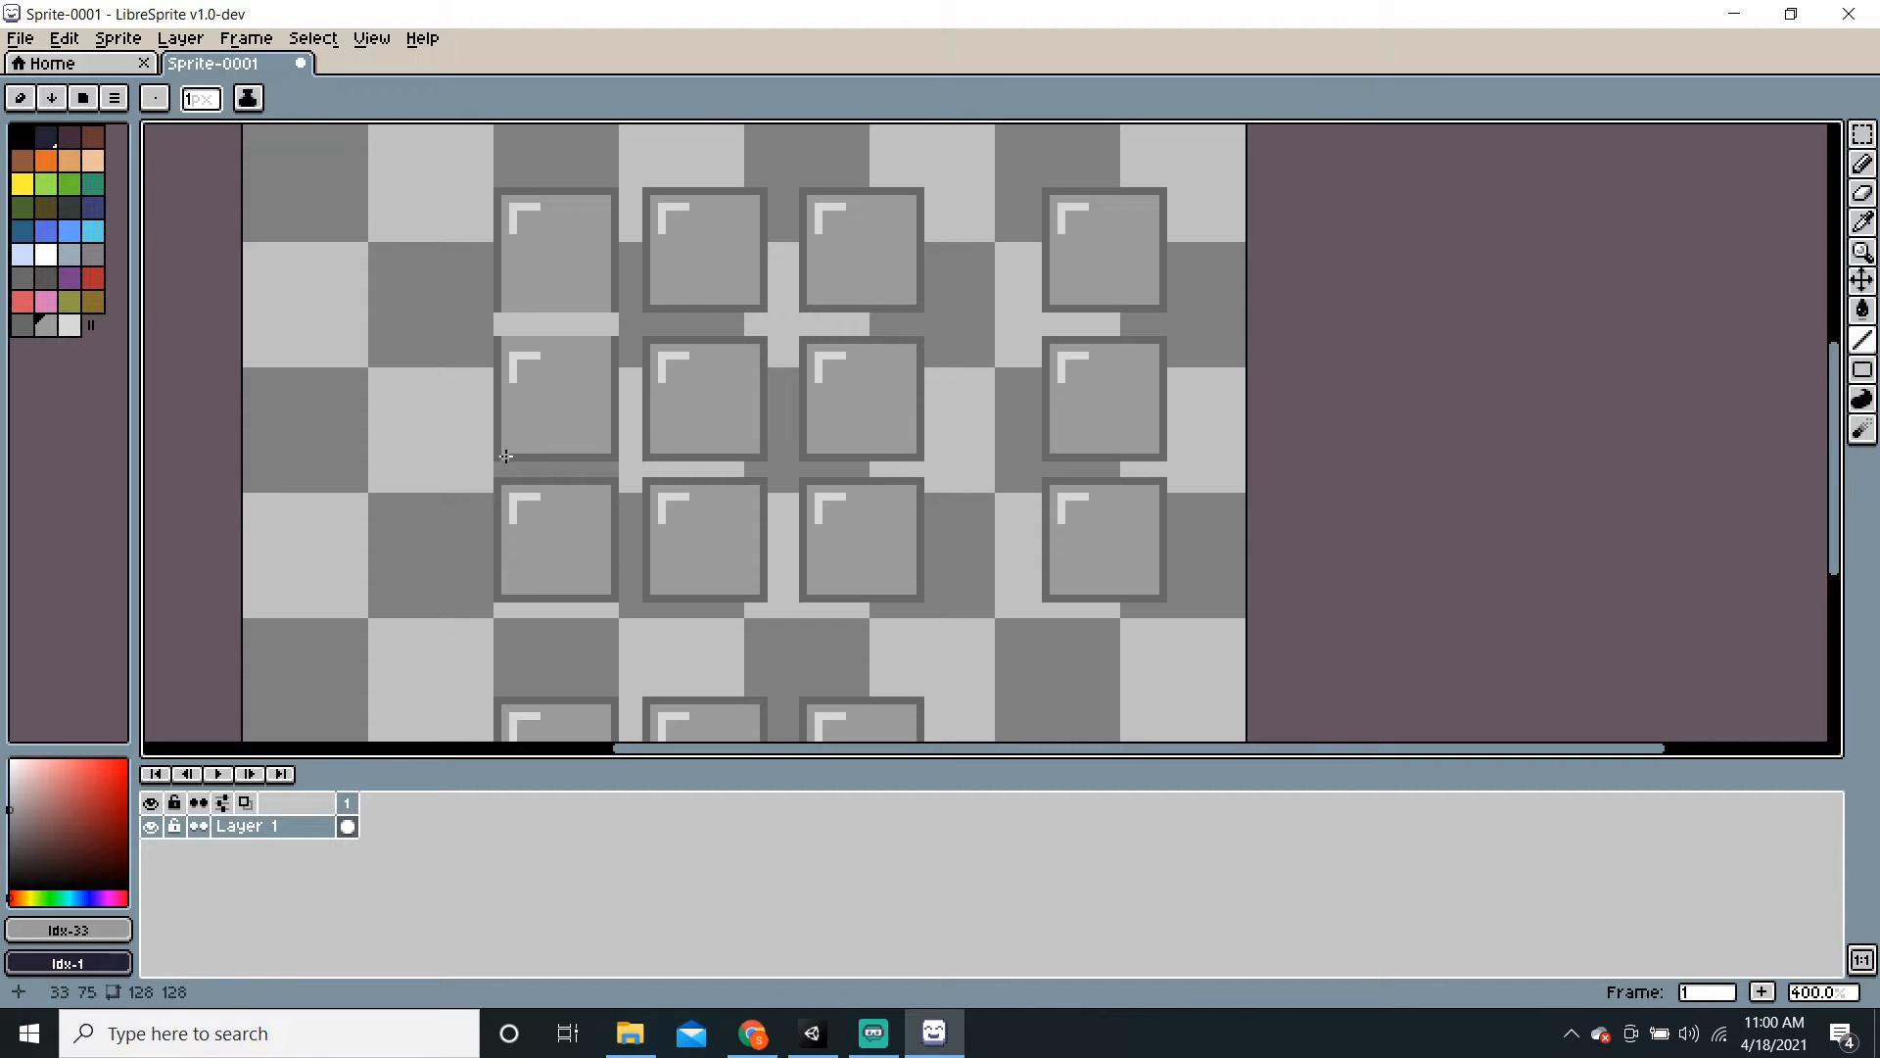
pyautogui.moveTo(506, 456); pyautogui.dragTo(613, 587)
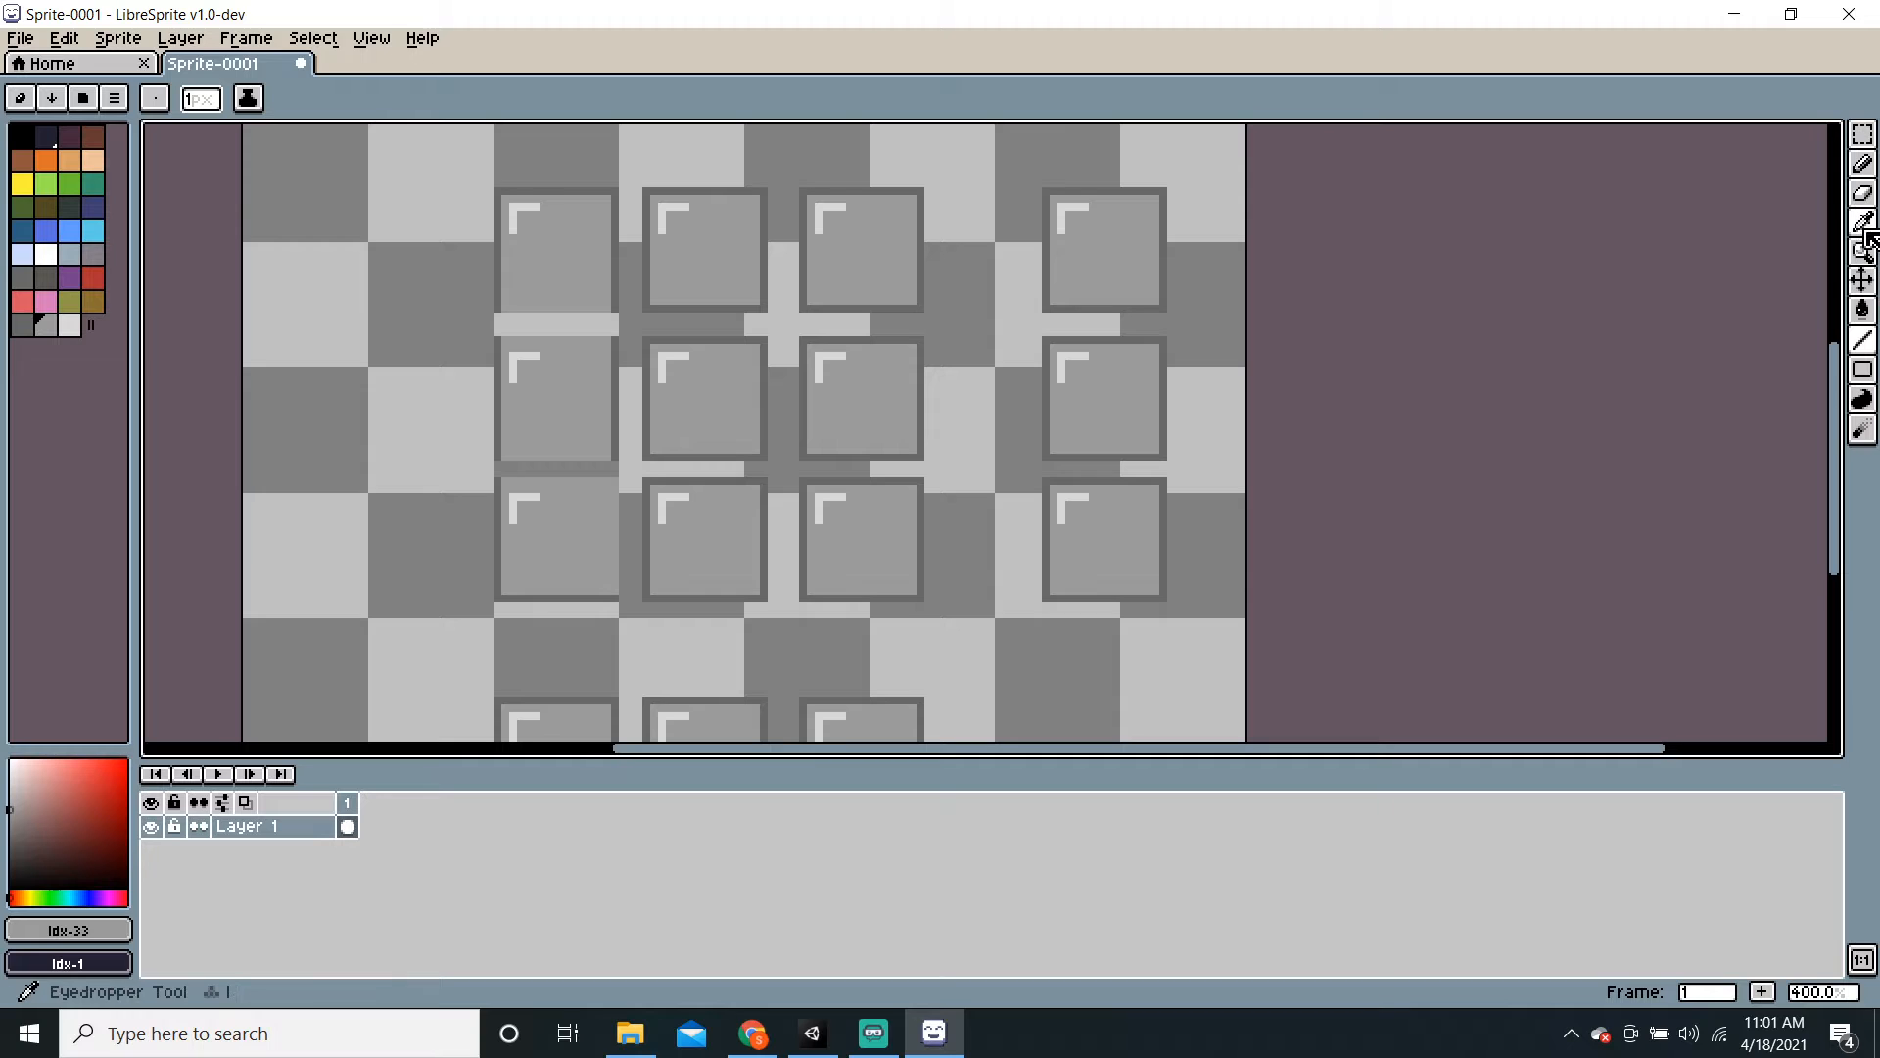
# Step: Fill the middle tile's dark outline grey and line over the bottom-row borders
pyautogui.click(1863, 310)
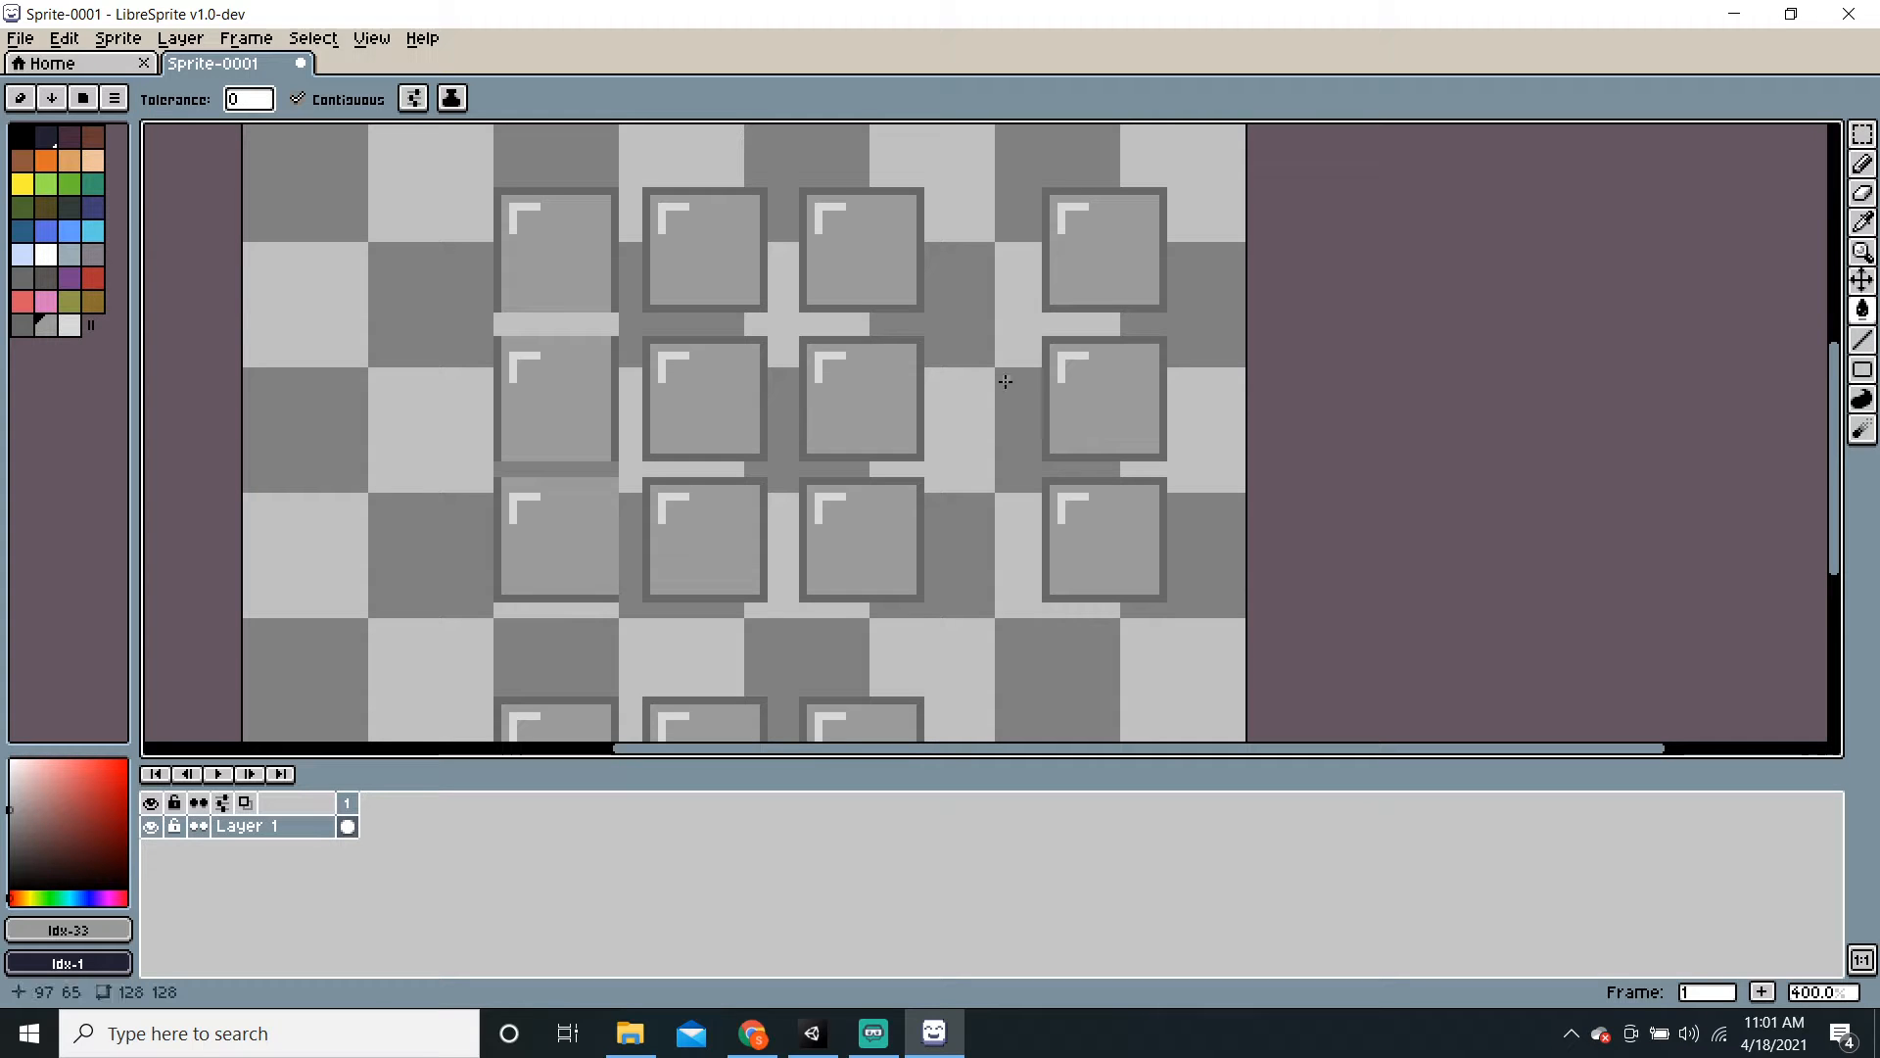
pyautogui.click(662, 343)
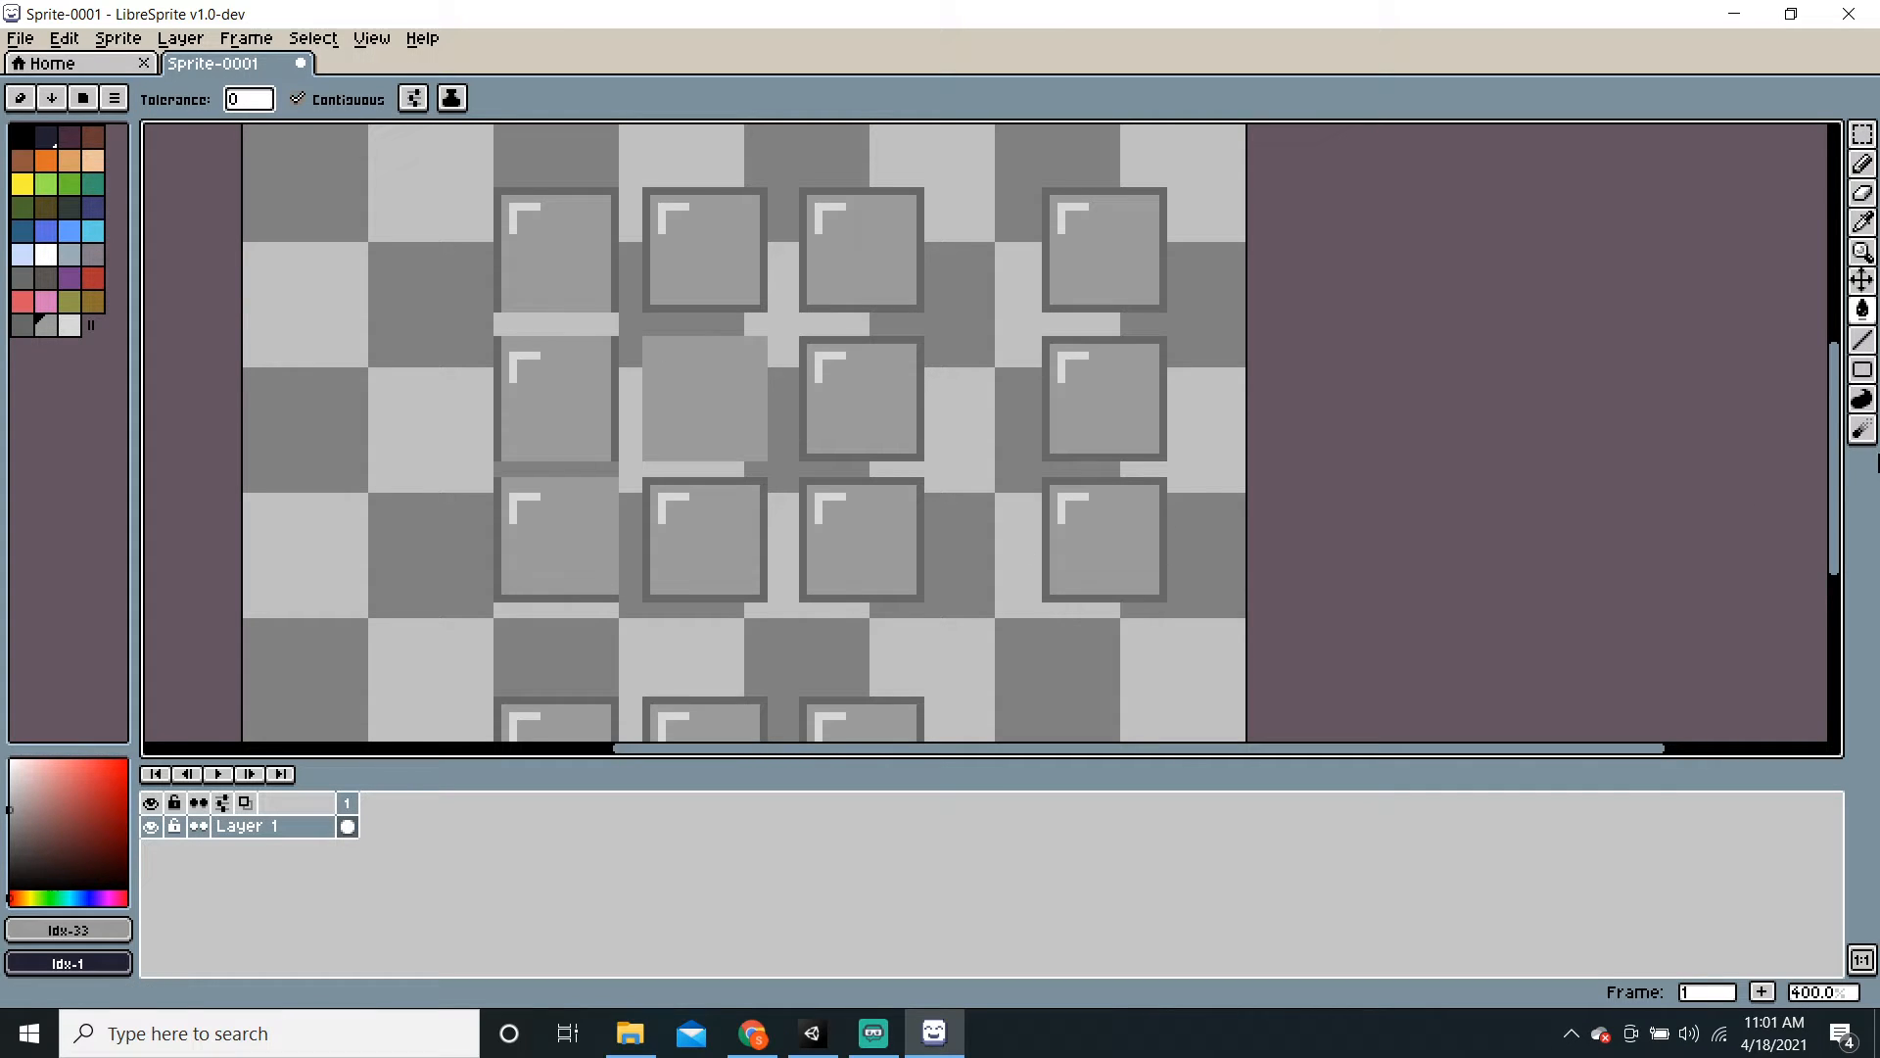
pyautogui.click(1863, 340)
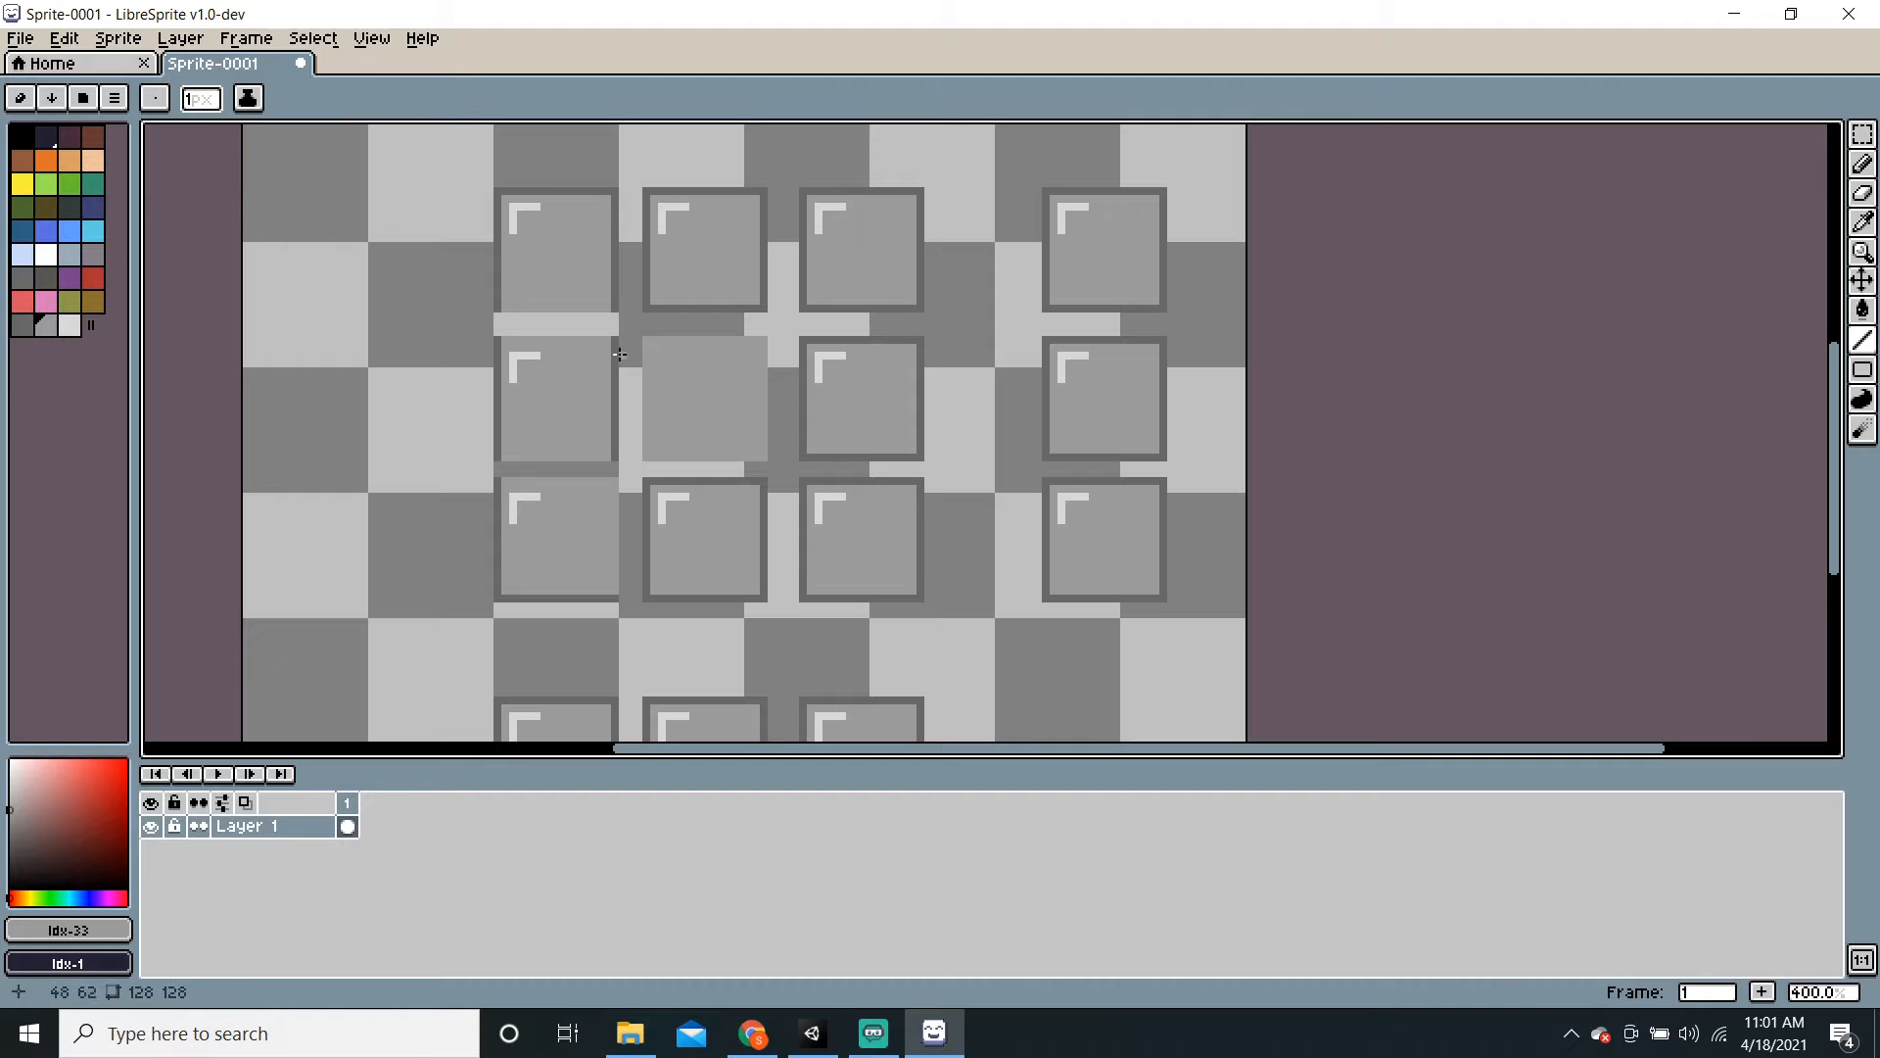
pyautogui.moveTo(615, 347); pyautogui.dragTo(614, 453)
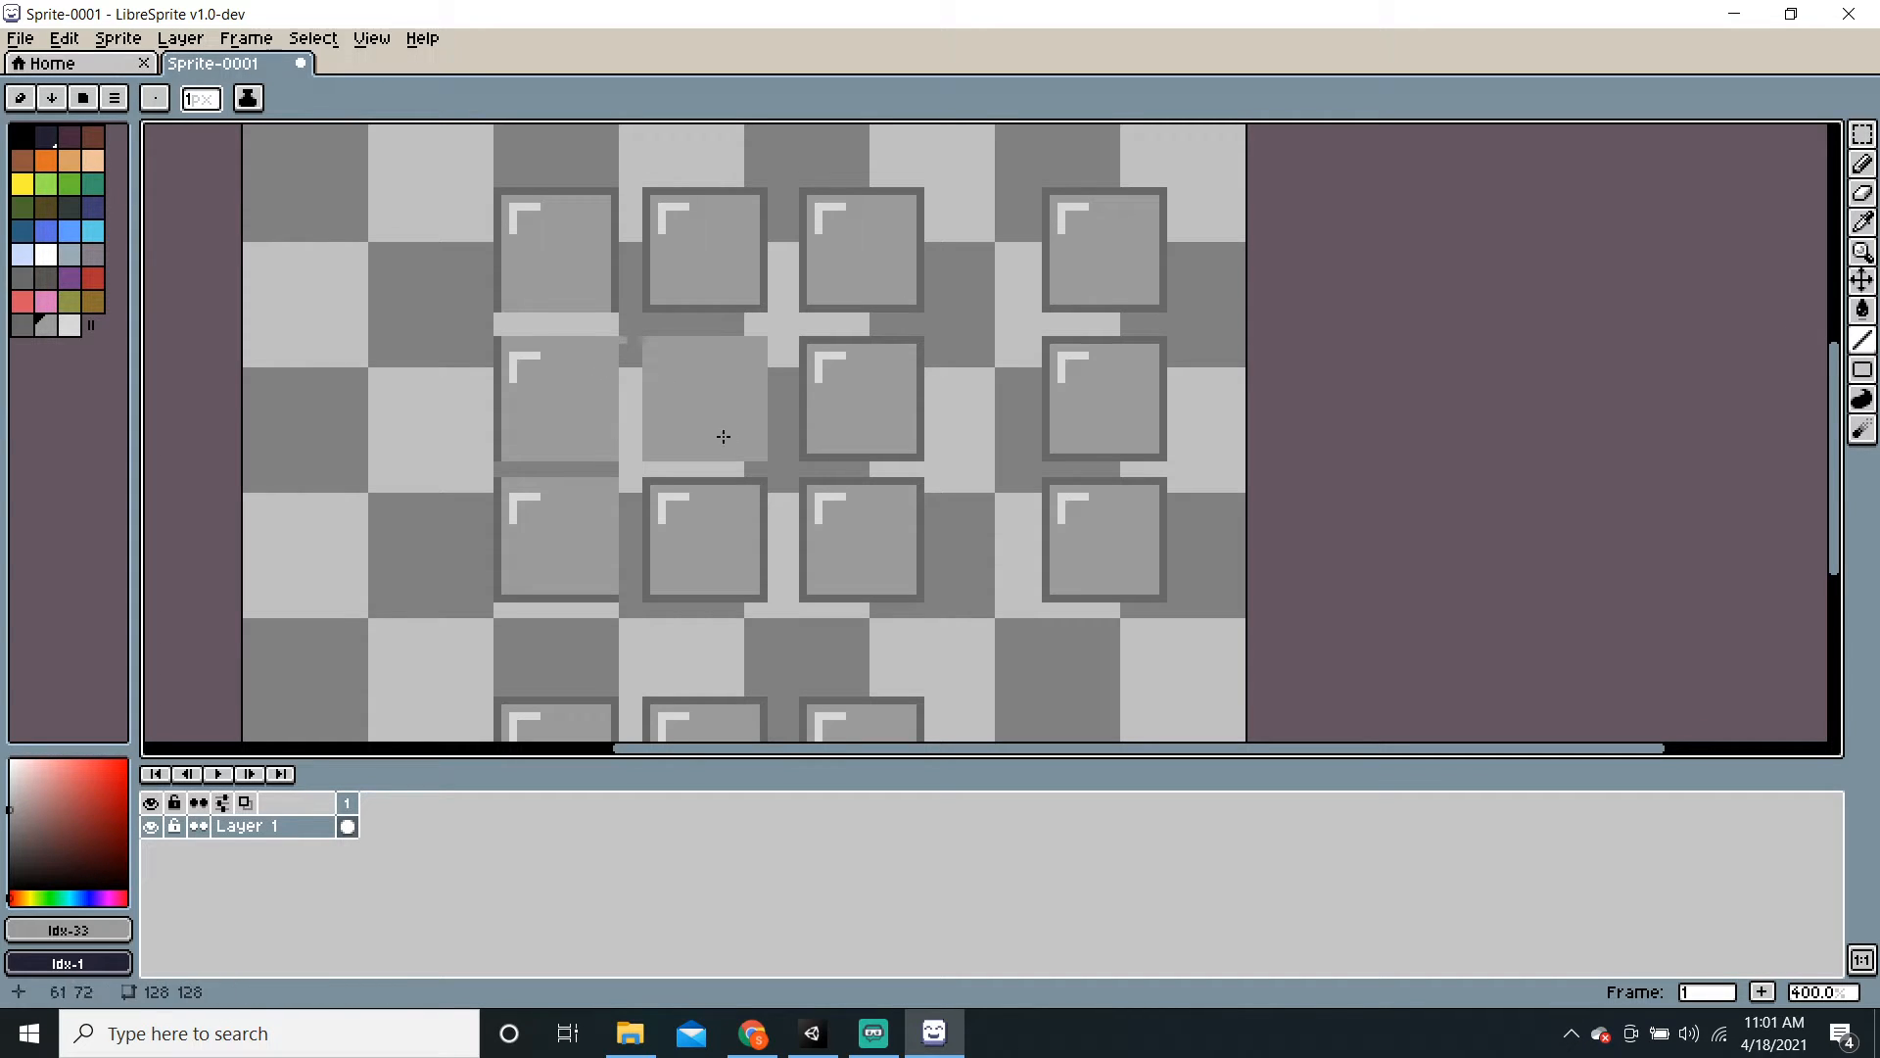
pyautogui.hotkey('ctrl', 'z')
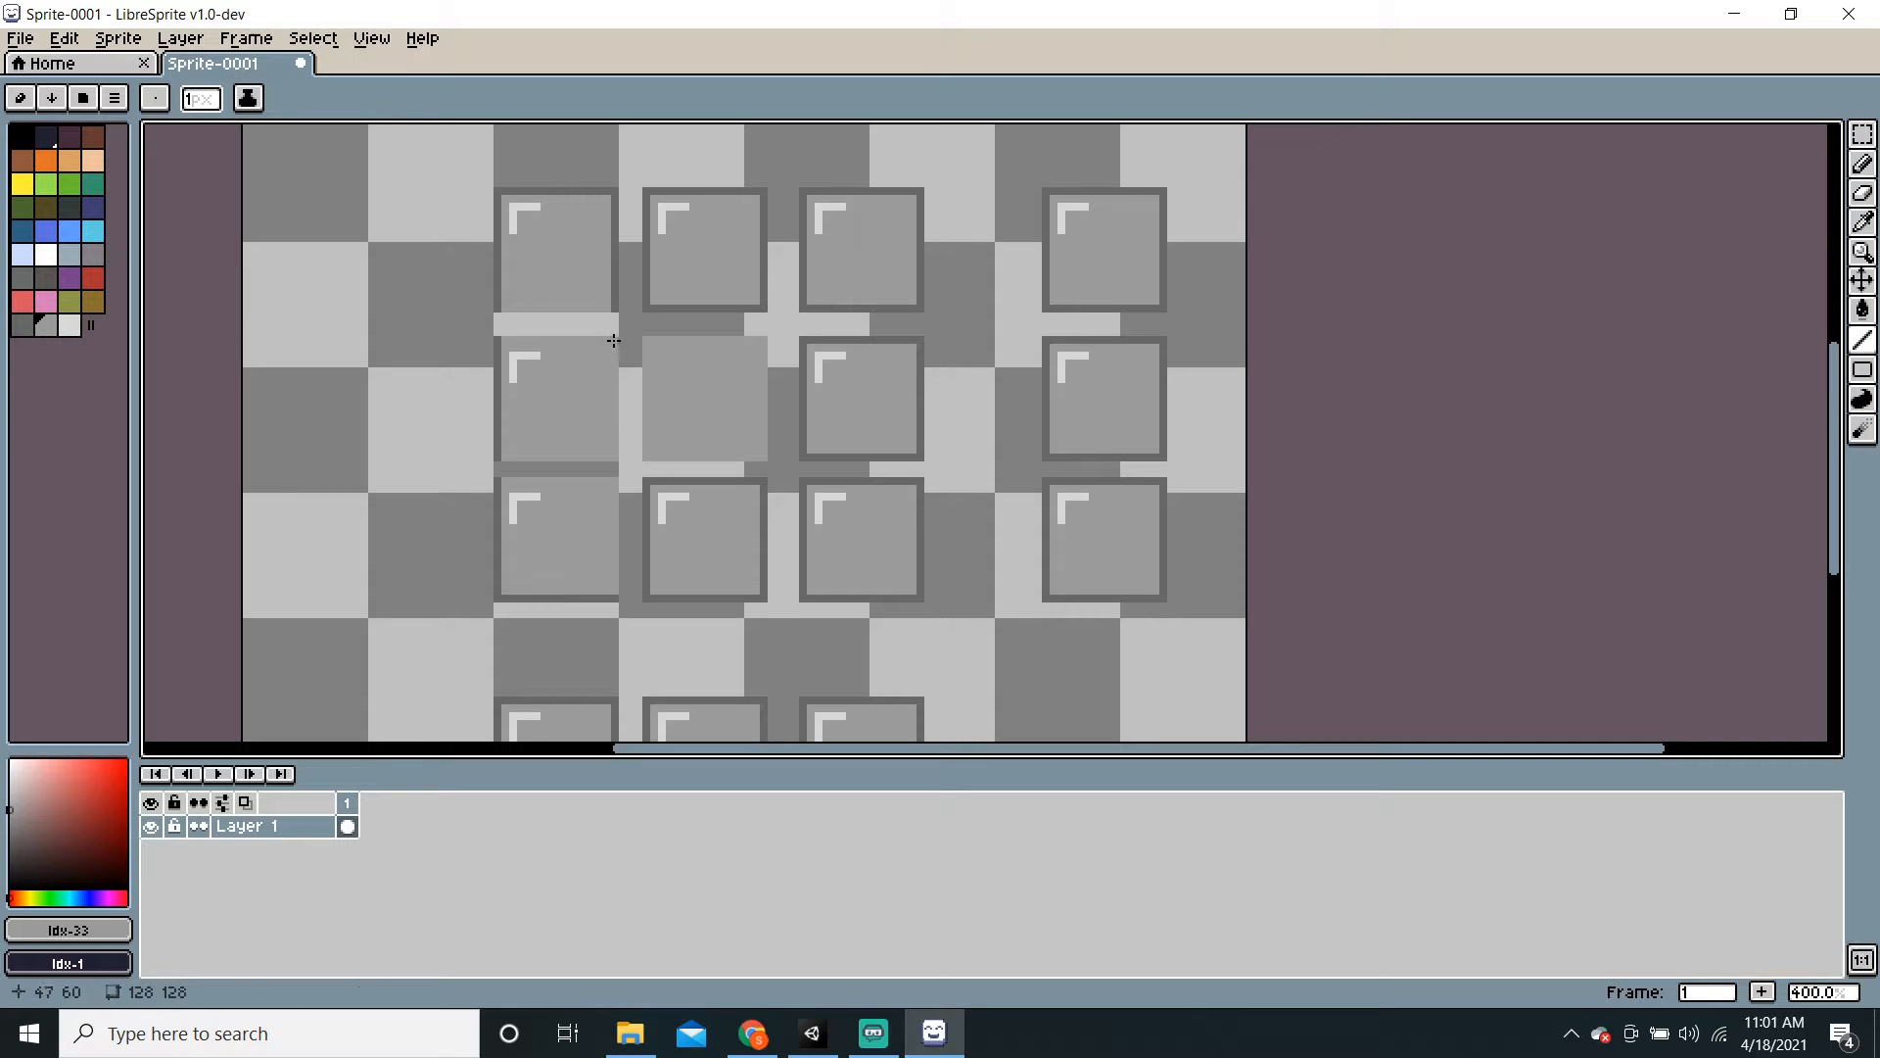
pyautogui.click(1866, 196)
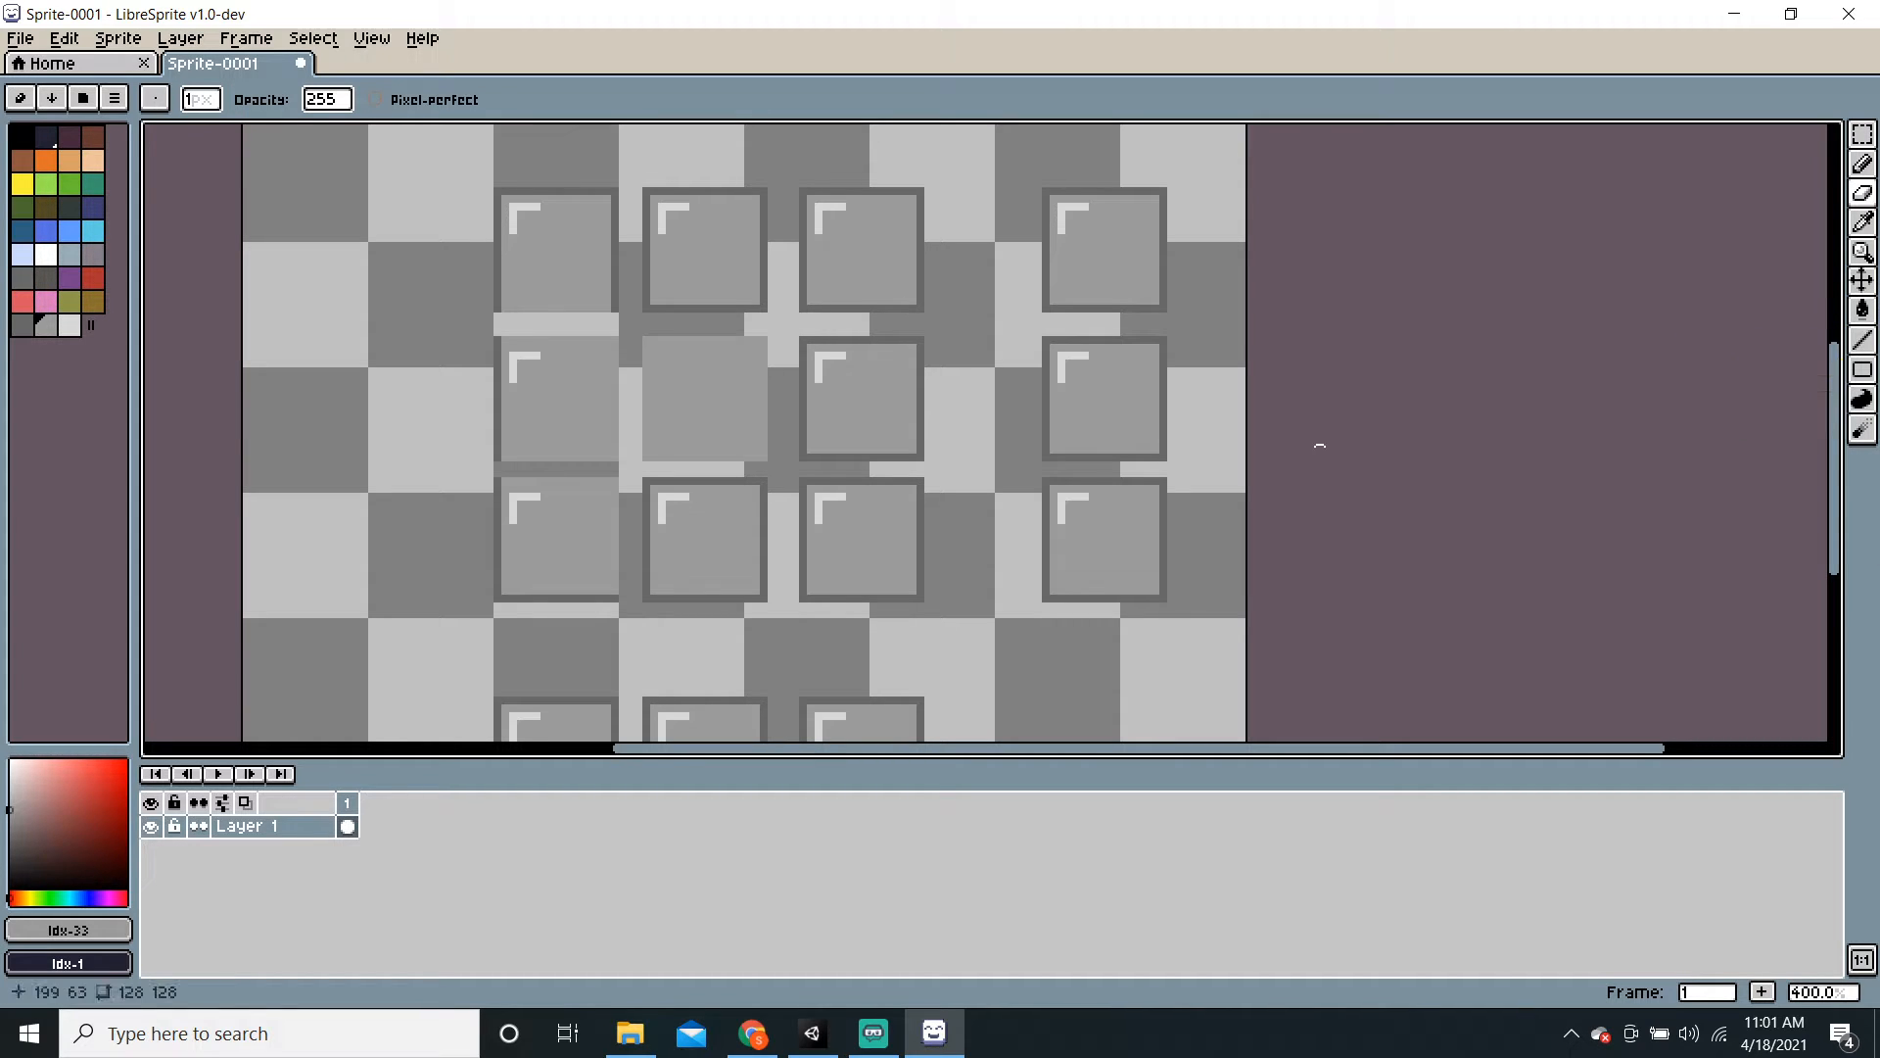
pyautogui.press('l')
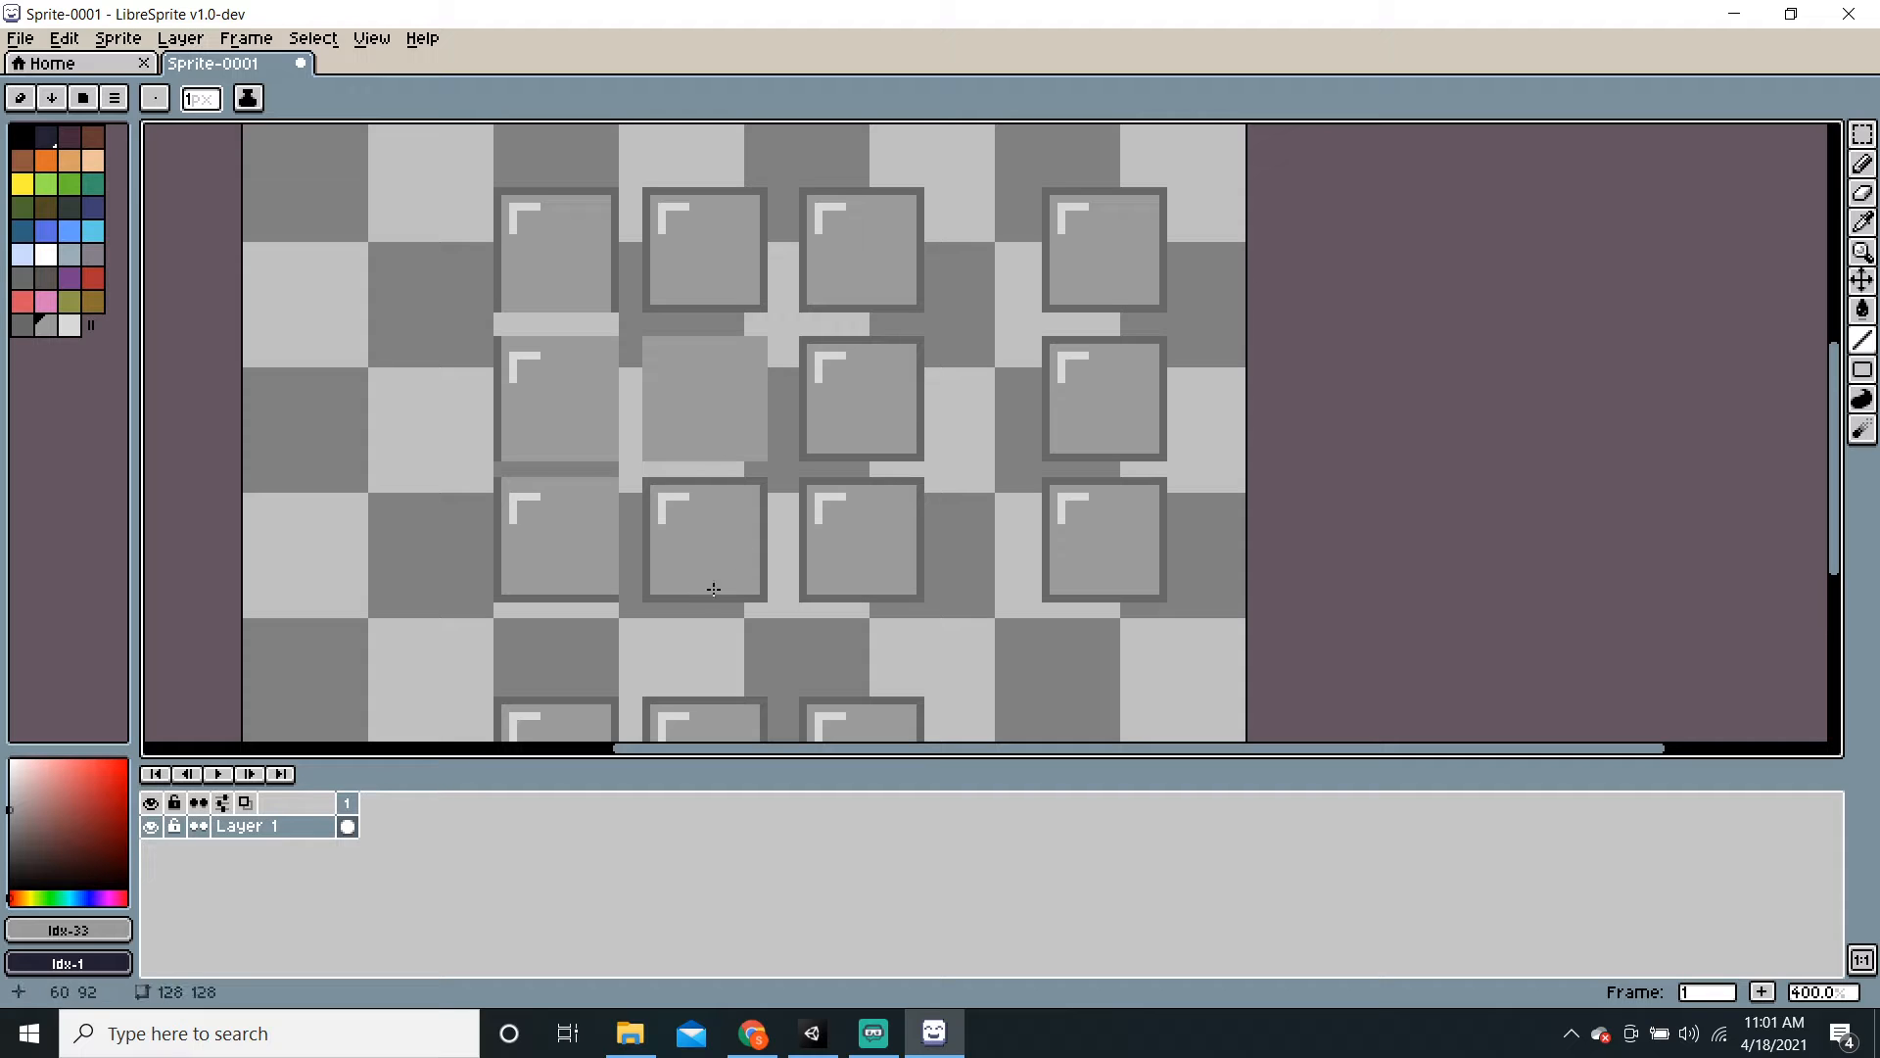
pyautogui.moveTo(645, 482); pyautogui.dragTo(647, 587)
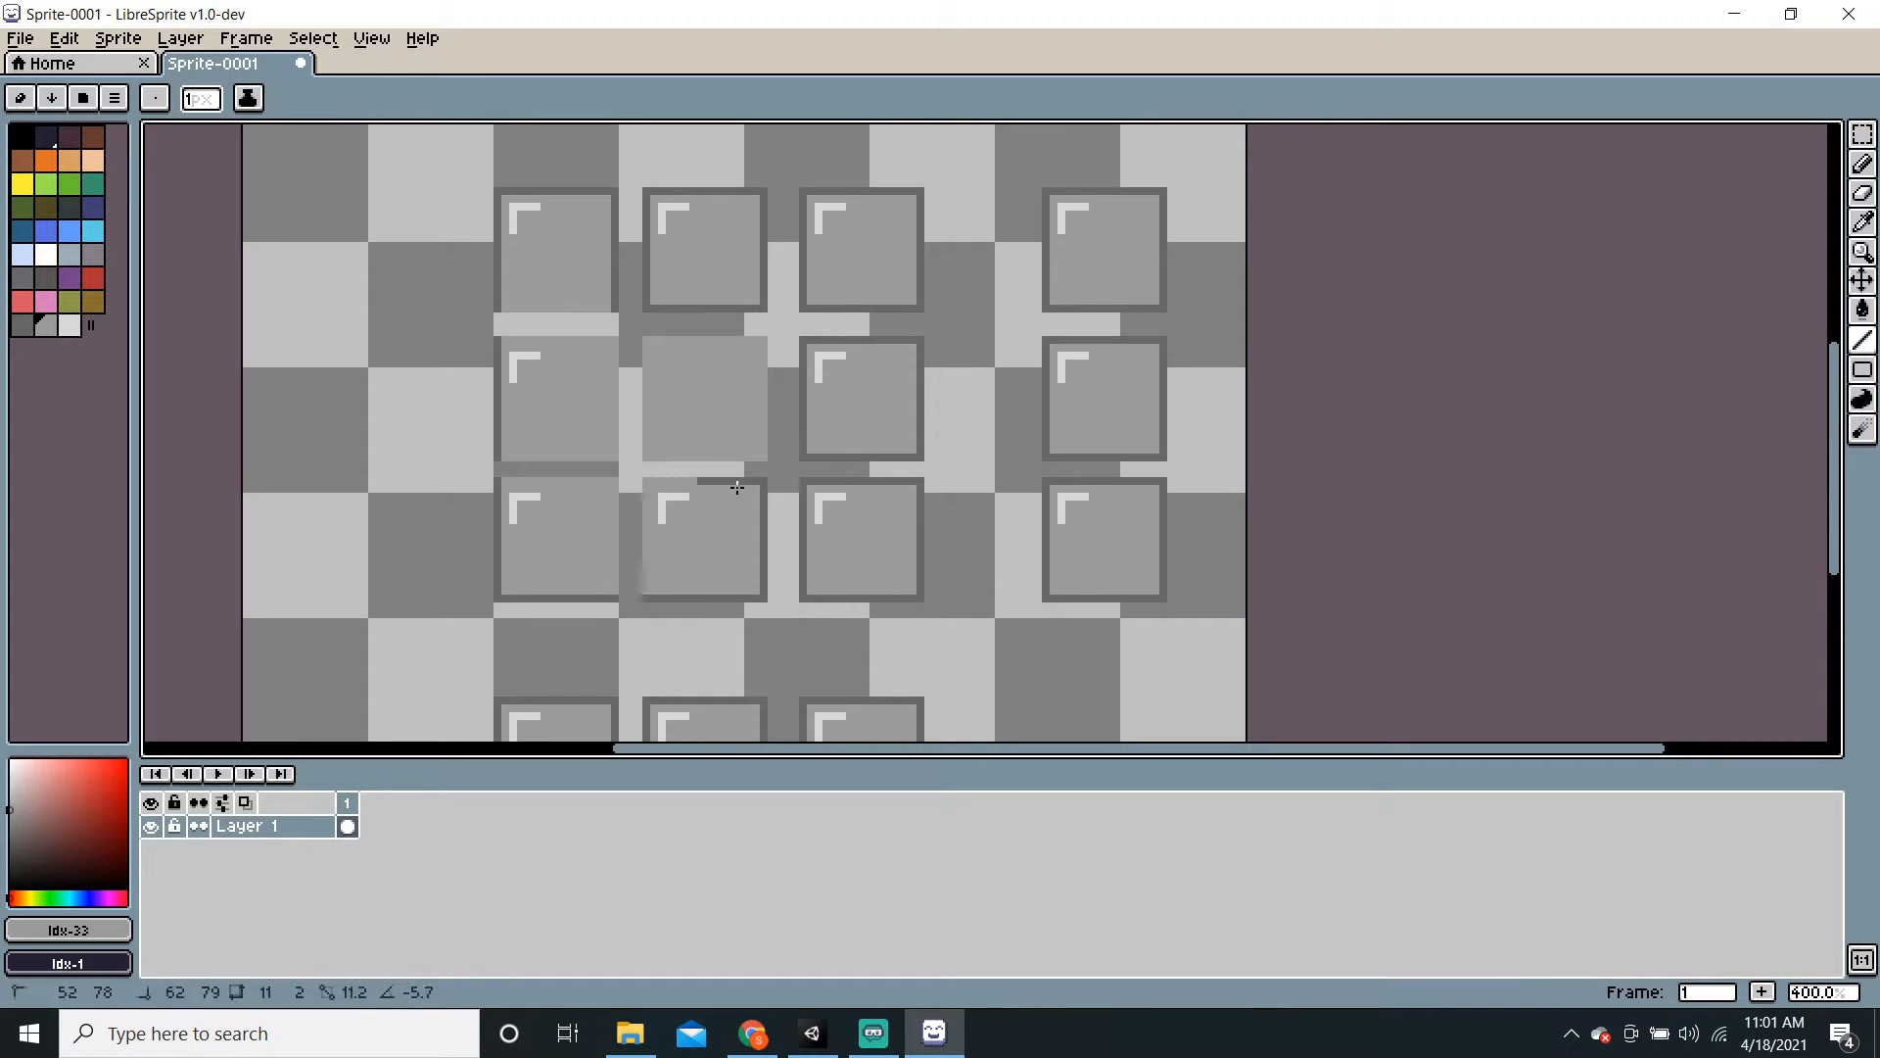
pyautogui.moveTo(764, 491); pyautogui.dragTo(804, 484)
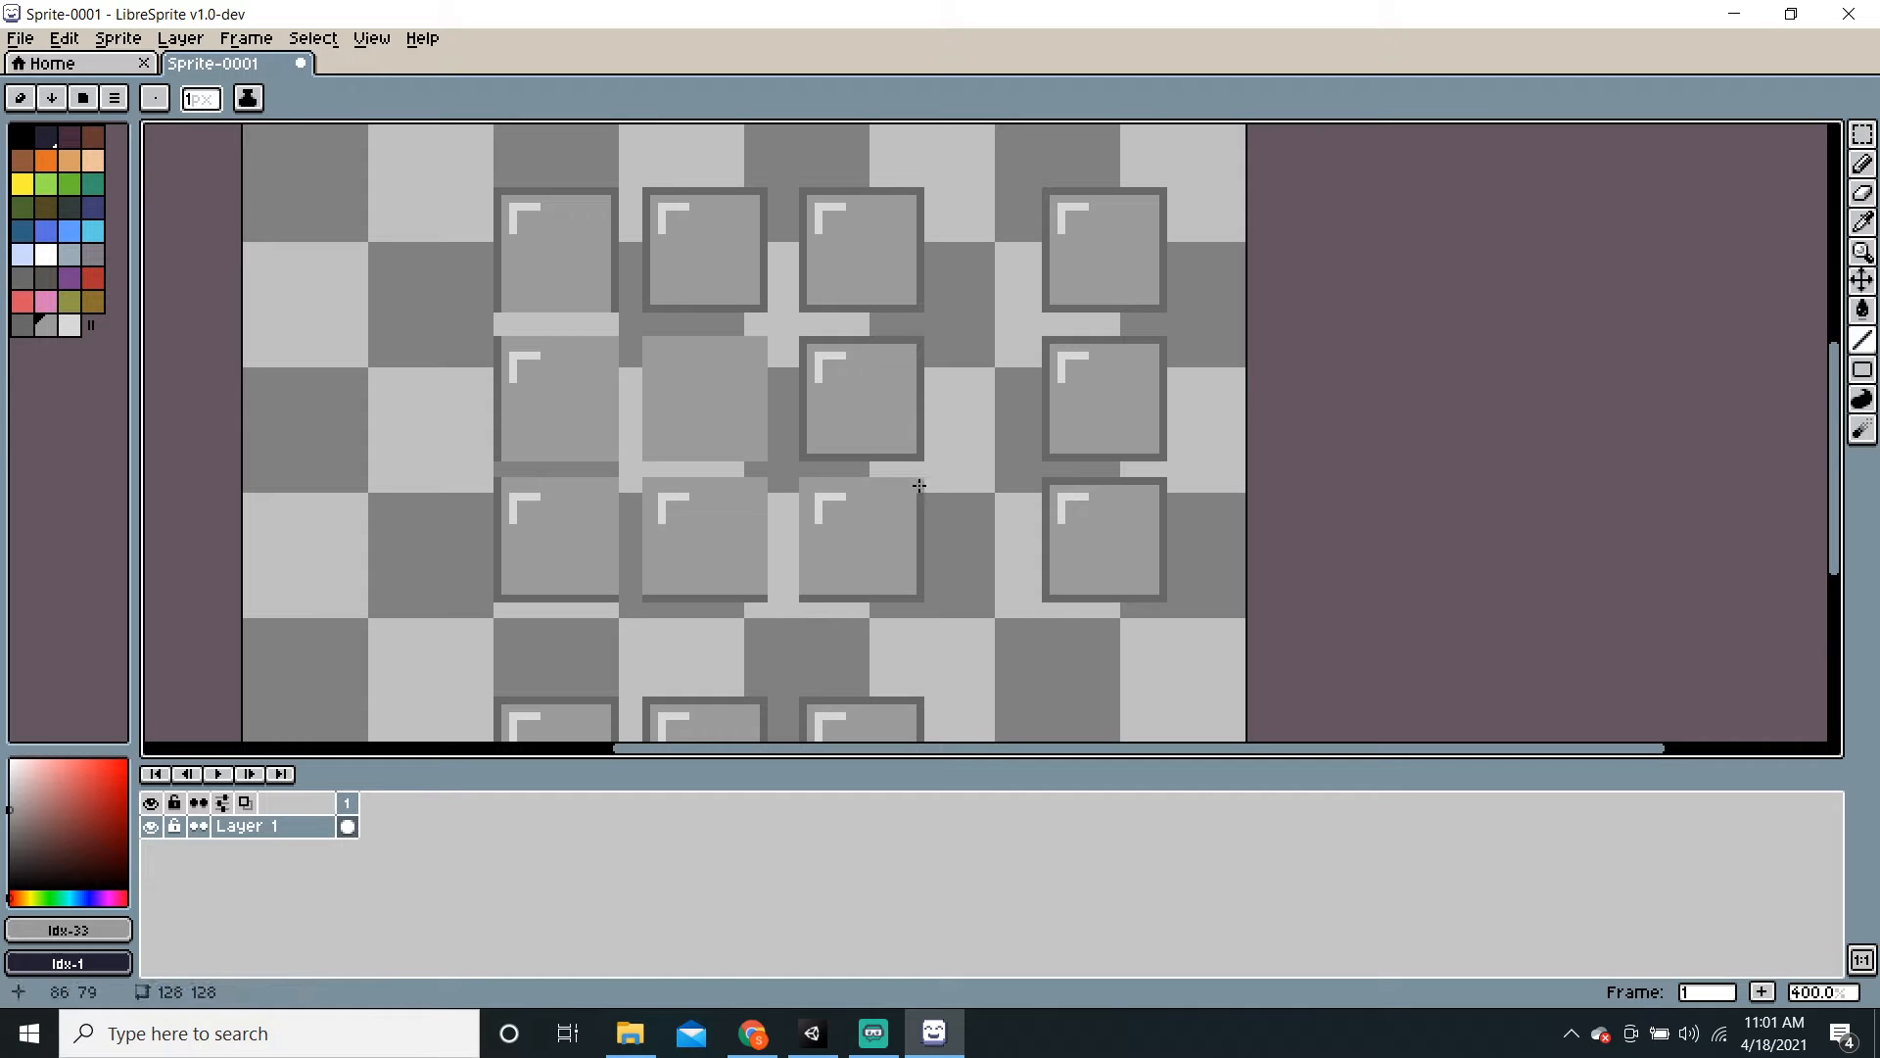
pyautogui.moveTo(920, 486); pyautogui.dragTo(920, 582)
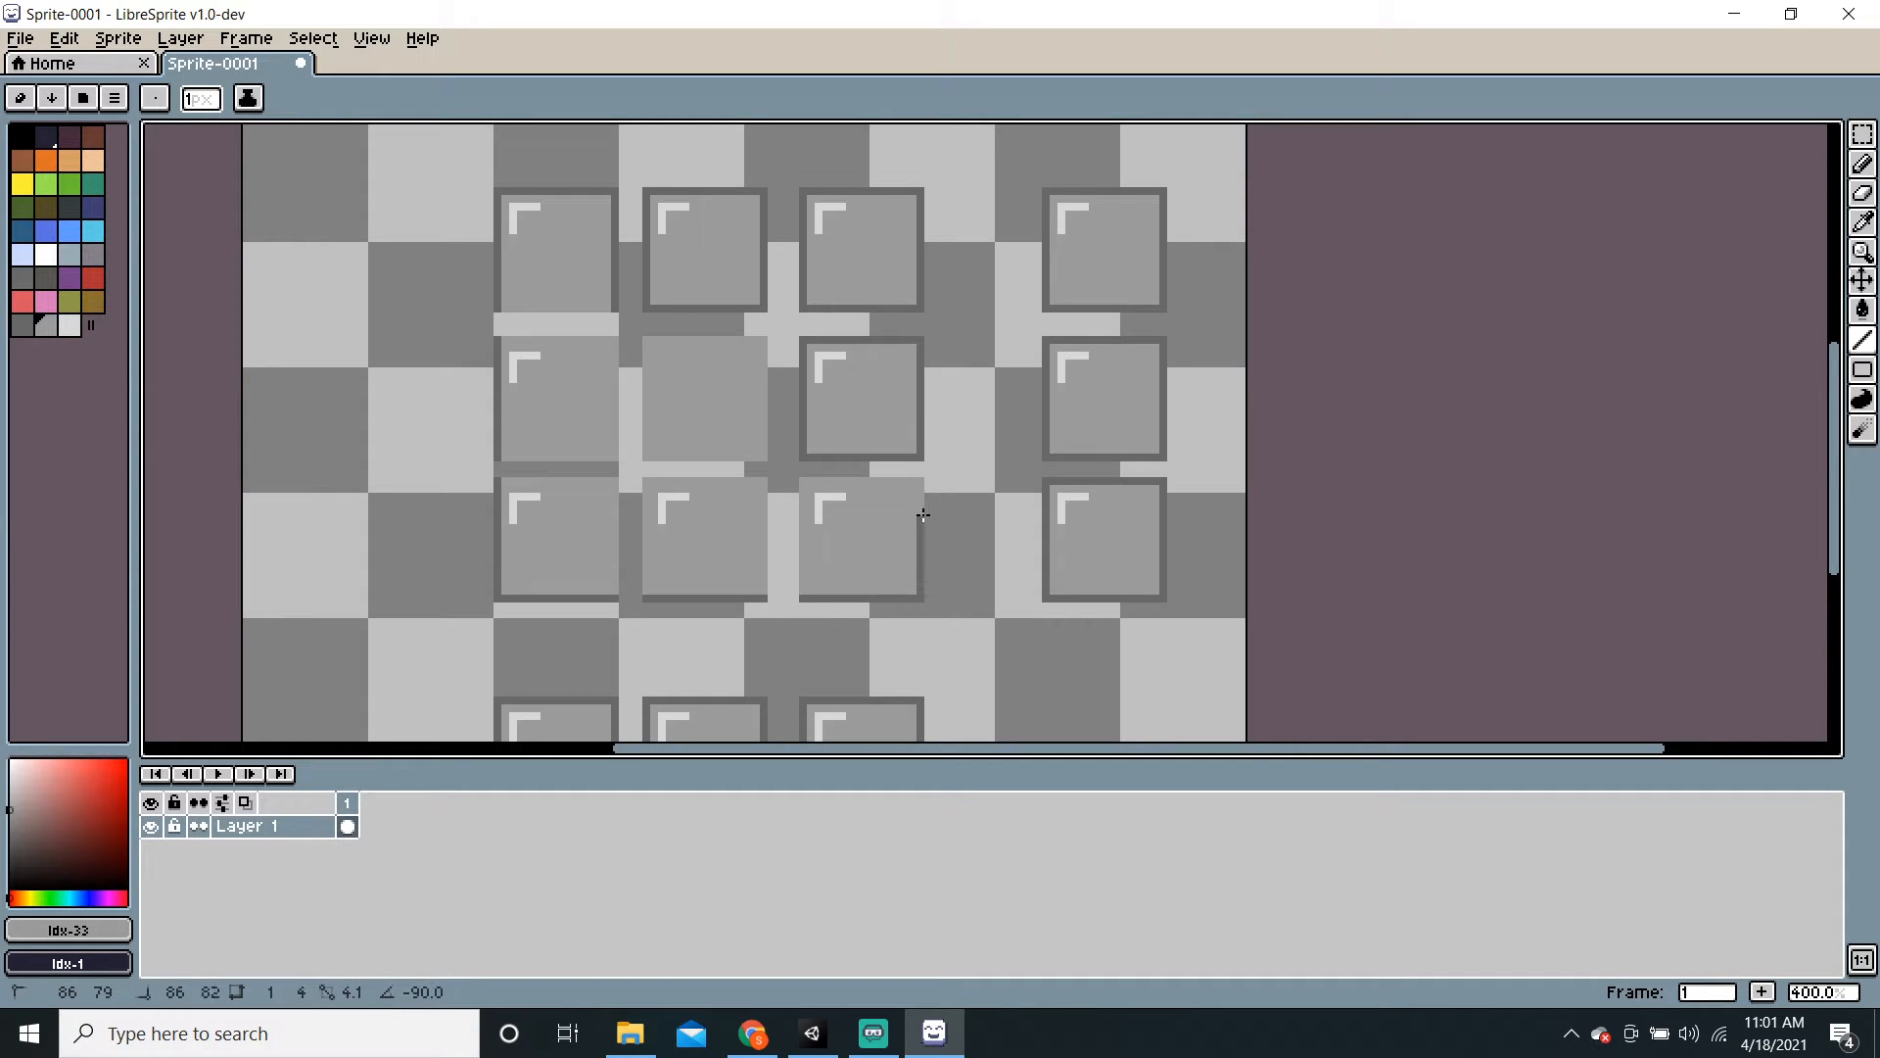
pyautogui.hotkey('ctrl', 'z')
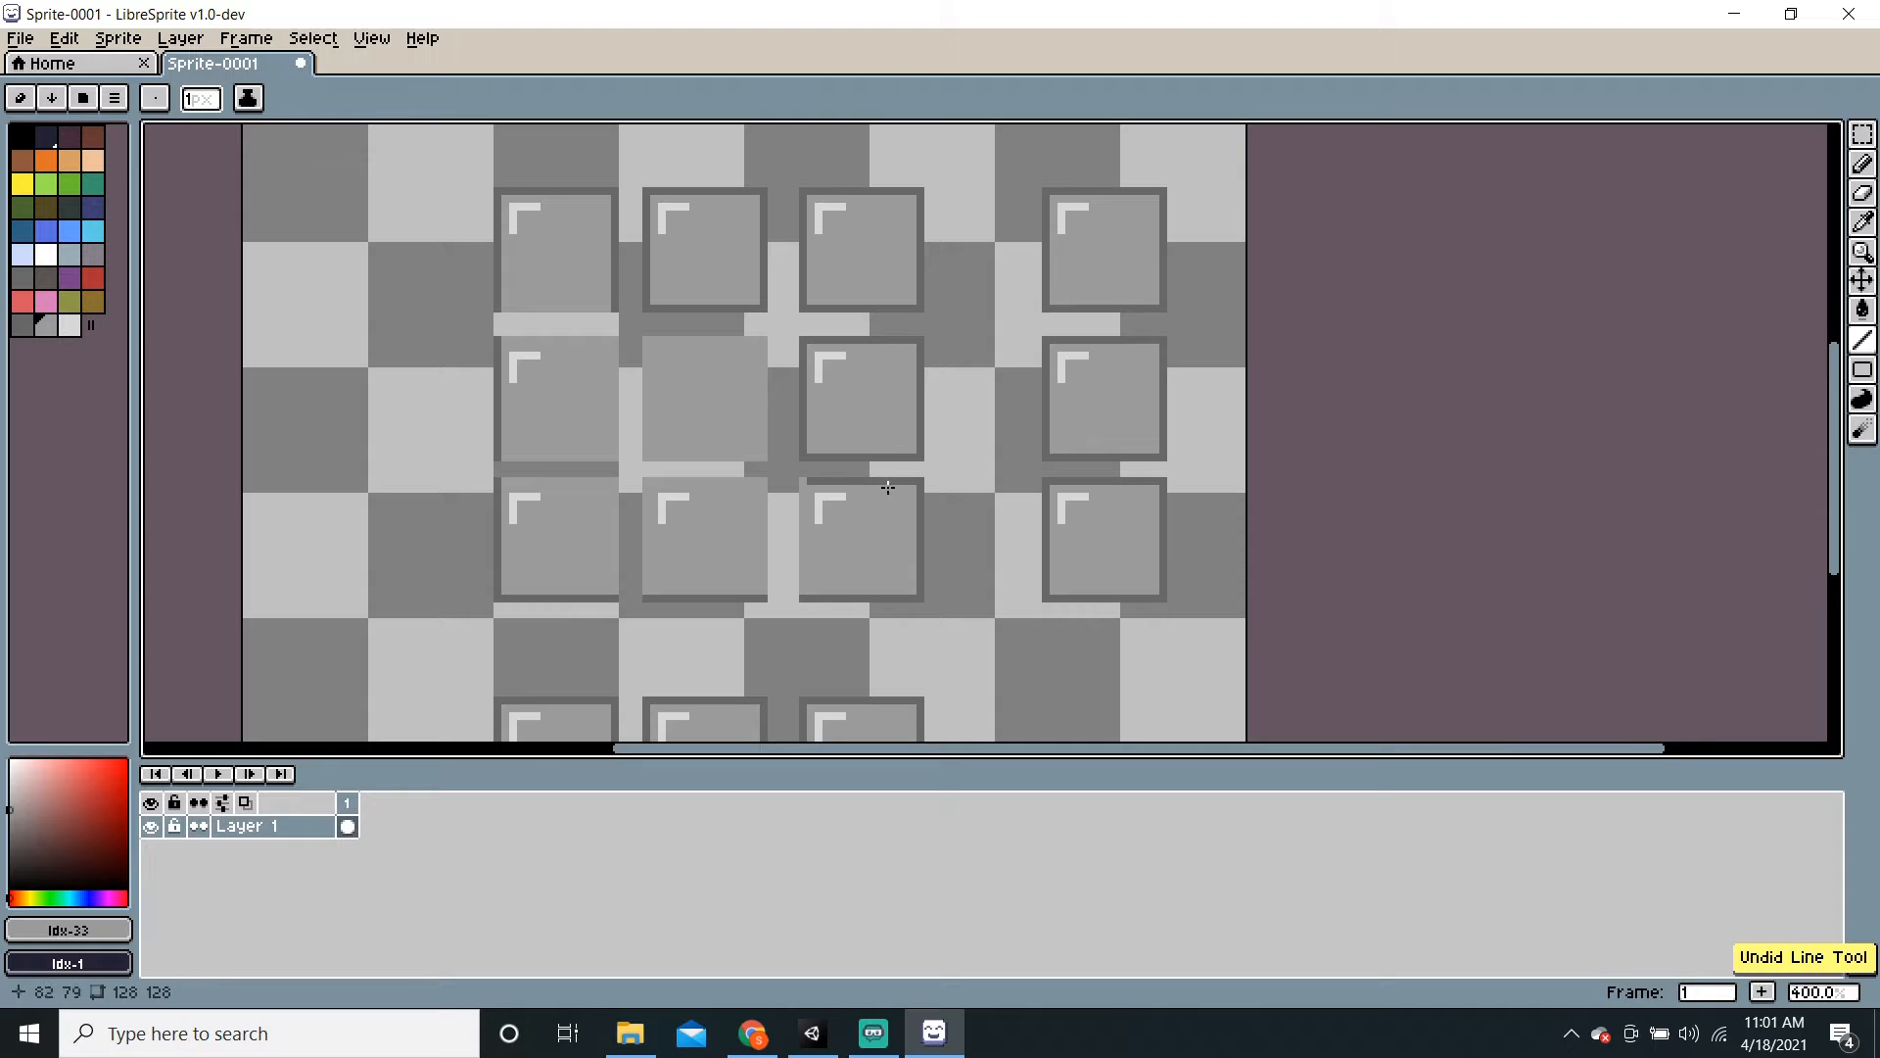
# Step: Cover the remaining dark borders in the middle and top rows with grey lines
pyautogui.moveTo(804, 479)
pyautogui.mouseDown()
pyautogui.moveTo(920, 480)
pyautogui.moveTo(803, 458)
pyautogui.mouseUp()
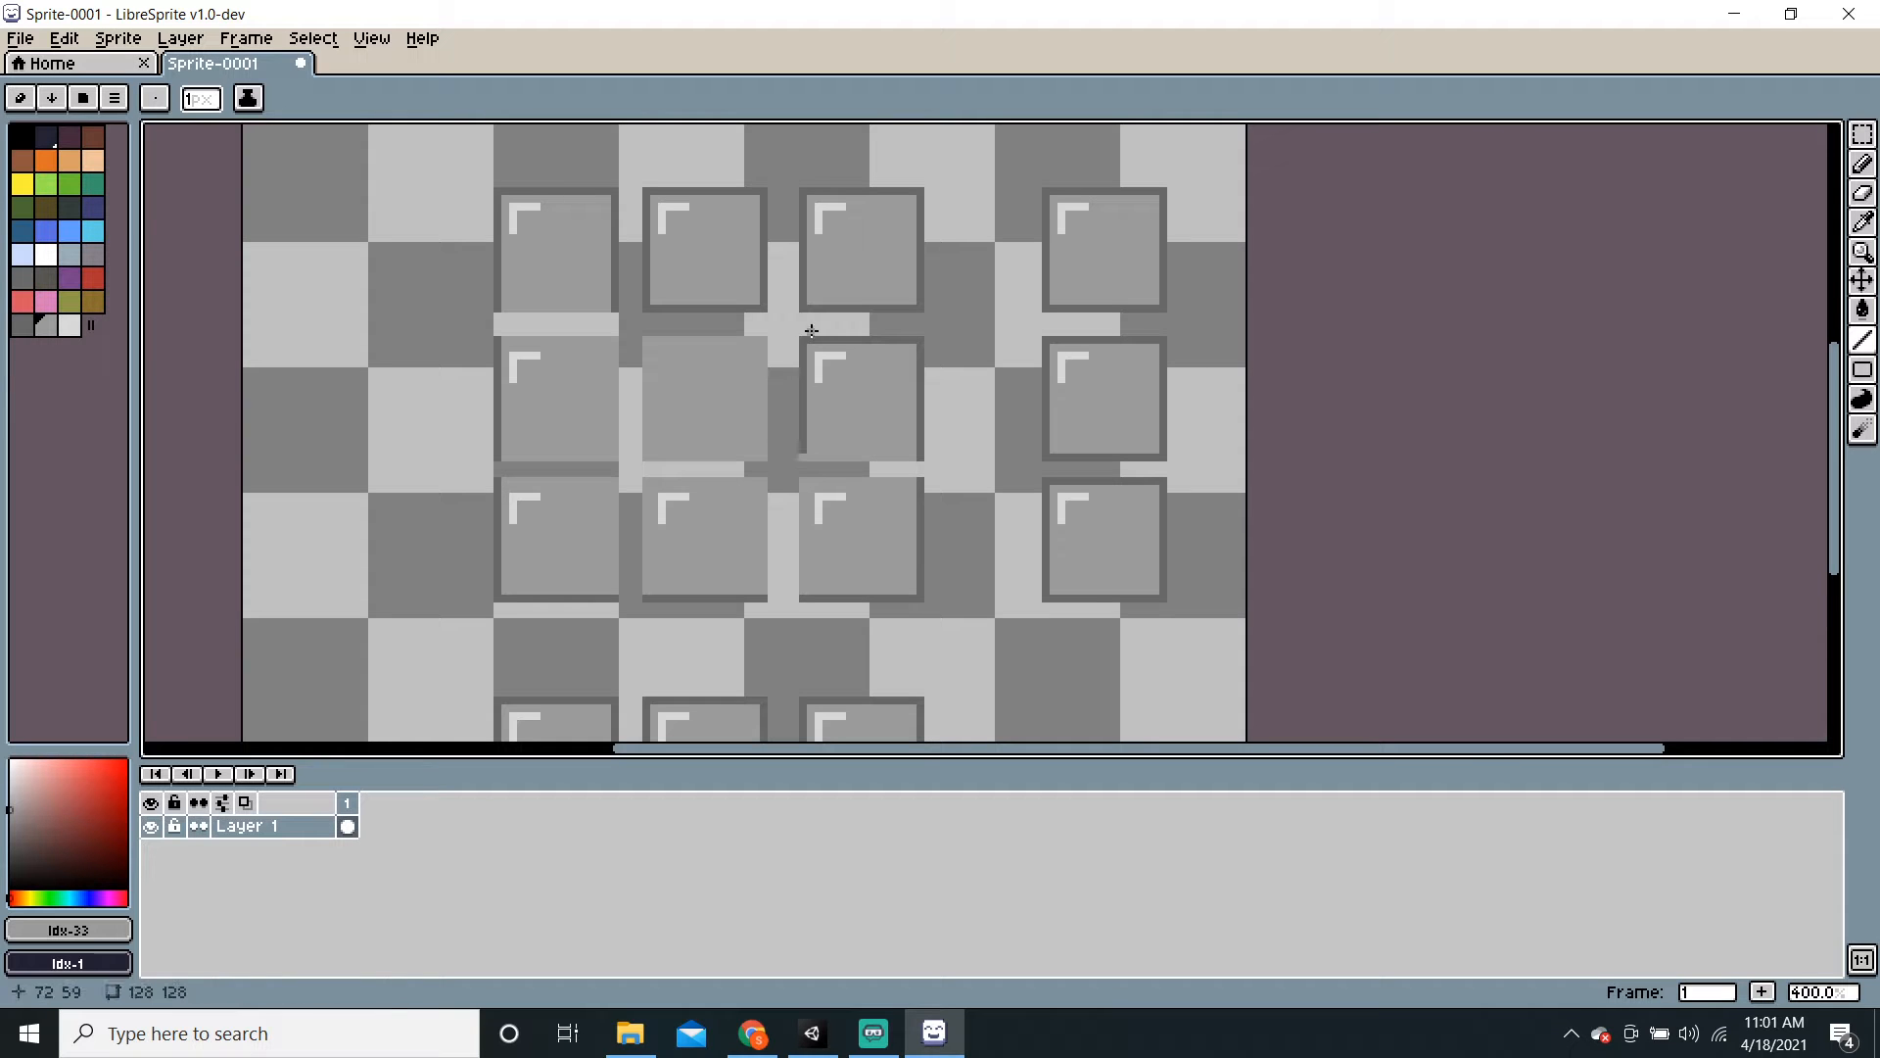
pyautogui.moveTo(803, 340)
pyautogui.mouseDown()
pyautogui.moveTo(799, 455)
pyautogui.moveTo(807, 341)
pyautogui.mouseUp()
pyautogui.moveTo(919, 349); pyautogui.dragTo(912, 344)
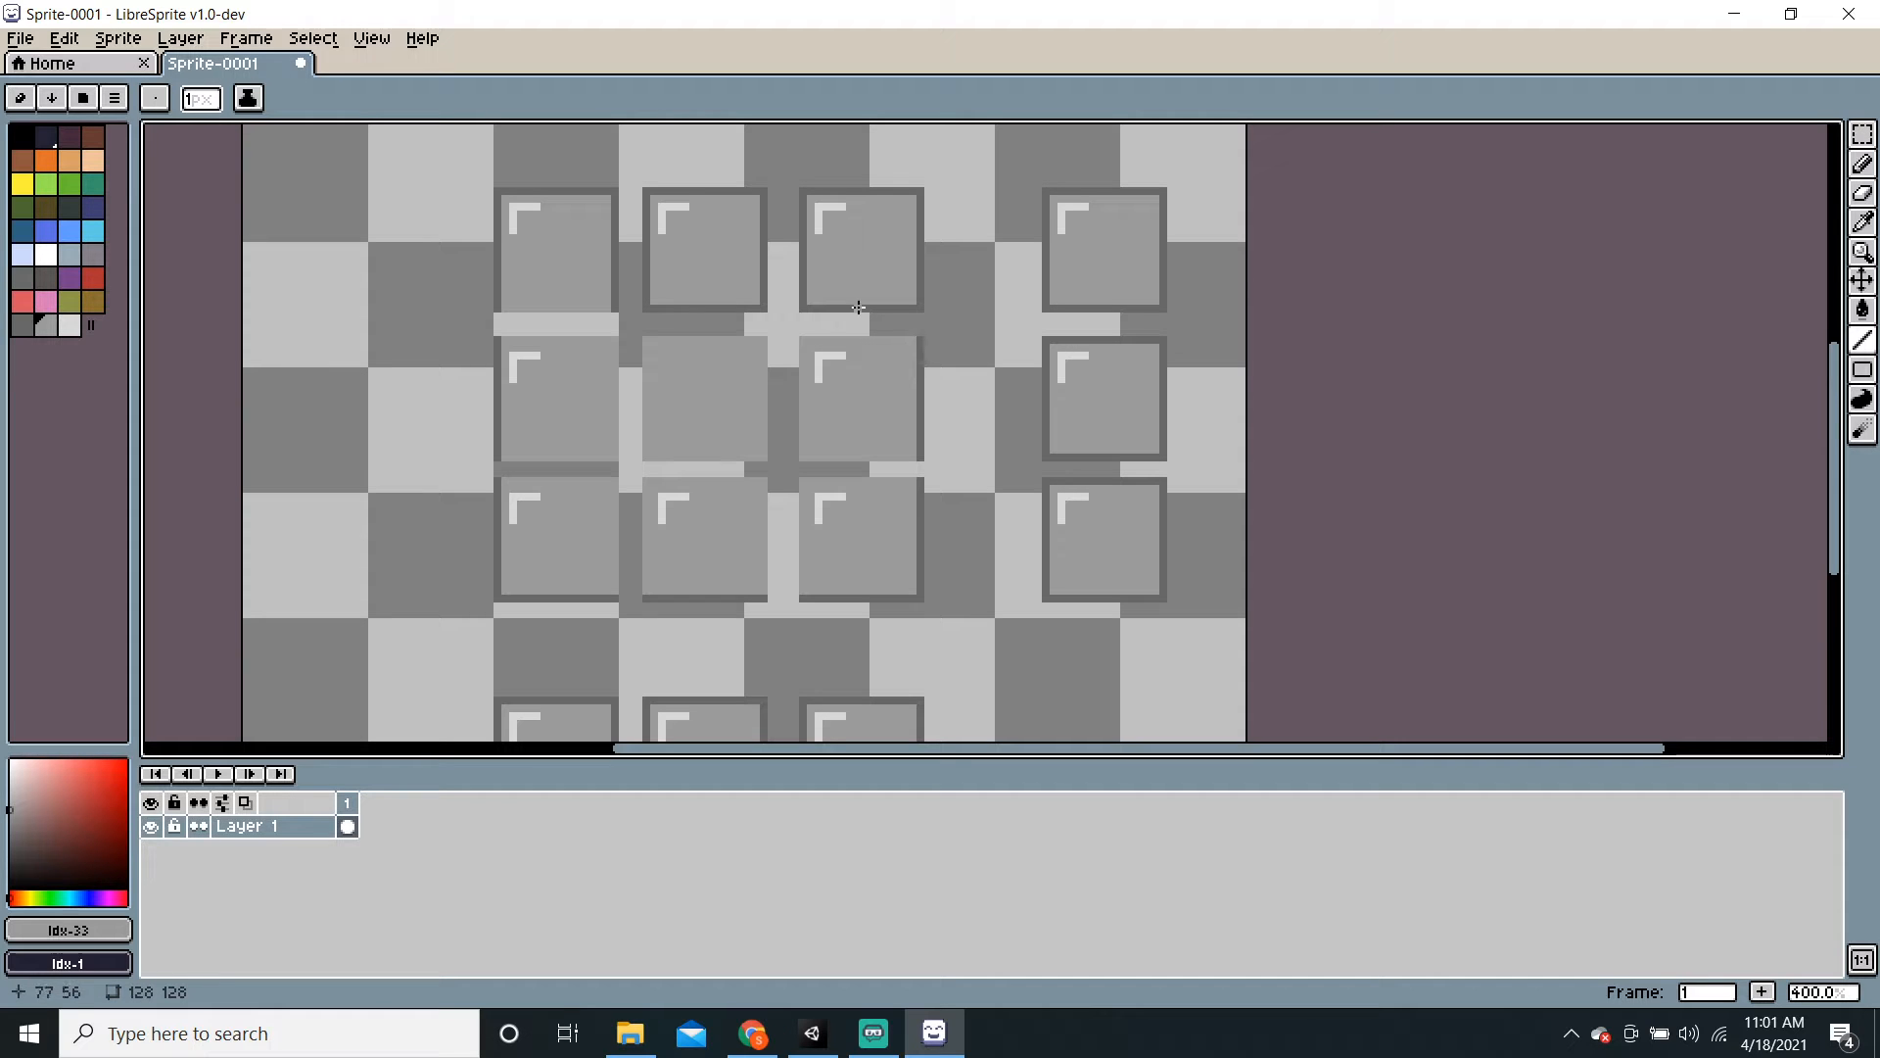
pyautogui.moveTo(909, 307); pyautogui.dragTo(803, 308)
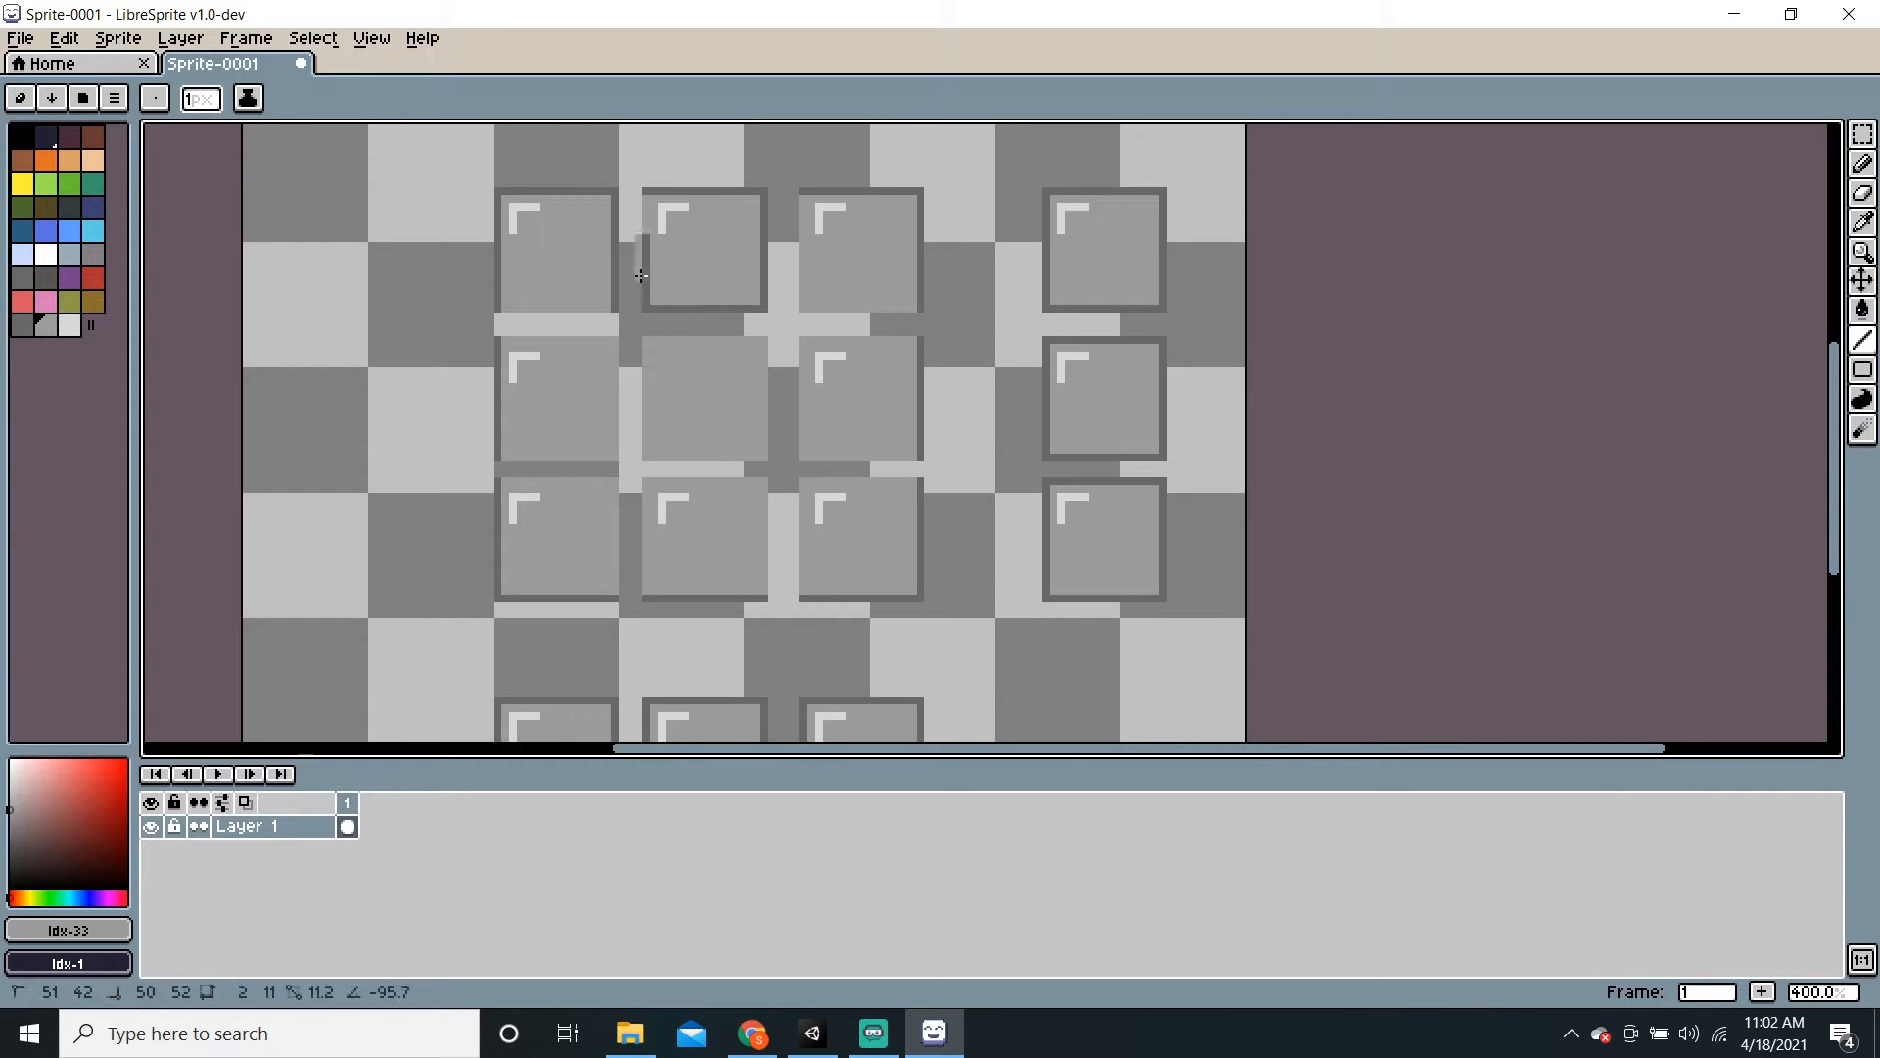
pyautogui.moveTo(647, 310); pyautogui.dragTo(762, 309)
pyautogui.moveTo(764, 199); pyautogui.dragTo(762, 306)
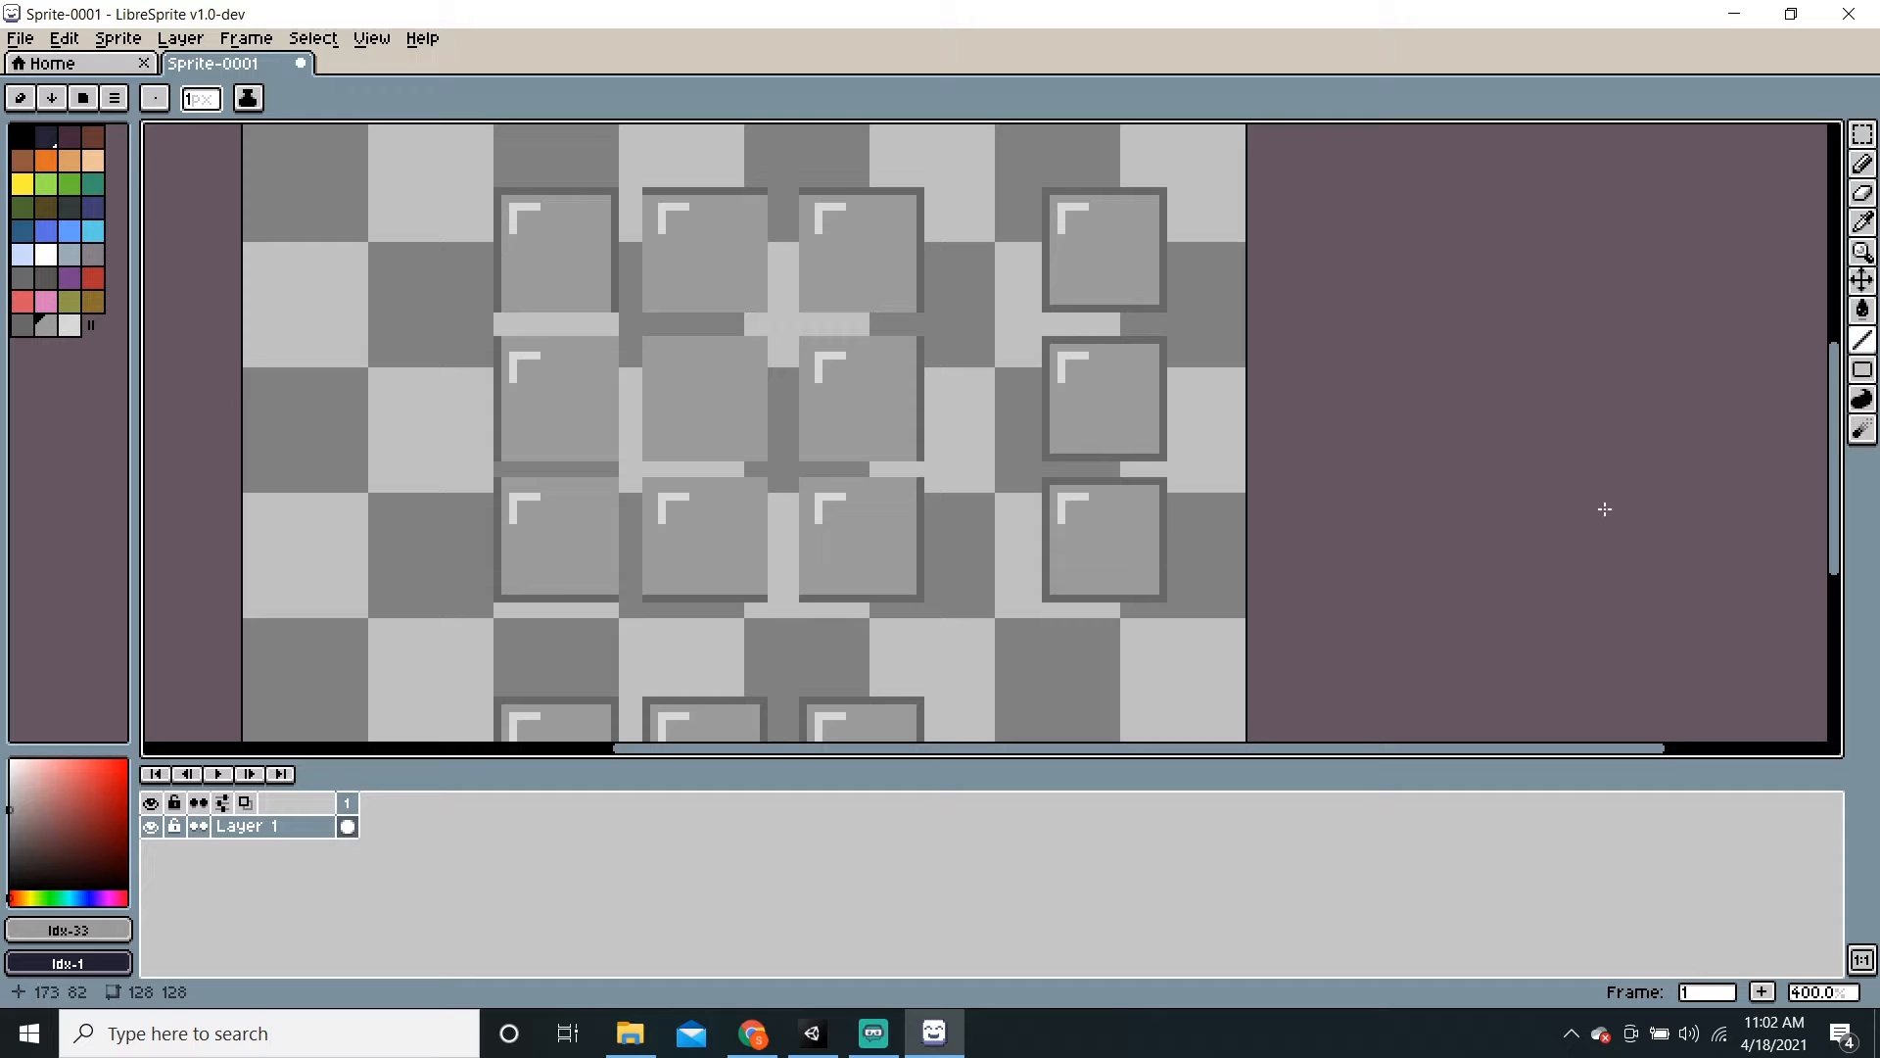
# Step: Flood-fill the white corner marks in seven joined squares with grey
pyautogui.click(1863, 309)
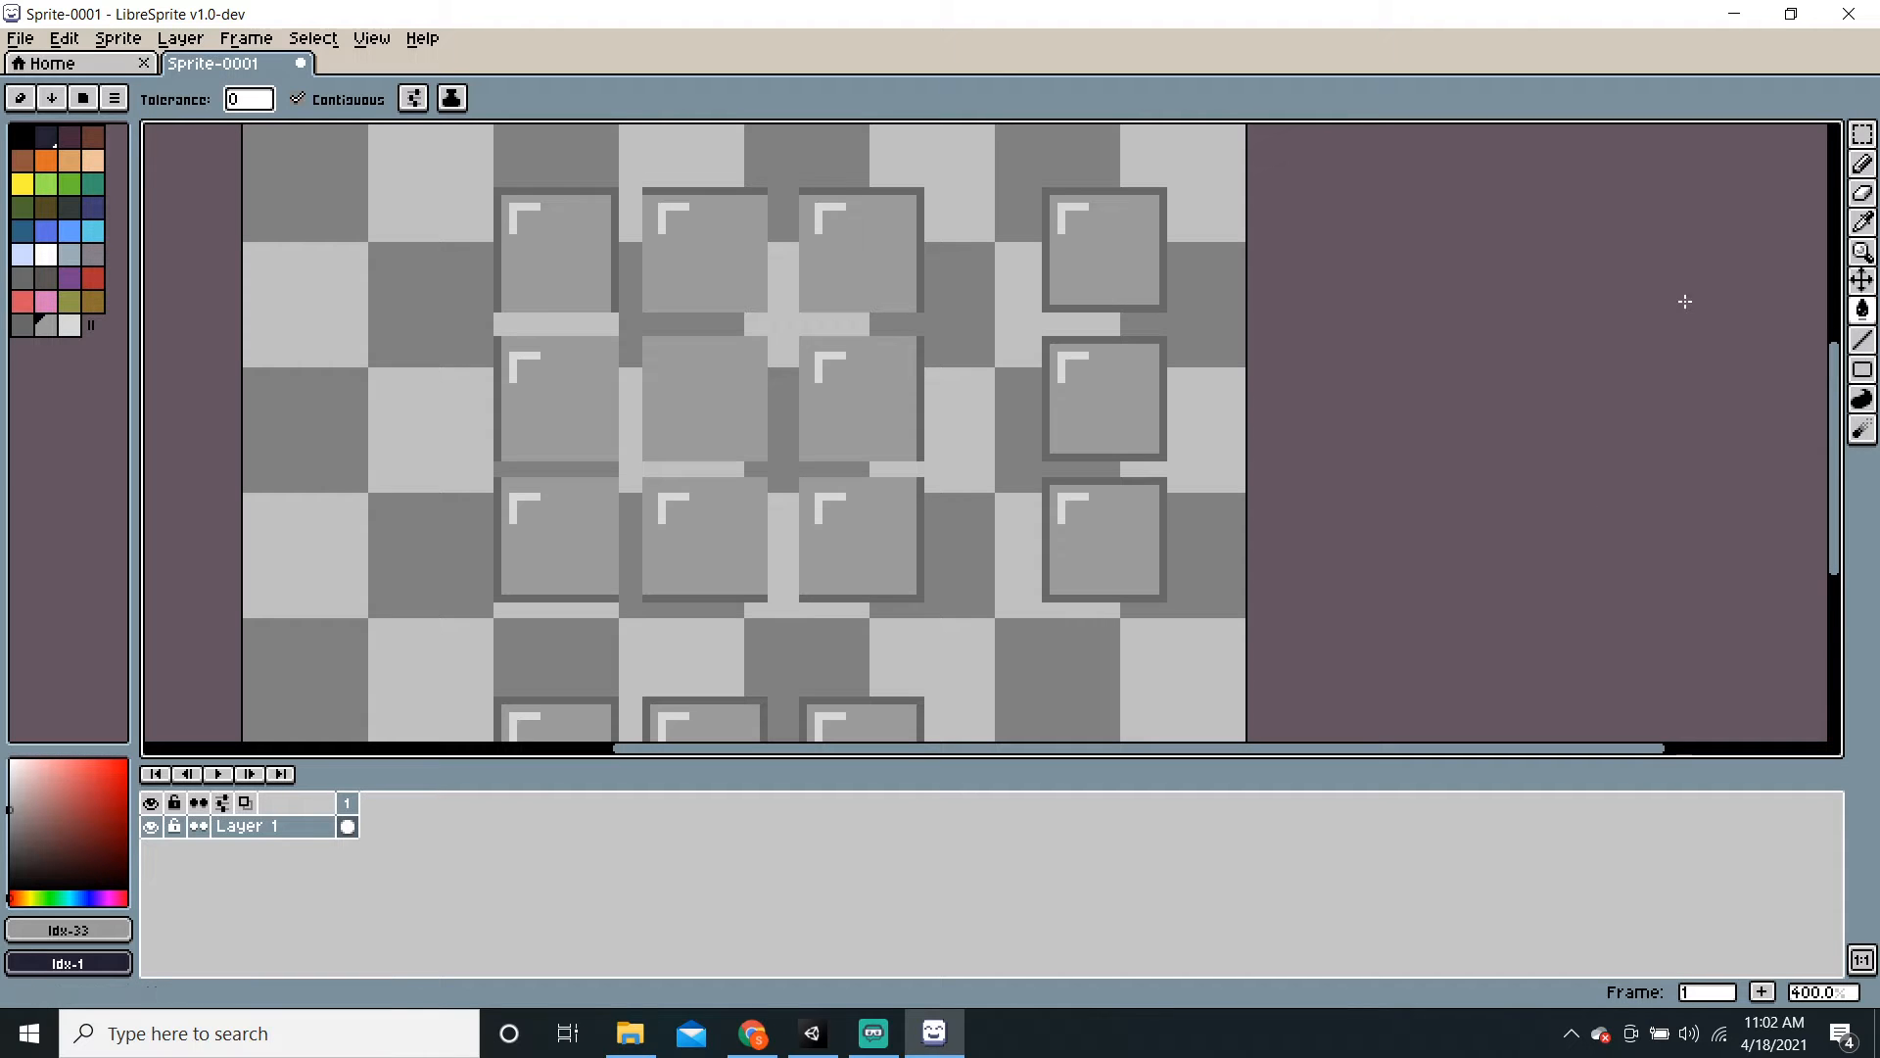
pyautogui.click(665, 227)
pyautogui.click(818, 215)
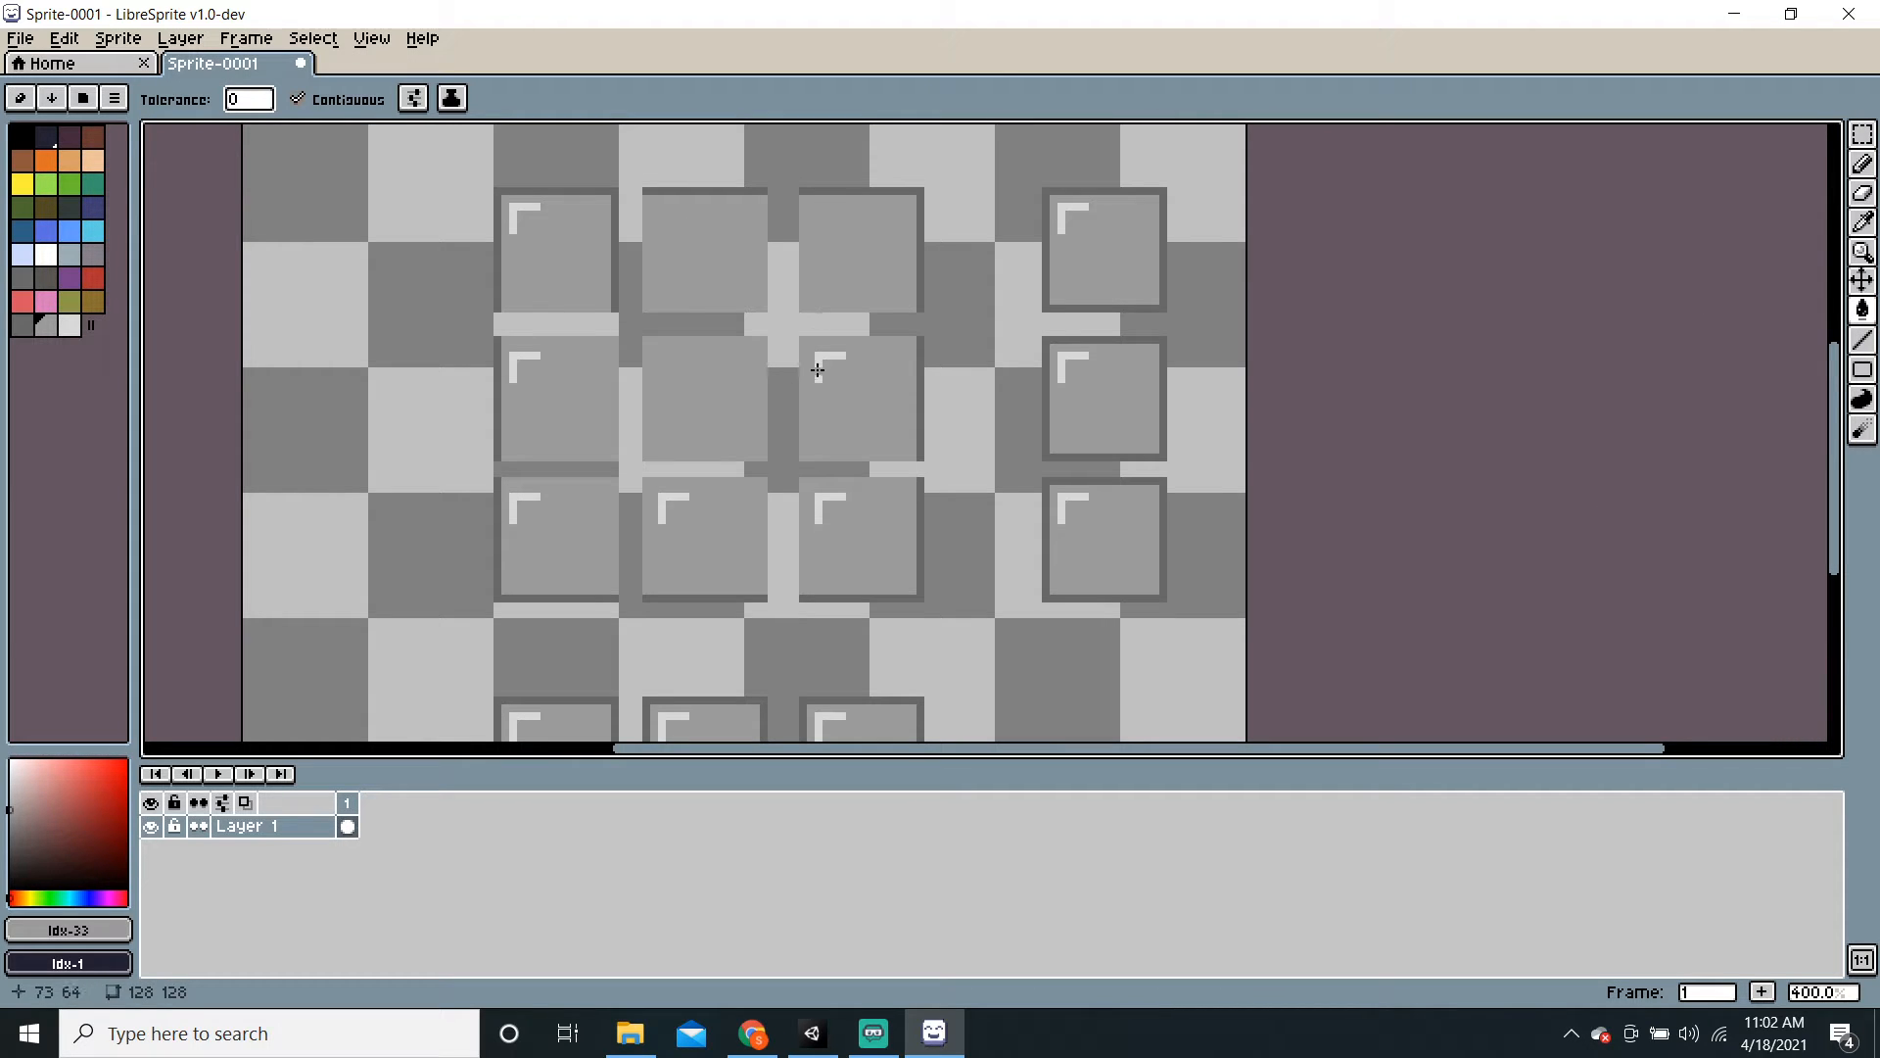
pyautogui.click(819, 367)
pyautogui.click(667, 499)
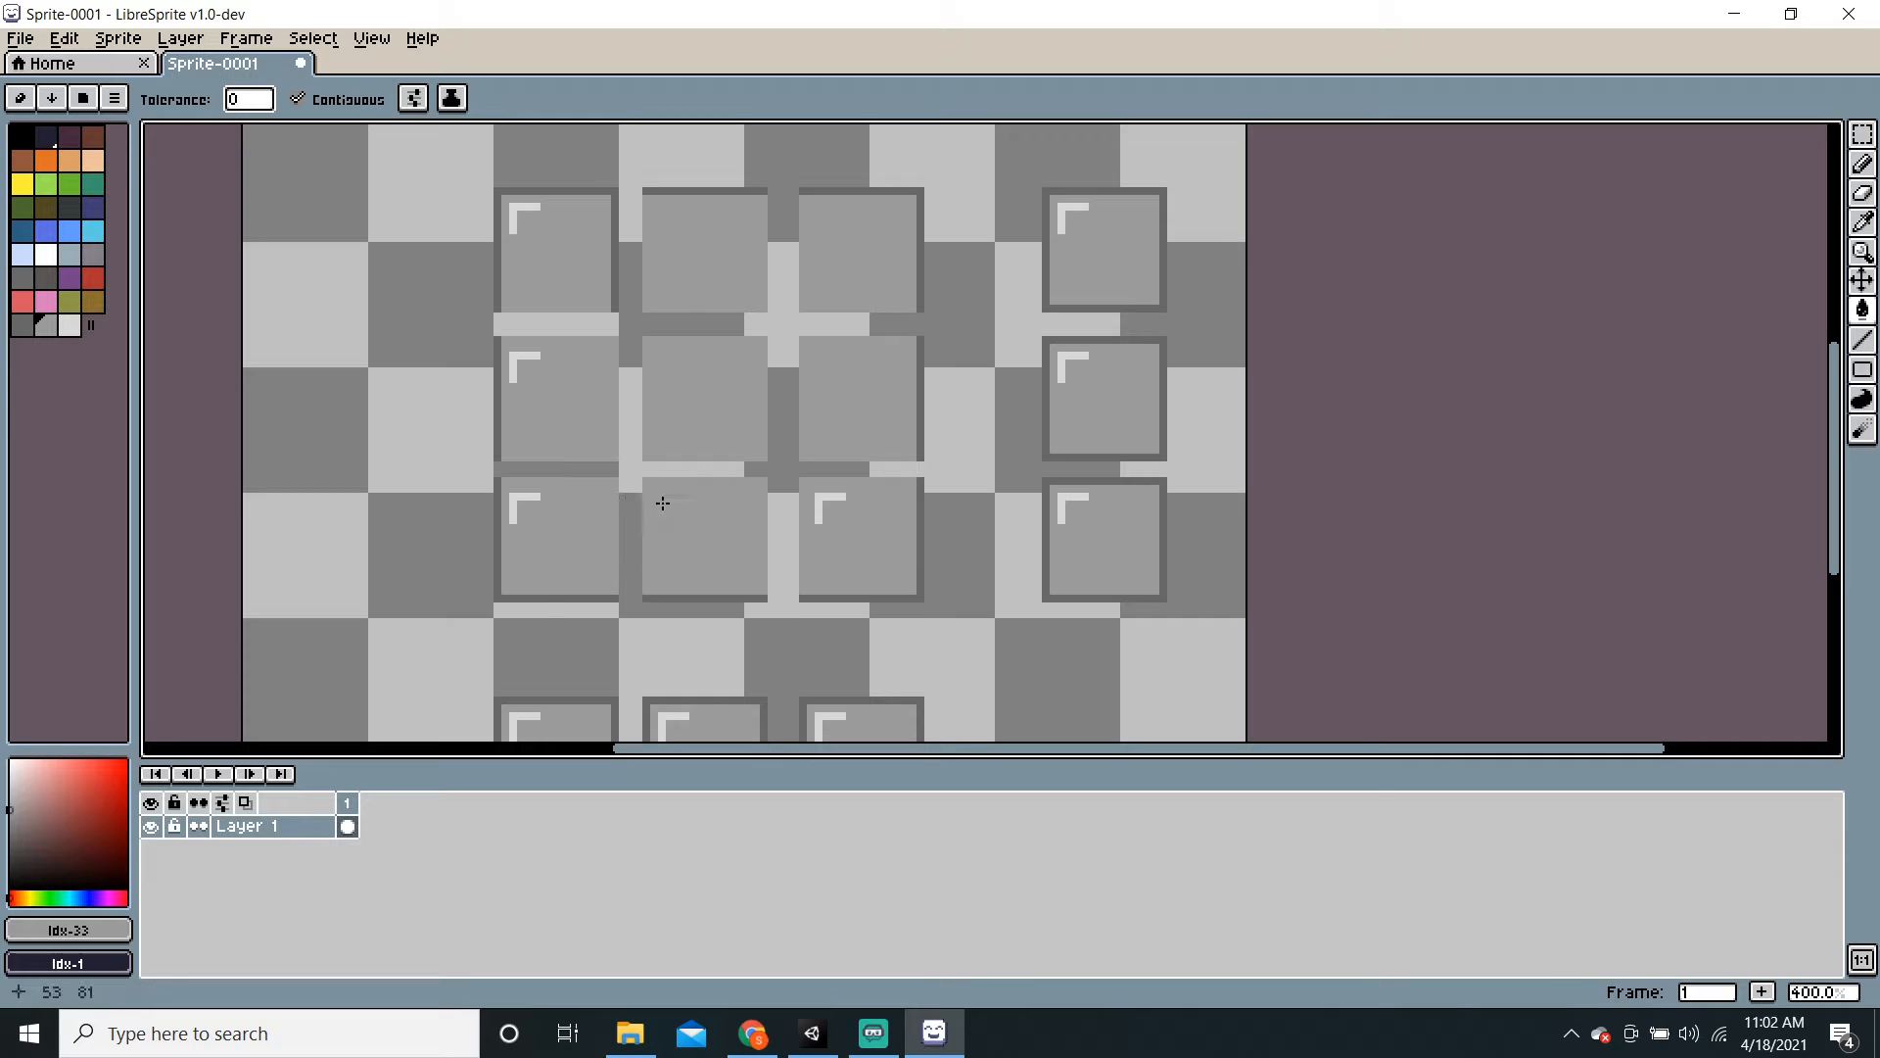
pyautogui.click(833, 499)
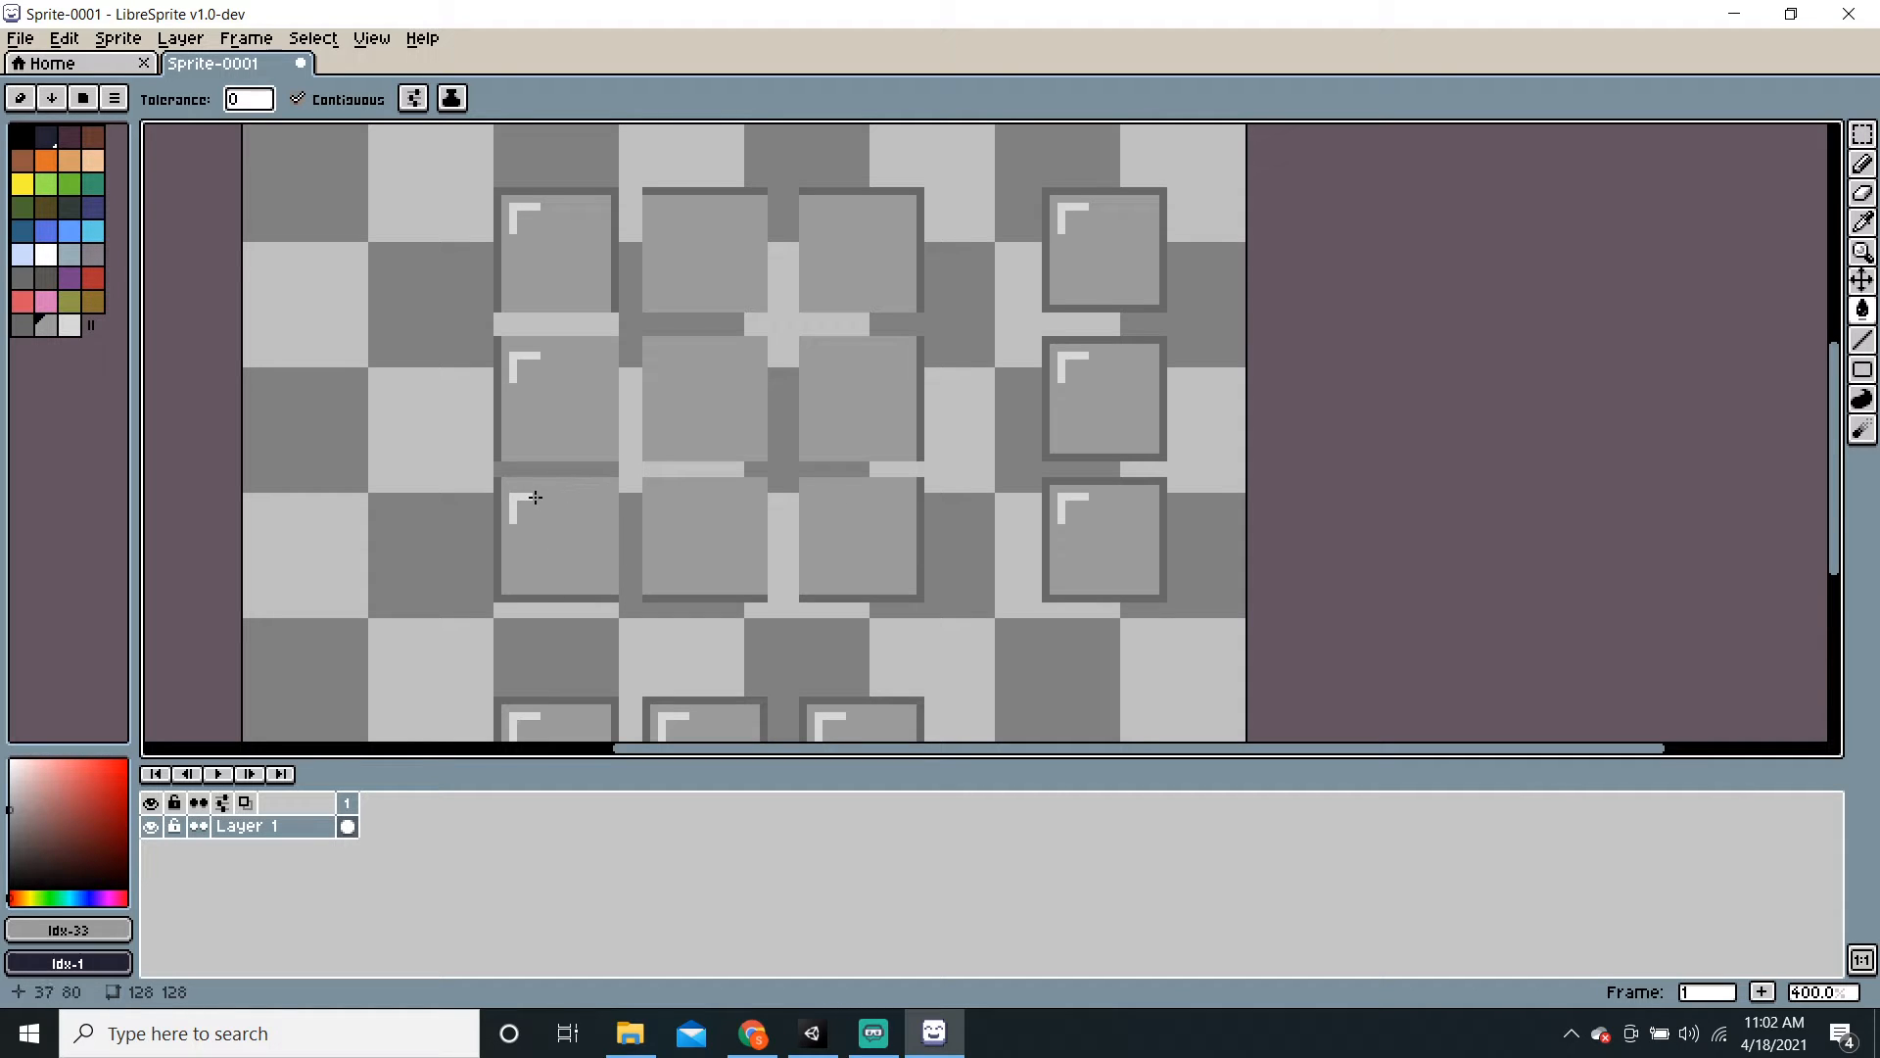
pyautogui.click(534, 497)
pyautogui.click(520, 357)
# Step: Draw one light highlight line down the left column's entire outer edge
pyautogui.click(1861, 340)
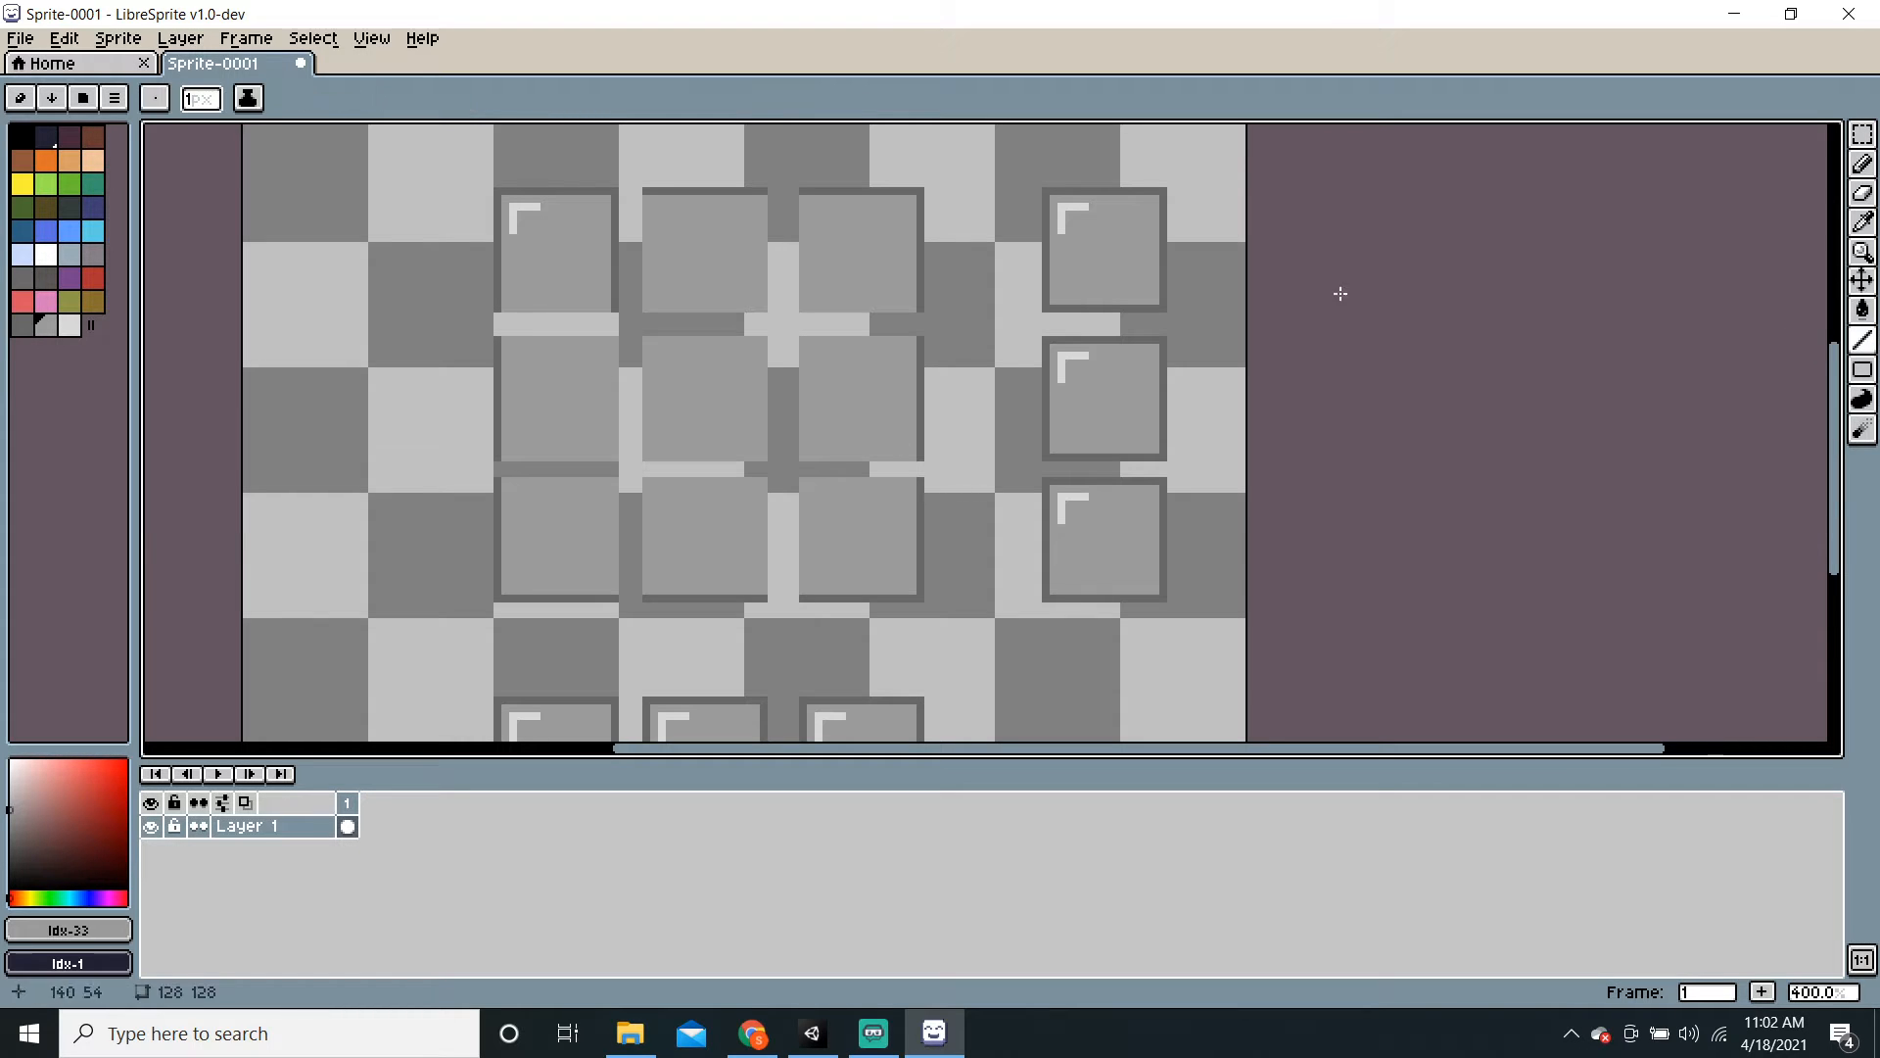
pyautogui.click(70, 325)
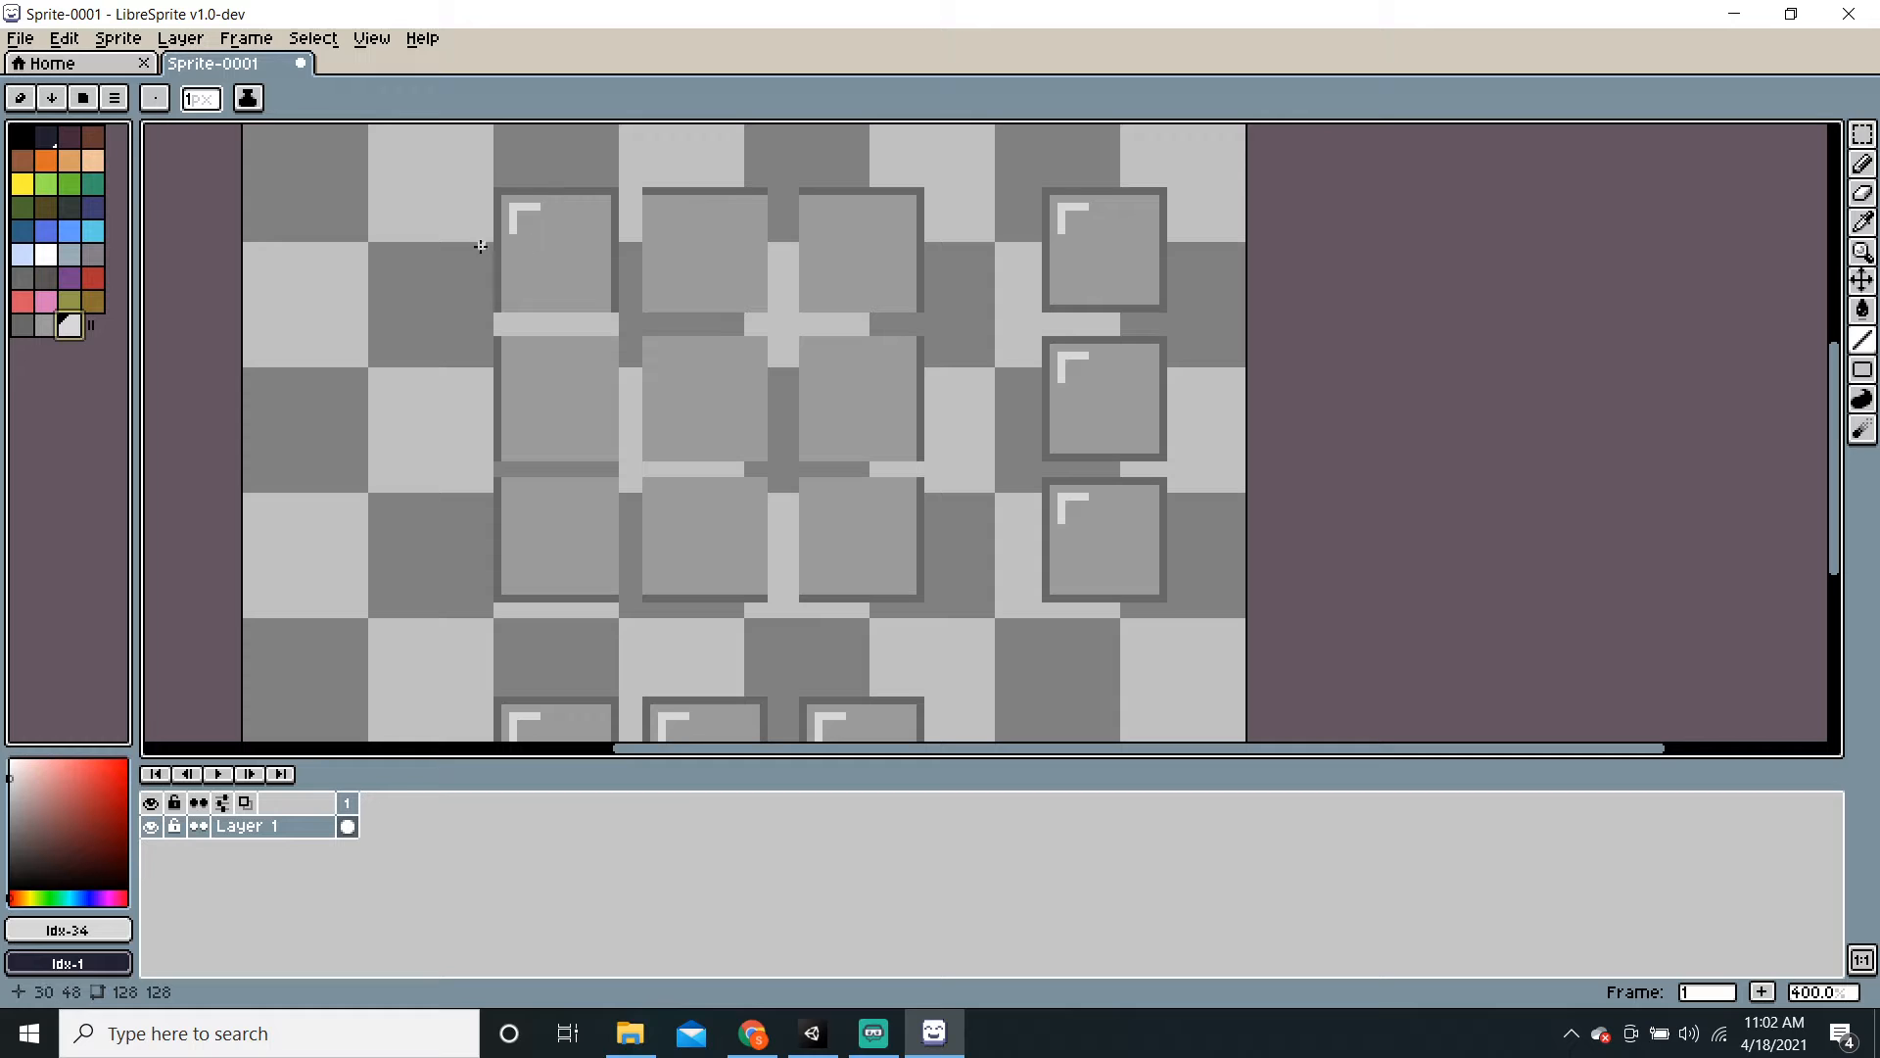
pyautogui.moveTo(508, 237)
pyautogui.mouseDown()
pyautogui.moveTo(513, 568)
pyautogui.moveTo(538, 581)
pyautogui.mouseUp()
pyautogui.moveTo(722, 582)
pyautogui.mouseDown(button='middle')
pyautogui.moveTo(715, 495)
pyautogui.moveTo(704, 577)
pyautogui.mouseUp(button='middle')
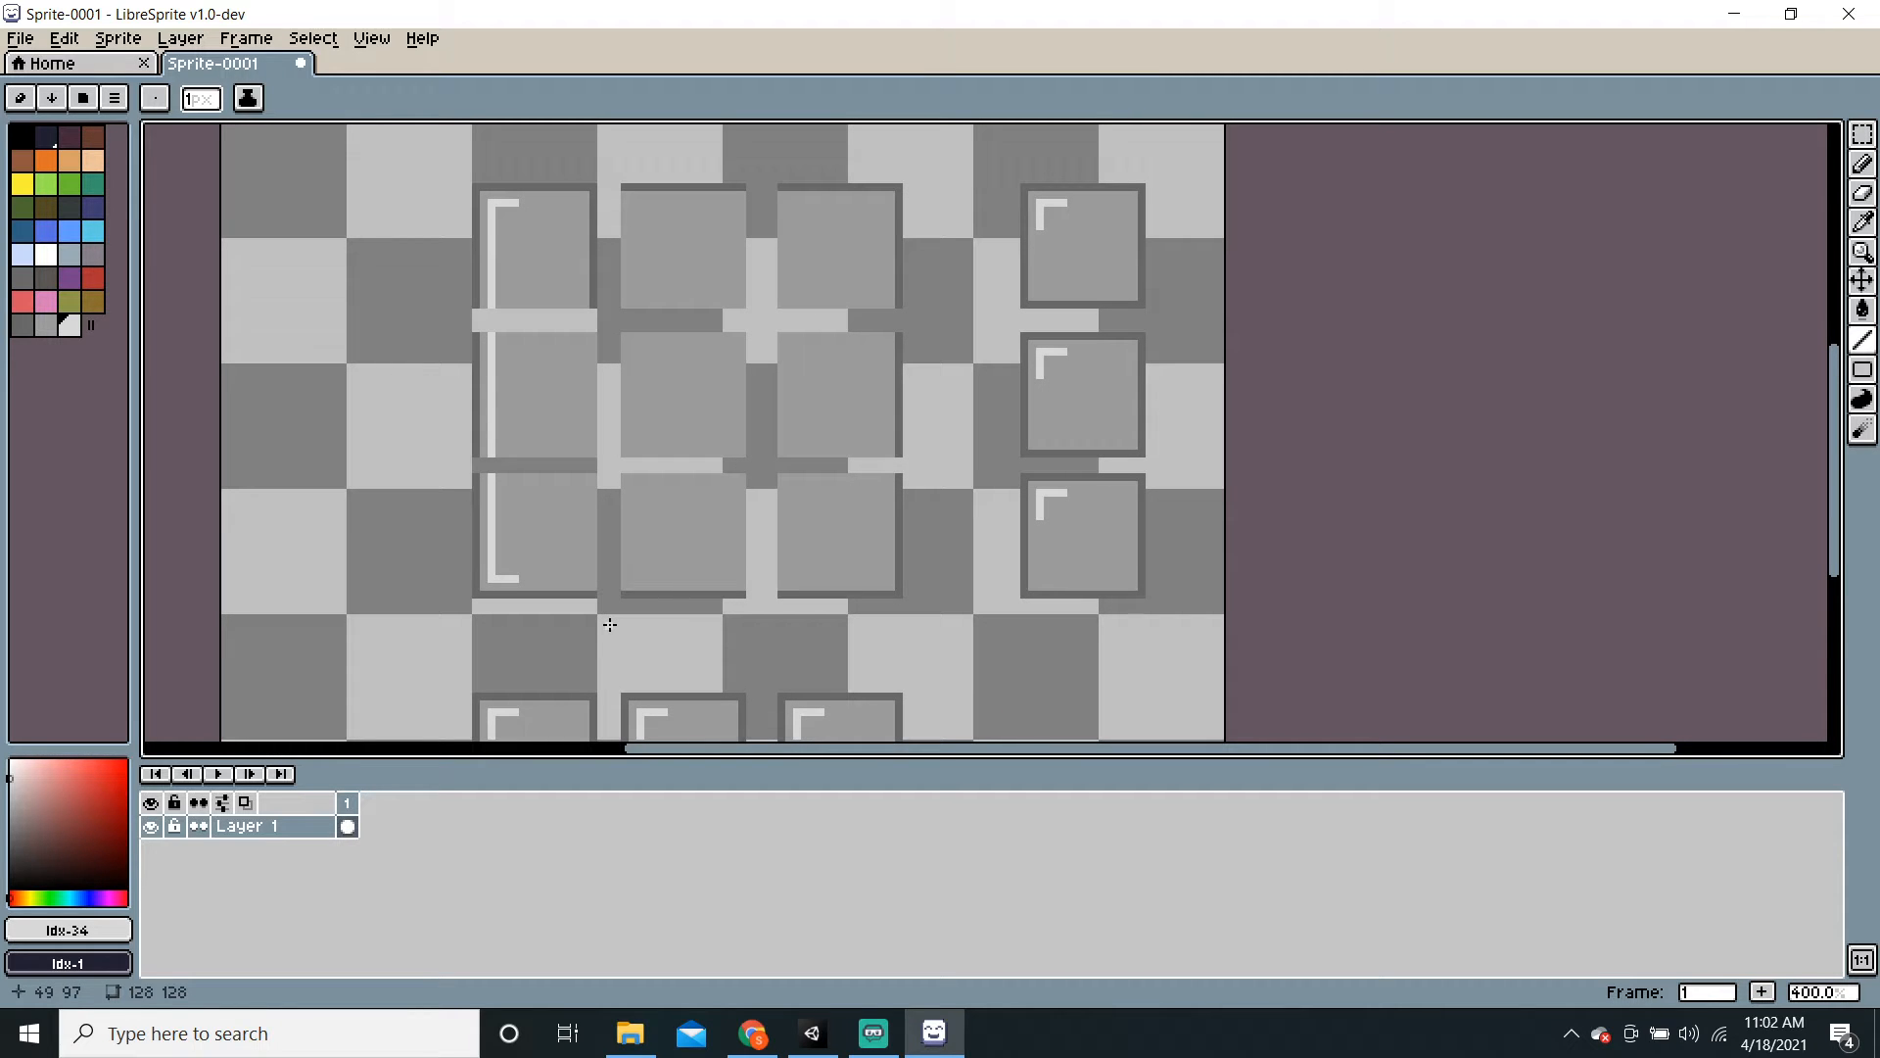
pyautogui.scroll(-1, 634, 529)
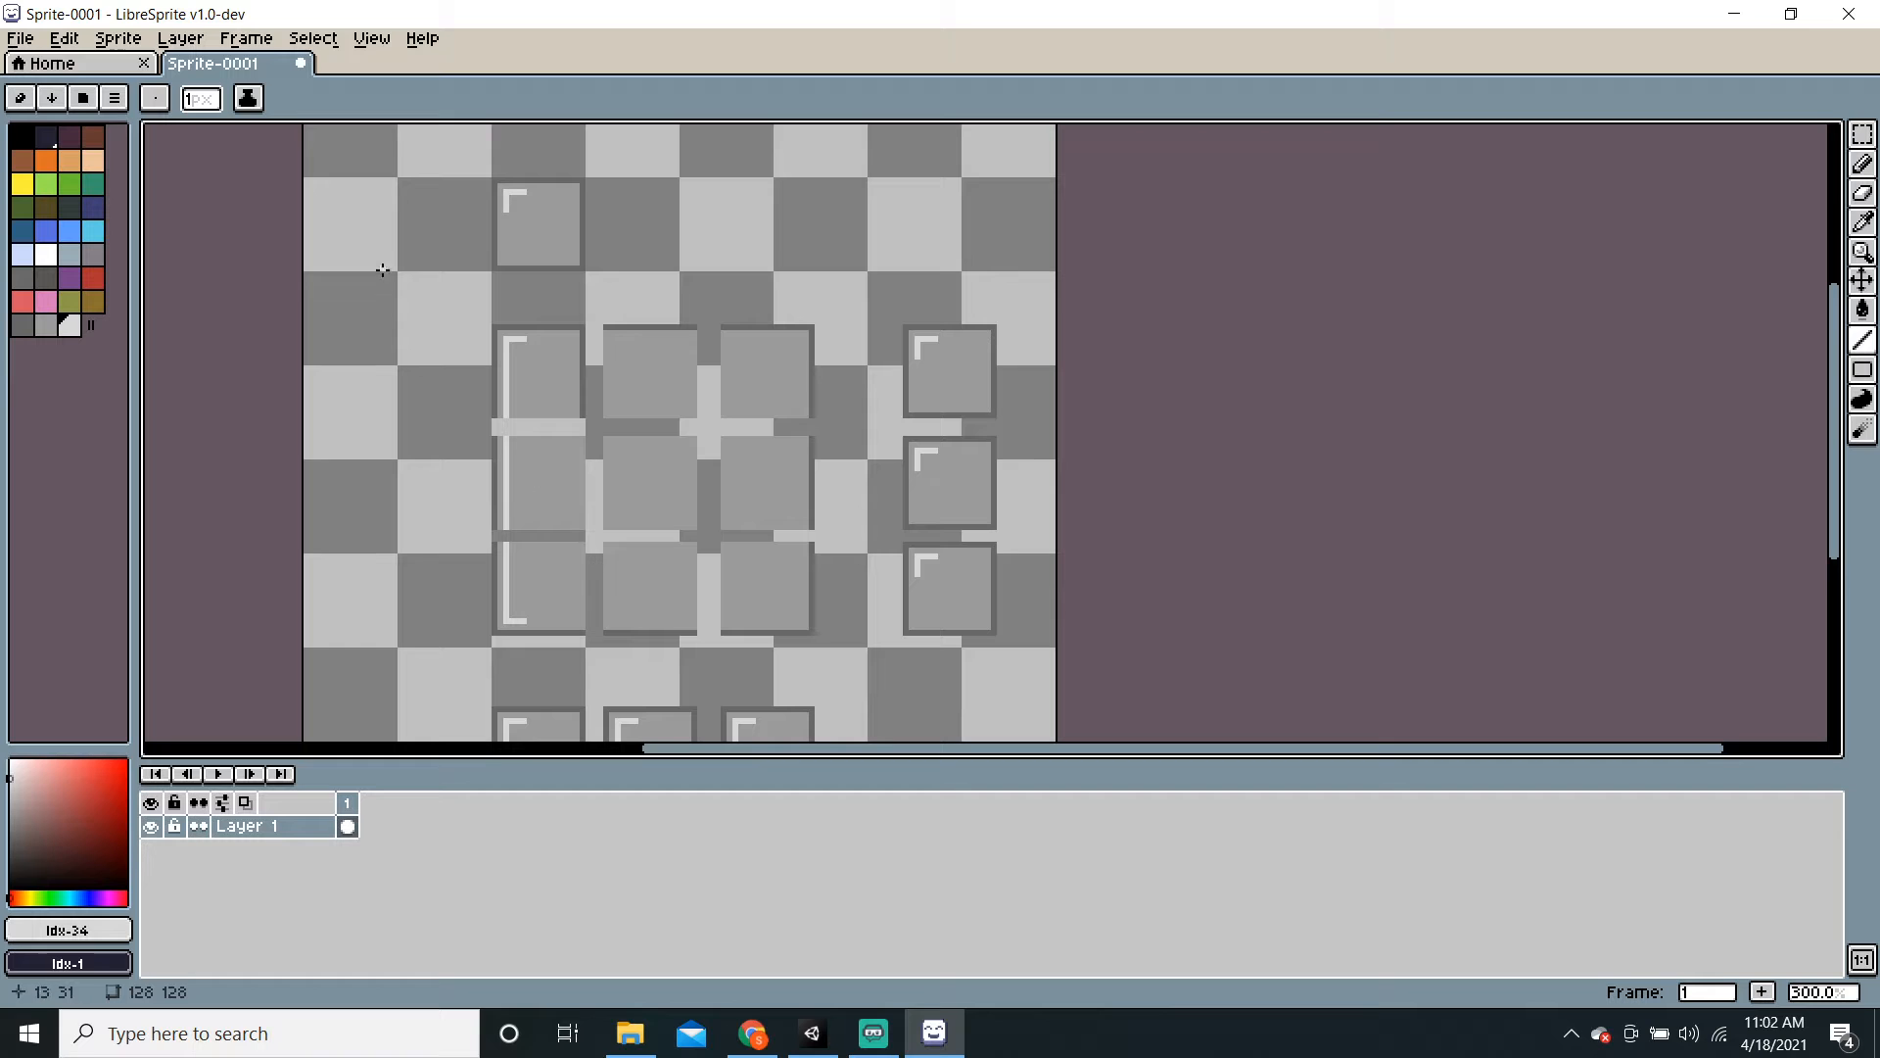
pyautogui.moveTo(848, 587); pyautogui.dragTo(761, 510, button='middle')
pyautogui.scroll(1, 755, 511)
pyautogui.moveTo(916, 515); pyautogui.dragTo(862, 583, button='middle')
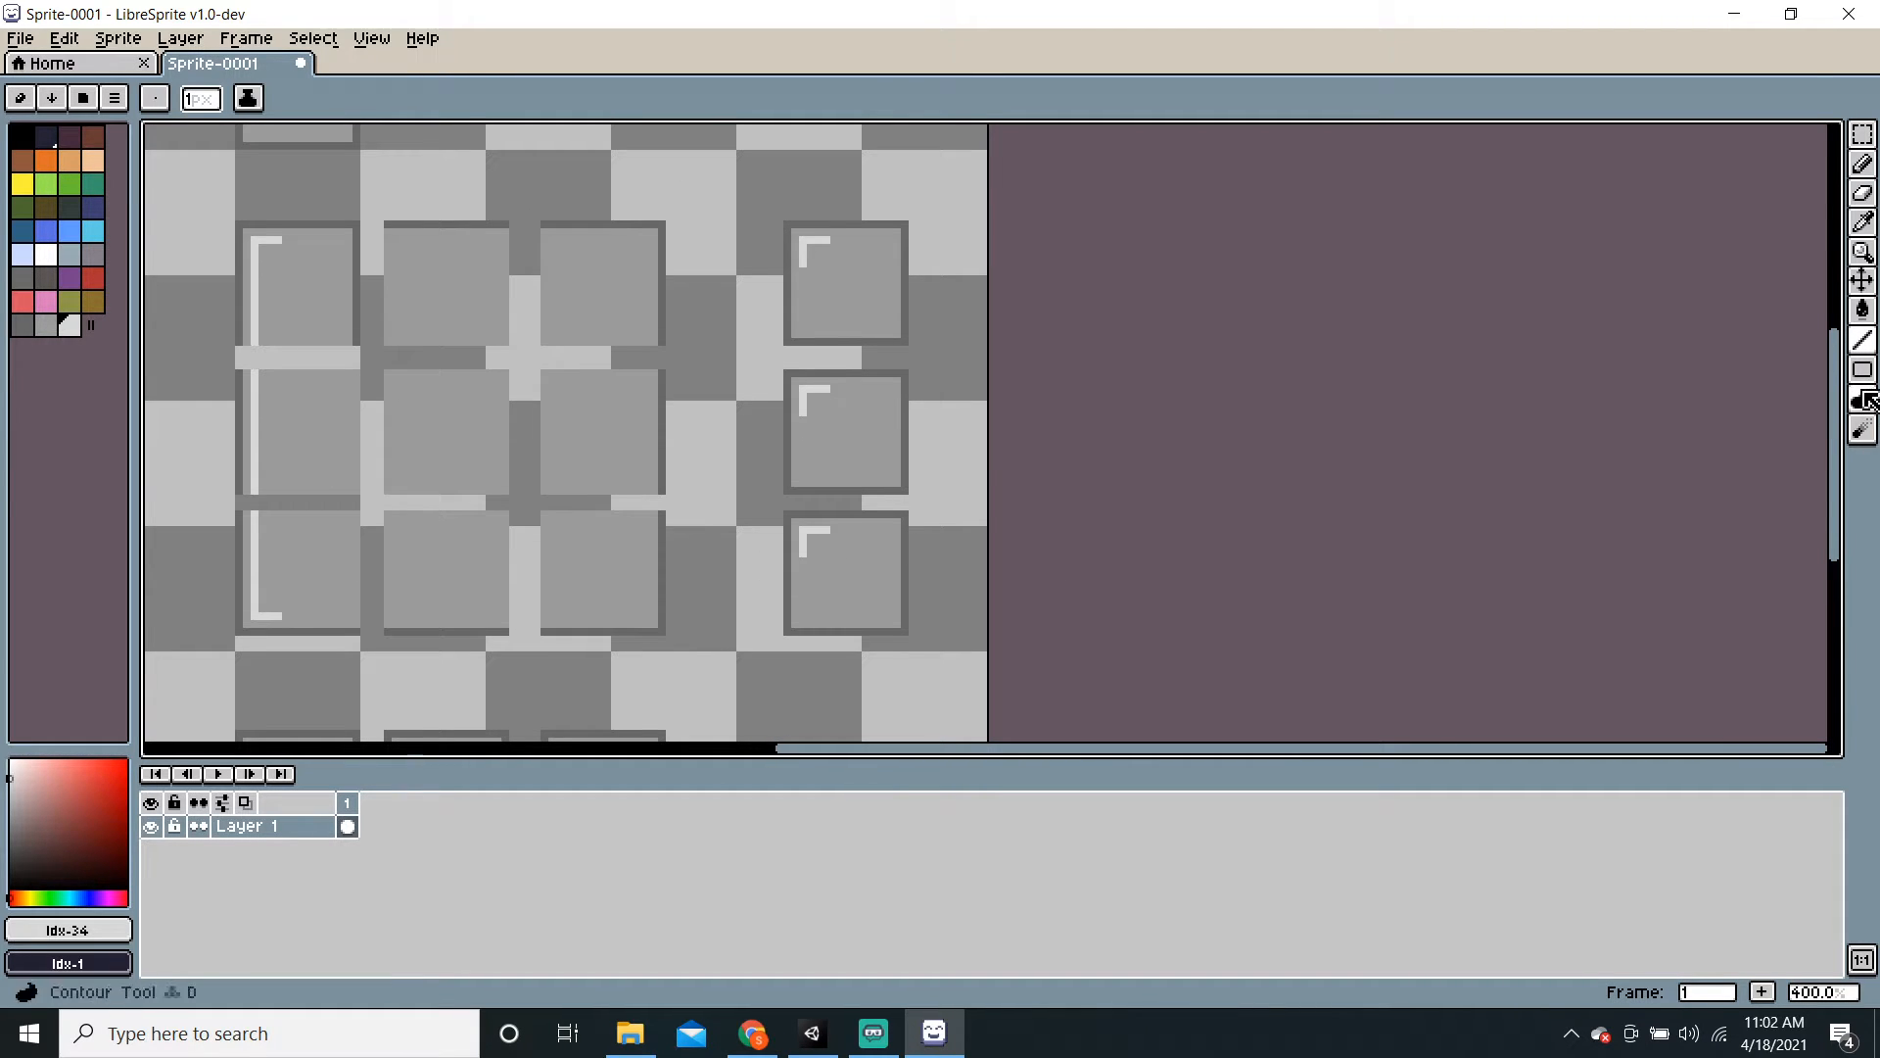
# Step: Fill the middle-right square's white corner mark with the mid grey
pyautogui.click(47, 325)
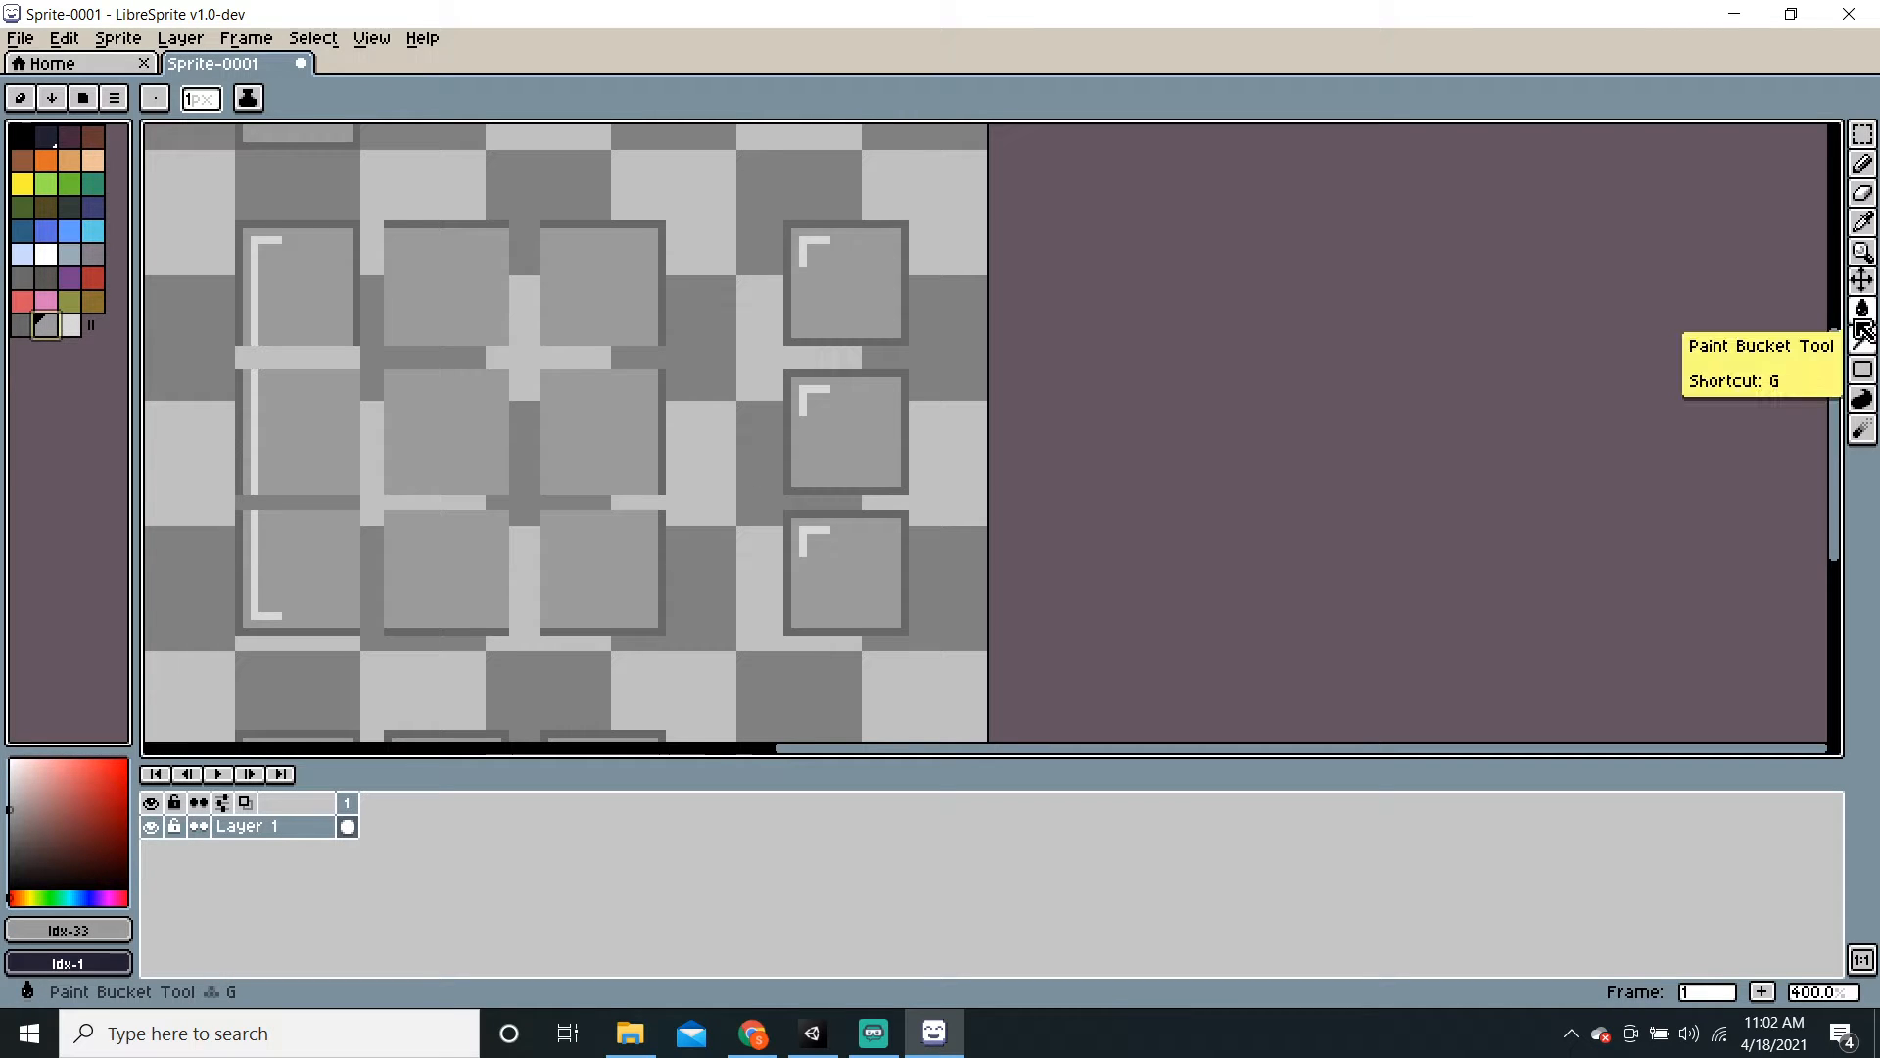
pyautogui.click(1859, 315)
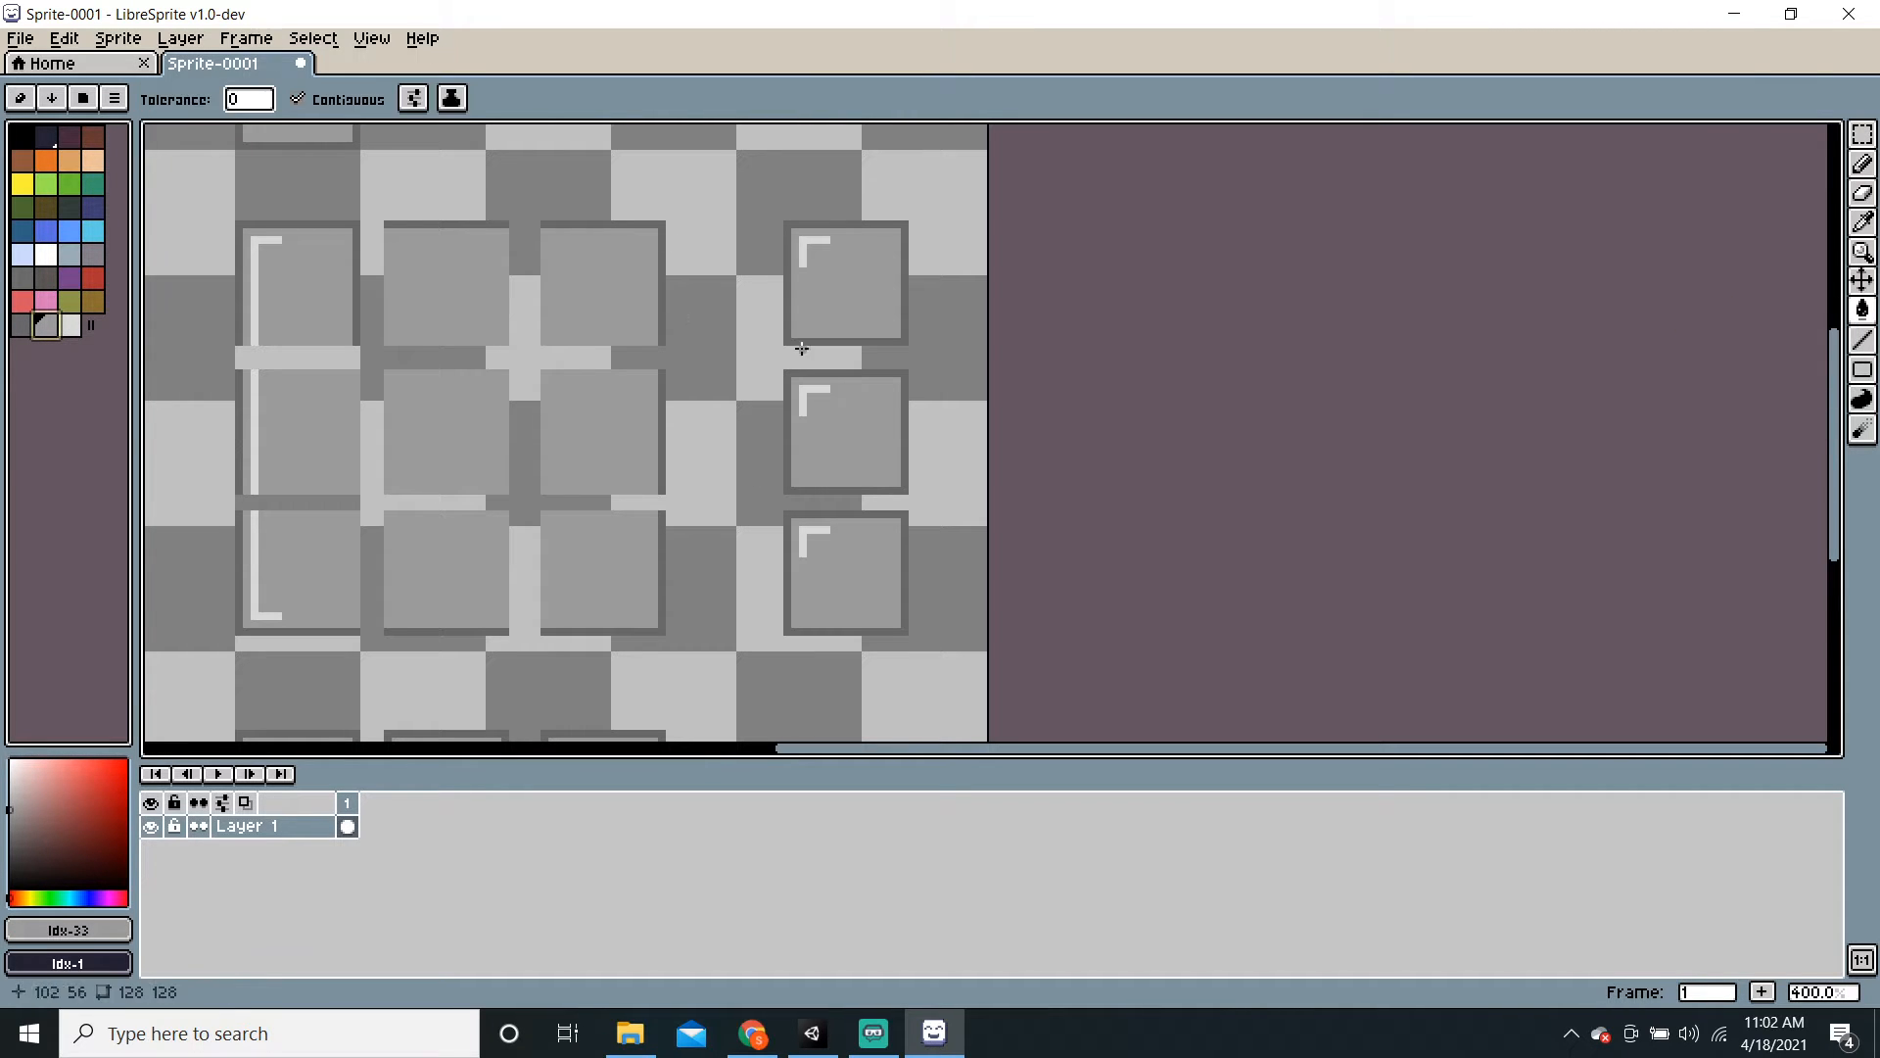
pyautogui.click(814, 394)
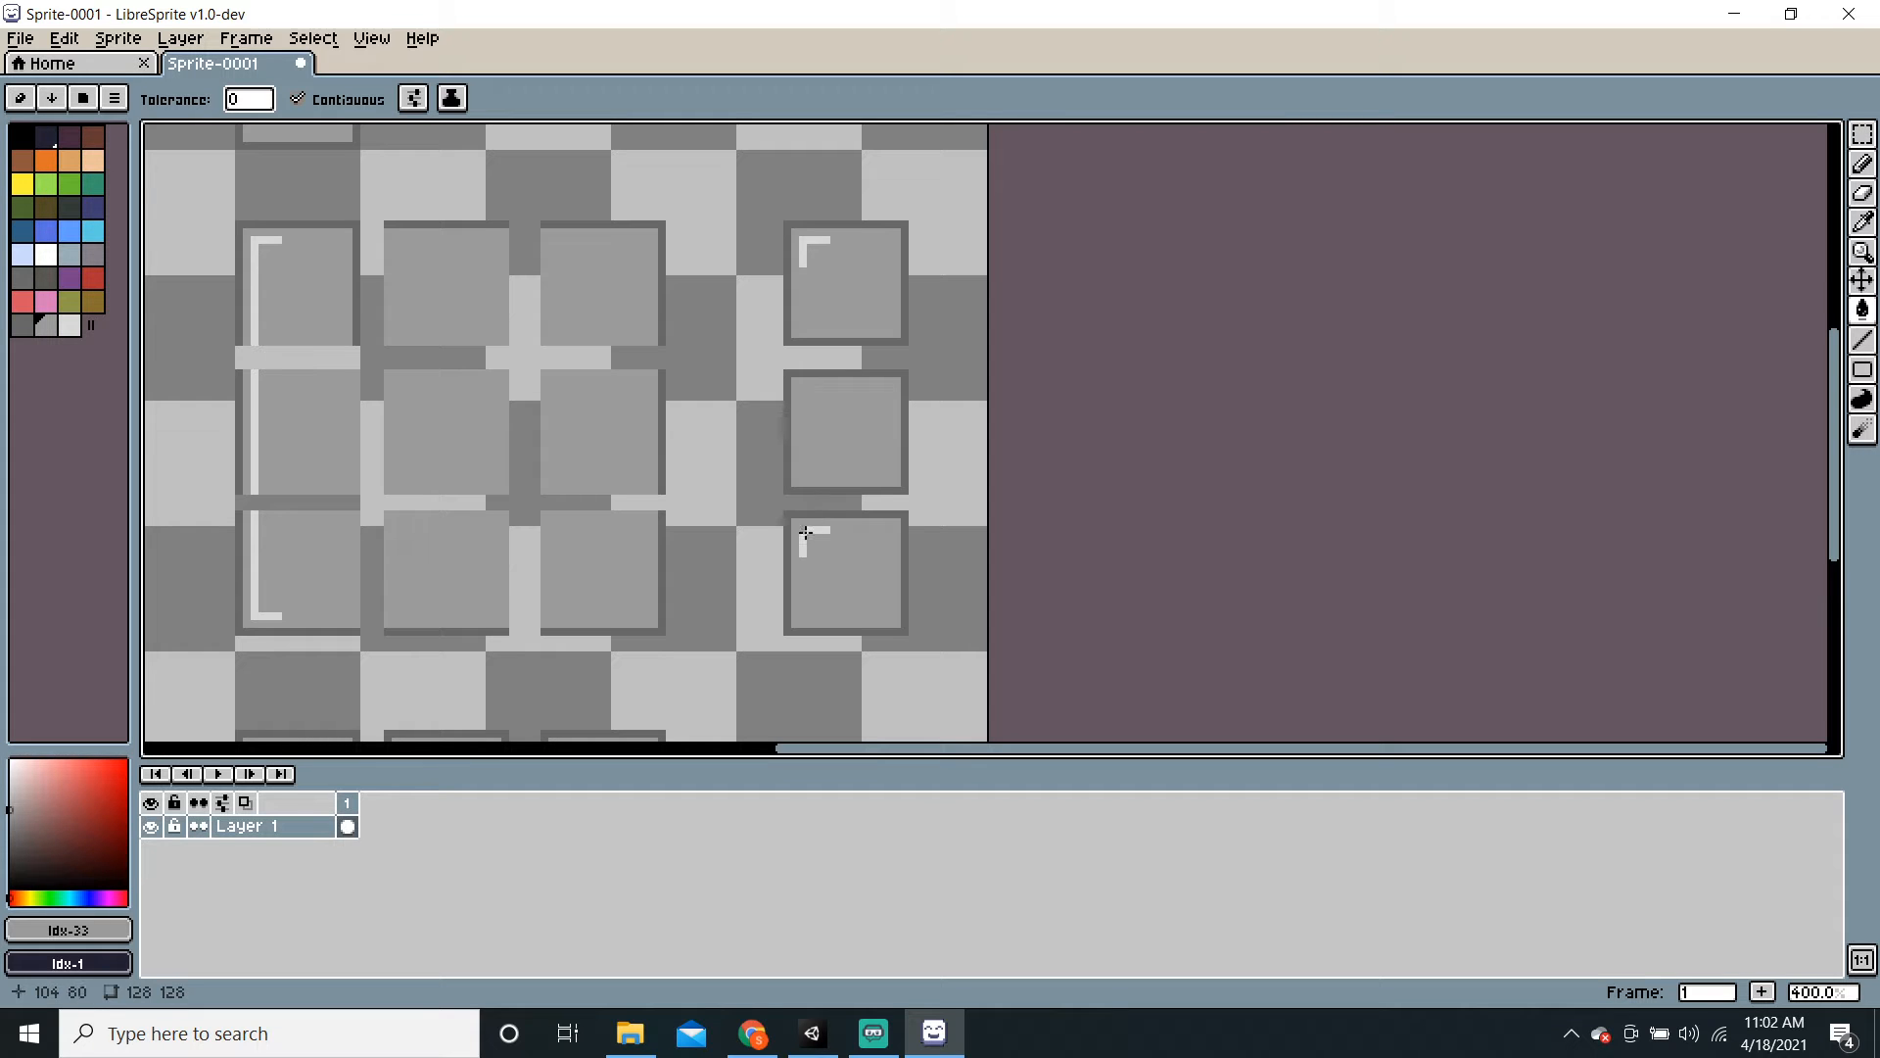
pyautogui.click(1863, 340)
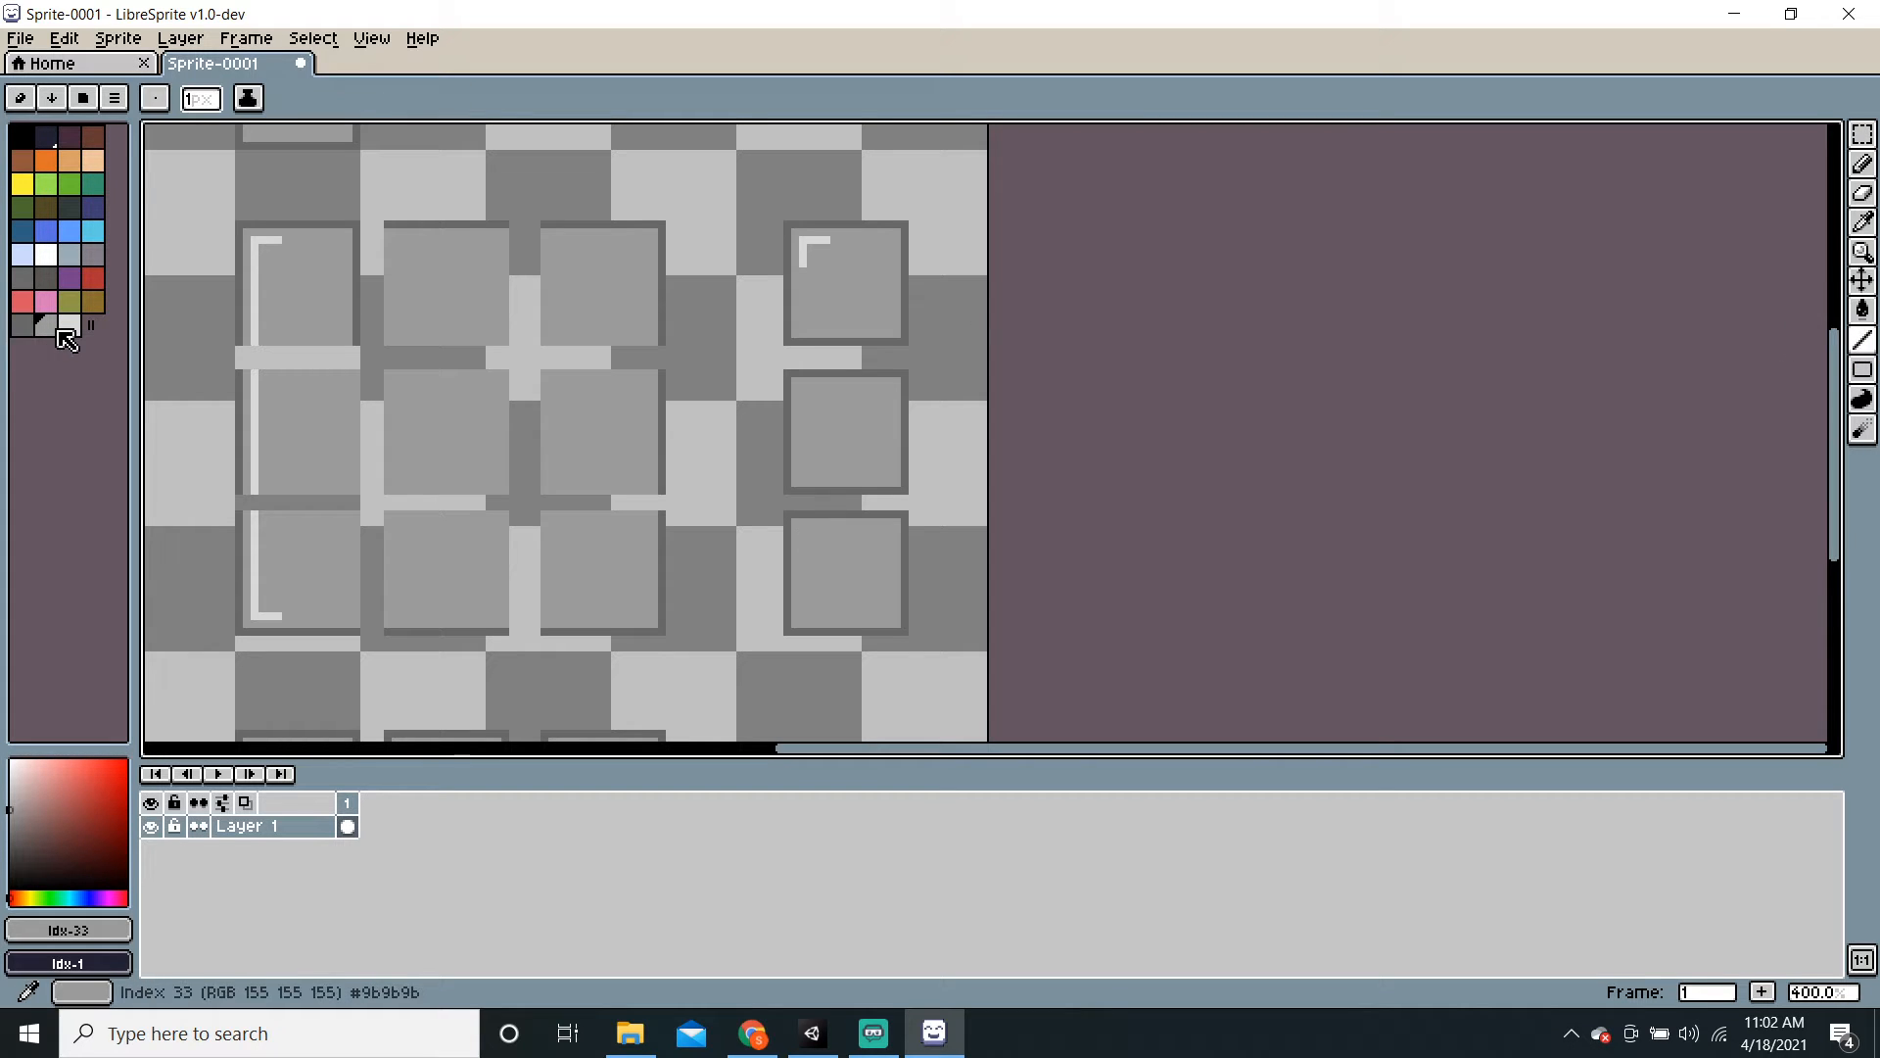
# Step: Extend the light highlight down the right column and cover its tile borders with mid grey
pyautogui.click(68, 330)
pyautogui.moveTo(804, 272)
pyautogui.mouseDown()
pyautogui.moveTo(802, 621)
pyautogui.moveTo(831, 616)
pyautogui.mouseUp()
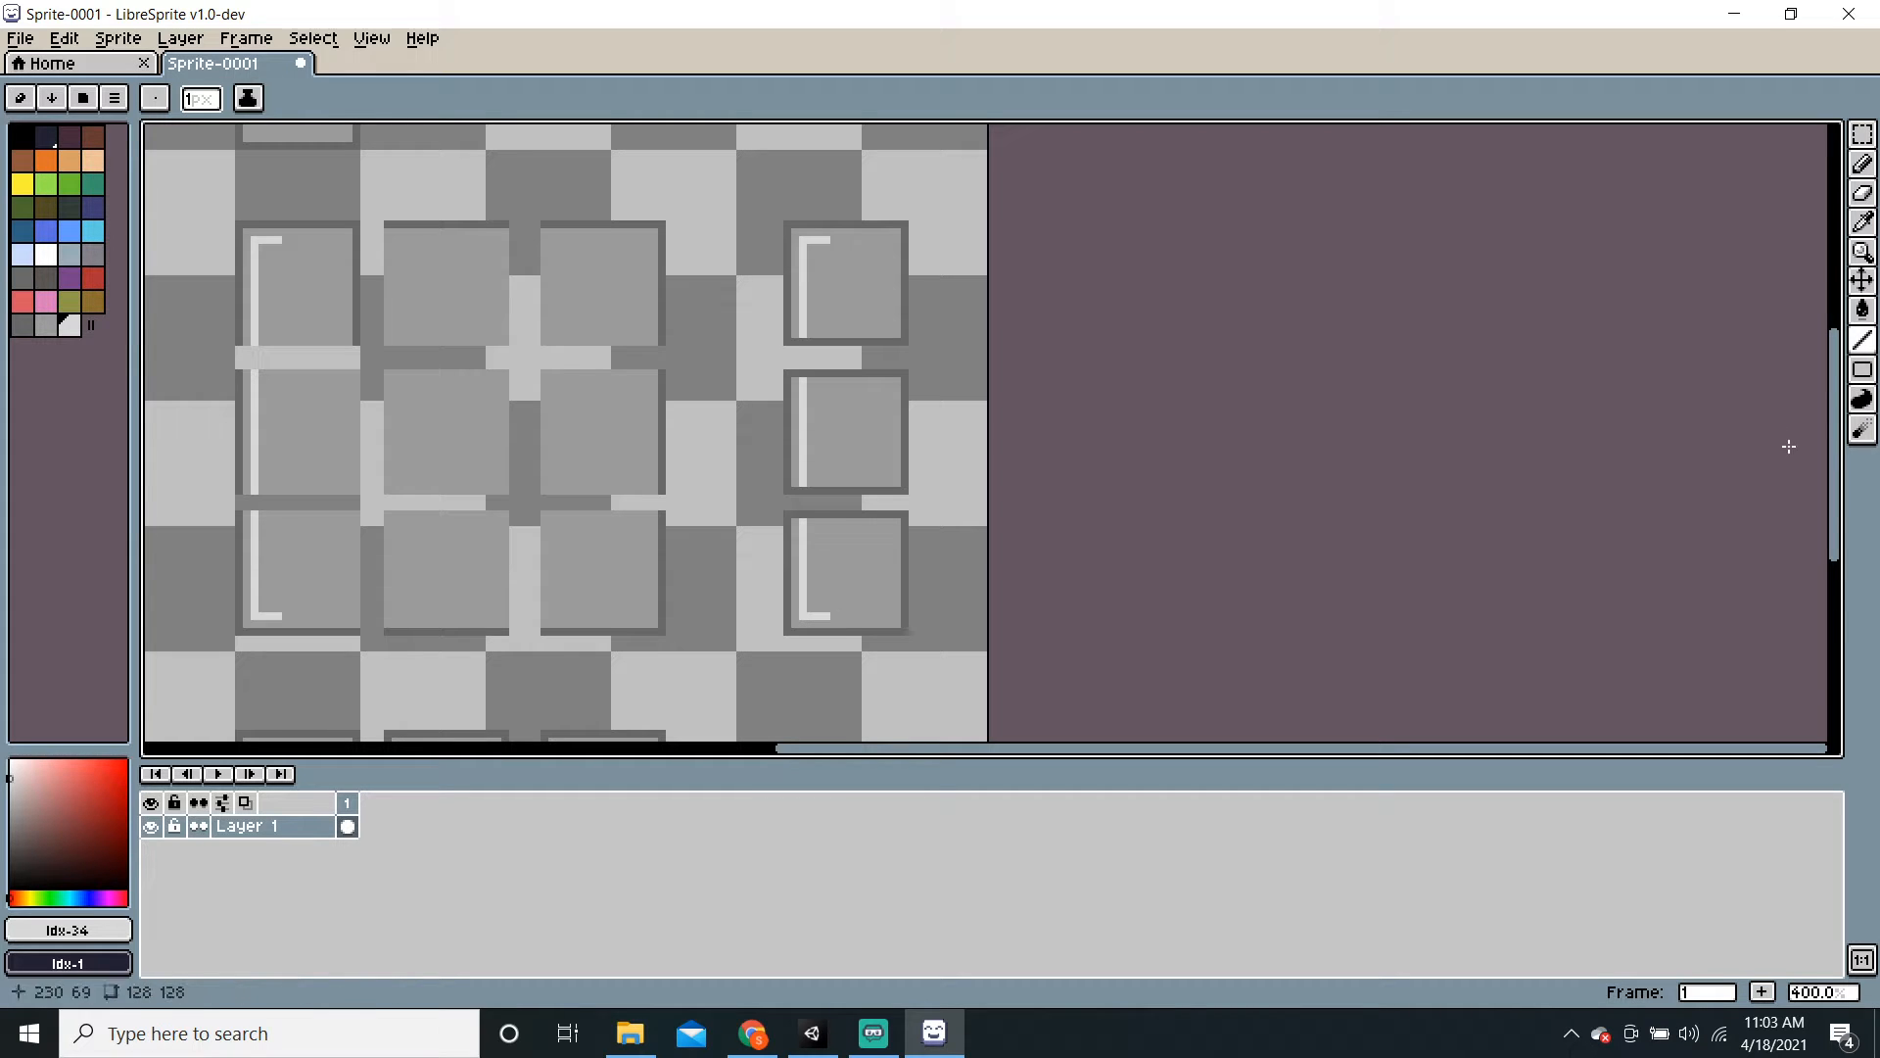
pyautogui.click(50, 325)
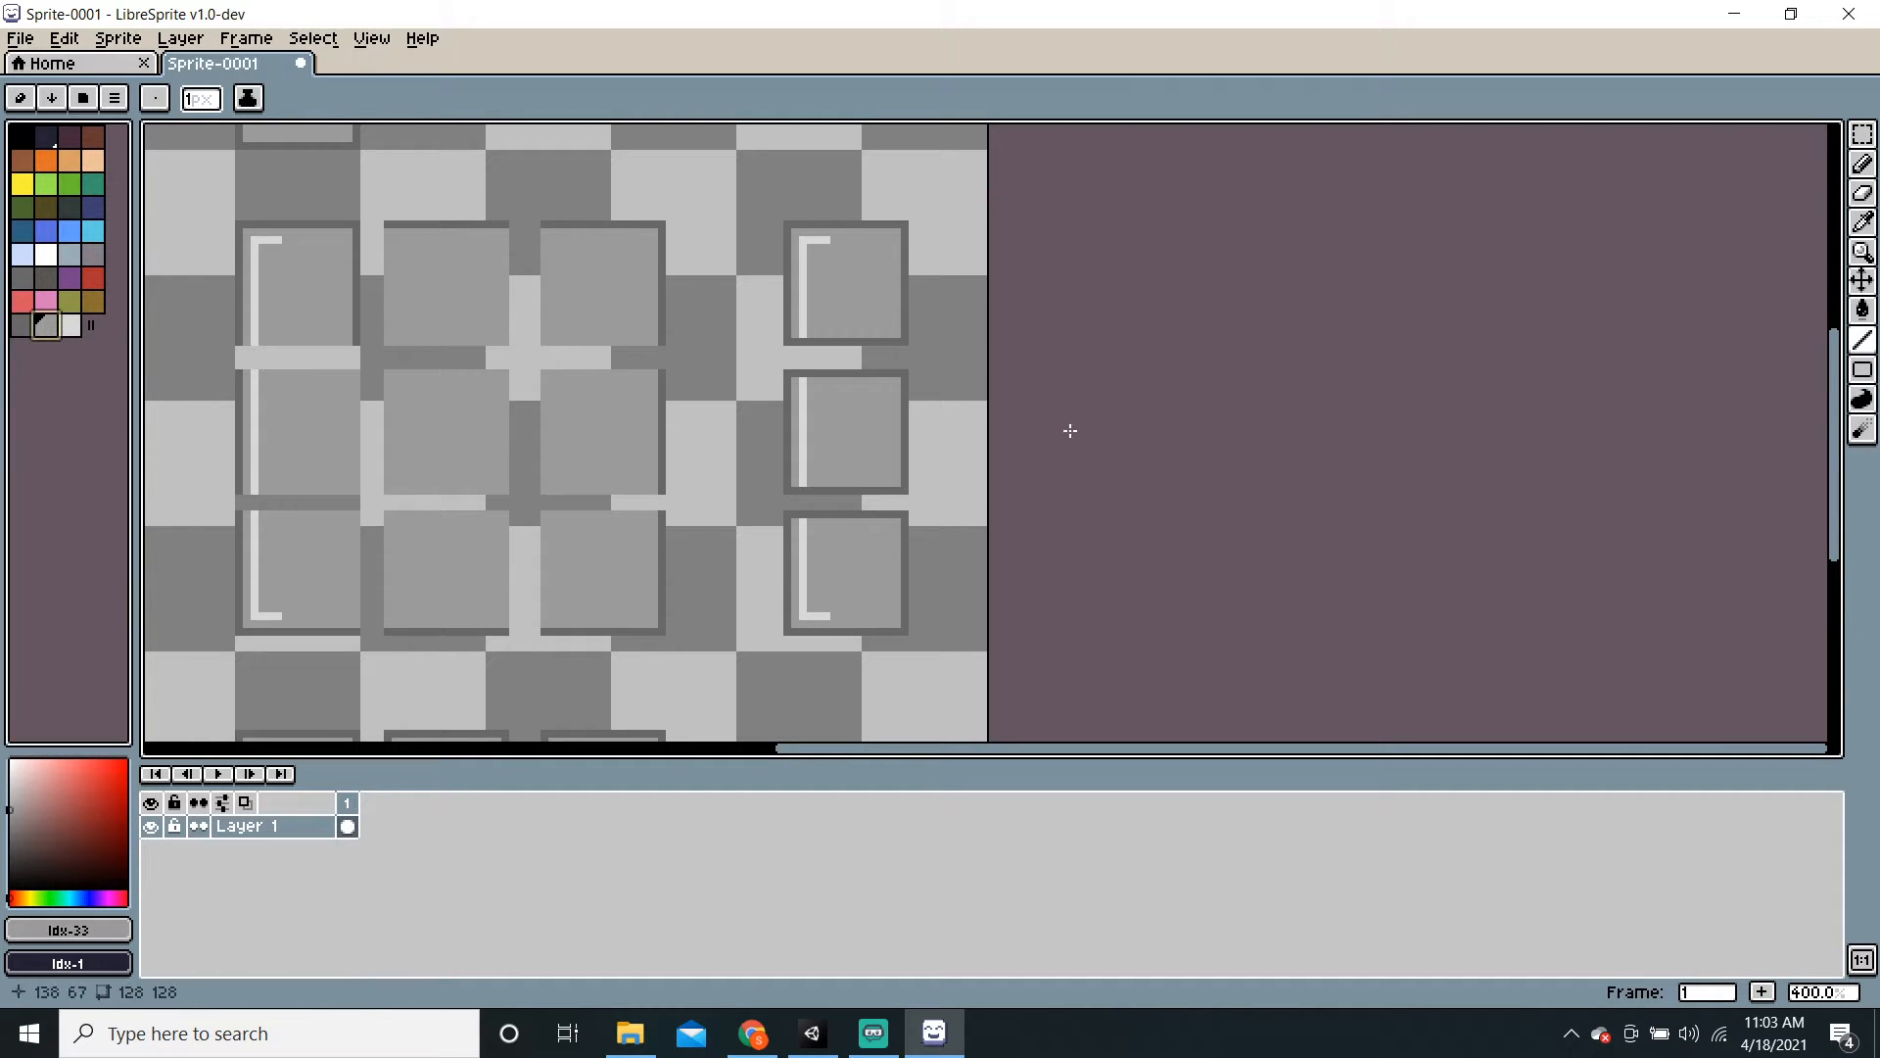
pyautogui.moveTo(798, 514)
pyautogui.mouseDown()
pyautogui.moveTo(869, 513)
pyautogui.moveTo(823, 489)
pyautogui.moveTo(892, 491)
pyautogui.mouseUp()
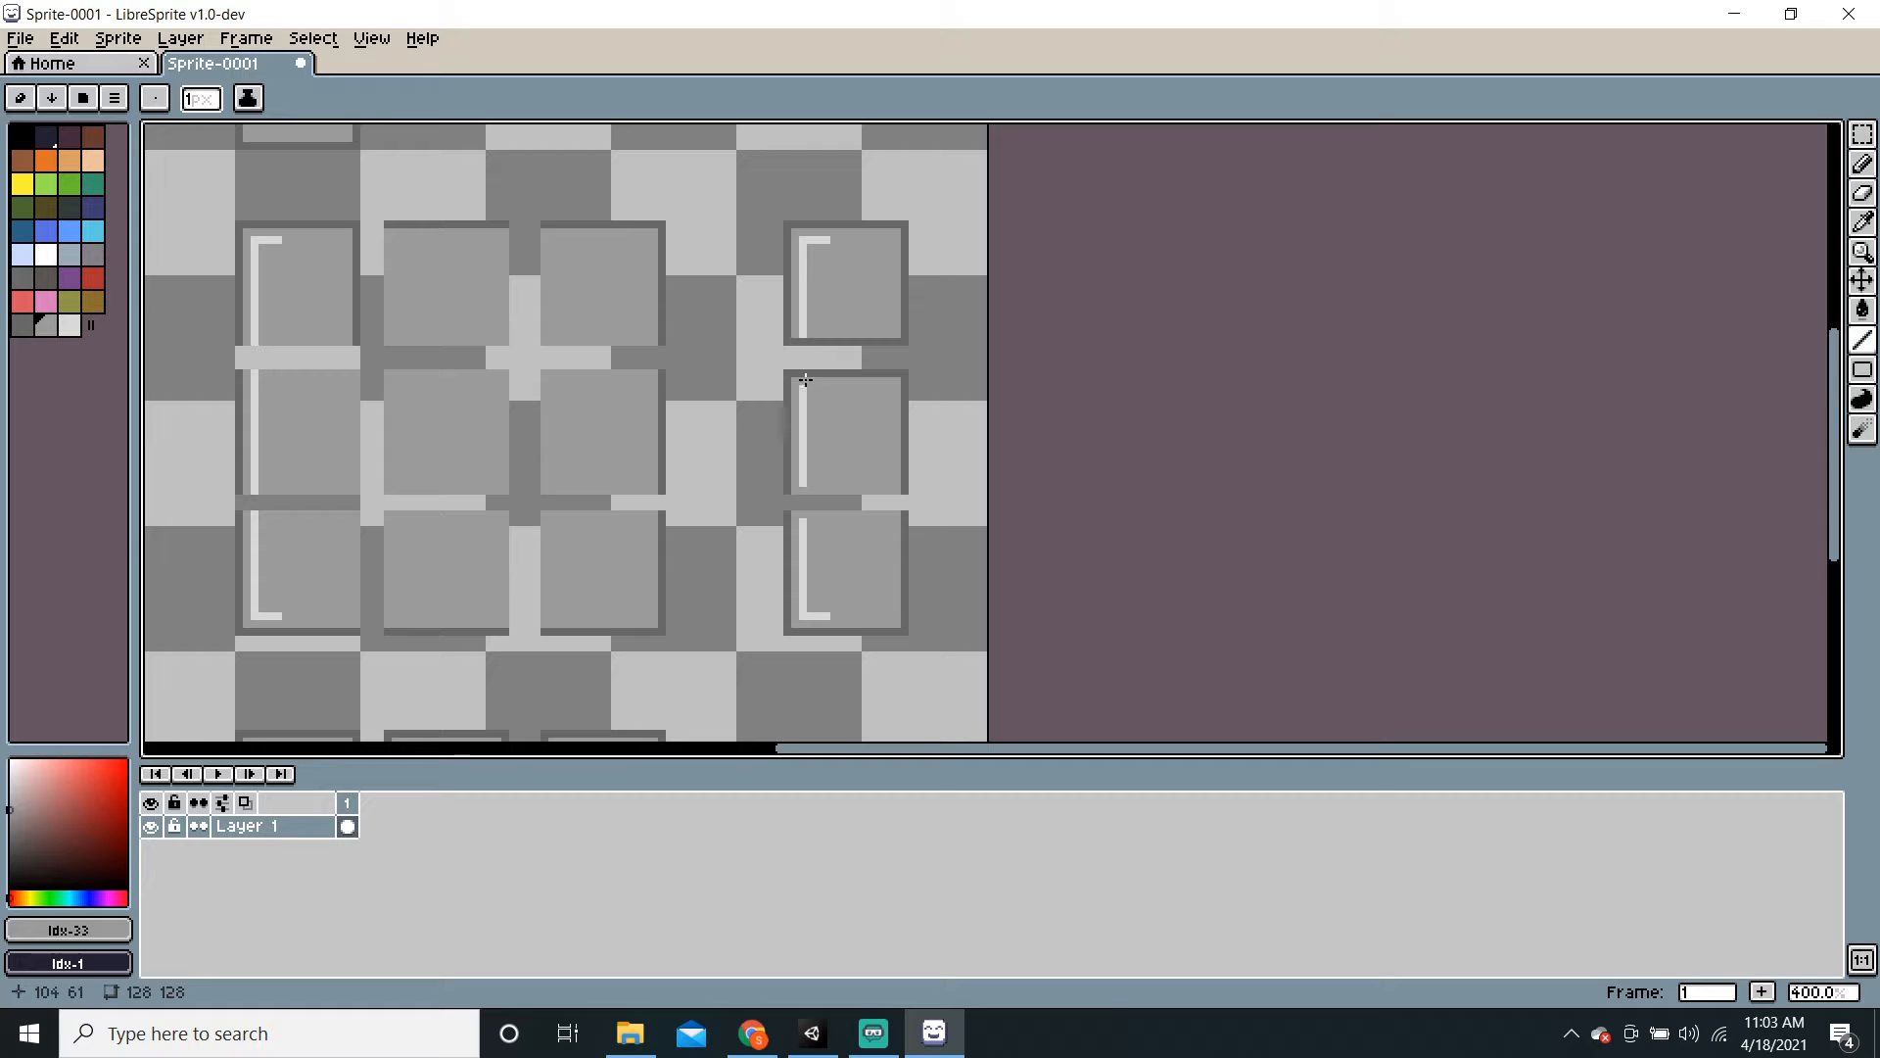
pyautogui.moveTo(796, 374)
pyautogui.mouseDown()
pyautogui.moveTo(896, 375)
pyautogui.moveTo(799, 345)
pyautogui.moveTo(903, 344)
pyautogui.mouseUp()
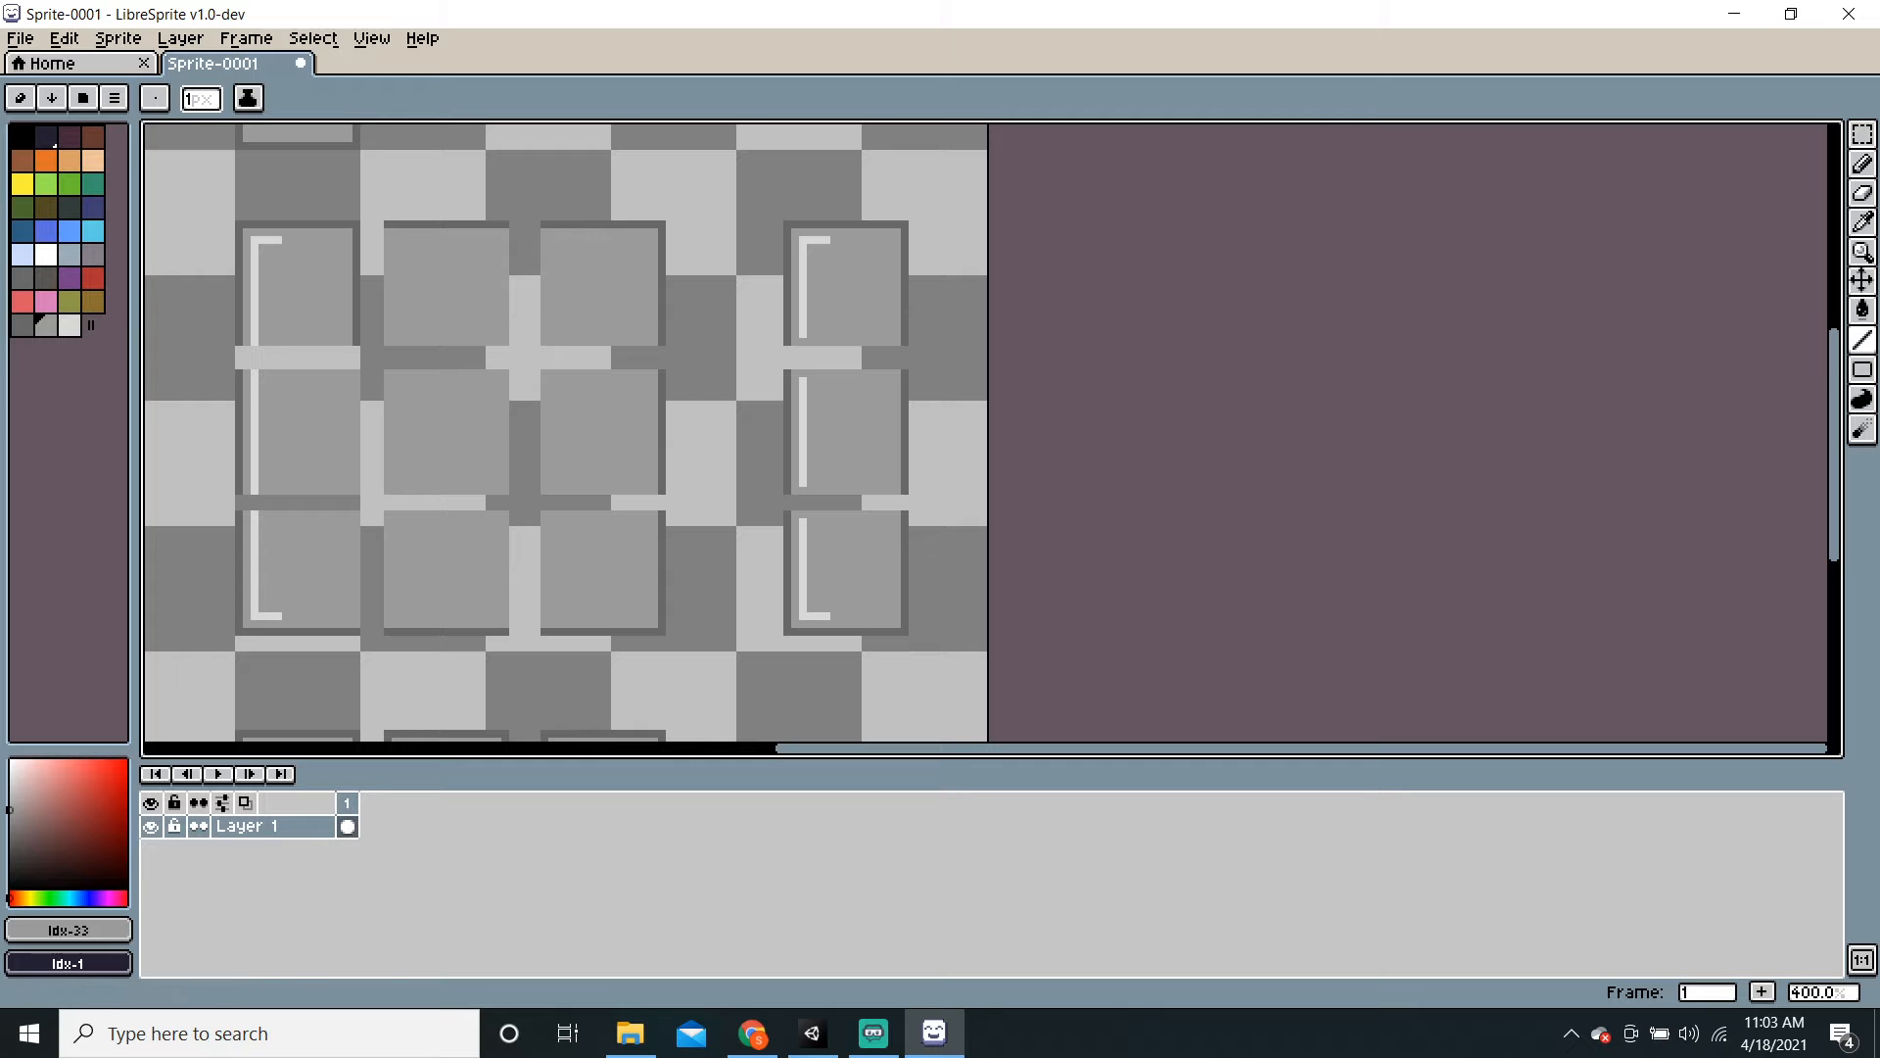
pyautogui.click(71, 325)
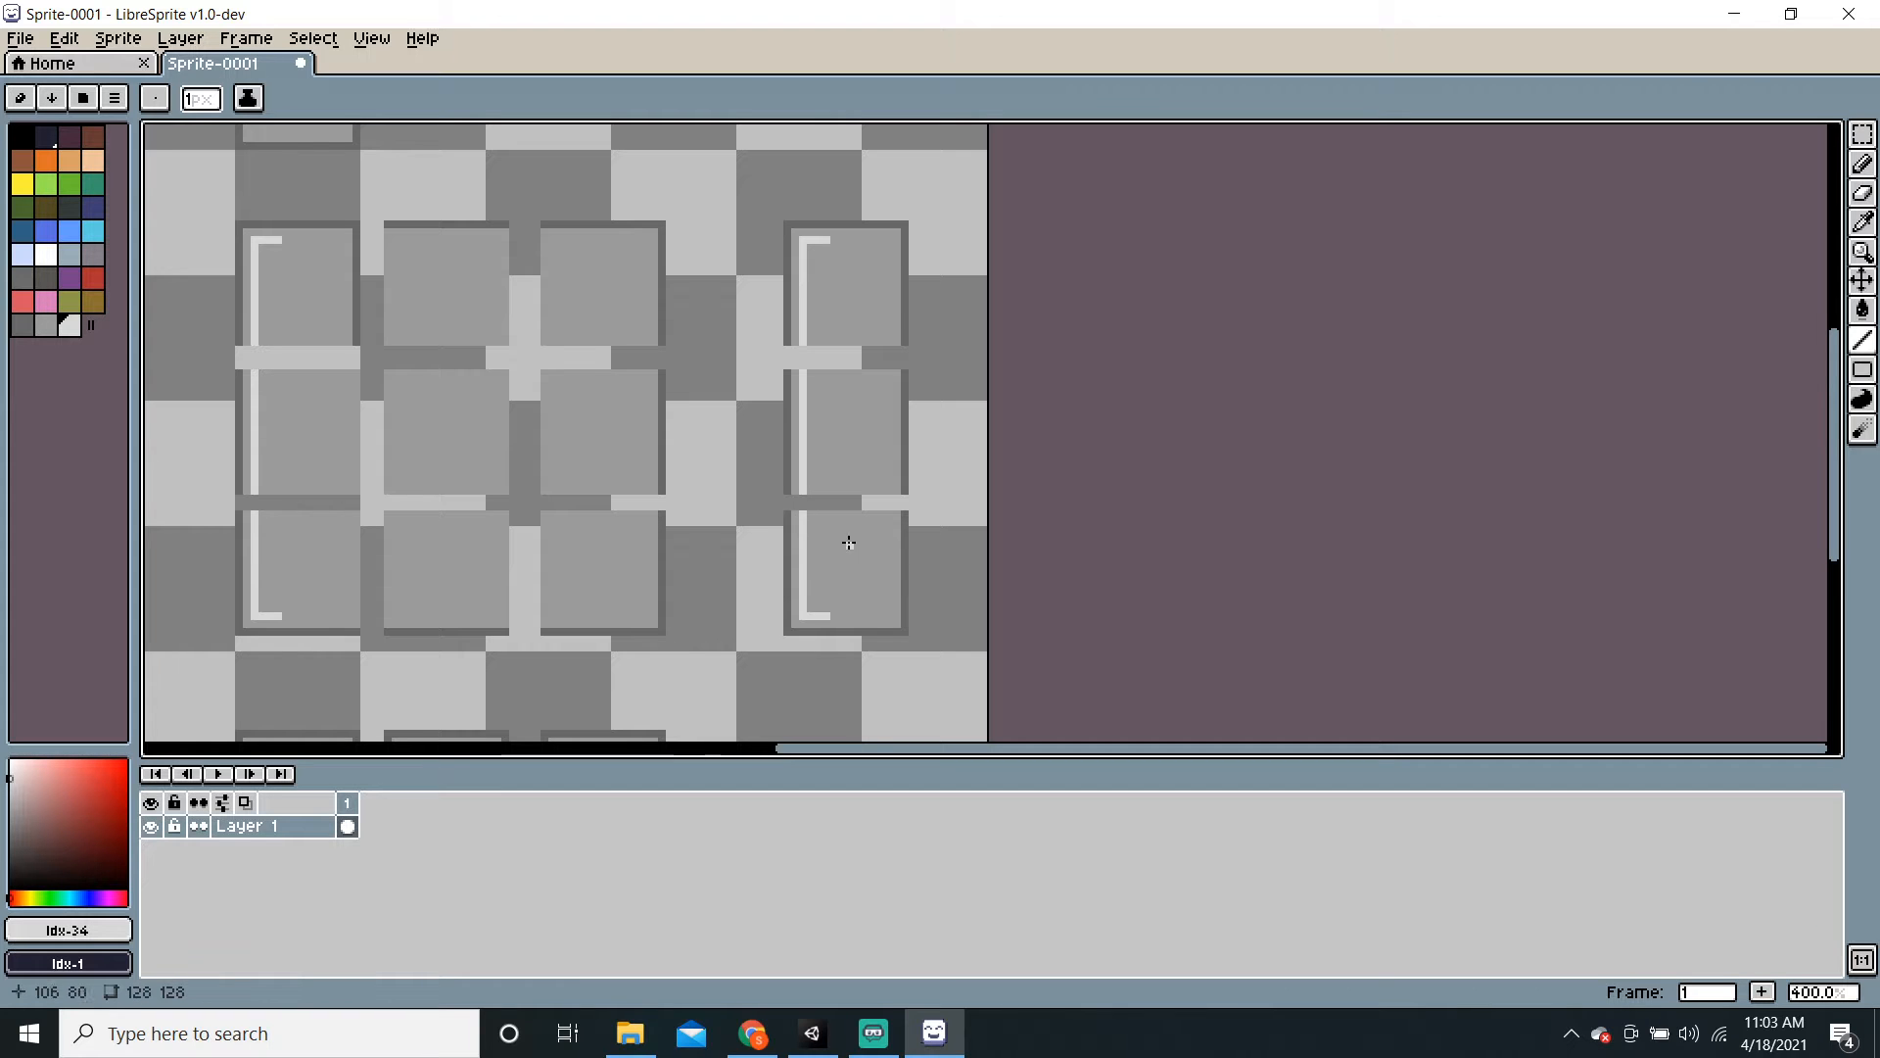
pyautogui.scroll(-1, 848, 543)
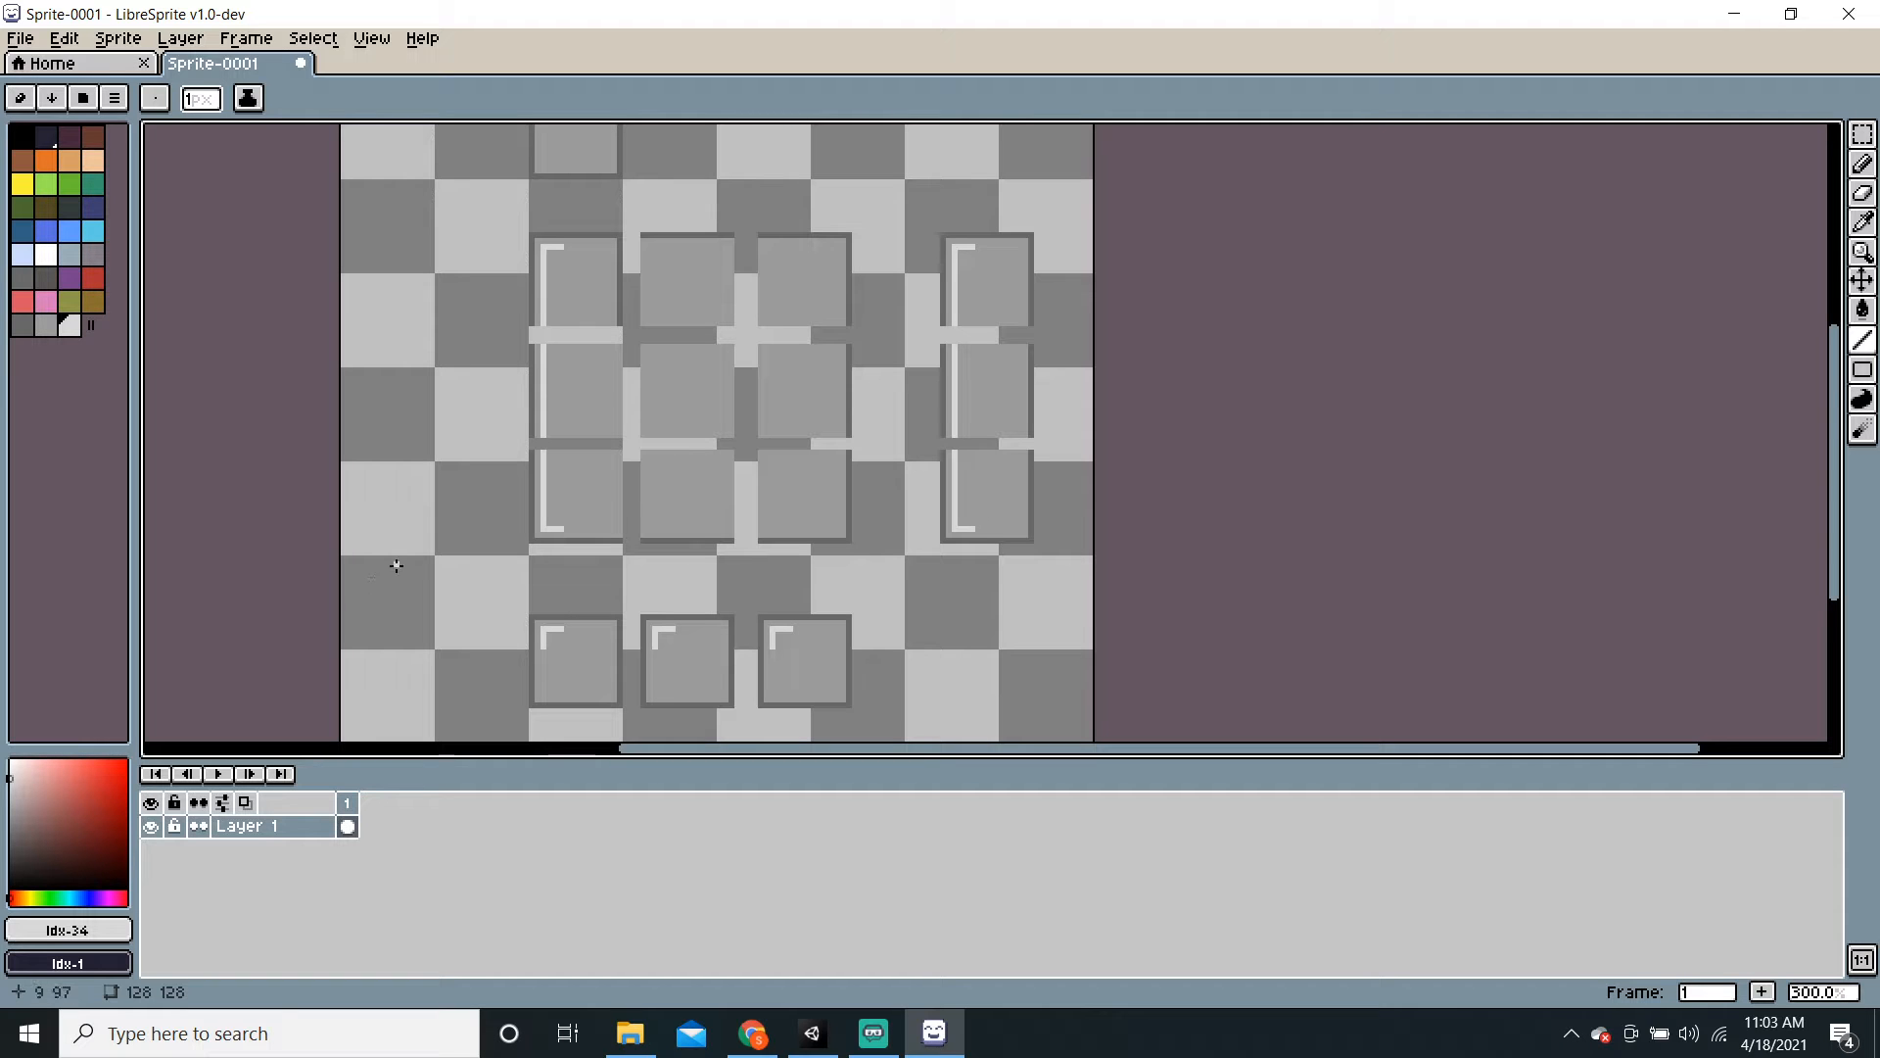
# Step: Paint over the inner borders of the three bottom squares in gray and fill away their corner marks
pyautogui.scroll(2, 771, 623)
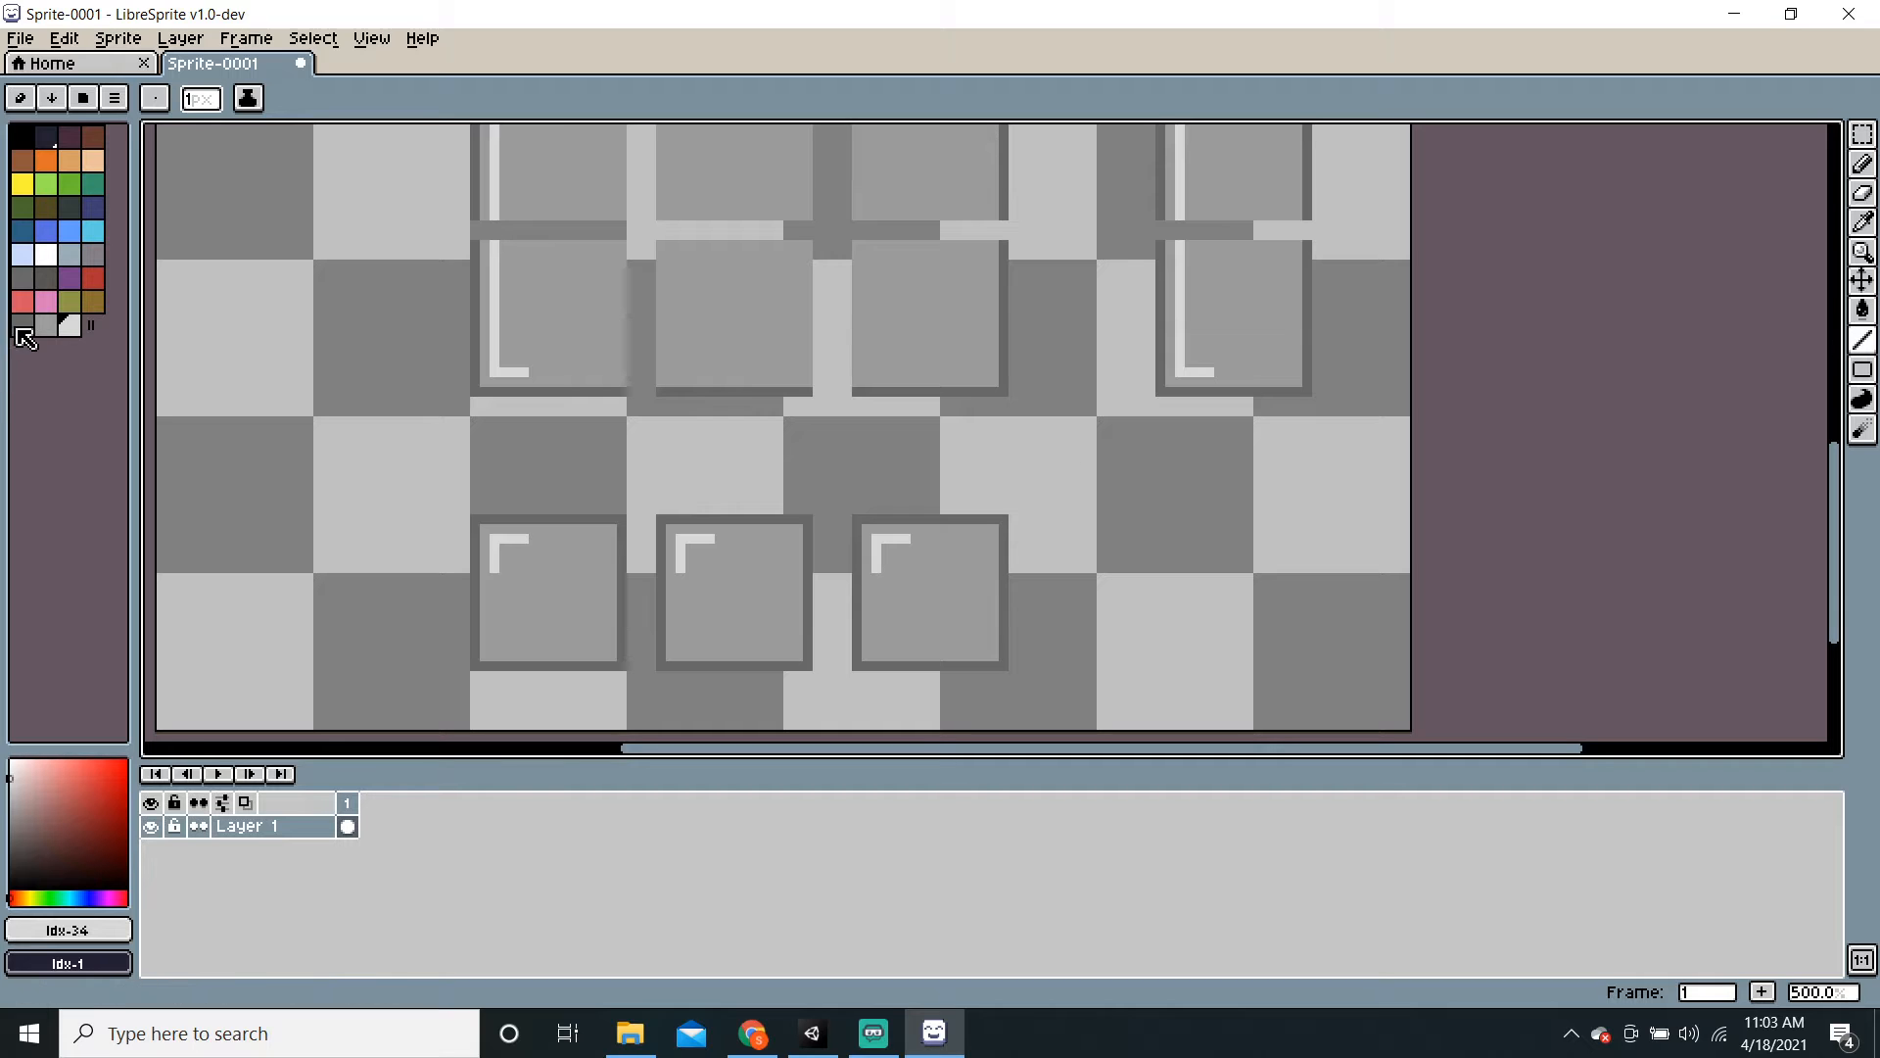
pyautogui.click(46, 326)
pyautogui.moveTo(624, 531)
pyautogui.mouseDown()
pyautogui.moveTo(619, 657)
pyautogui.moveTo(673, 601)
pyautogui.moveTo(661, 657)
pyautogui.mouseUp()
pyautogui.moveTo(806, 530); pyautogui.dragTo(809, 656)
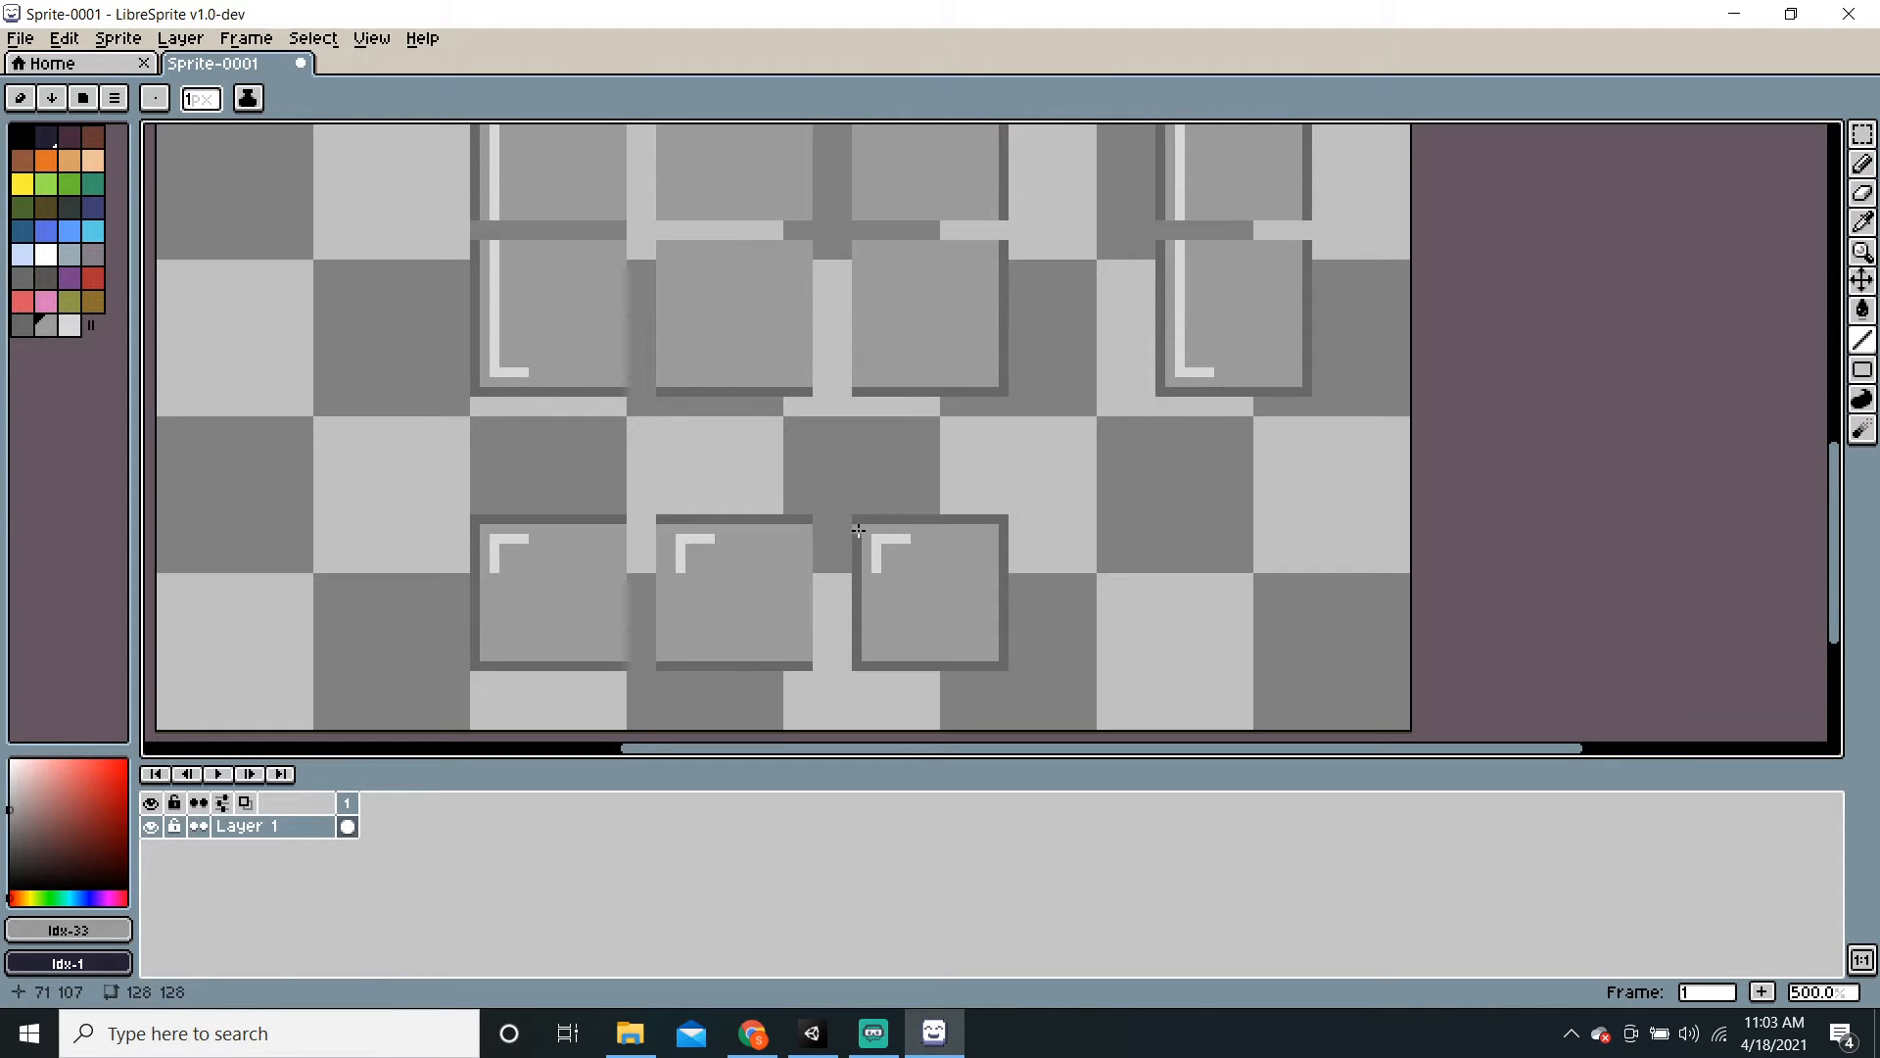
pyautogui.moveTo(859, 530); pyautogui.dragTo(855, 656)
pyautogui.press('g')
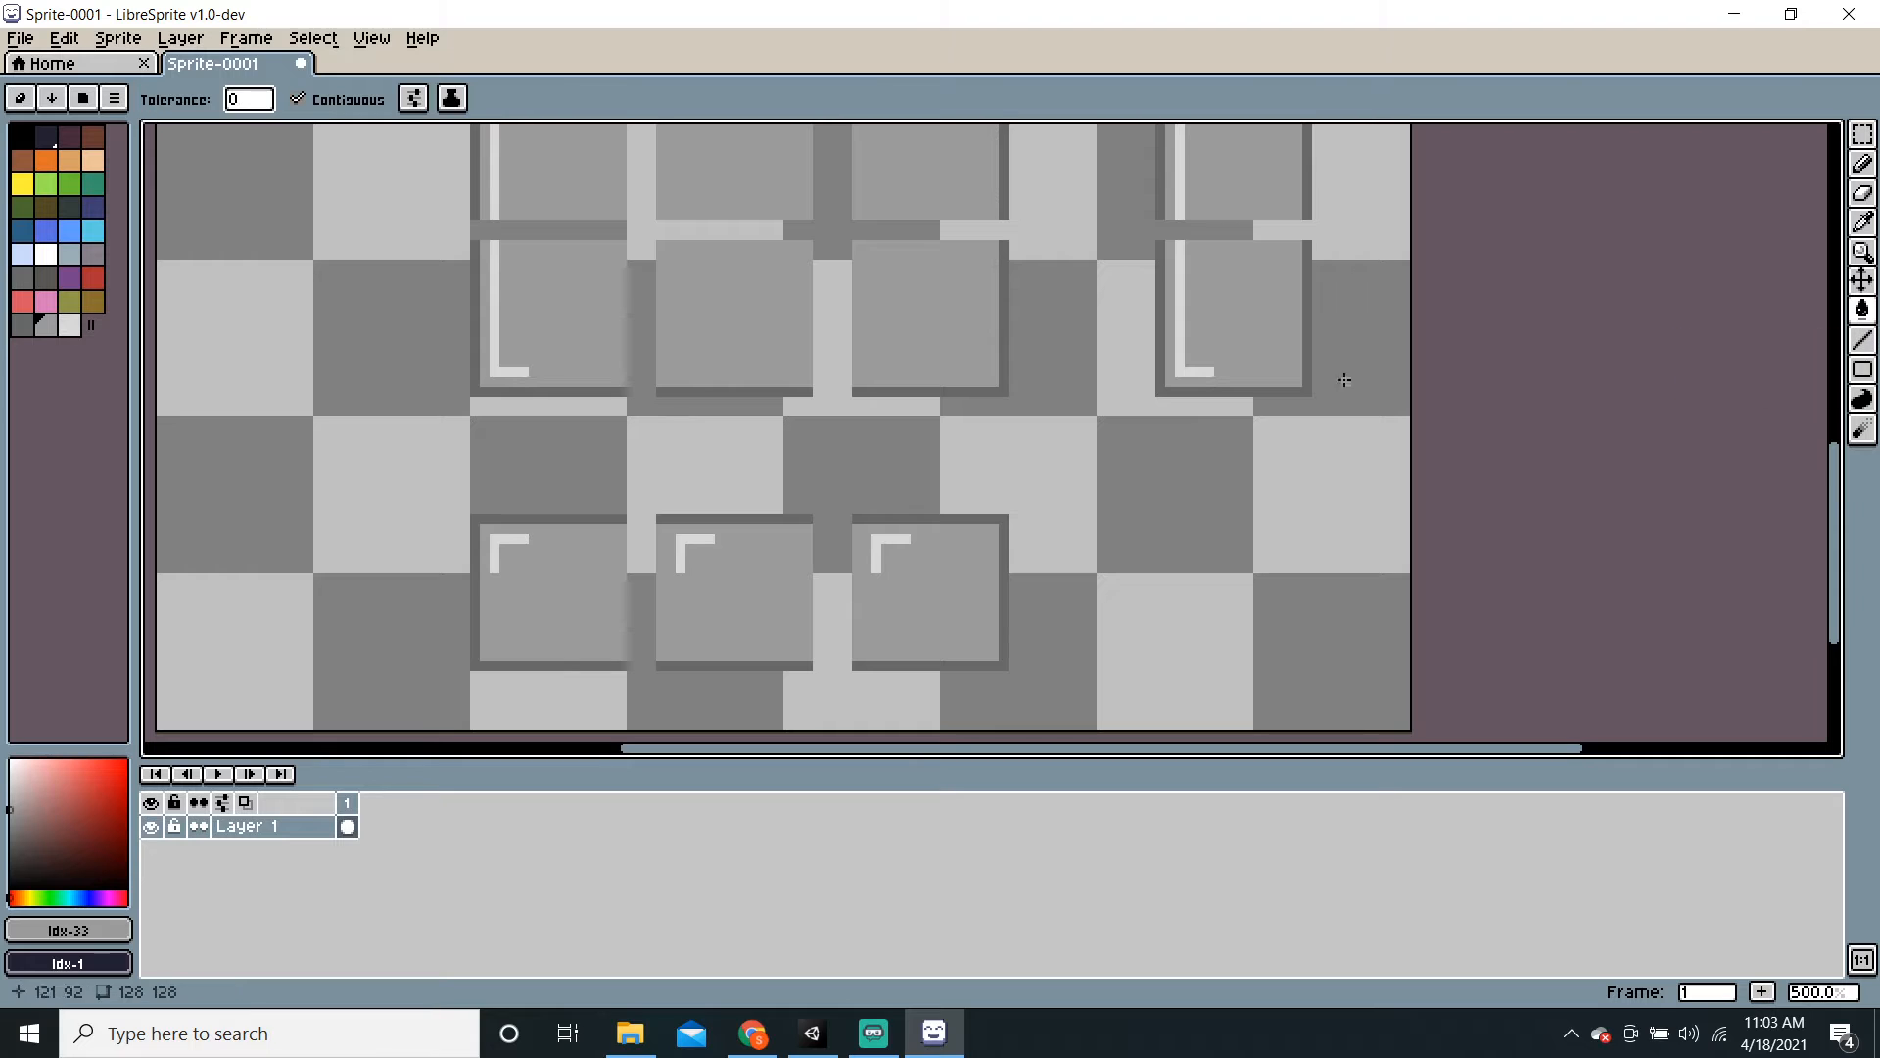
pyautogui.click(682, 550)
pyautogui.click(874, 546)
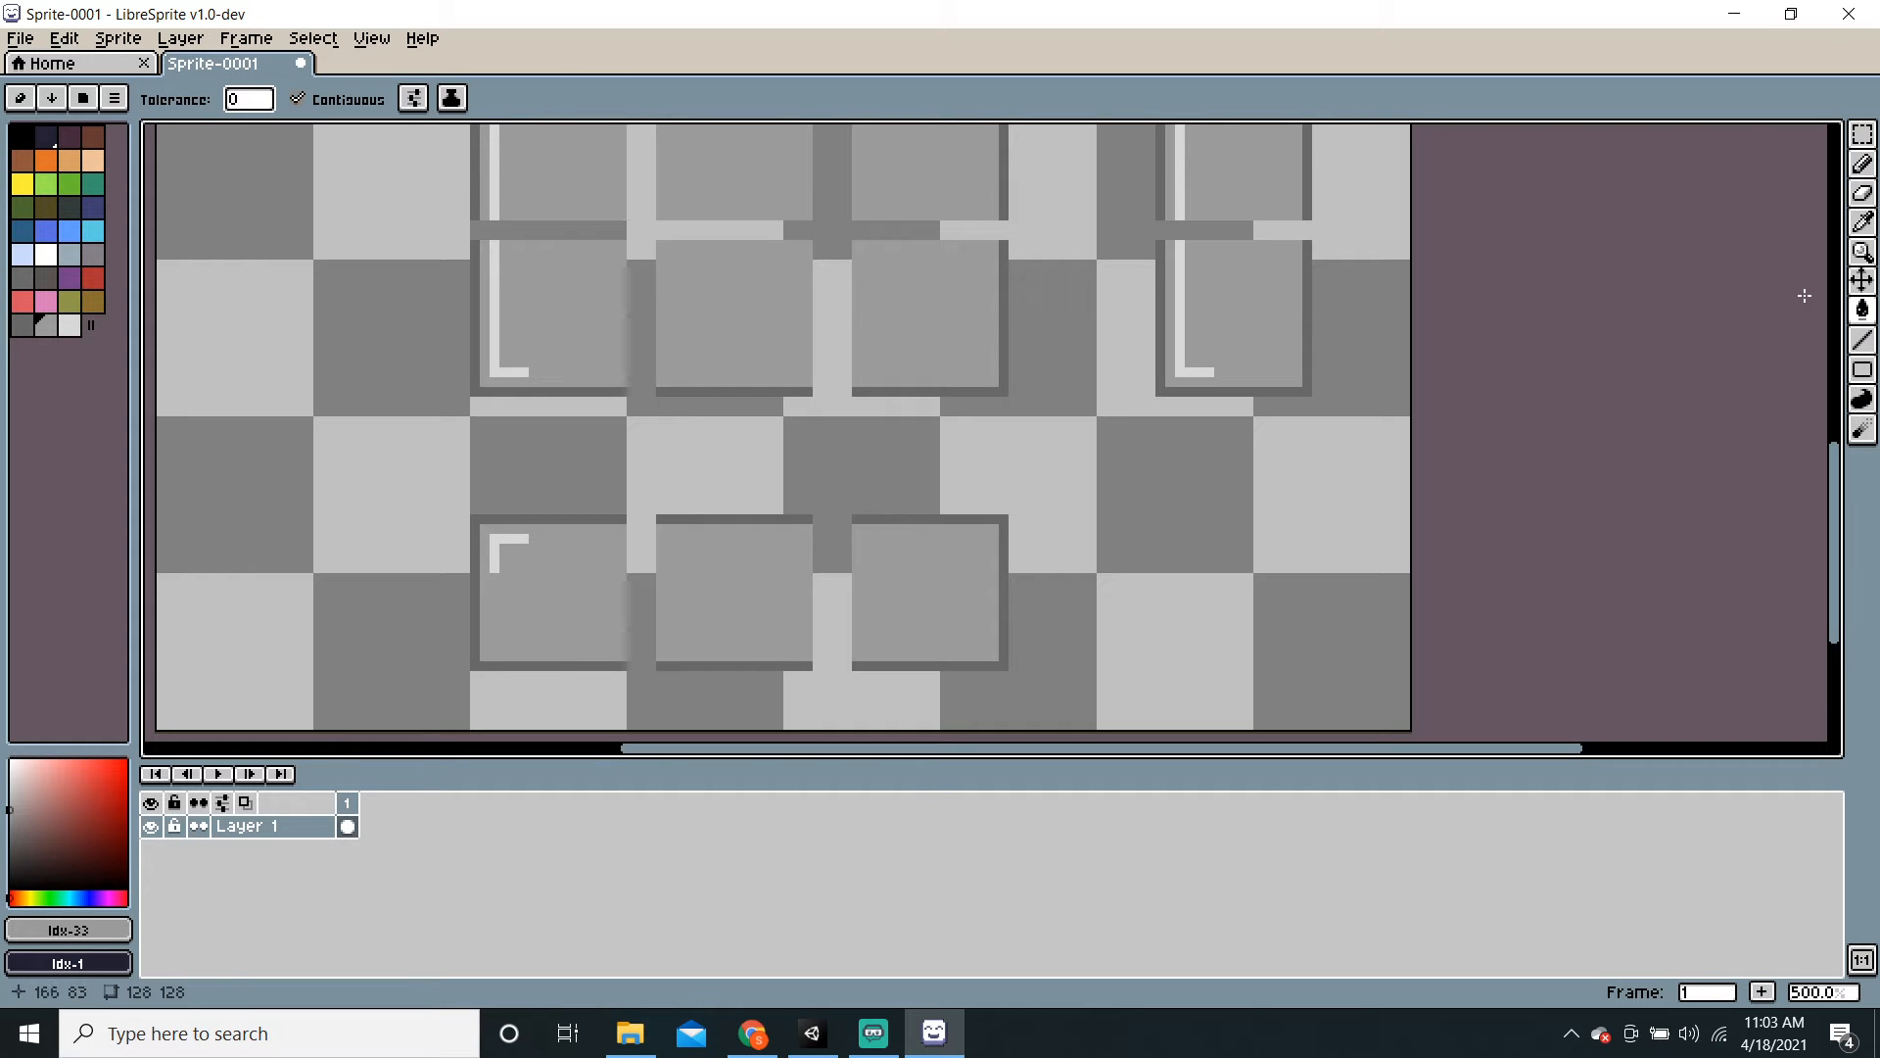
# Step: Draw a light highlight along the left edge of the bottom strip with the pencil
pyautogui.click(1862, 340)
pyautogui.click(68, 325)
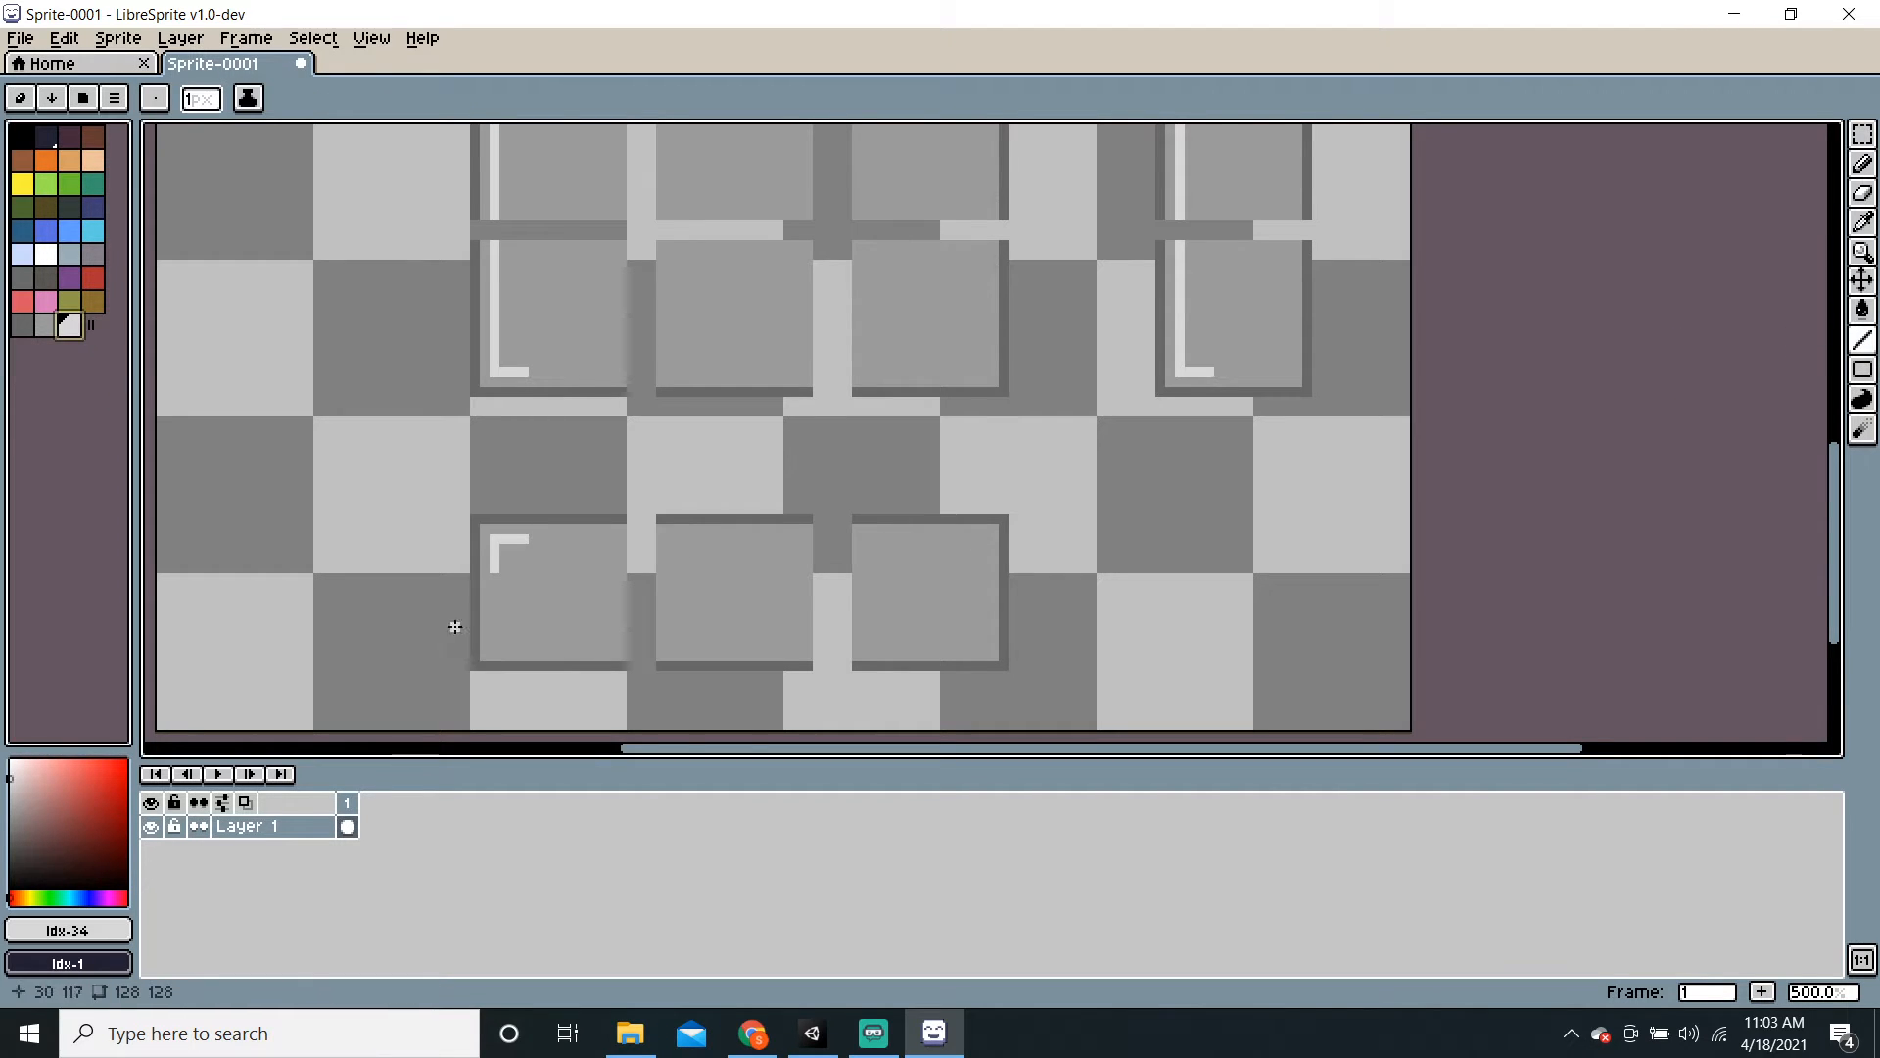
pyautogui.moveTo(493, 647)
pyautogui.mouseDown()
pyautogui.moveTo(494, 576)
pyautogui.moveTo(527, 649)
pyautogui.mouseUp()
pyautogui.scroll(-3, 889, 537)
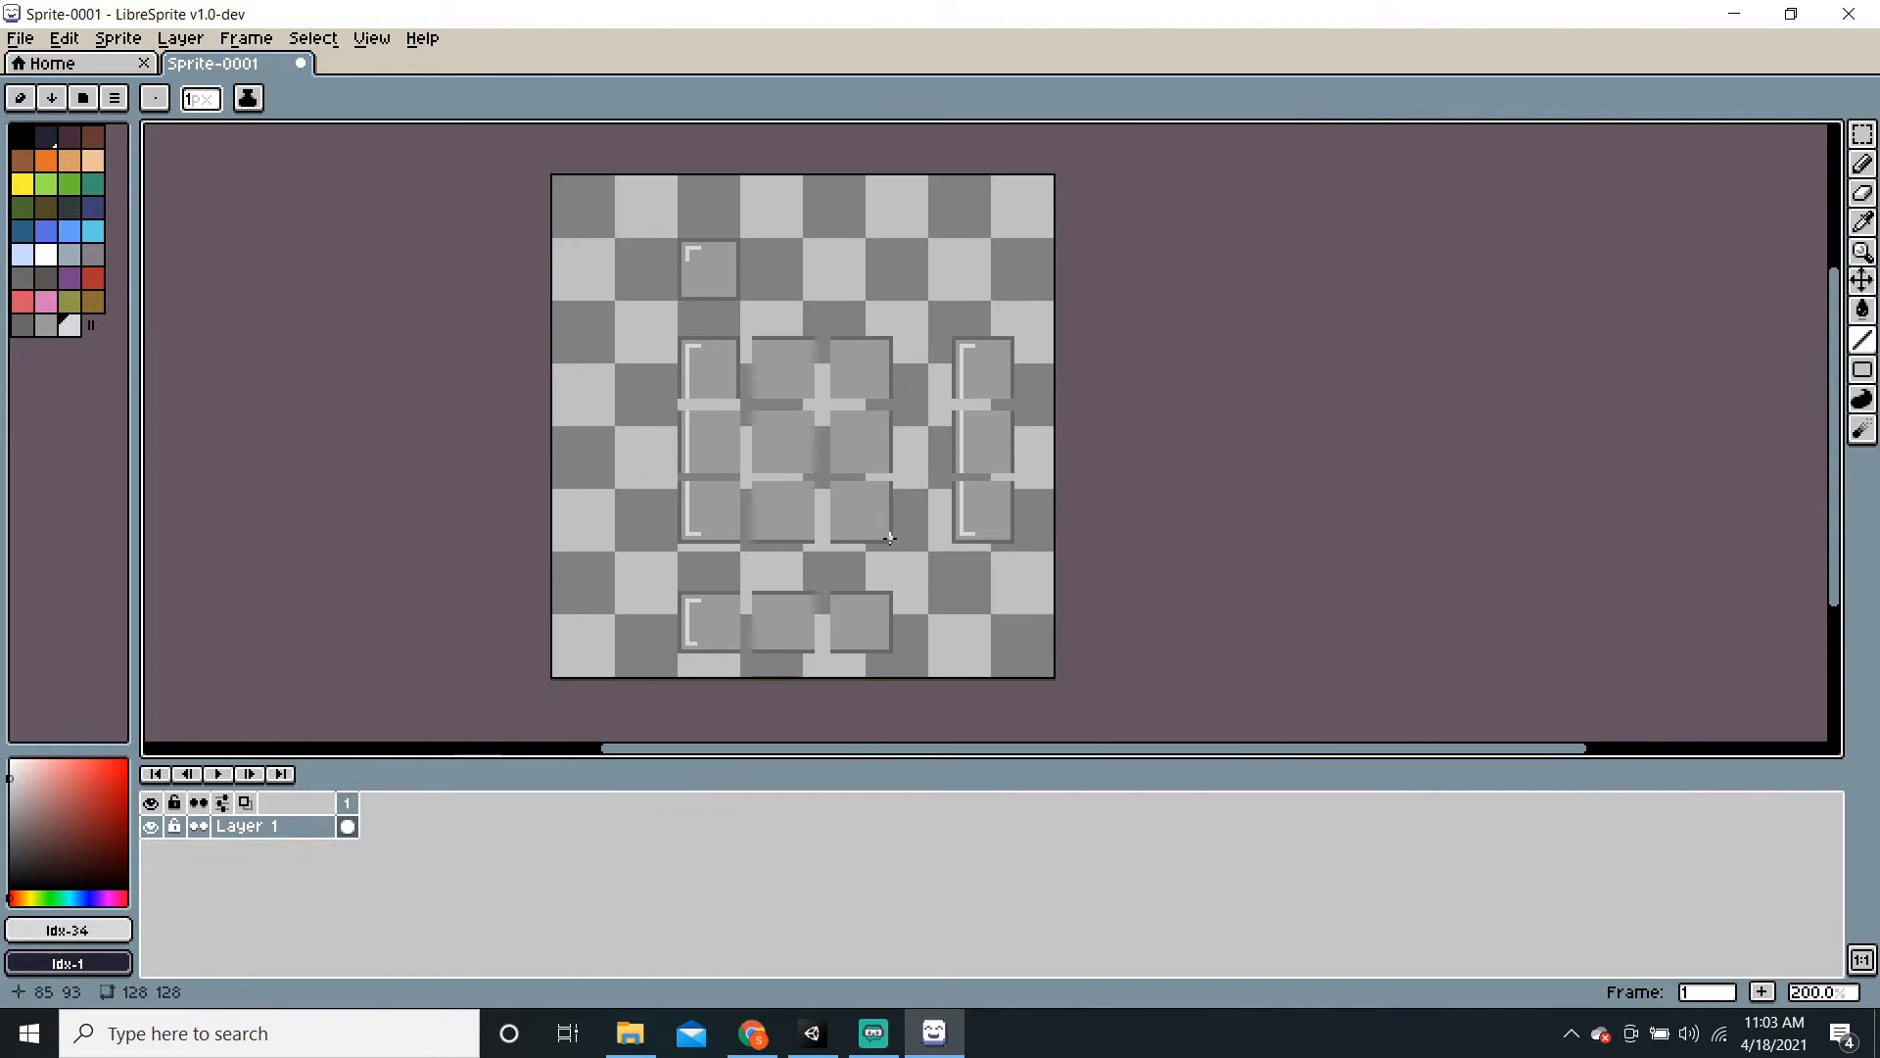
pyautogui.scroll(1, 889, 538)
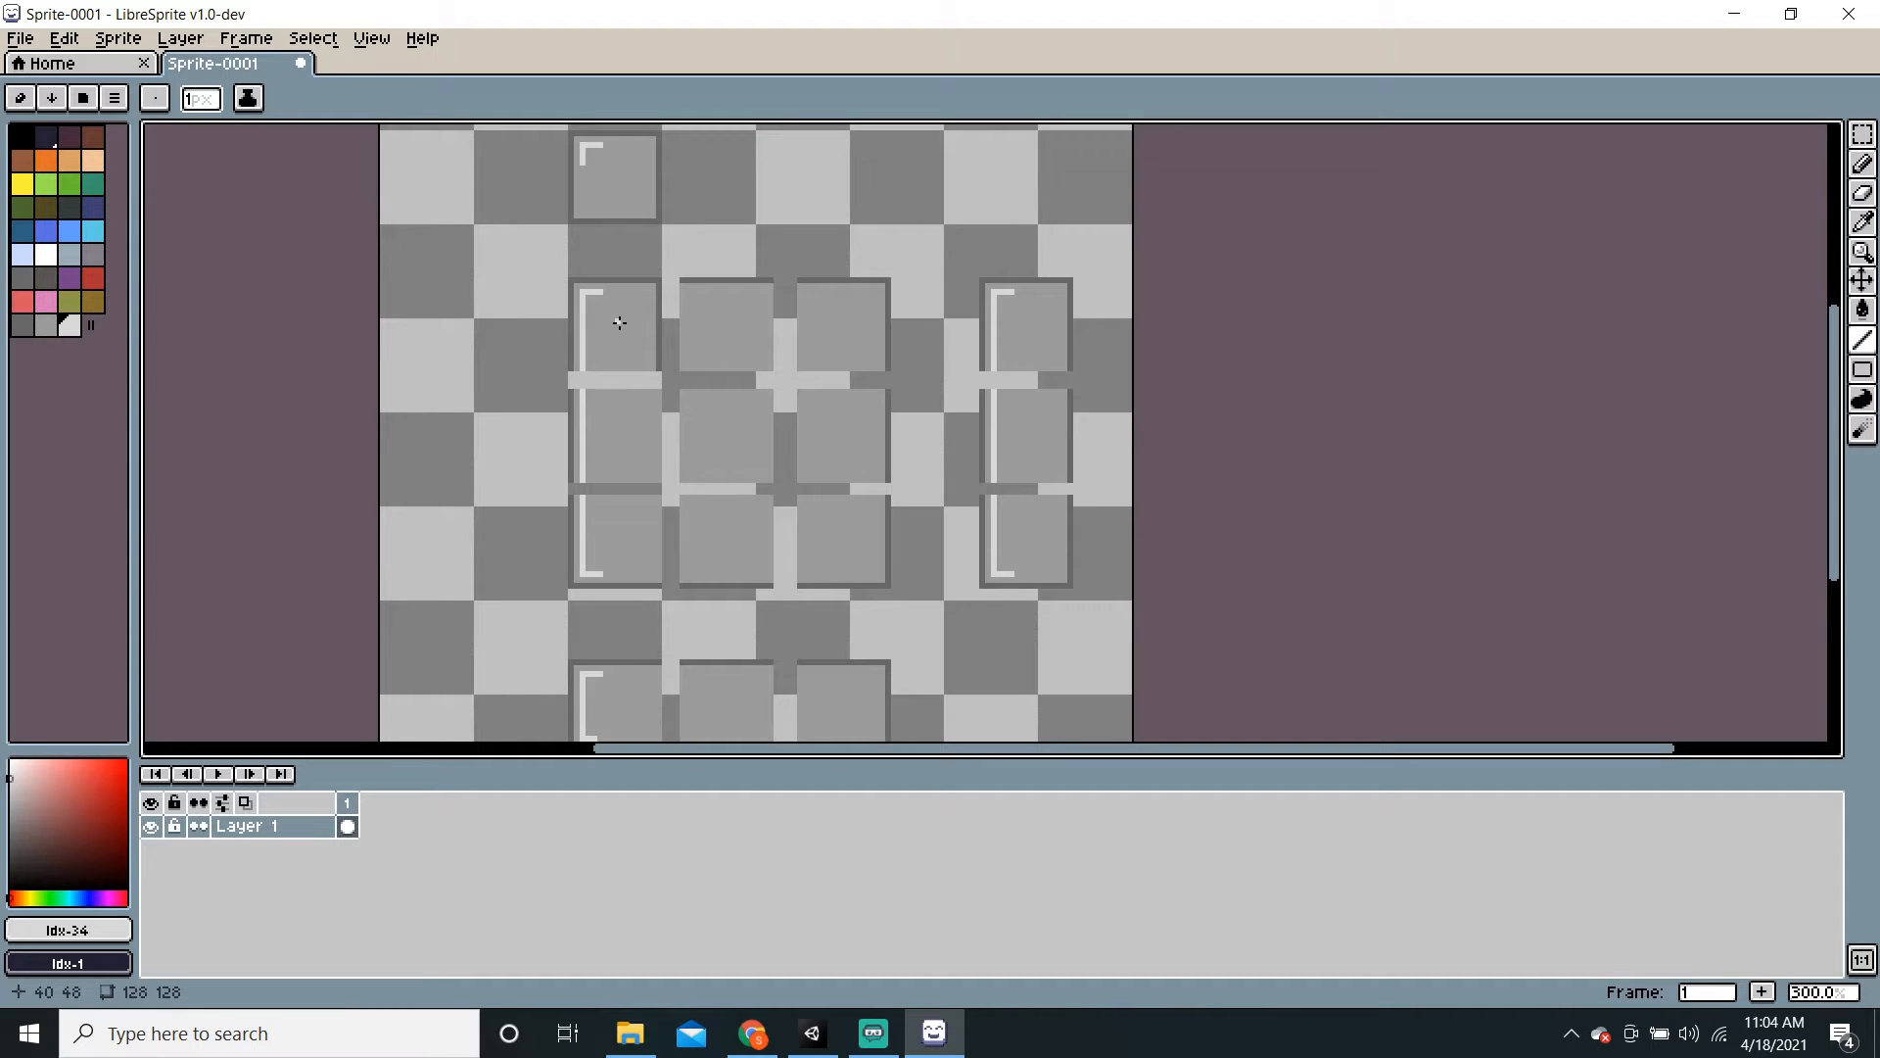
pyautogui.click(889, 1042)
pyautogui.click(935, 1044)
# Step: Save the drawing with file name TileSprite and file type png files
pyautogui.hotkey('ctrl', 's')
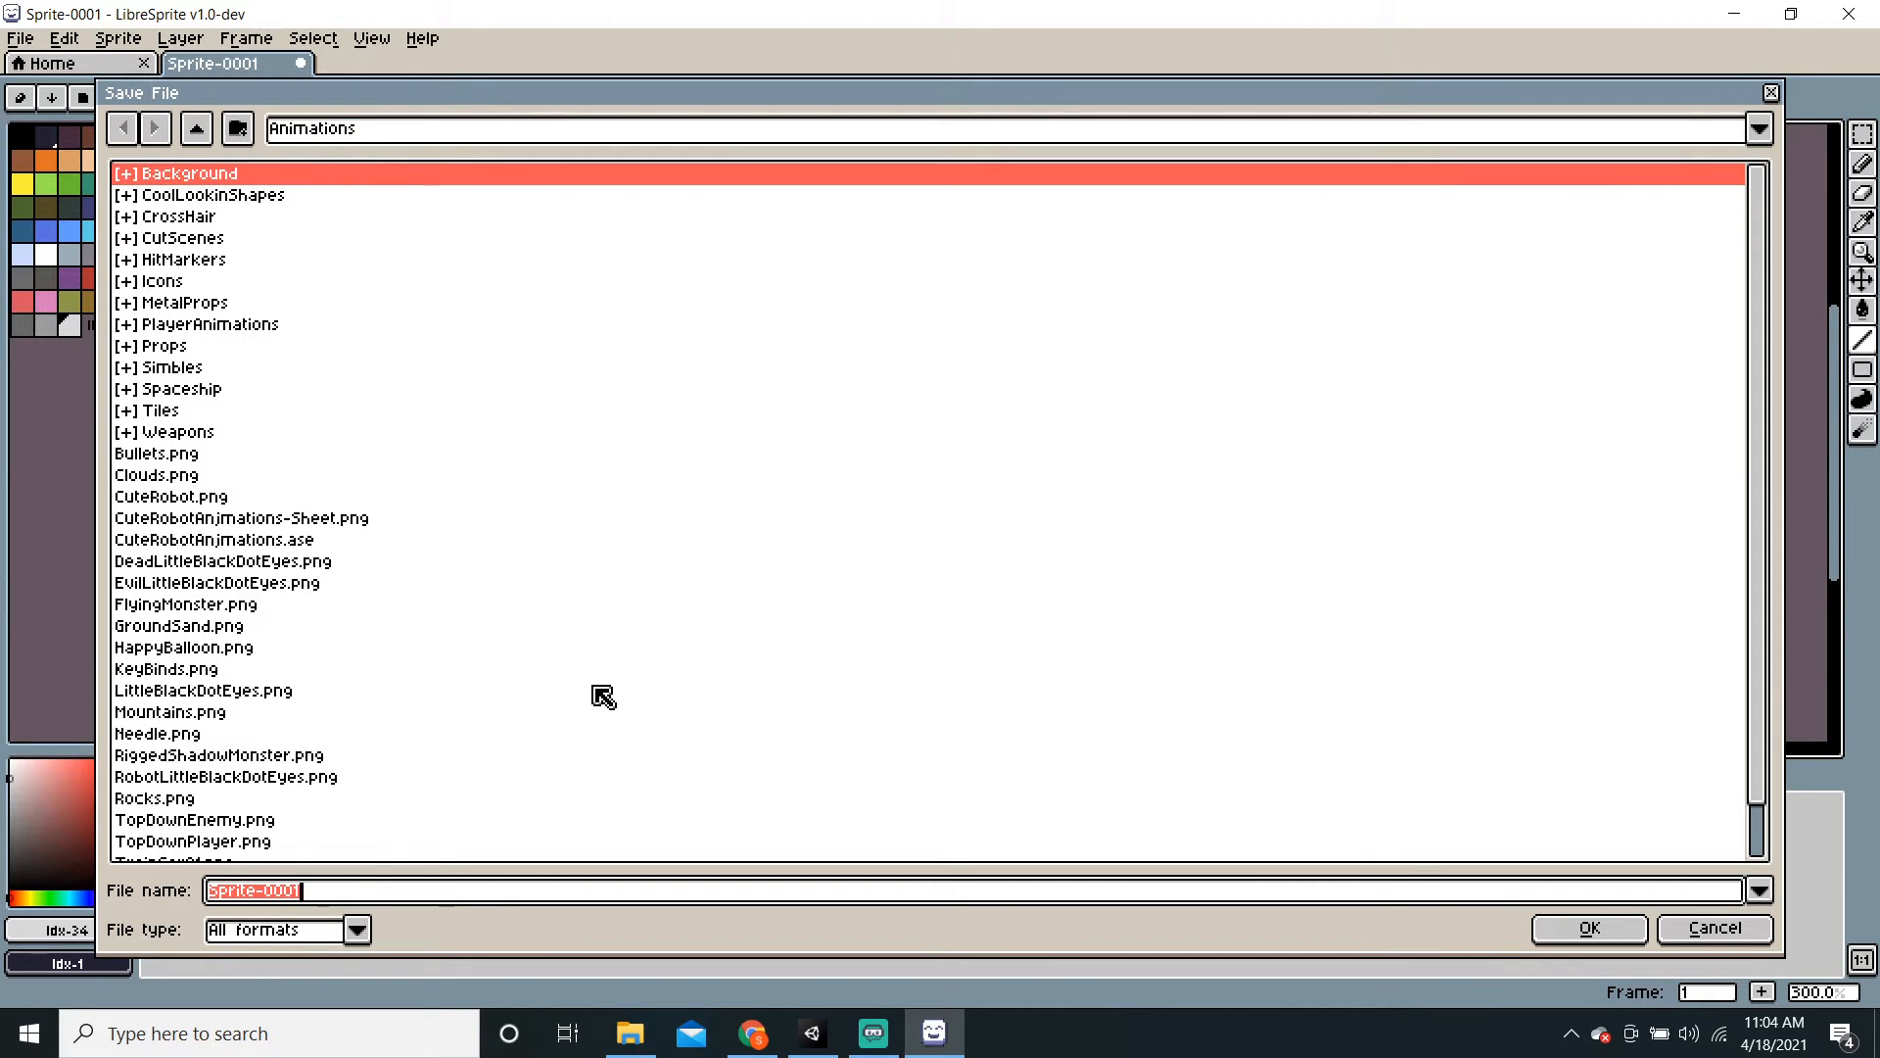
pyautogui.write('TileMap')
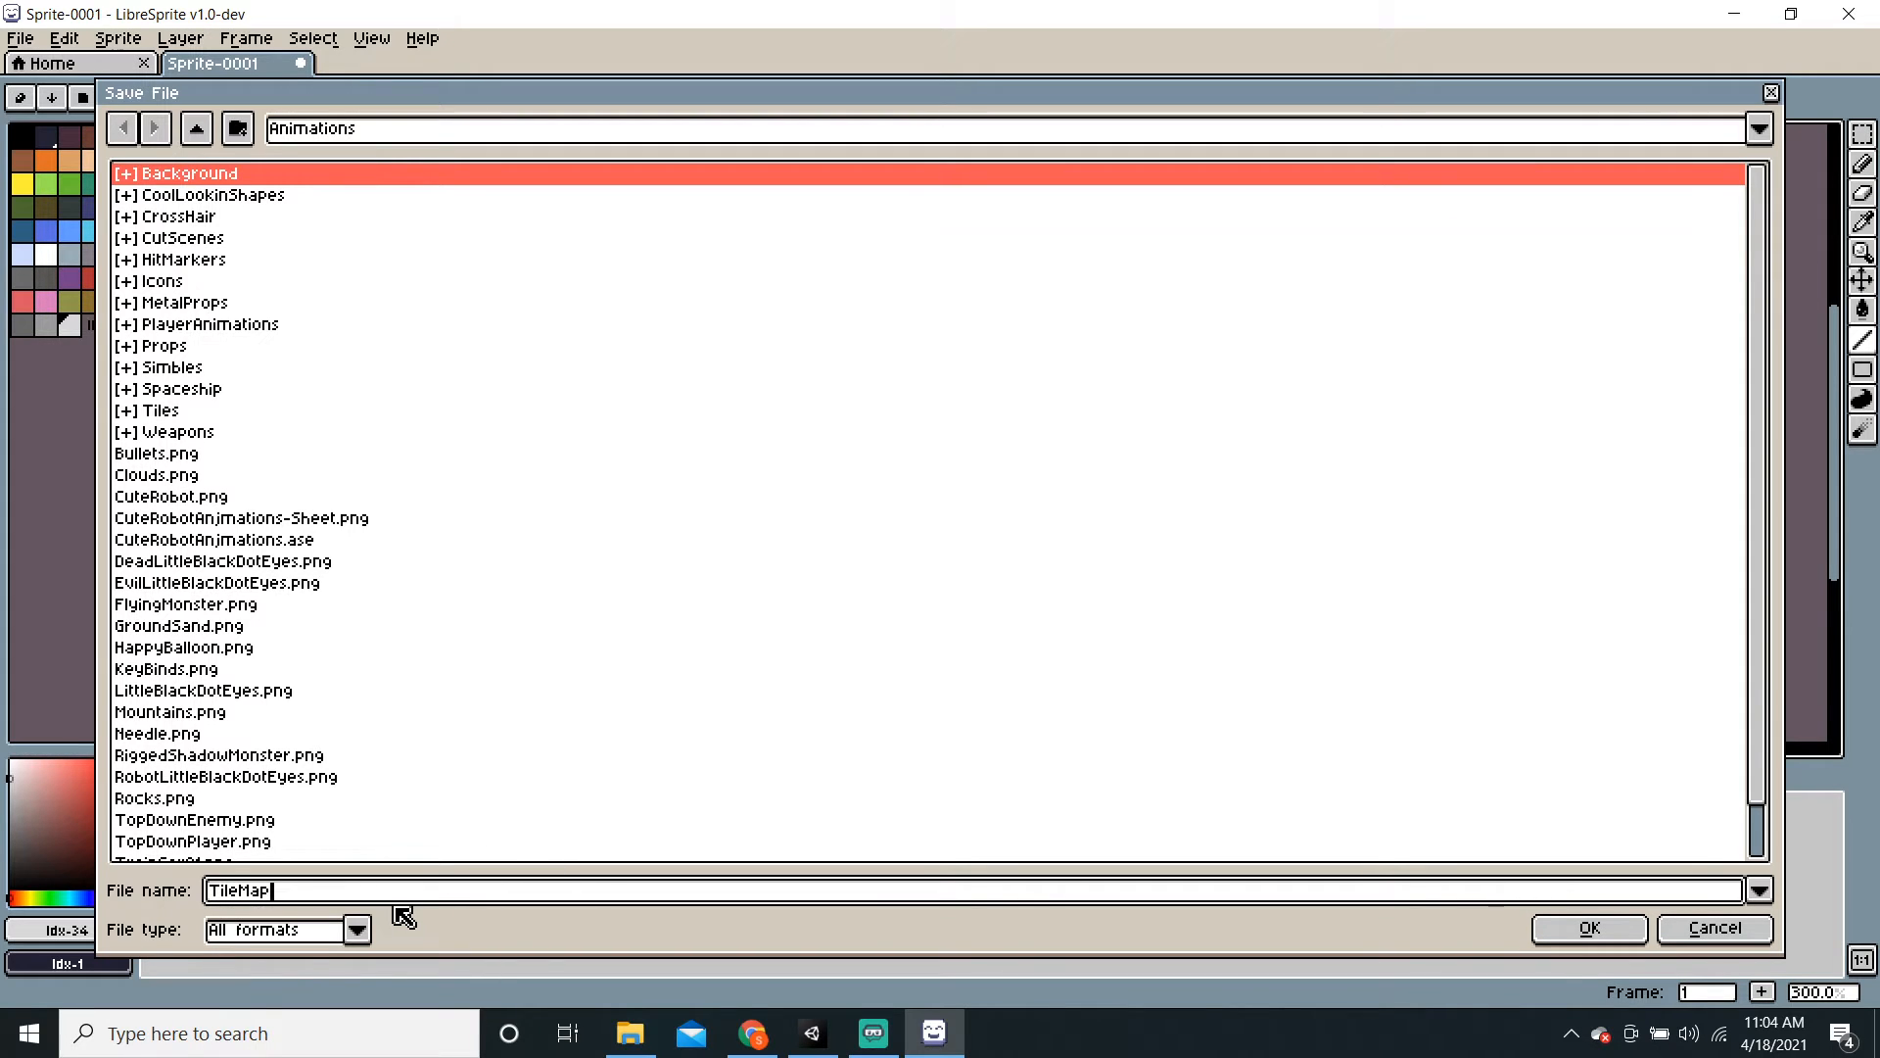
pyautogui.press('BackSpace')
pyautogui.press('BackSpace')
pyautogui.press('BackSpace')
pyautogui.write('Sprite')
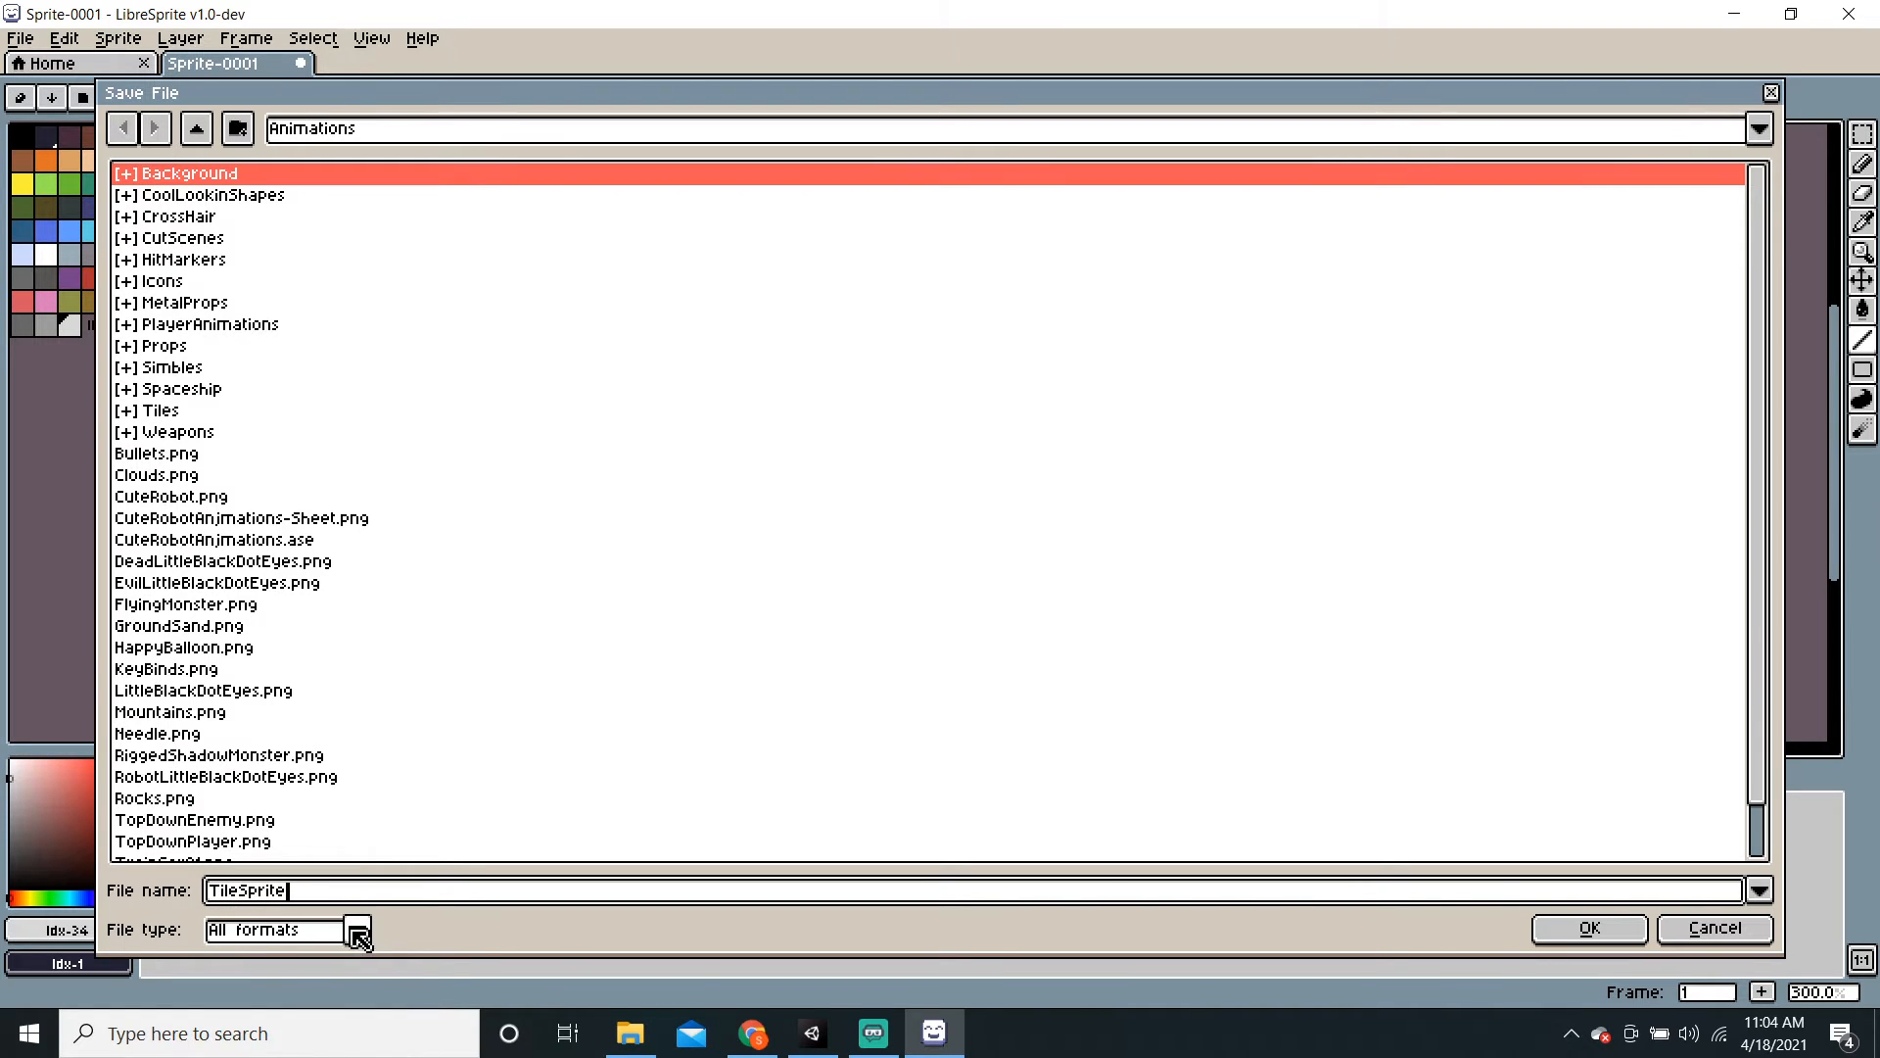
pyautogui.click(358, 931)
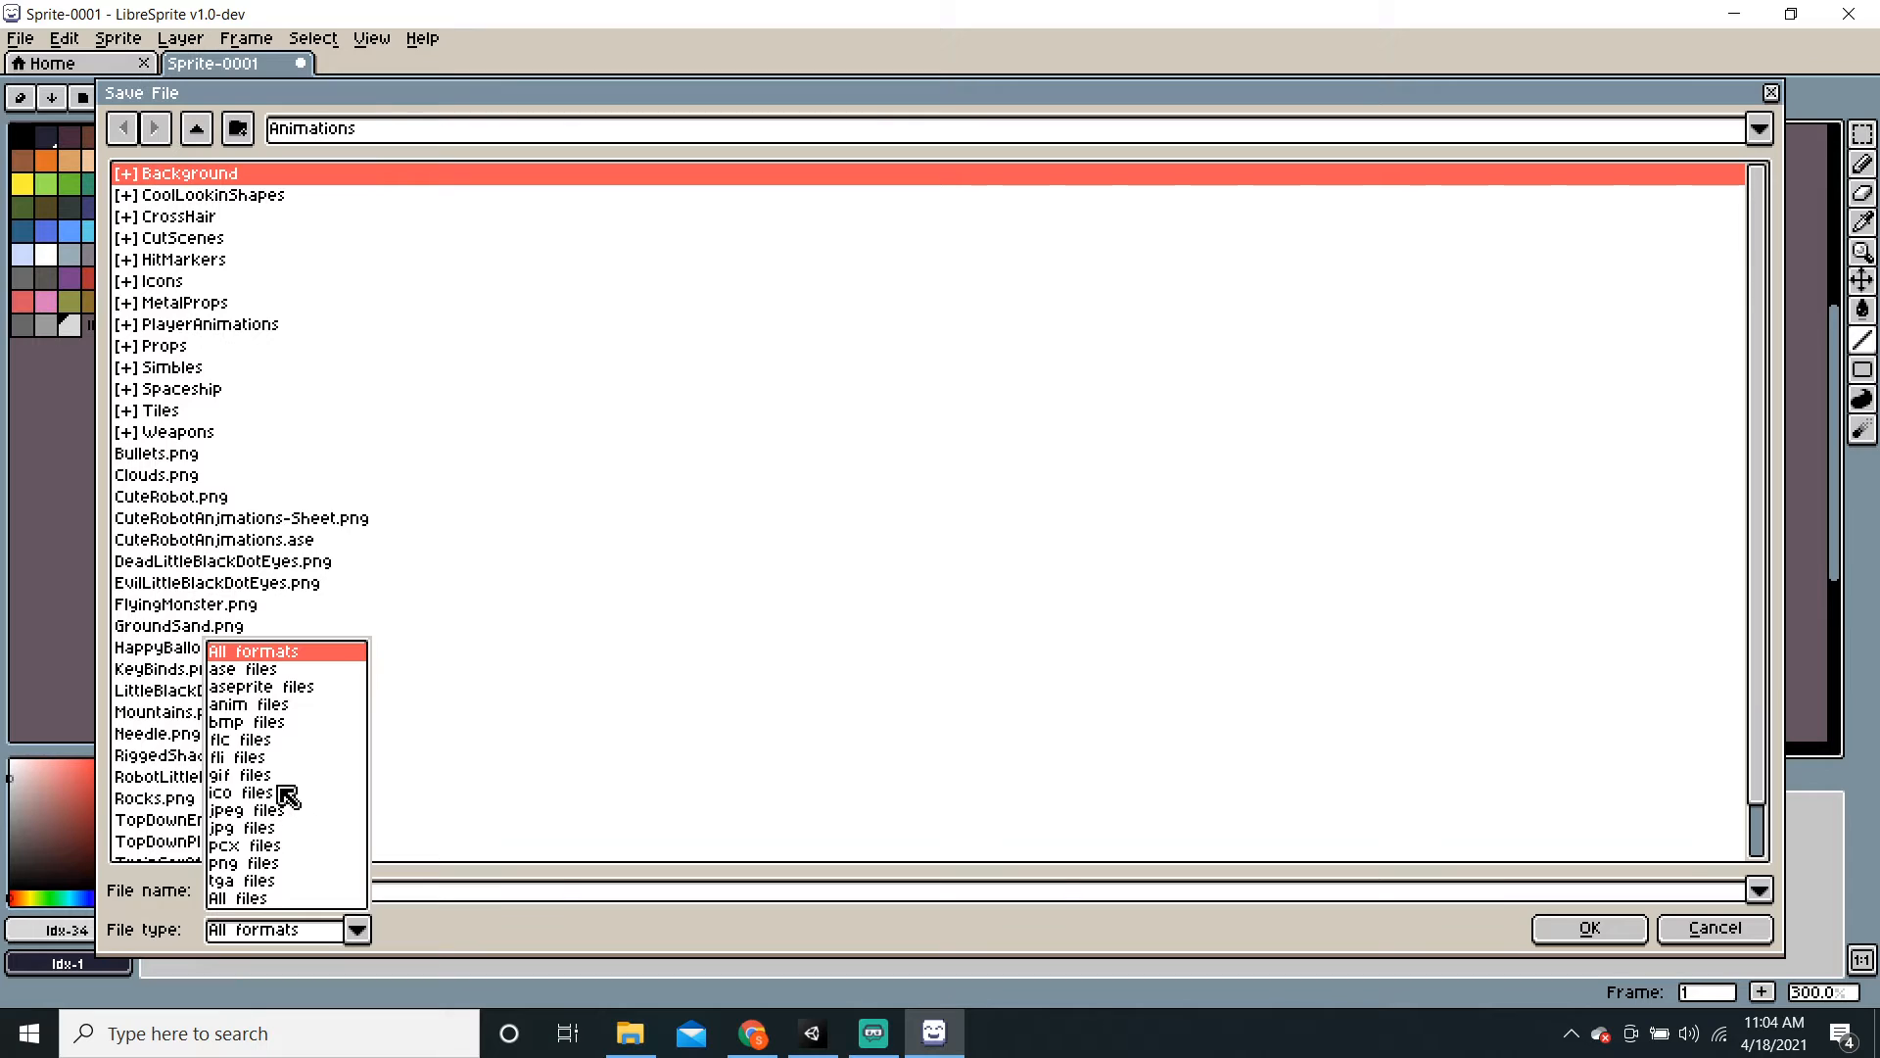
pyautogui.click(264, 865)
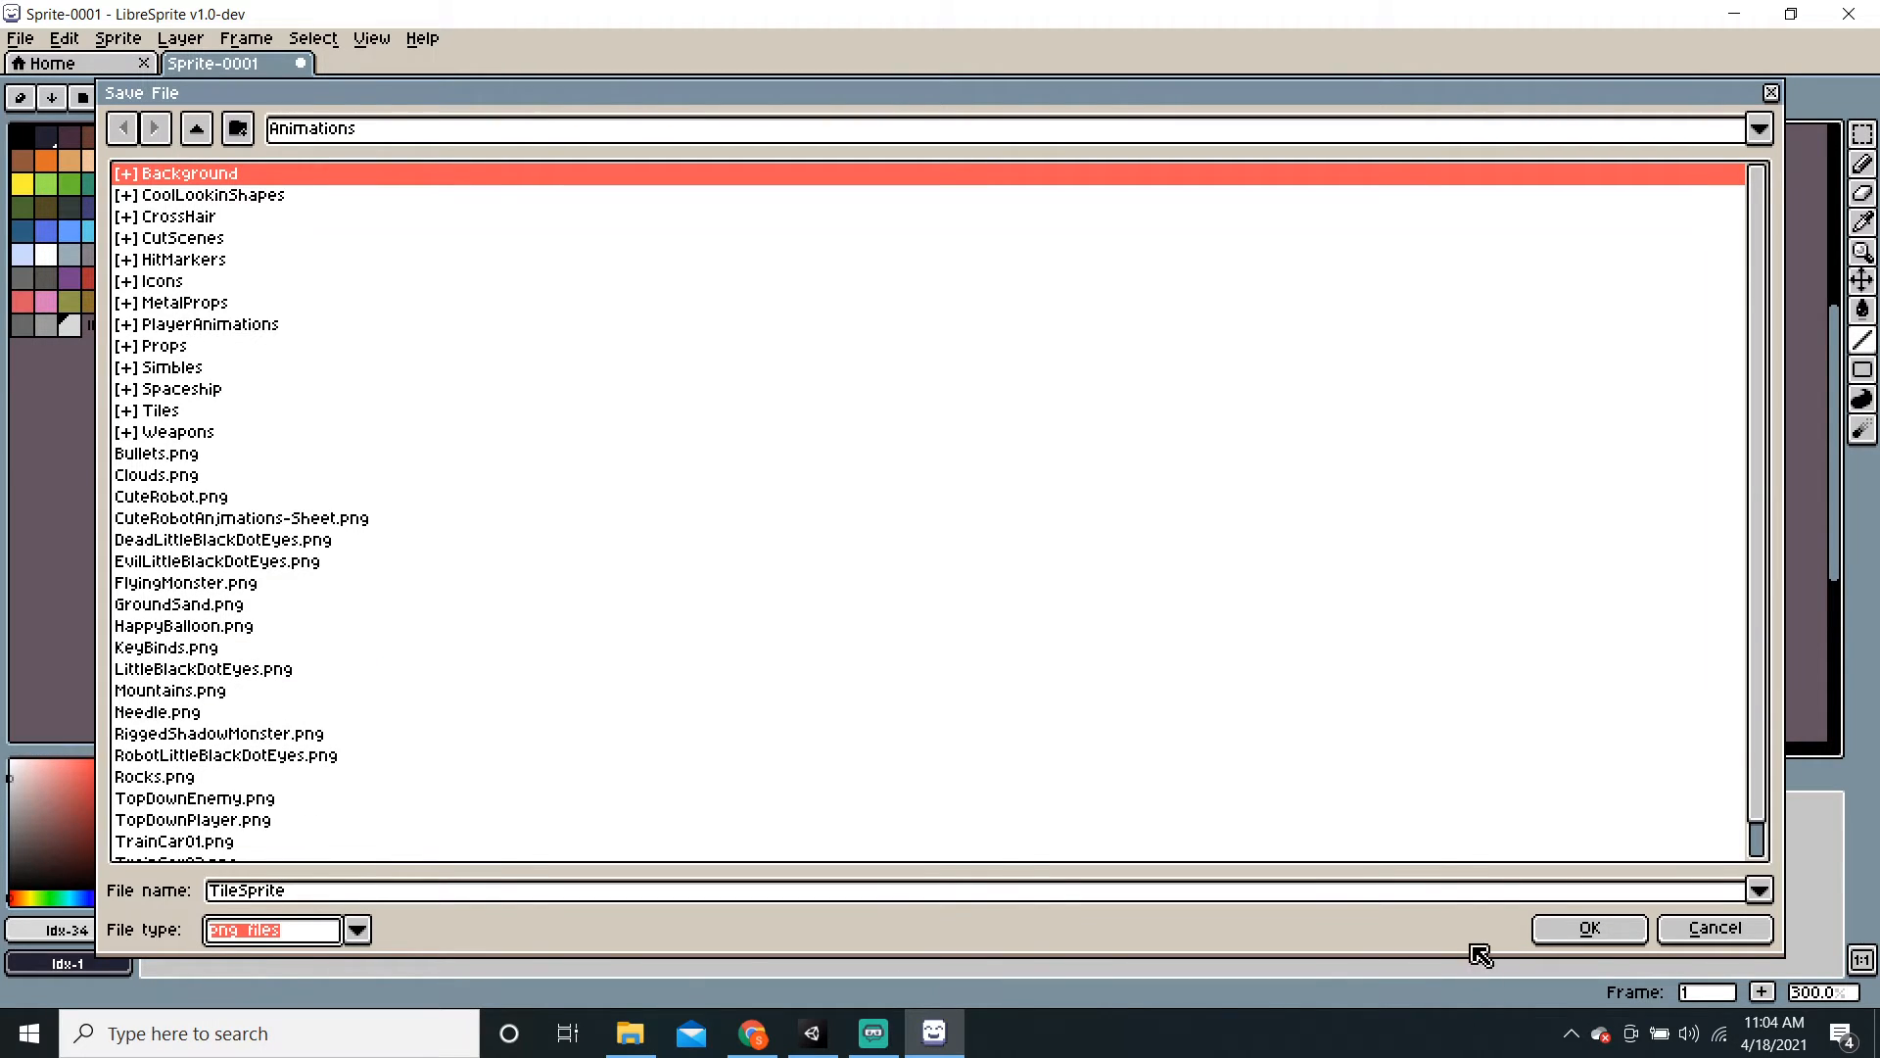
pyautogui.click(1564, 931)
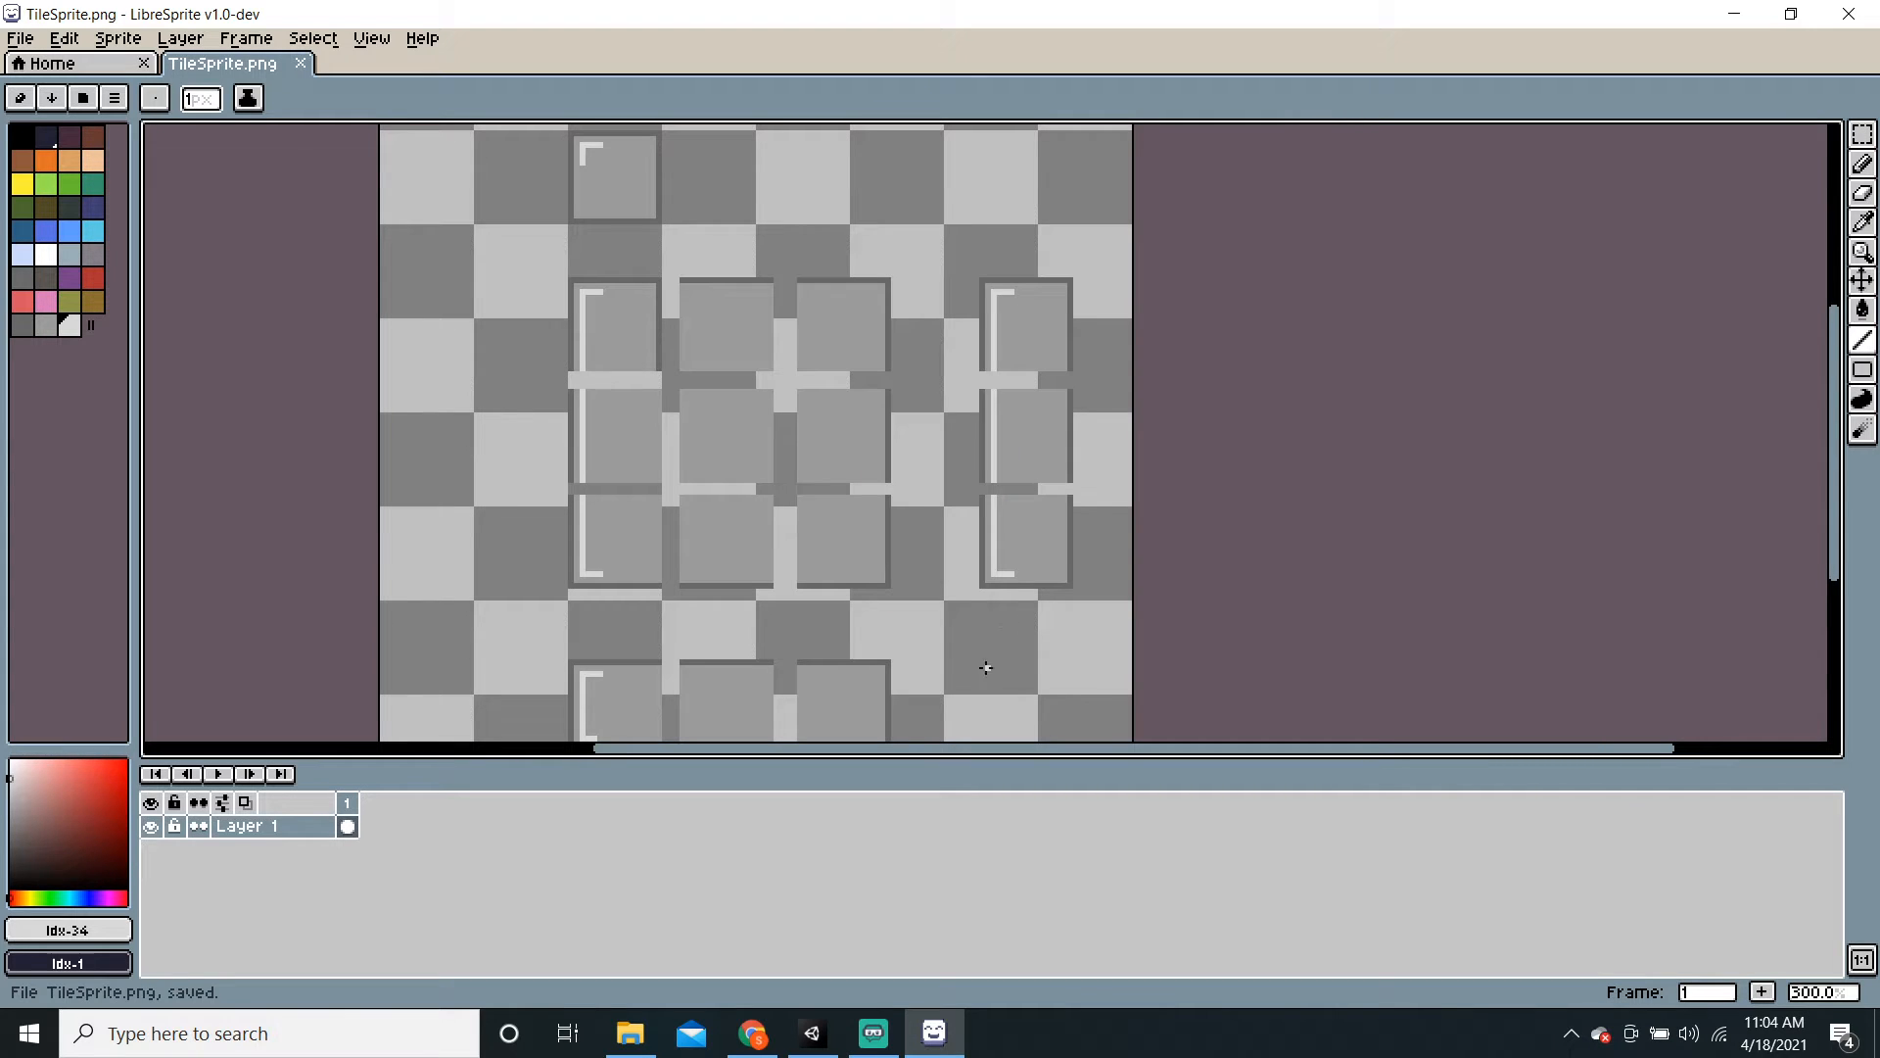
# Step: Open the Sprites folder in Unity's Project panel
pyautogui.click(813, 1034)
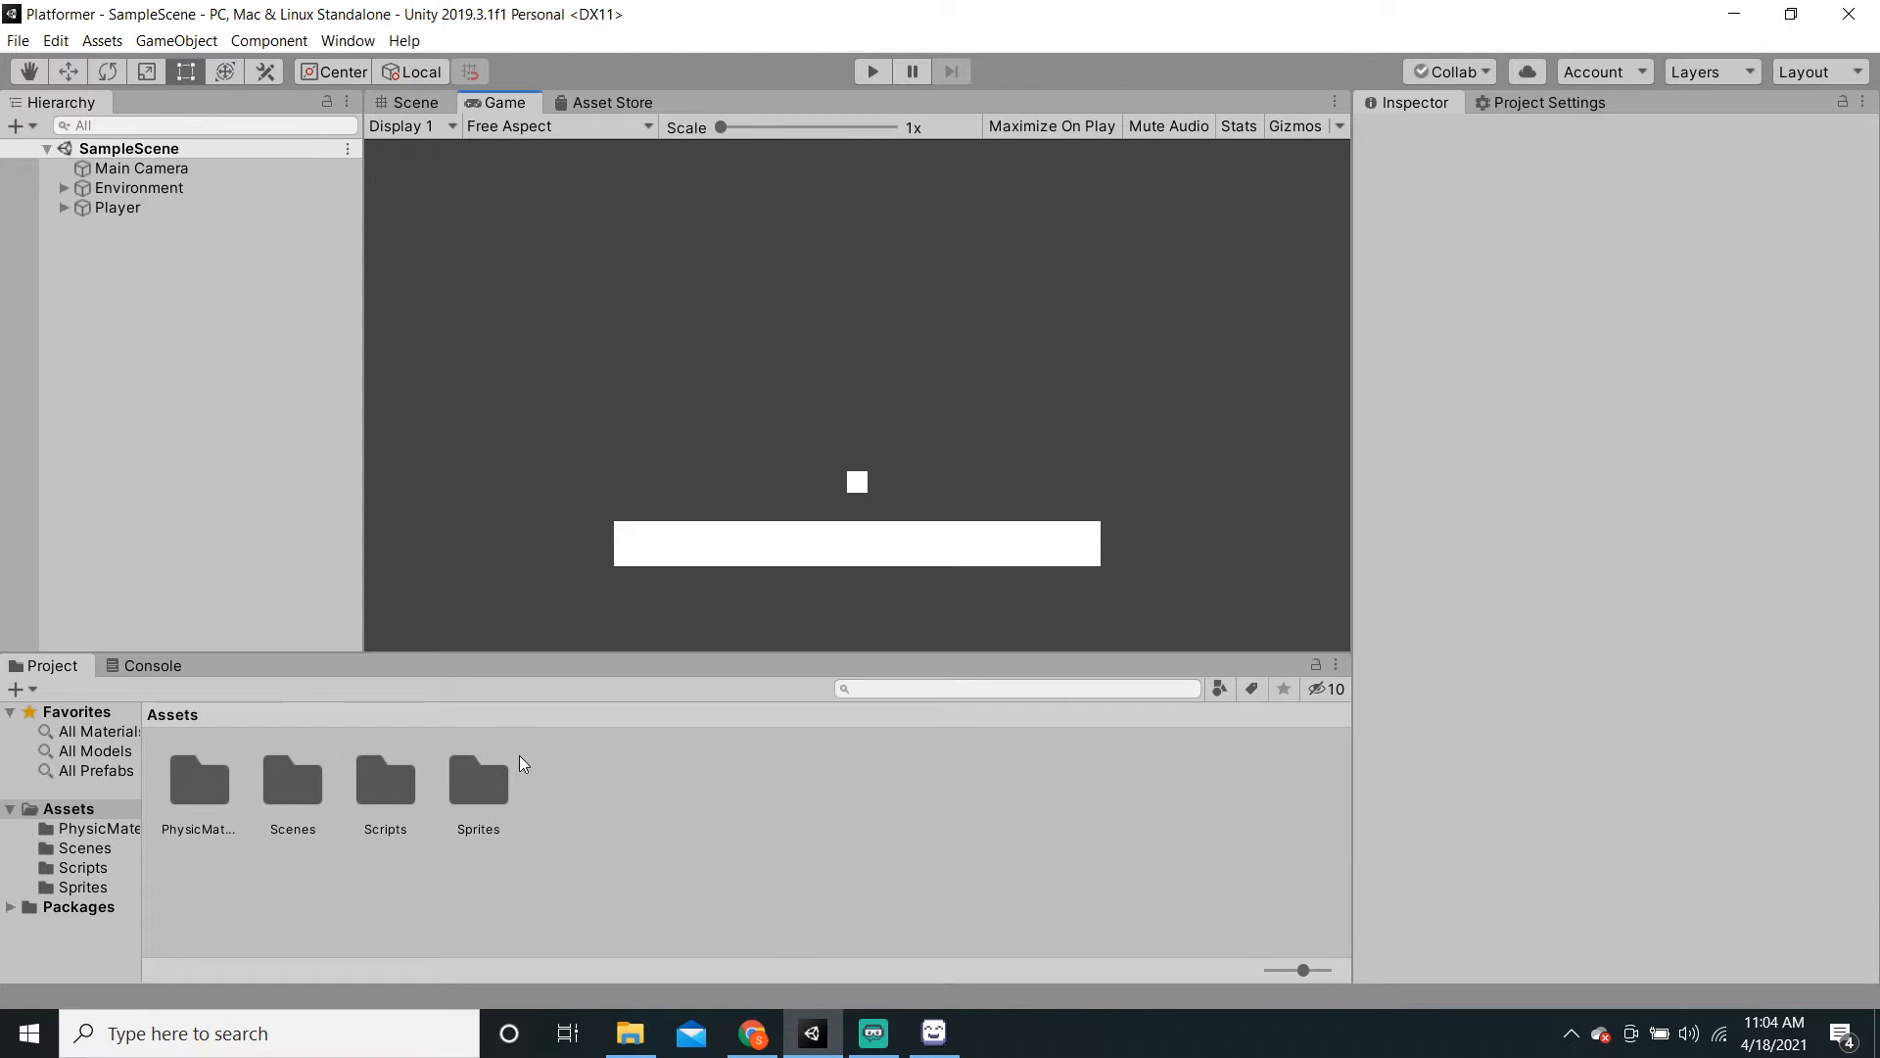
pyautogui.doubleClick(494, 777)
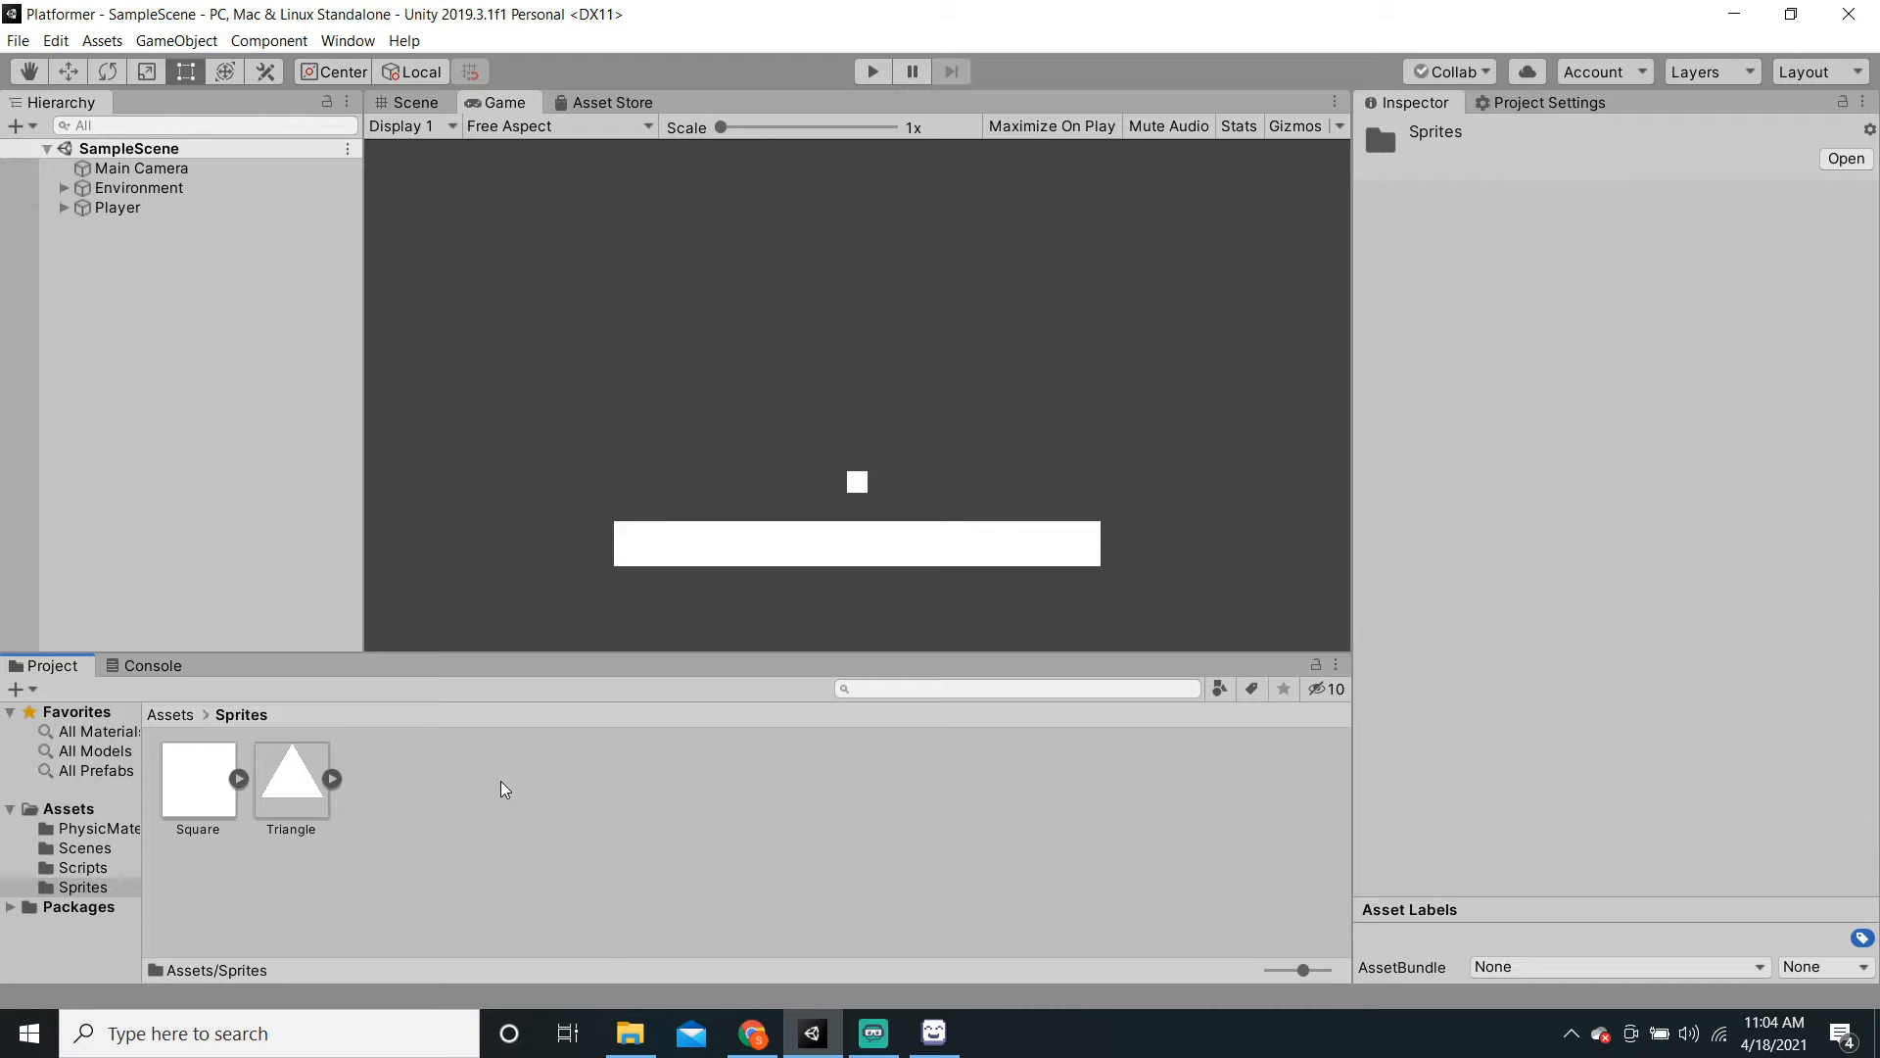
pyautogui.moveTo(635, 1038)
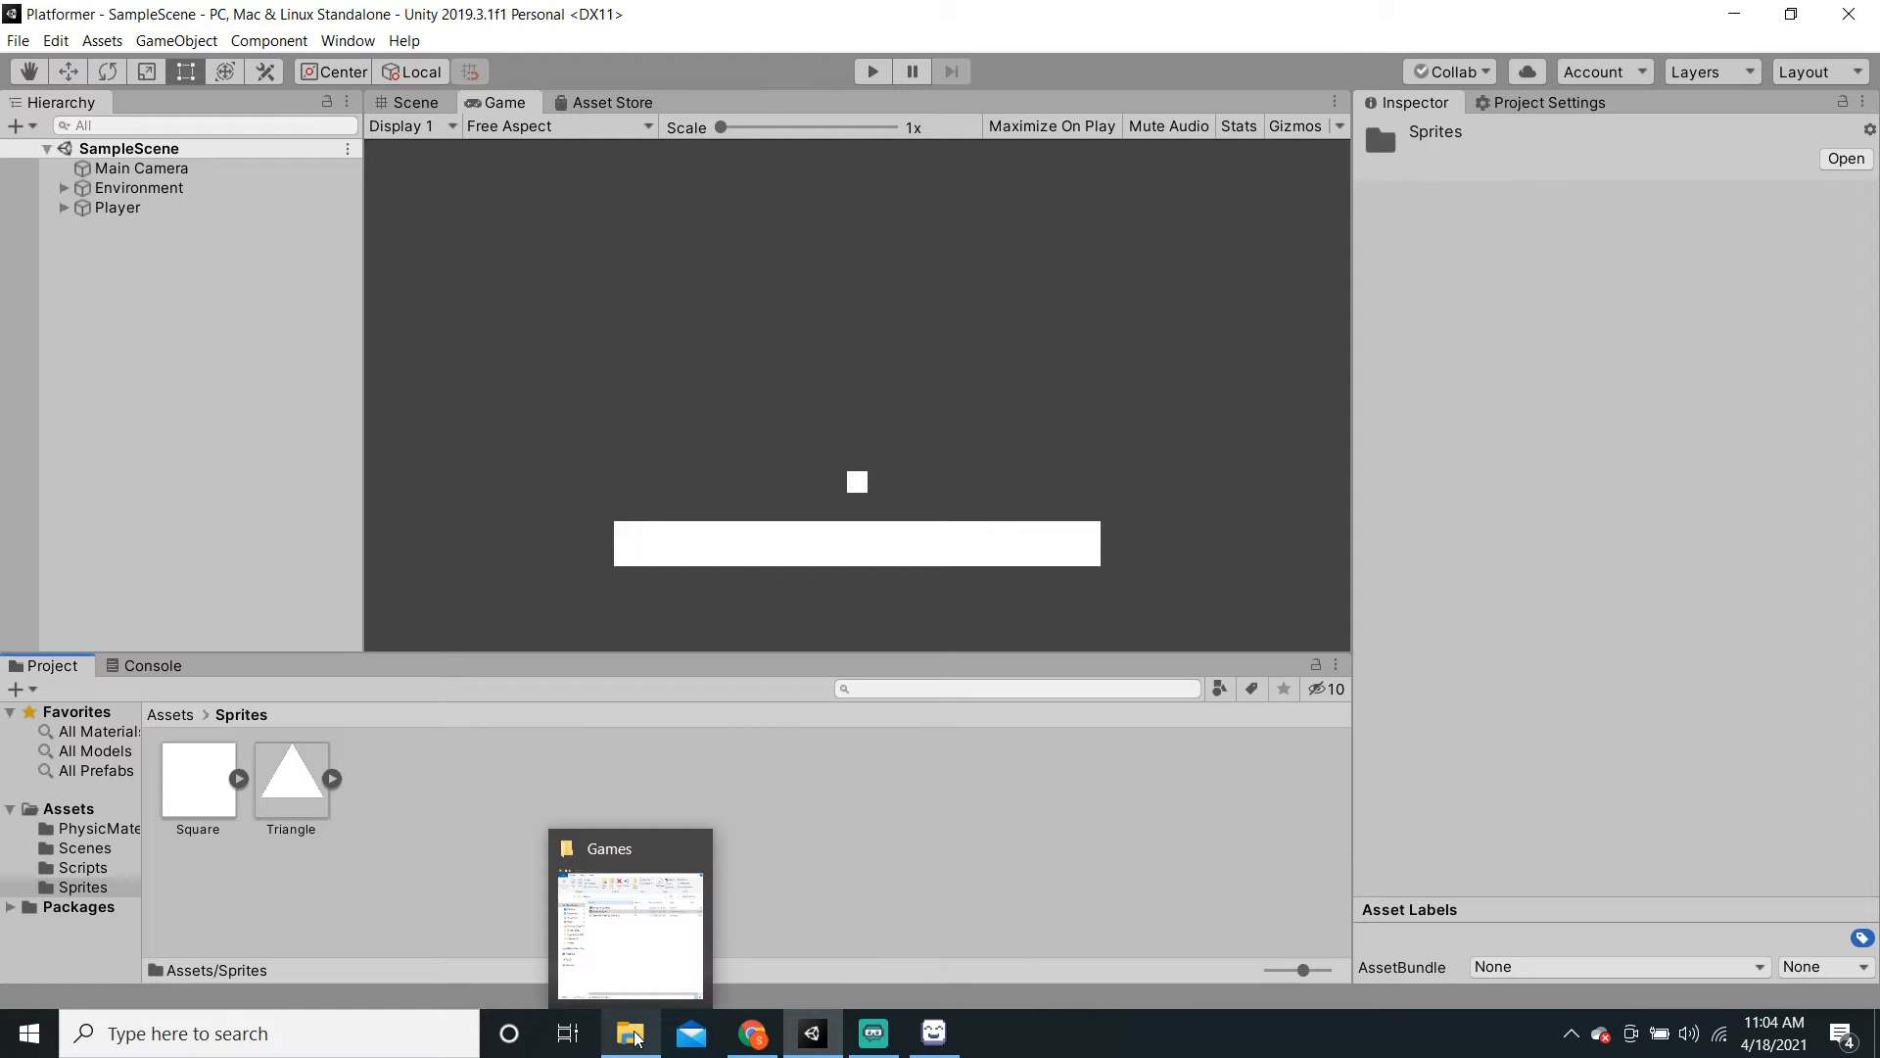
pyautogui.click(634, 1043)
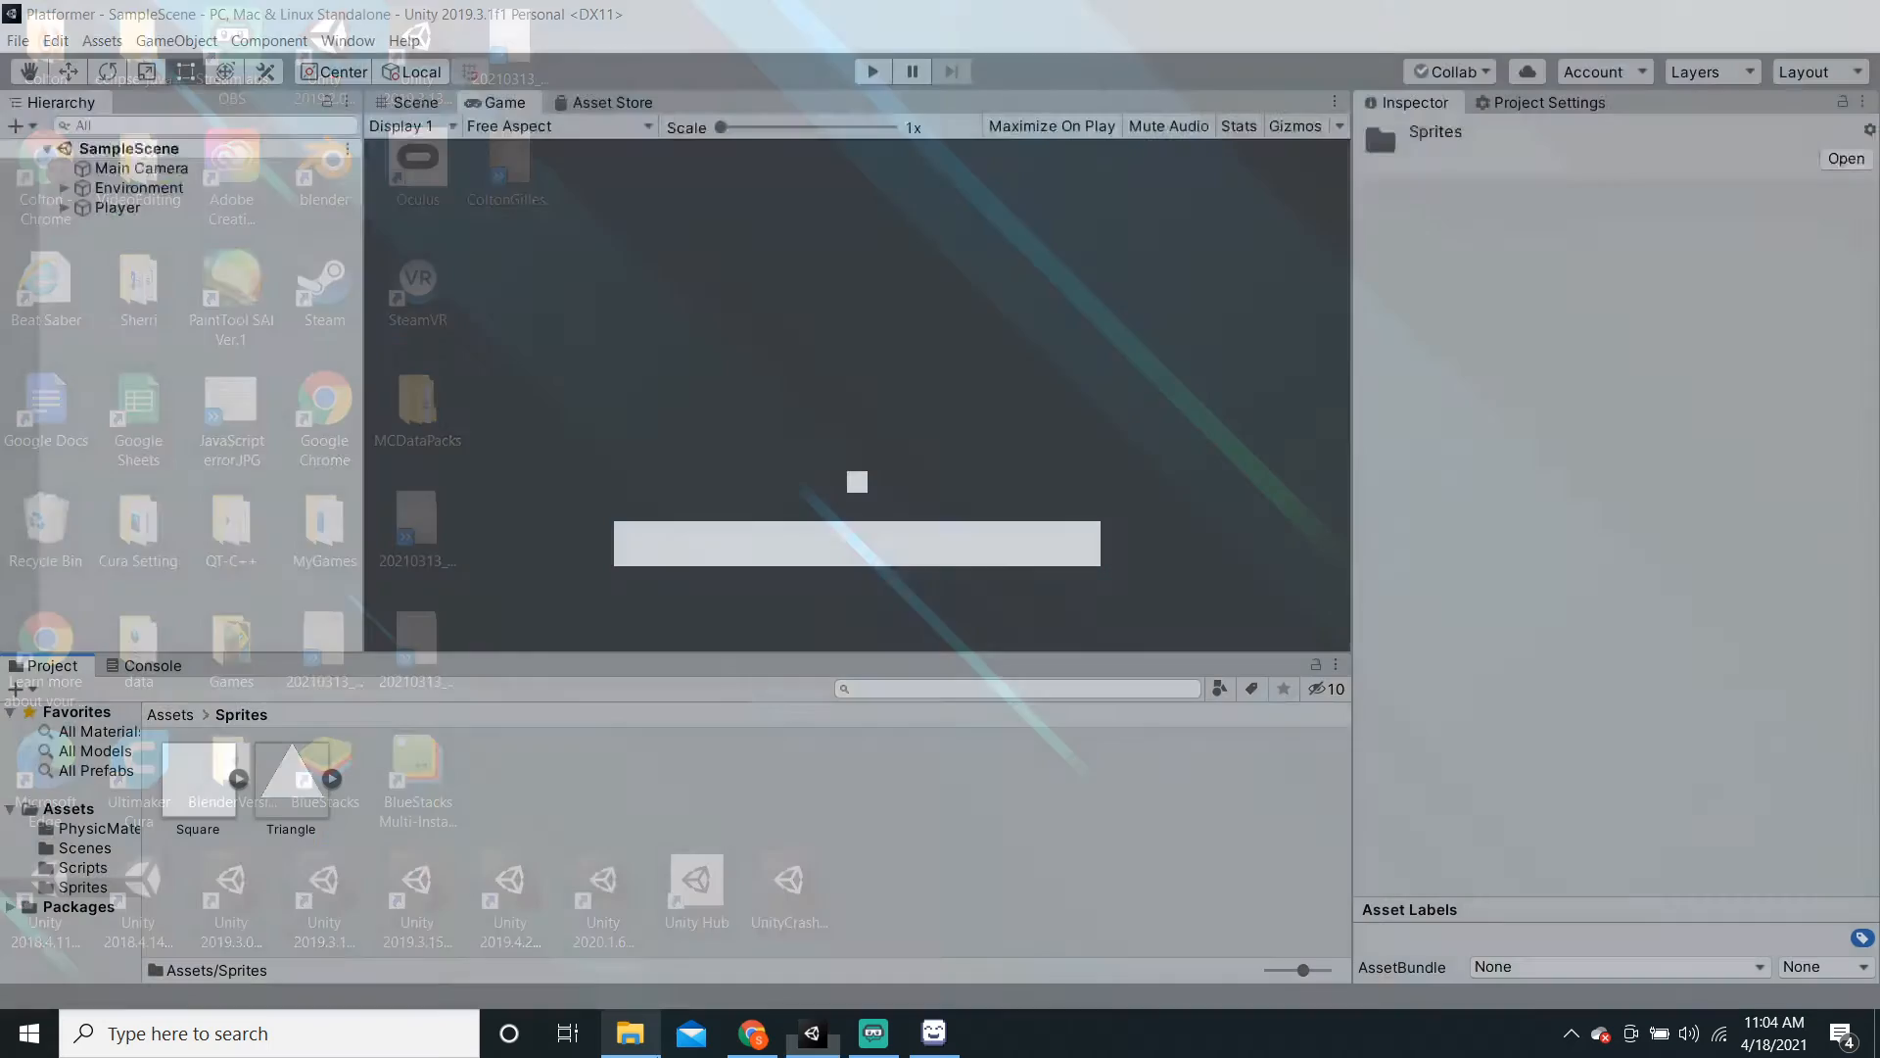
# Step: Drag TileSprite.png from Desktop > Animations in File Explorer into Unity's Sprites folder
pyautogui.click(635, 1050)
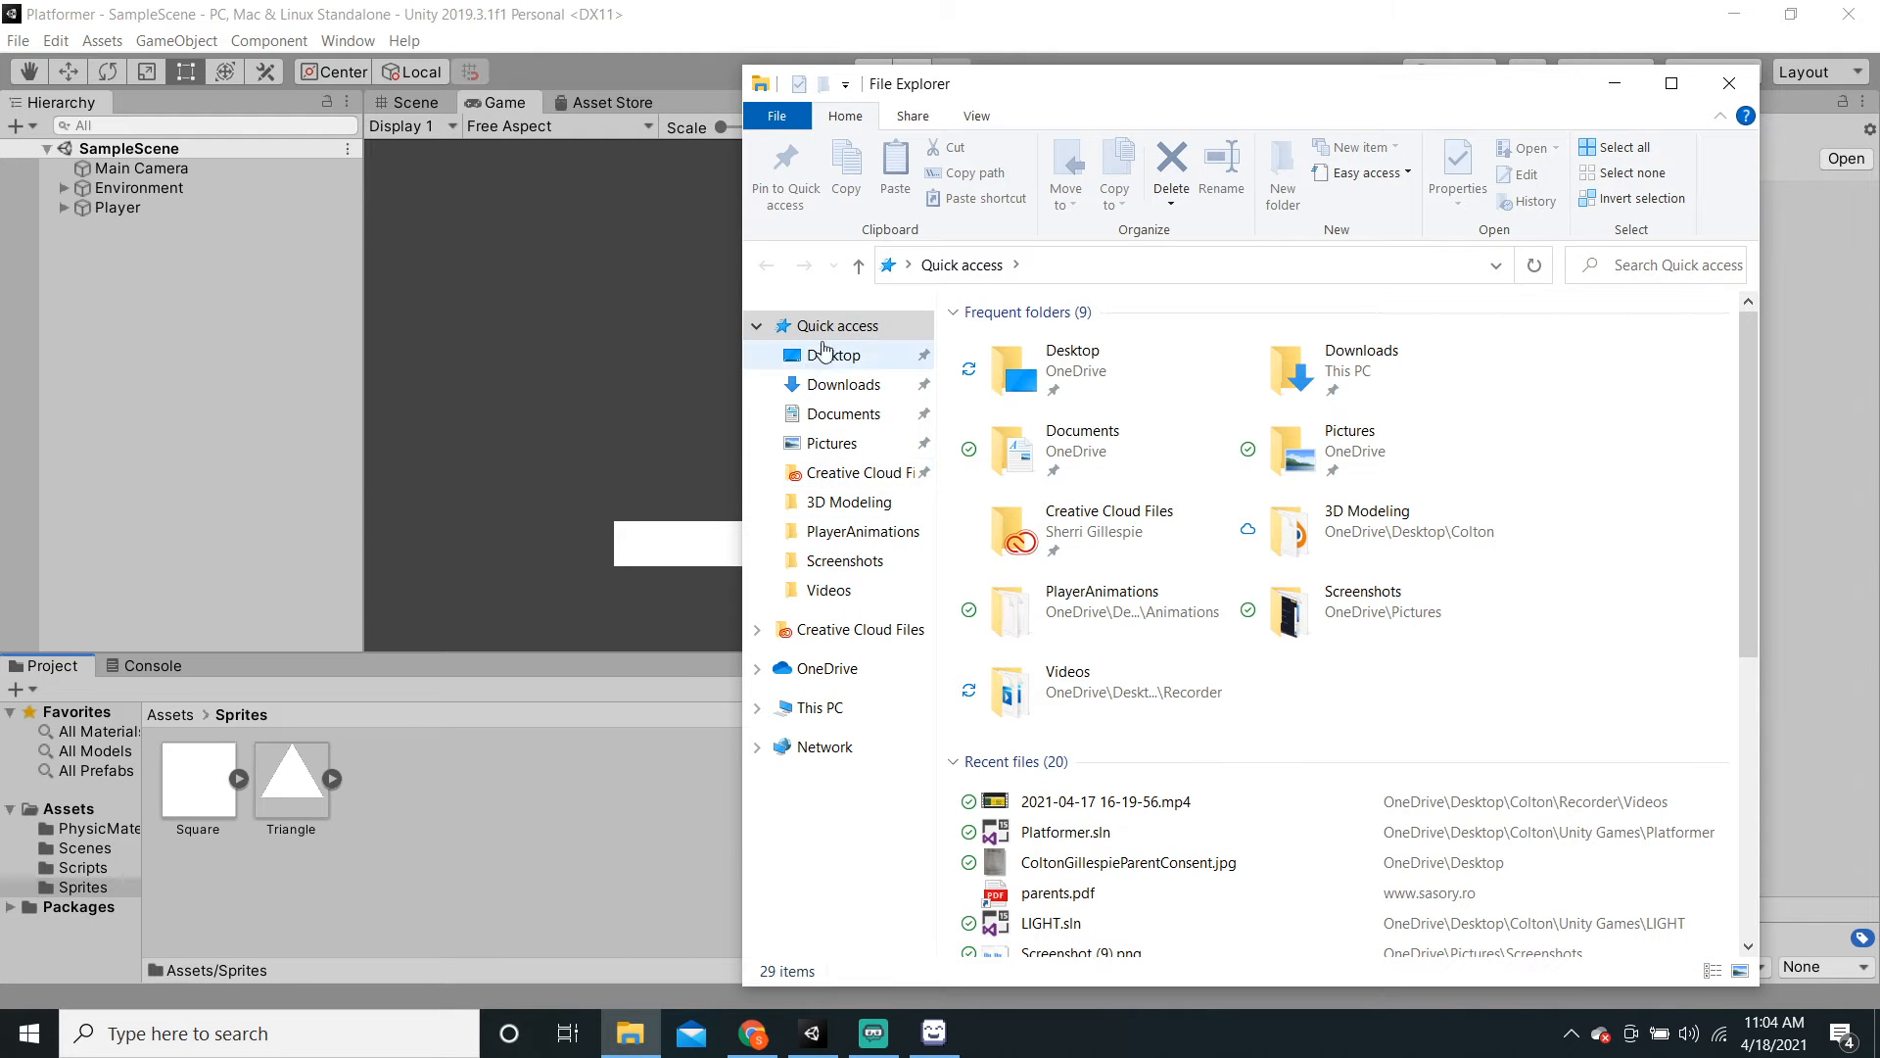
pyautogui.click(862, 355)
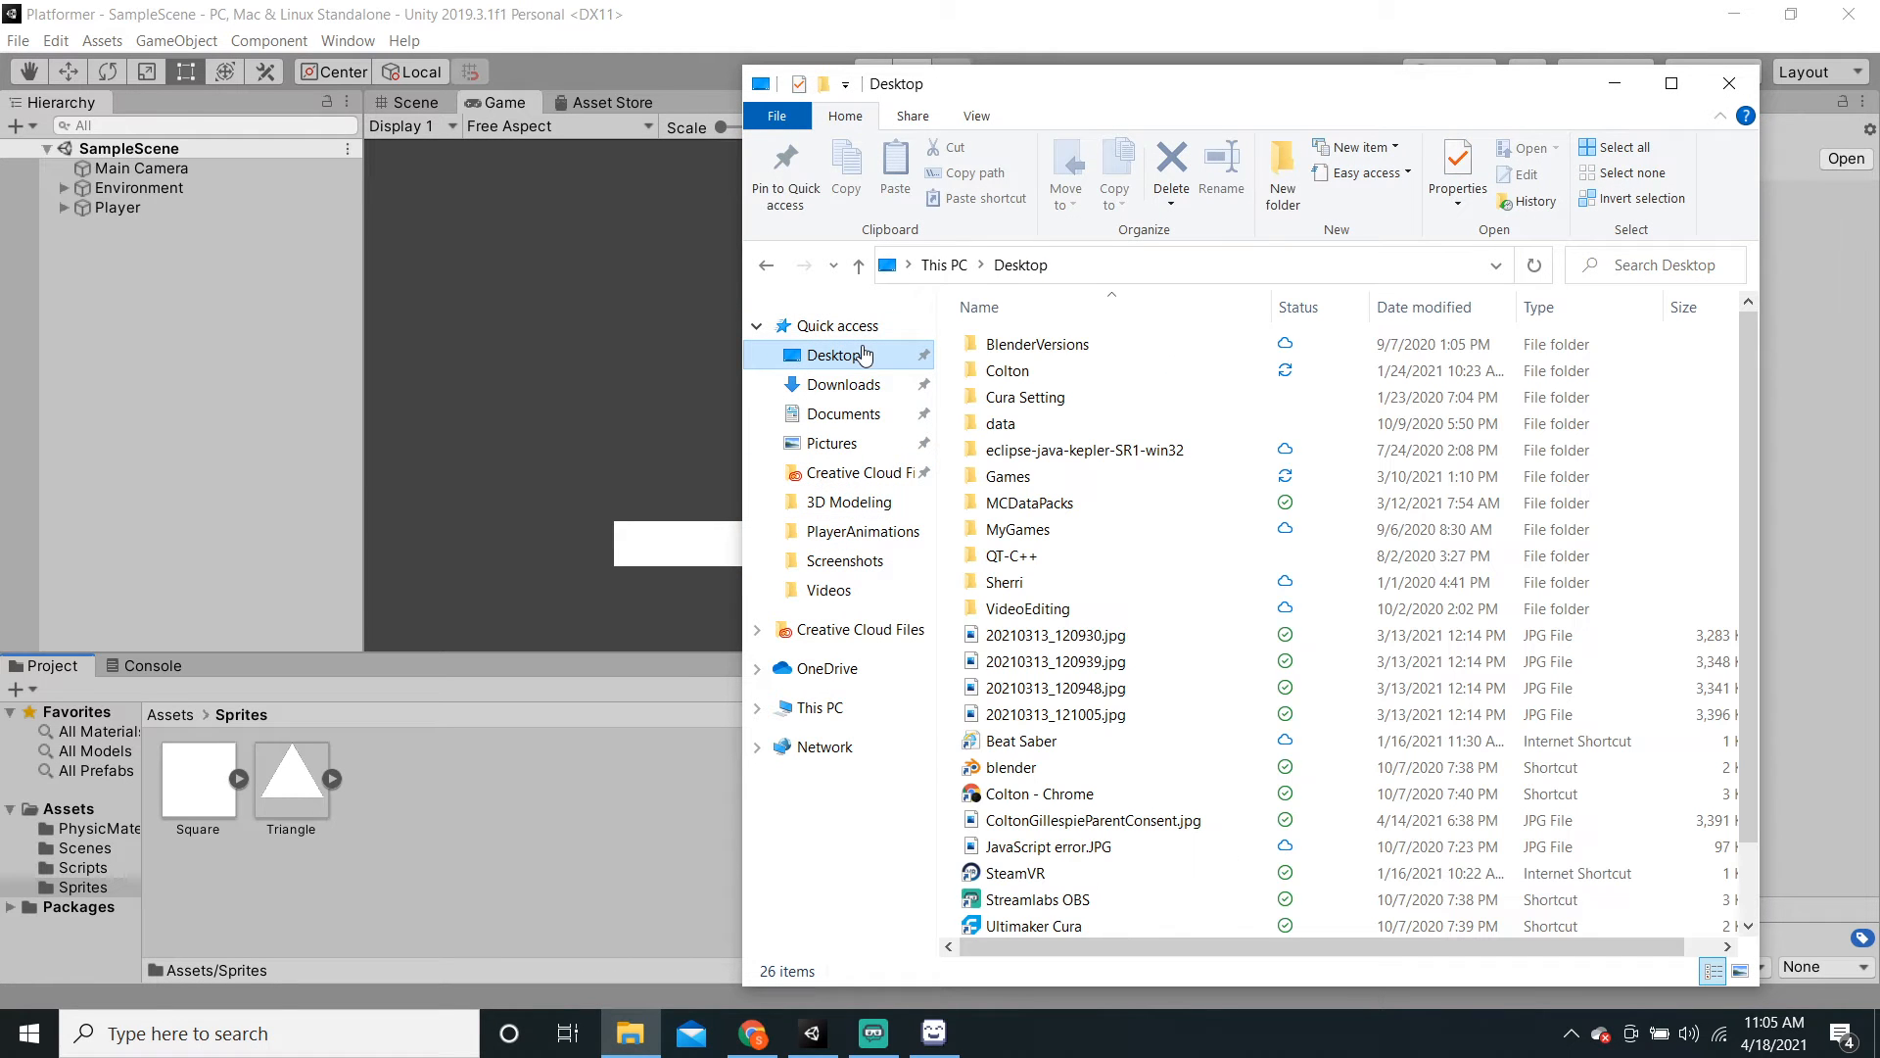
pyautogui.doubleClick(1050, 374)
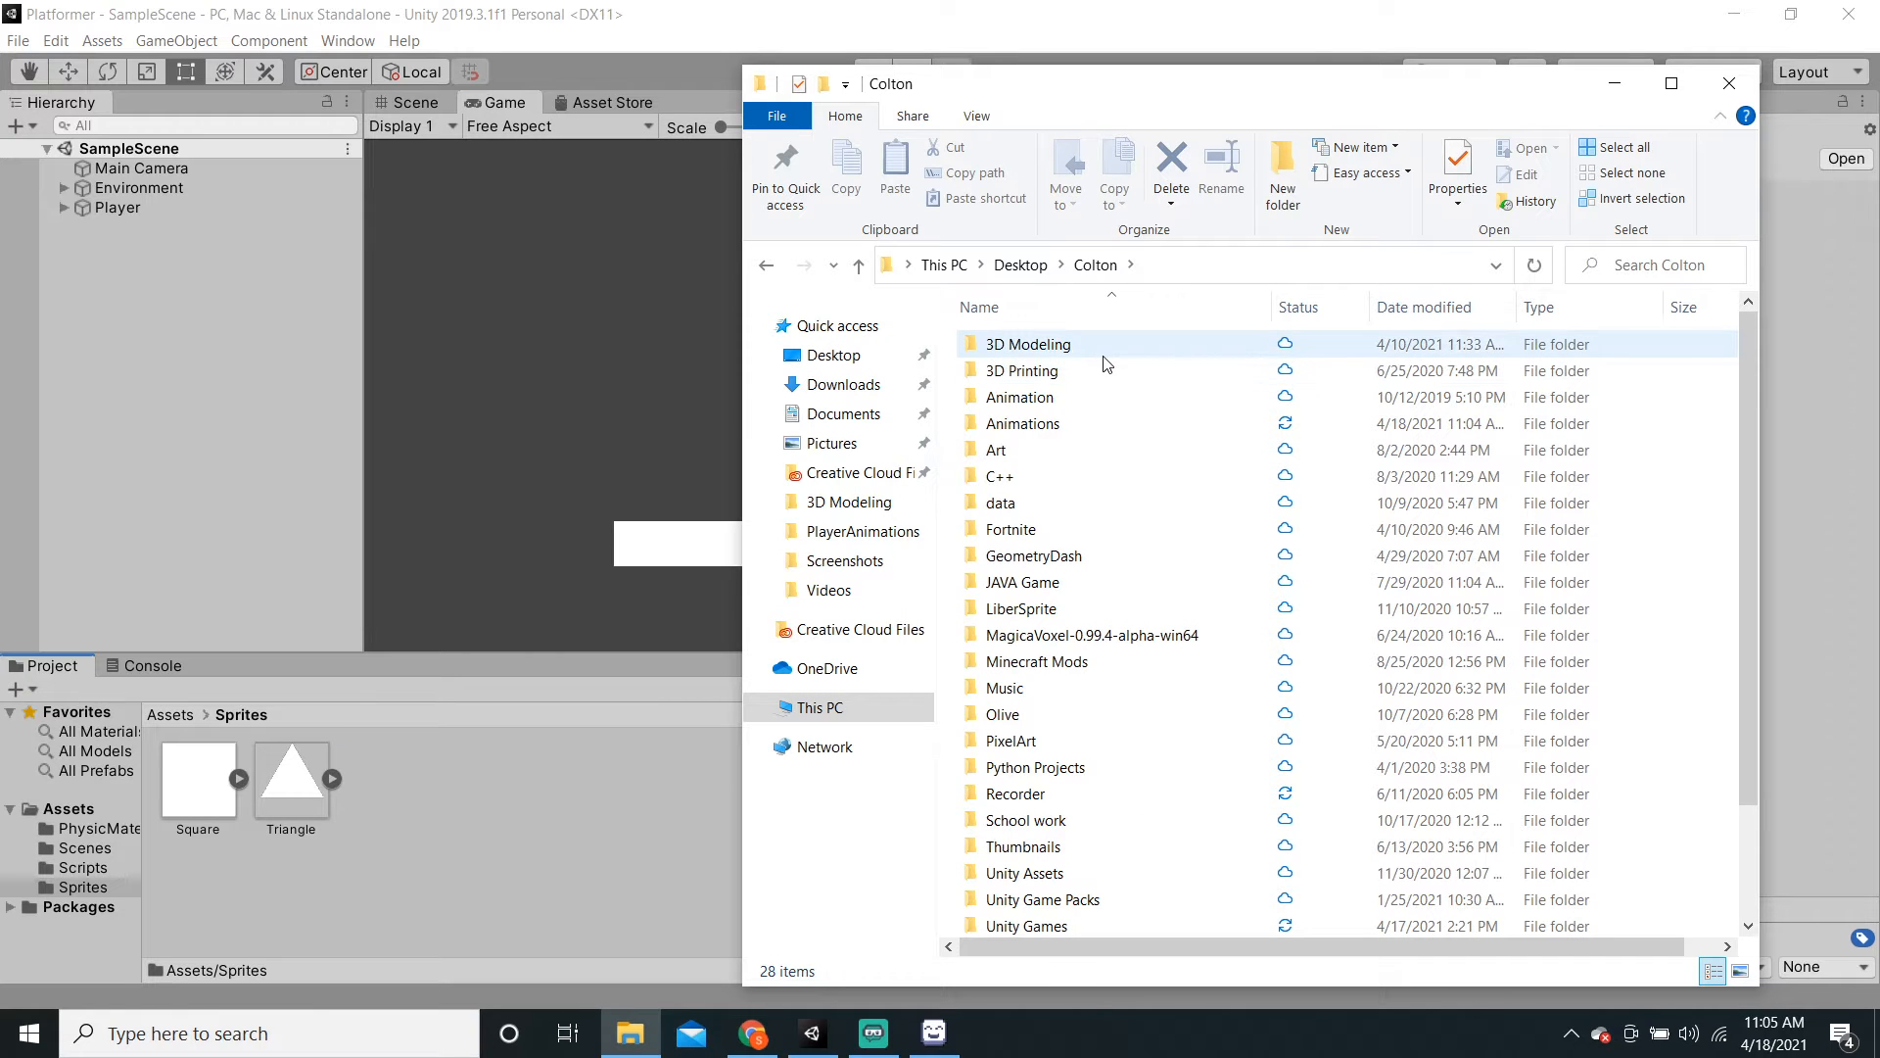
pyautogui.doubleClick(1087, 421)
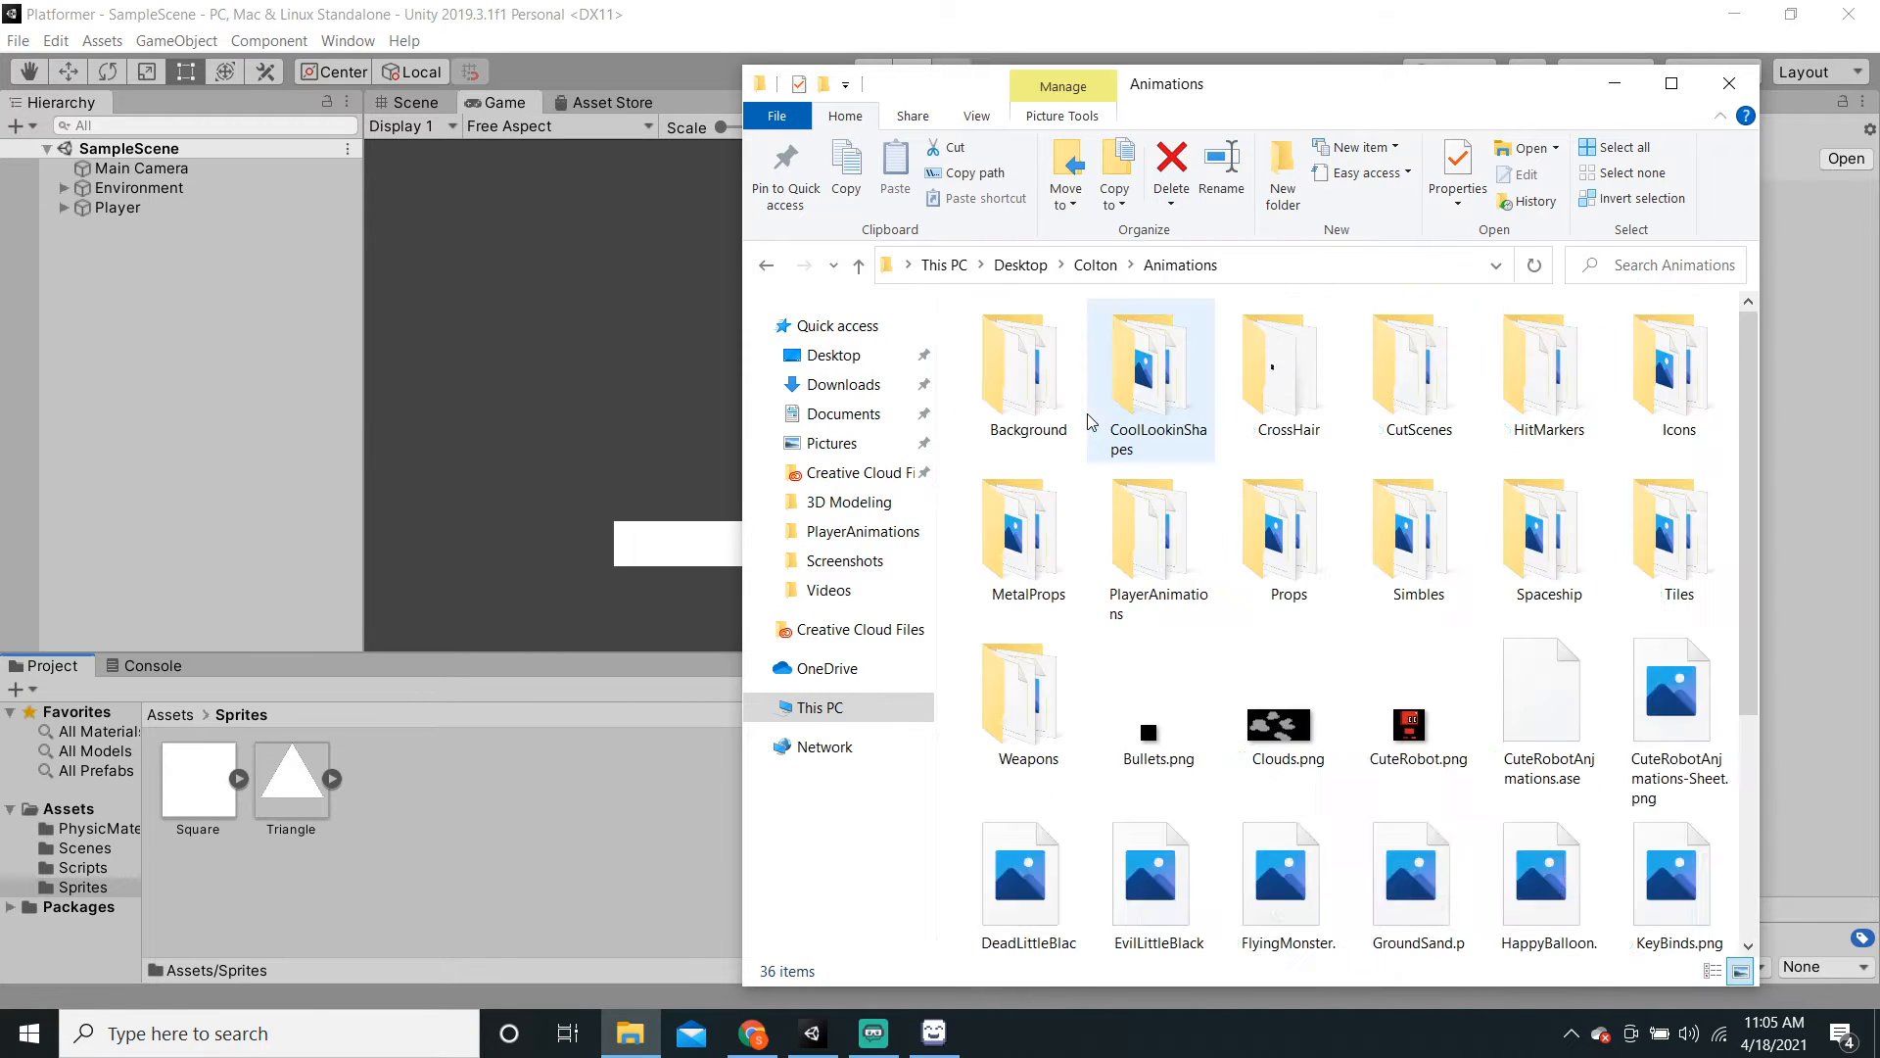
pyautogui.scroll(-3, 1489, 827)
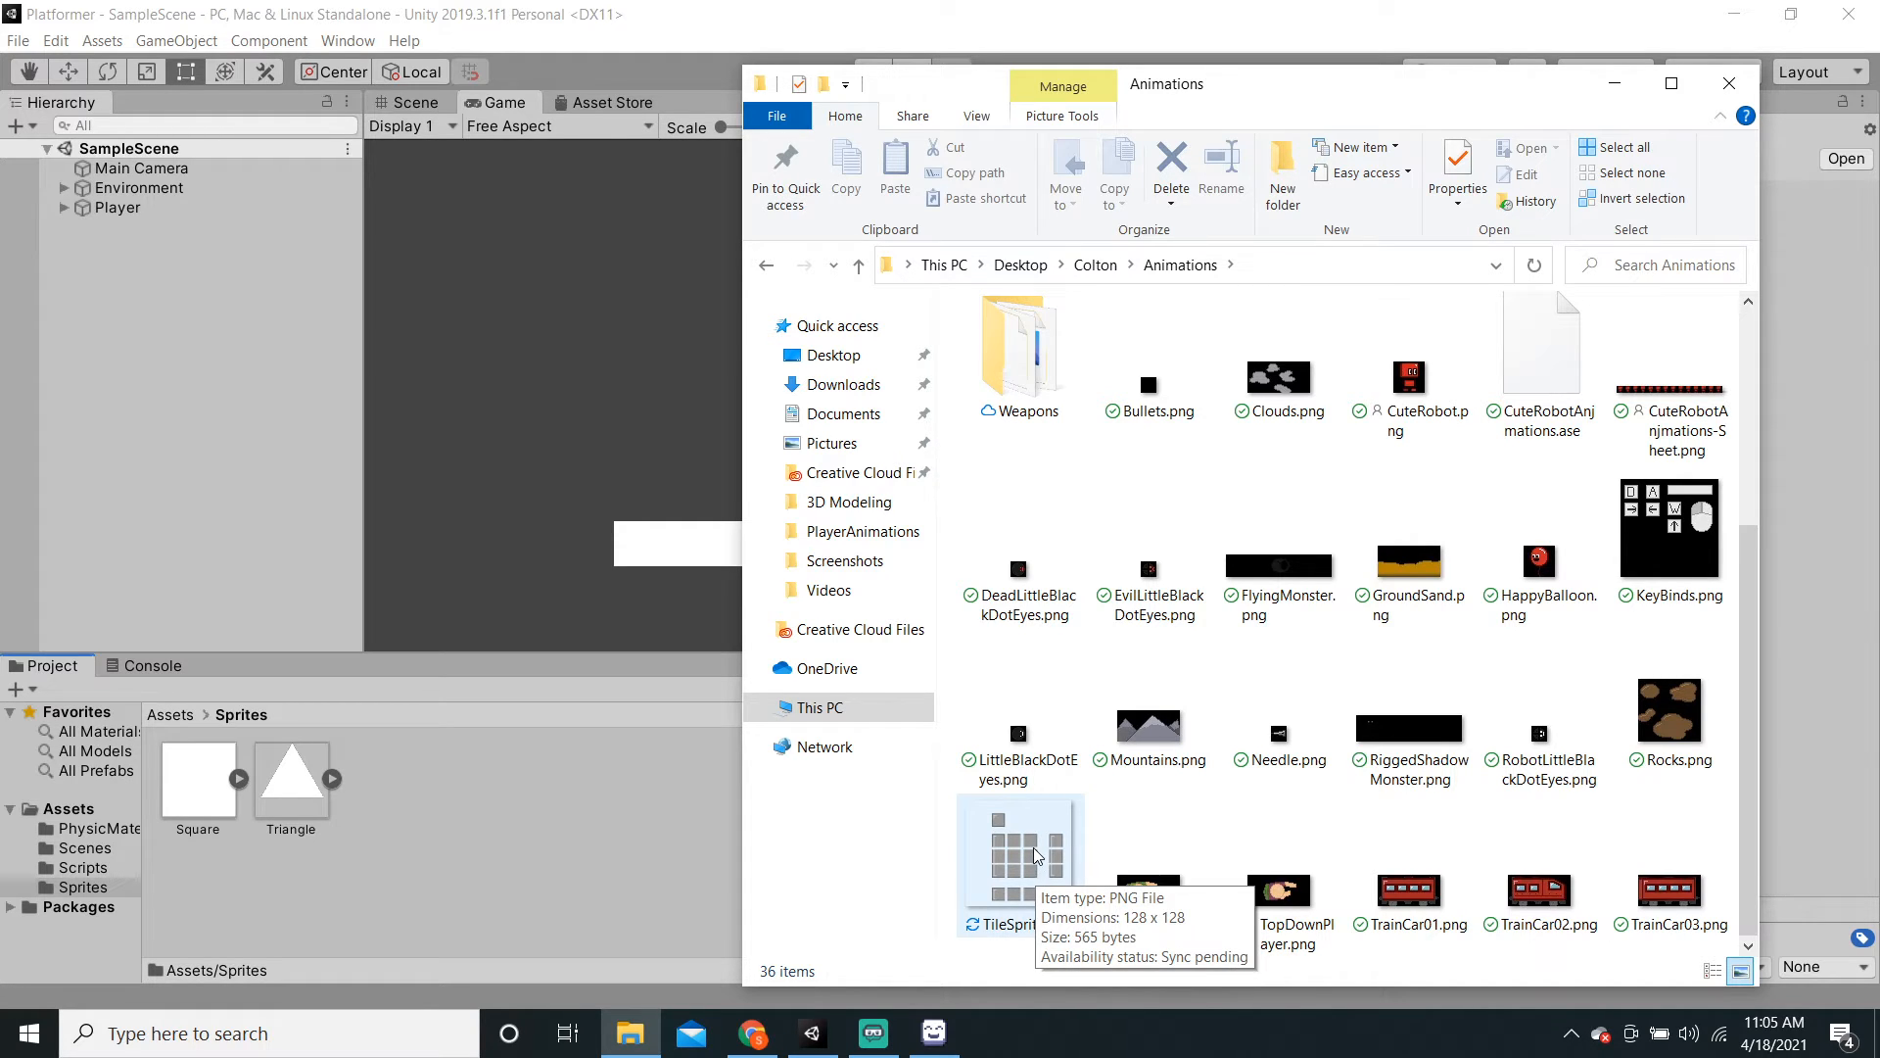
pyautogui.moveTo(1036, 866); pyautogui.dragTo(480, 815)
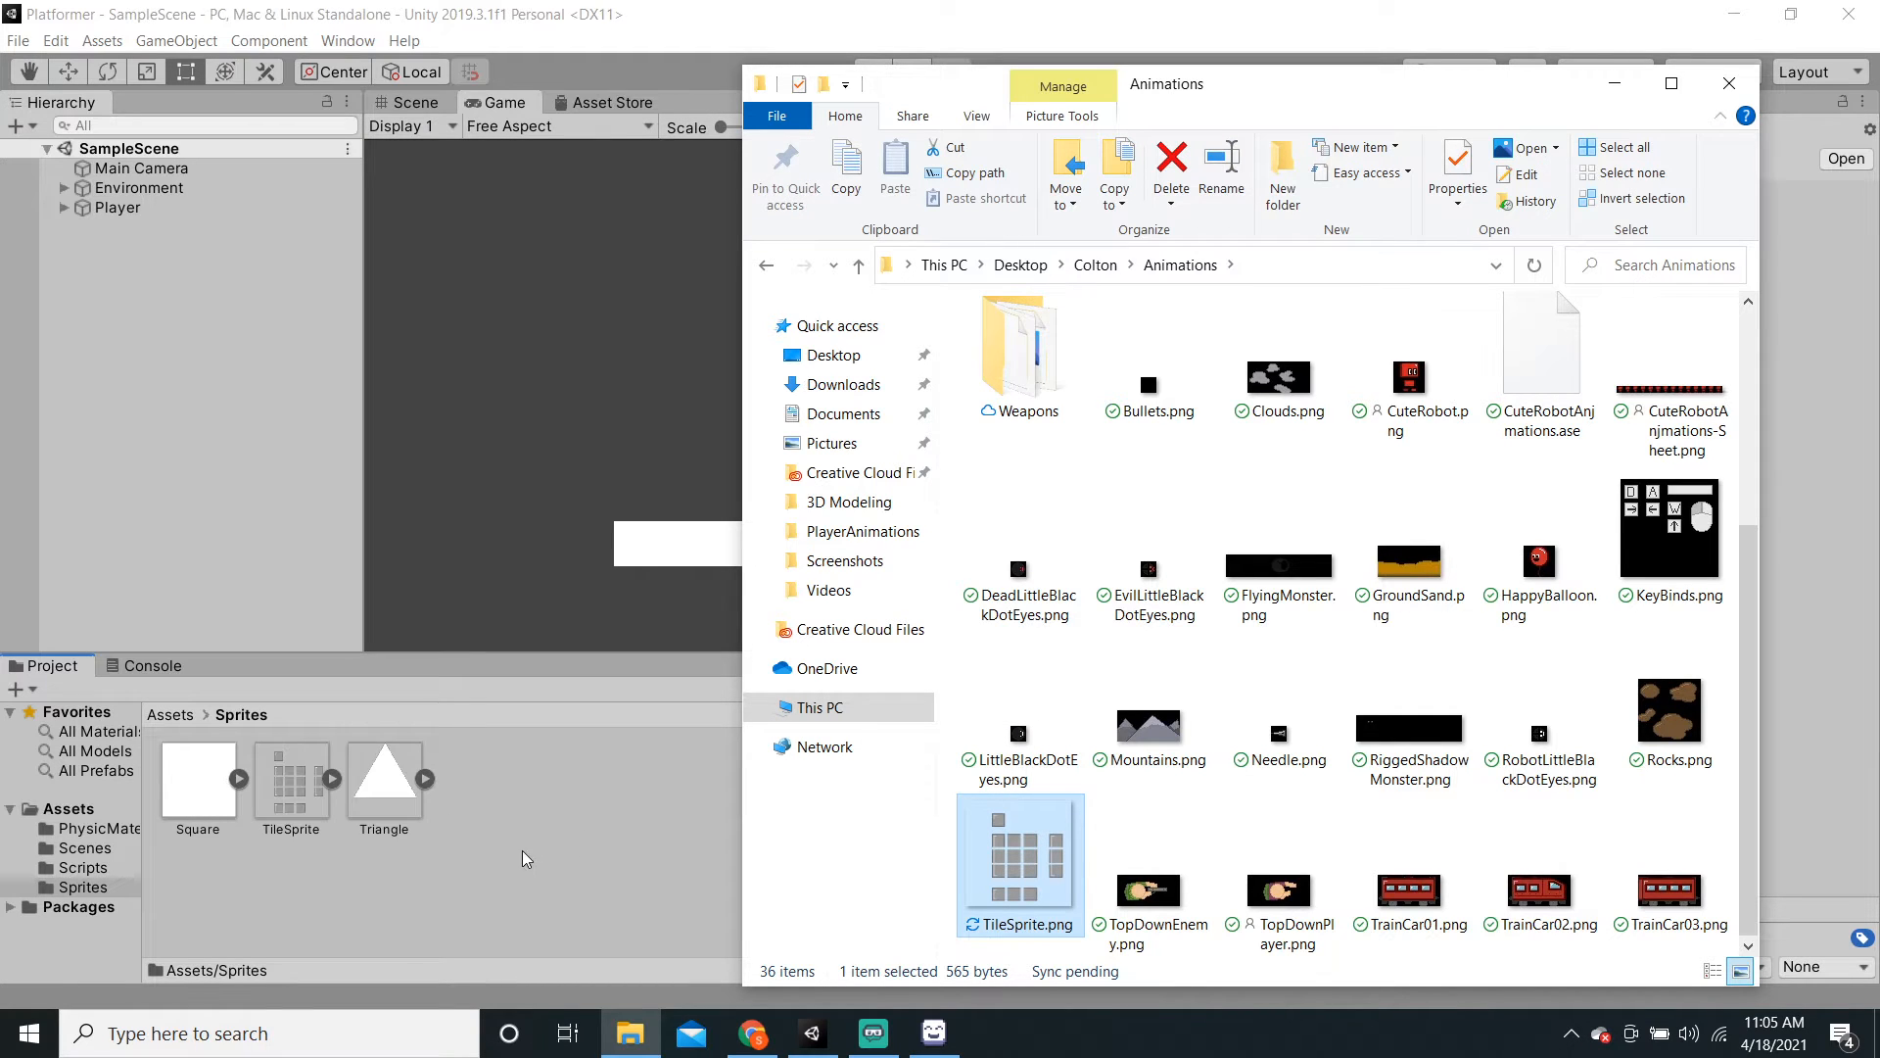
pyautogui.click(521, 850)
pyautogui.click(341, 781)
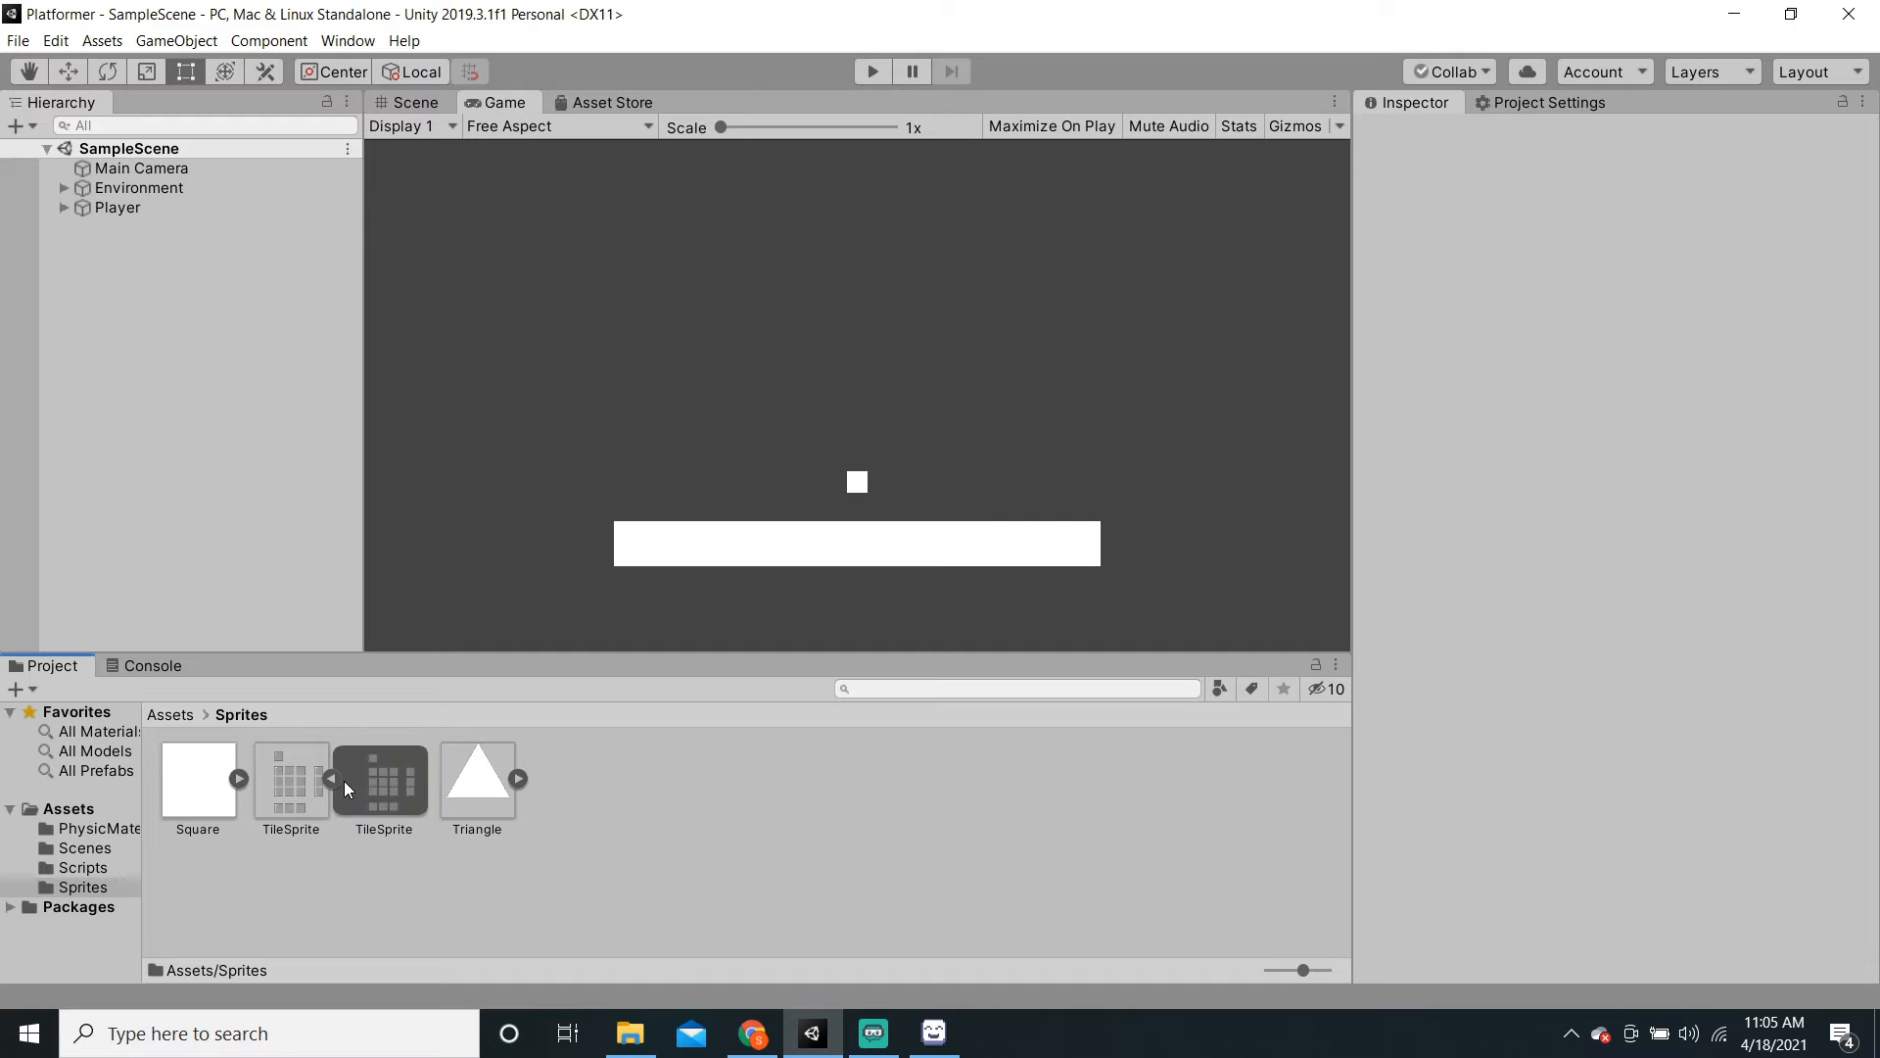
# Step: Drag the TileSprite image into the Scene view as an object
pyautogui.click(335, 781)
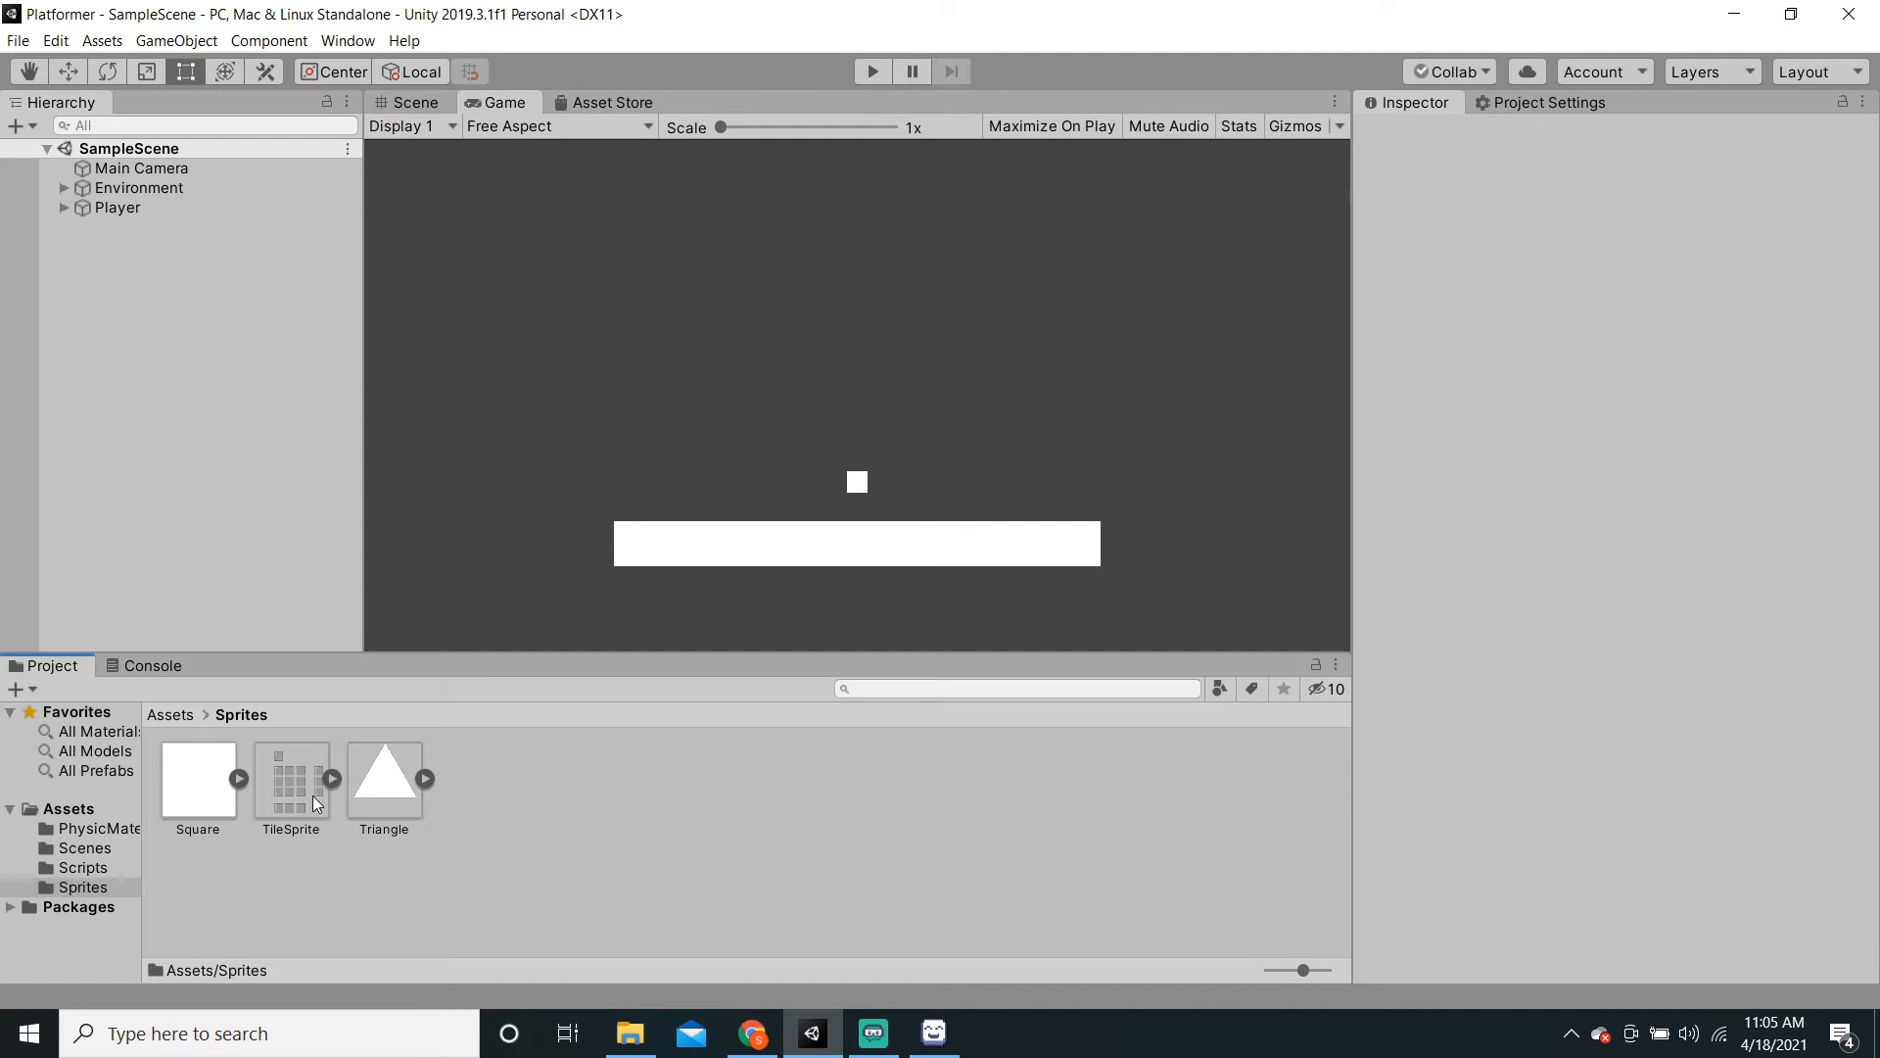
pyautogui.click(409, 106)
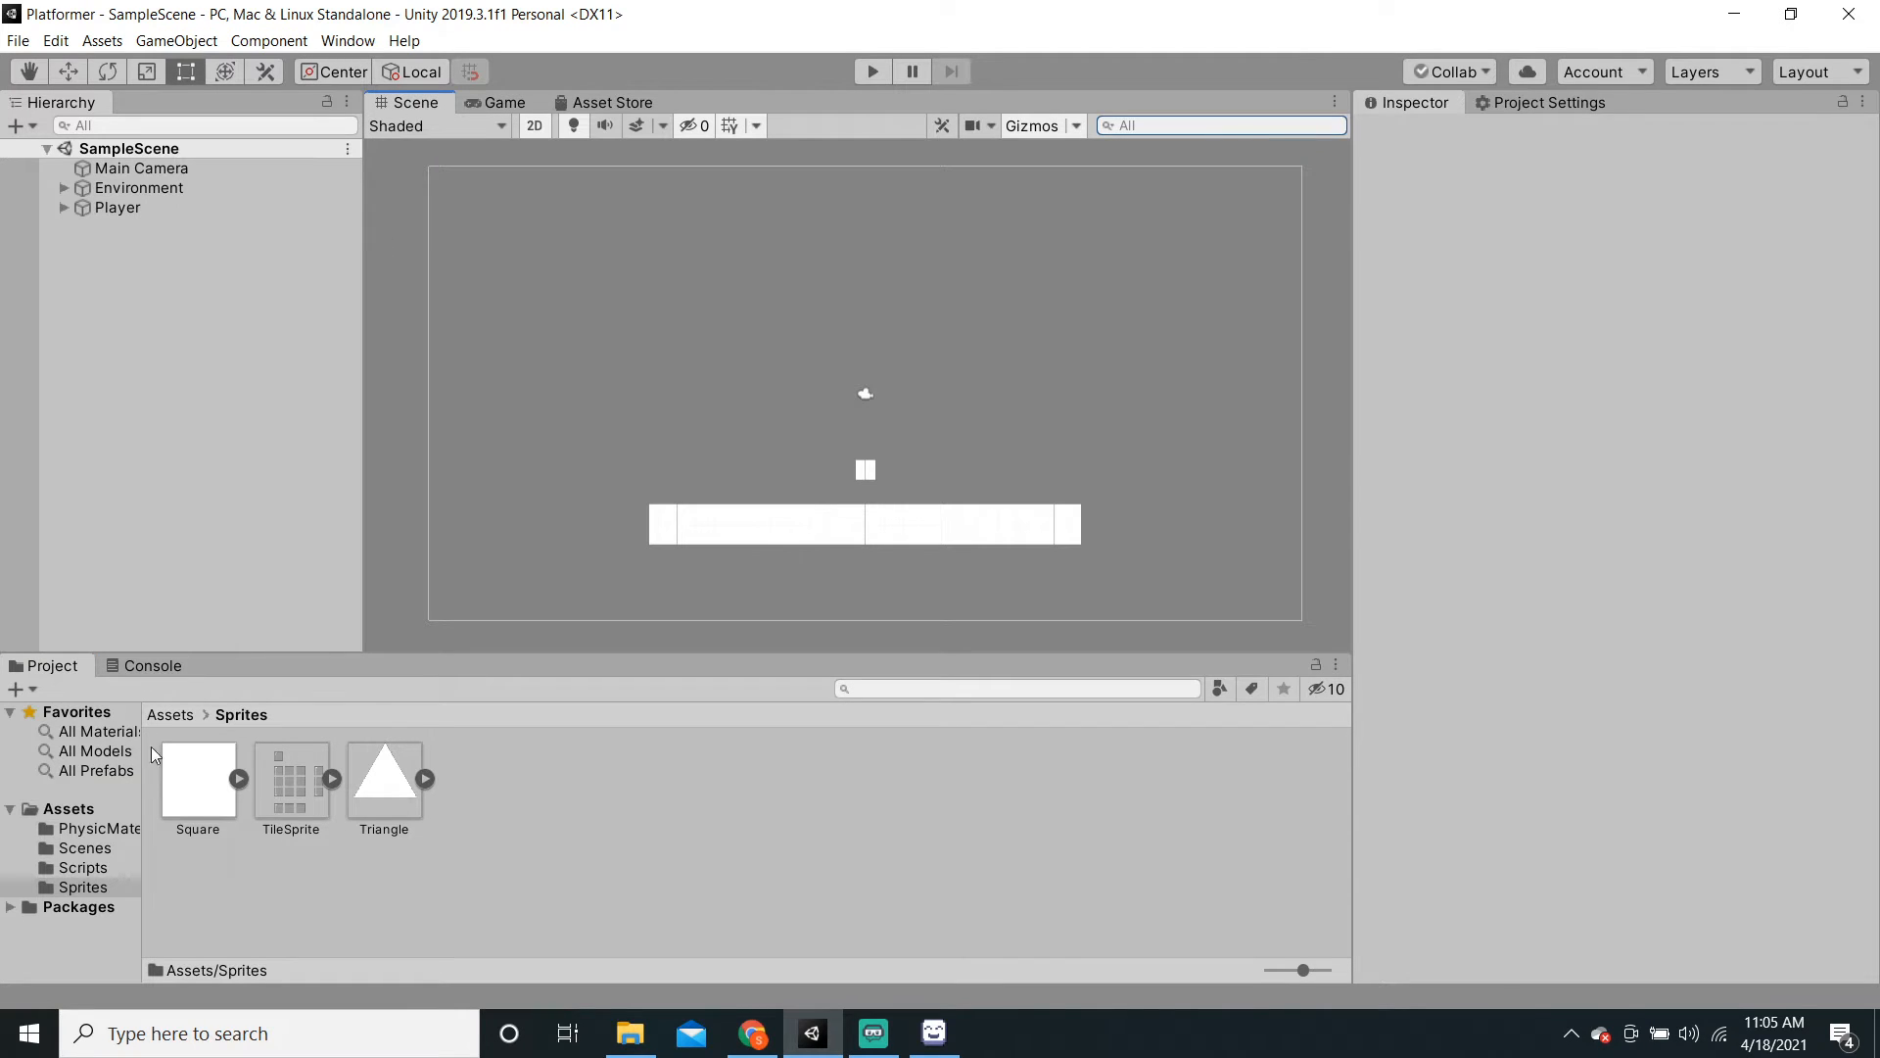
pyautogui.moveTo(266, 782); pyautogui.dragTo(178, 441)
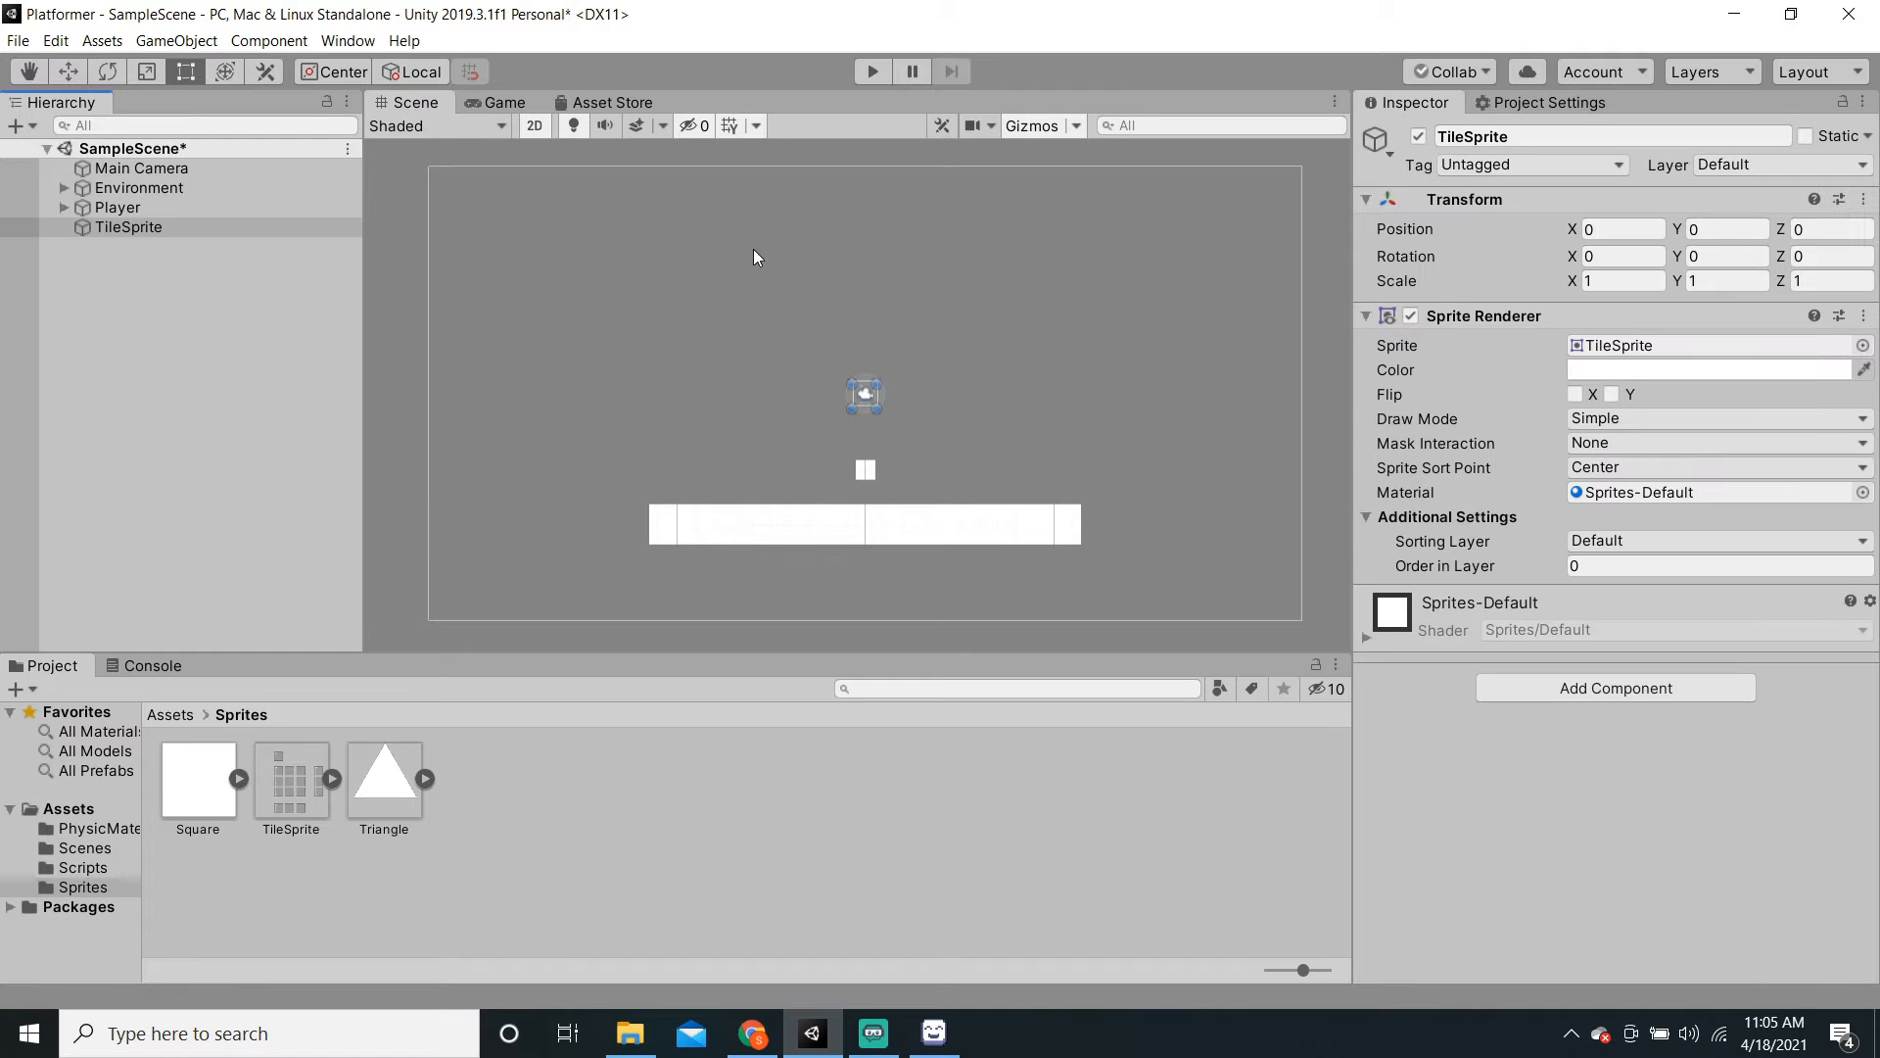
pyautogui.scroll(6, 785, 286)
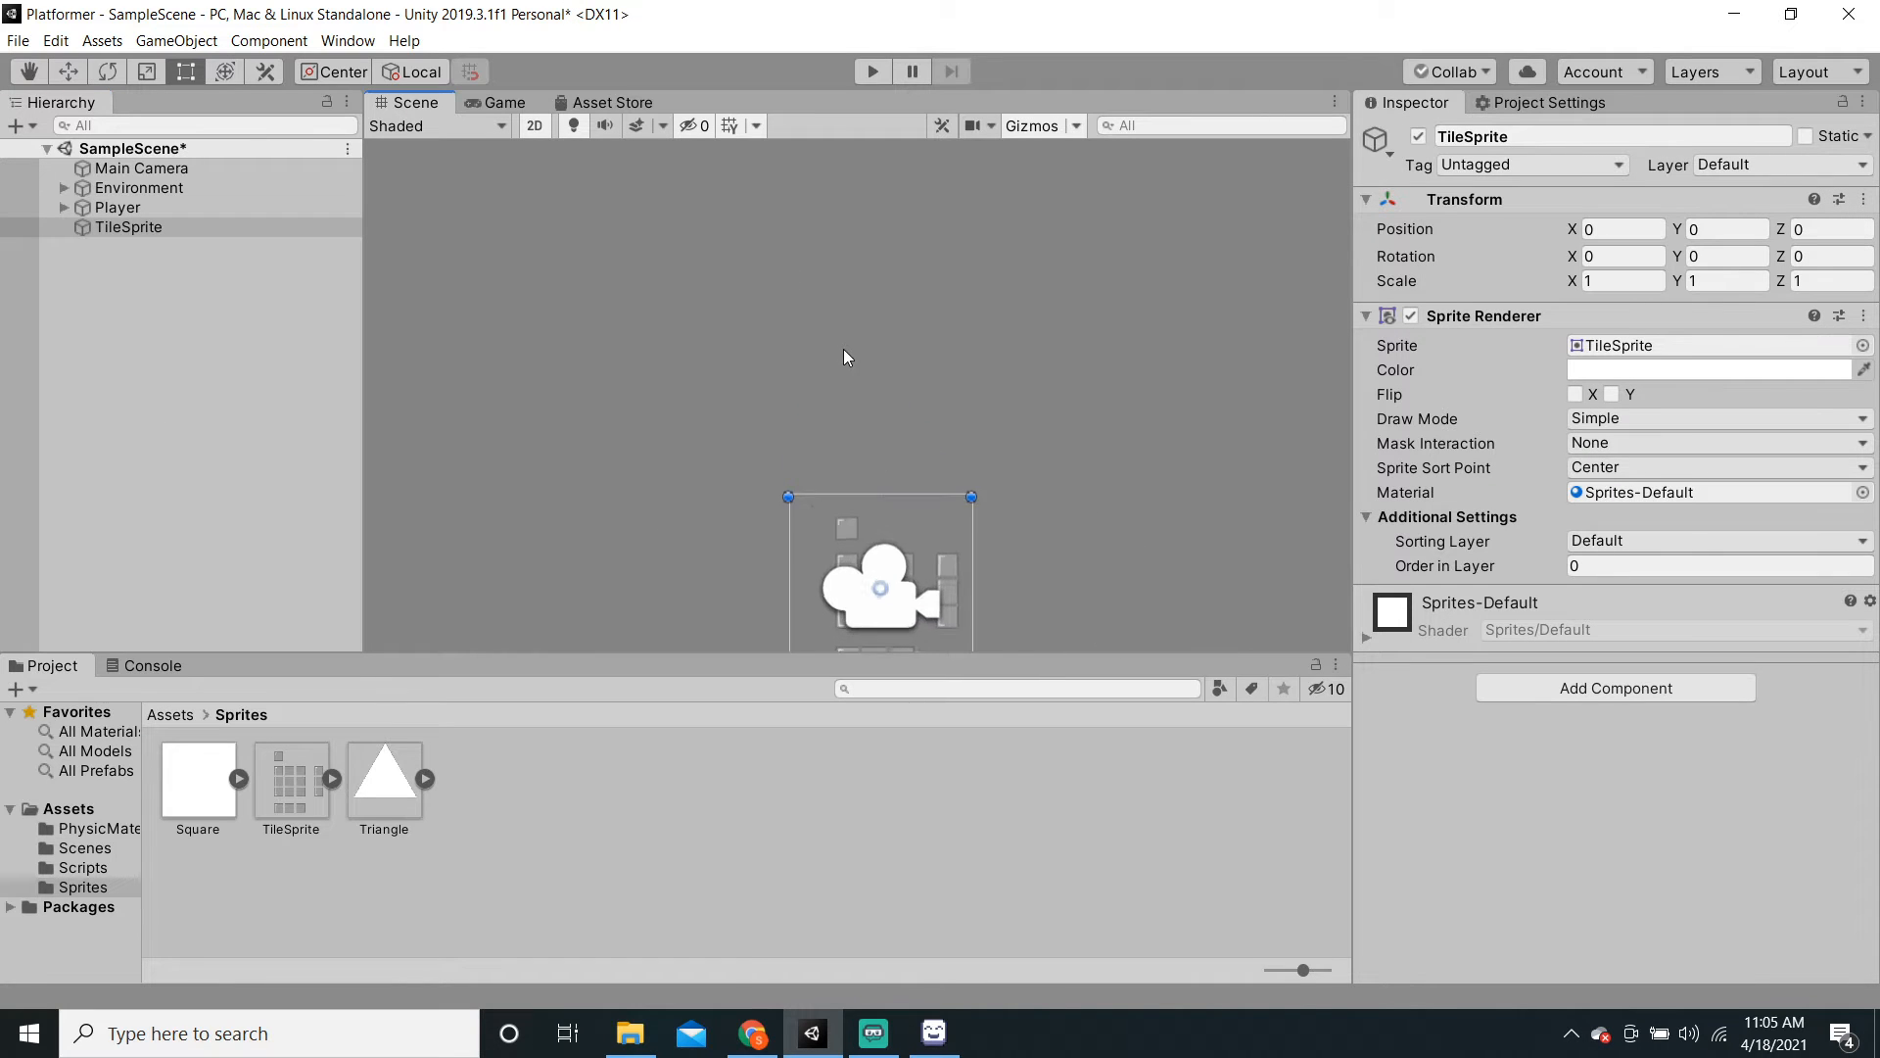
pyautogui.scroll(8, 845, 351)
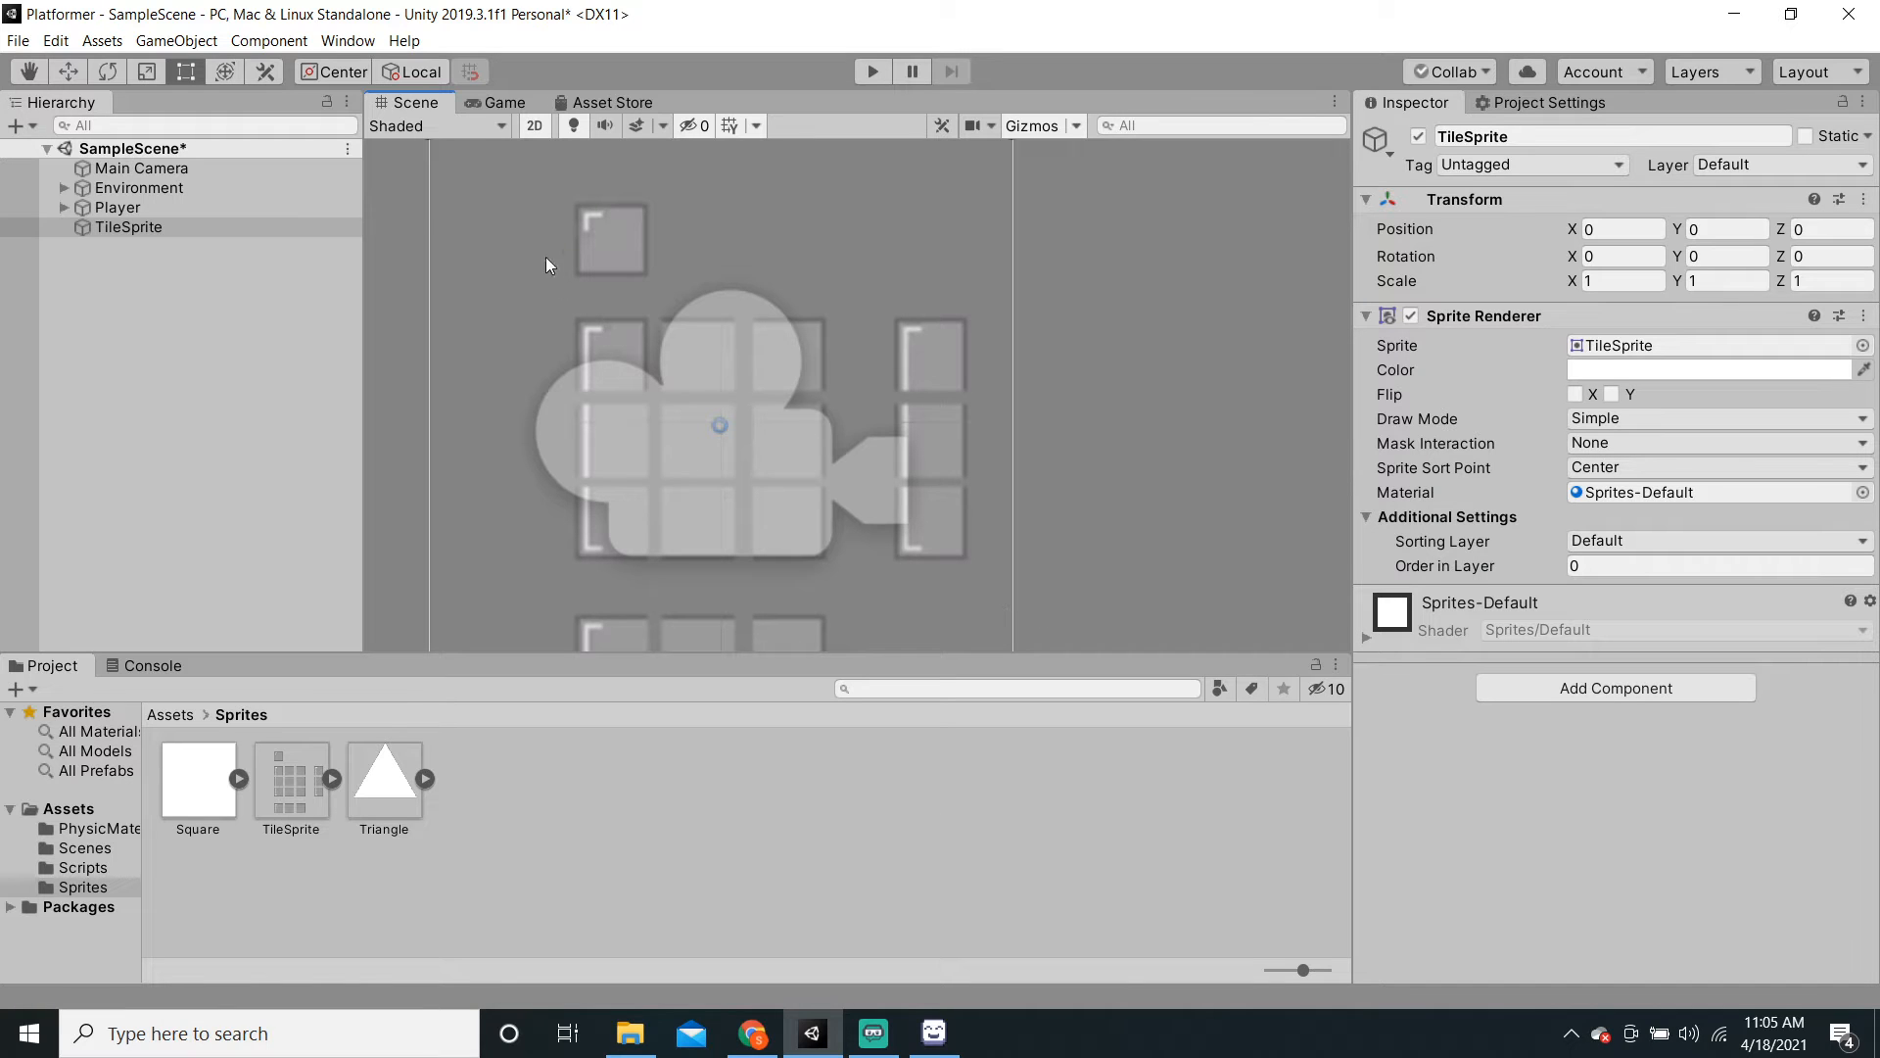
# Step: Delete the TileSprite object and pan the Scene view back to the platform
pyautogui.click(227, 227)
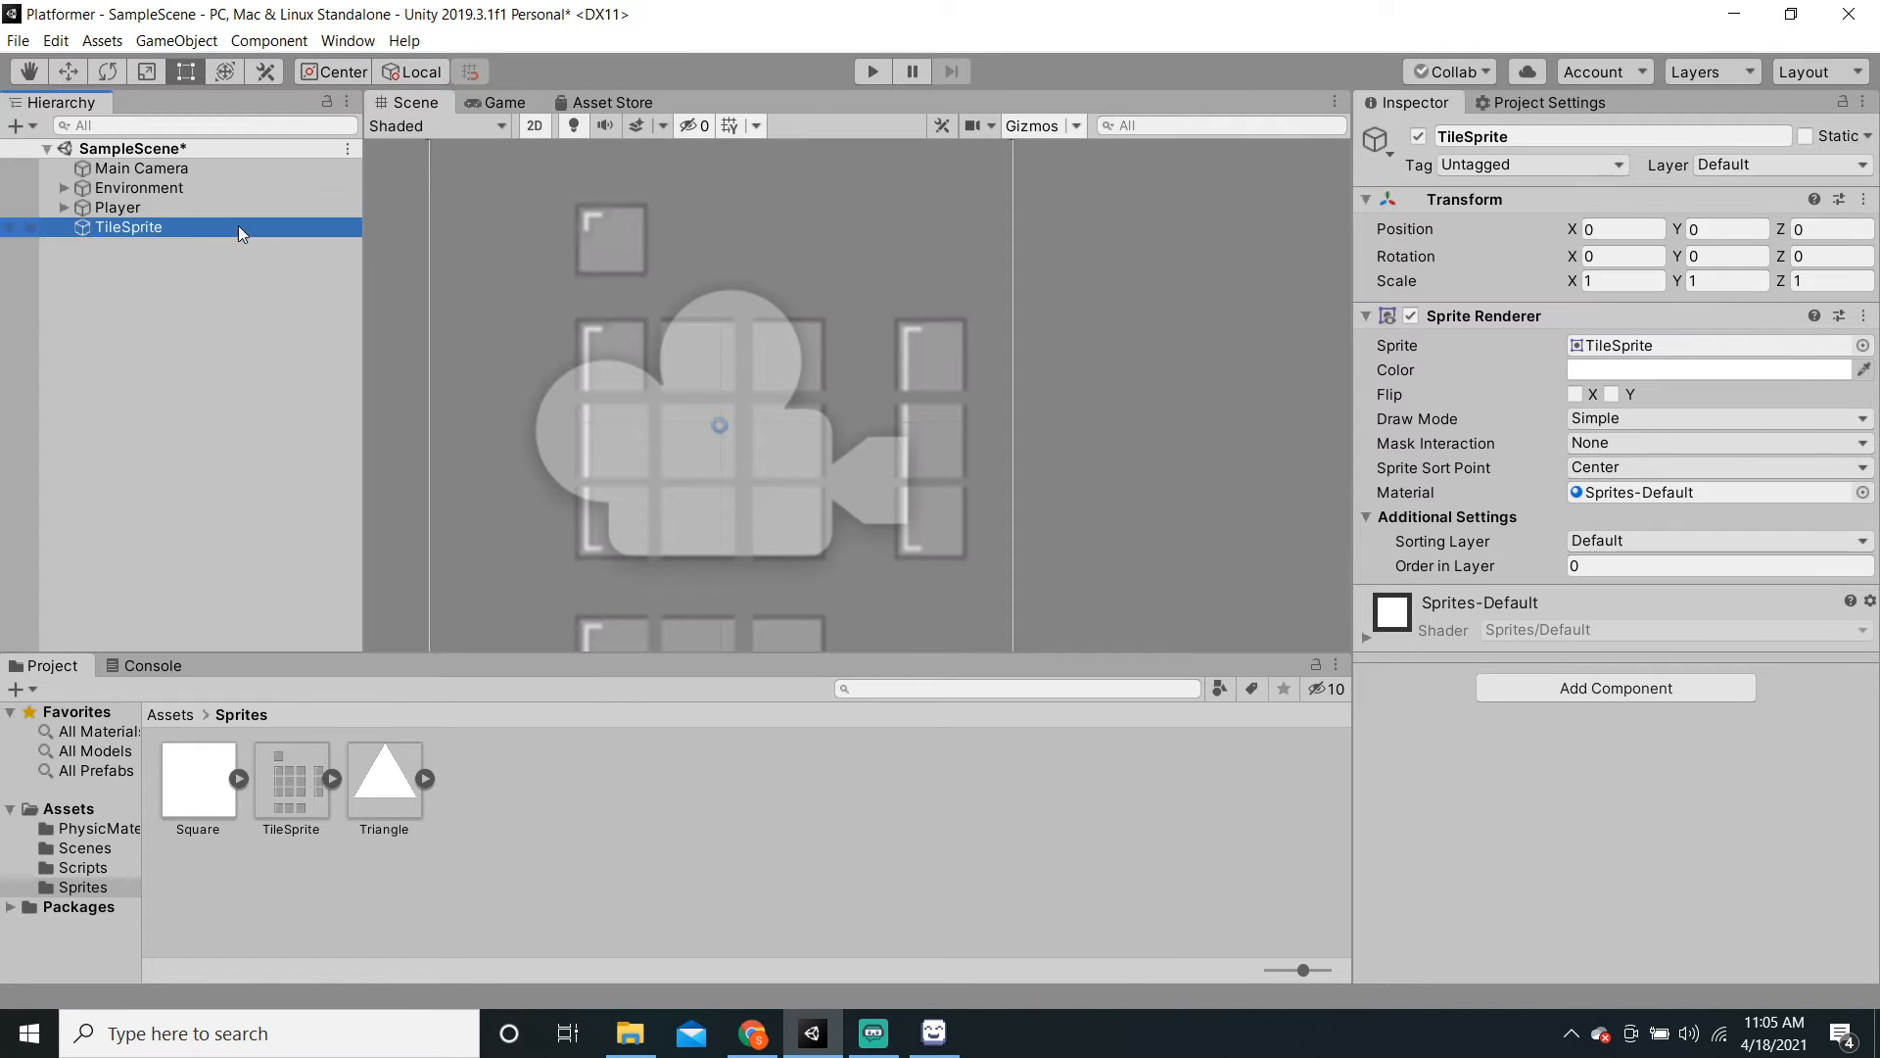
pyautogui.press('Delete')
pyautogui.scroll(-10, 838, 451)
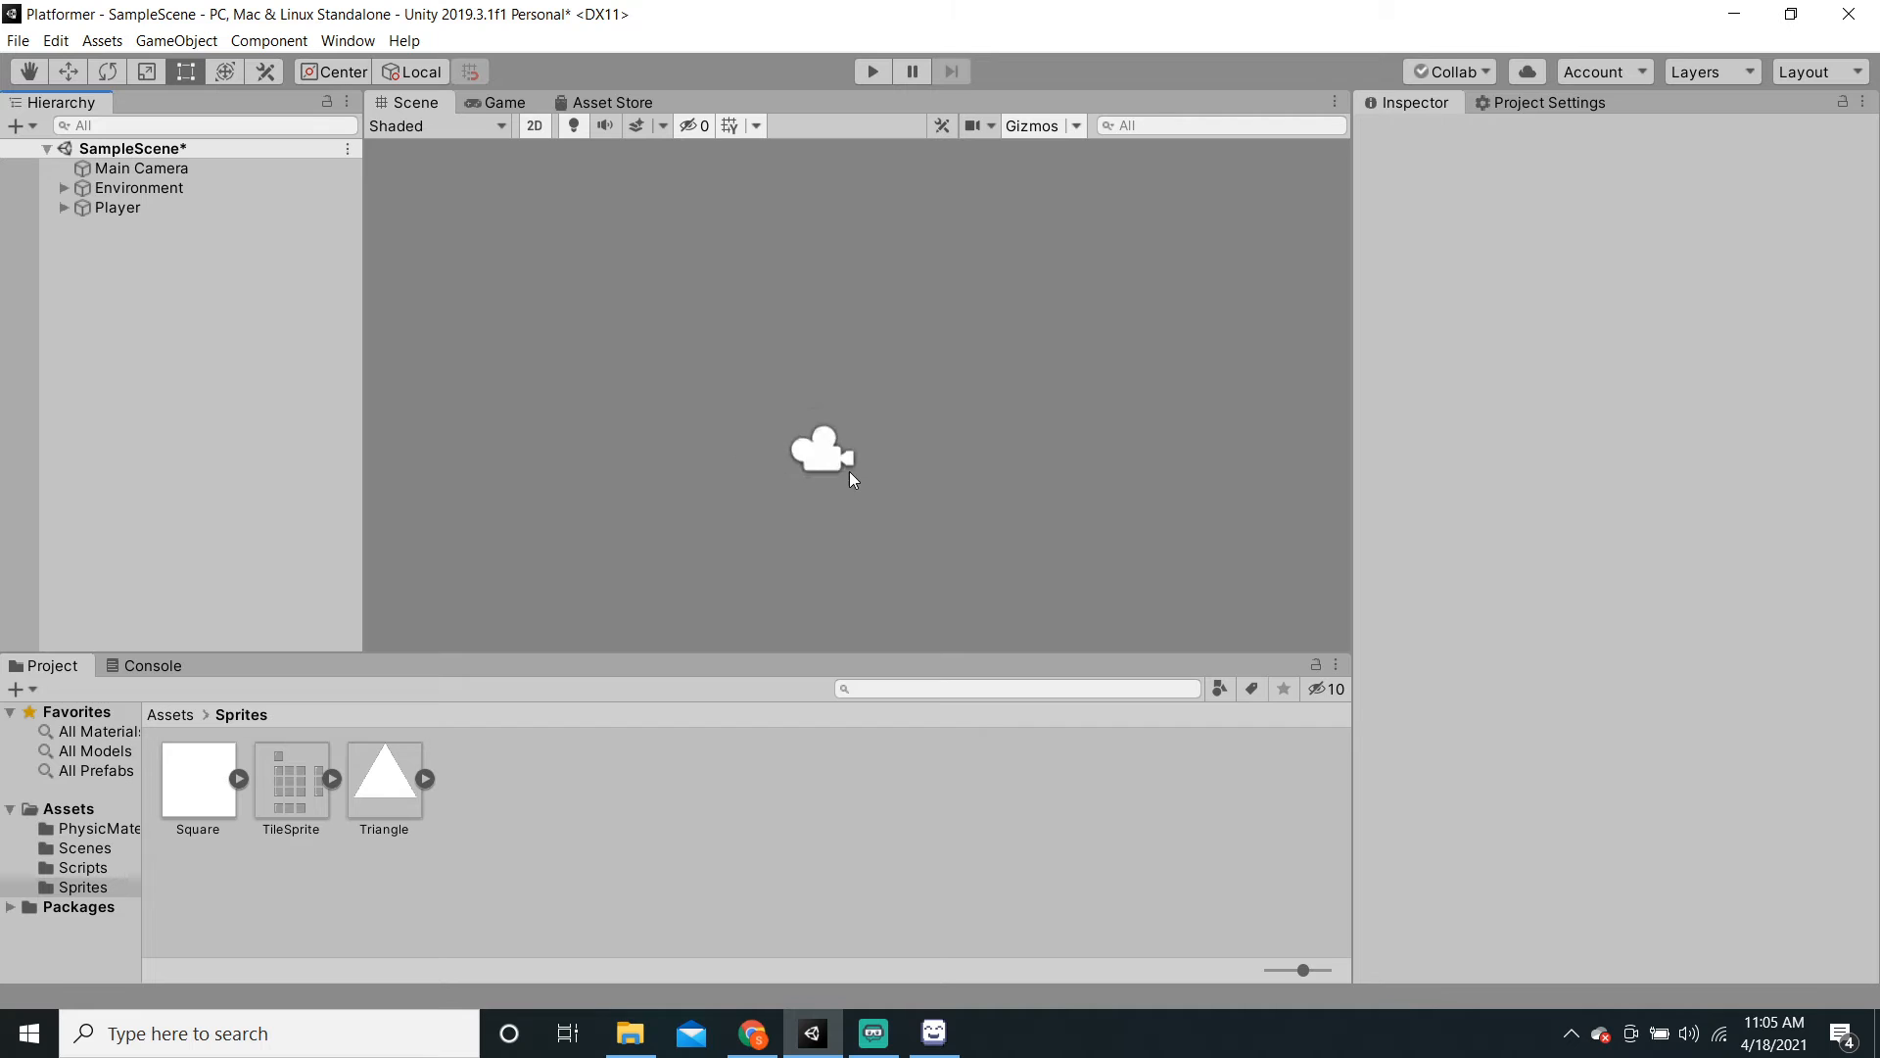
pyautogui.moveTo(848, 470); pyautogui.dragTo(834, 341, button='middle')
pyautogui.scroll(-5, 833, 337)
pyautogui.moveTo(769, 425); pyautogui.dragTo(863, 478, button='middle')
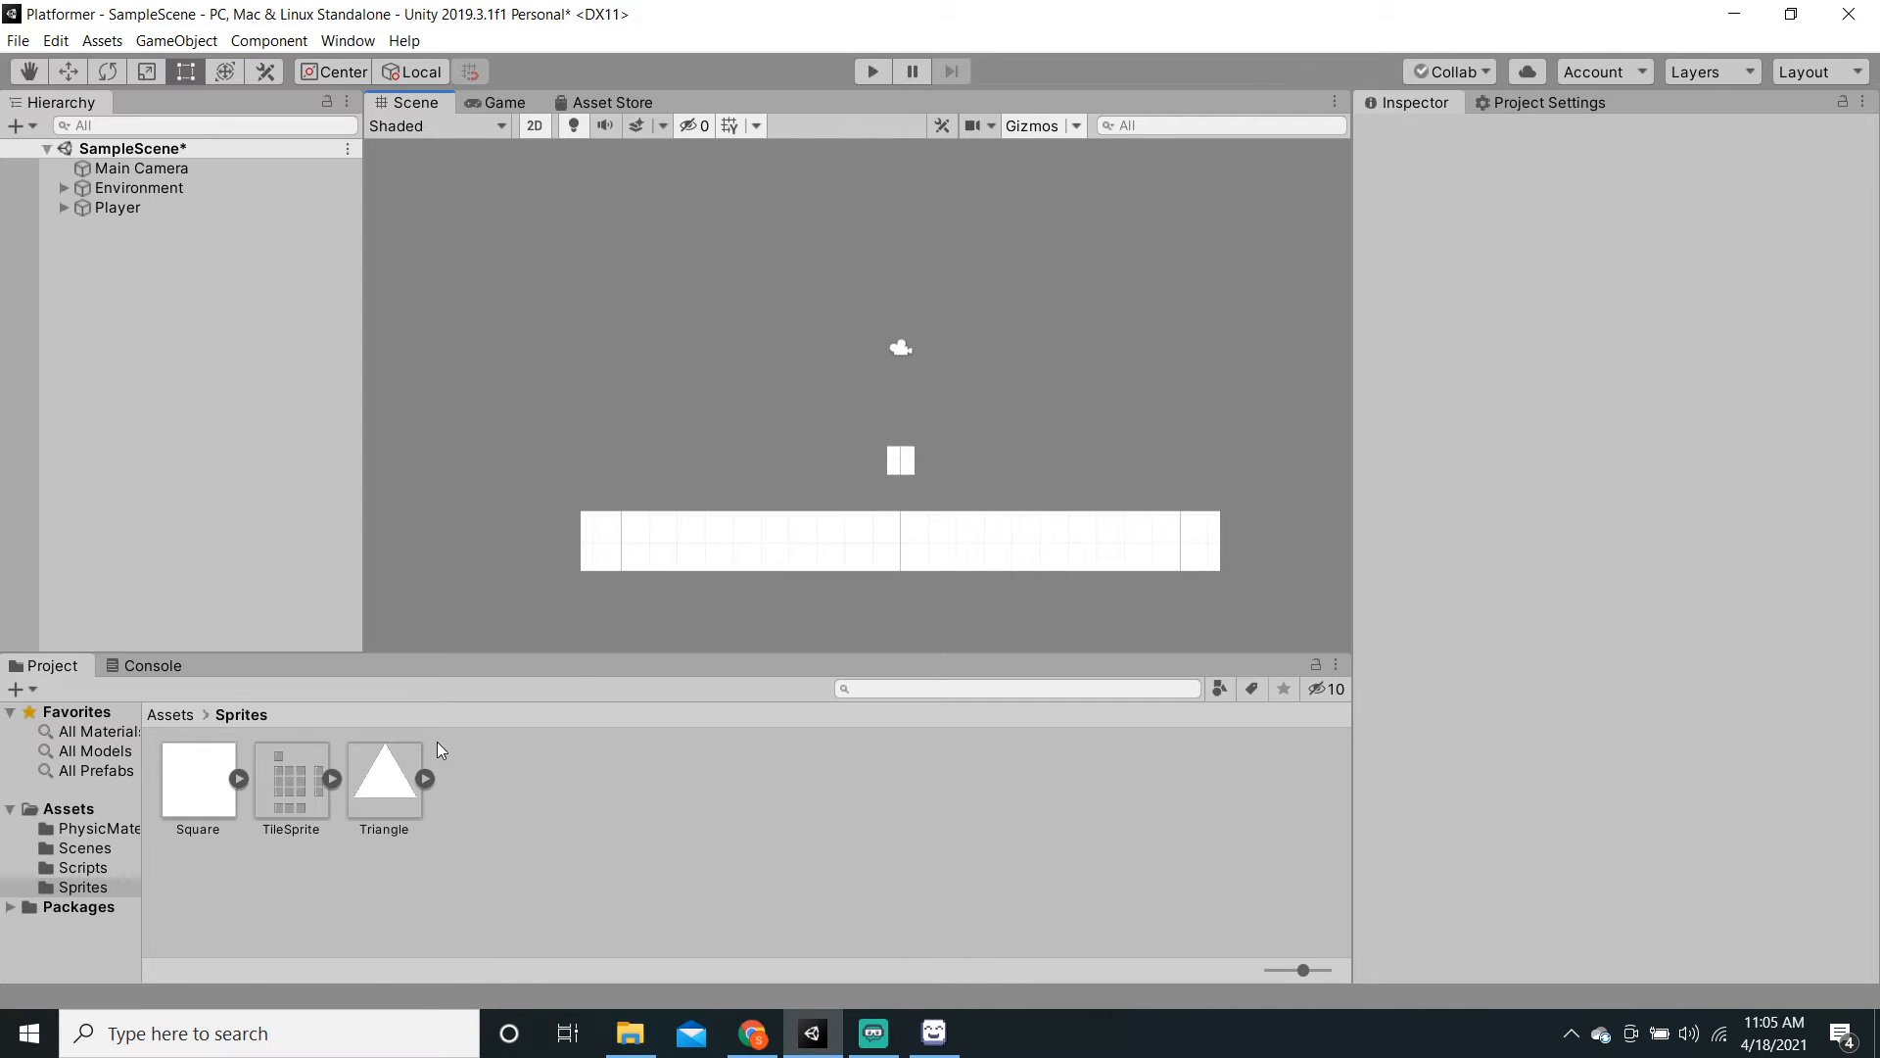
pyautogui.click(902, 642)
# Step: Set TileSprite's Filter Mode to Point (no filter) and Compression to None, apply, and save
pyautogui.click(297, 789)
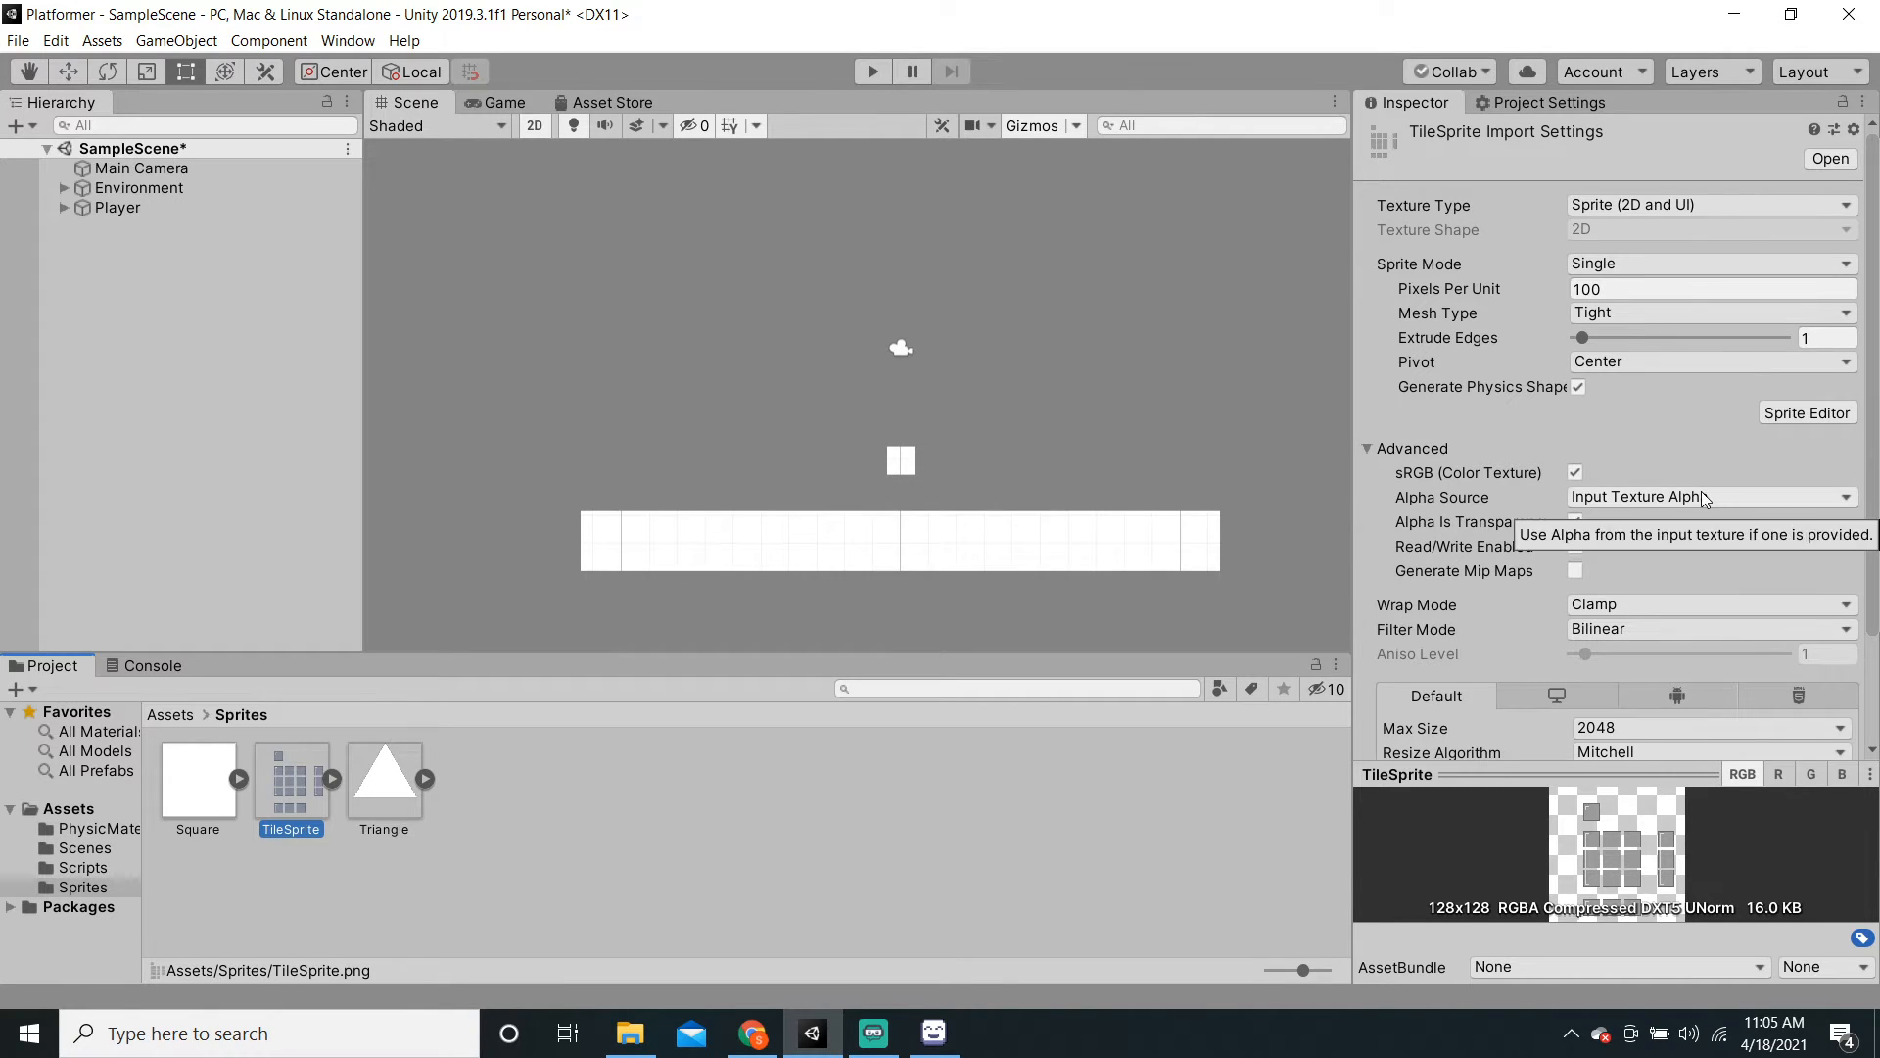
pyautogui.scroll(-3, 1704, 499)
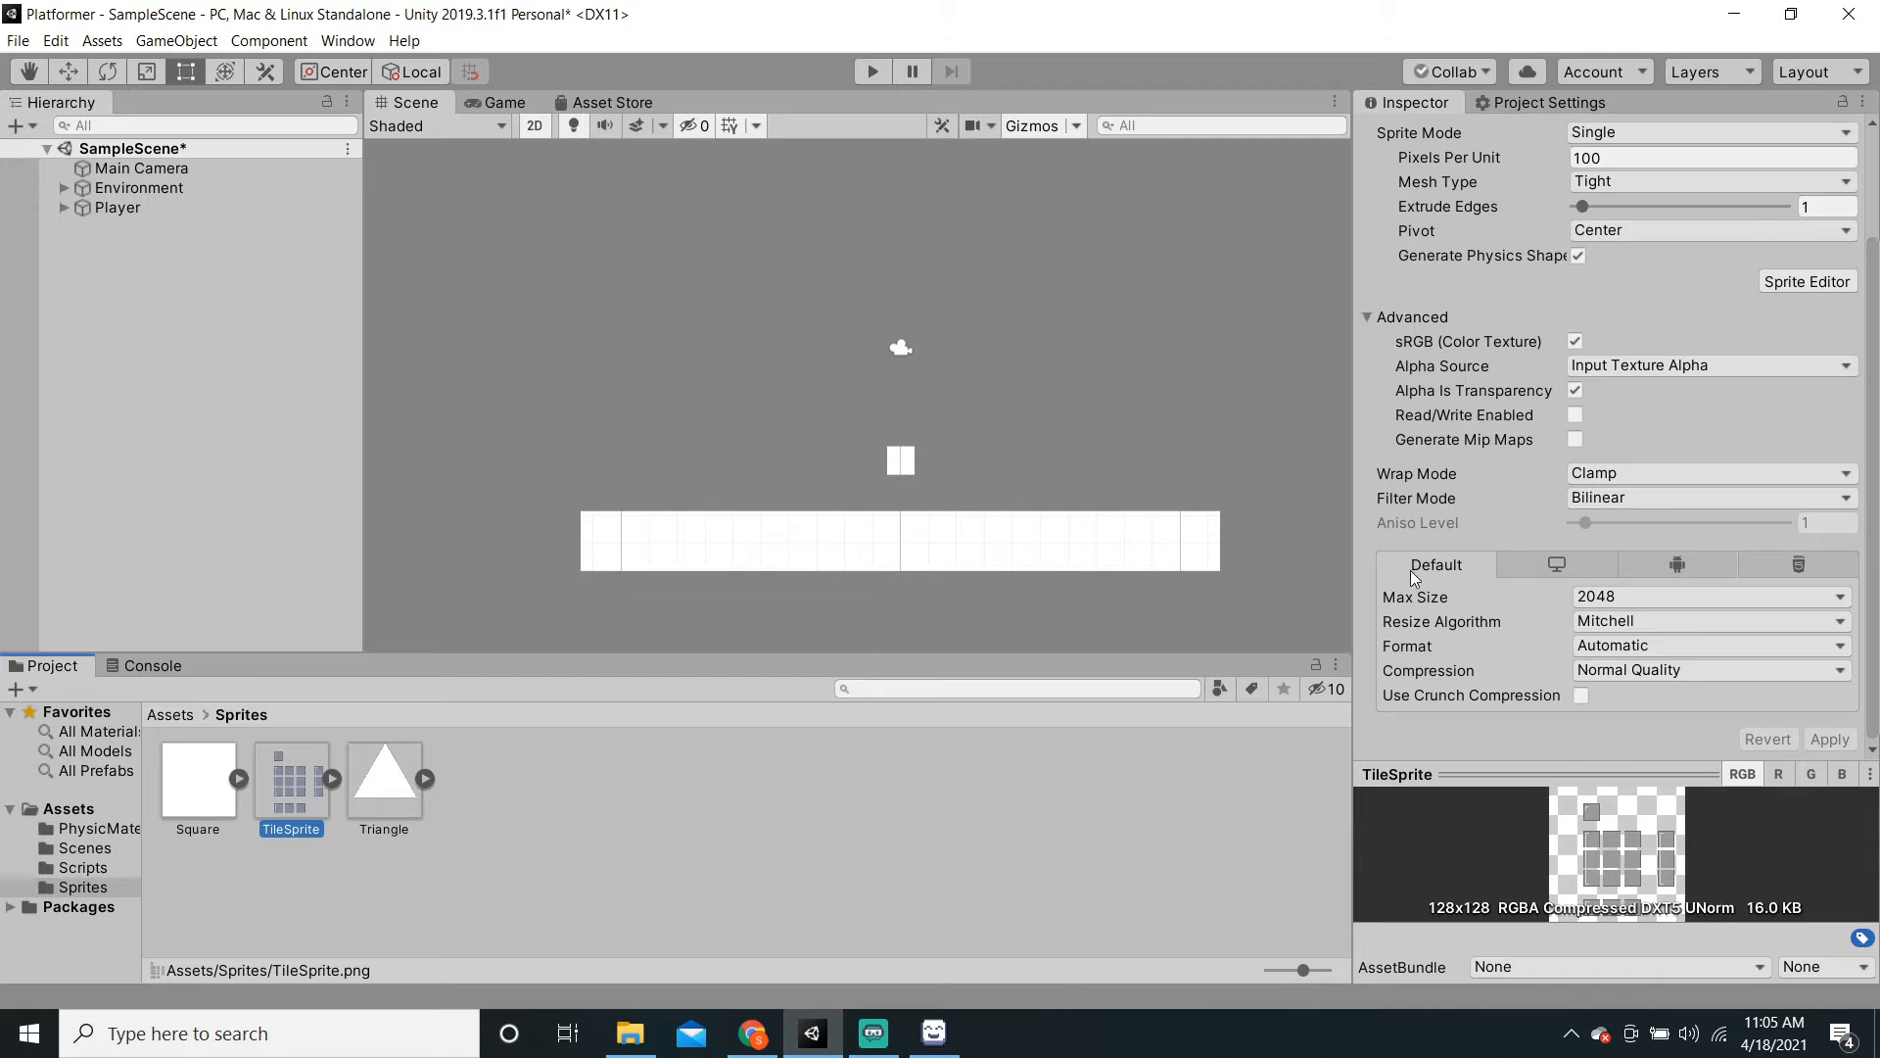
pyautogui.click(1637, 501)
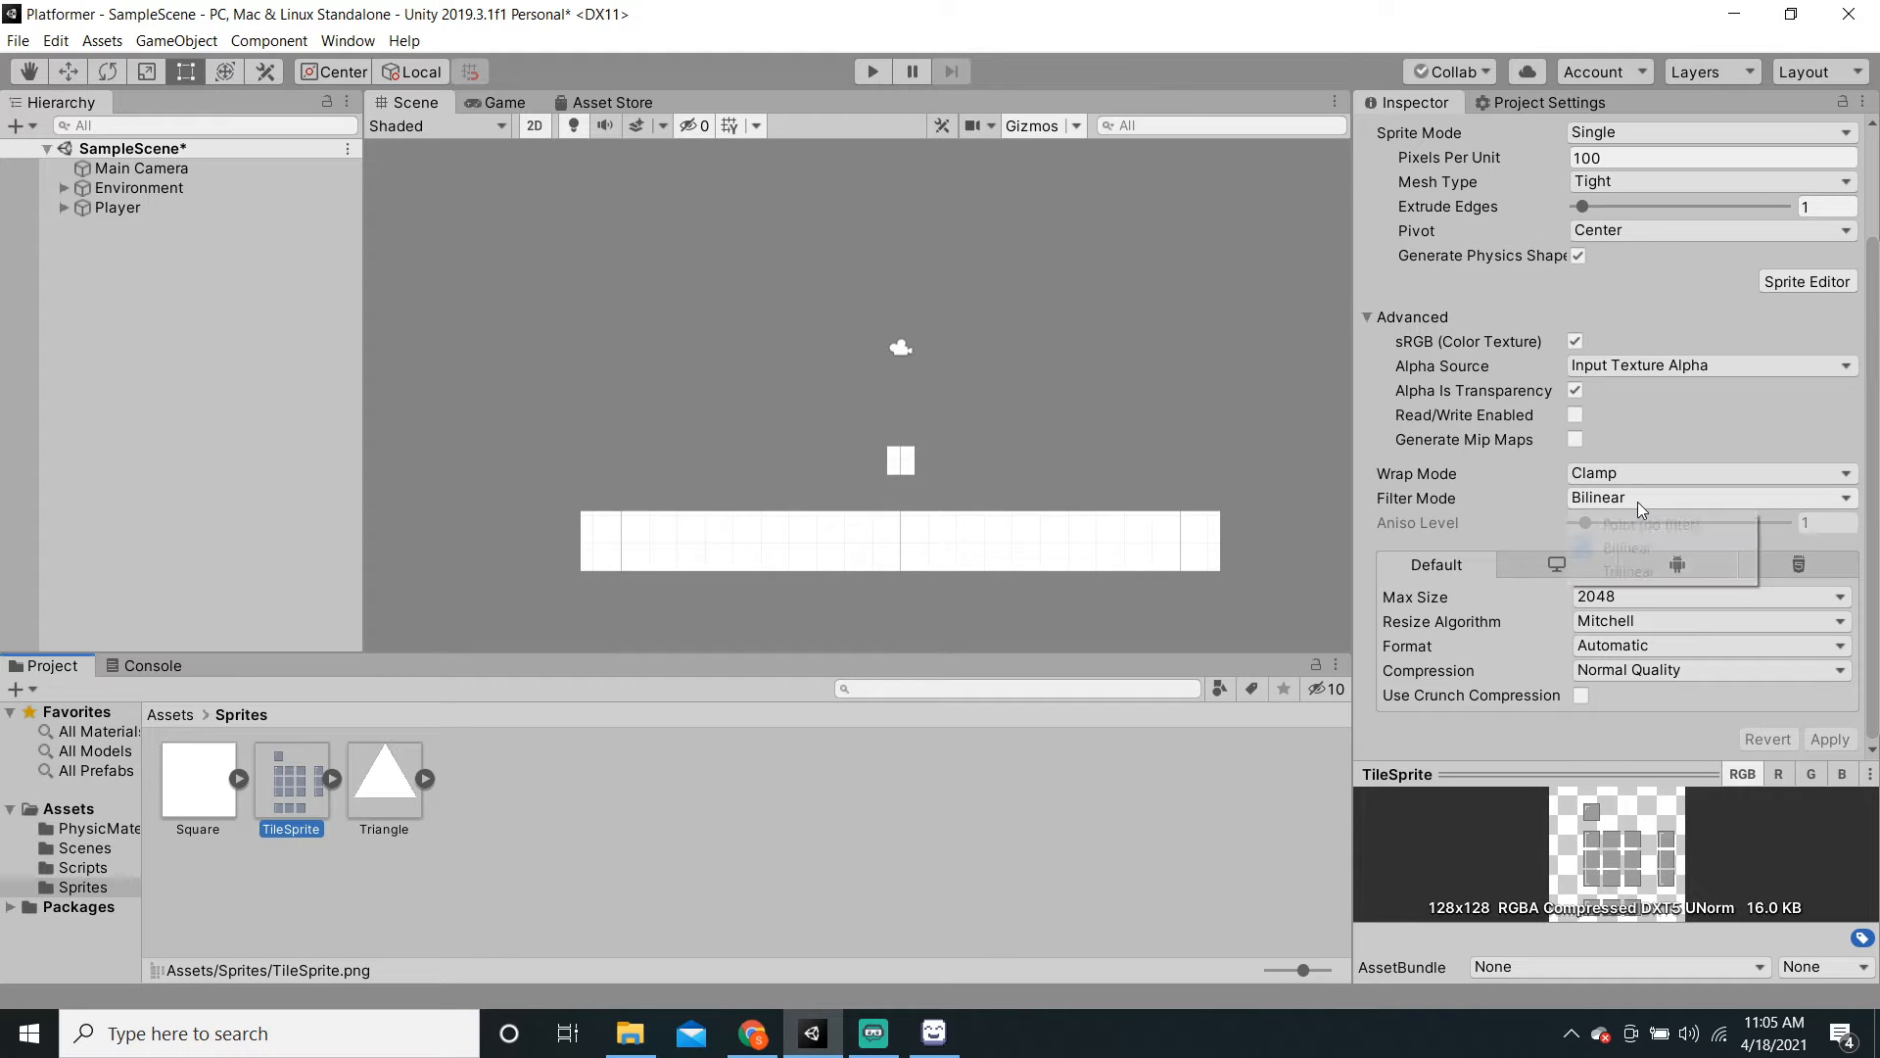
pyautogui.click(1635, 520)
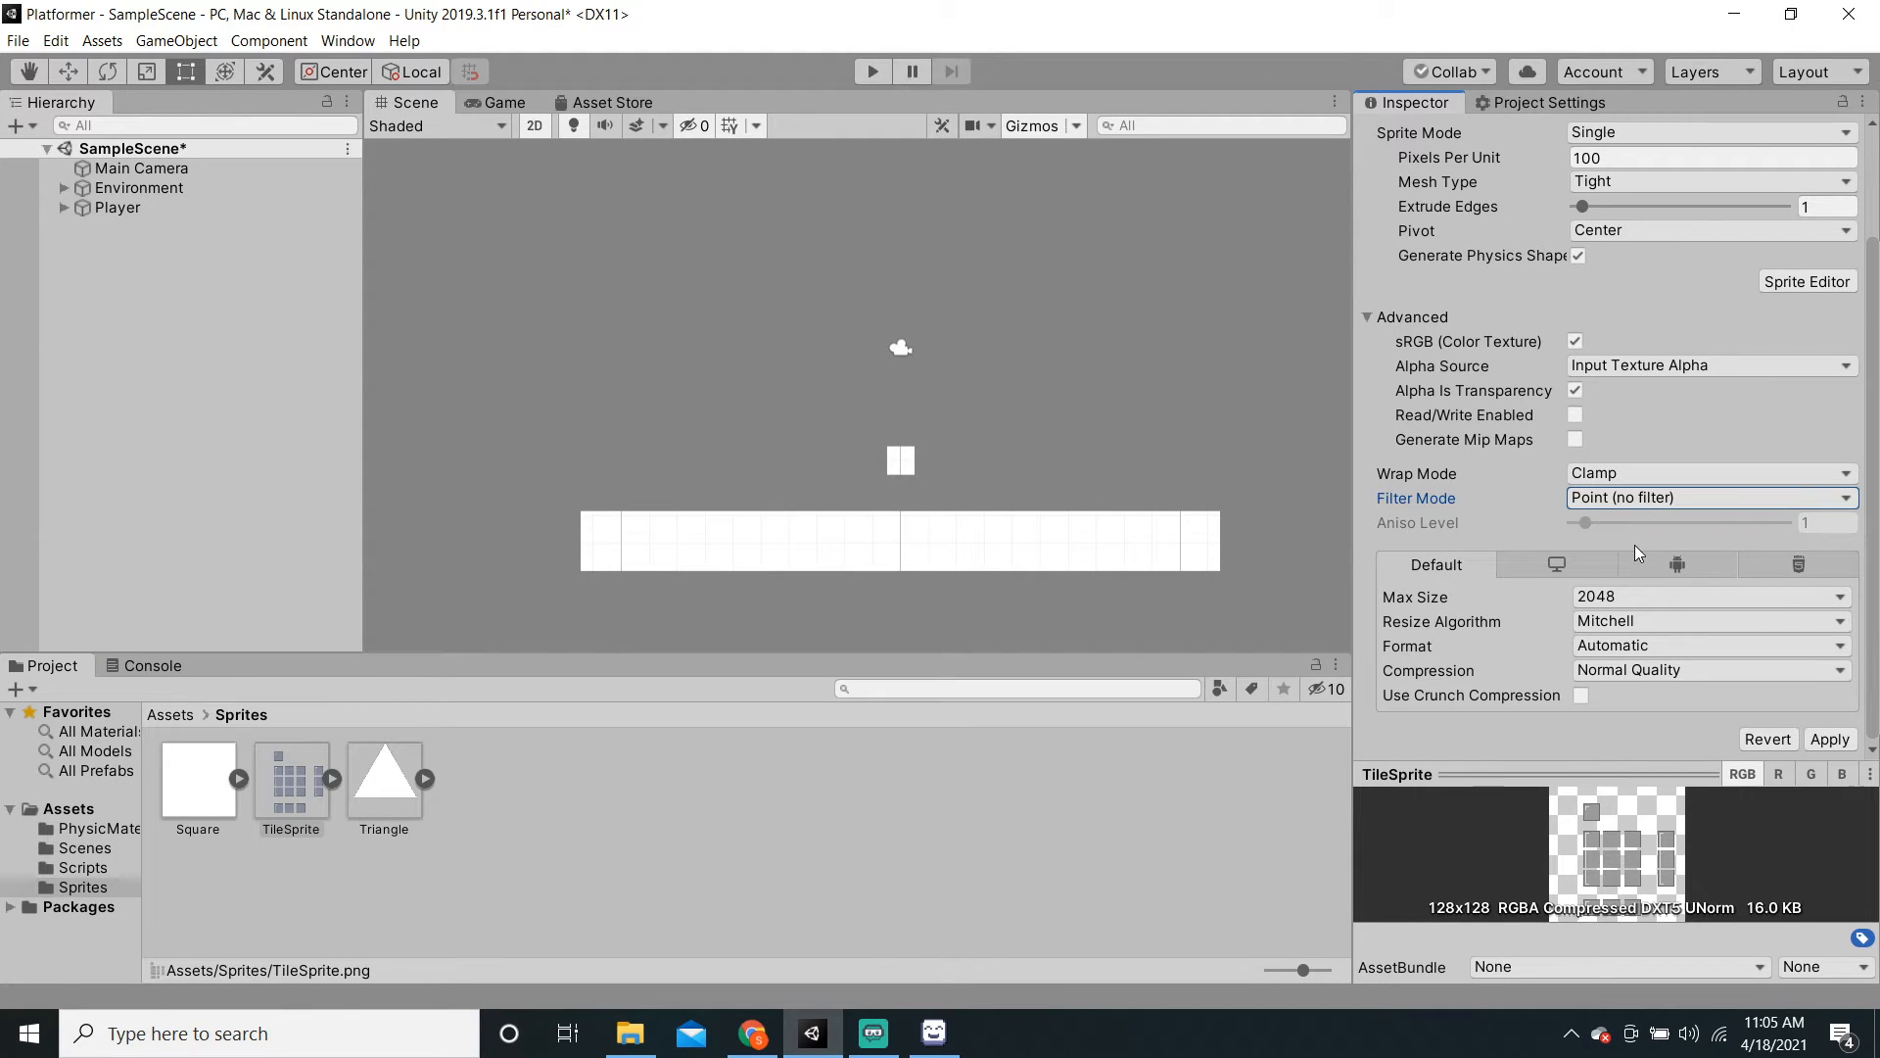
pyautogui.click(1606, 671)
pyautogui.click(1626, 697)
pyautogui.click(1831, 741)
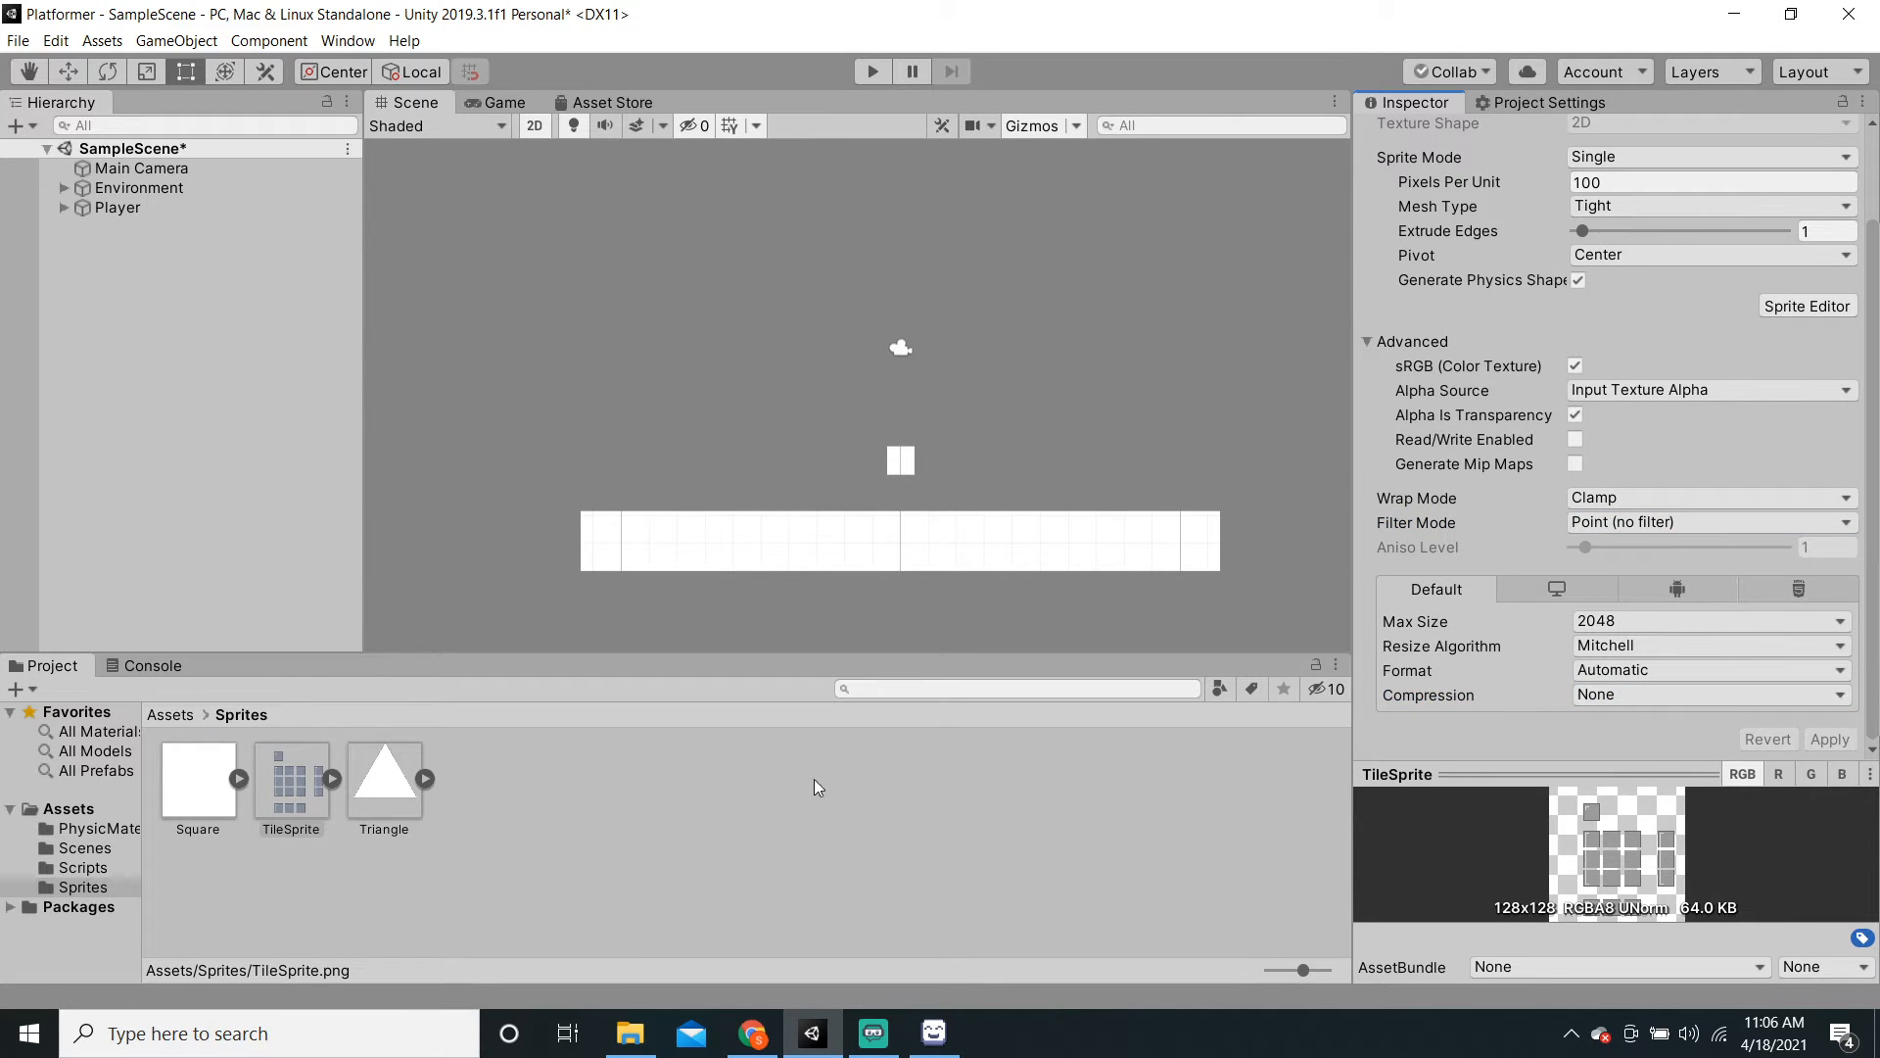
pyautogui.hotkey('ctrl', 's')
# Step: Place TileSprite in the scene to check it, then delete the test object
pyautogui.moveTo(291, 784); pyautogui.dragTo(197, 463)
pyautogui.scroll(10, 764, 563)
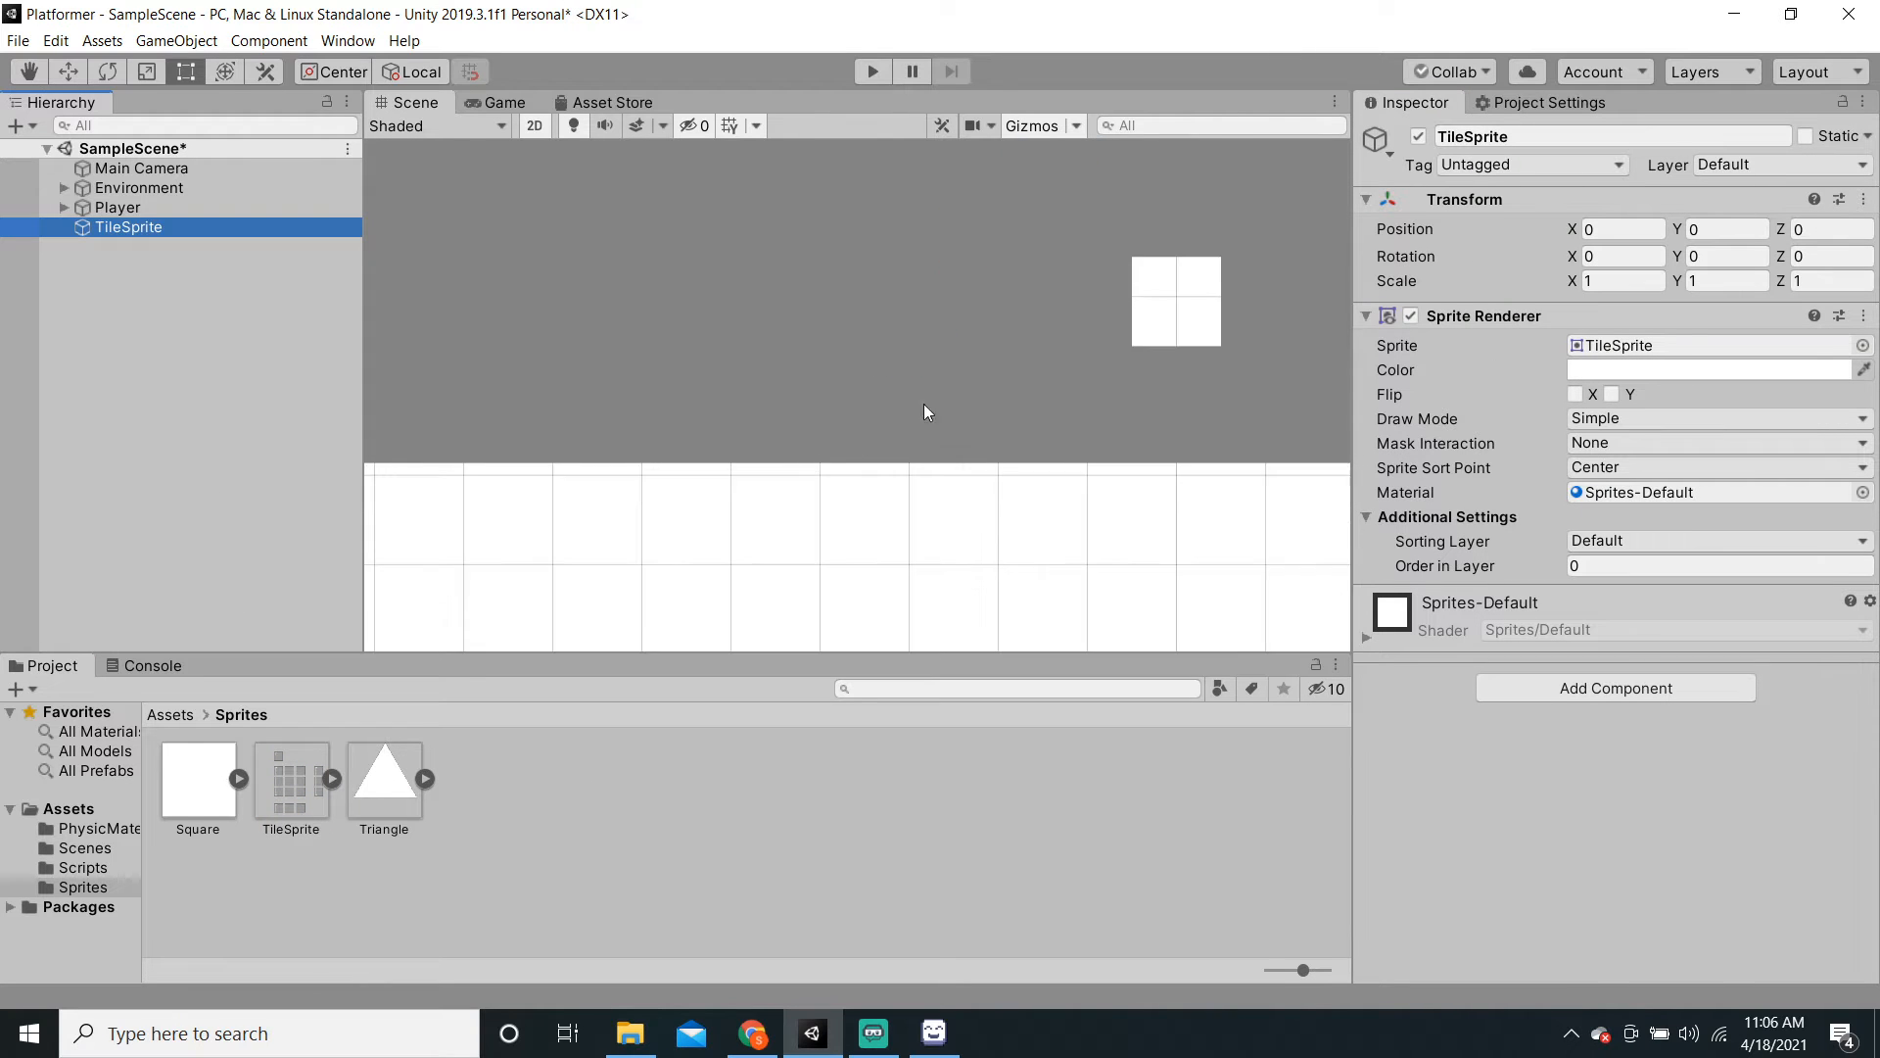
pyautogui.moveTo(1018, 309); pyautogui.dragTo(822, 492, button='middle')
pyautogui.scroll(6, 822, 489)
pyautogui.moveTo(891, 418); pyautogui.dragTo(827, 403, button='middle')
pyautogui.press('f')
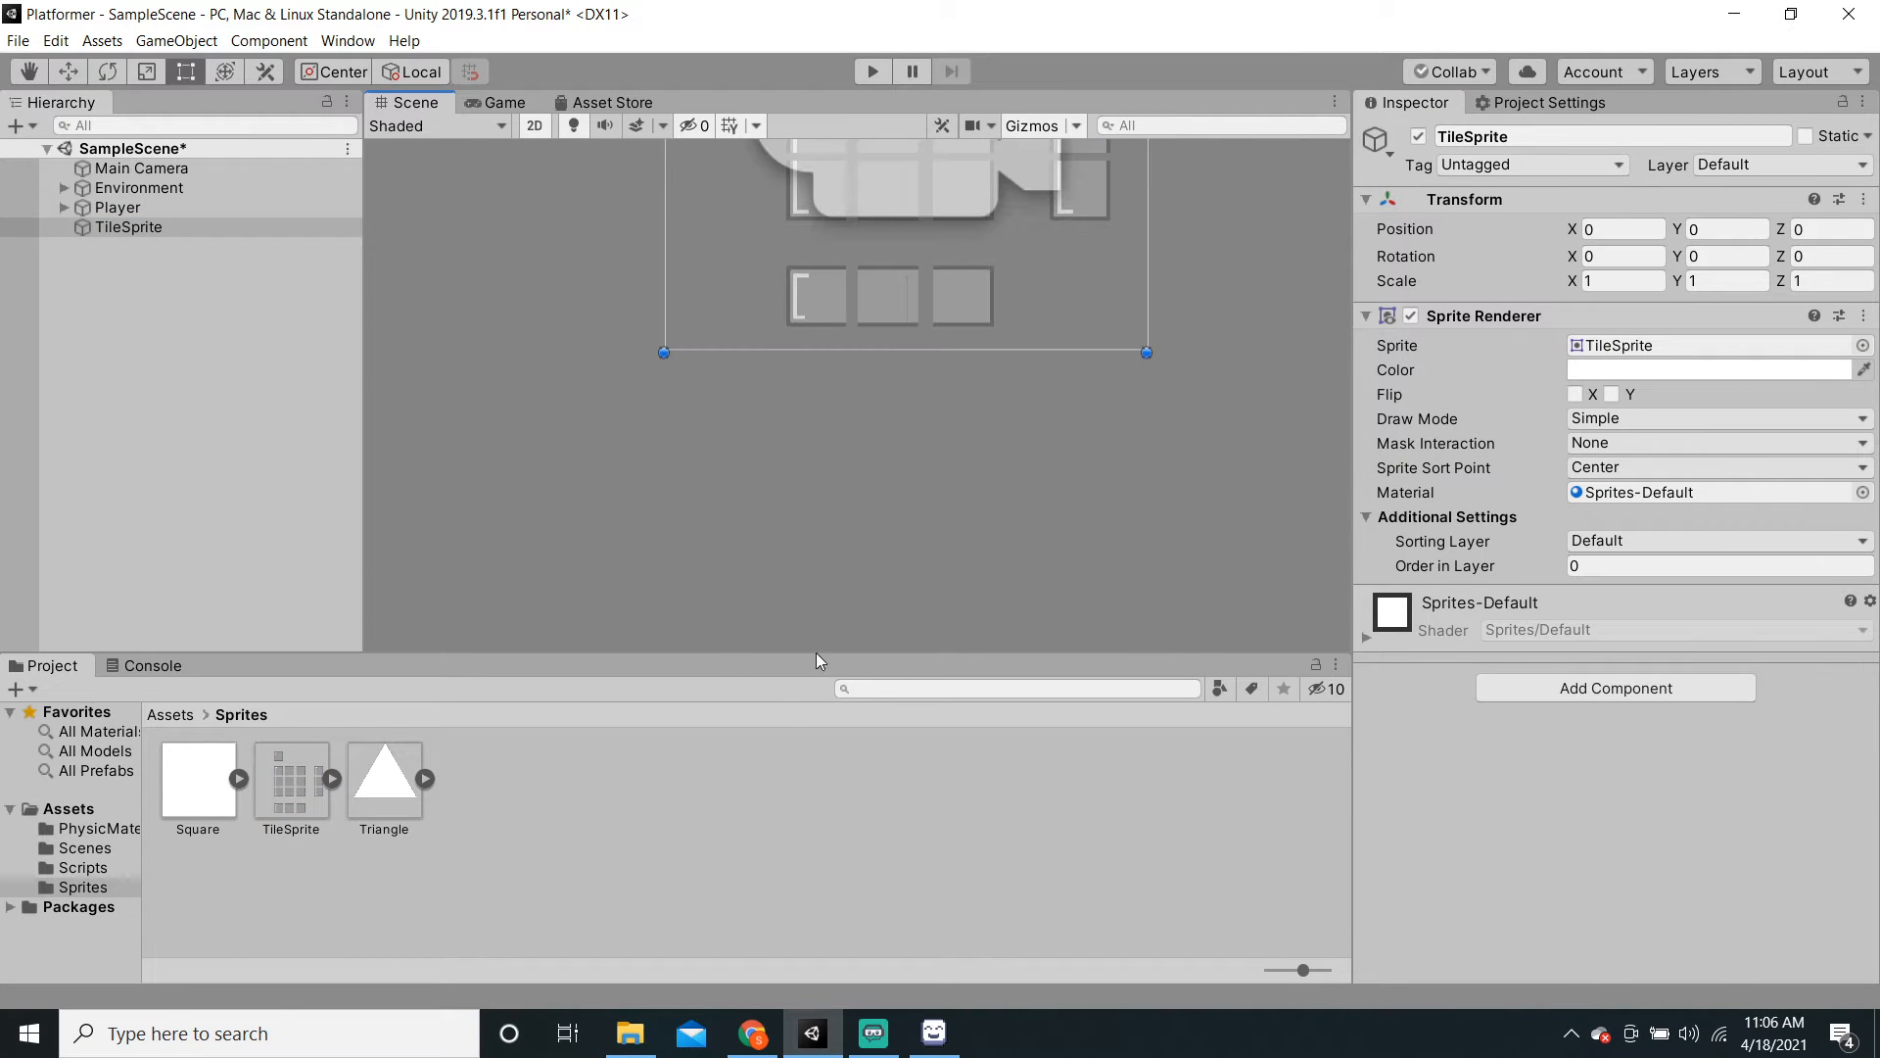
pyautogui.click(204, 226)
pyautogui.press('Delete')
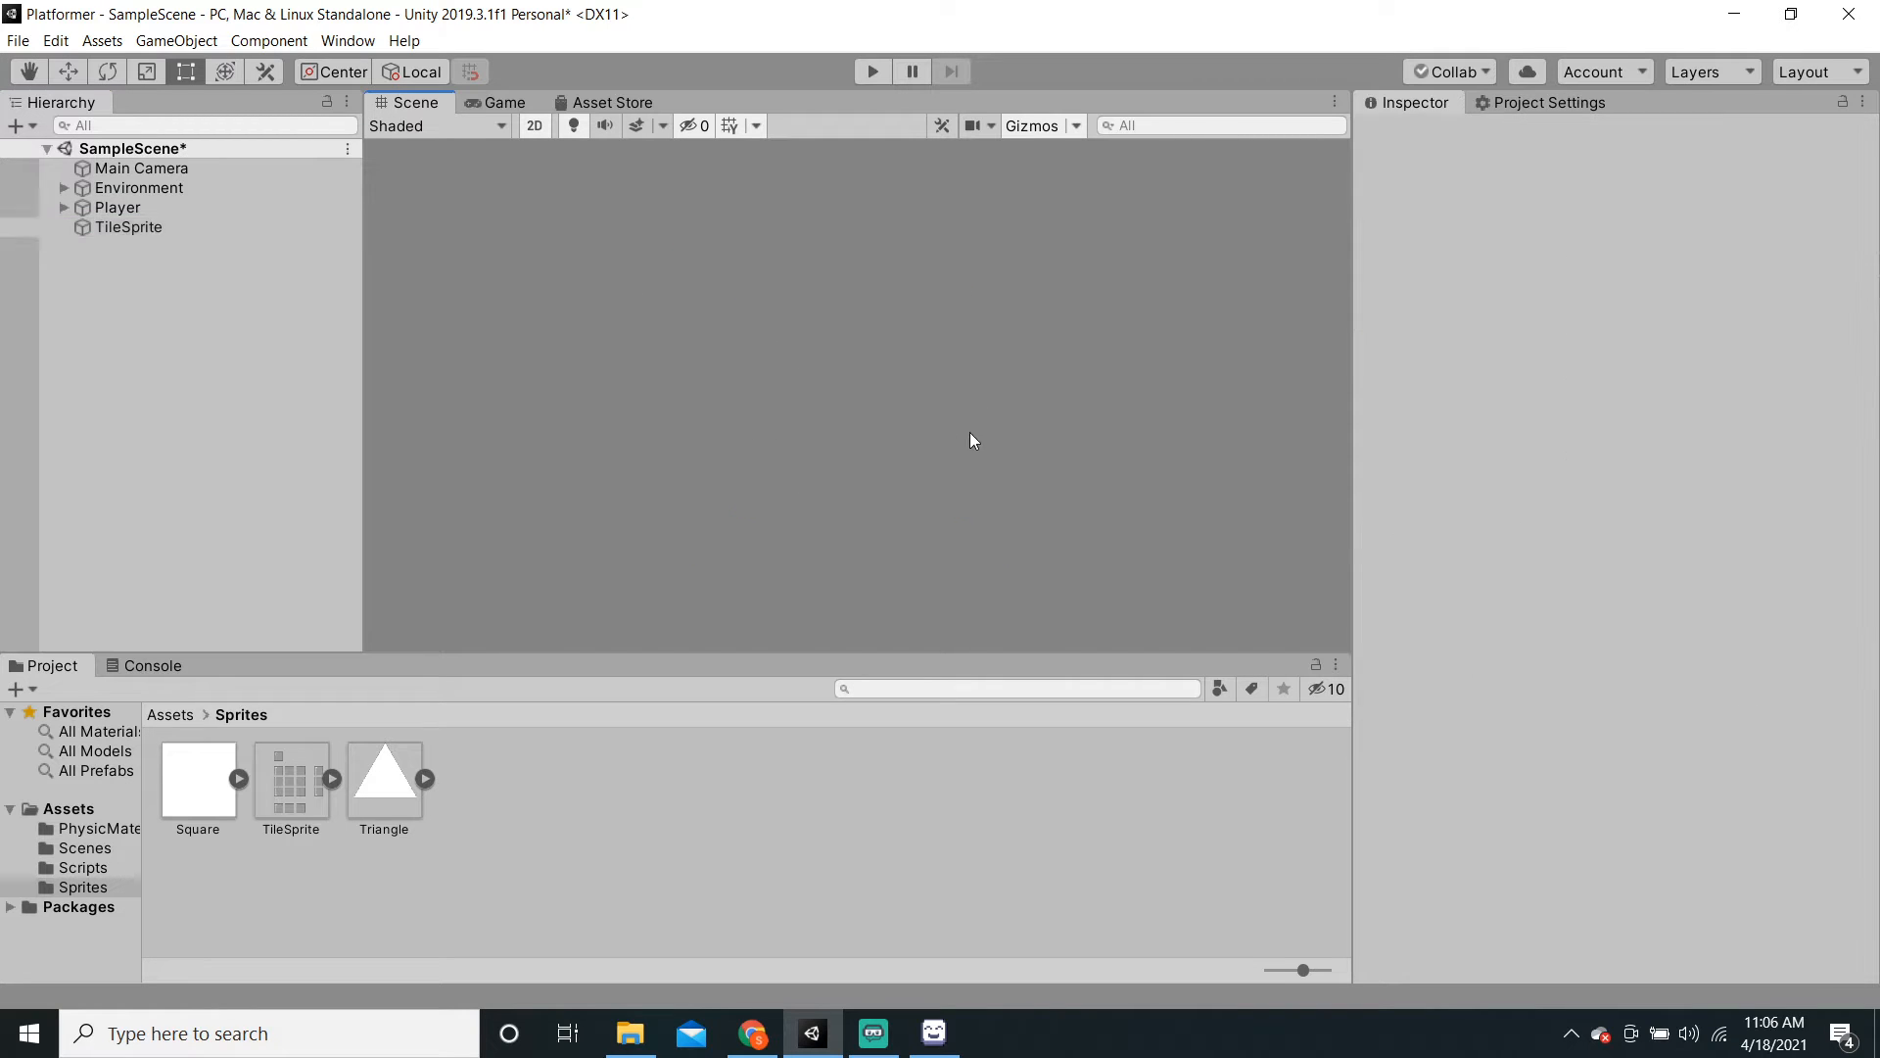
pyautogui.scroll(-2, 903, 425)
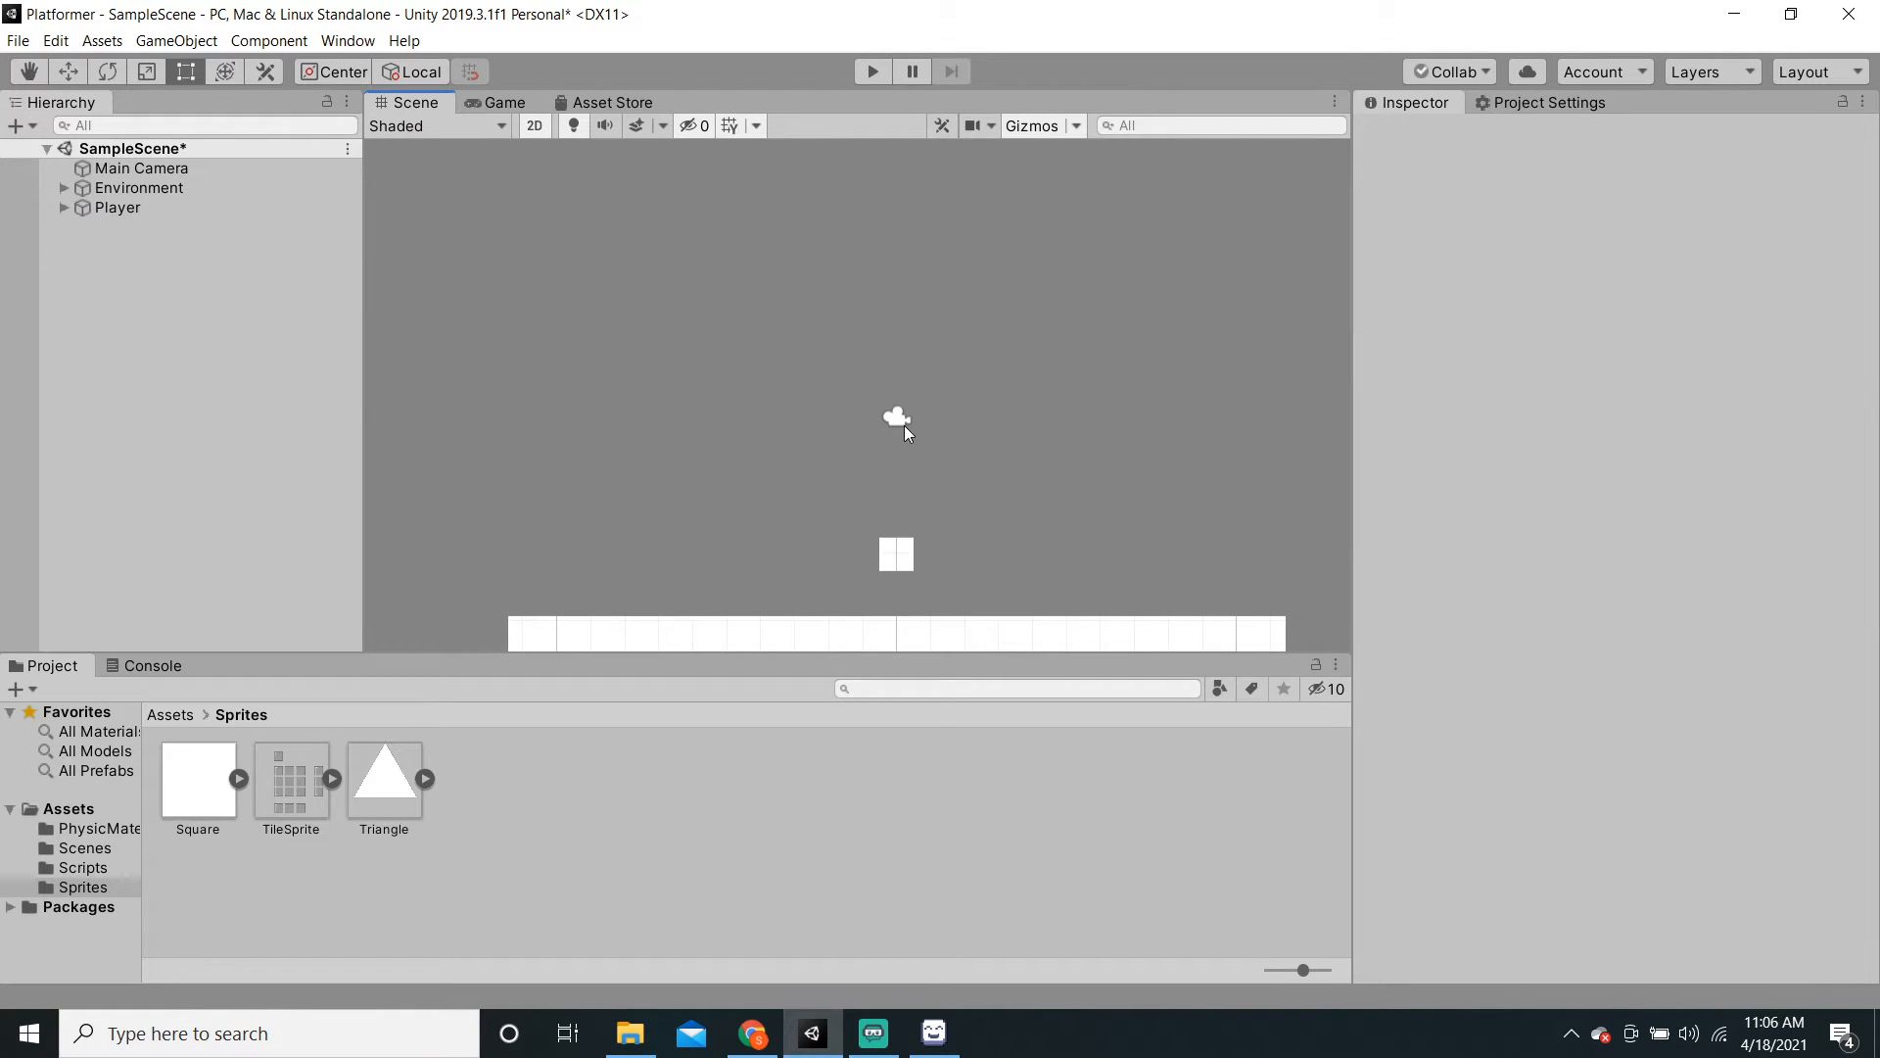
# Step: Set TileSprite's Pixels Per Unit to 16 and apply it
pyautogui.click(274, 794)
pyautogui.hotkey('ctrl', 's')
pyautogui.scroll(-2, 1690, 415)
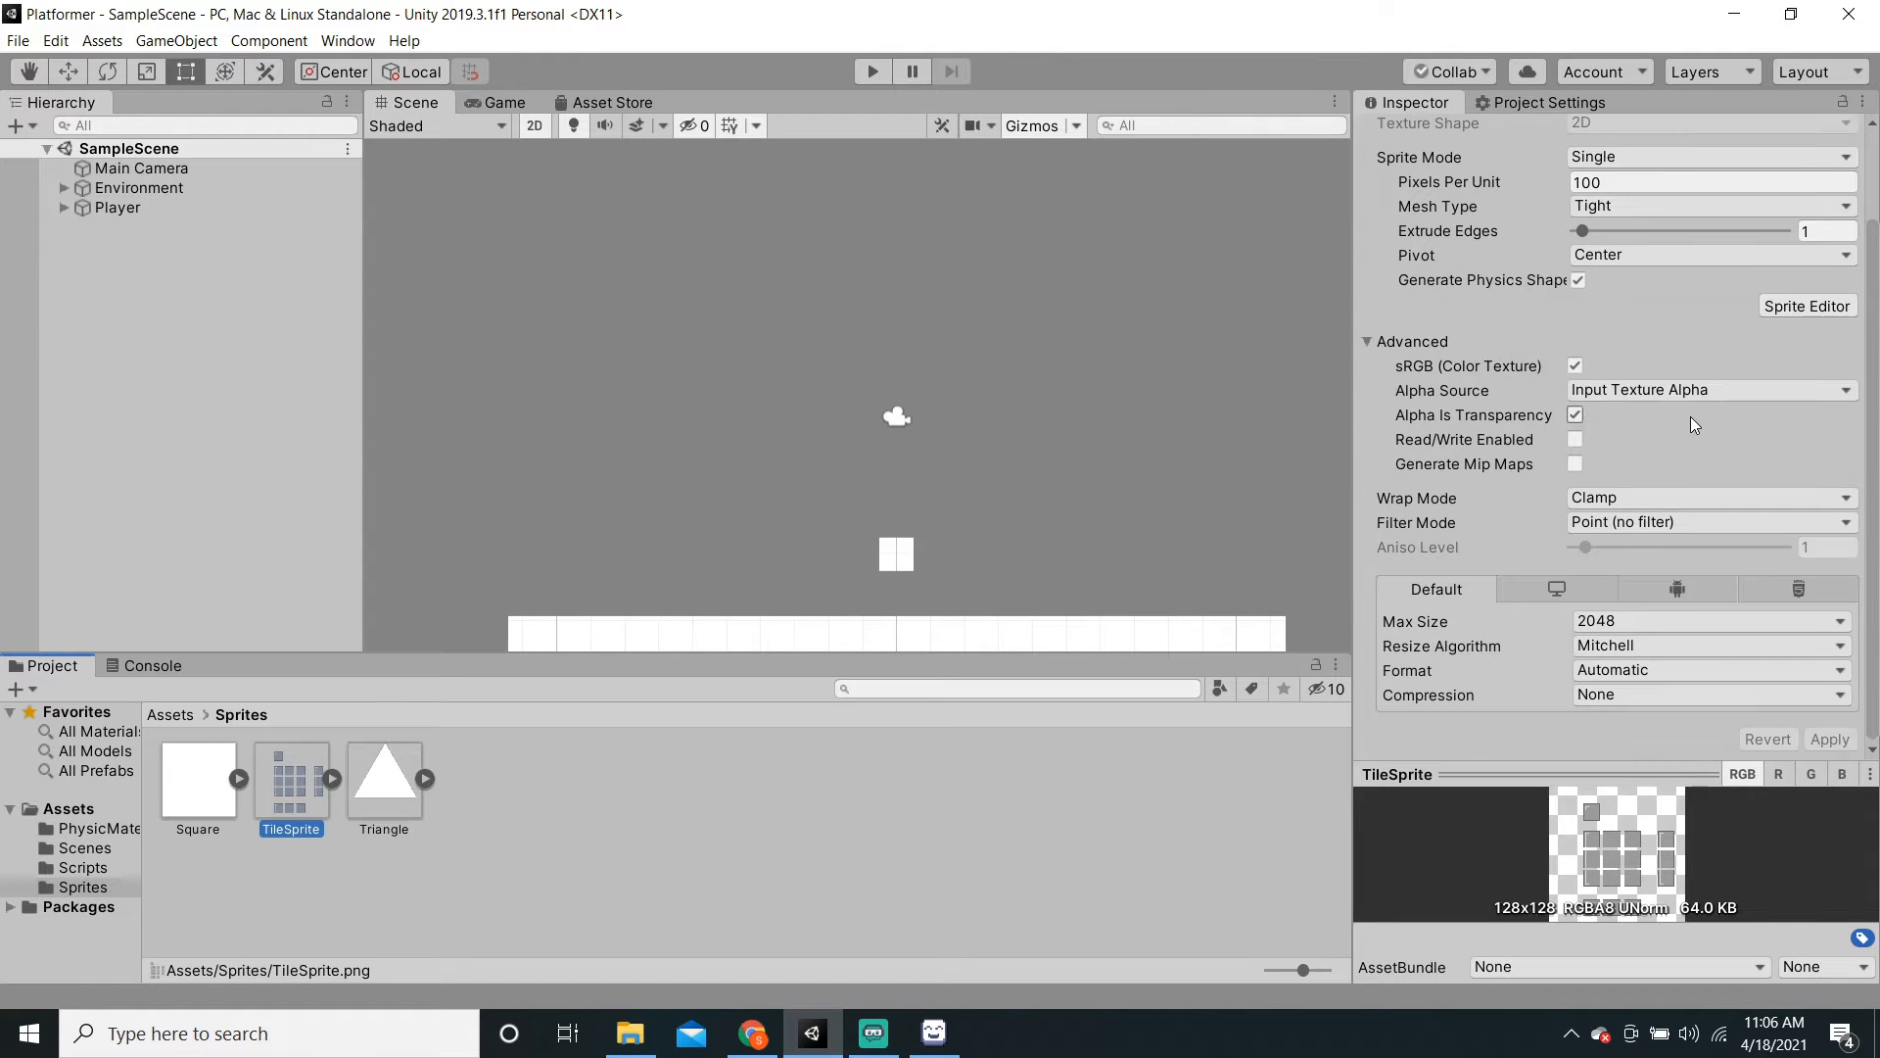
pyautogui.scroll(2, 1690, 416)
pyautogui.click(1600, 287)
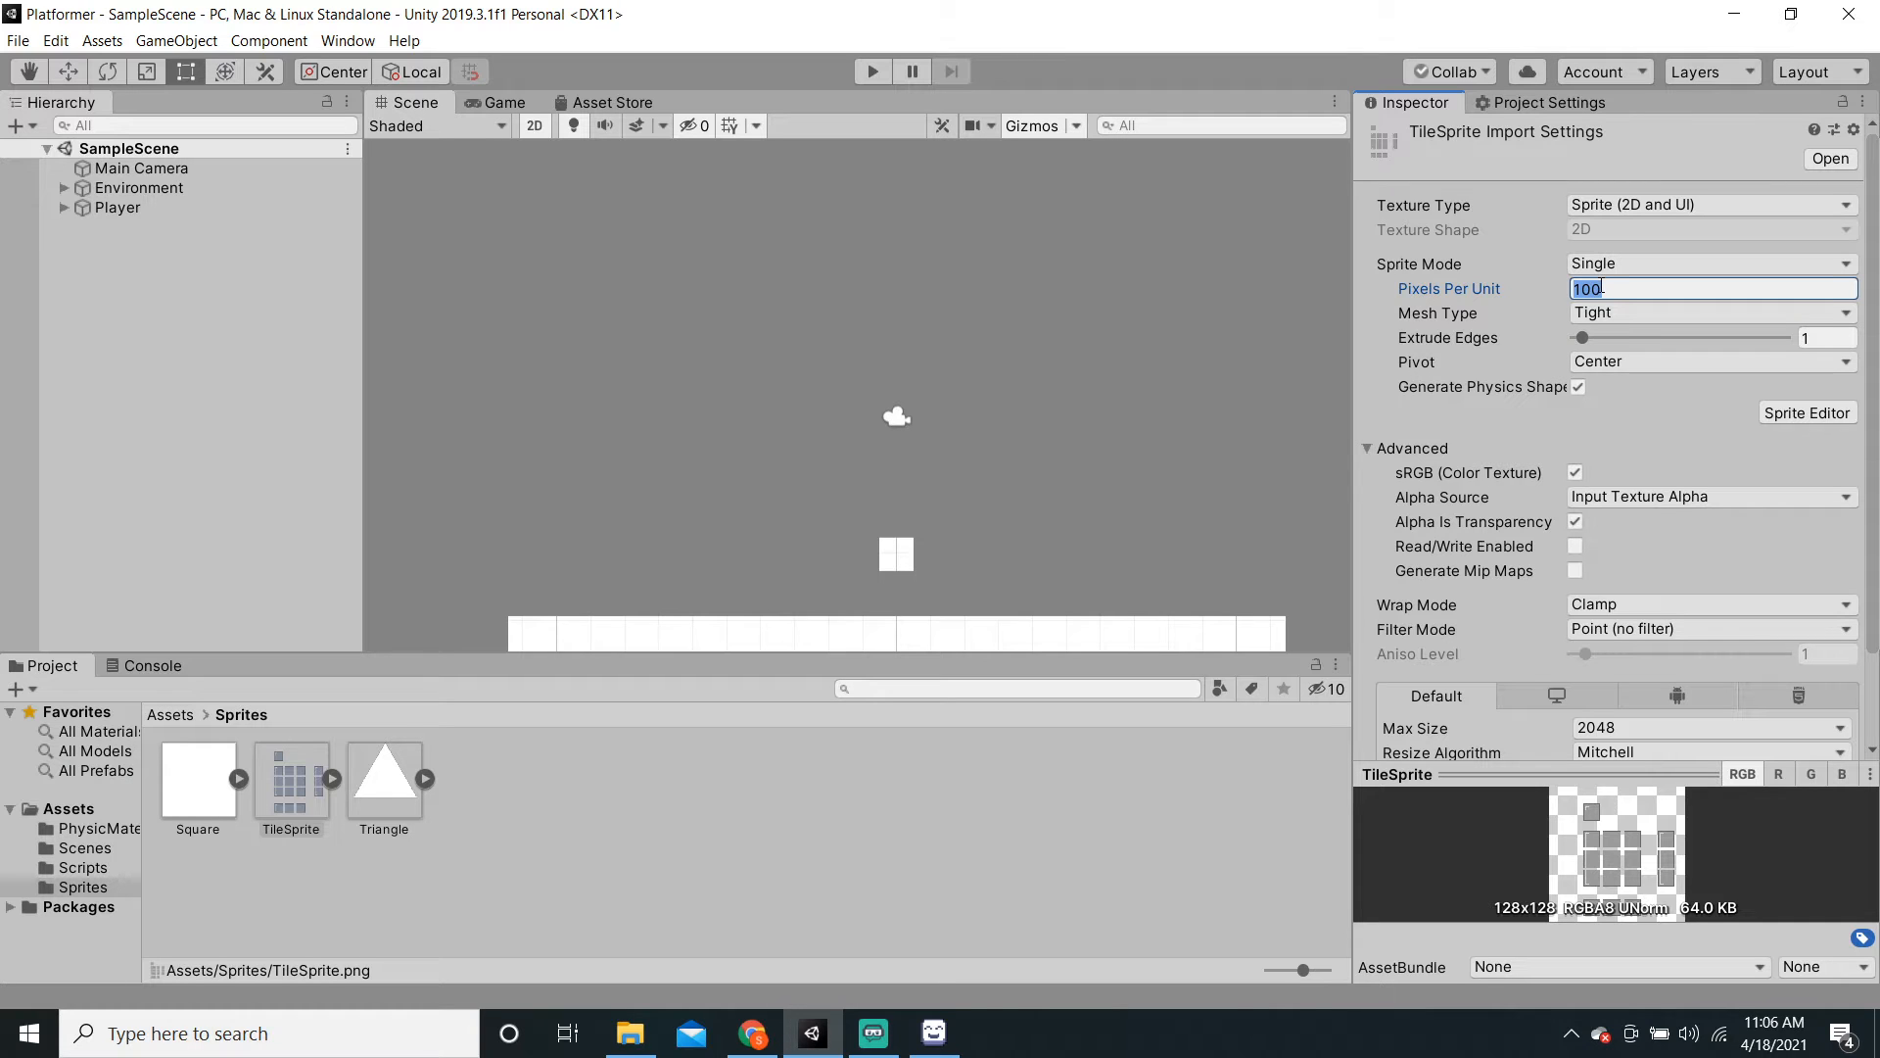
pyautogui.write('16')
pyautogui.scroll(-3, 1725, 493)
pyautogui.click(1829, 740)
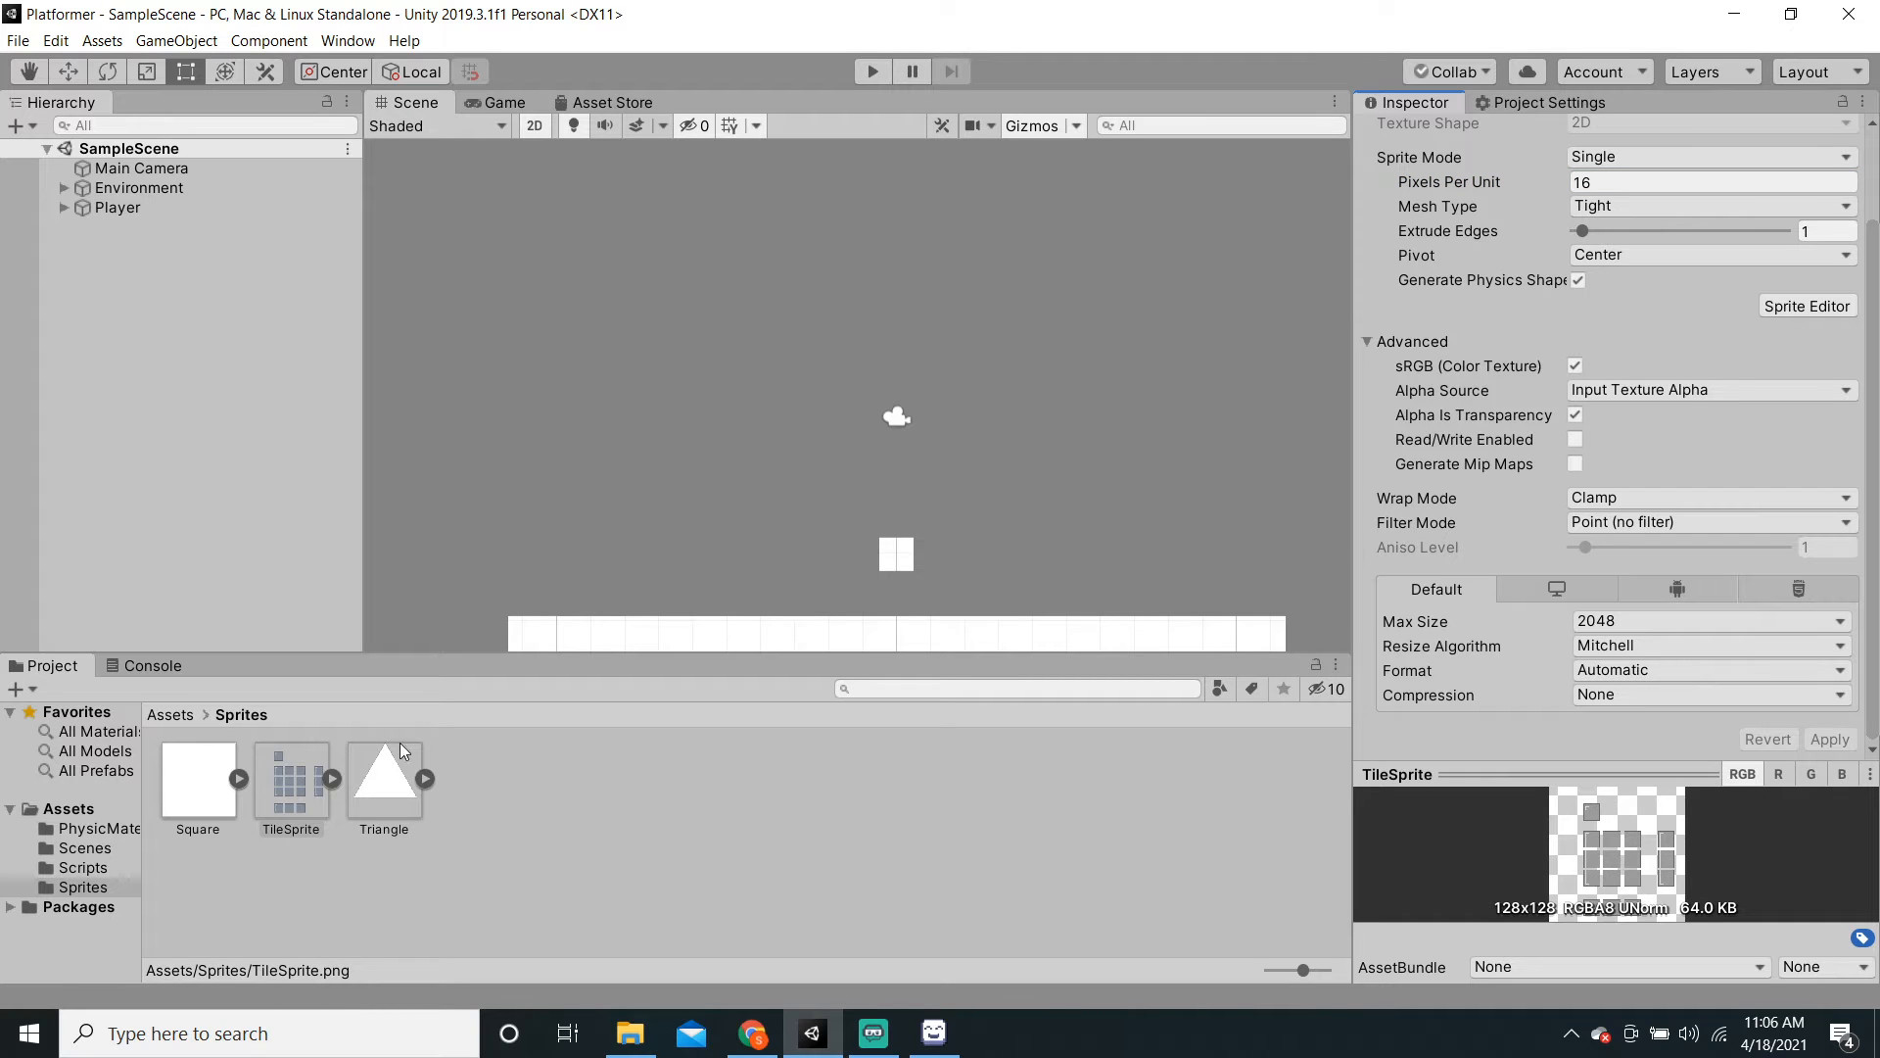
pyautogui.scroll(3, 1820, 462)
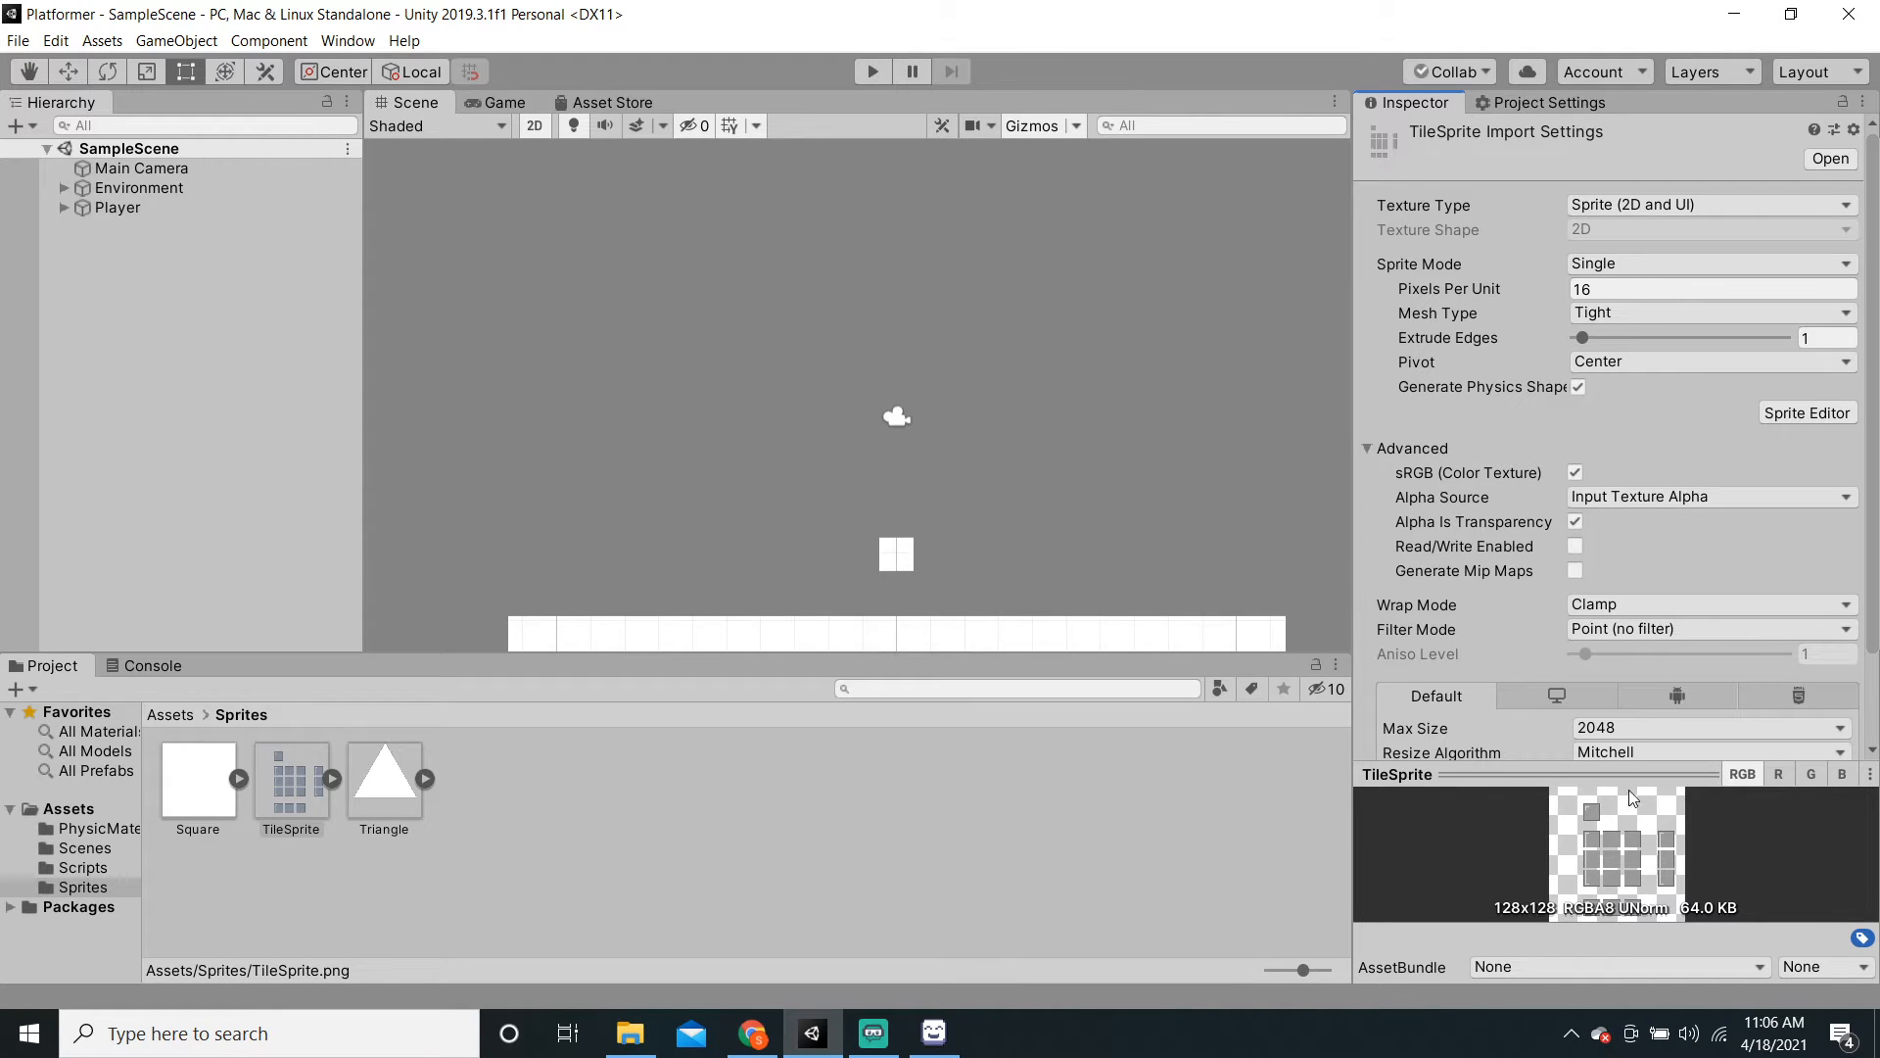
# Step: Switch TileSprite's Sprite Mode to Multiple and apply it
pyautogui.click(1614, 265)
pyautogui.click(1622, 311)
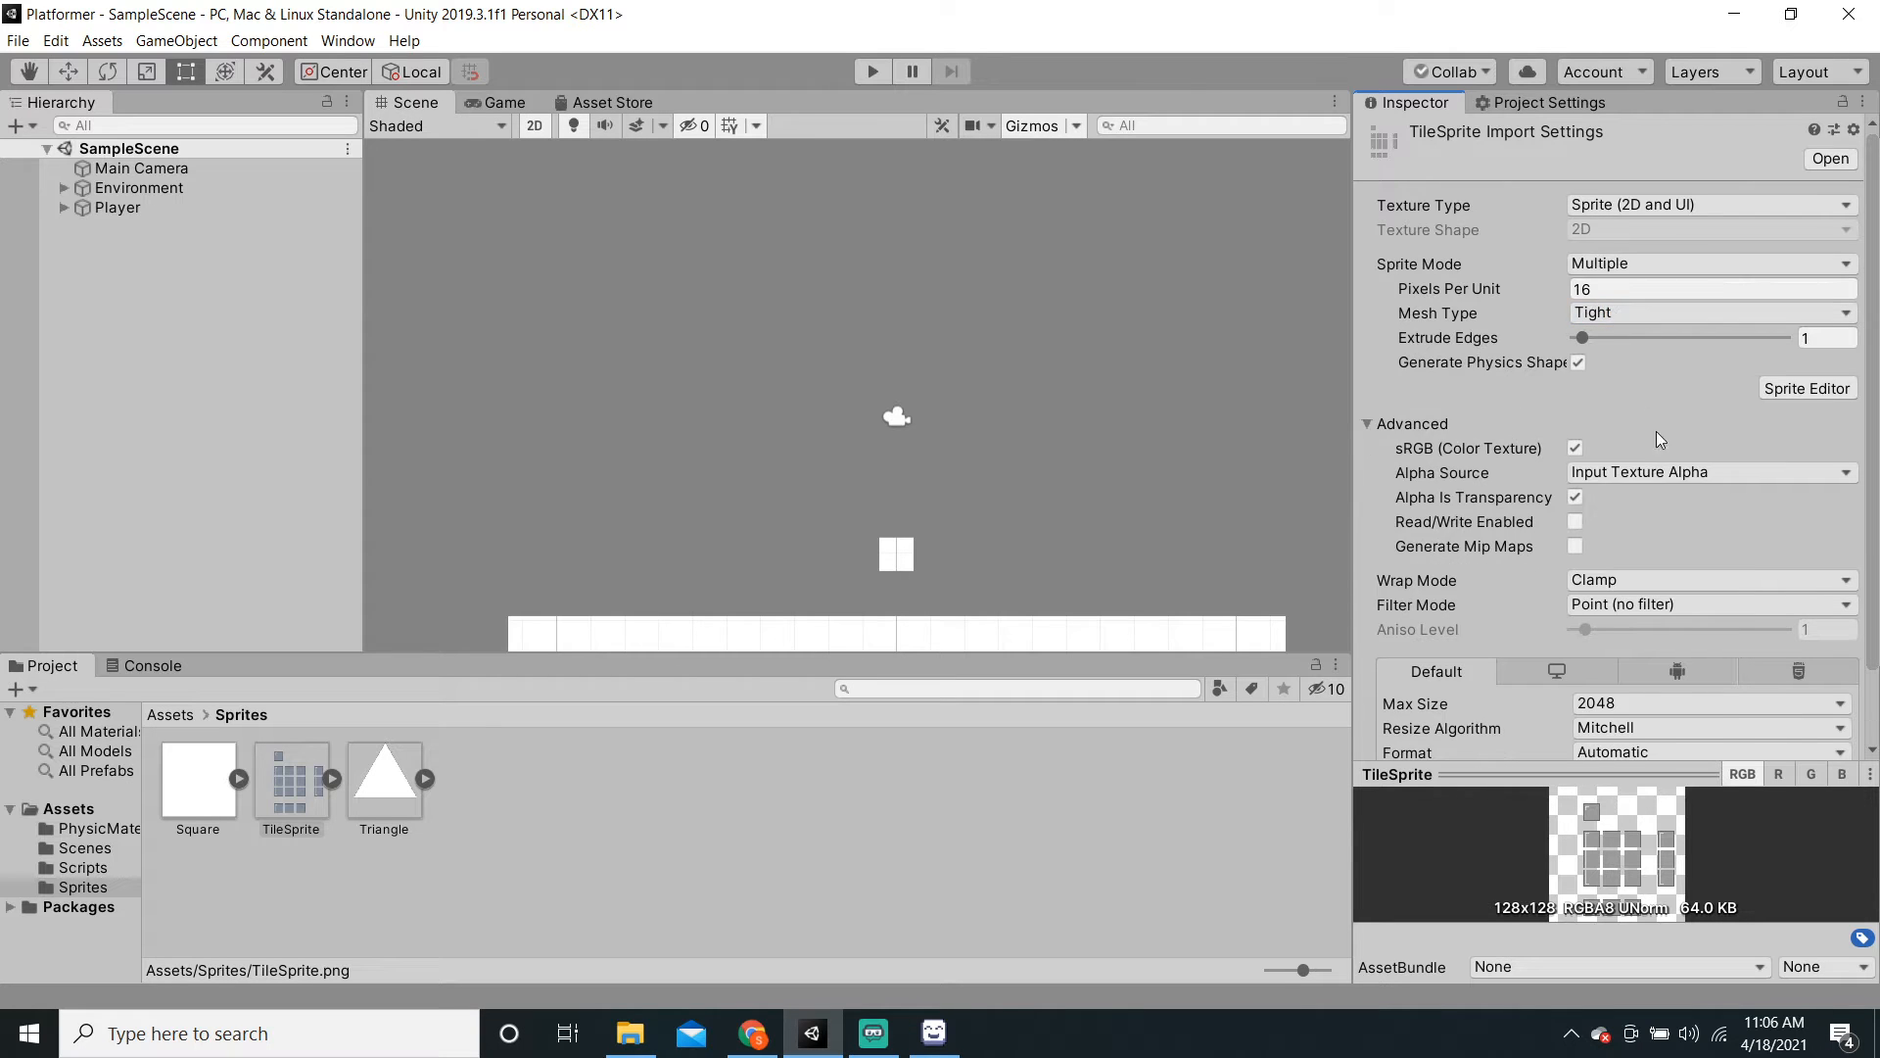
pyautogui.scroll(-3, 1704, 509)
pyautogui.click(1843, 734)
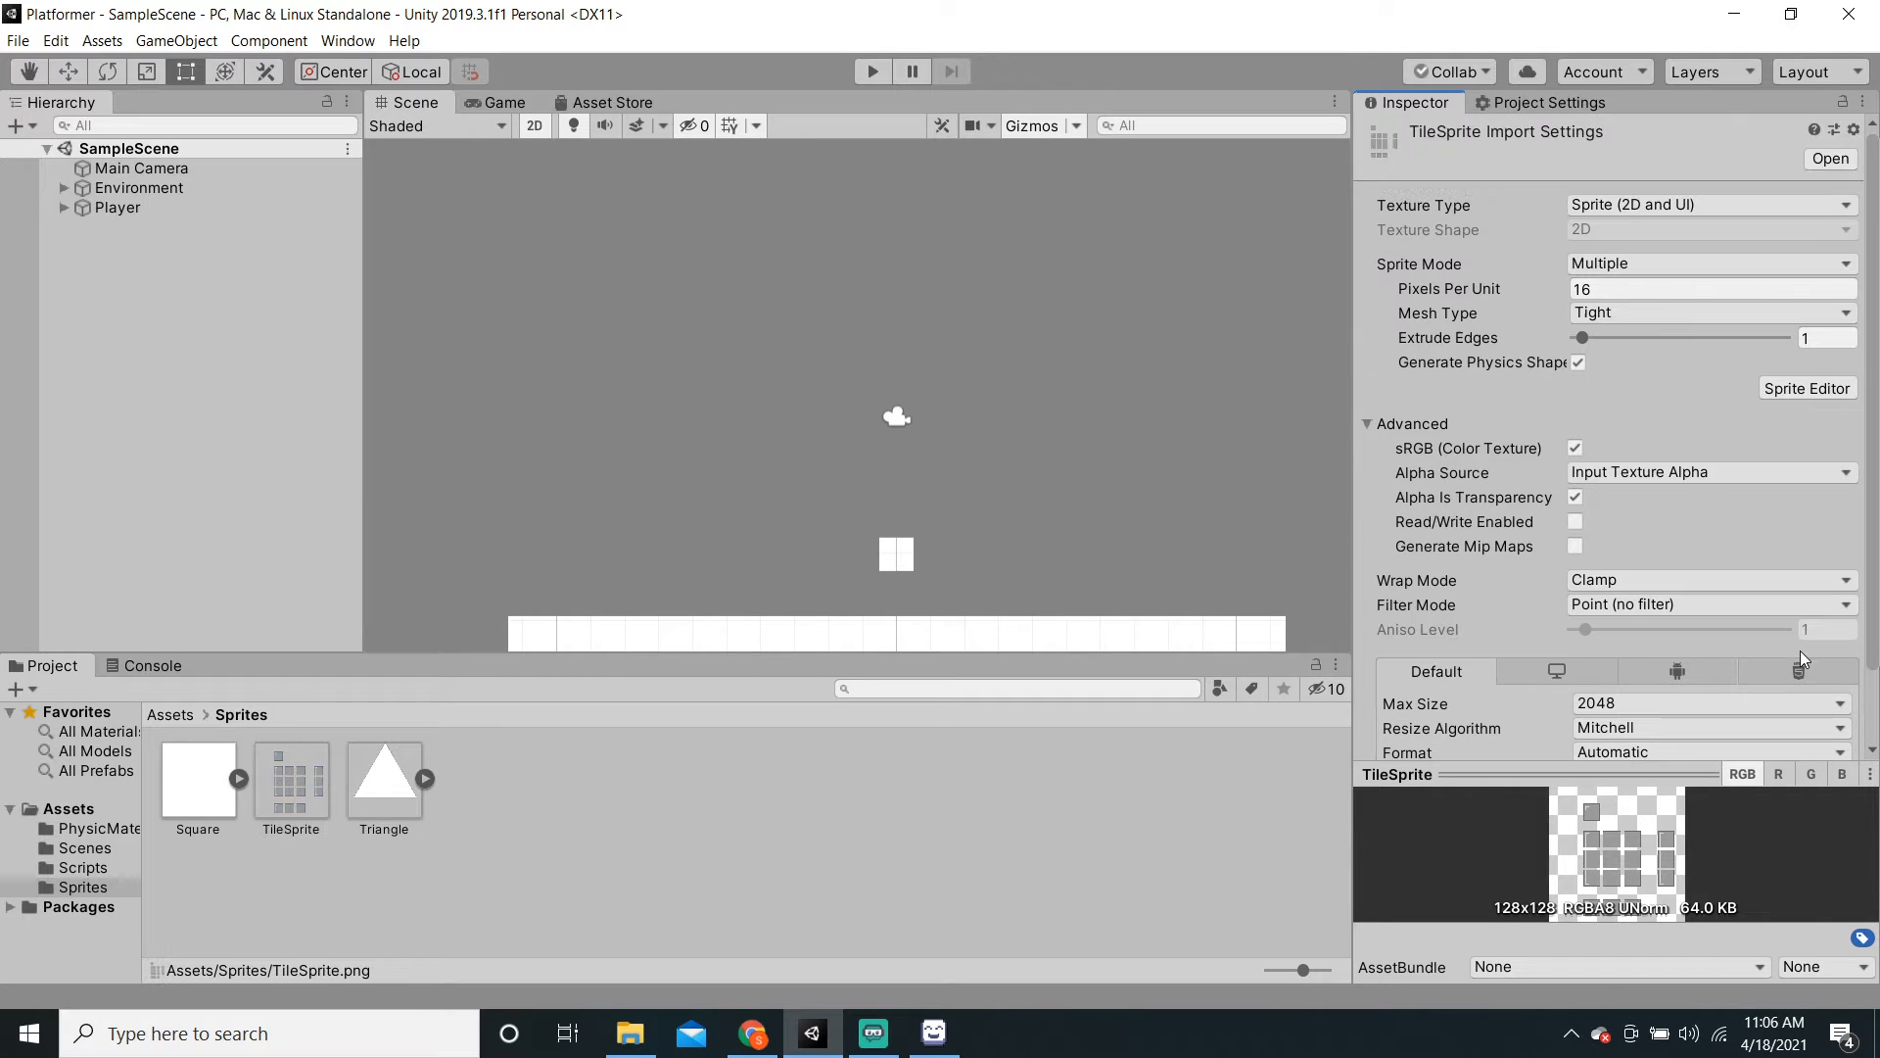
# Step: In the Sprite Editor, auto-slice the sheet with the Delete Existing method
pyautogui.click(1808, 389)
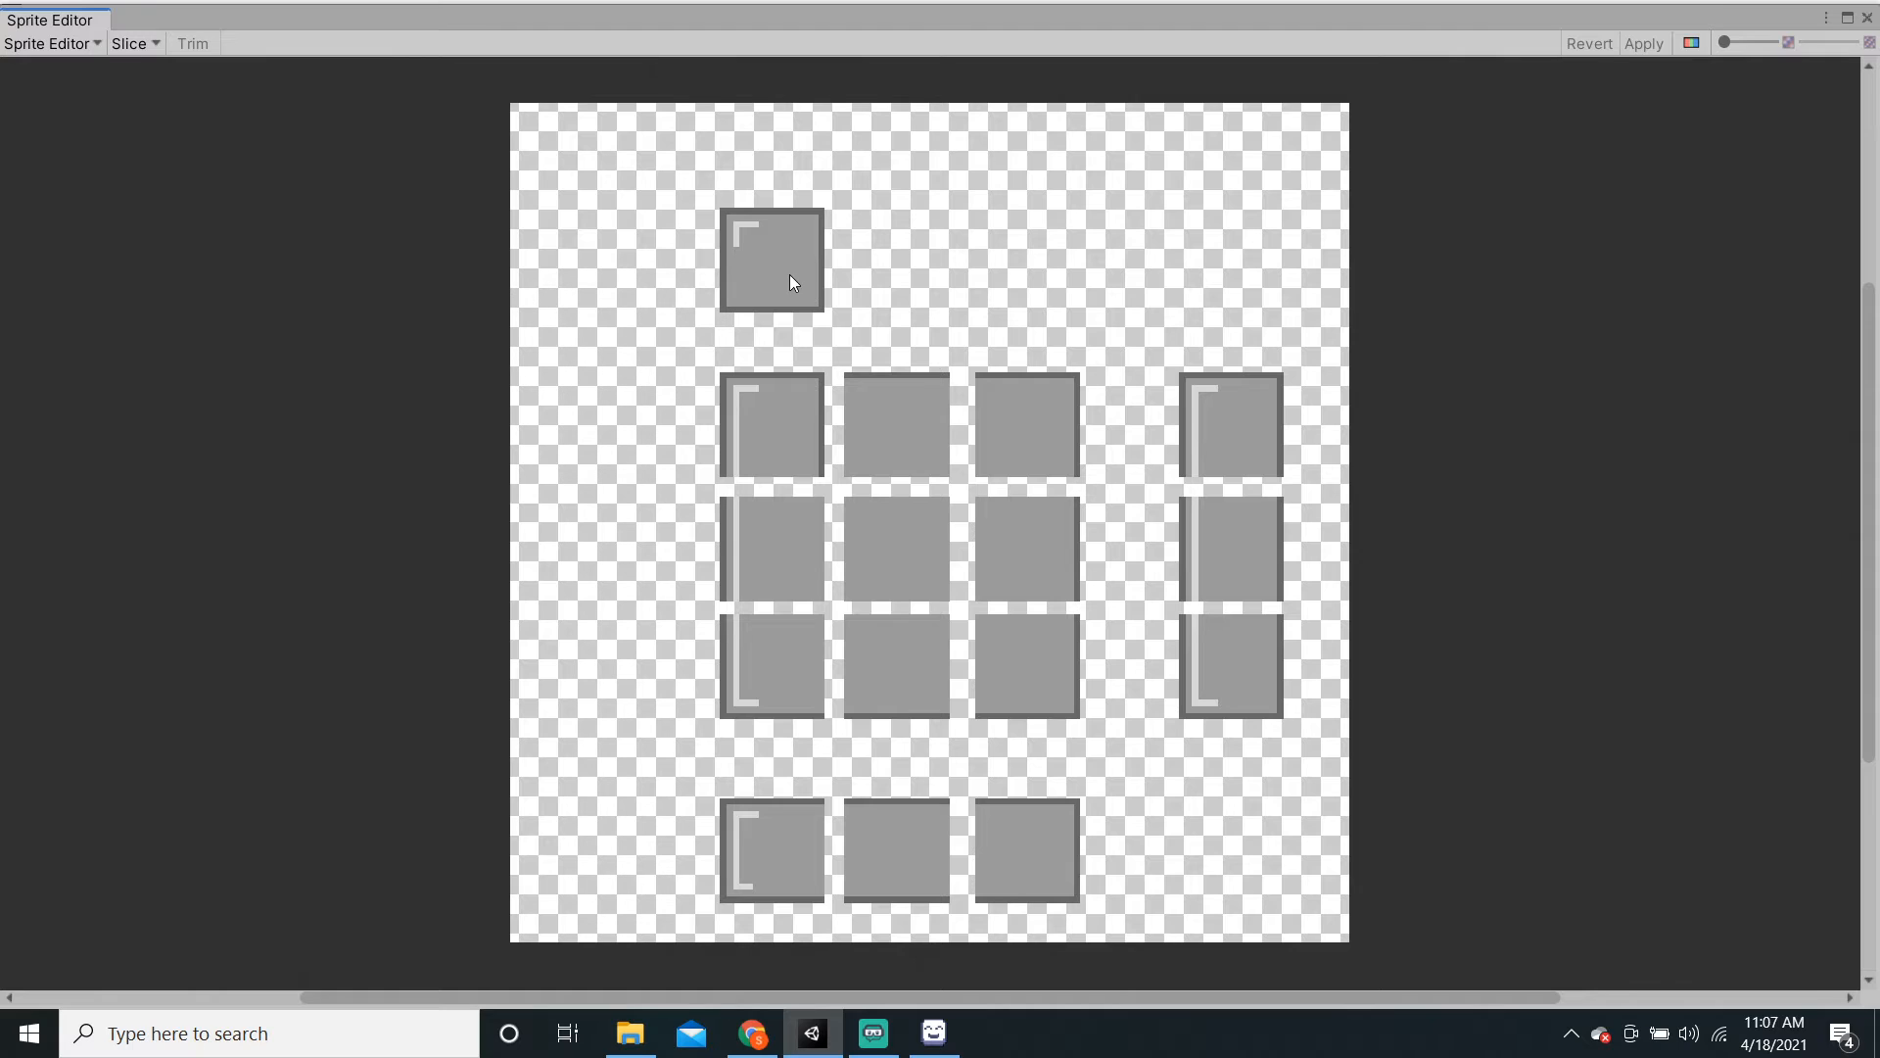
pyautogui.moveTo(693, 219); pyautogui.dragTo(654, 209)
pyautogui.press('Delete')
pyautogui.click(135, 45)
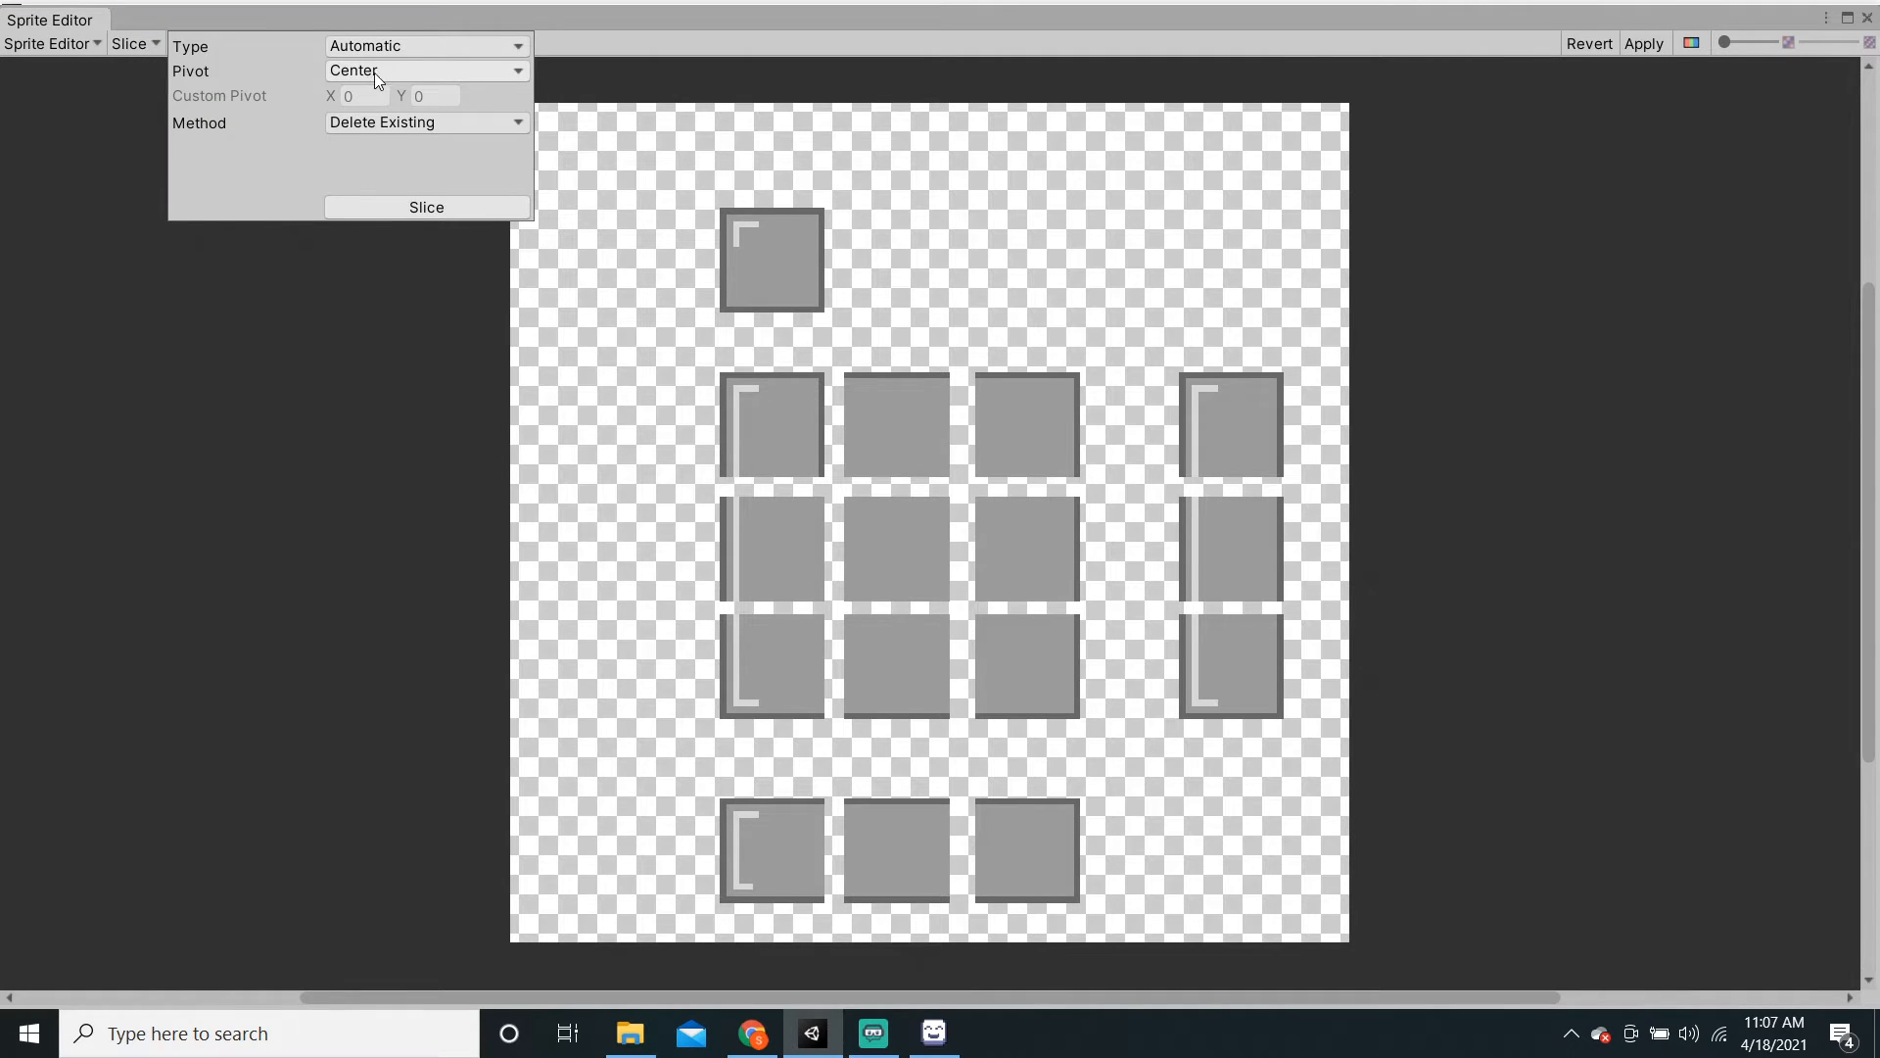
pyautogui.click(420, 117)
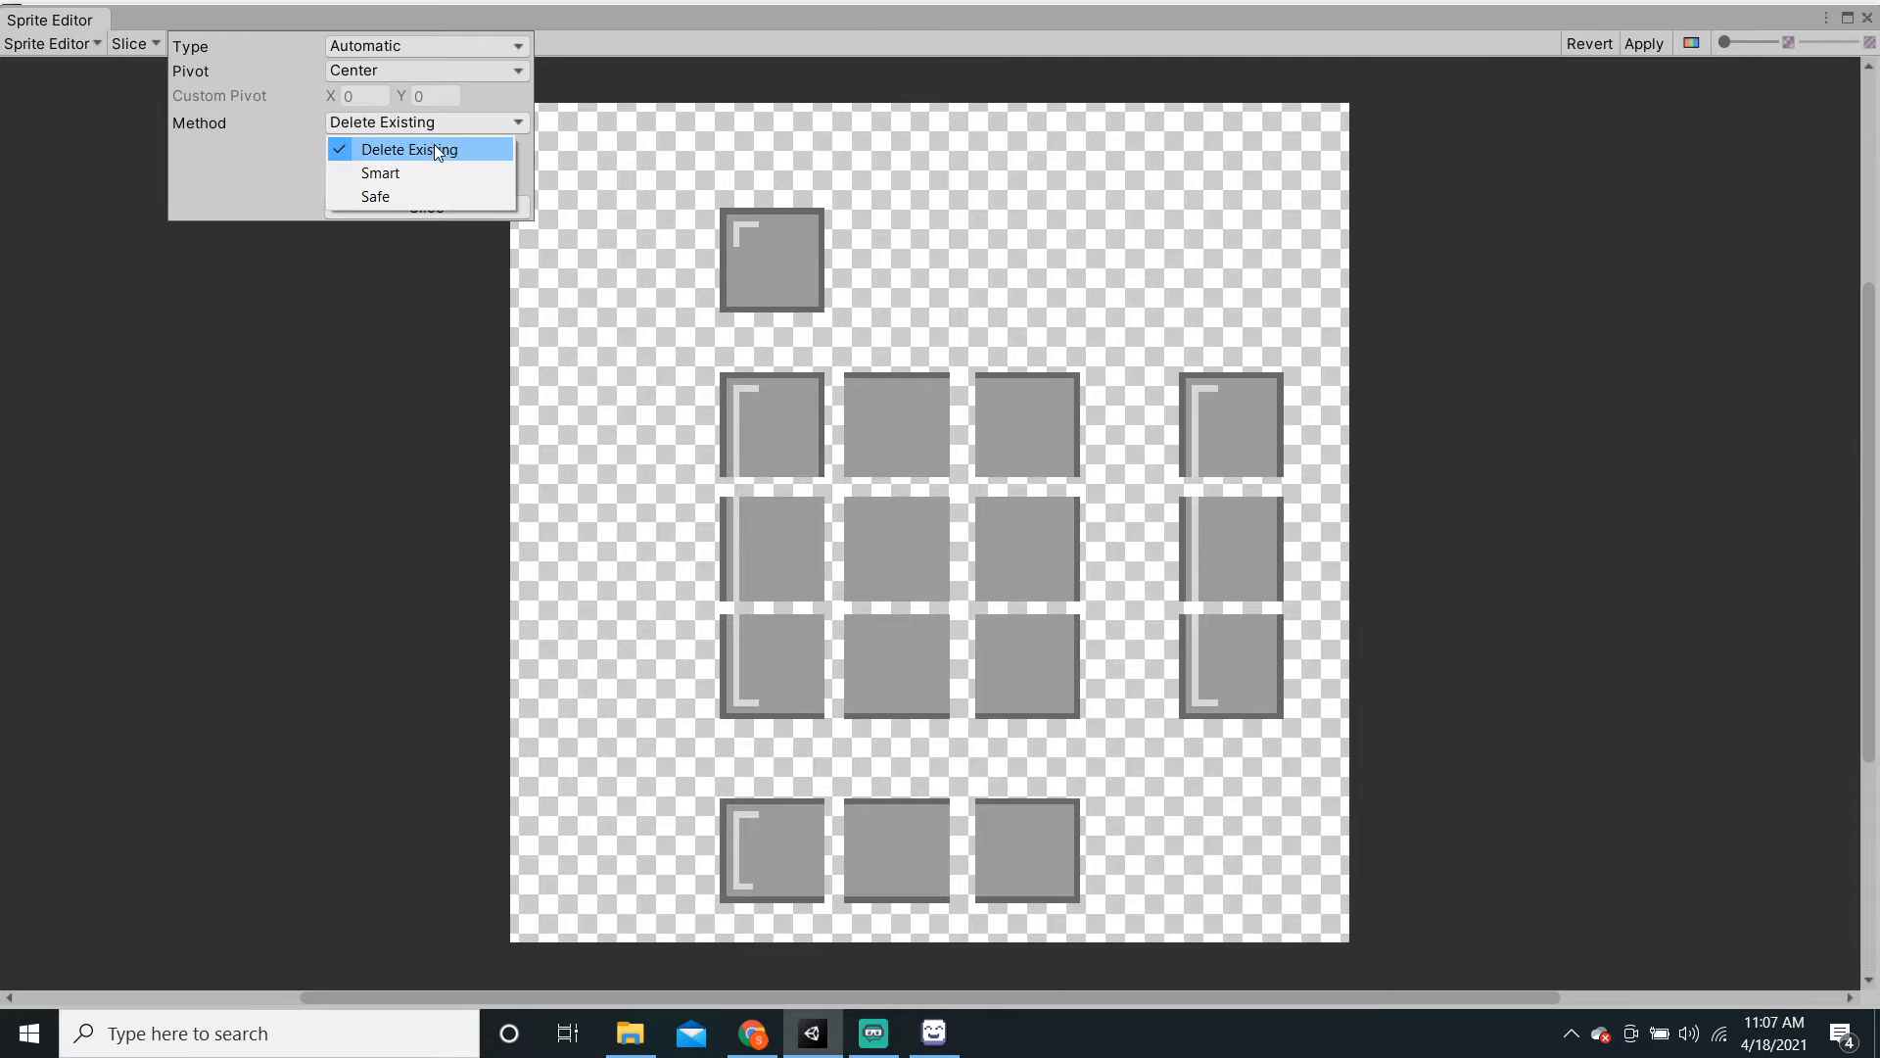
pyautogui.click(438, 149)
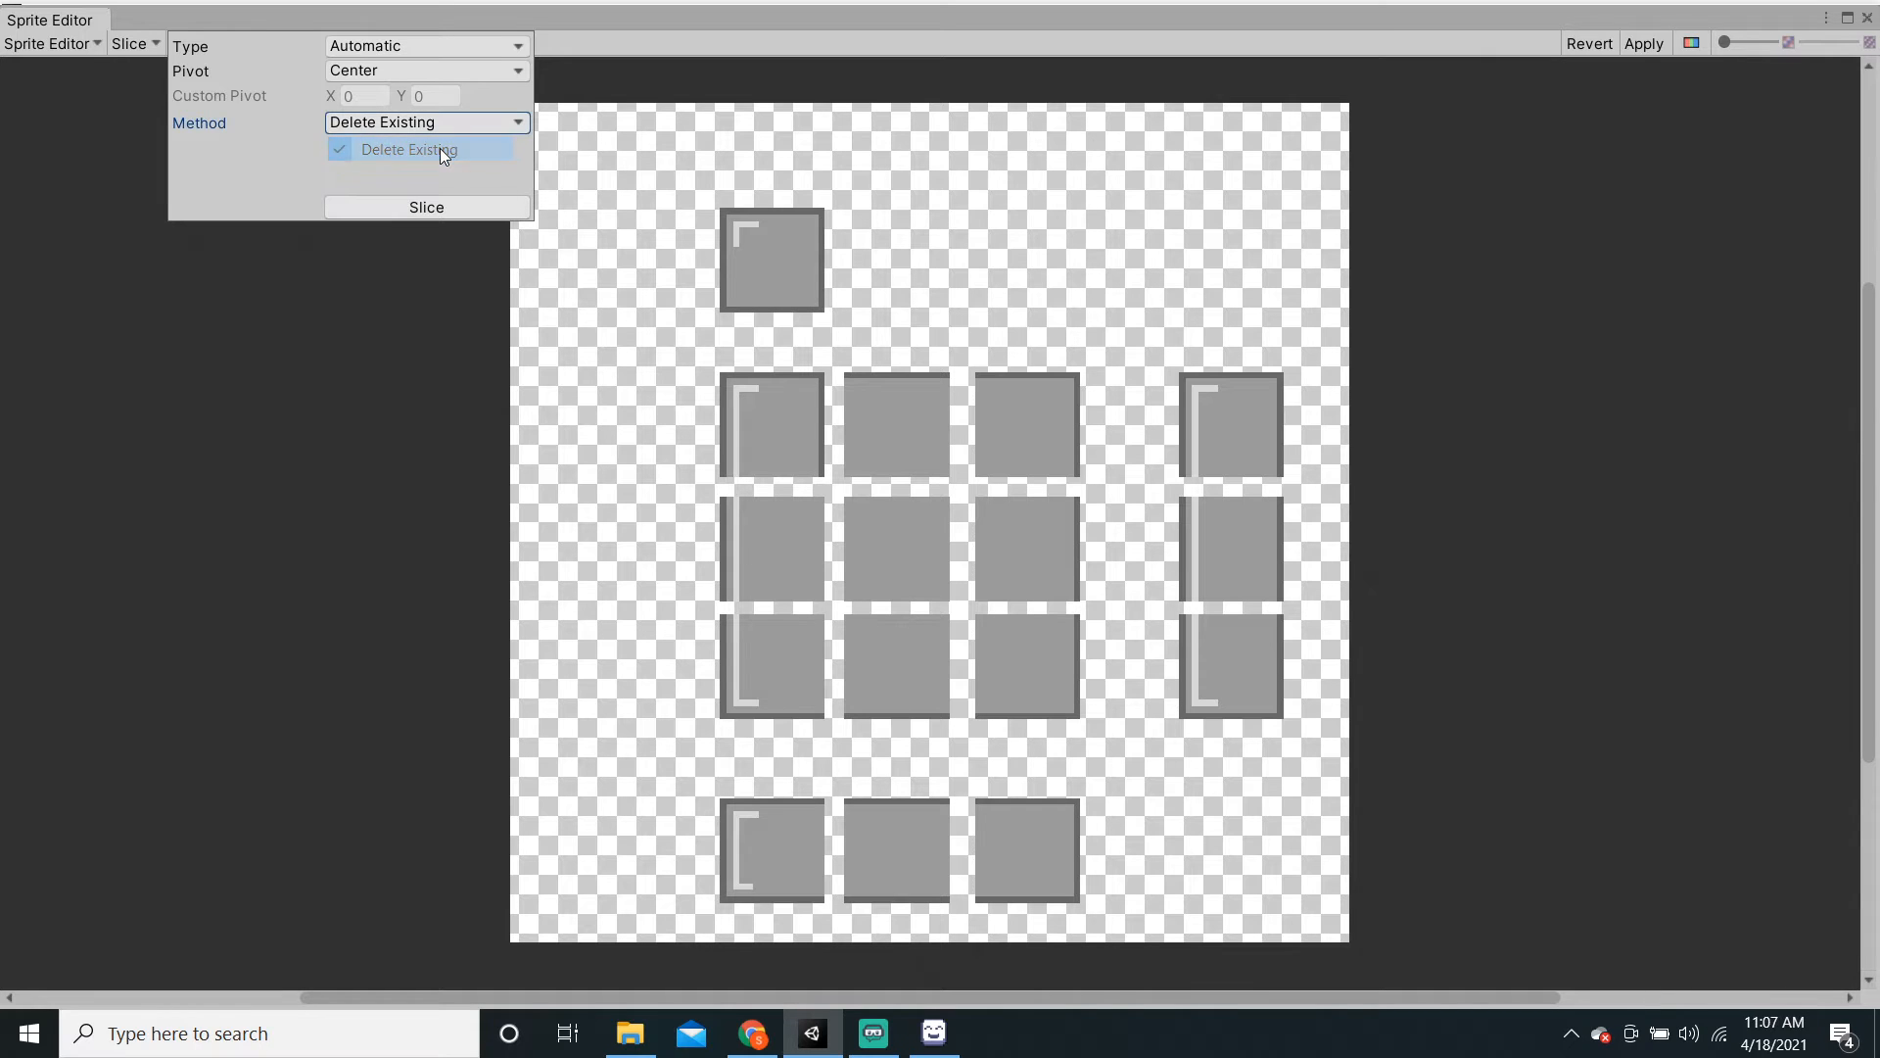
pyautogui.click(458, 209)
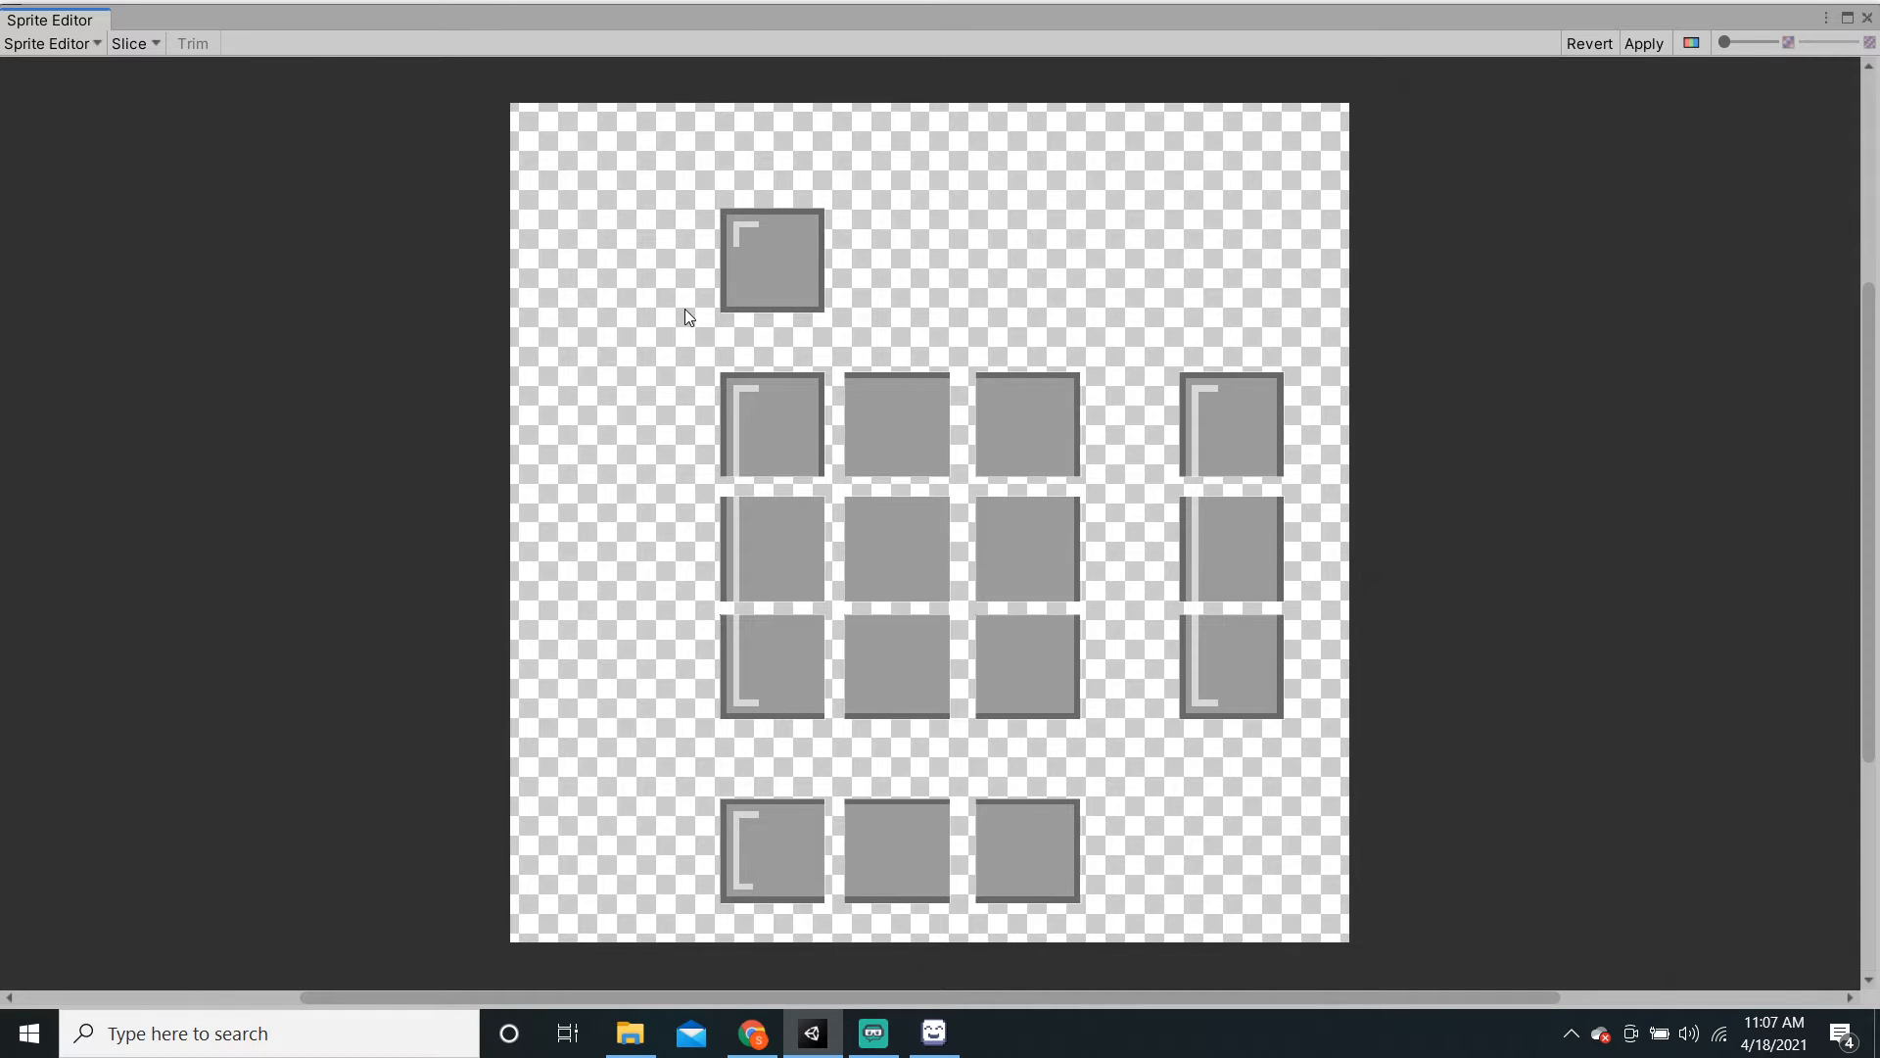
# Step: Check each sliced tile, then apply the slicing and close the Sprite Editor
pyautogui.click(764, 294)
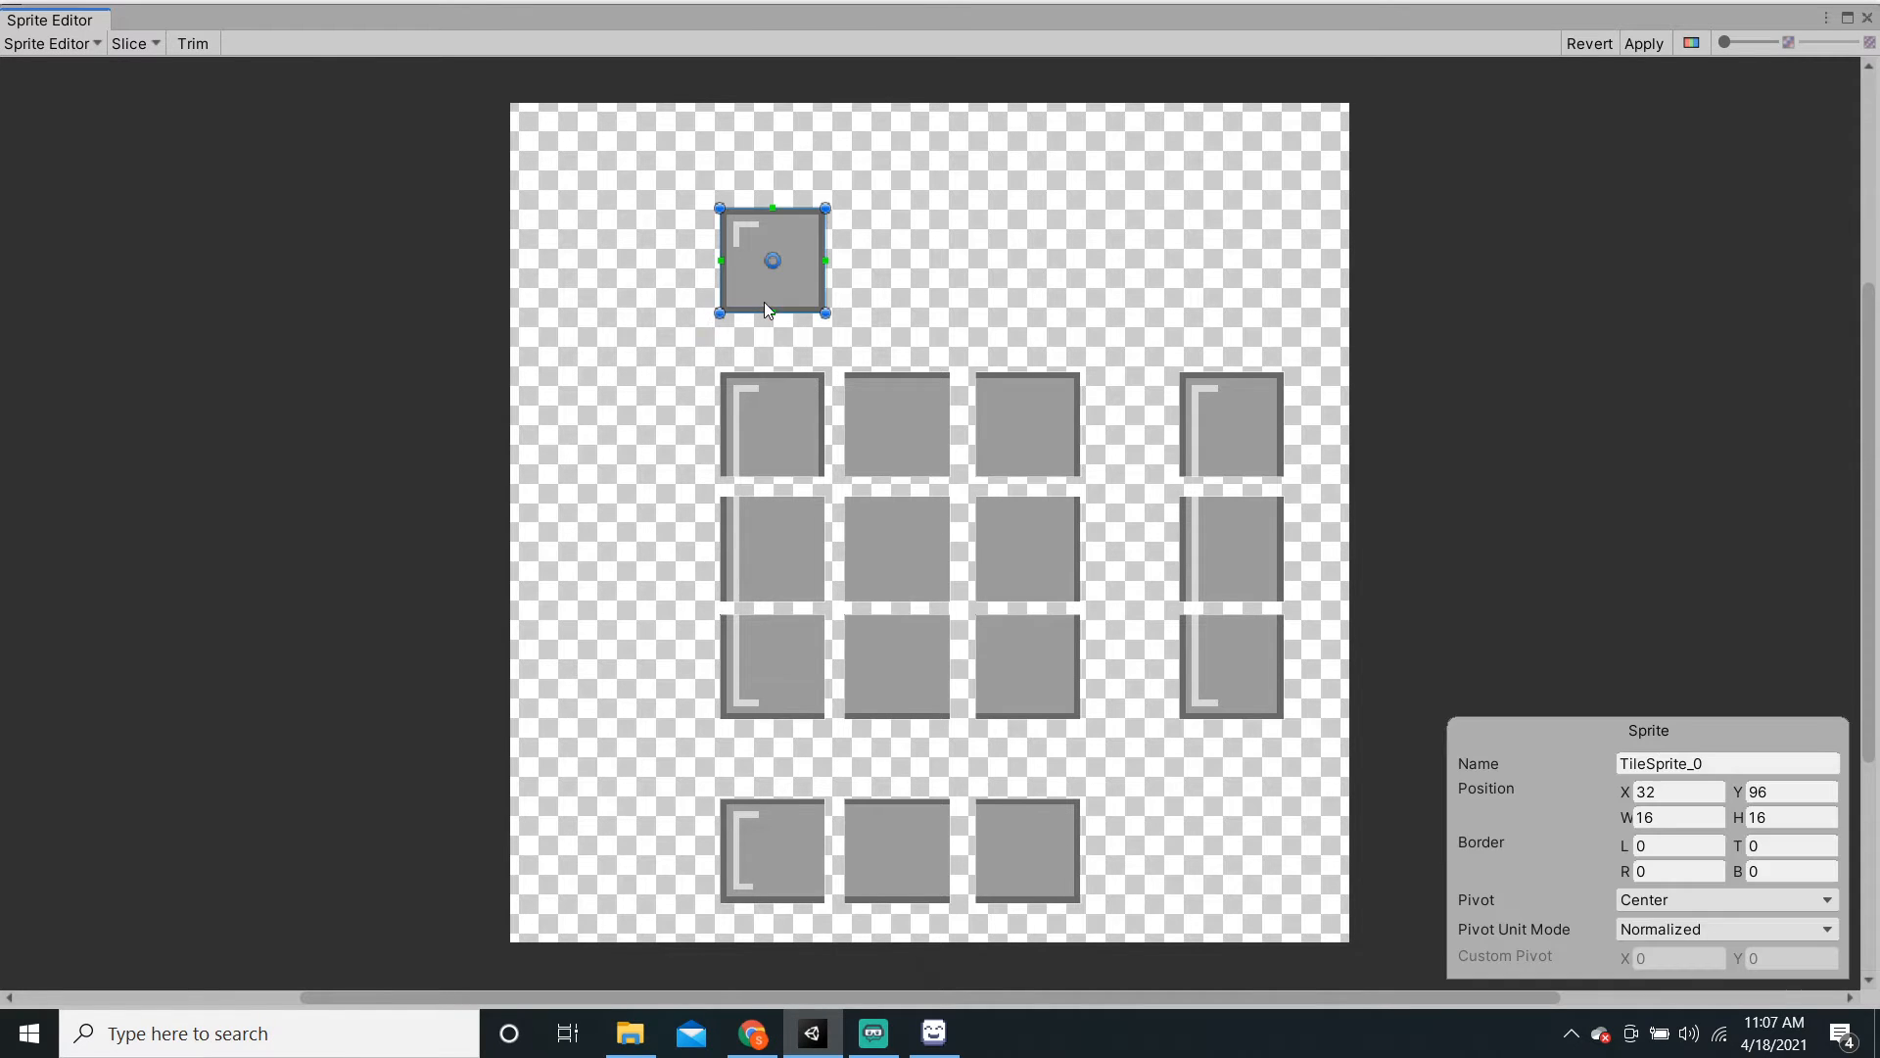
pyautogui.click(796, 401)
pyautogui.click(785, 548)
pyautogui.click(779, 627)
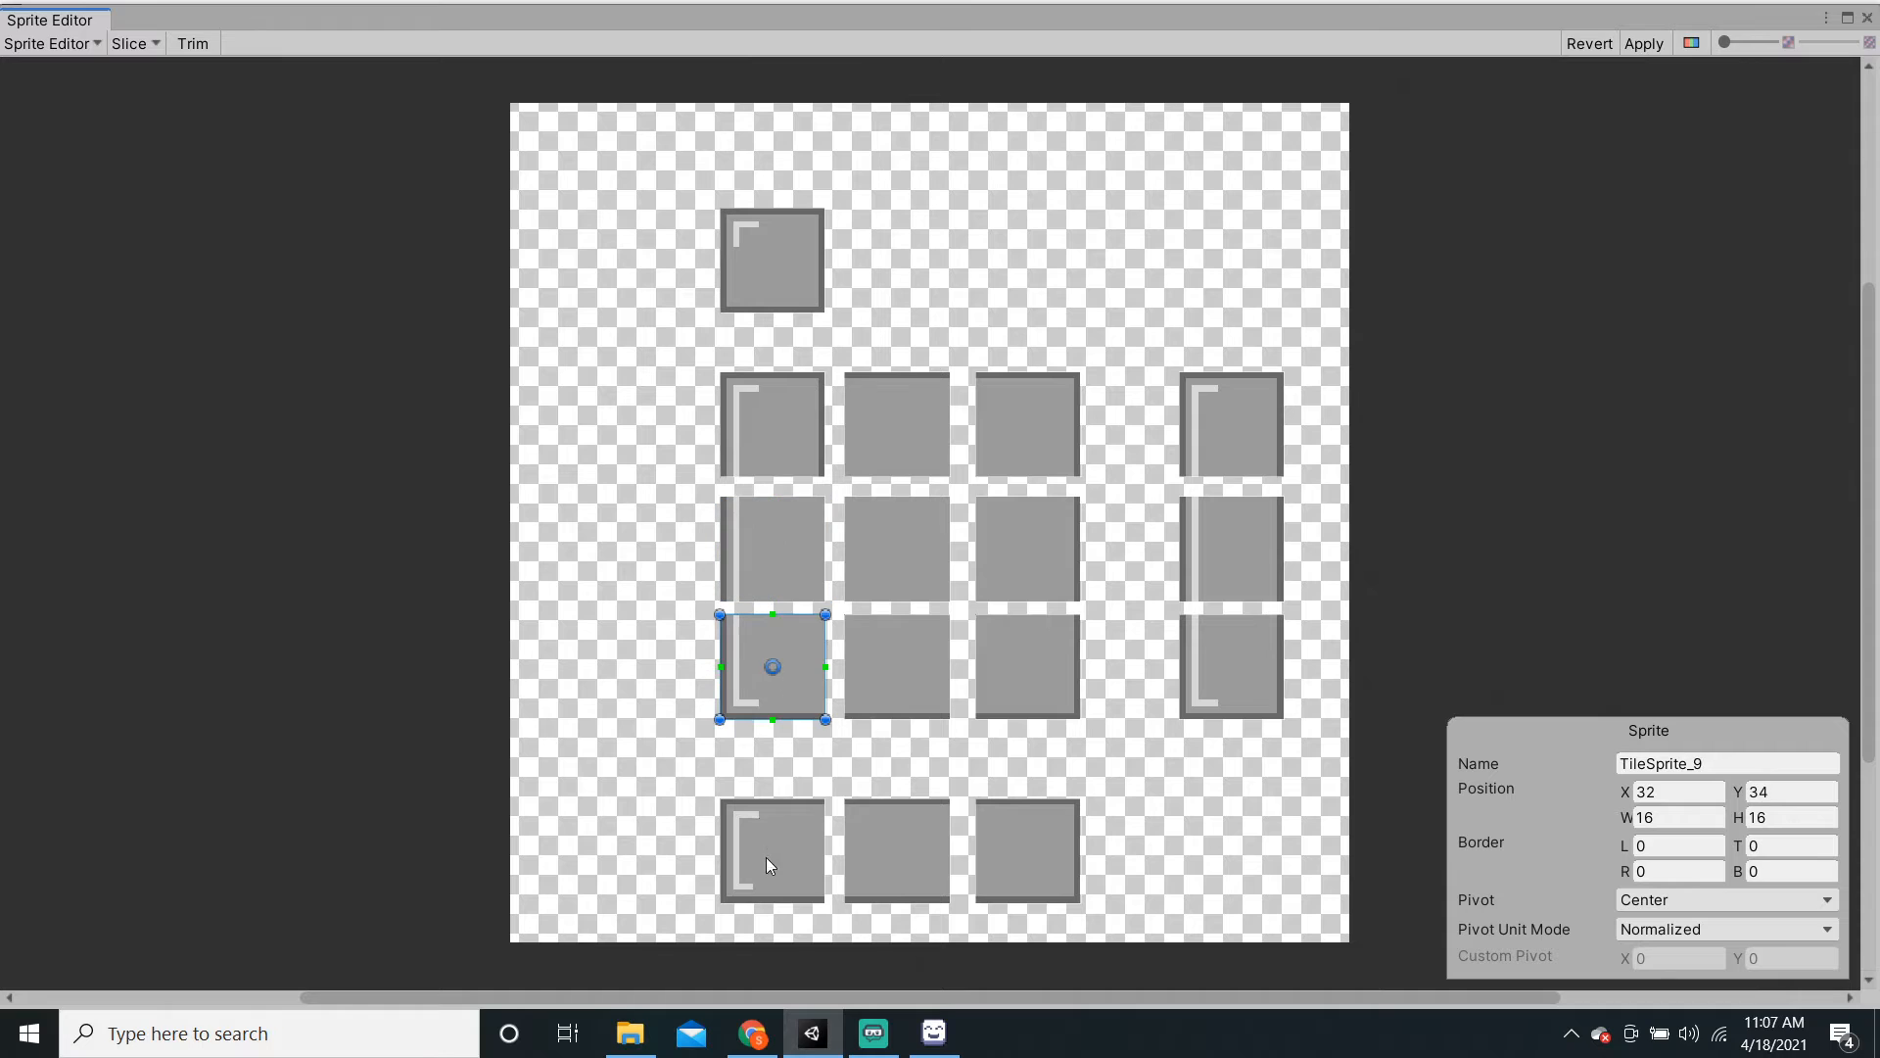
pyautogui.click(766, 856)
pyautogui.click(930, 862)
pyautogui.click(1043, 862)
pyautogui.click(920, 680)
pyautogui.click(1033, 656)
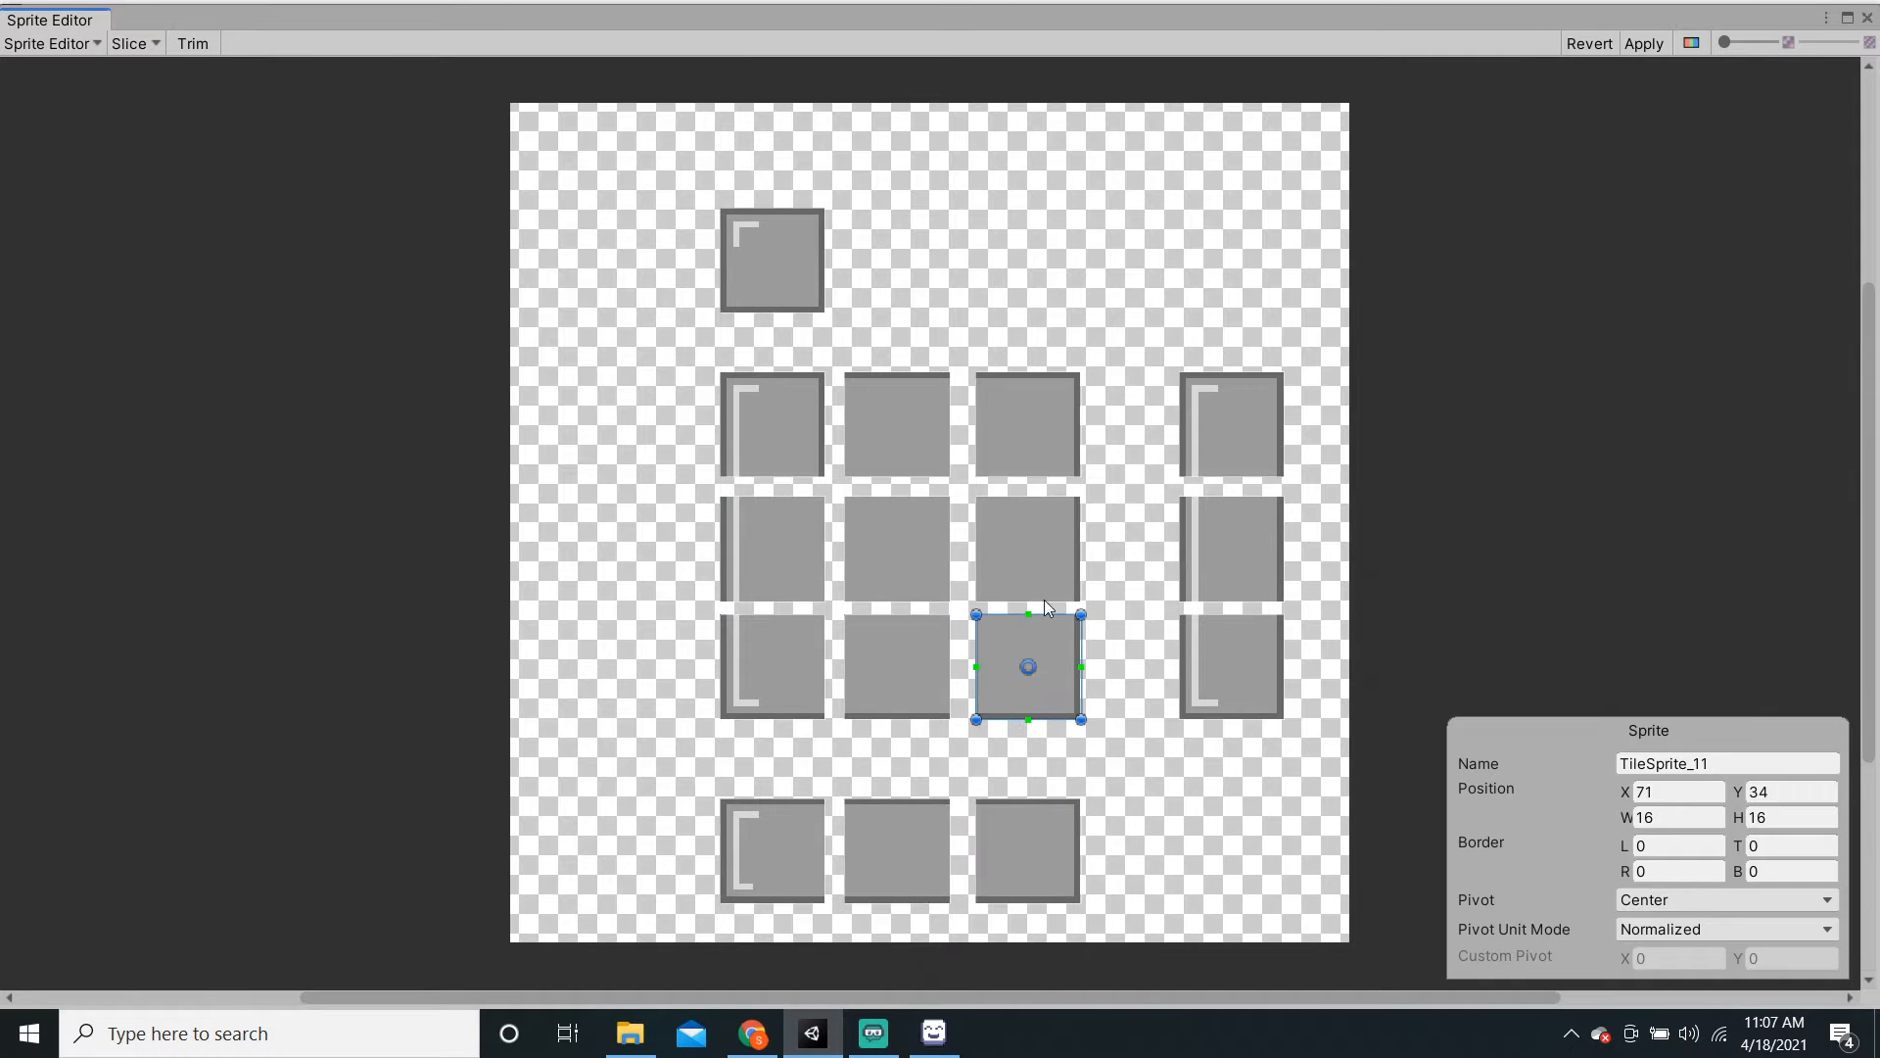
pyautogui.click(1034, 568)
pyautogui.click(919, 580)
pyautogui.click(909, 470)
pyautogui.click(1043, 421)
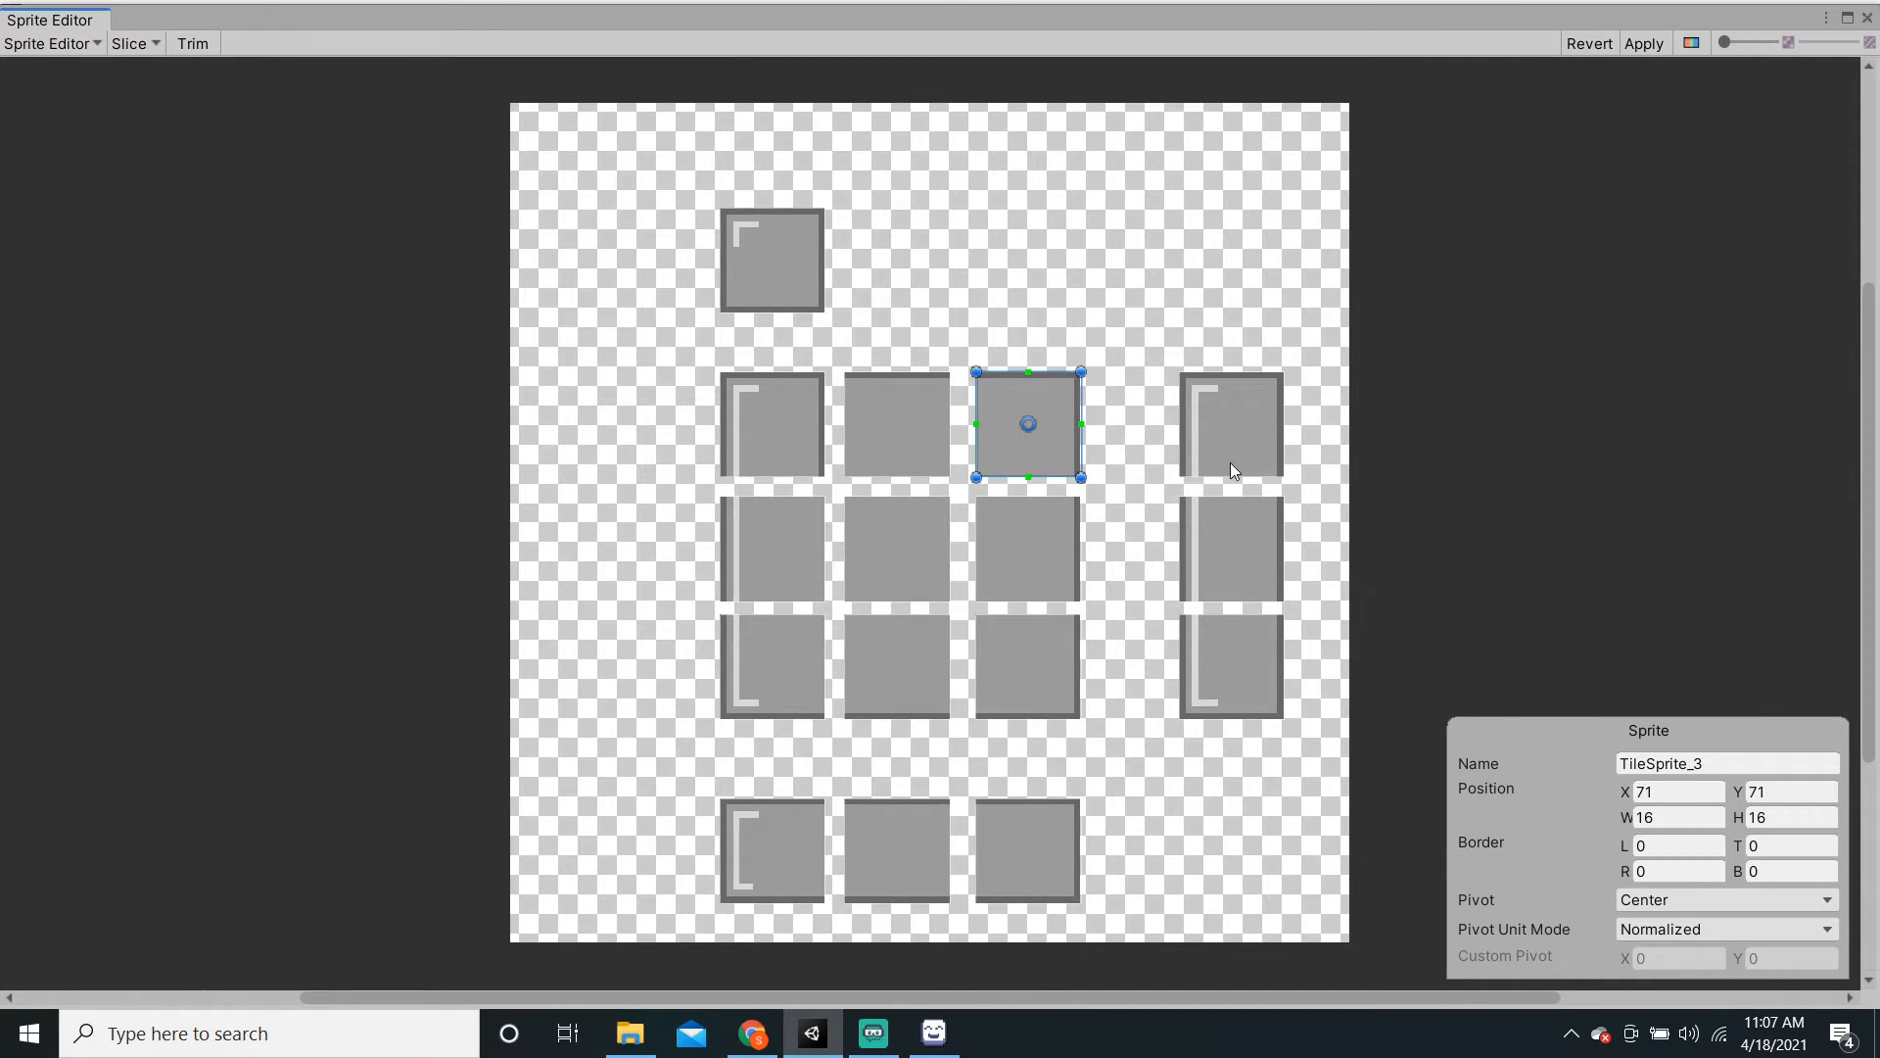
pyautogui.click(1230, 462)
pyautogui.click(1230, 551)
pyautogui.click(1228, 681)
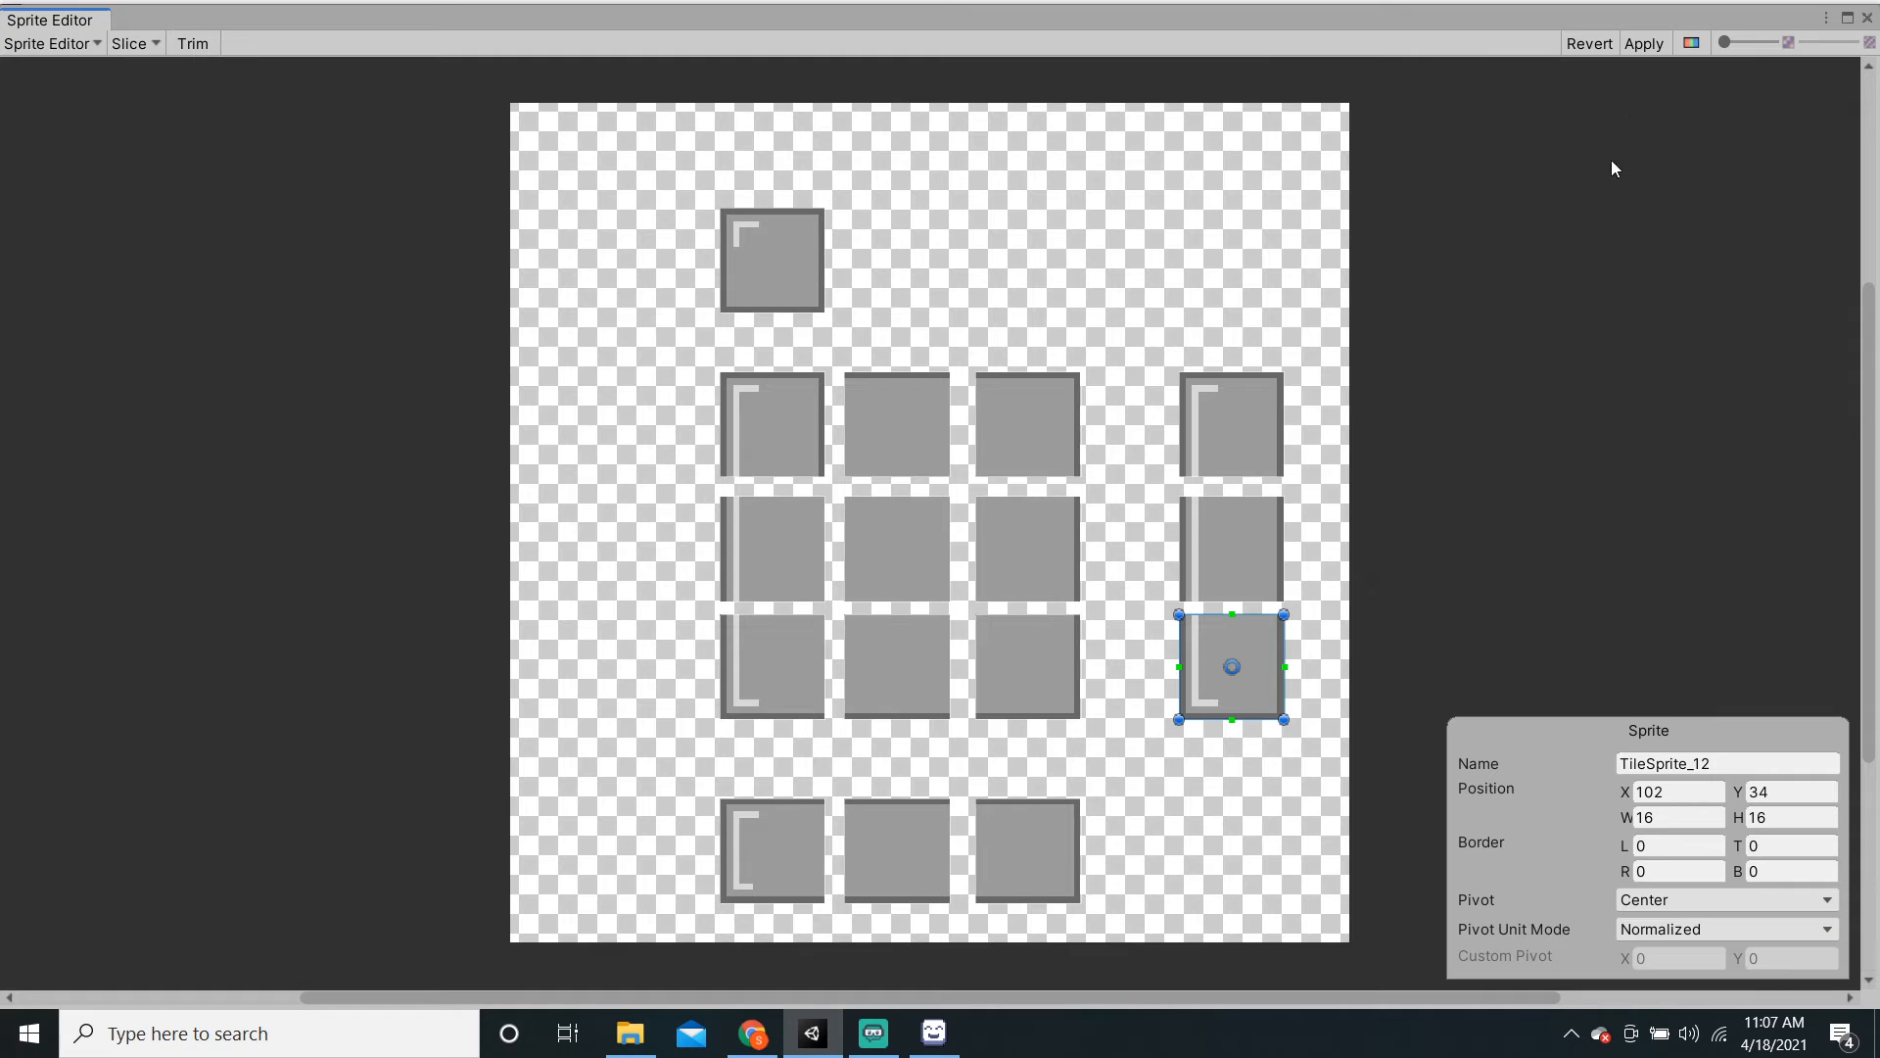
pyautogui.click(1643, 44)
pyautogui.click(1866, 18)
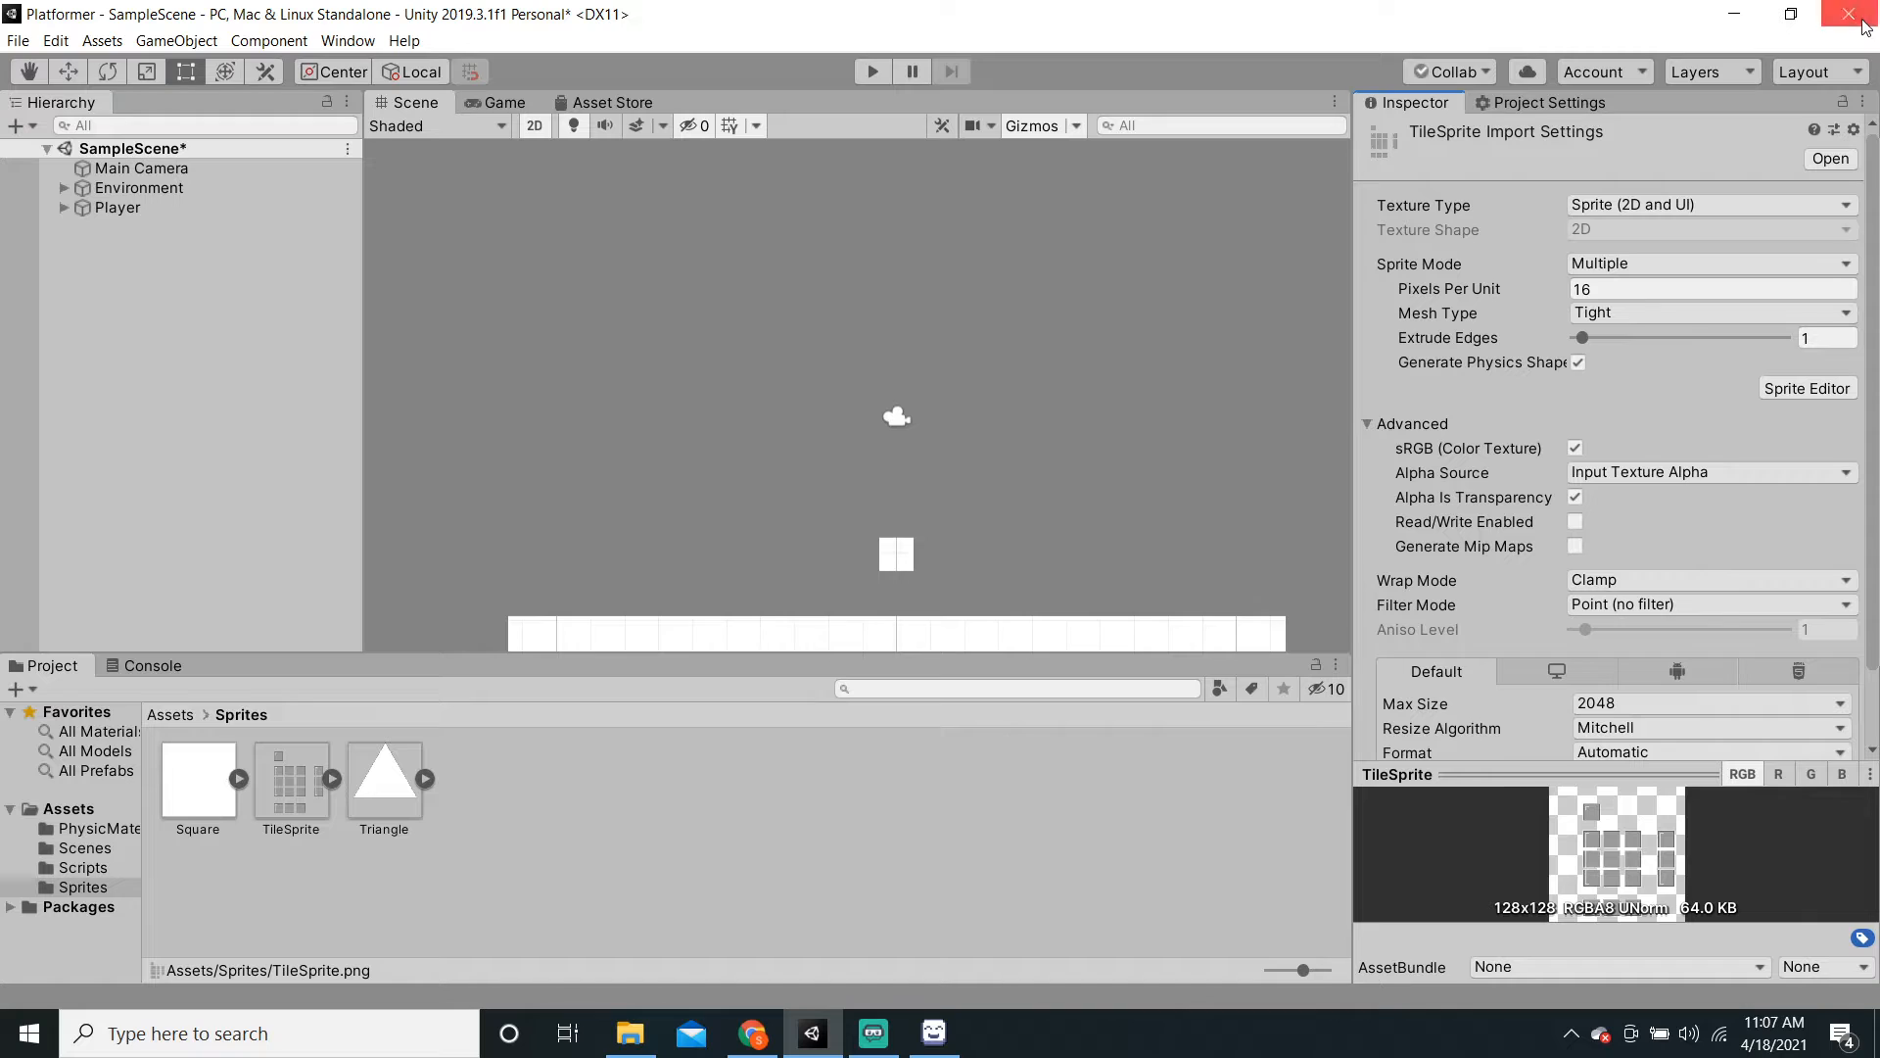
# Step: Expand TileSprite and inspect its sub-sprites TileSprite_1 through TileSprite_8
pyautogui.click(332, 778)
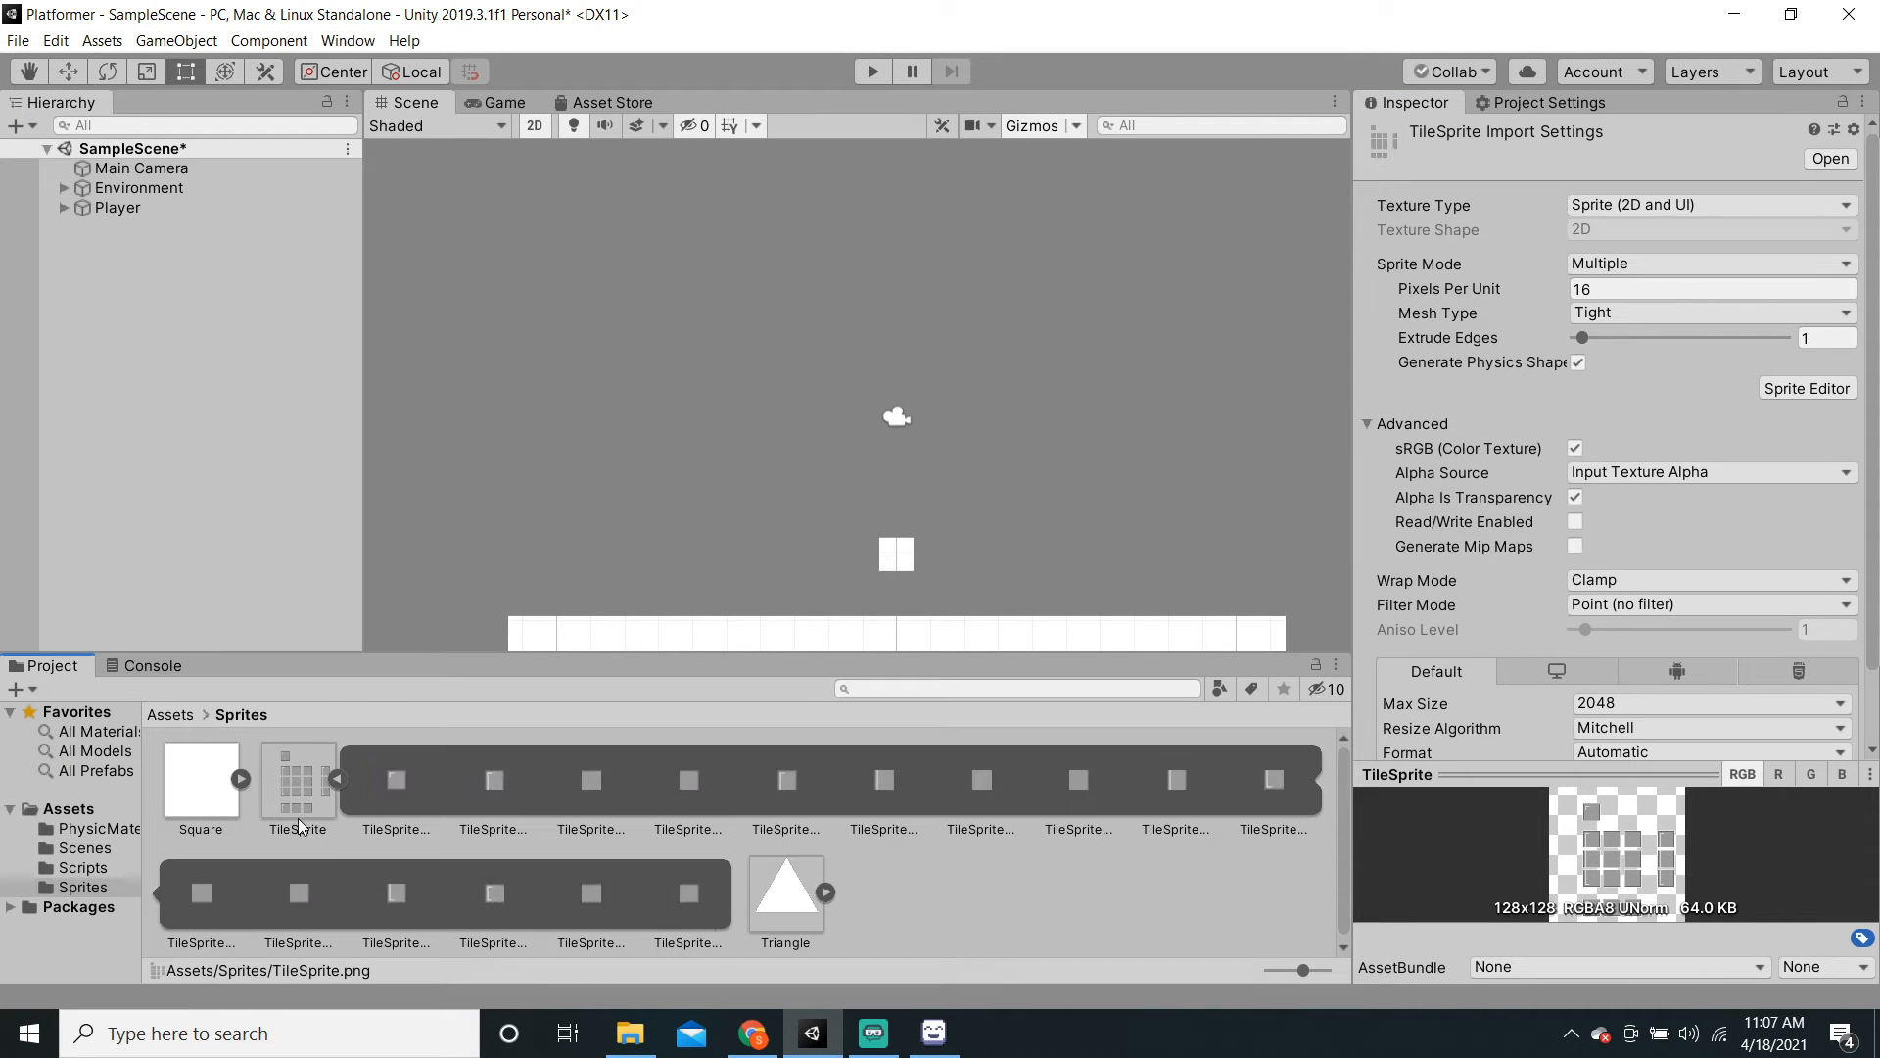
pyautogui.click(495, 776)
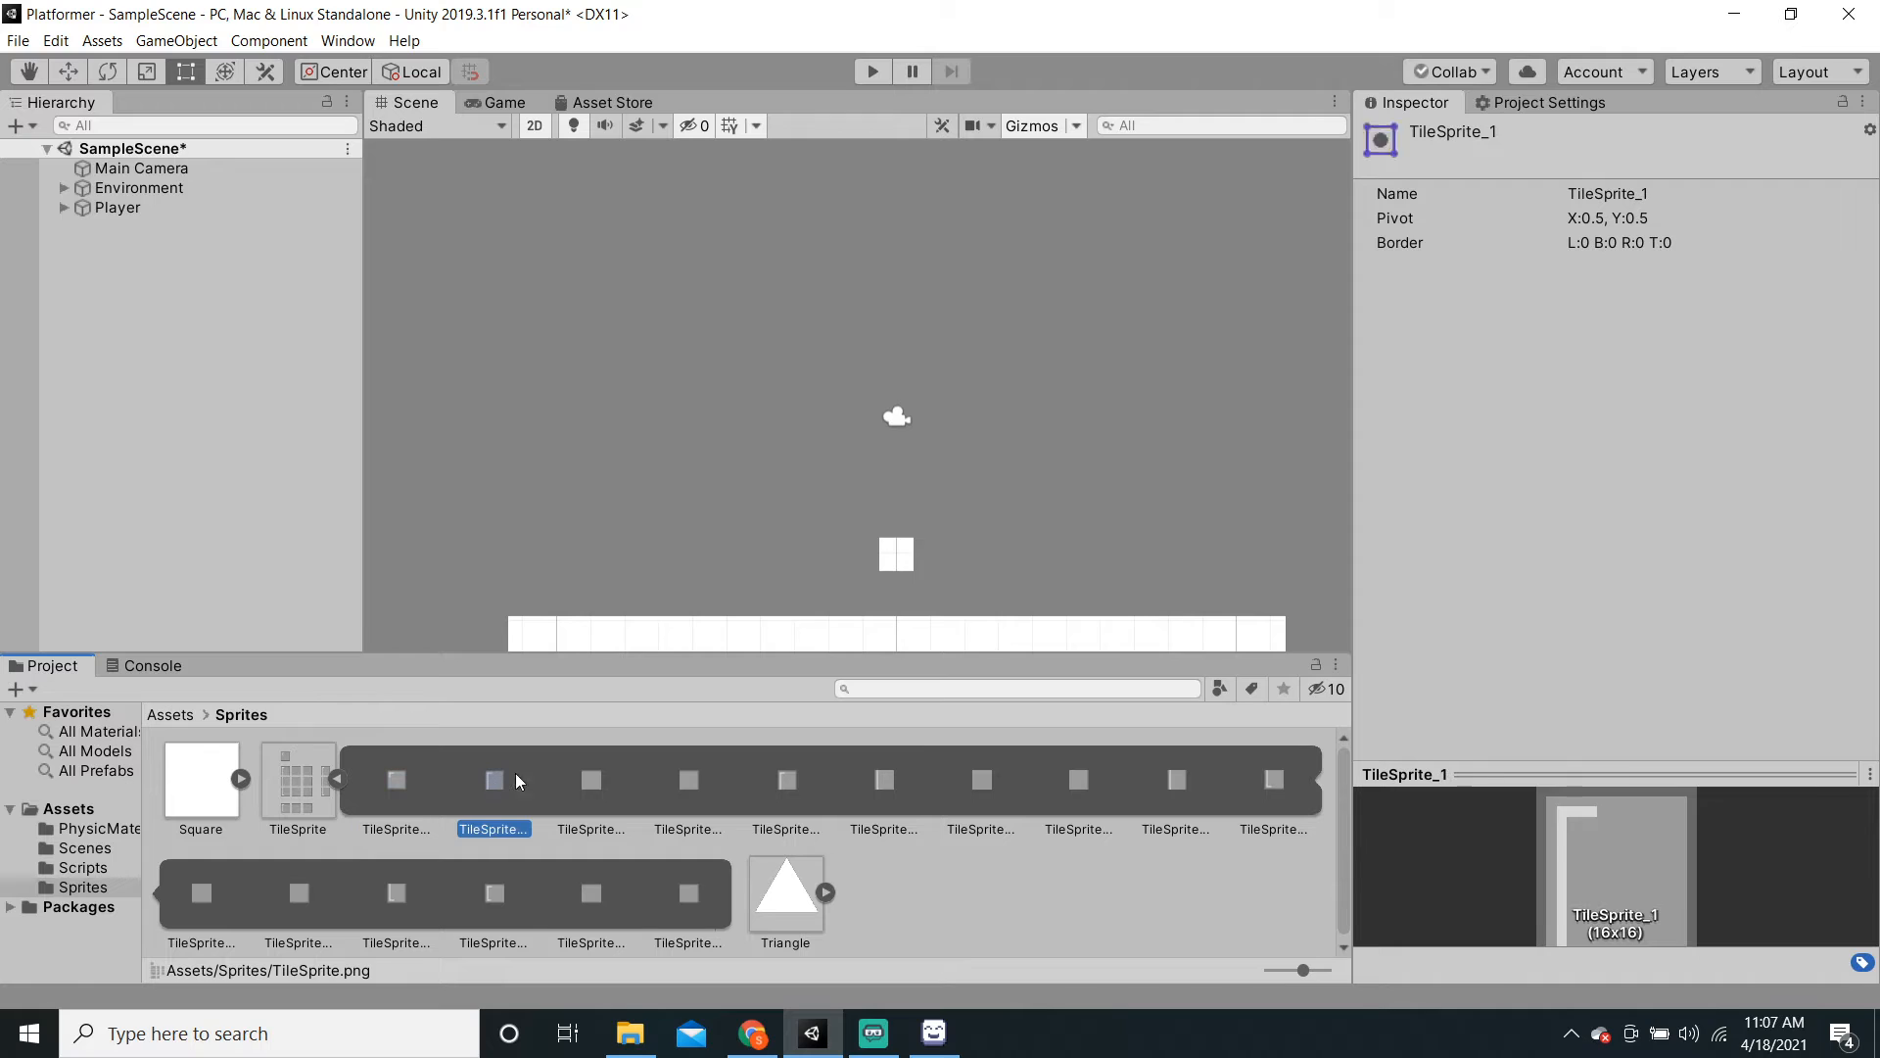
pyautogui.click(592, 778)
pyautogui.click(689, 781)
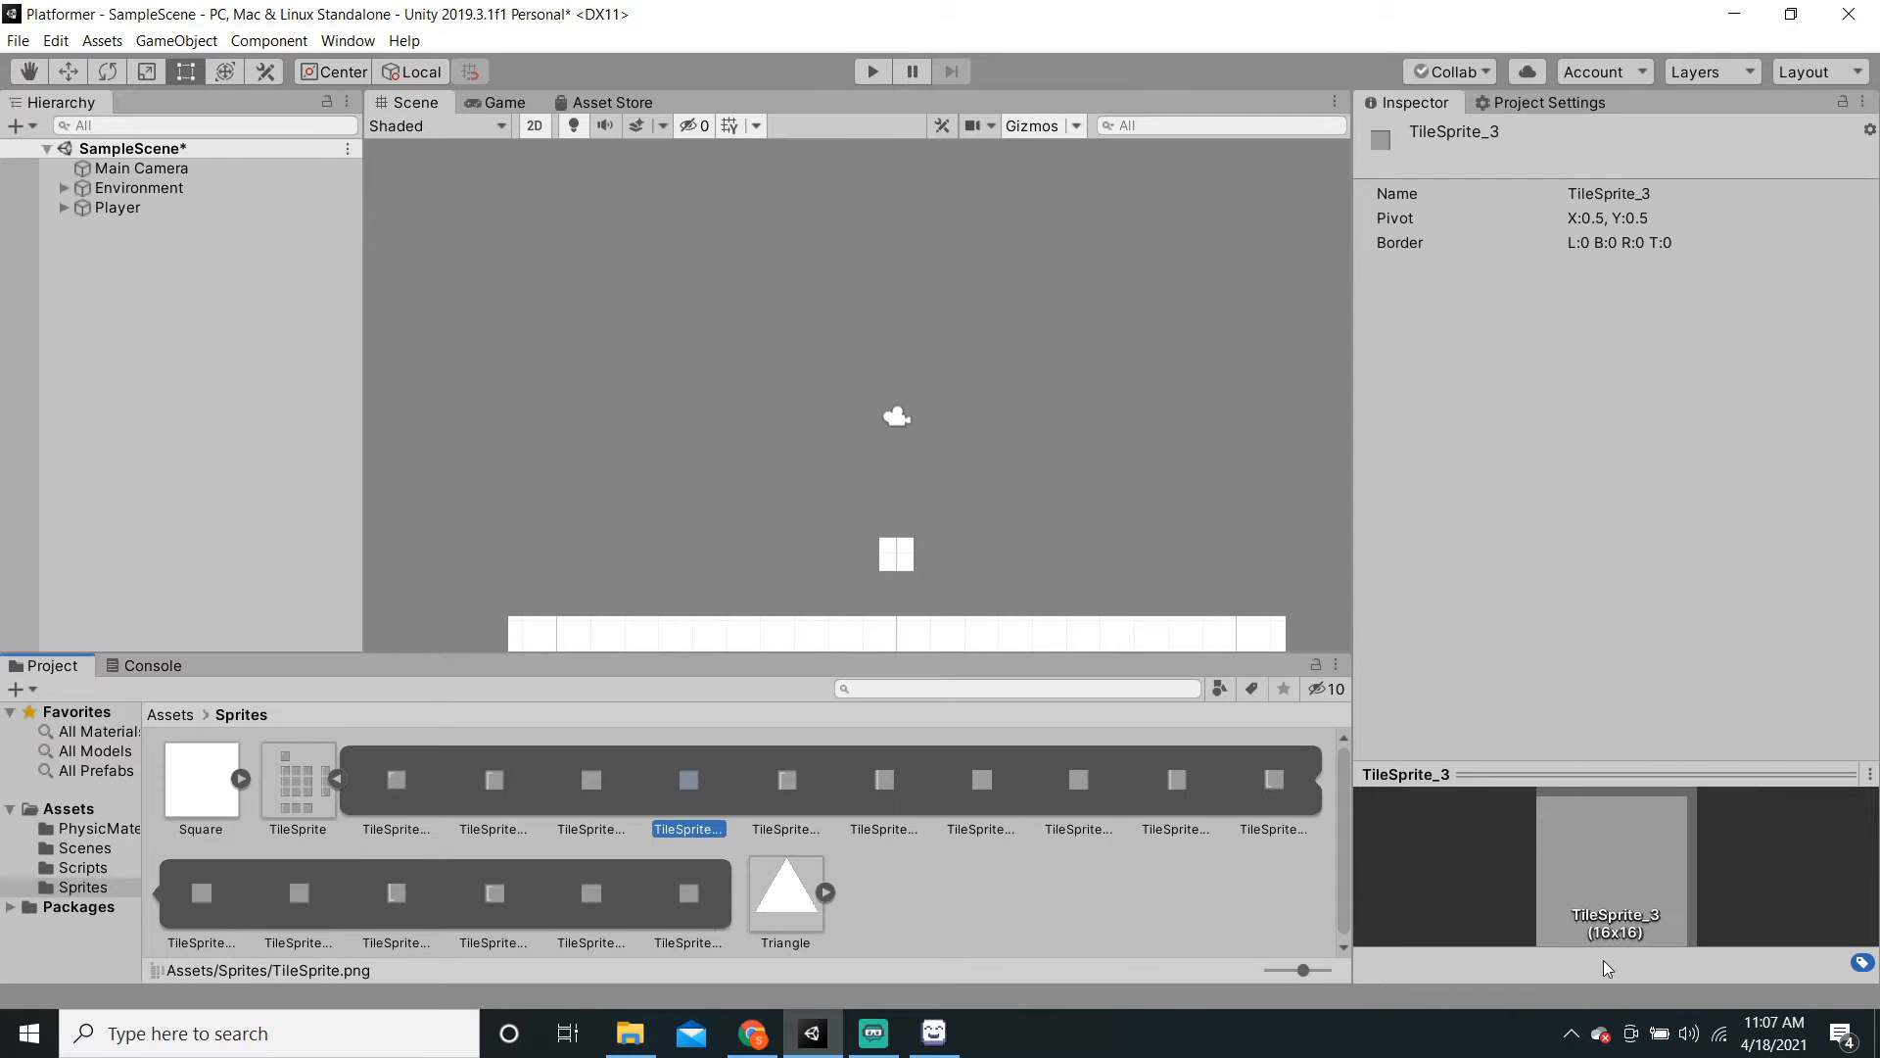
pyautogui.click(594, 780)
pyautogui.click(494, 782)
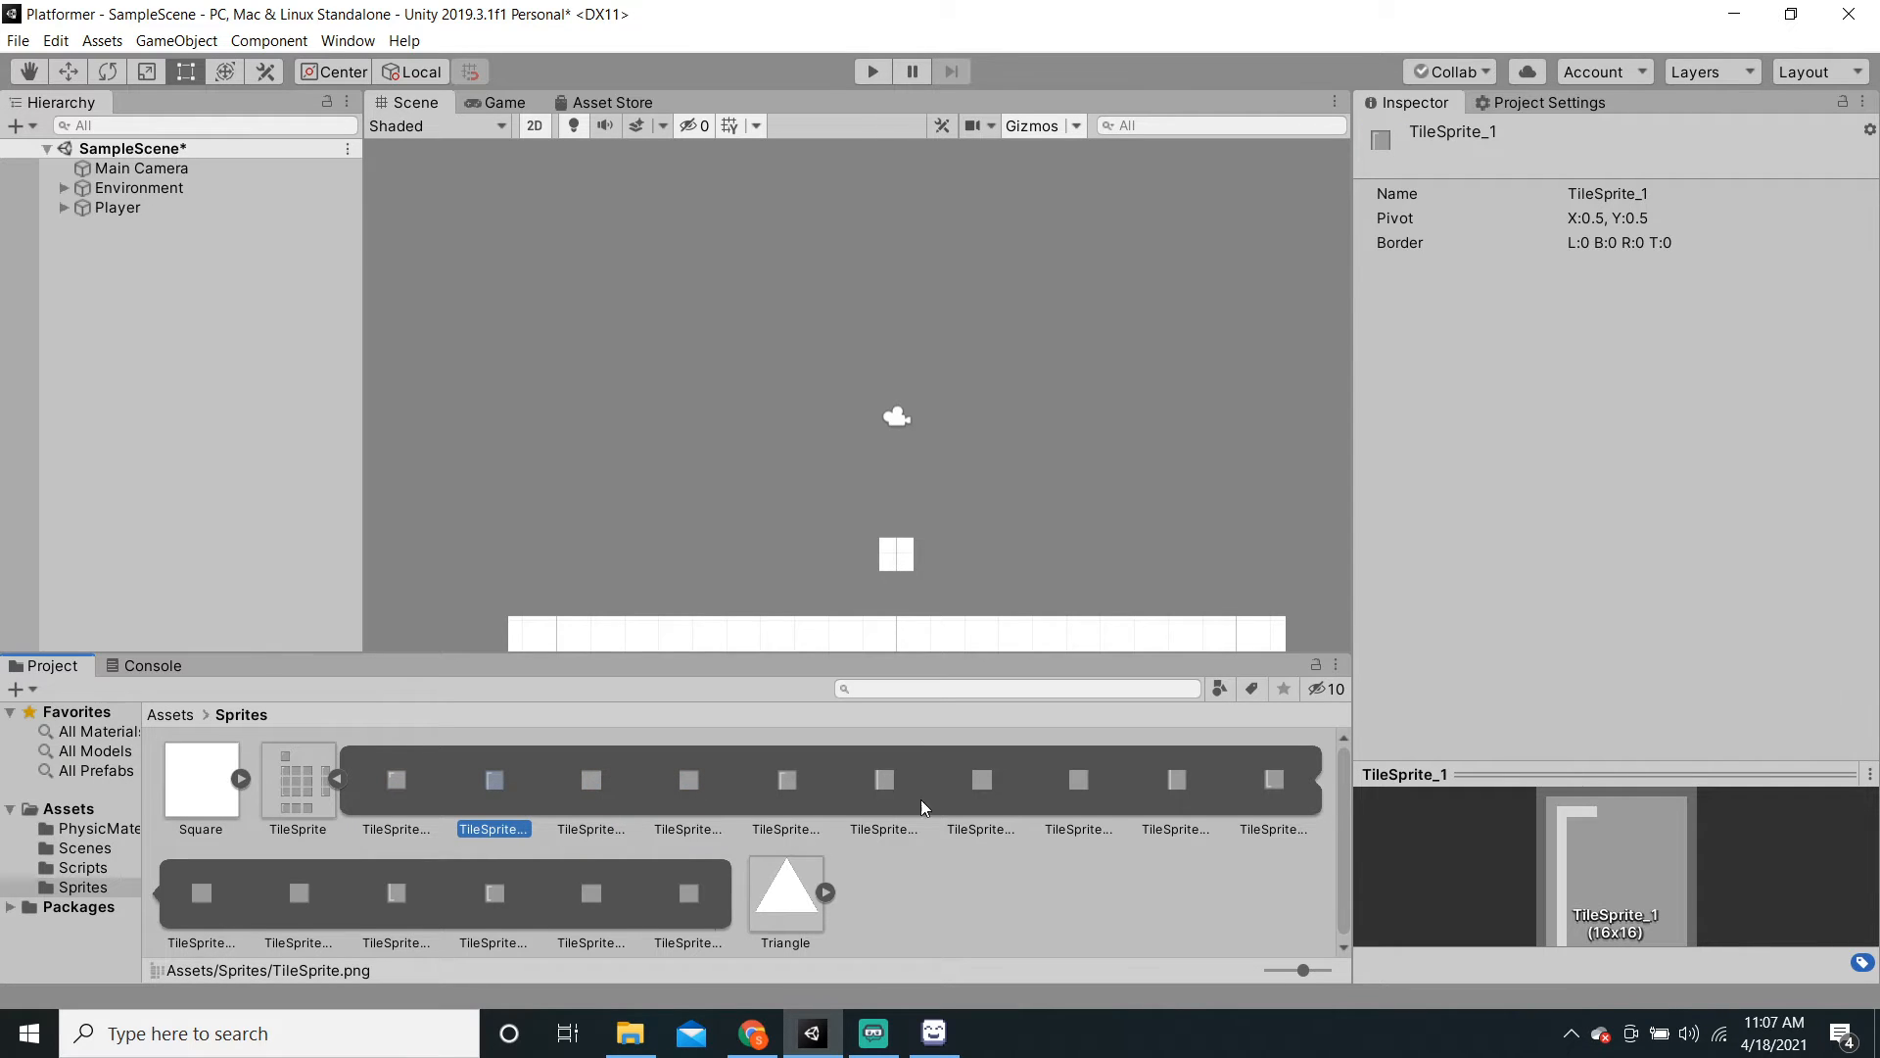
pyautogui.click(886, 783)
pyautogui.click(1181, 788)
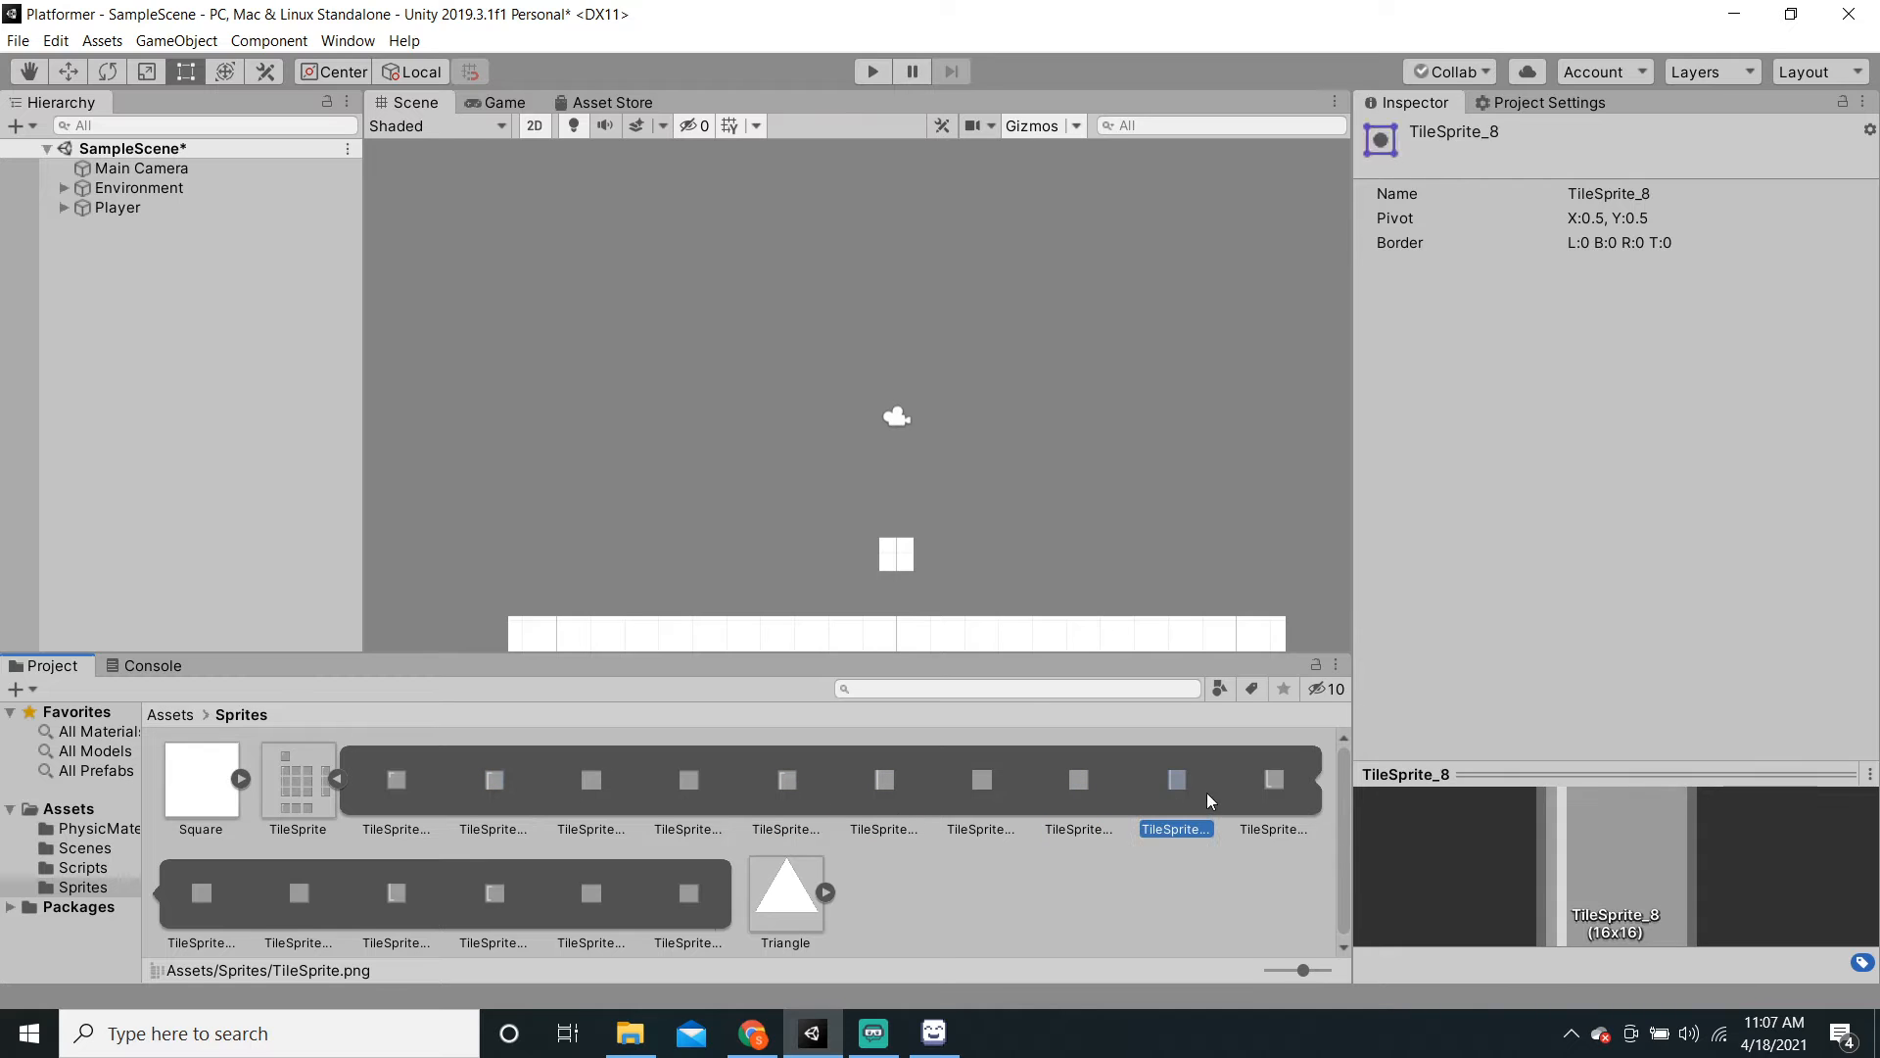
pyautogui.click(1314, 809)
# Step: Drag TileSprite_7 into the scene as a test object, then delete it
pyautogui.click(1076, 795)
pyautogui.moveTo(1077, 795); pyautogui.dragTo(117, 462)
pyautogui.scroll(3, 954, 486)
pyautogui.scroll(8, 954, 485)
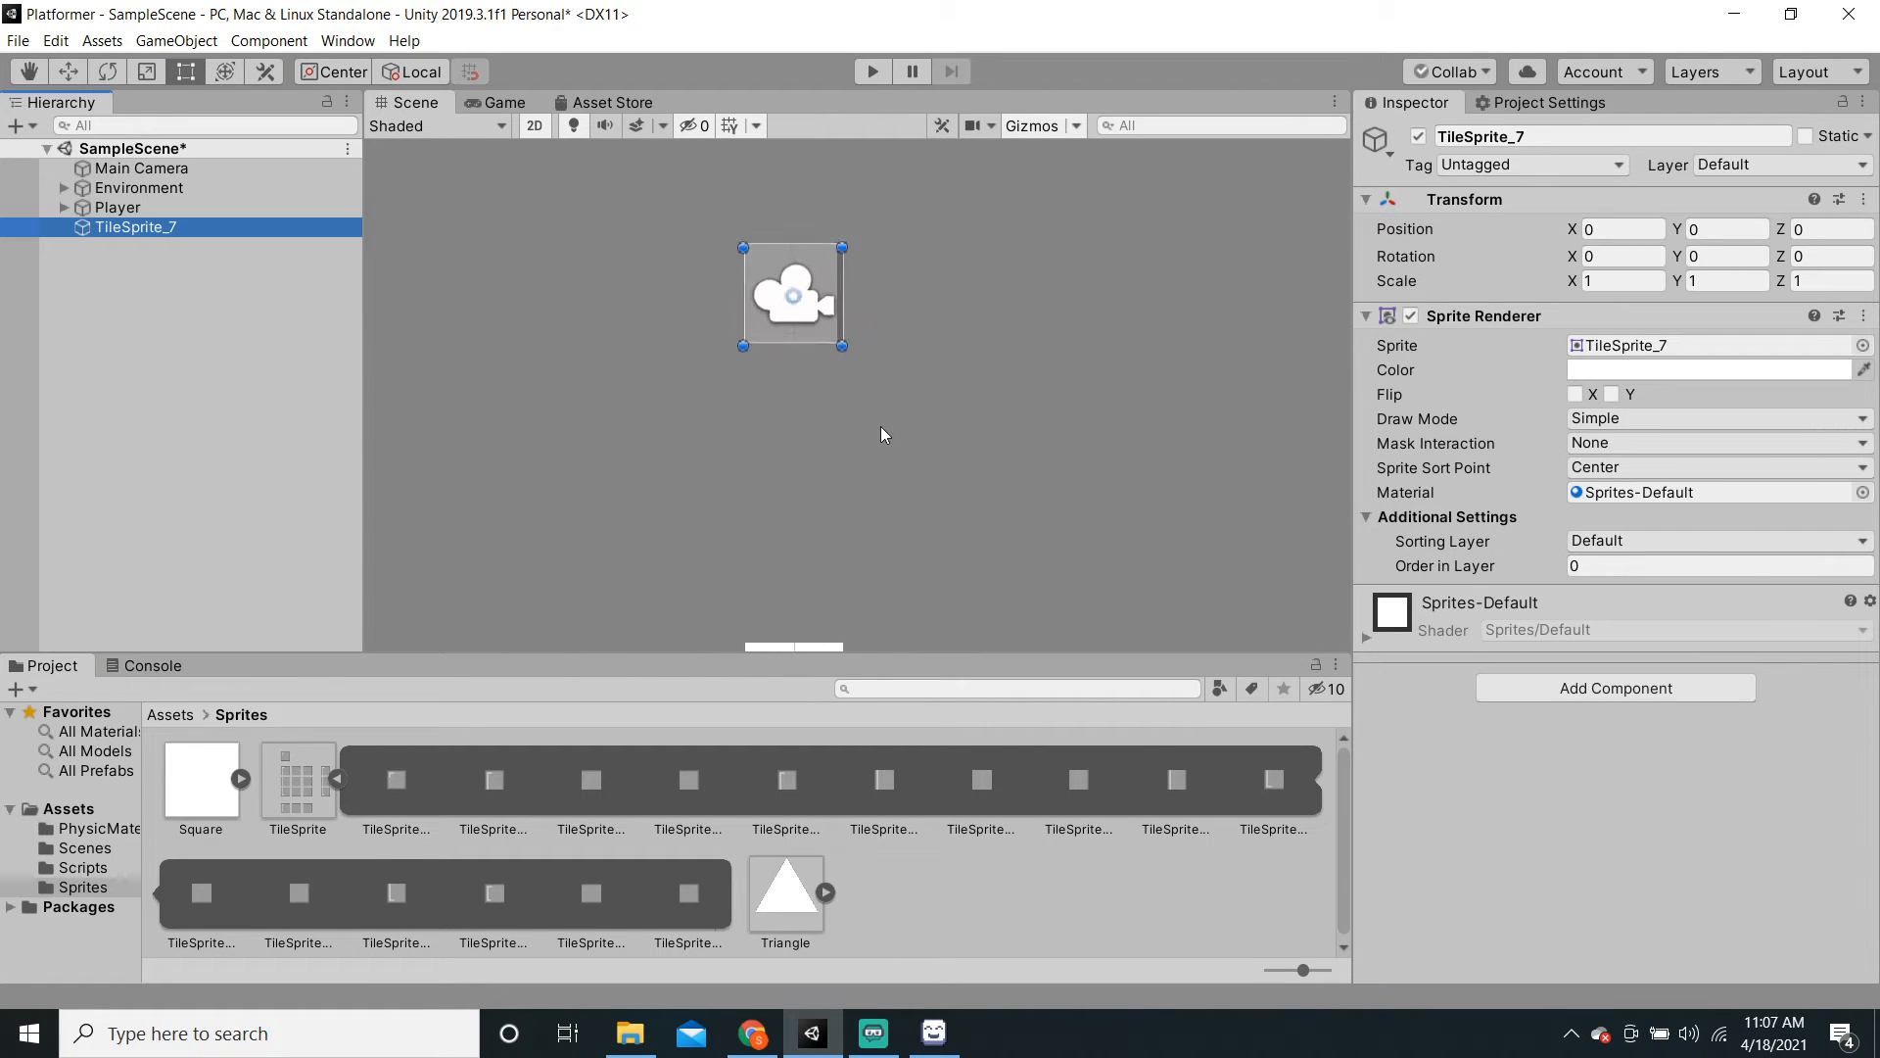
pyautogui.moveTo(880, 426); pyautogui.dragTo(946, 584, button='middle')
pyautogui.click(182, 230)
pyautogui.press('Delete')
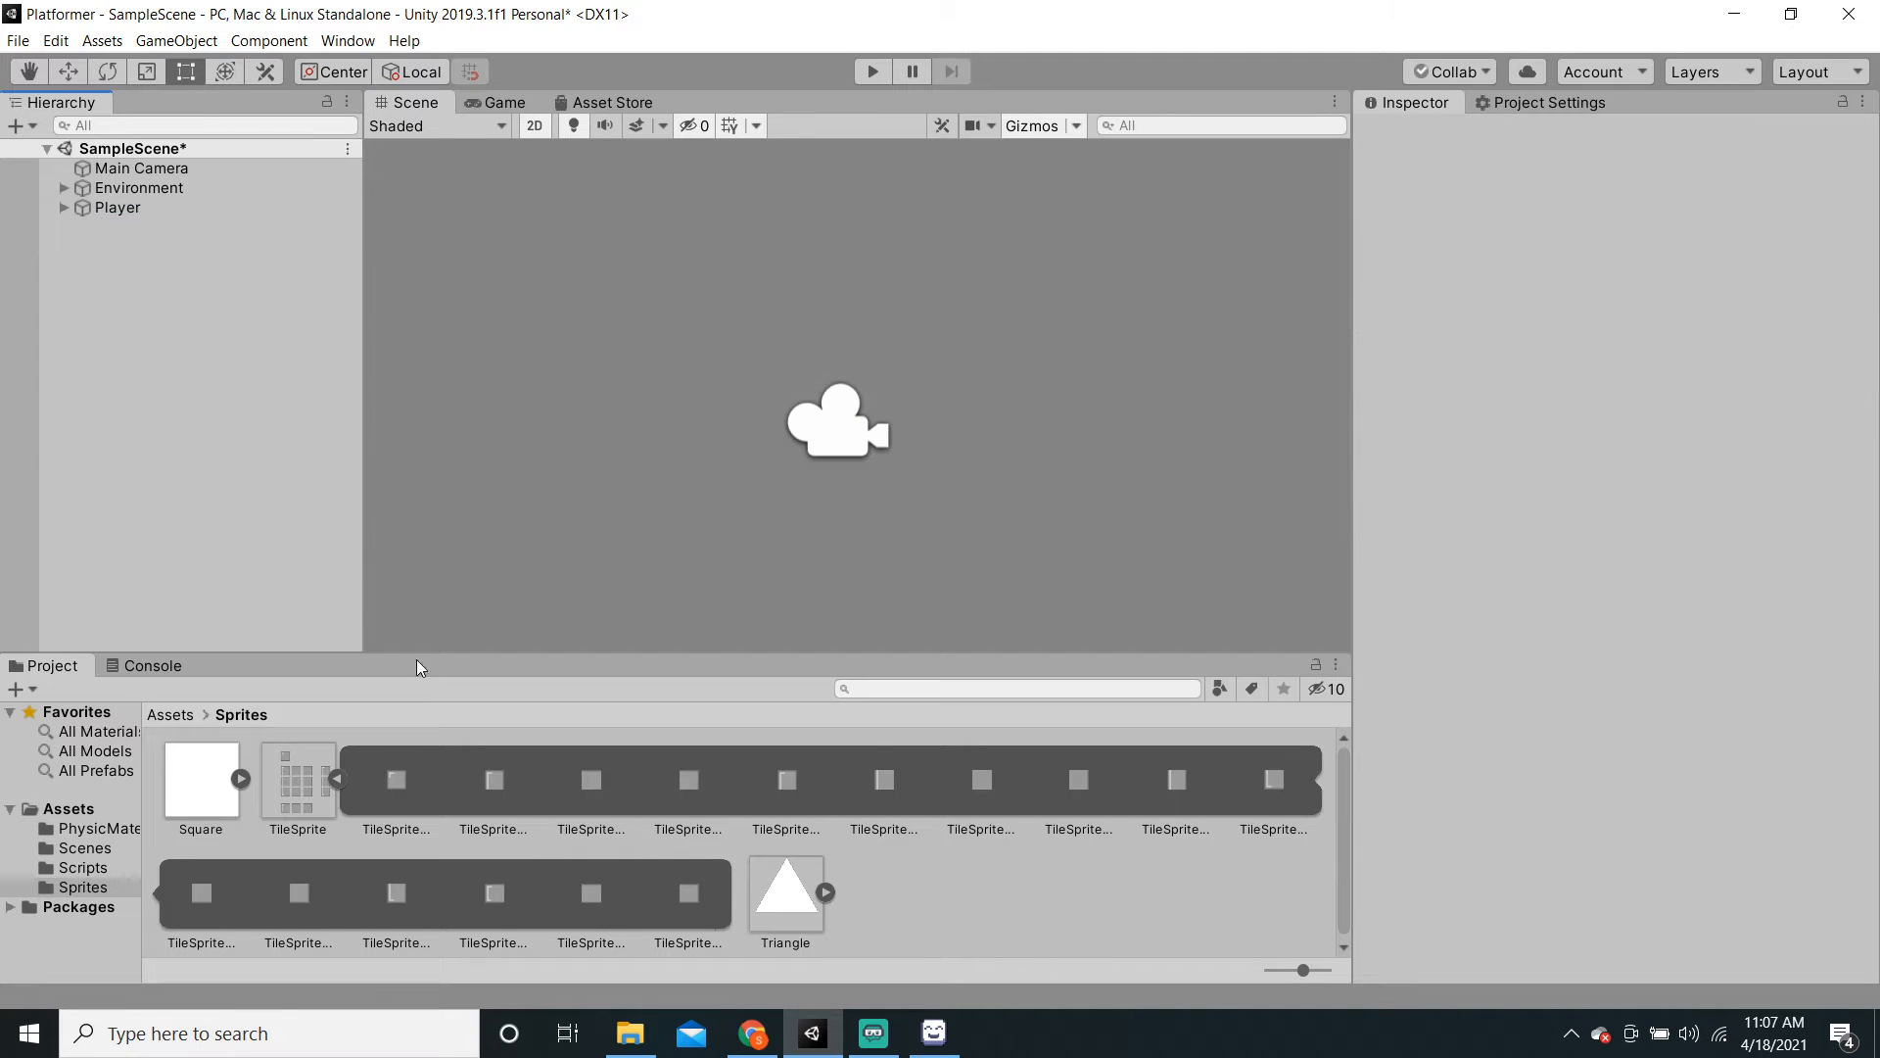
# Step: Collapse the TileSprite sub-sprites and save the scene
pyautogui.click(336, 778)
pyautogui.scroll(-5, 766, 426)
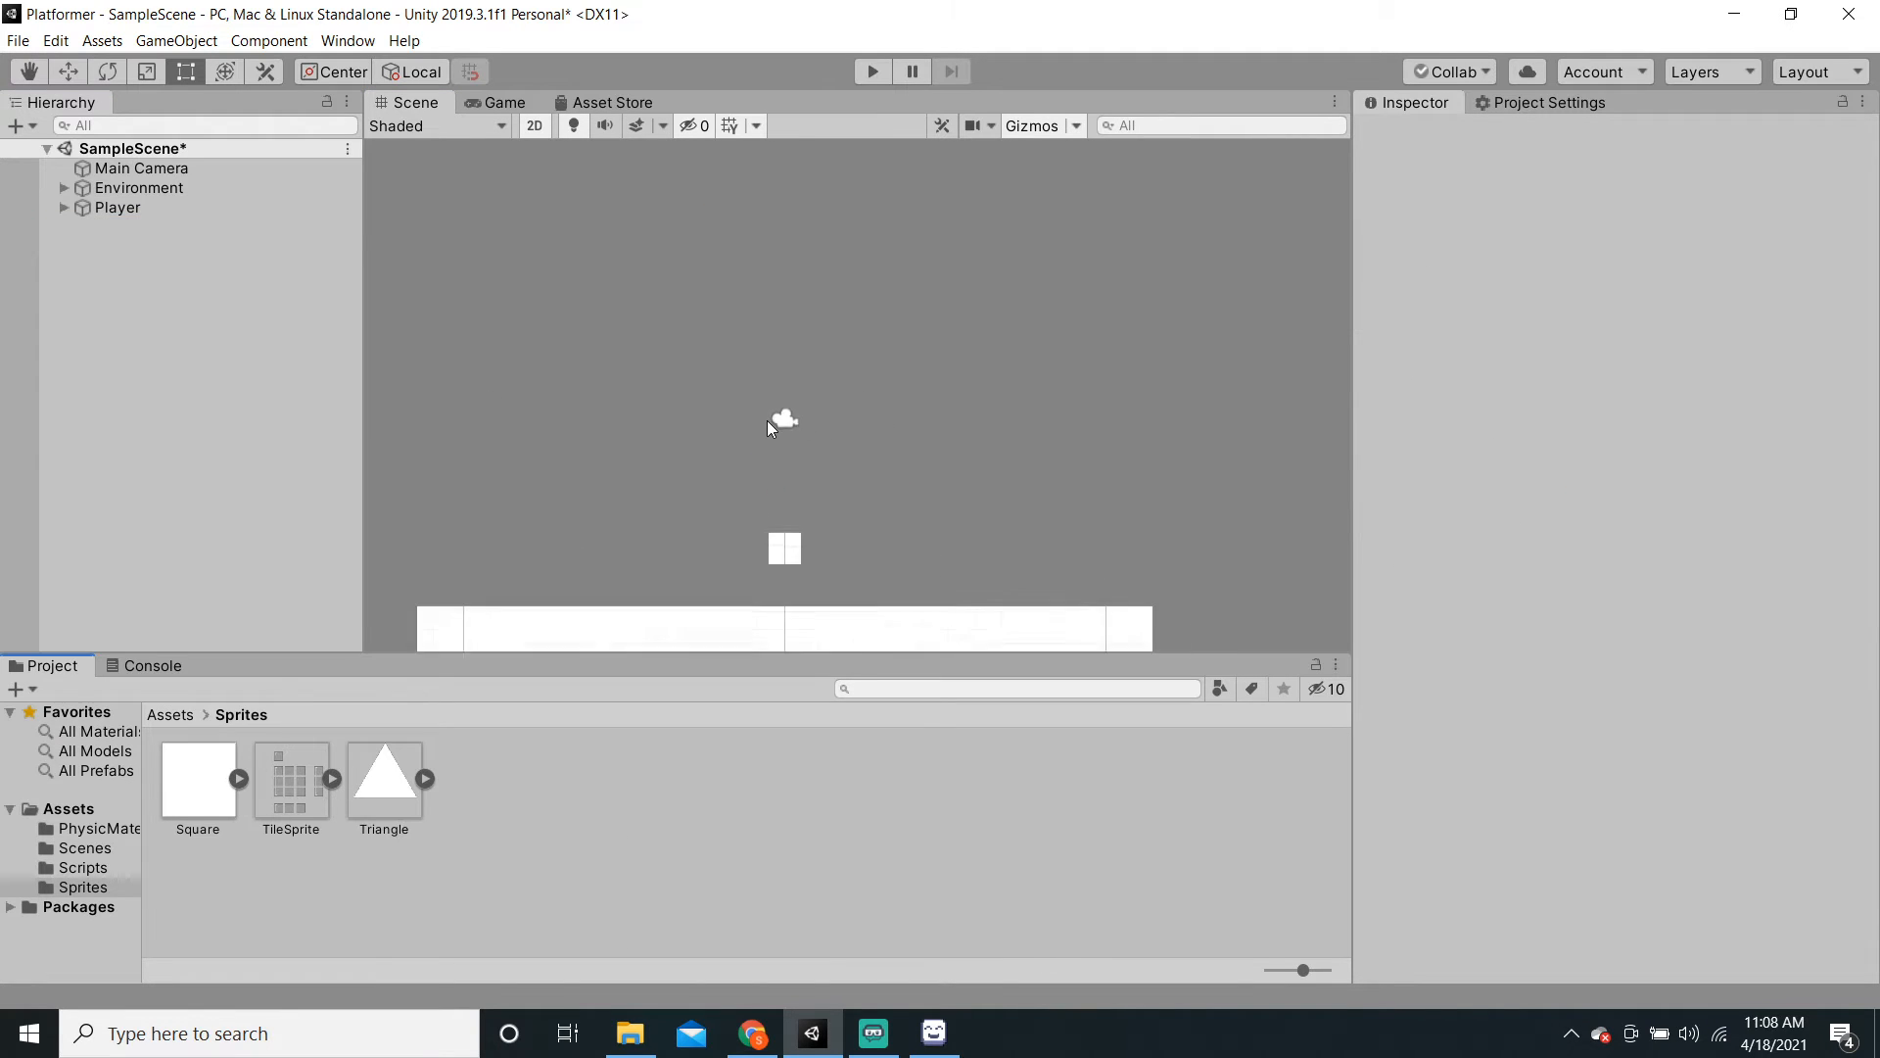
pyautogui.hotkey('ctrl', 's')
# Step: Bring LibreSprite forward, close its window, and switch back to Unity
pyautogui.click(925, 1050)
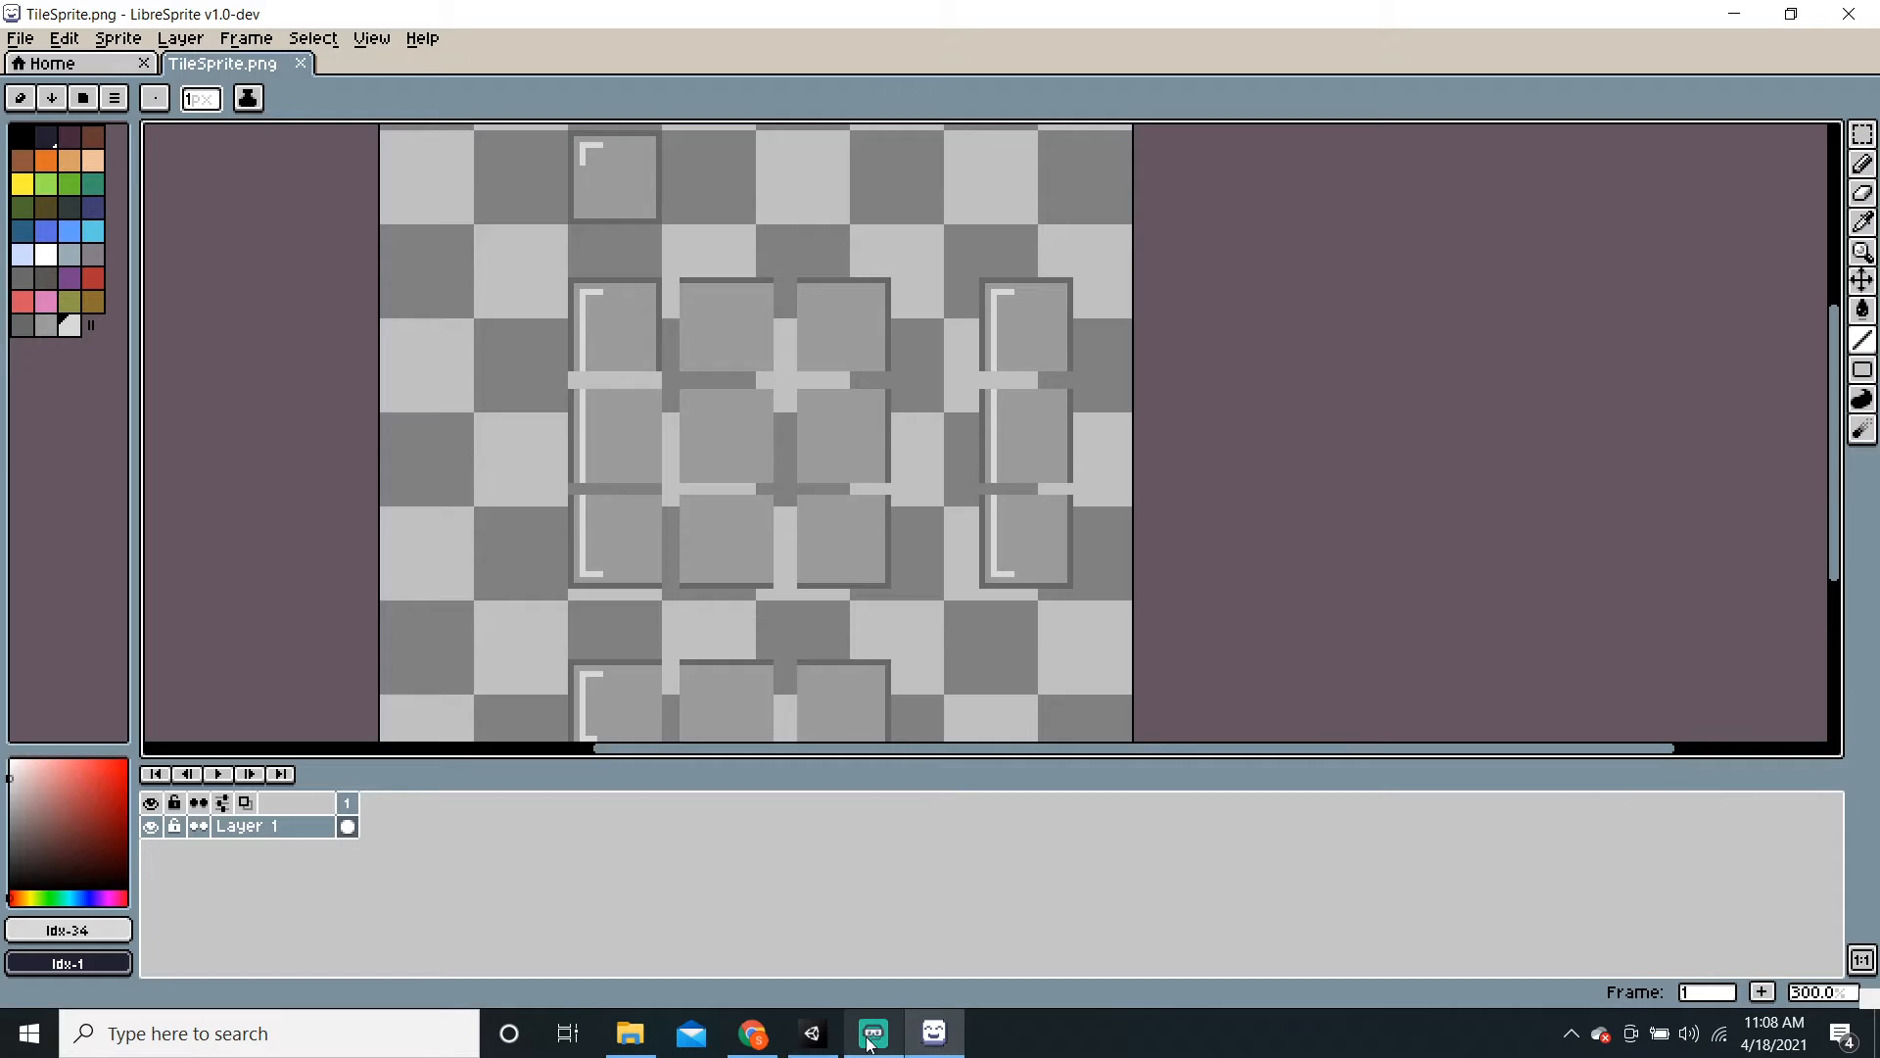
pyautogui.click(868, 1047)
pyautogui.click(933, 1046)
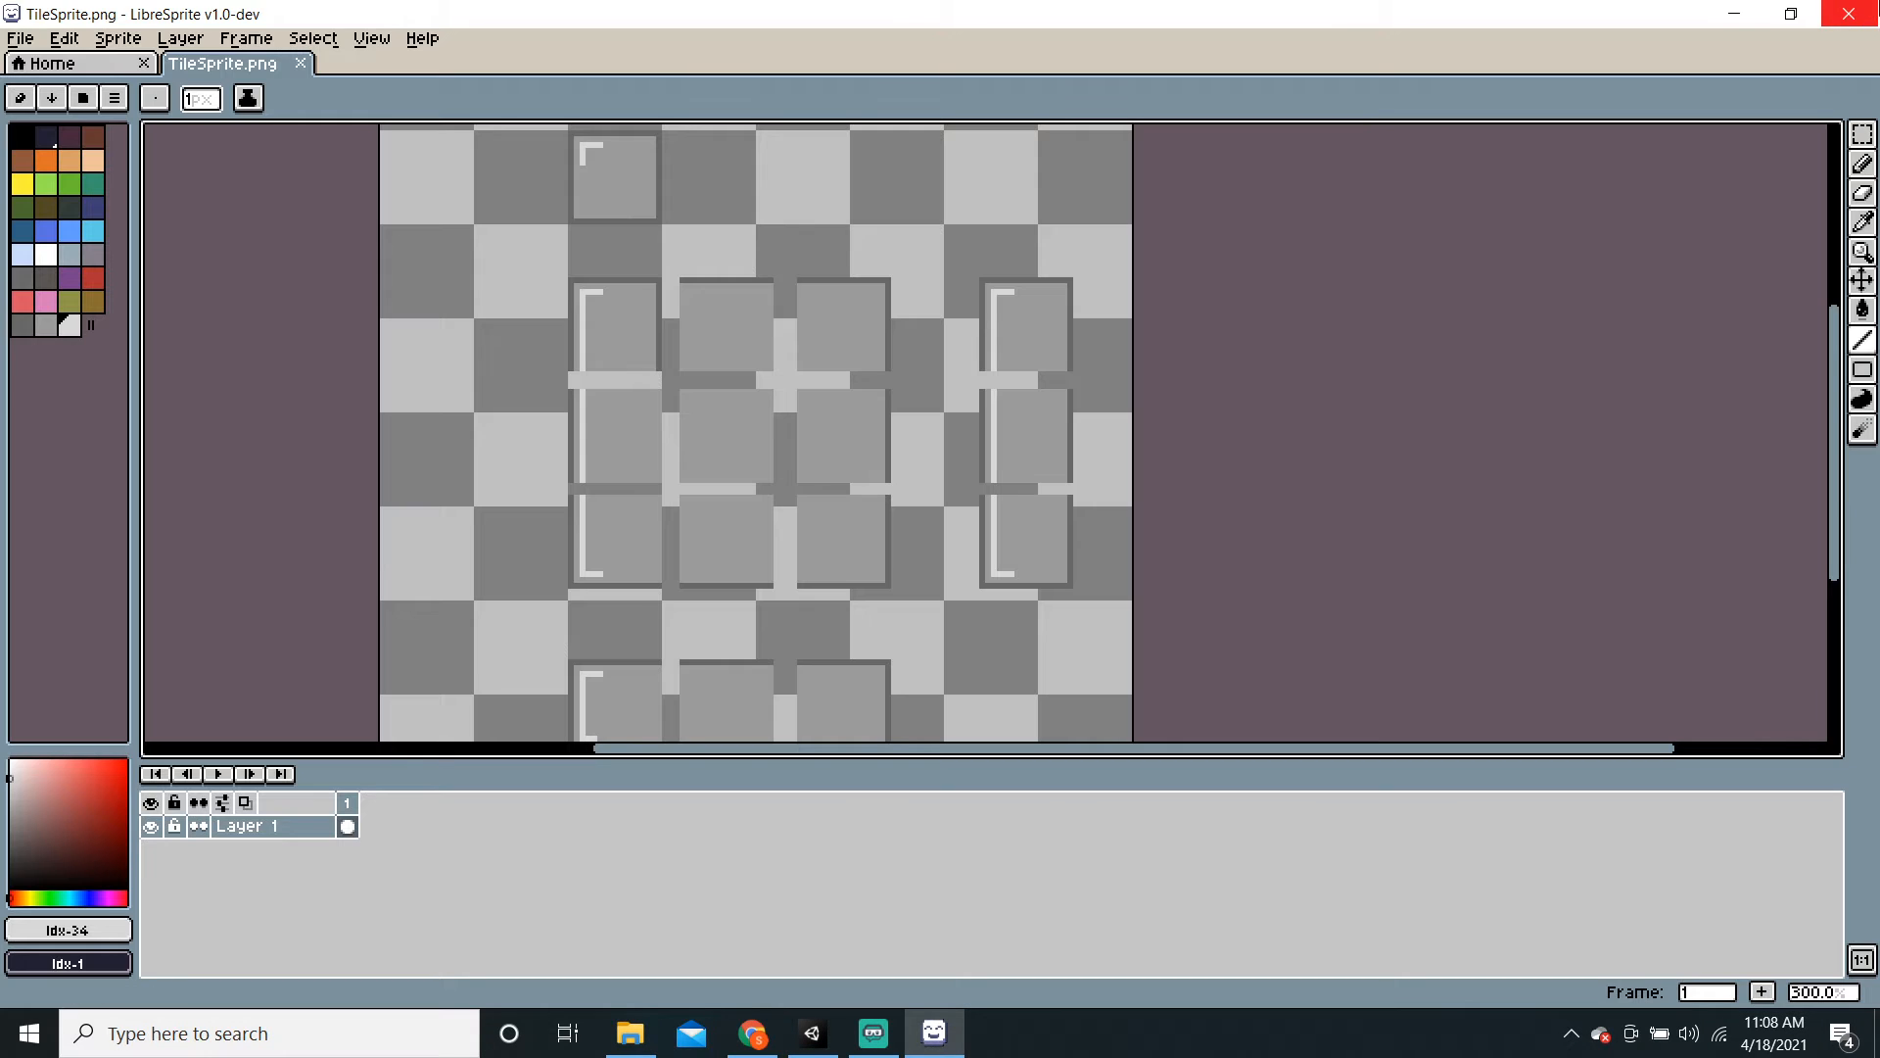
pyautogui.click(1859, 12)
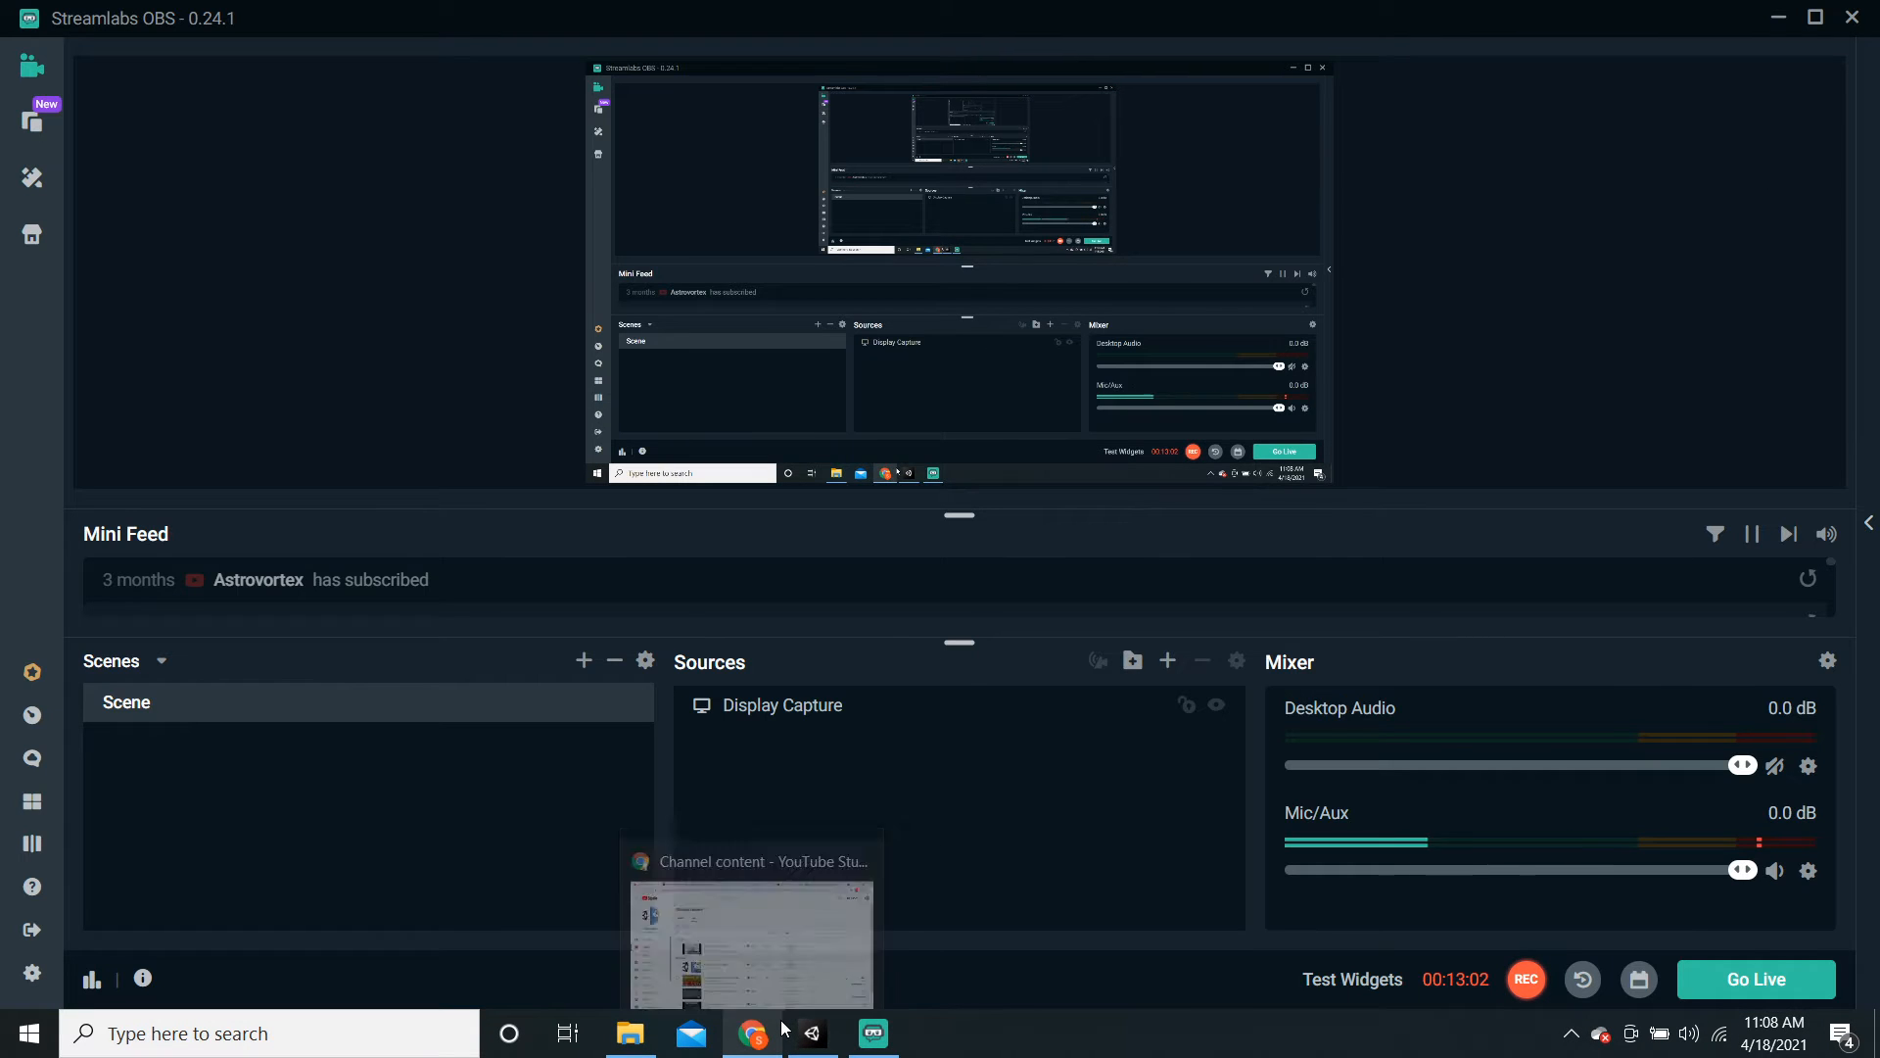
pyautogui.click(823, 720)
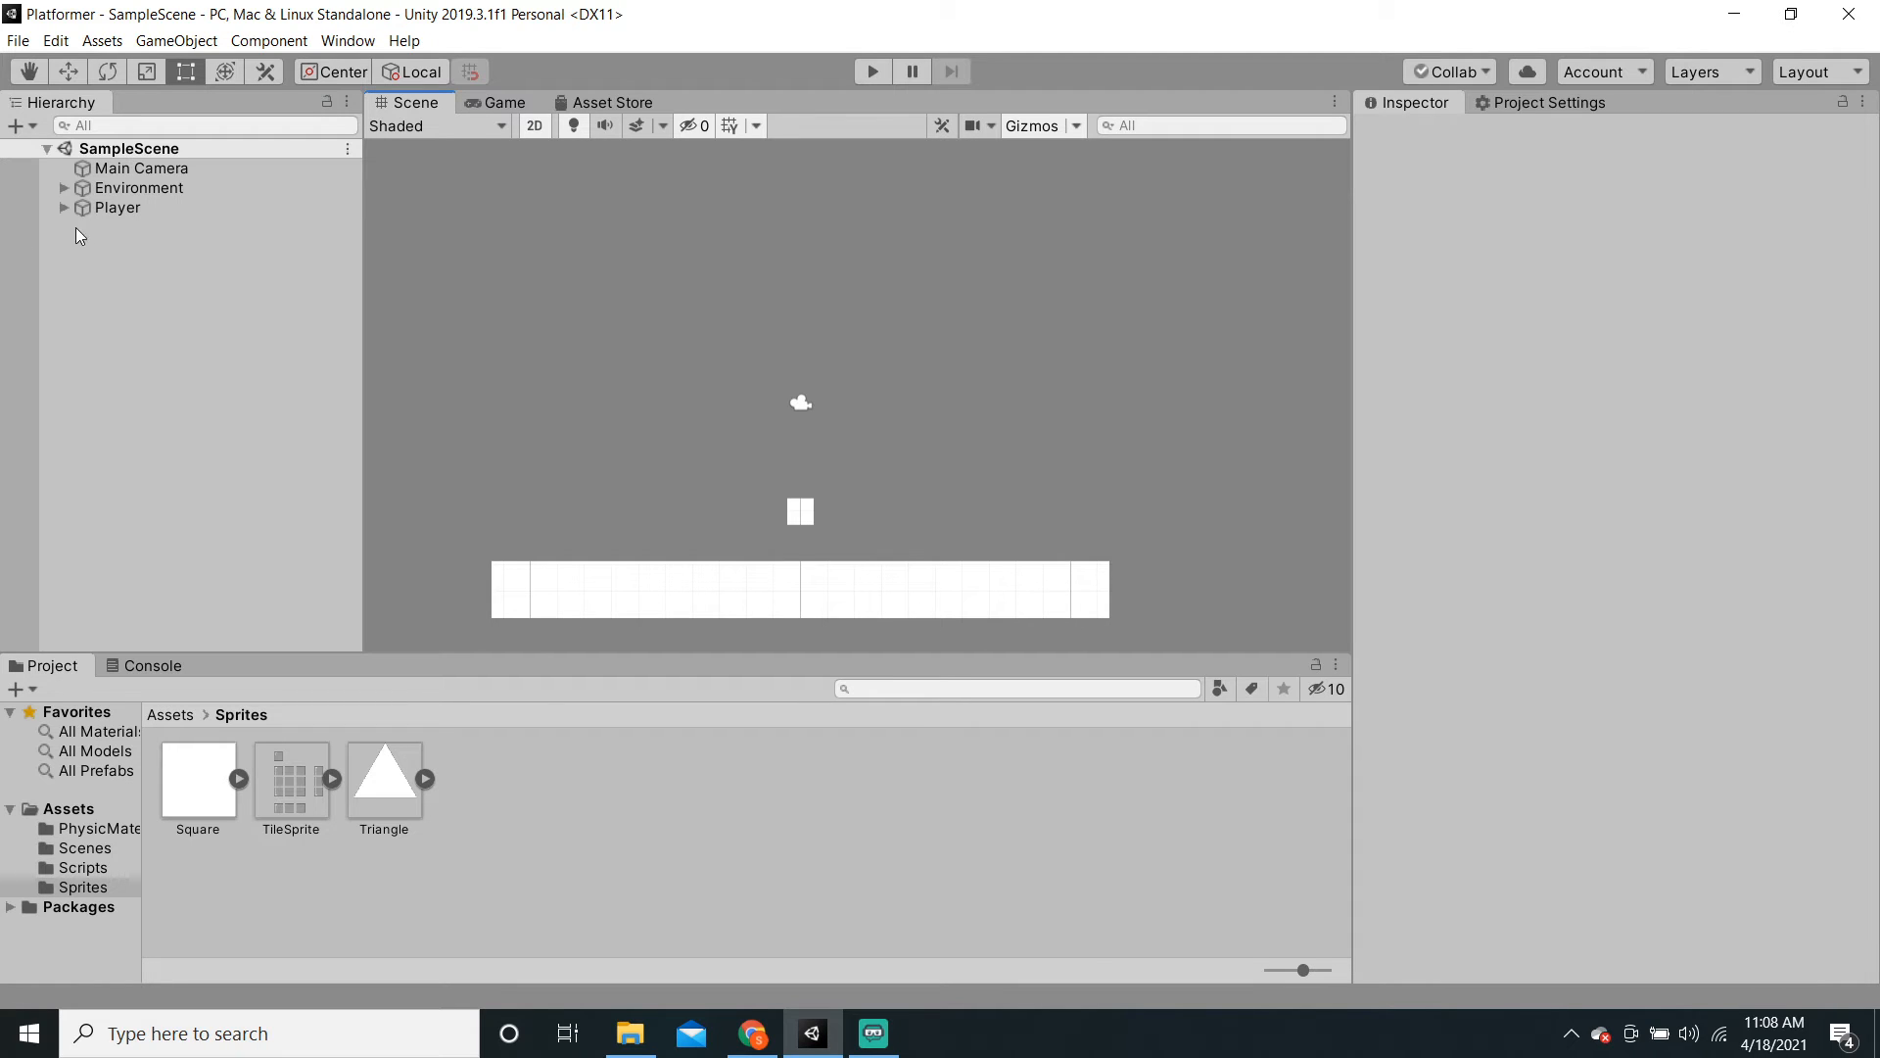
# Step: Add a Tilemap from Environment's right-click 2D Object menu
pyautogui.click(63, 189)
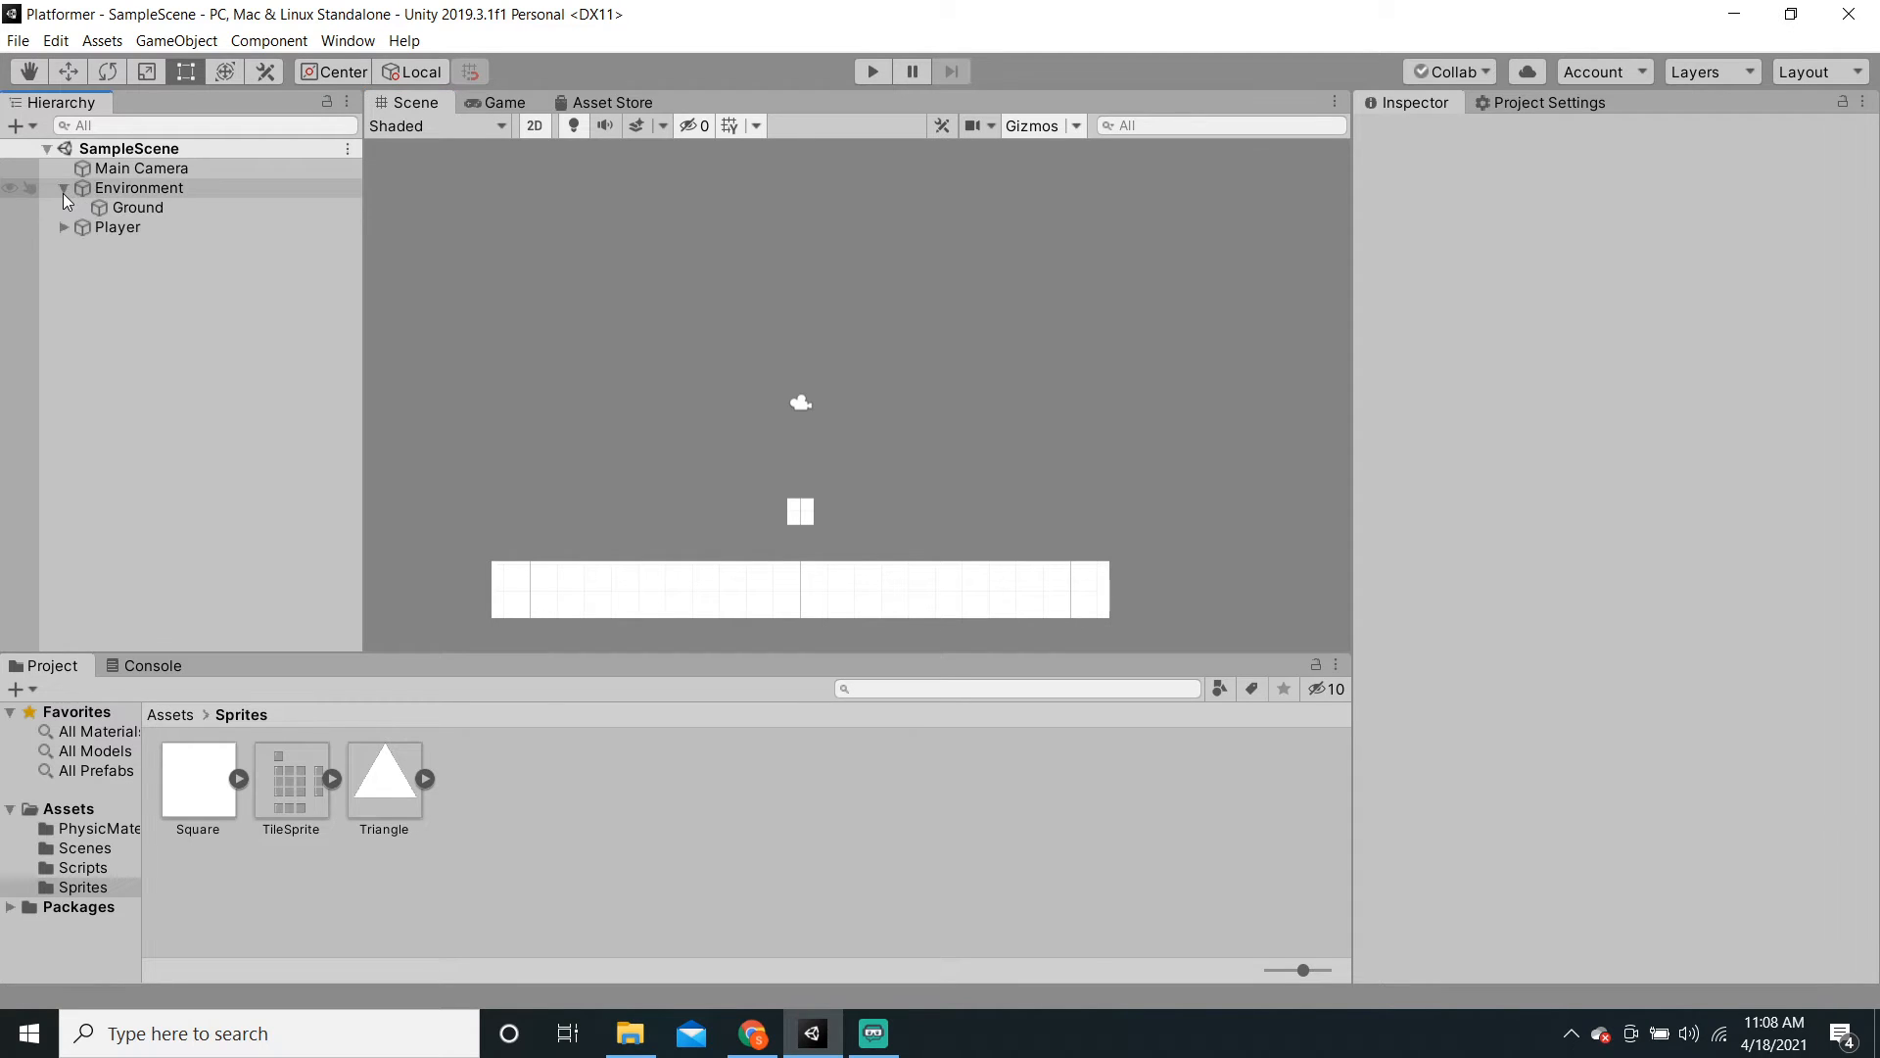
pyautogui.click(125, 184)
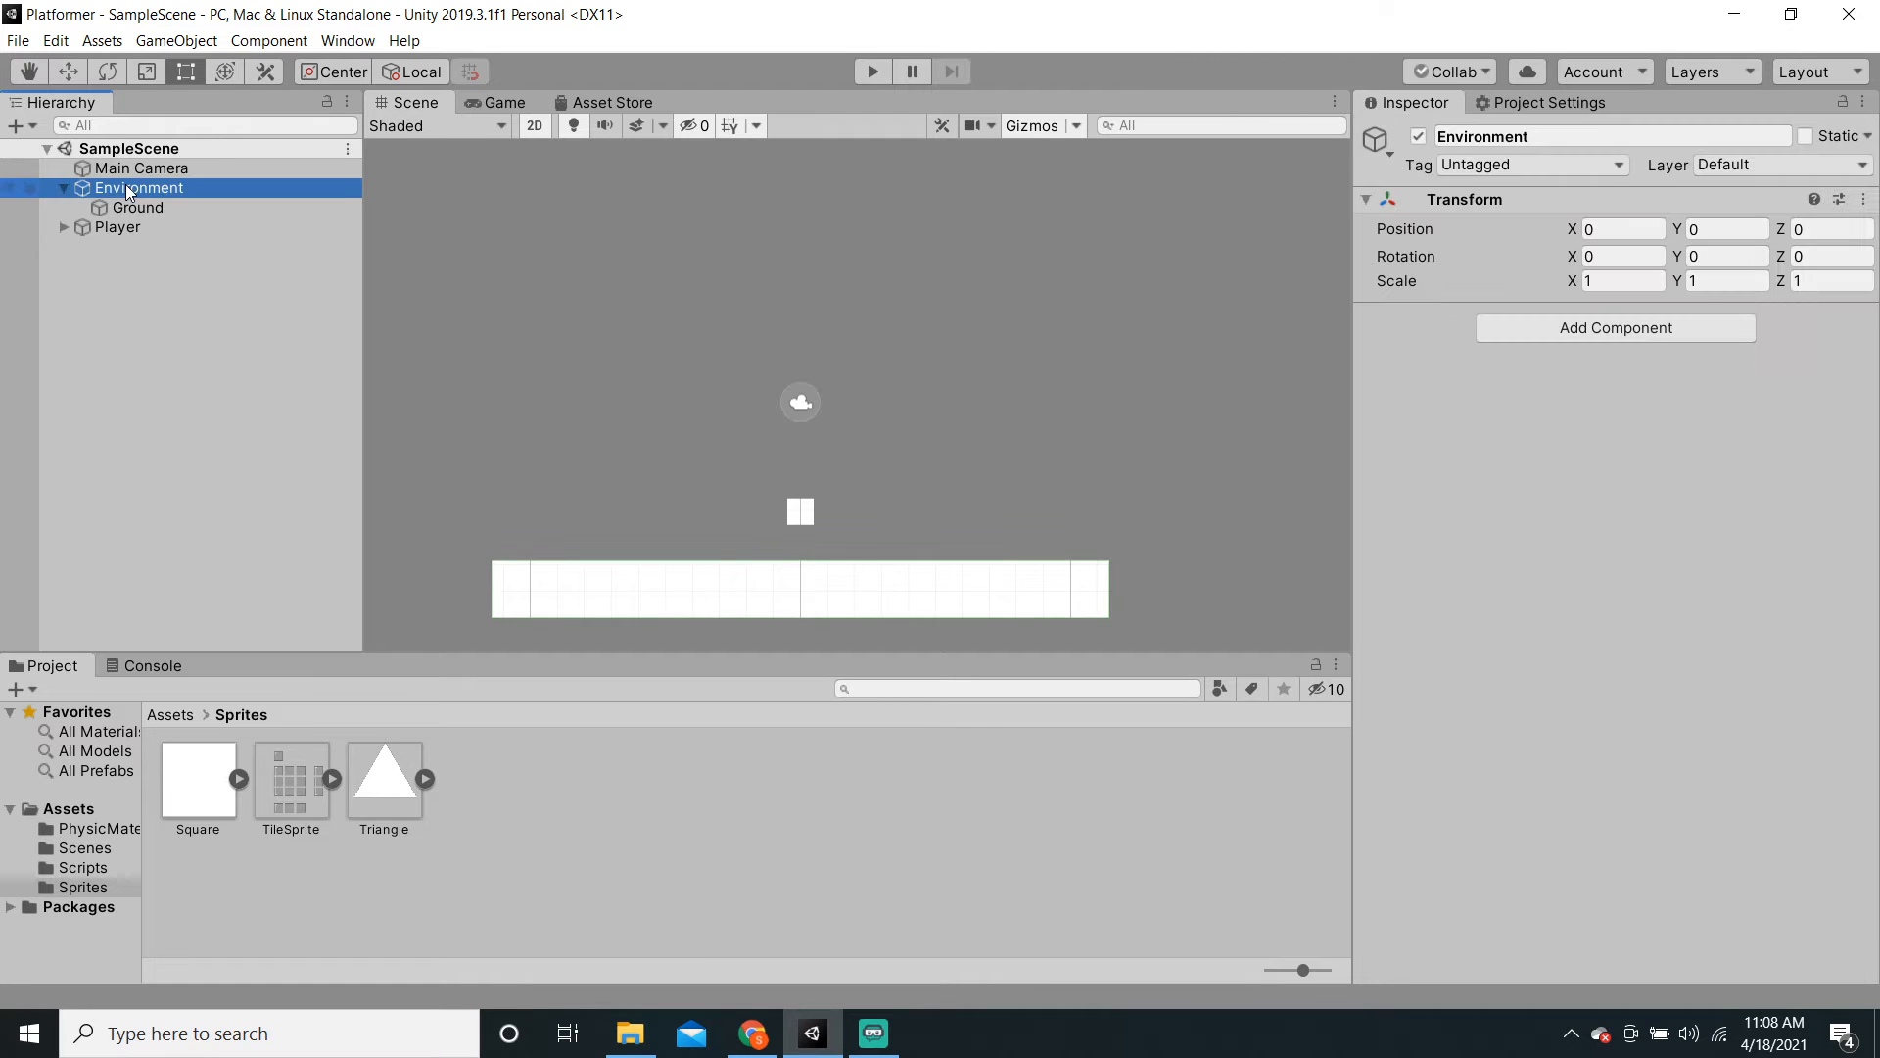
pyautogui.rightClick(125, 184)
pyautogui.moveTo(226, 443)
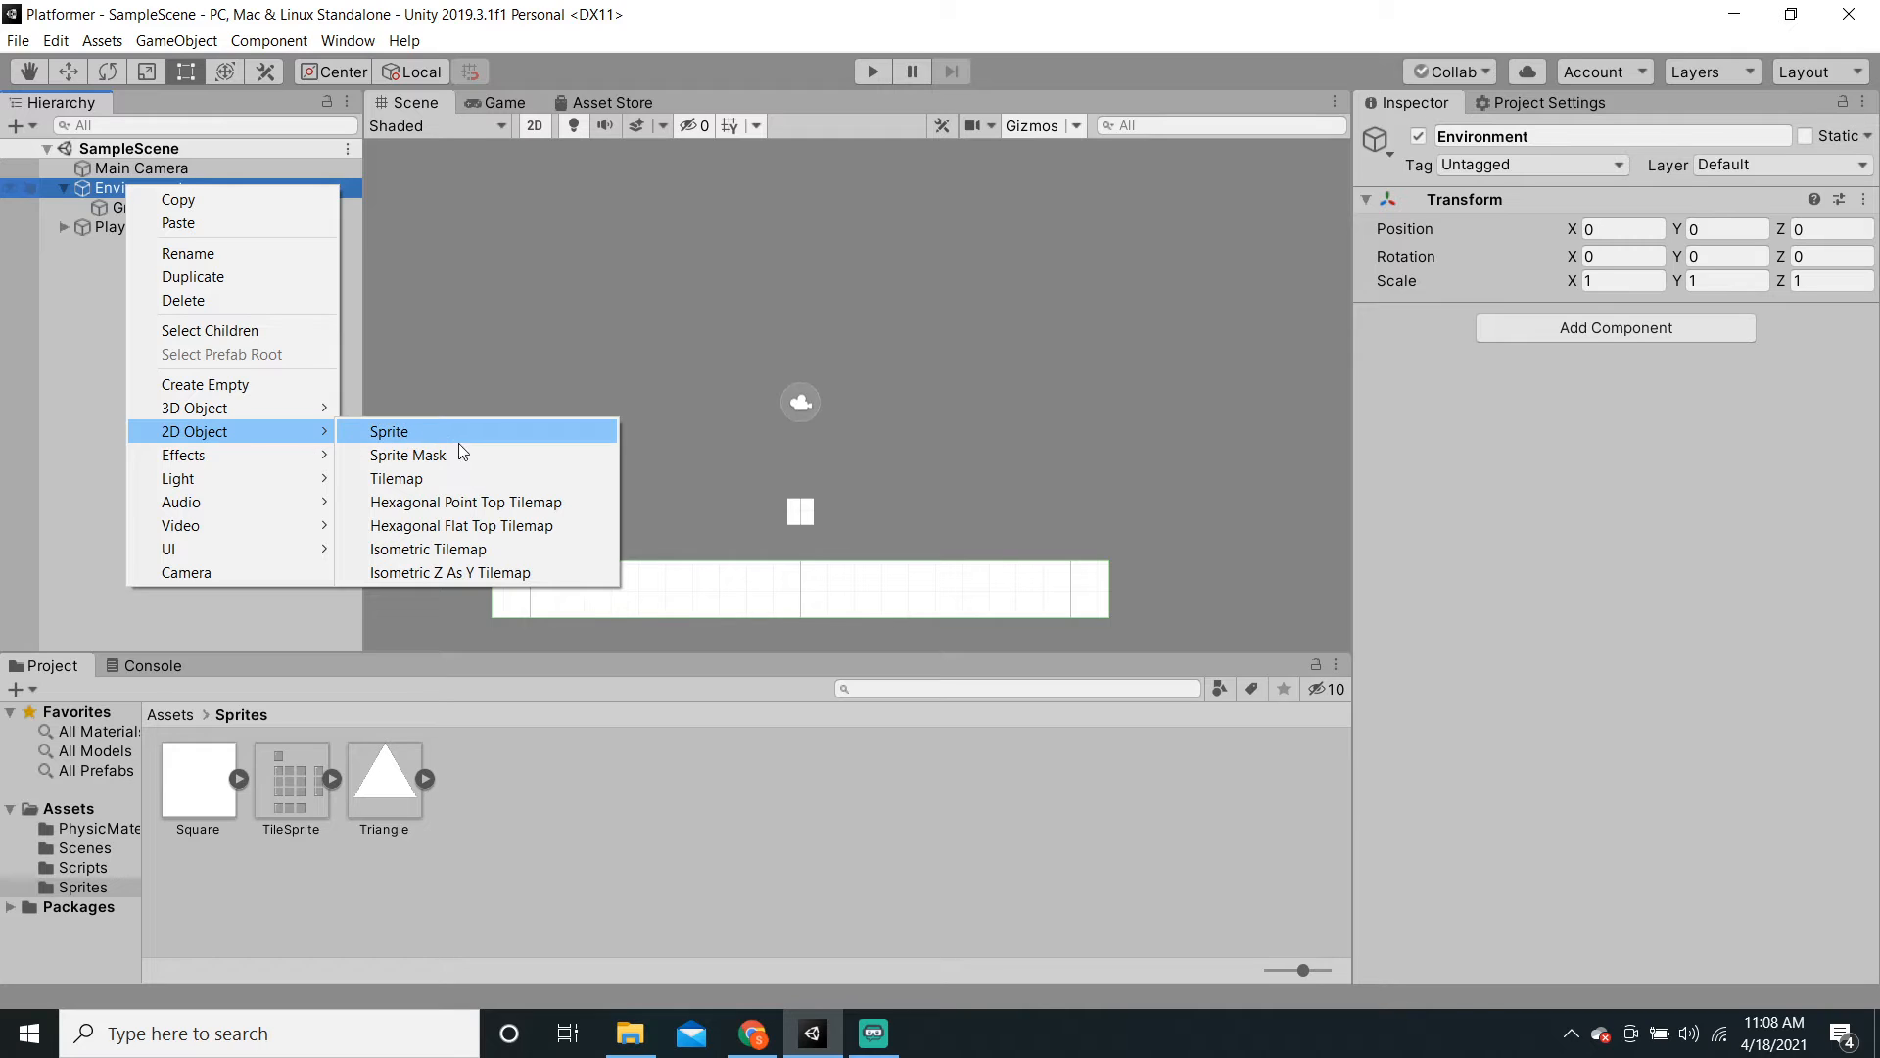
pyautogui.click(484, 472)
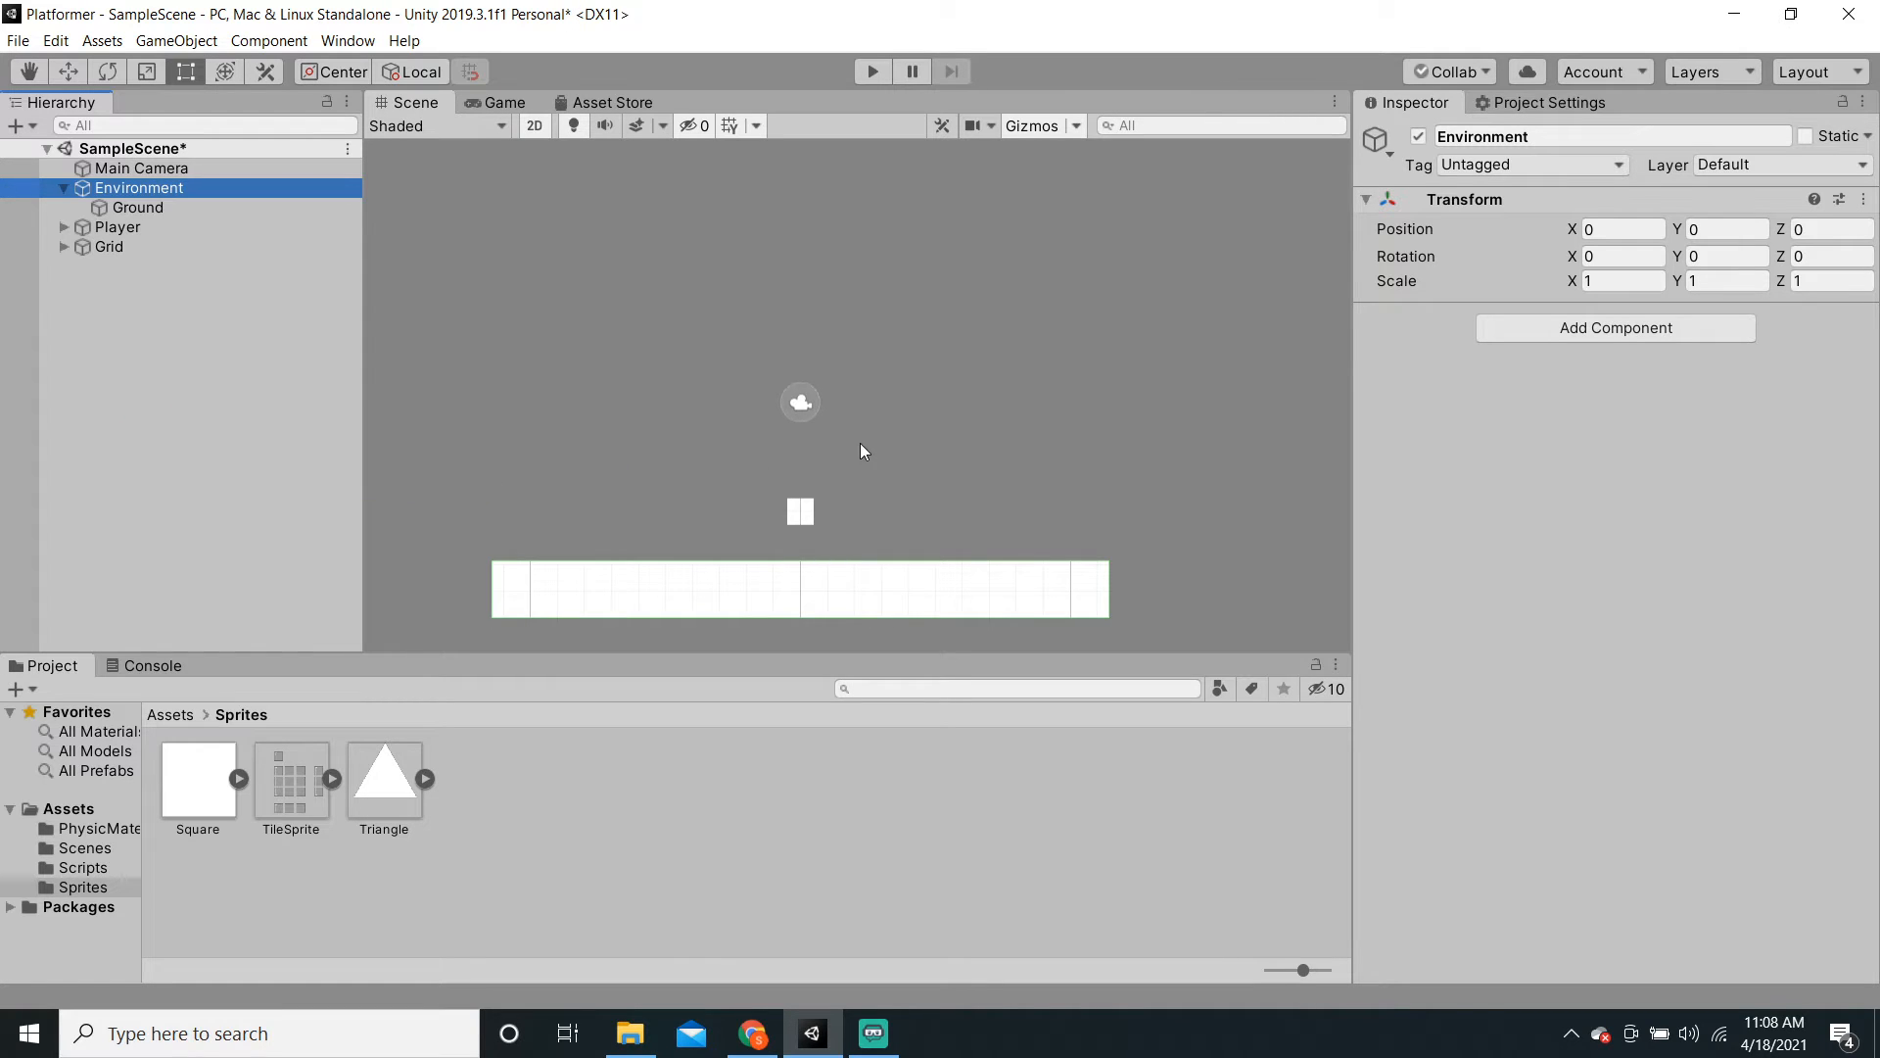
pyautogui.scroll(-3, 878, 449)
pyautogui.scroll(1, 880, 450)
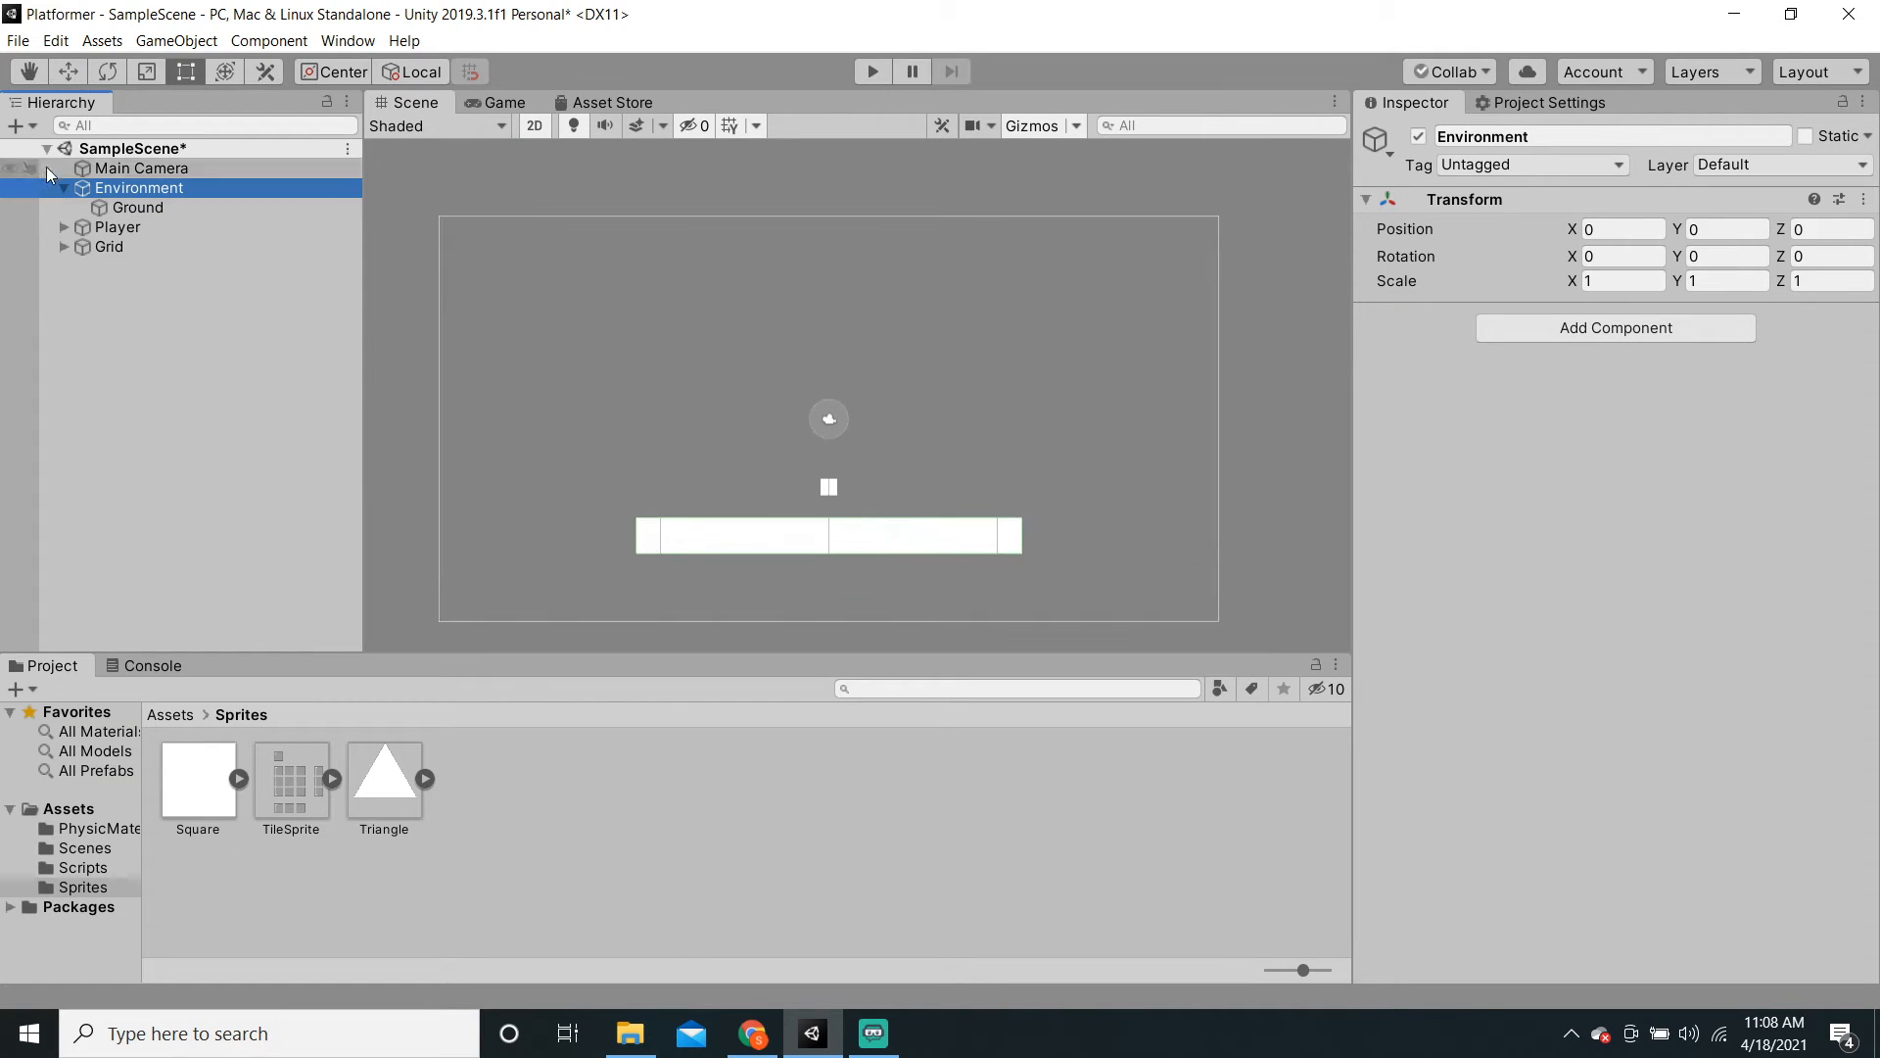
# Step: Move the new Grid under Environment, check its Tilemap child, and save the scene
pyautogui.click(115, 246)
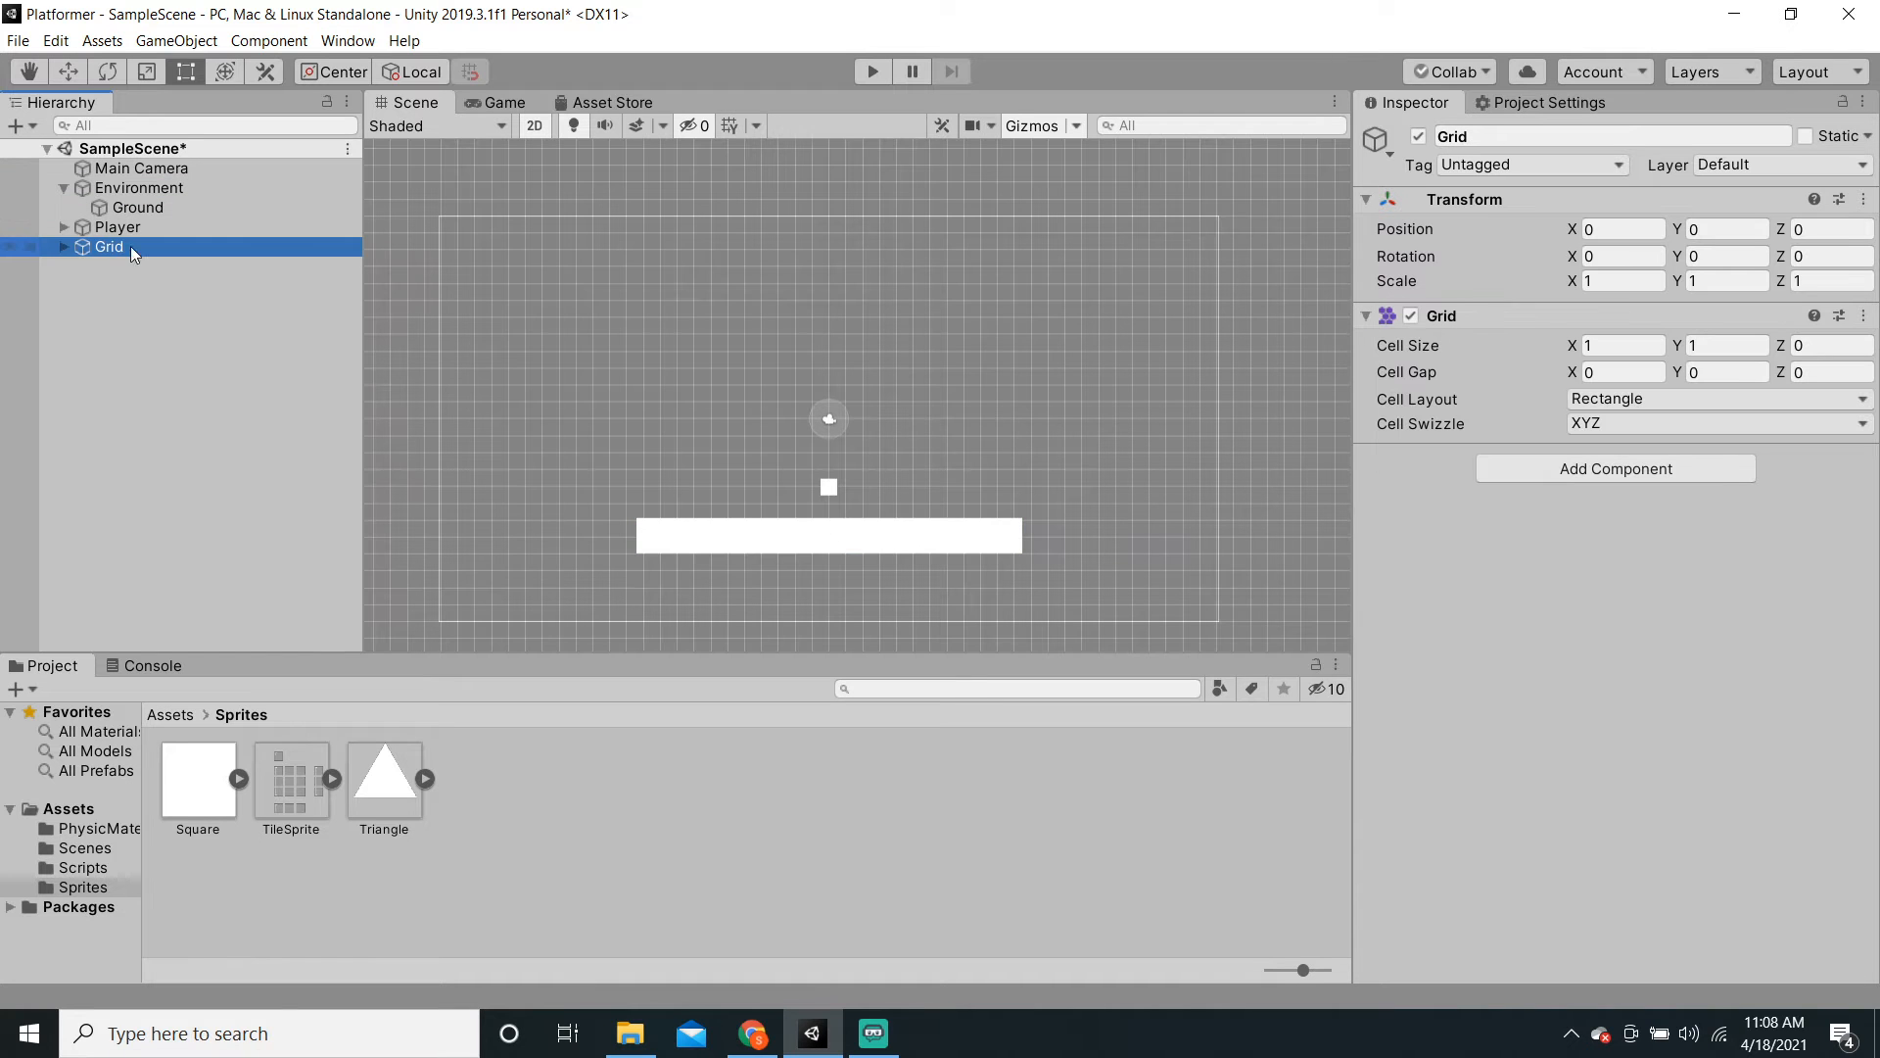
pyautogui.moveTo(103, 247); pyautogui.dragTo(194, 204)
pyautogui.scroll(-3, 665, 338)
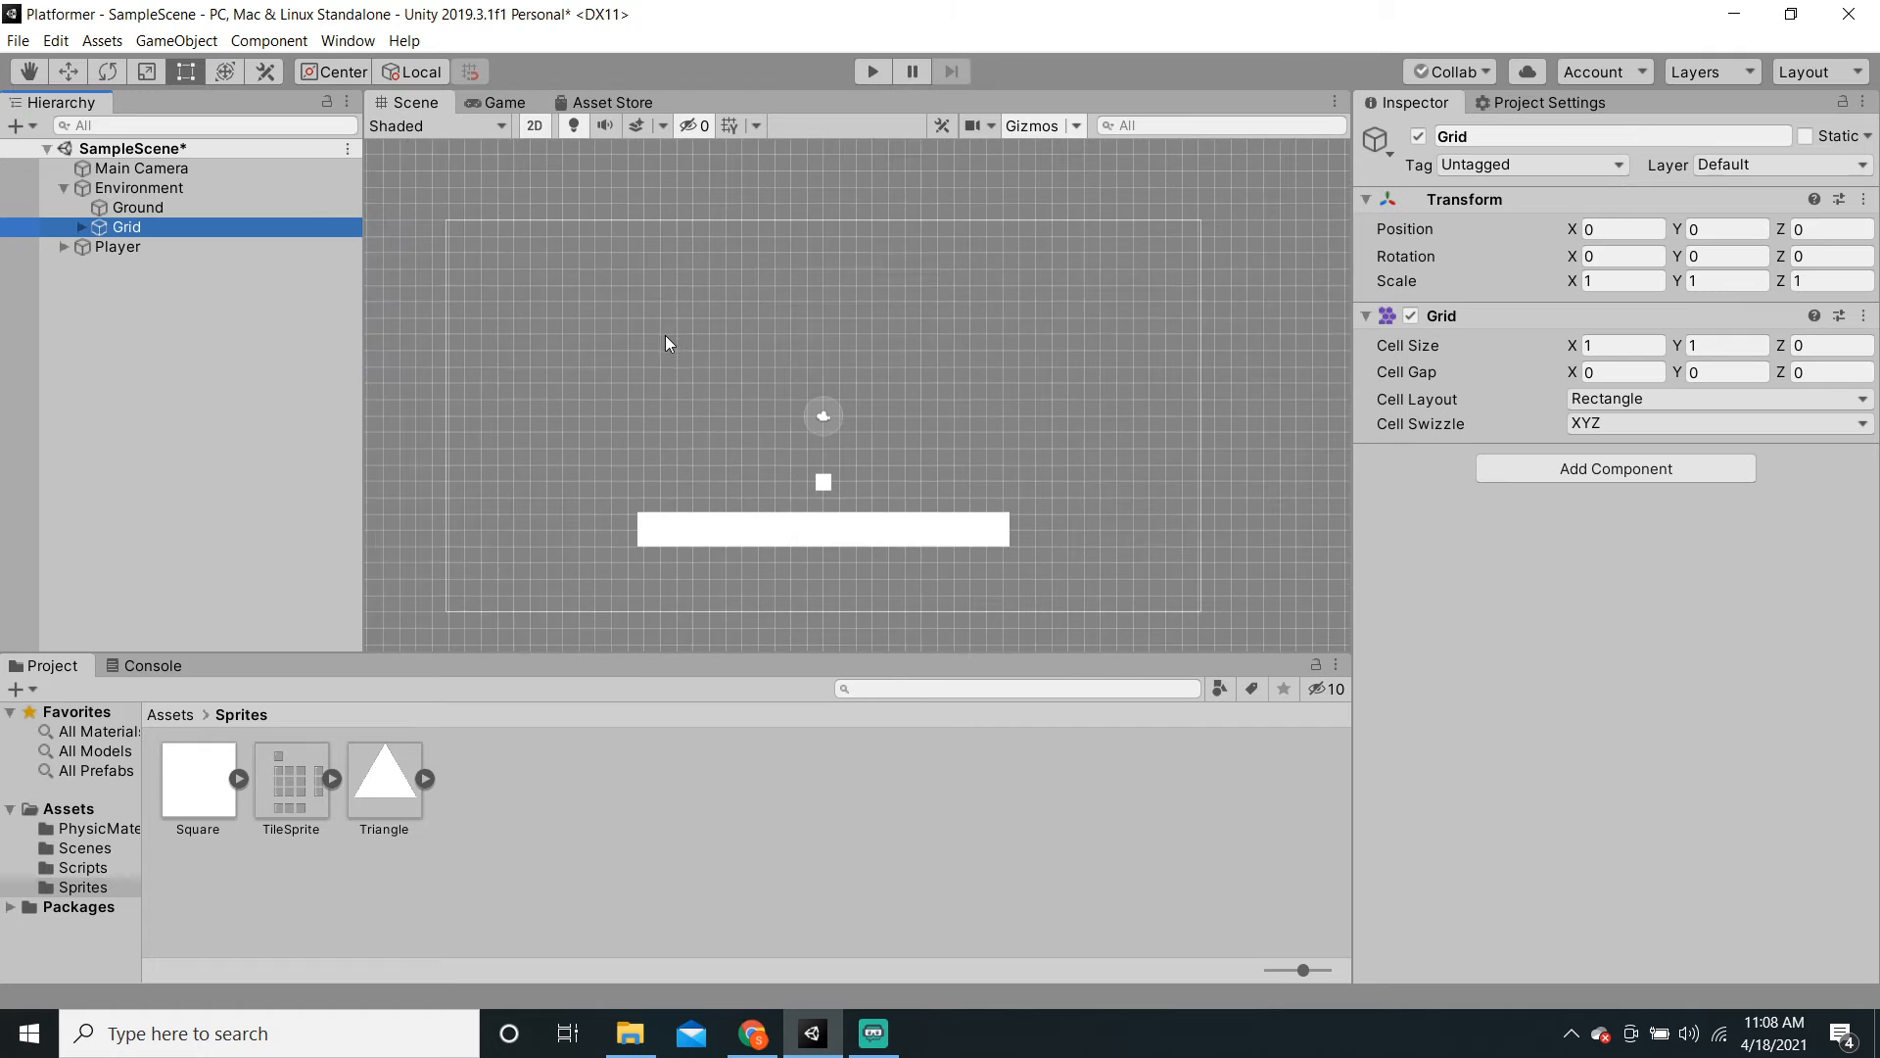
pyautogui.click(81, 227)
pyautogui.click(145, 246)
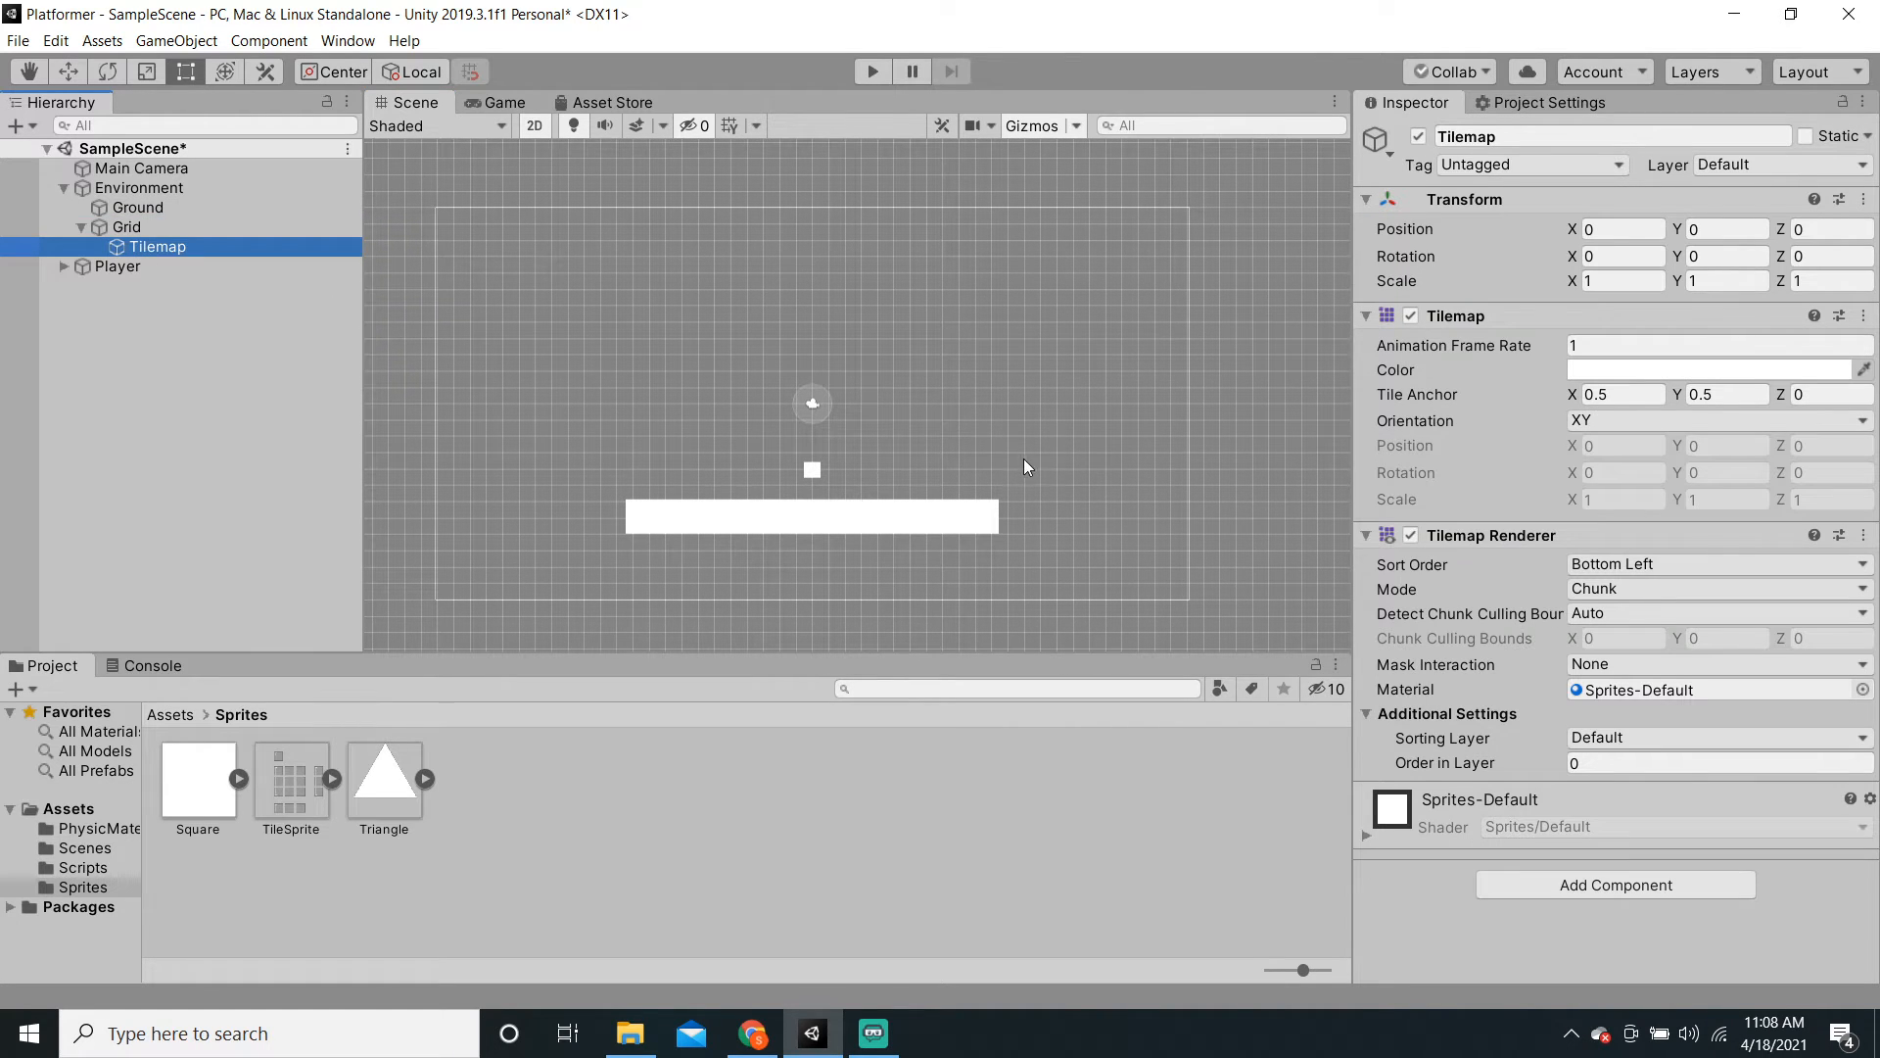
pyautogui.scroll(1, 1028, 460)
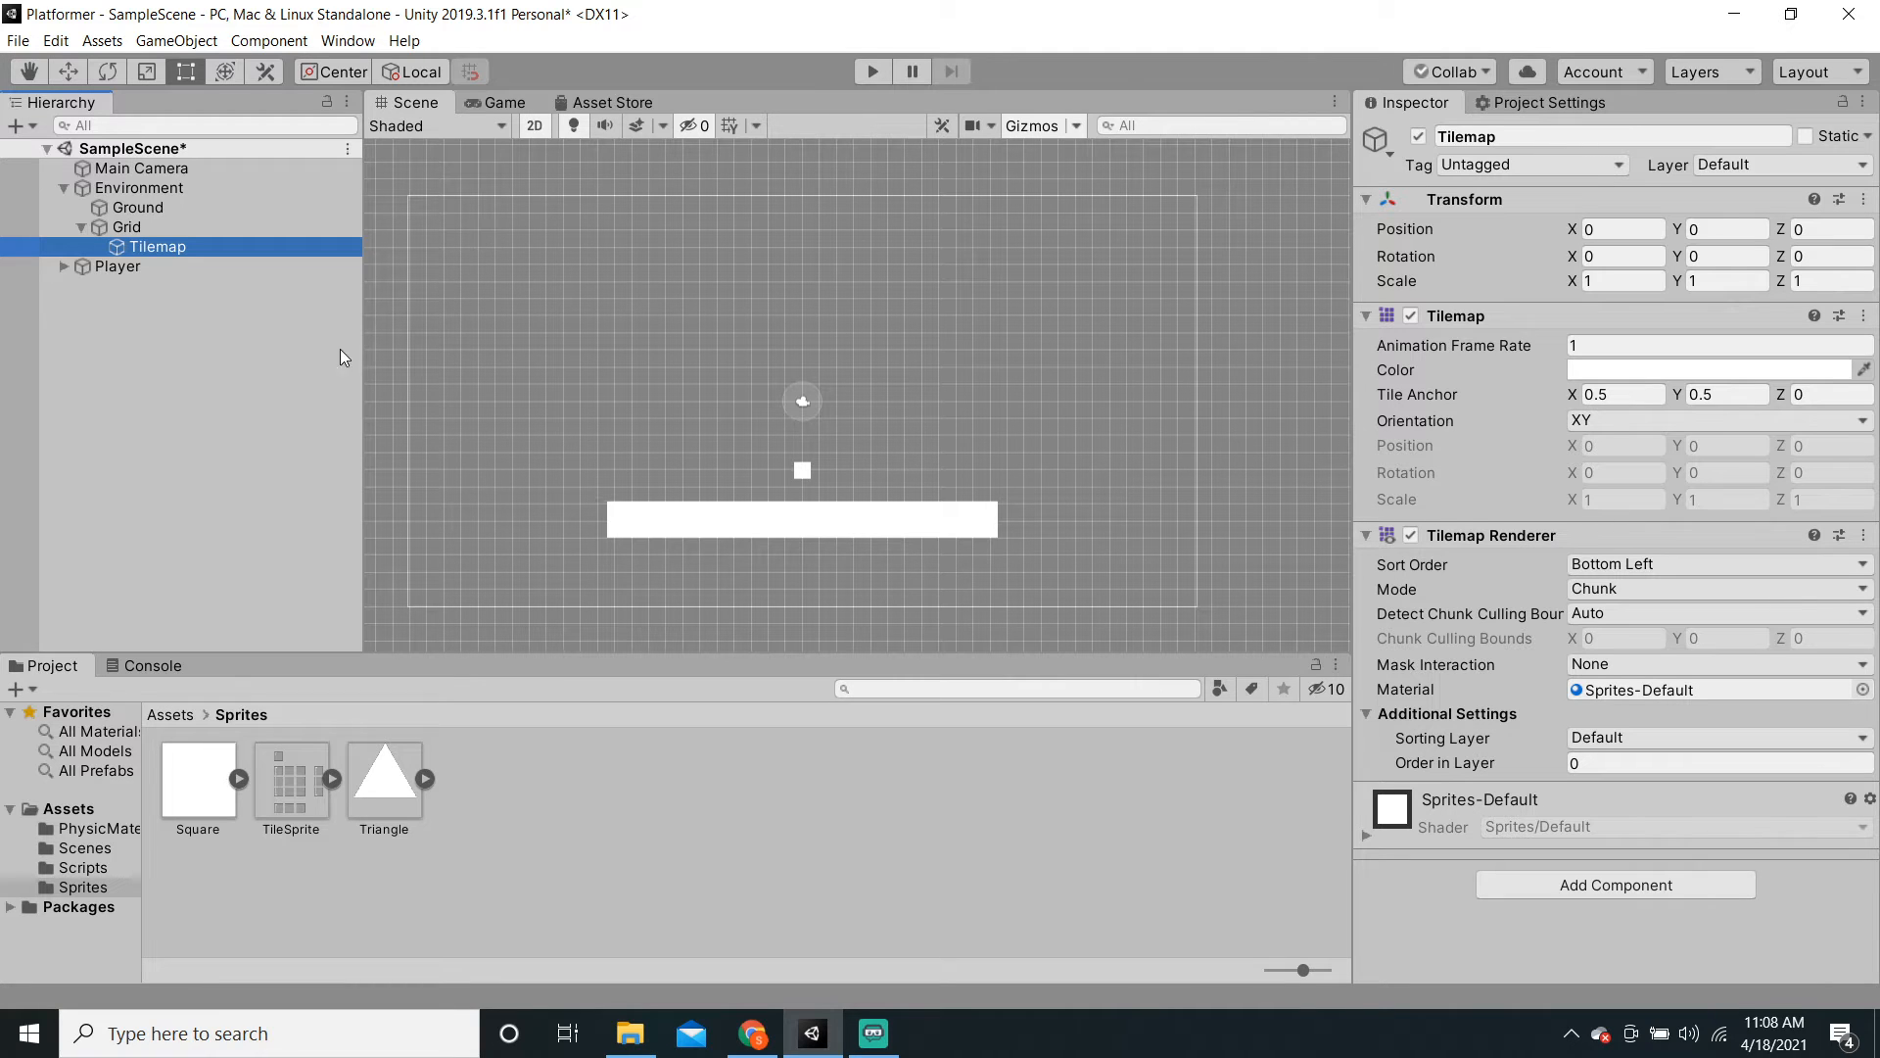
pyautogui.hotkey('ctrl', 's')
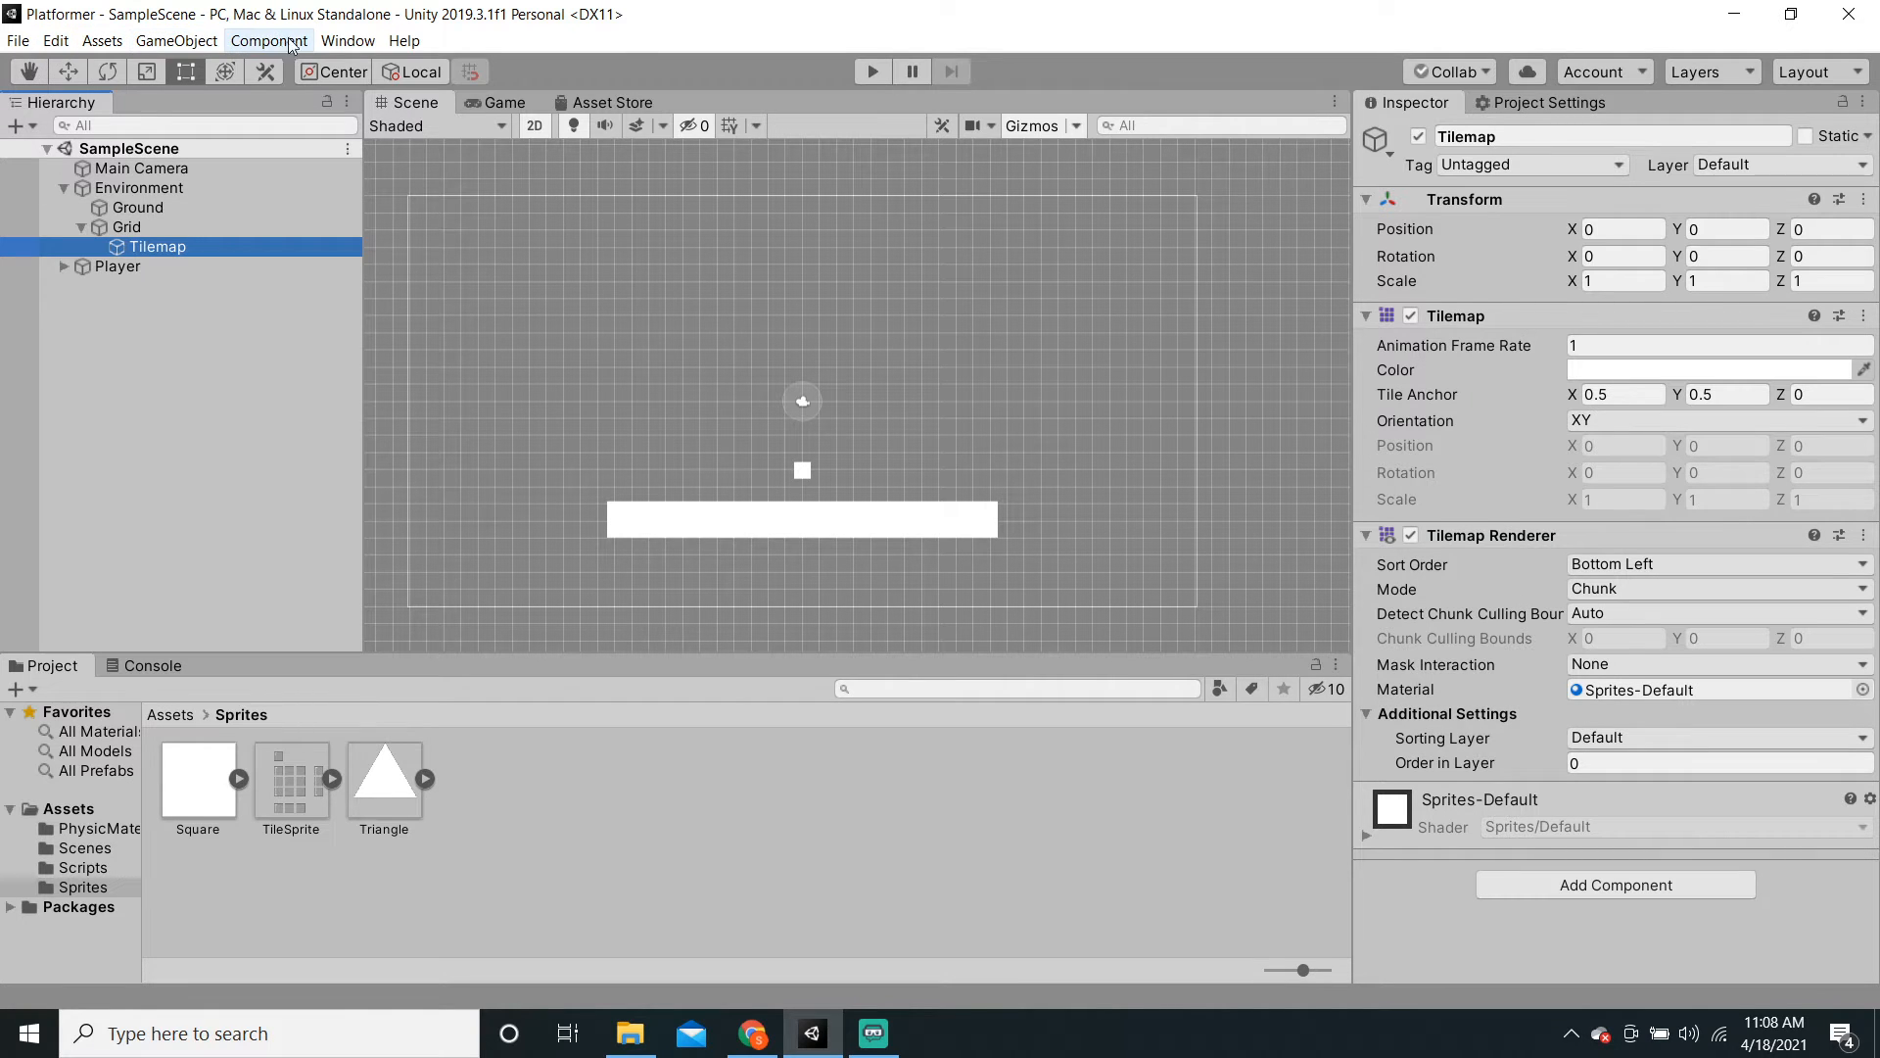
# Step: Open the Tile Palette window from Window > 2D and dock it beside the Inspector
pyautogui.click(345, 43)
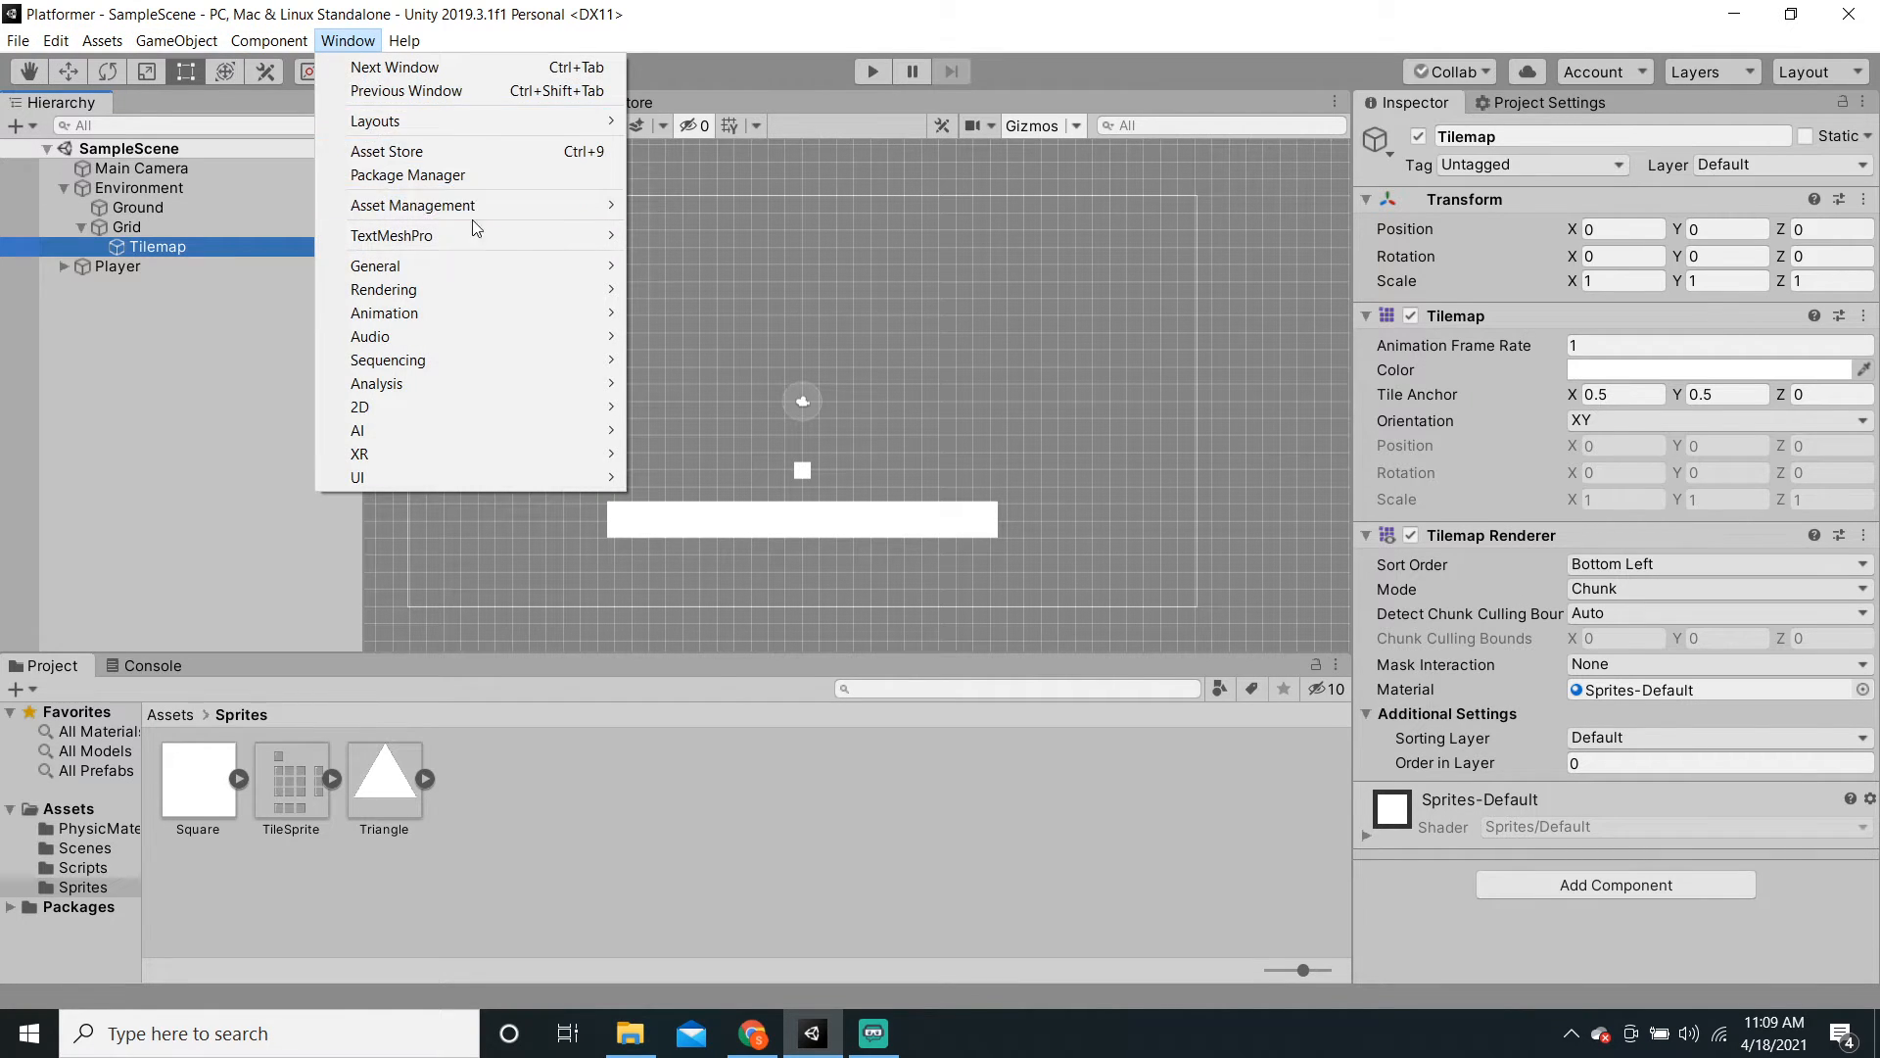
pyautogui.moveTo(497, 271)
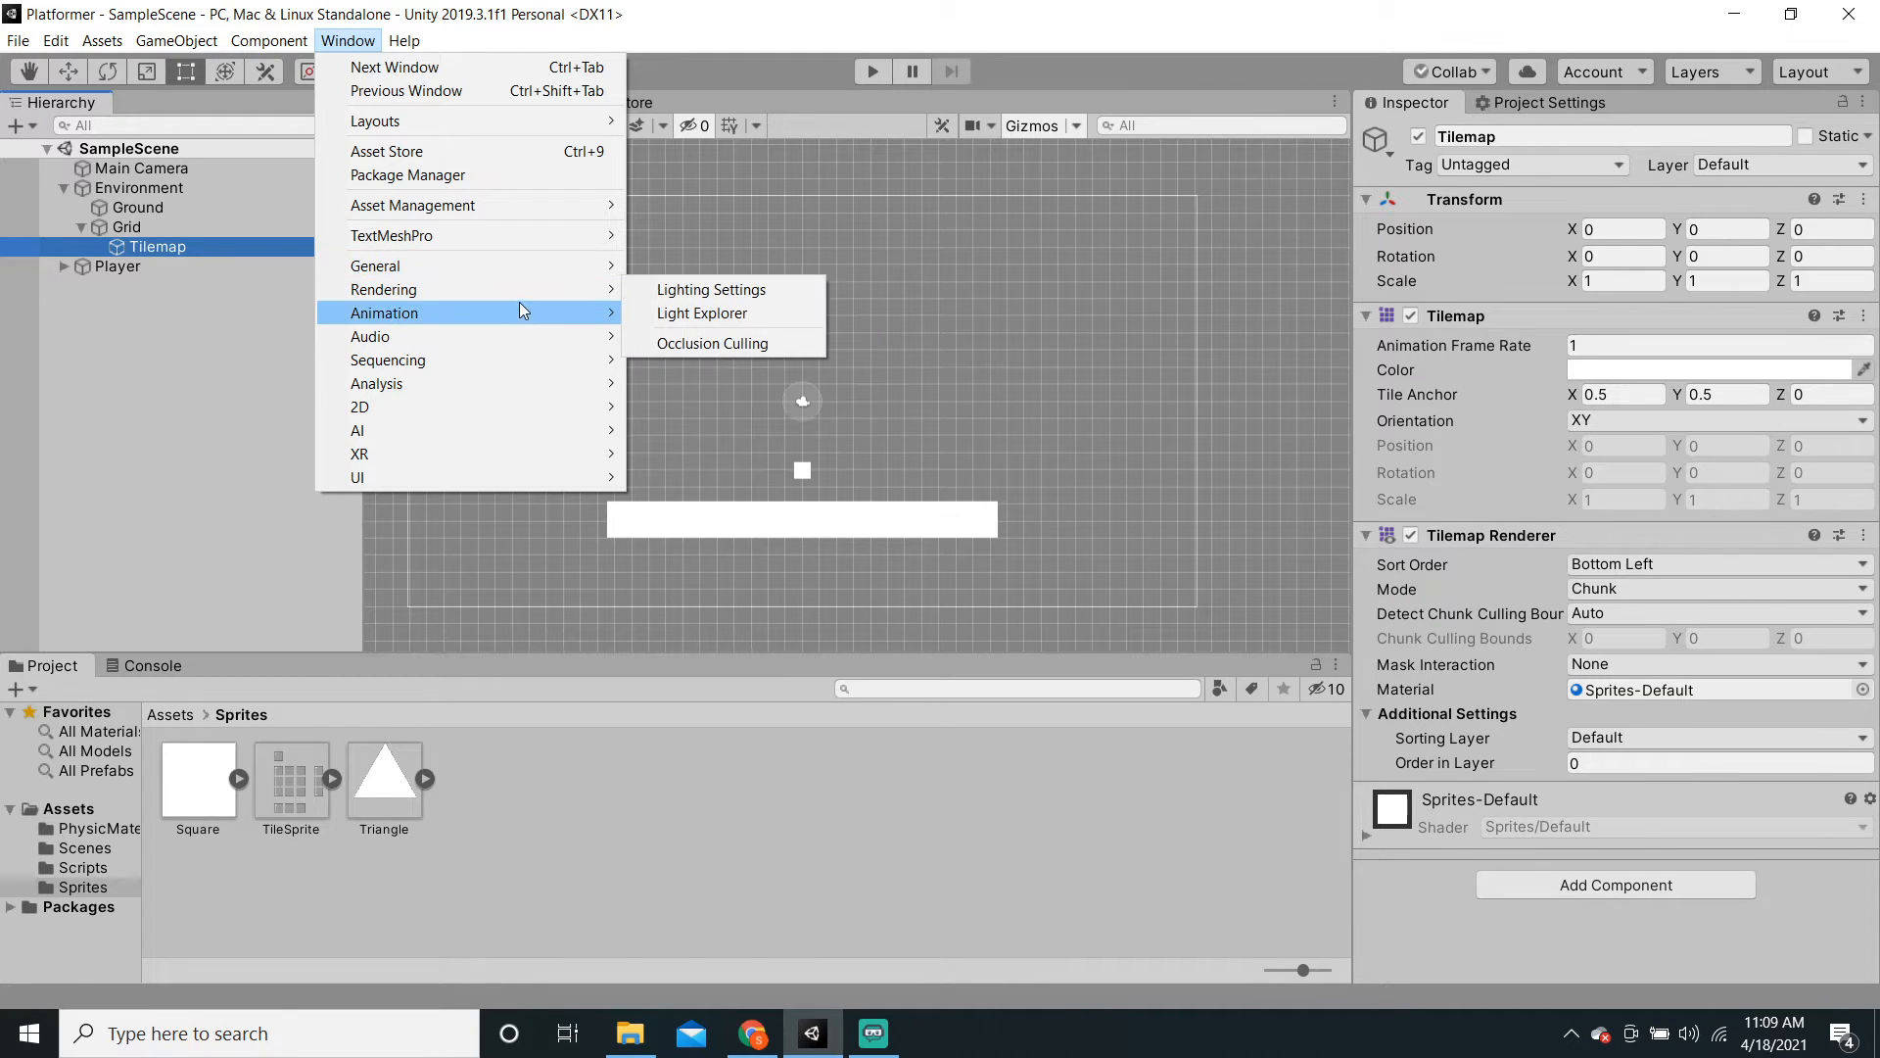
pyautogui.moveTo(520, 306)
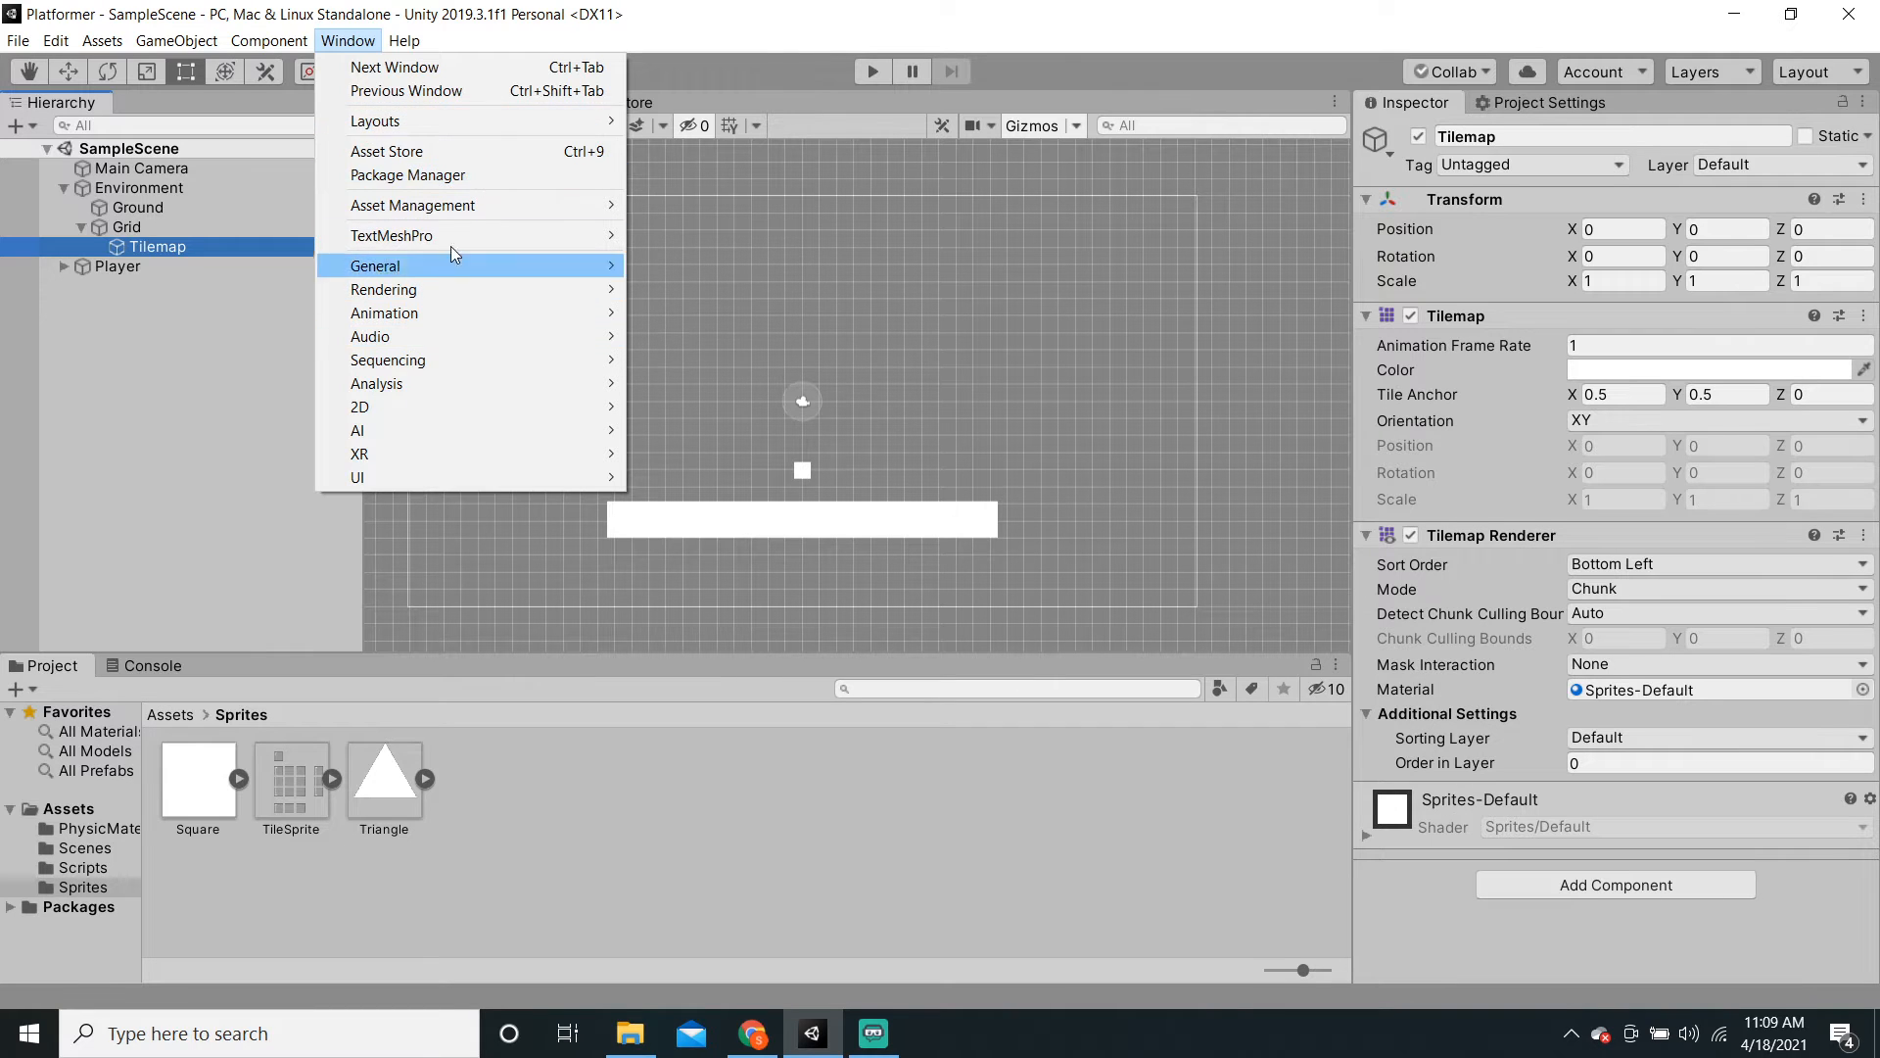
pyautogui.moveTo(422, 404)
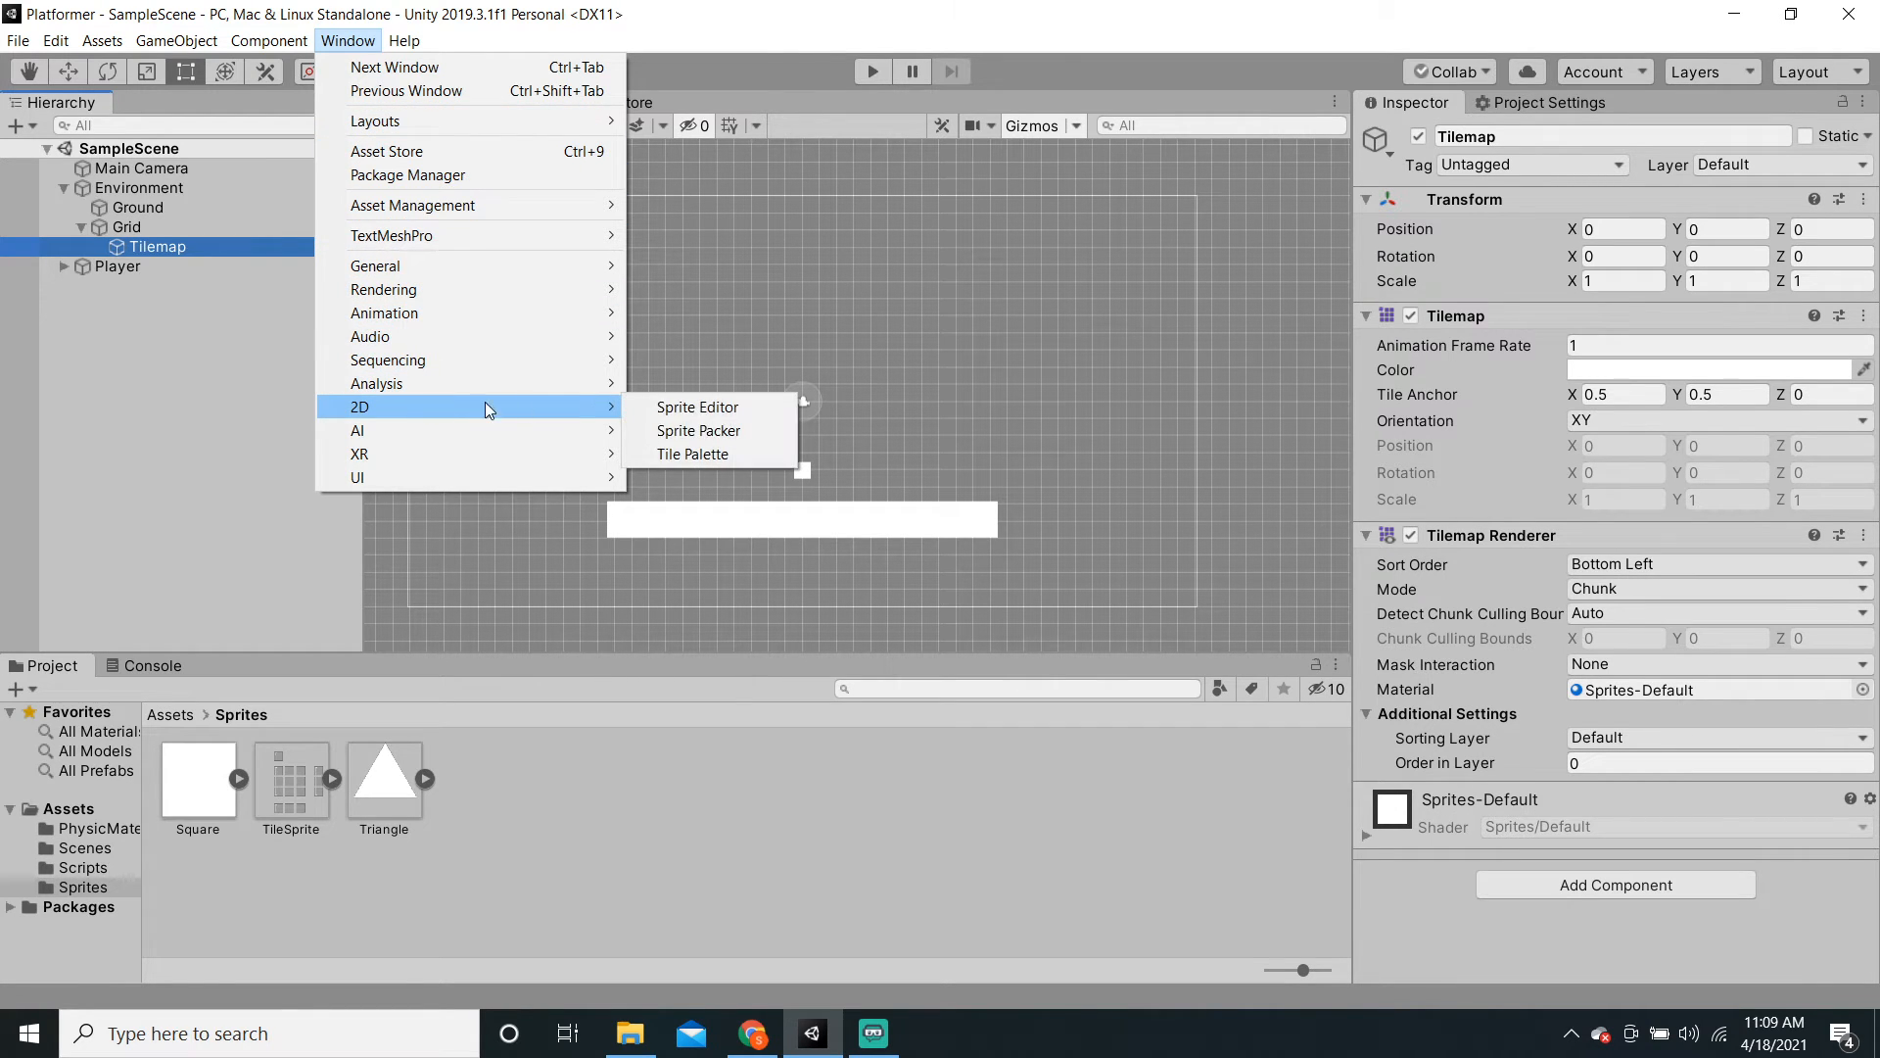
pyautogui.click(736, 446)
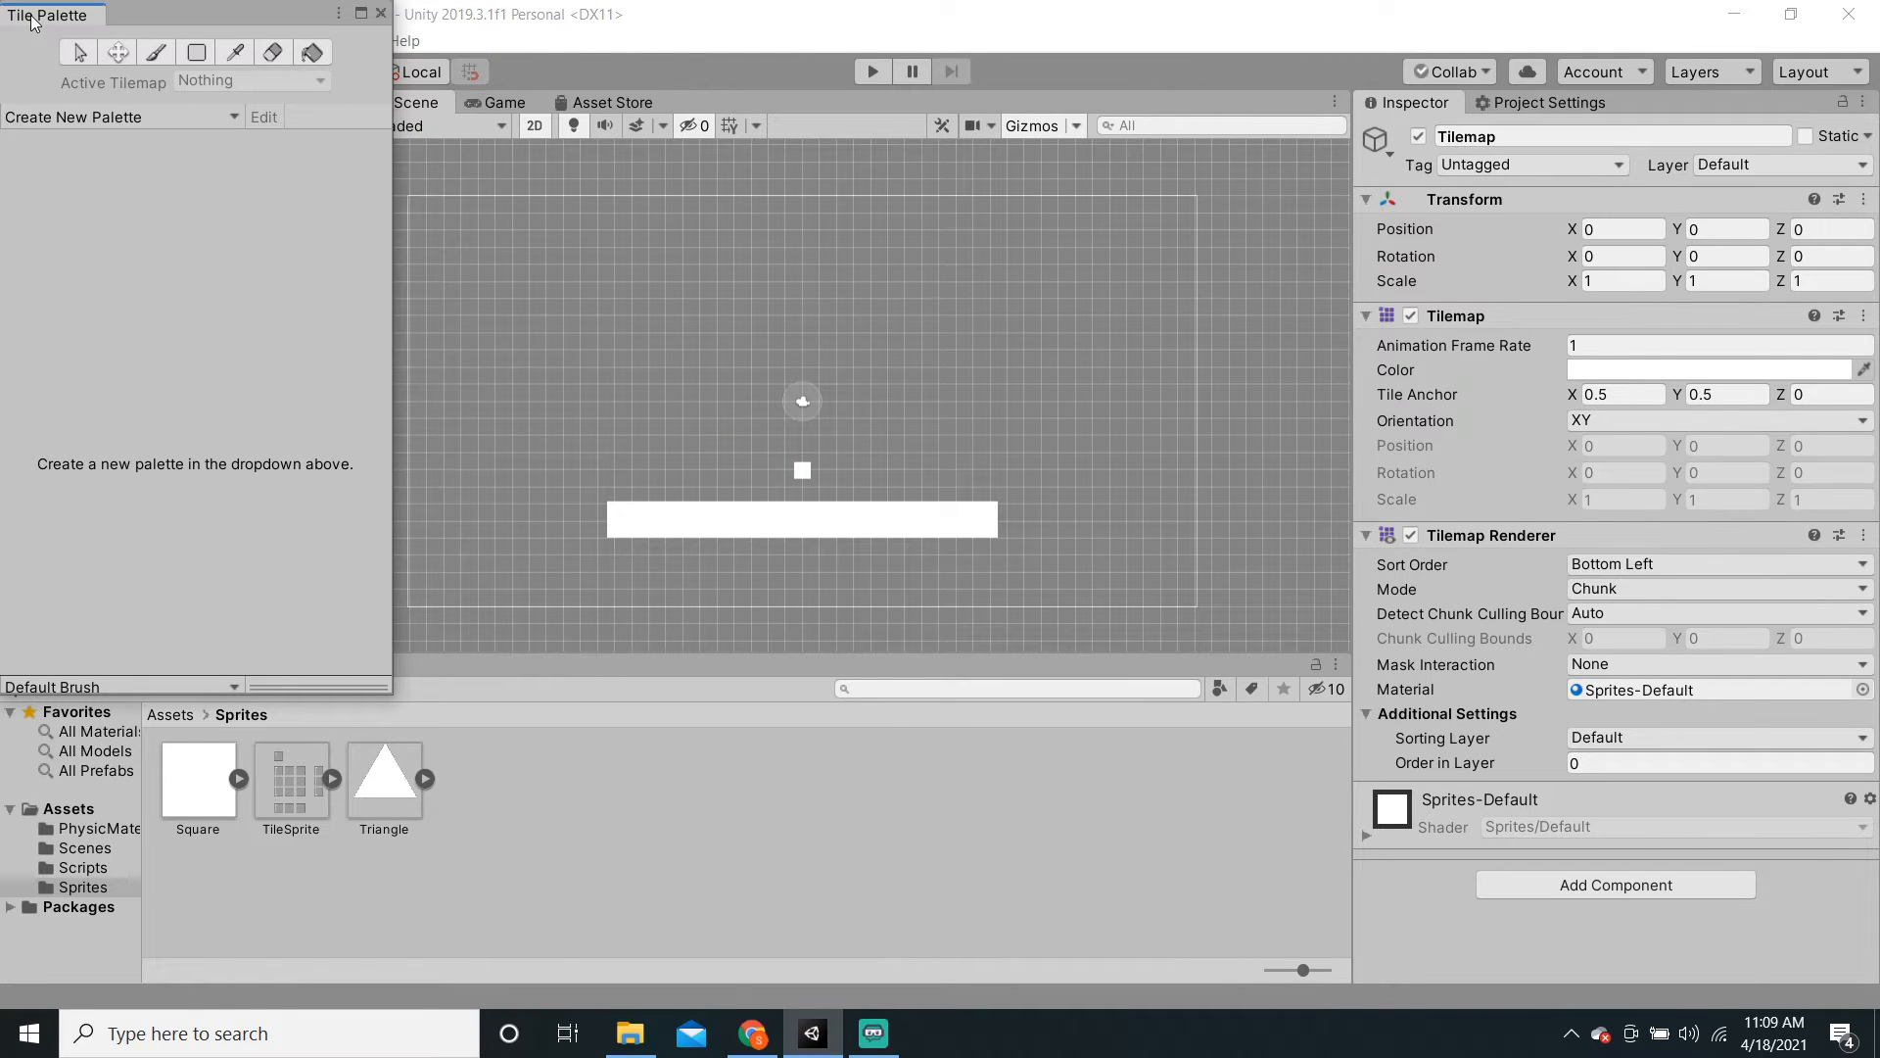
pyautogui.moveTo(32, 21); pyautogui.dragTo(1499, 103)
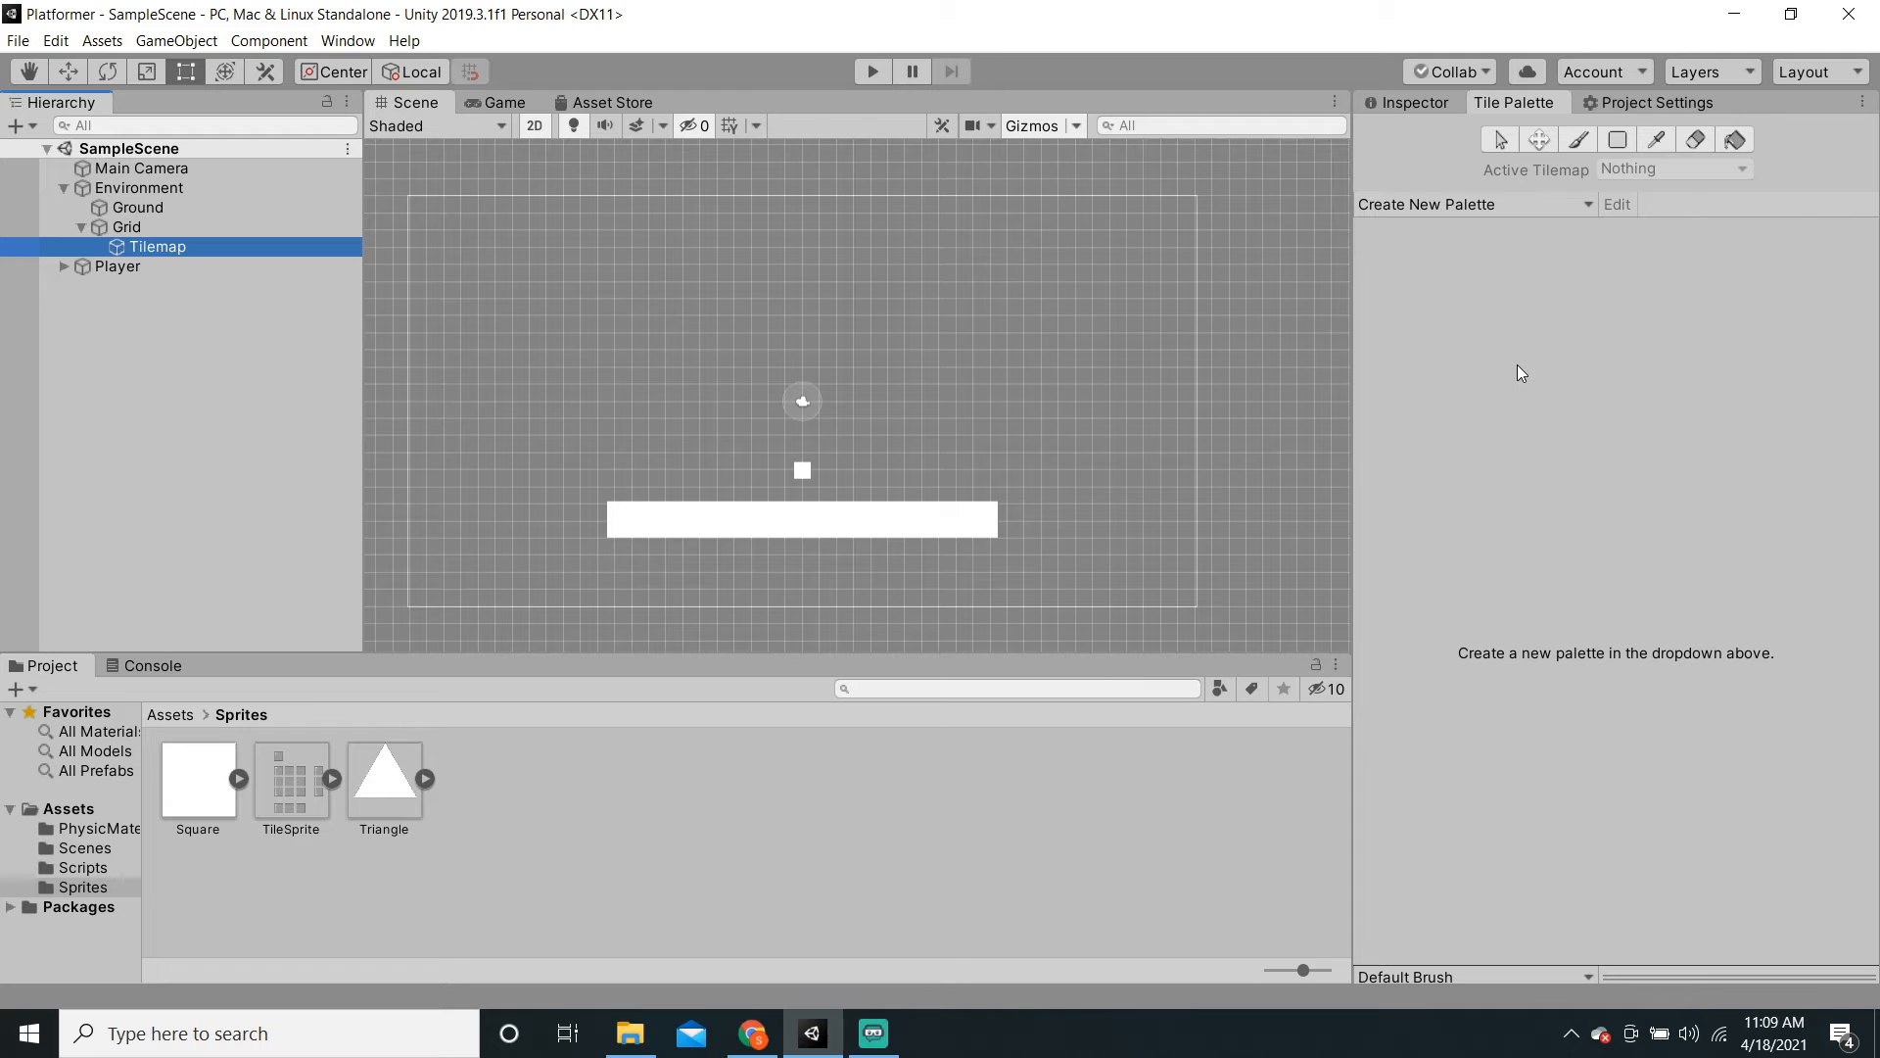
# Step: Start a new tile palette named 'MainPallete'
pyautogui.click(1523, 202)
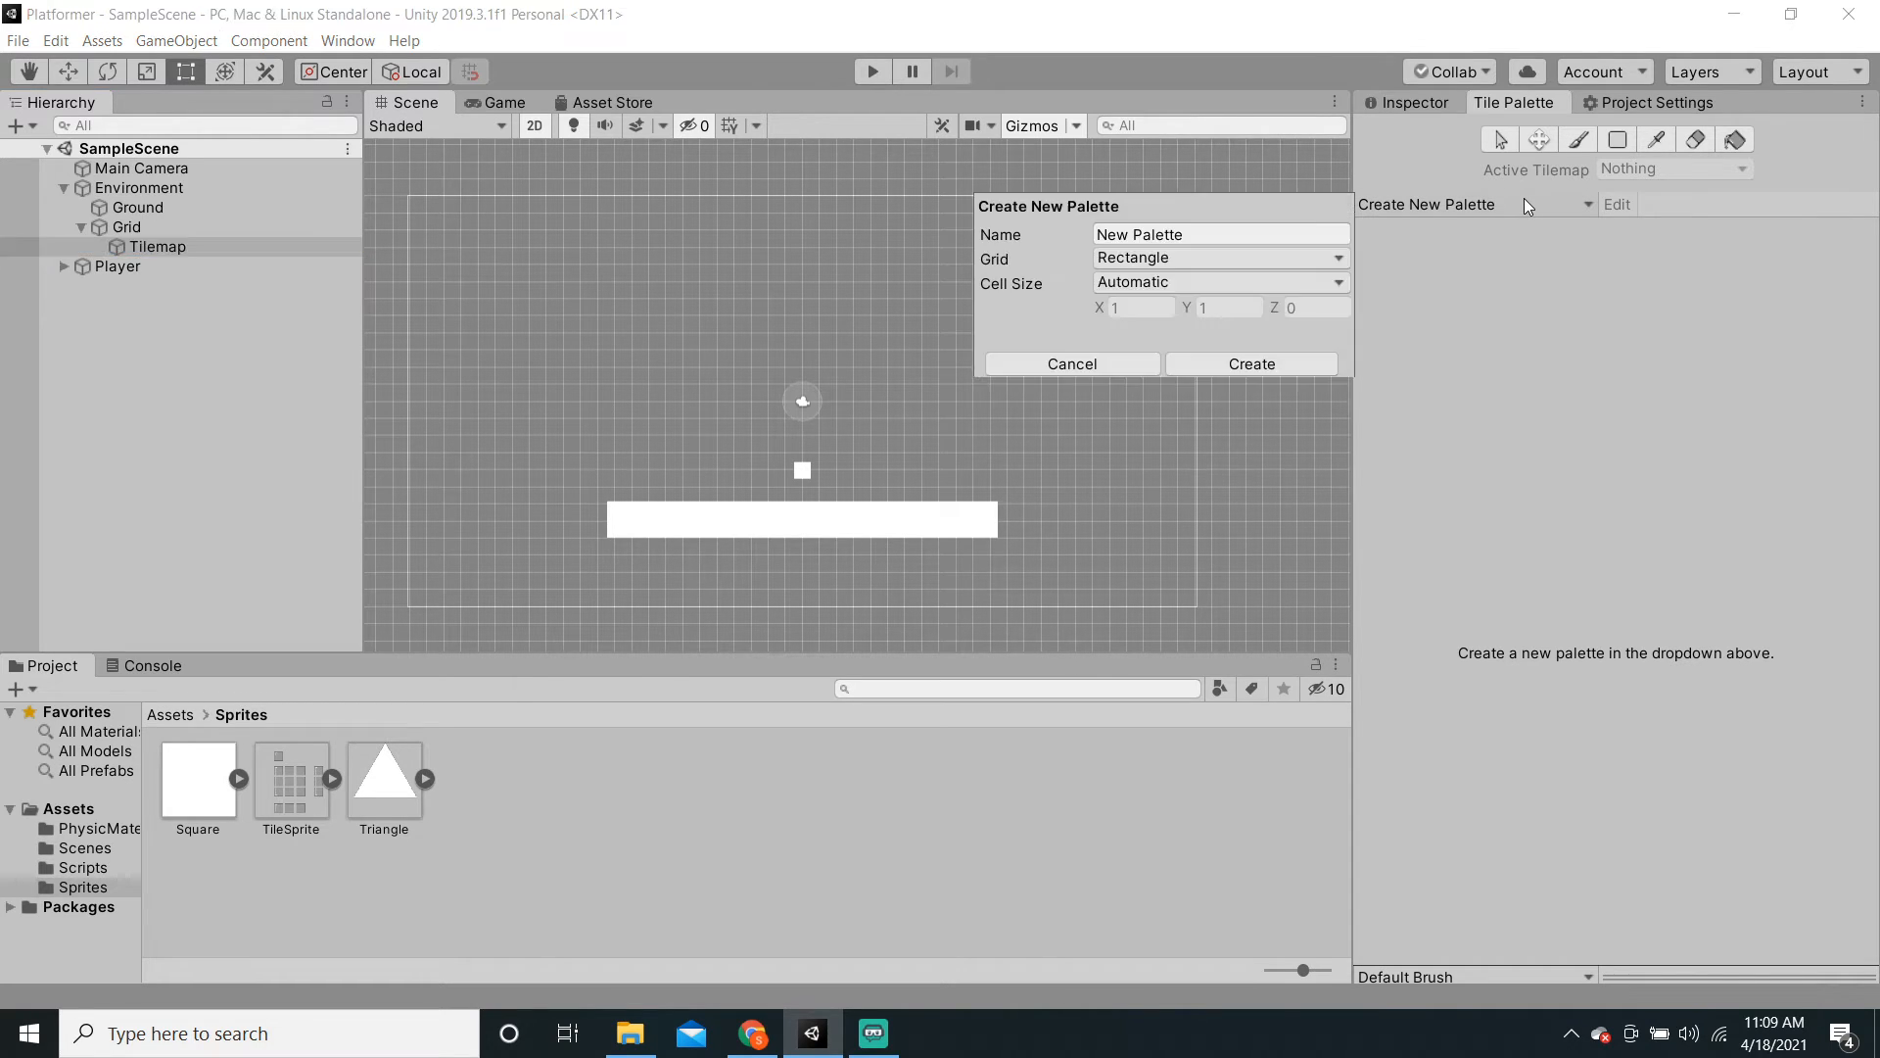
pyautogui.click(1259, 233)
pyautogui.write('MainP')
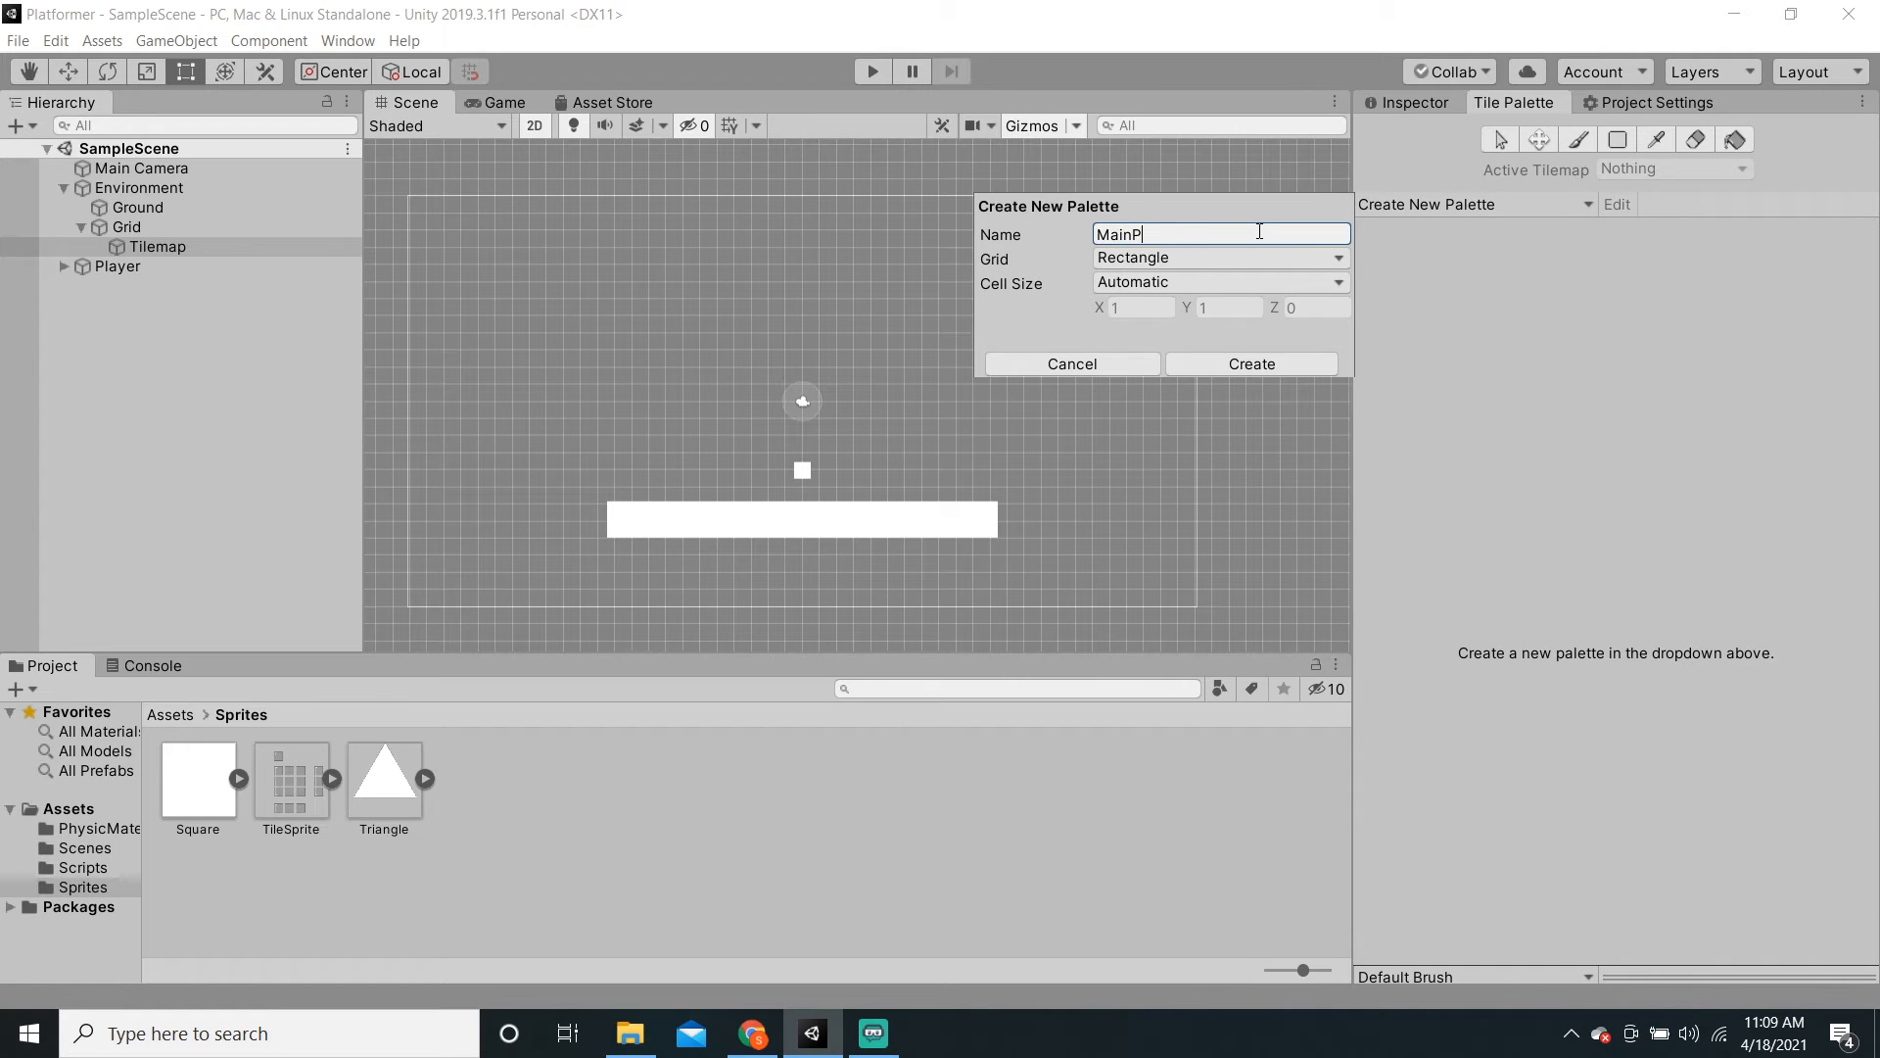
pyautogui.write('allete')
pyautogui.click(1249, 368)
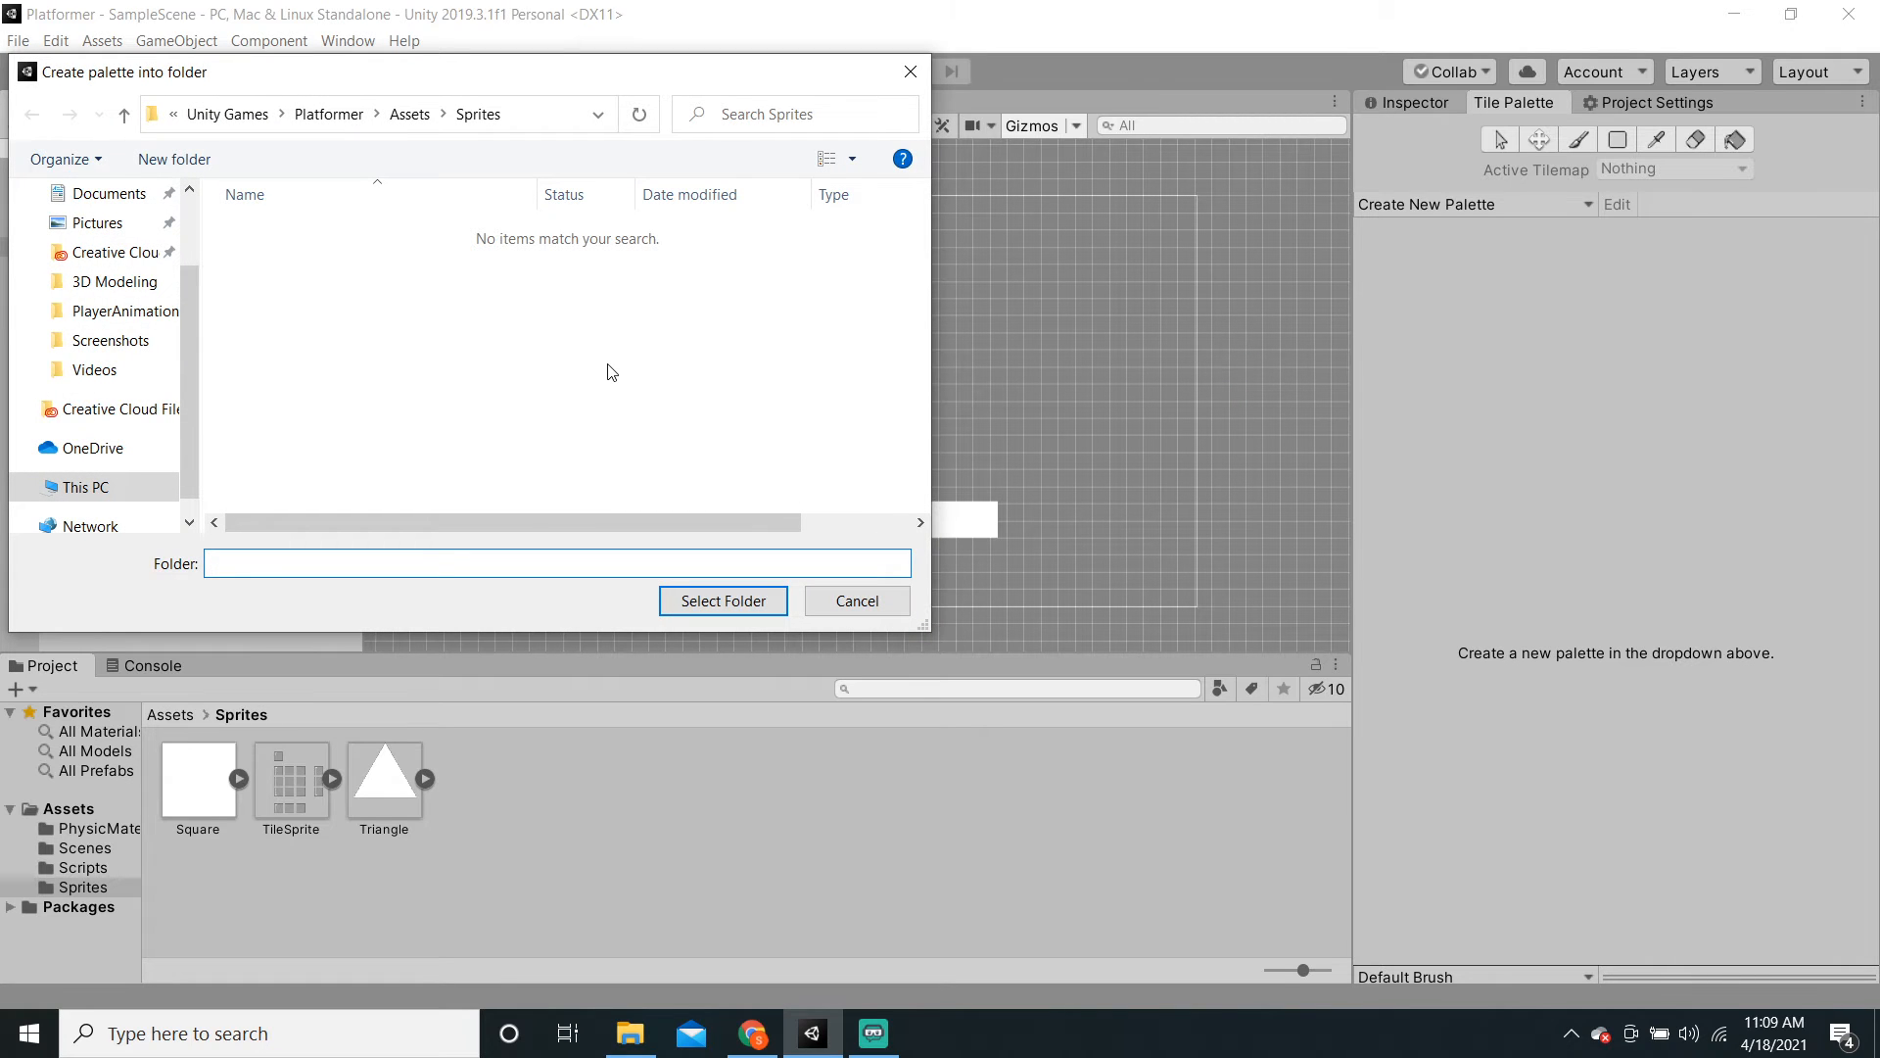
# Step: Create a 'TilePalettes' folder under Assets and store the palette there
pyautogui.click(409, 116)
pyautogui.rightClick(261, 360)
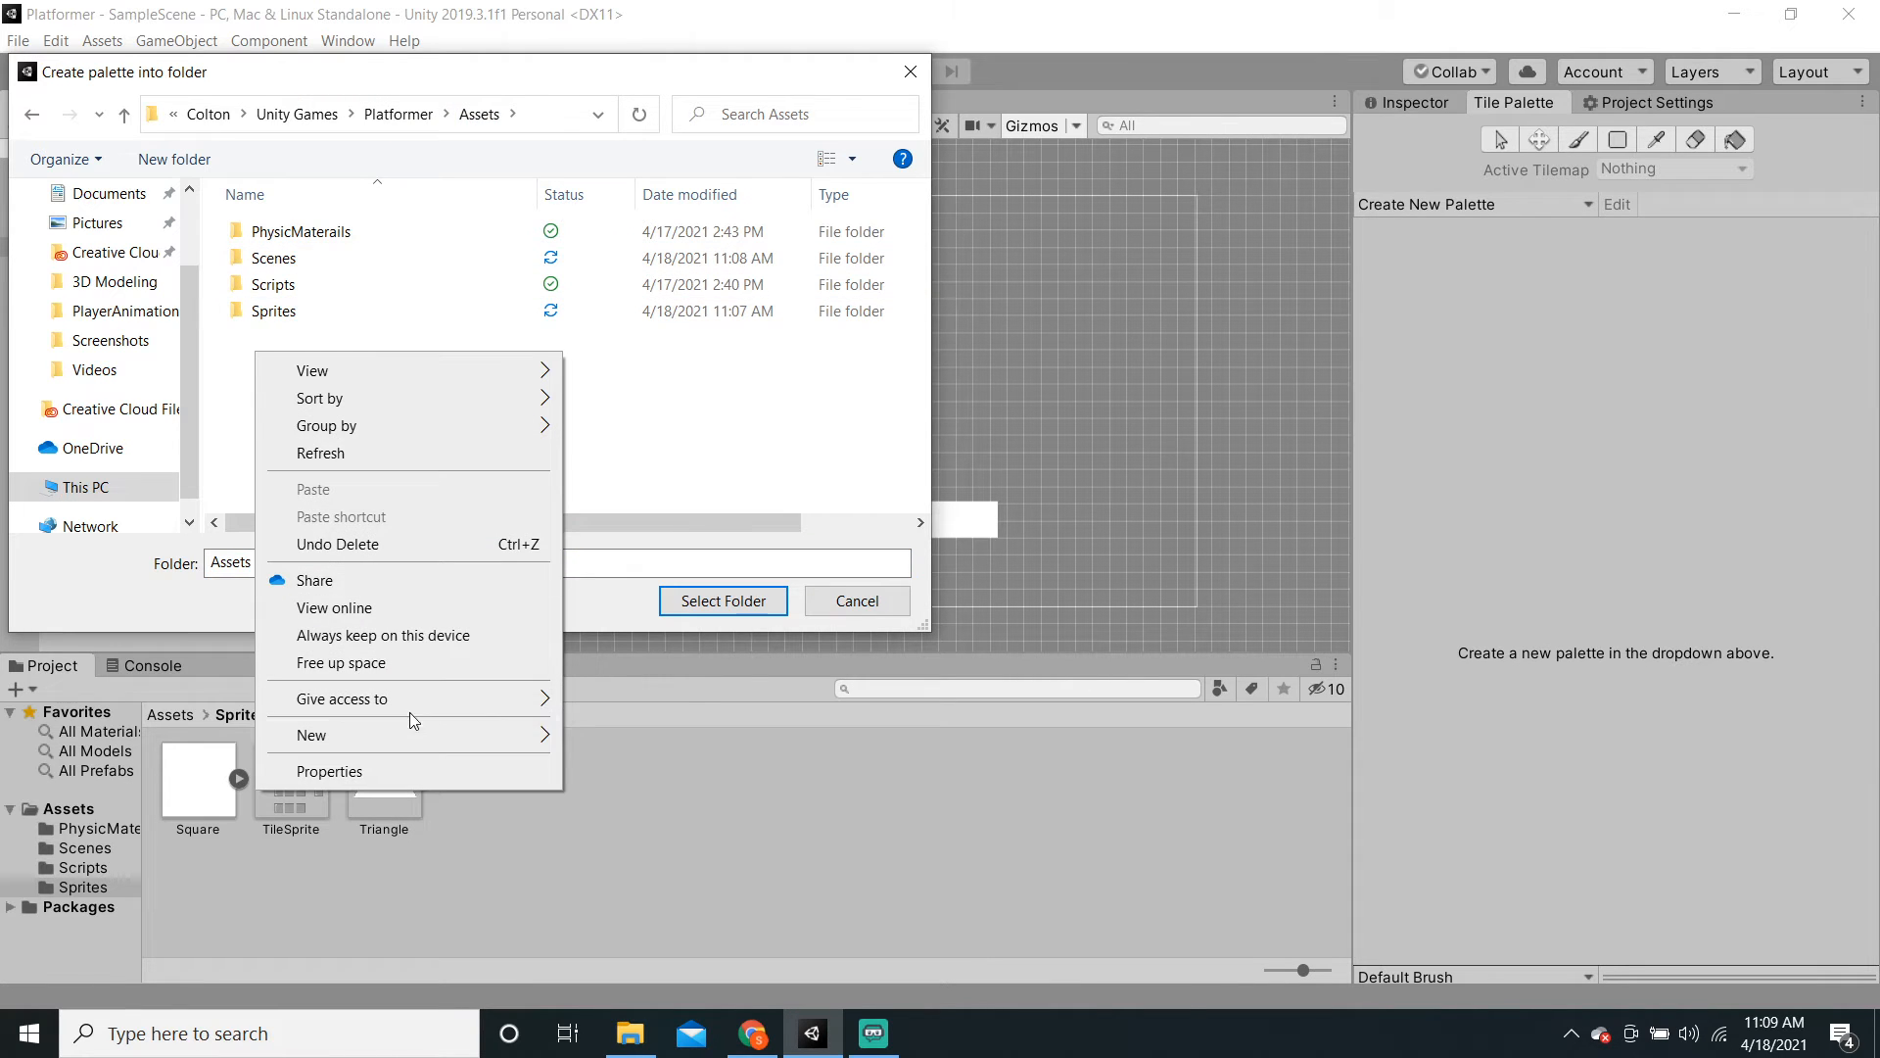
pyautogui.moveTo(518, 747)
pyautogui.click(620, 740)
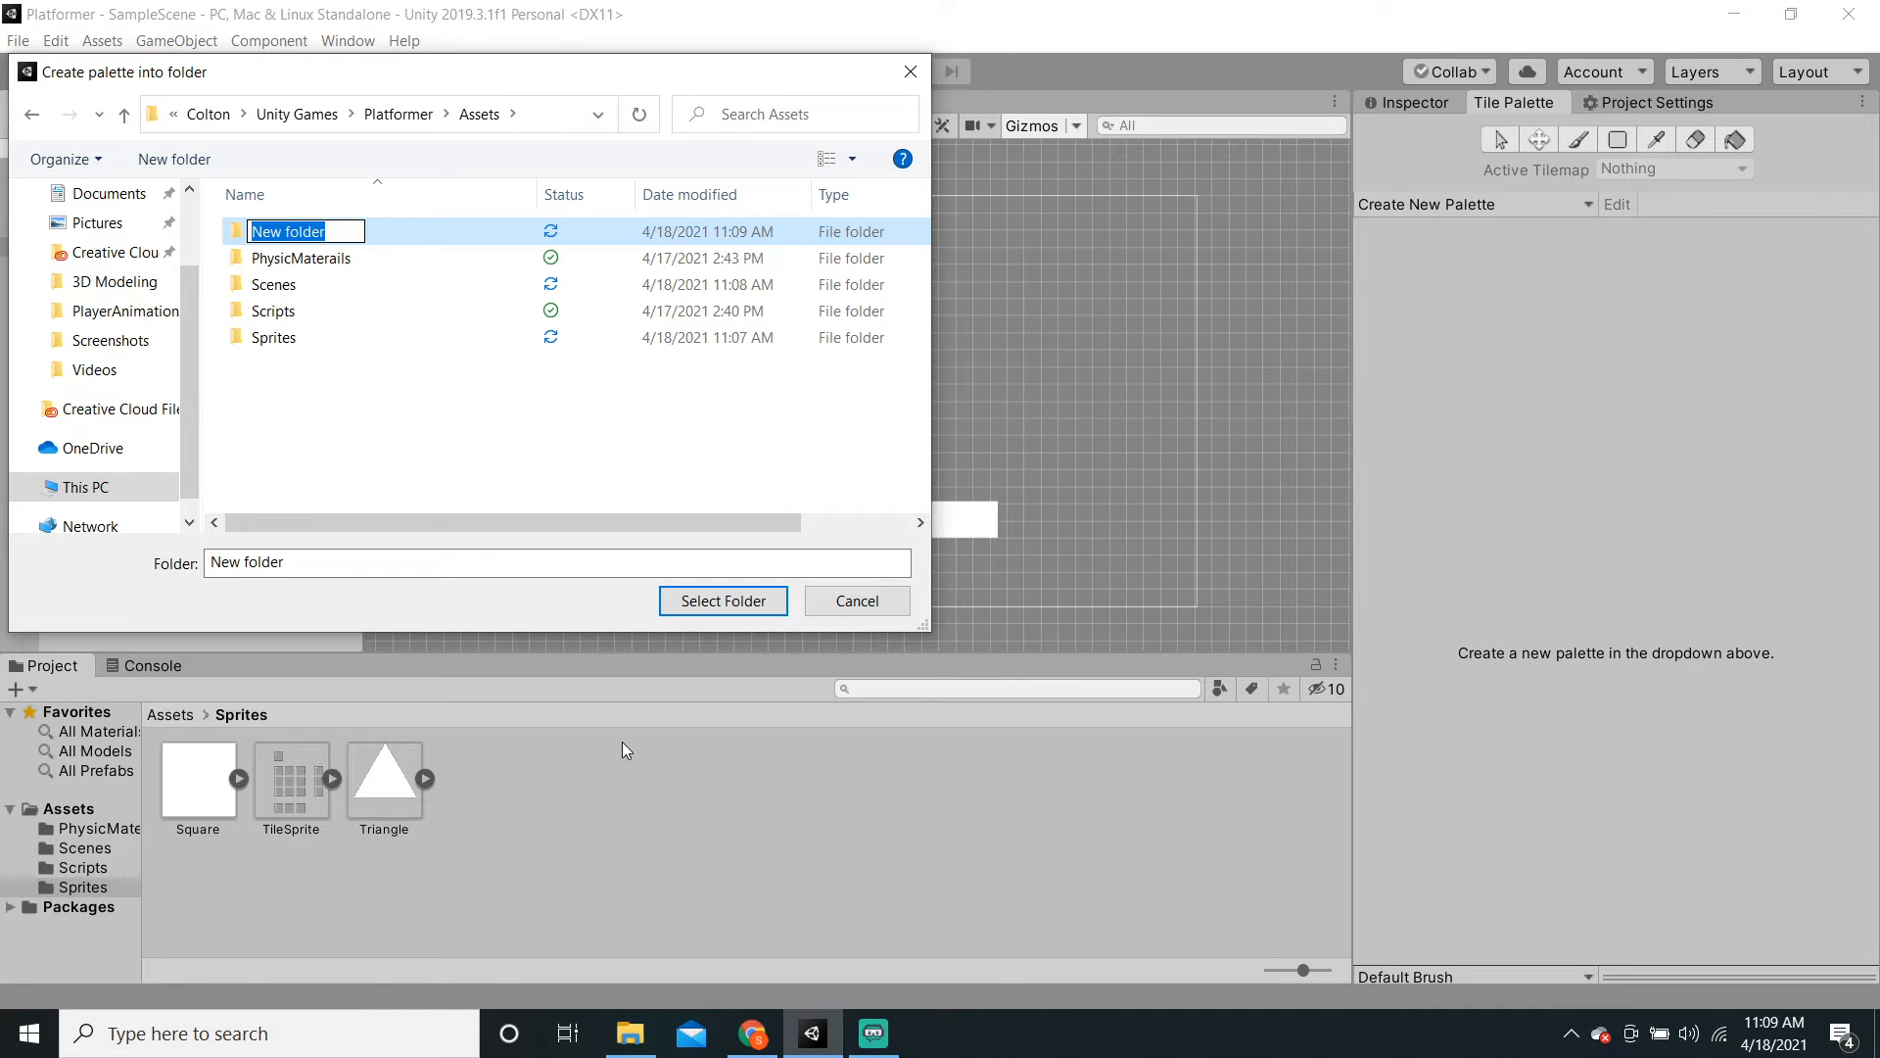
pyautogui.write('TilePa')
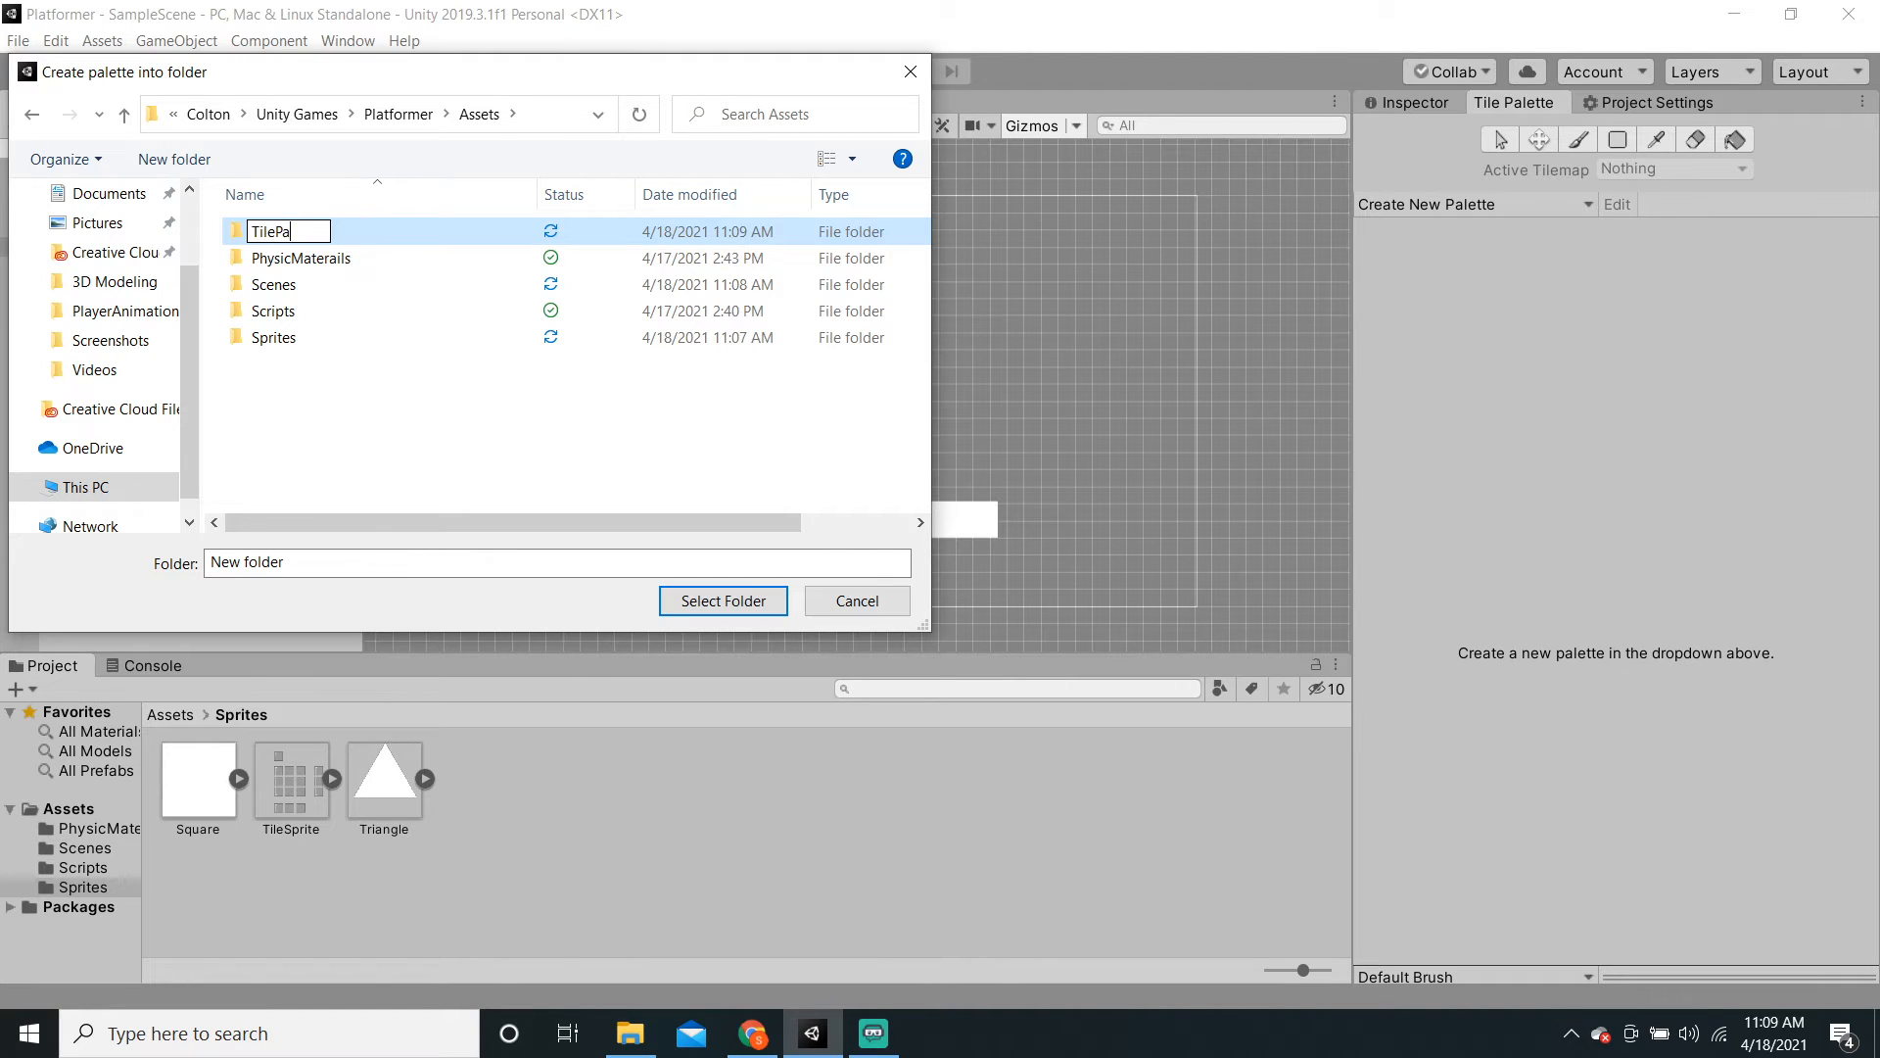
pyautogui.write('lettes')
pyautogui.click(428, 474)
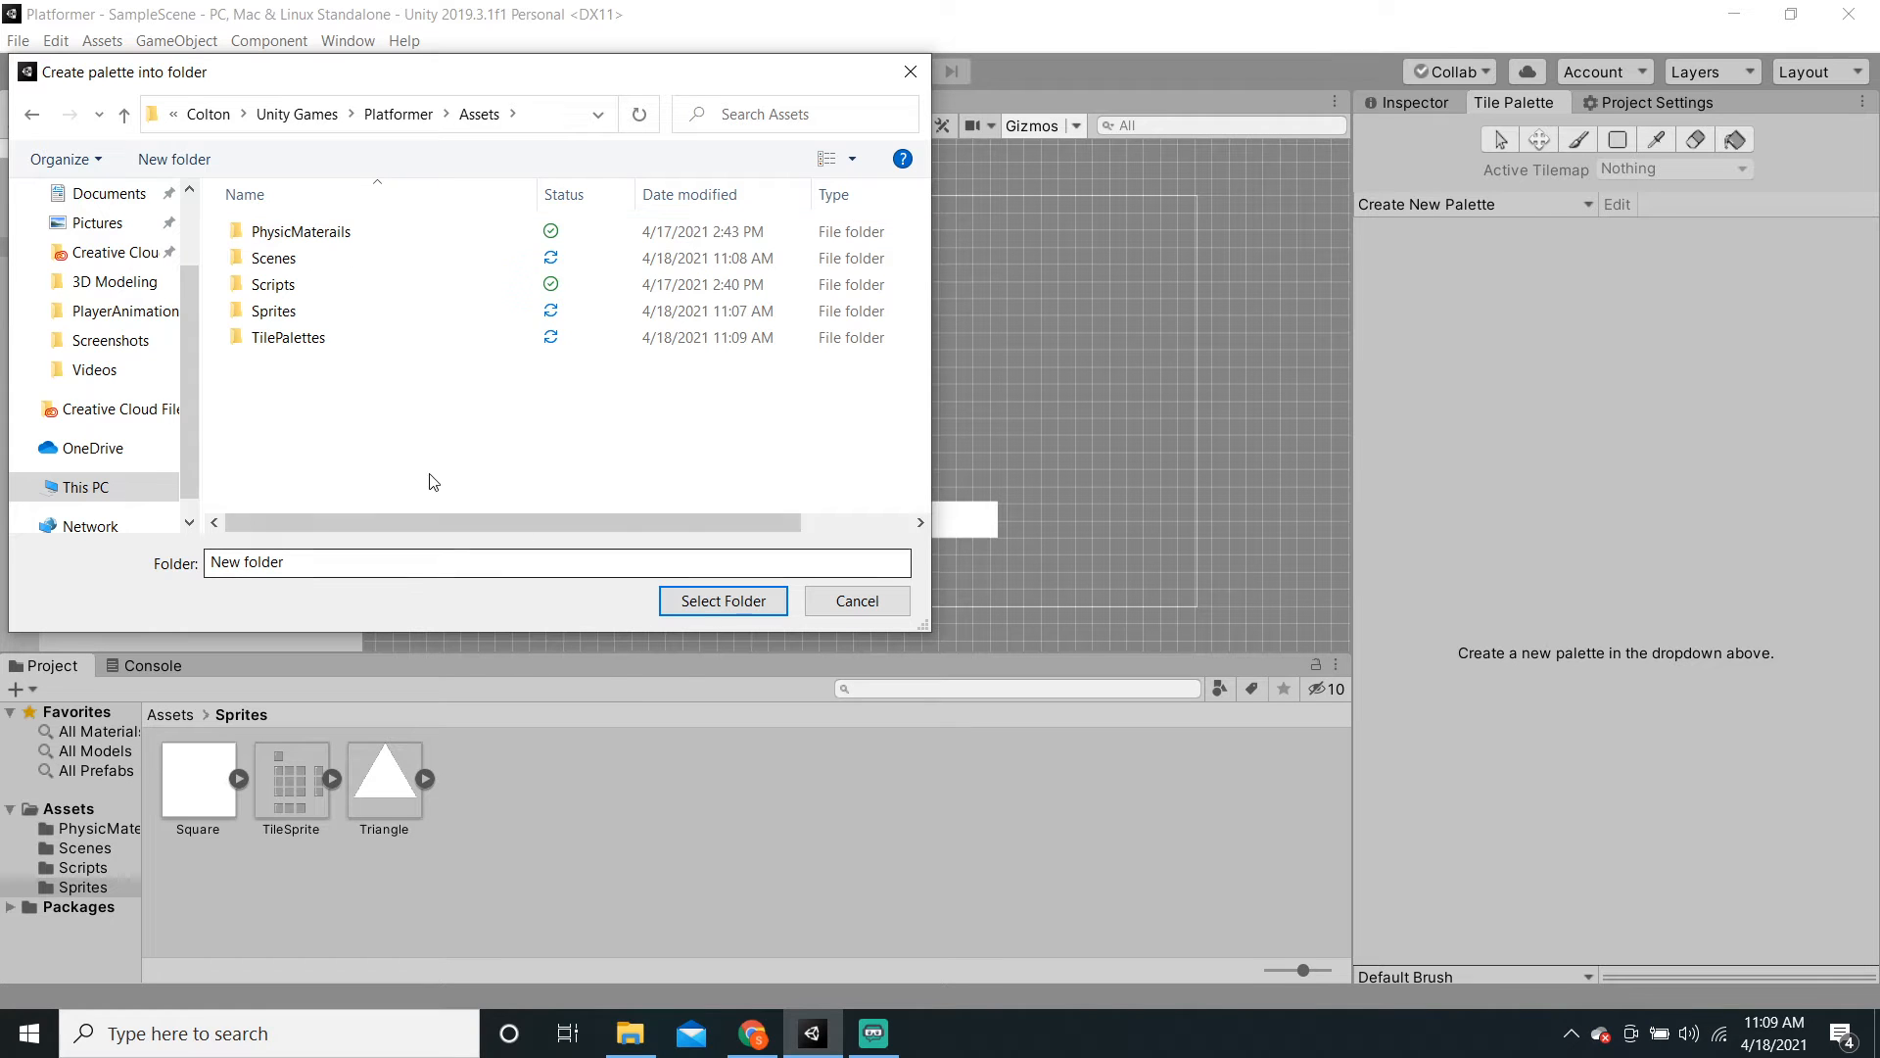
pyautogui.click(339, 337)
pyautogui.click(713, 609)
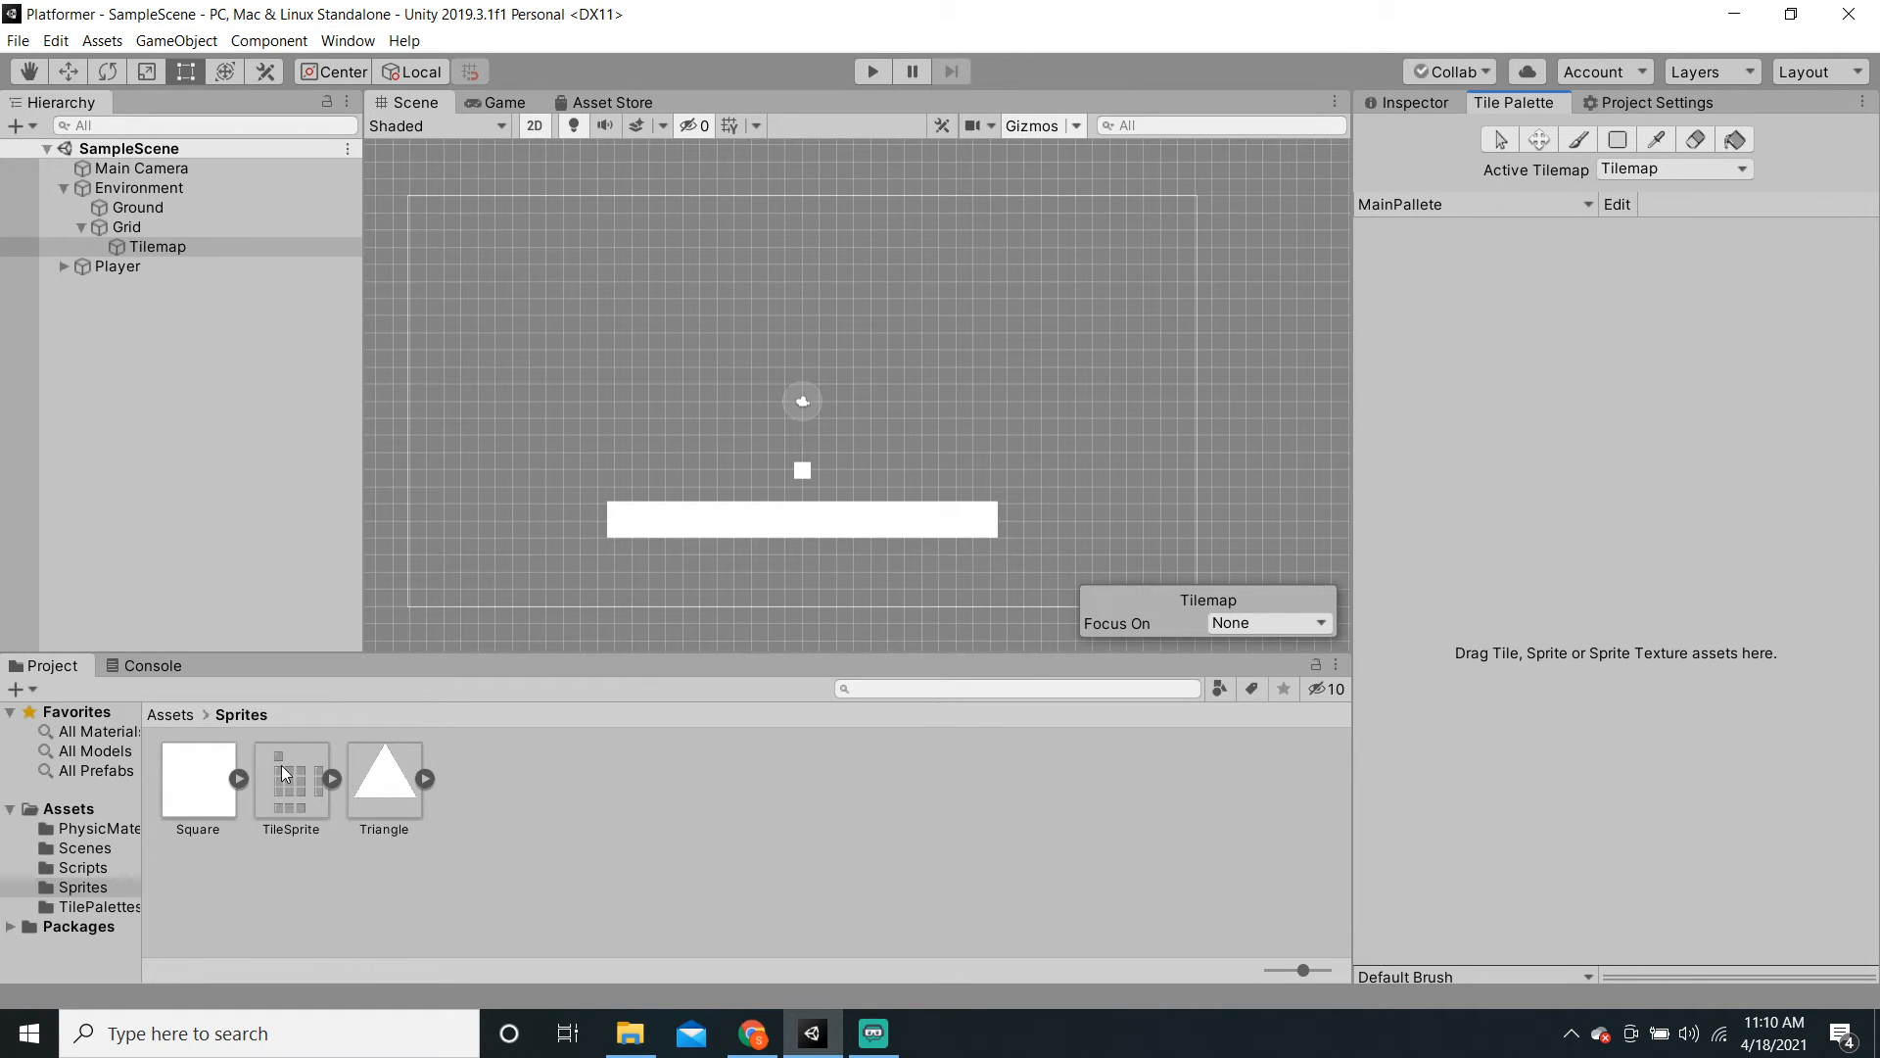
# Step: Drop the TileSprite sheet onto MainPallete, saving the generated tiles into Assets/TilePalettes
pyautogui.moveTo(281, 766); pyautogui.dragTo(1598, 548)
pyautogui.moveTo(1541, 484); pyautogui.dragTo(1545, 488)
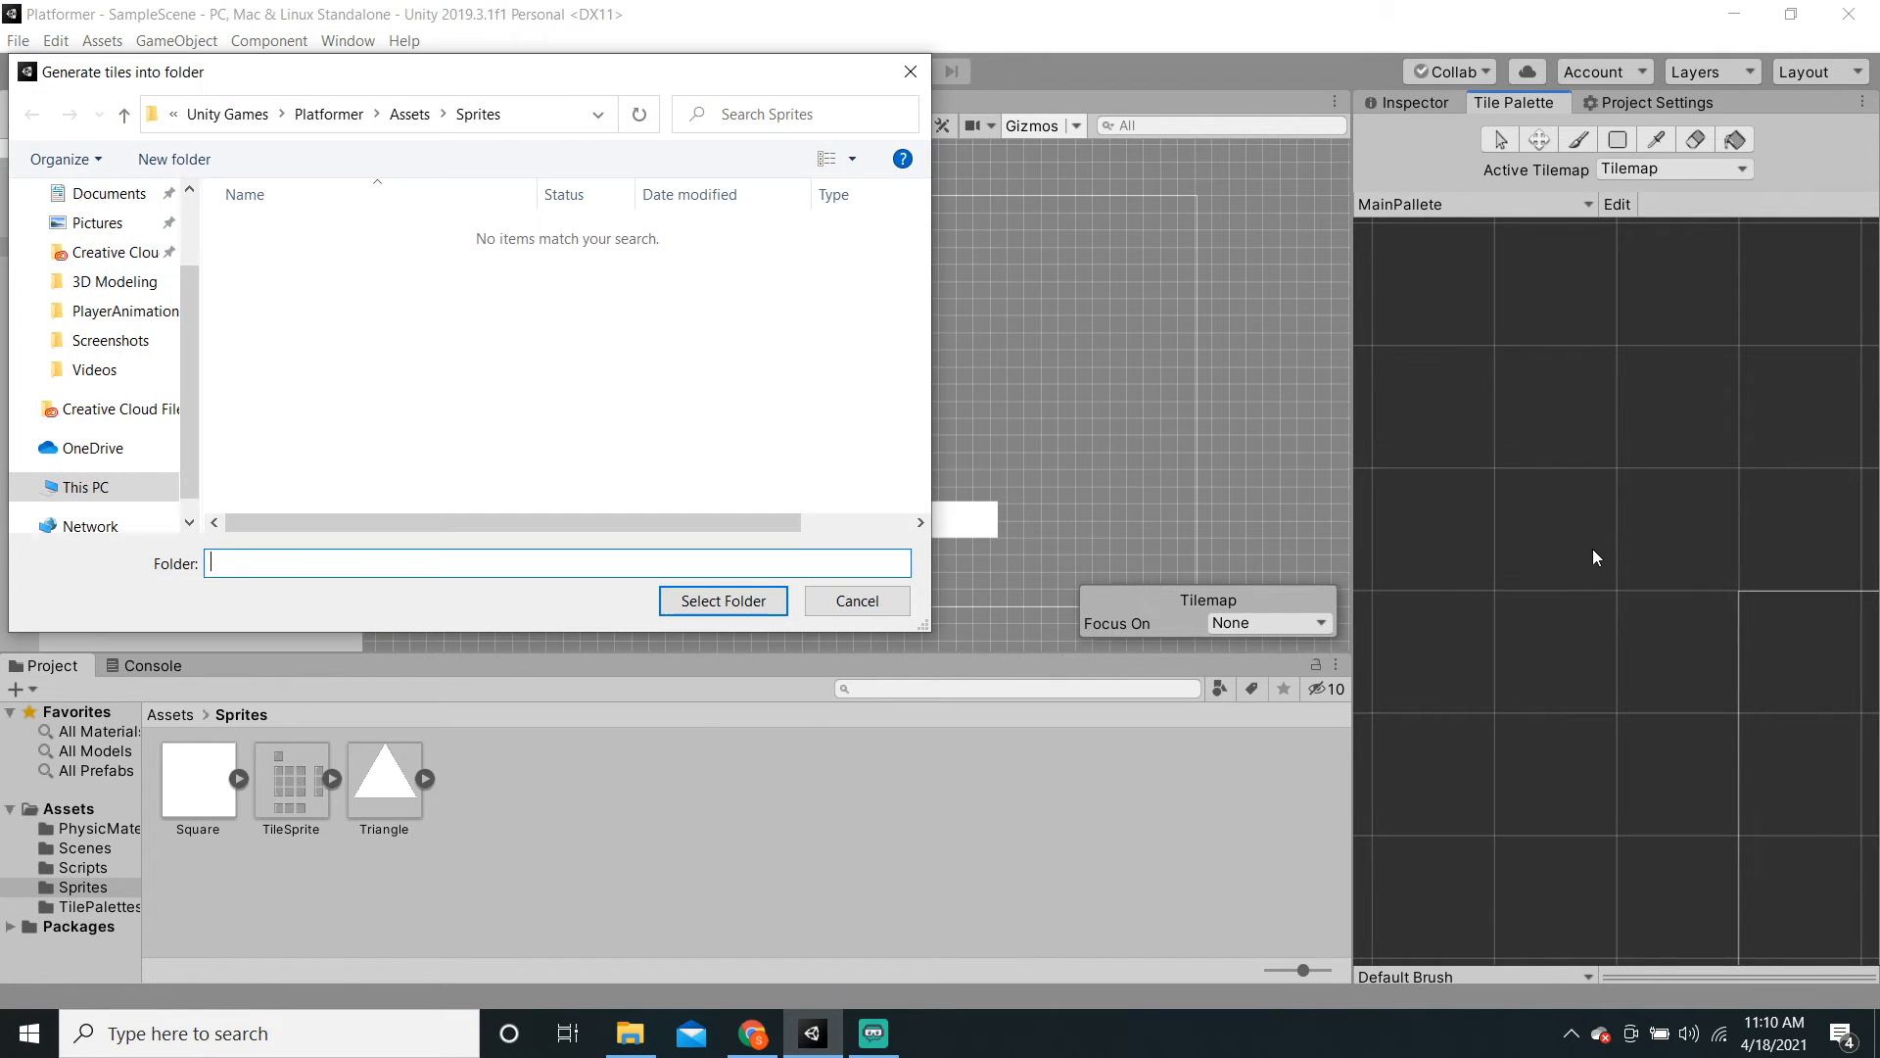
pyautogui.click(409, 115)
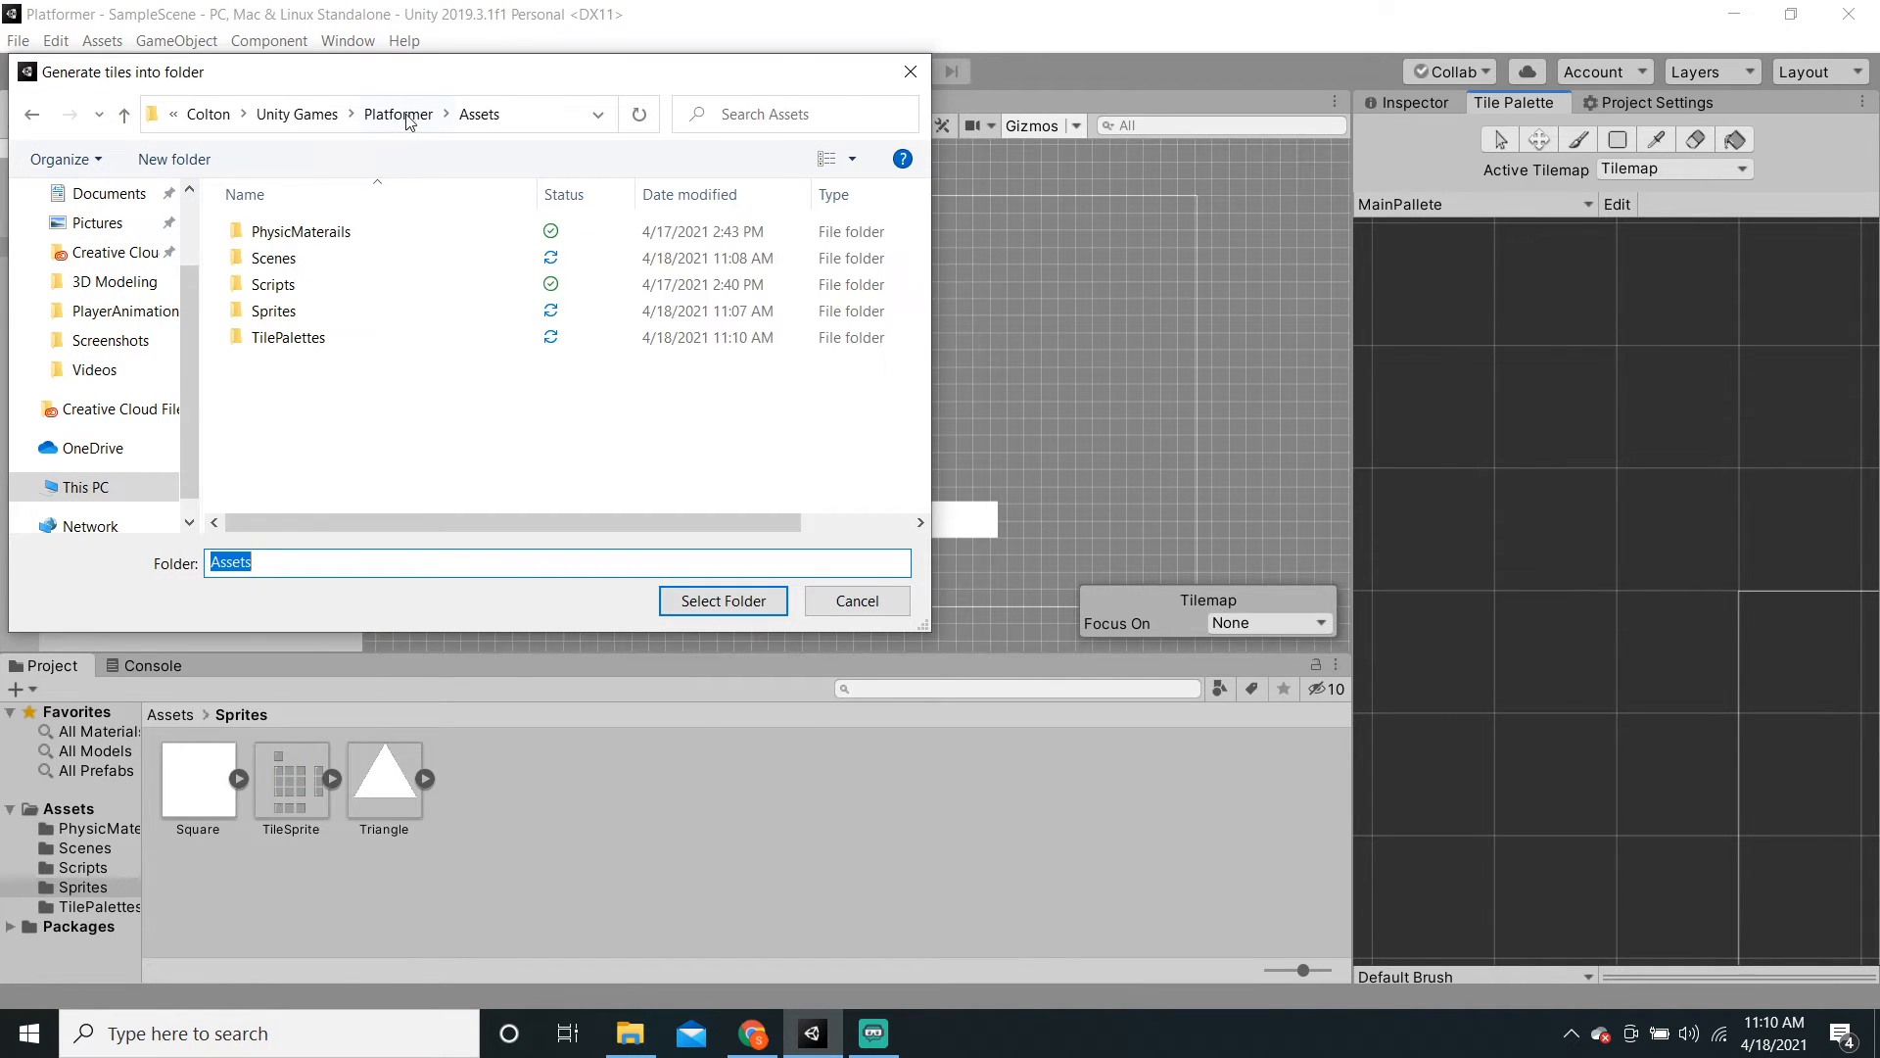
pyautogui.click(351, 338)
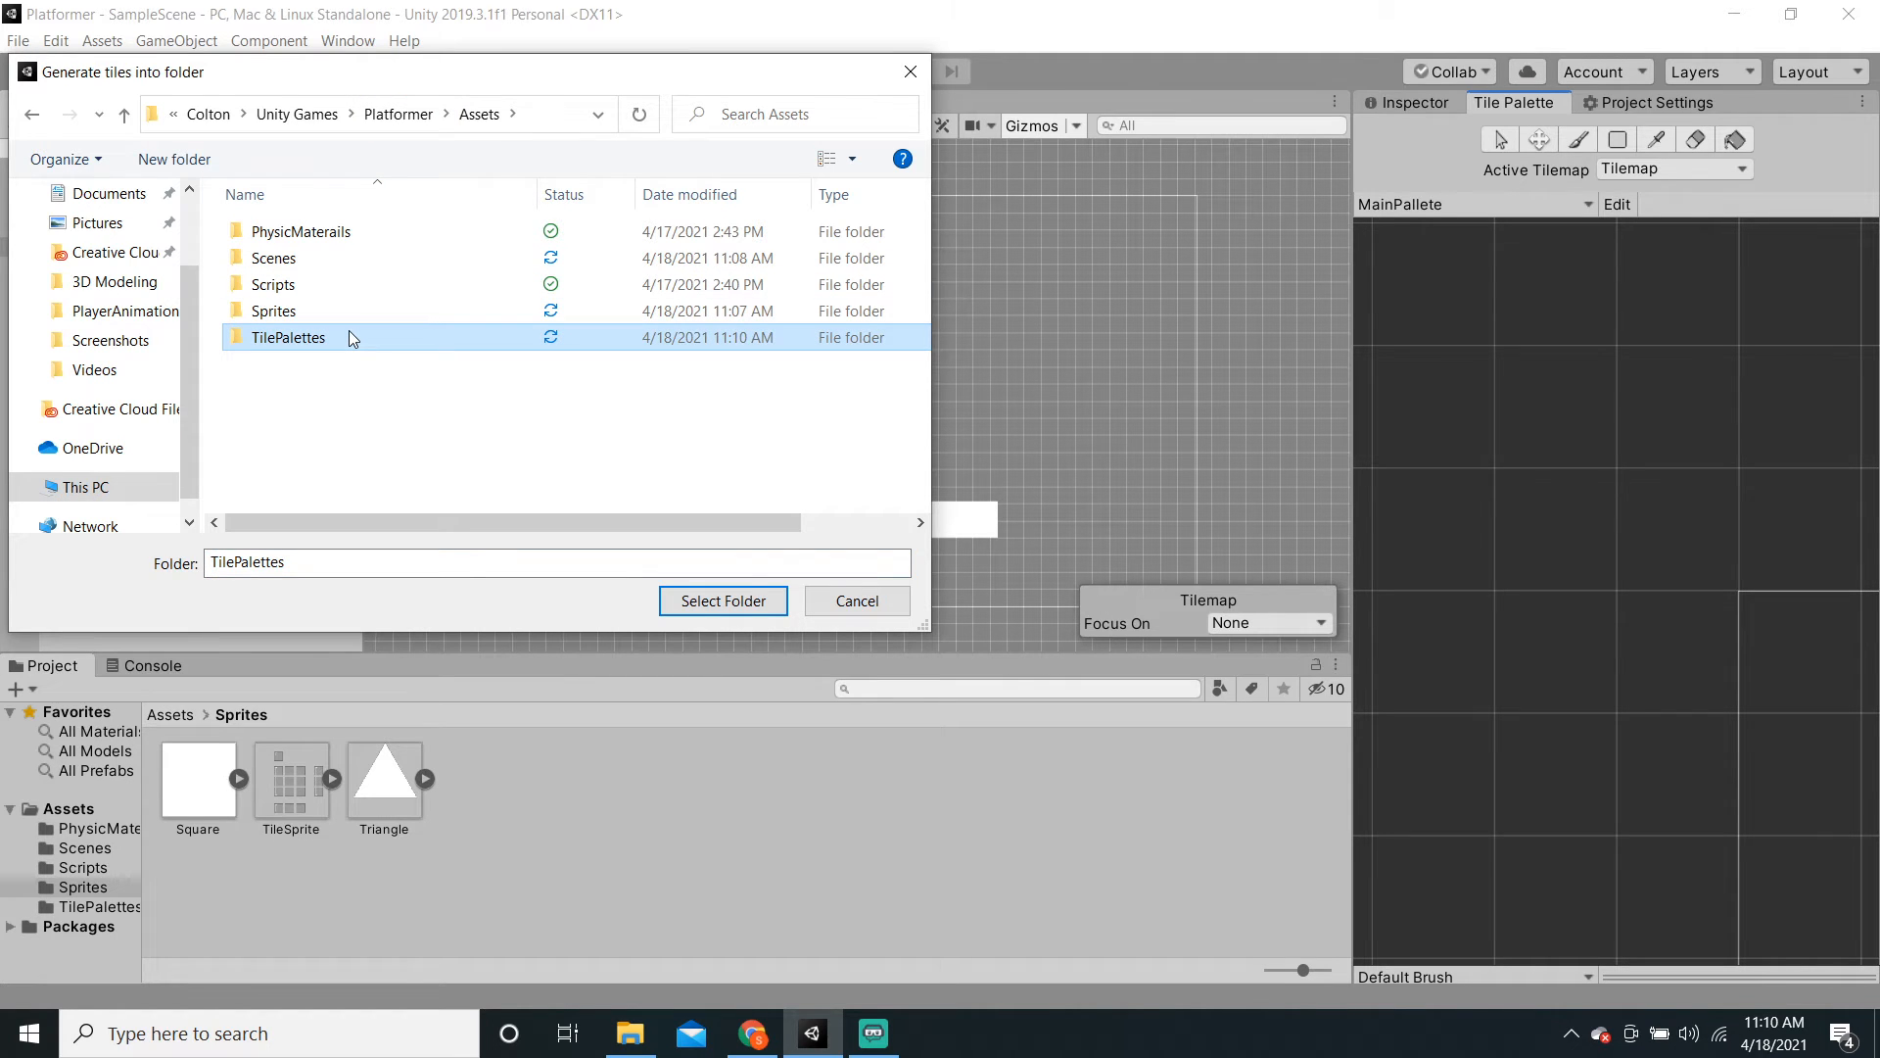
pyautogui.click(700, 601)
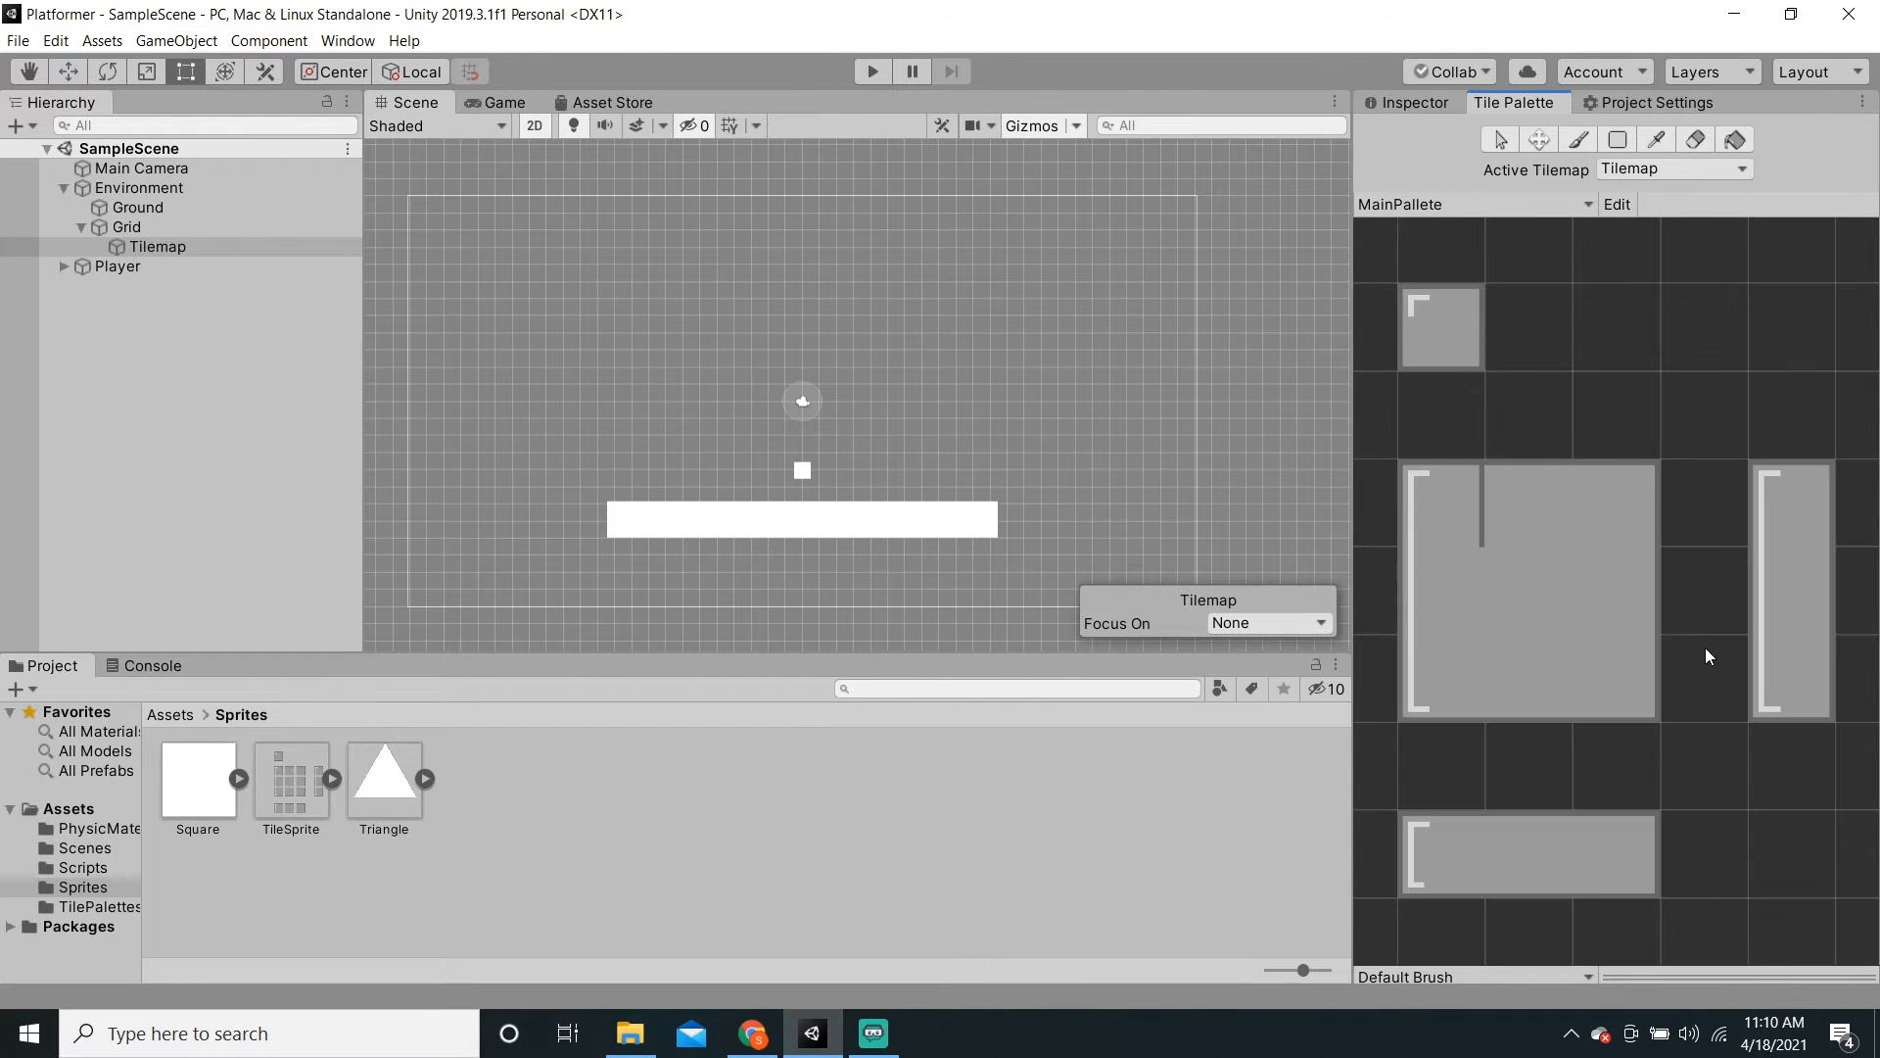
# Step: Select a tile in the palette to paint with
pyautogui.scroll(-5, 1704, 644)
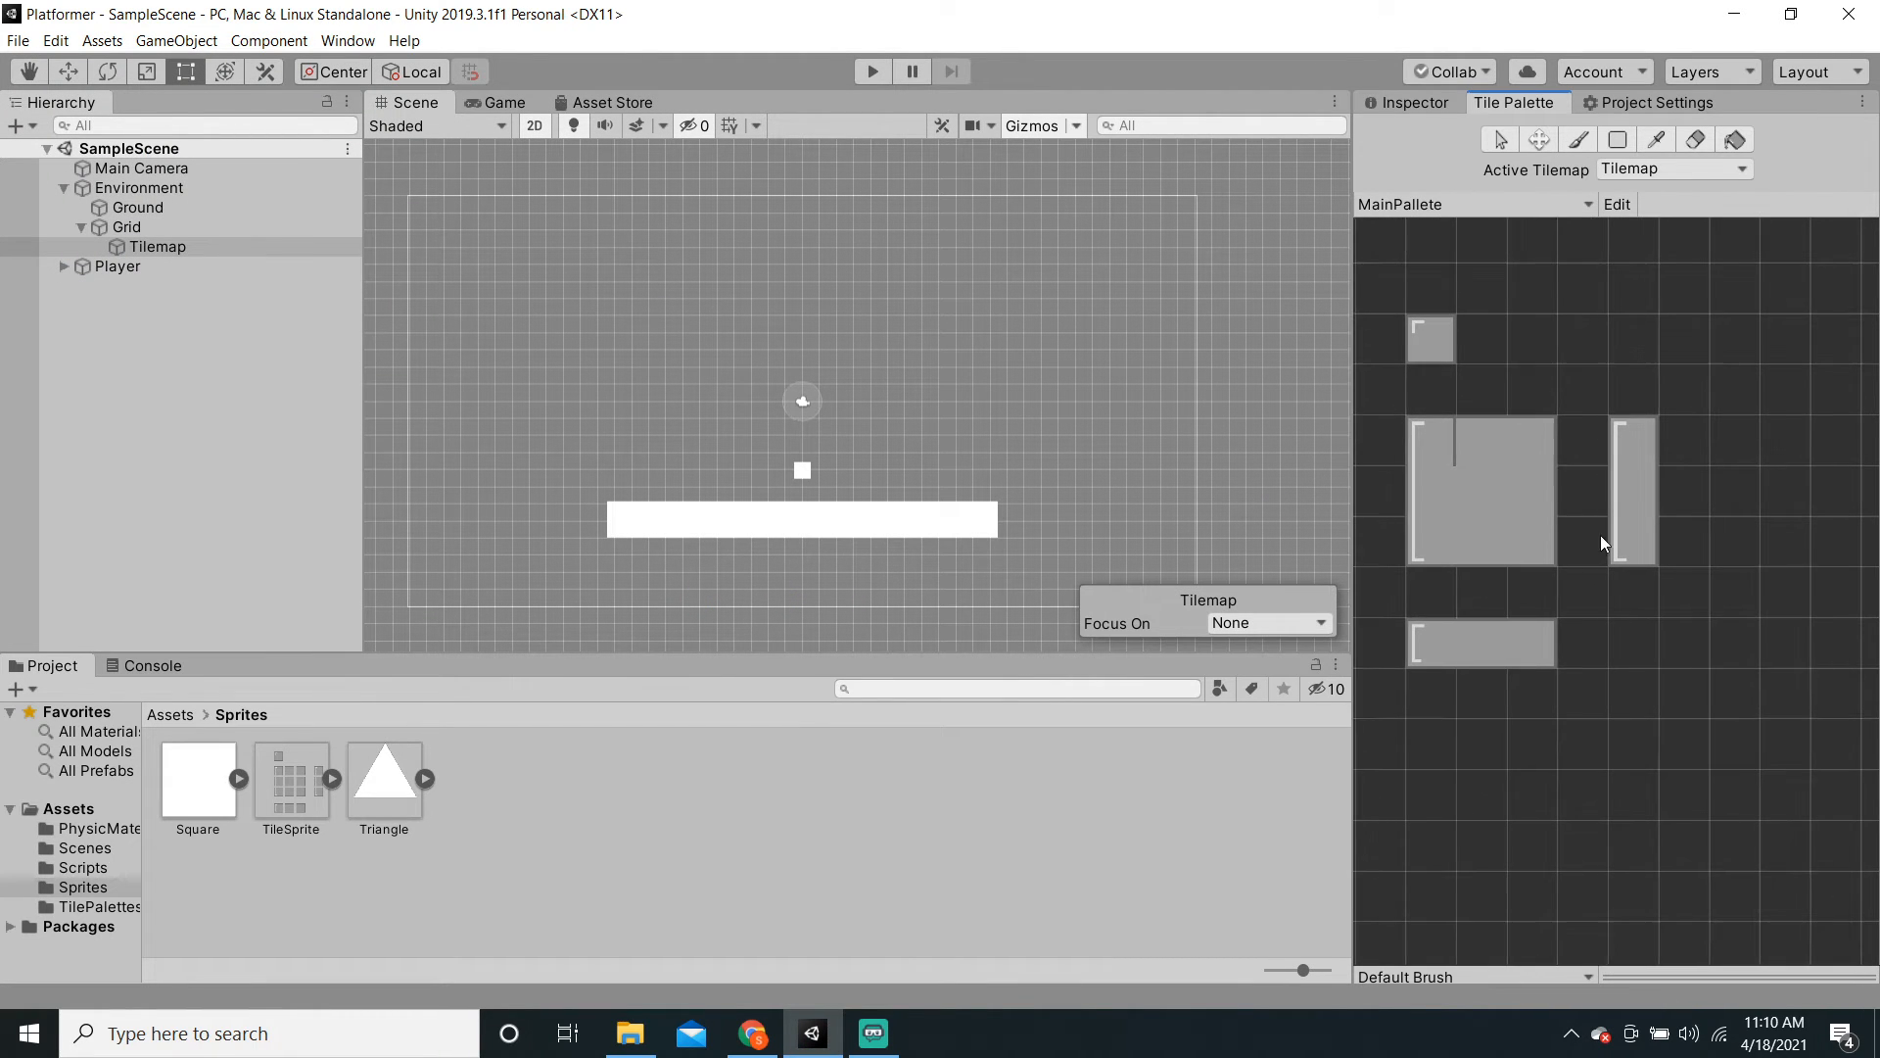
pyautogui.click(1481, 440)
pyautogui.scroll(3, 1572, 573)
# Step: Paint a horizontal row of top edge tiles, capped by a top-left corner tile
pyautogui.moveTo(1633, 562); pyautogui.dragTo(1734, 667, button='middle')
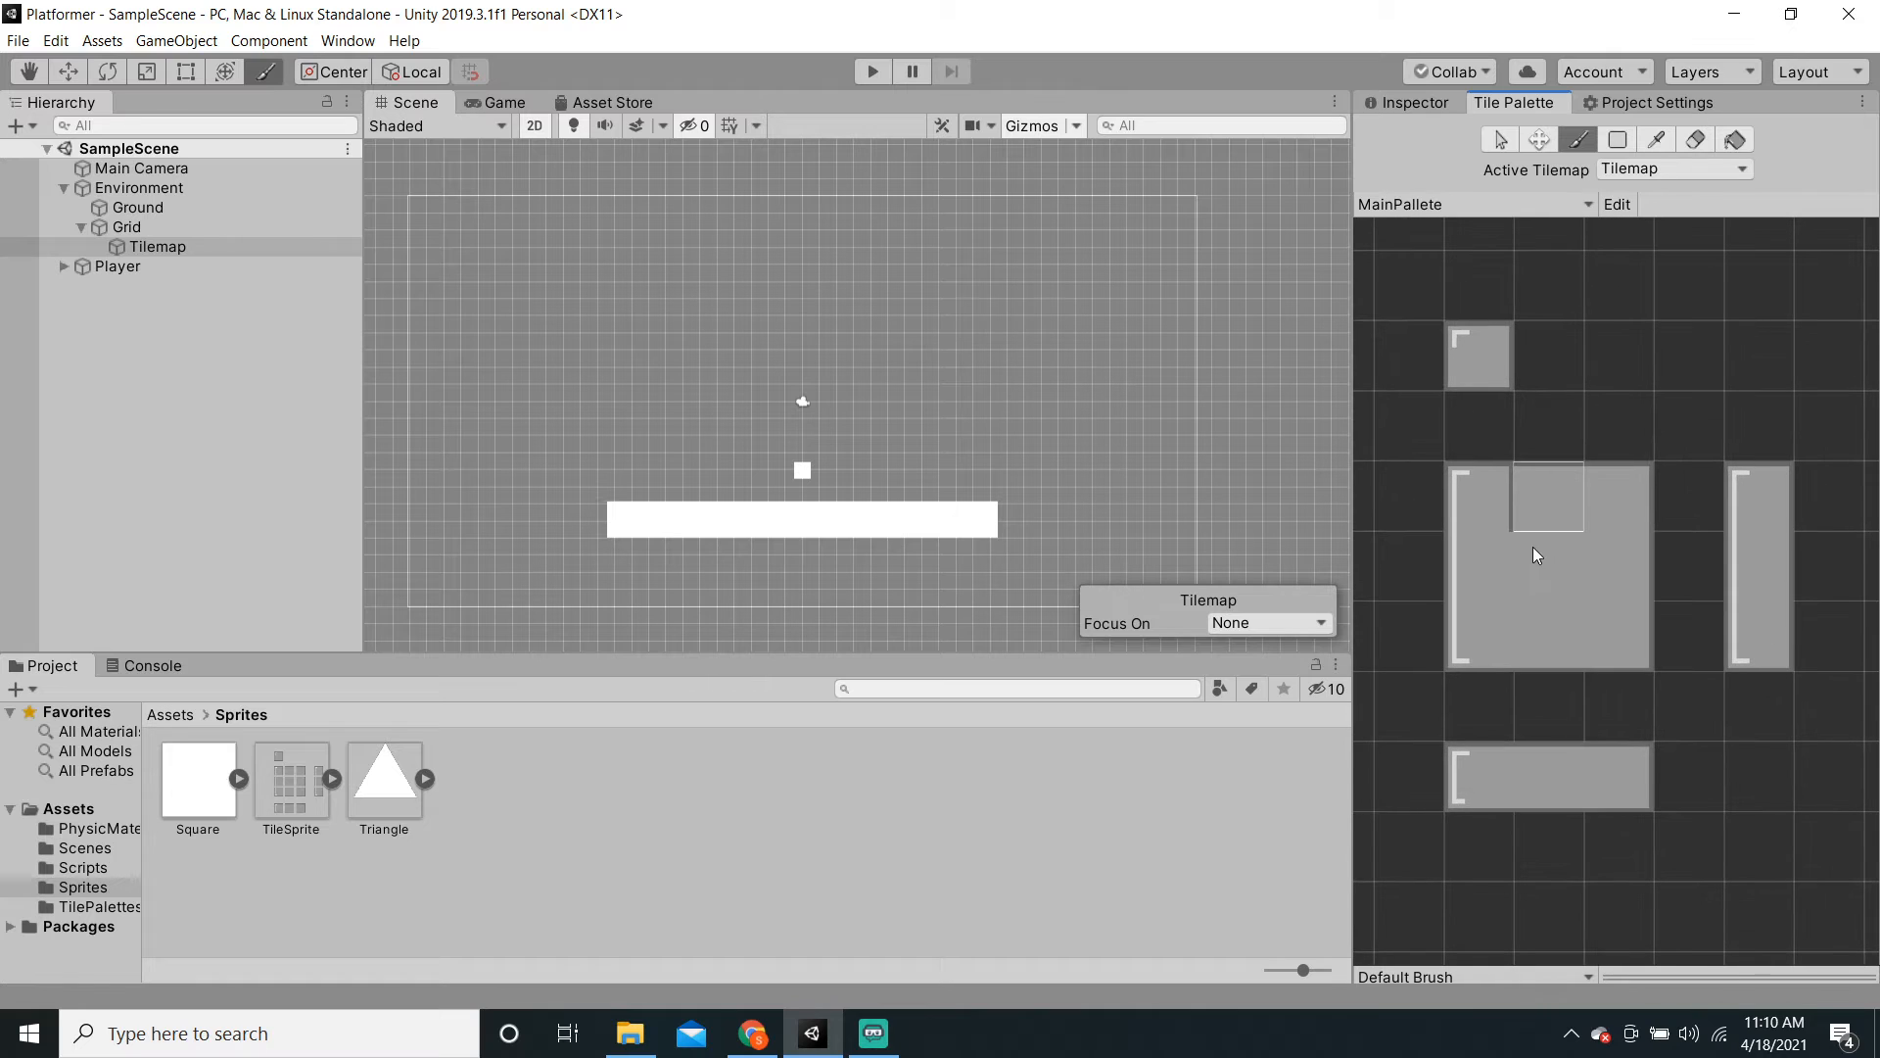
pyautogui.click(1494, 502)
pyautogui.click(1525, 509)
pyautogui.scroll(3, 803, 472)
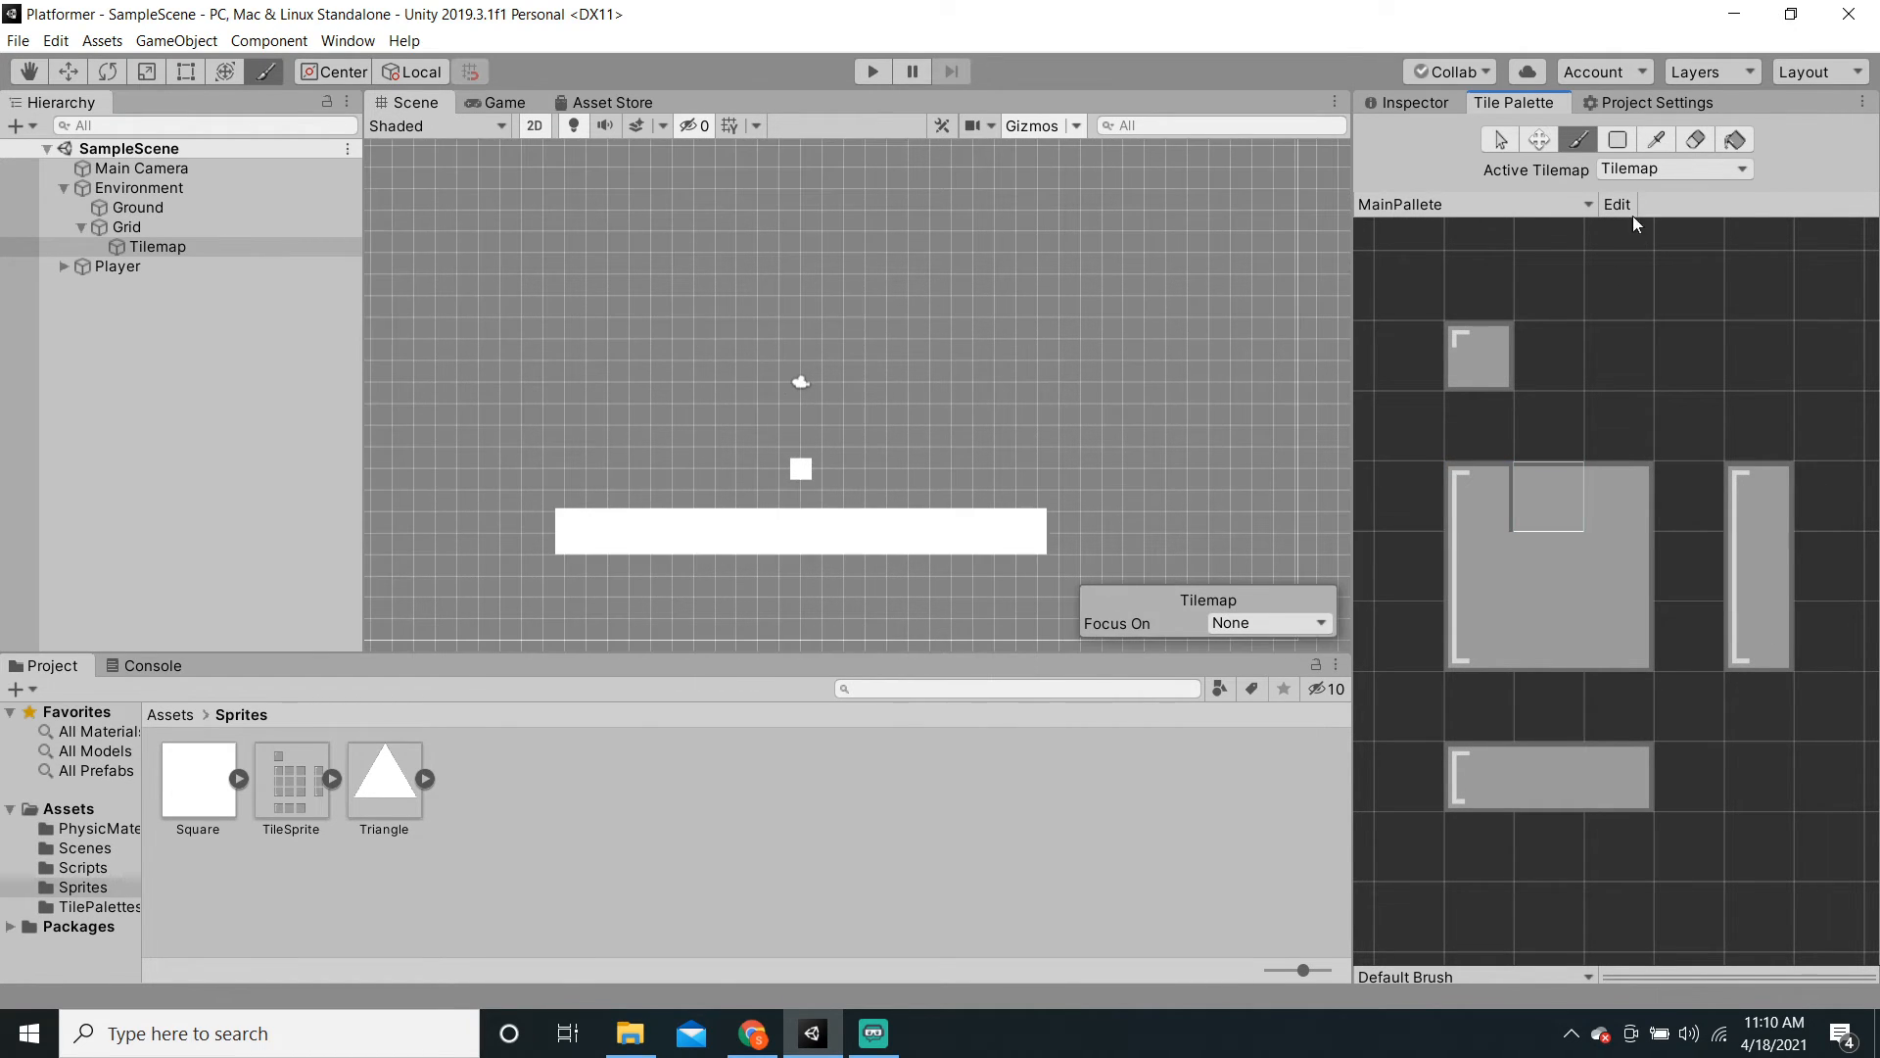
pyautogui.moveTo(548, 307); pyautogui.dragTo(801, 311)
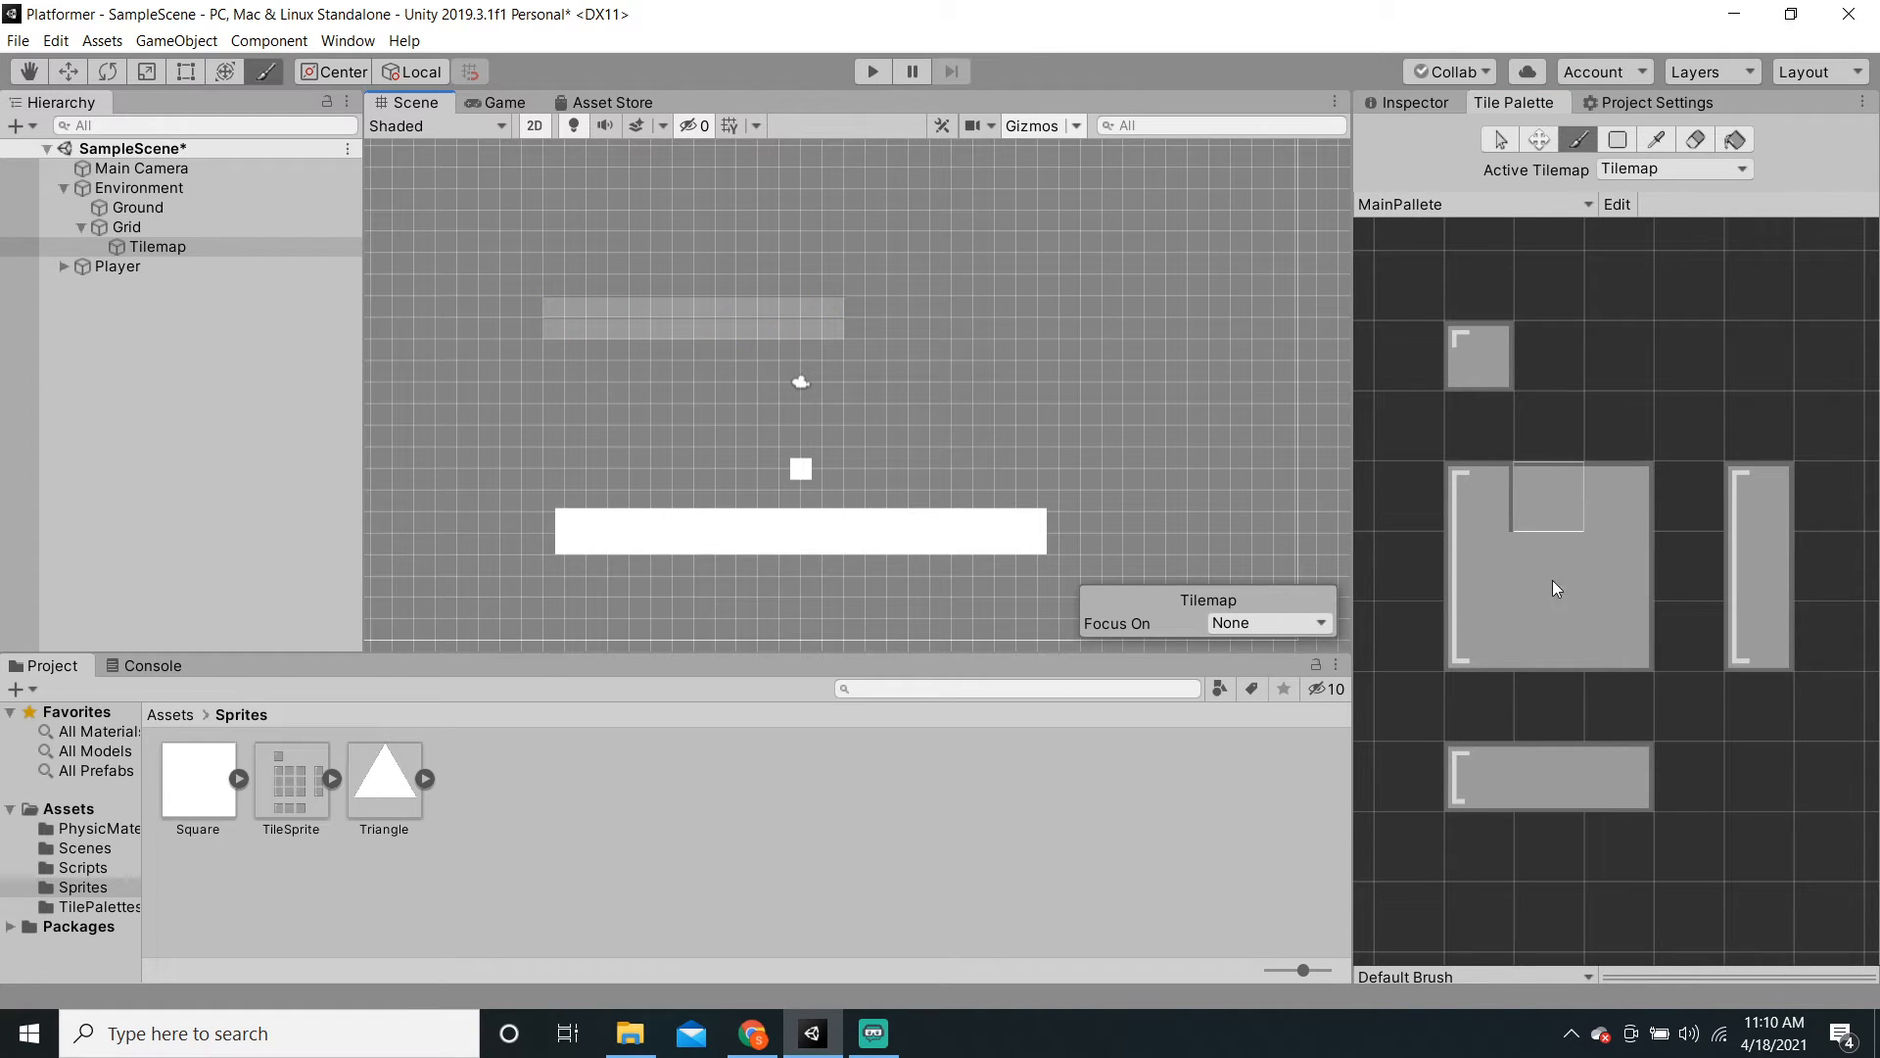
pyautogui.click(1473, 499)
pyautogui.click(532, 307)
# Step: Pan to the painted row and pick the top-middle, top-right, top-left and left edge tiles
pyautogui.scroll(10, 595, 408)
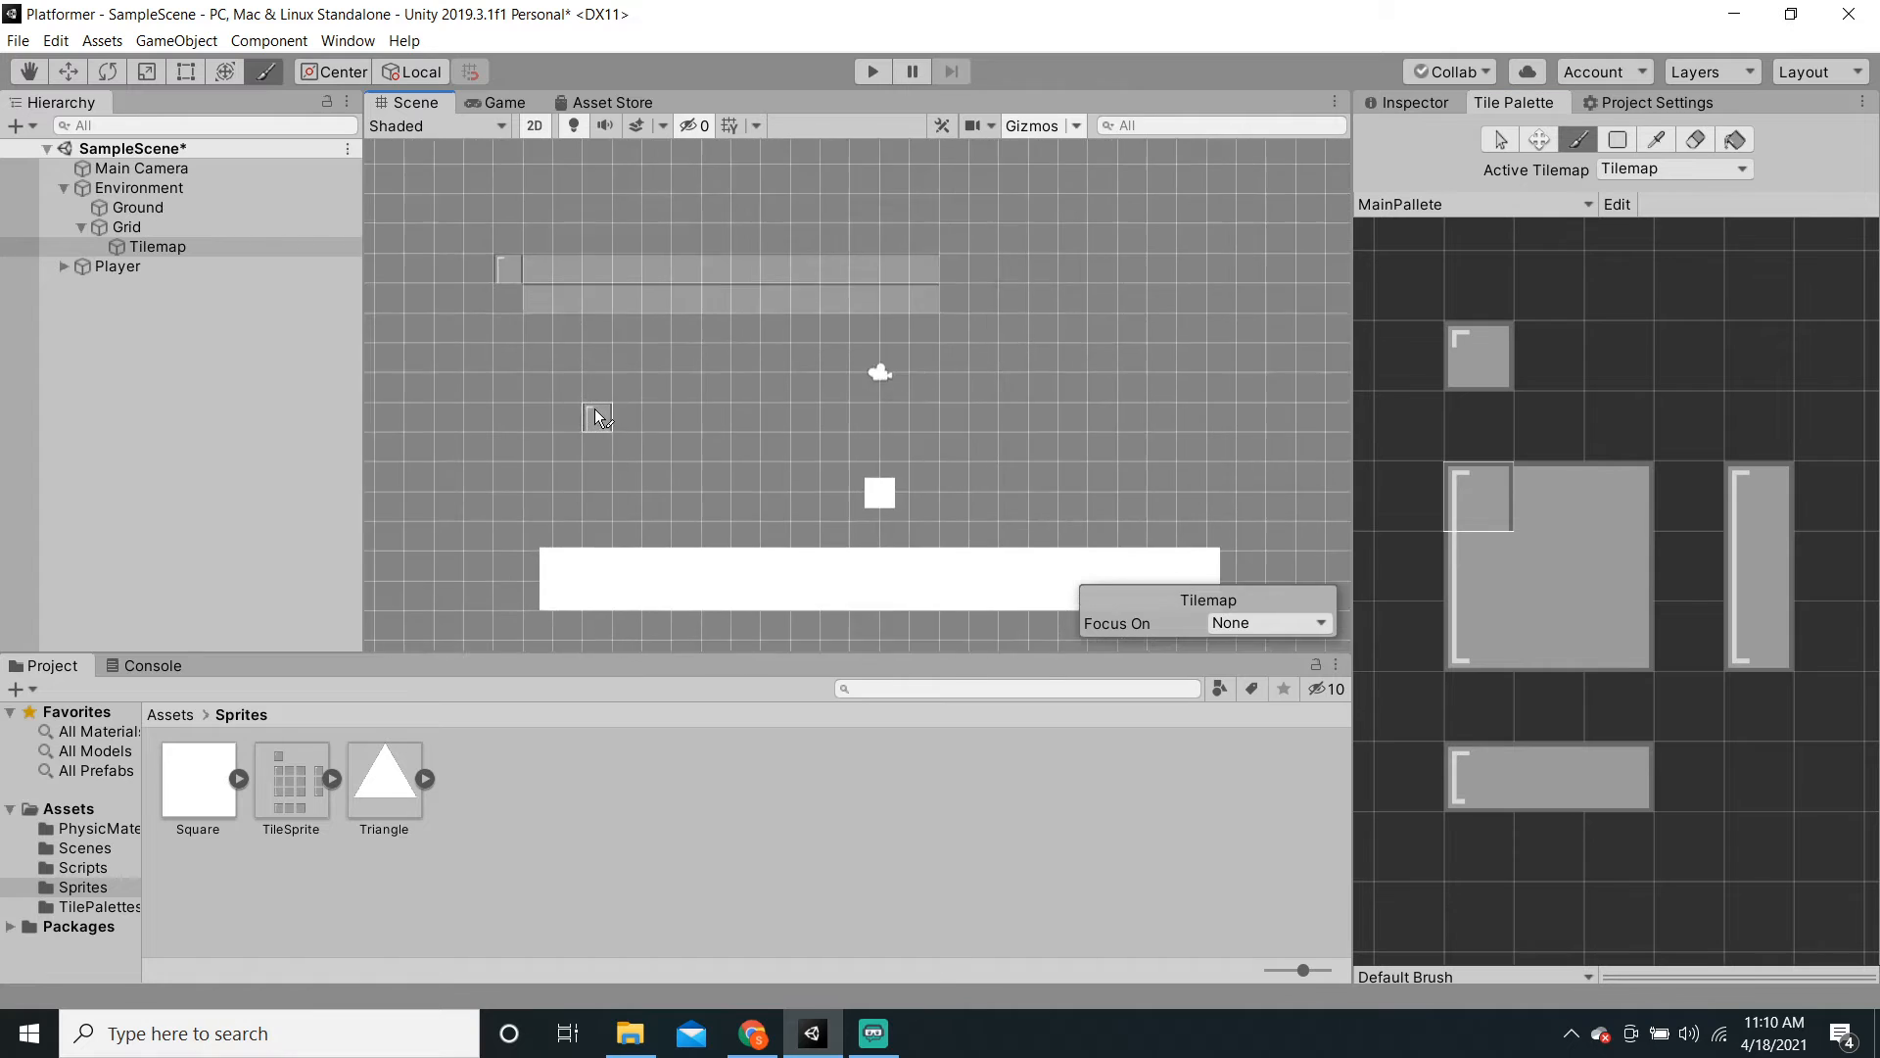
pyautogui.moveTo(592, 404); pyautogui.dragTo(795, 560, button='middle')
pyautogui.scroll(5, 969, 519)
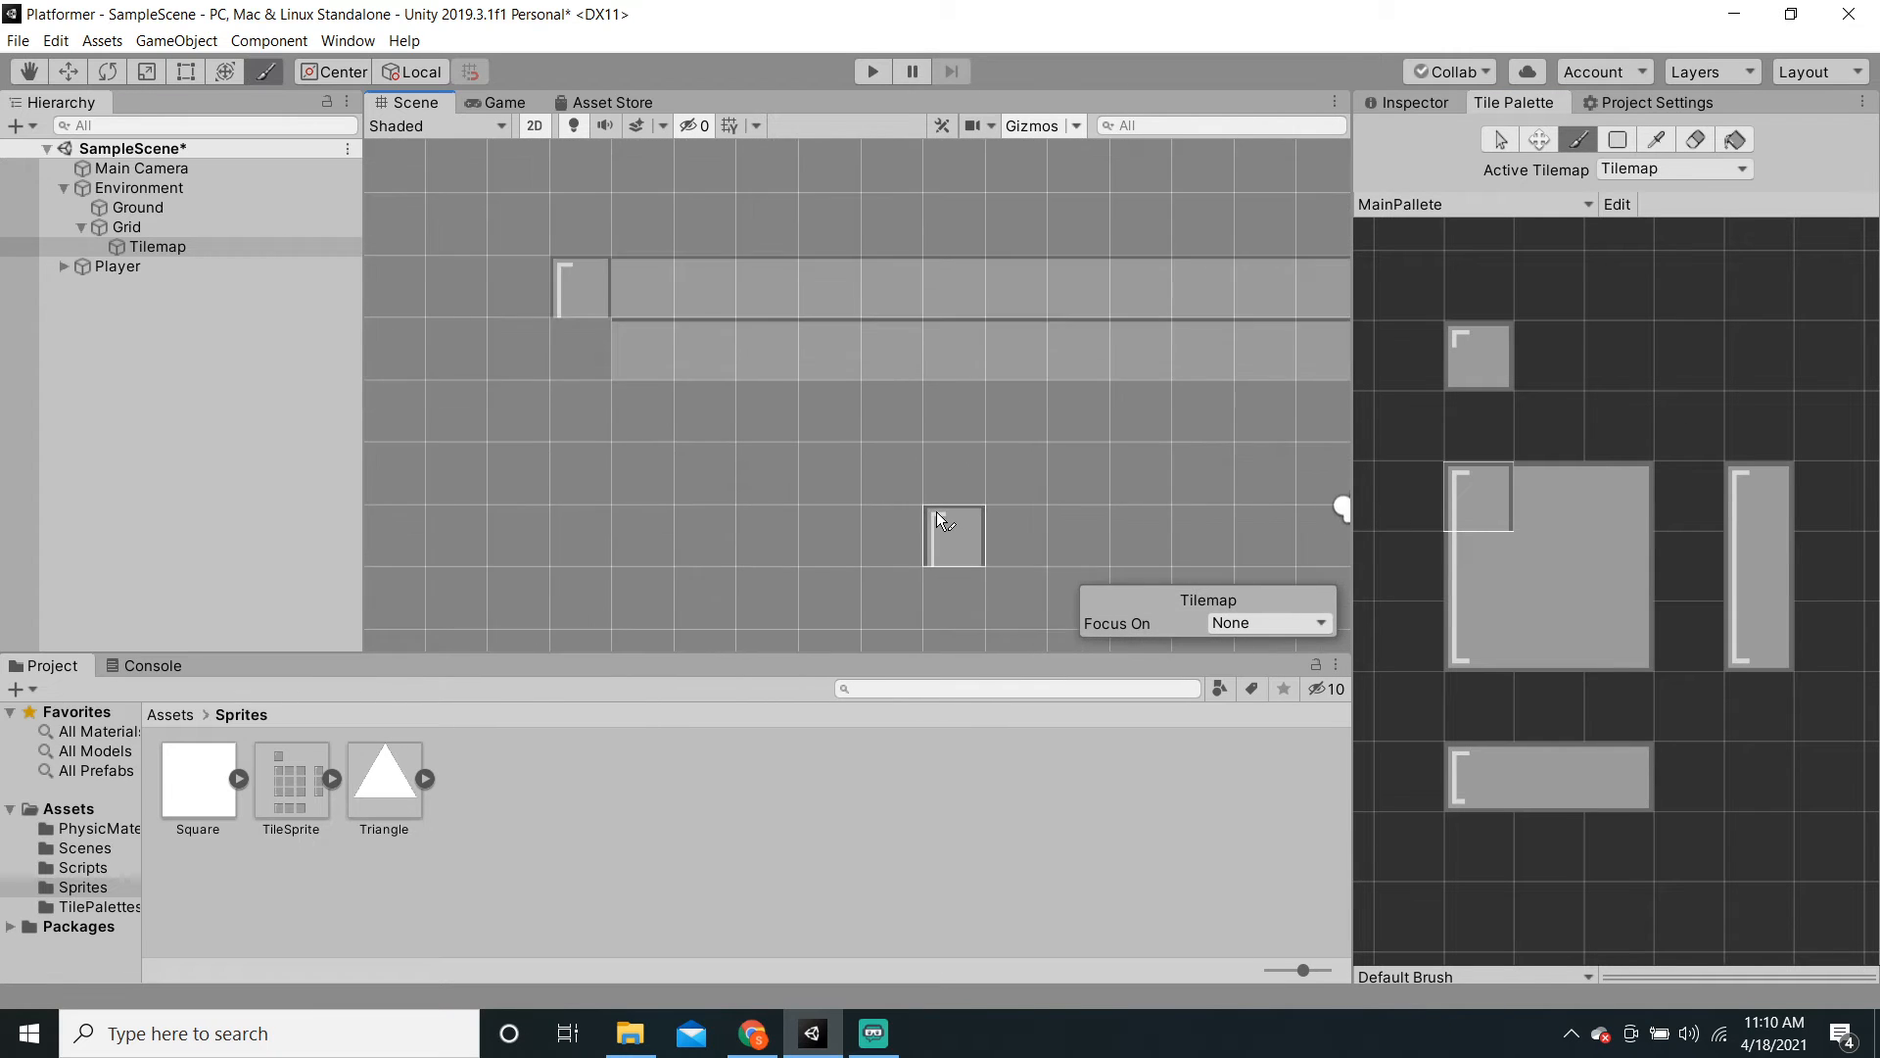
pyautogui.press('i')
pyautogui.click(1541, 478)
pyautogui.click(1600, 478)
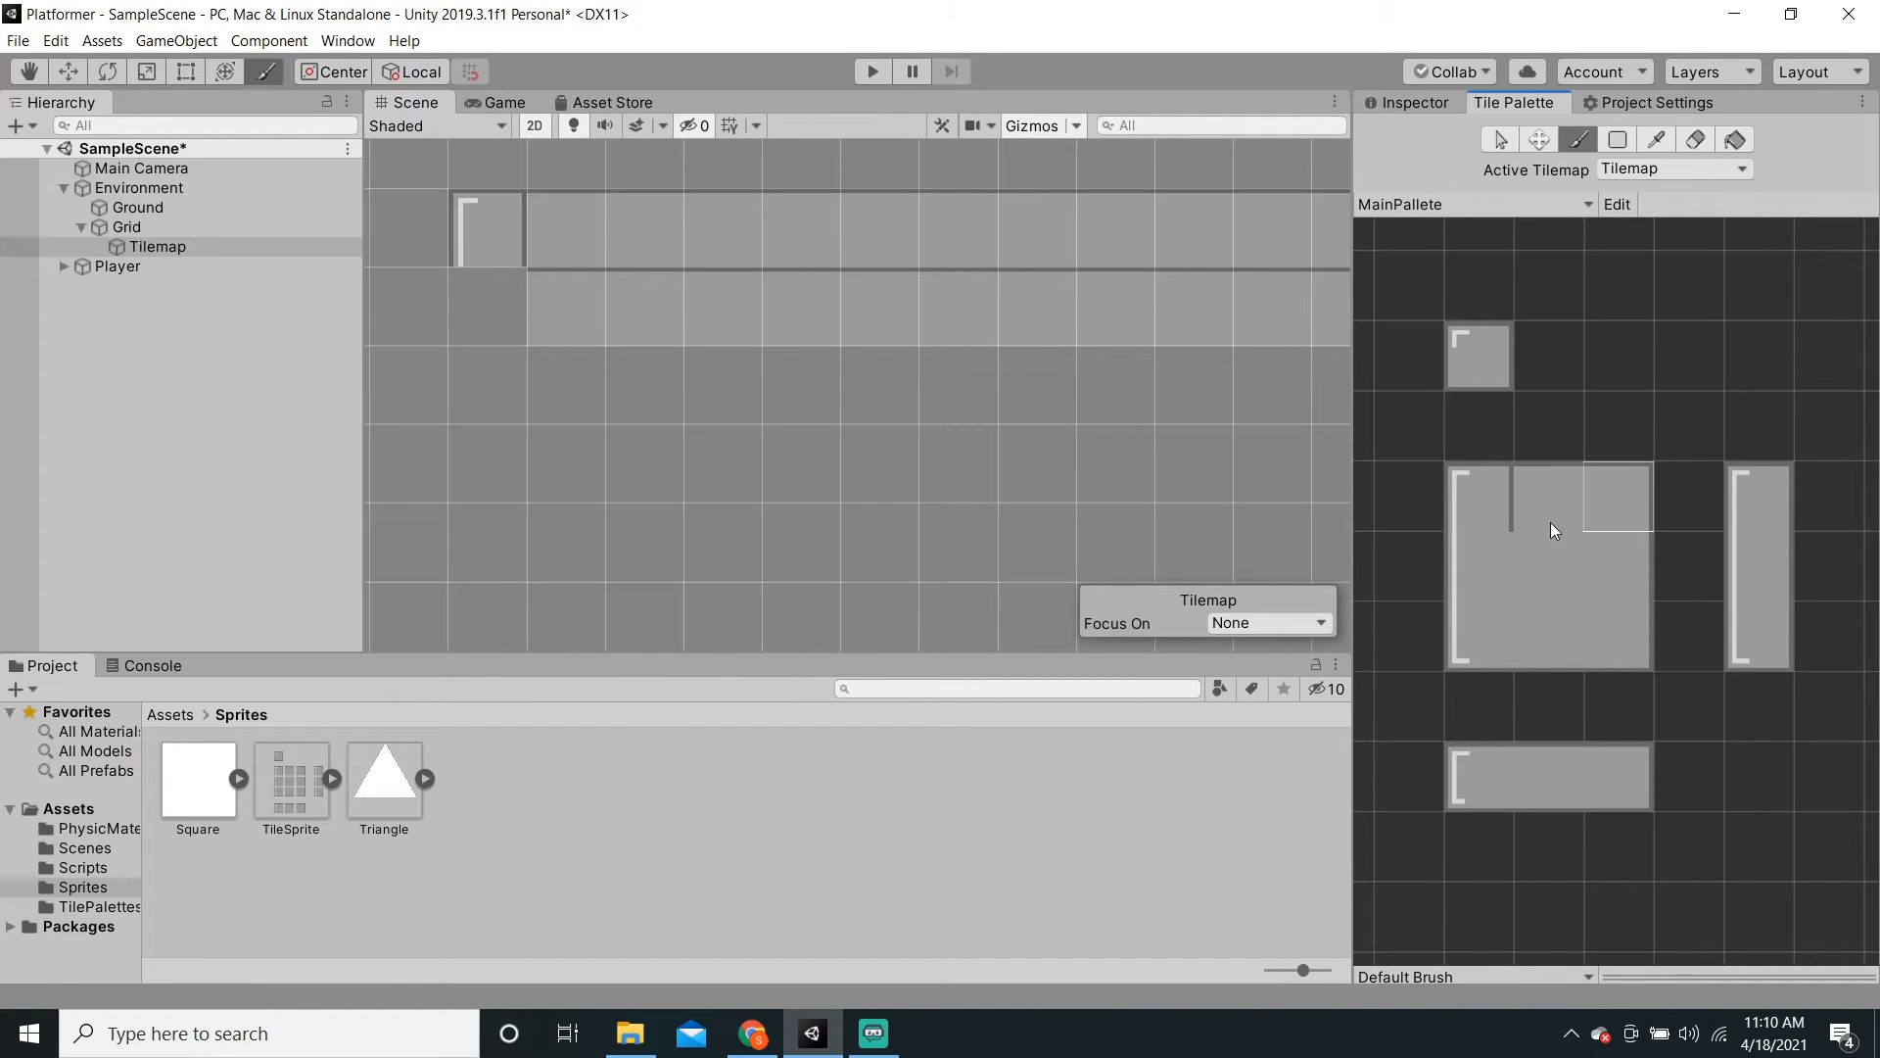
pyautogui.click(1489, 505)
pyautogui.click(1491, 551)
# Step: Pick through the remaining corner, edge and centre fill tiles, then save the scene
pyautogui.click(1490, 499)
pyautogui.click(1491, 580)
pyautogui.click(1482, 634)
pyautogui.click(1549, 644)
pyautogui.click(1612, 632)
pyautogui.click(1614, 513)
pyautogui.click(1539, 550)
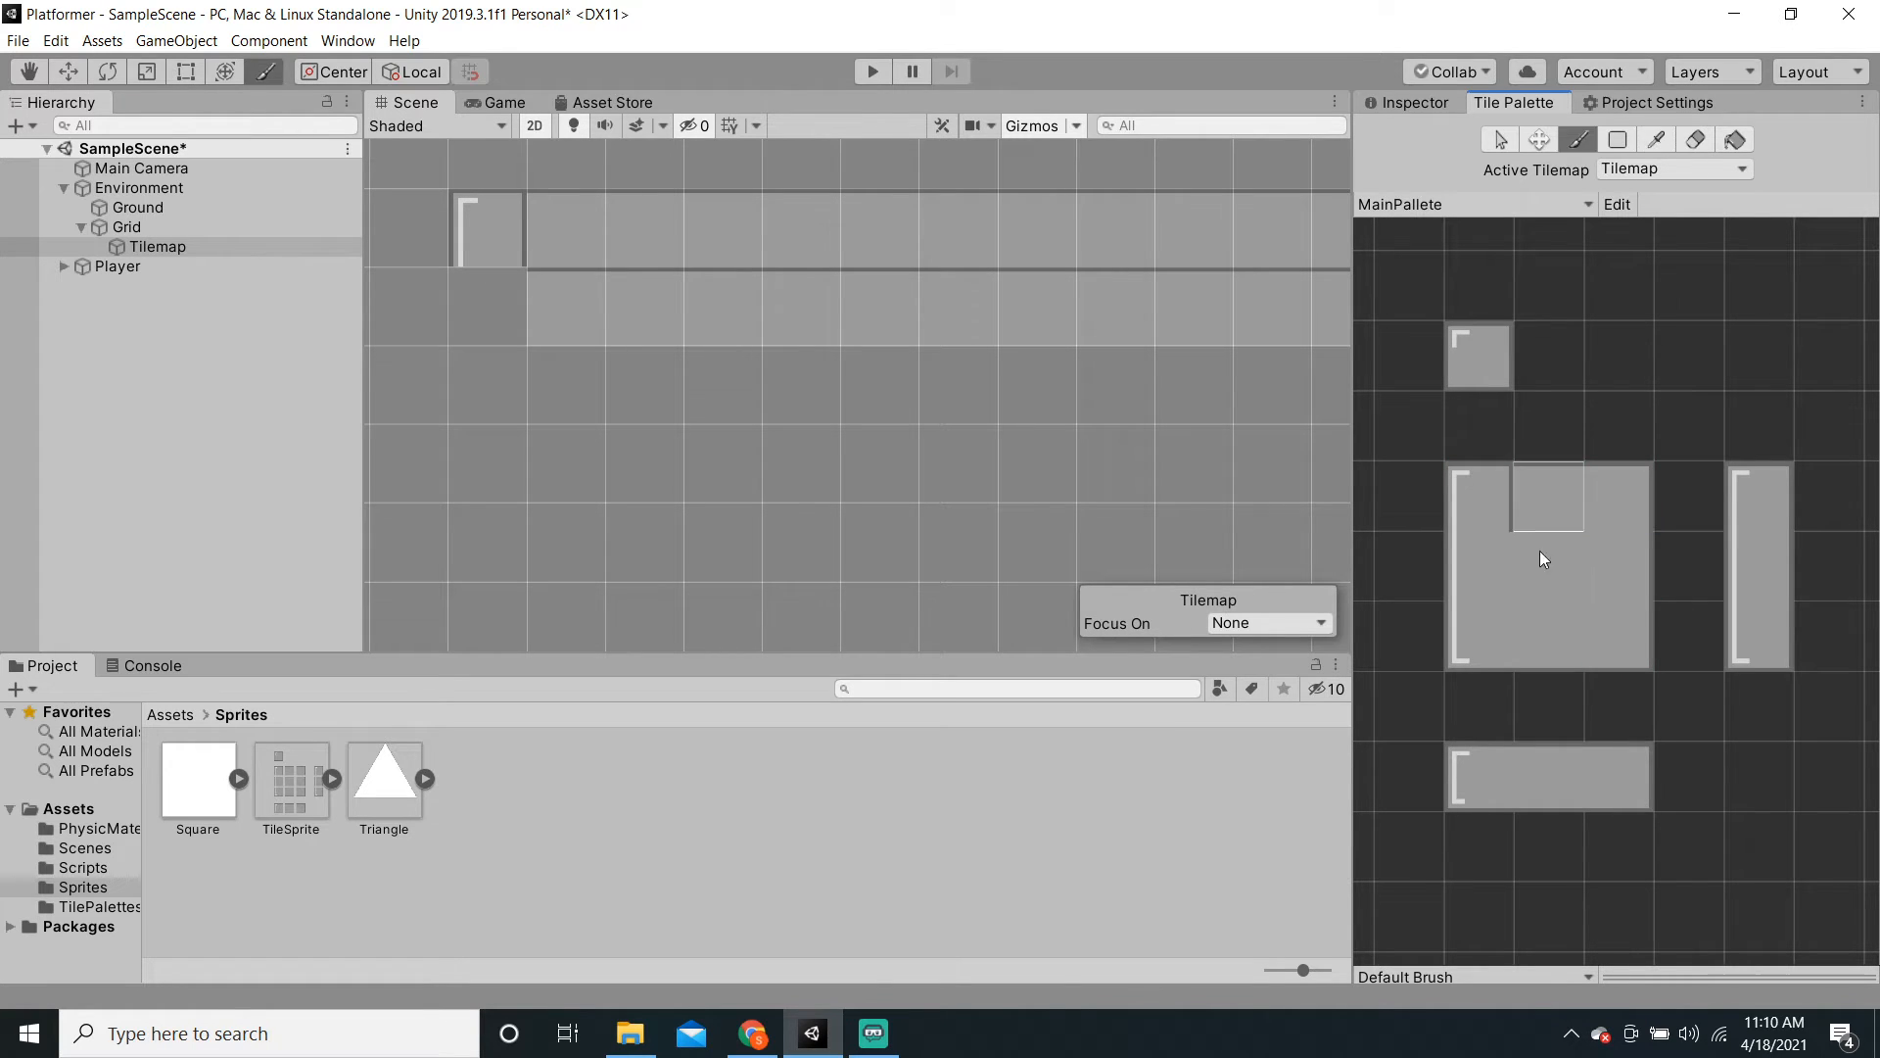
pyautogui.click(1487, 498)
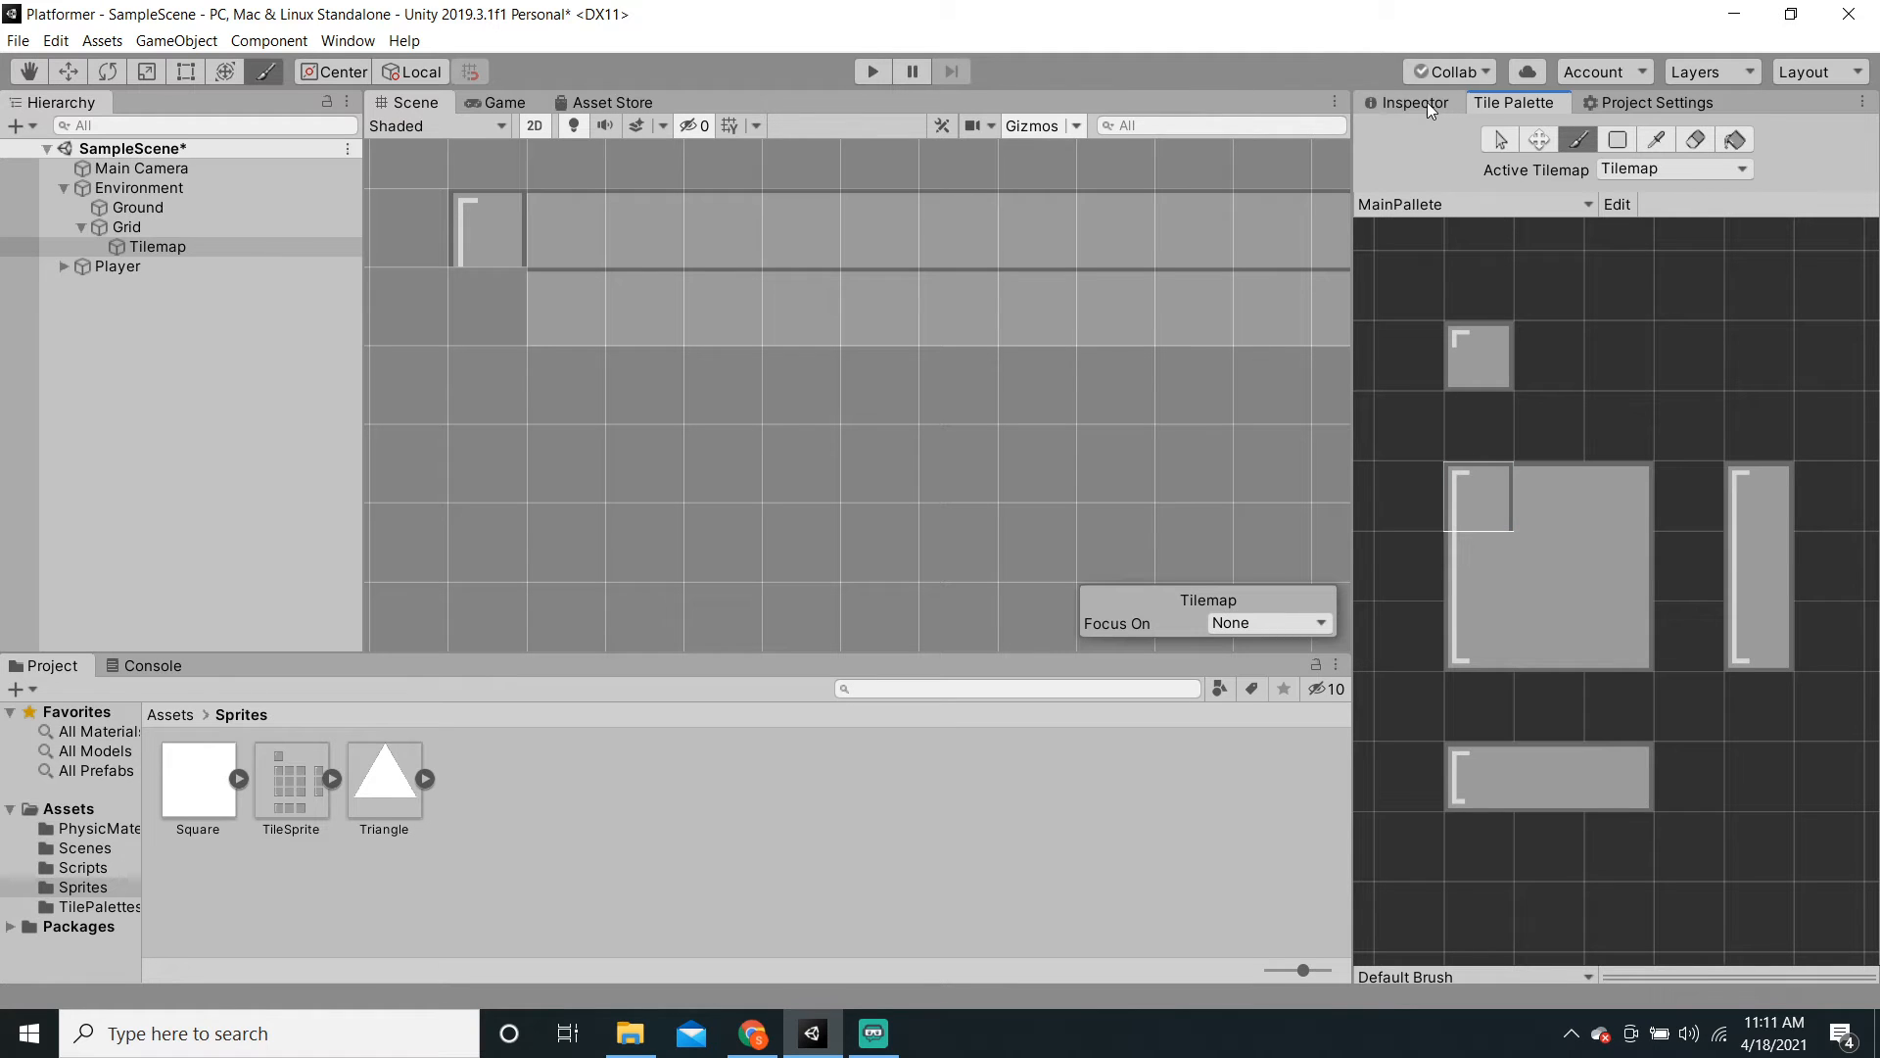
pyautogui.hotkey('ctrl', 's')
# Step: Review TileSprite's slices in the Sprite Editor, close it, and search Windows for 'libre'
pyautogui.click(290, 783)
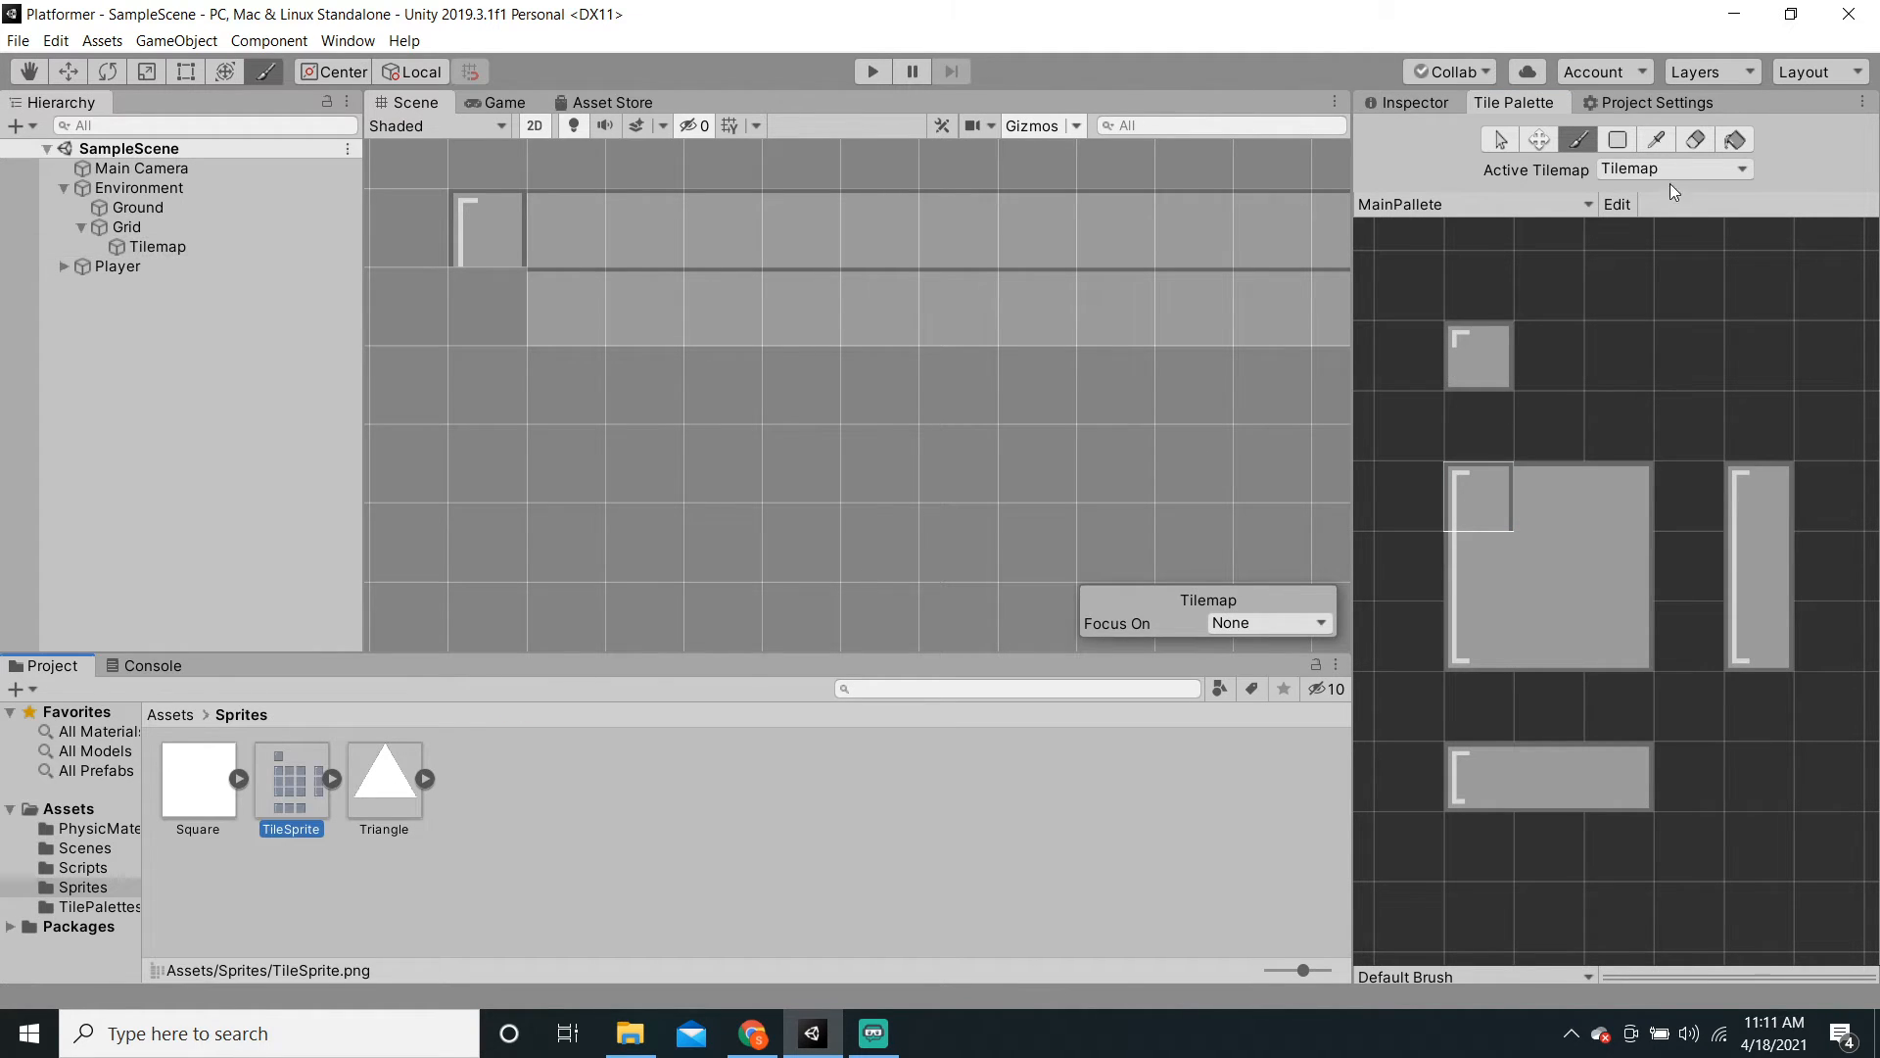
pyautogui.click(1410, 104)
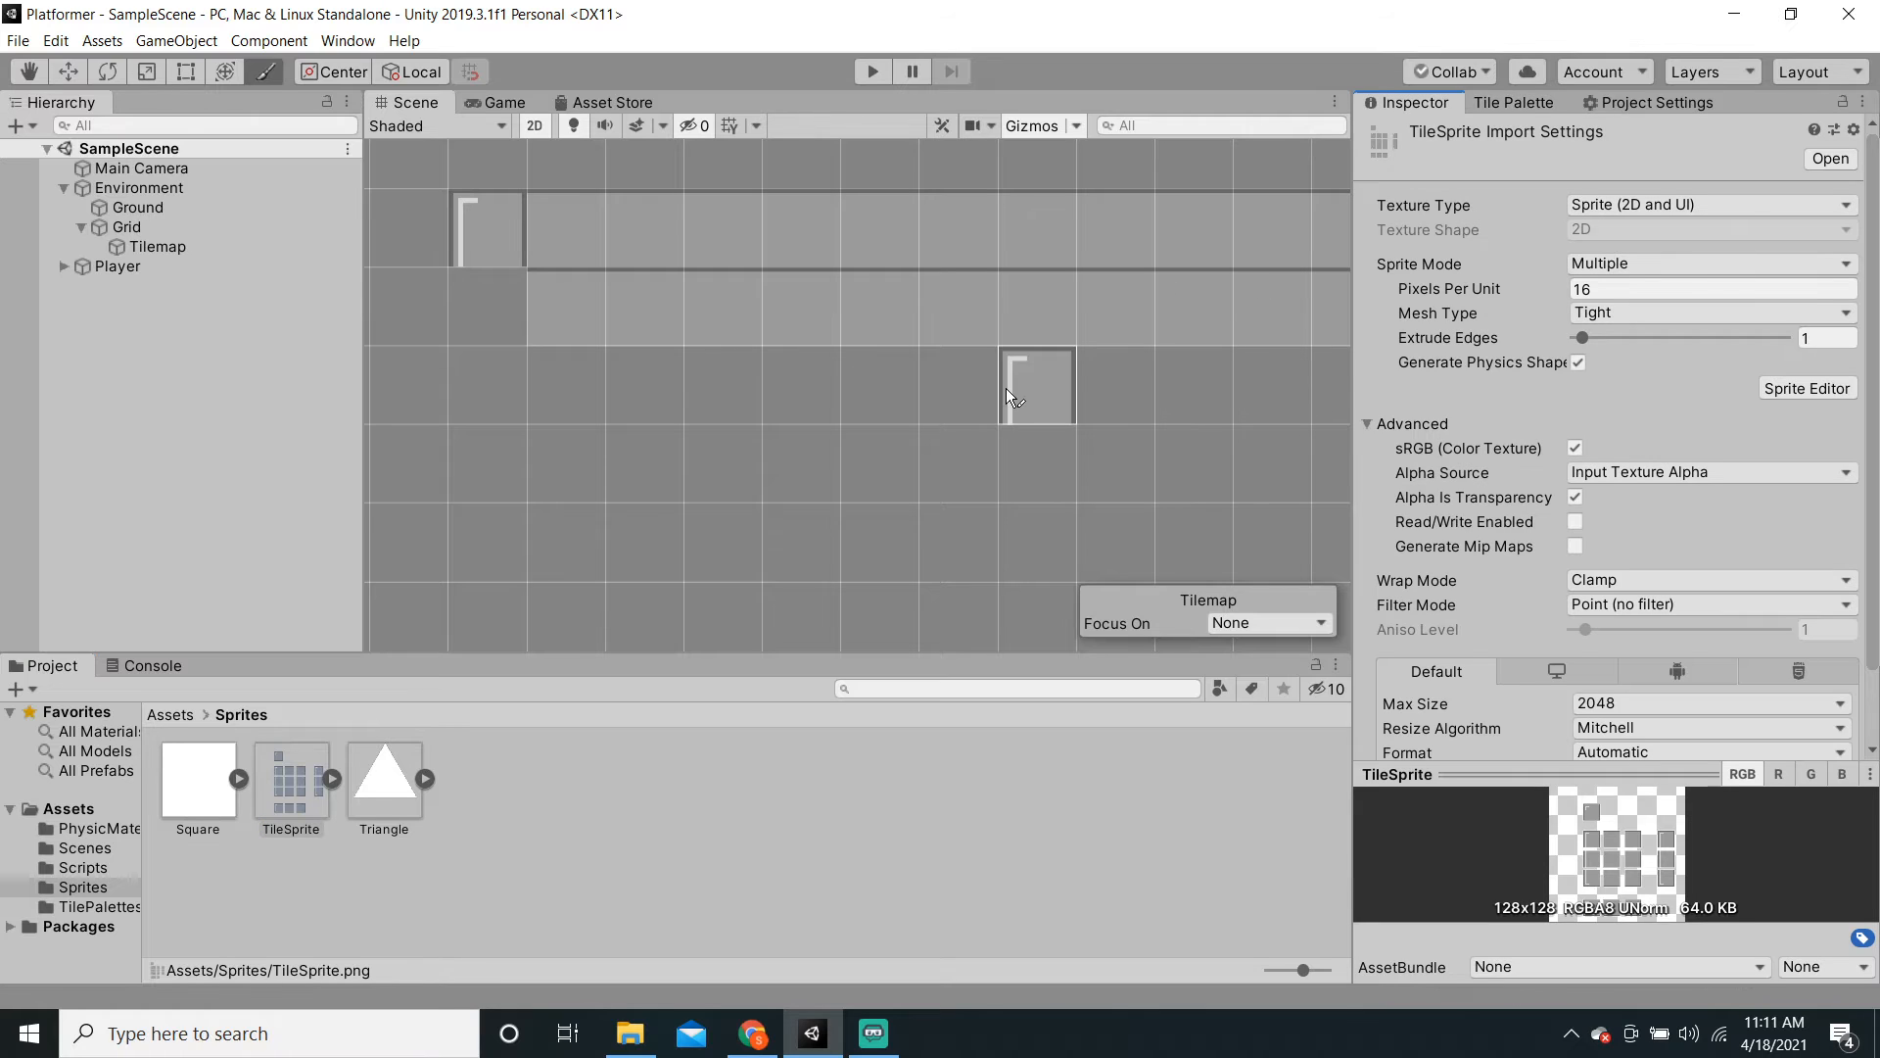
pyautogui.click(1813, 388)
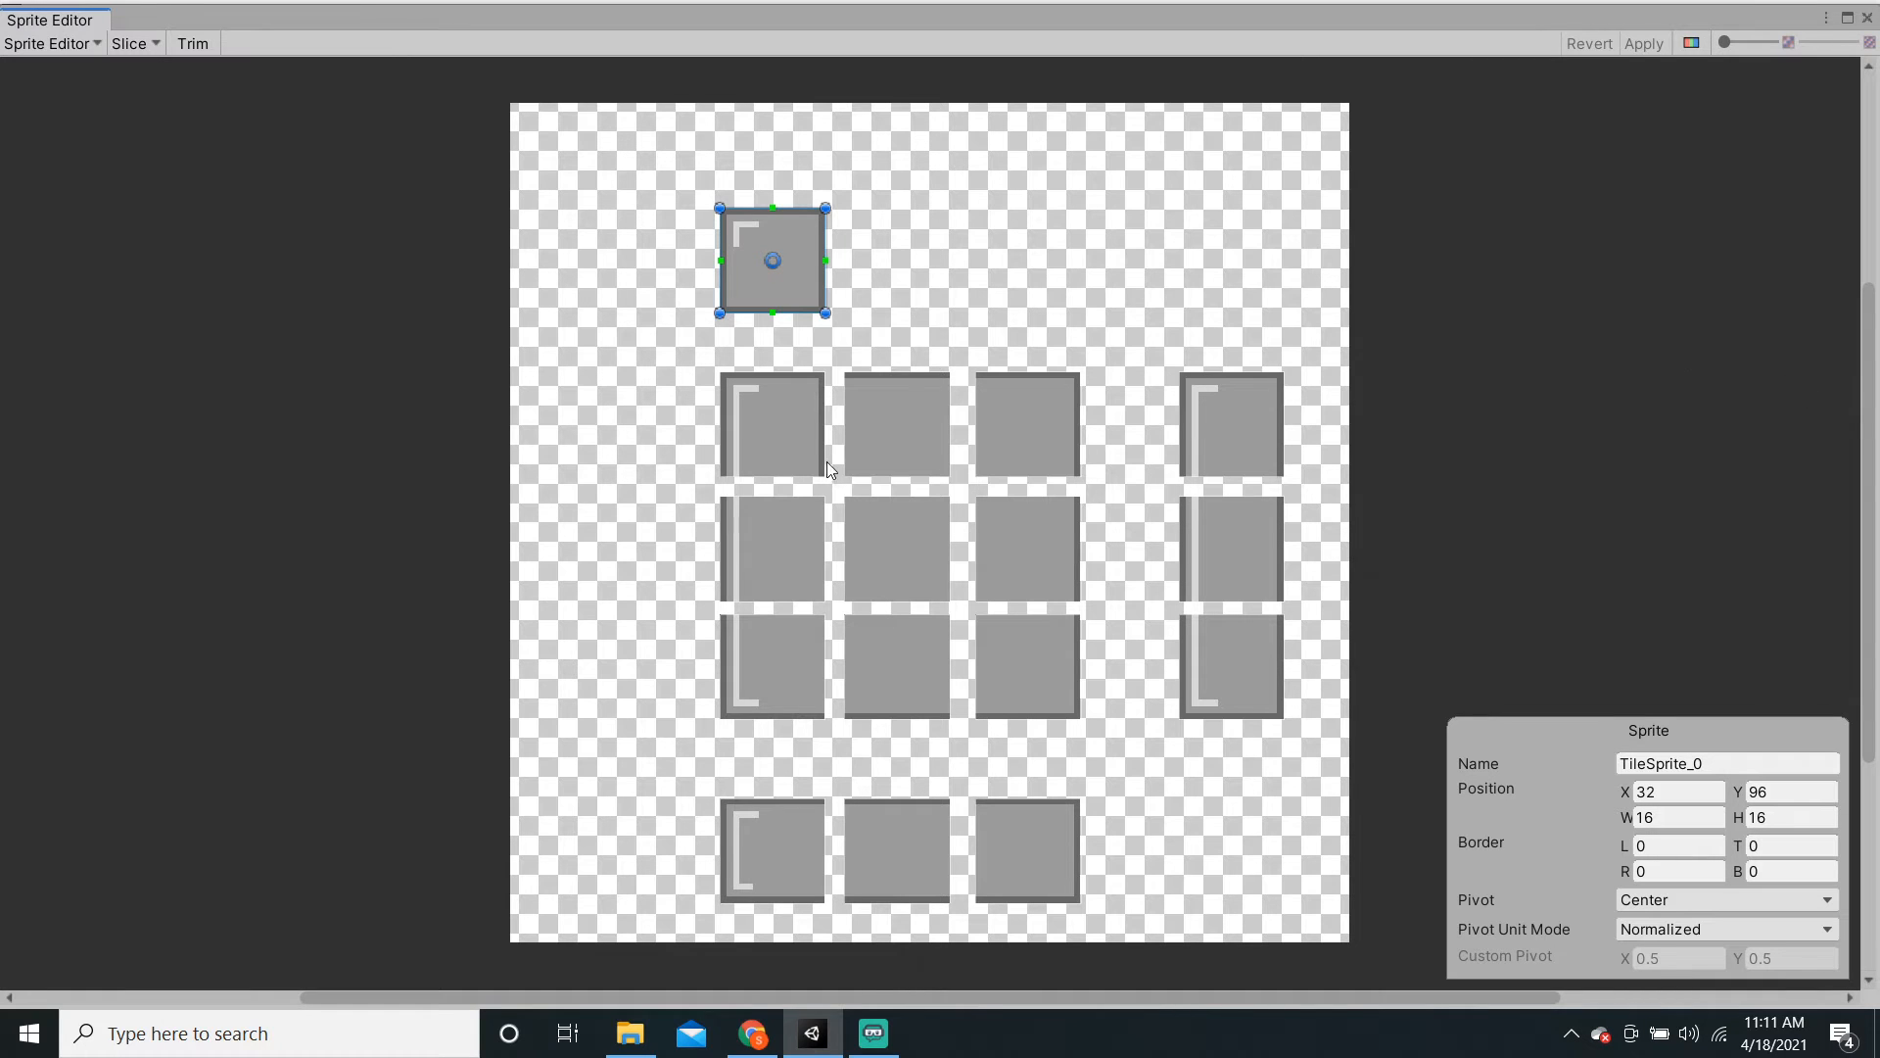
pyautogui.click(949, 323)
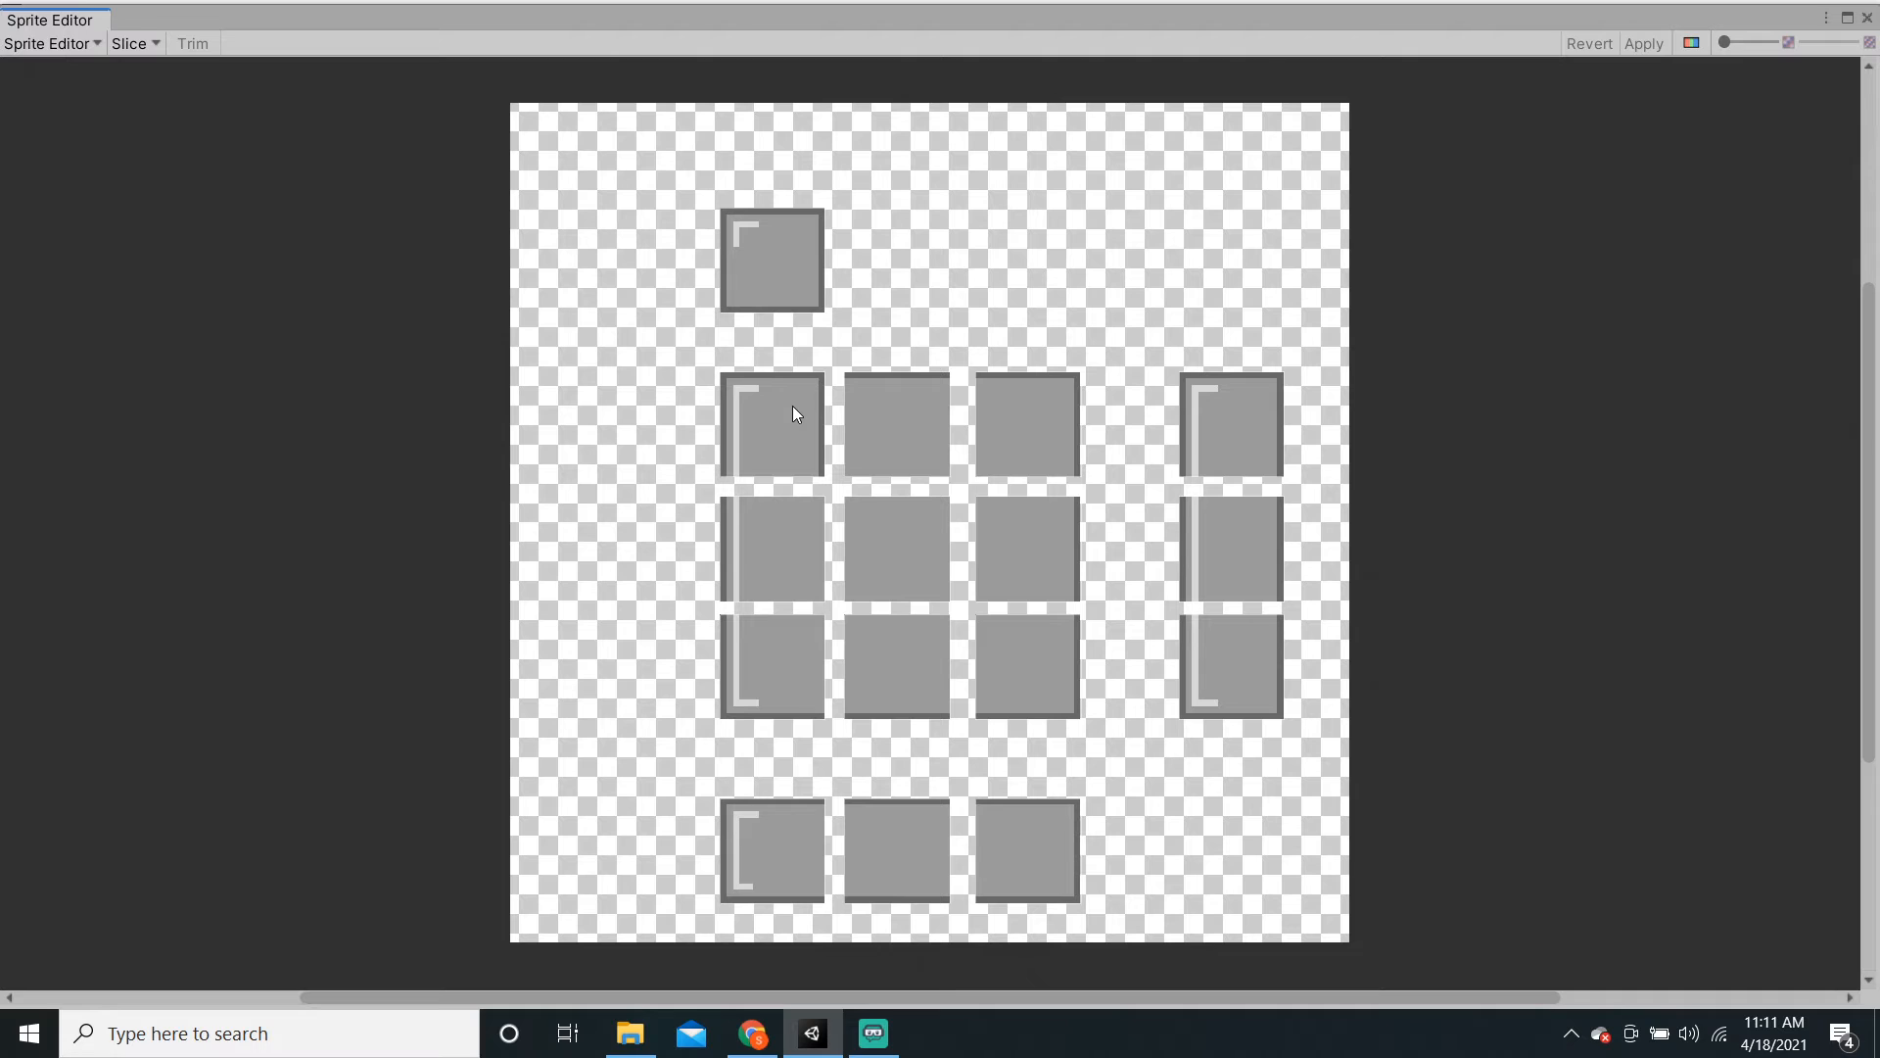
pyautogui.click(1868, 19)
pyautogui.press('super')
pyautogui.write('libre')
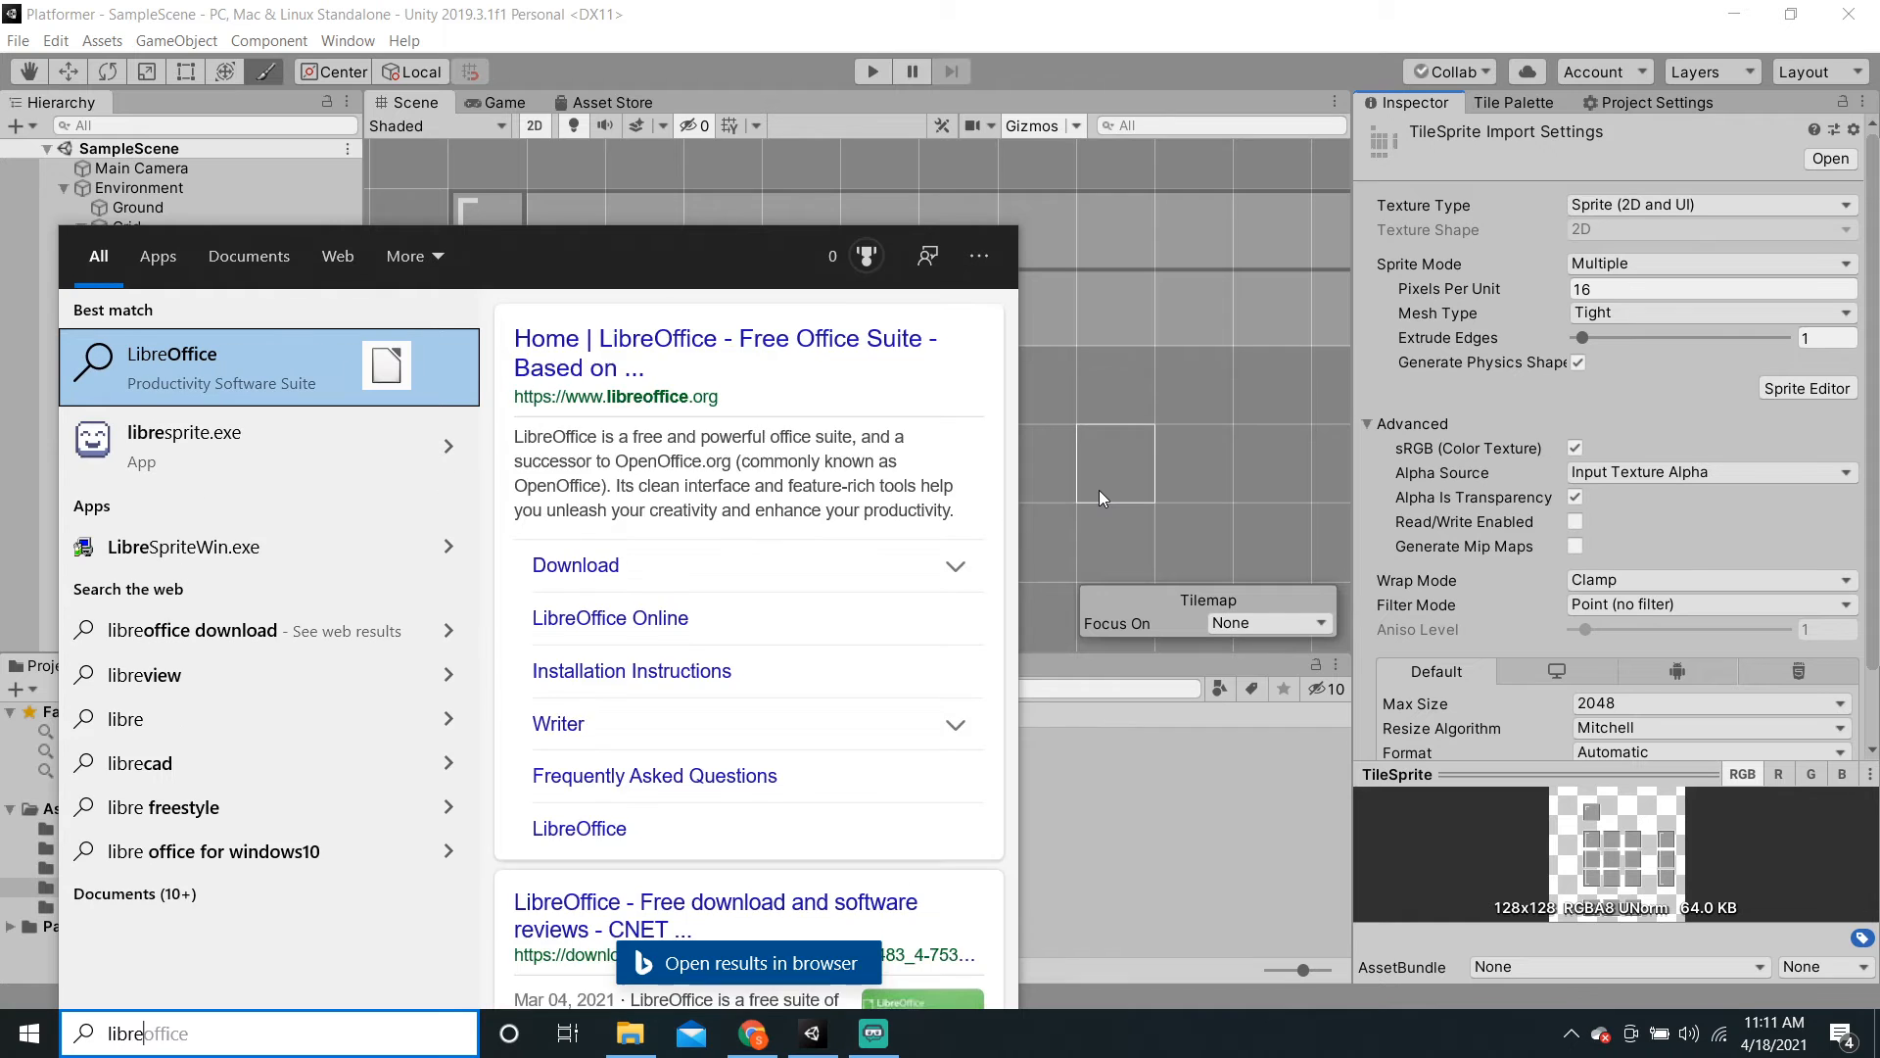
# Step: Launch LibreSprite and open TileSprite.png
pyautogui.press('Down')
pyautogui.press('Return')
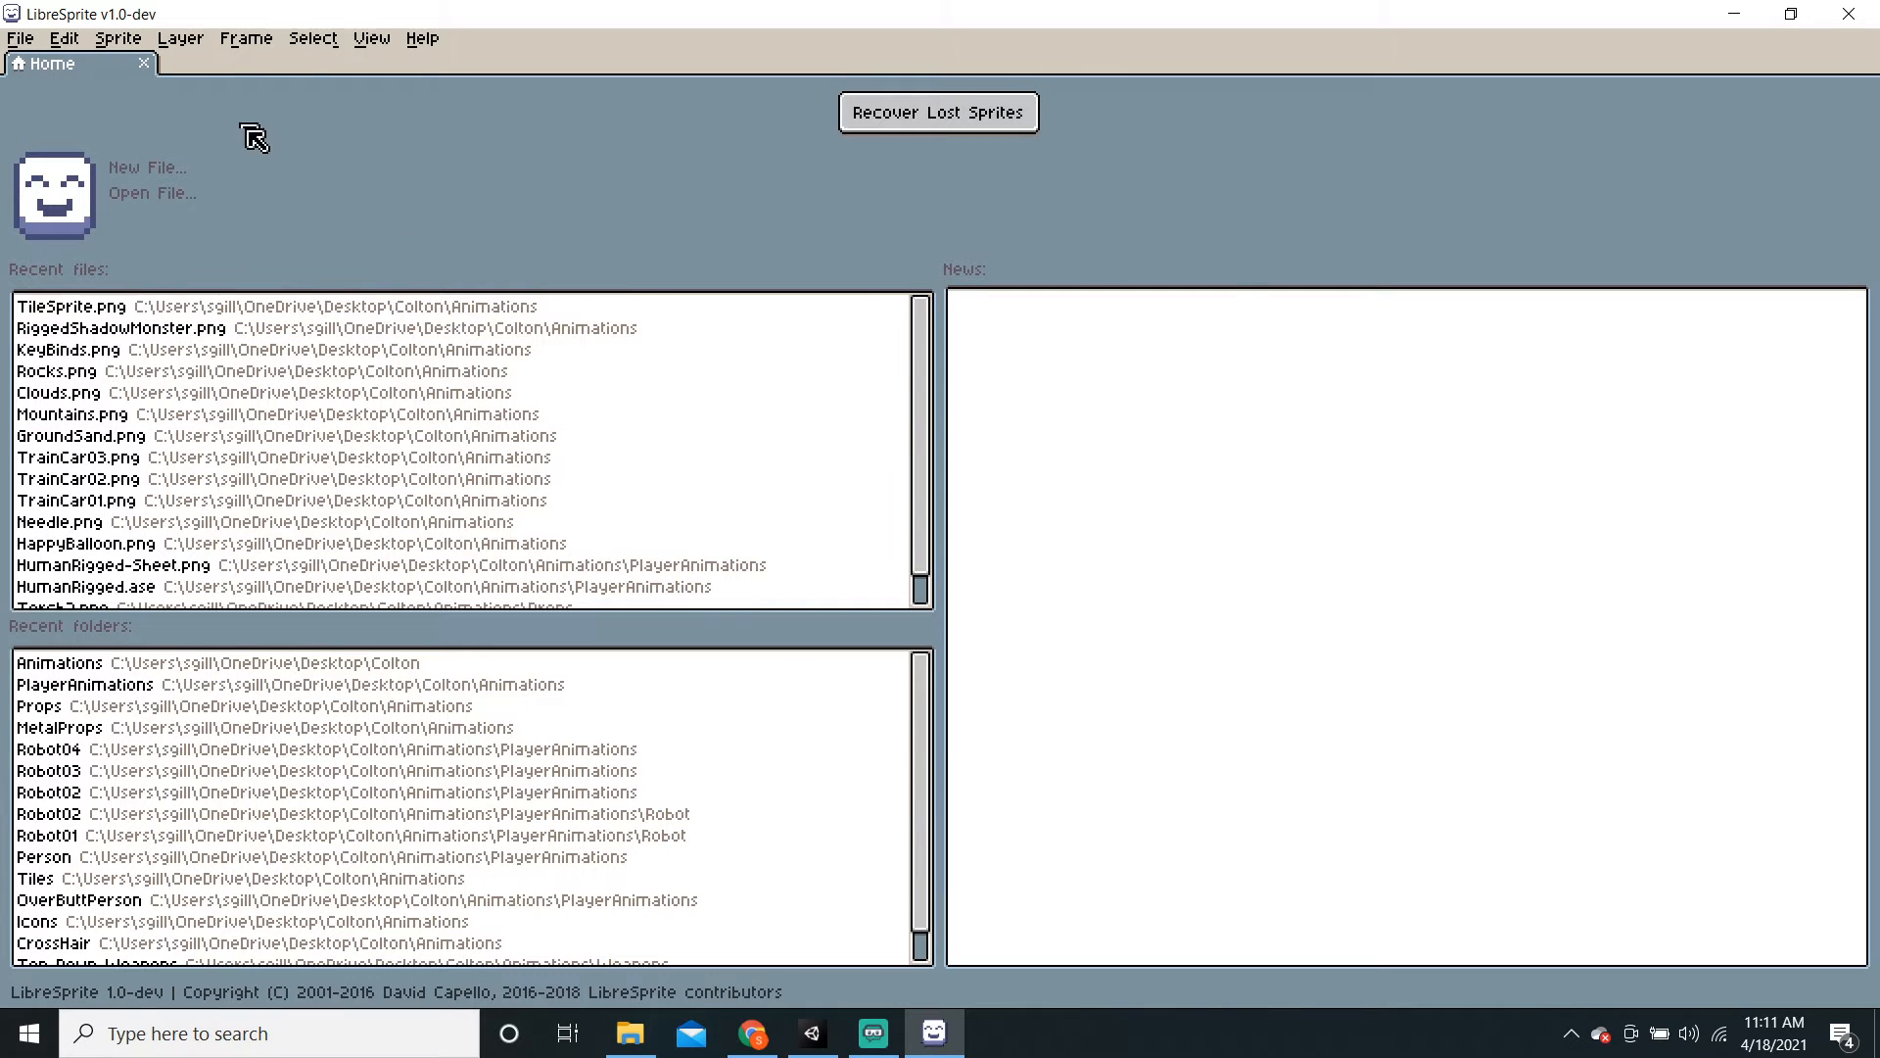
pyautogui.click(20, 40)
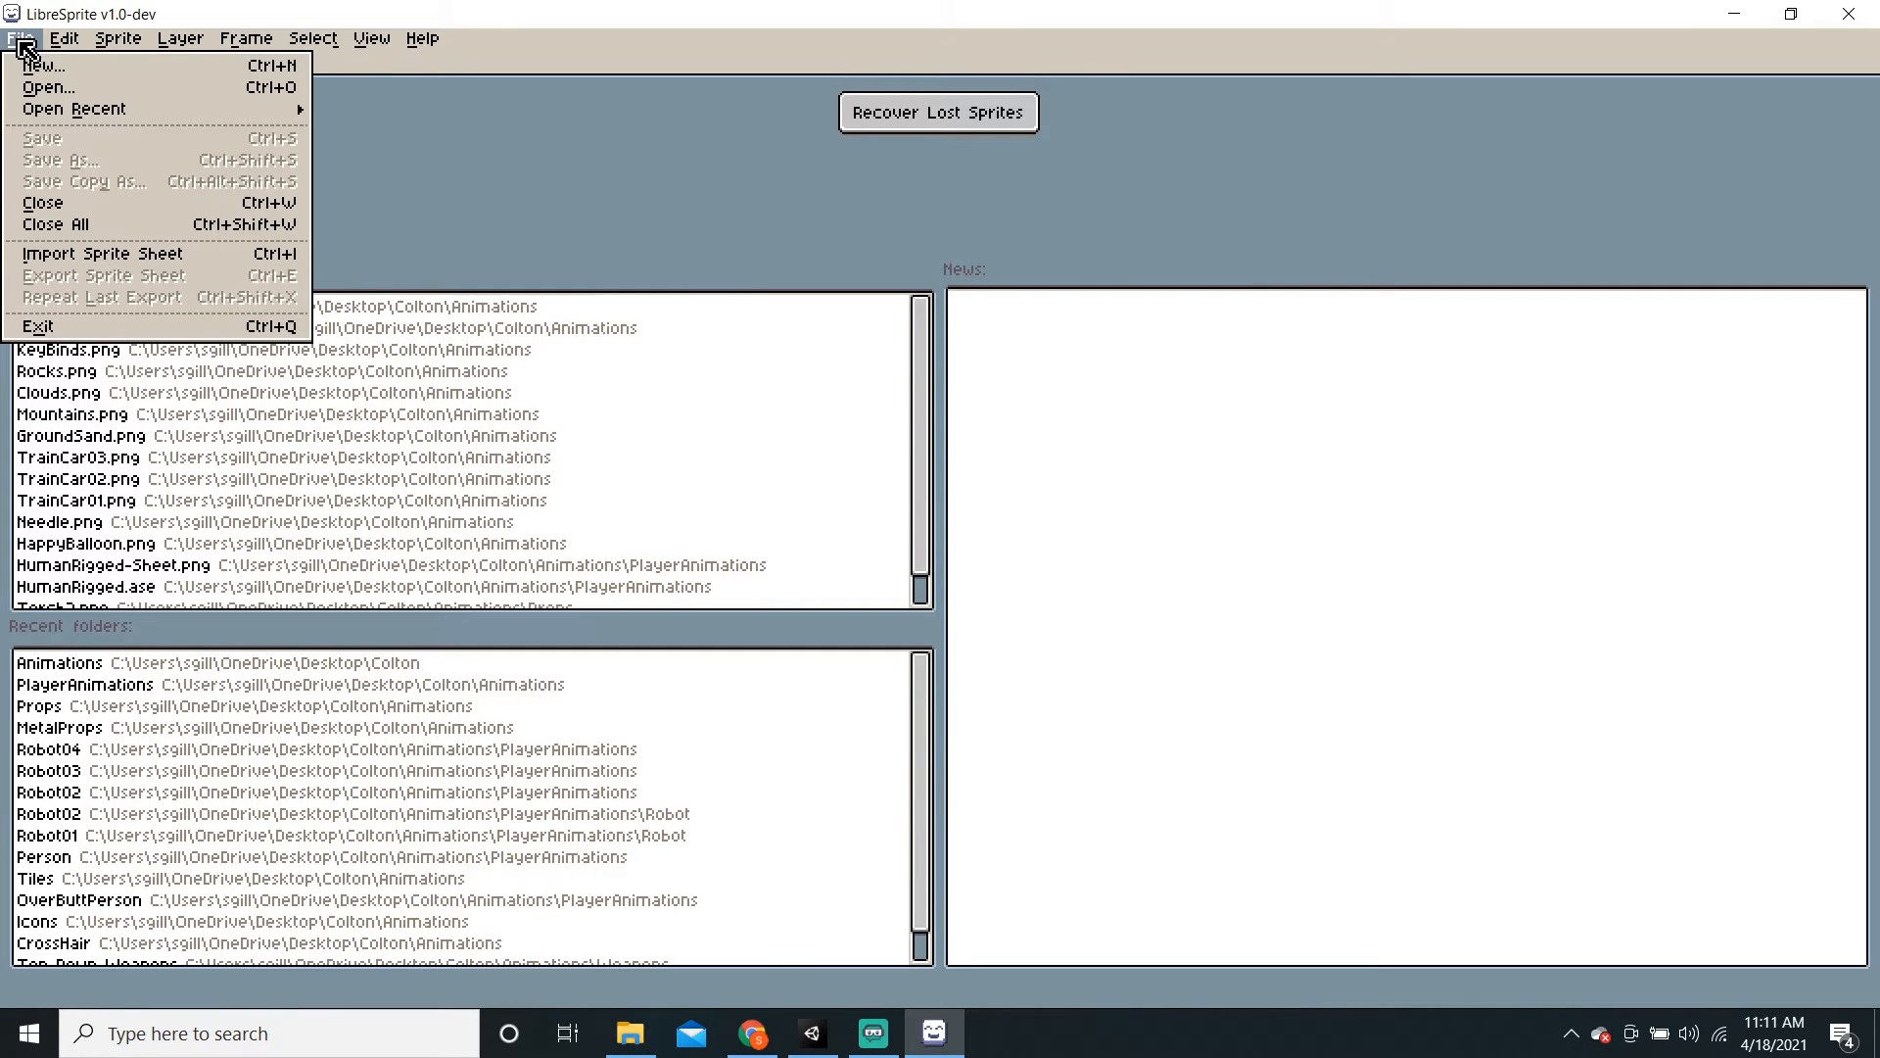
pyautogui.click(82, 91)
pyautogui.scroll(-2, 266, 517)
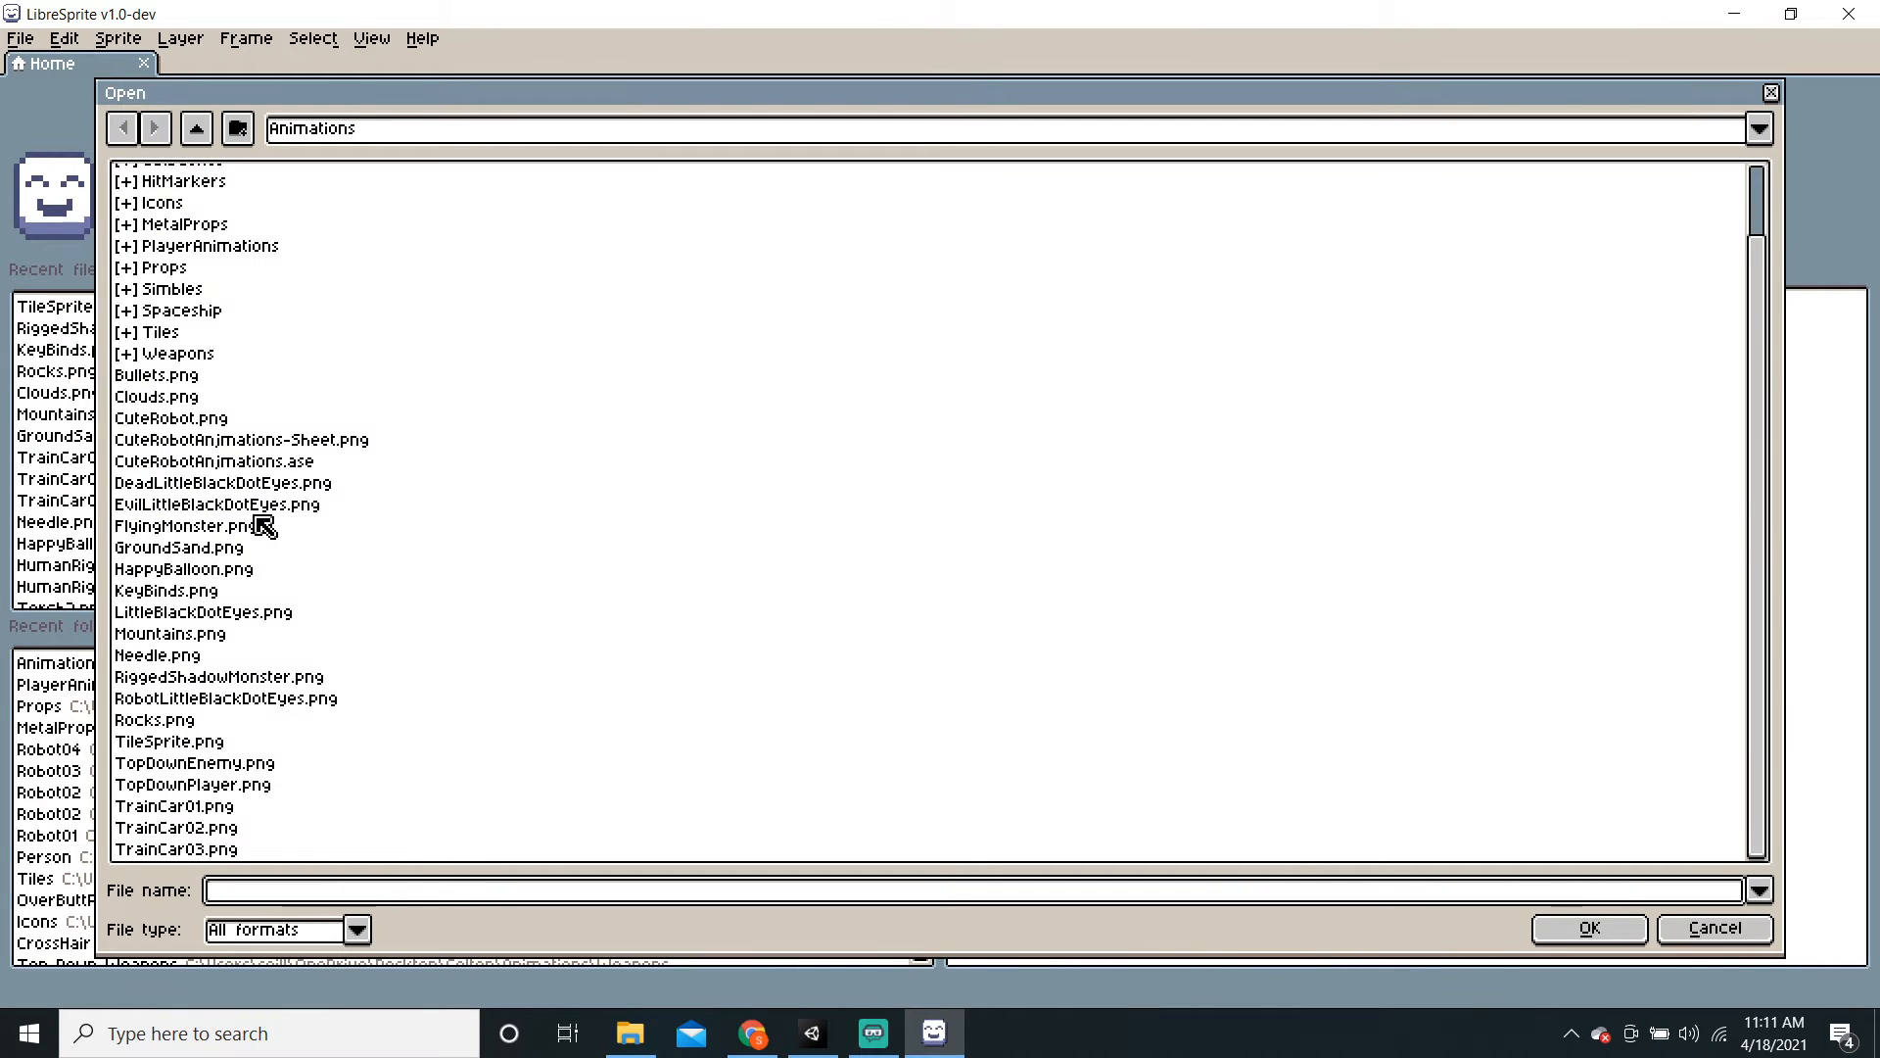
pyautogui.scroll(2, 333, 803)
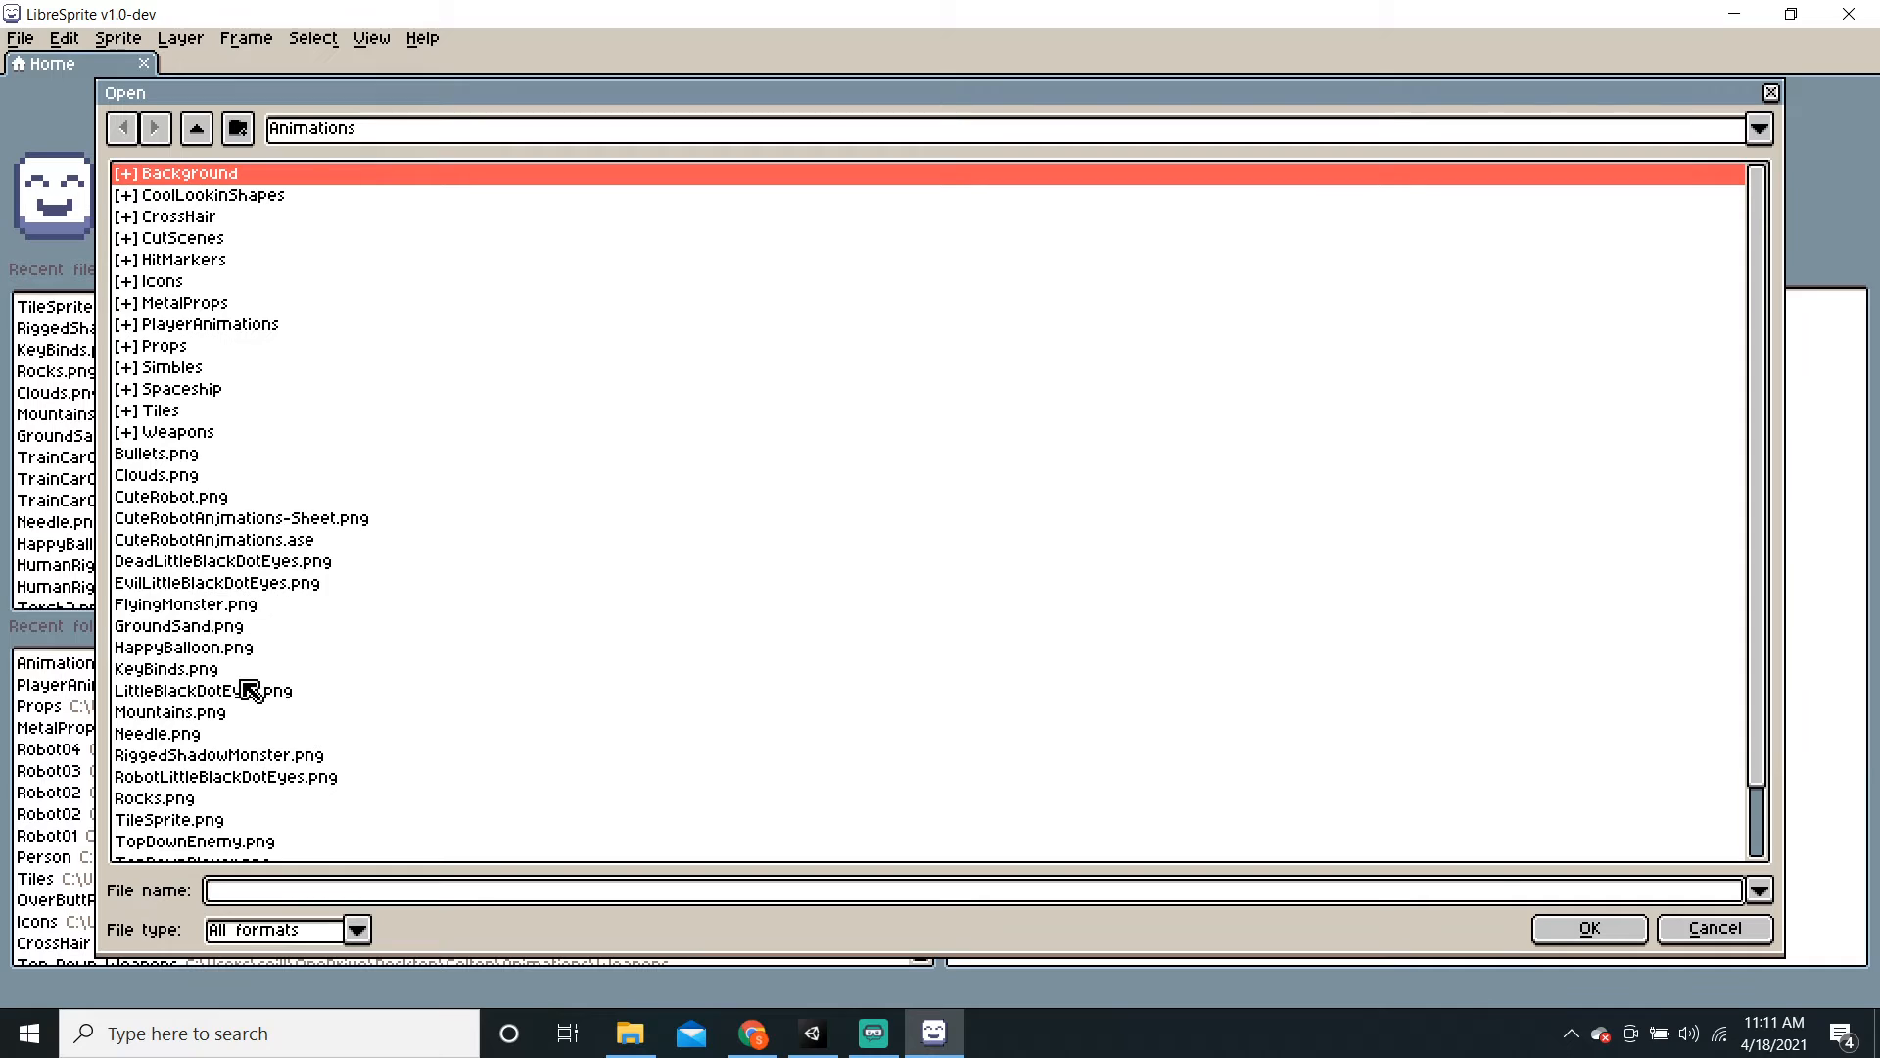
pyautogui.scroll(-1, 240, 705)
pyautogui.scroll(-1, 223, 761)
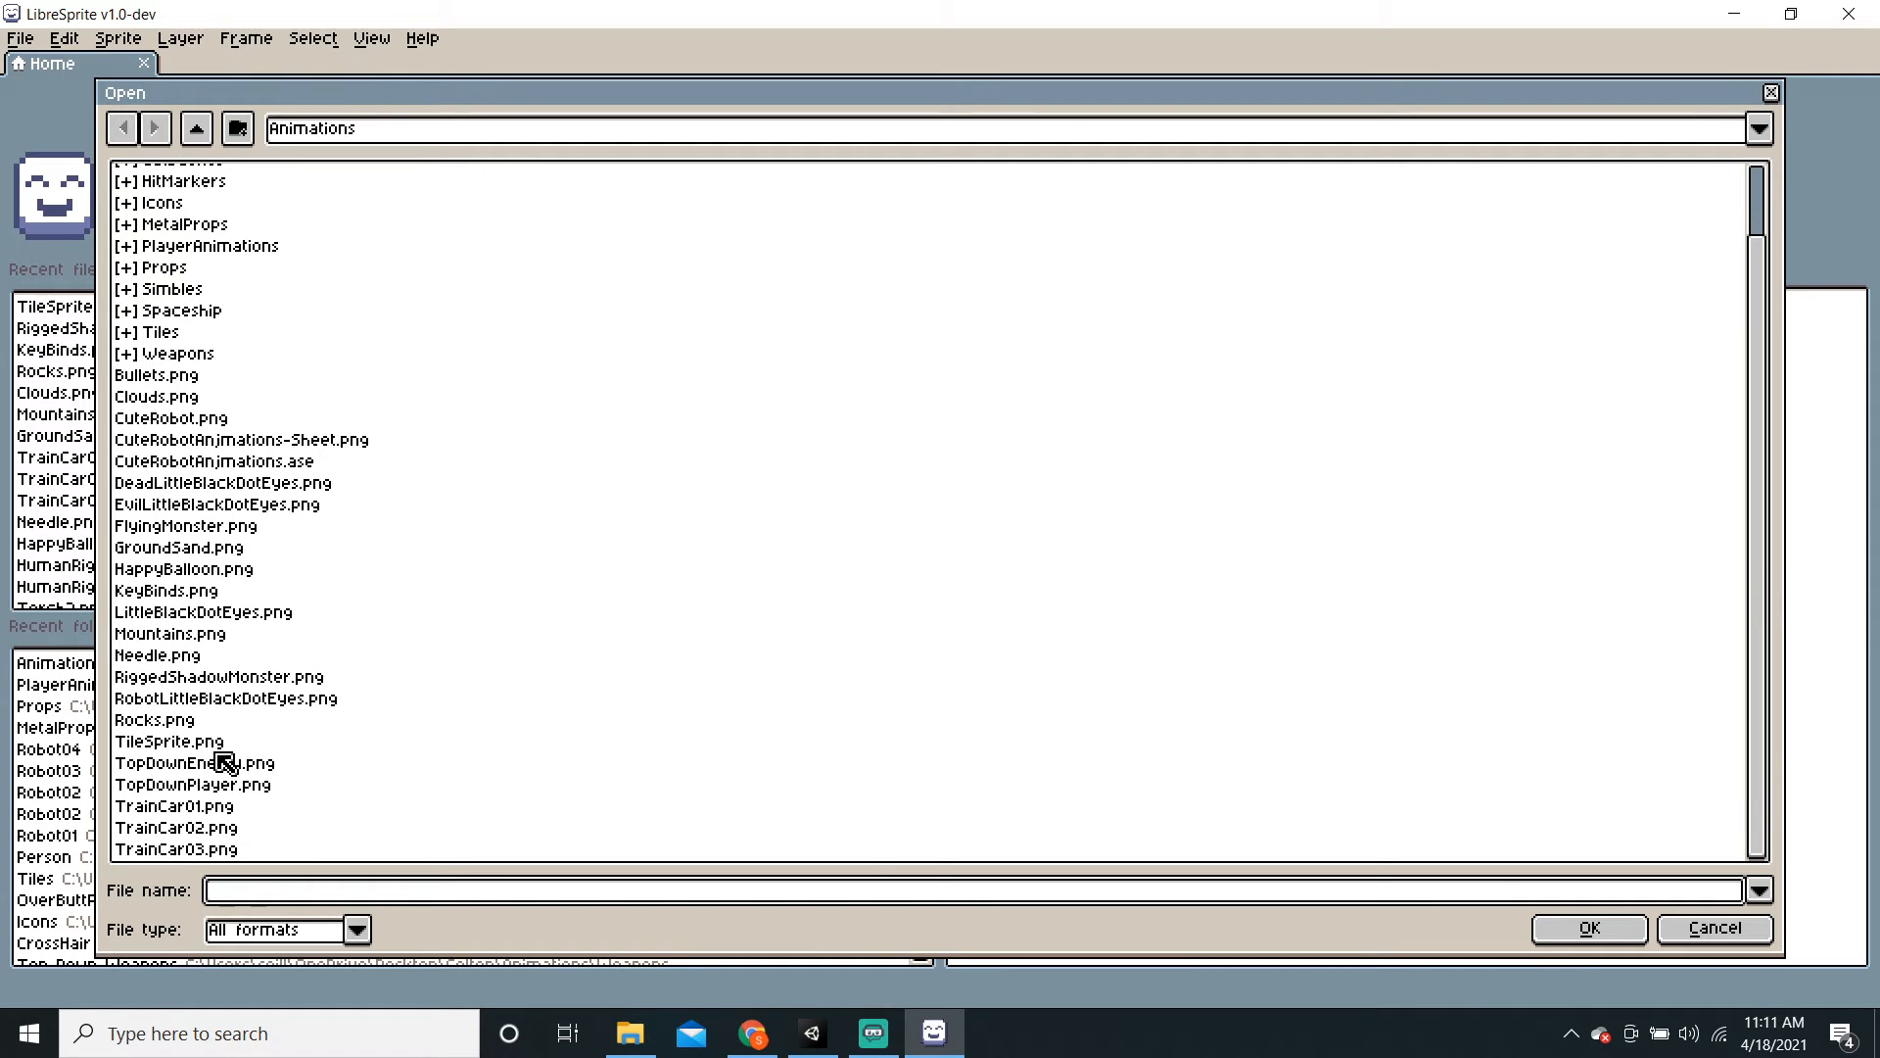
pyautogui.doubleClick(209, 742)
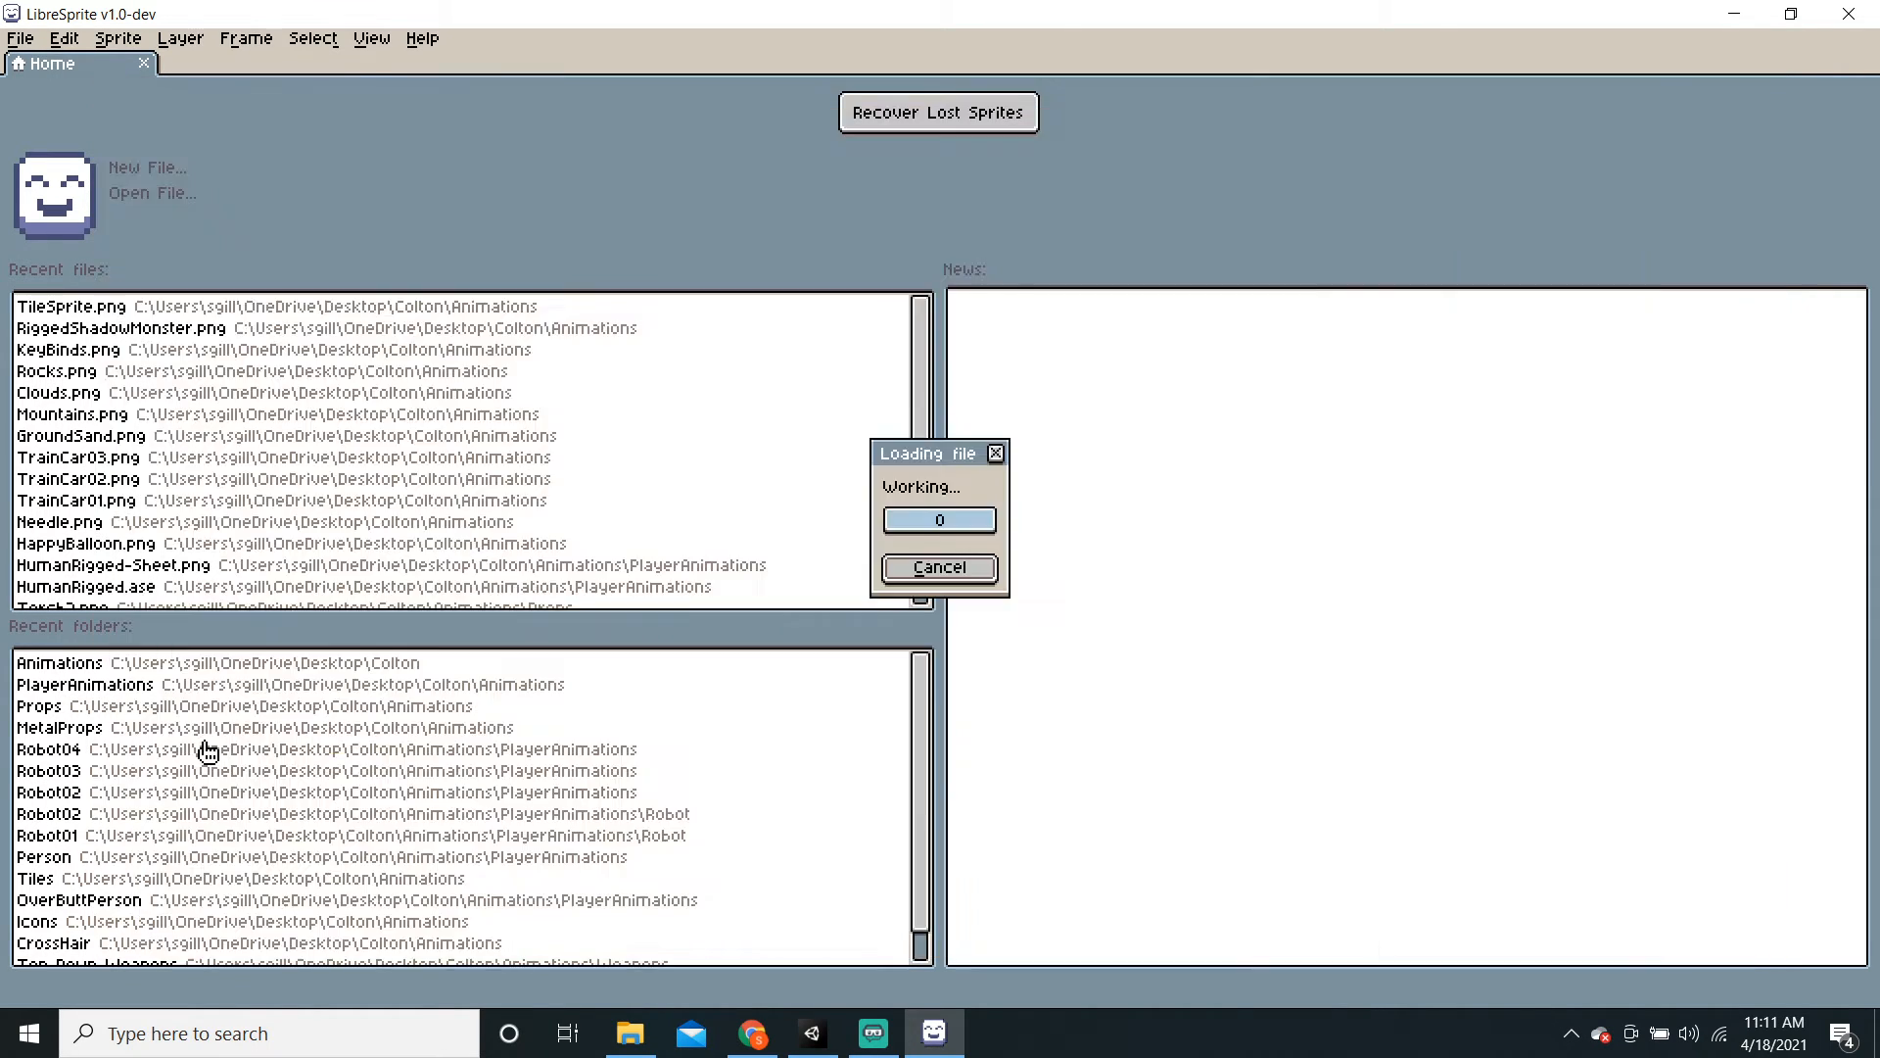
pyautogui.scroll(4, 949, 562)
pyautogui.scroll(-3, 813, 587)
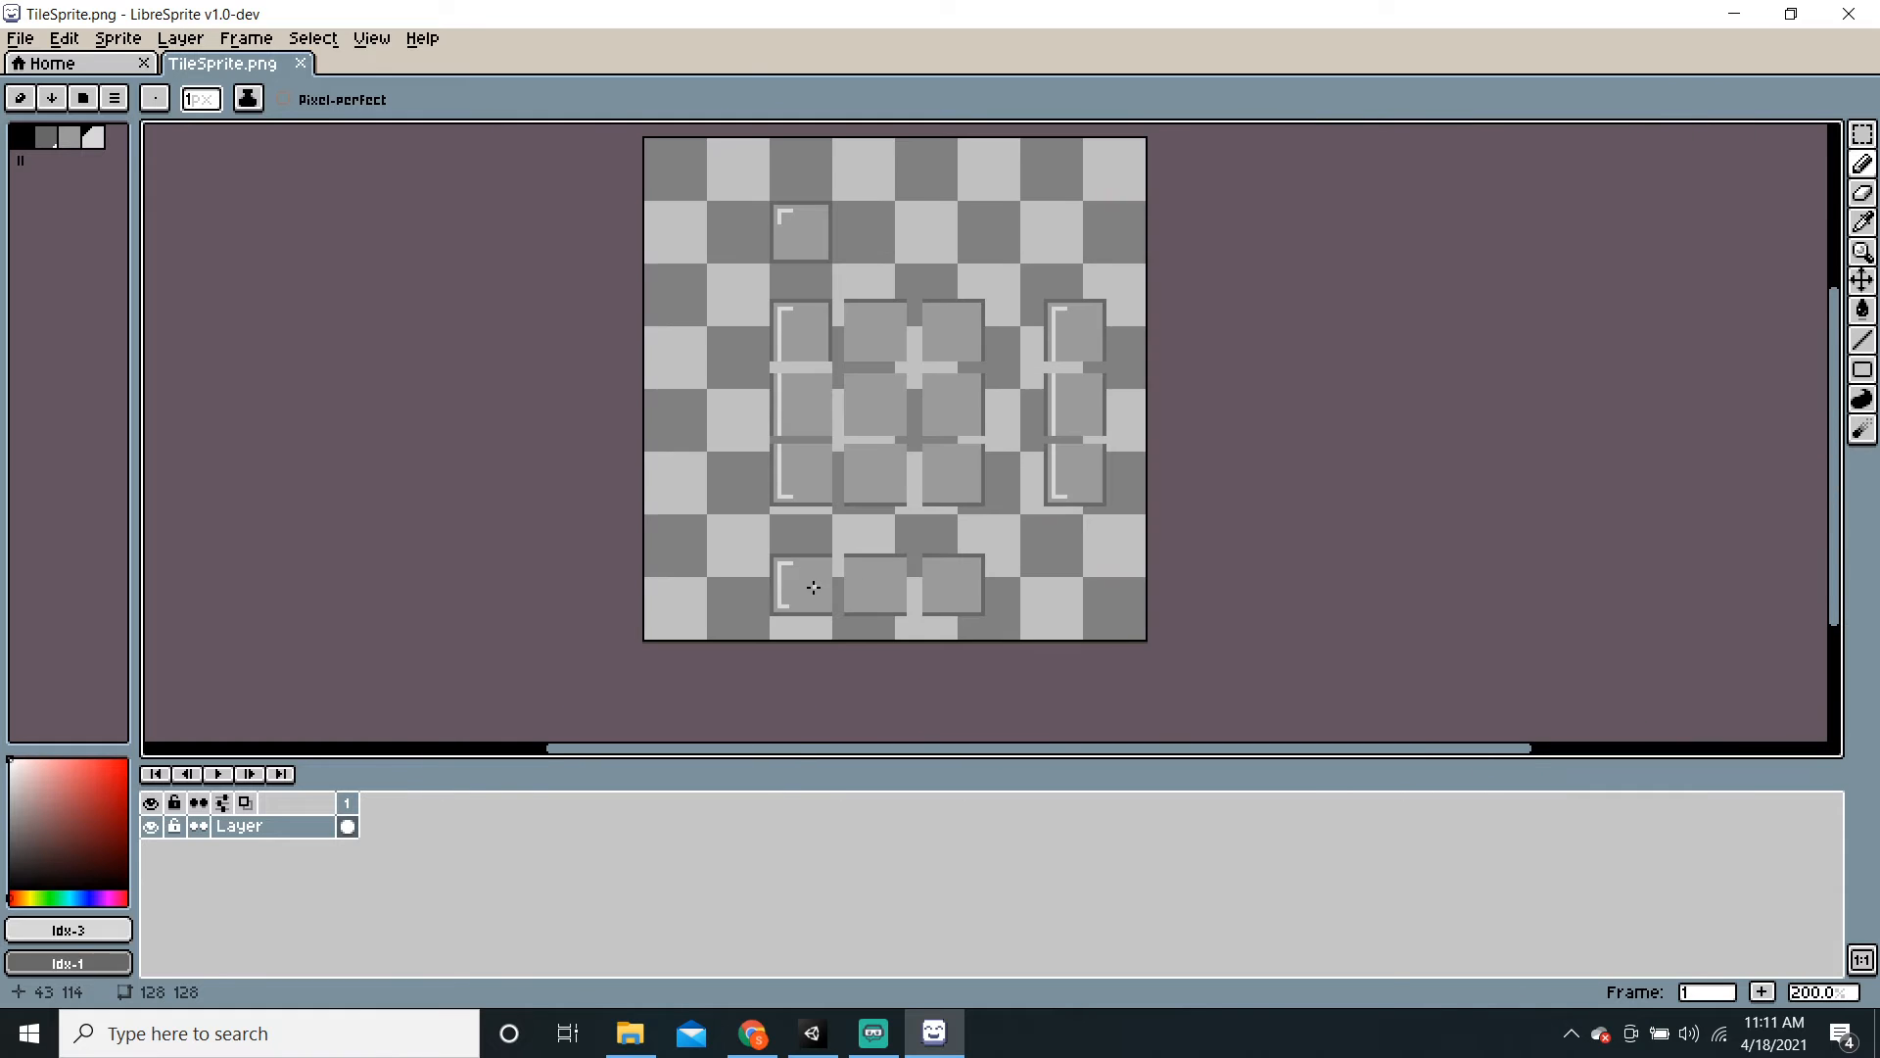
pyautogui.scroll(2, 841, 517)
# Step: Draw a vertical light gray line along a tile edge, save, and return to Unity
pyautogui.moveTo(832, 392); pyautogui.dragTo(782, 627, button='middle')
pyautogui.click(1864, 346)
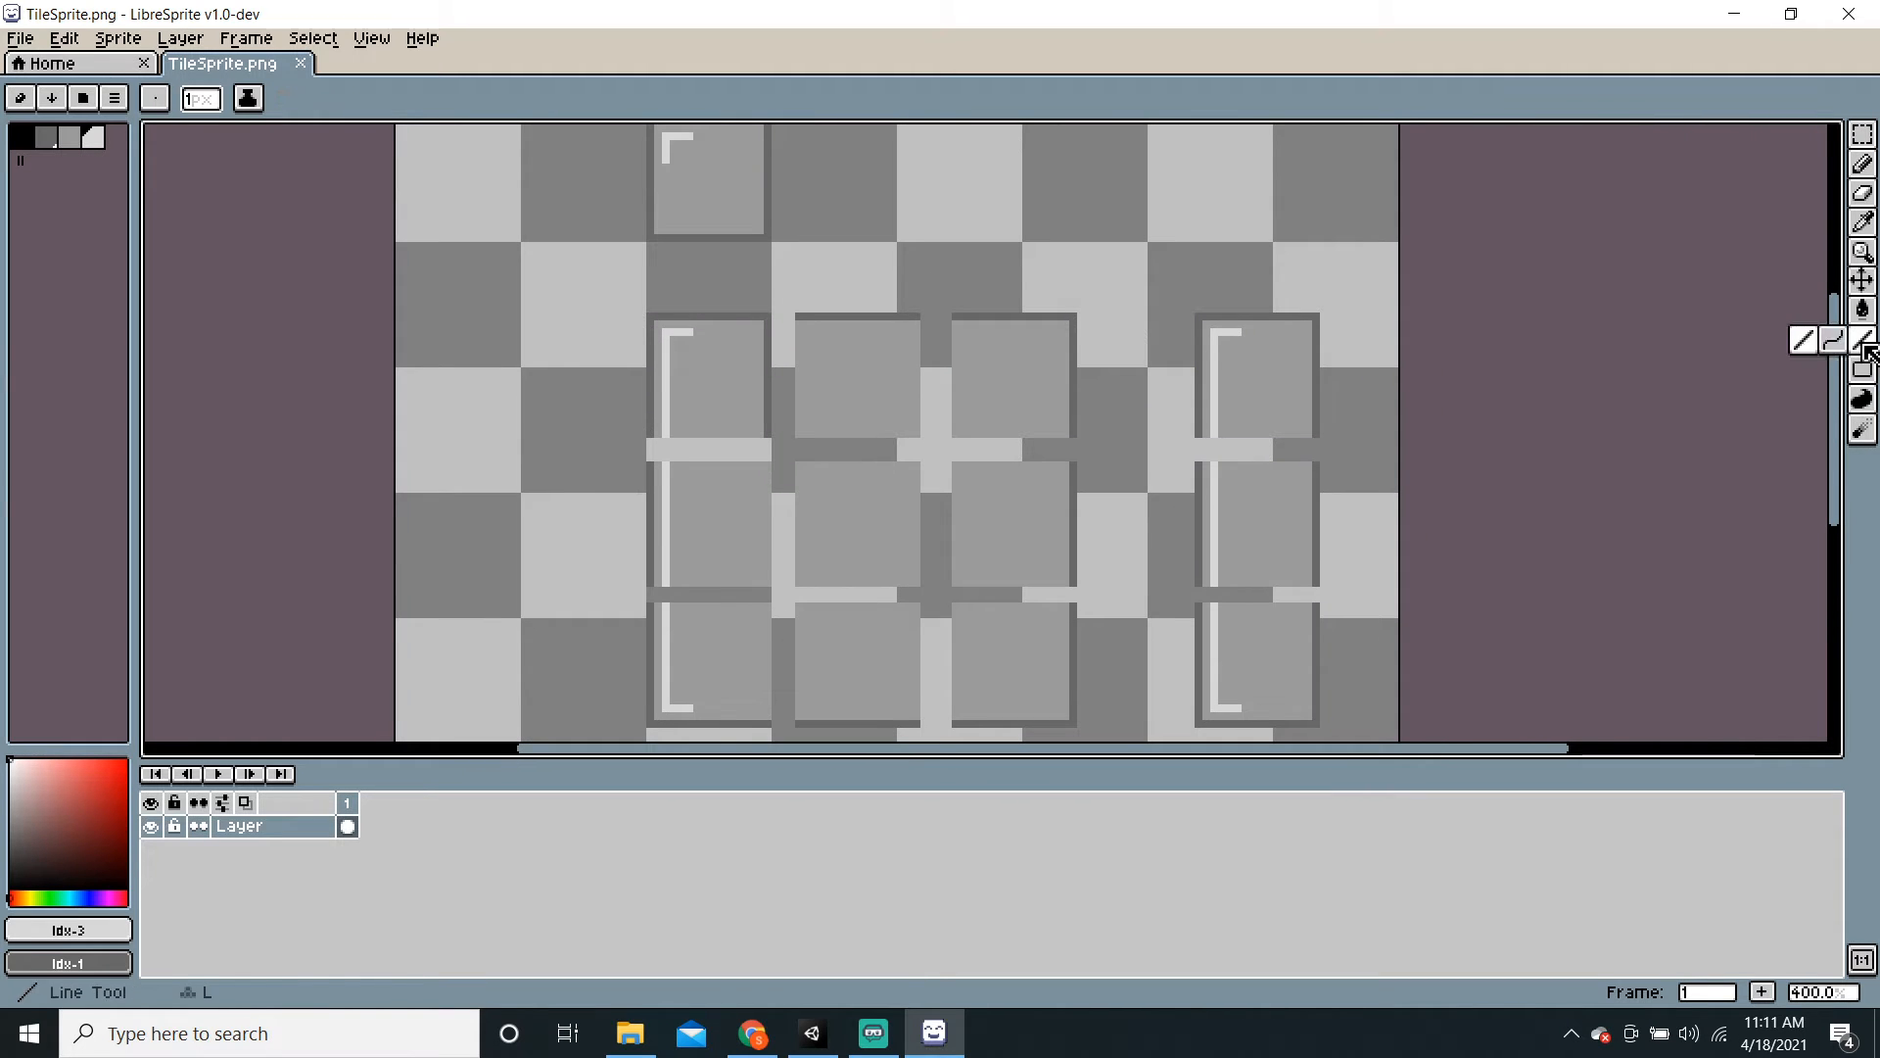
pyautogui.click(68, 137)
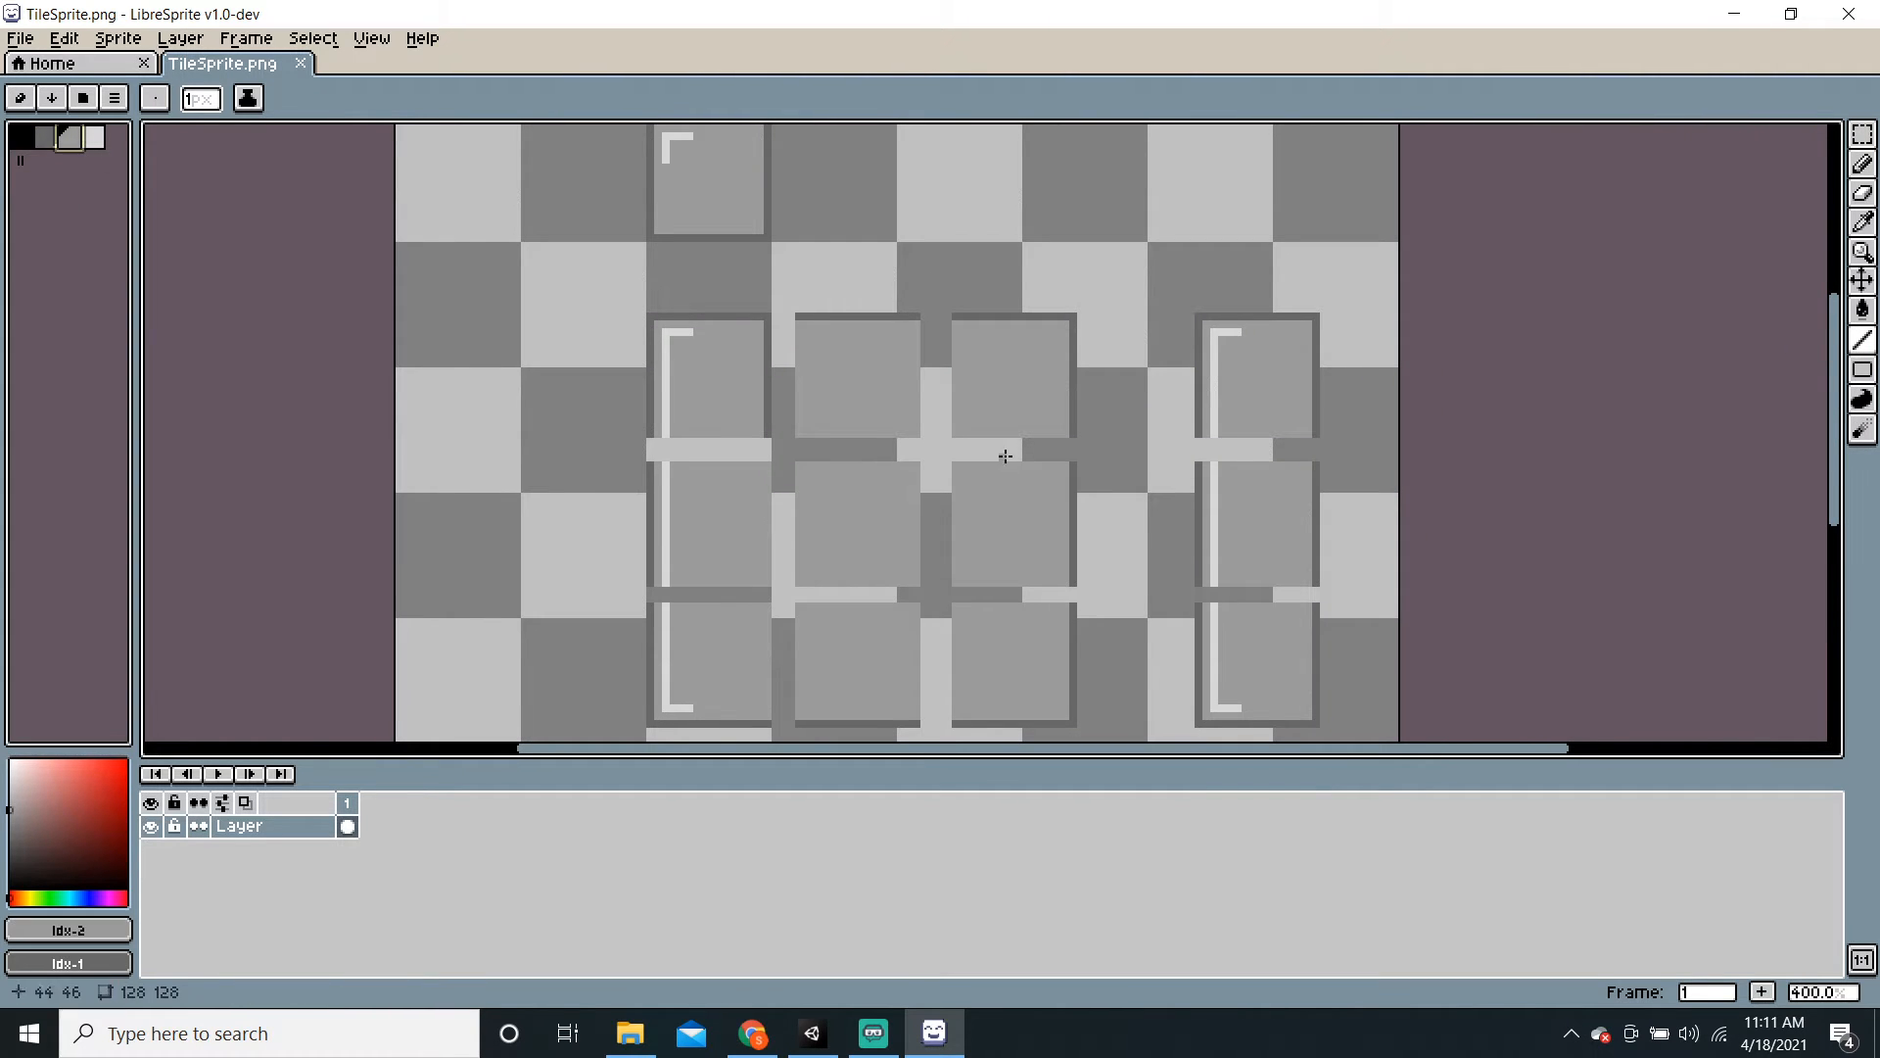
pyautogui.moveTo(760, 331); pyautogui.dragTo(769, 437)
pyautogui.scroll(-2, 1108, 524)
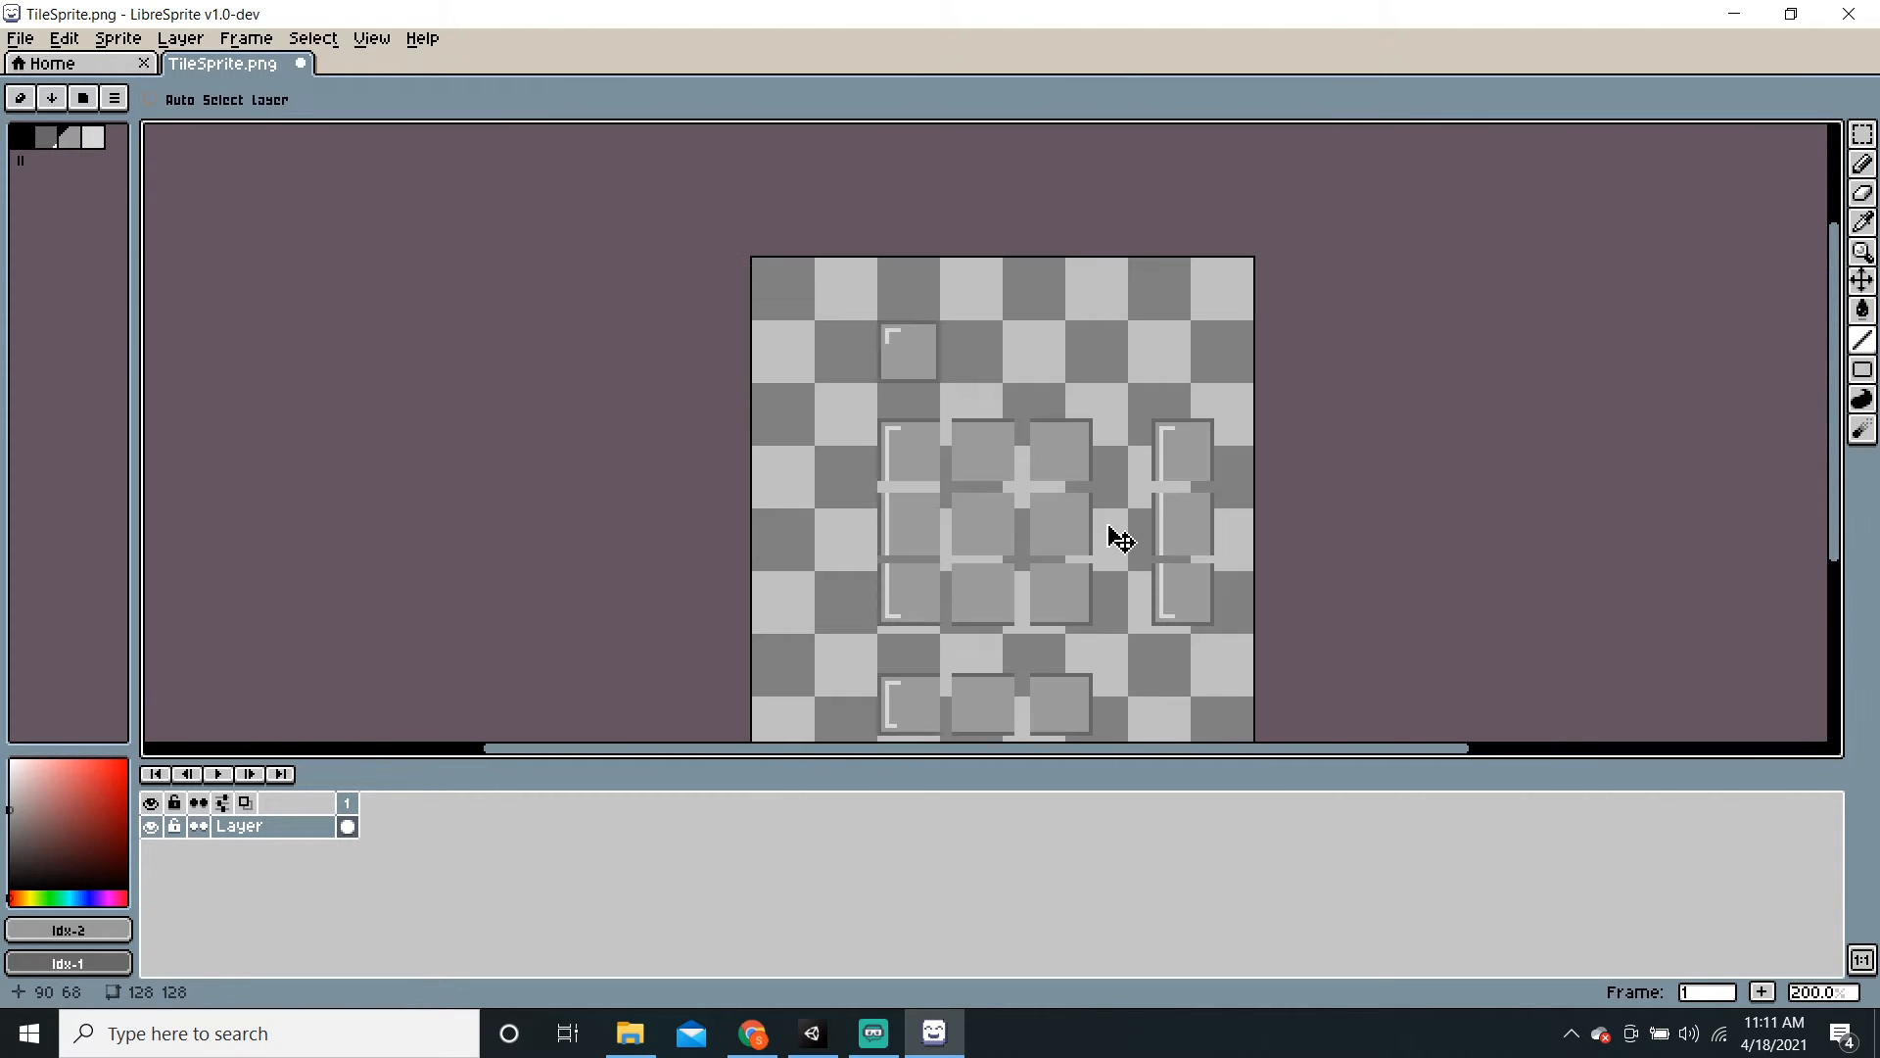
pyautogui.hotkey('ctrl', 's')
pyautogui.click(812, 1033)
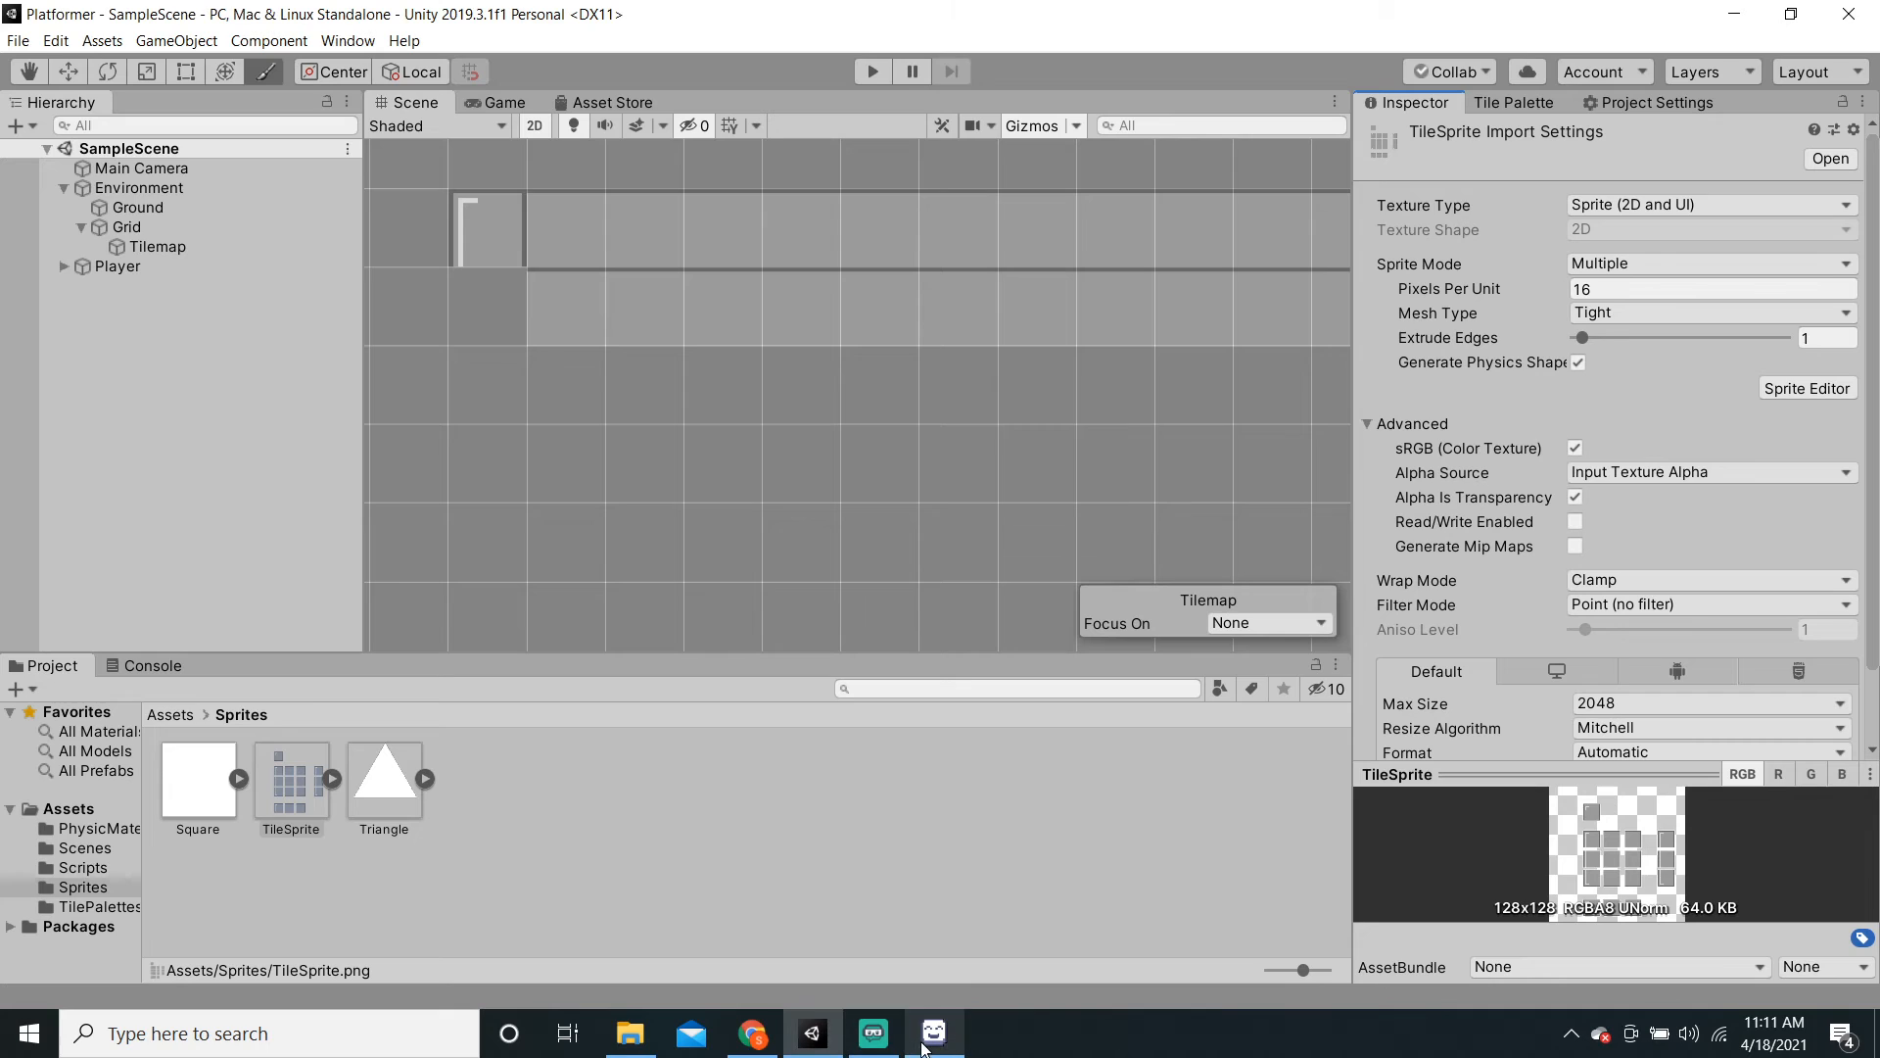
# Step: Delete the outdated TileSprite asset from the Sprites folder
pyautogui.click(299, 786)
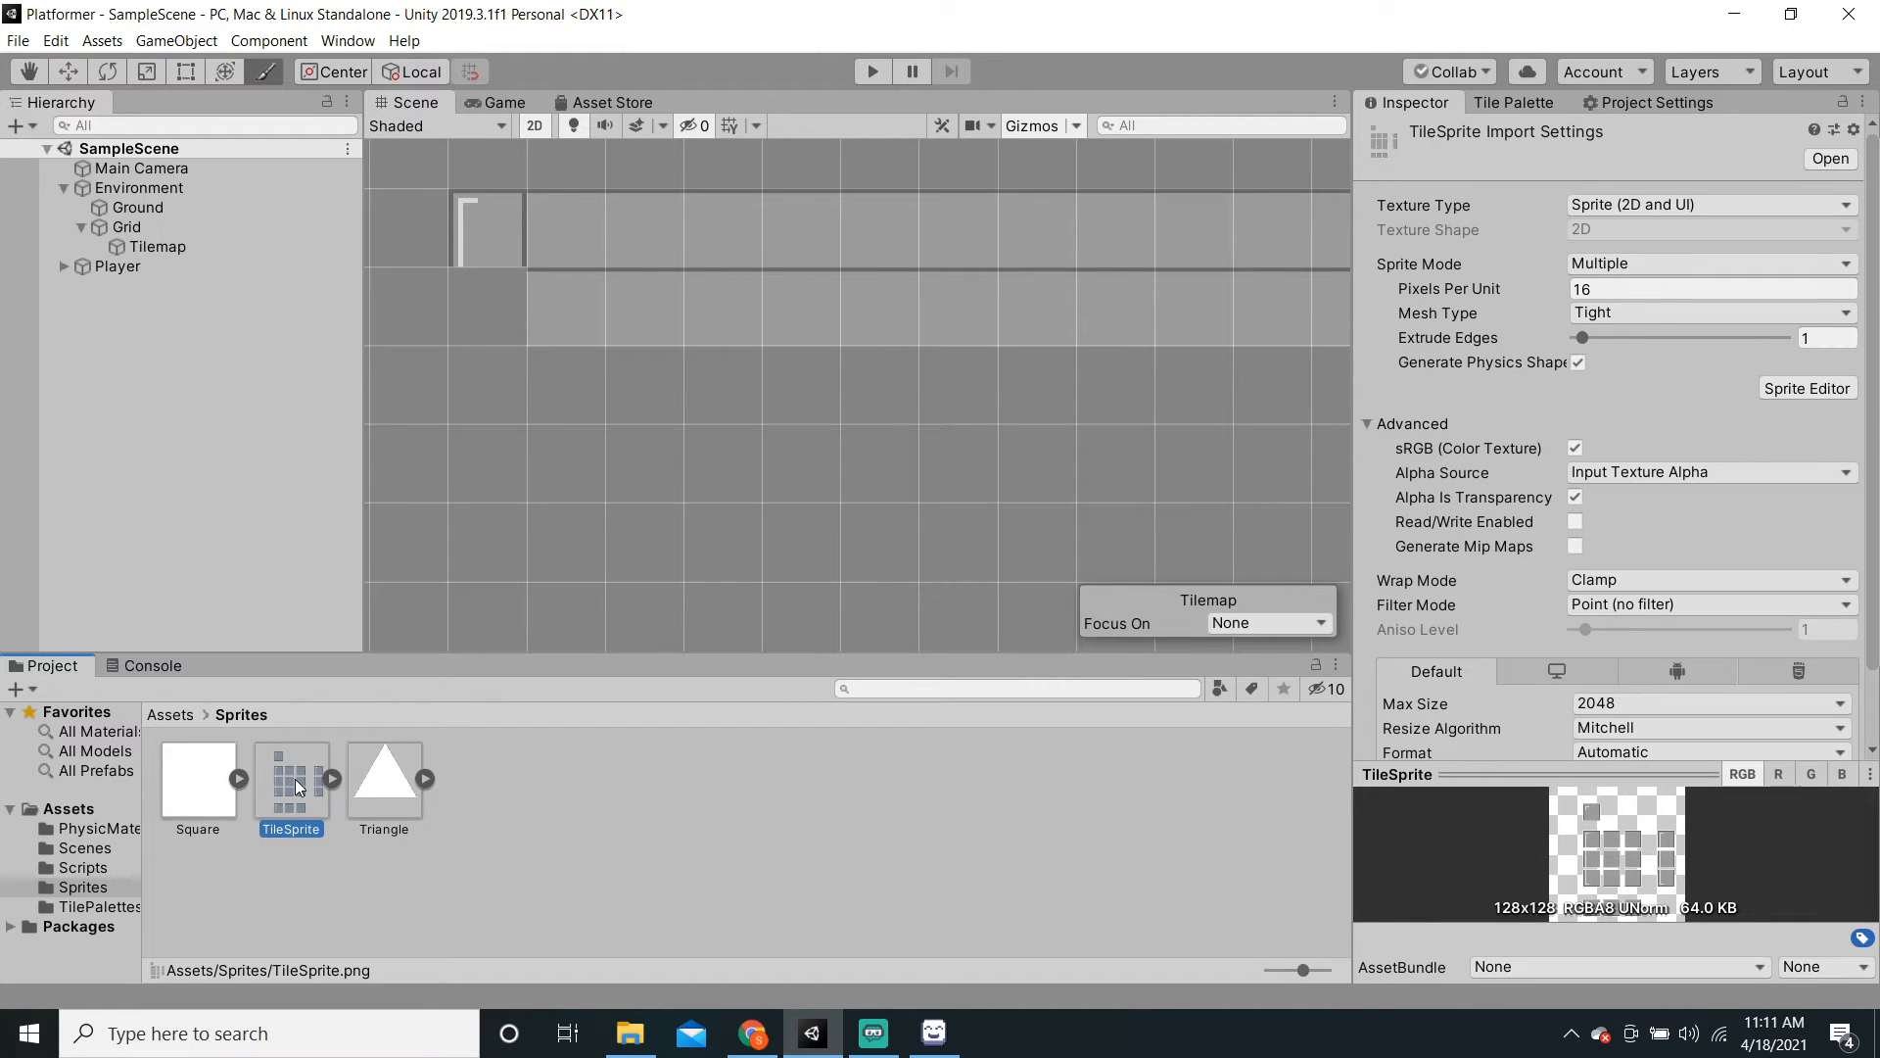
pyautogui.press('Delete')
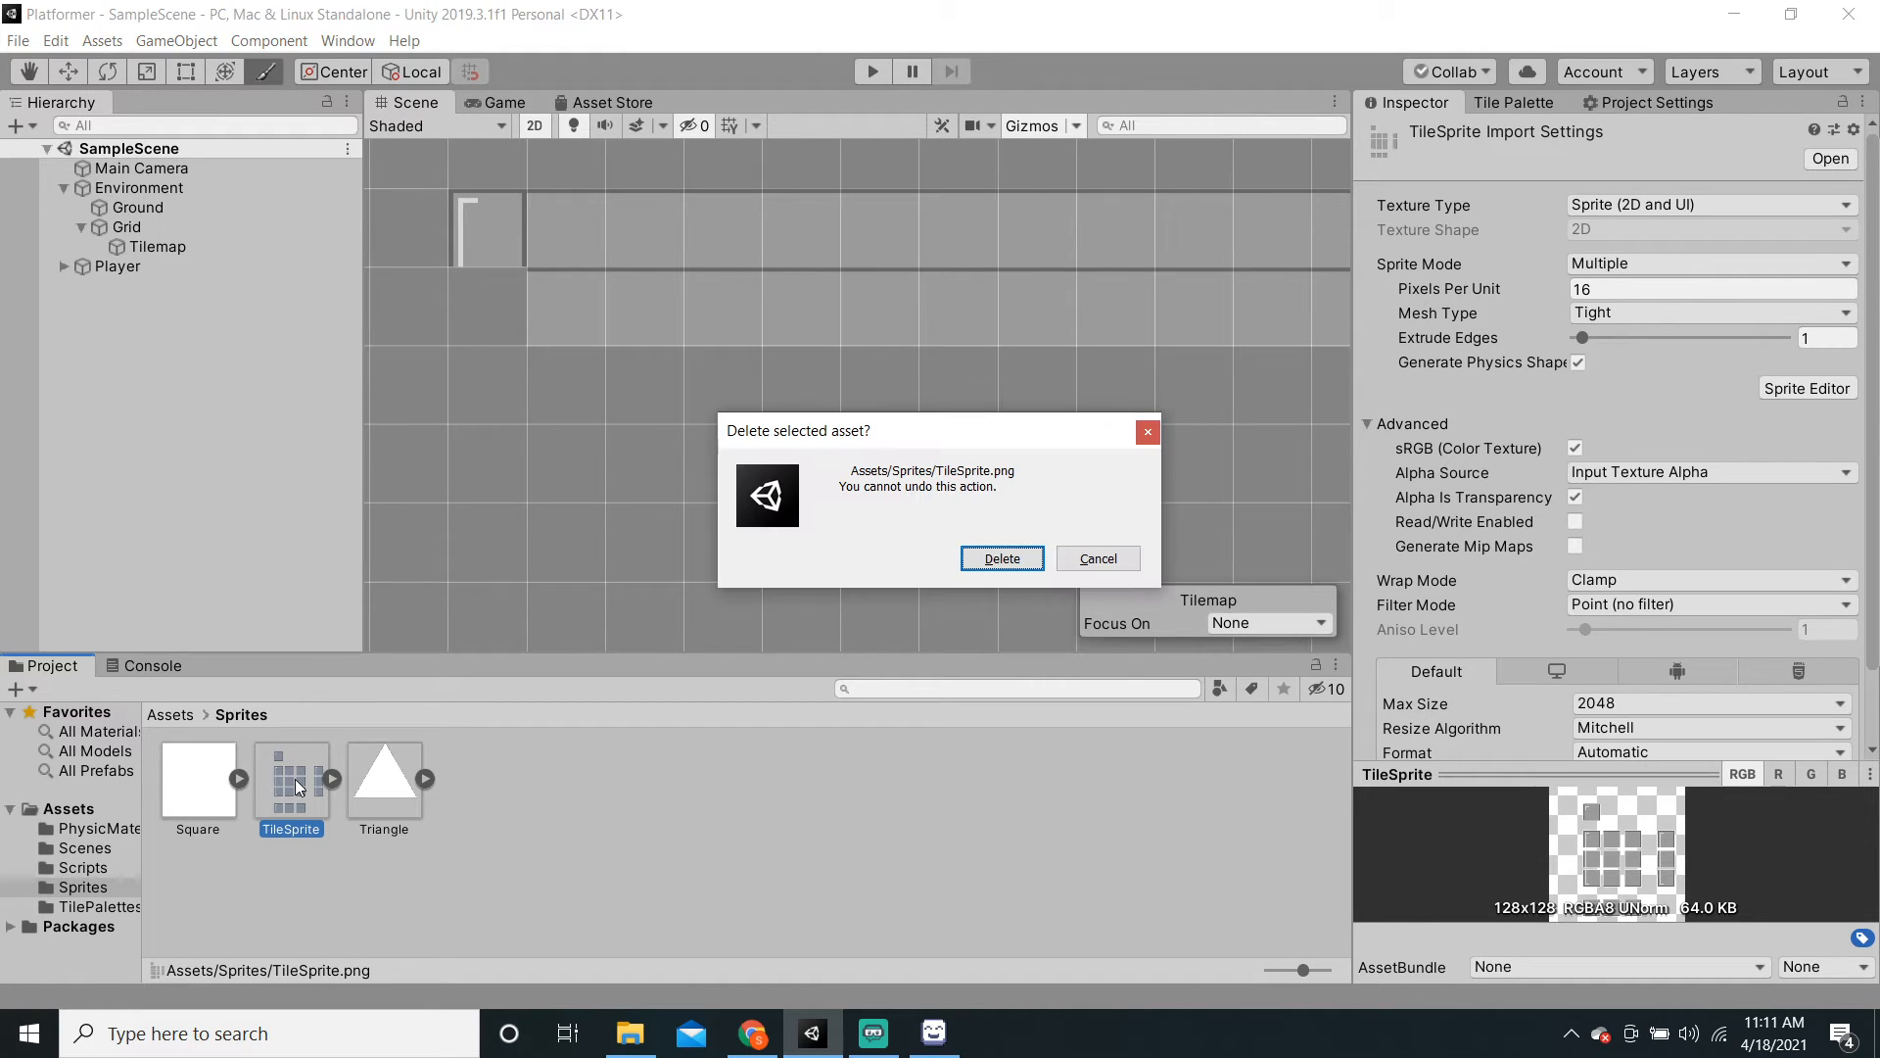
pyautogui.click(1022, 559)
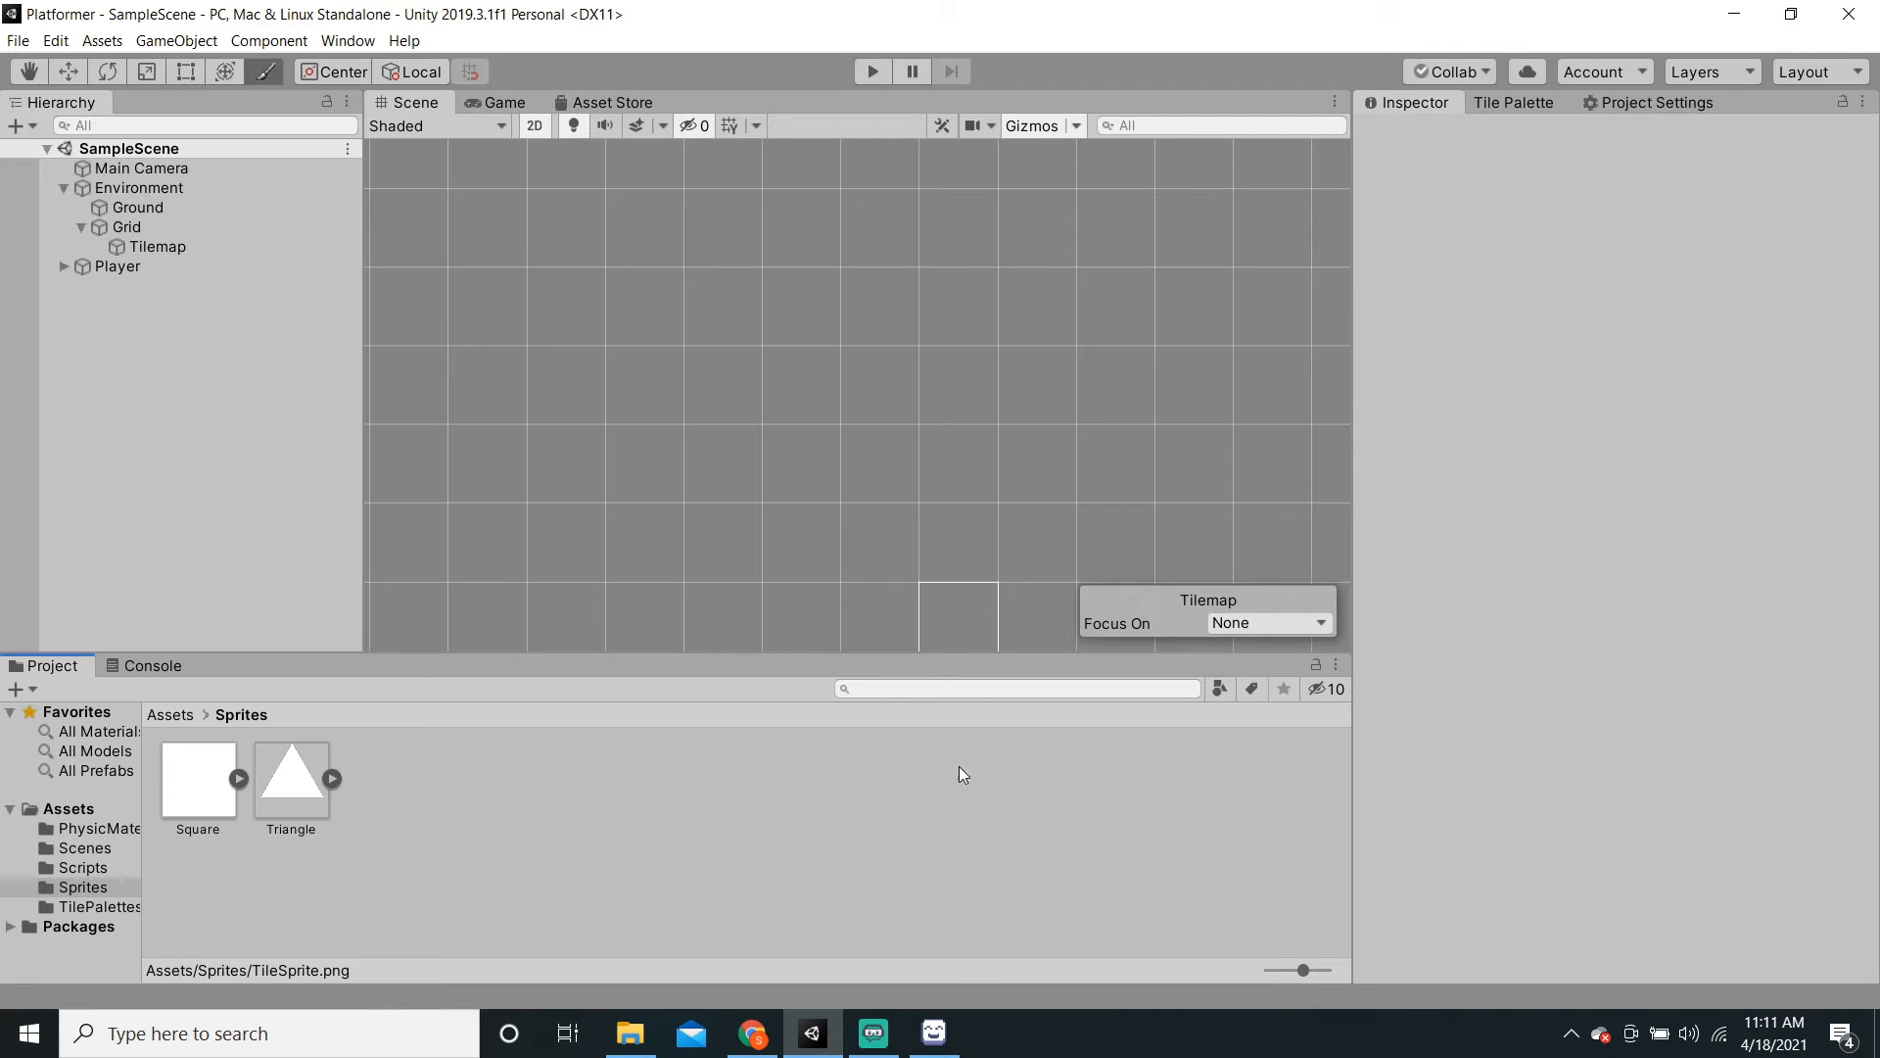
# Step: Import the updated TileSprite.png from File Explorer into Sprites and edit its Pixels Per Unit
pyautogui.click(629, 1033)
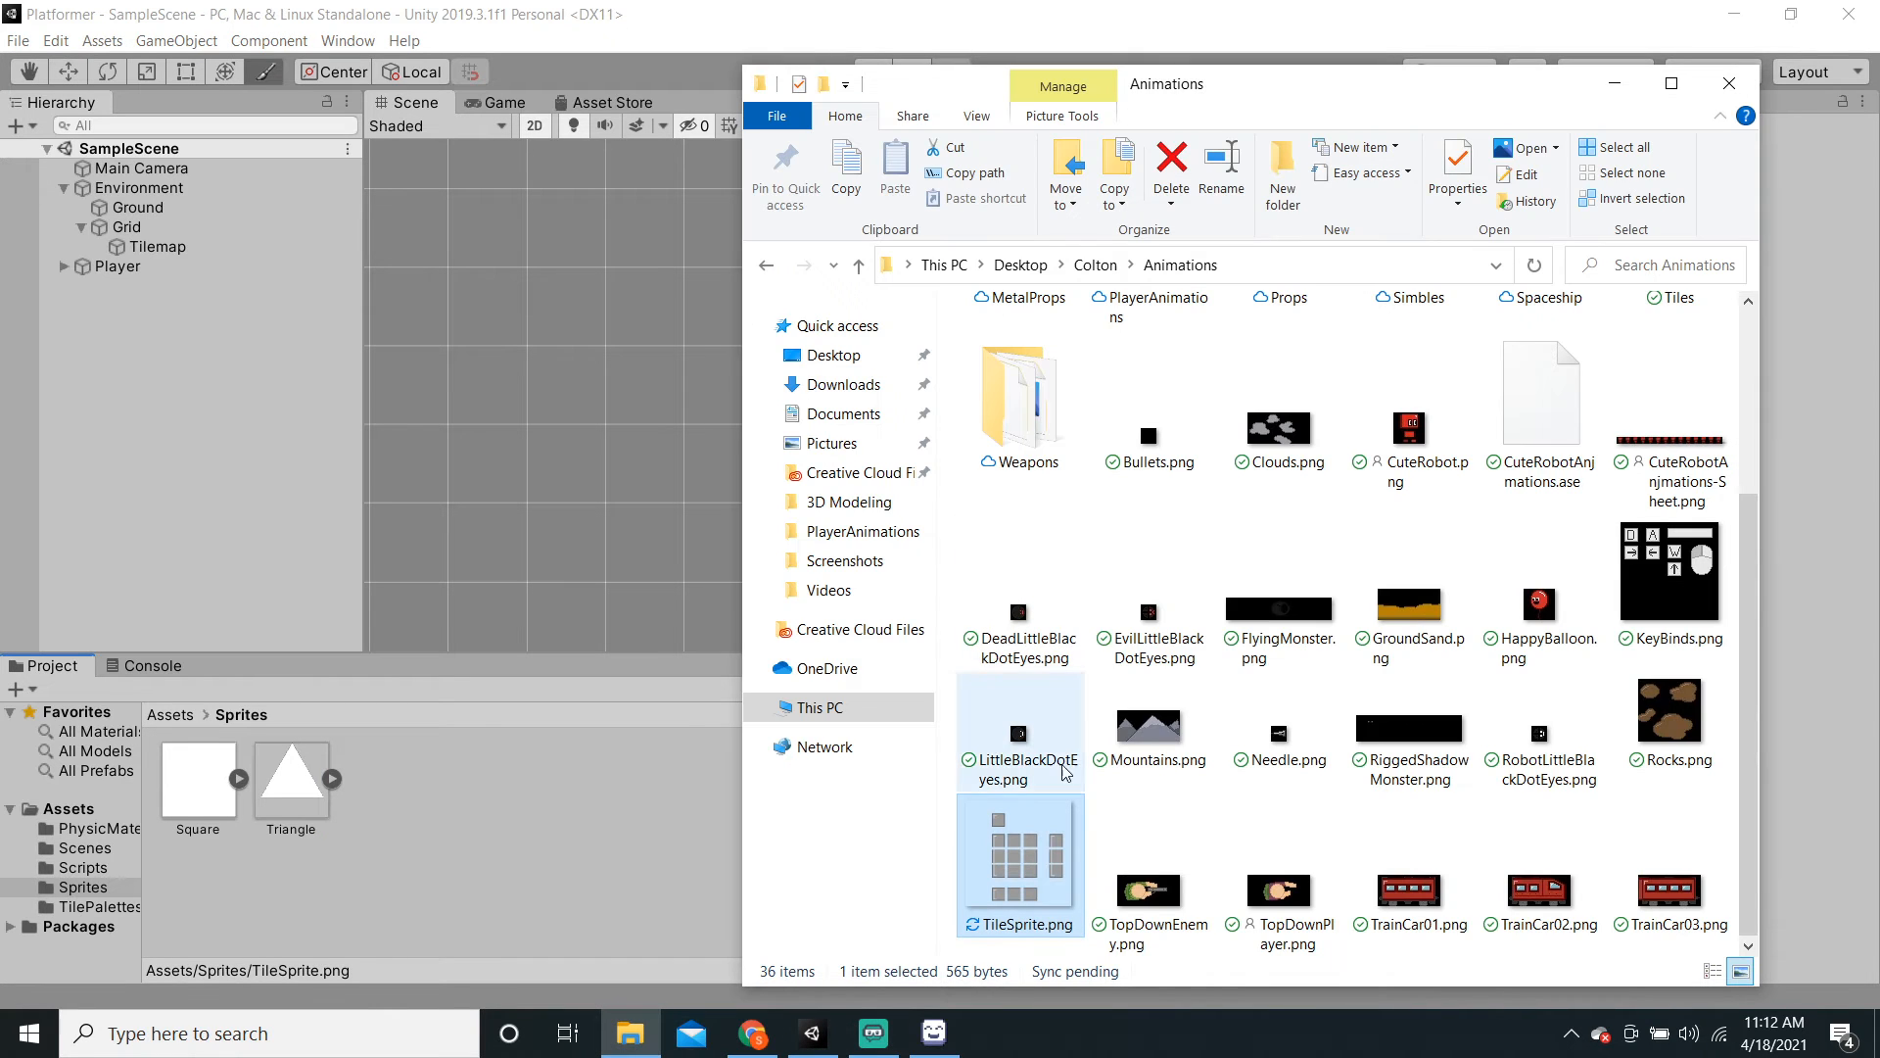
pyautogui.moveTo(1040, 861); pyautogui.dragTo(285, 795)
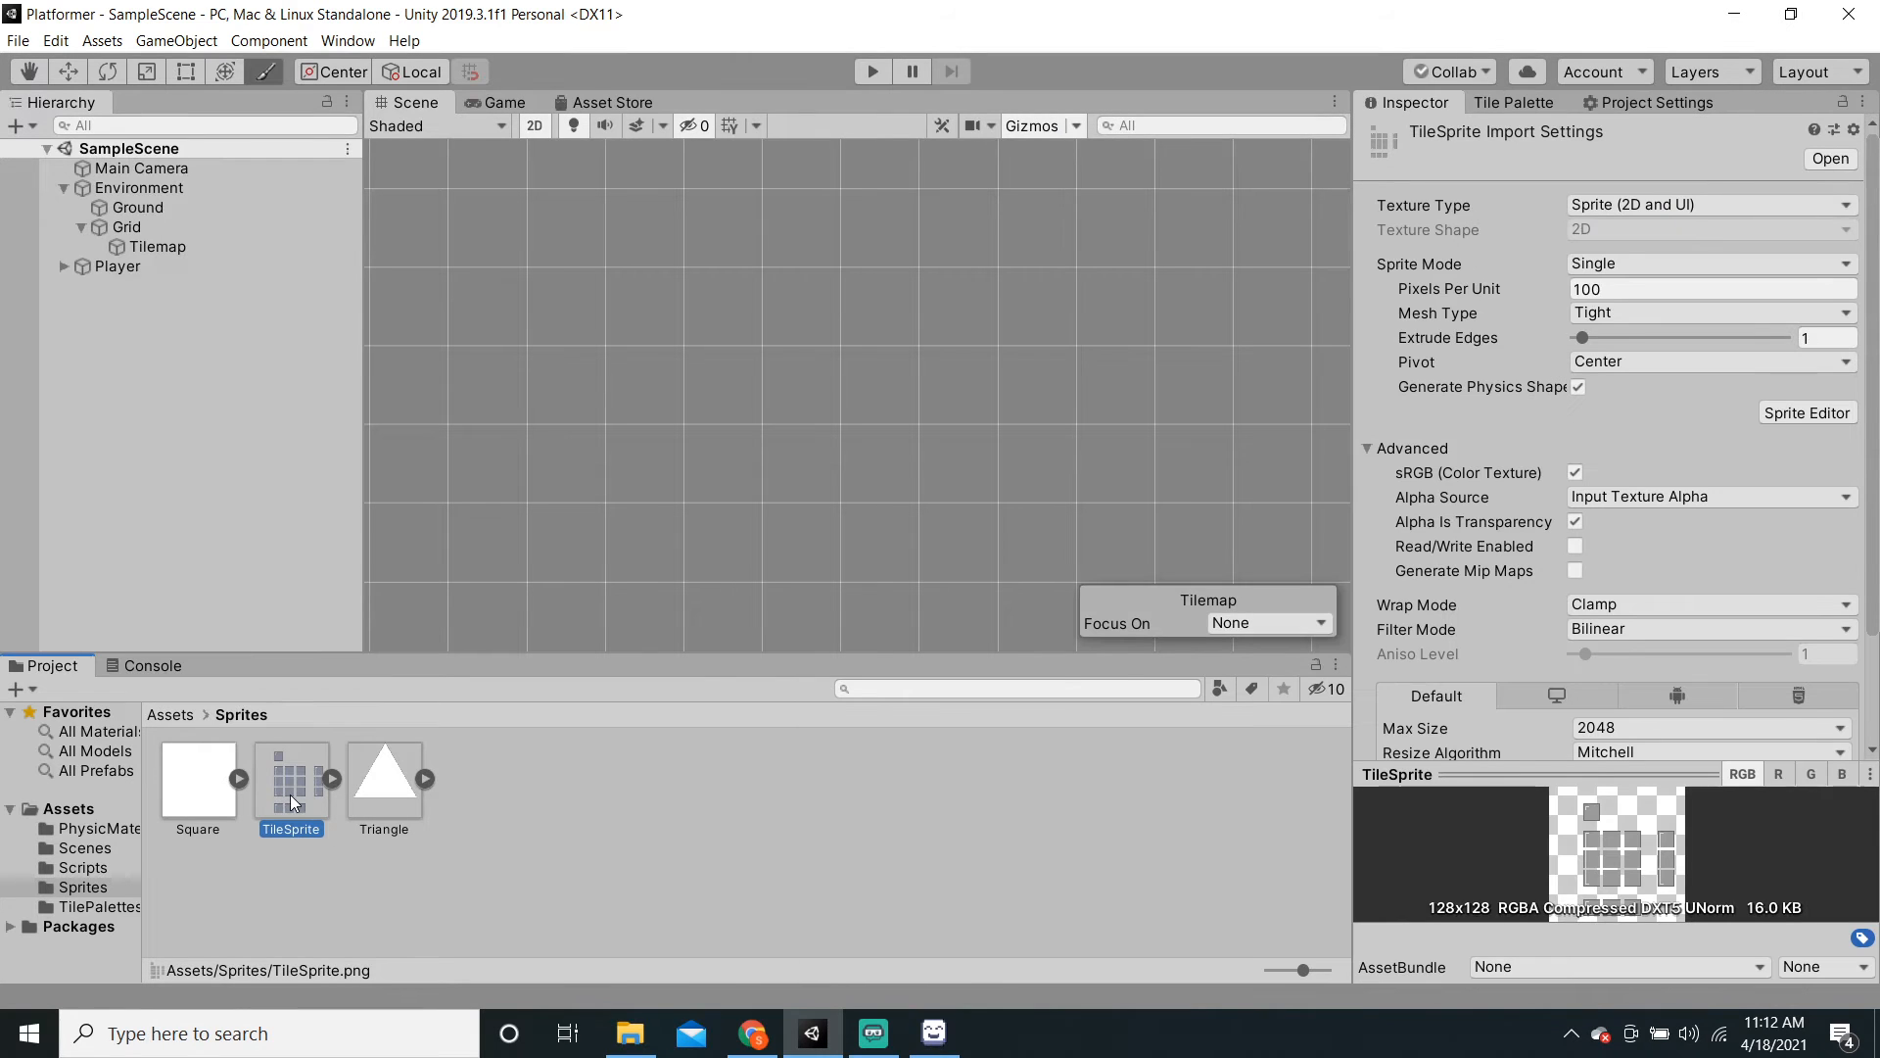
pyautogui.click(1640, 288)
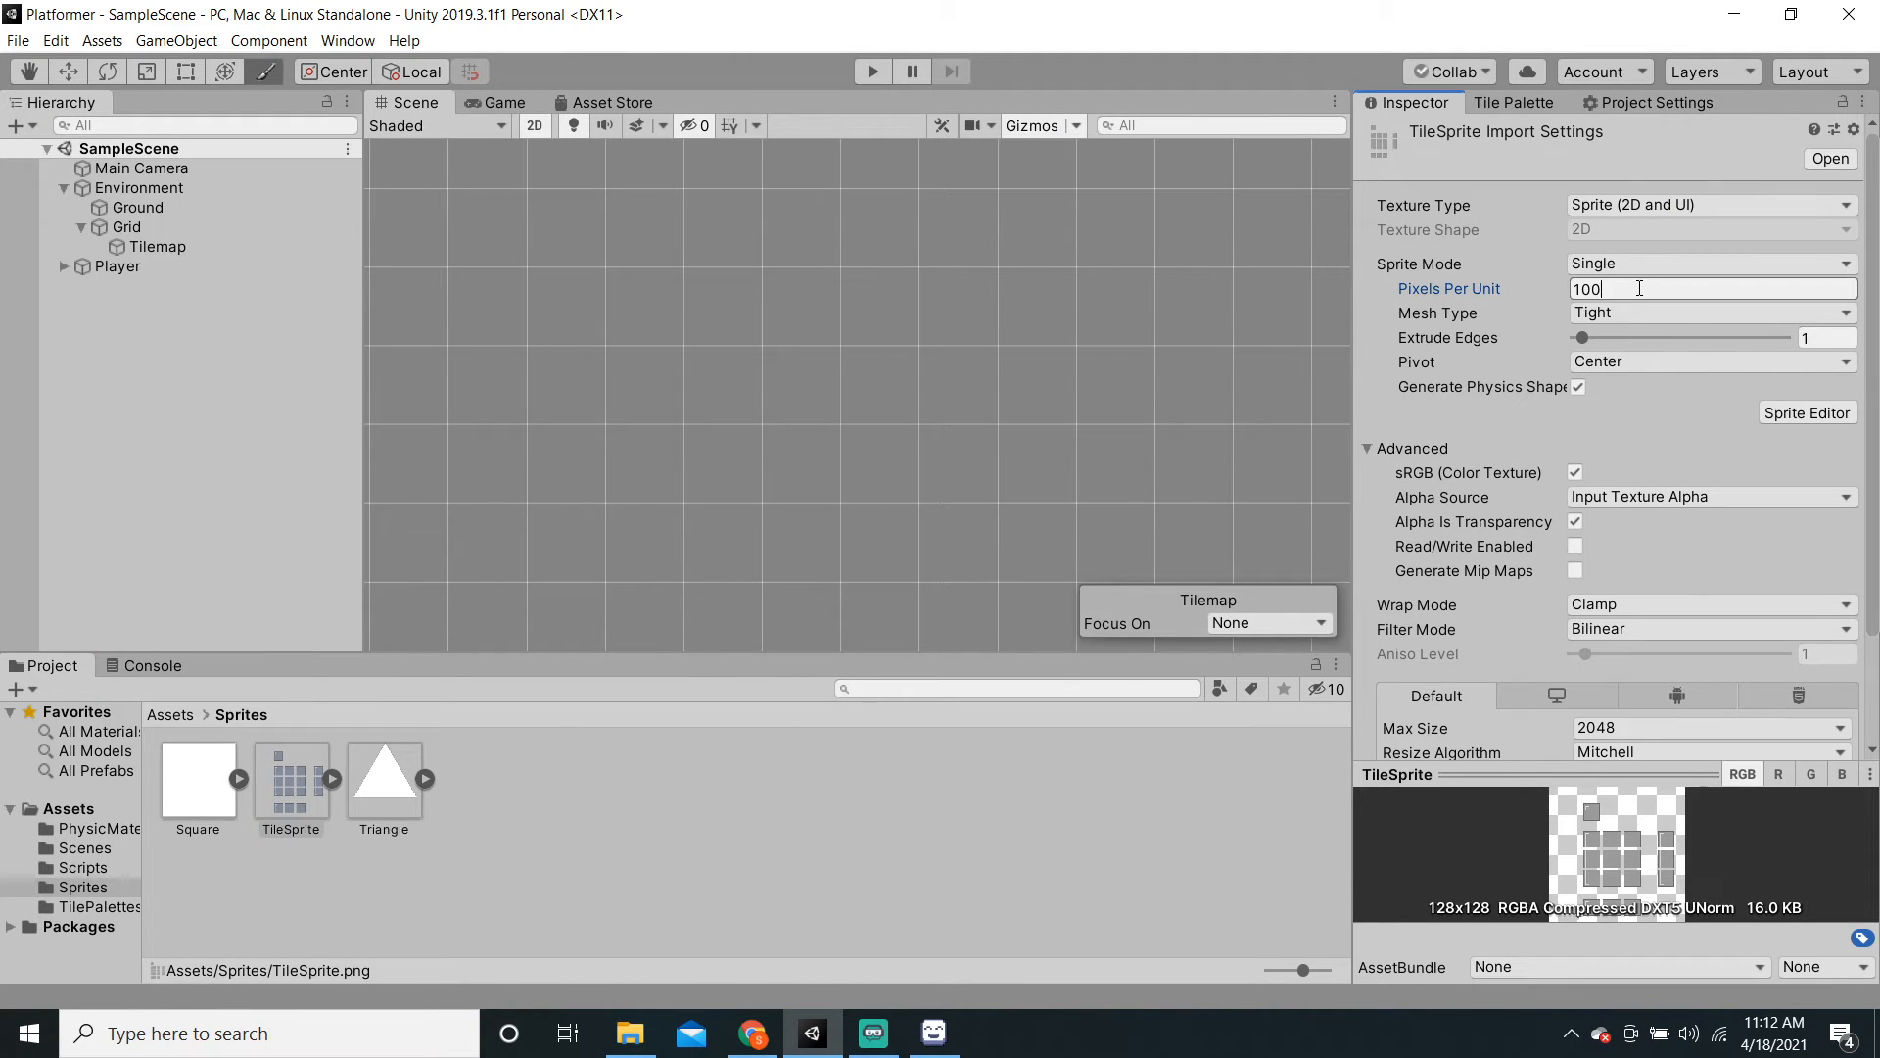
# Step: Set TileSprite to 16 pixels per unit, no compression, Point filter, Multiple mode, and apply
pyautogui.write('16')
pyautogui.scroll(-3, 1641, 288)
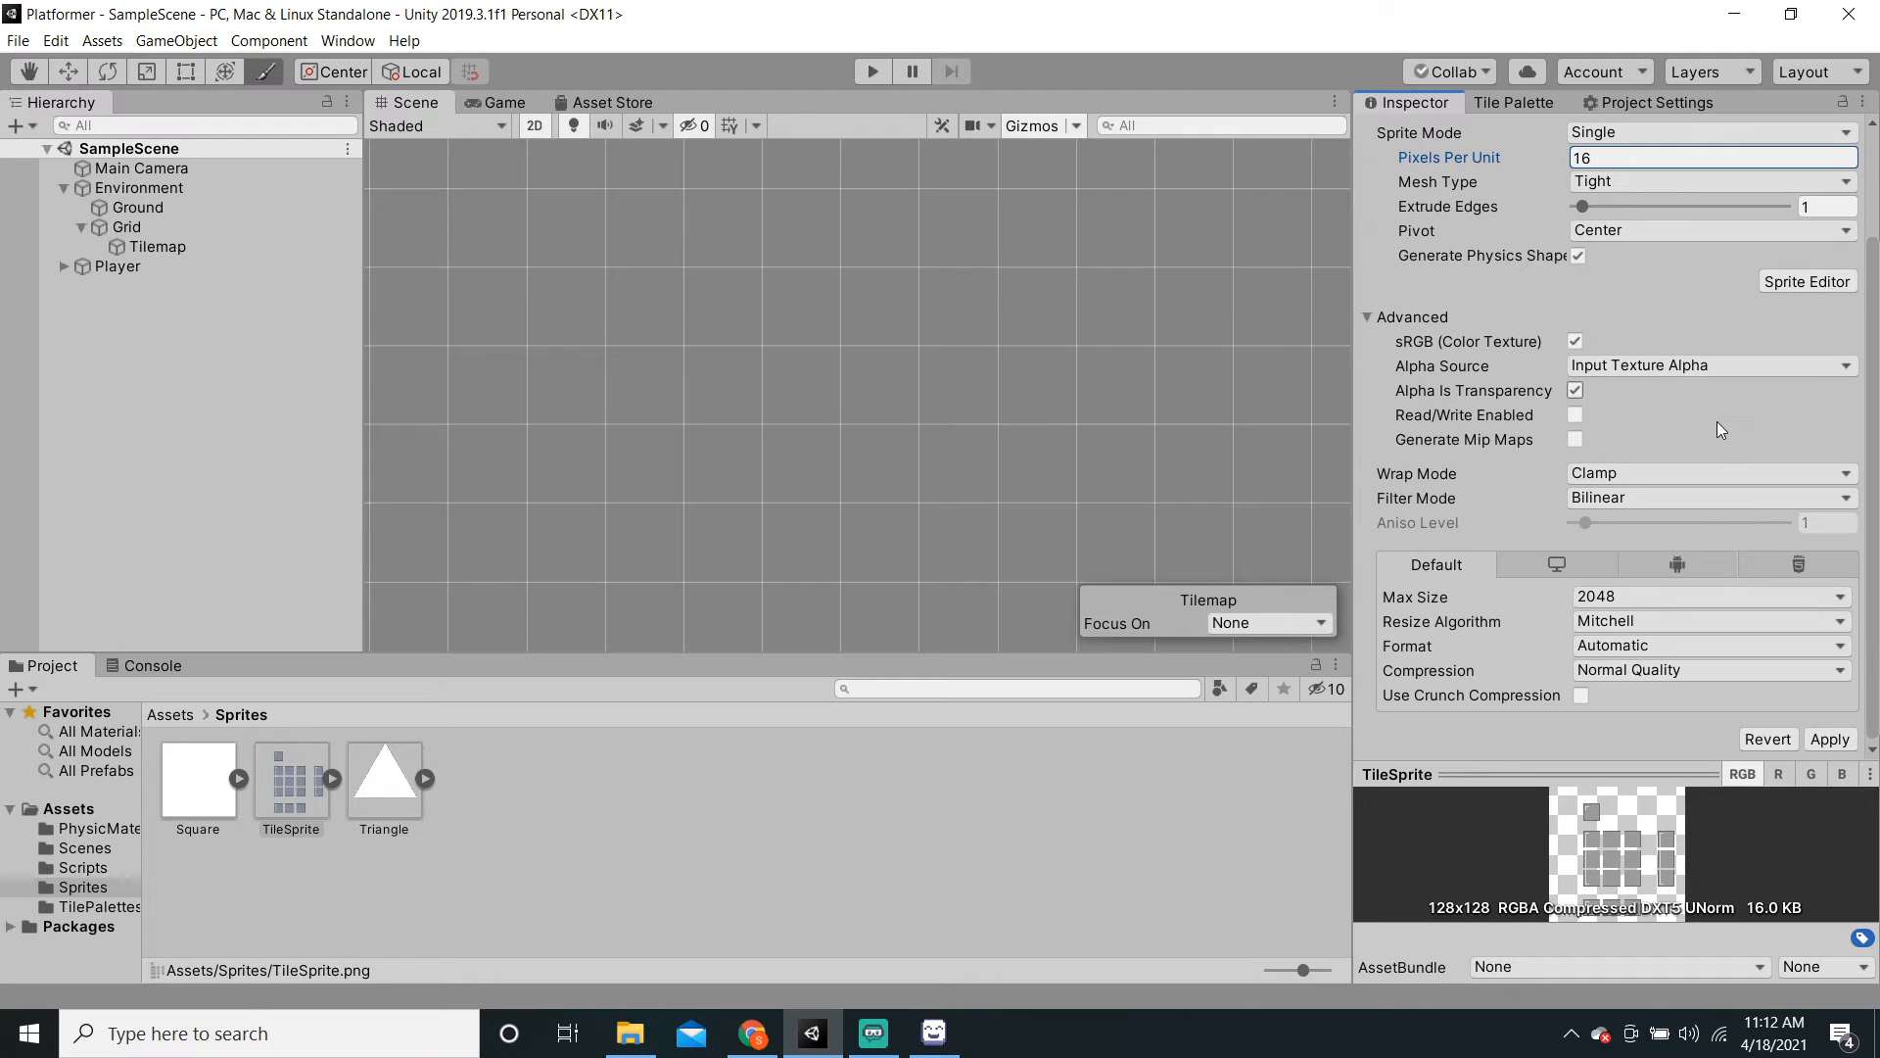
pyautogui.click(1636, 670)
pyautogui.click(1630, 696)
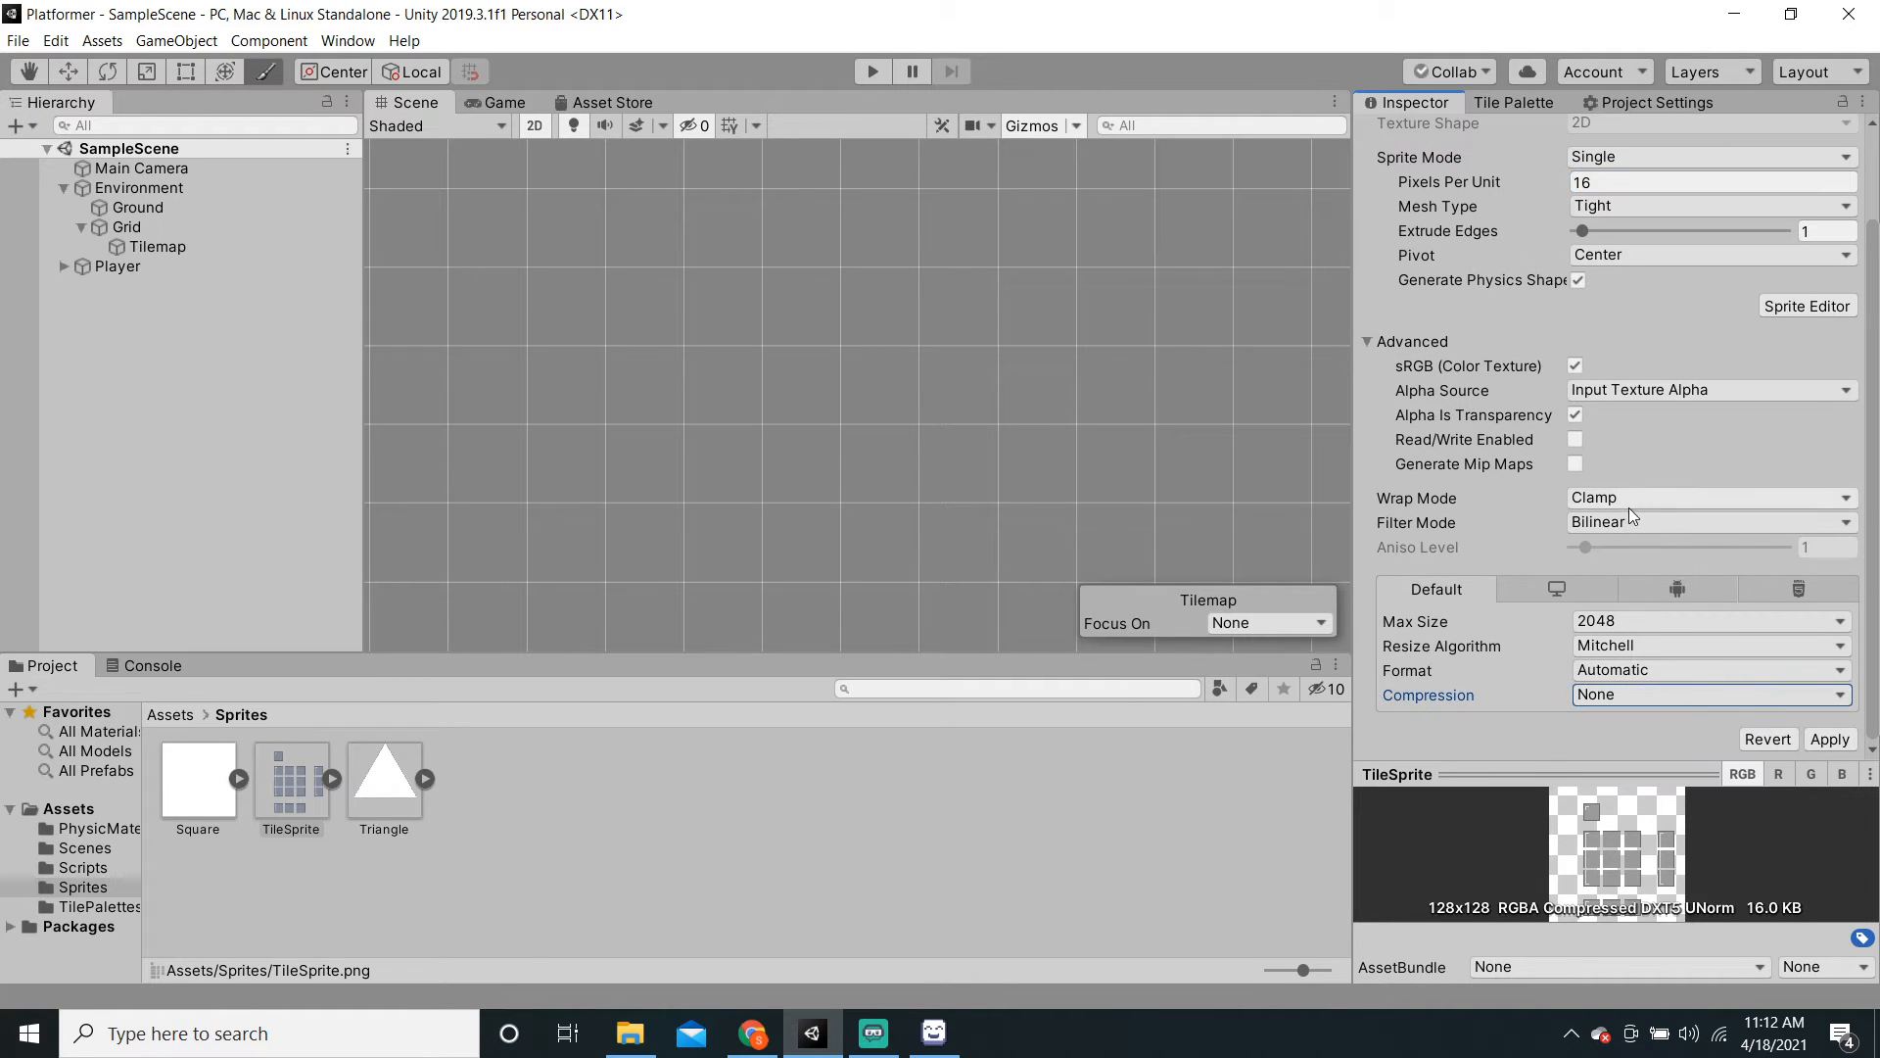
pyautogui.click(1626, 522)
pyautogui.click(1625, 546)
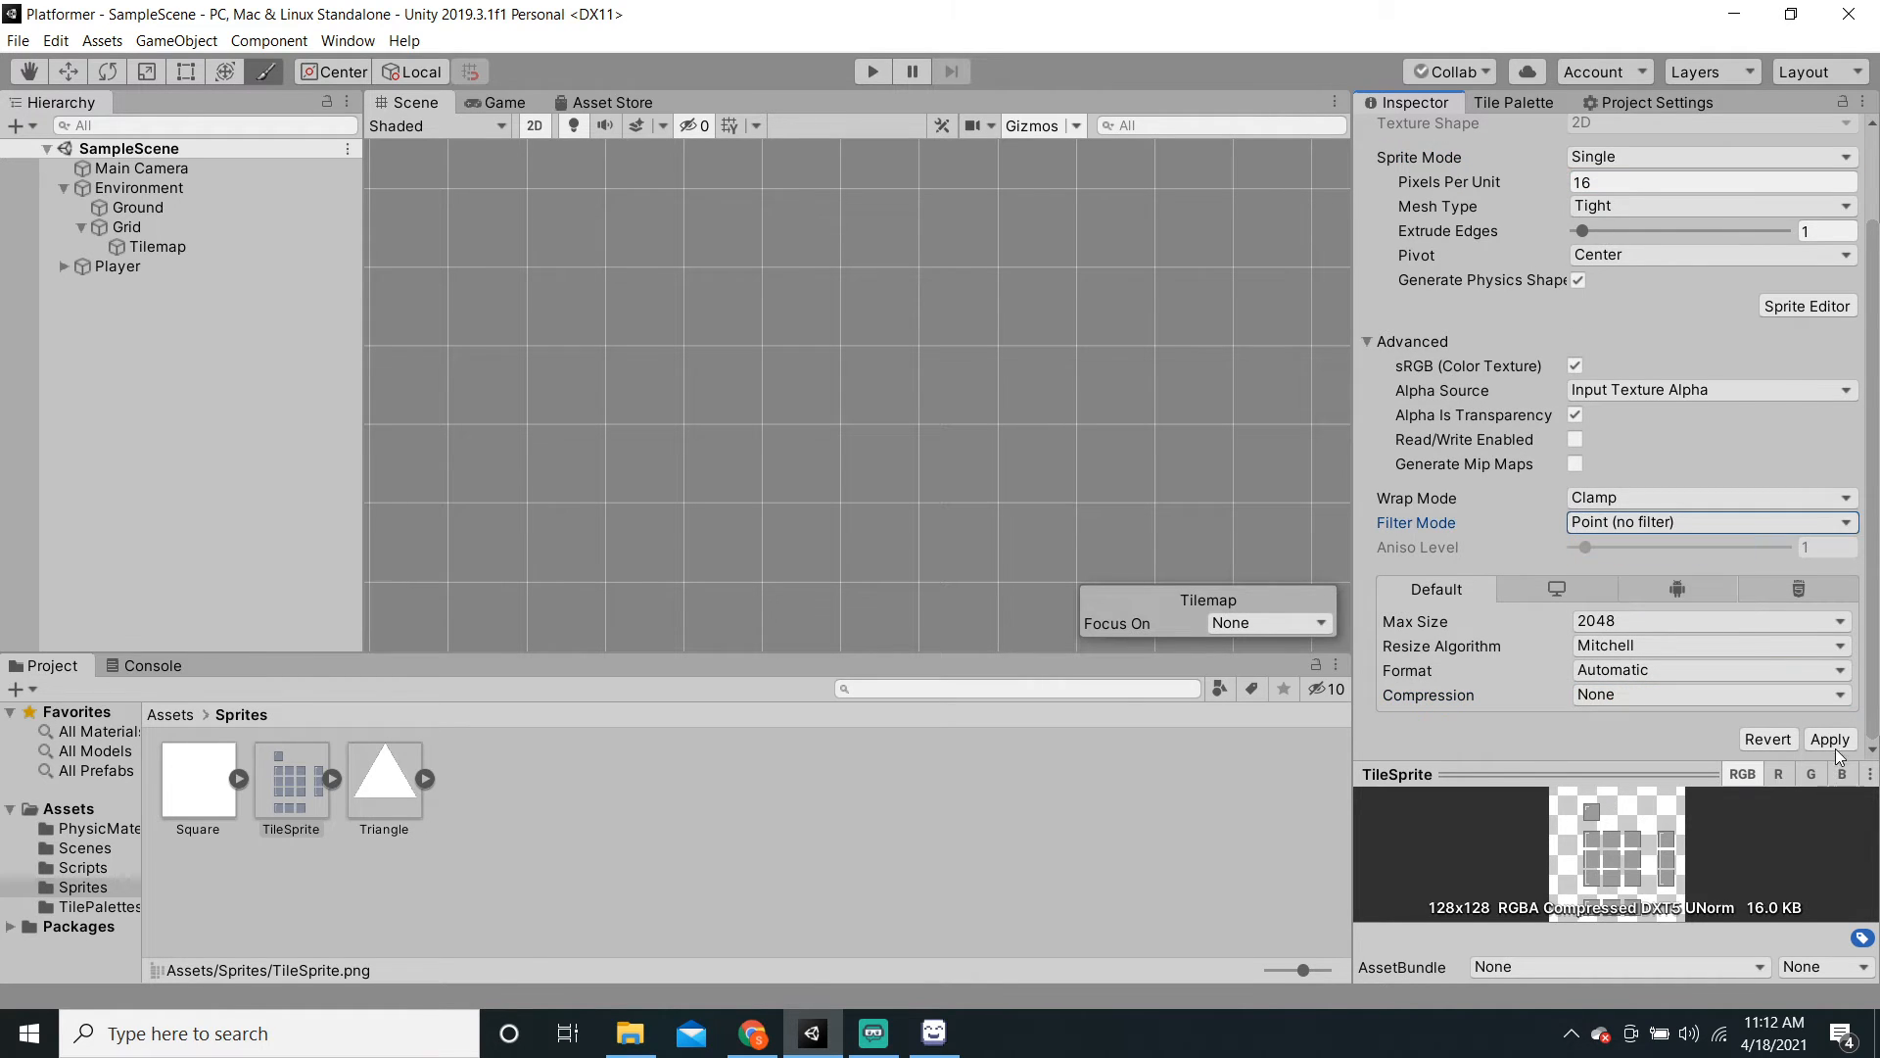
pyautogui.click(1602, 159)
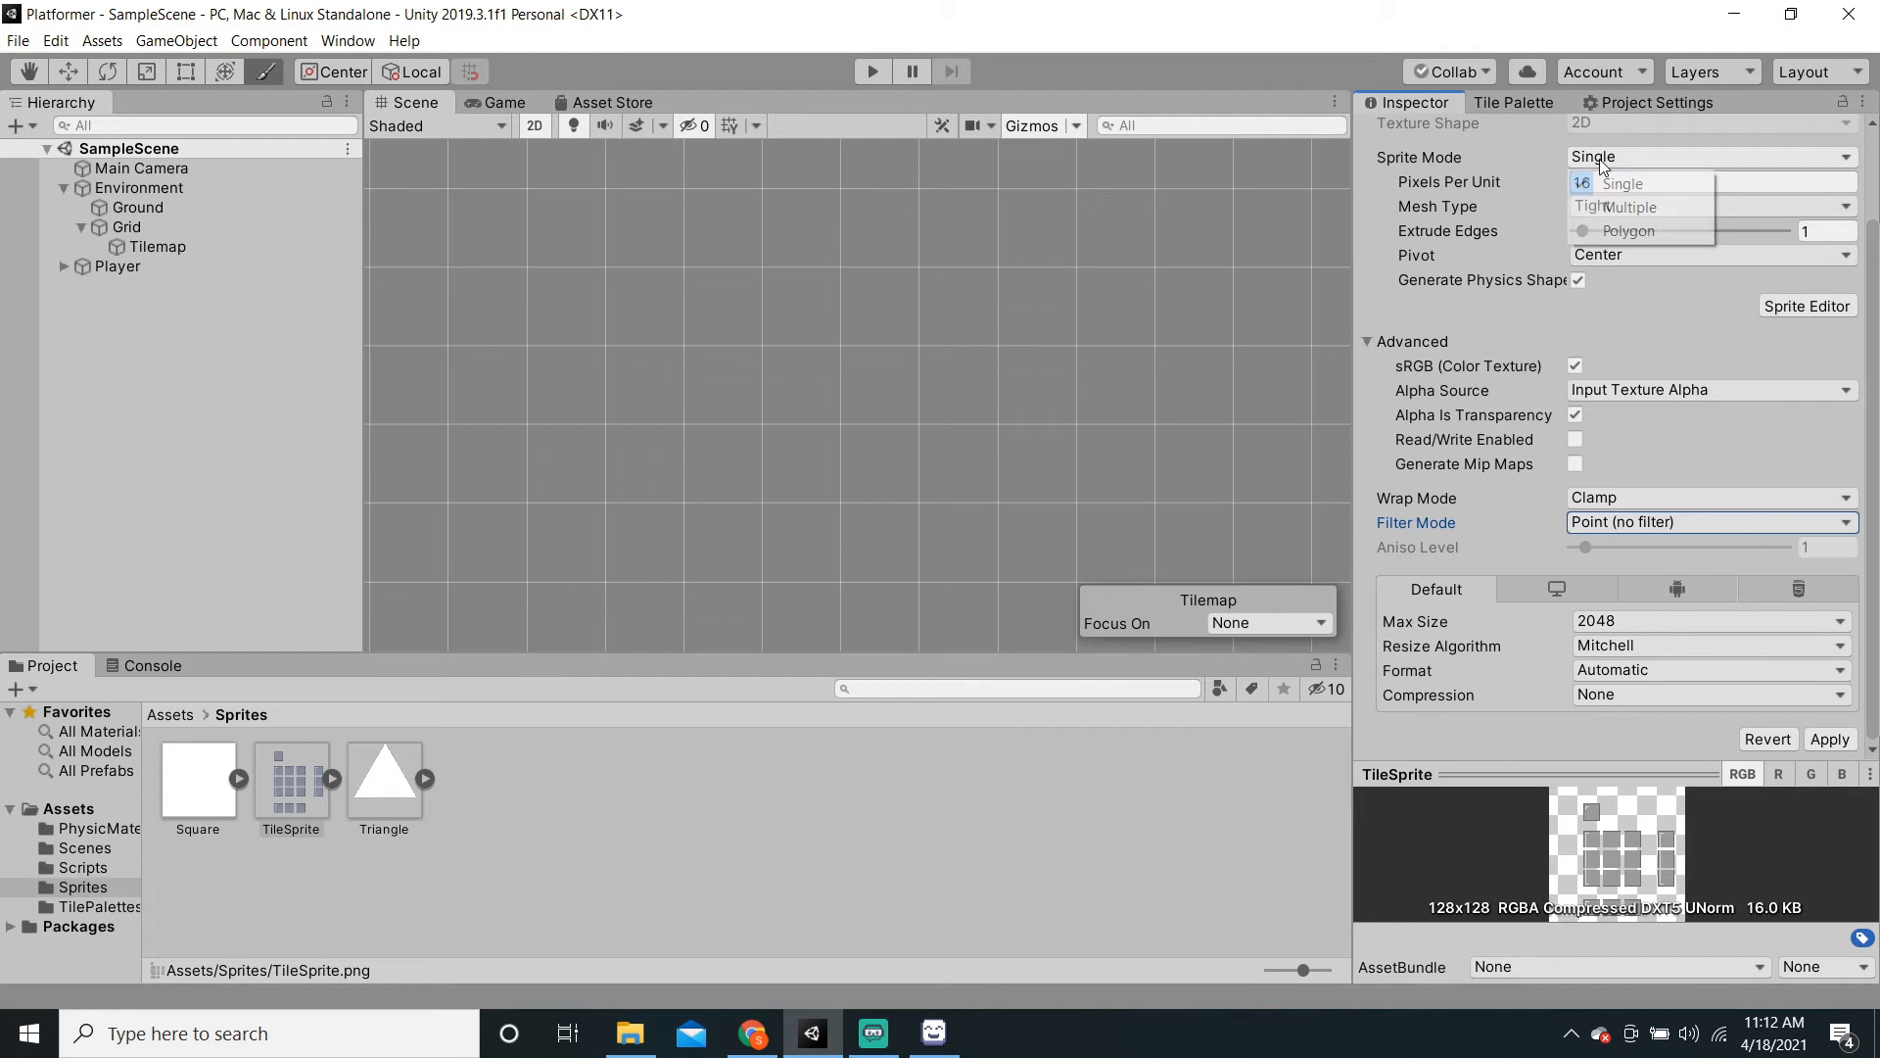
pyautogui.click(1629, 207)
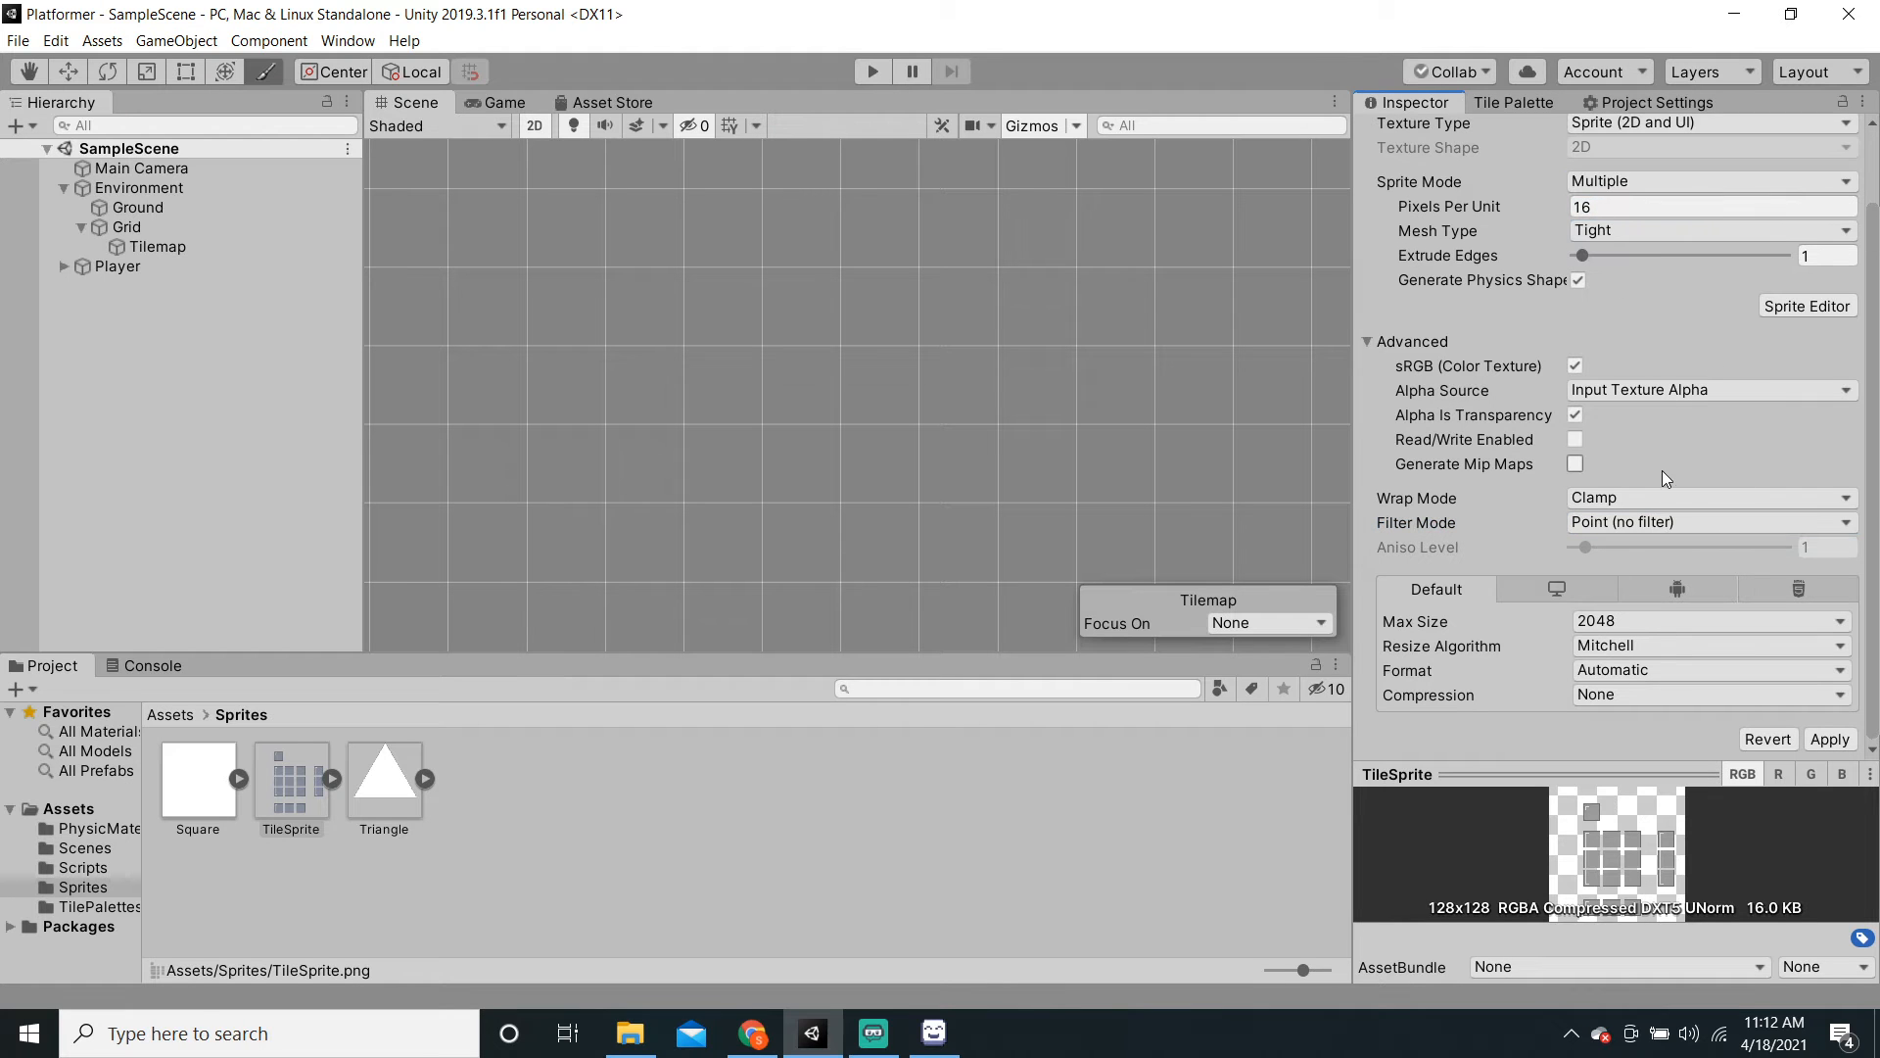
pyautogui.click(1829, 739)
# Step: Auto-slice TileSprite in the Sprite Editor, check the 16×16 slices, apply and close
pyautogui.click(1807, 305)
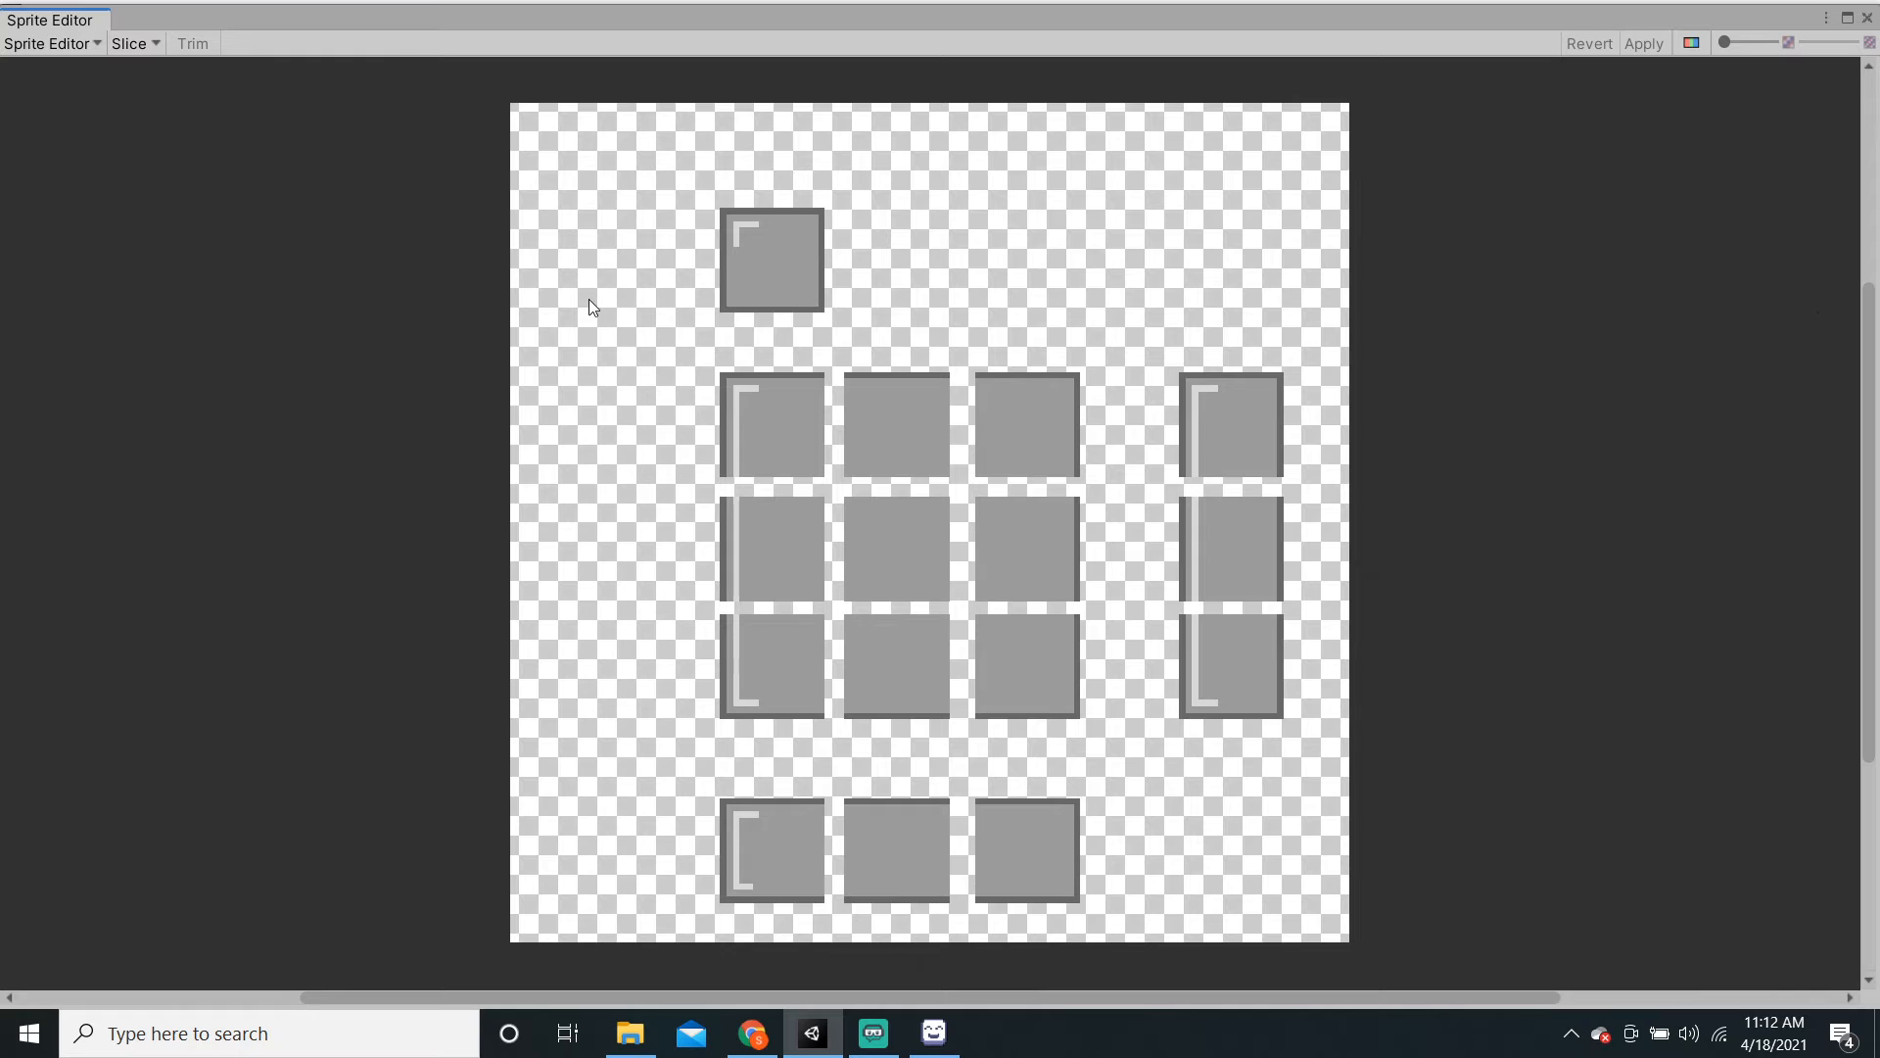
pyautogui.click(133, 44)
pyautogui.click(417, 208)
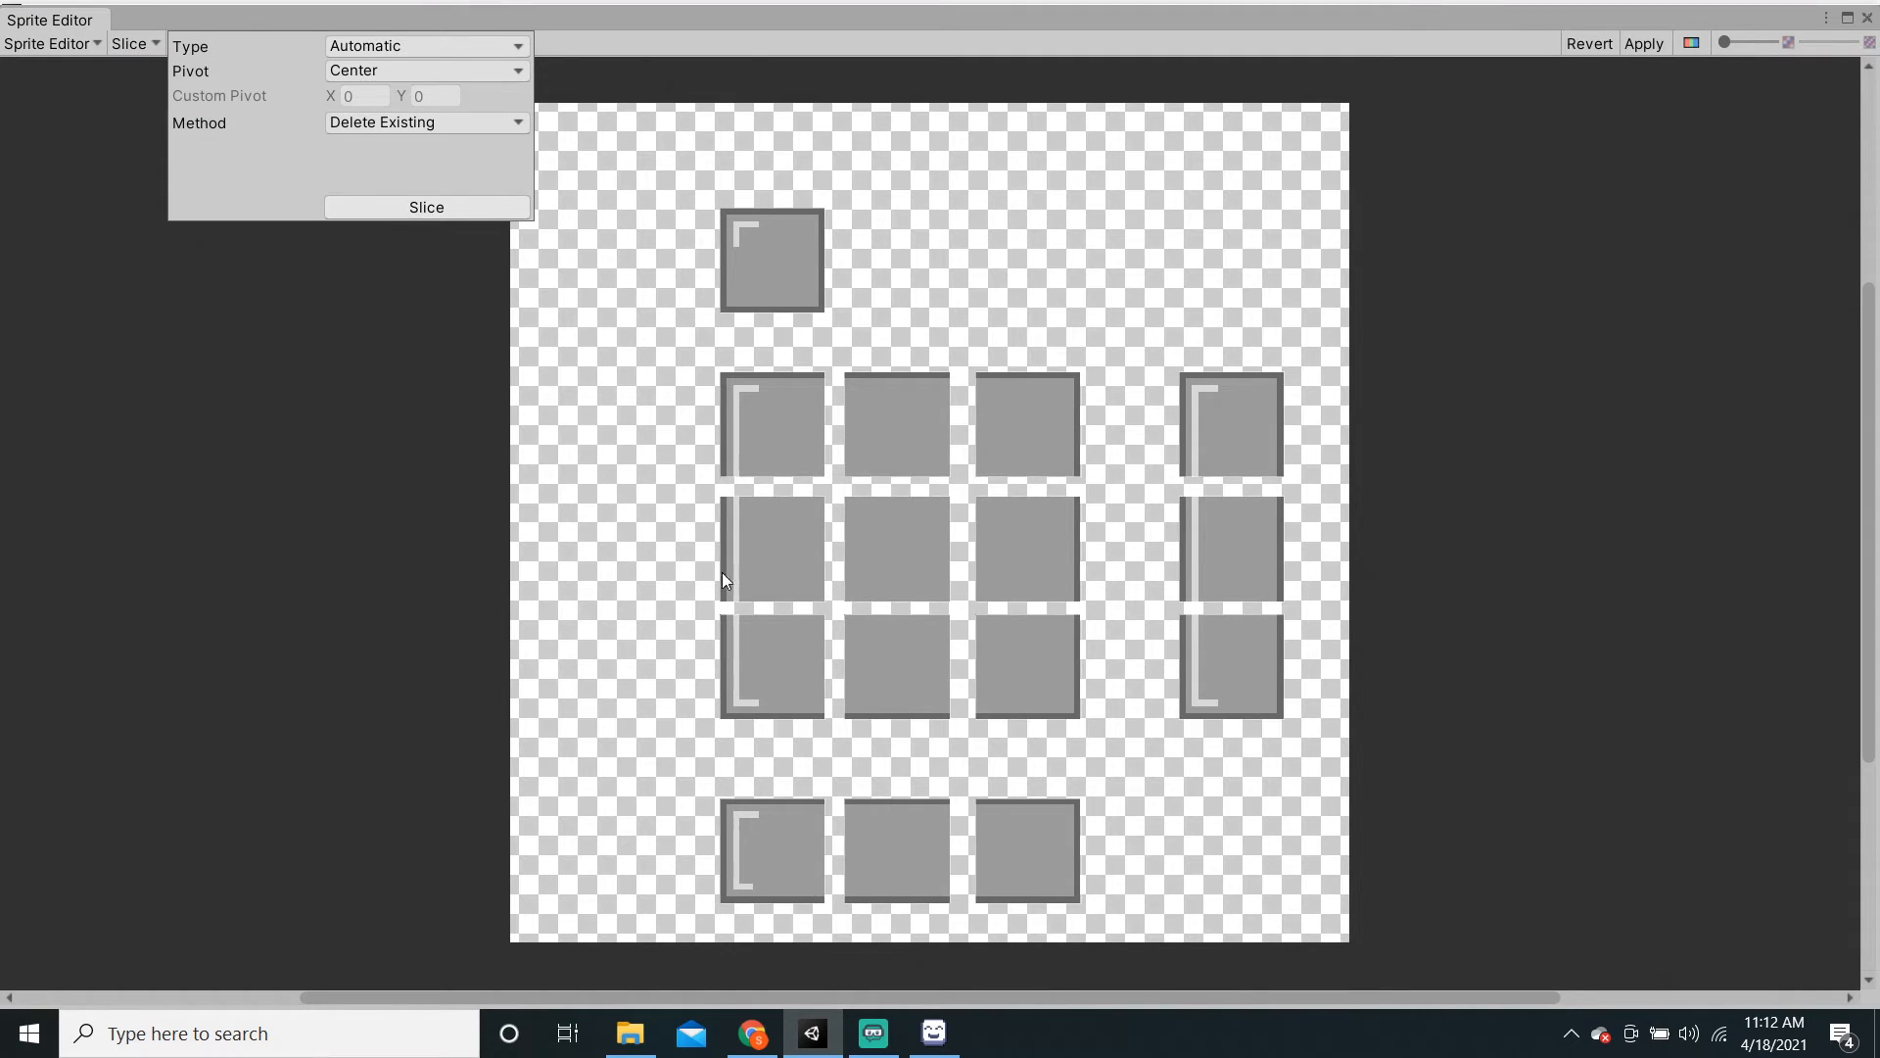
pyautogui.click(812, 470)
pyautogui.click(792, 306)
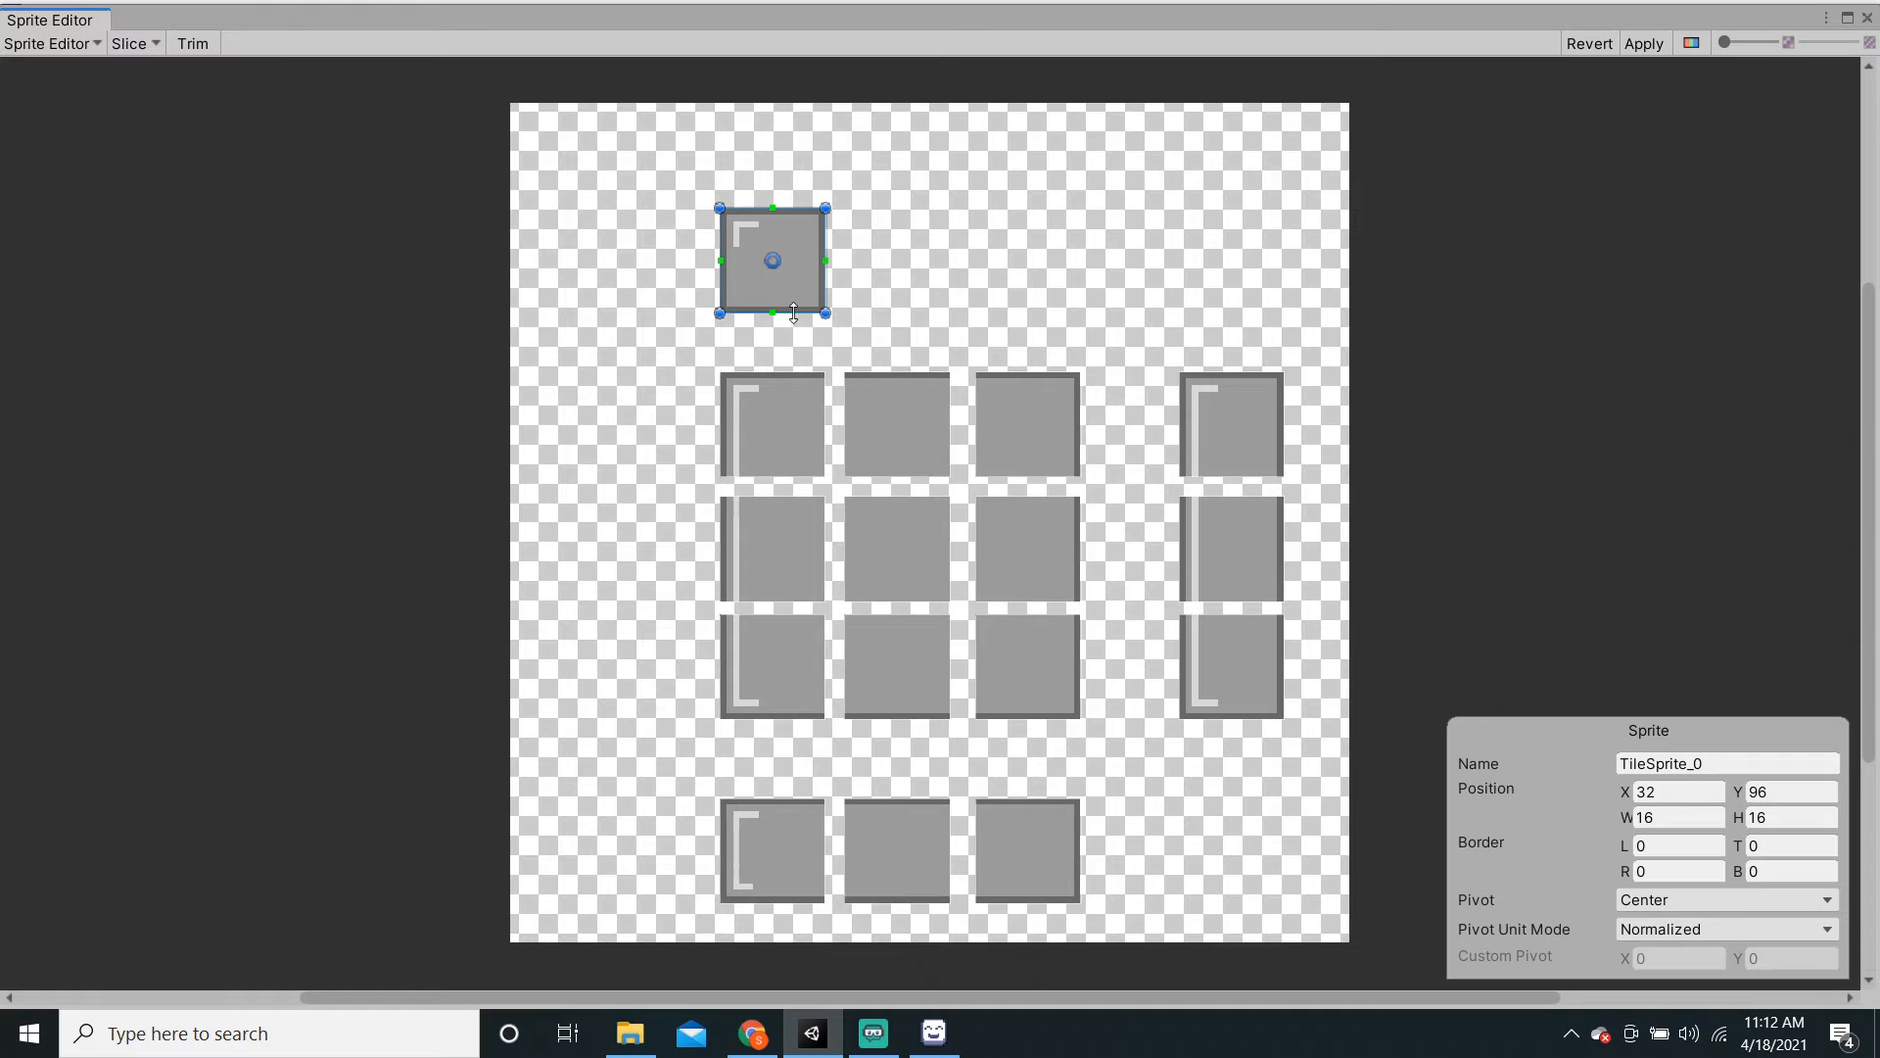
pyautogui.click(1645, 45)
pyautogui.click(1866, 21)
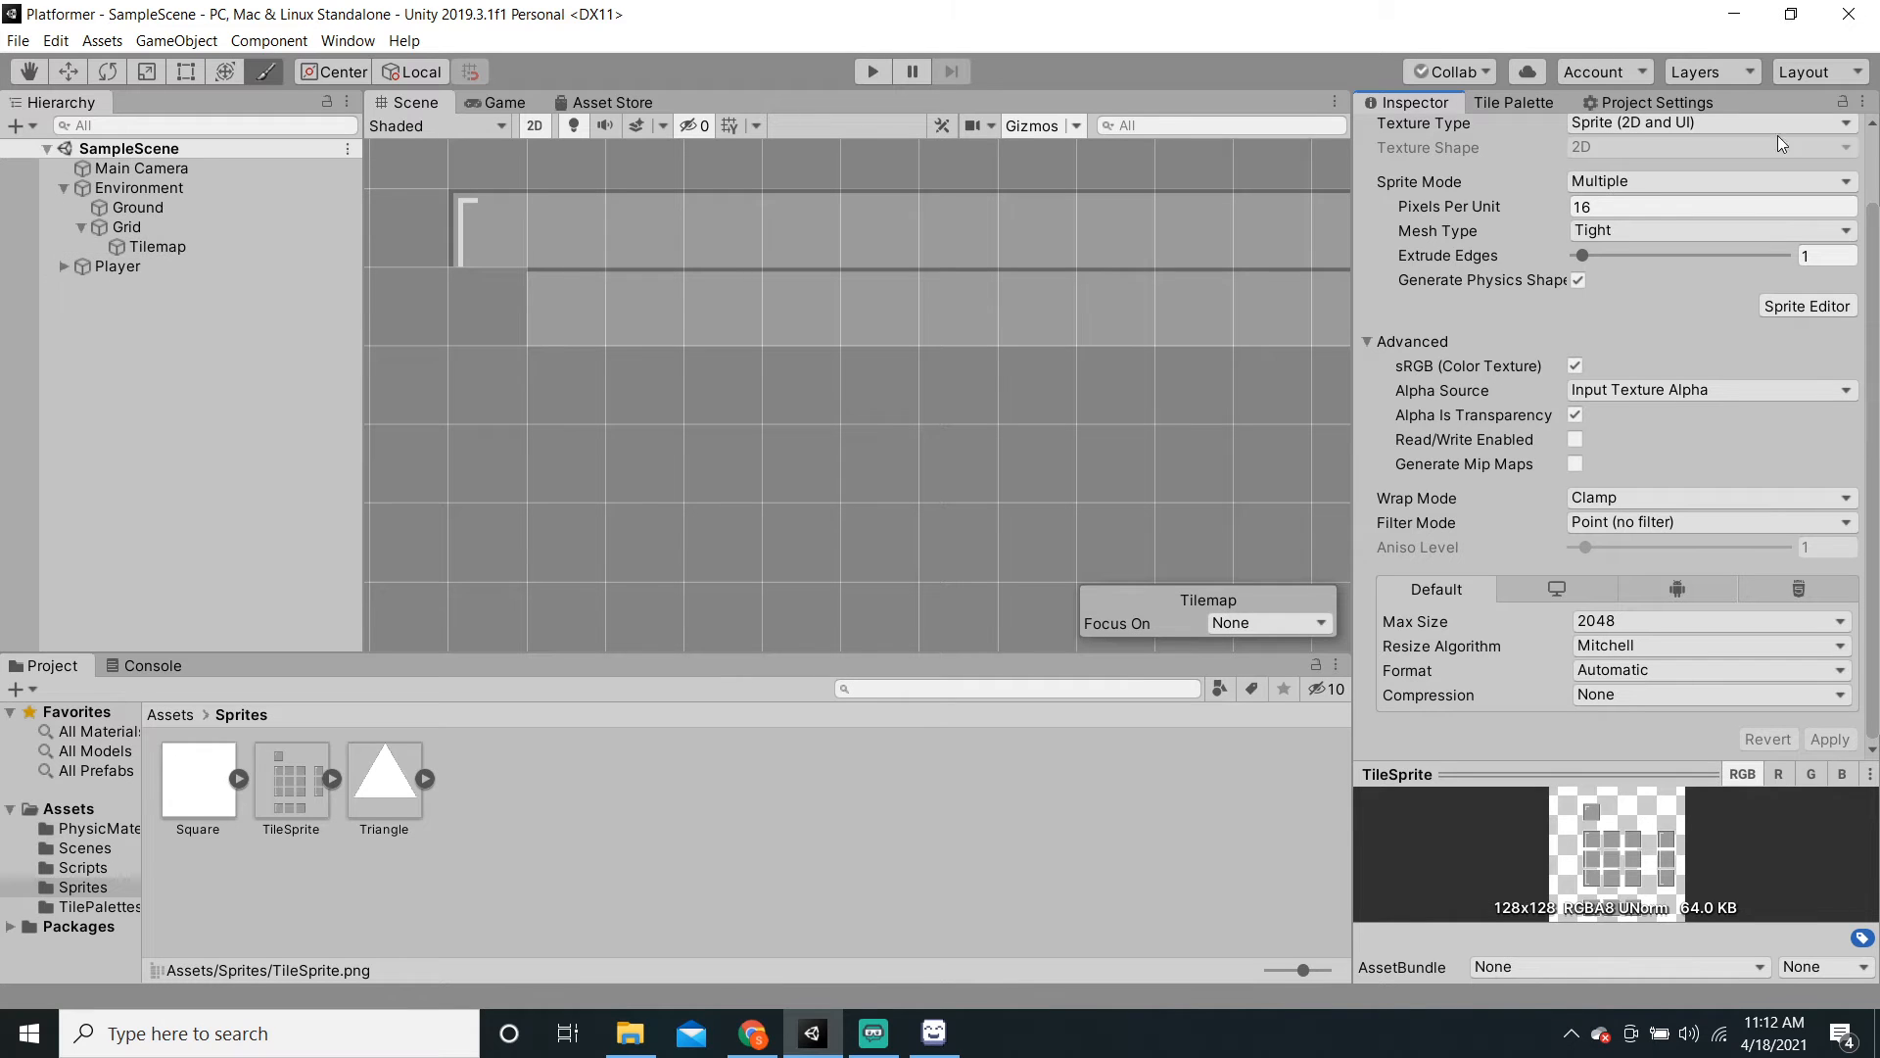
# Step: Paint a left wall tile below the platform's top-left corner
pyautogui.click(1514, 102)
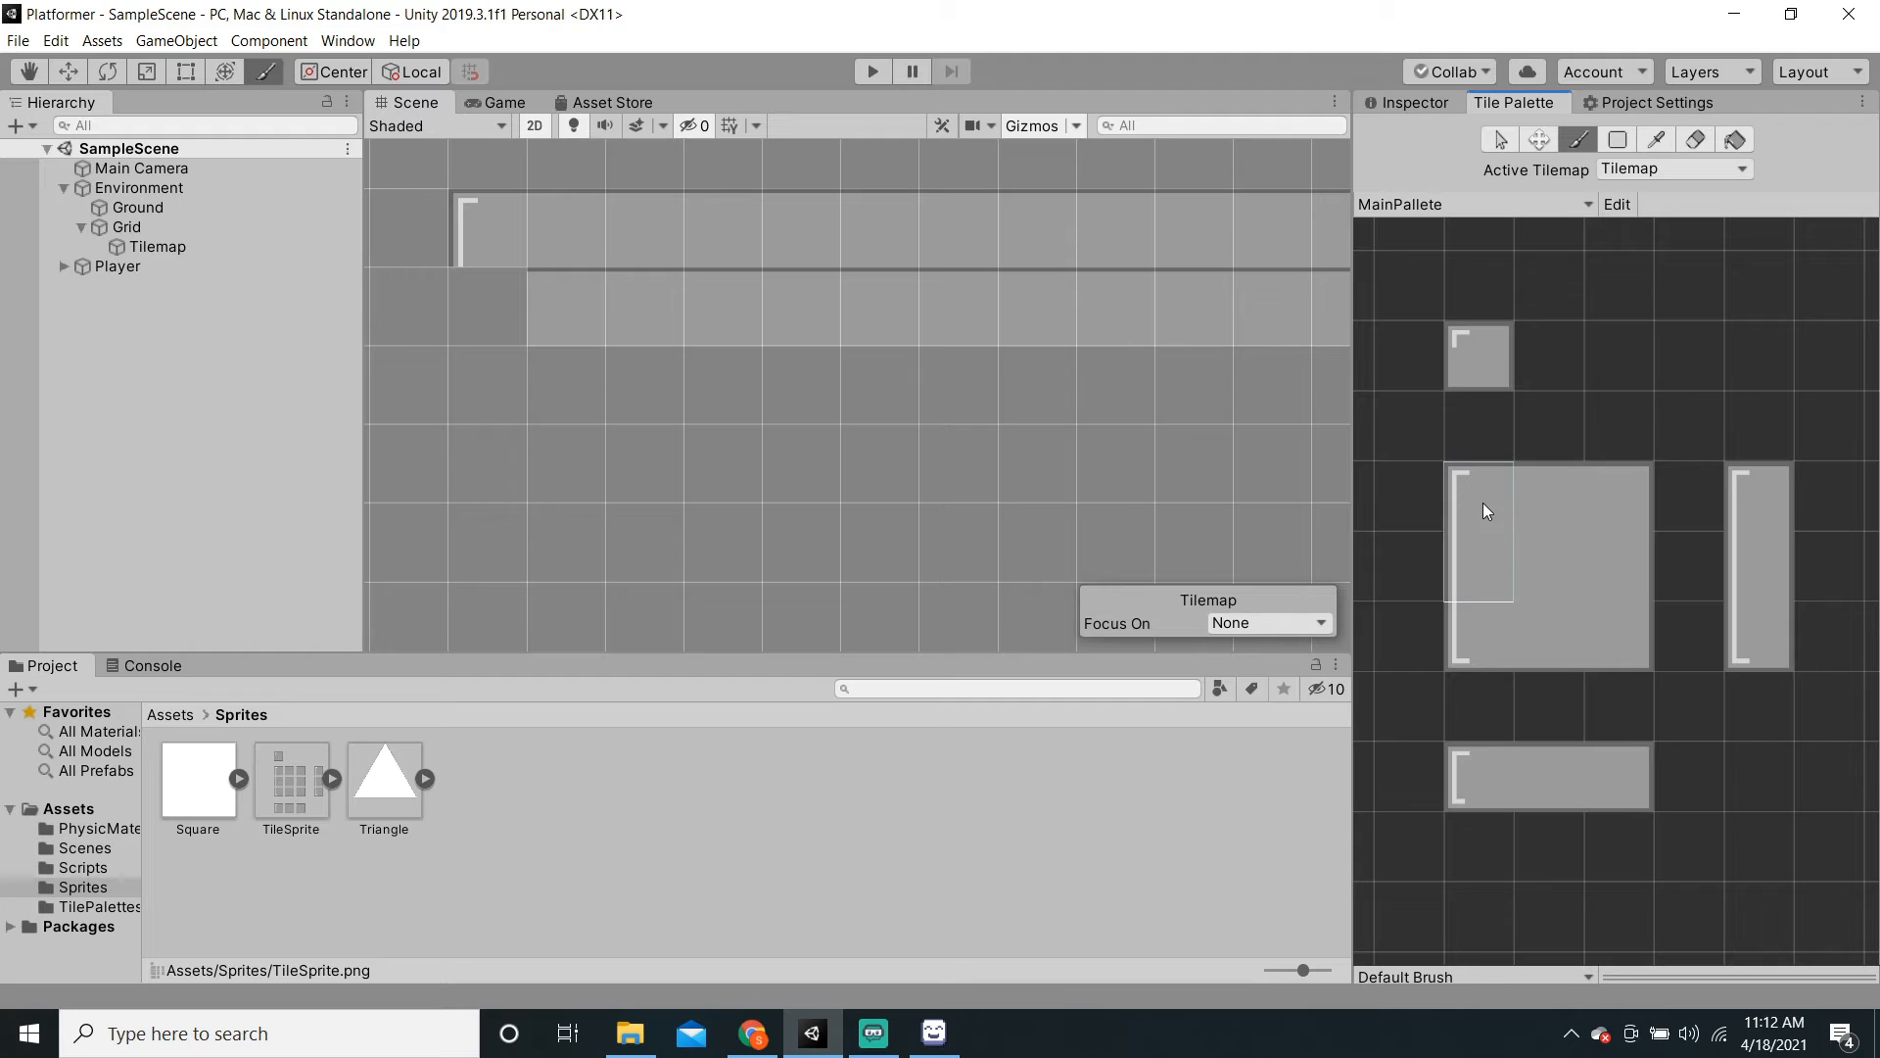
pyautogui.click(1500, 563)
pyautogui.click(1491, 526)
pyautogui.scroll(4, 1512, 537)
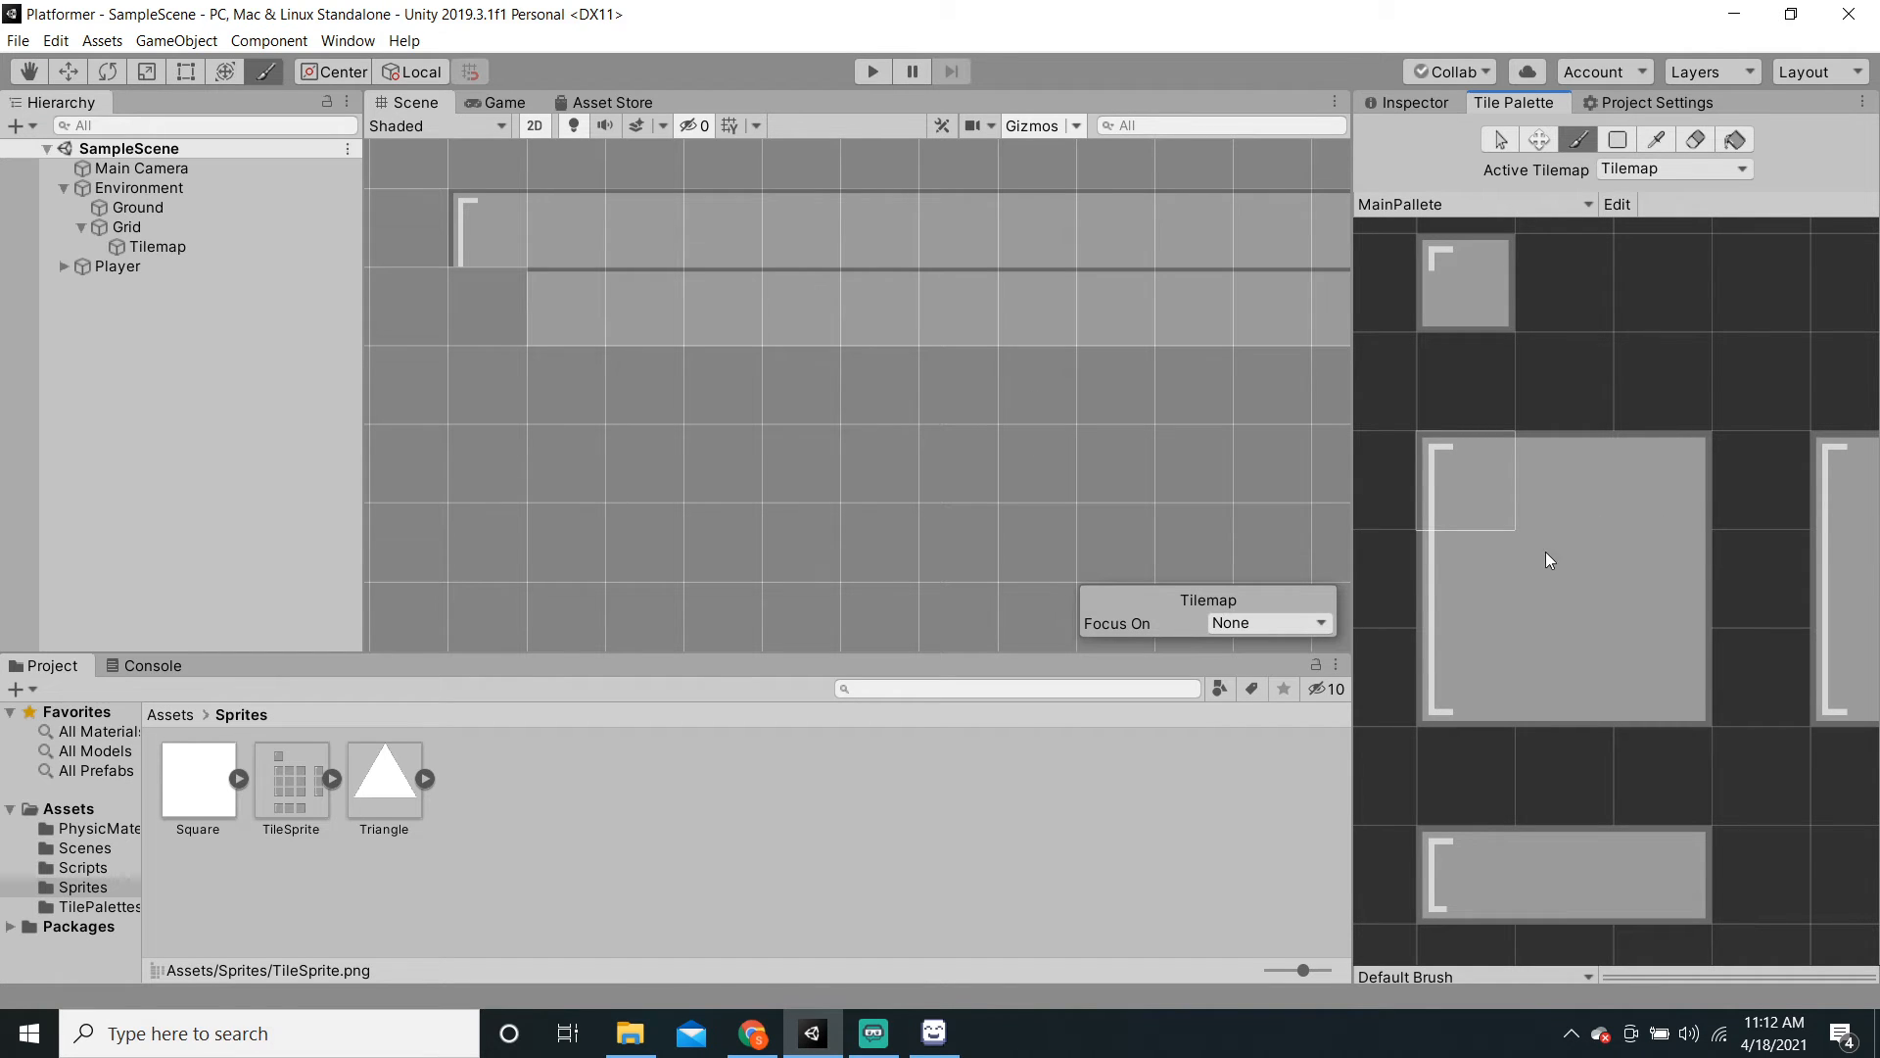
pyautogui.click(1469, 578)
pyautogui.click(485, 316)
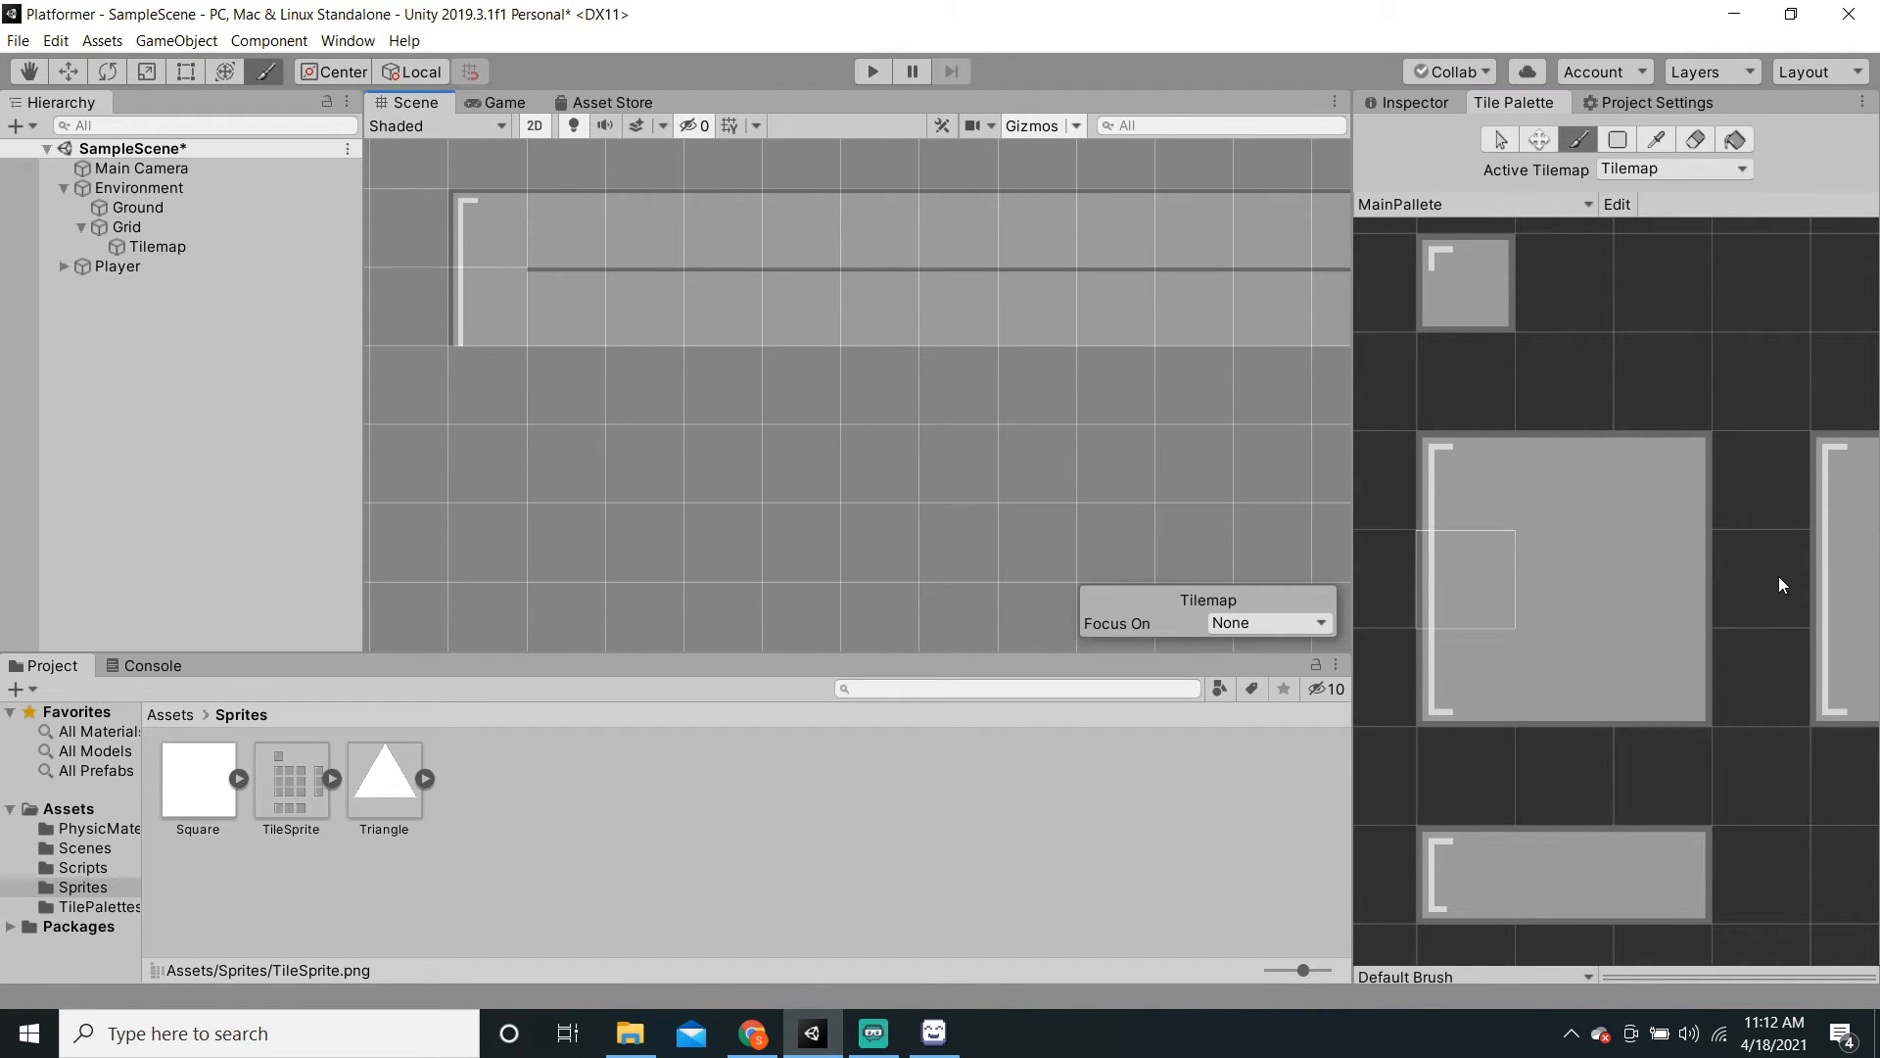
# Step: Paint a row of centre fill tiles ending in a right wall tile, then save
pyautogui.click(1562, 554)
pyautogui.moveTo(568, 306)
pyautogui.mouseDown()
pyautogui.moveTo(956, 301)
pyautogui.moveTo(1178, 338)
pyautogui.mouseUp()
pyautogui.moveTo(1176, 335); pyautogui.dragTo(835, 362, button='middle')
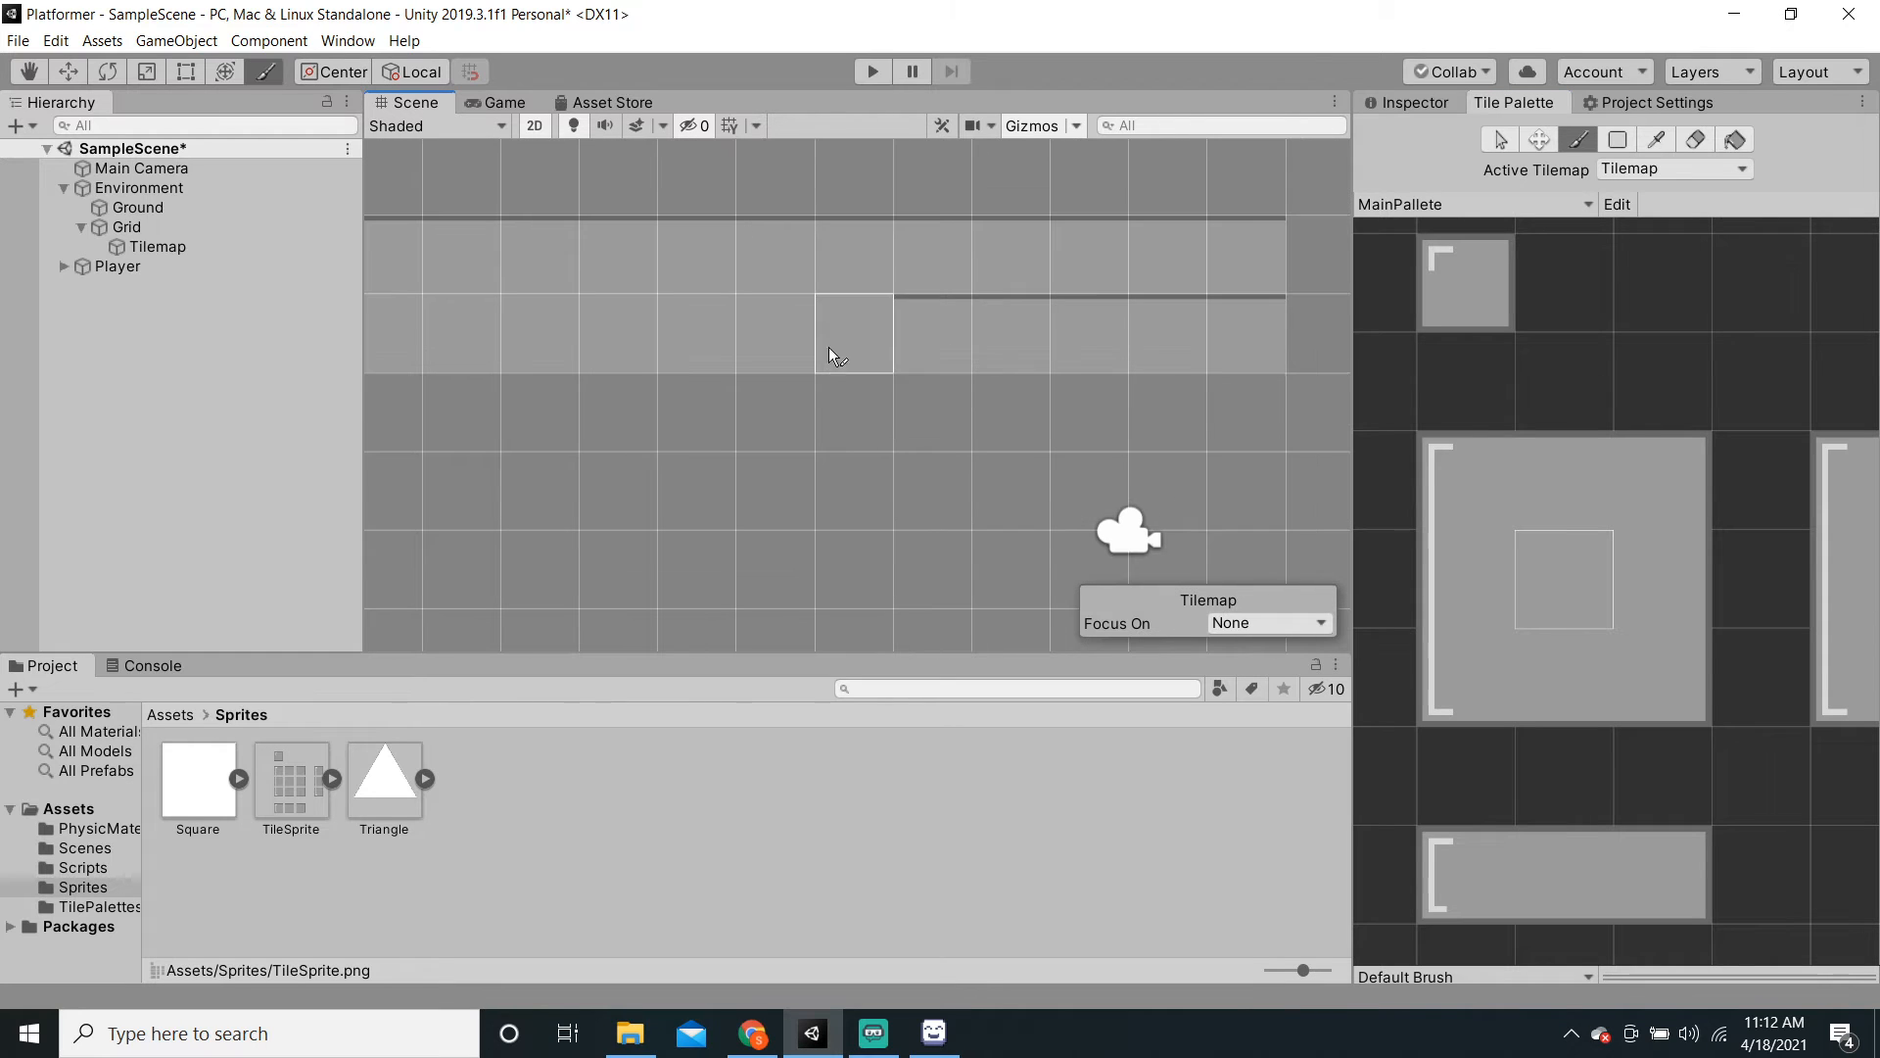
pyautogui.moveTo(829, 348); pyautogui.dragTo(1173, 326)
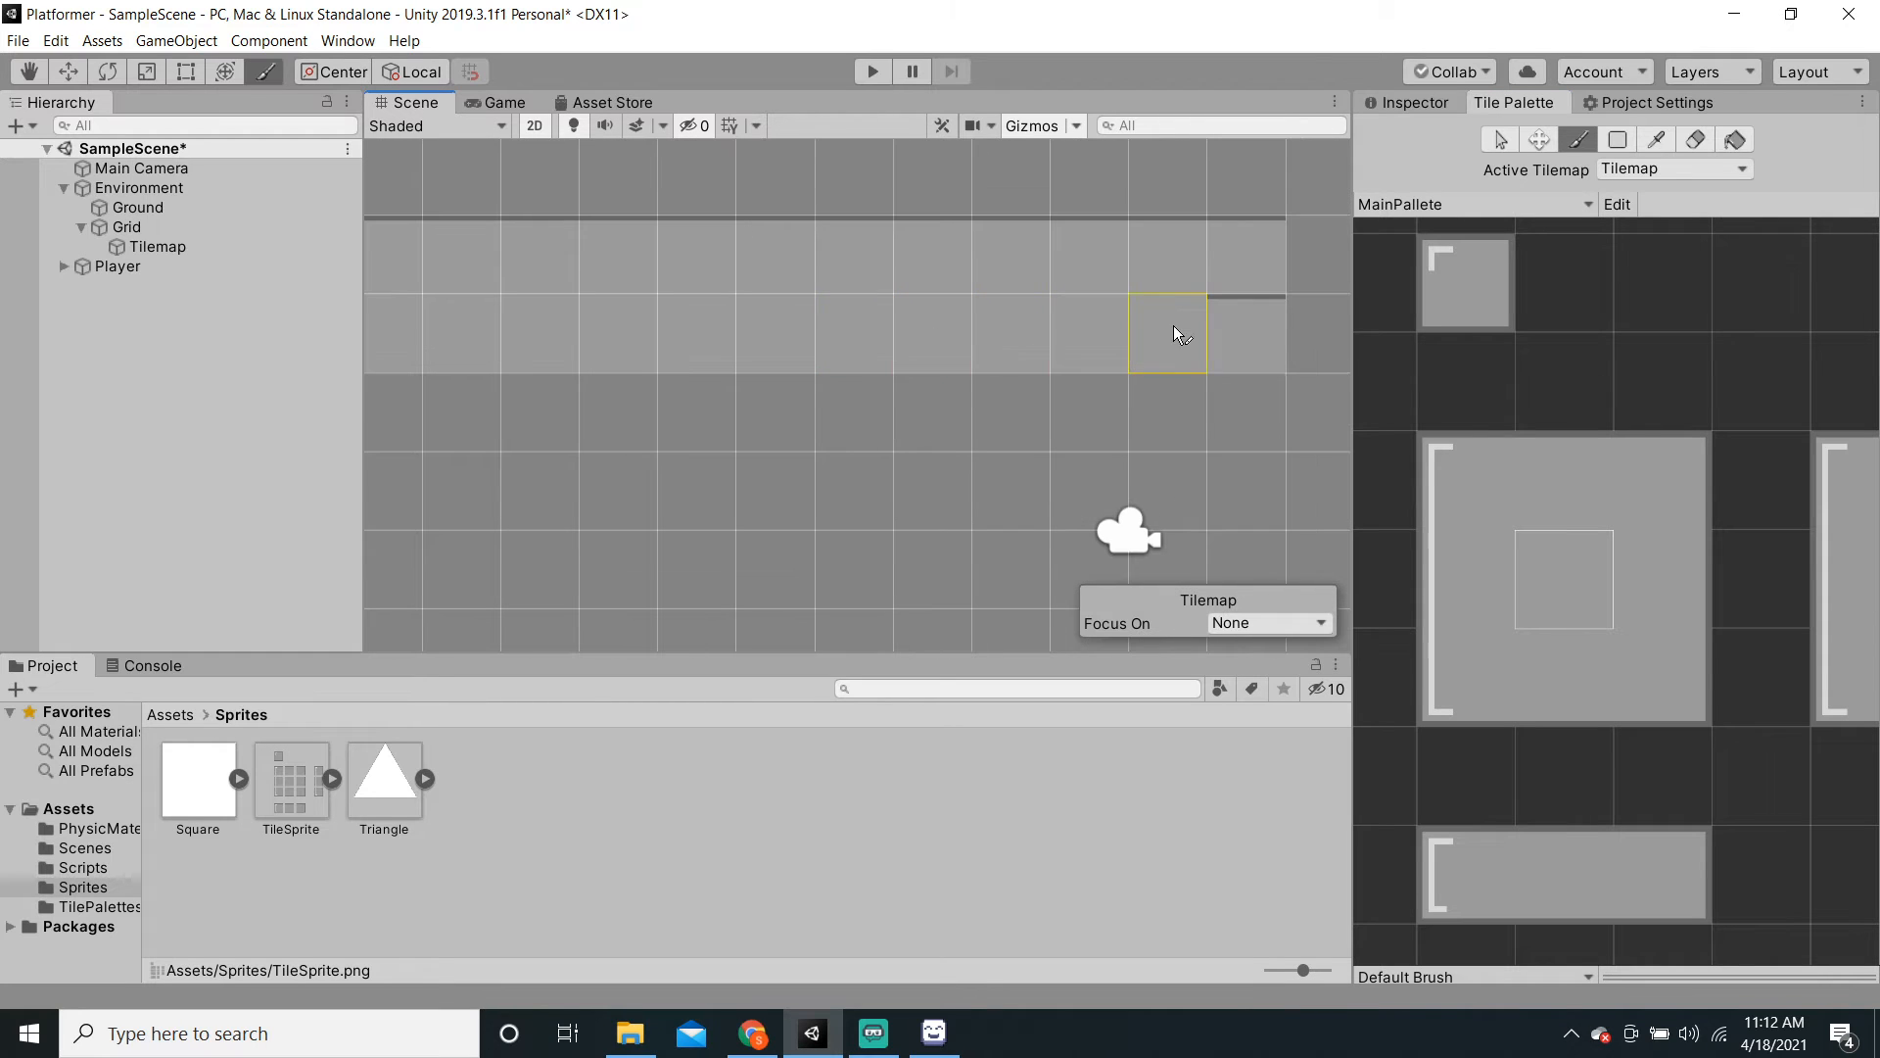
pyautogui.click(1638, 576)
pyautogui.click(1312, 335)
pyautogui.click(1638, 478)
pyautogui.scroll(-5, 960, 415)
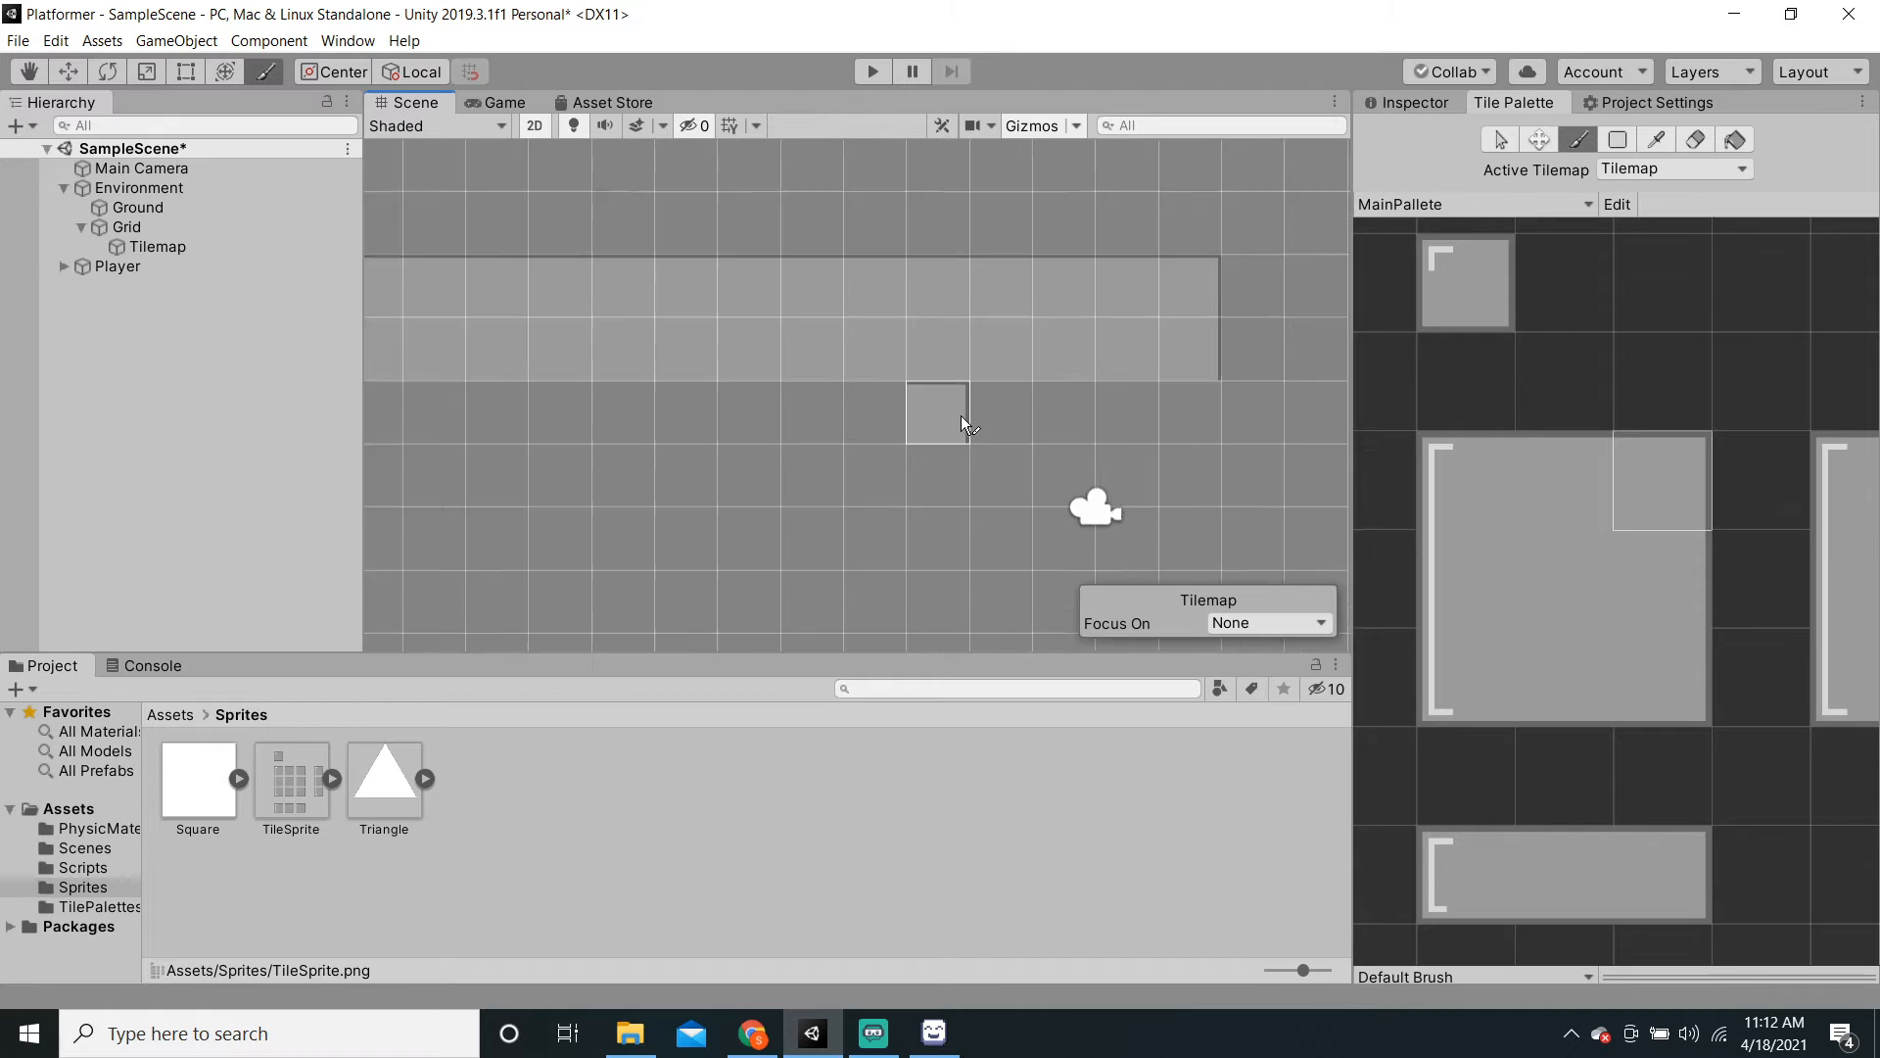
pyautogui.hotkey('ctrl', 's')
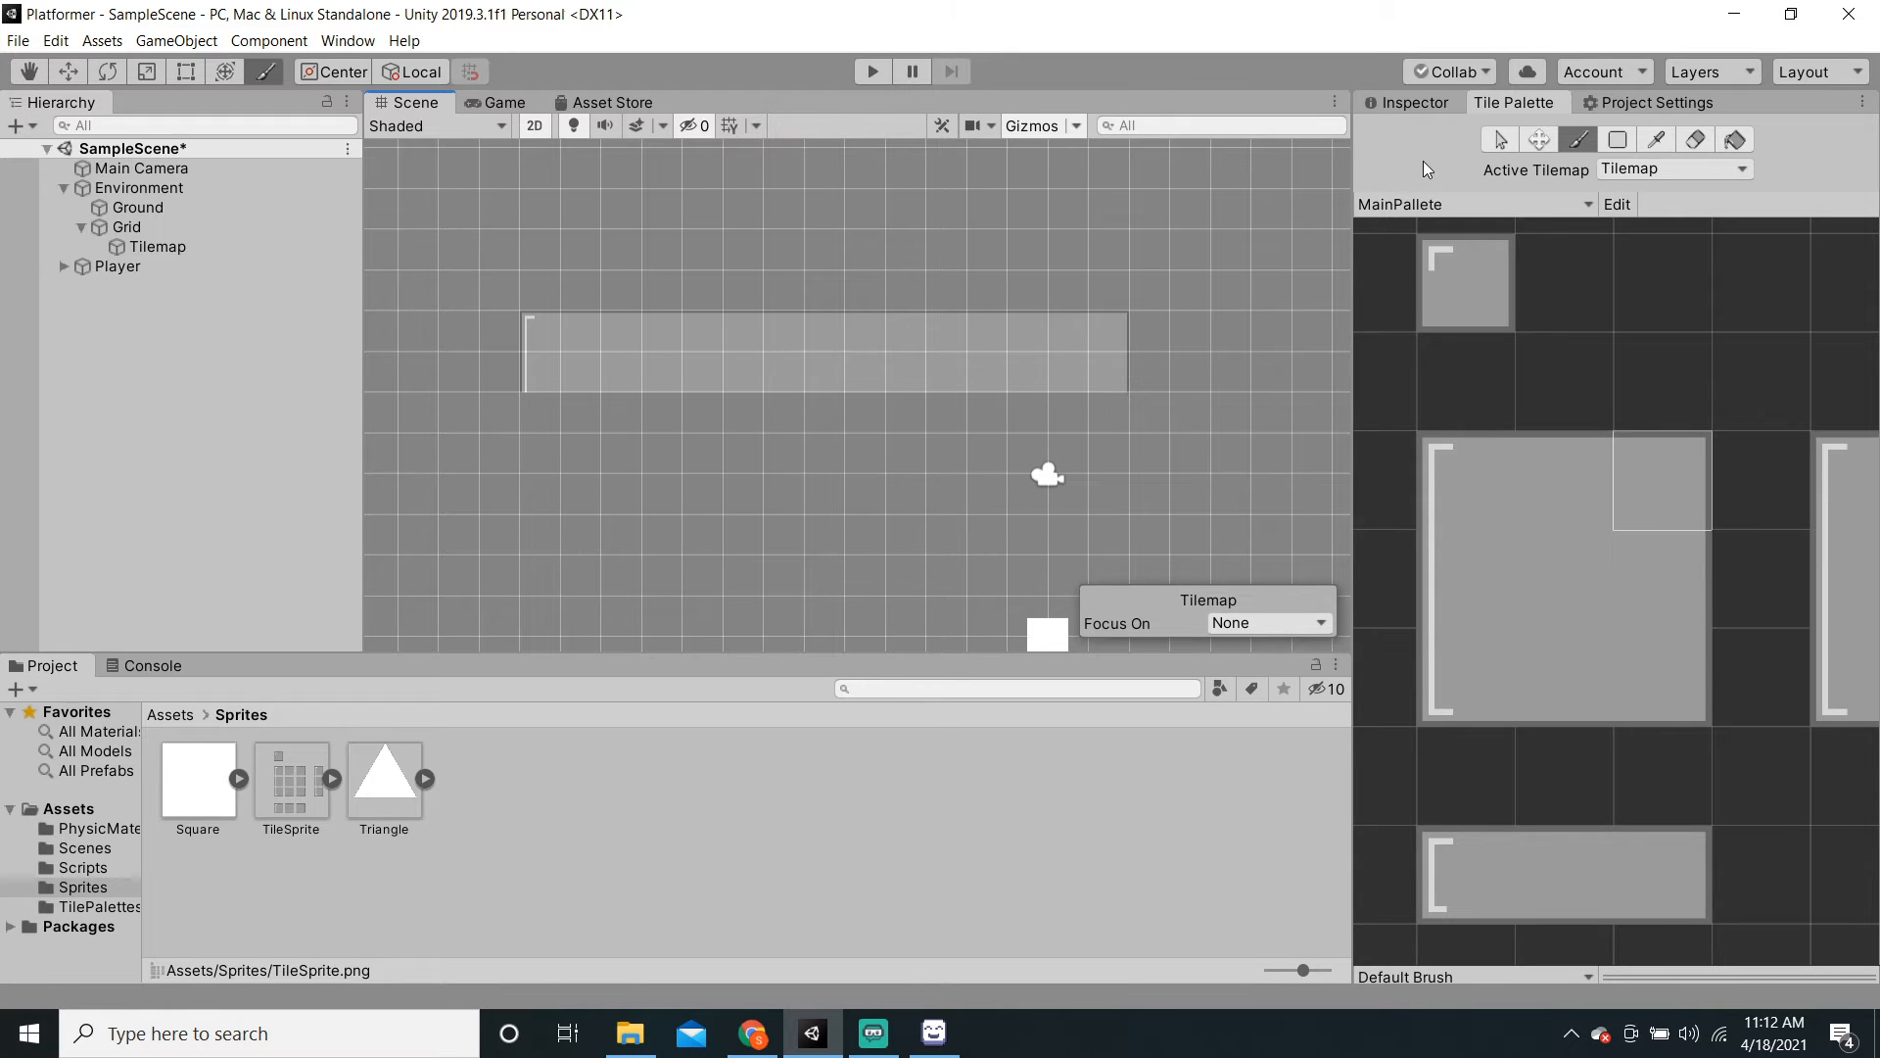
# Step: Box-fill an 11 by 6 block with the single square tile, then undo it
pyautogui.click(1463, 664)
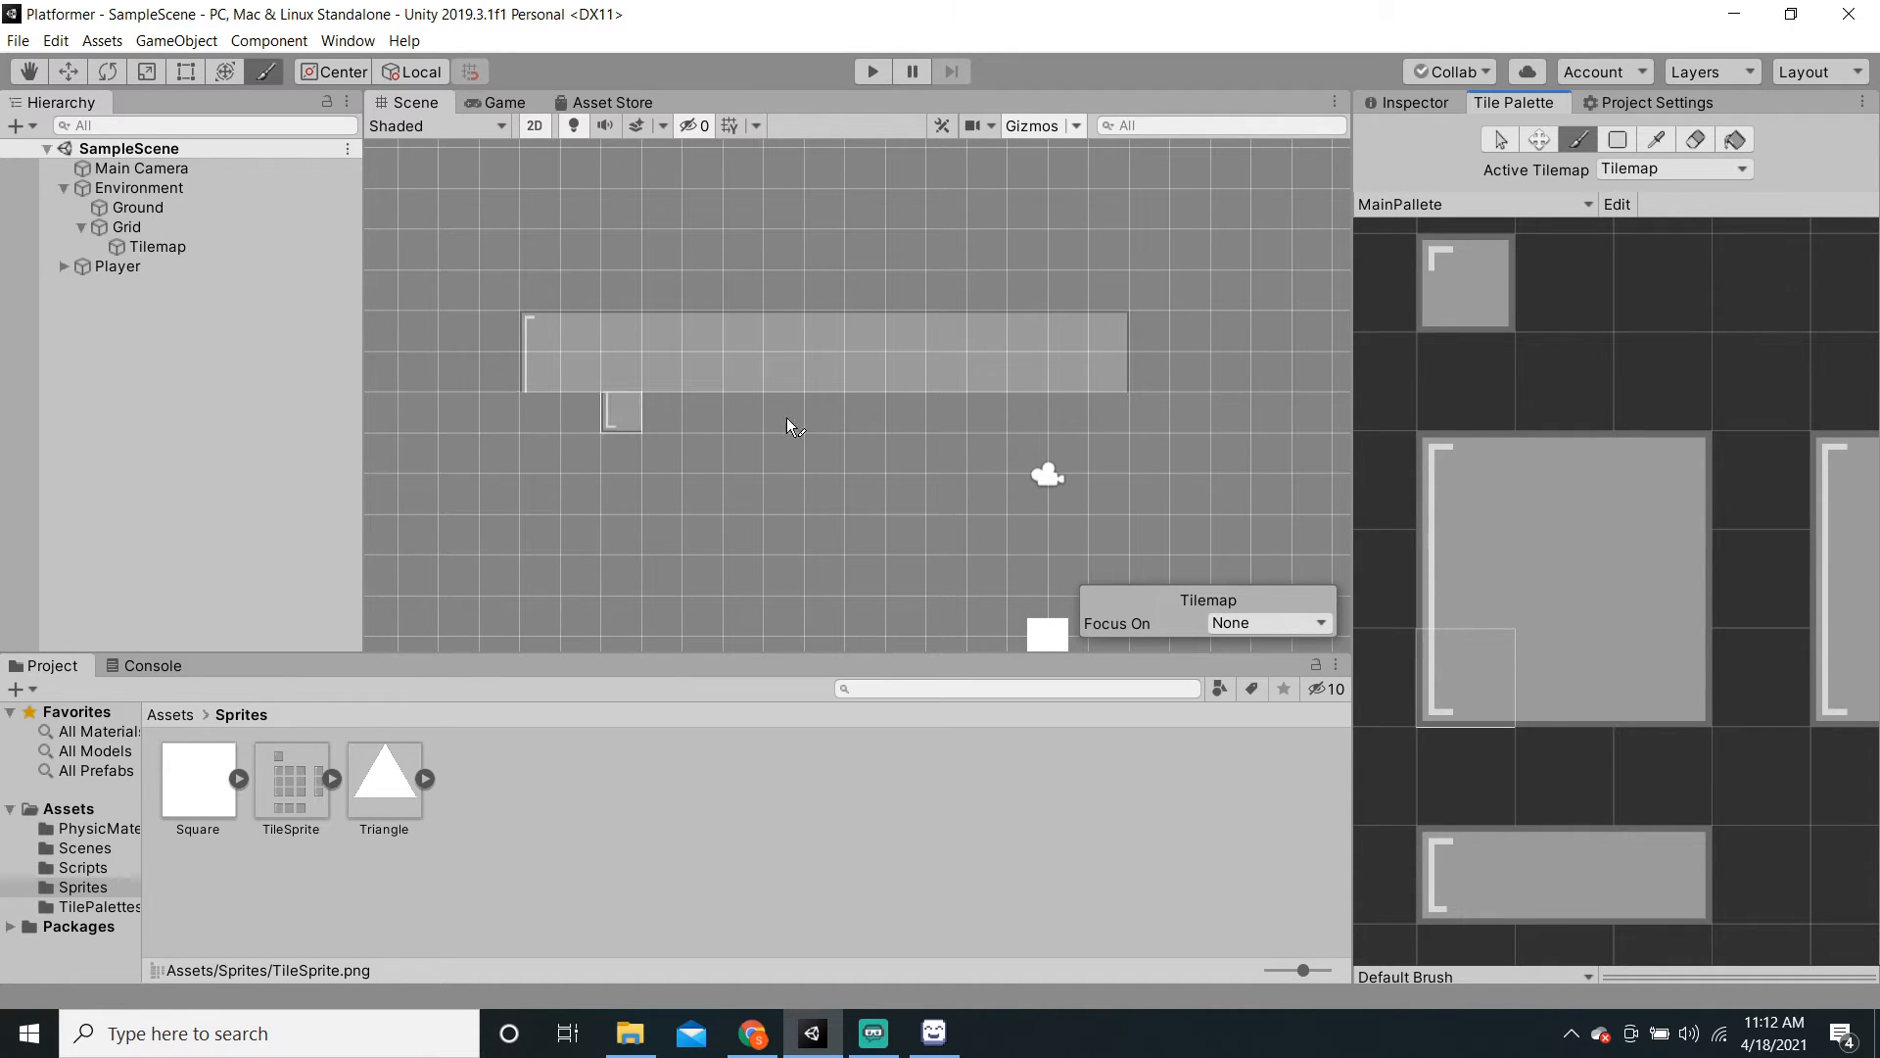
pyautogui.click(1618, 143)
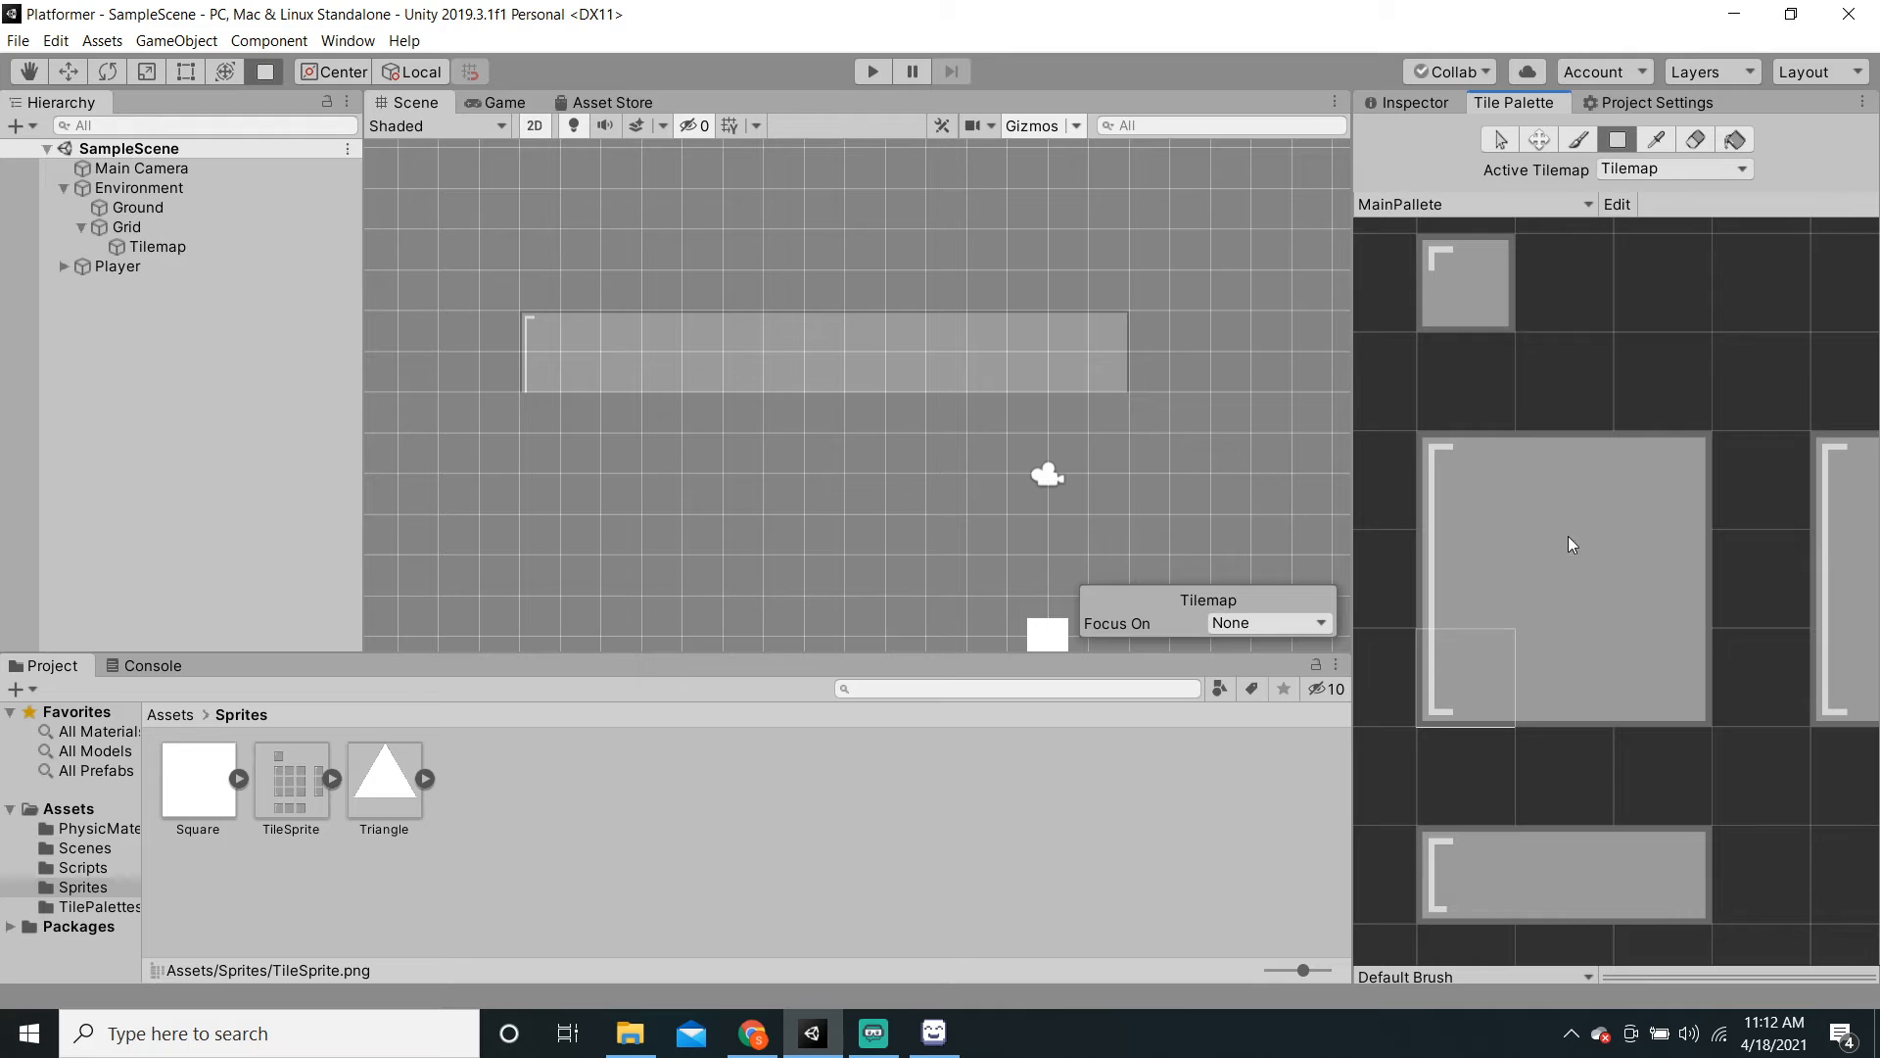
pyautogui.click(1505, 323)
pyautogui.scroll(-1, 890, 446)
pyautogui.moveTo(535, 415)
pyautogui.mouseDown()
pyautogui.moveTo(807, 556)
pyautogui.moveTo(857, 546)
pyautogui.moveTo(903, 602)
pyautogui.mouseUp()
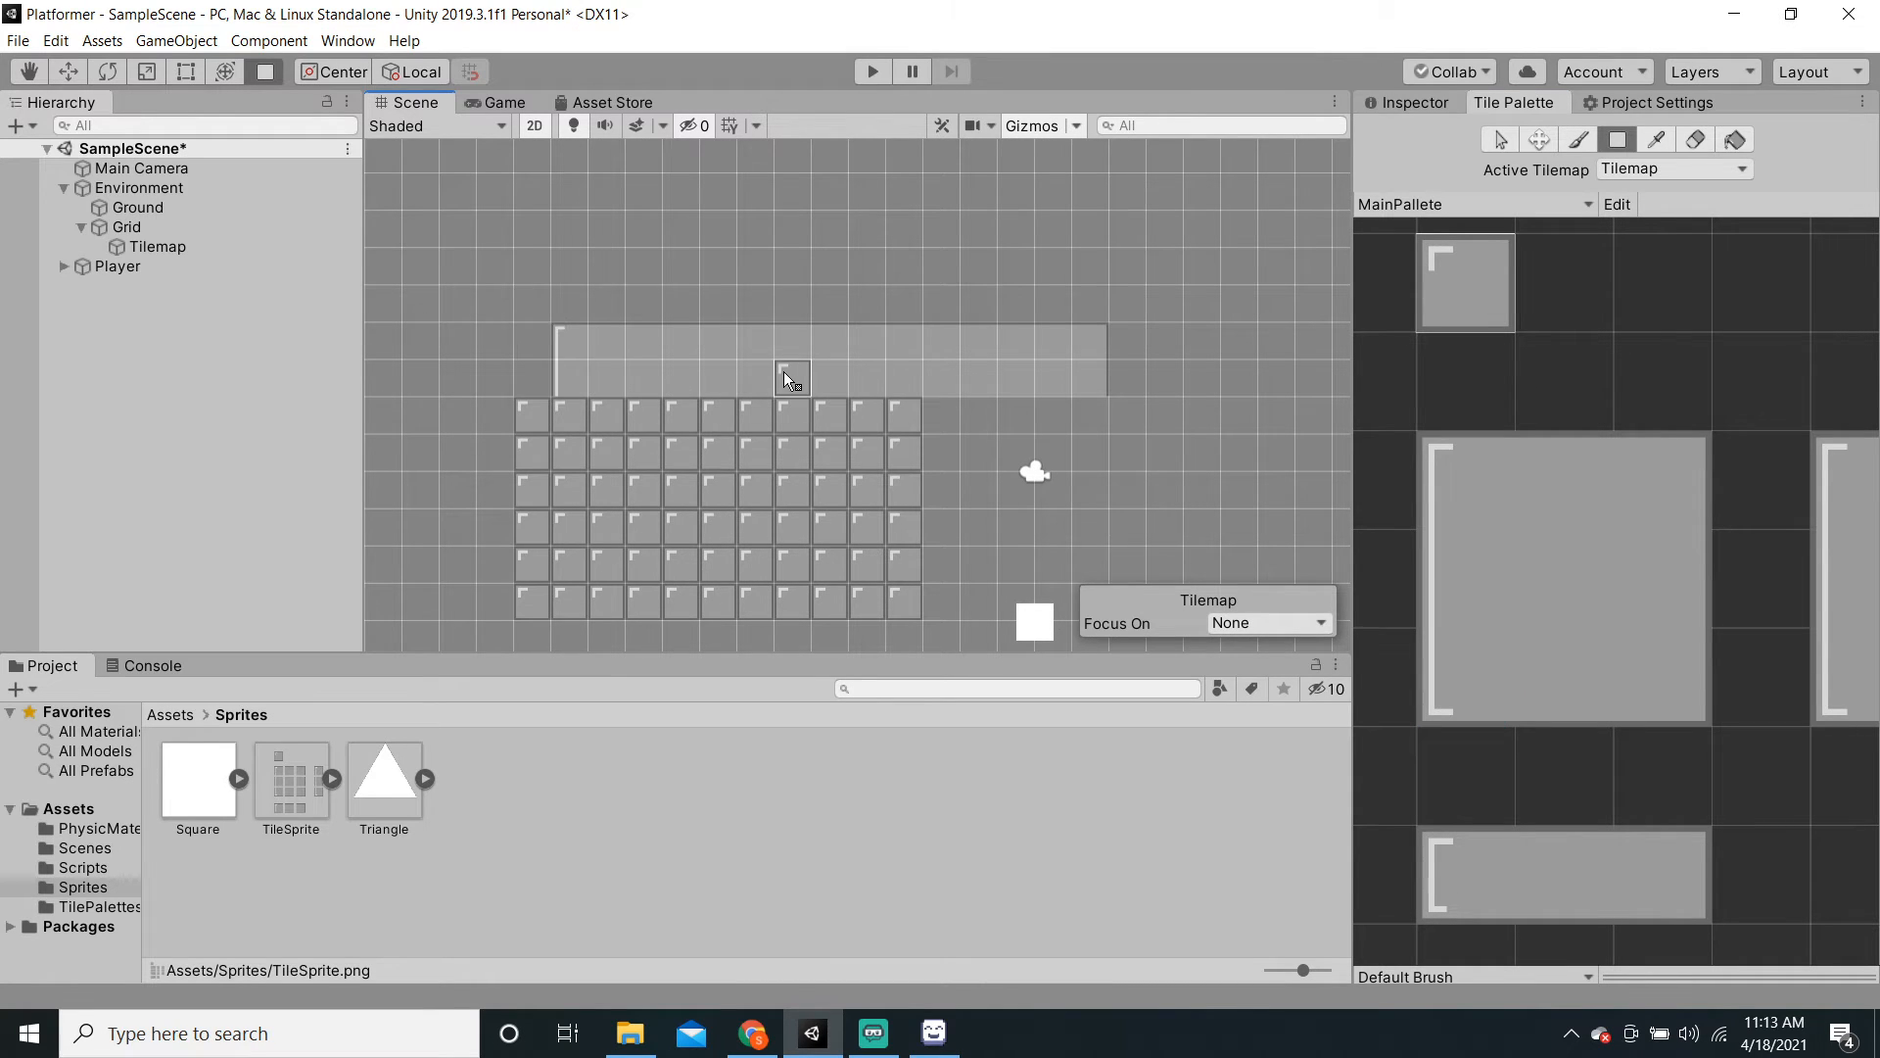
pyautogui.hotkey('ctrl', 'z')
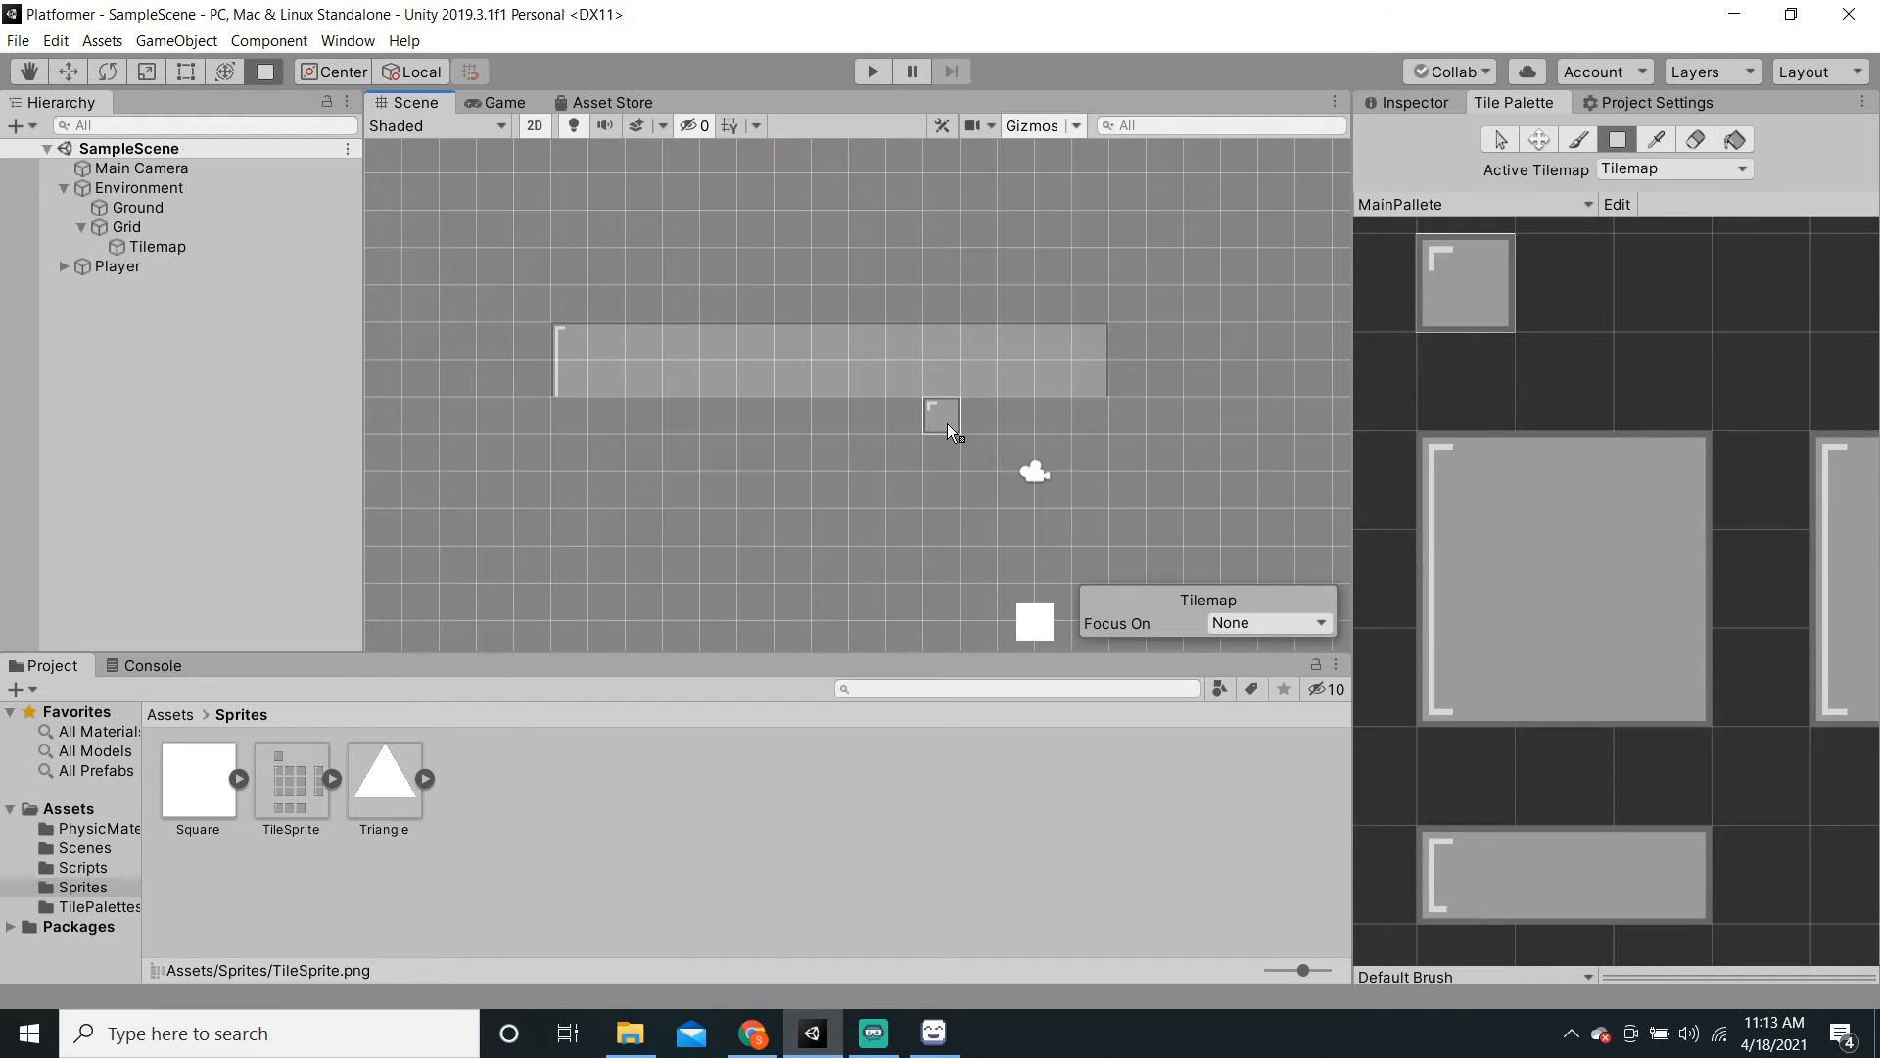
# Step: Erase the painted tile strip from the Tilemap and save the scene
pyautogui.click(1701, 143)
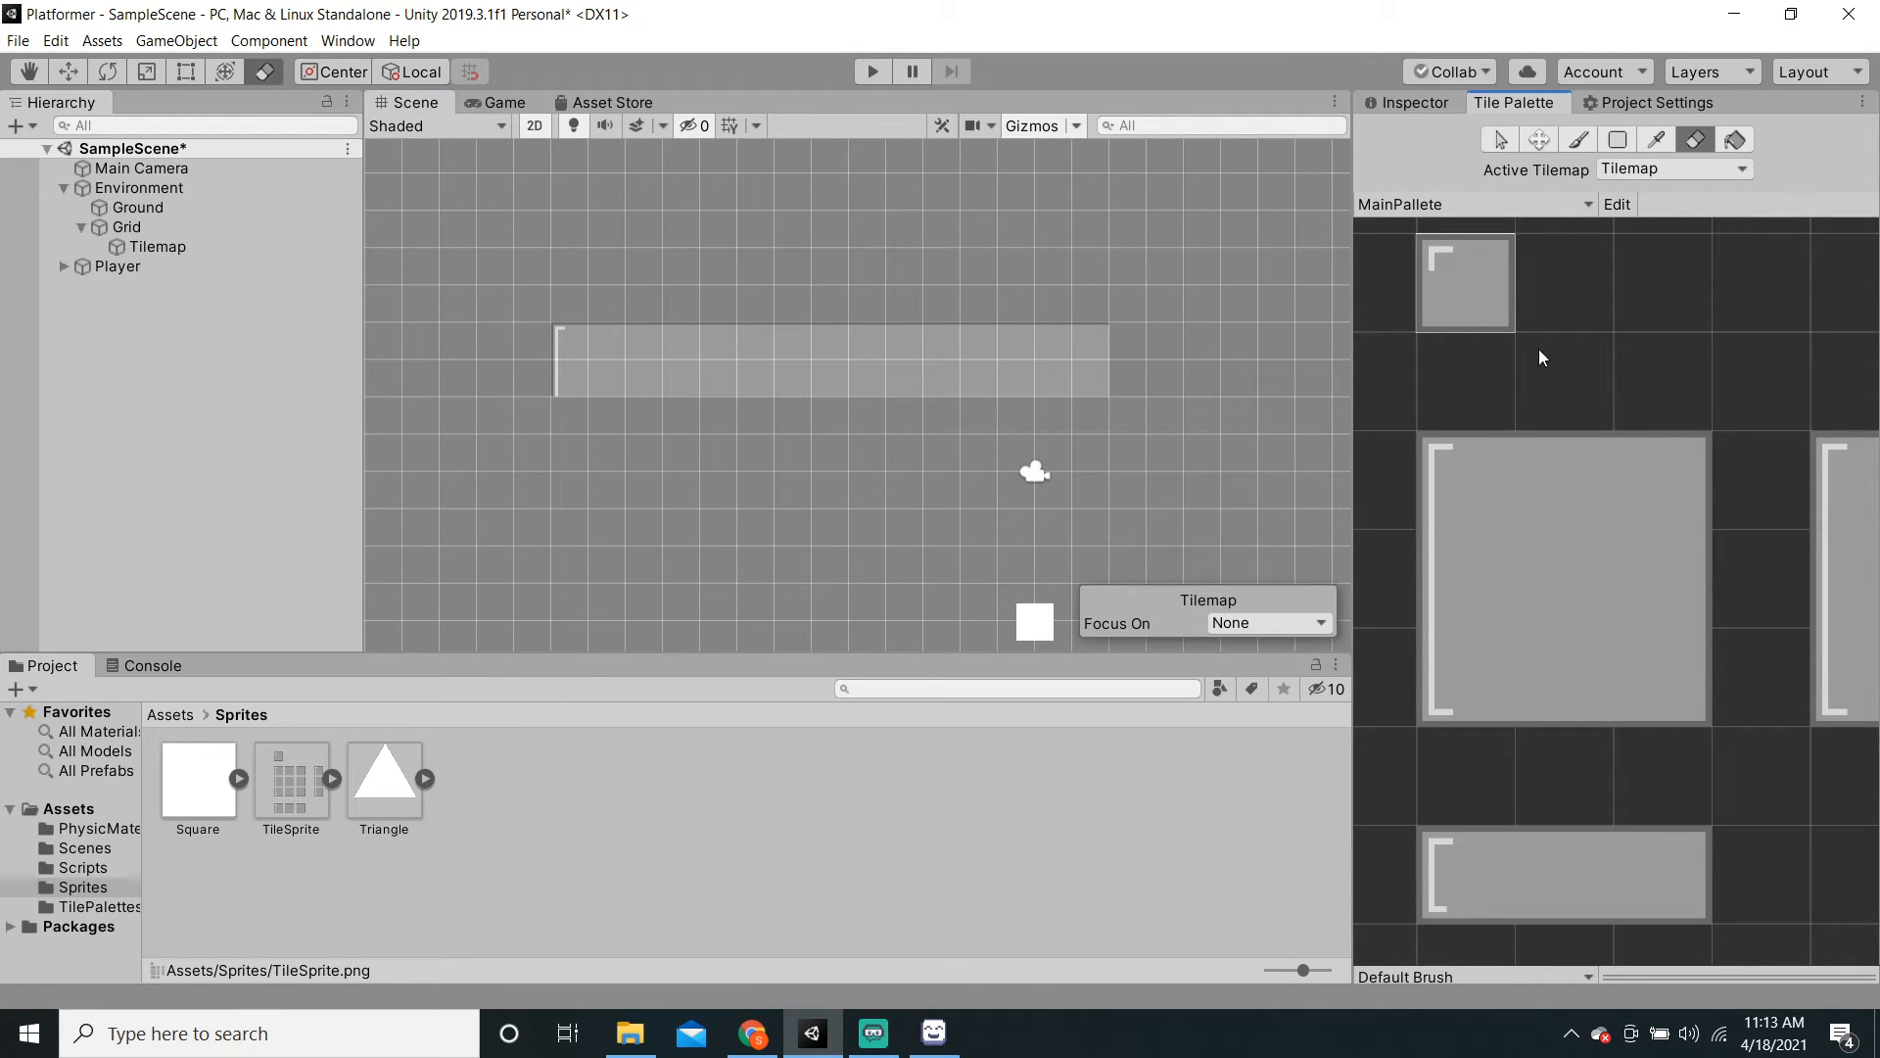
pyautogui.moveTo(588, 368)
pyautogui.mouseDown()
pyautogui.moveTo(646, 344)
pyautogui.moveTo(1100, 336)
pyautogui.moveTo(589, 387)
pyautogui.moveTo(1062, 368)
pyautogui.moveTo(856, 378)
pyautogui.mouseUp()
pyautogui.hotkey('ctrl', 's')
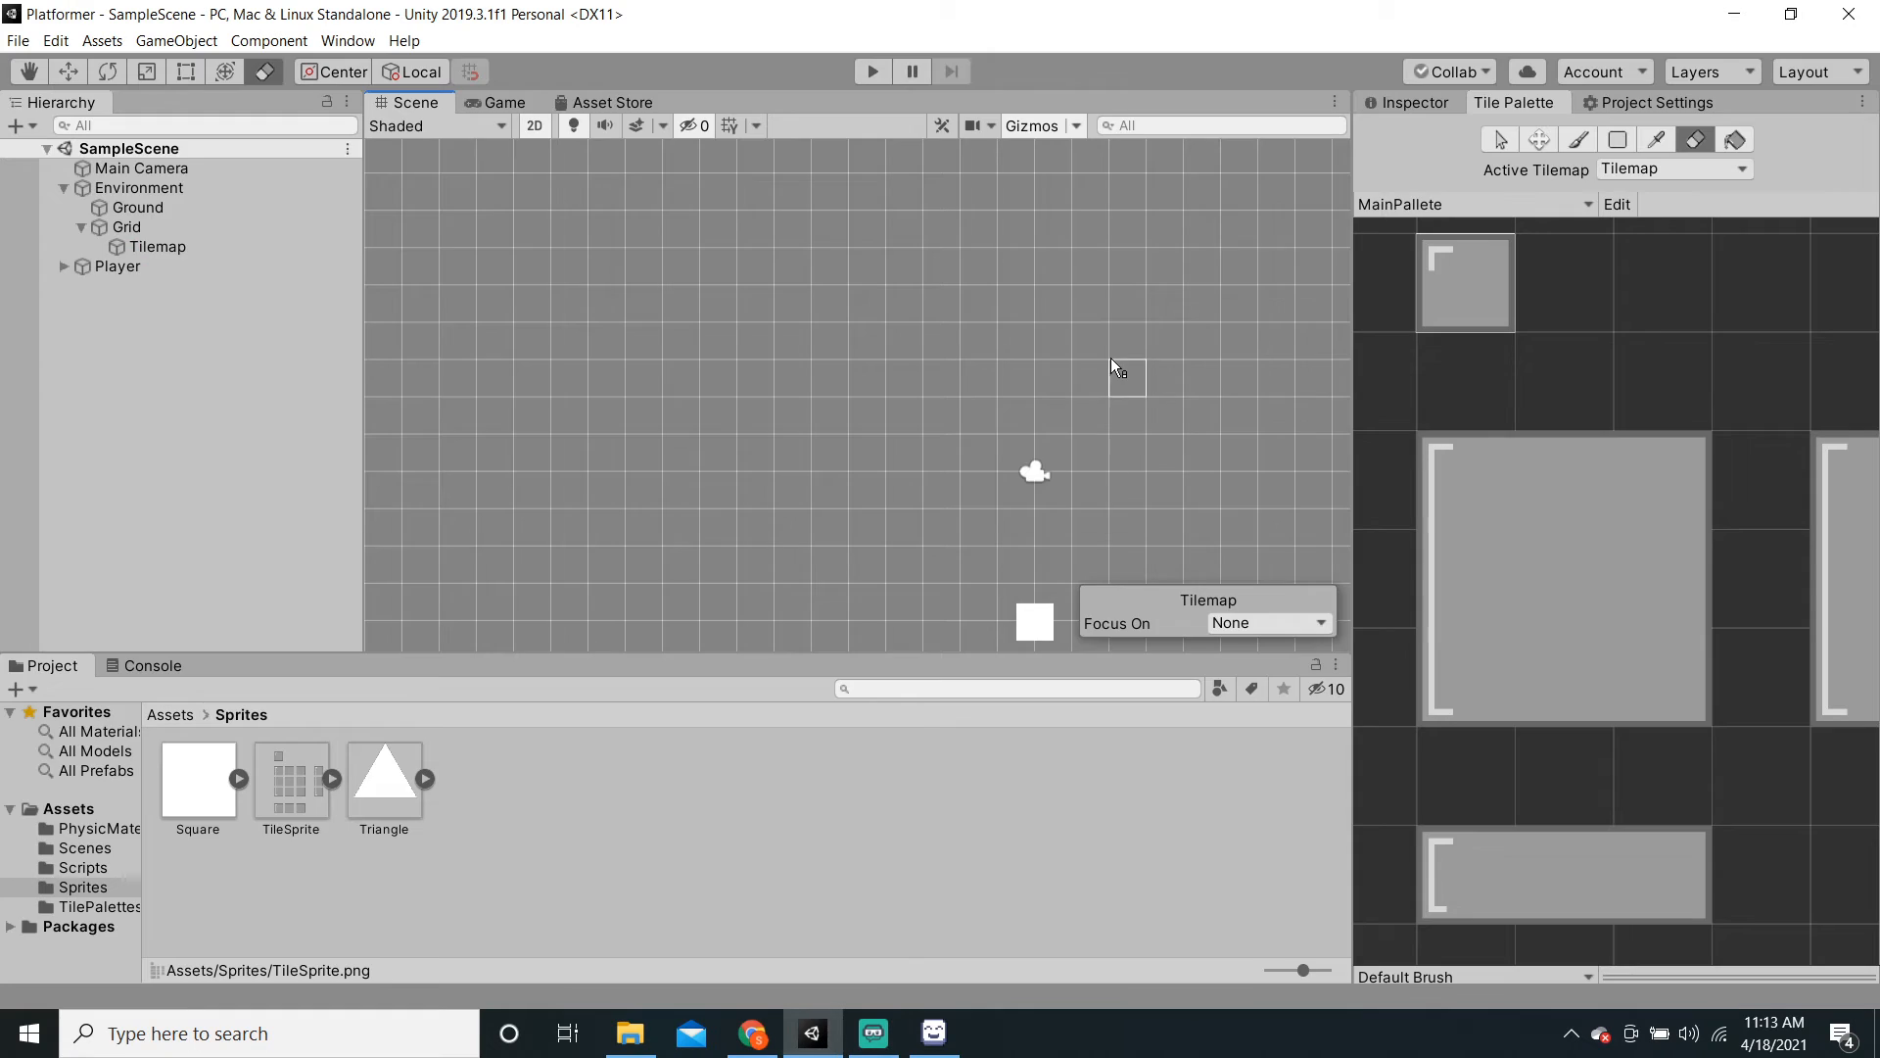
pyautogui.scroll(-3, 1110, 356)
pyautogui.click(1411, 104)
pyautogui.scroll(-3, 977, 433)
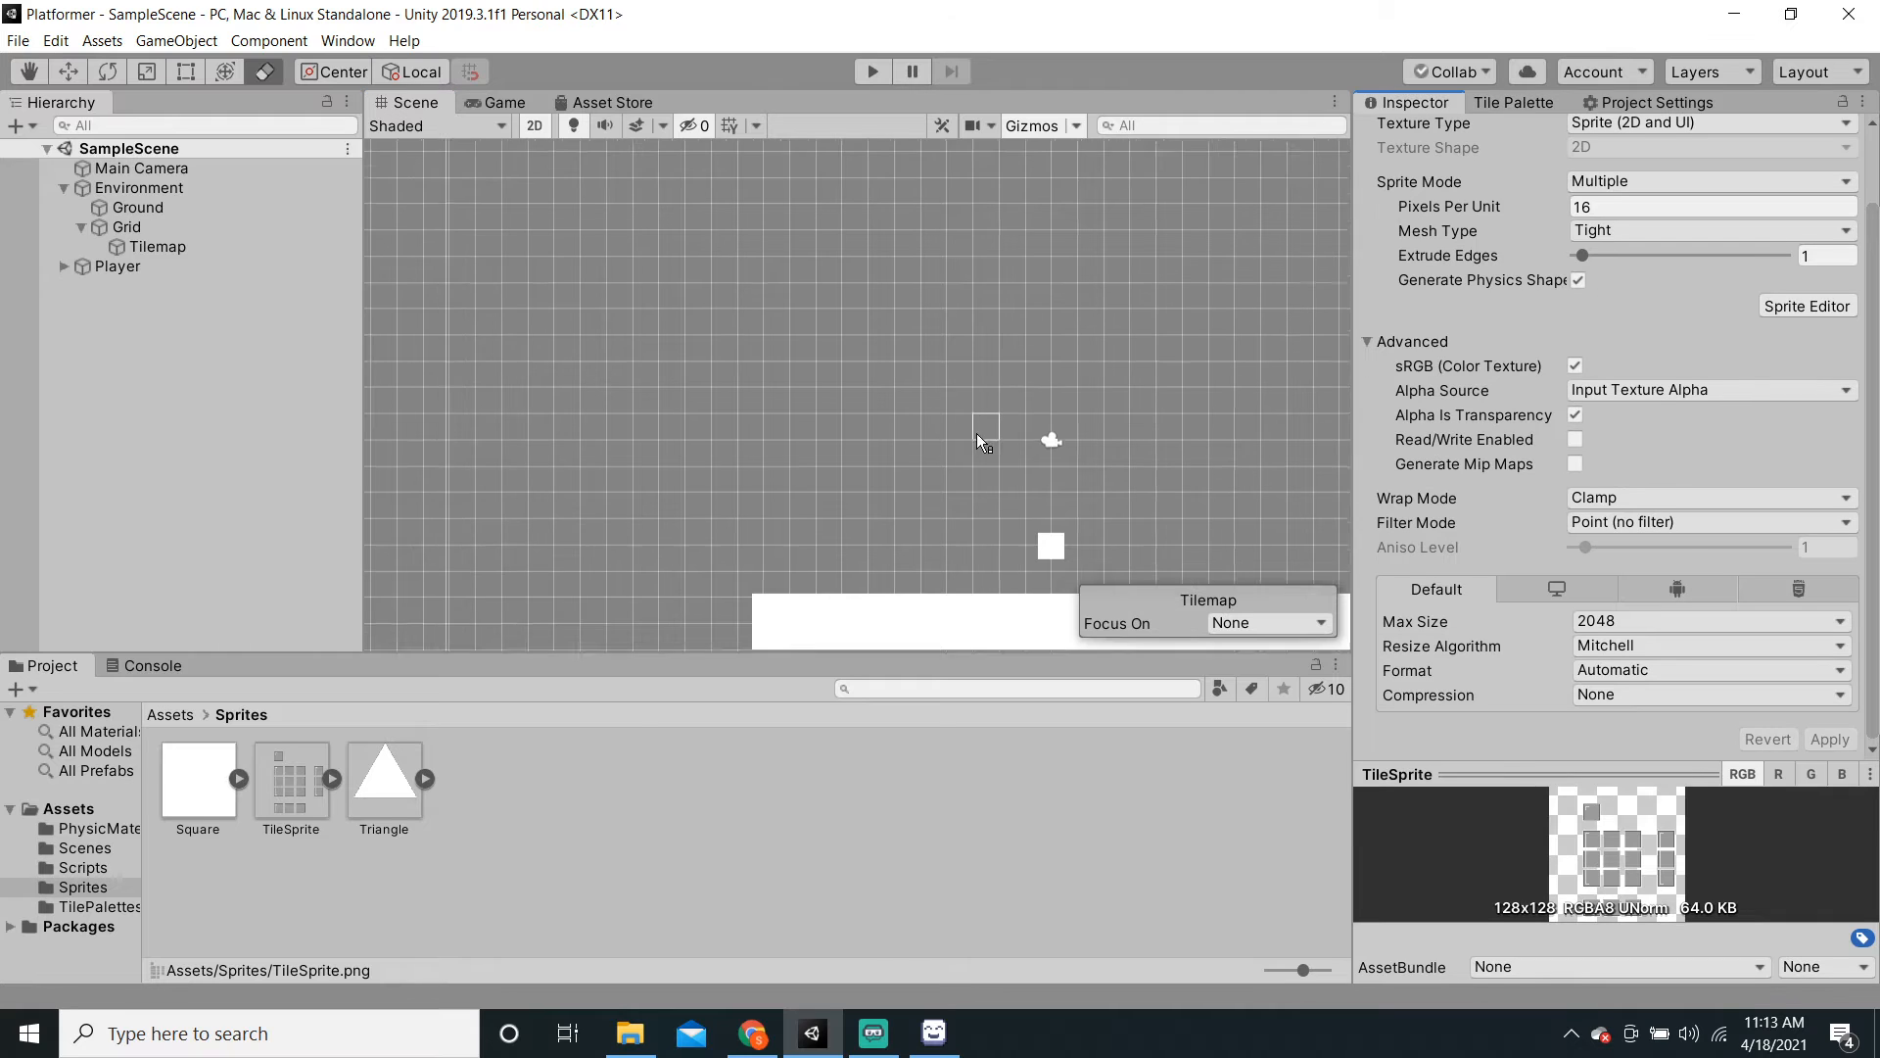
pyautogui.moveTo(980, 431); pyautogui.dragTo(889, 337, button='middle')
pyautogui.scroll(4, 890, 337)
pyautogui.click(1513, 102)
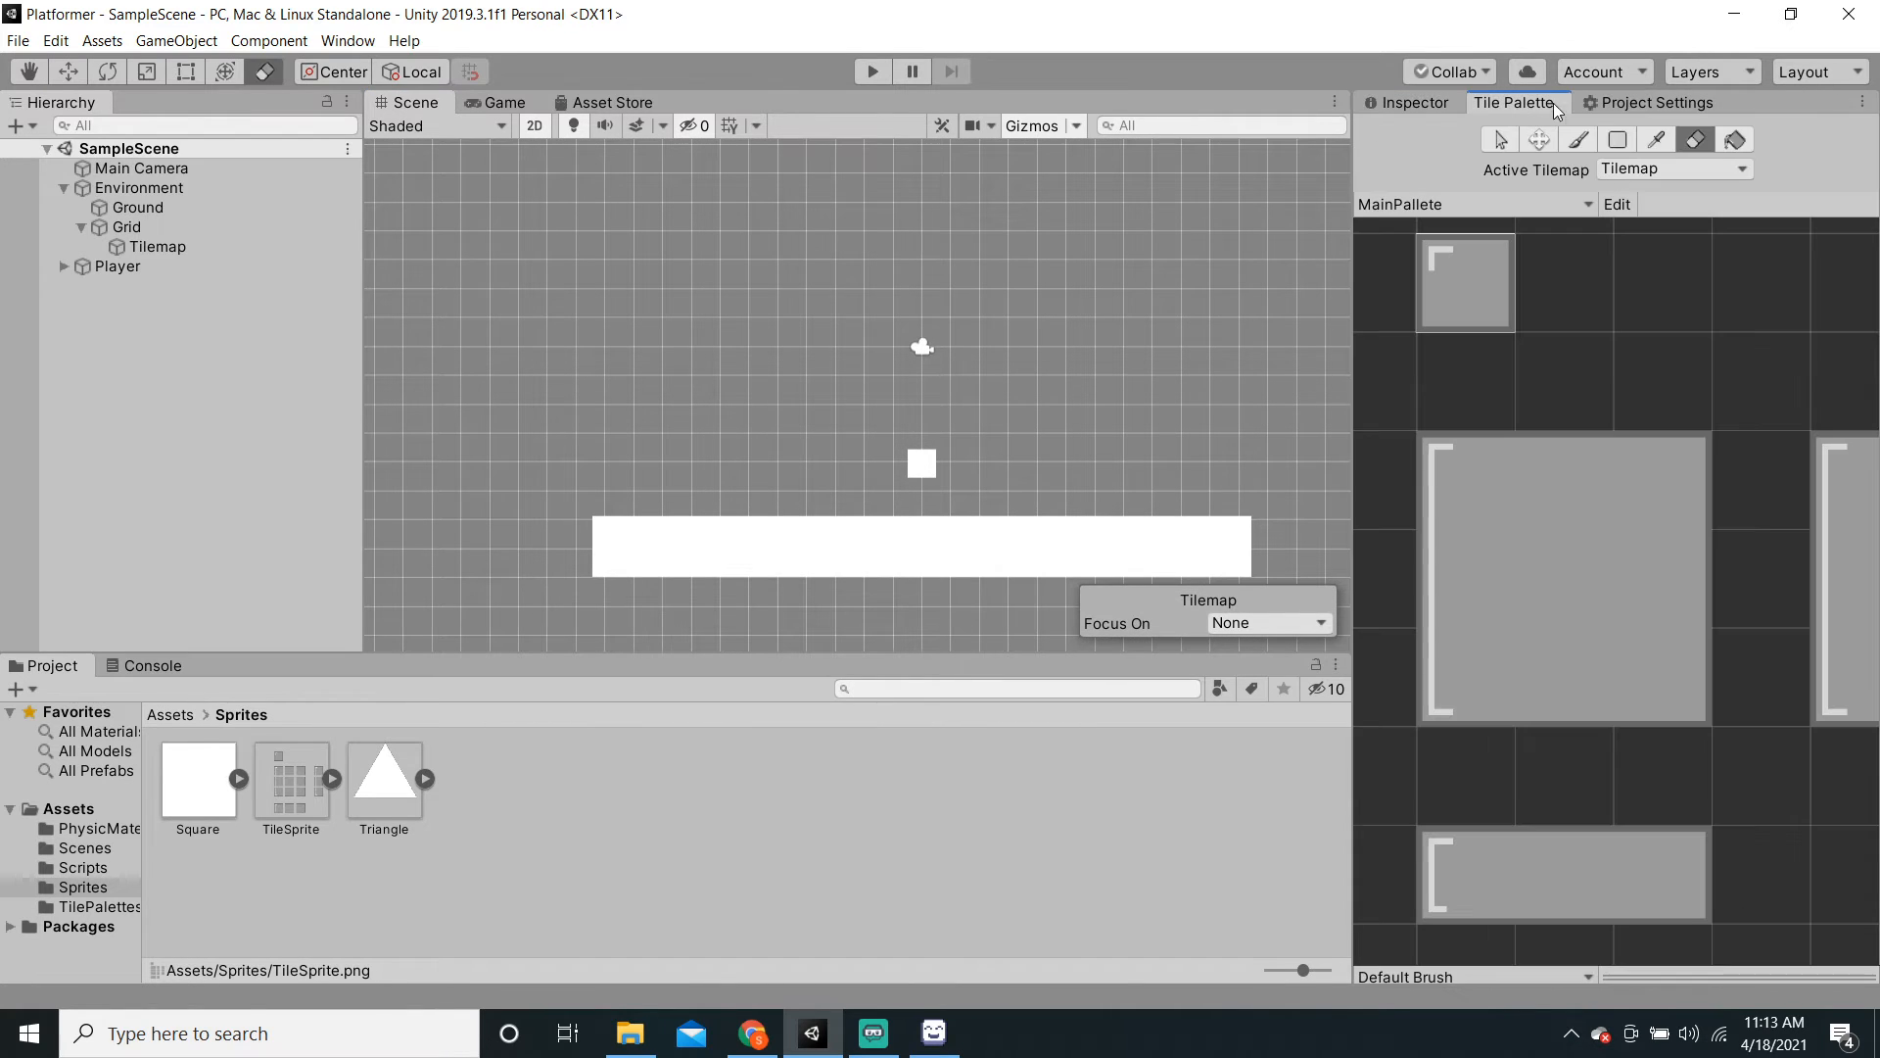
pyautogui.click(1450, 503)
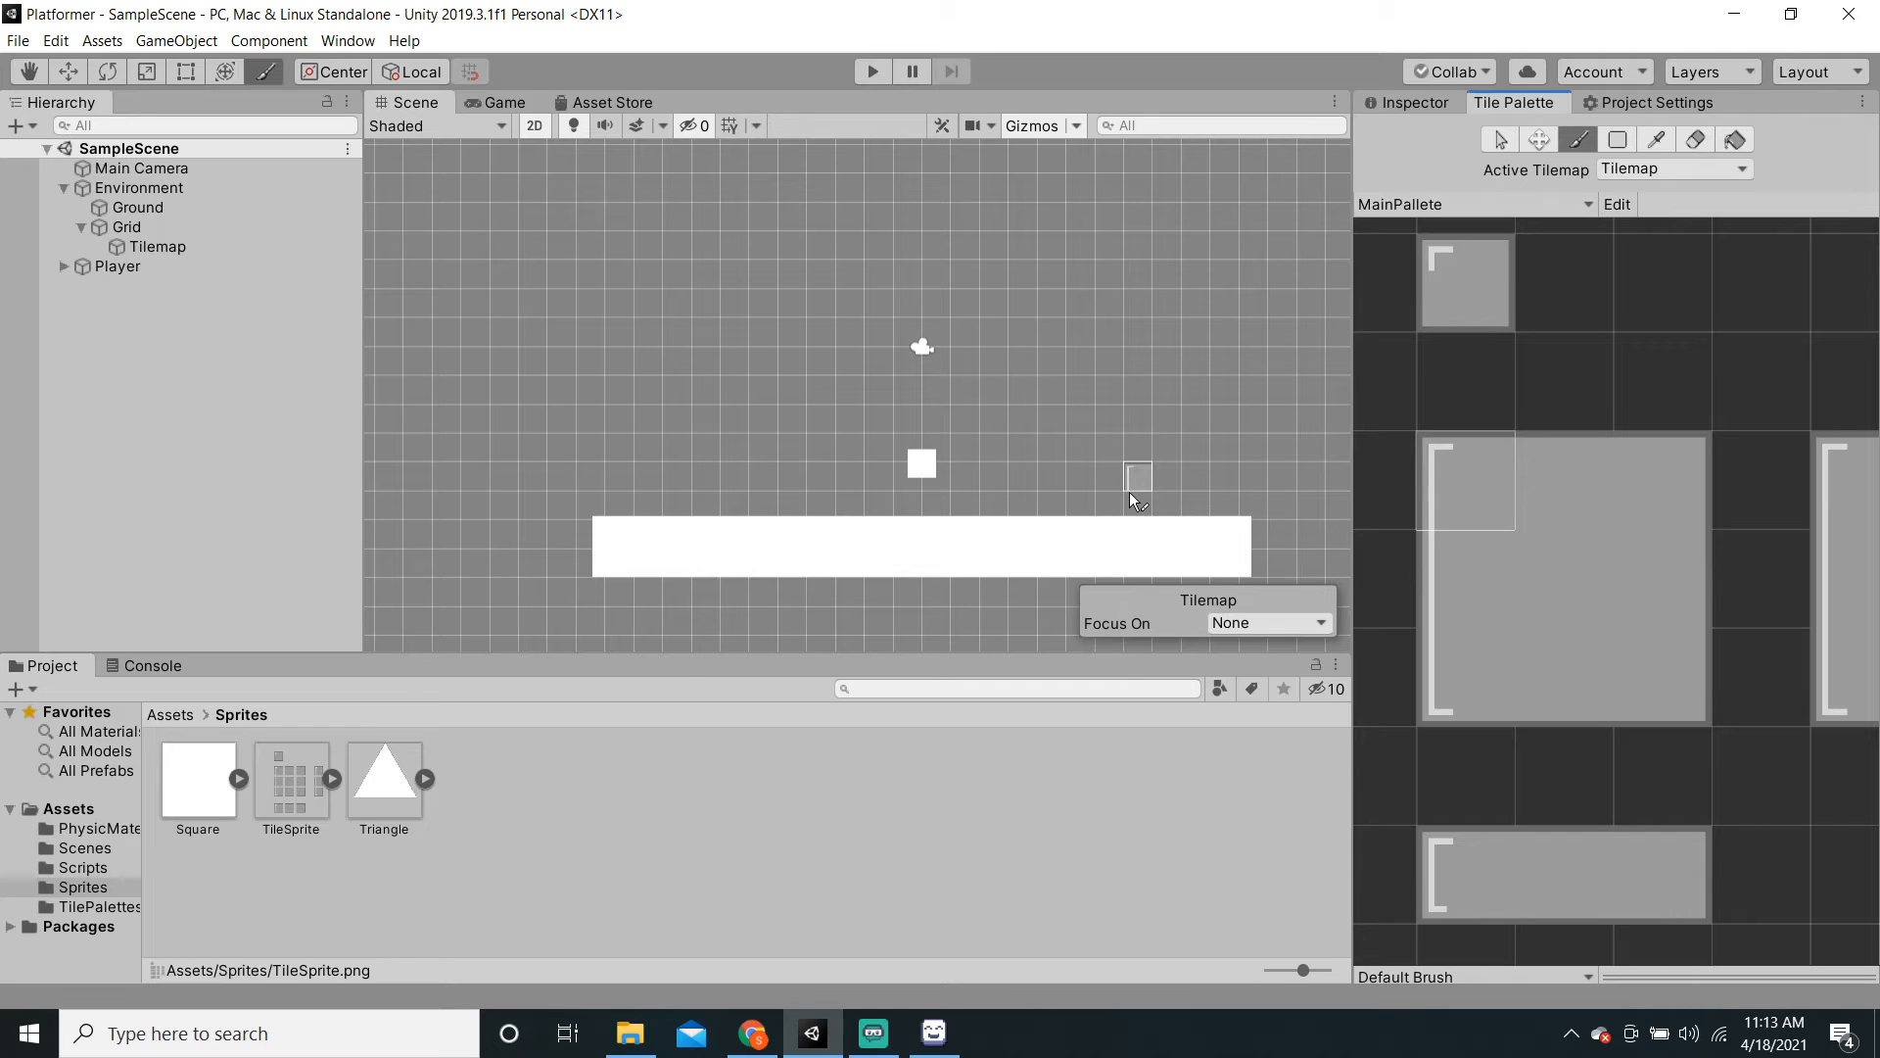
pyautogui.click(680, 313)
pyautogui.click(1431, 580)
pyautogui.click(676, 333)
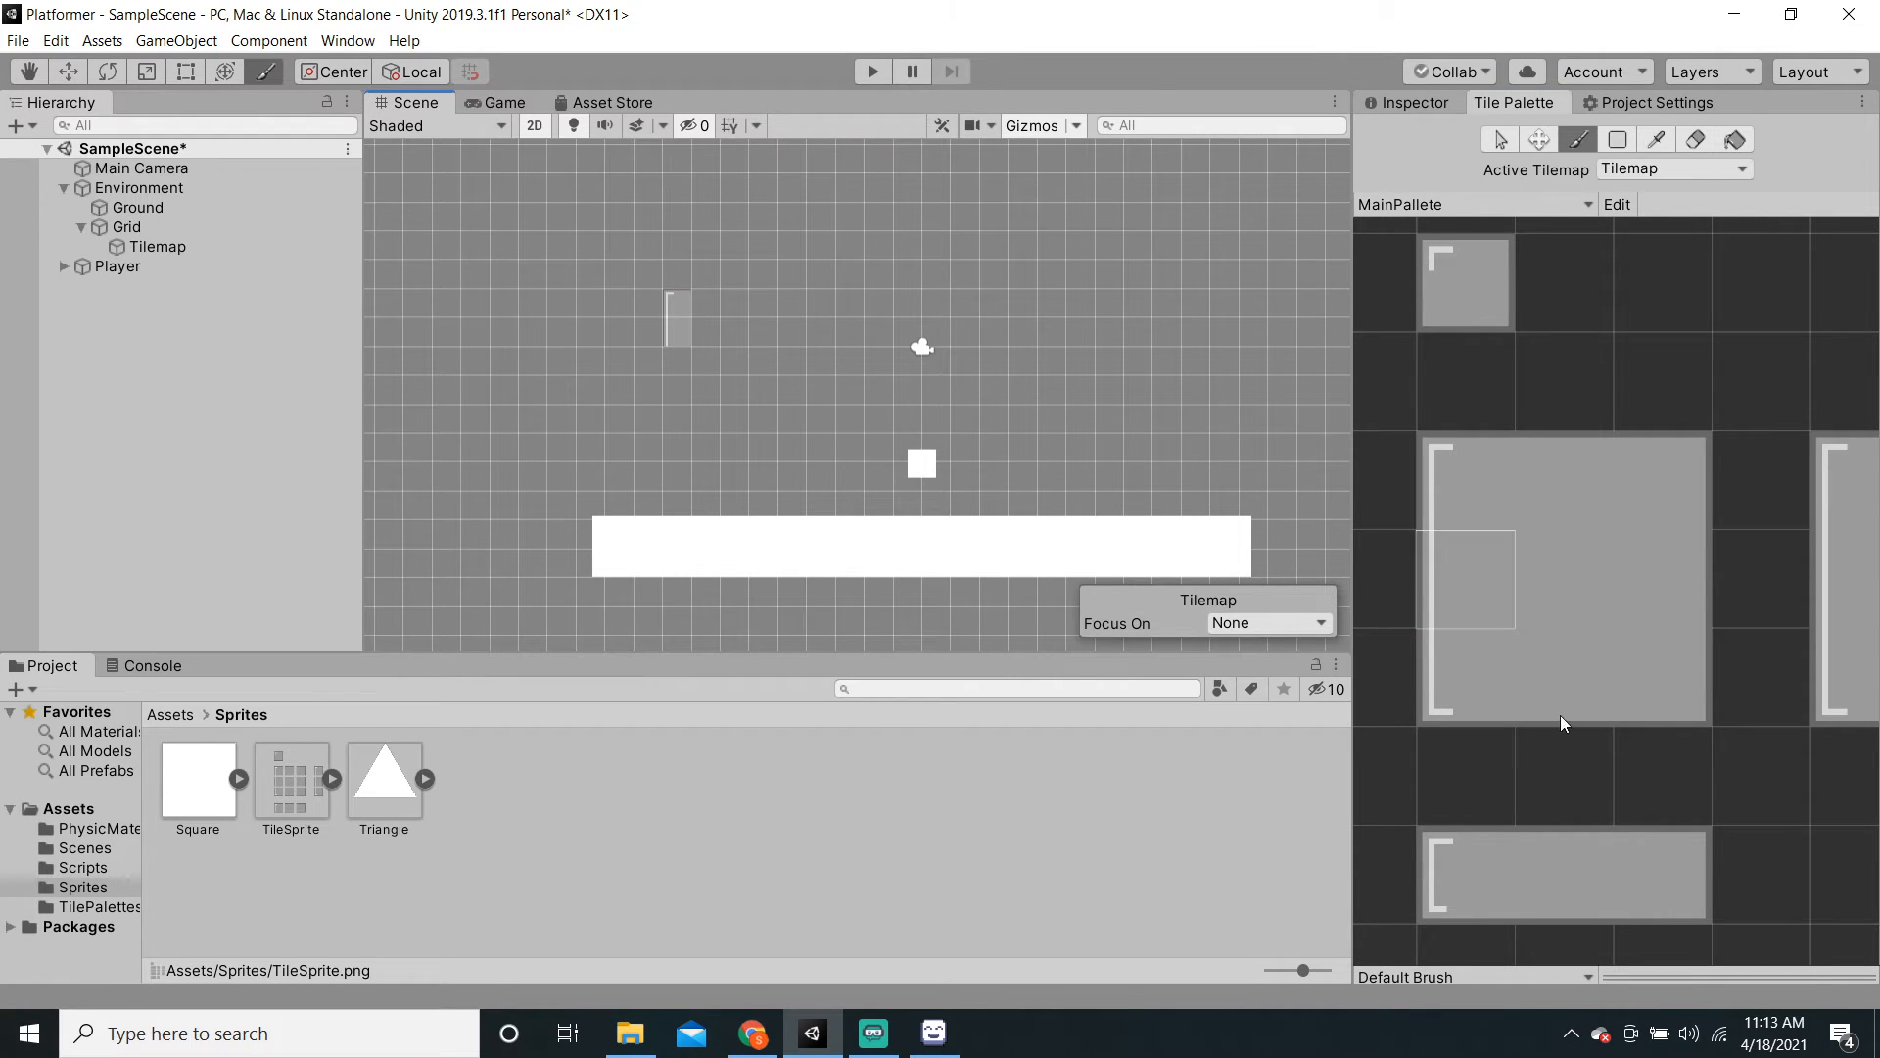
pyautogui.click(1490, 681)
pyautogui.click(681, 371)
pyautogui.click(1530, 465)
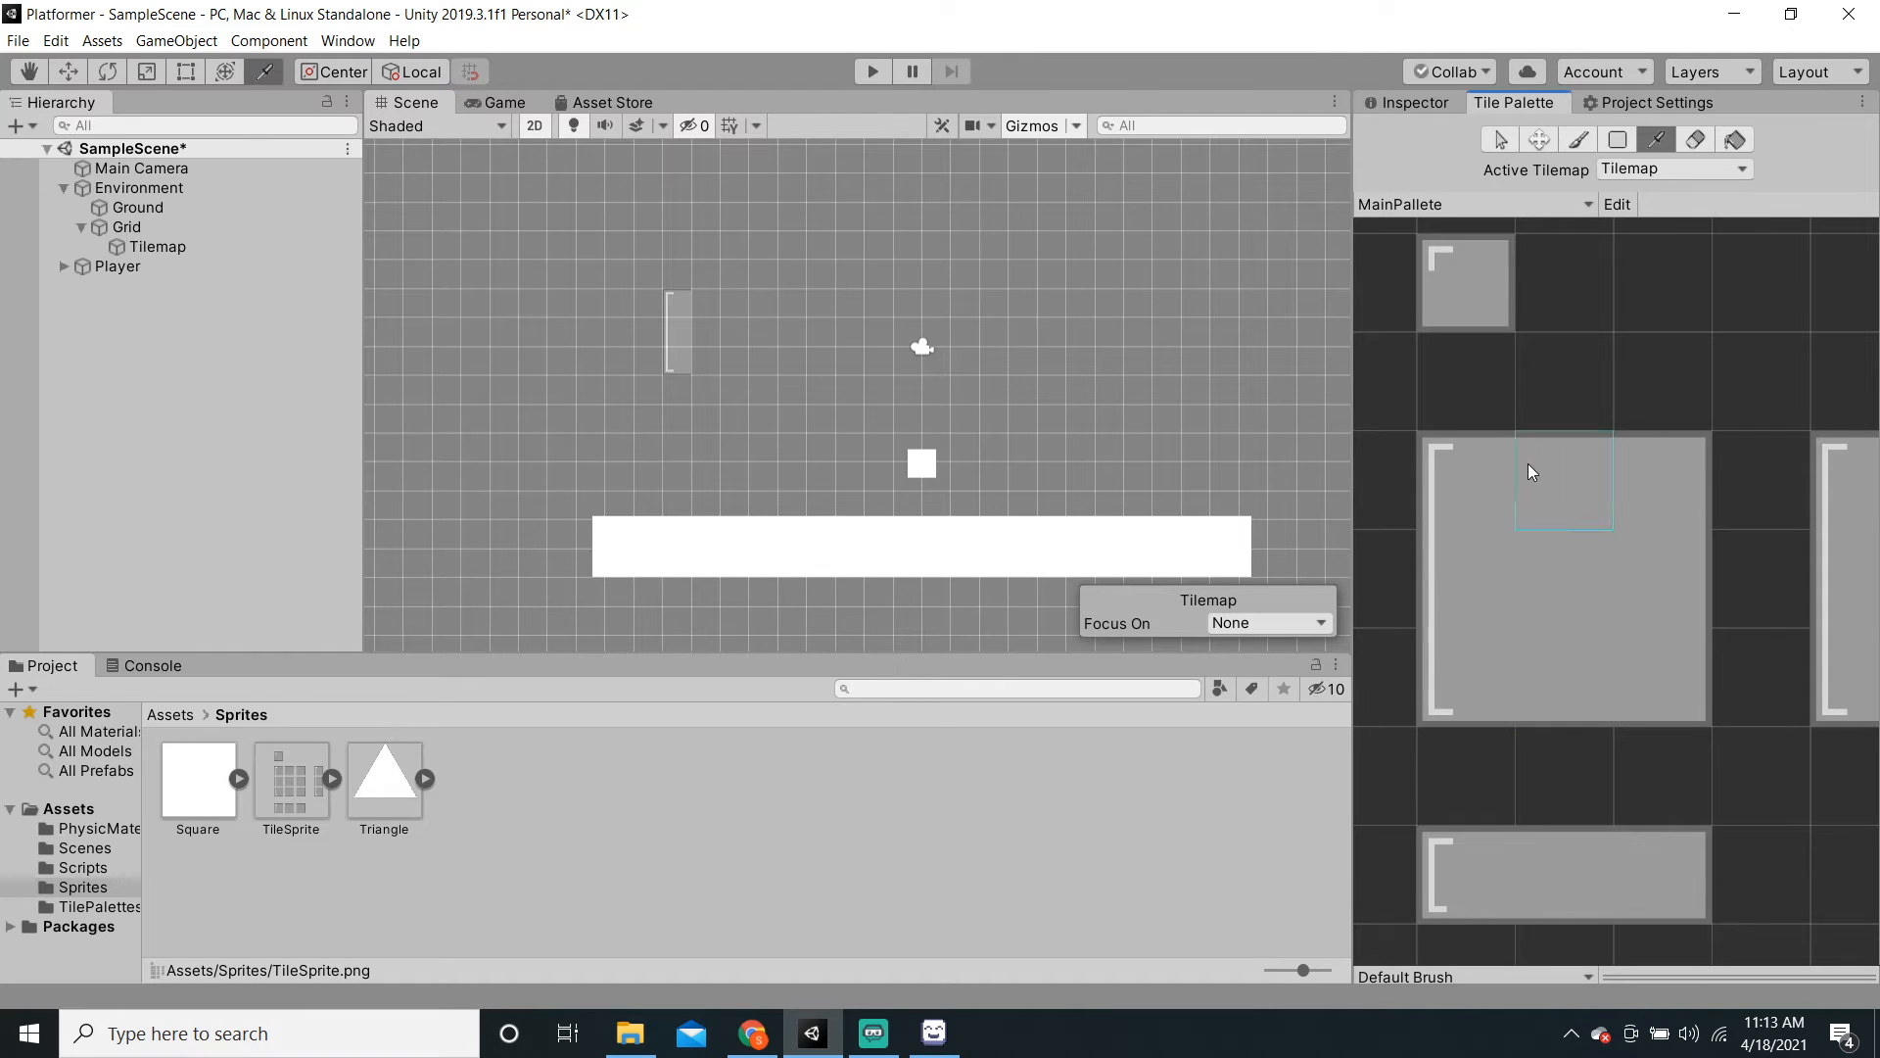
pyautogui.click(706, 304)
pyautogui.click(1632, 475)
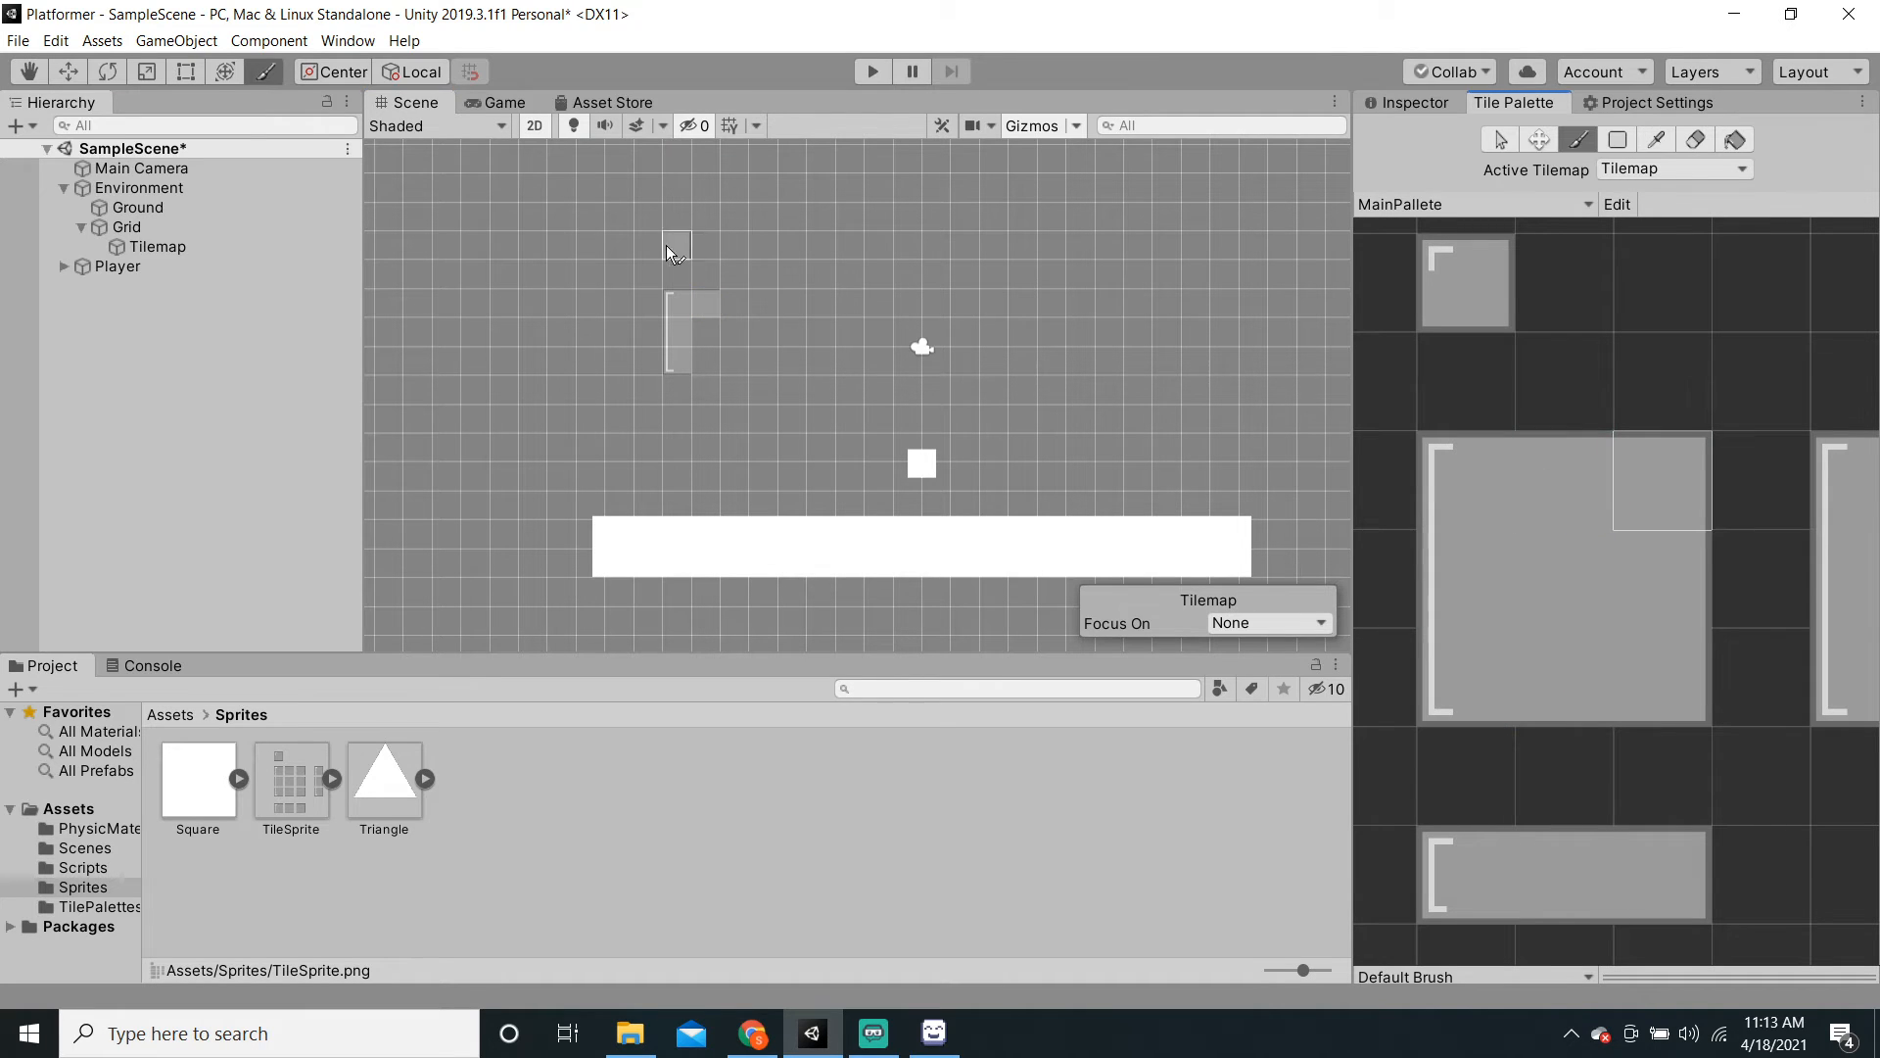
pyautogui.click(734, 304)
pyautogui.click(1663, 677)
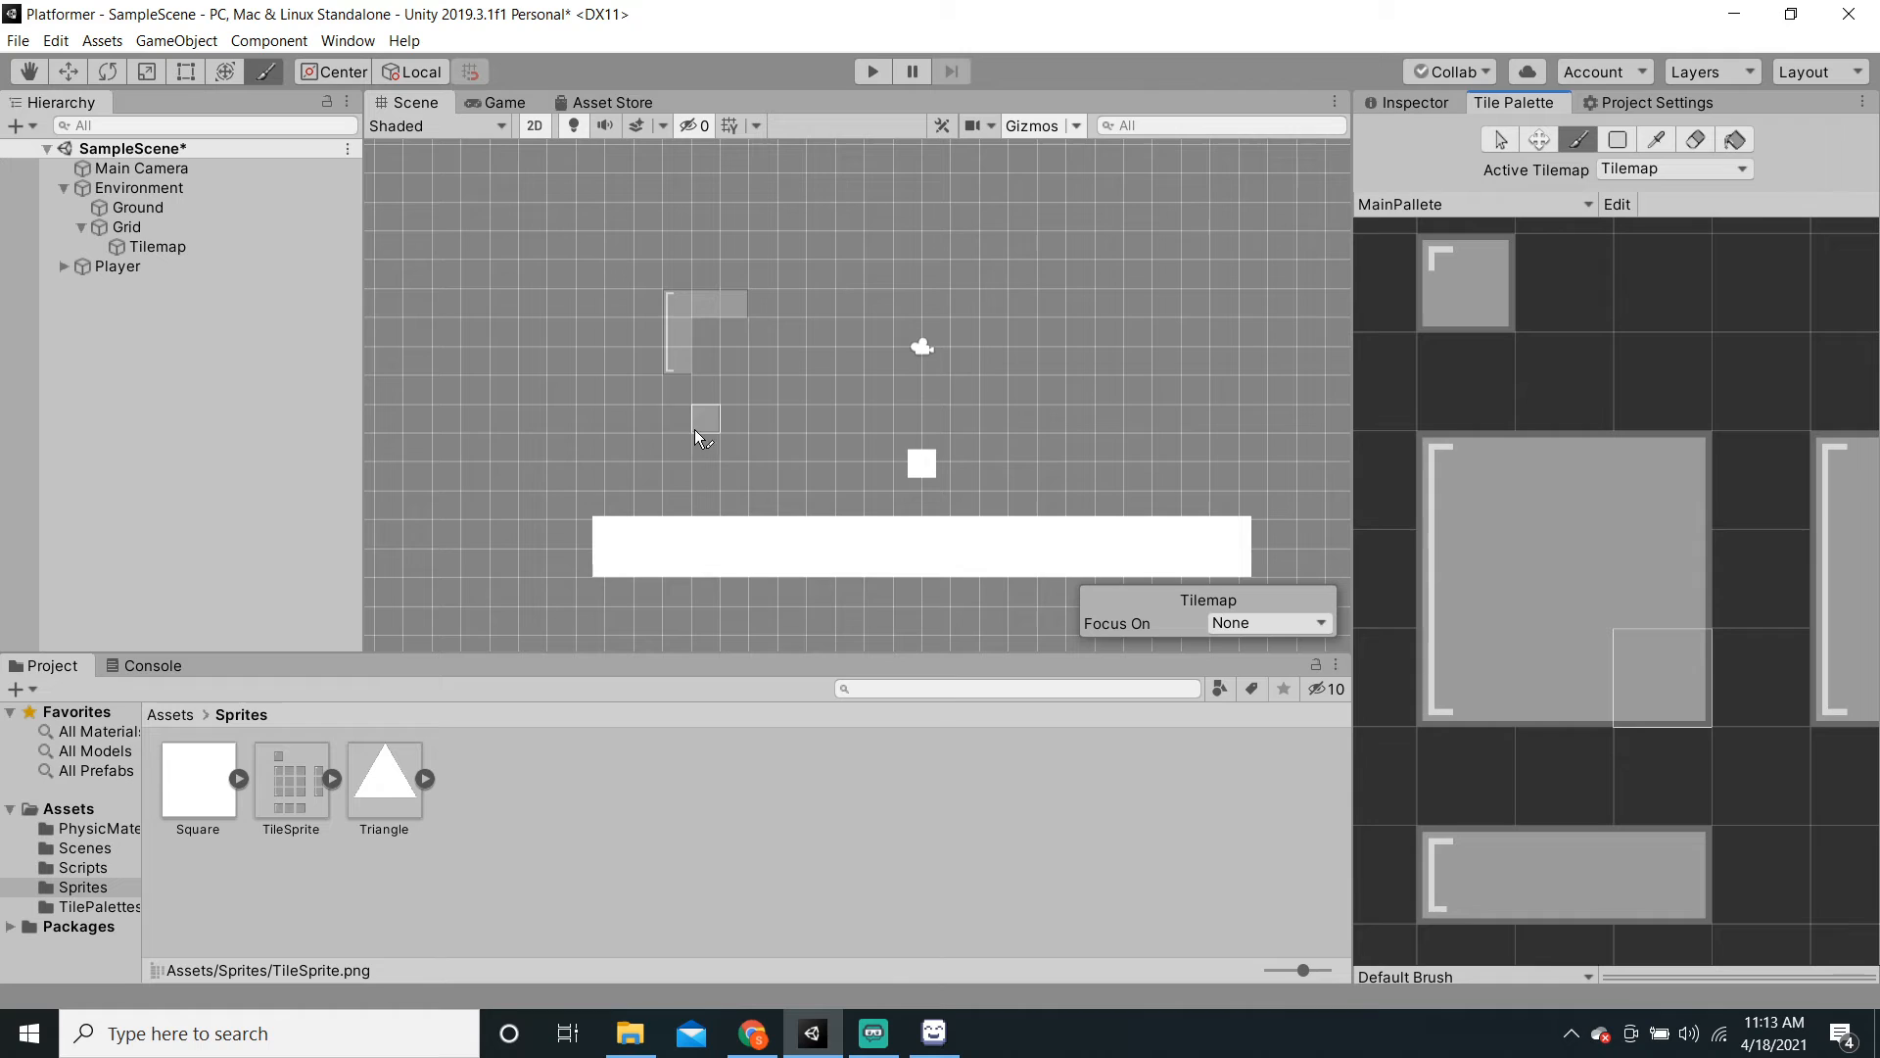
pyautogui.click(741, 361)
pyautogui.click(1691, 145)
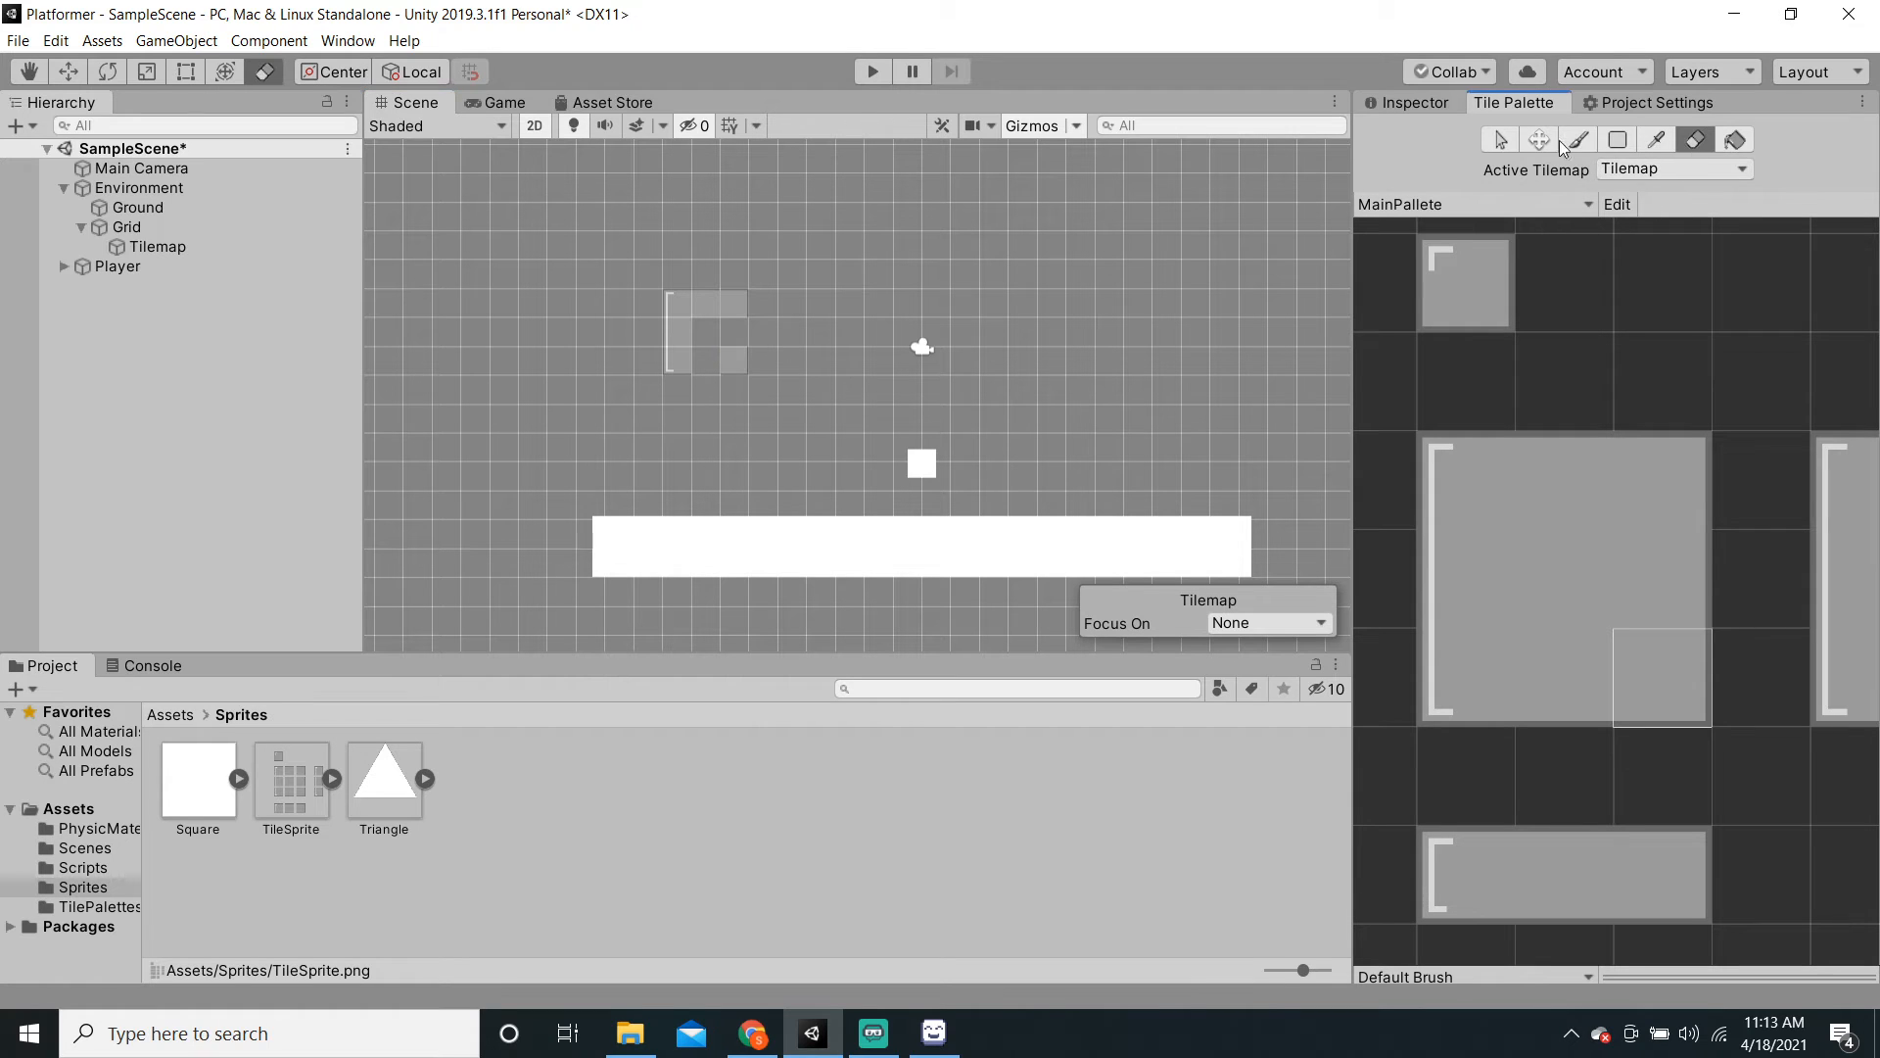
pyautogui.moveTo(680, 294)
pyautogui.mouseDown()
pyautogui.moveTo(735, 370)
pyautogui.moveTo(742, 294)
pyautogui.moveTo(699, 294)
pyautogui.mouseUp()
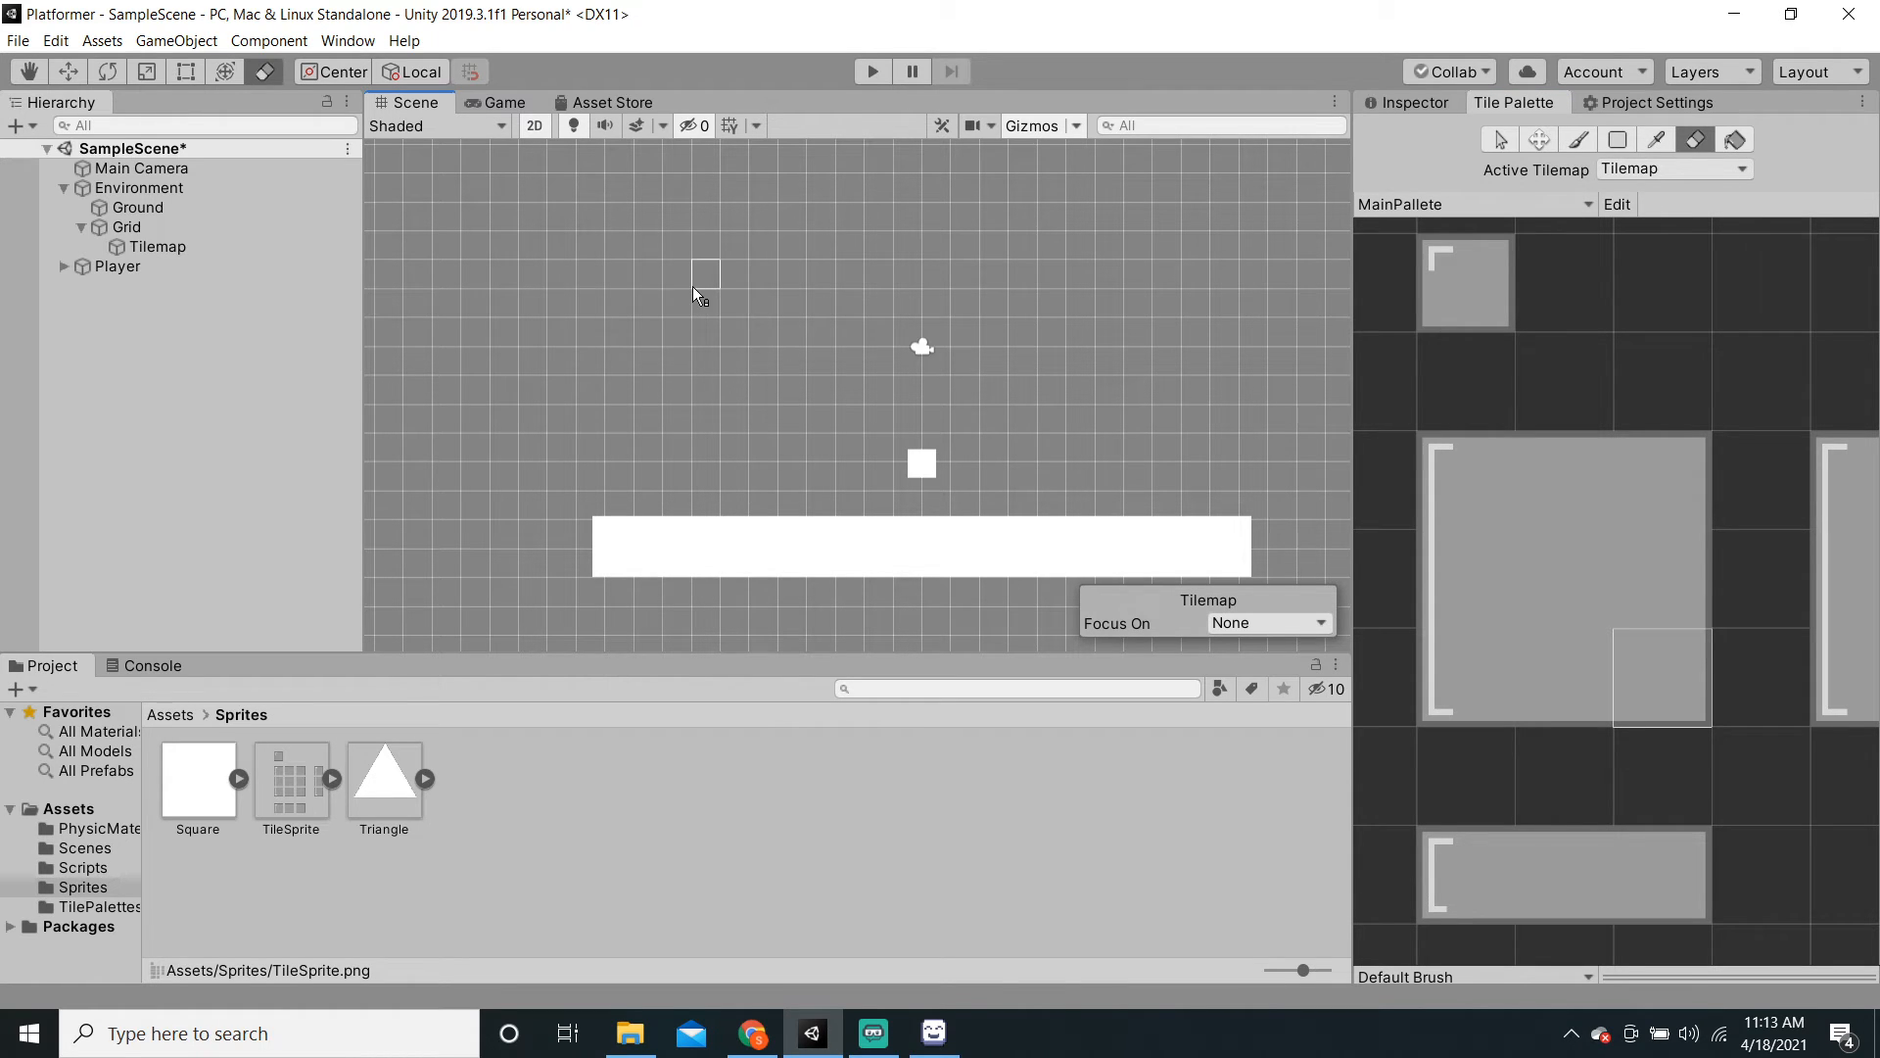
pyautogui.scroll(-4, 695, 290)
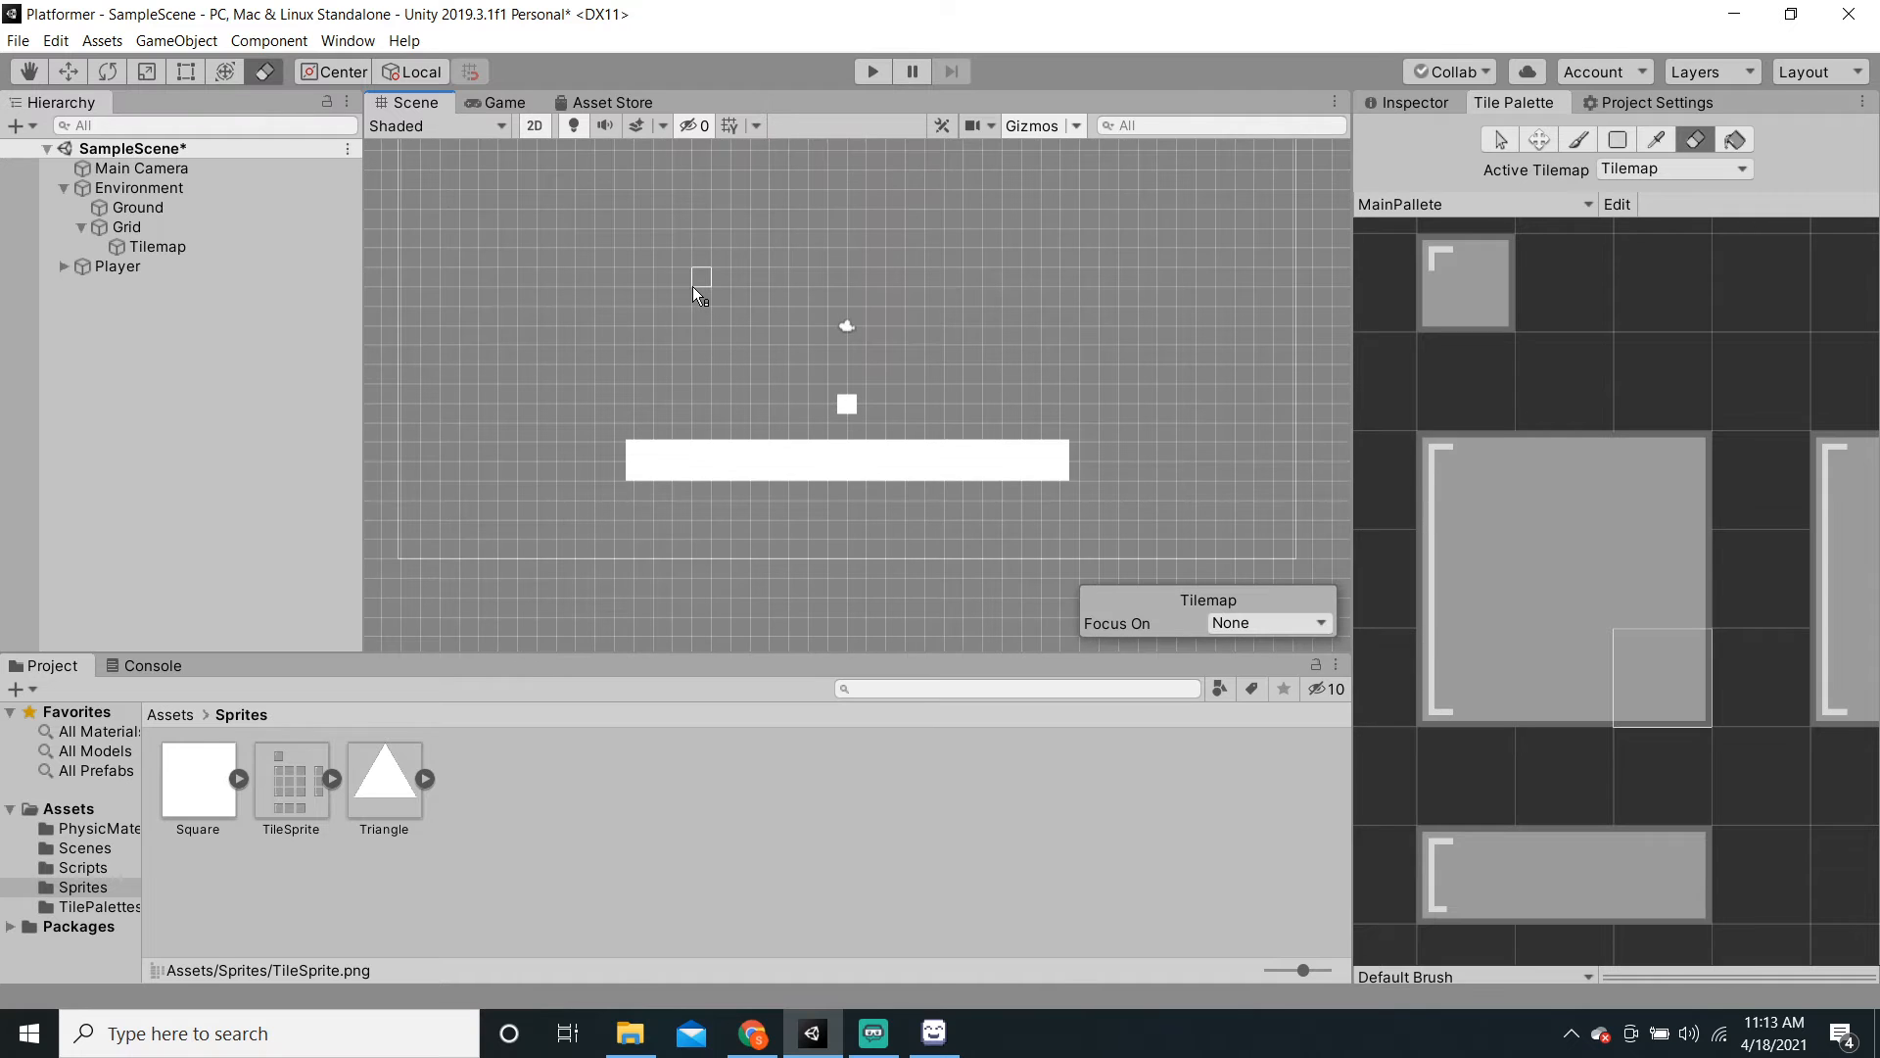
pyautogui.scroll(2, 793, 353)
pyautogui.hotkey('ctrl', 's')
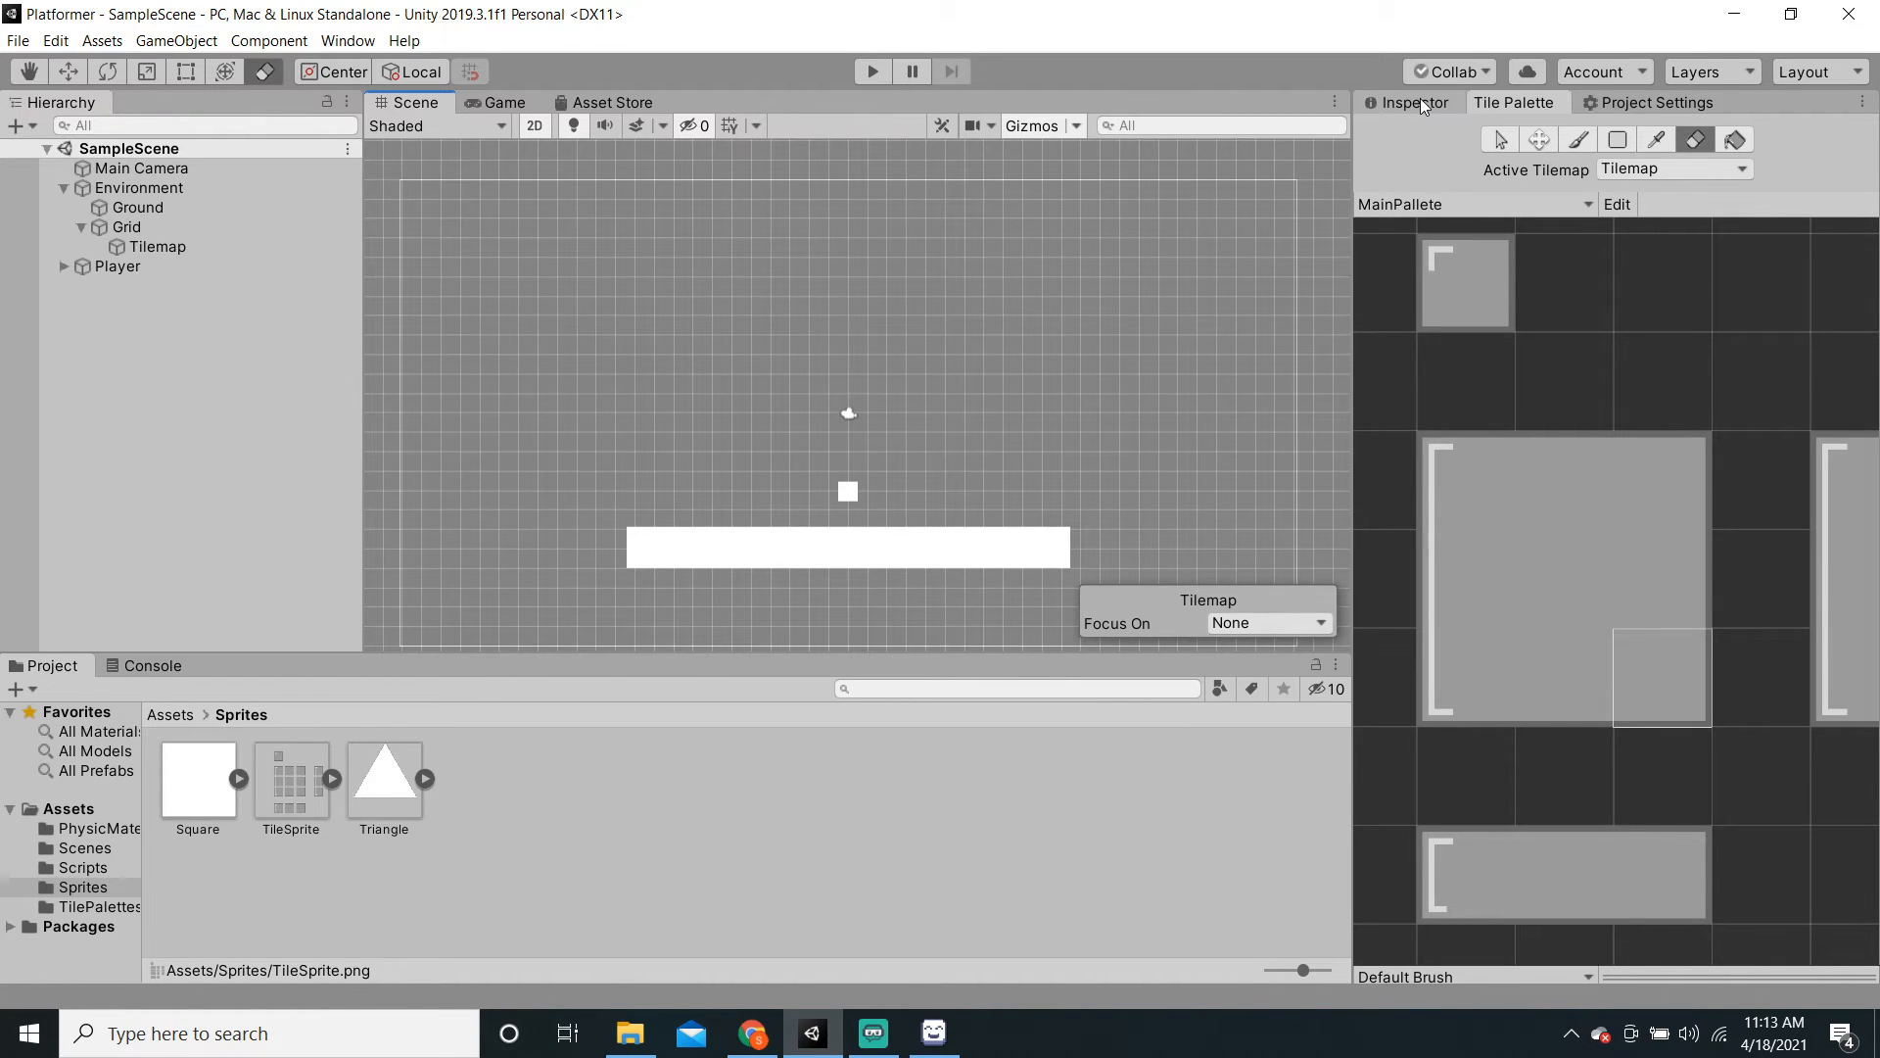
pyautogui.click(1422, 101)
pyautogui.click(1511, 118)
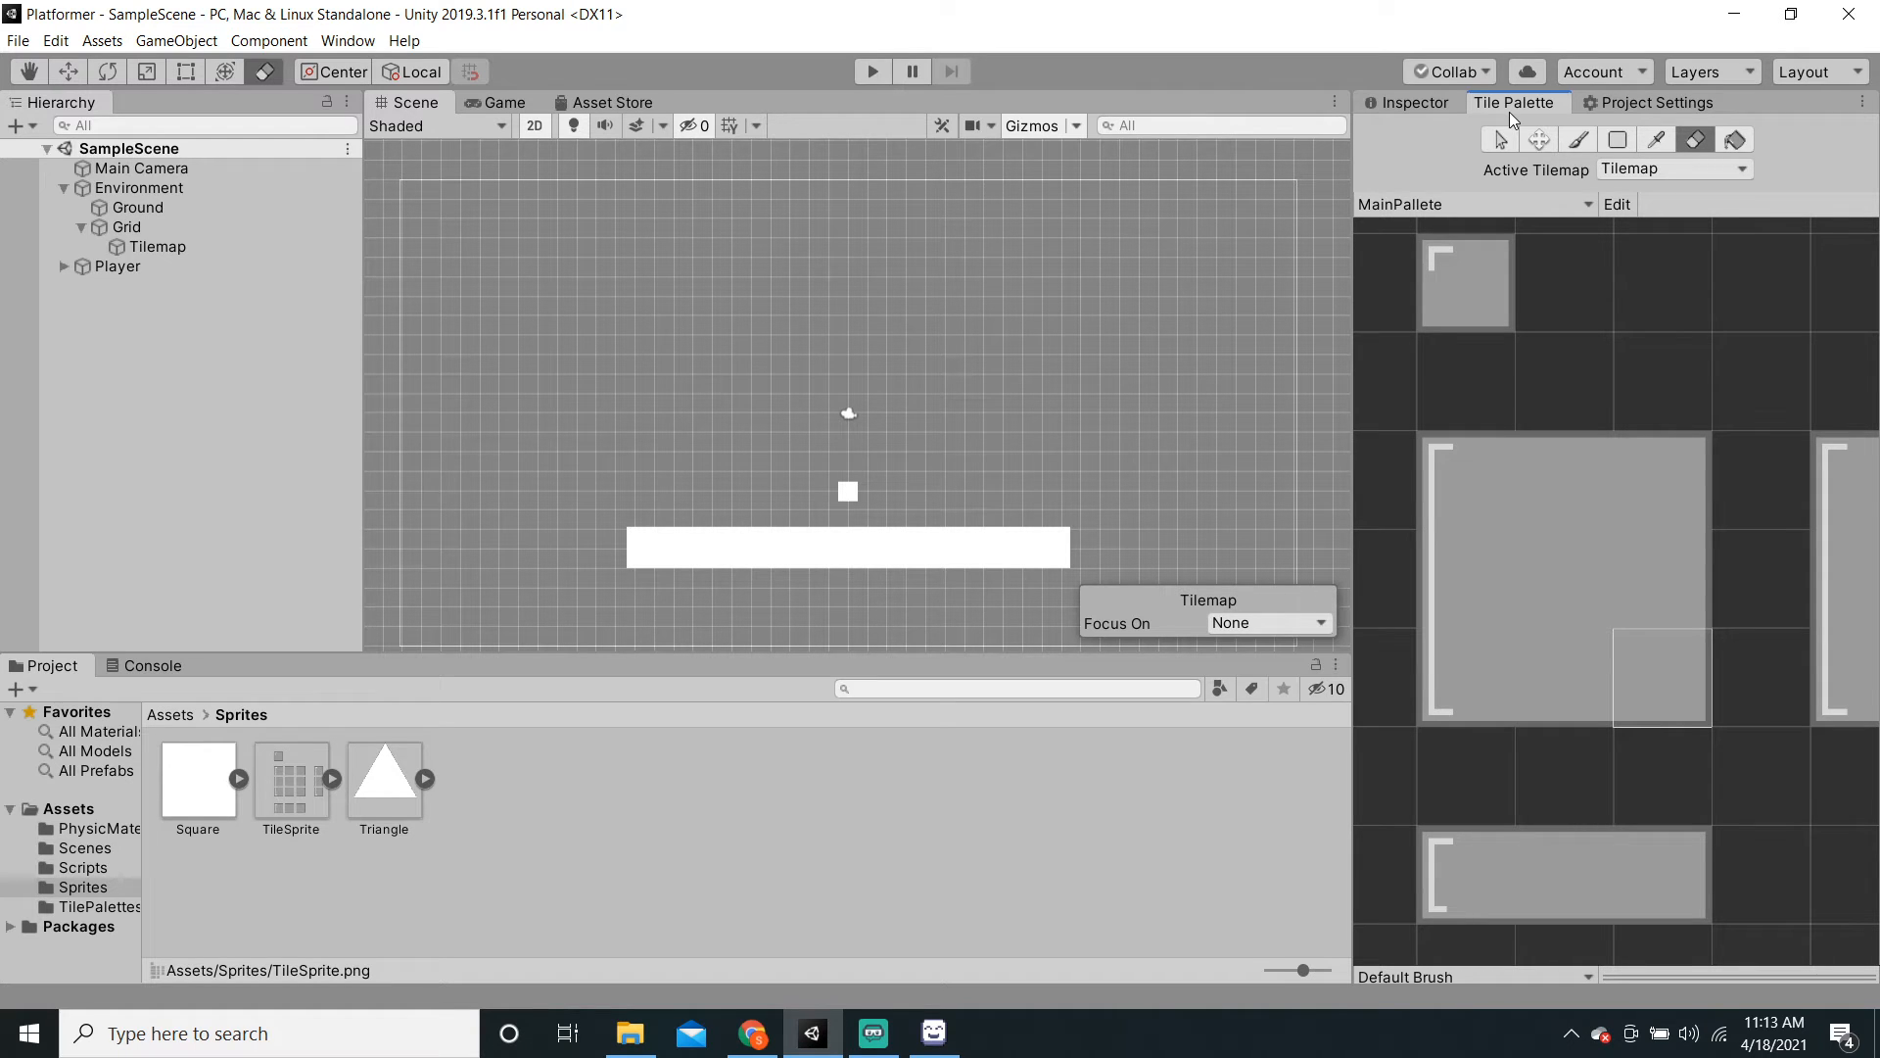
# Step: Load github.com/Unity-Technologies/2d-extras in a new Chrome tab
pyautogui.click(753, 1033)
pyautogui.click(1605, 6)
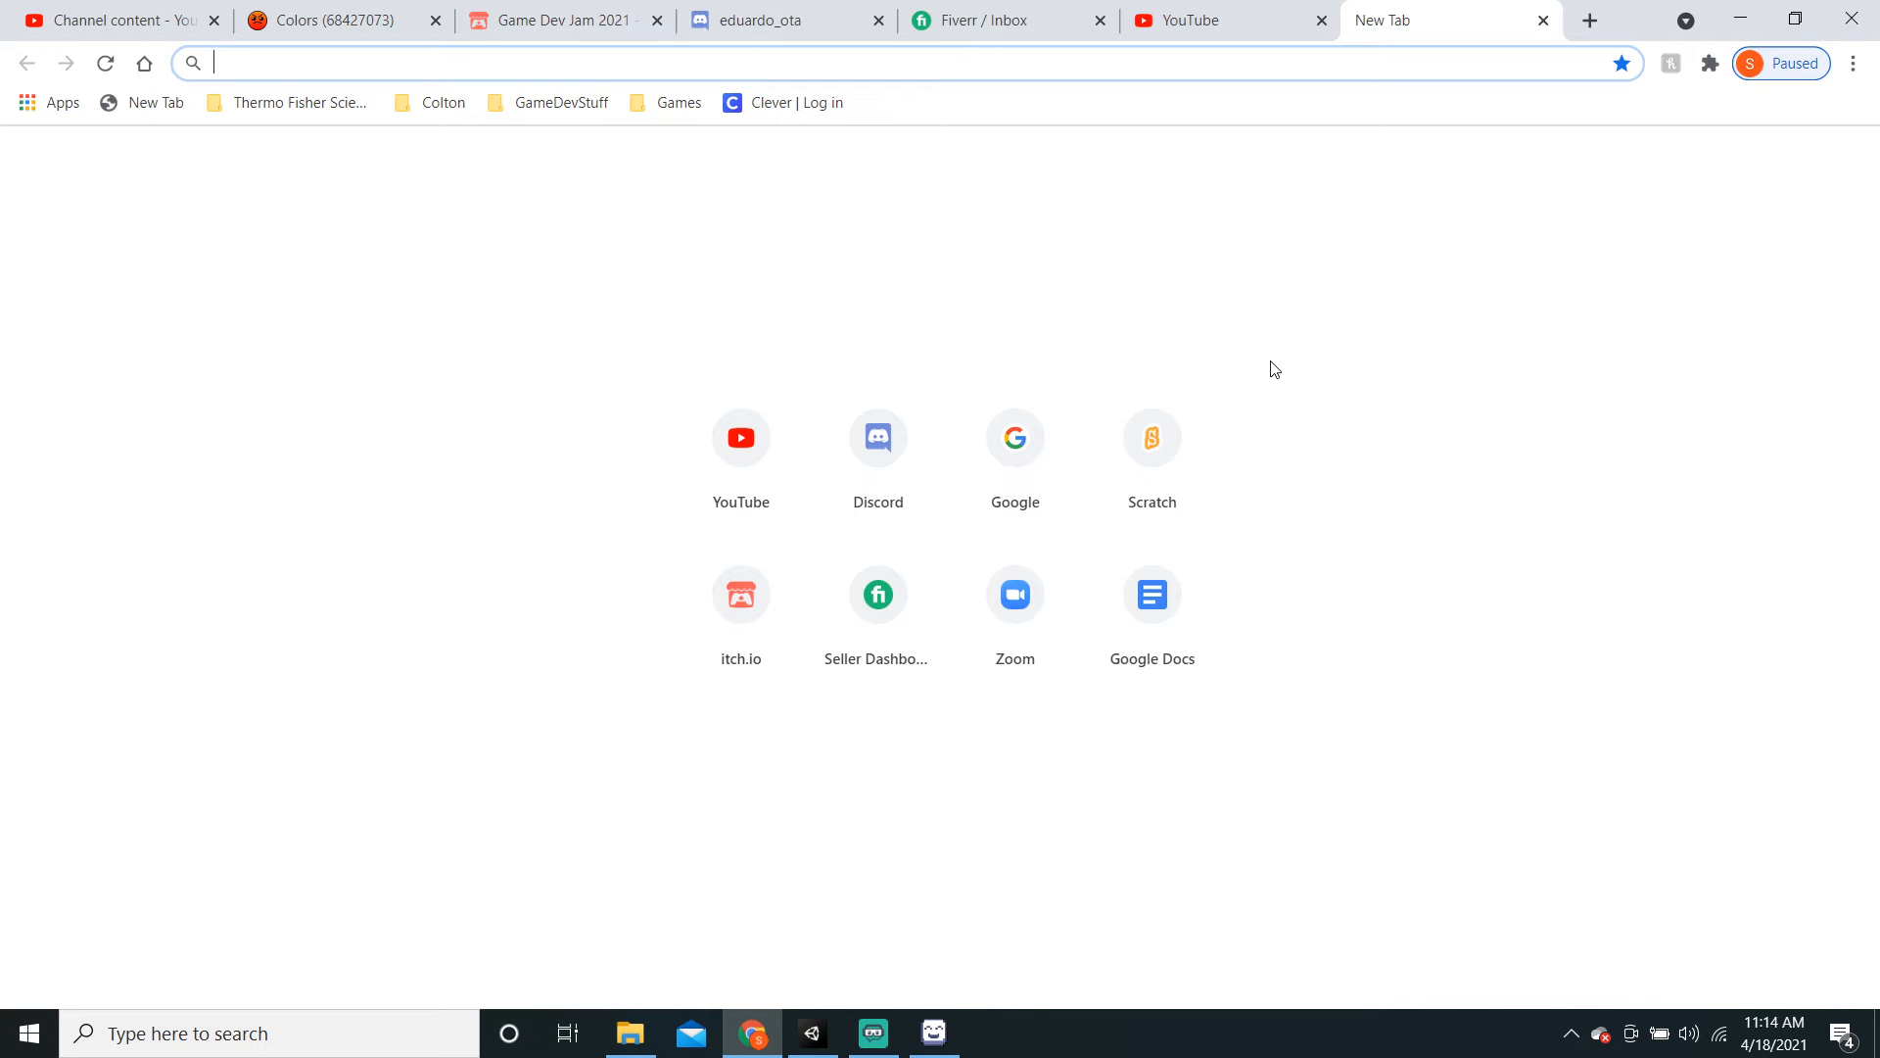
pyautogui.write('github.com')
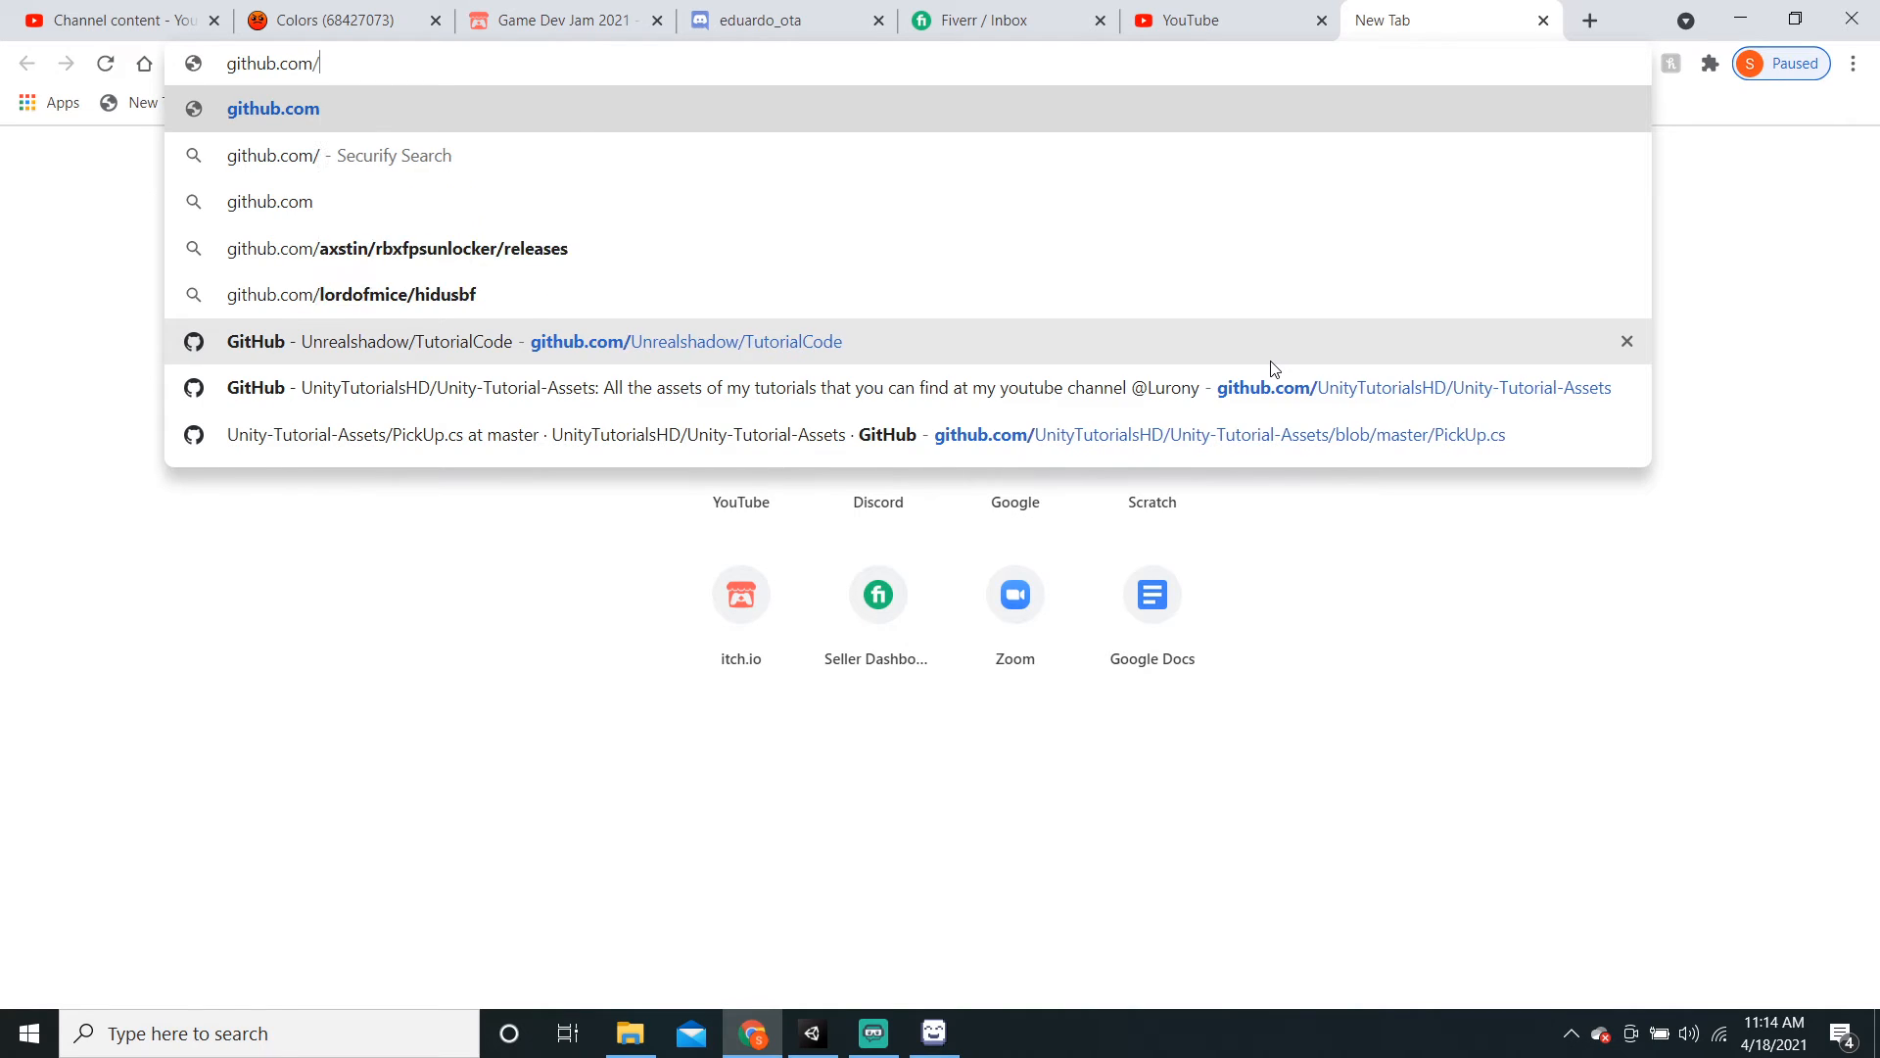
pyautogui.write('/Unity-')
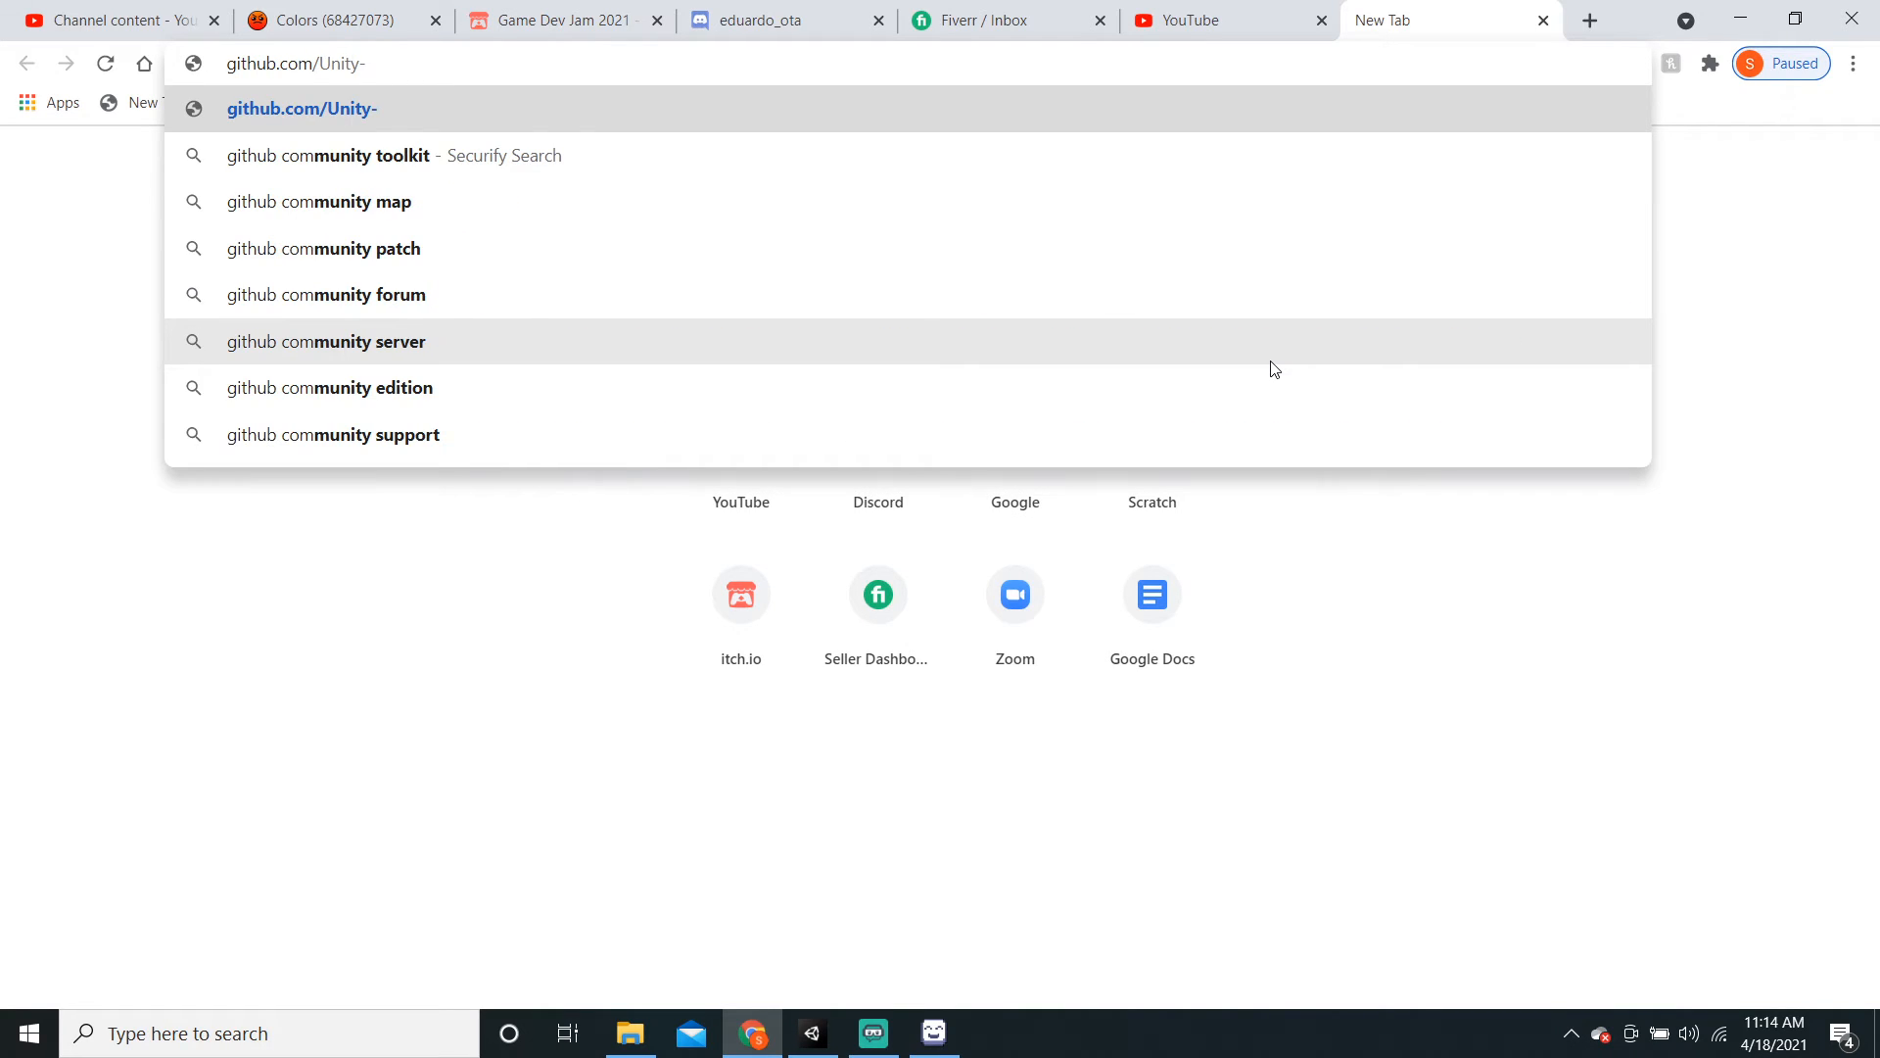
pyautogui.write('Technol')
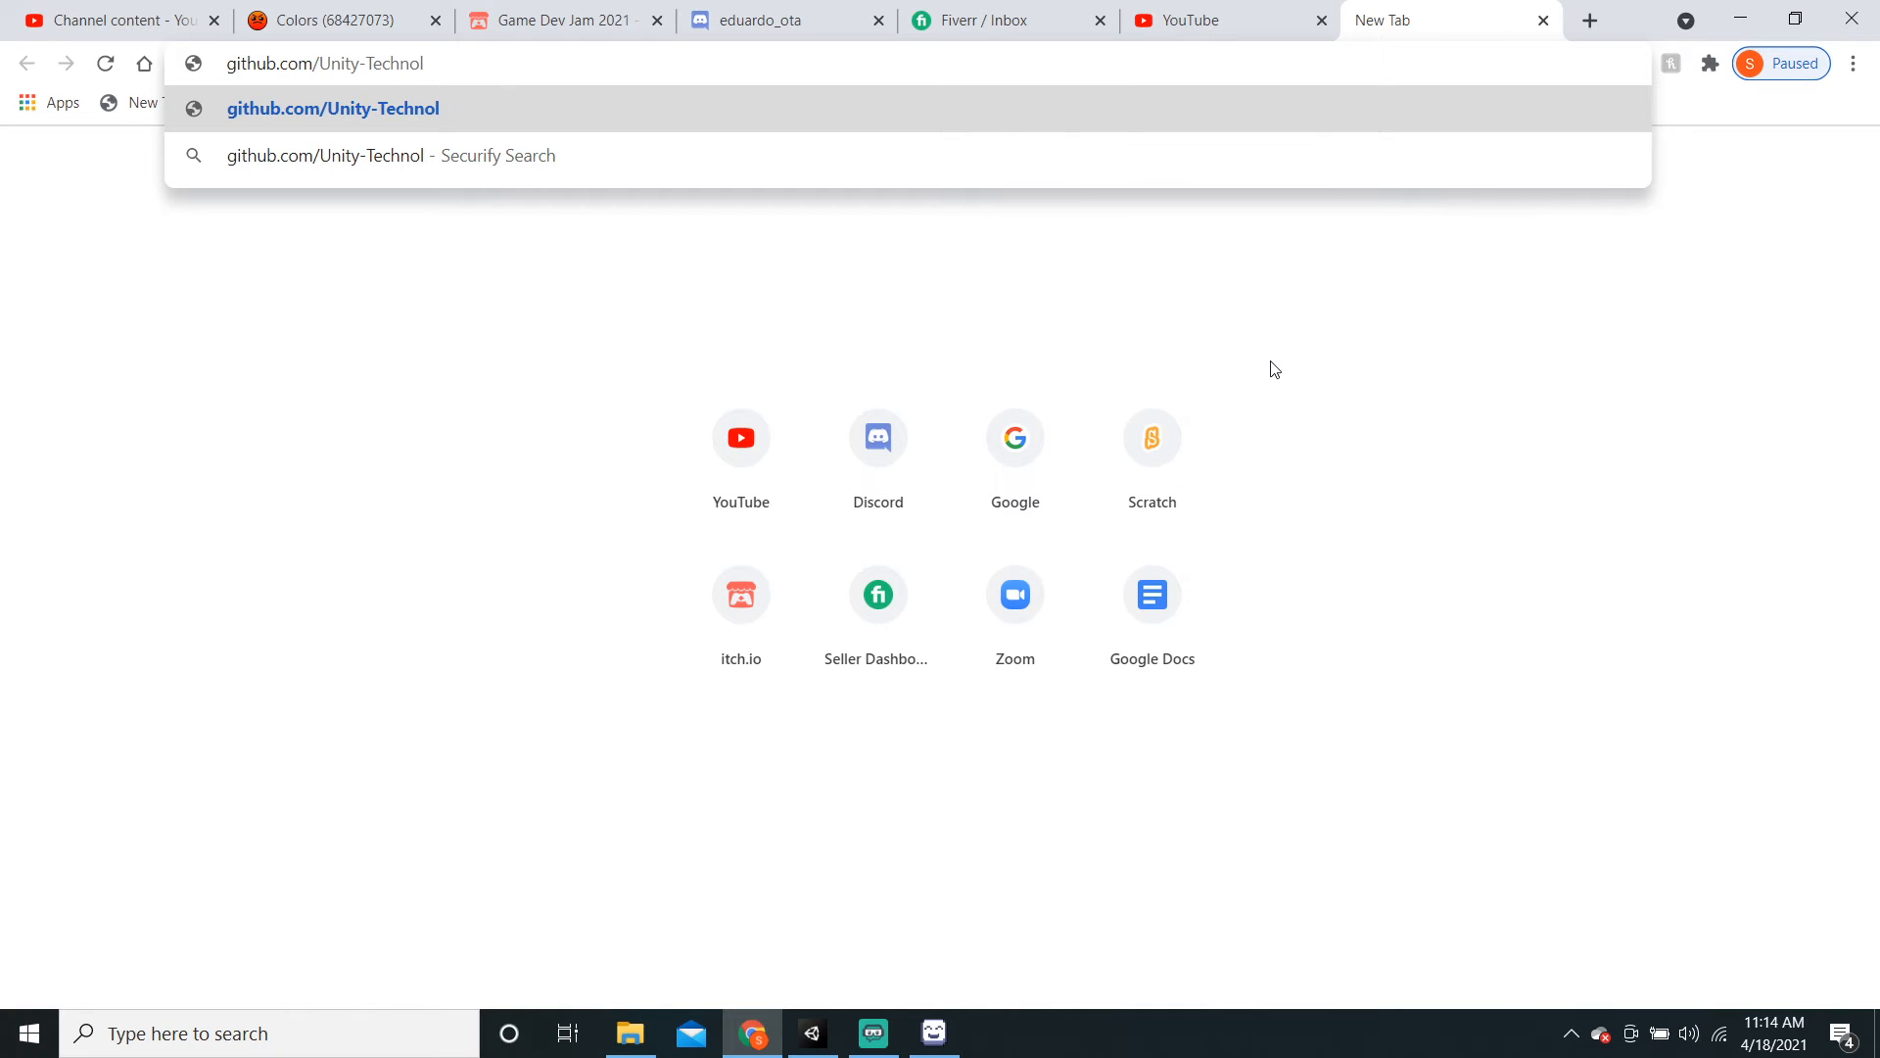
pyautogui.write('ogies')
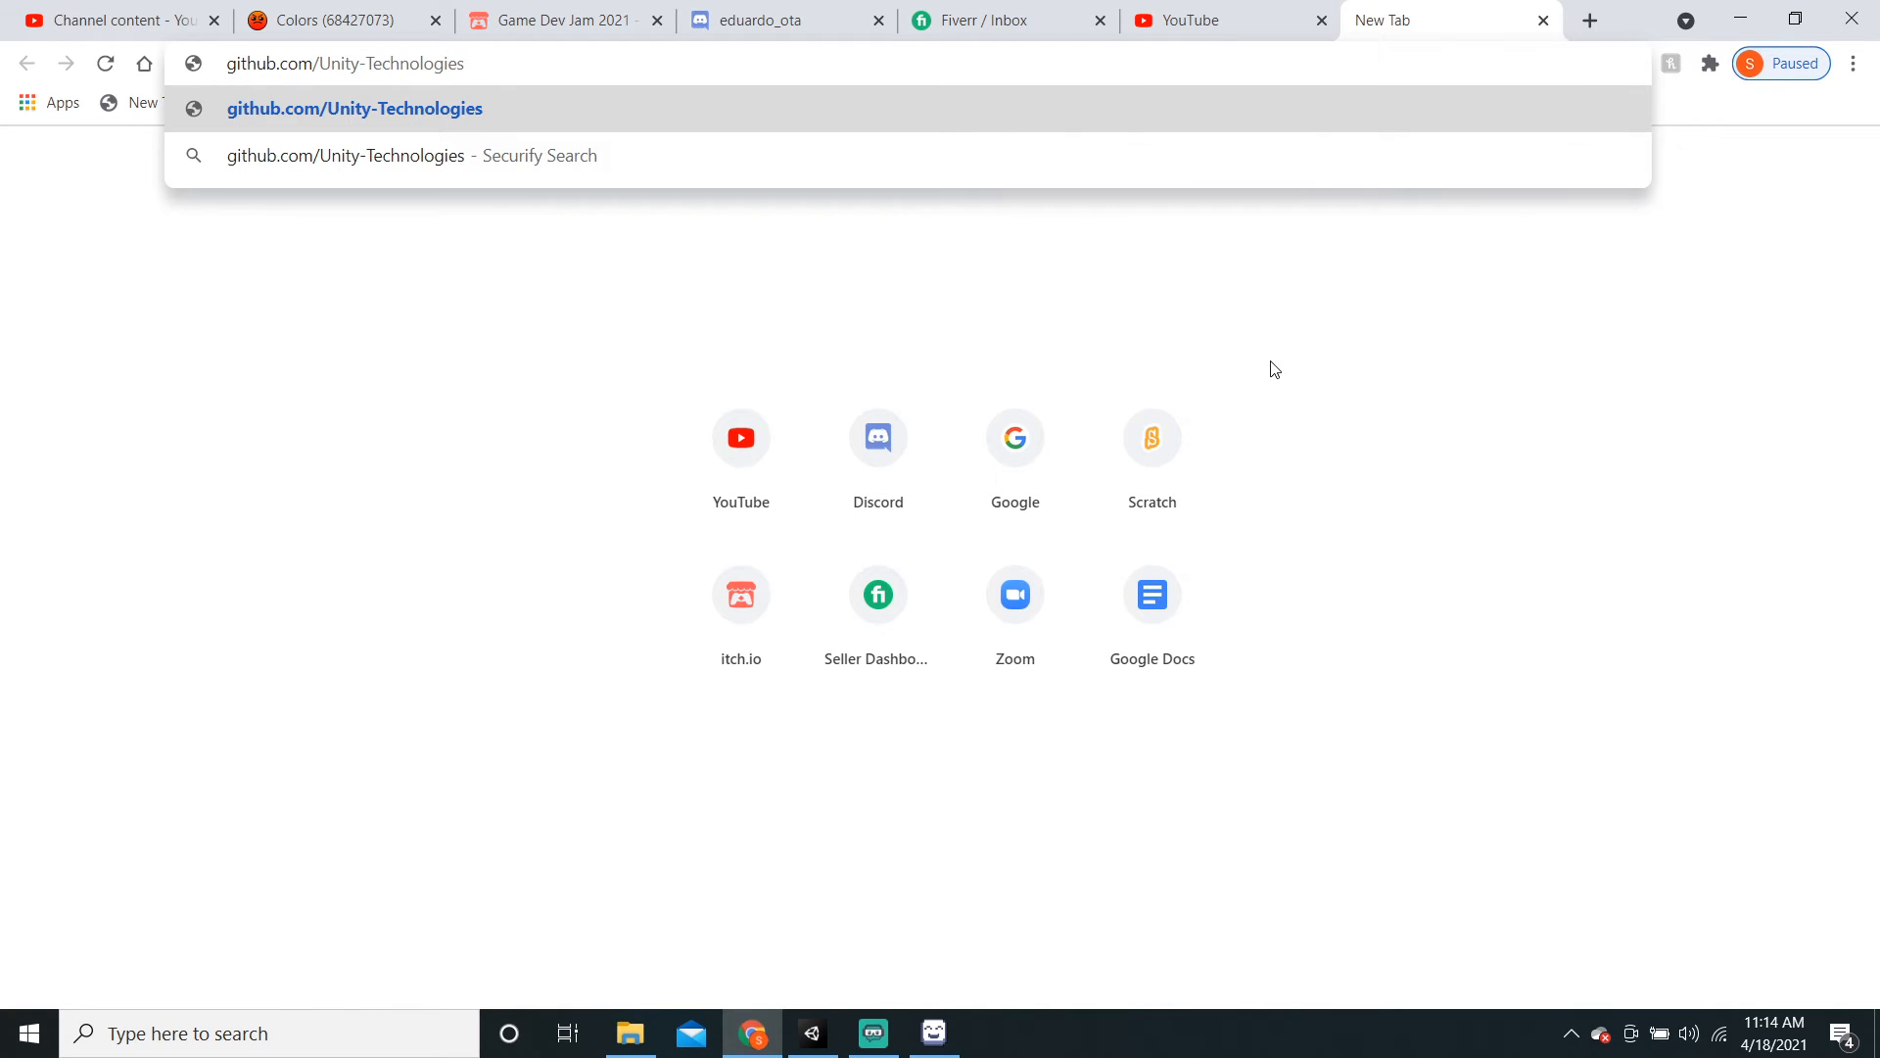
pyautogui.write('/2d')
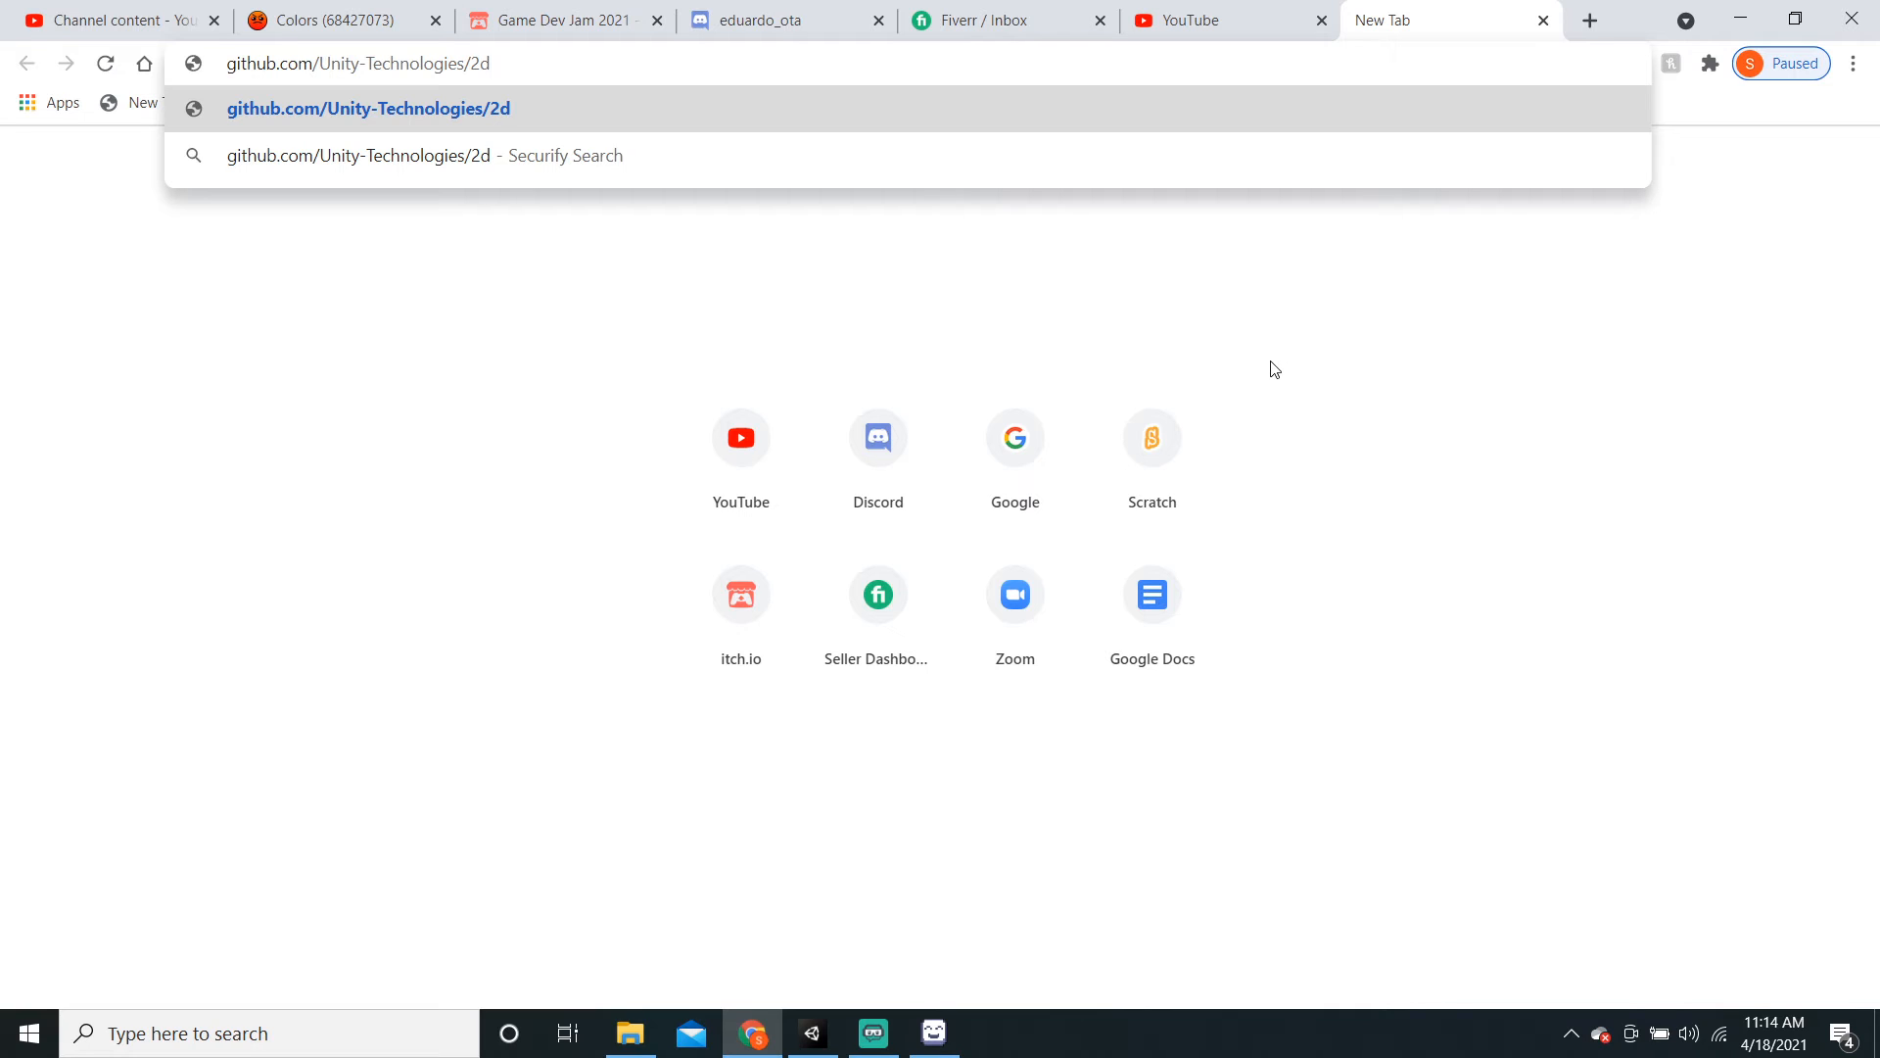
pyautogui.write('-extras')
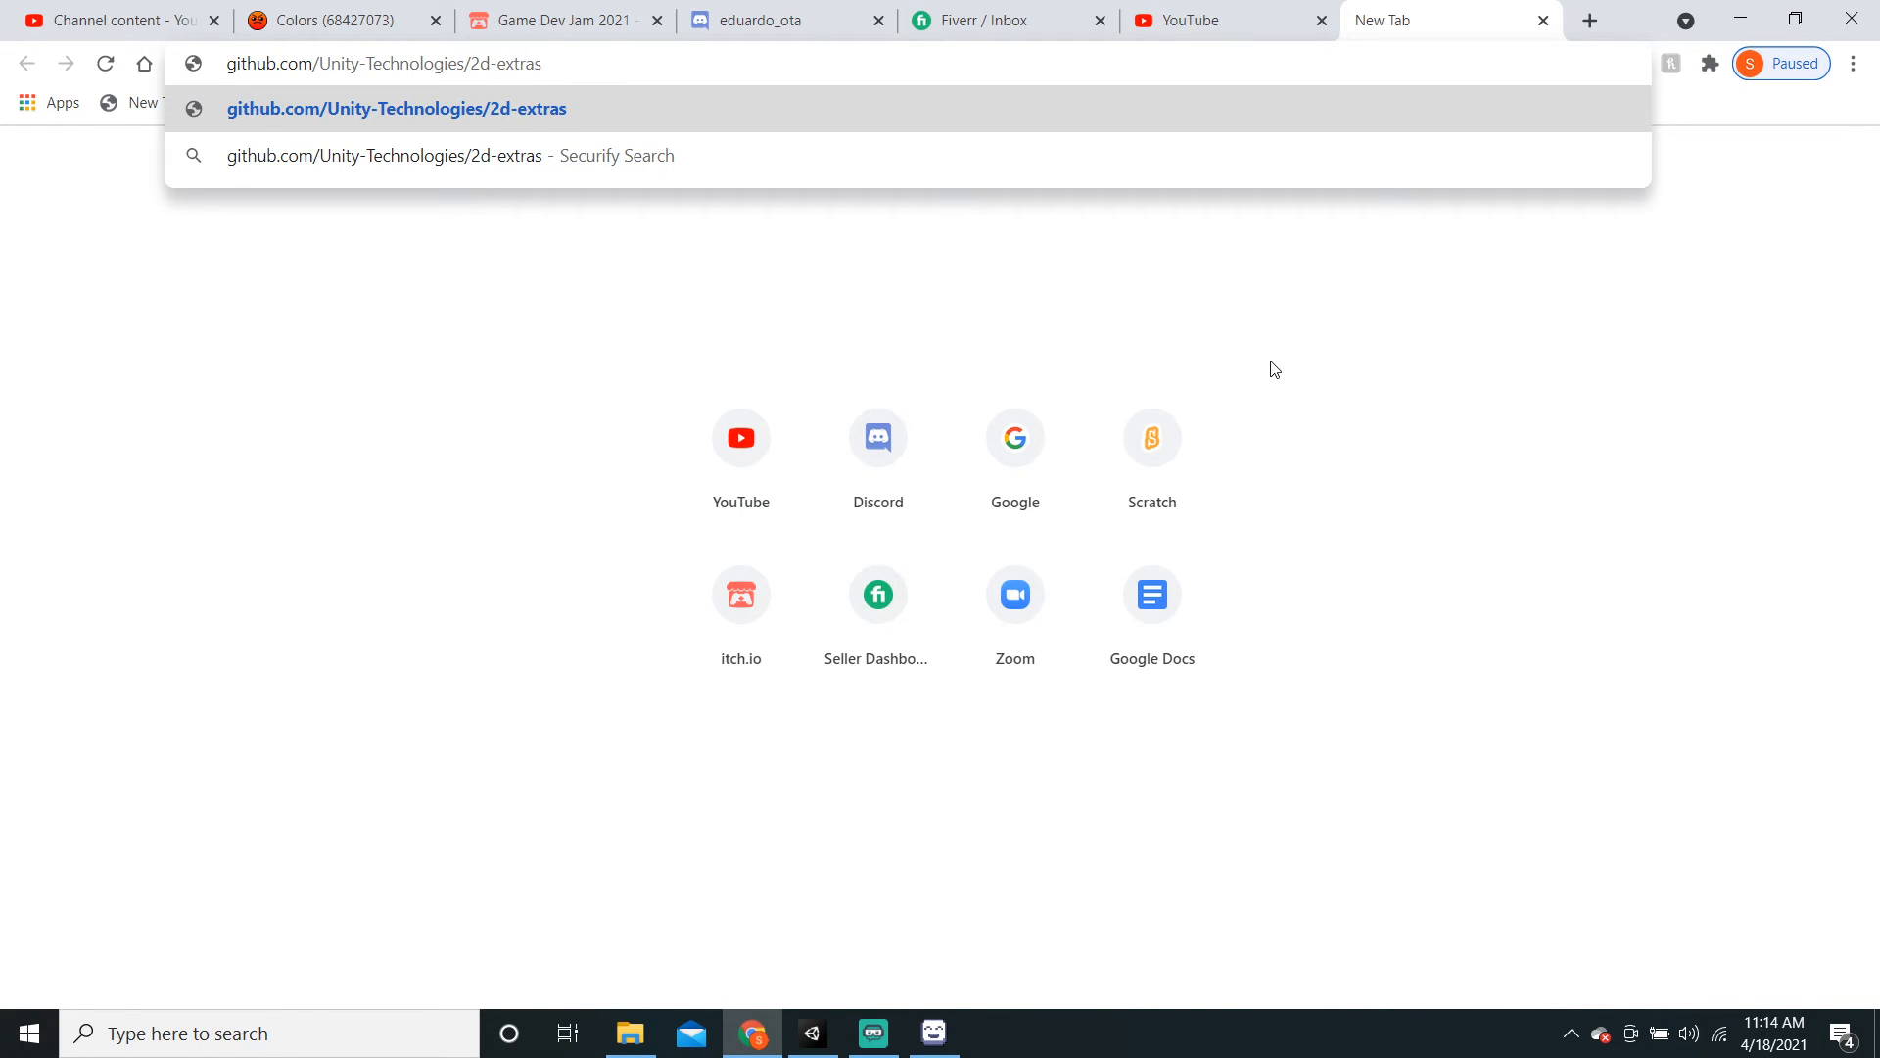
pyautogui.press('Return')
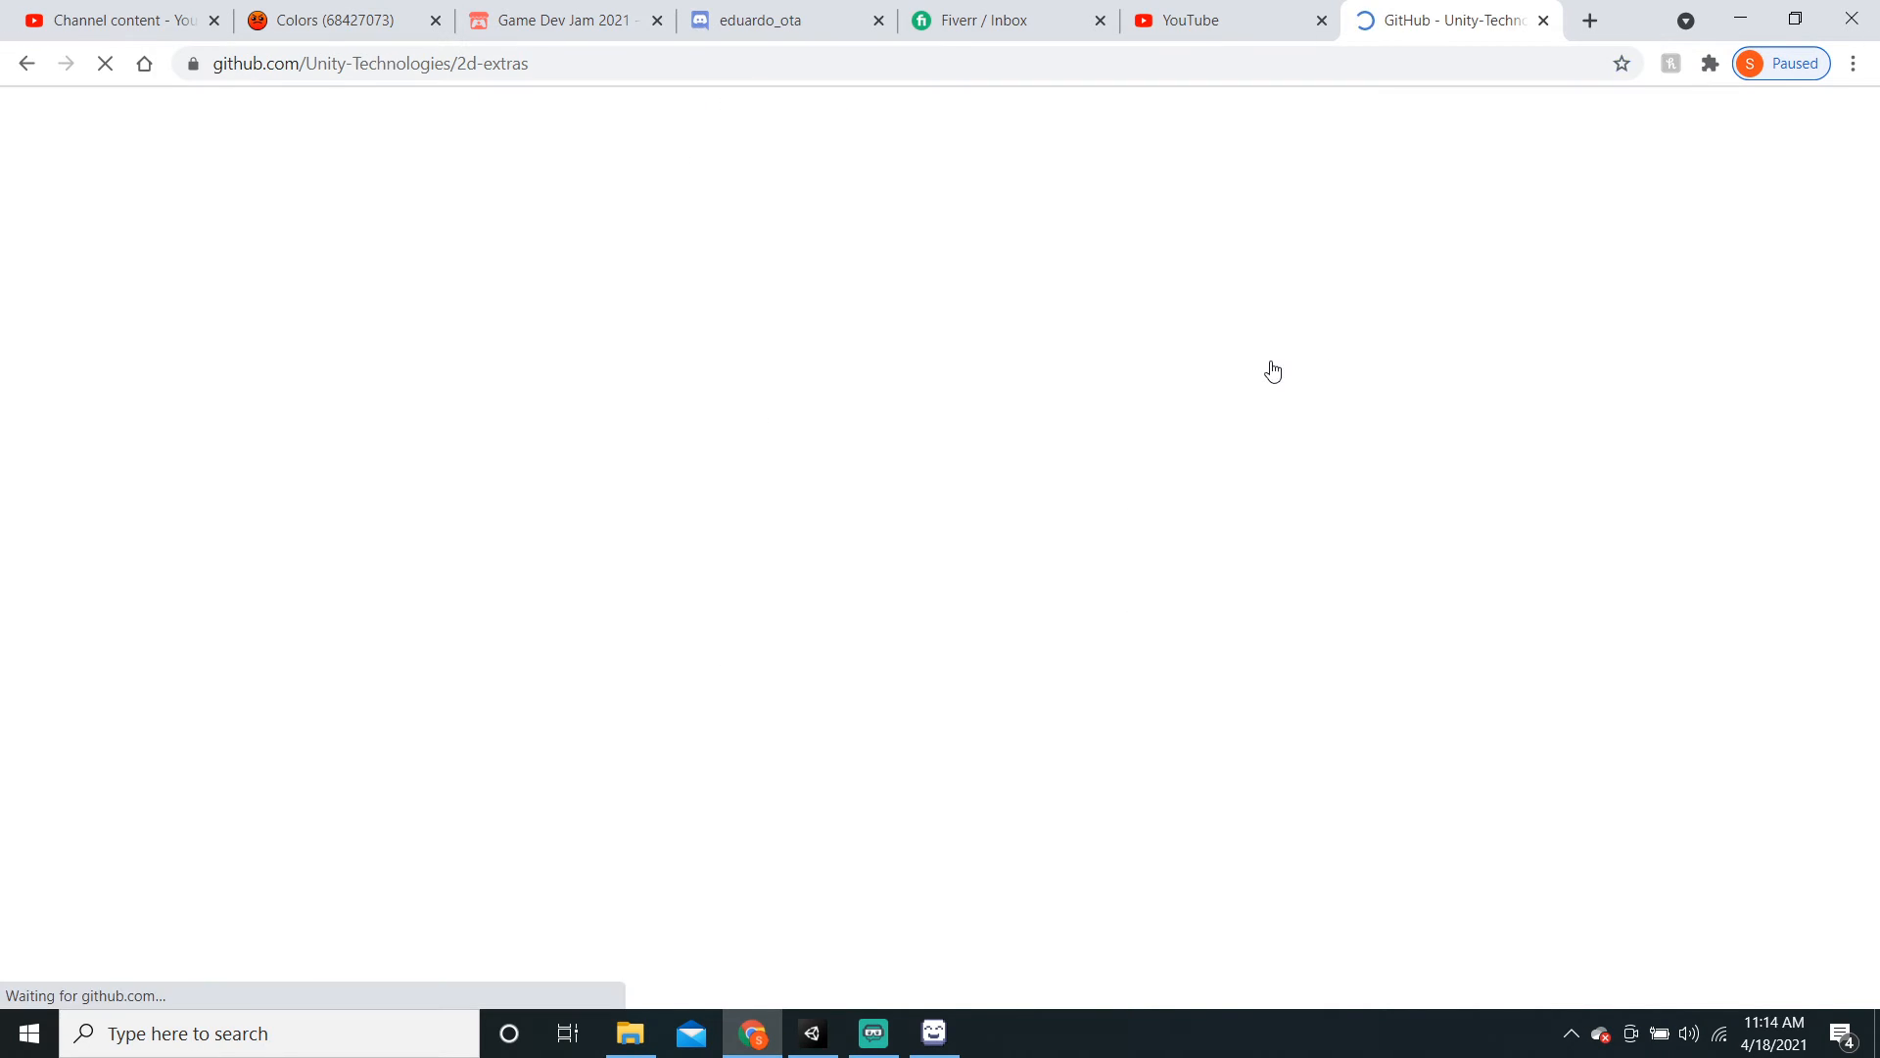
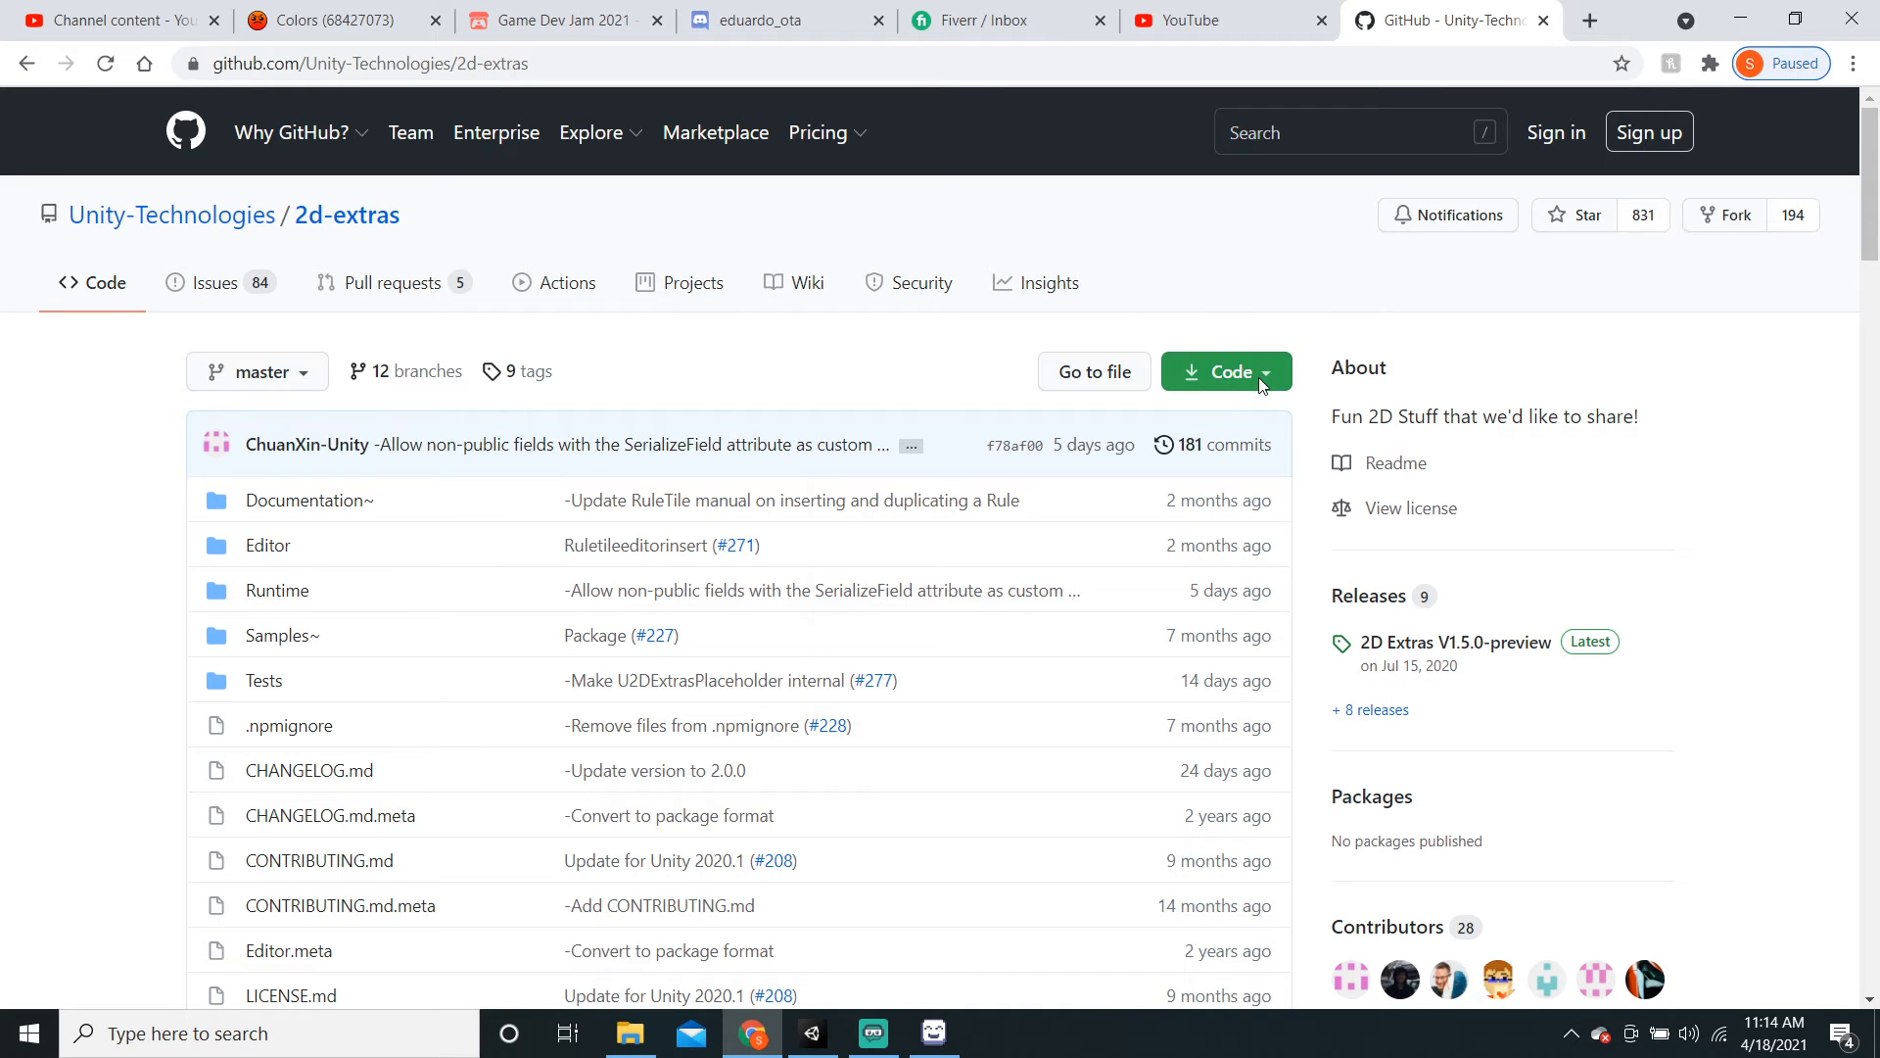
# Step: Download 2d-extras-master.zip from GitHub and reveal it in the Downloads folder
pyautogui.click(1223, 378)
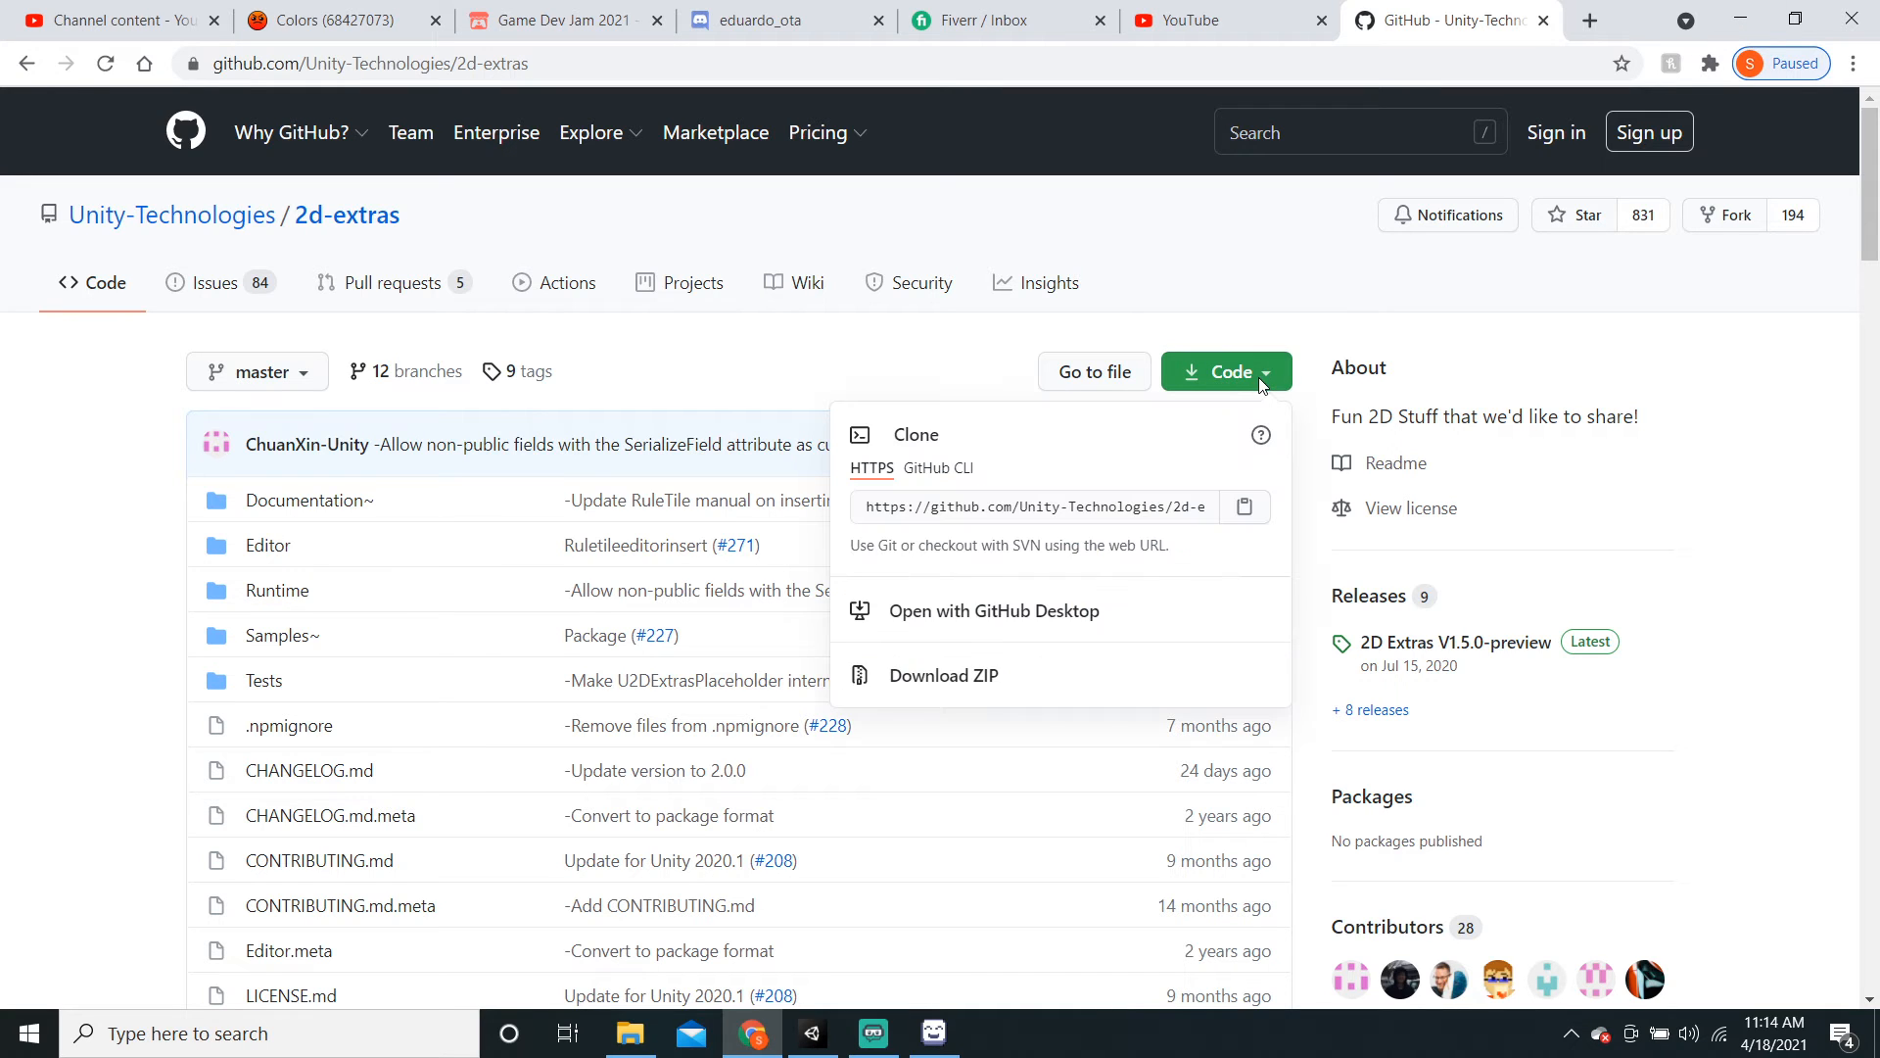
pyautogui.click(1046, 666)
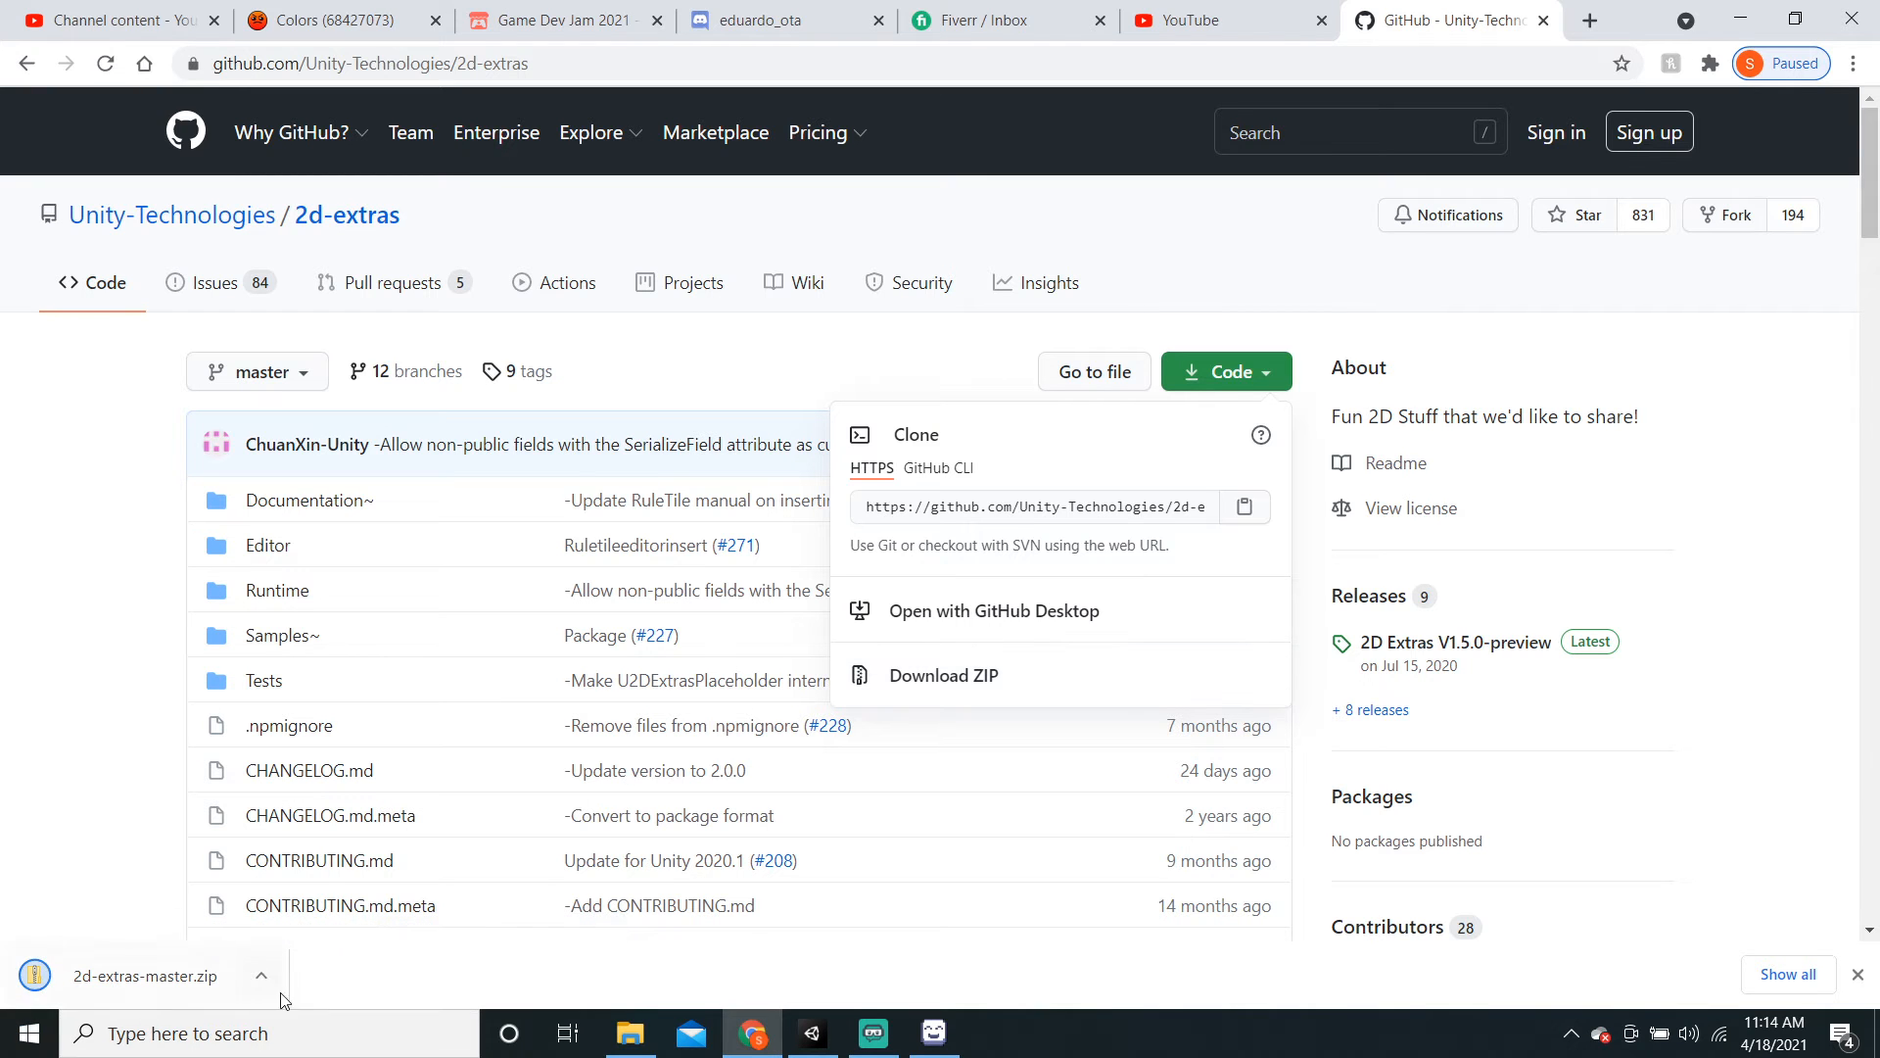
pyautogui.click(260, 976)
pyautogui.click(315, 891)
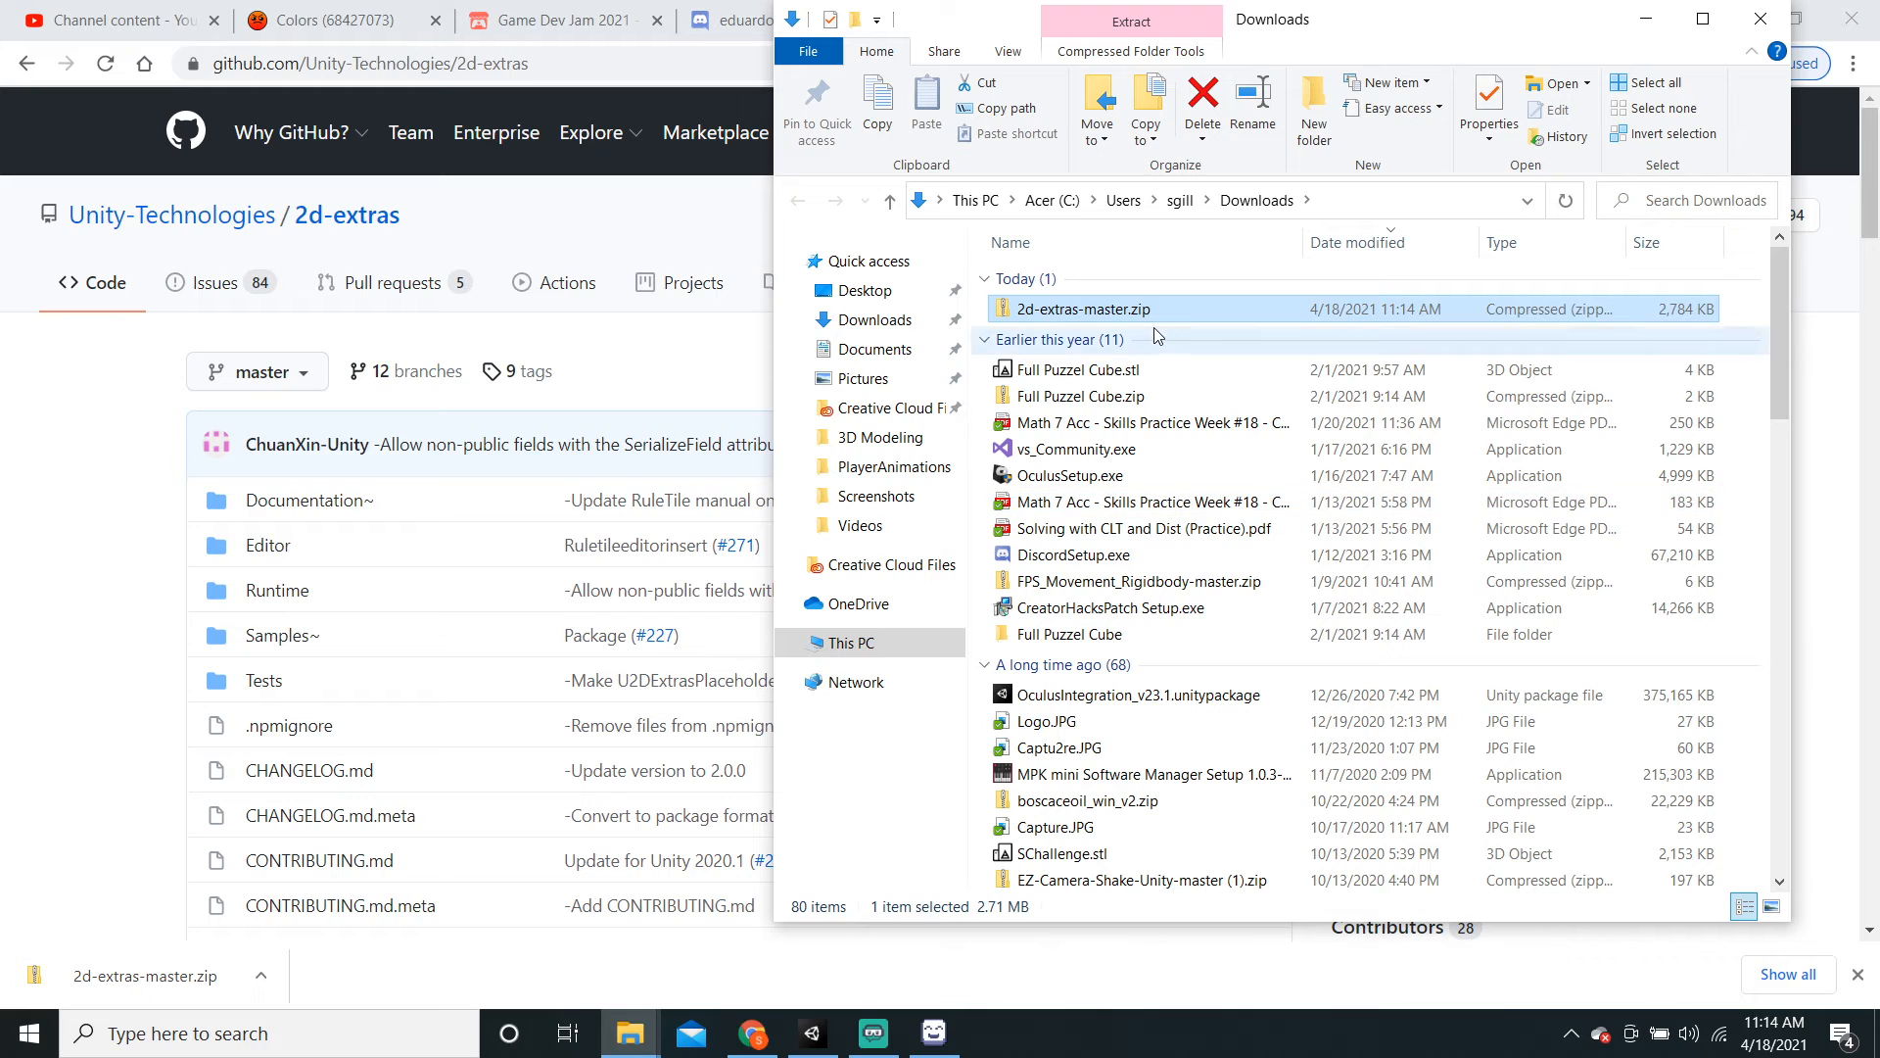
# Step: Extract all files from 2d-extras-master.zip into the Downloads folder
pyautogui.doubleClick(1127, 311)
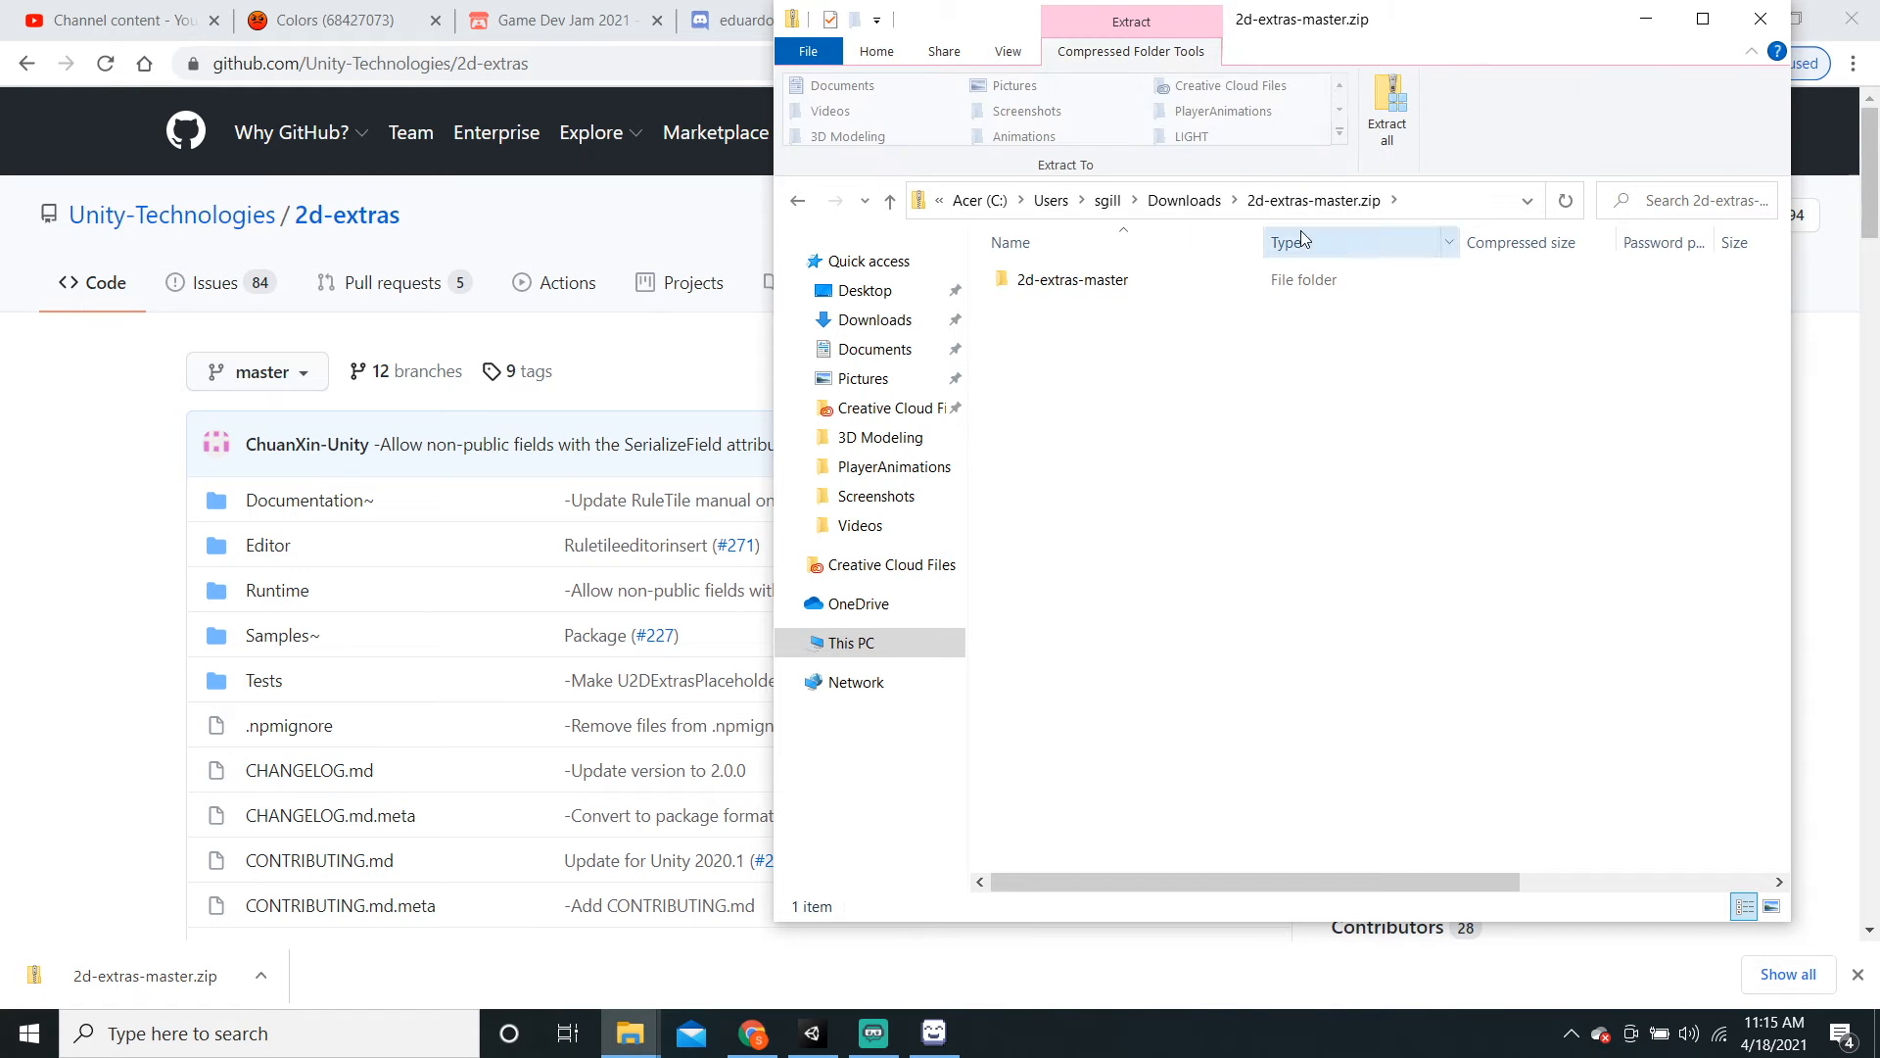
pyautogui.click(1383, 137)
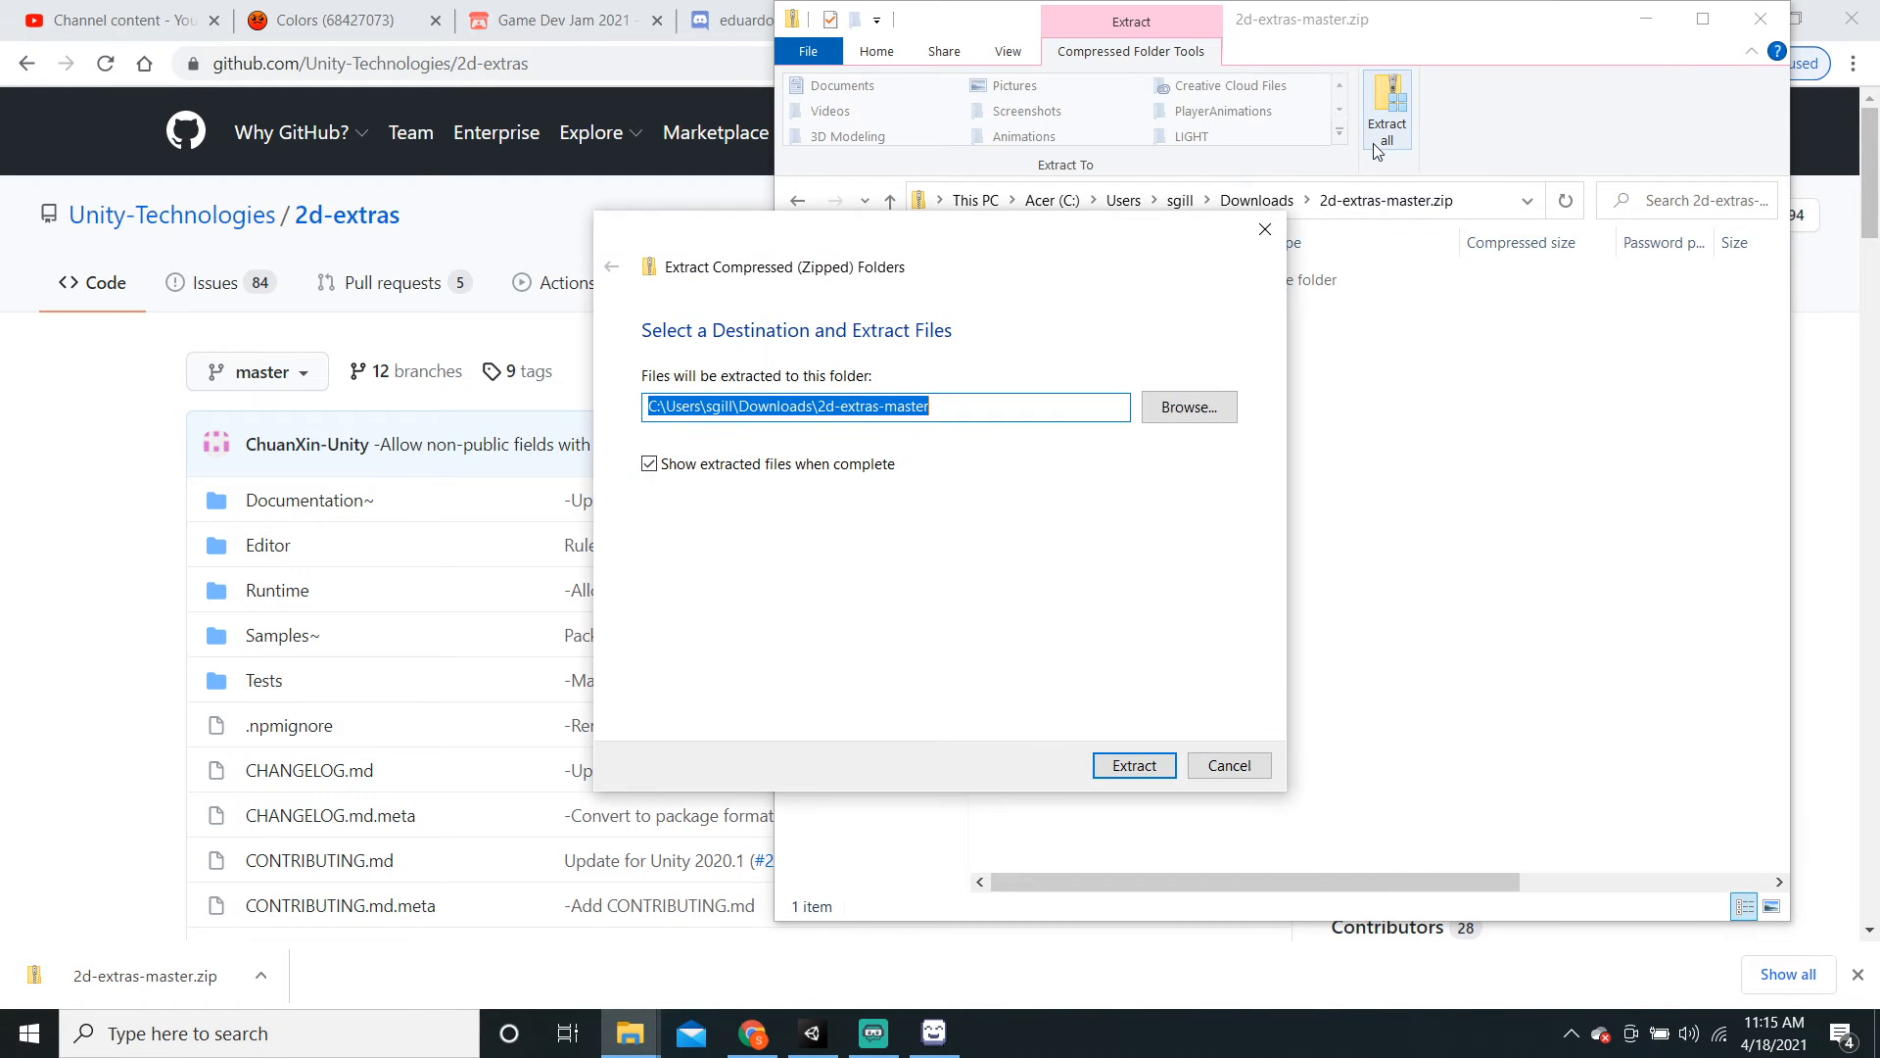
pyautogui.click(1162, 767)
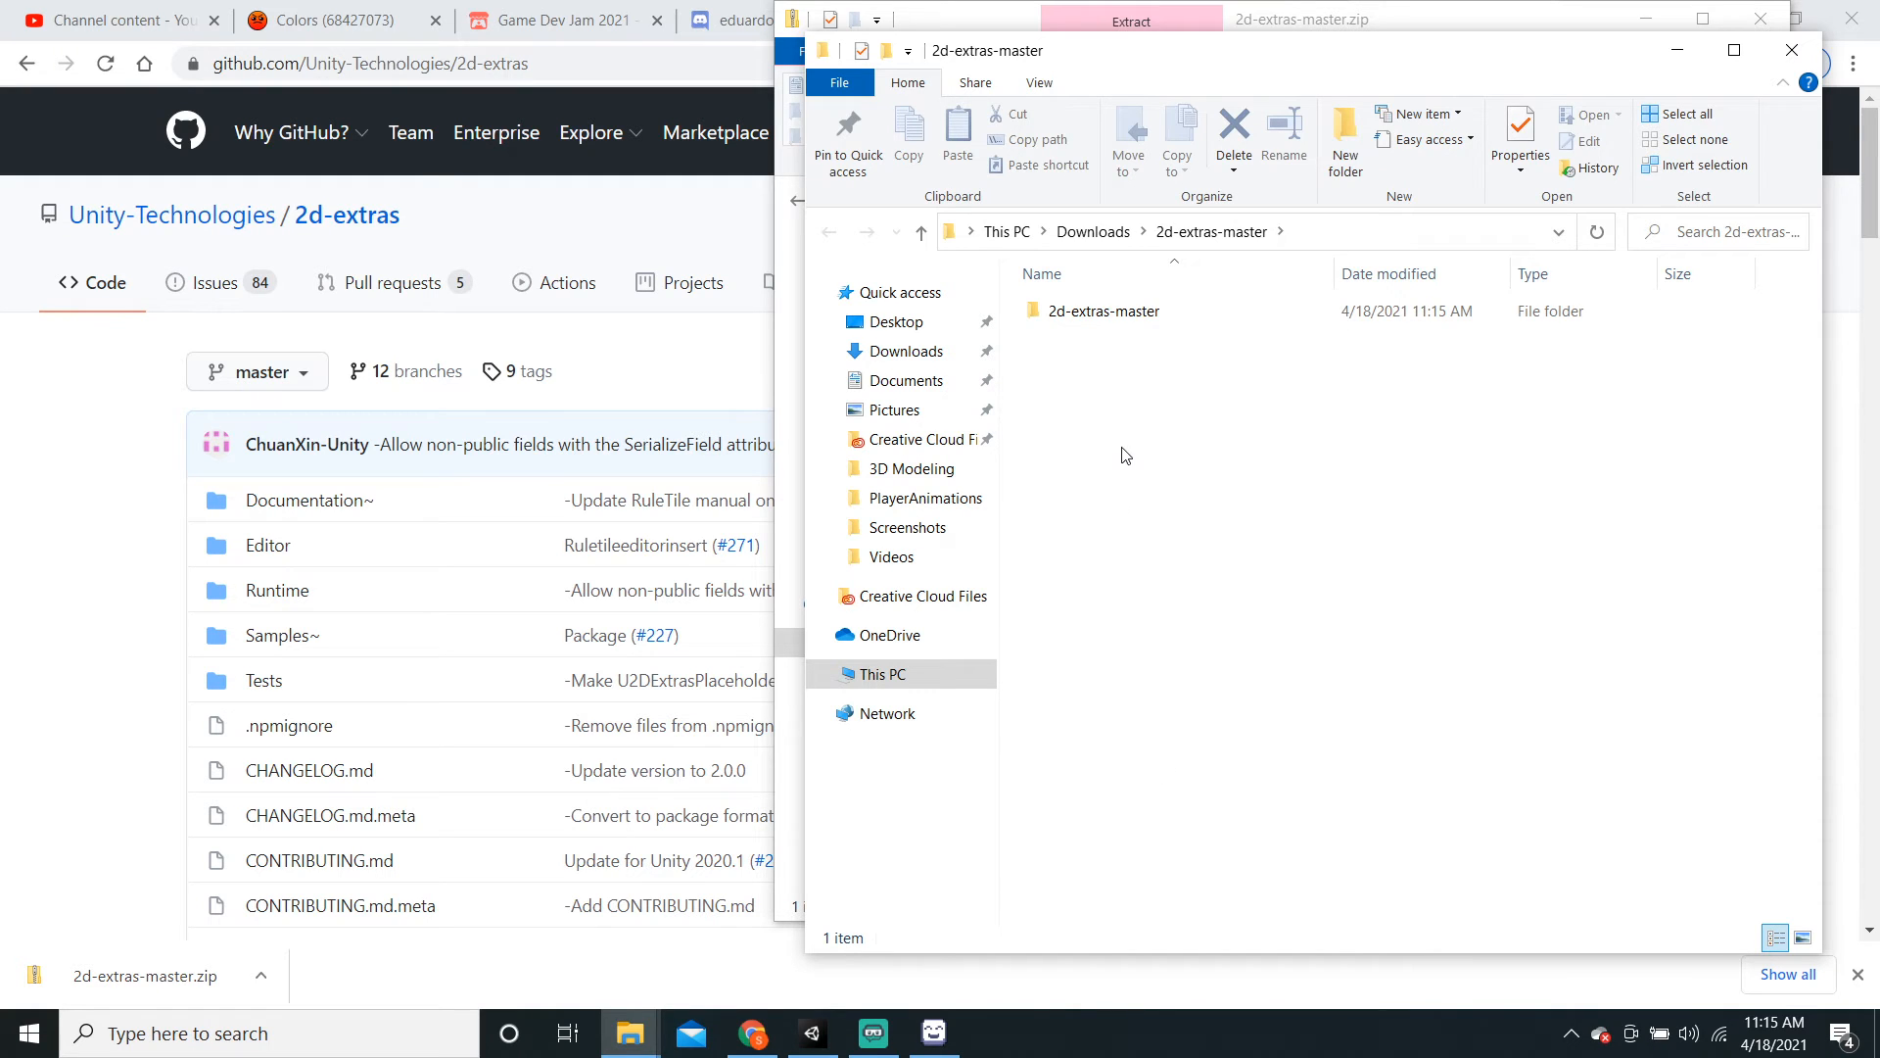
# Step: Rename the extracted folder to com.unity.2d.tilemap.extras and put it on the clipboard
pyautogui.rightClick(1121, 316)
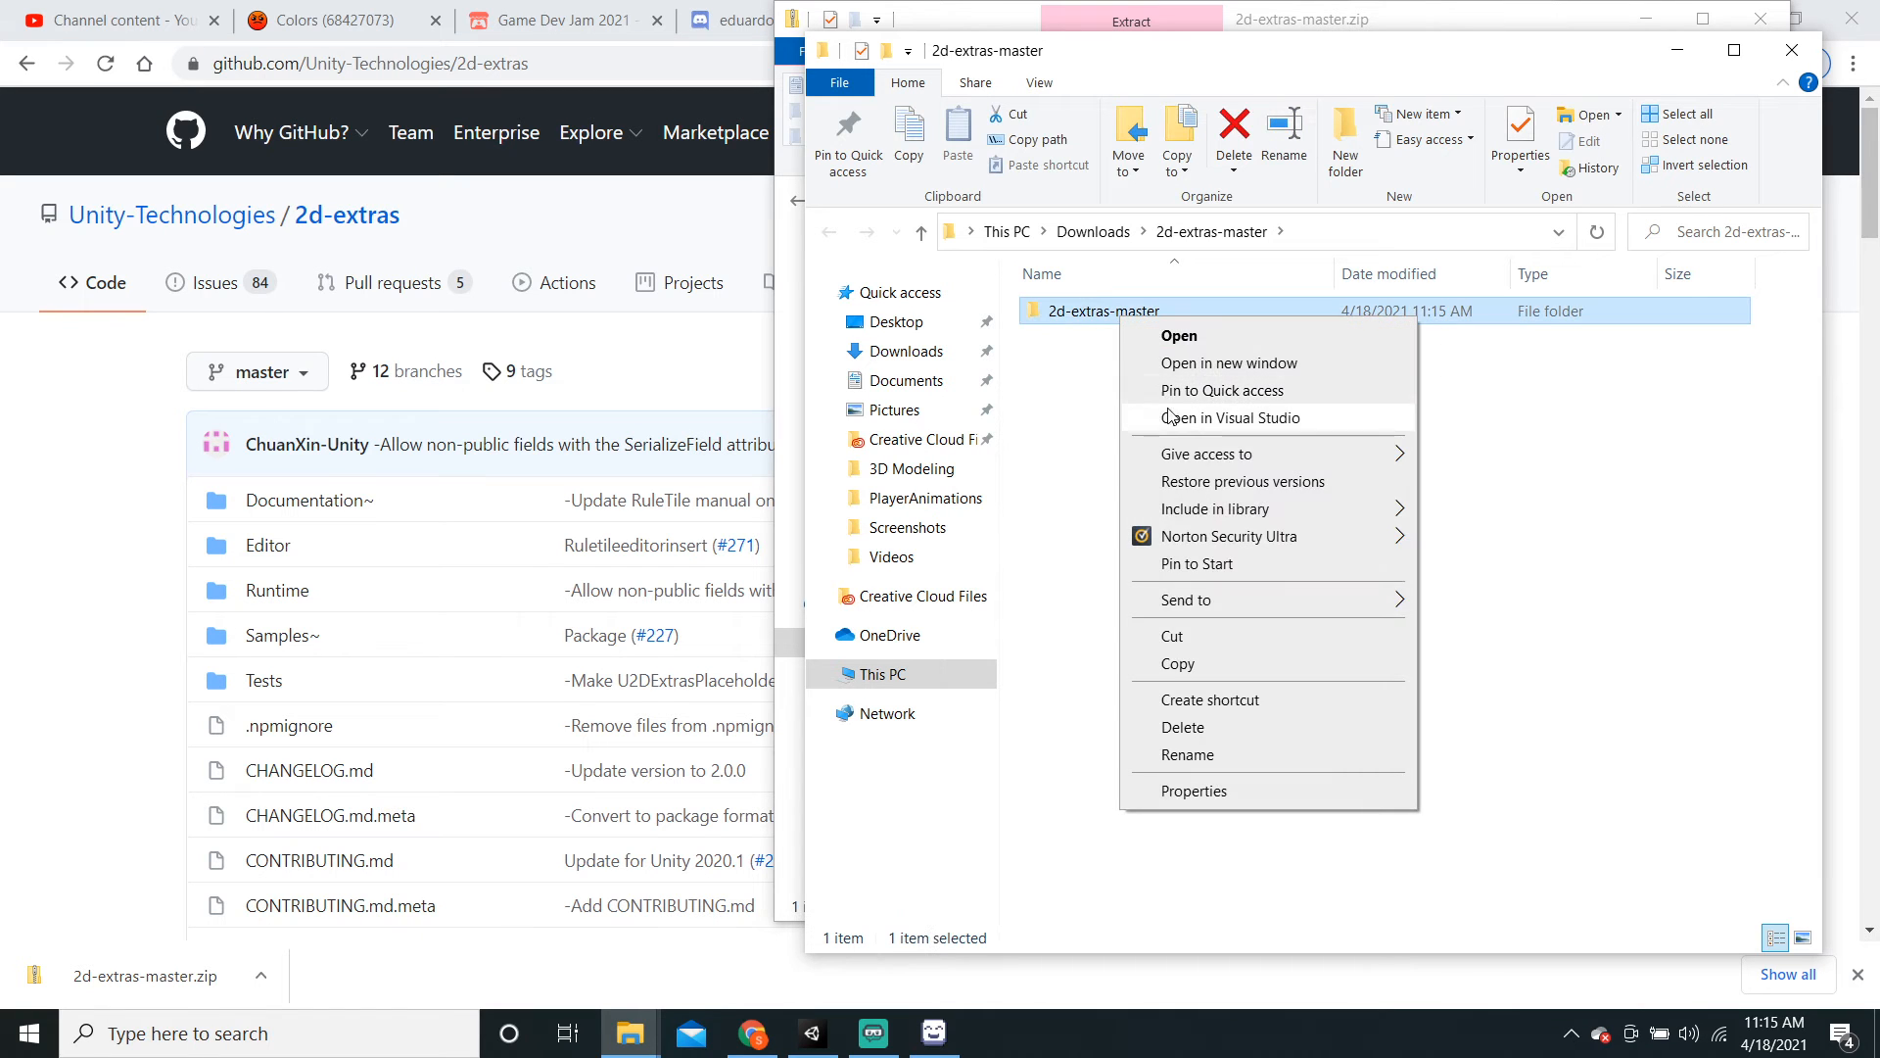
pyautogui.click(1244, 761)
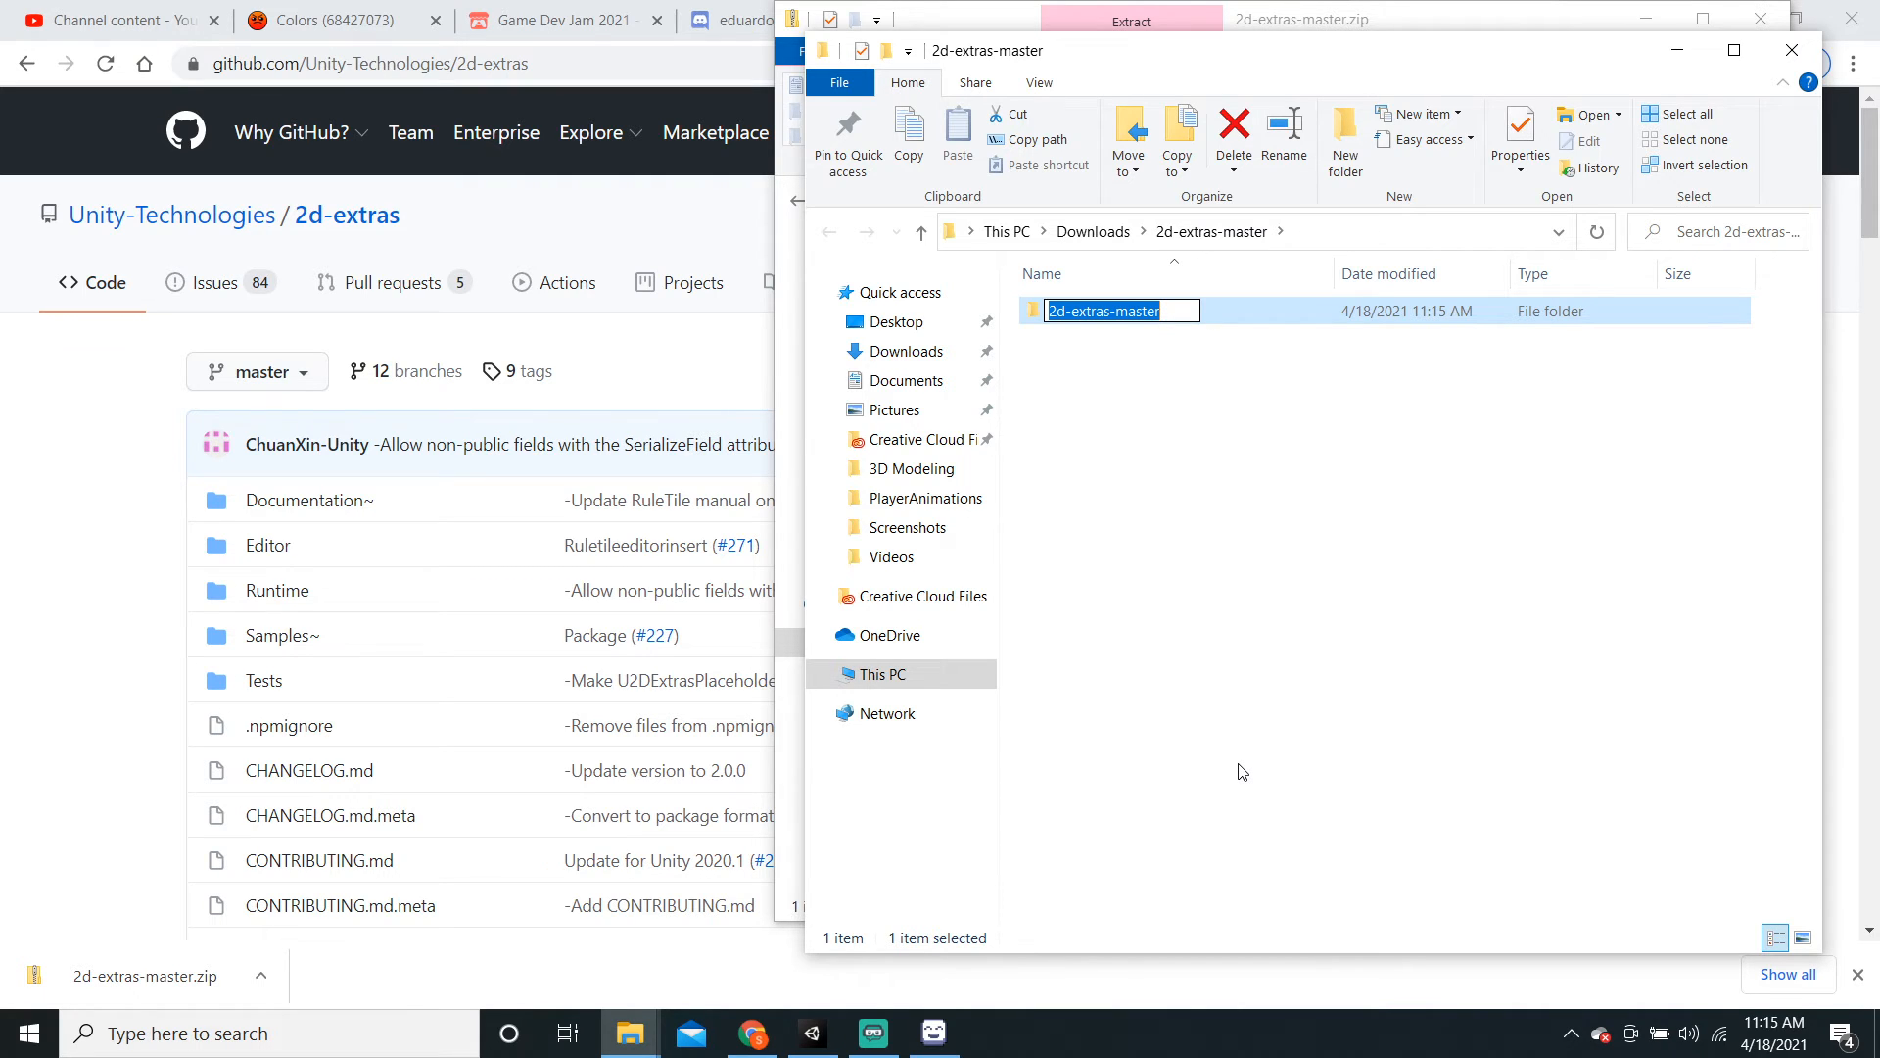
pyautogui.write('com.')
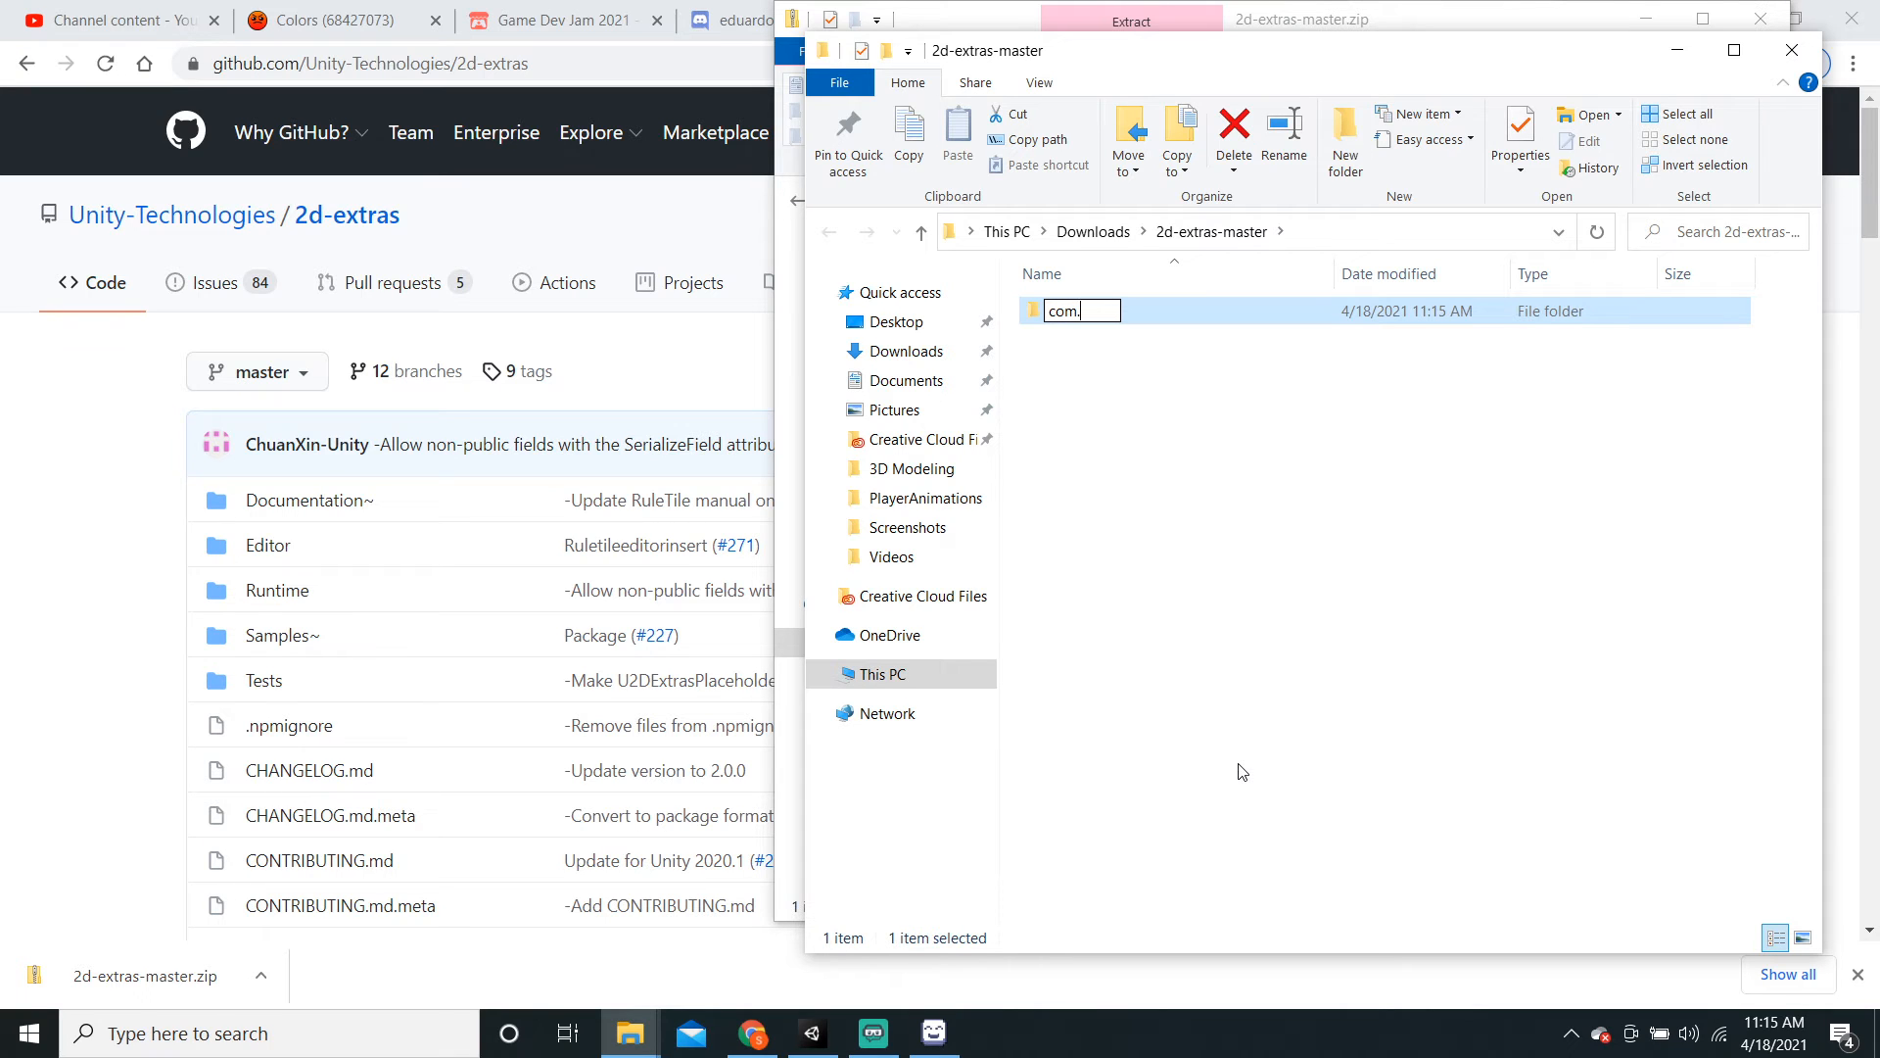
pyautogui.write('unity.2d.tilemap.extra')
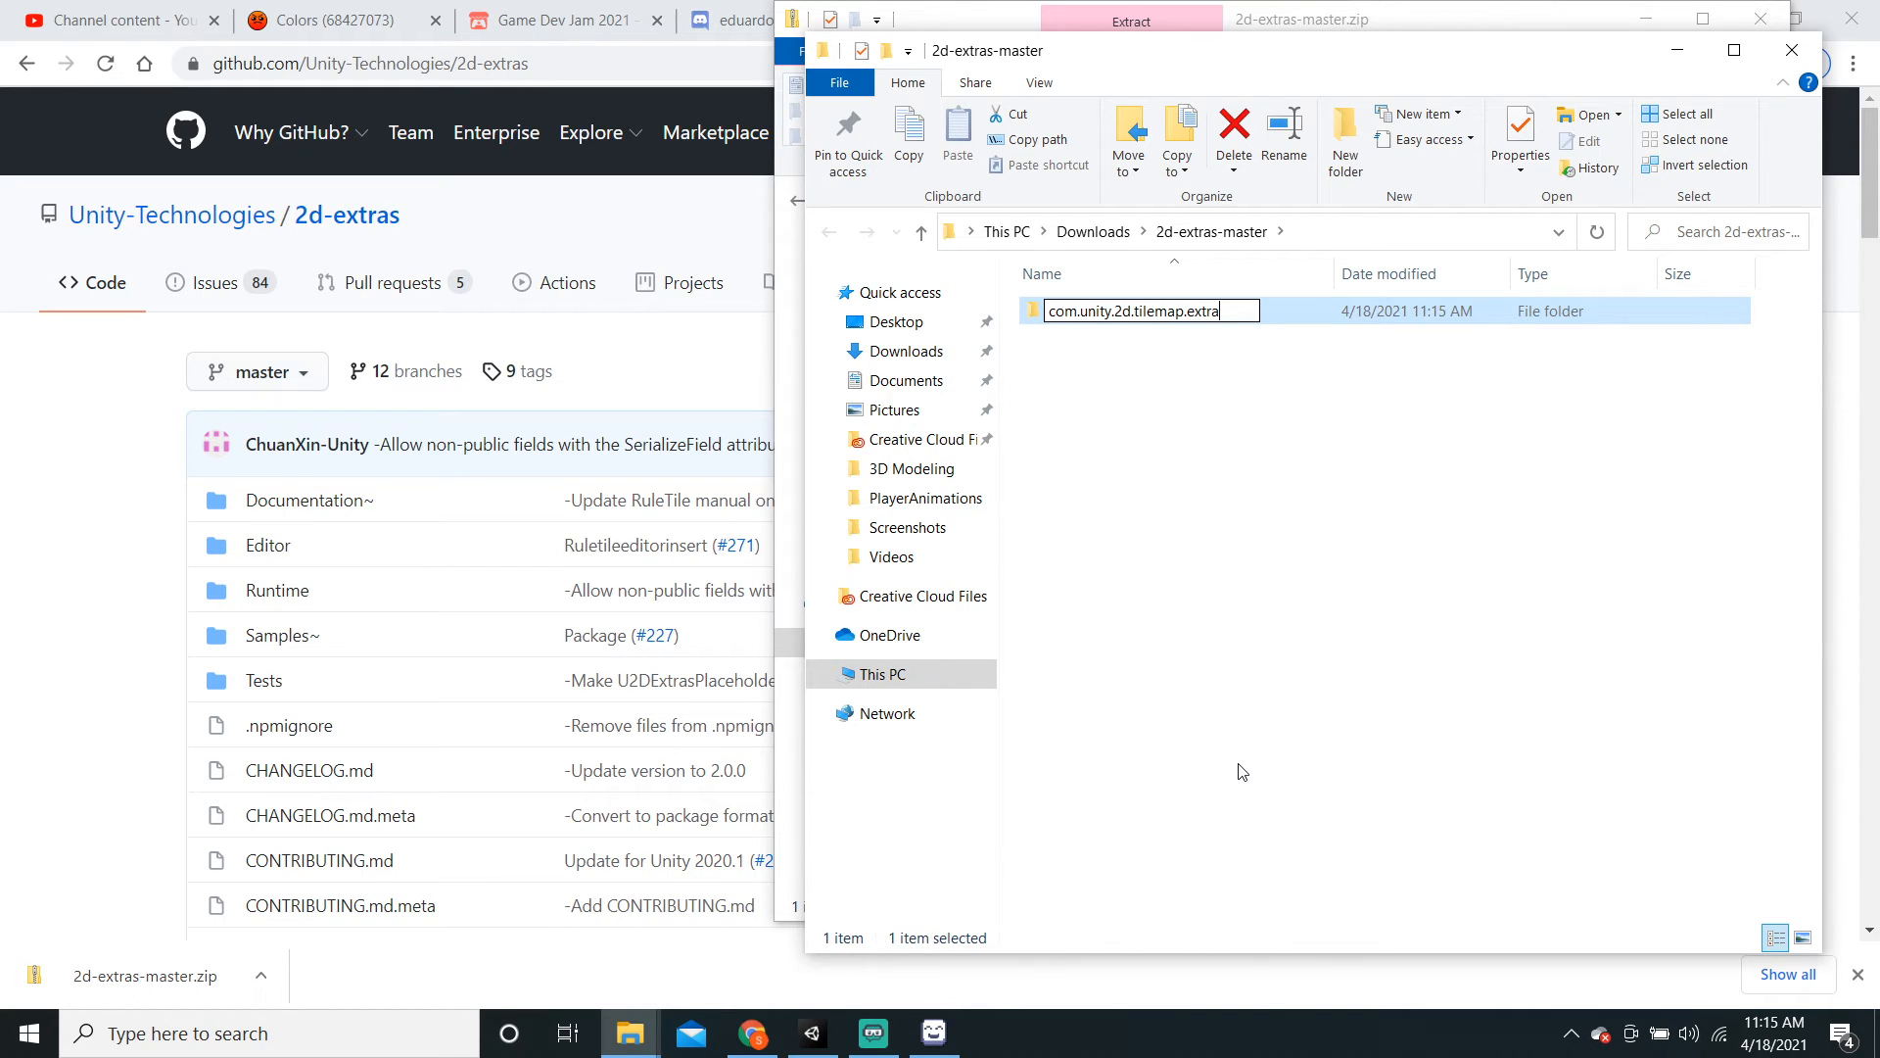
pyautogui.write('s')
pyautogui.press('Return')
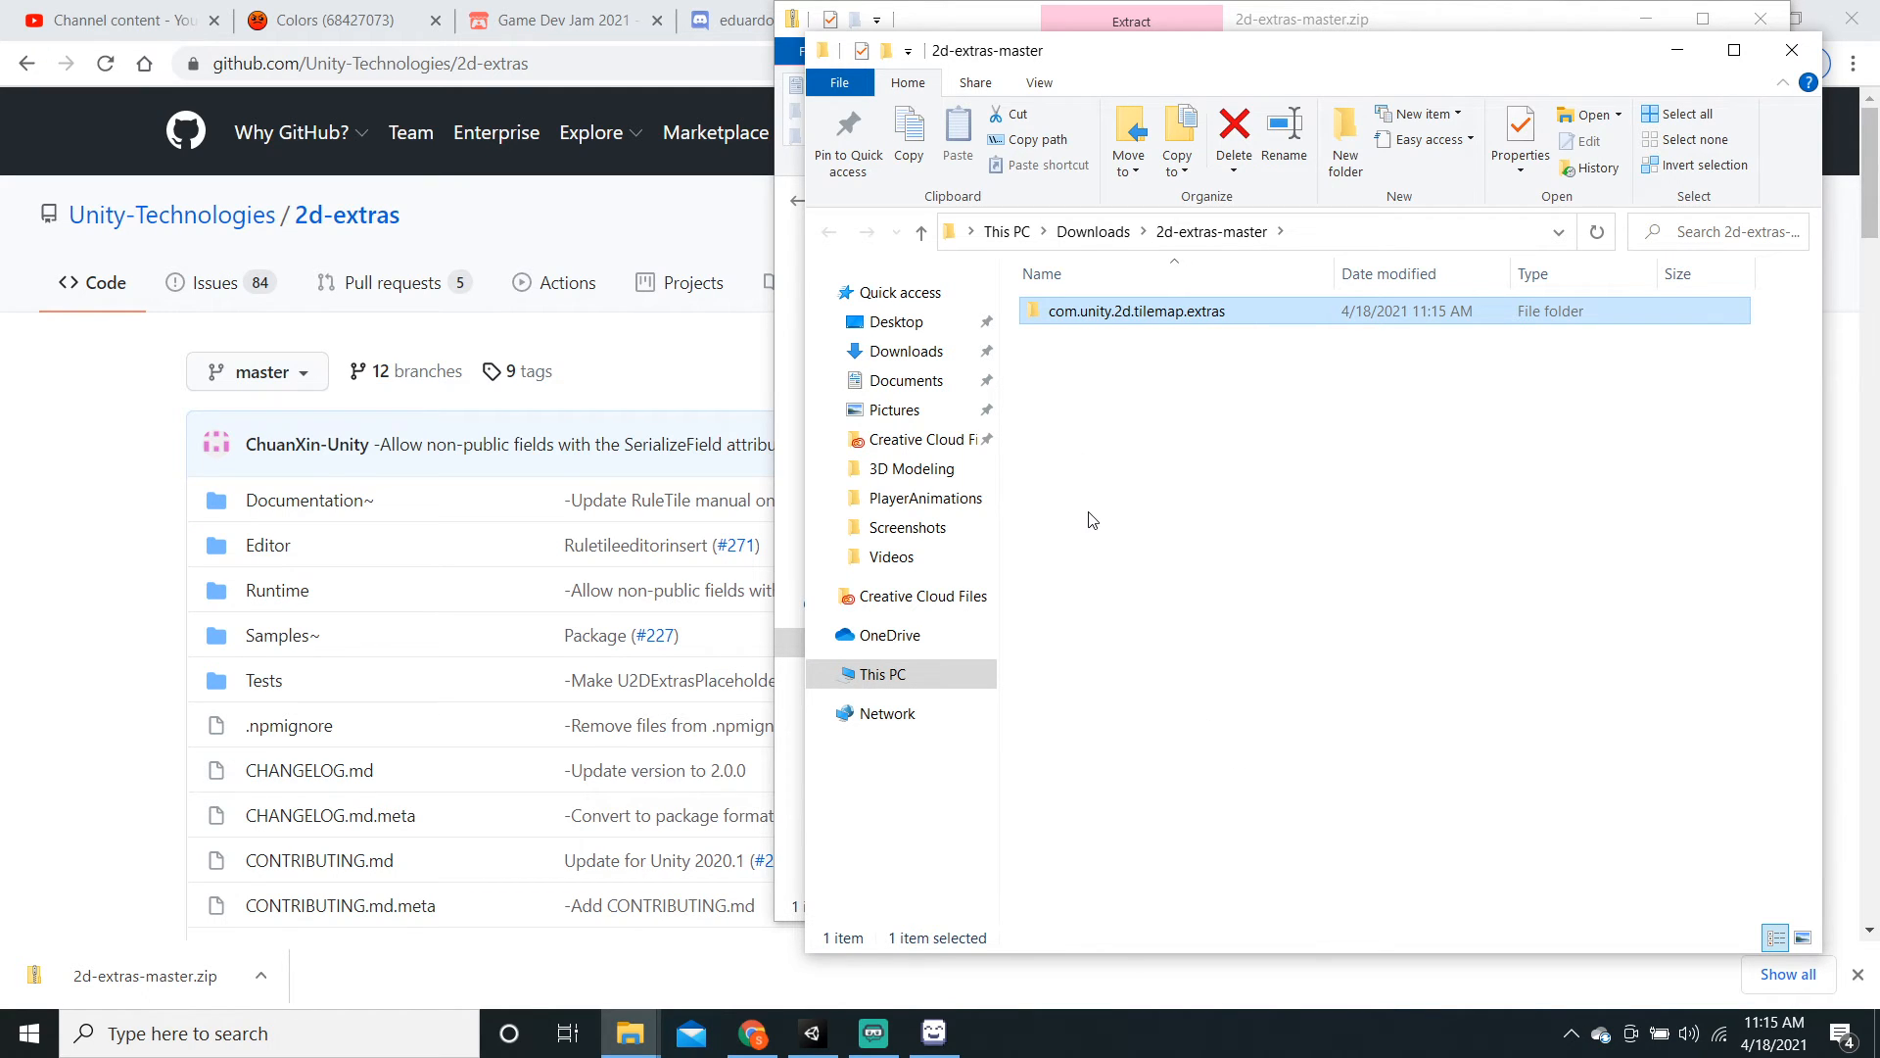
pyautogui.hotkey('ctrl', 'c')
# Step: Navigate from the Desktop through the user folder and Unity Games into the Platformer project folder
pyautogui.click(896, 323)
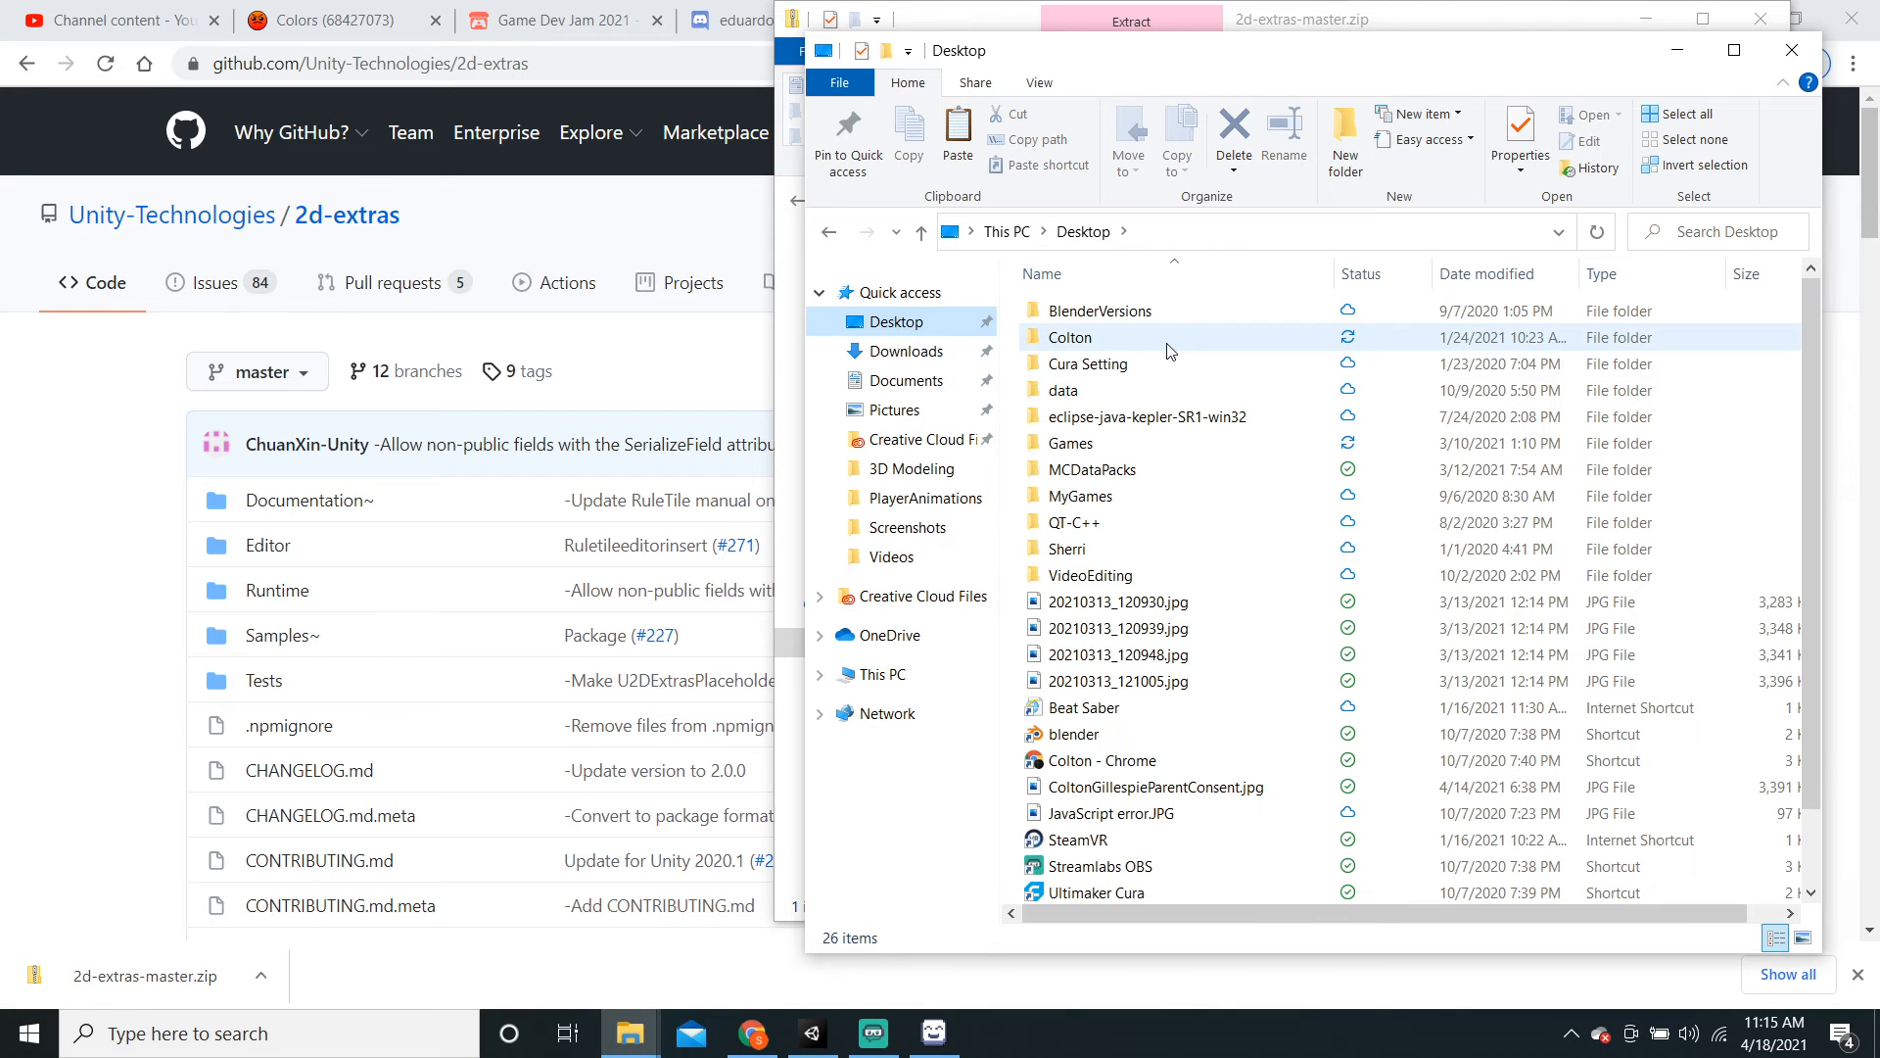
pyautogui.click(1165, 343)
pyautogui.doubleClick(1166, 343)
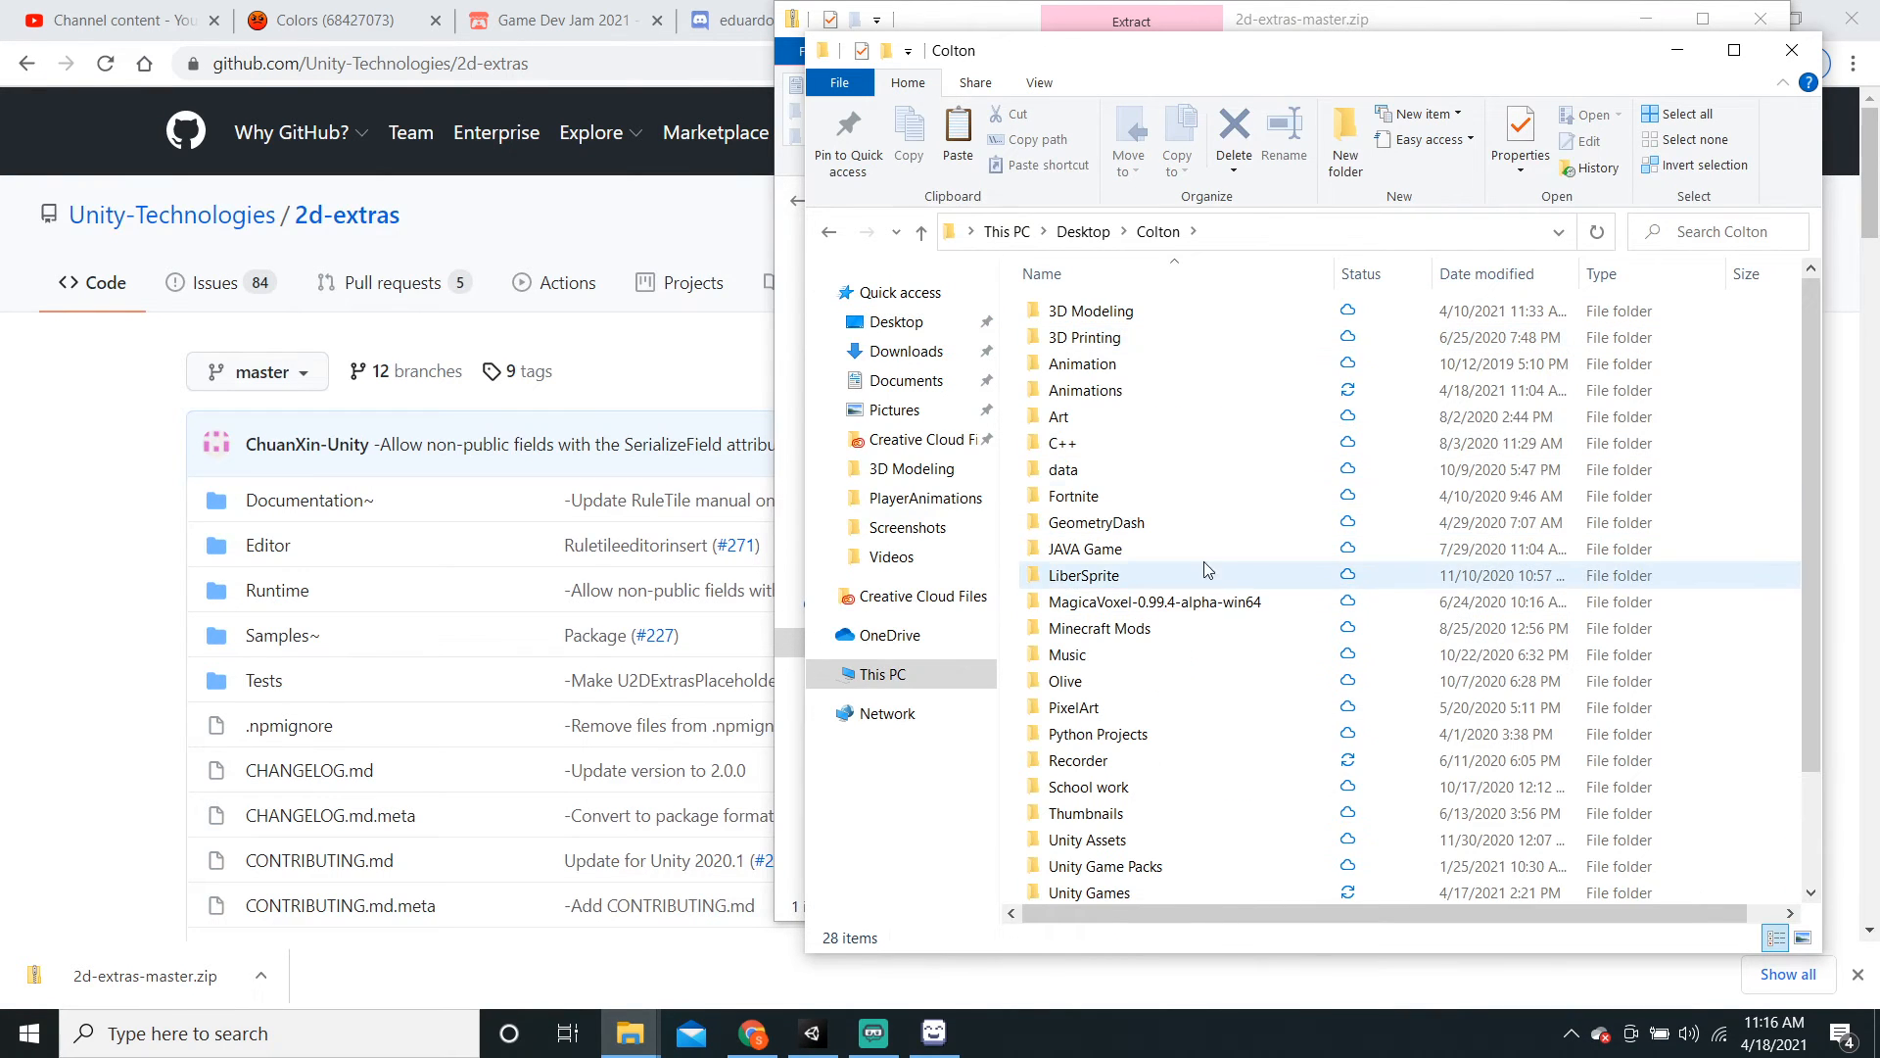
pyautogui.scroll(-2, 1223, 635)
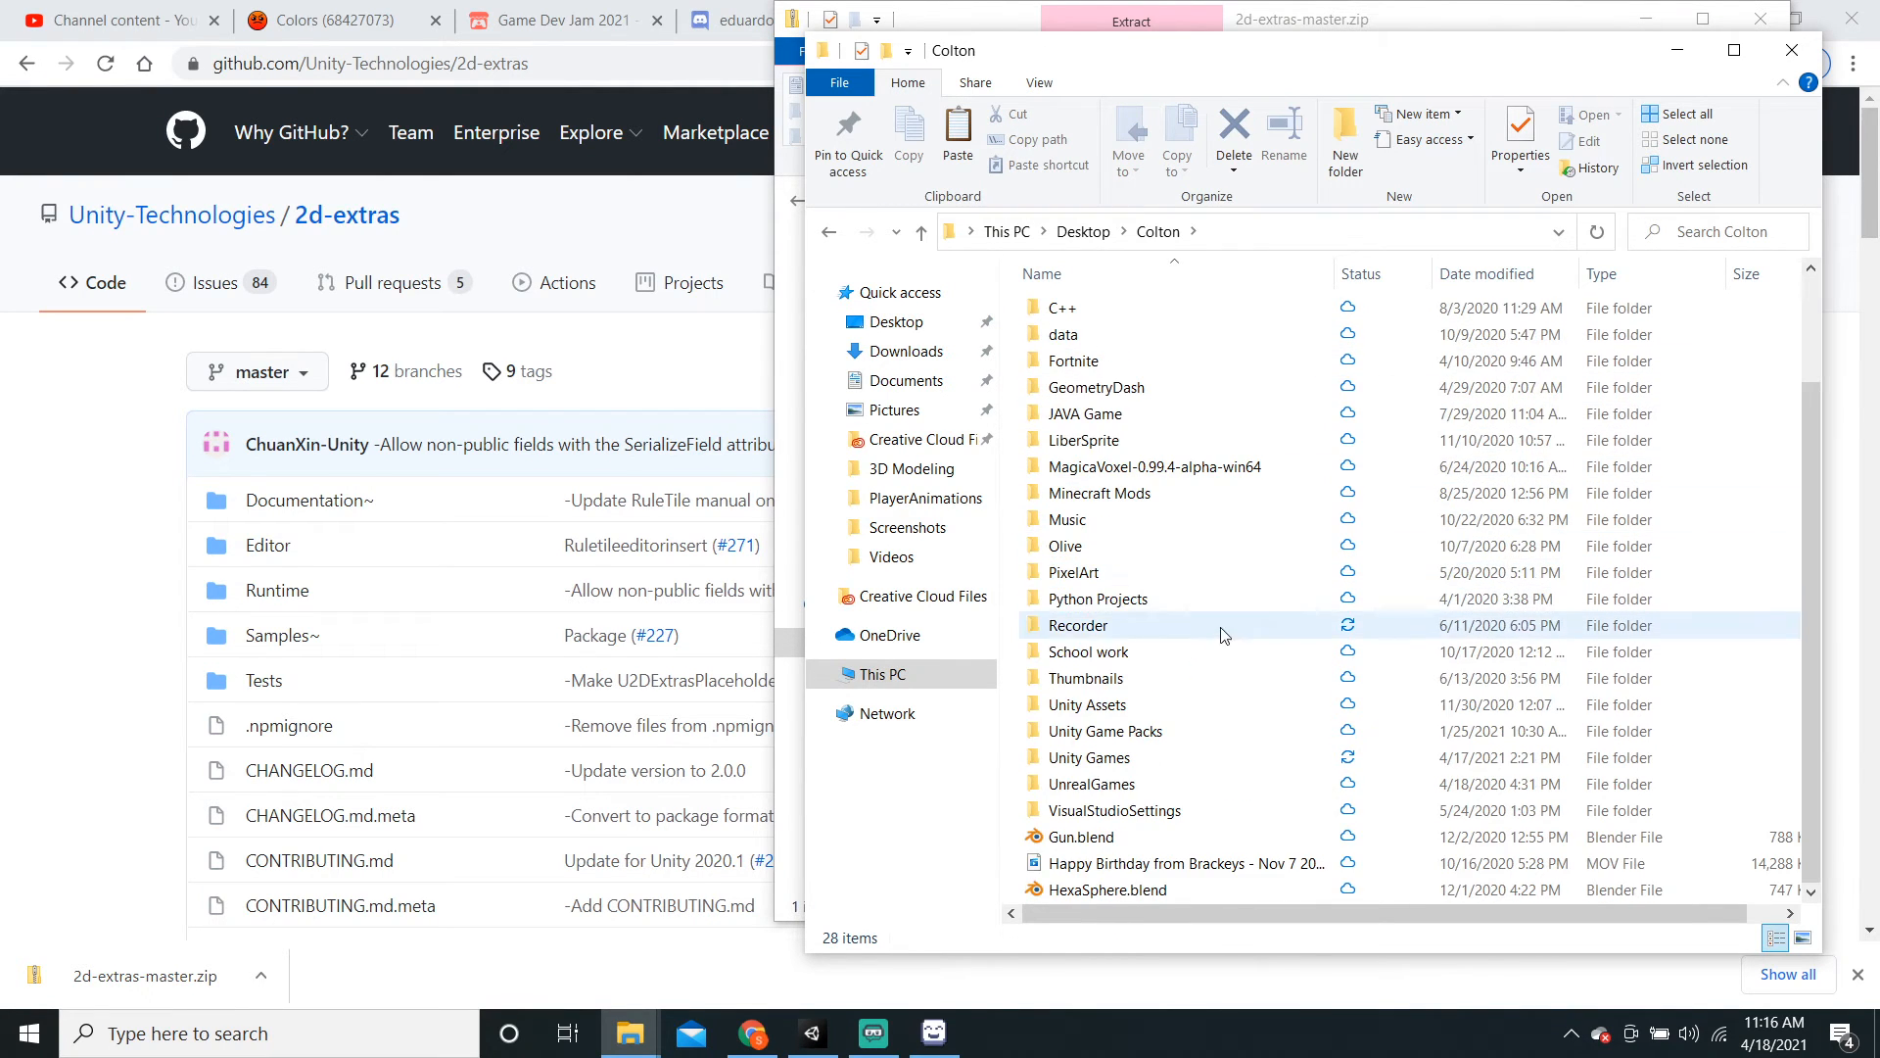
pyautogui.doubleClick(1148, 760)
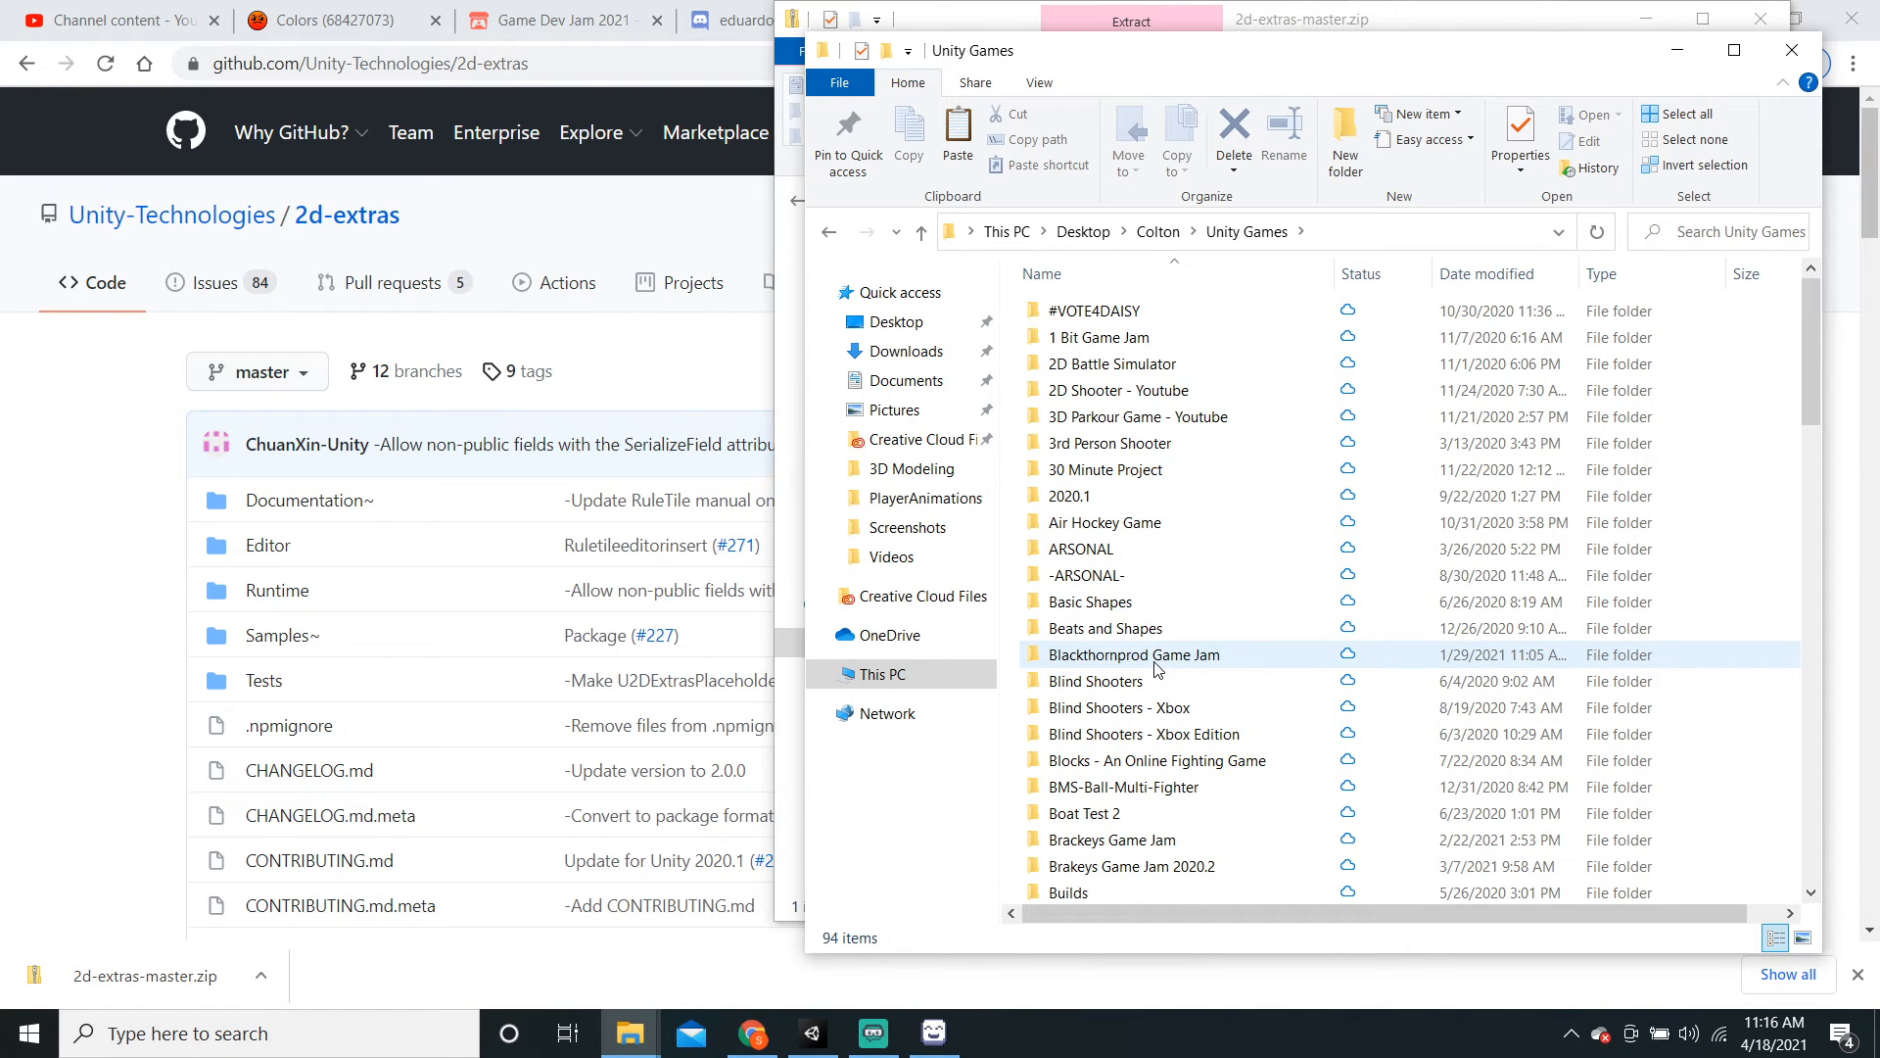
pyautogui.scroll(-5, 1157, 668)
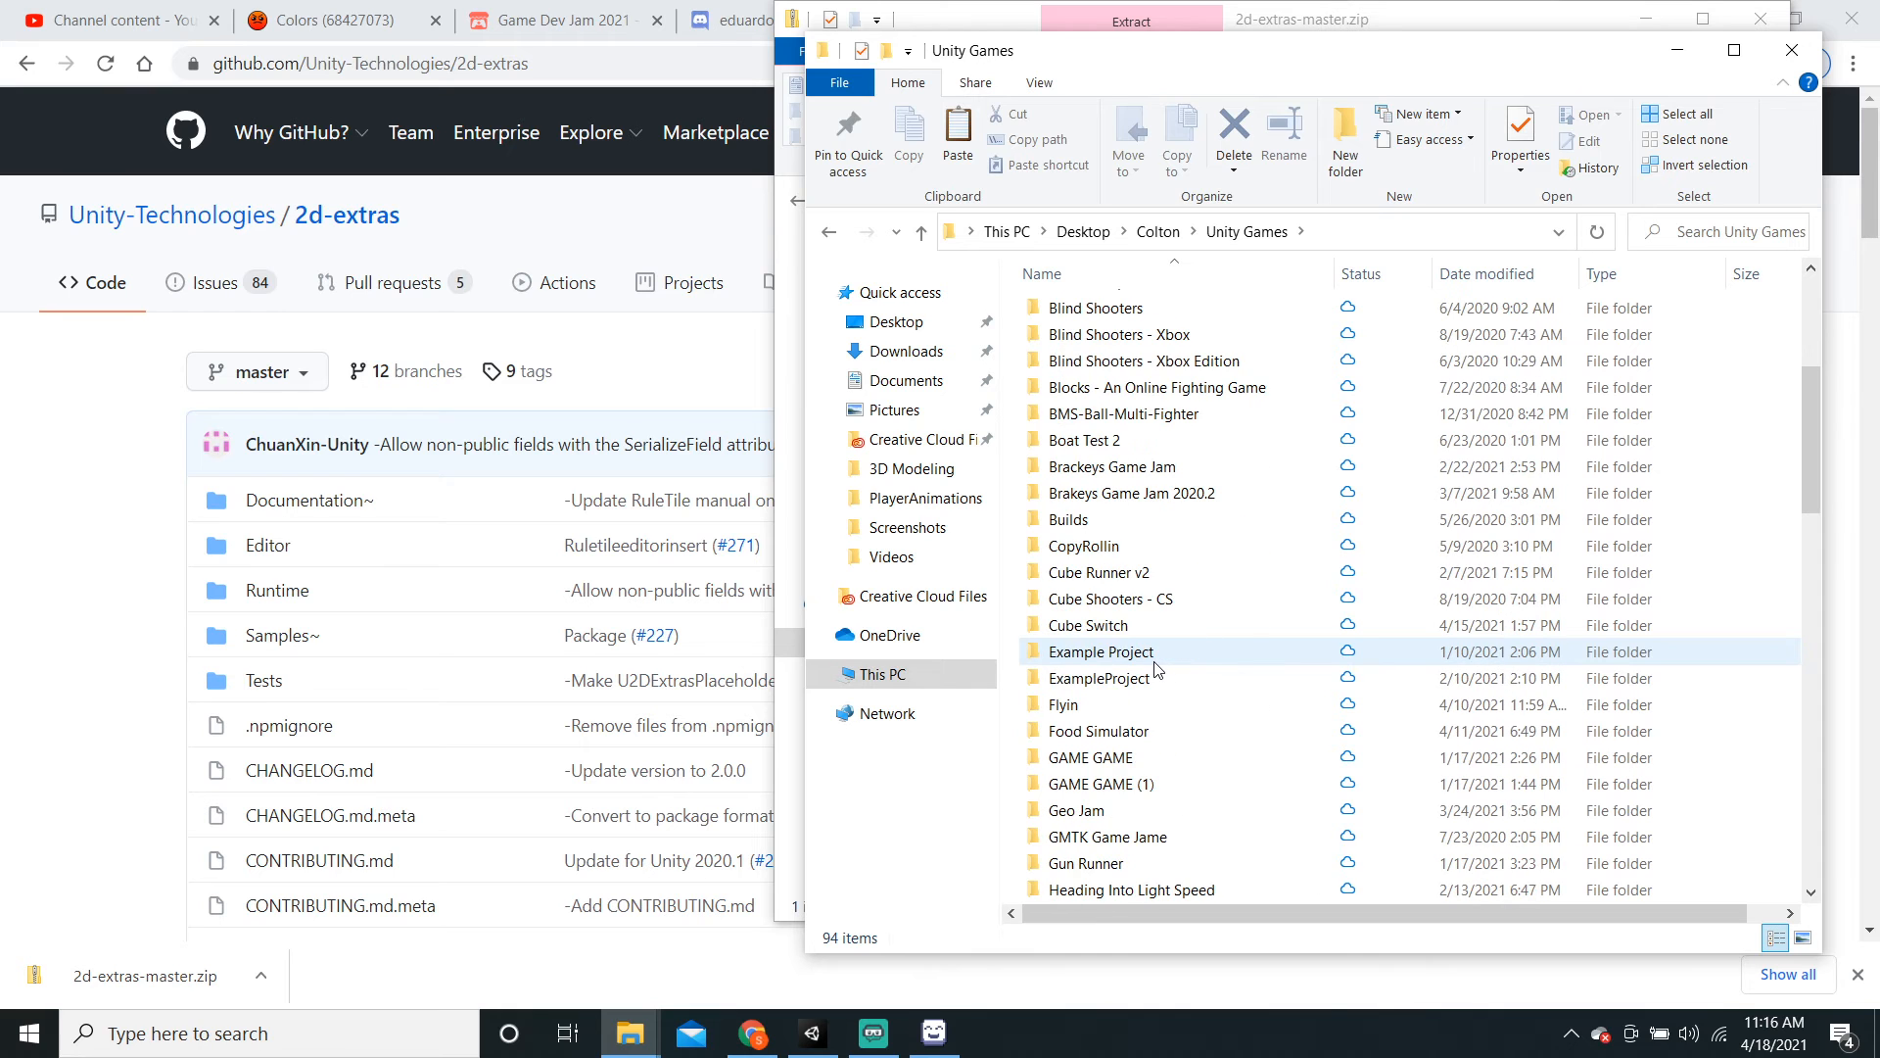
pyautogui.scroll(-4, 1157, 669)
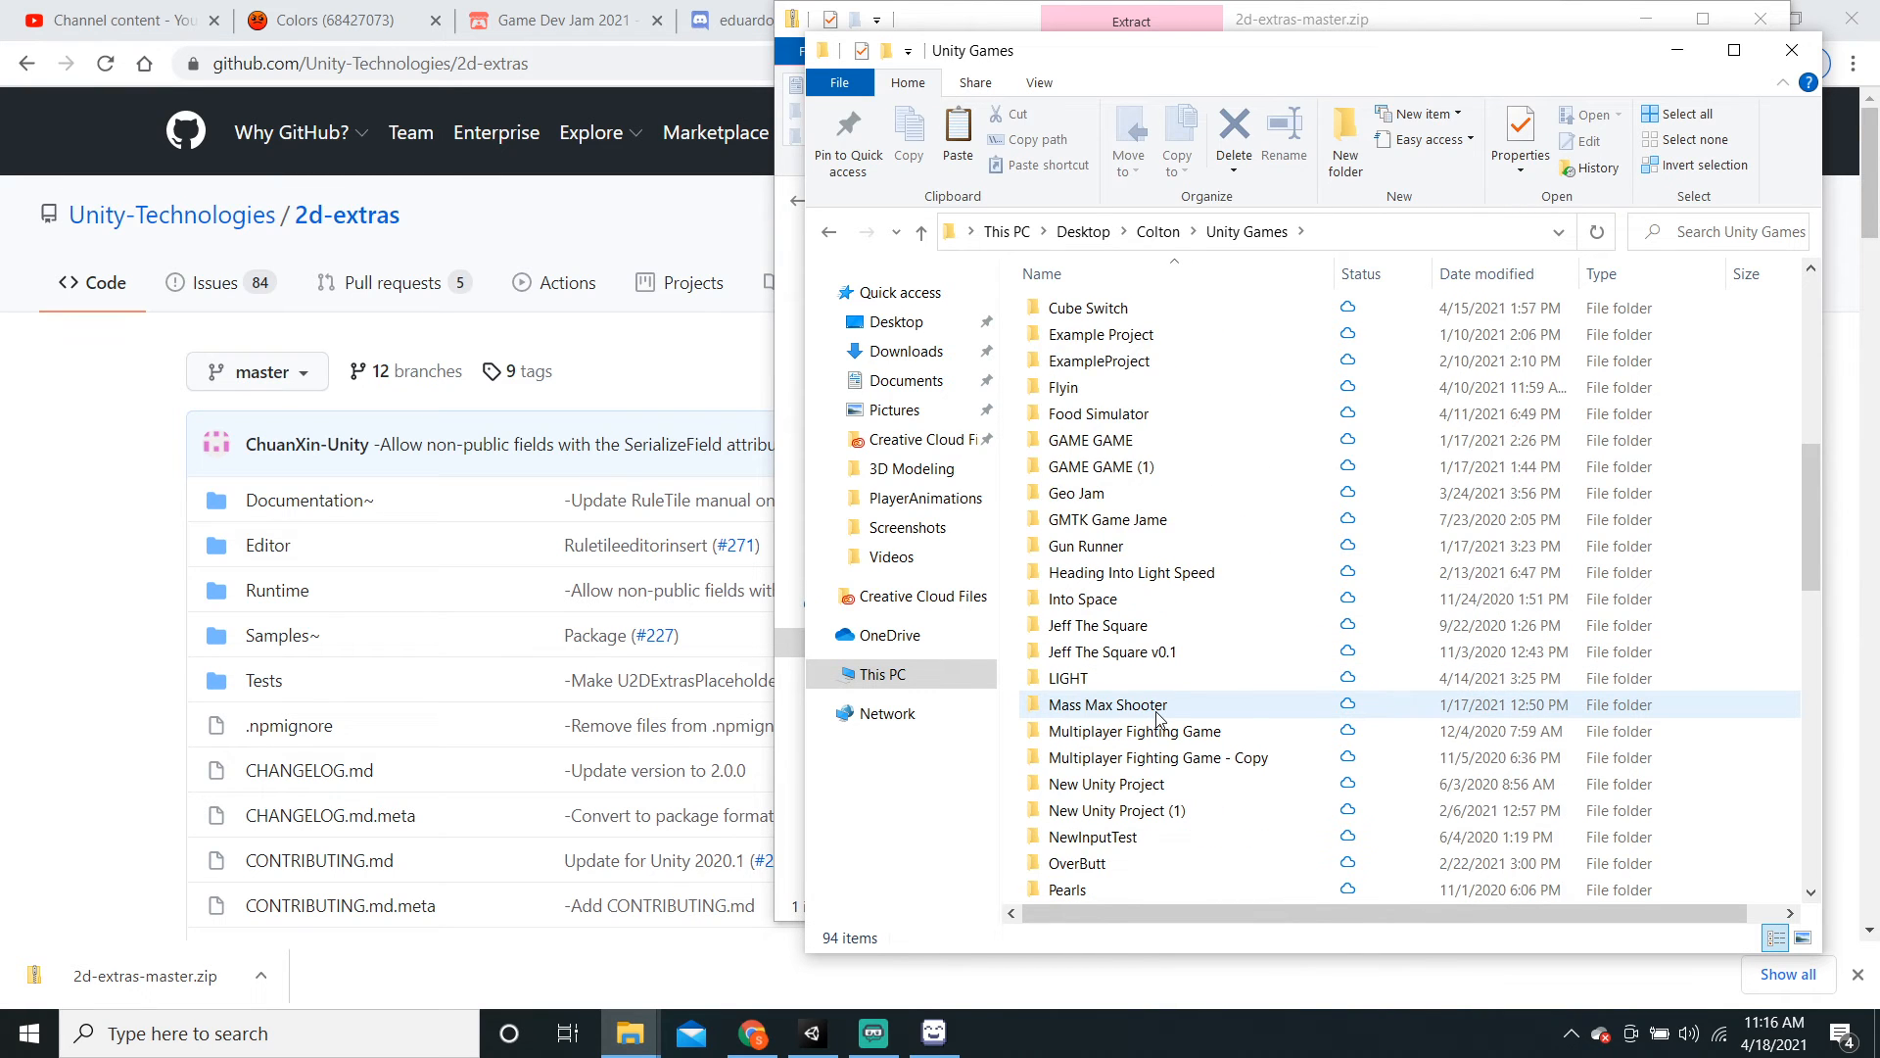
pyautogui.scroll(-3, 1156, 719)
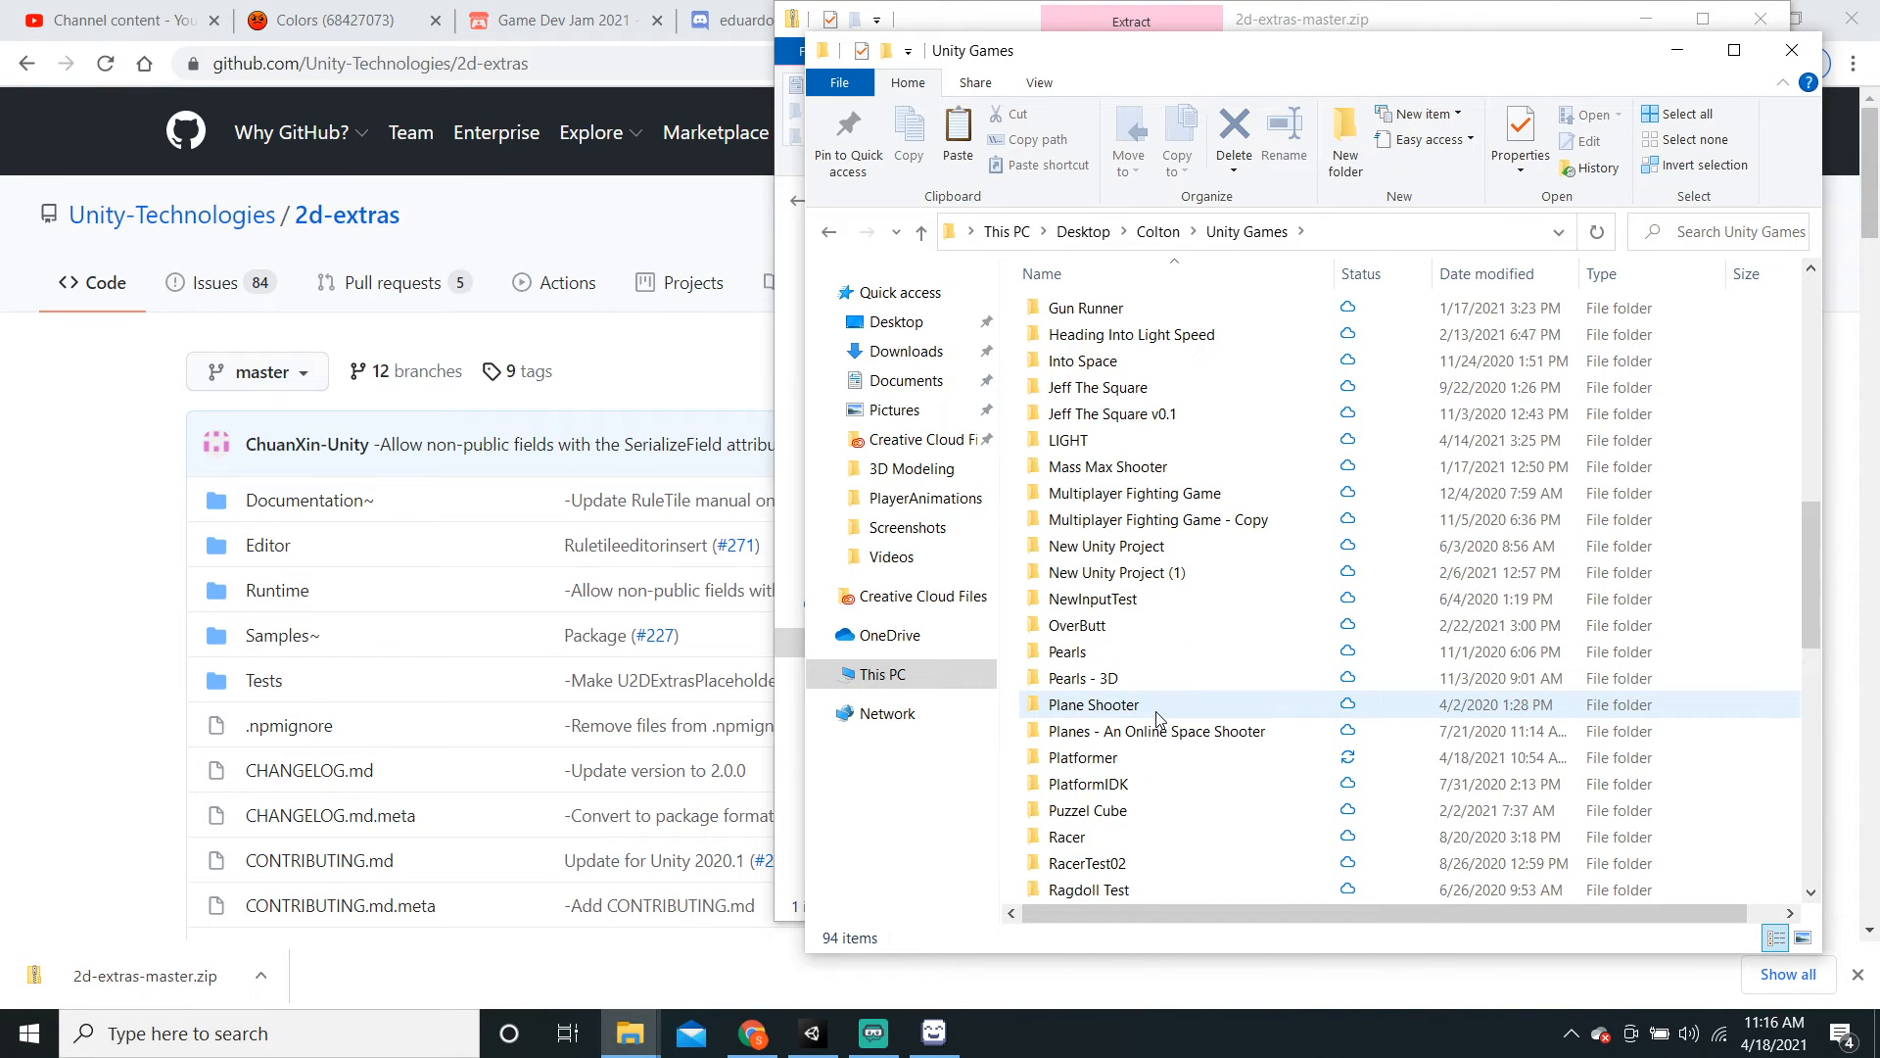
pyautogui.doubleClick(1161, 780)
pyautogui.click(829, 232)
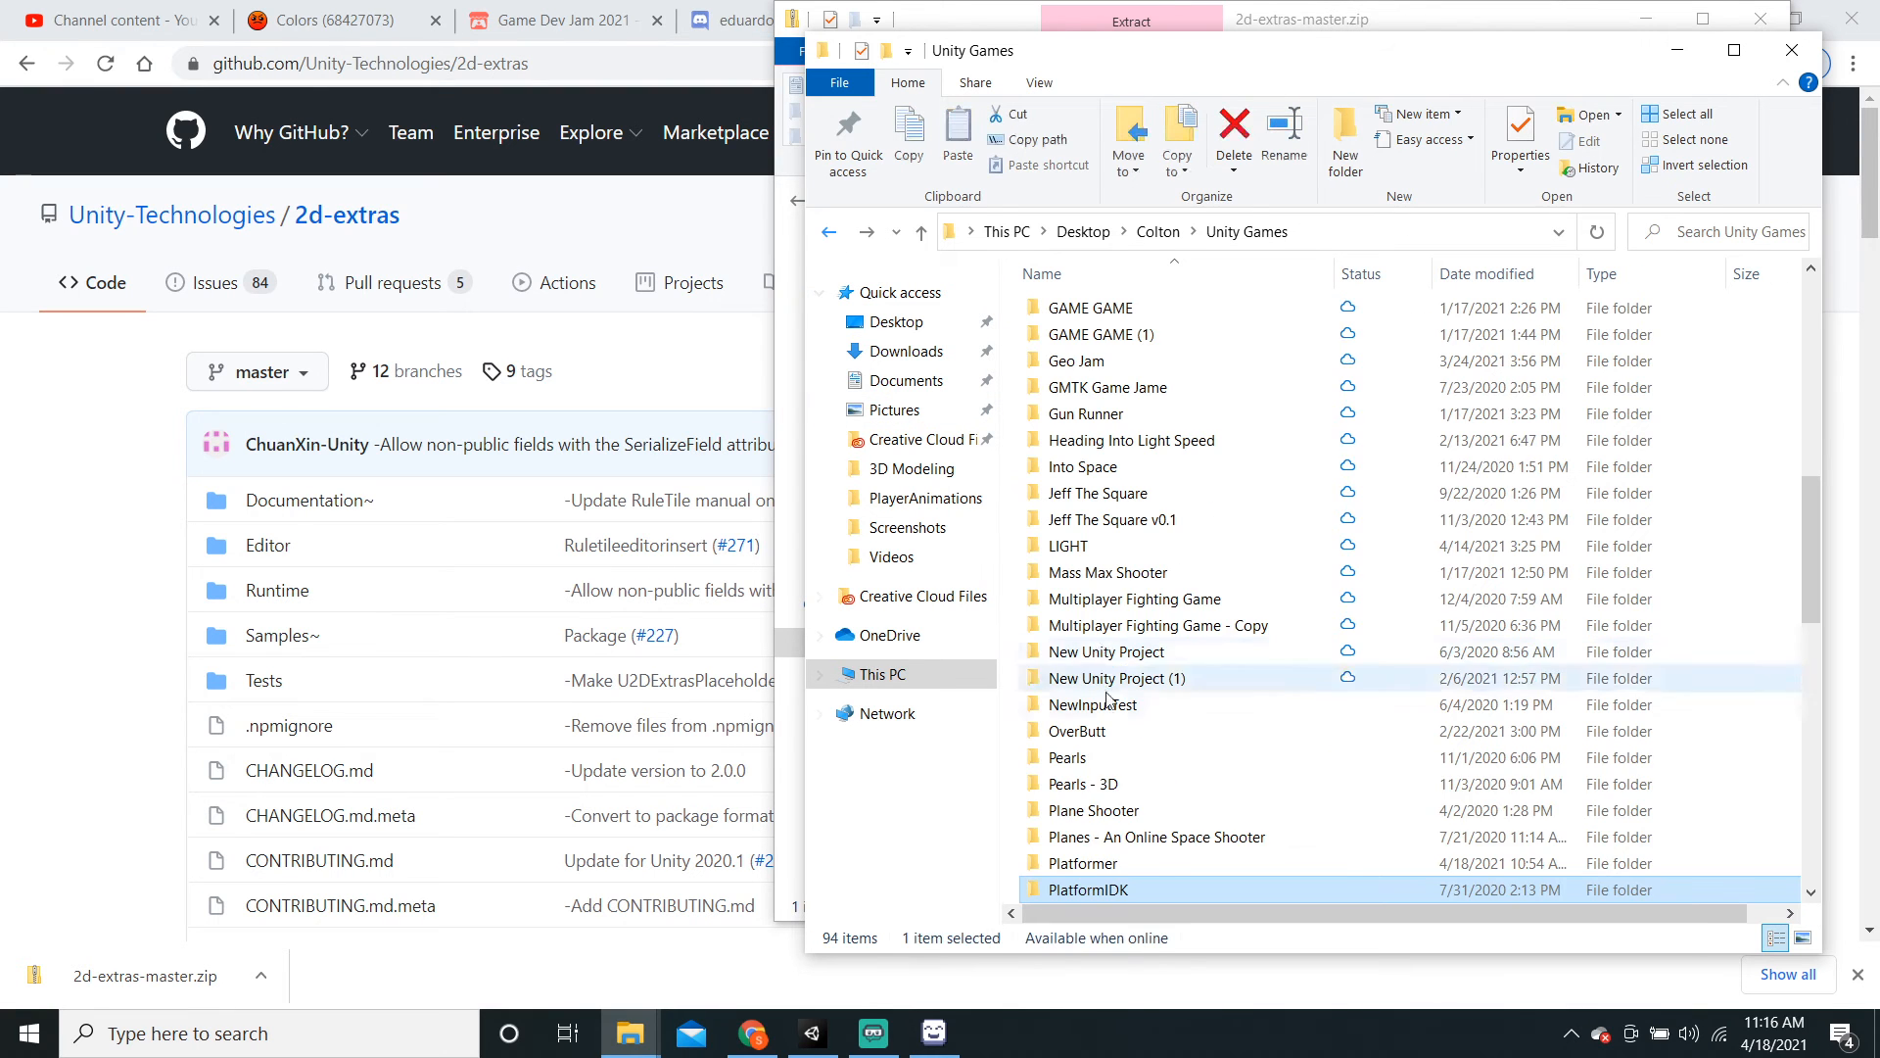
pyautogui.doubleClick(1139, 862)
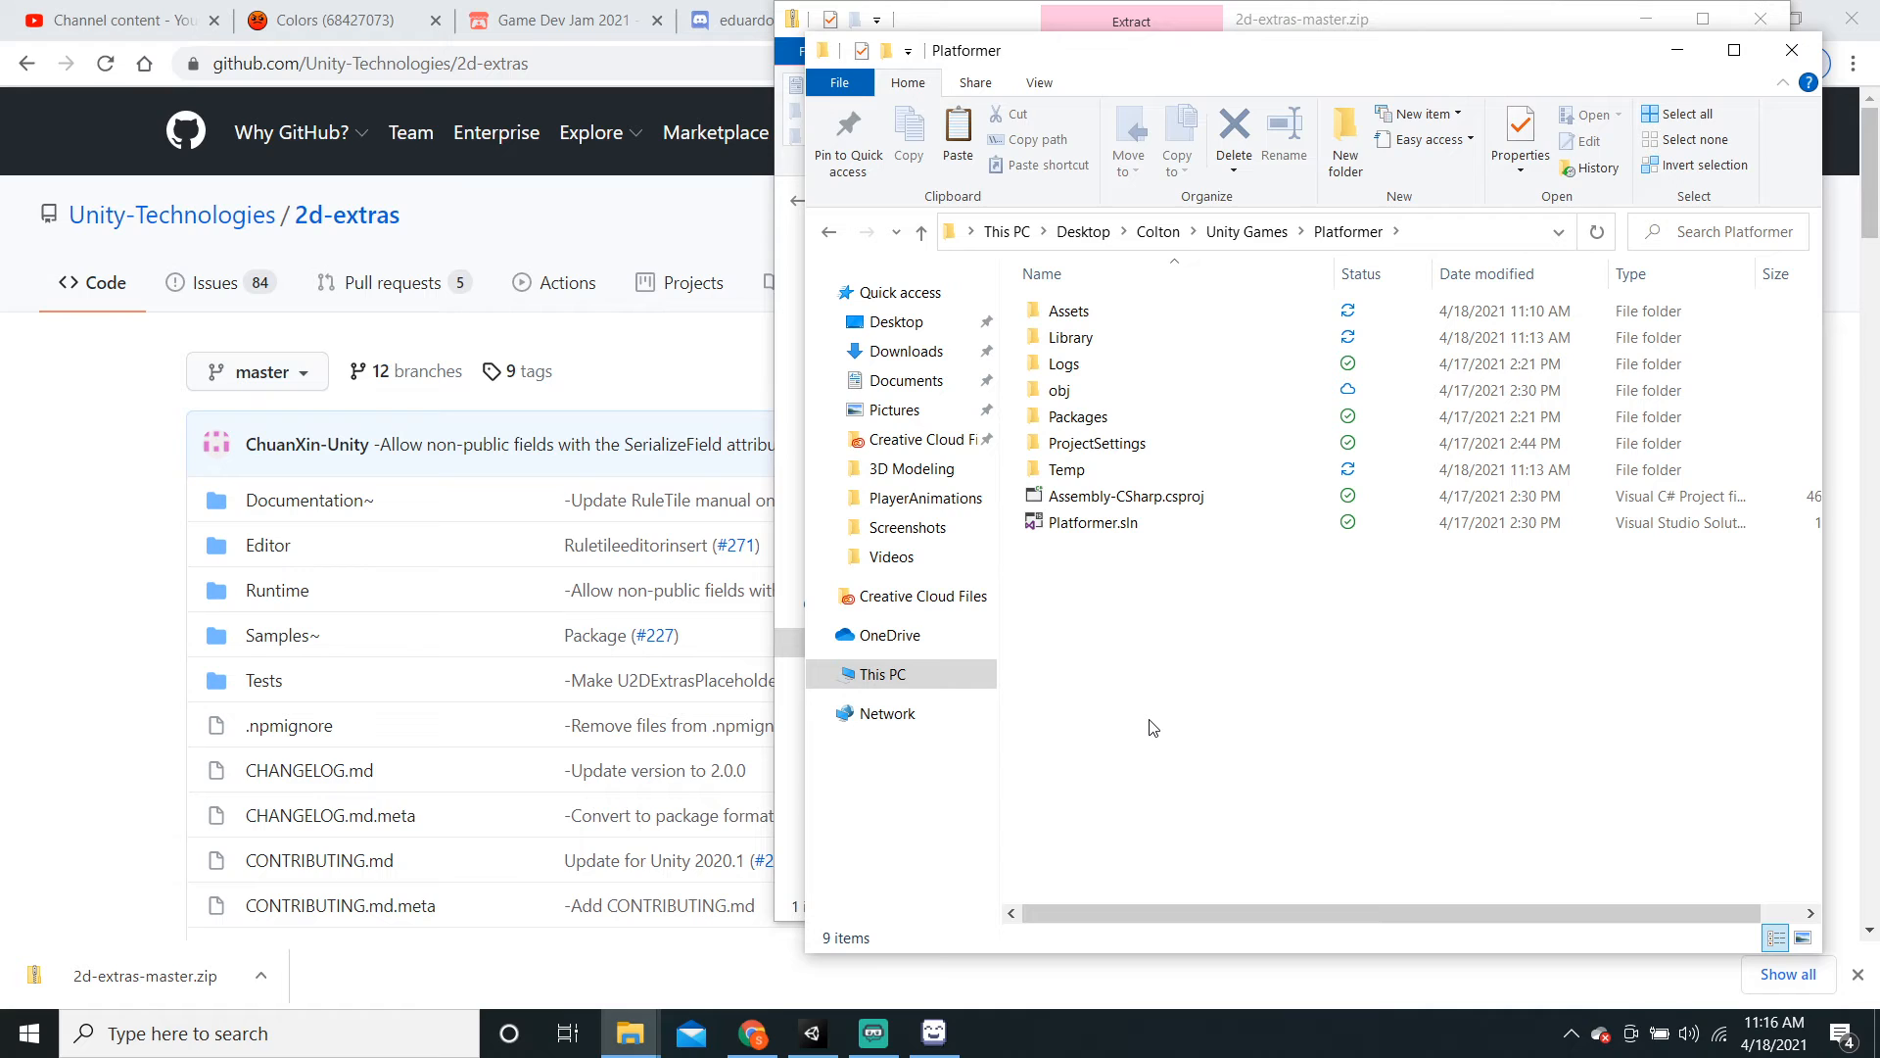
# Step: Paste the tilemap extras folder into Platformer's Packages folder and return to Unity
pyautogui.doubleClick(1099, 420)
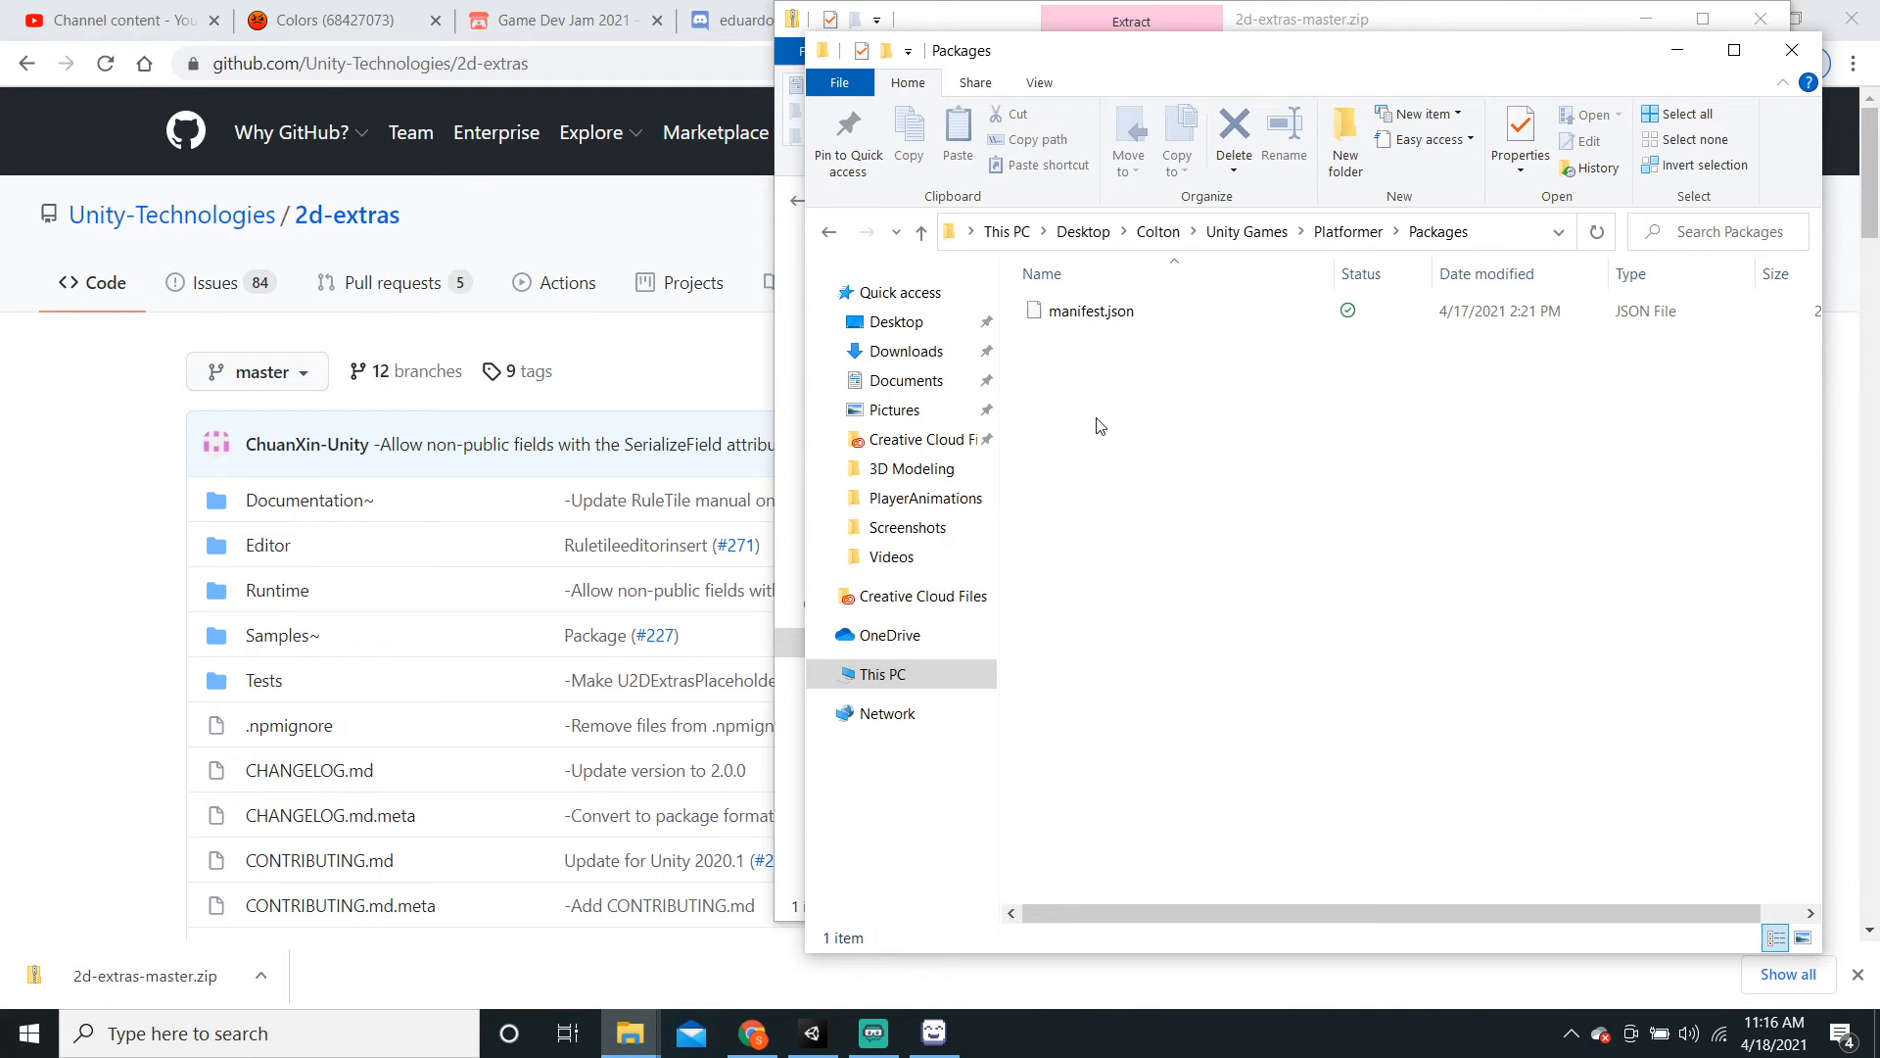
pyautogui.hotkey('ctrl', 'v')
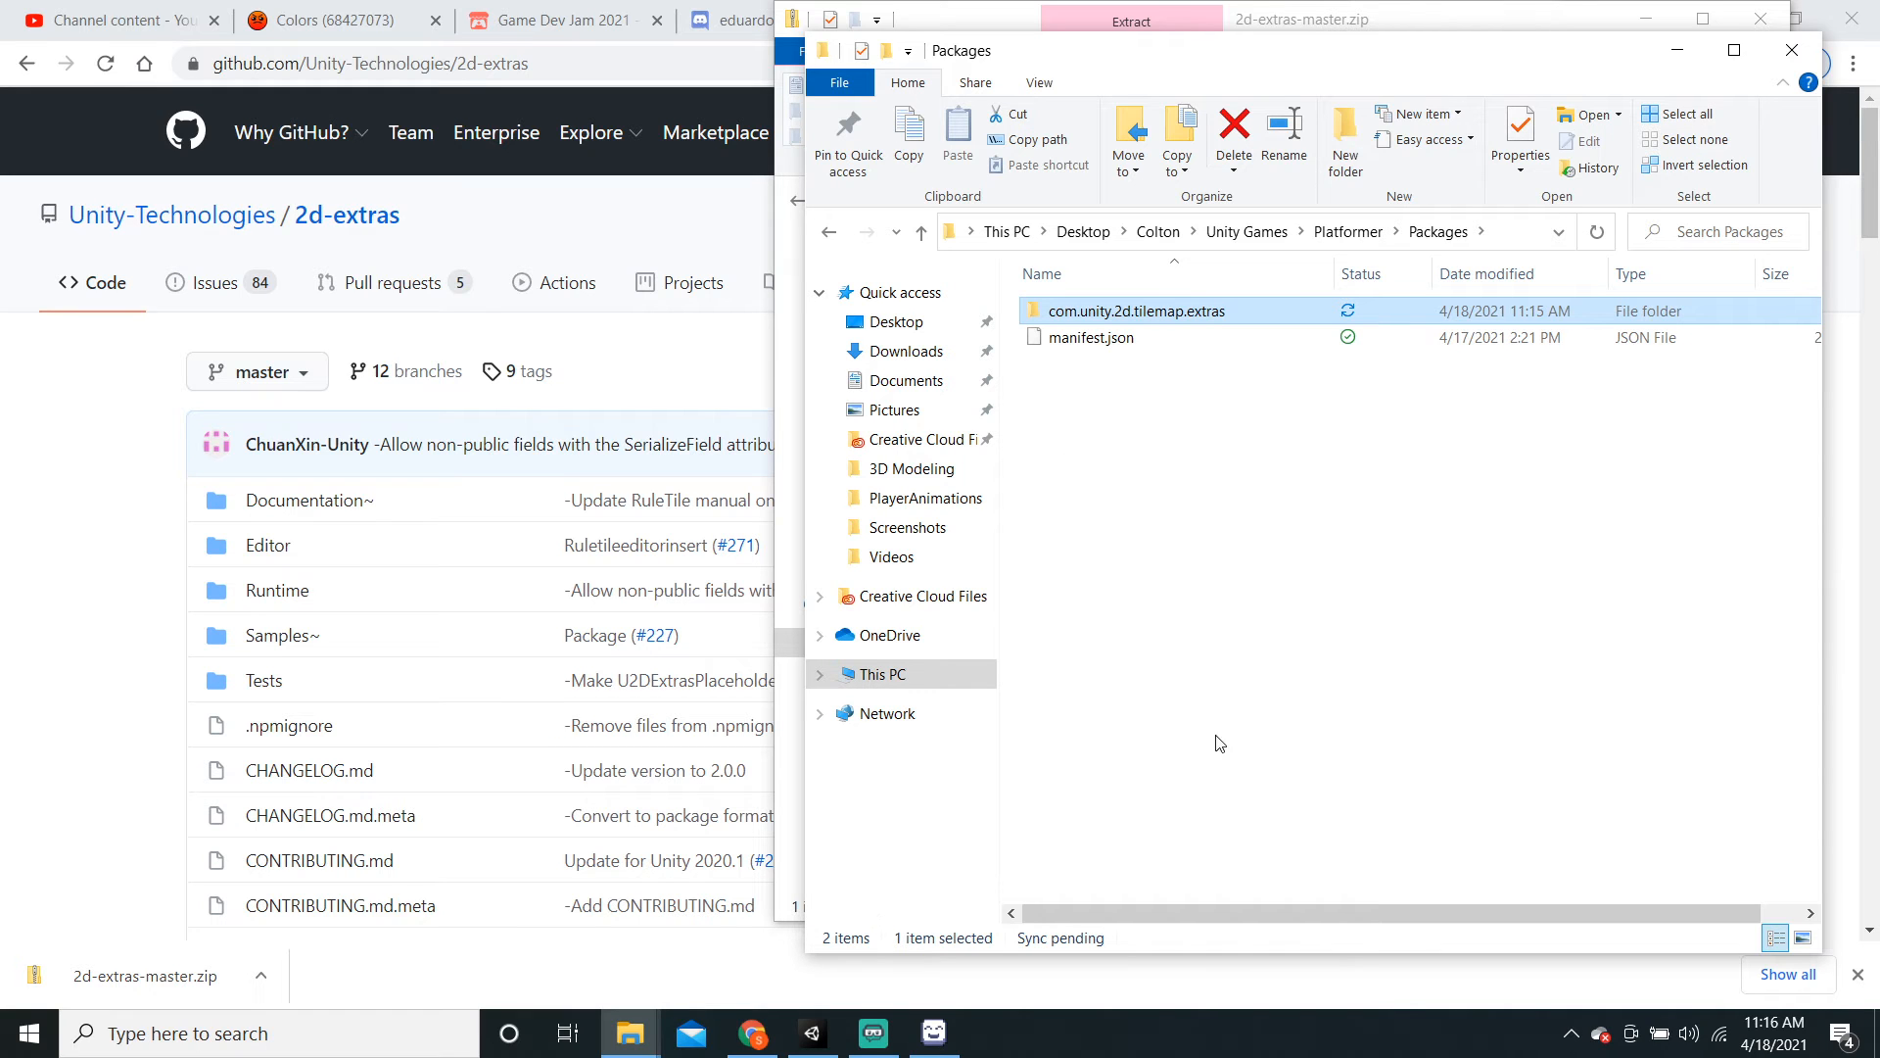
pyautogui.click(826, 1030)
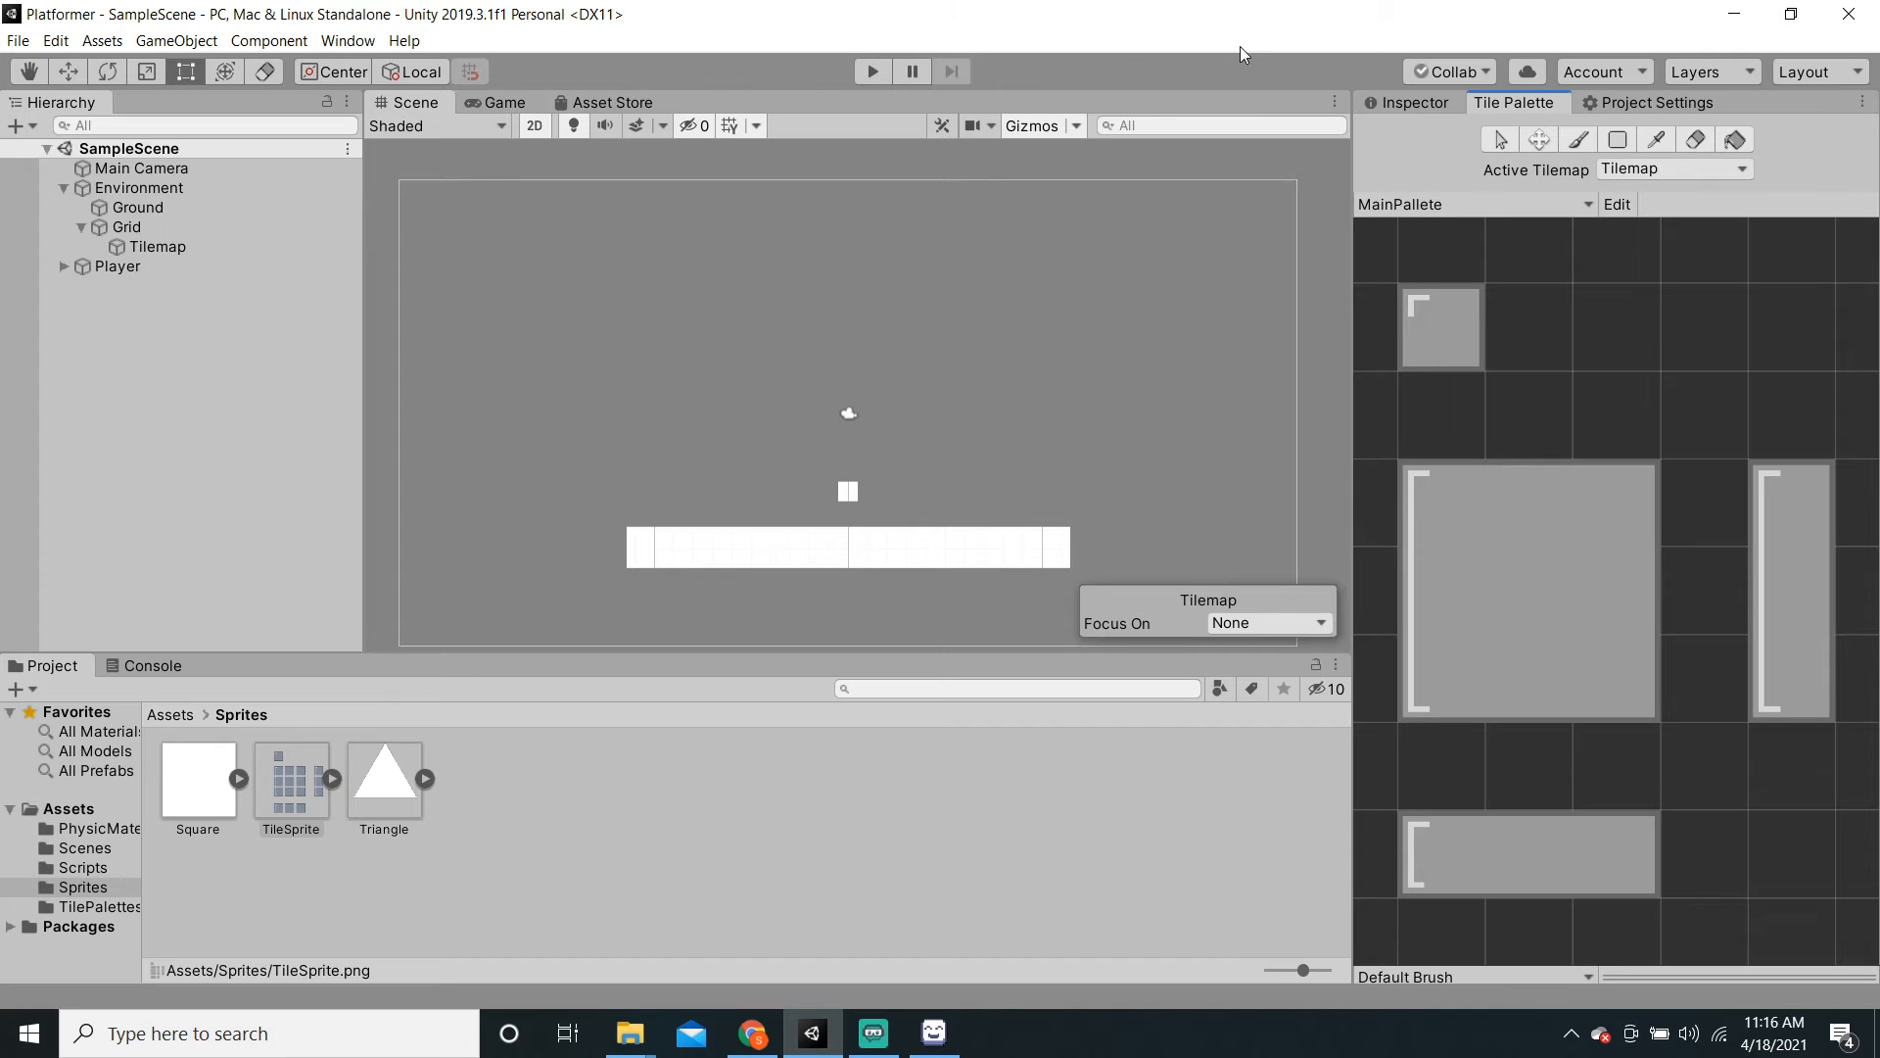
pyautogui.click(1389, 104)
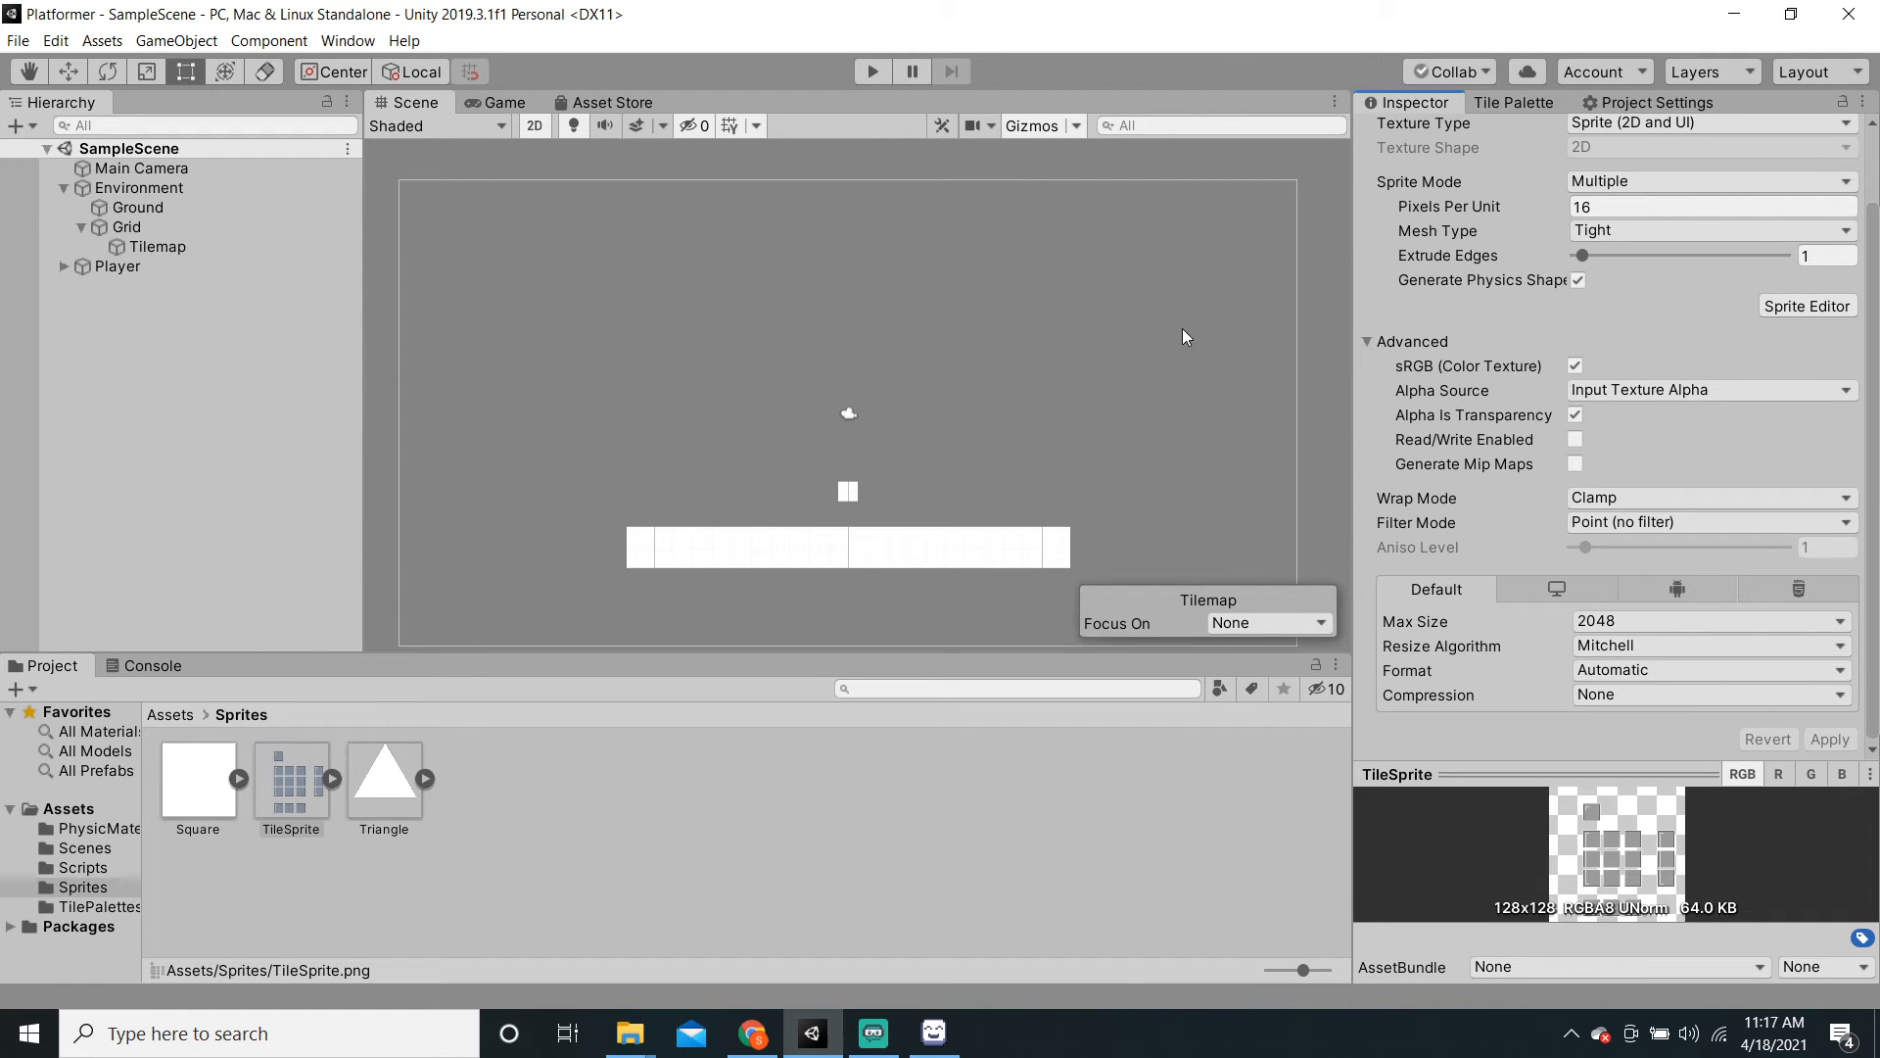
pyautogui.click(71, 808)
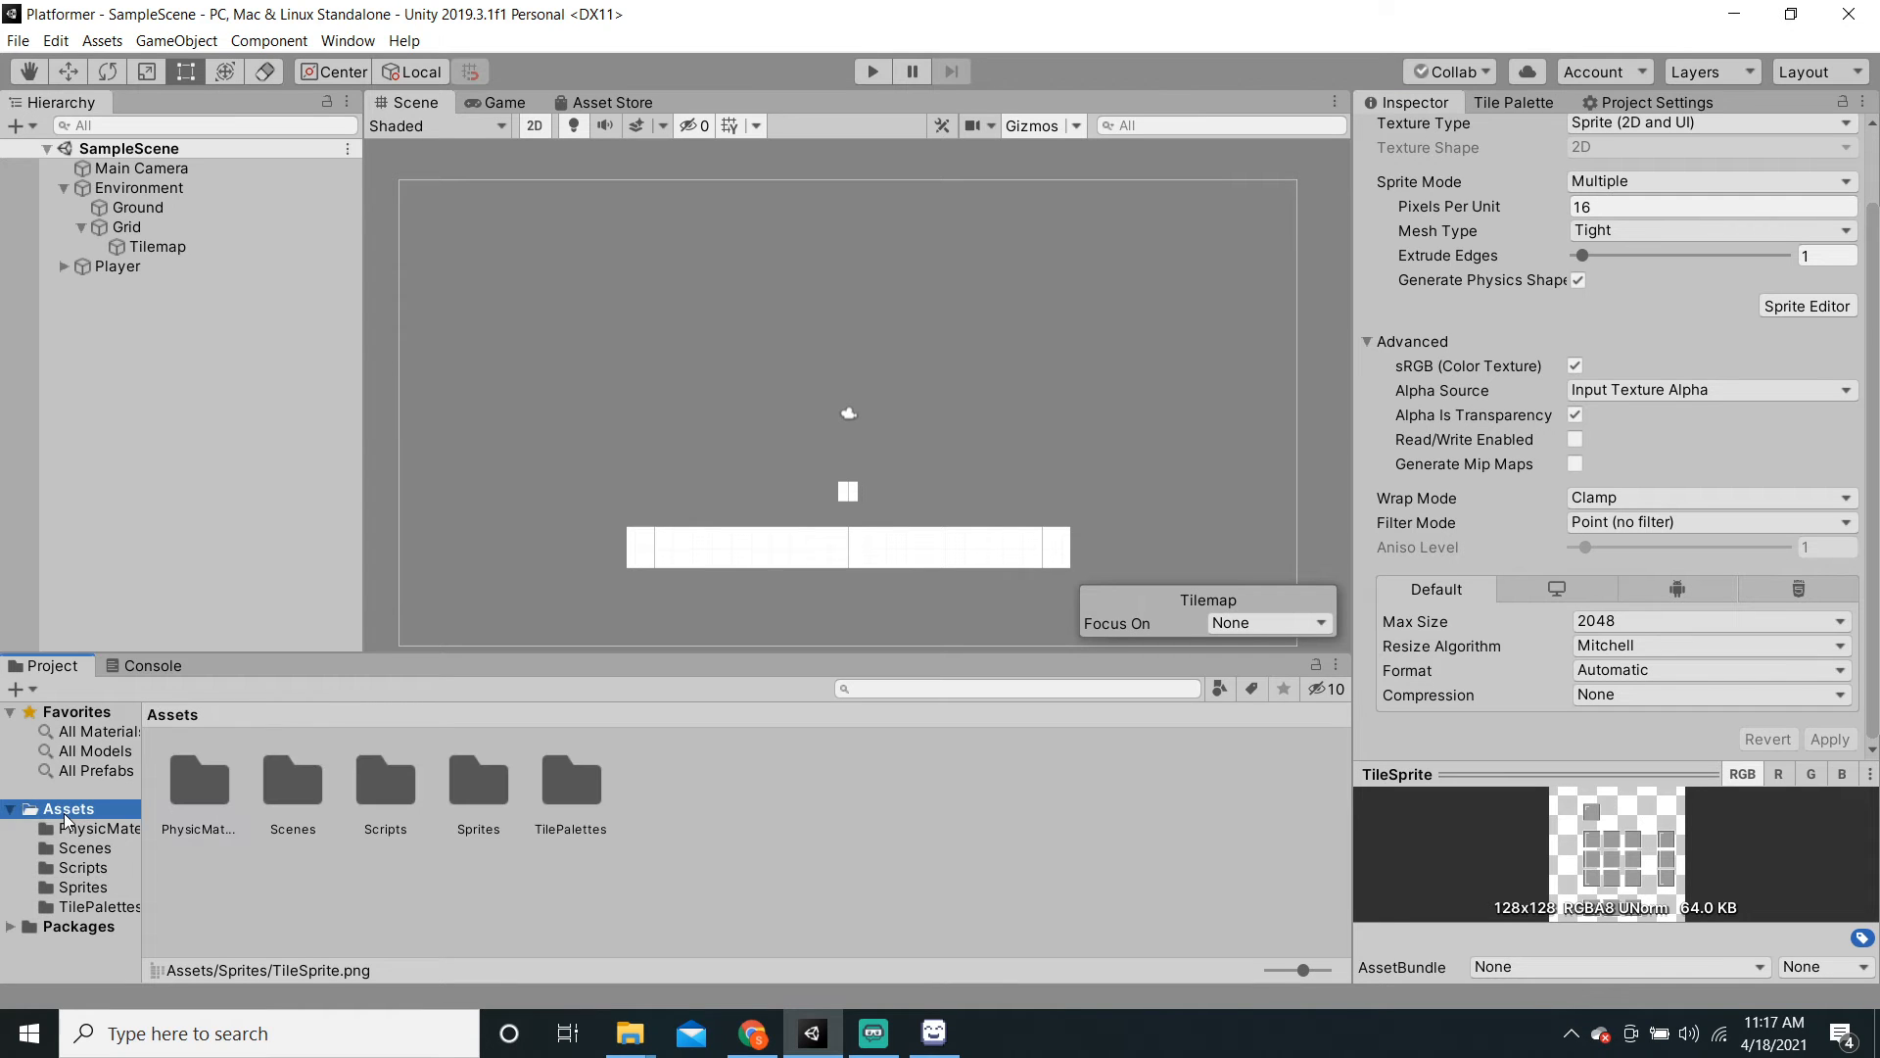
pyautogui.rightClick(849, 785)
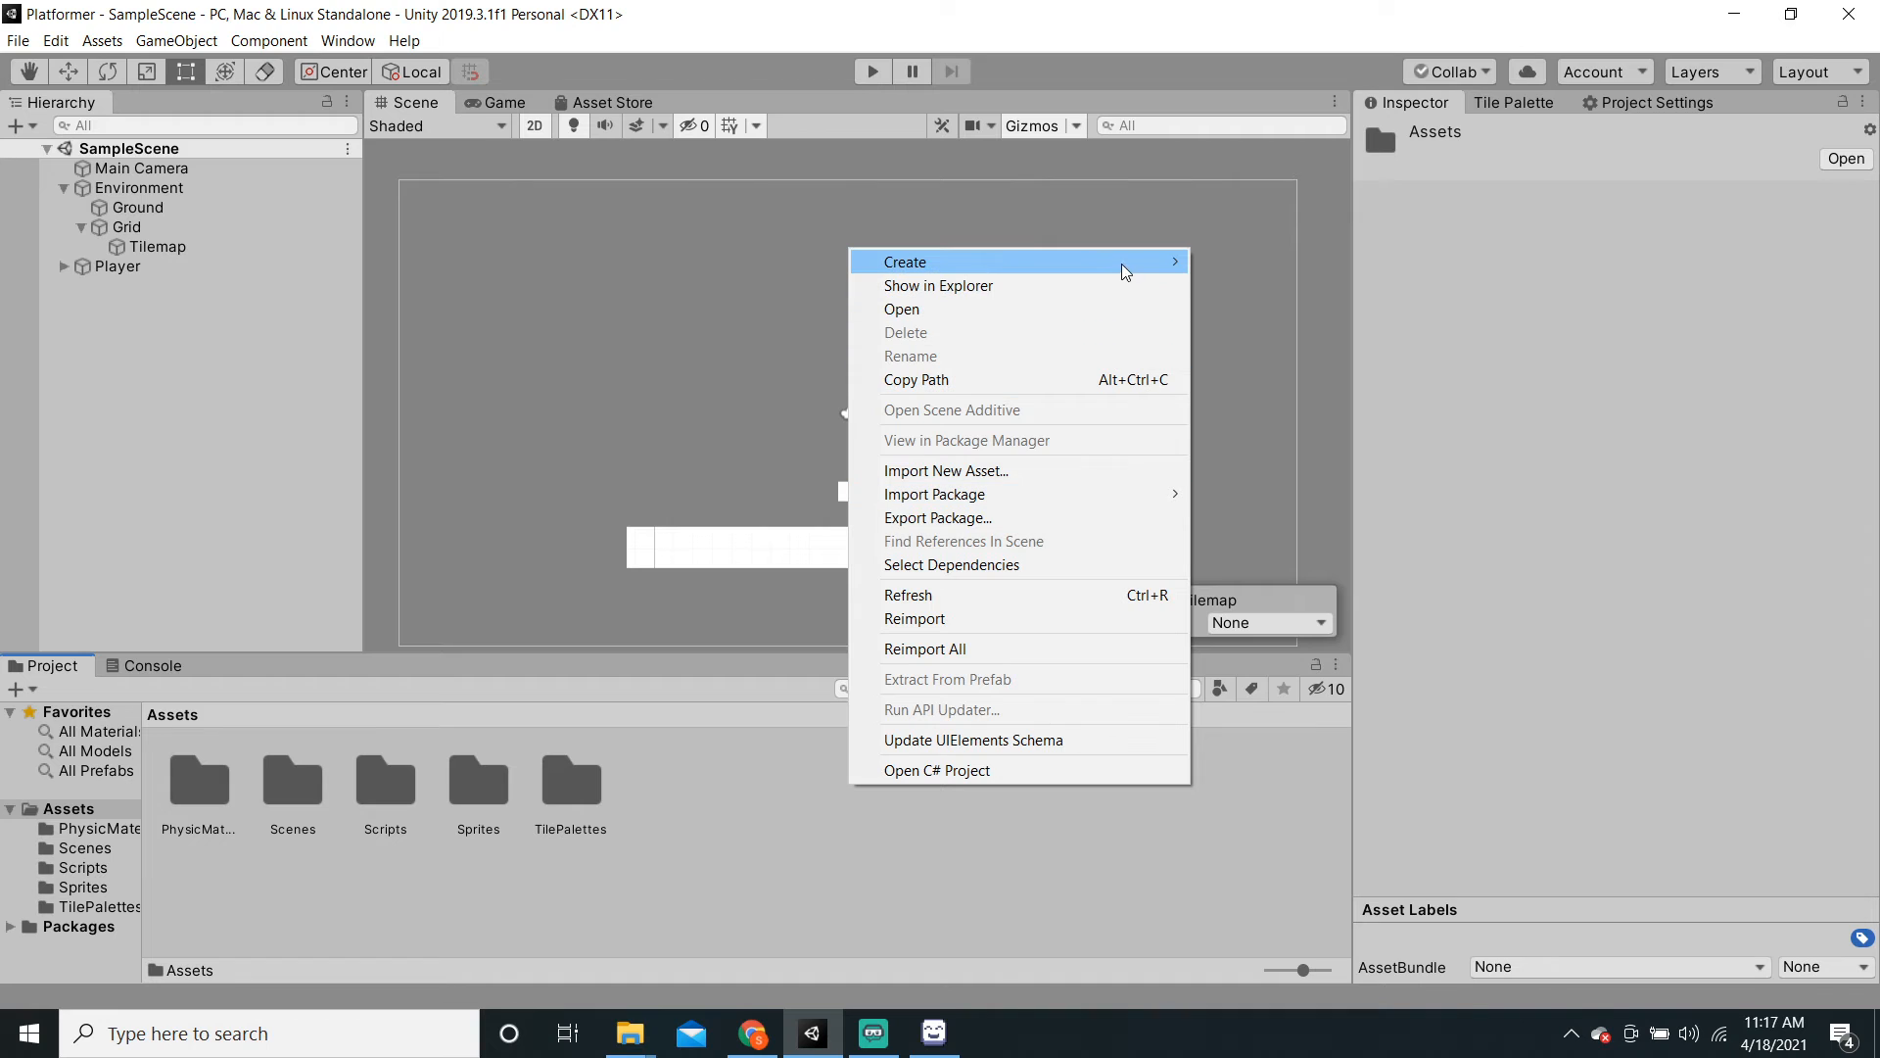
pyautogui.moveTo(1125, 268)
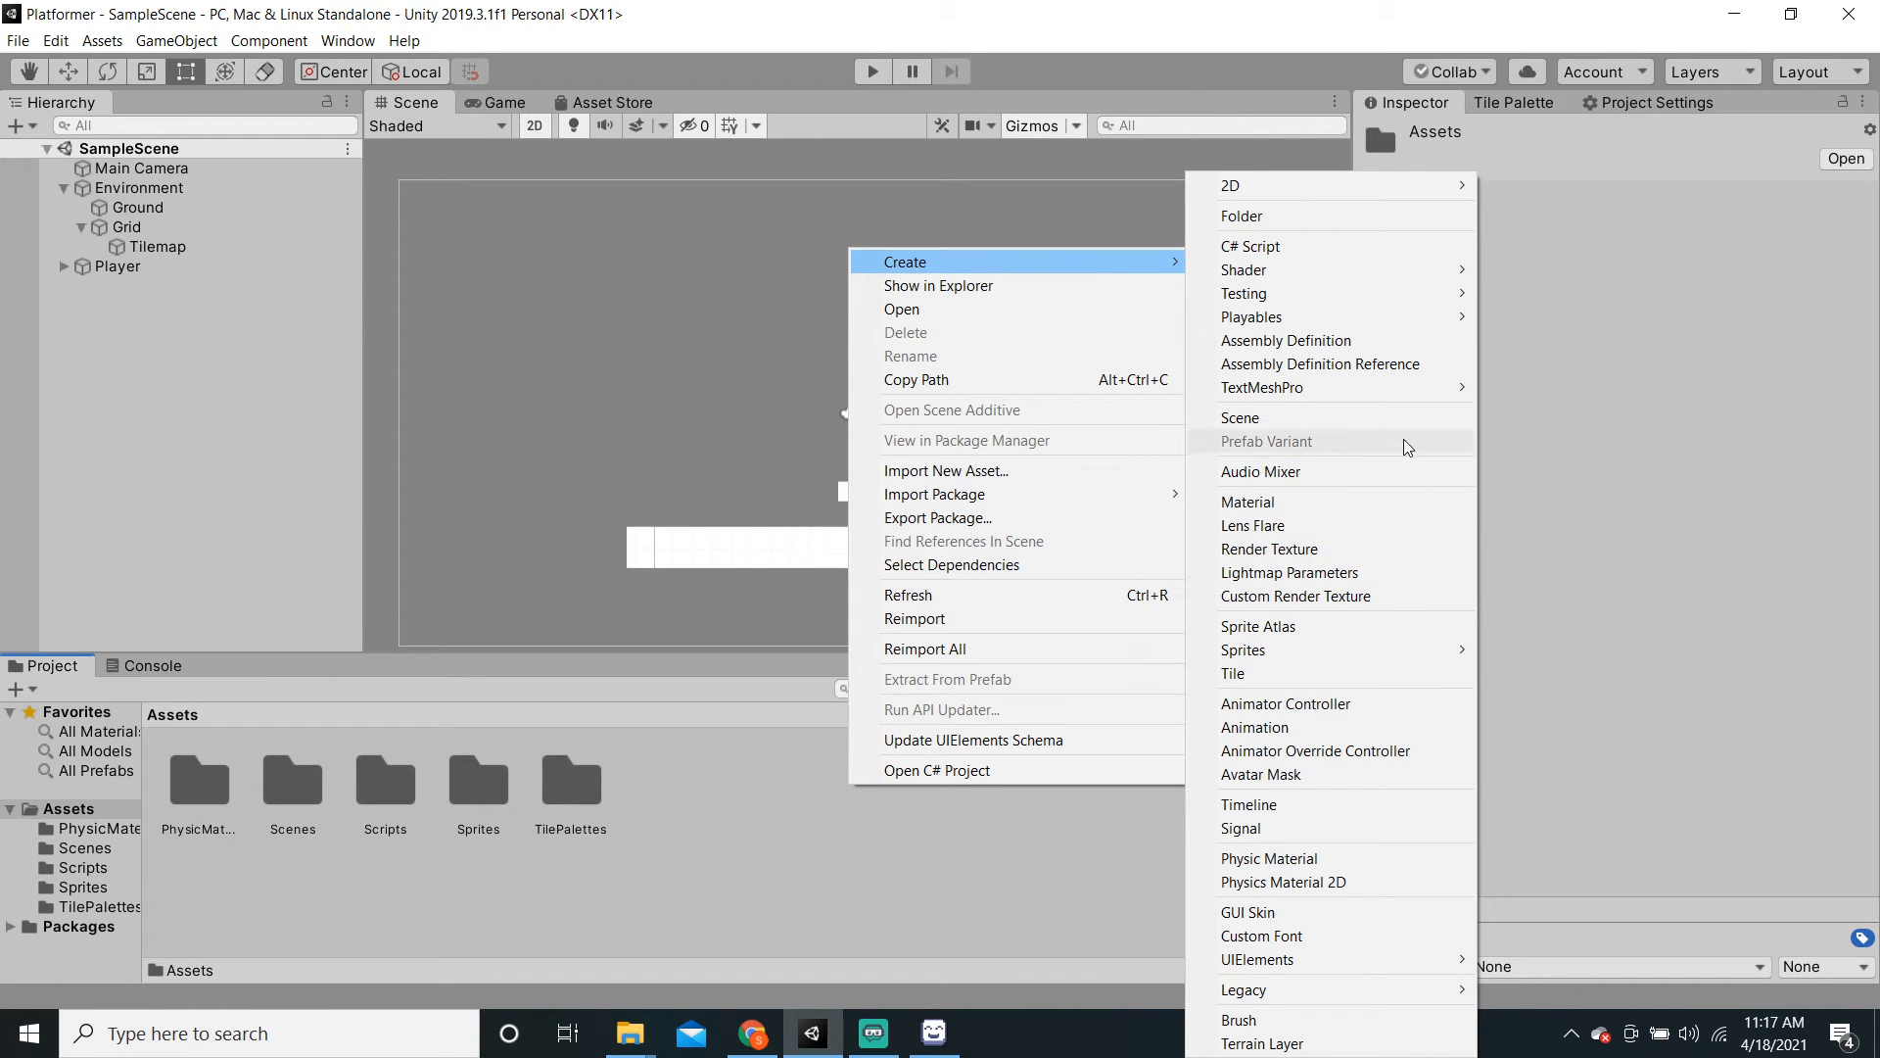
pyautogui.moveTo(1316, 186)
pyautogui.moveTo(1514, 189)
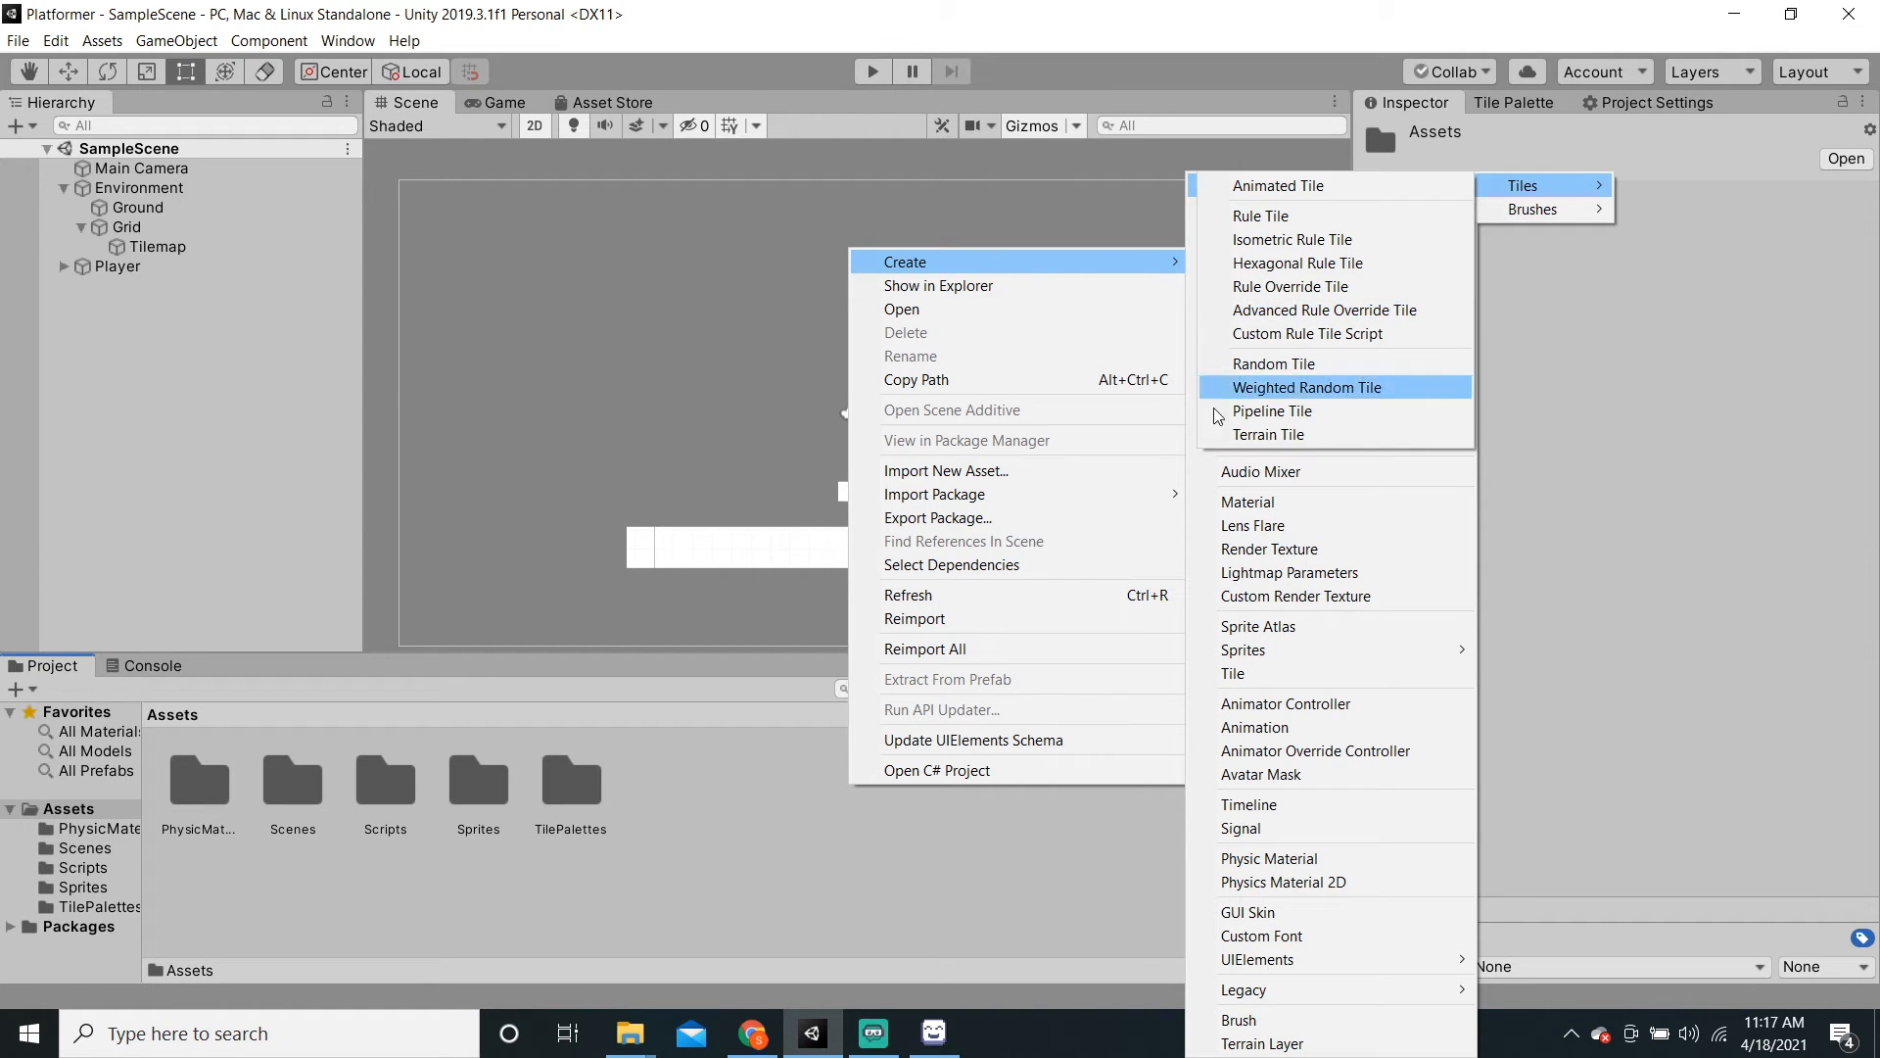
pyautogui.click(232, 380)
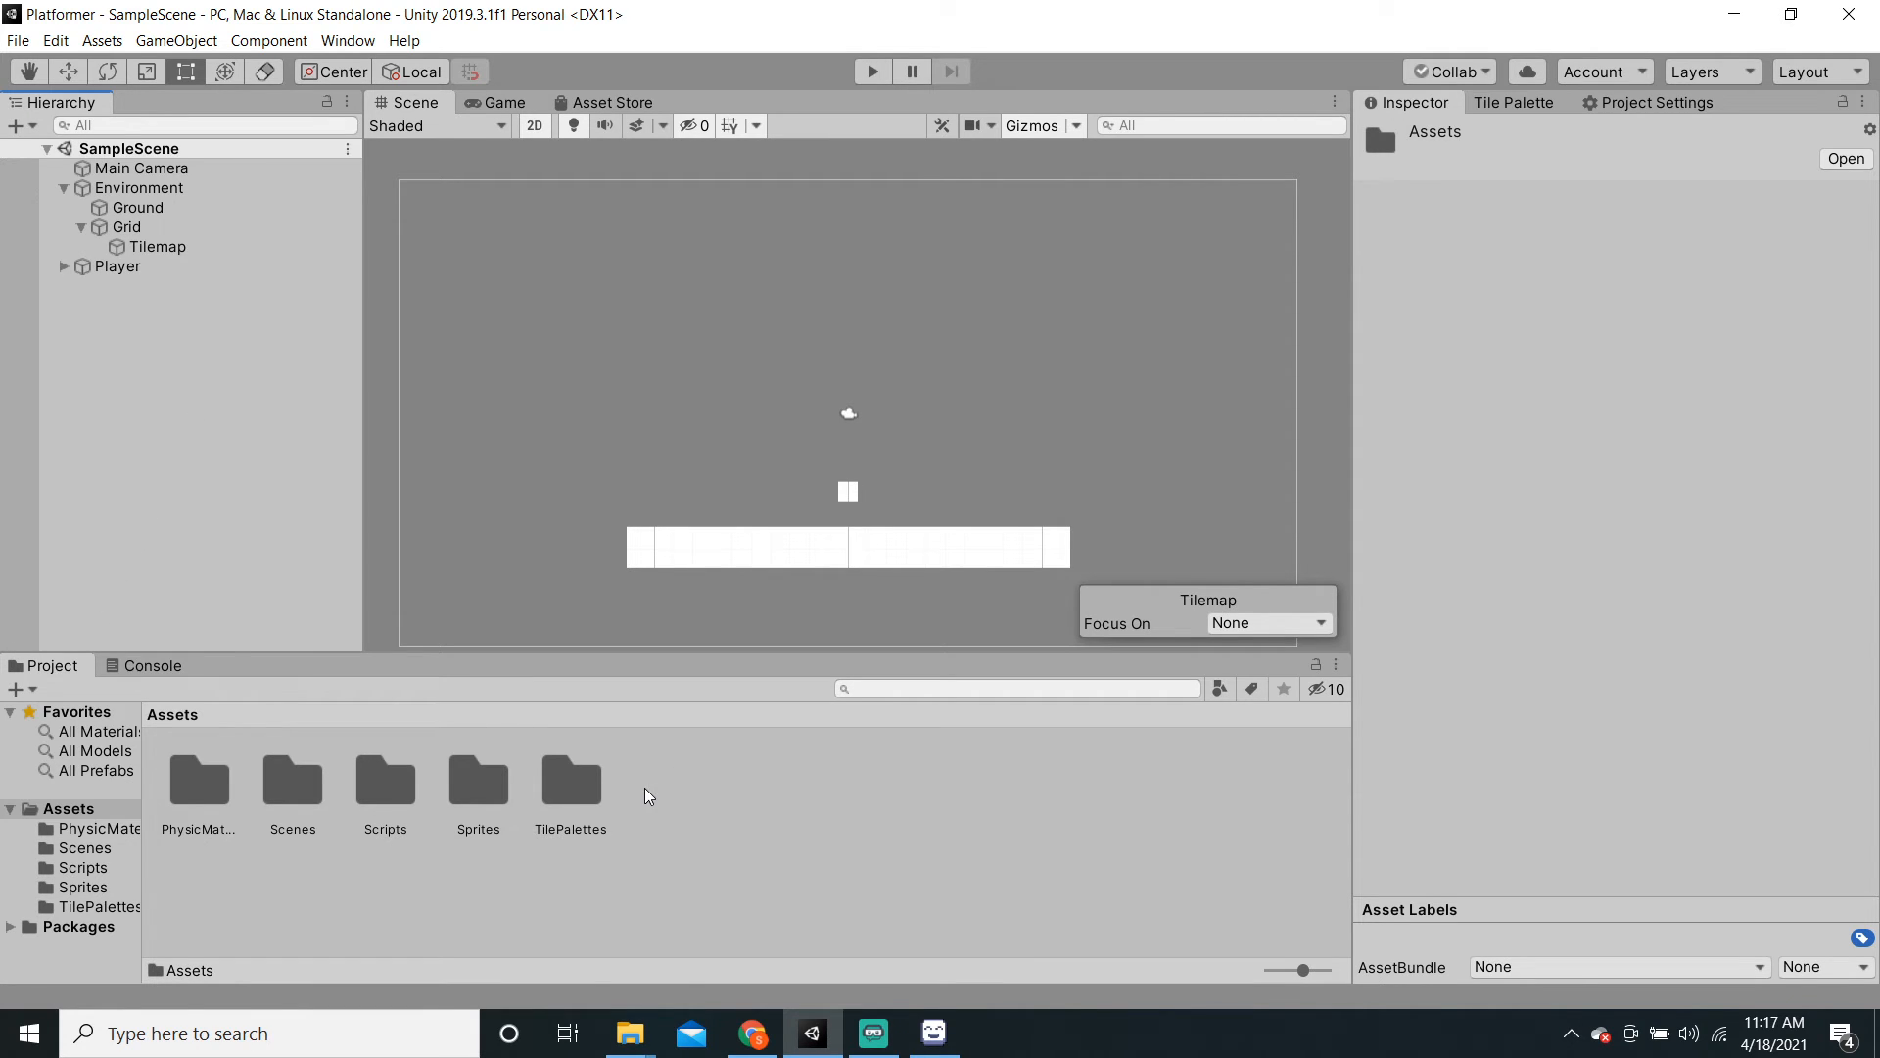
# Step: Create a folder named RuleTileAssets under Assets and open it
pyautogui.rightClick(697, 829)
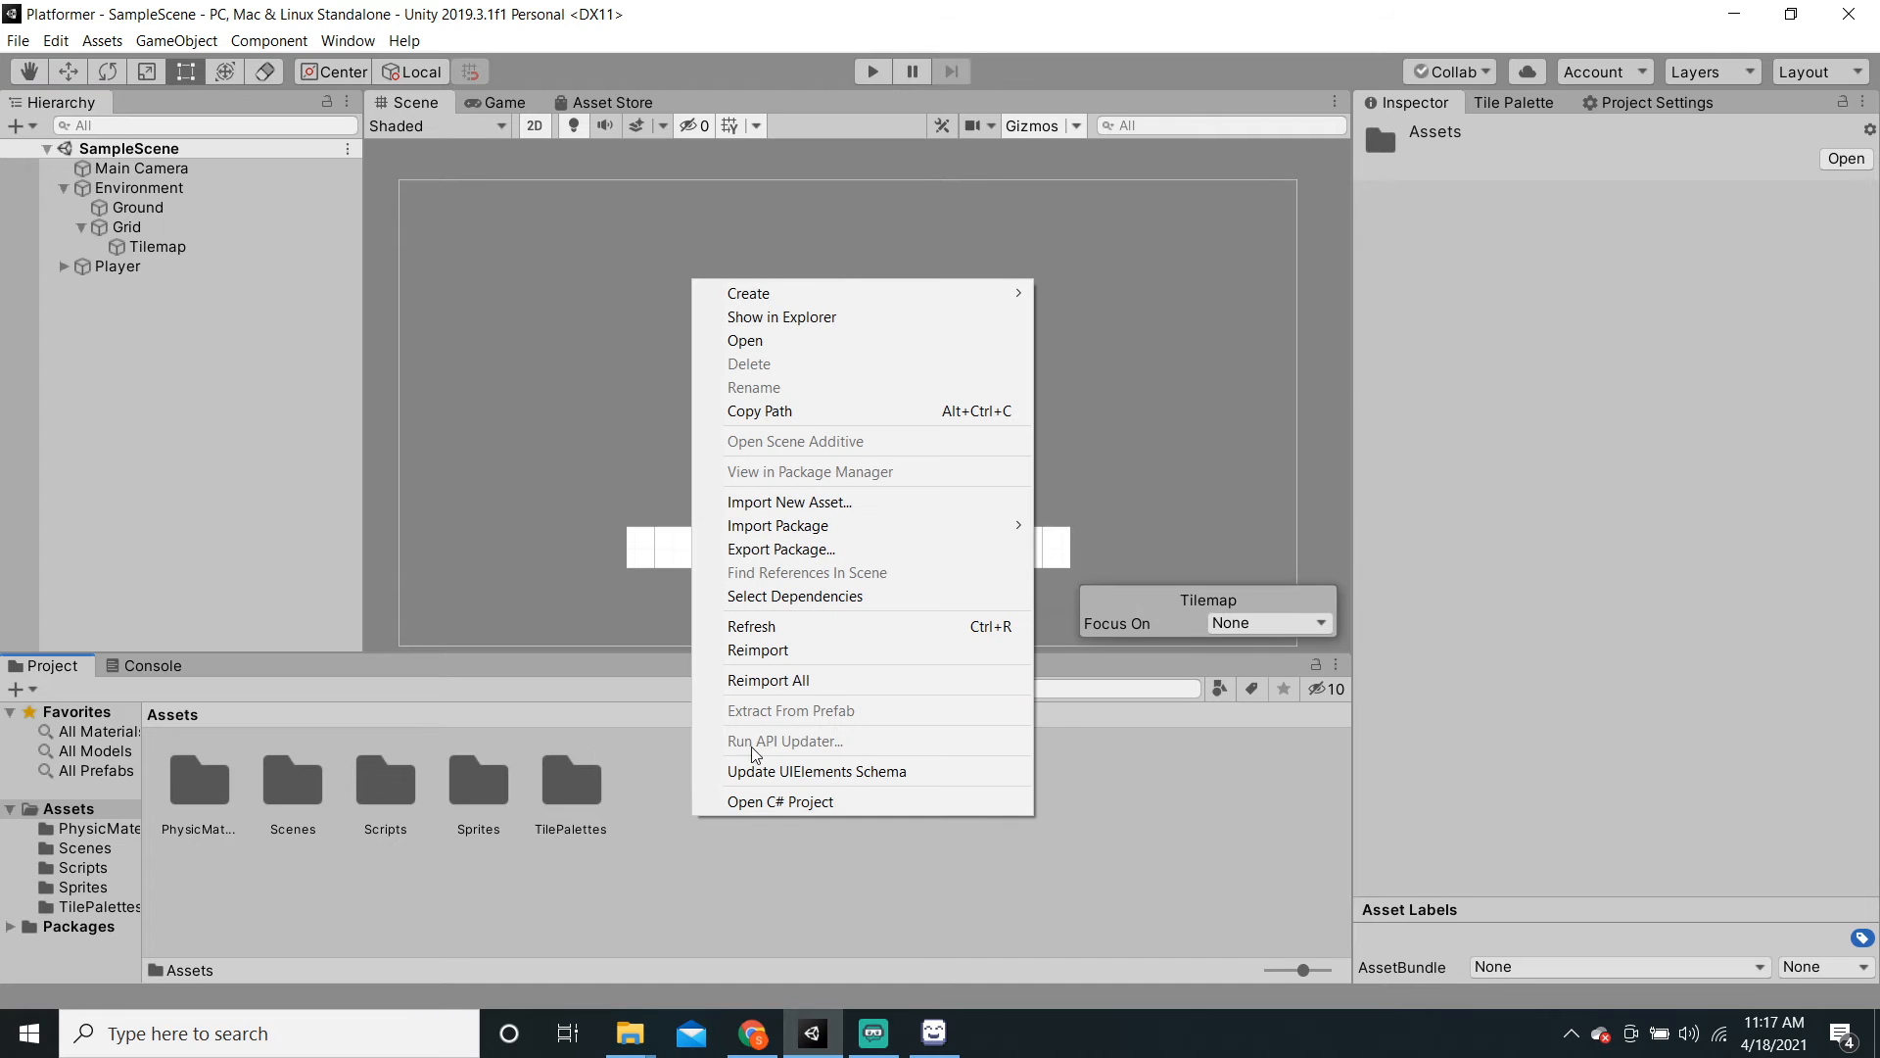
pyautogui.moveTo(972, 294)
pyautogui.click(1095, 217)
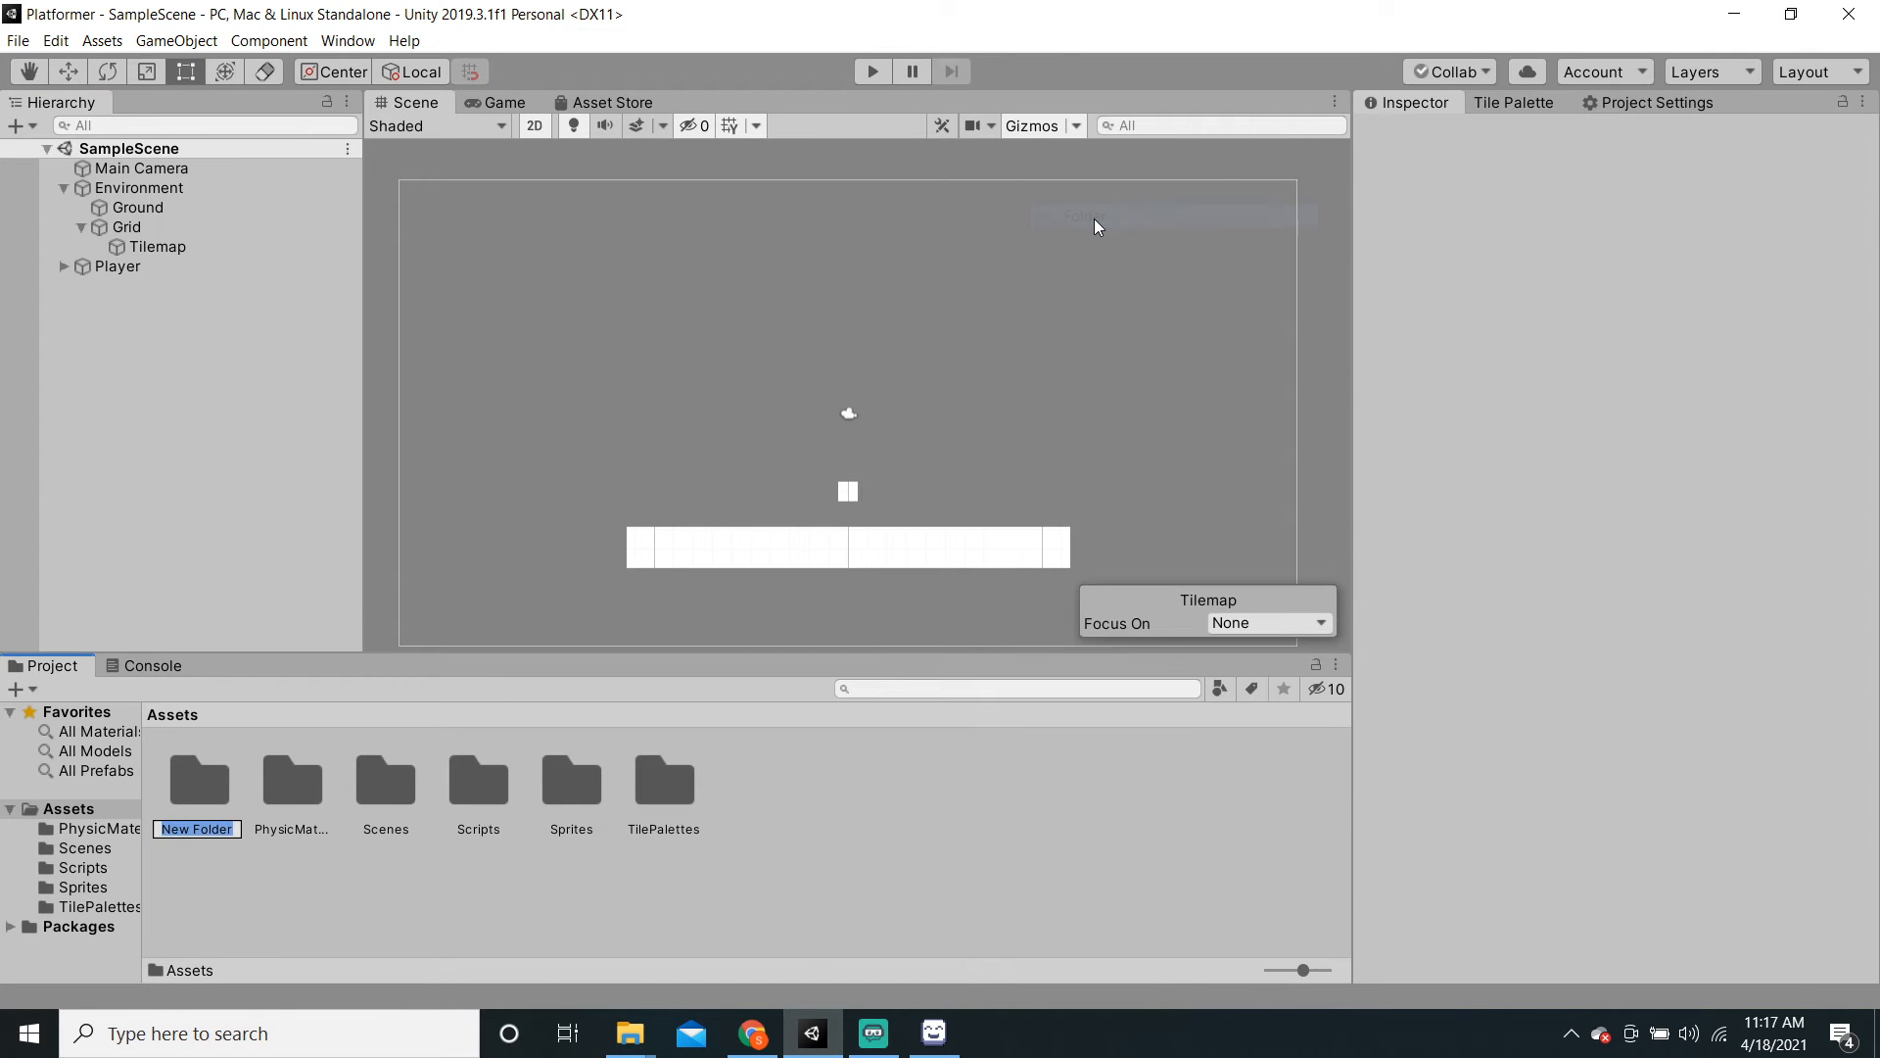
pyautogui.write('RuleTileAssets')
pyautogui.press('Return')
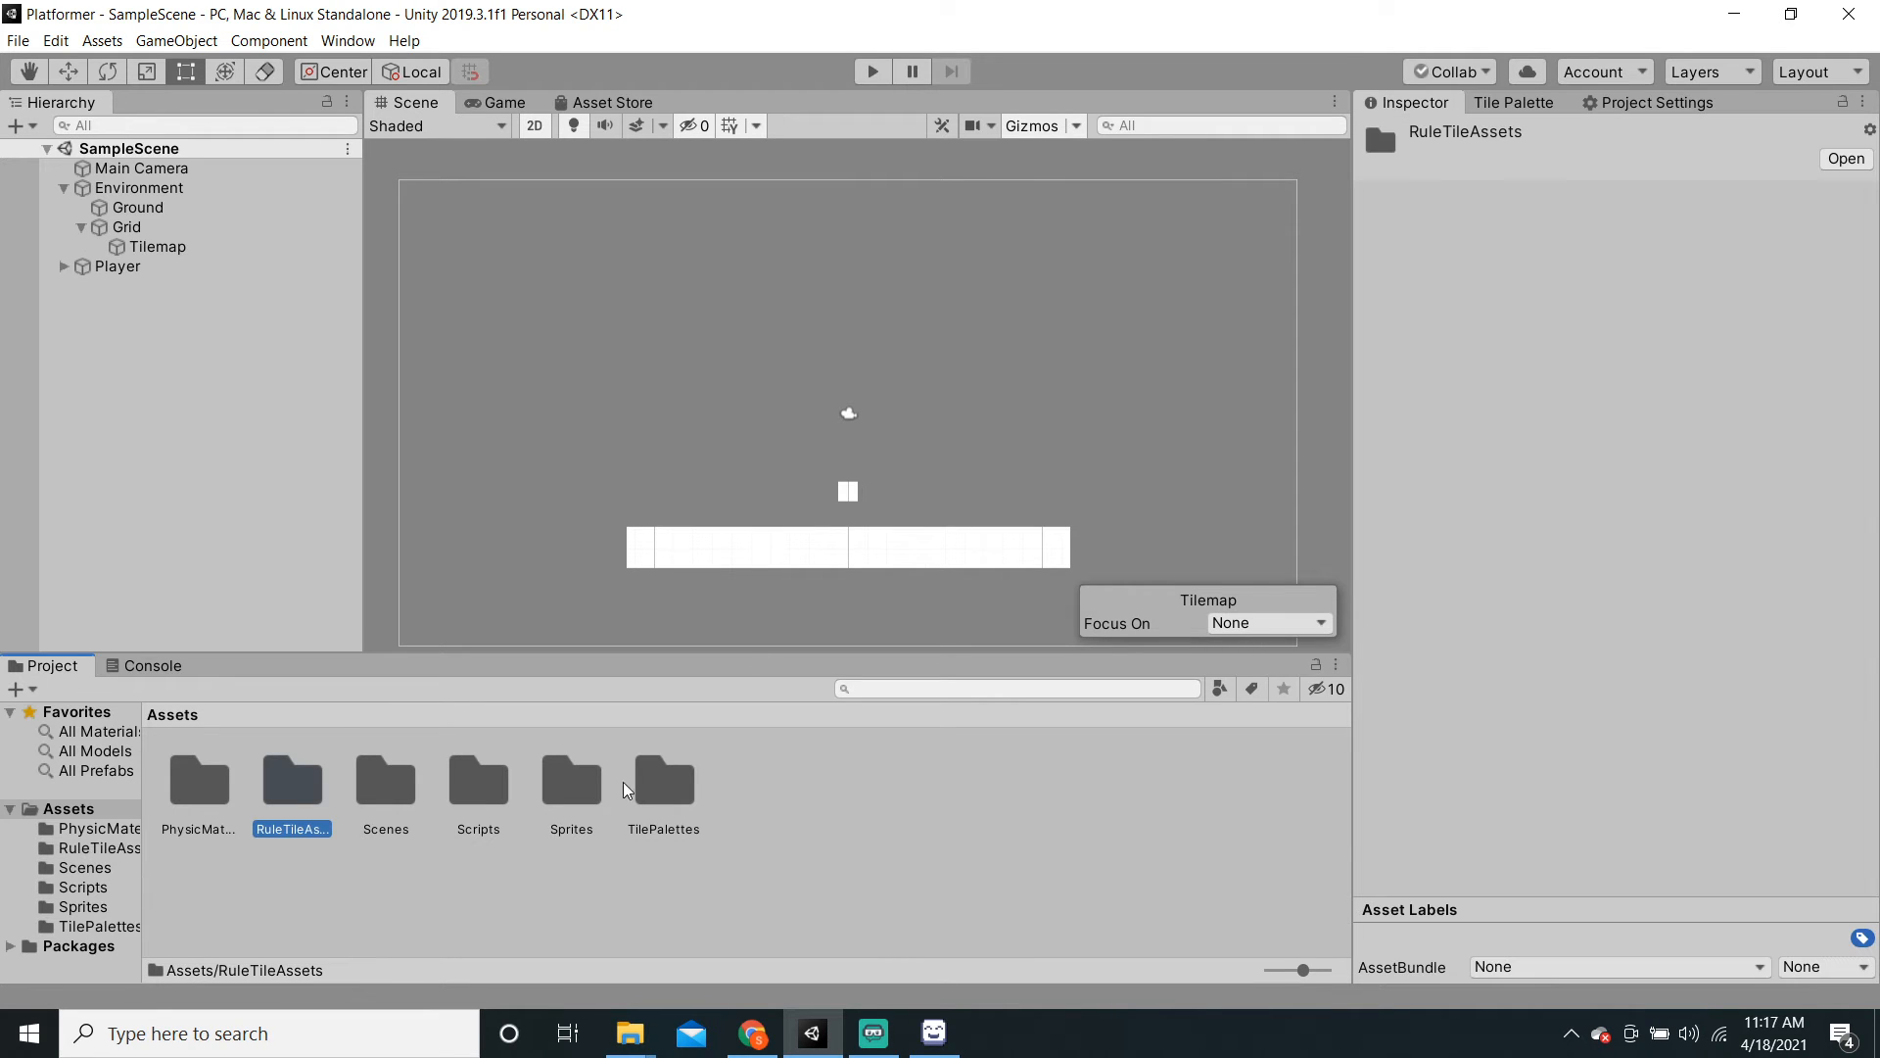
pyautogui.doubleClick(329, 793)
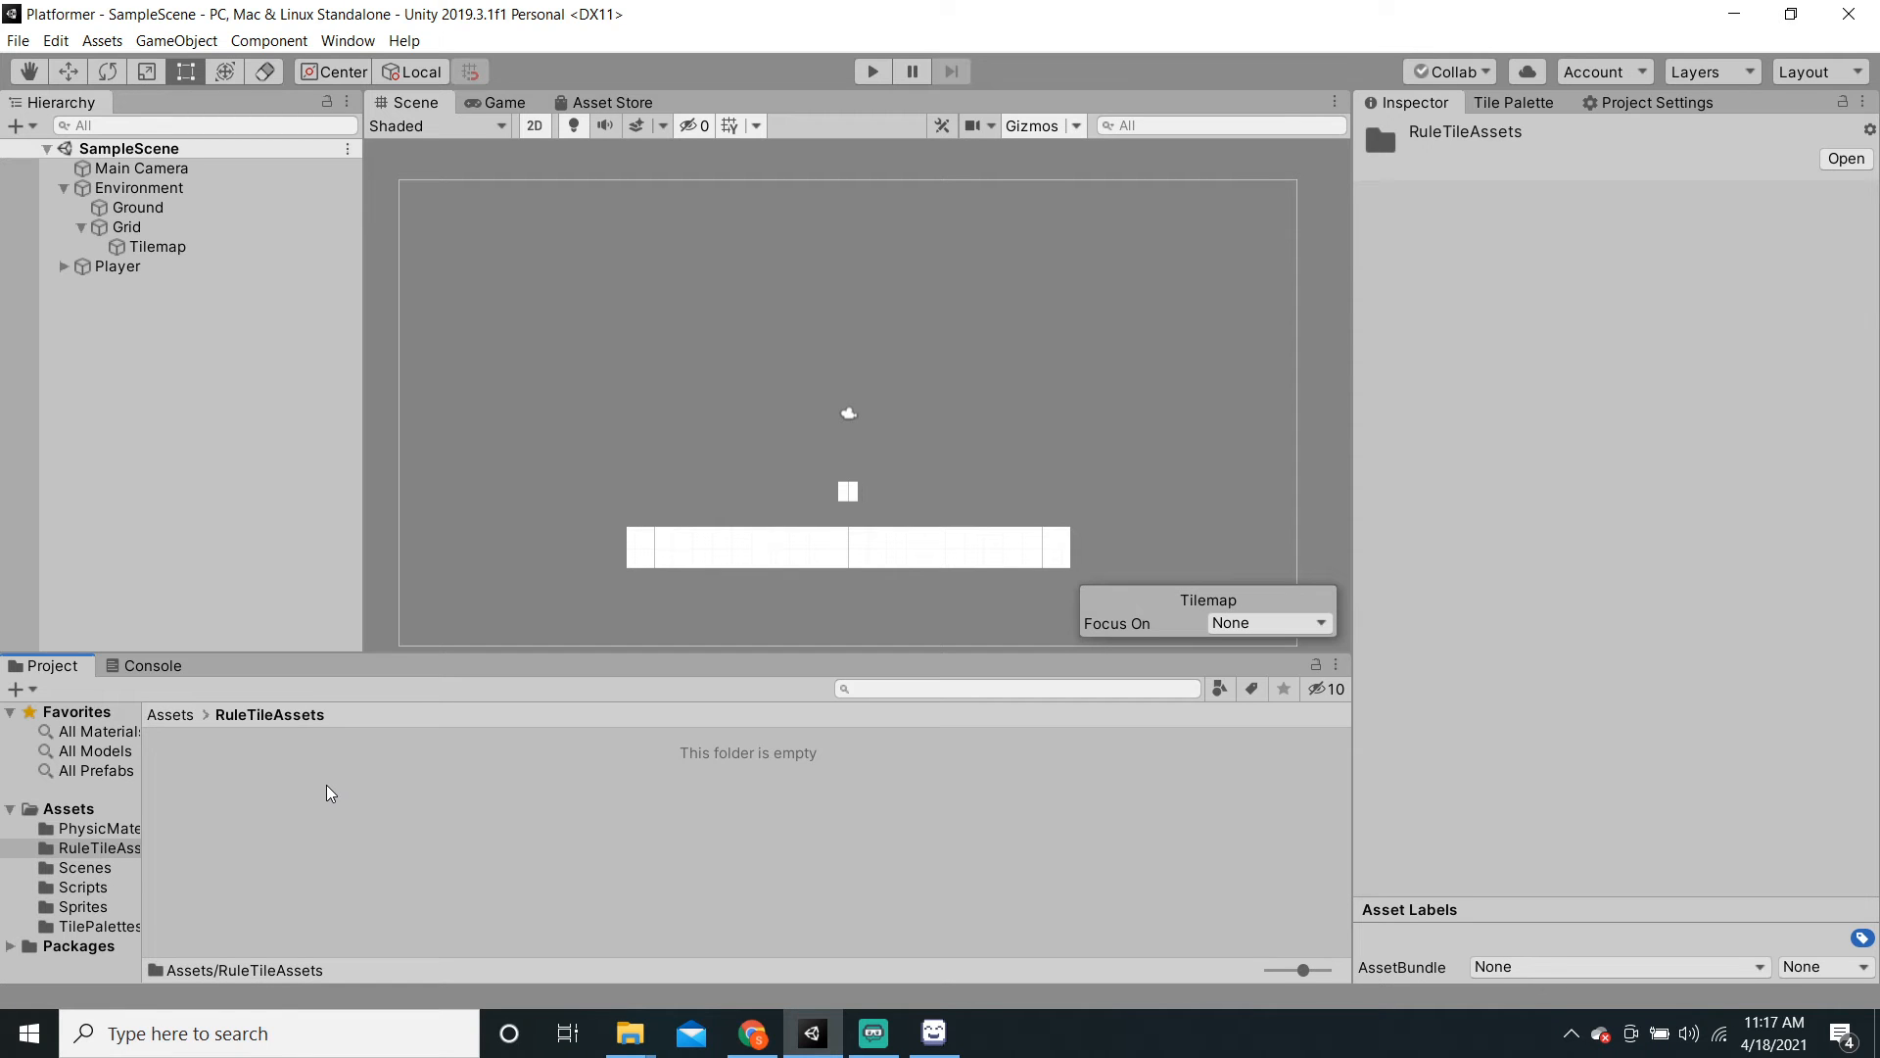
# Step: Create a Rule Tile named MainTile in that folder and lock the Inspector on it
pyautogui.rightClick(329, 794)
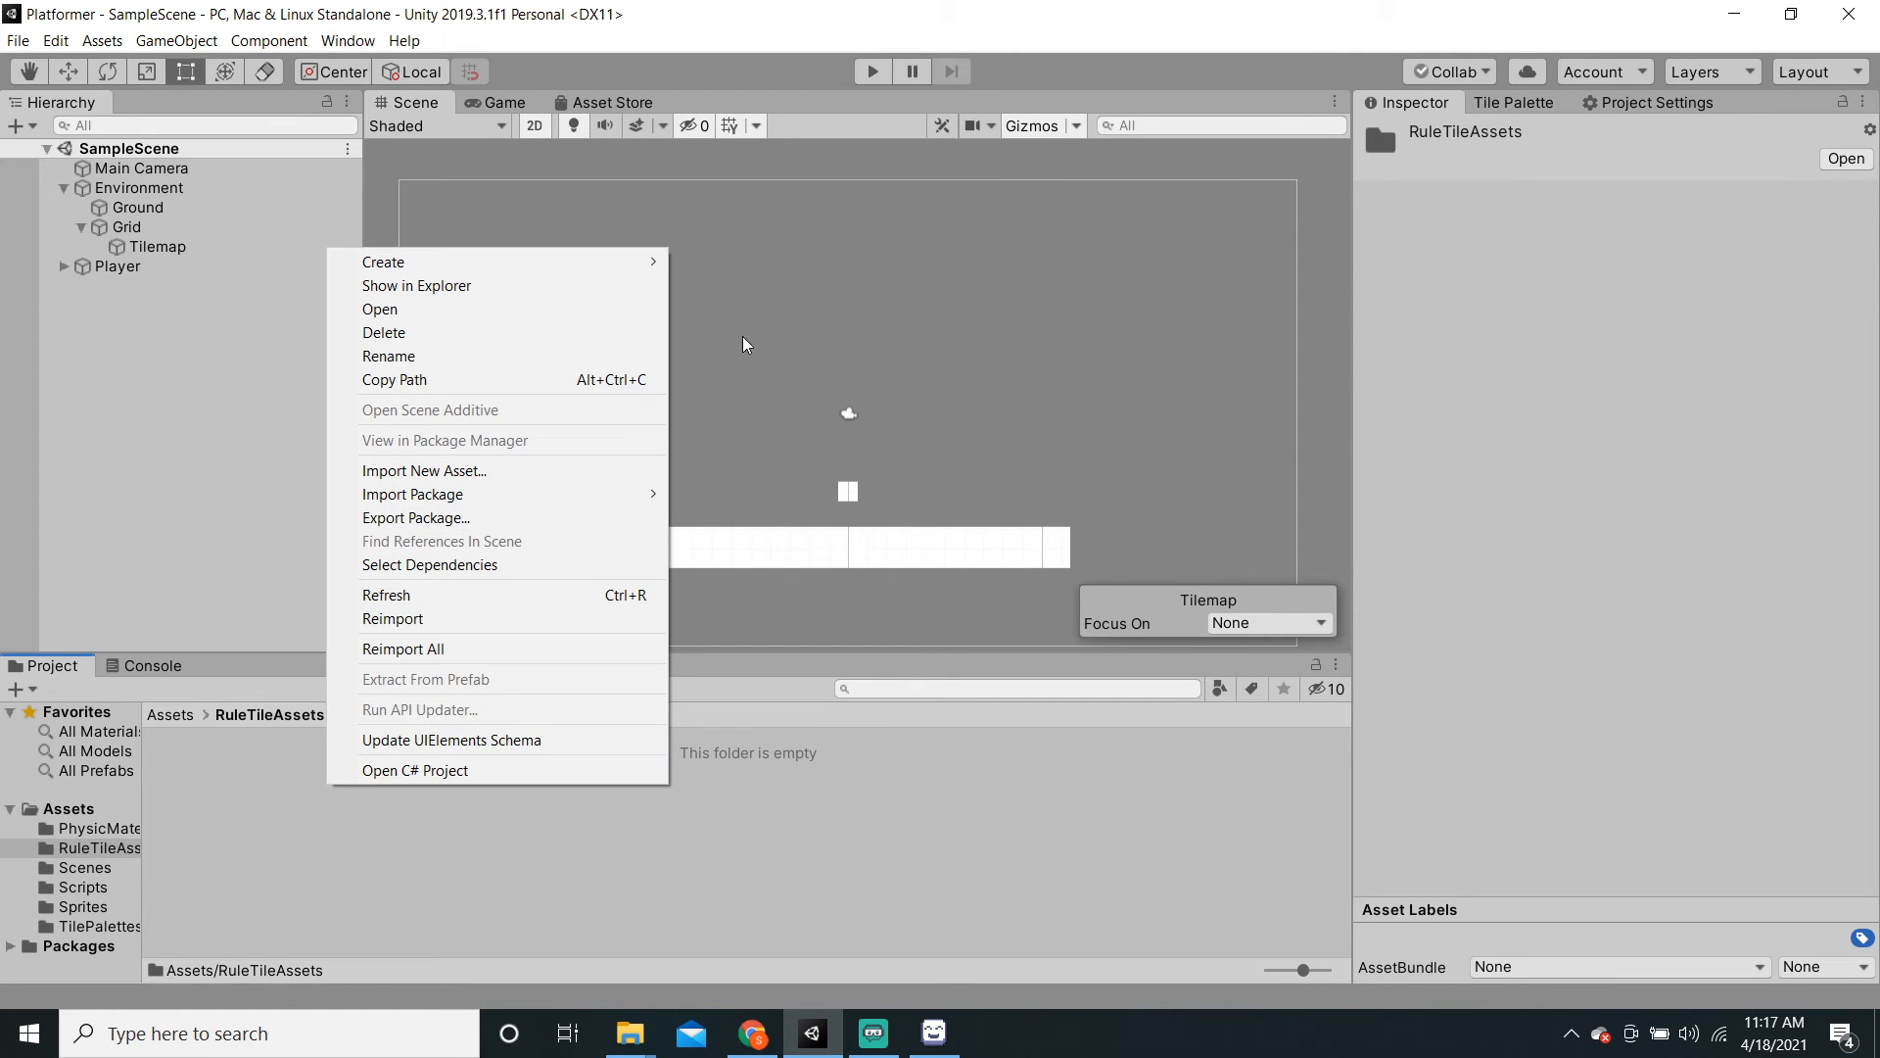
pyautogui.moveTo(641, 268)
pyautogui.moveTo(782, 186)
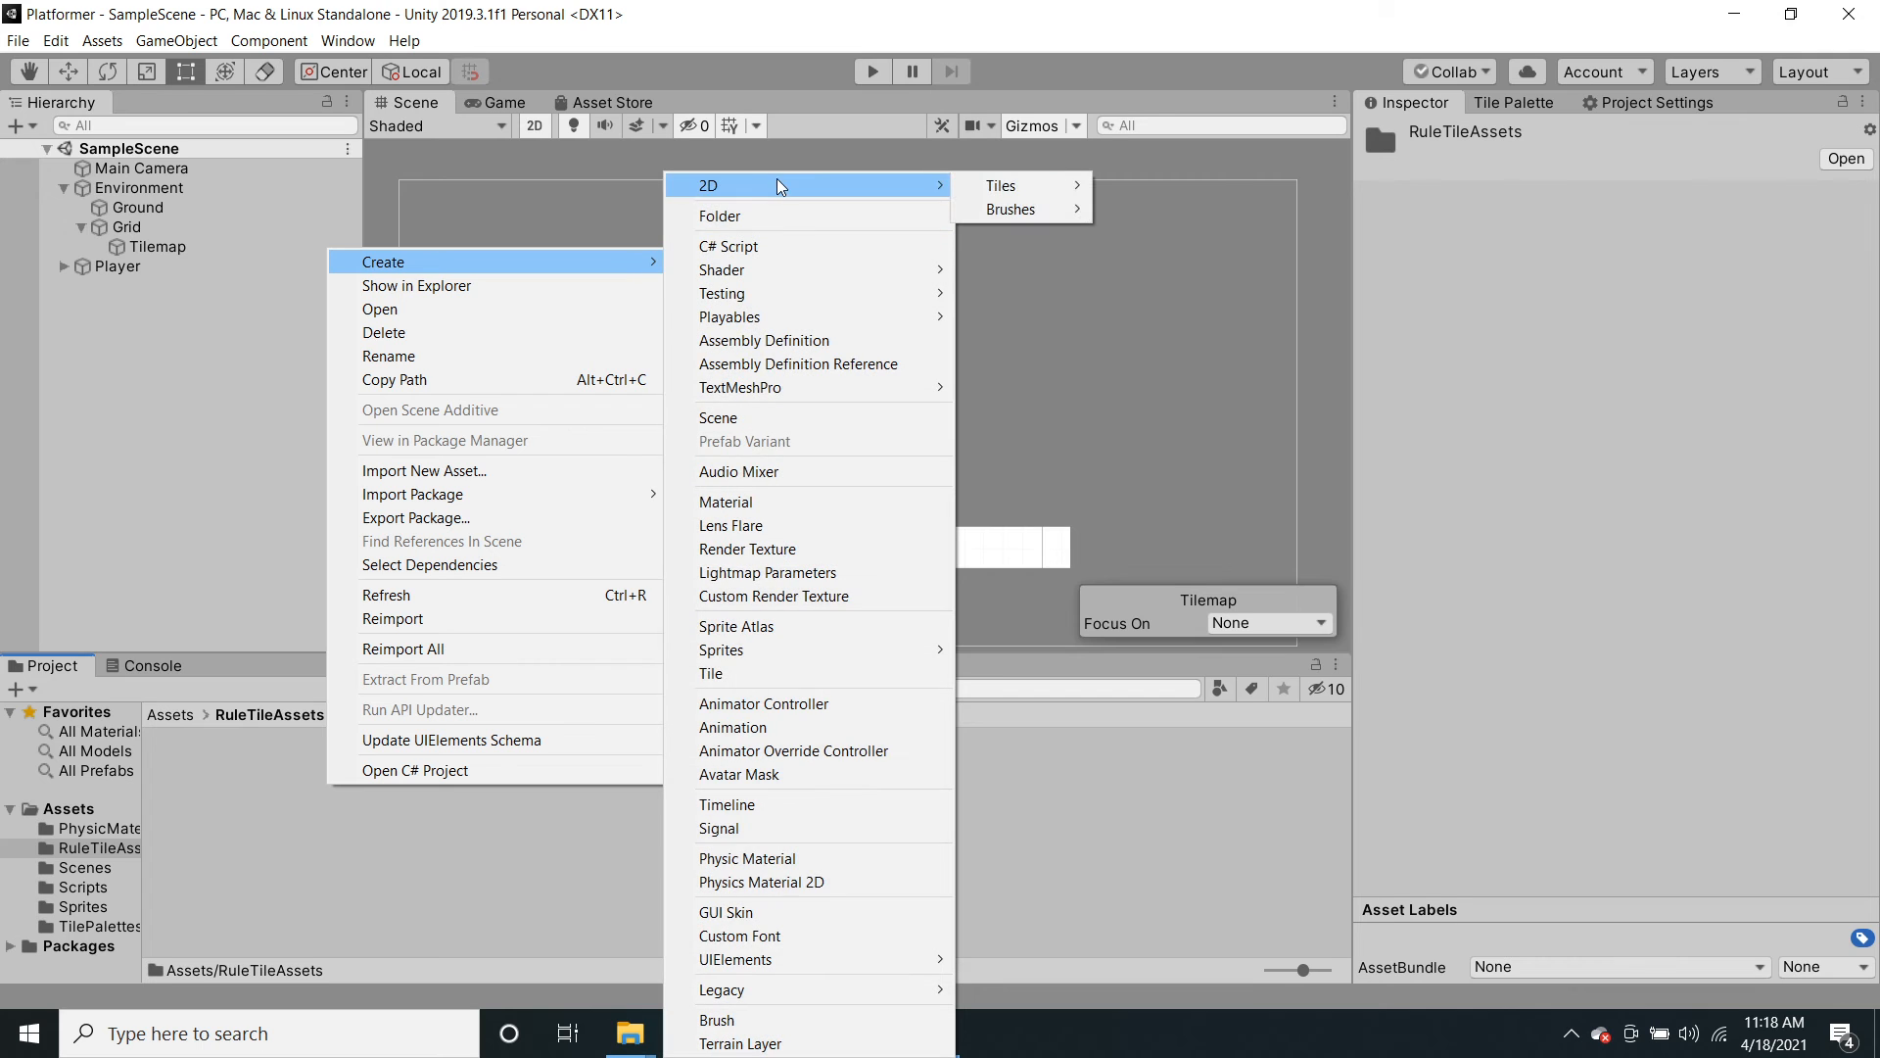
pyautogui.moveTo(1019, 191)
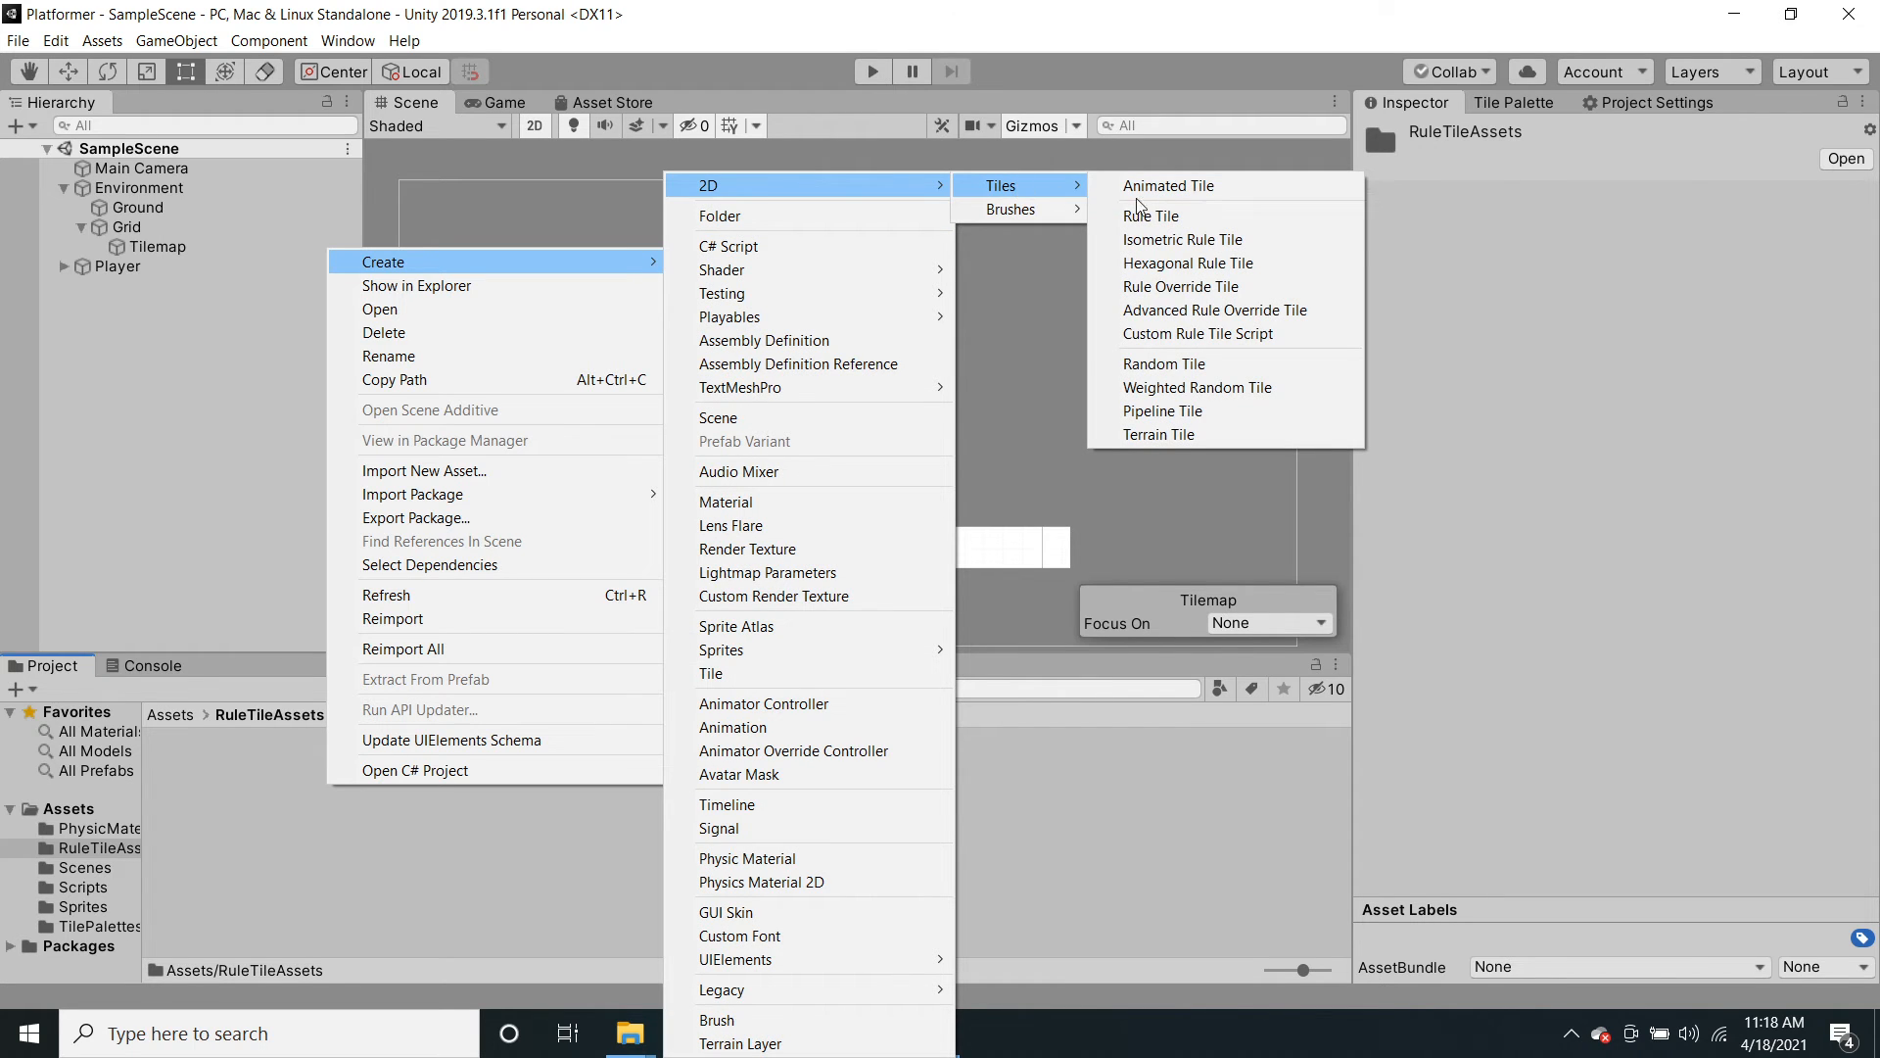
pyautogui.click(1188, 215)
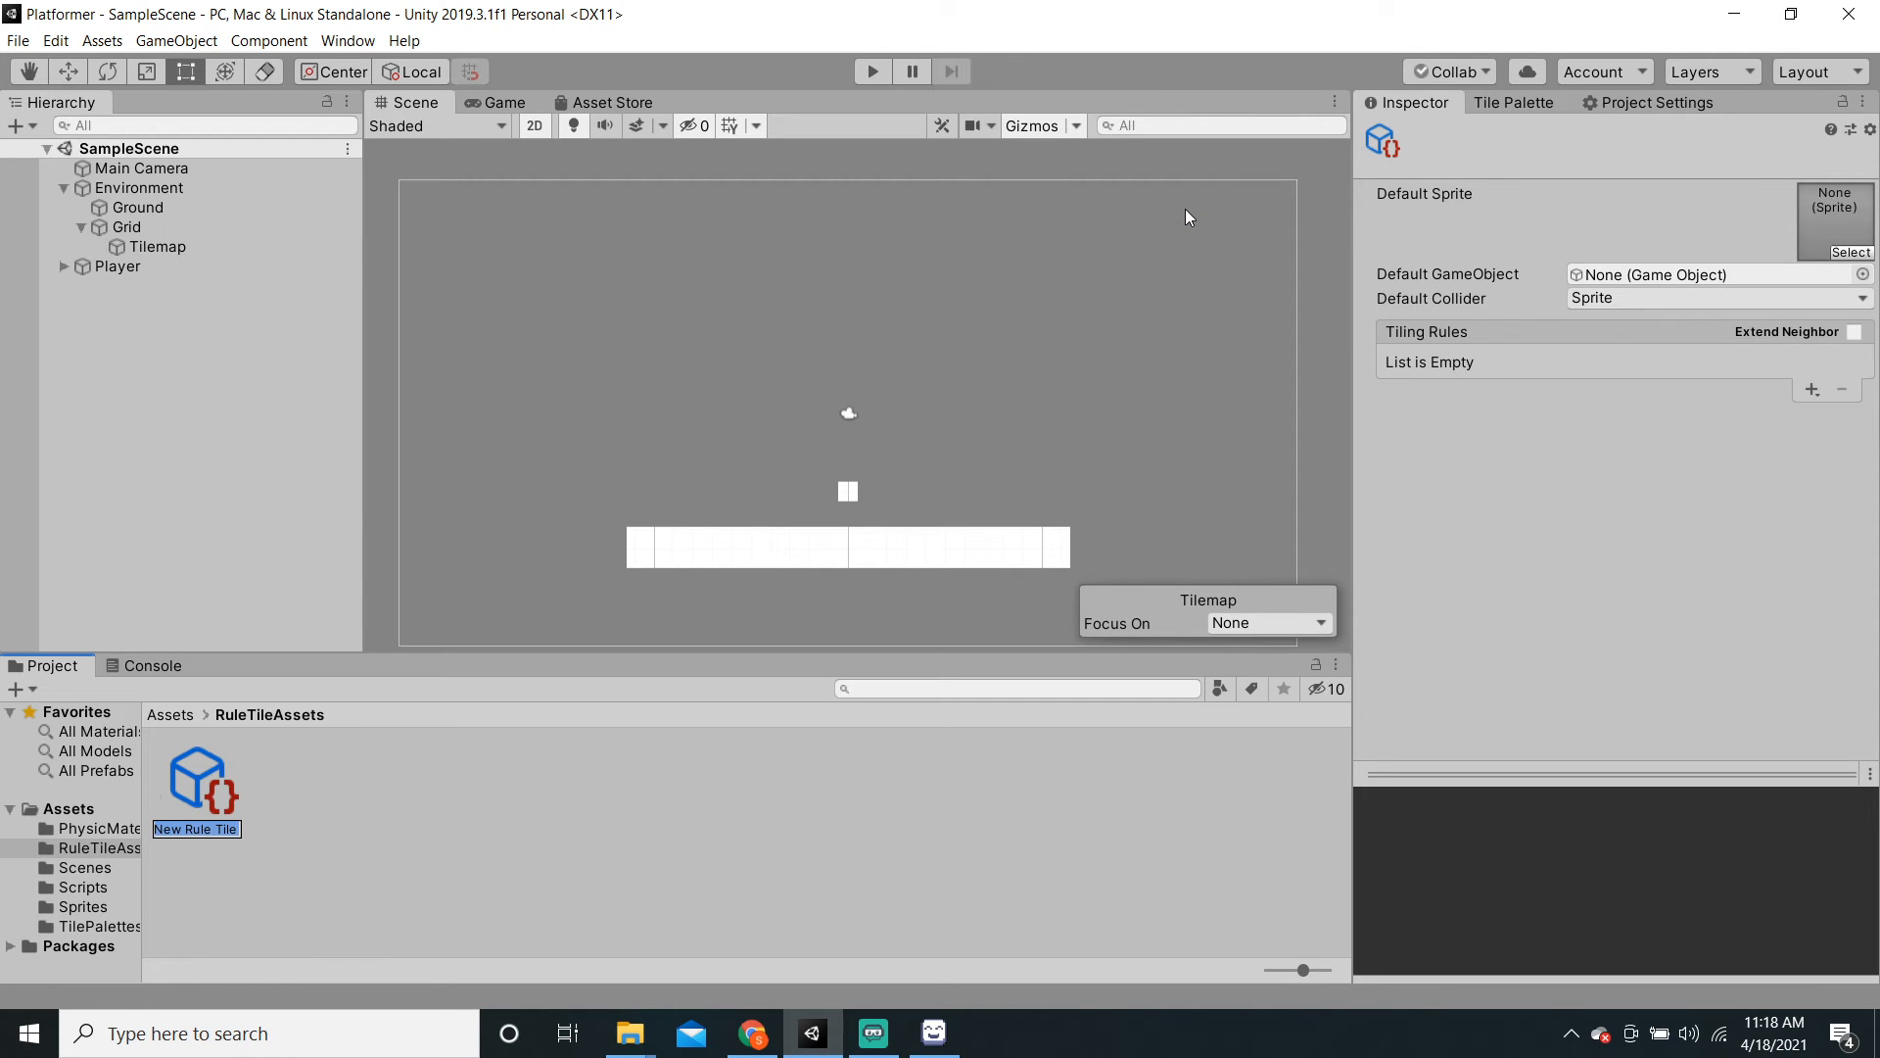
pyautogui.write('MainTile')
pyautogui.press('Return')
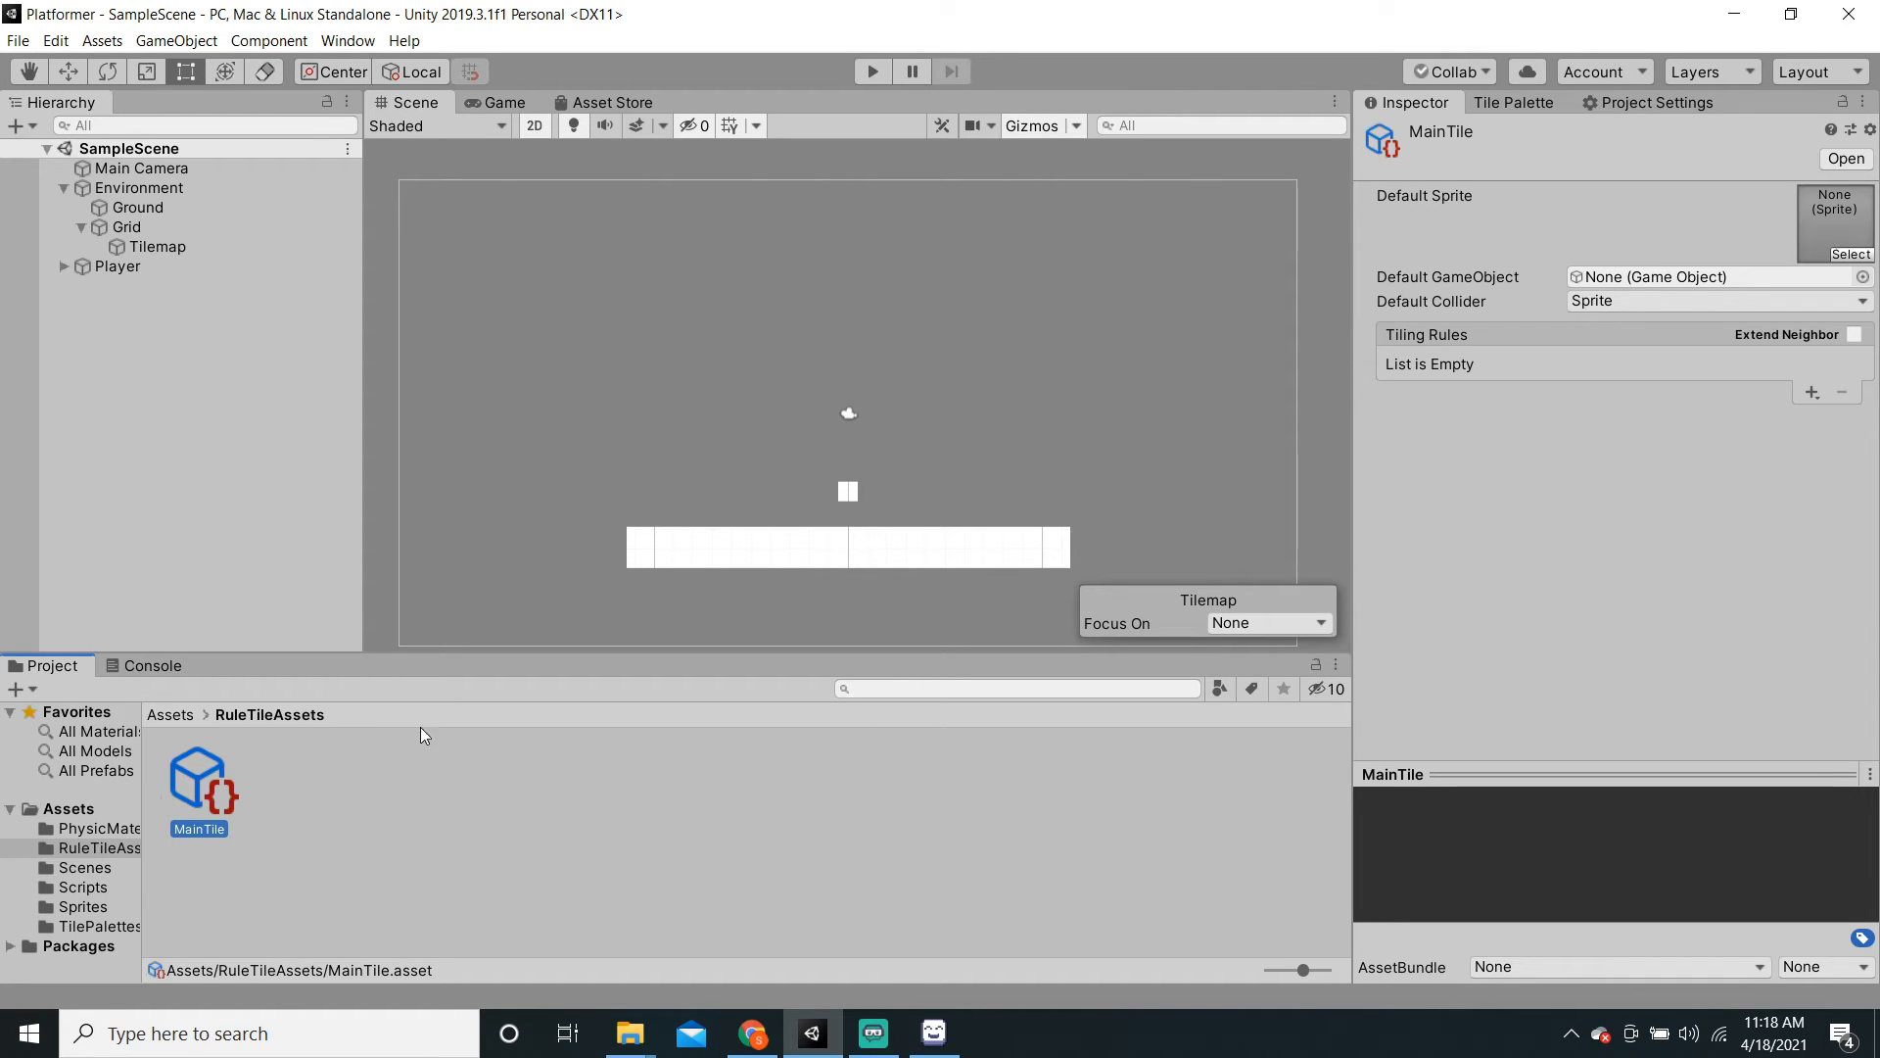
pyautogui.click(1842, 102)
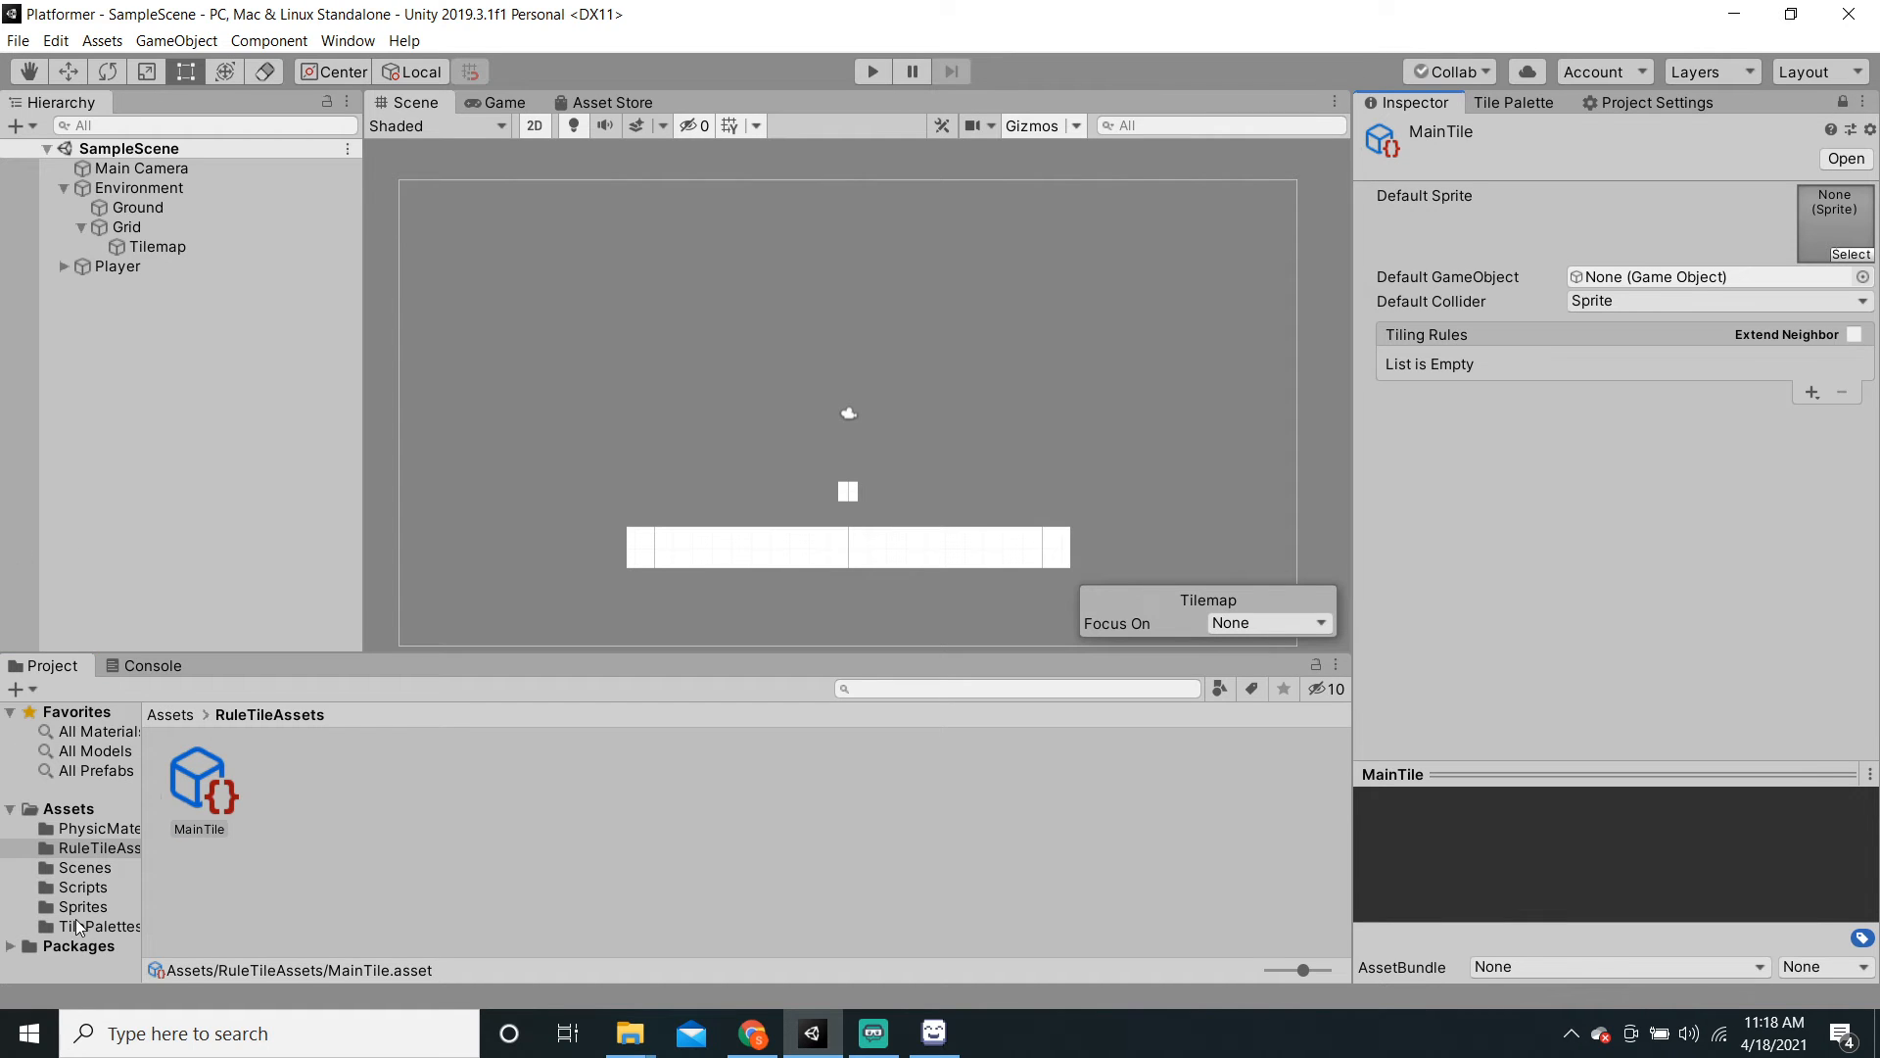
# Step: Select the Sprites folder and expand the TileSprite sheet into its sliced sprites
pyautogui.click(104, 909)
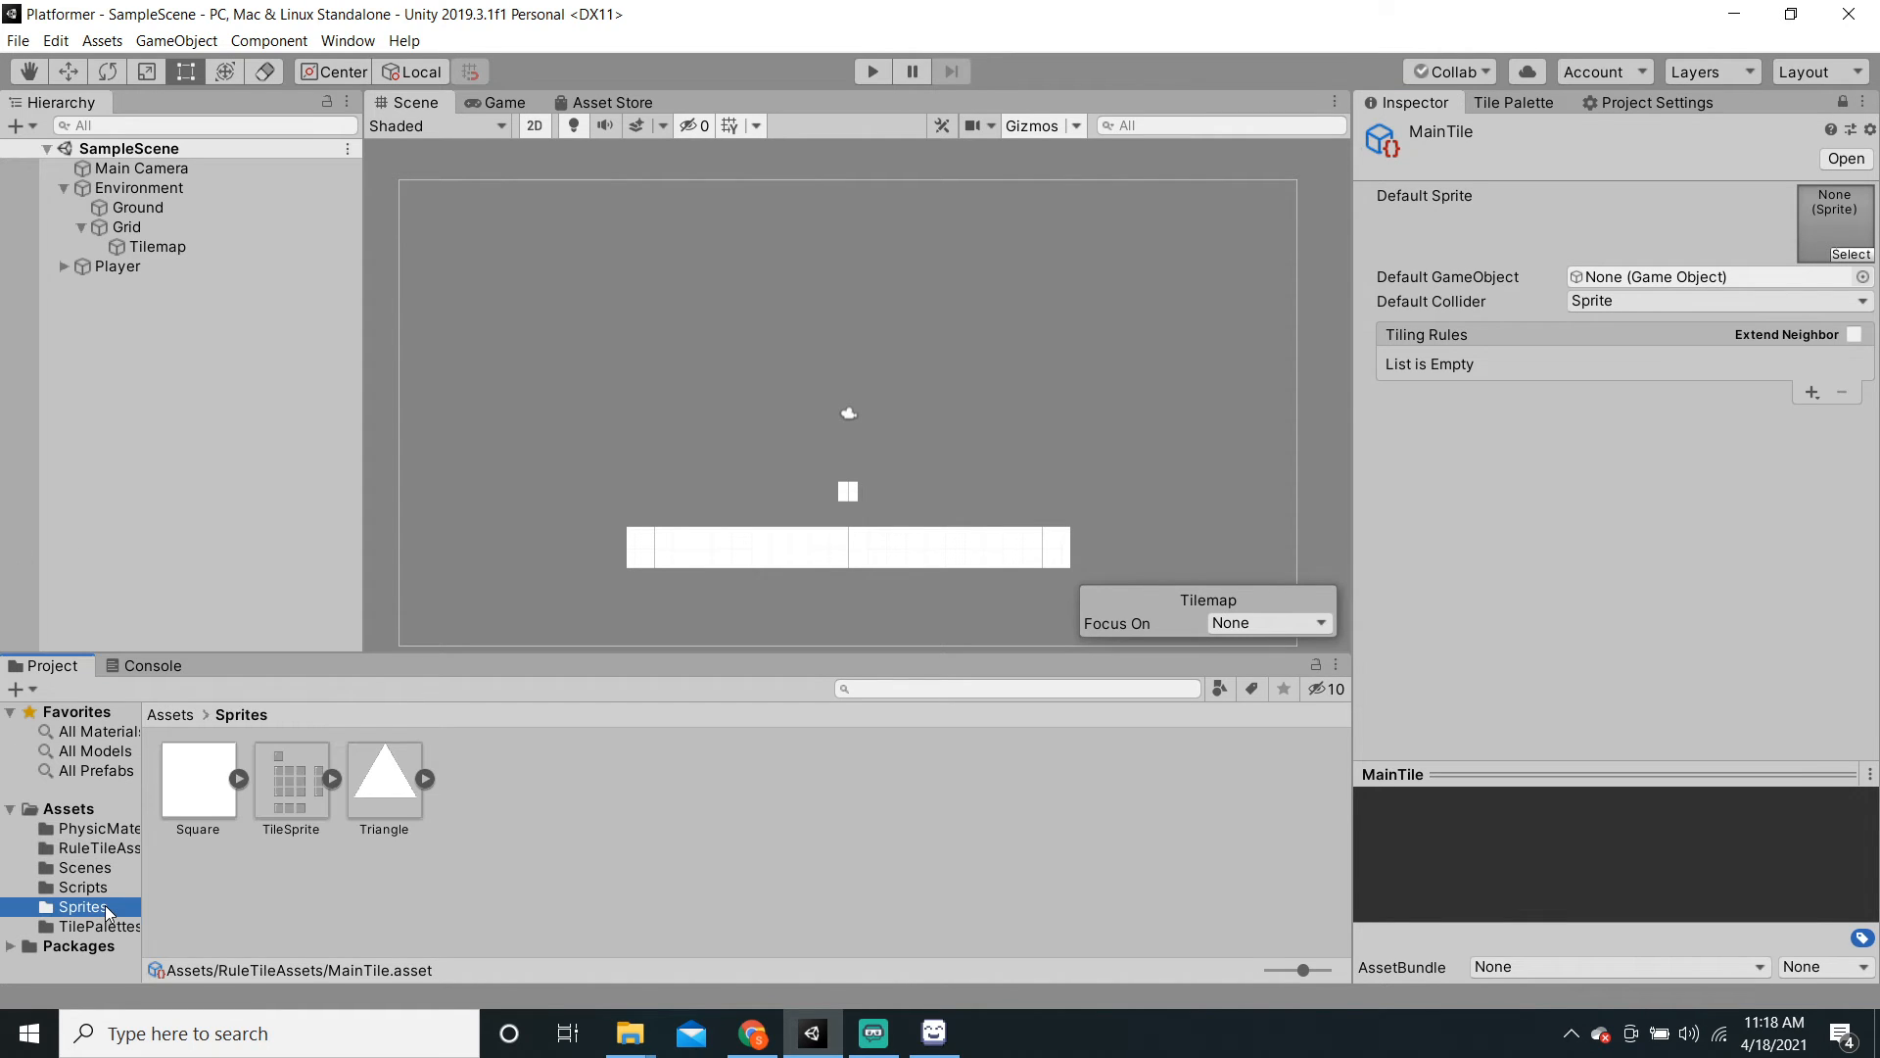
pyautogui.click(333, 777)
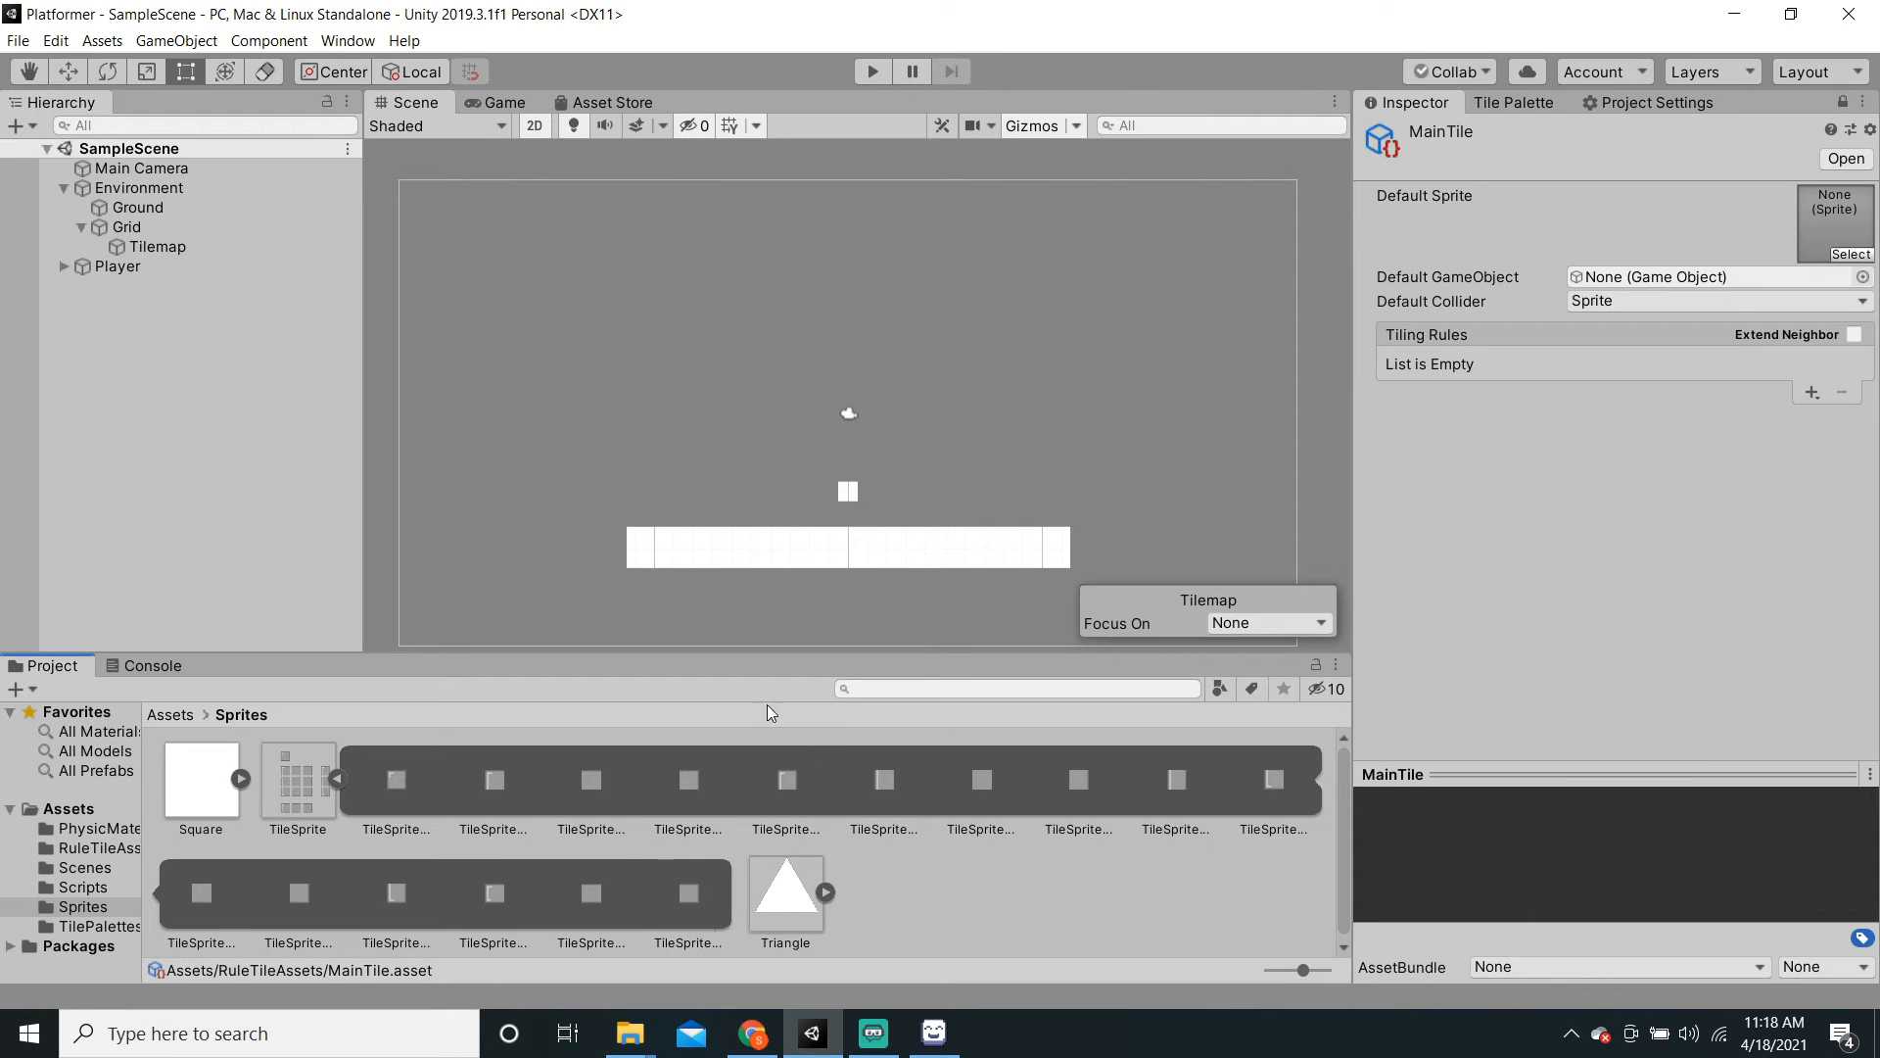
# Step: Add a first tiling rule and drag the first TileSprite slice into its sprite slot
pyautogui.click(1812, 393)
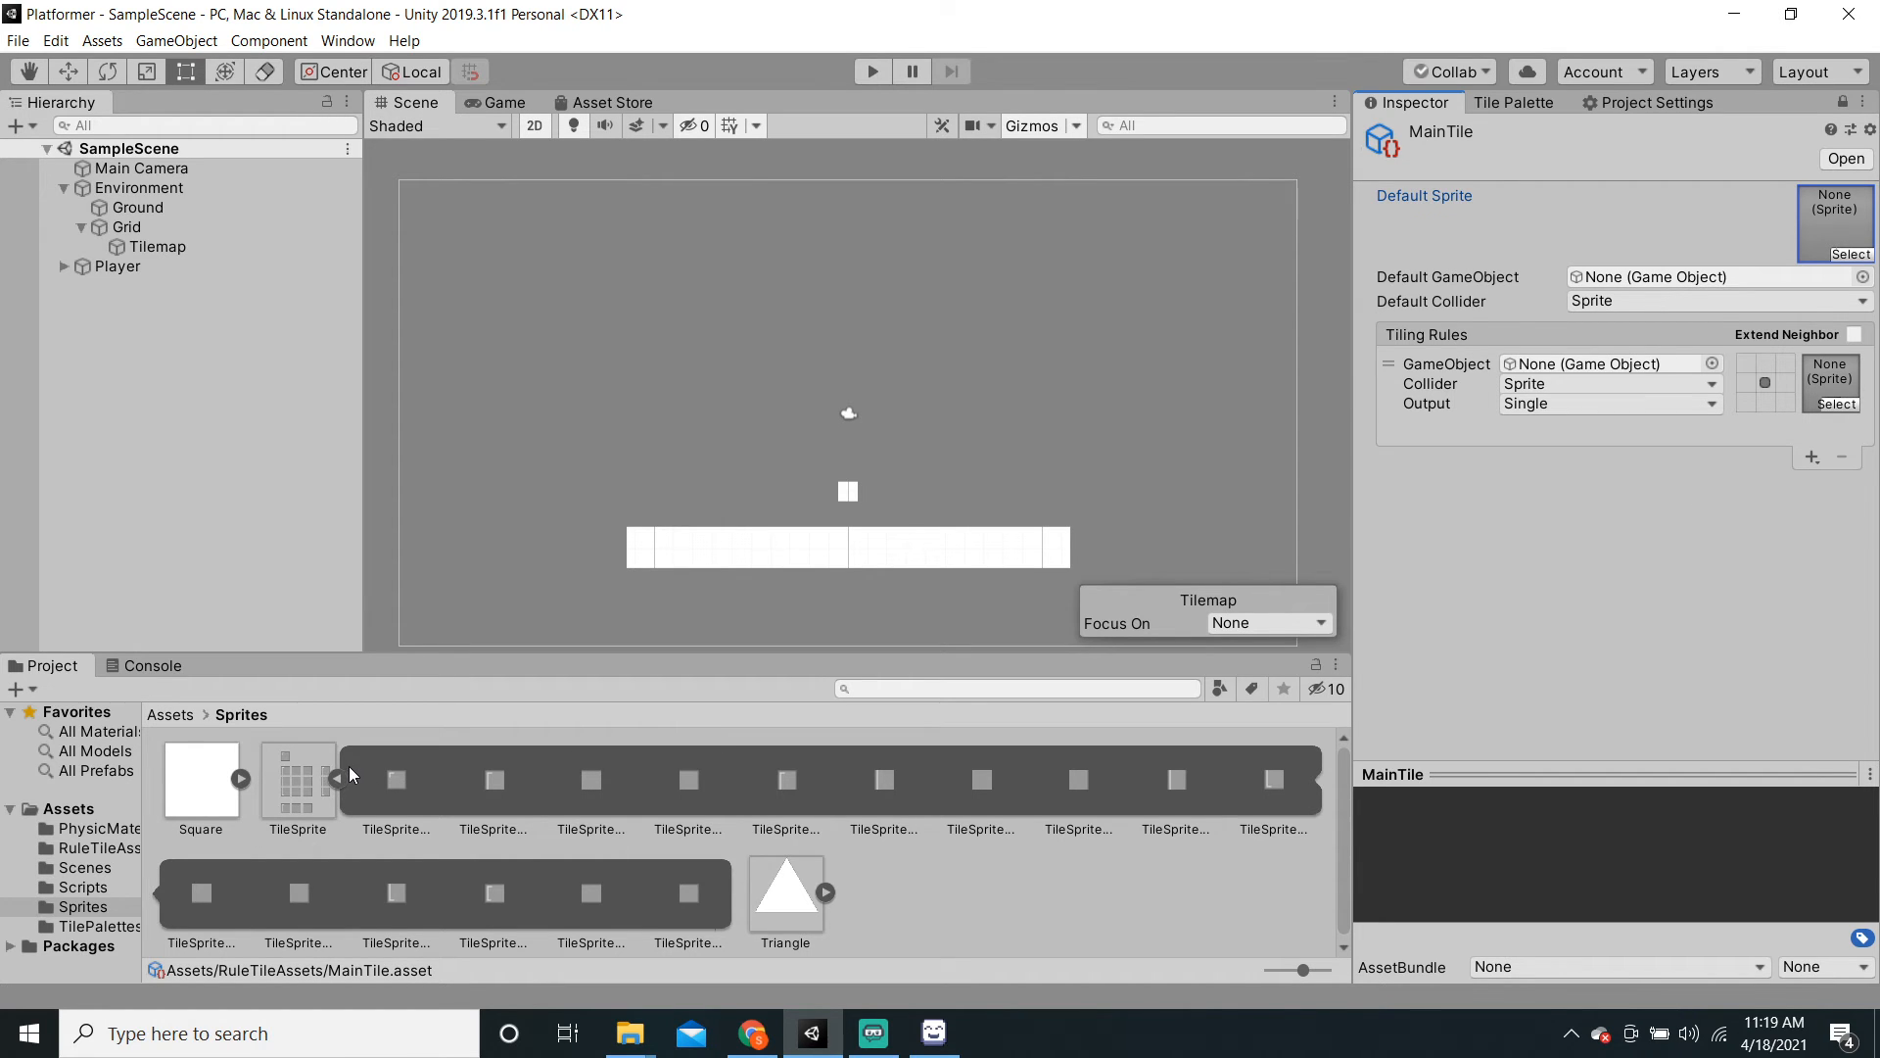
pyautogui.click(393, 790)
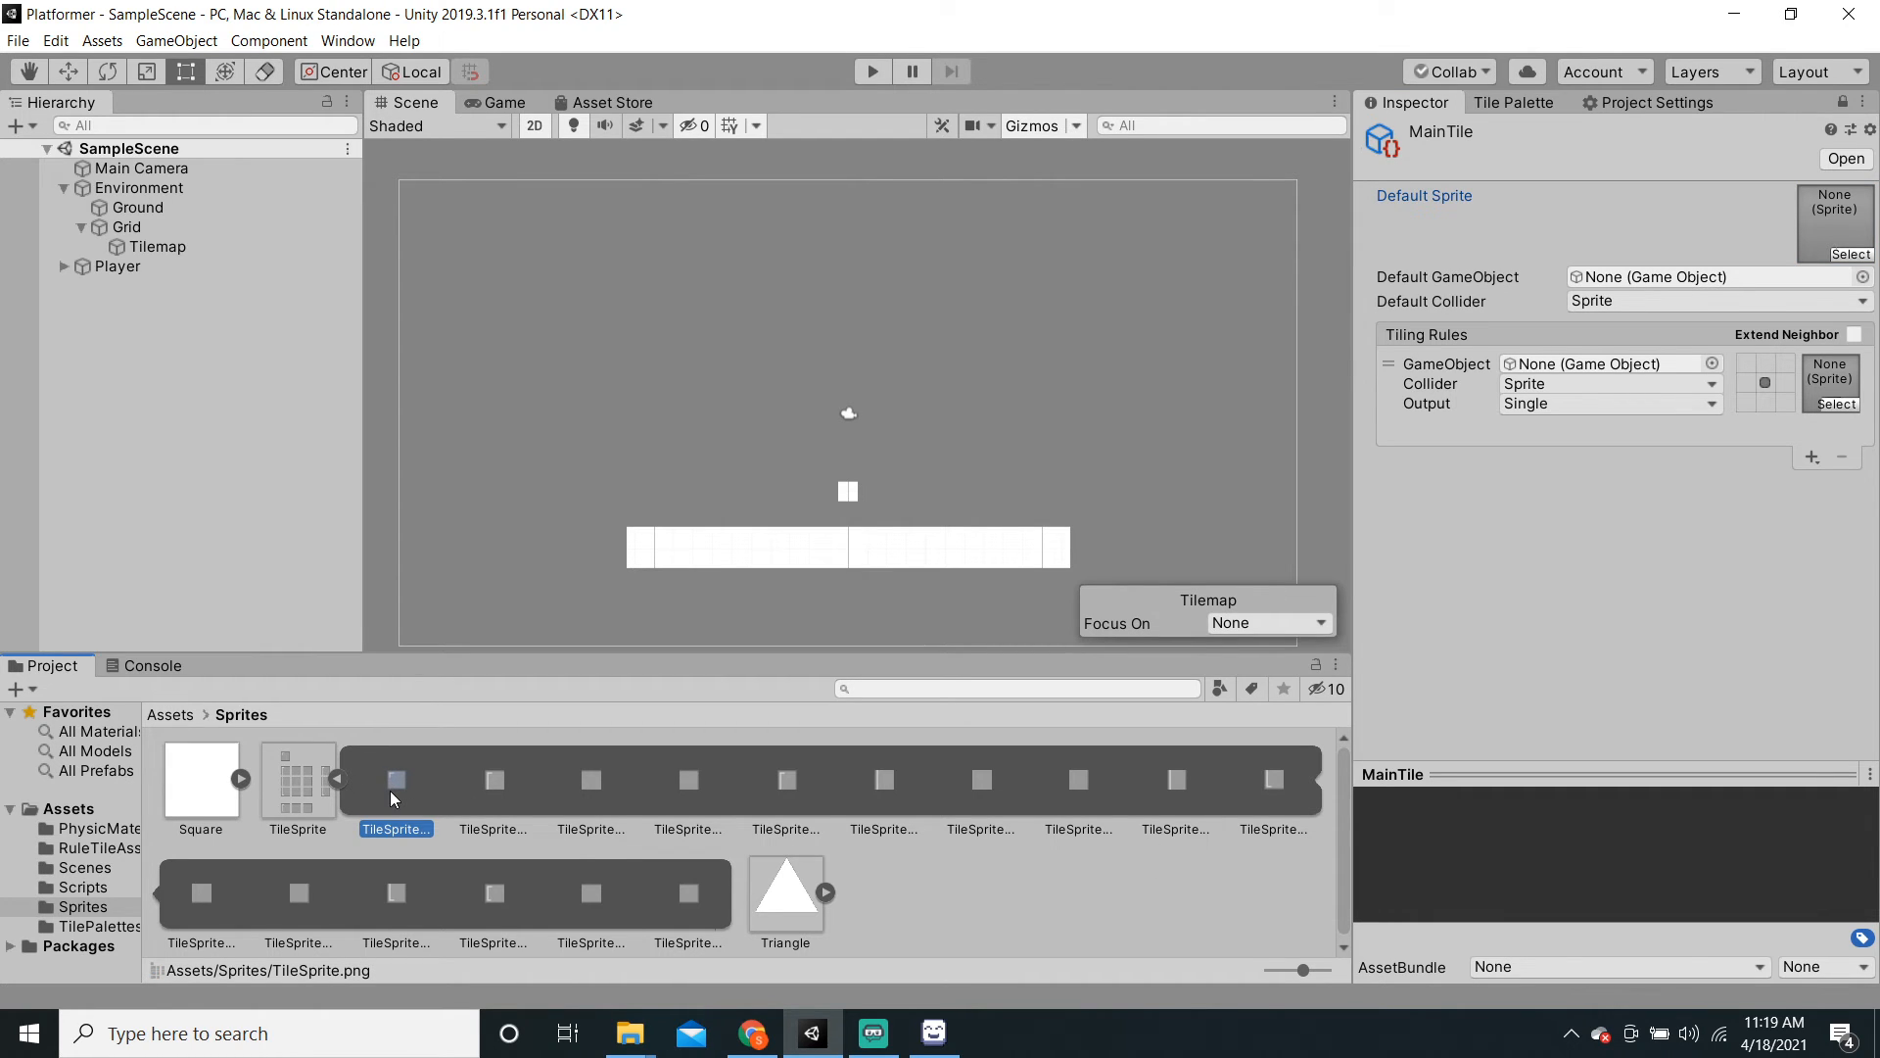
pyautogui.moveTo(390, 790); pyautogui.dragTo(1839, 401)
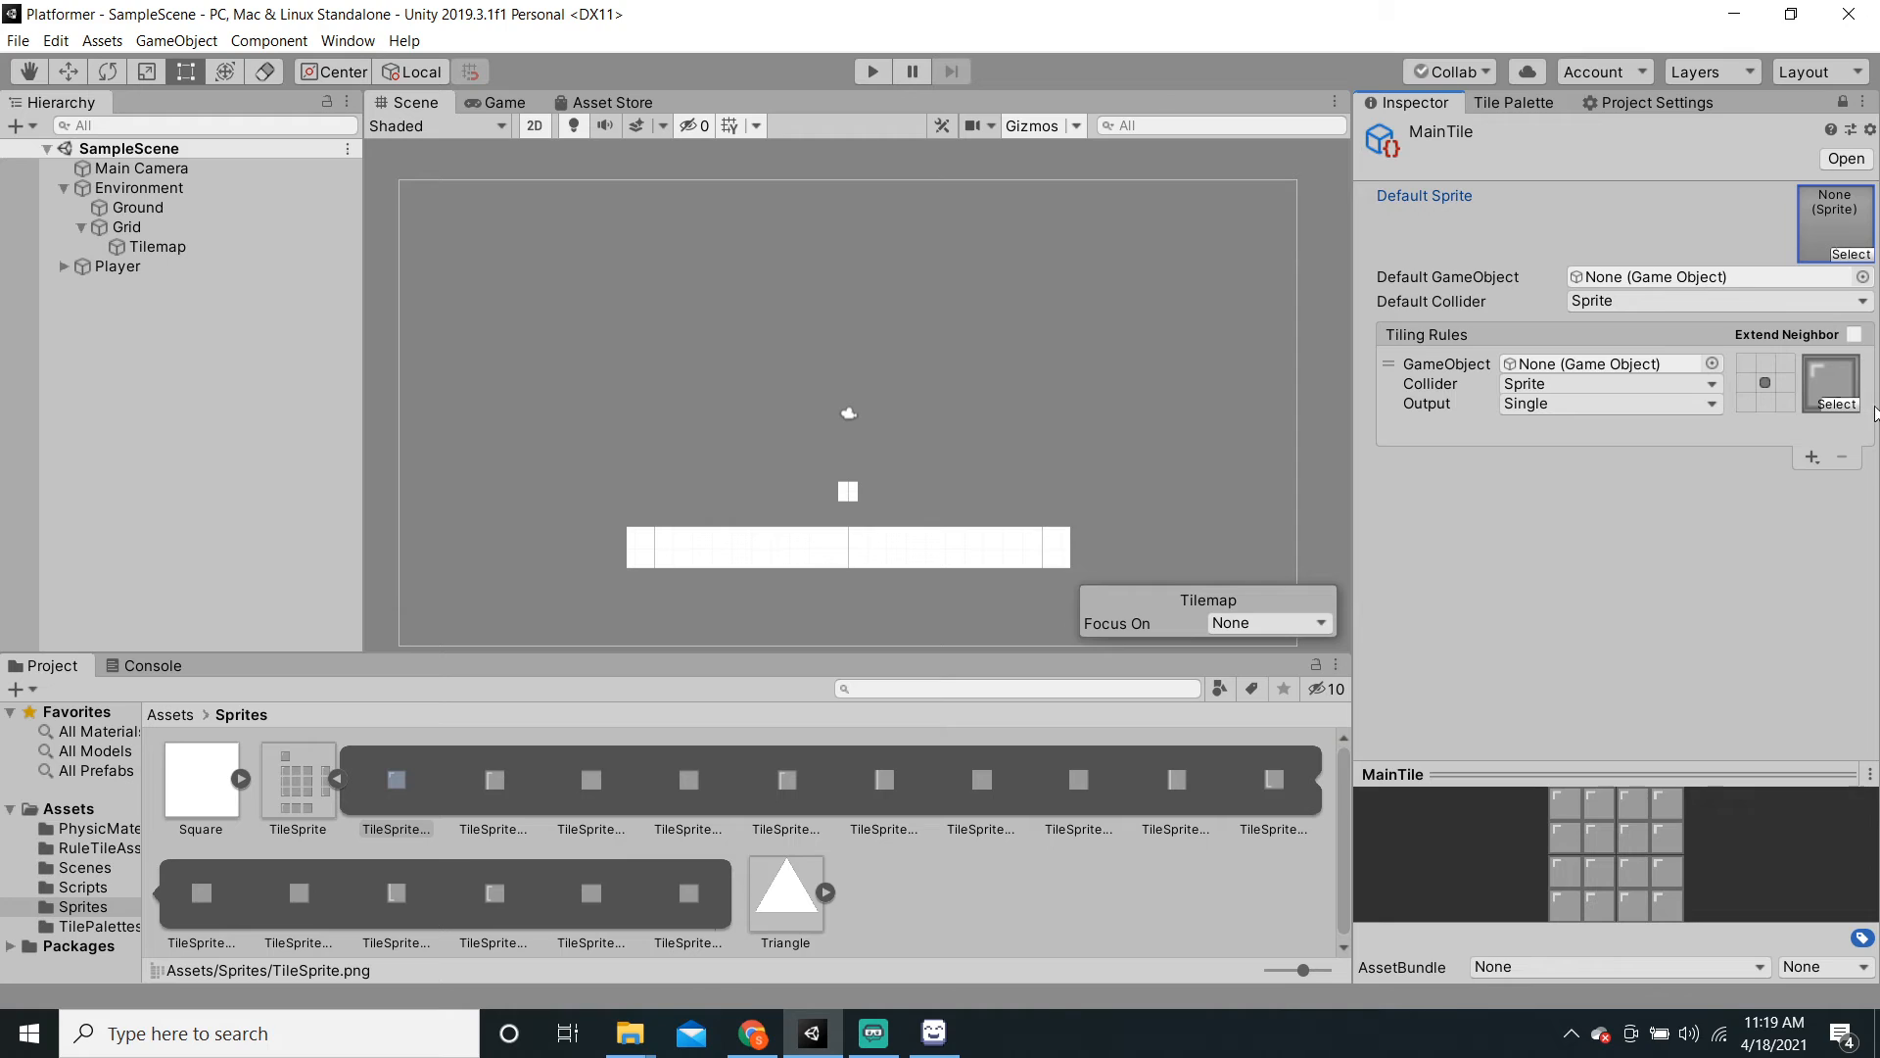
# Step: Mark the rule's top, left, bottom and right neighbours with X, then add a second rule
pyautogui.click(1764, 364)
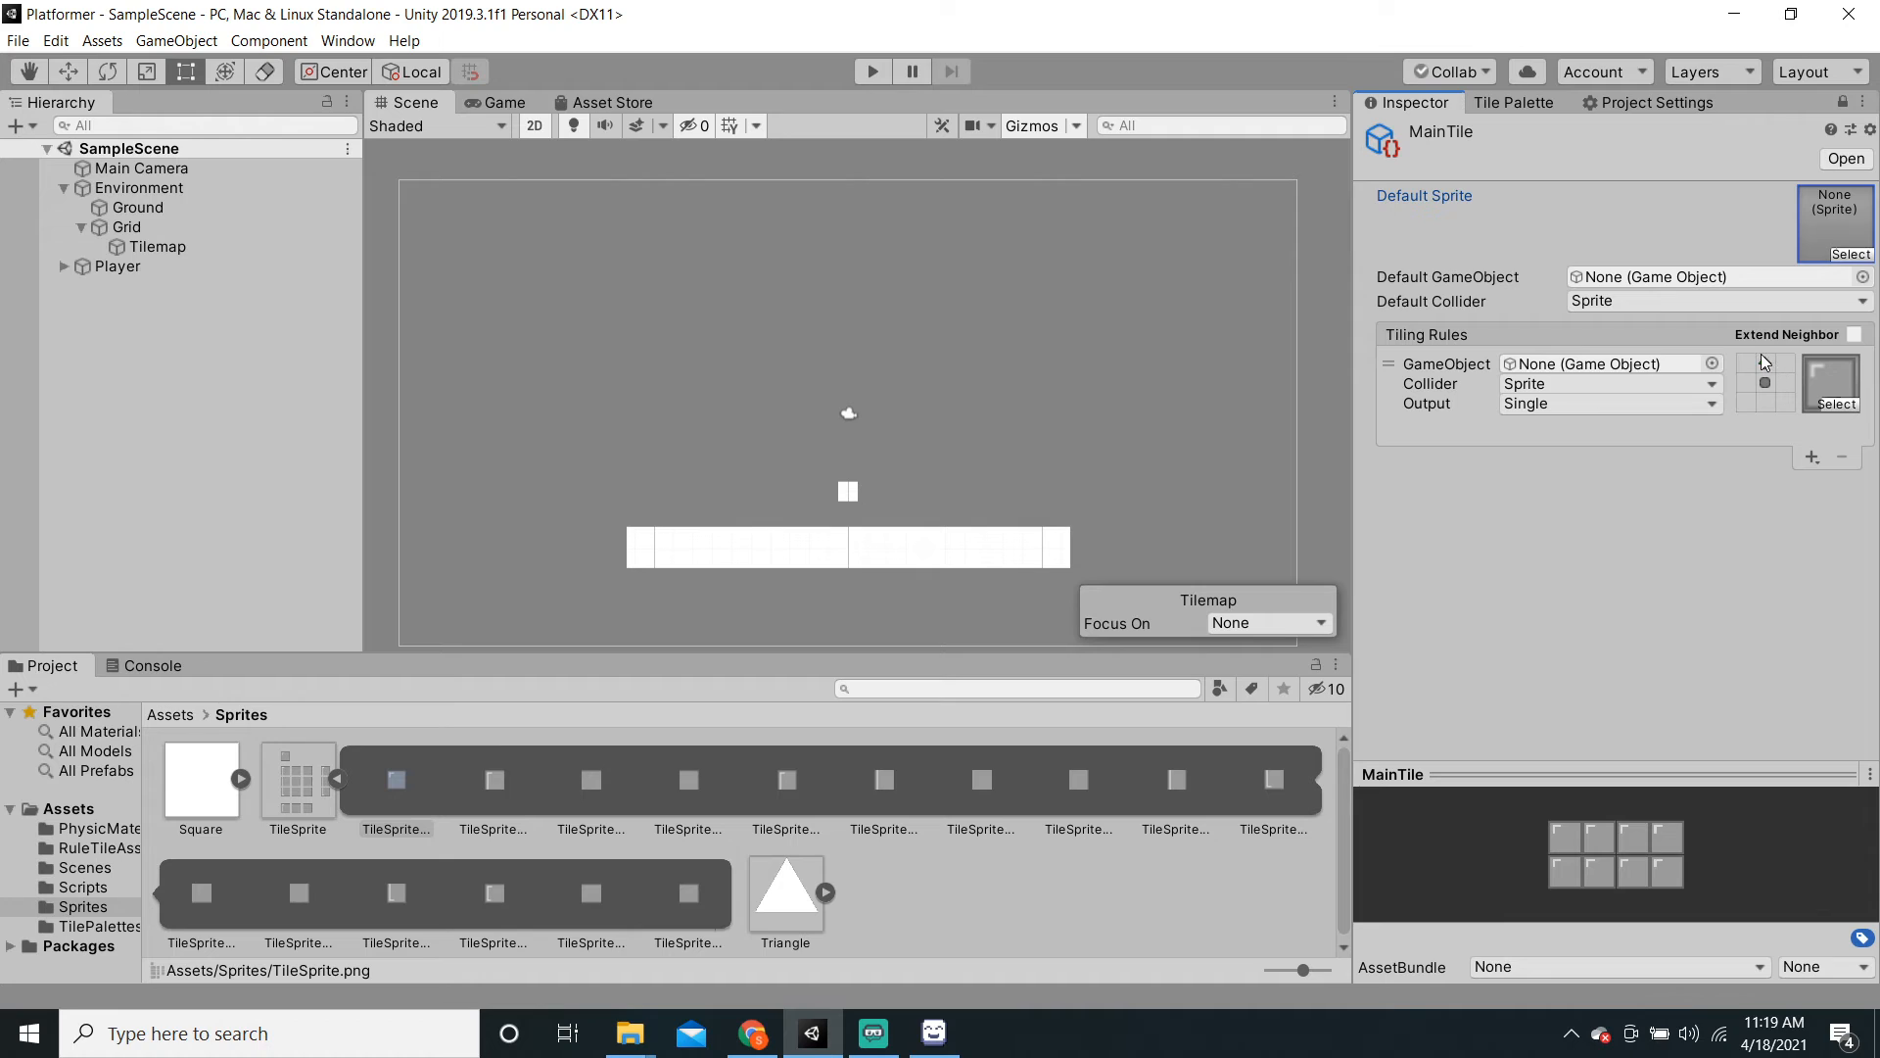
pyautogui.click(1763, 364)
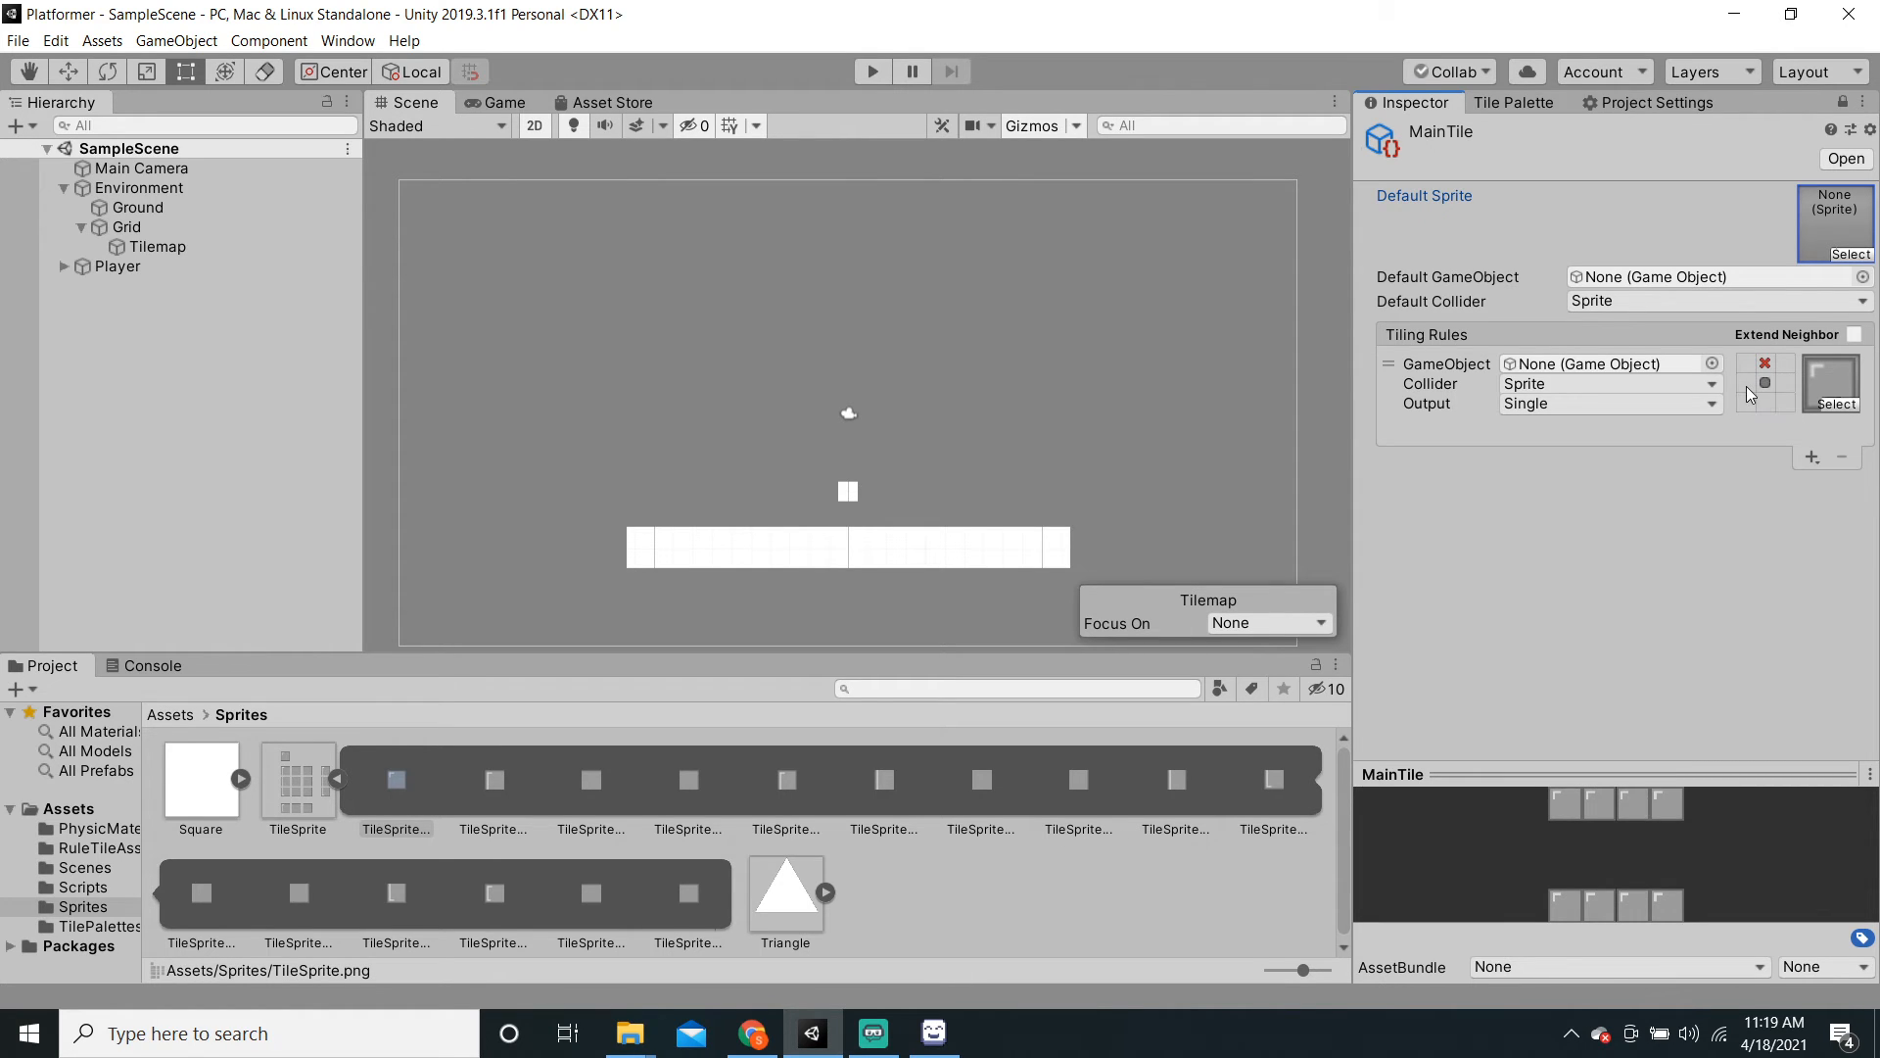
pyautogui.click(1746, 384)
pyautogui.click(1746, 383)
pyautogui.click(1764, 402)
pyautogui.click(1767, 404)
pyautogui.click(1784, 383)
pyautogui.click(1785, 383)
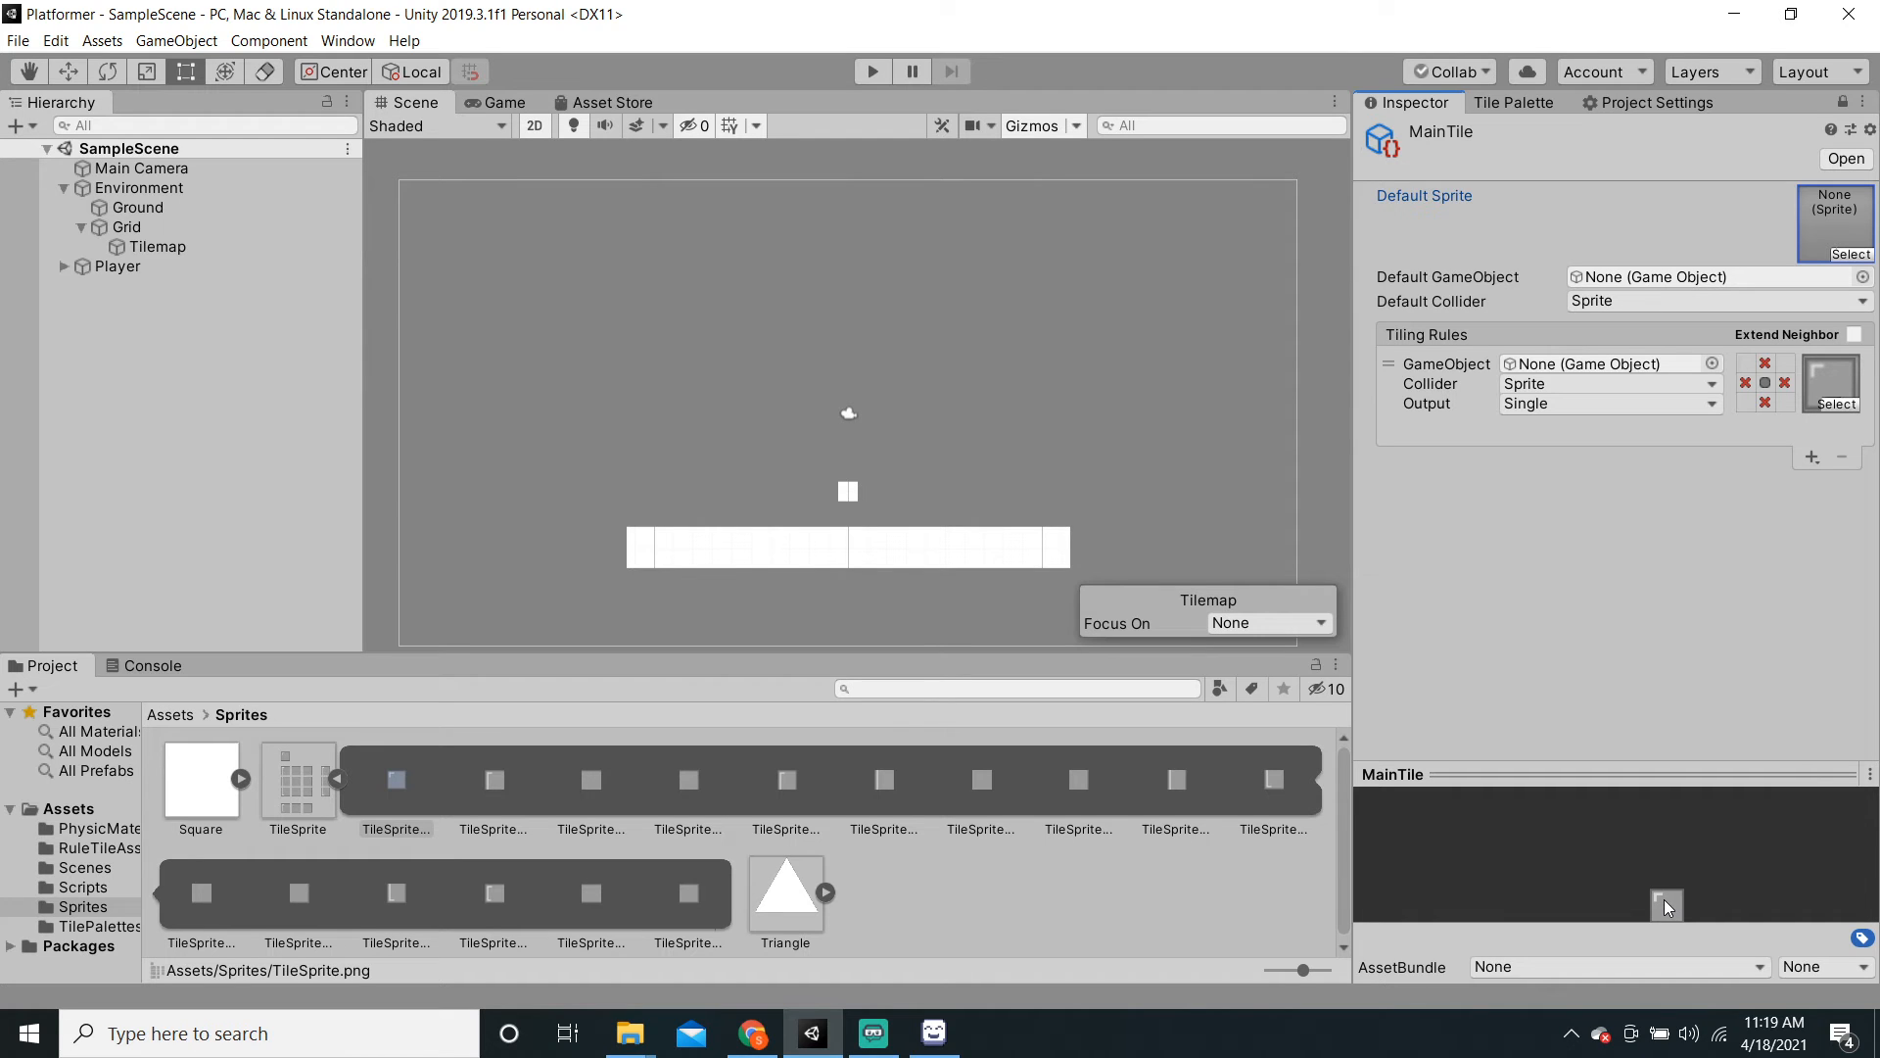
pyautogui.click(1812, 457)
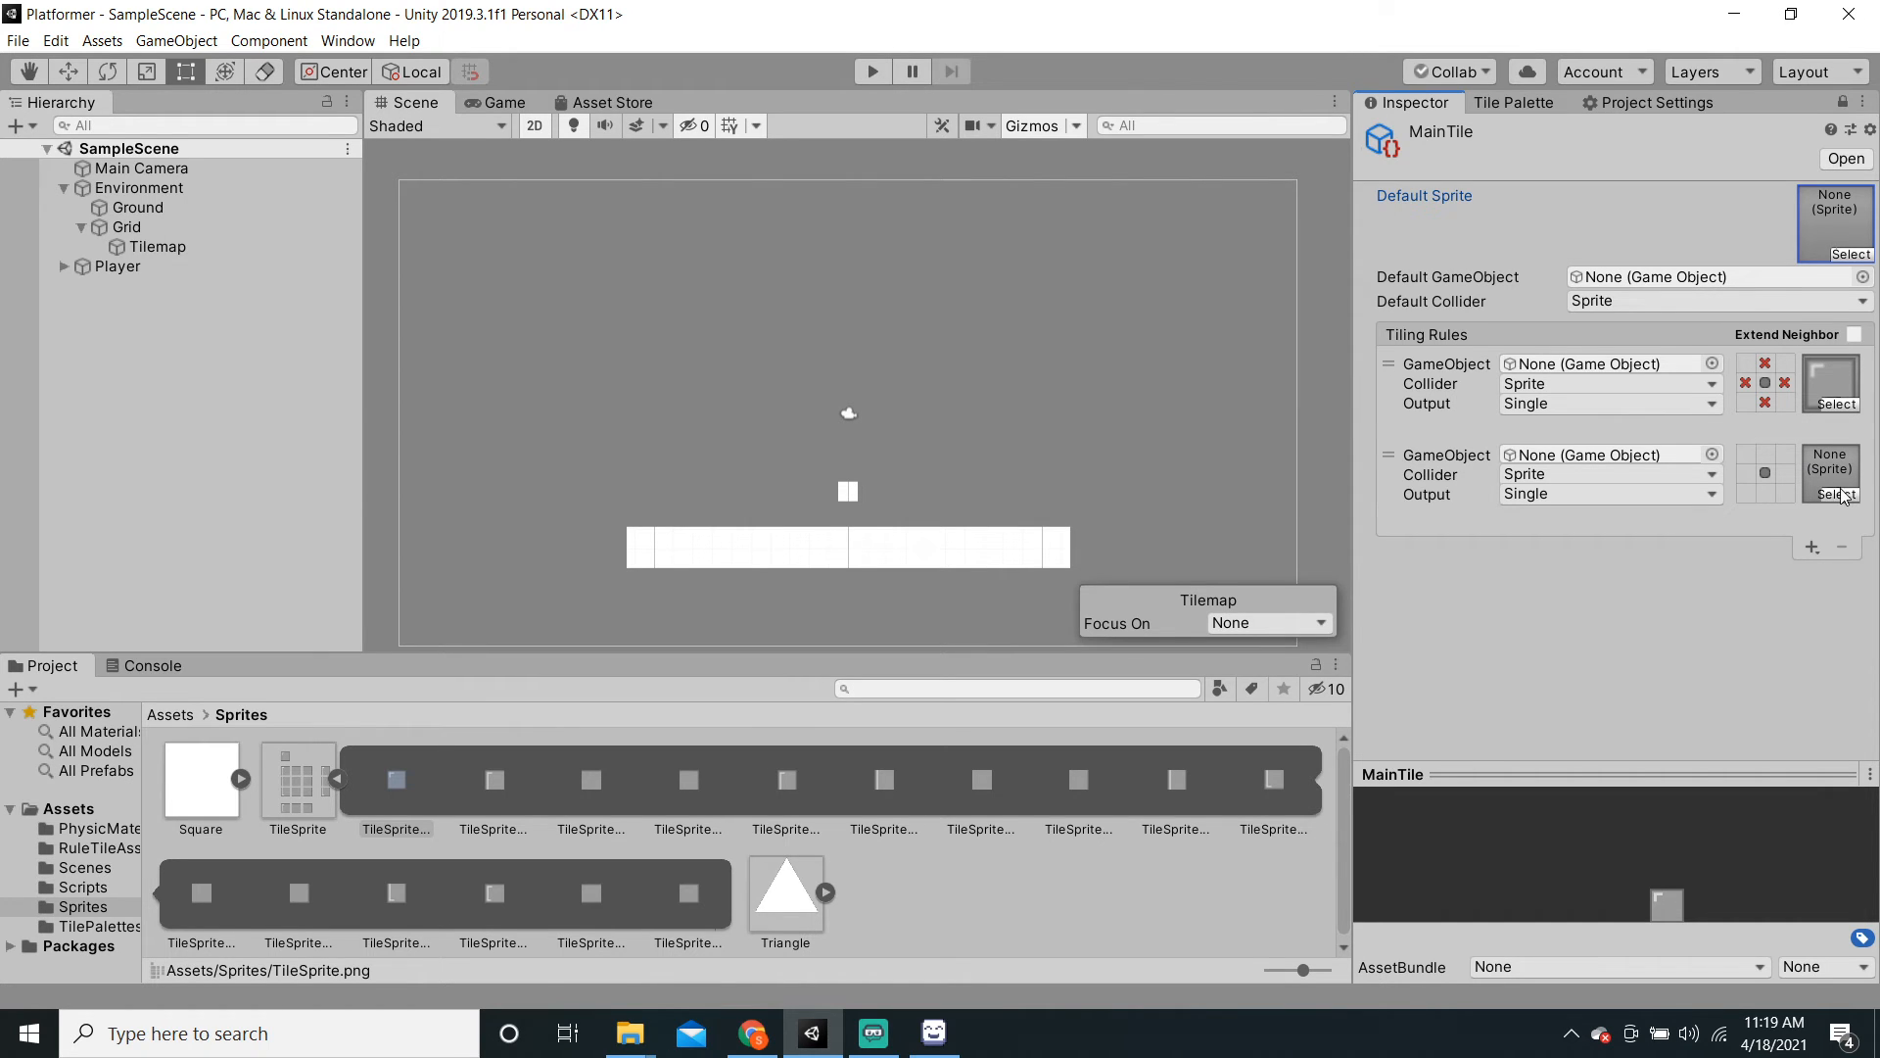
# Step: Give the second rule TileSprite_13, X above, left and below, and a required right neighbour
pyautogui.click(1840, 495)
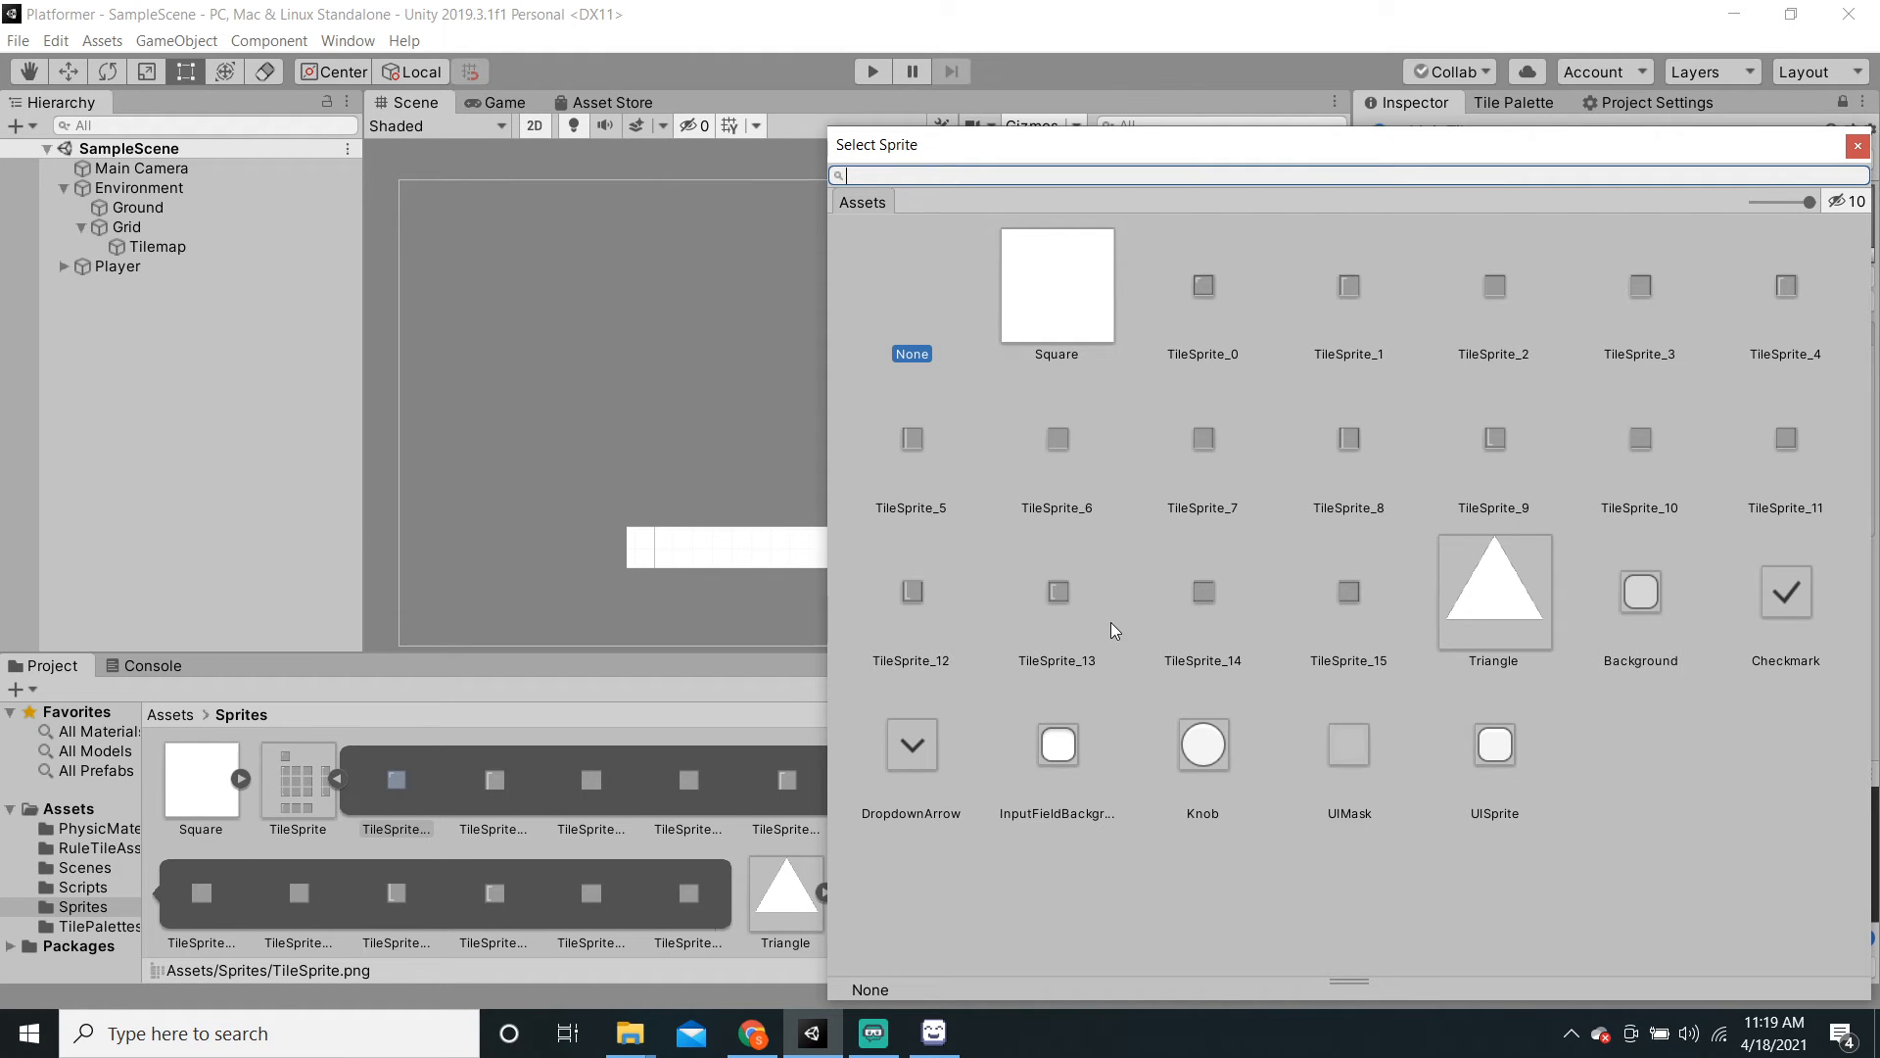
pyautogui.click(1060, 599)
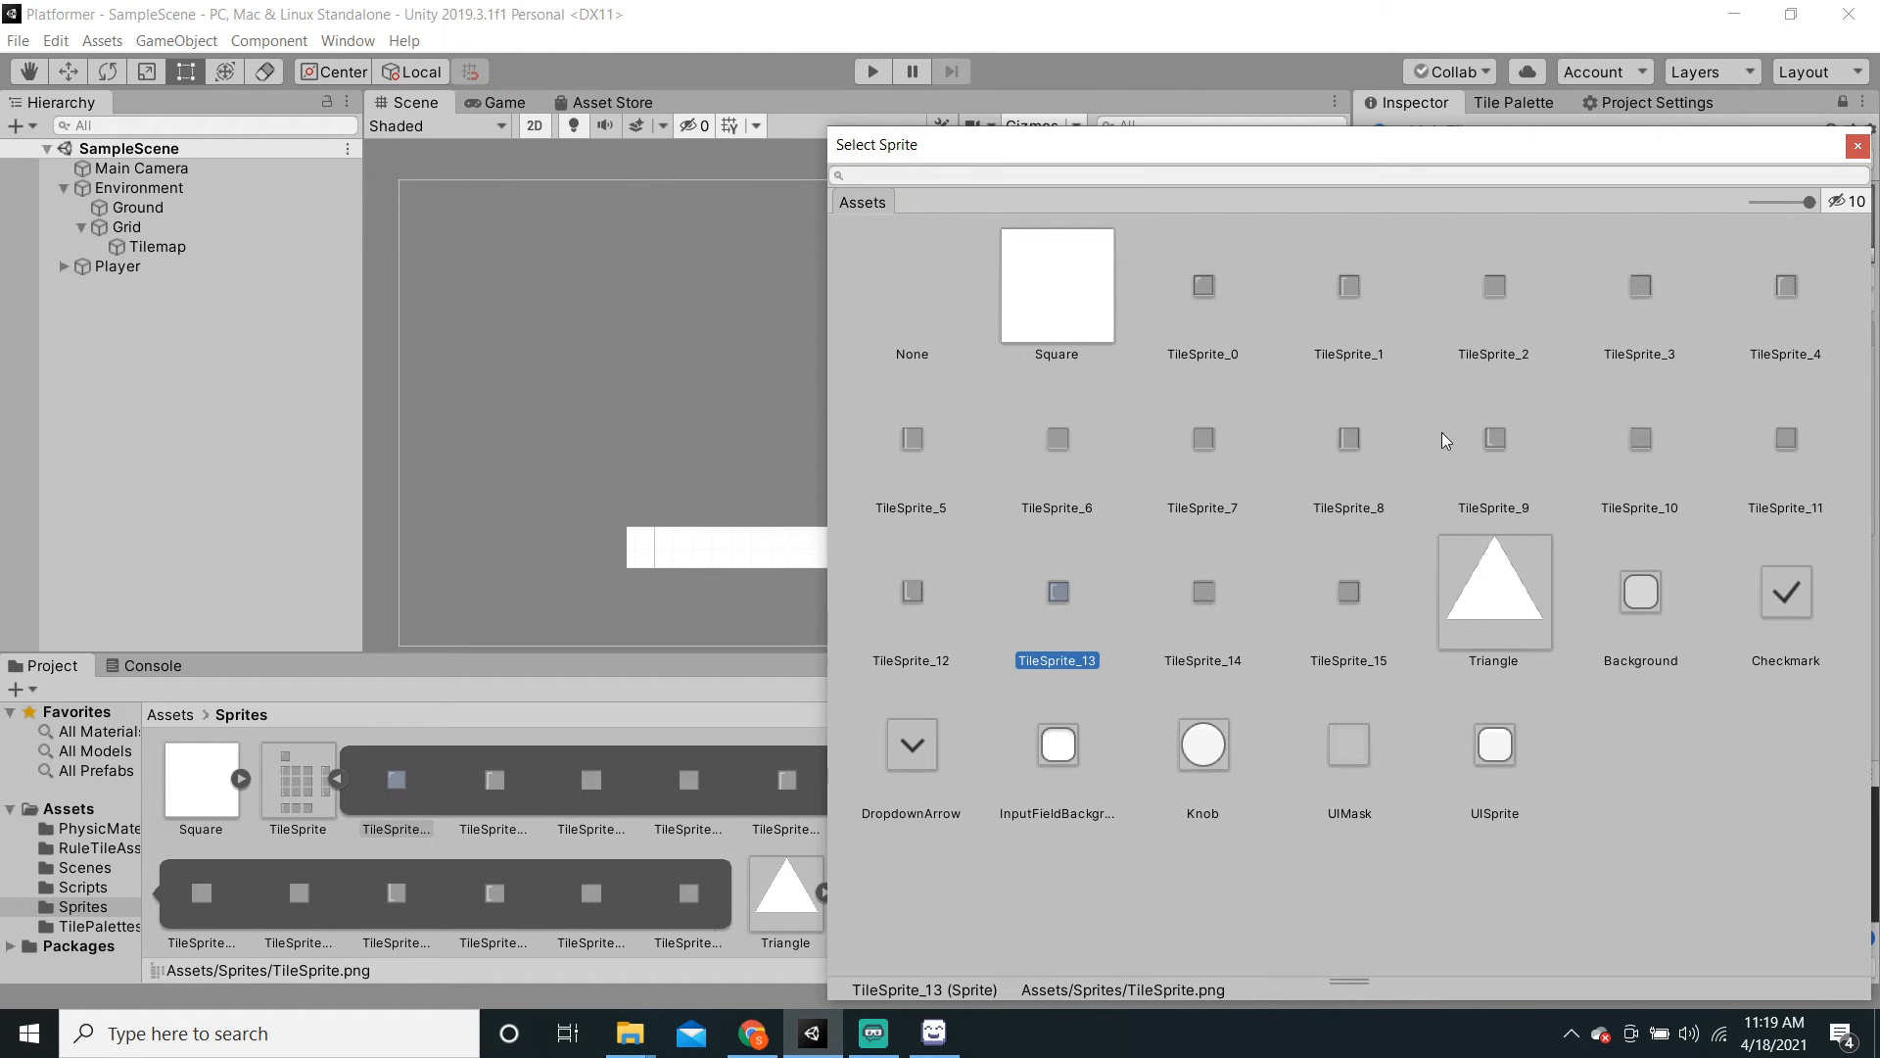
pyautogui.click(1858, 146)
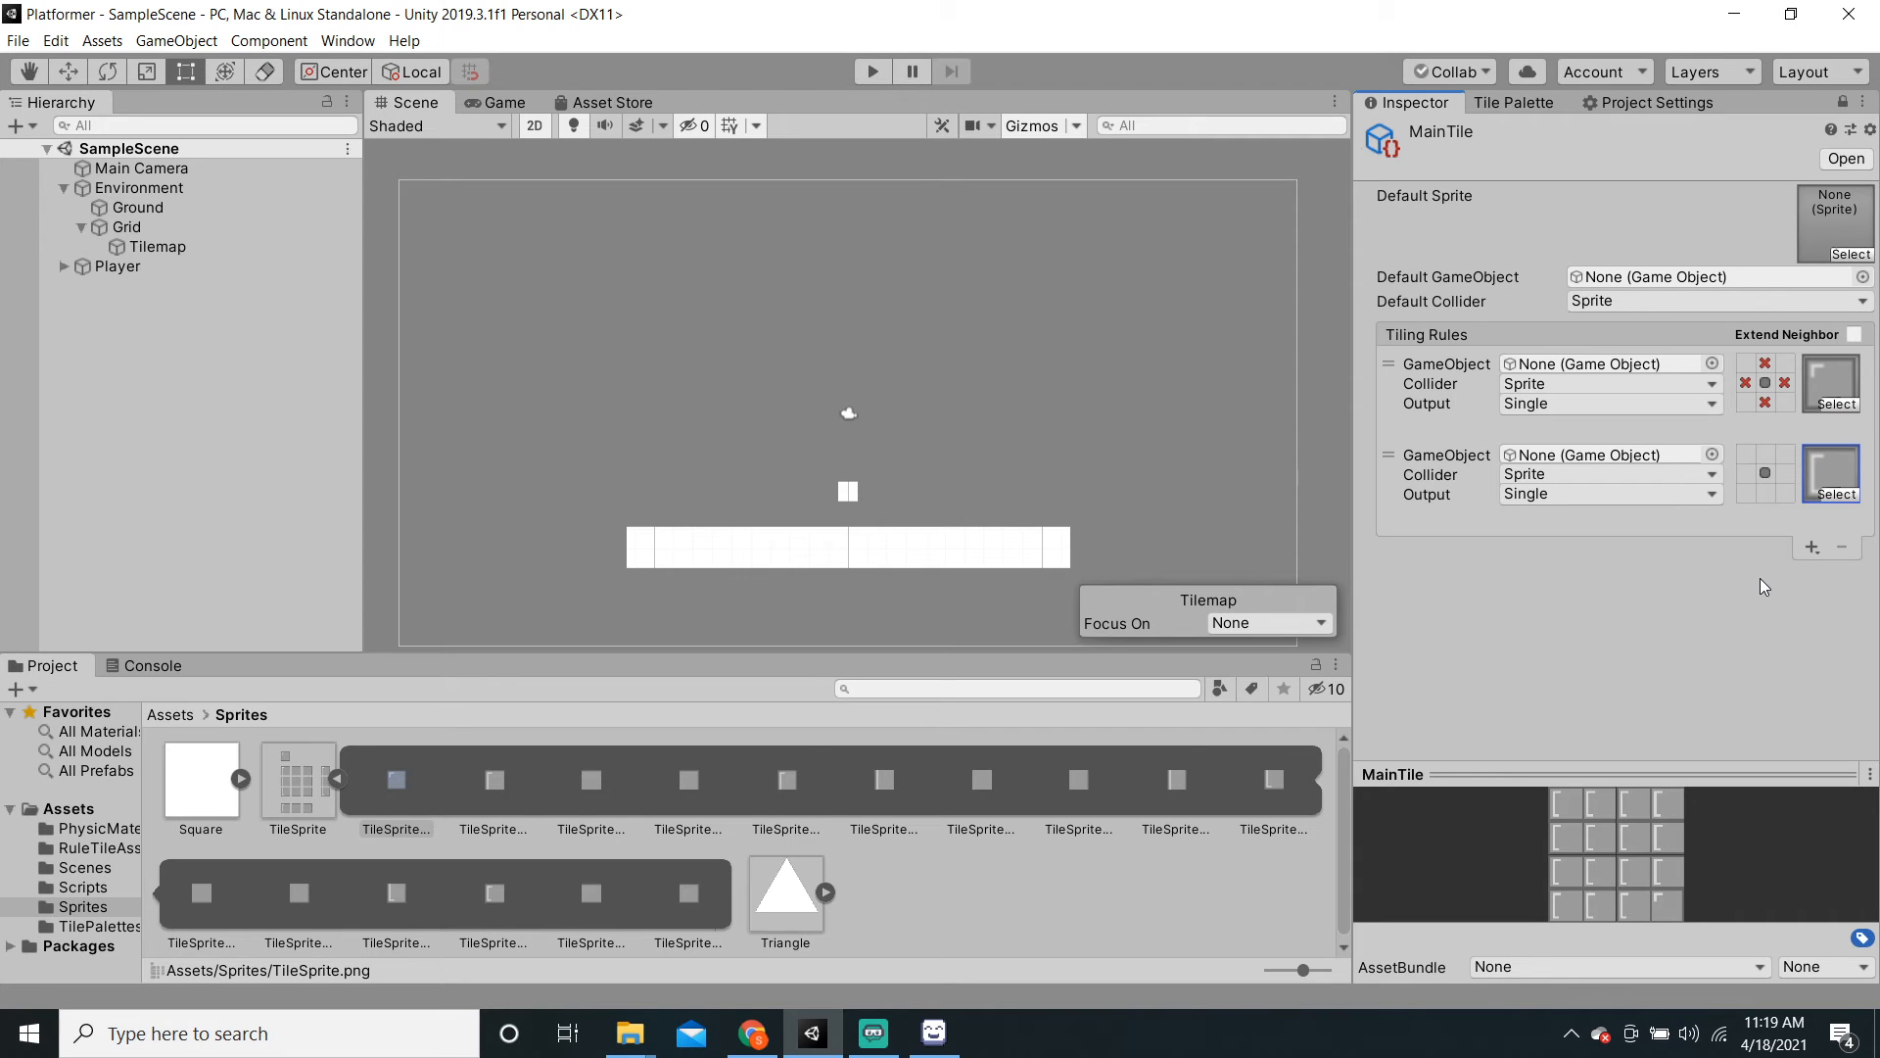
pyautogui.click(1764, 473)
pyautogui.doubleClick(1764, 458)
pyautogui.doubleClick(1746, 474)
pyautogui.doubleClick(1764, 491)
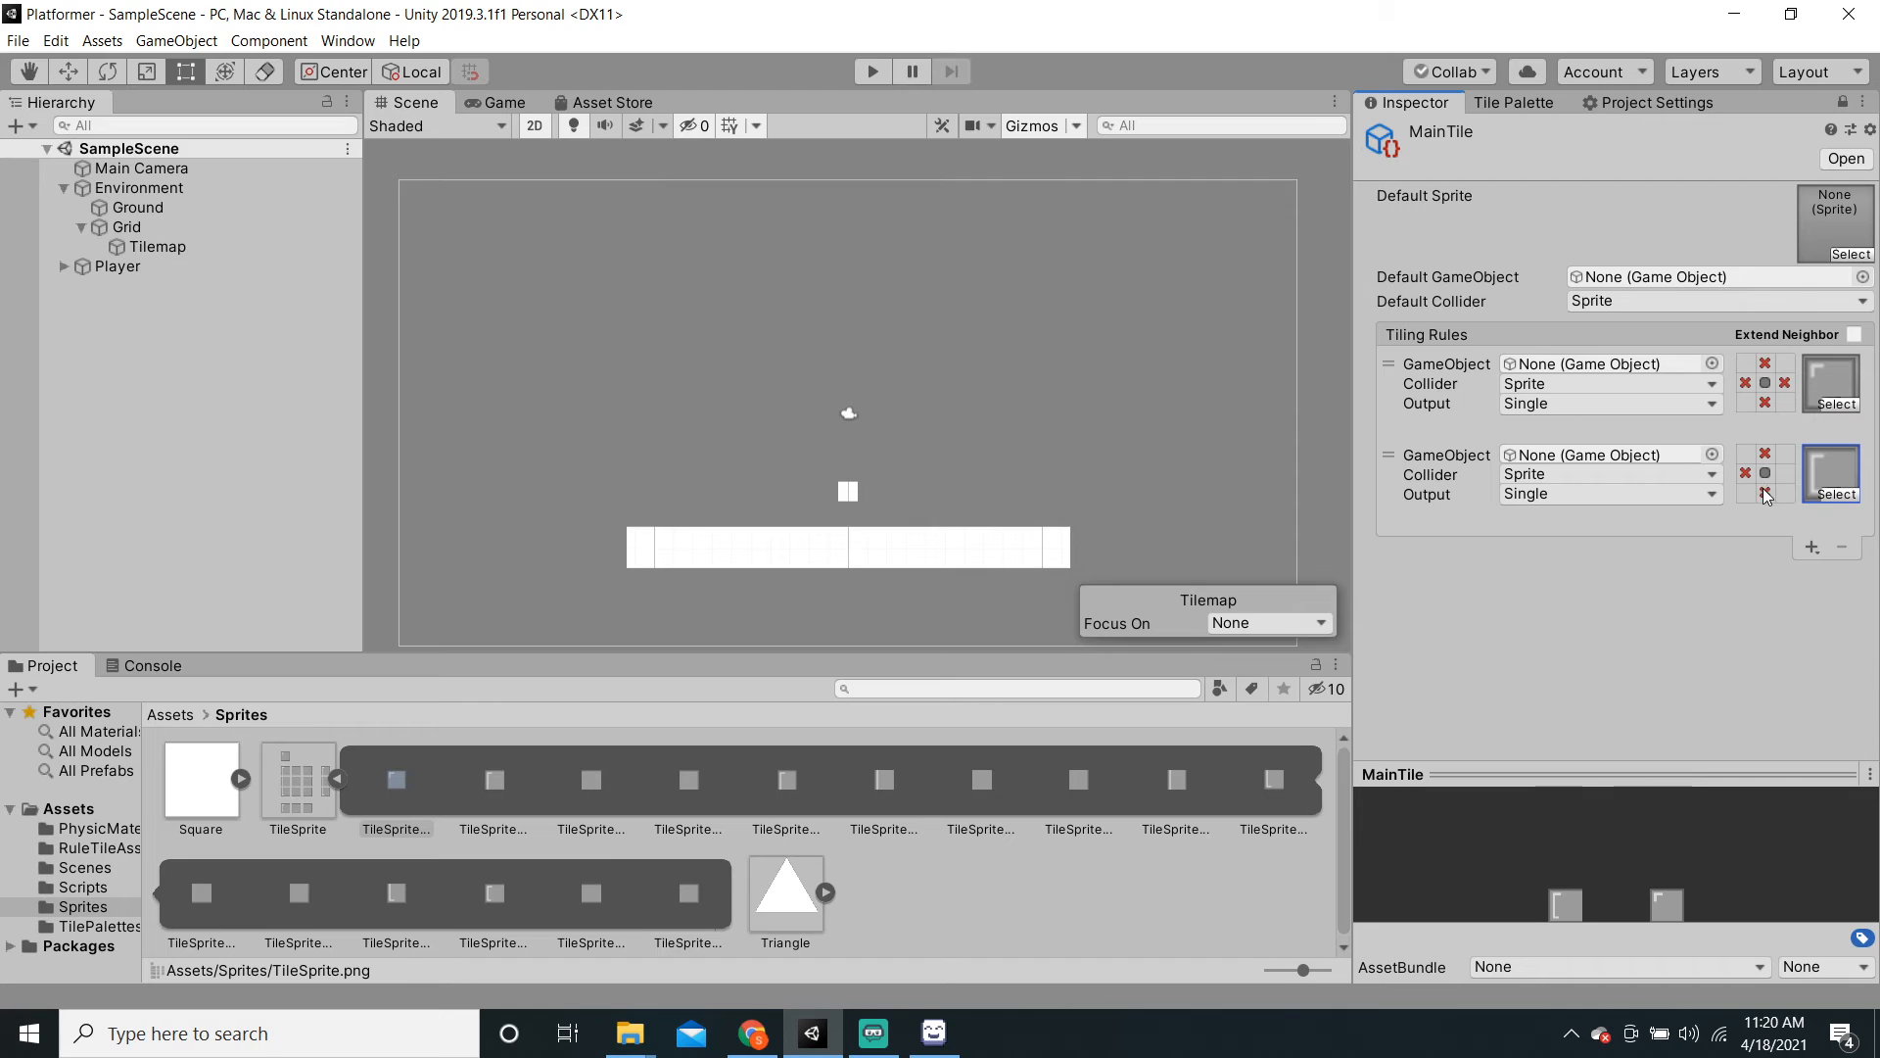
pyautogui.click(1782, 473)
# Step: Add a third rule with TileSprite_15, requiring a left neighbour and X elsewhere, then a fourth rule
pyautogui.click(1809, 547)
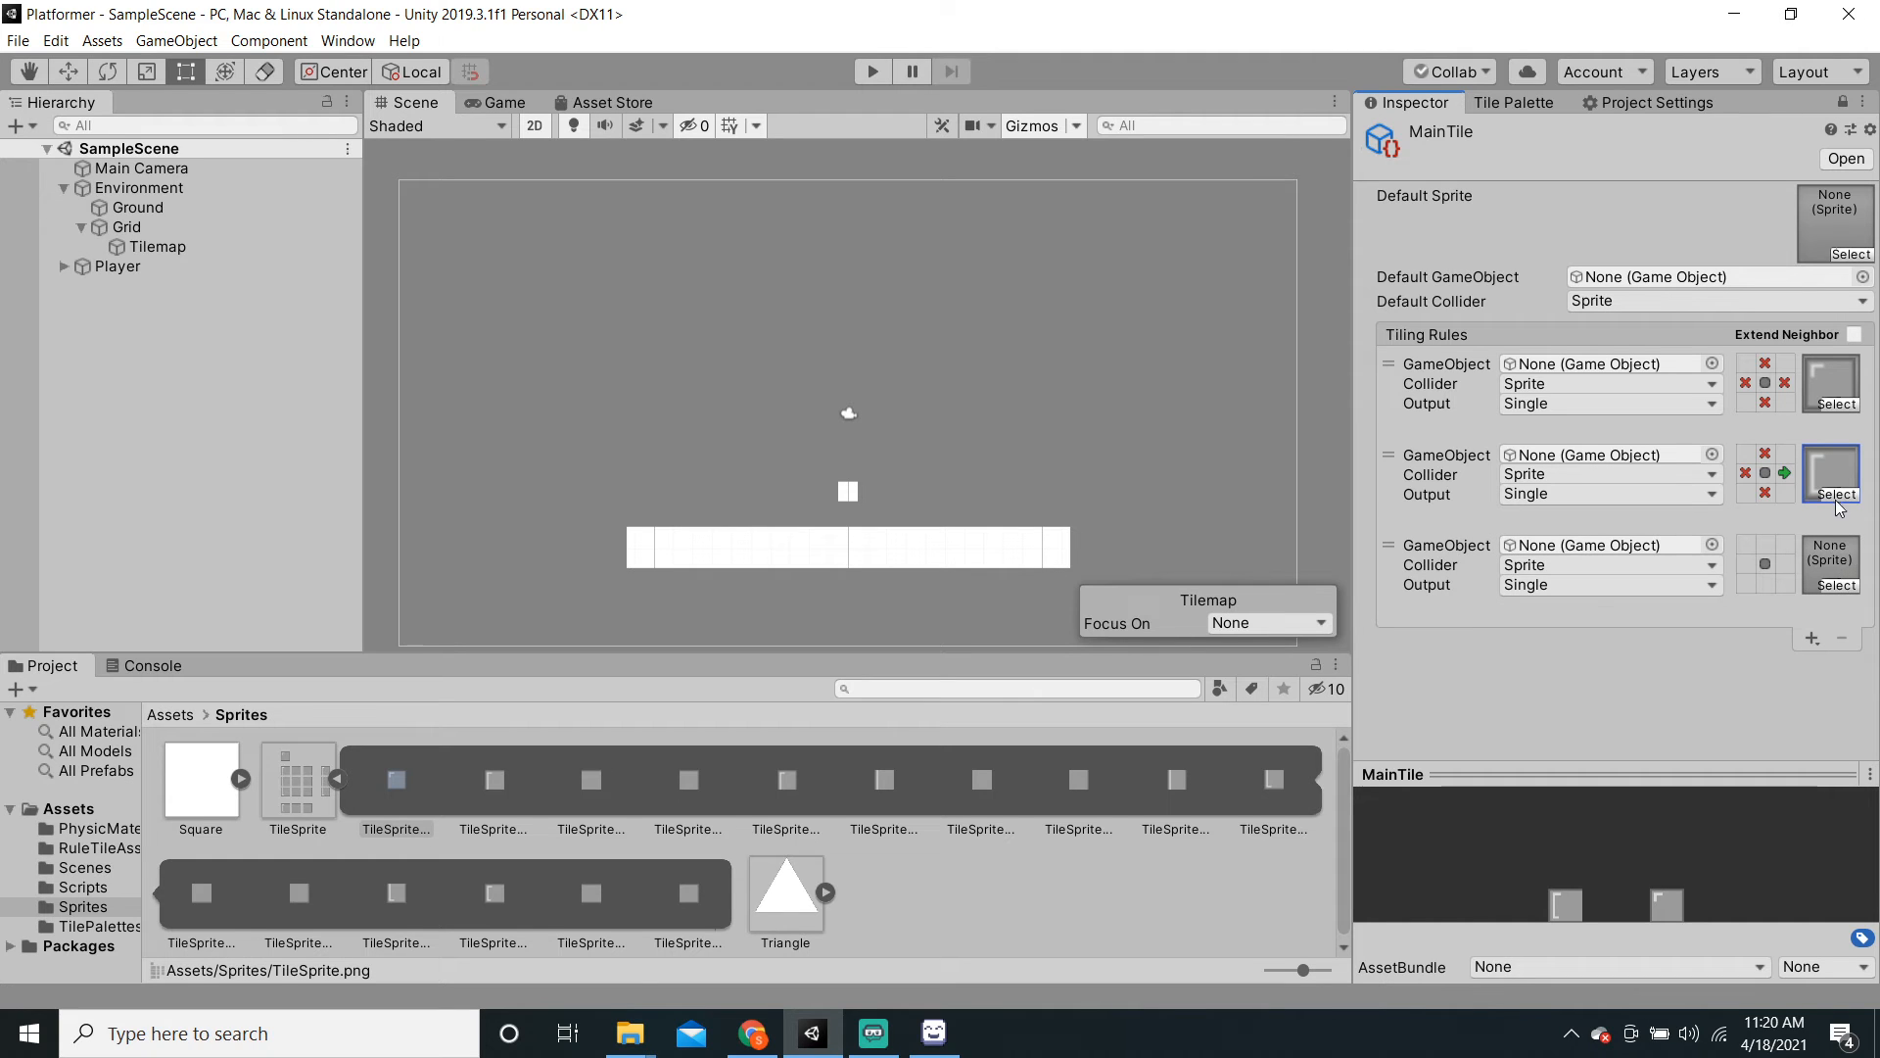
pyautogui.click(1847, 585)
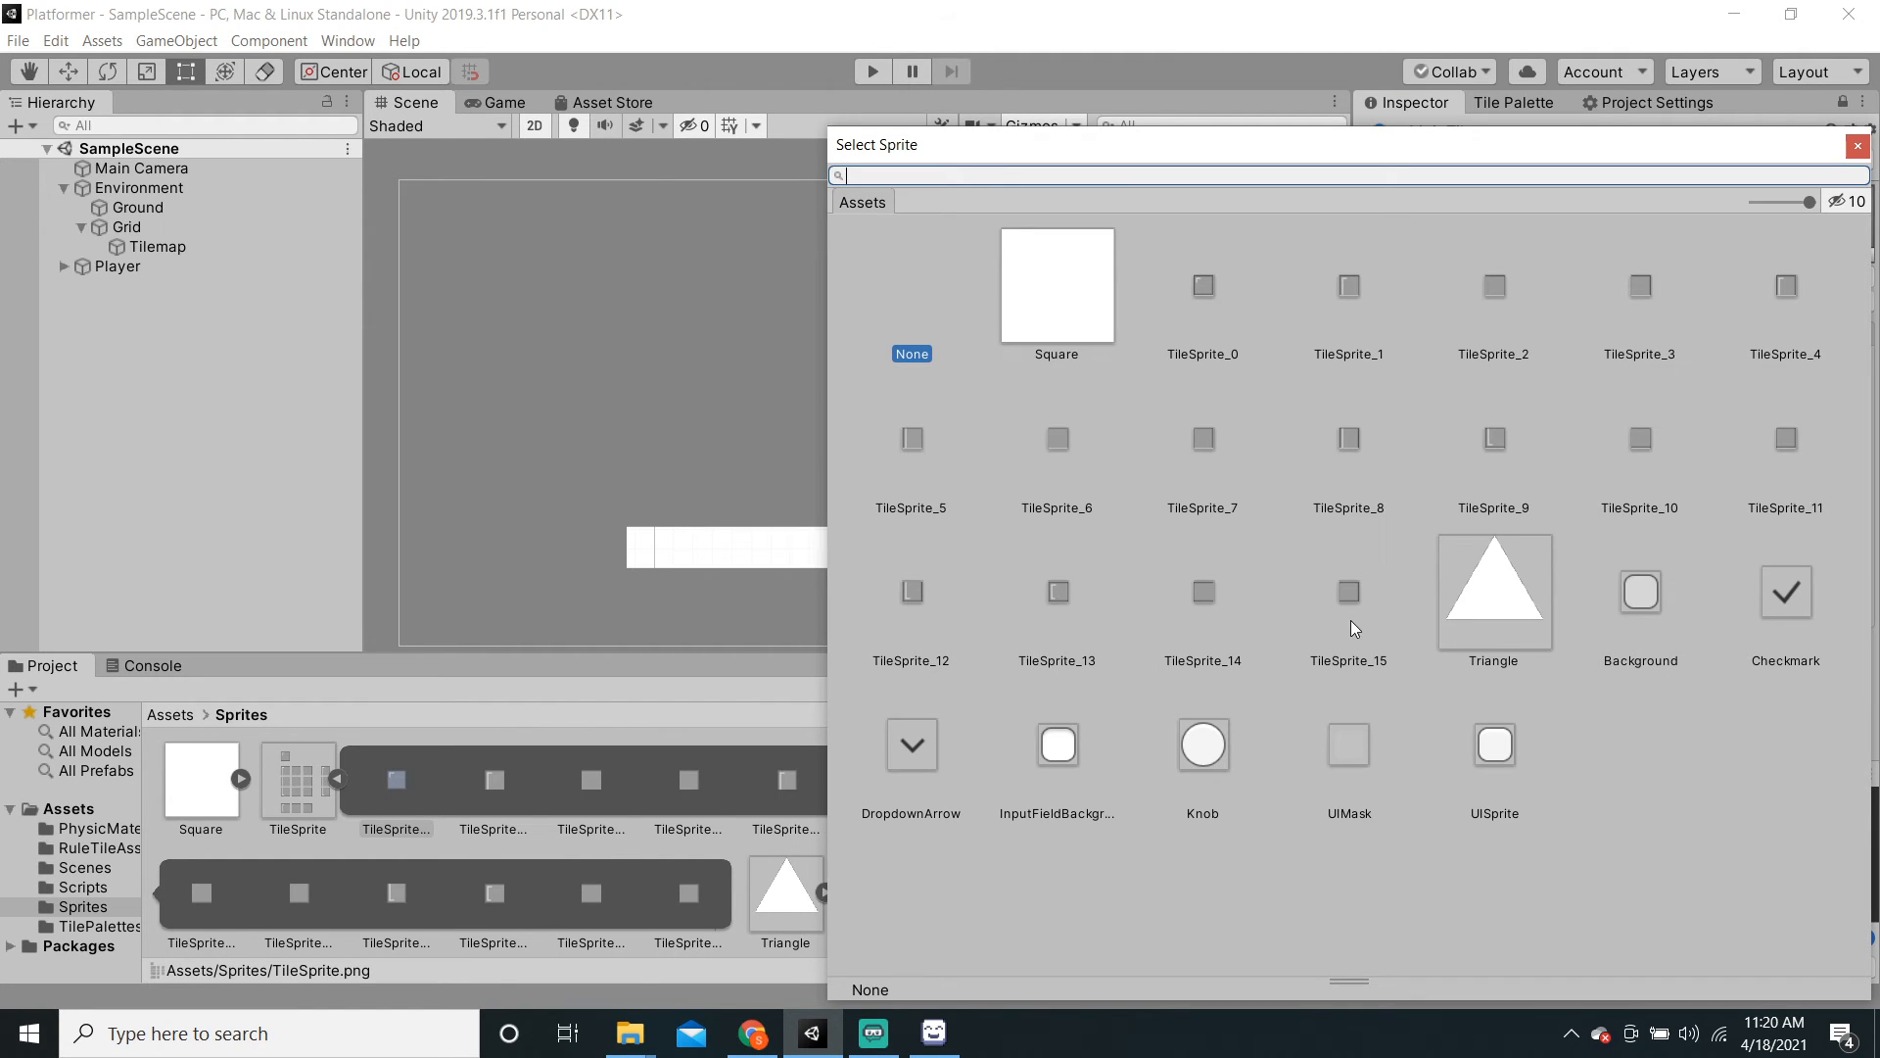
pyautogui.click(1350, 597)
pyautogui.click(1858, 146)
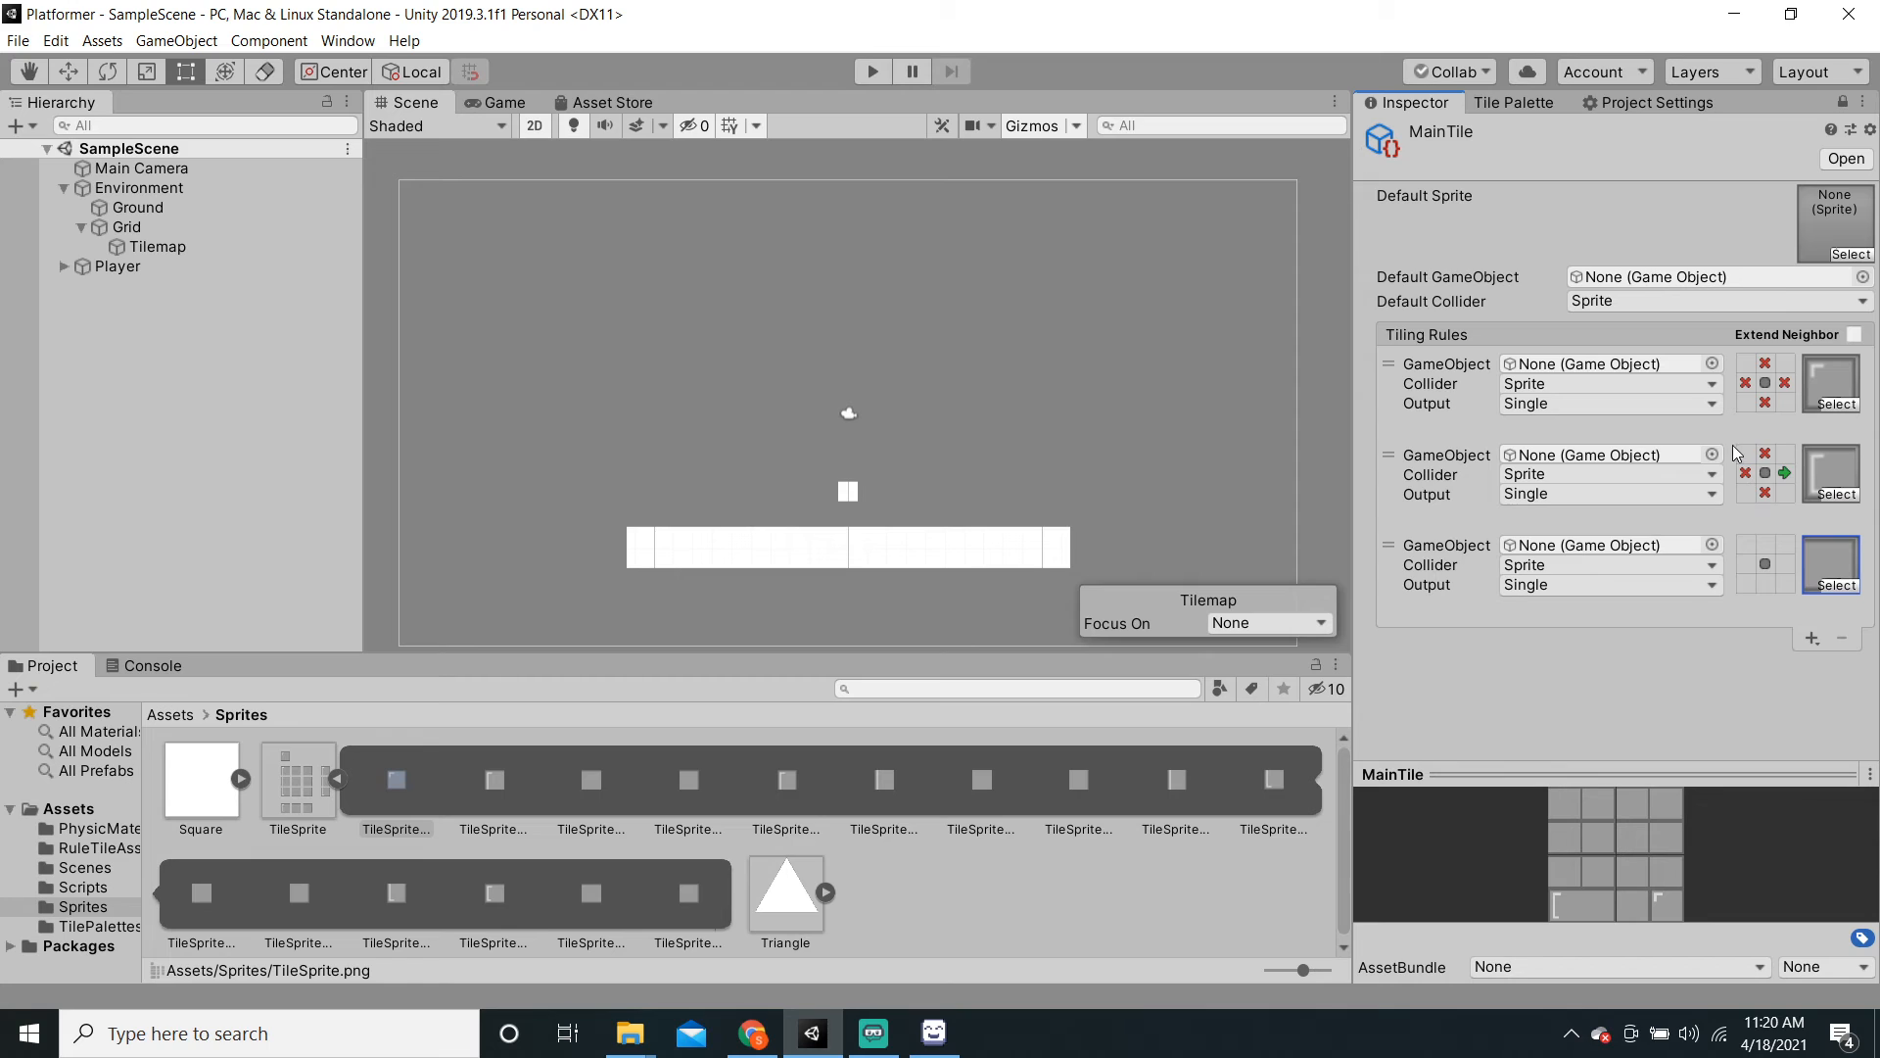
pyautogui.click(1745, 565)
pyautogui.doubleClick(1765, 544)
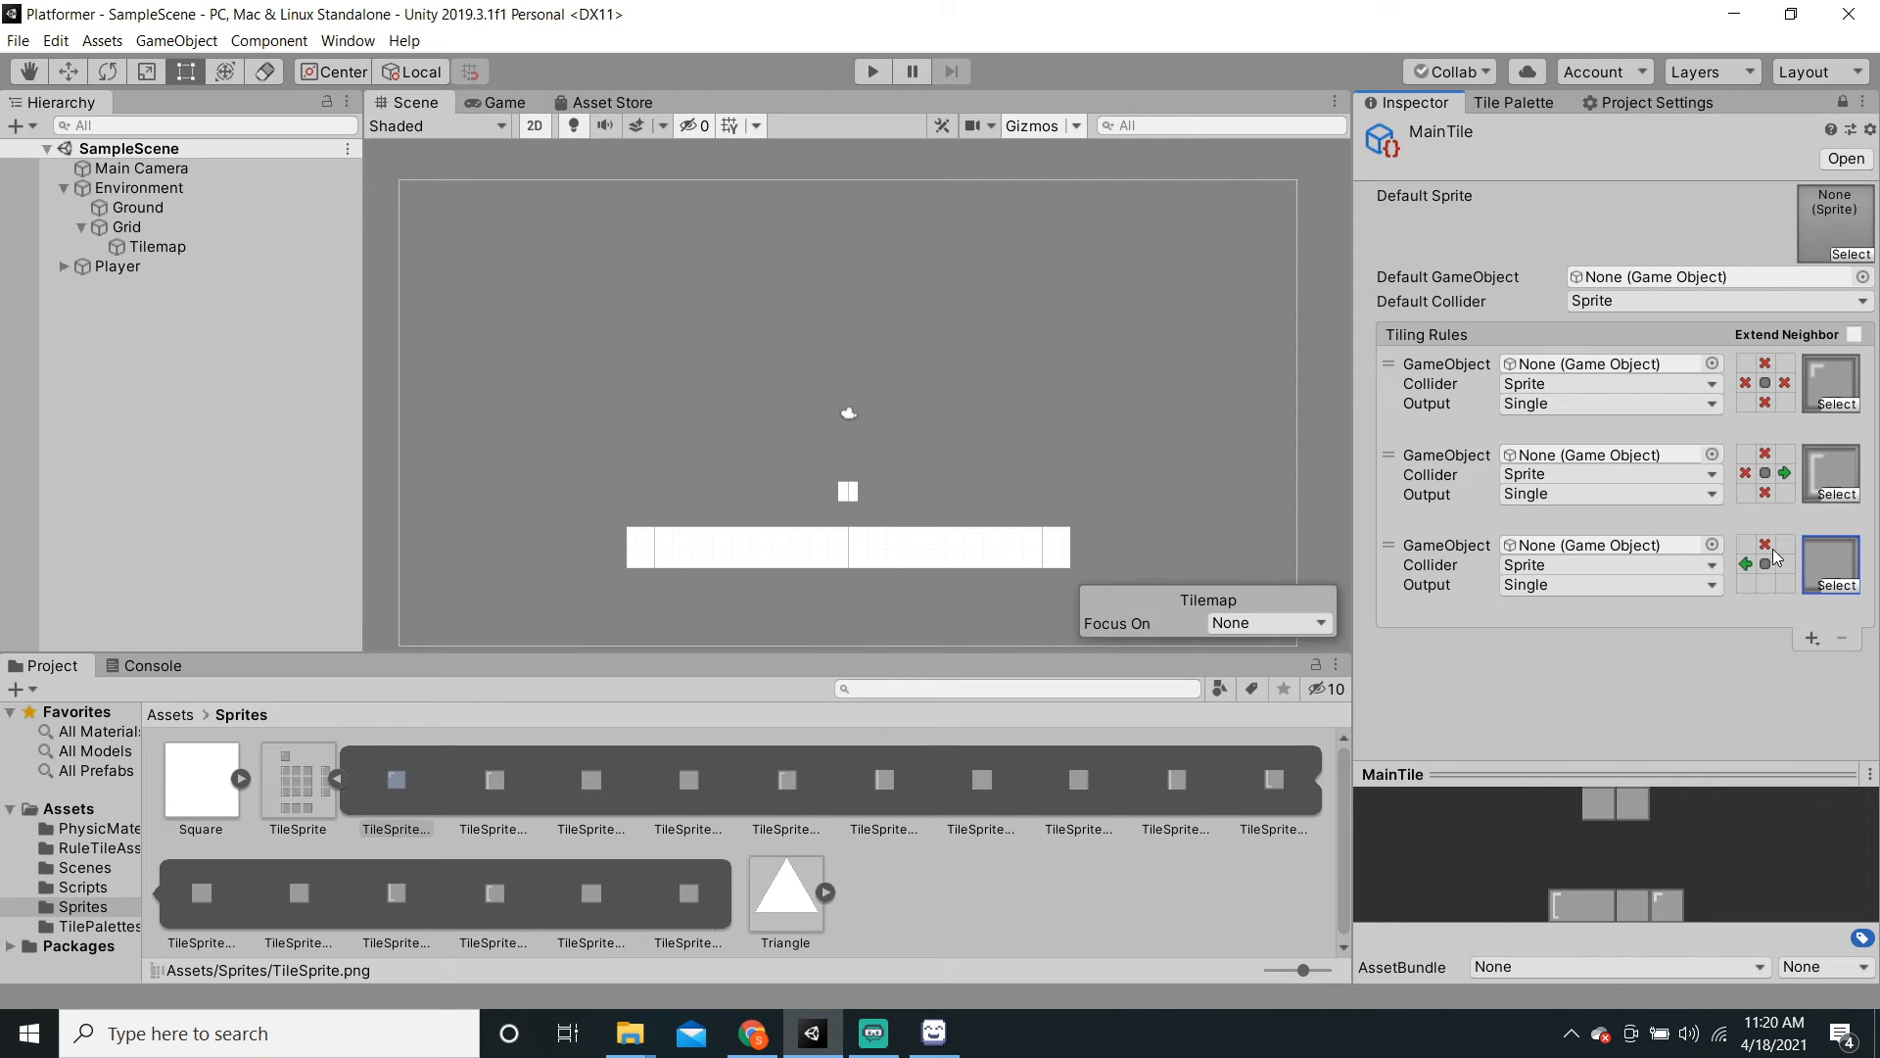
pyautogui.doubleClick(1784, 565)
pyautogui.doubleClick(1765, 585)
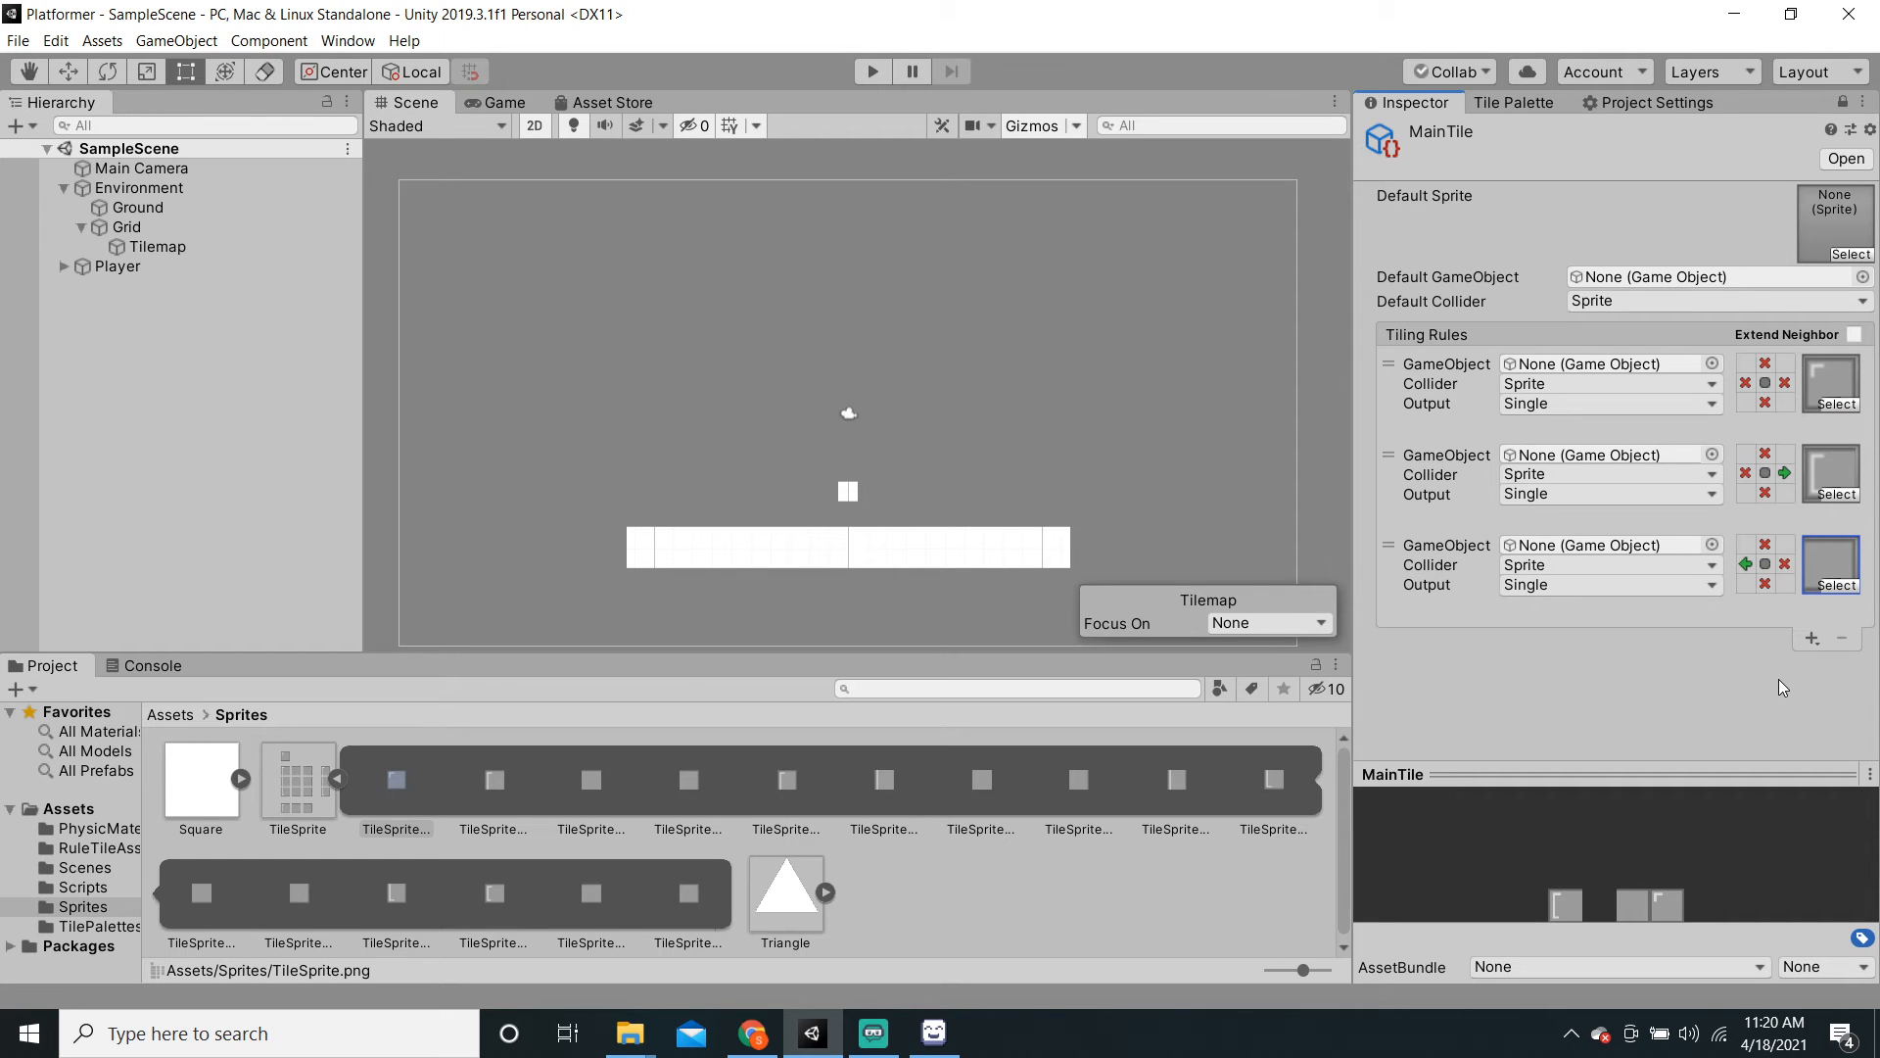
pyautogui.click(1824, 637)
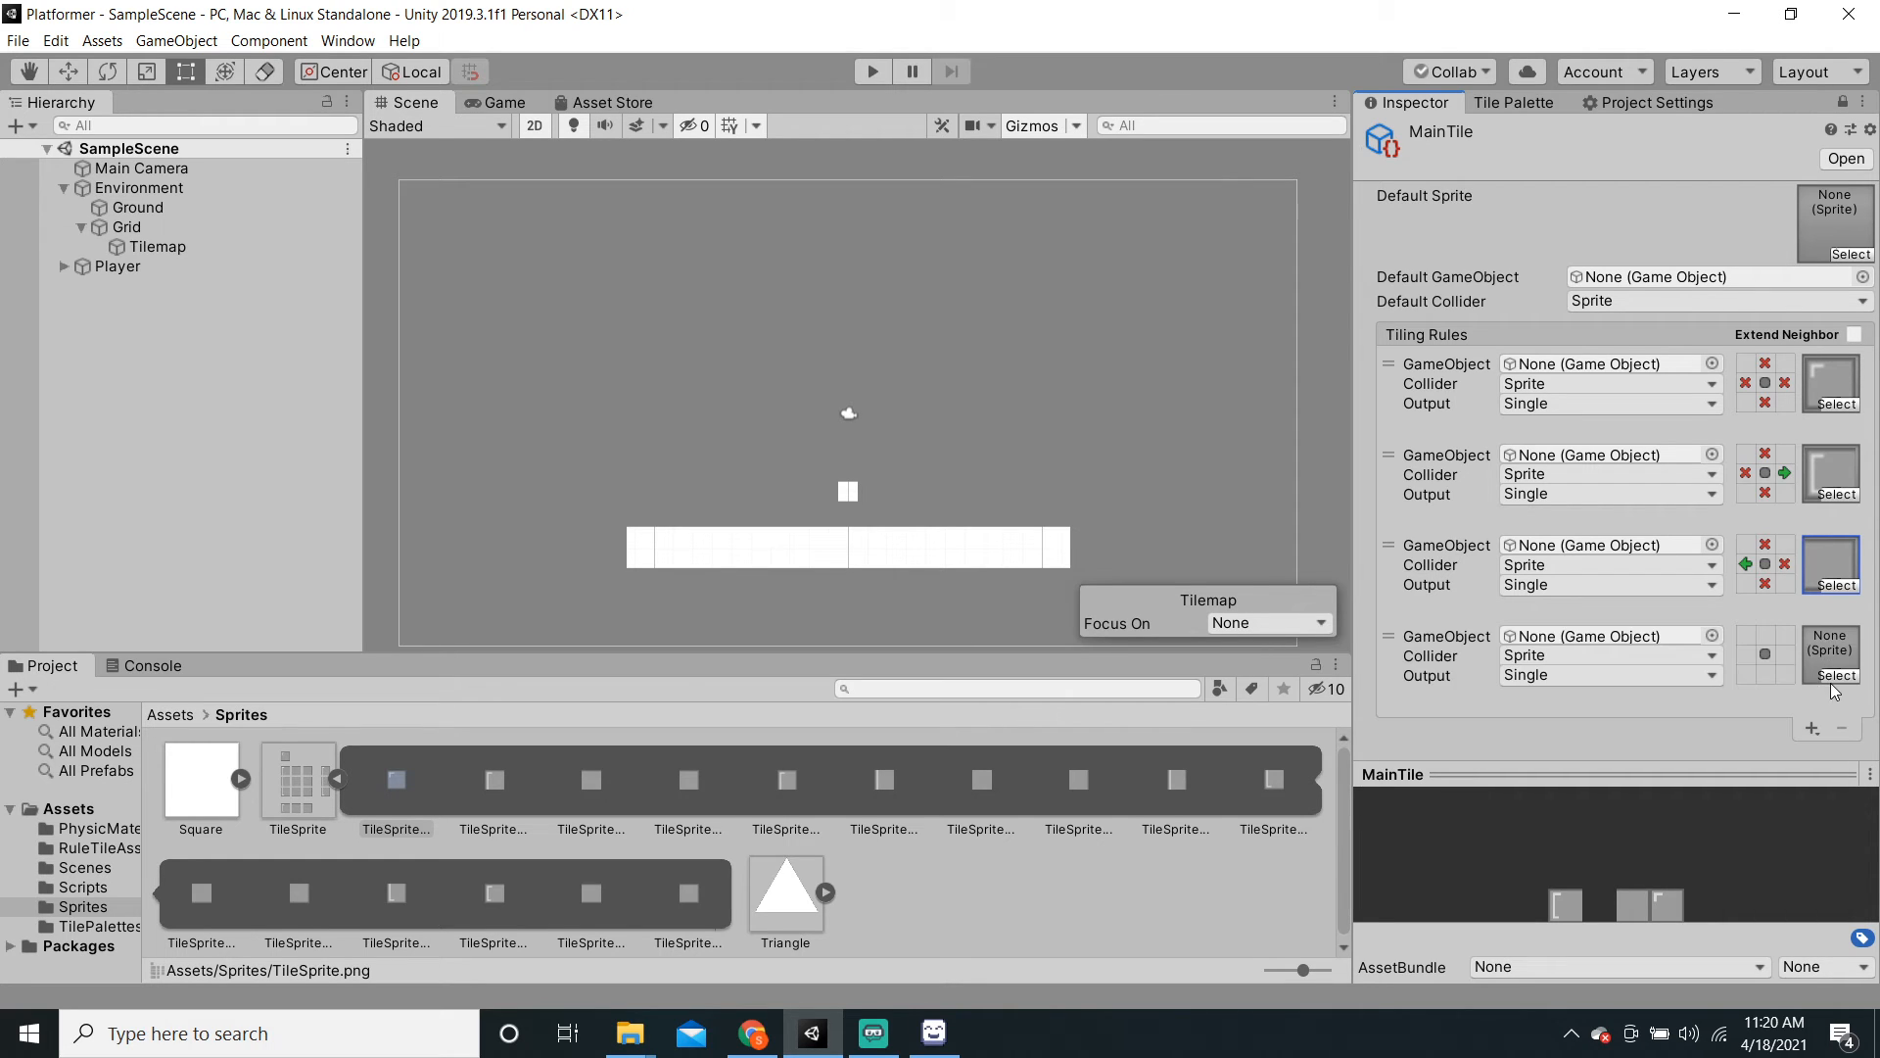
# Step: Assign TileSprite_4 as the fourth rule's sprite
pyautogui.click(1837, 676)
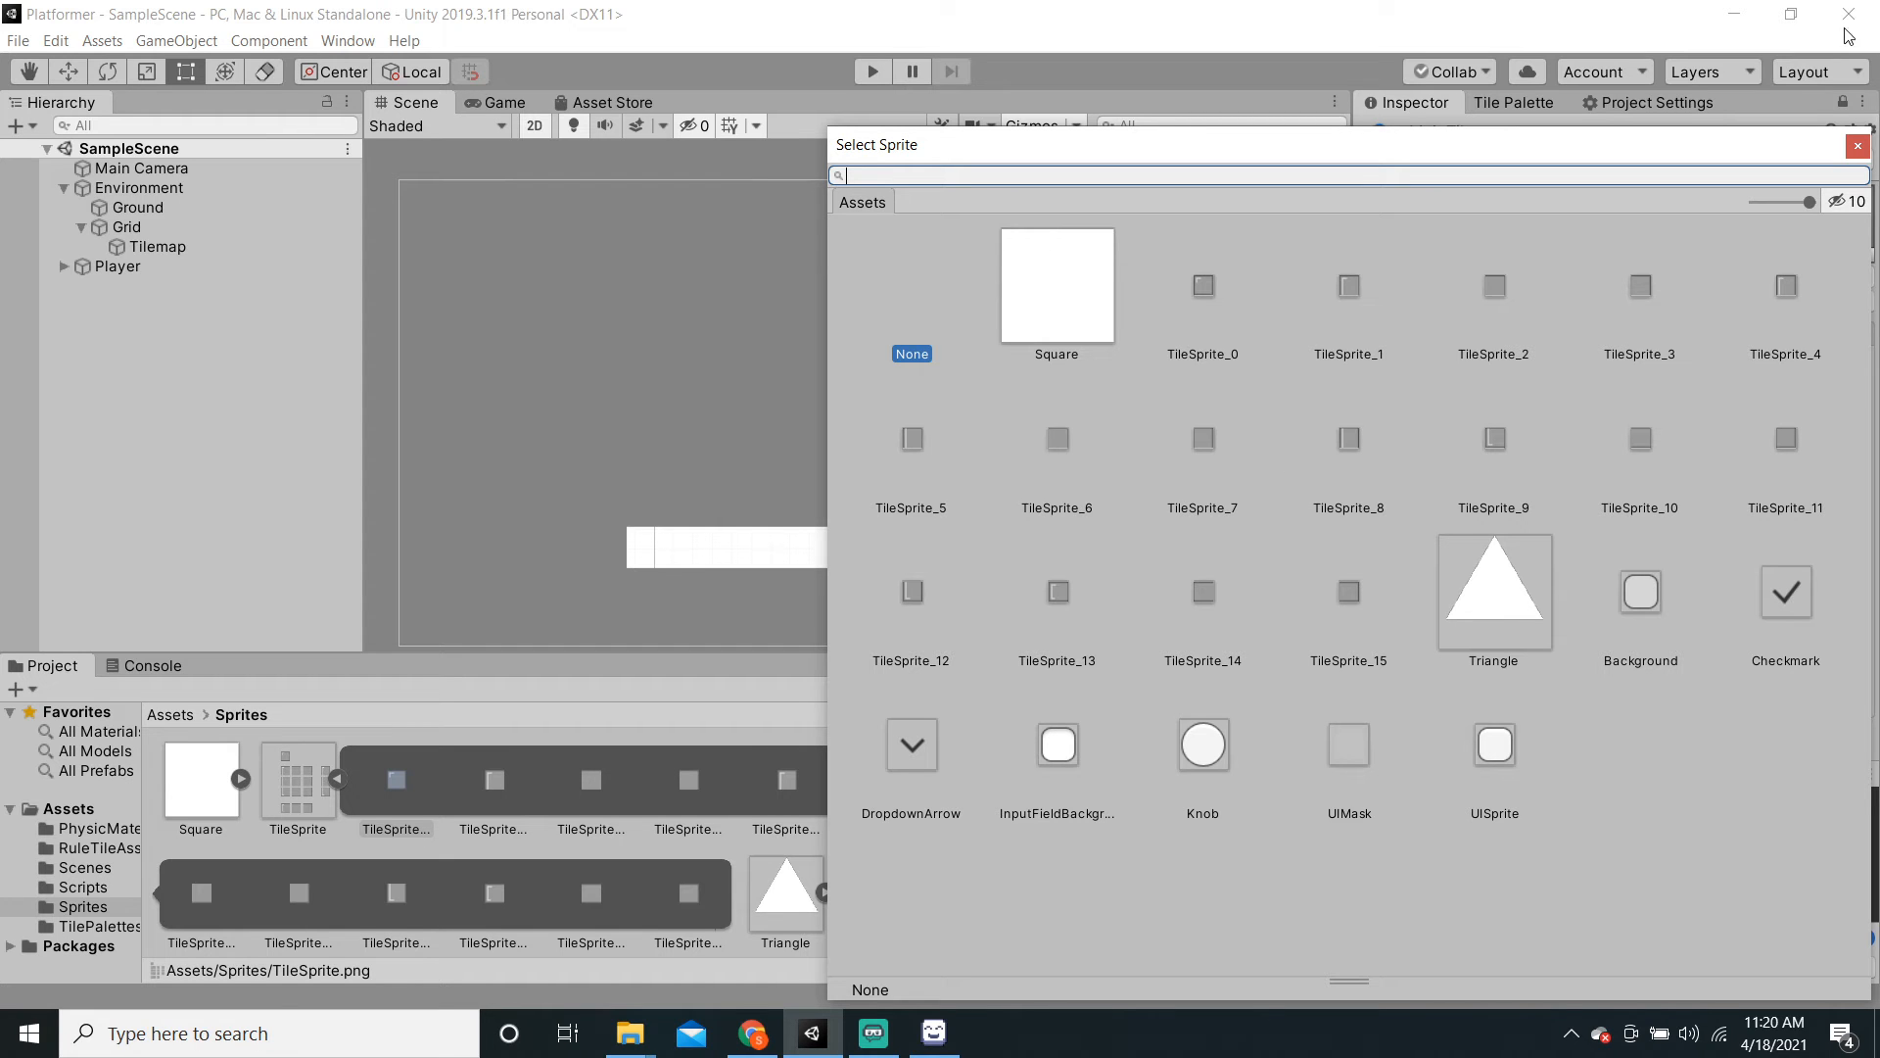
pyautogui.click(1858, 146)
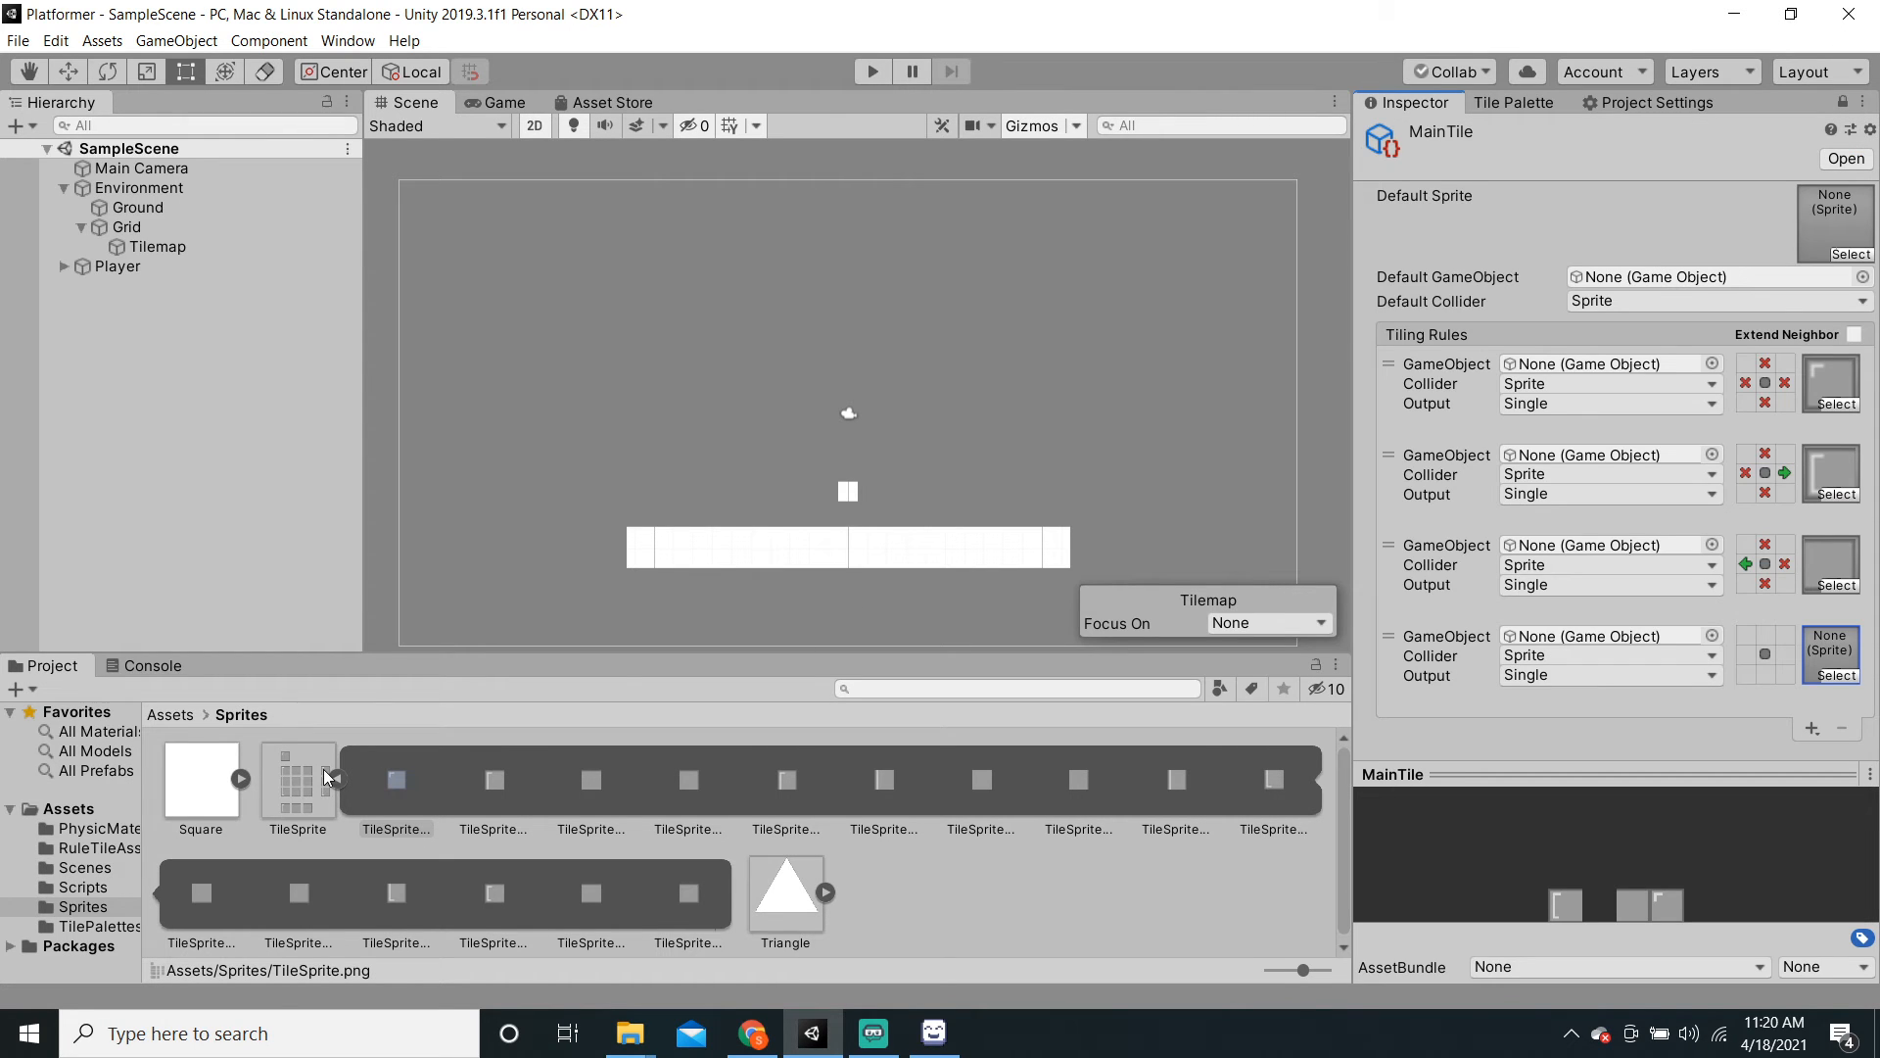
pyautogui.click(1837, 676)
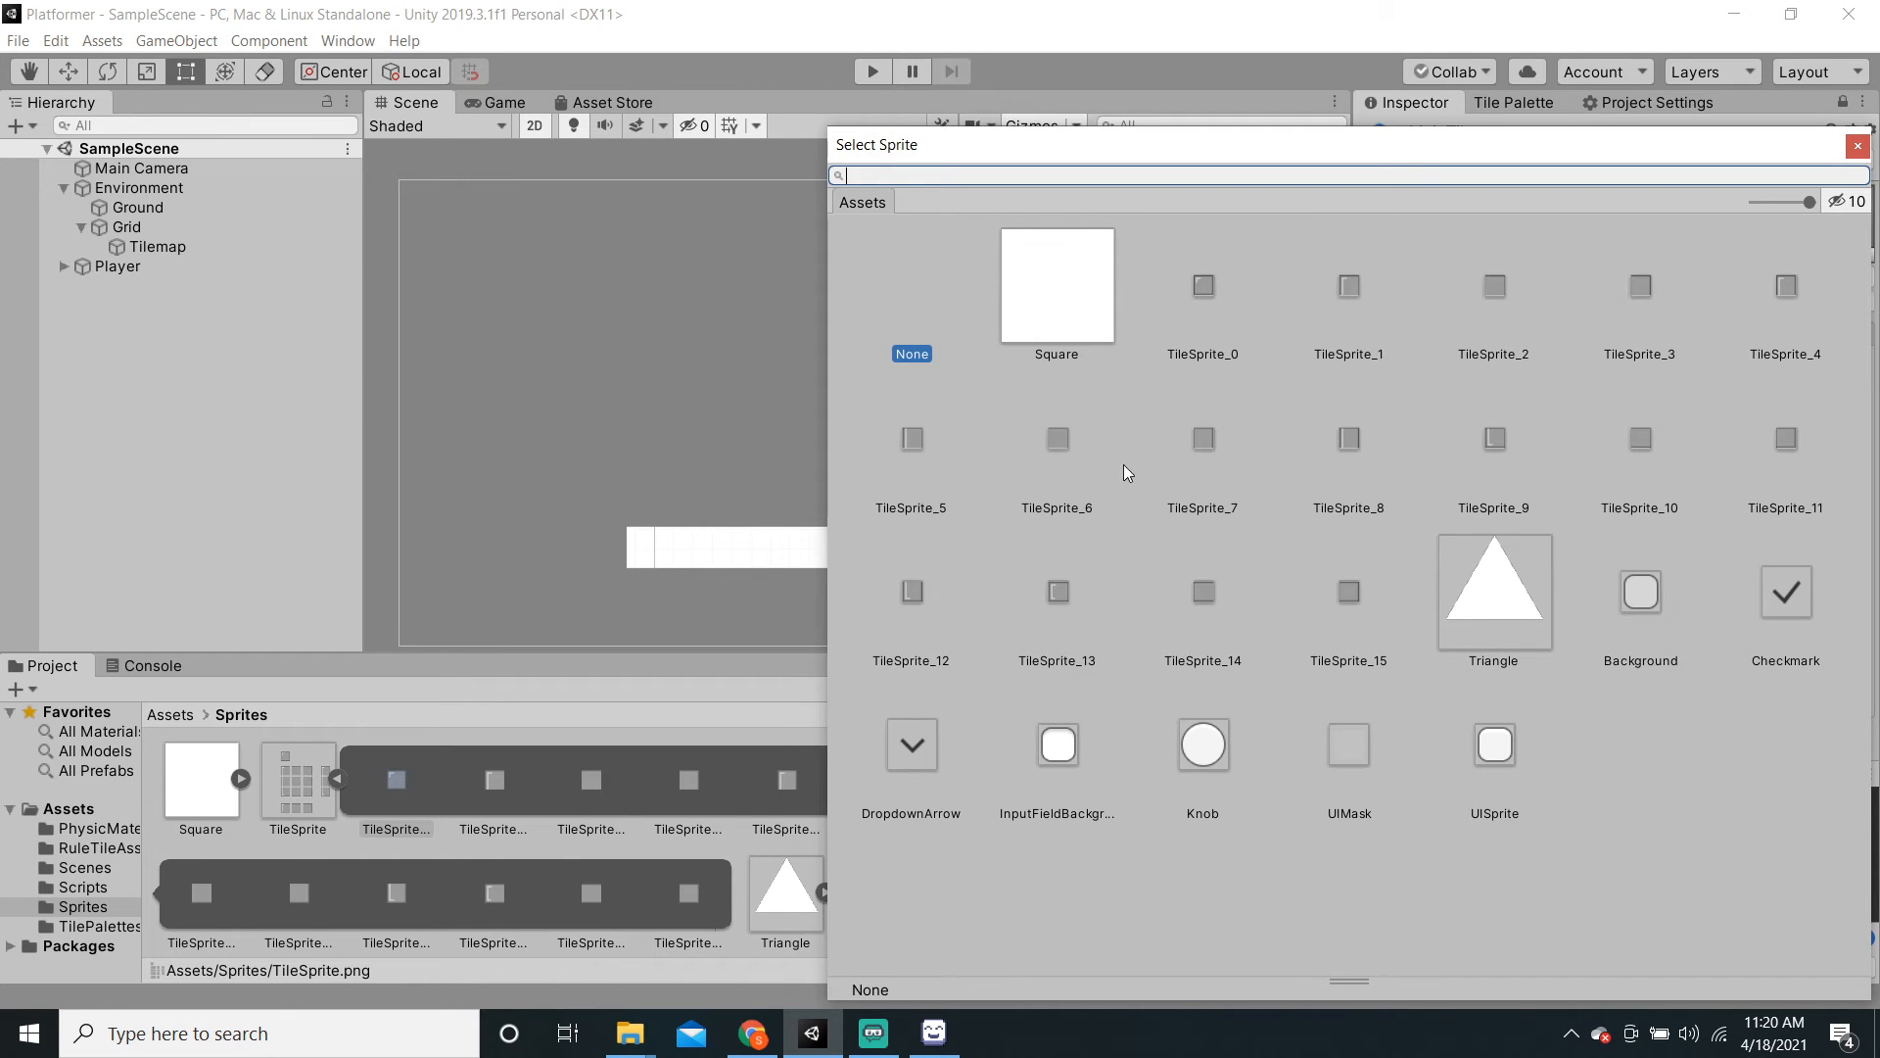
pyautogui.click(1760, 314)
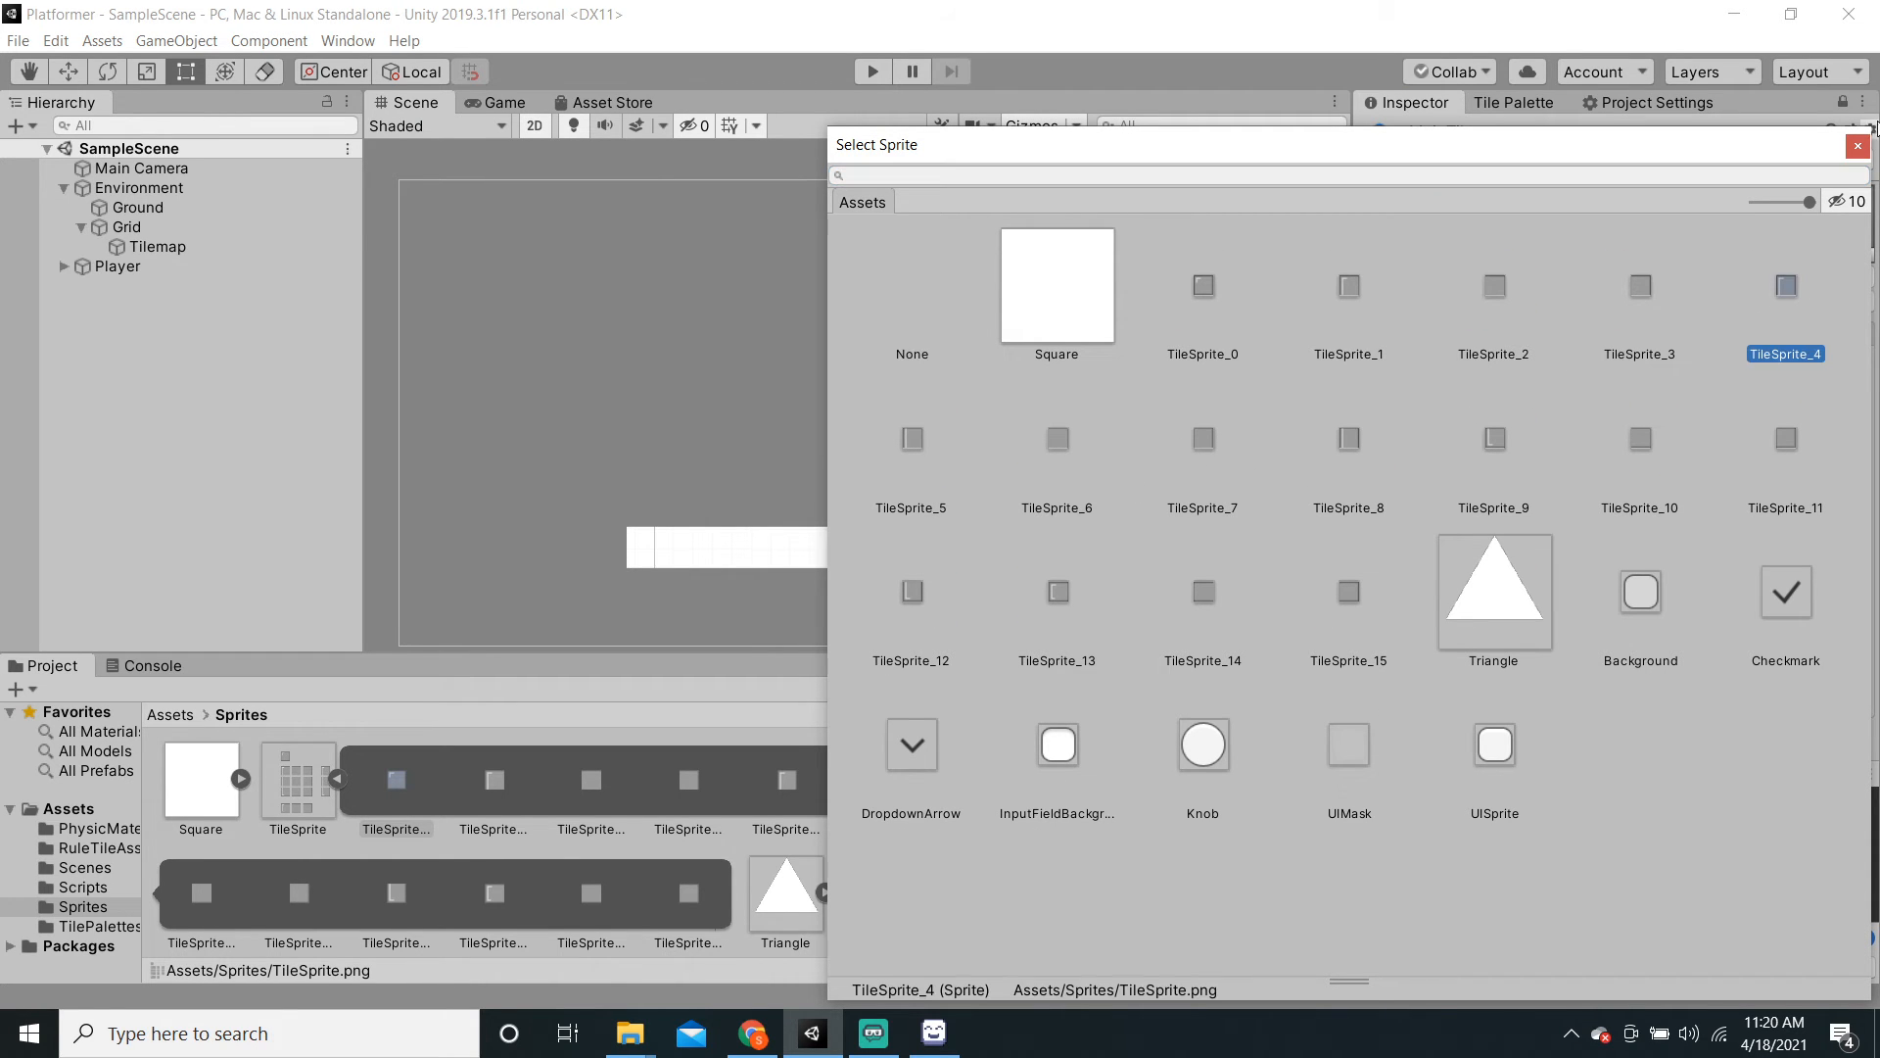
pyautogui.click(1858, 146)
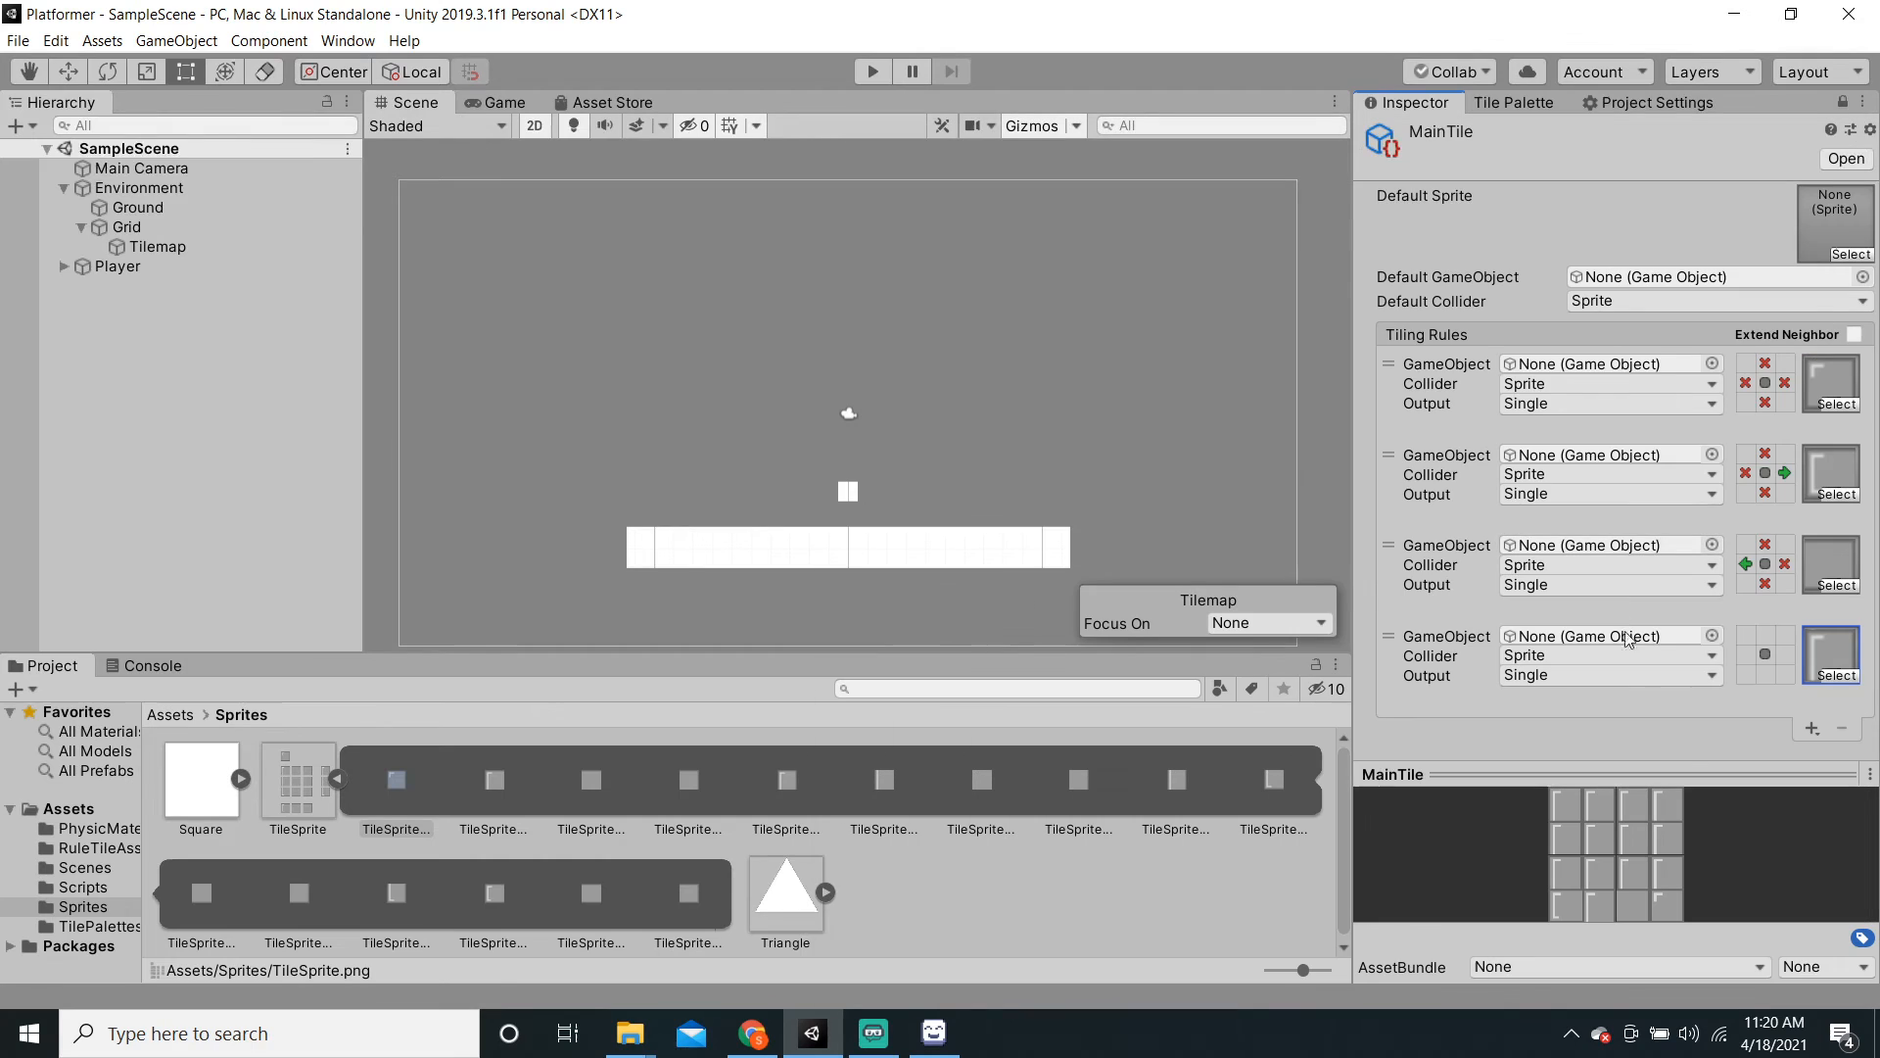
# Step: Require a neighbour only below in the fourth rule, X on top, left and right, then add a fifth rule
pyautogui.click(1764, 672)
pyautogui.click(1746, 654)
pyautogui.click(1746, 655)
pyautogui.click(1764, 636)
pyautogui.click(1764, 636)
pyautogui.click(1782, 653)
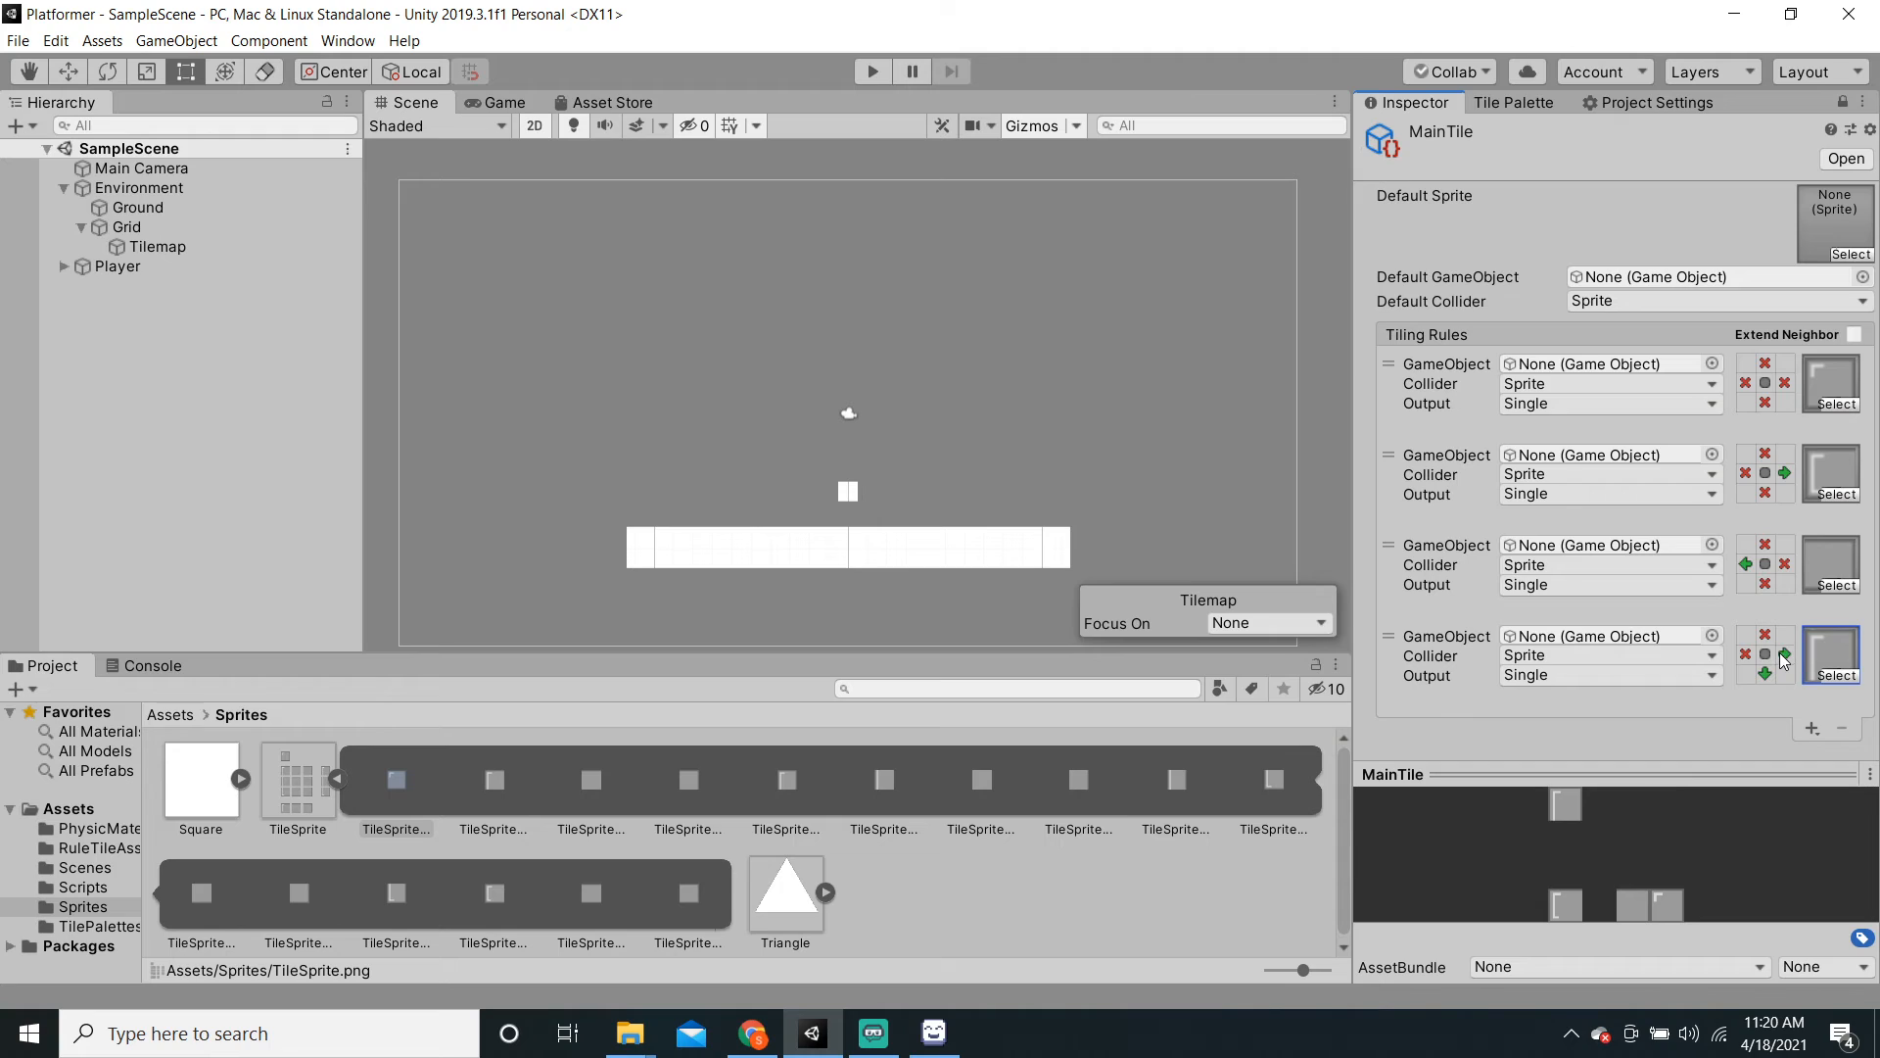
pyautogui.click(1780, 653)
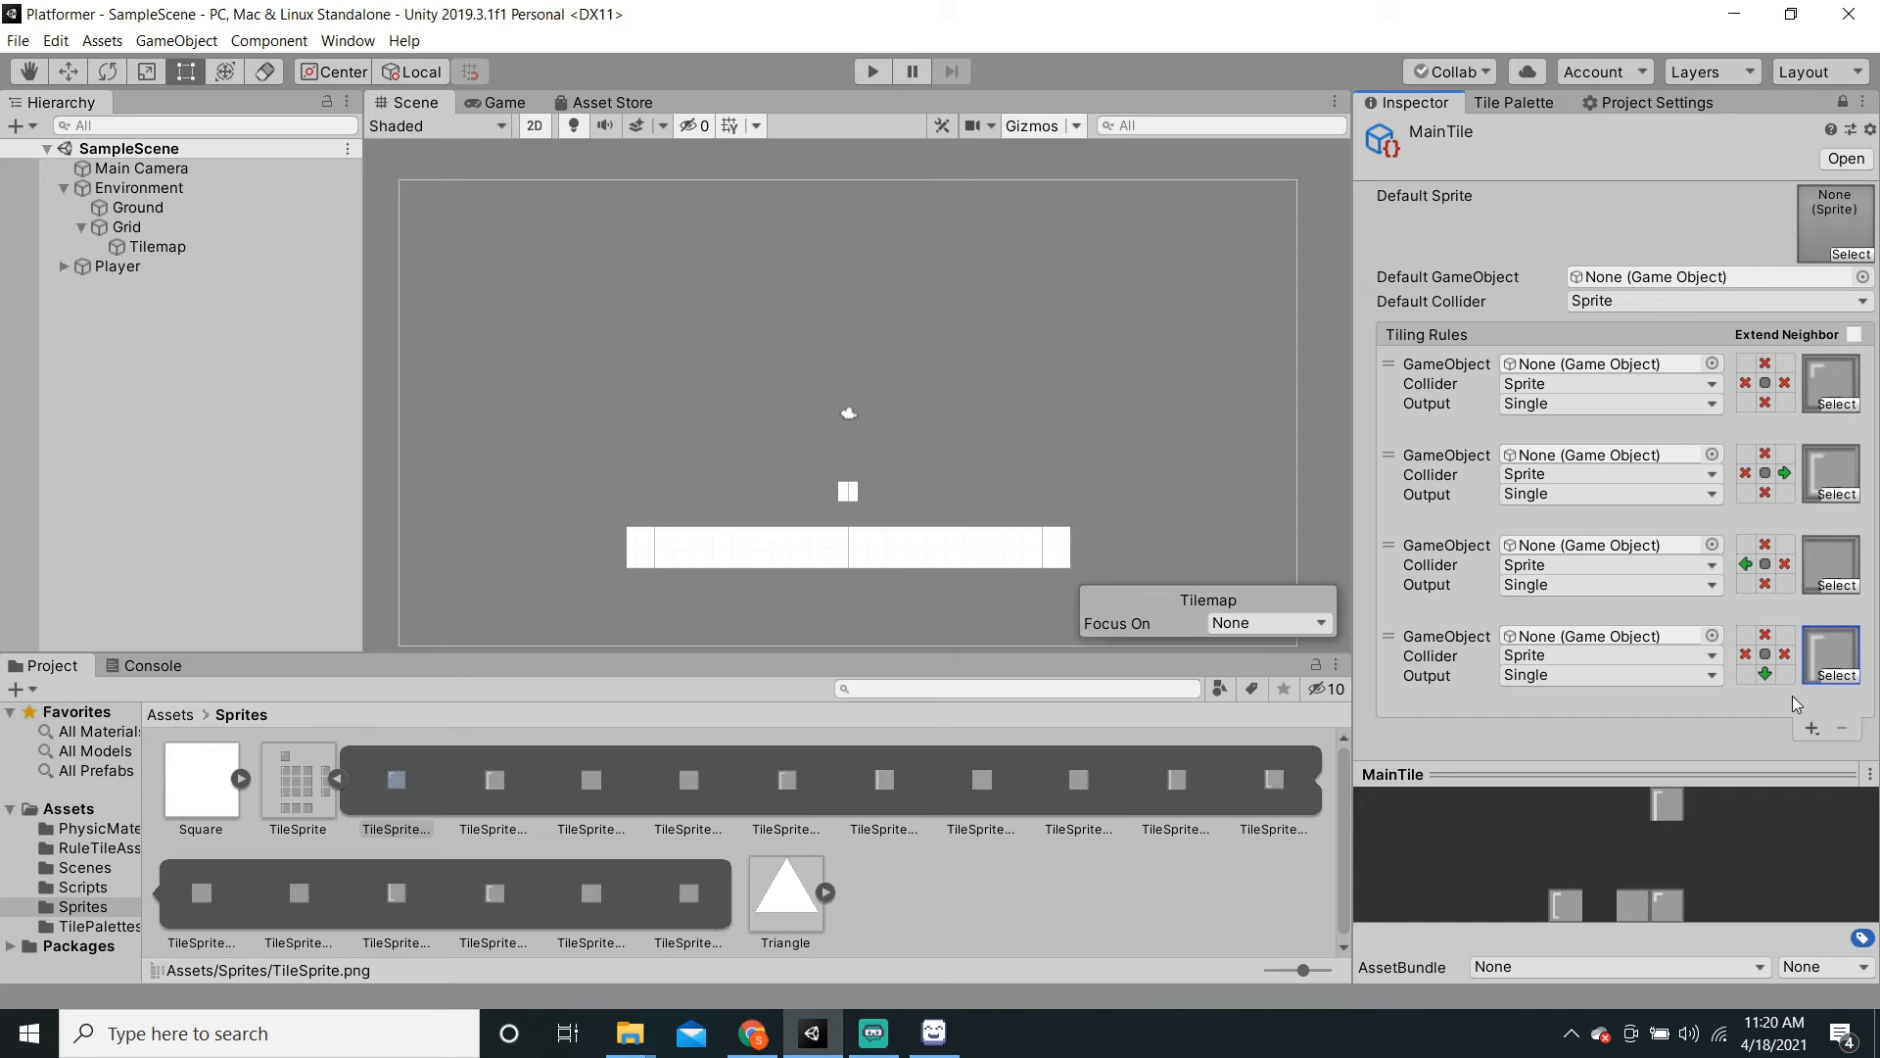
pyautogui.click(1812, 728)
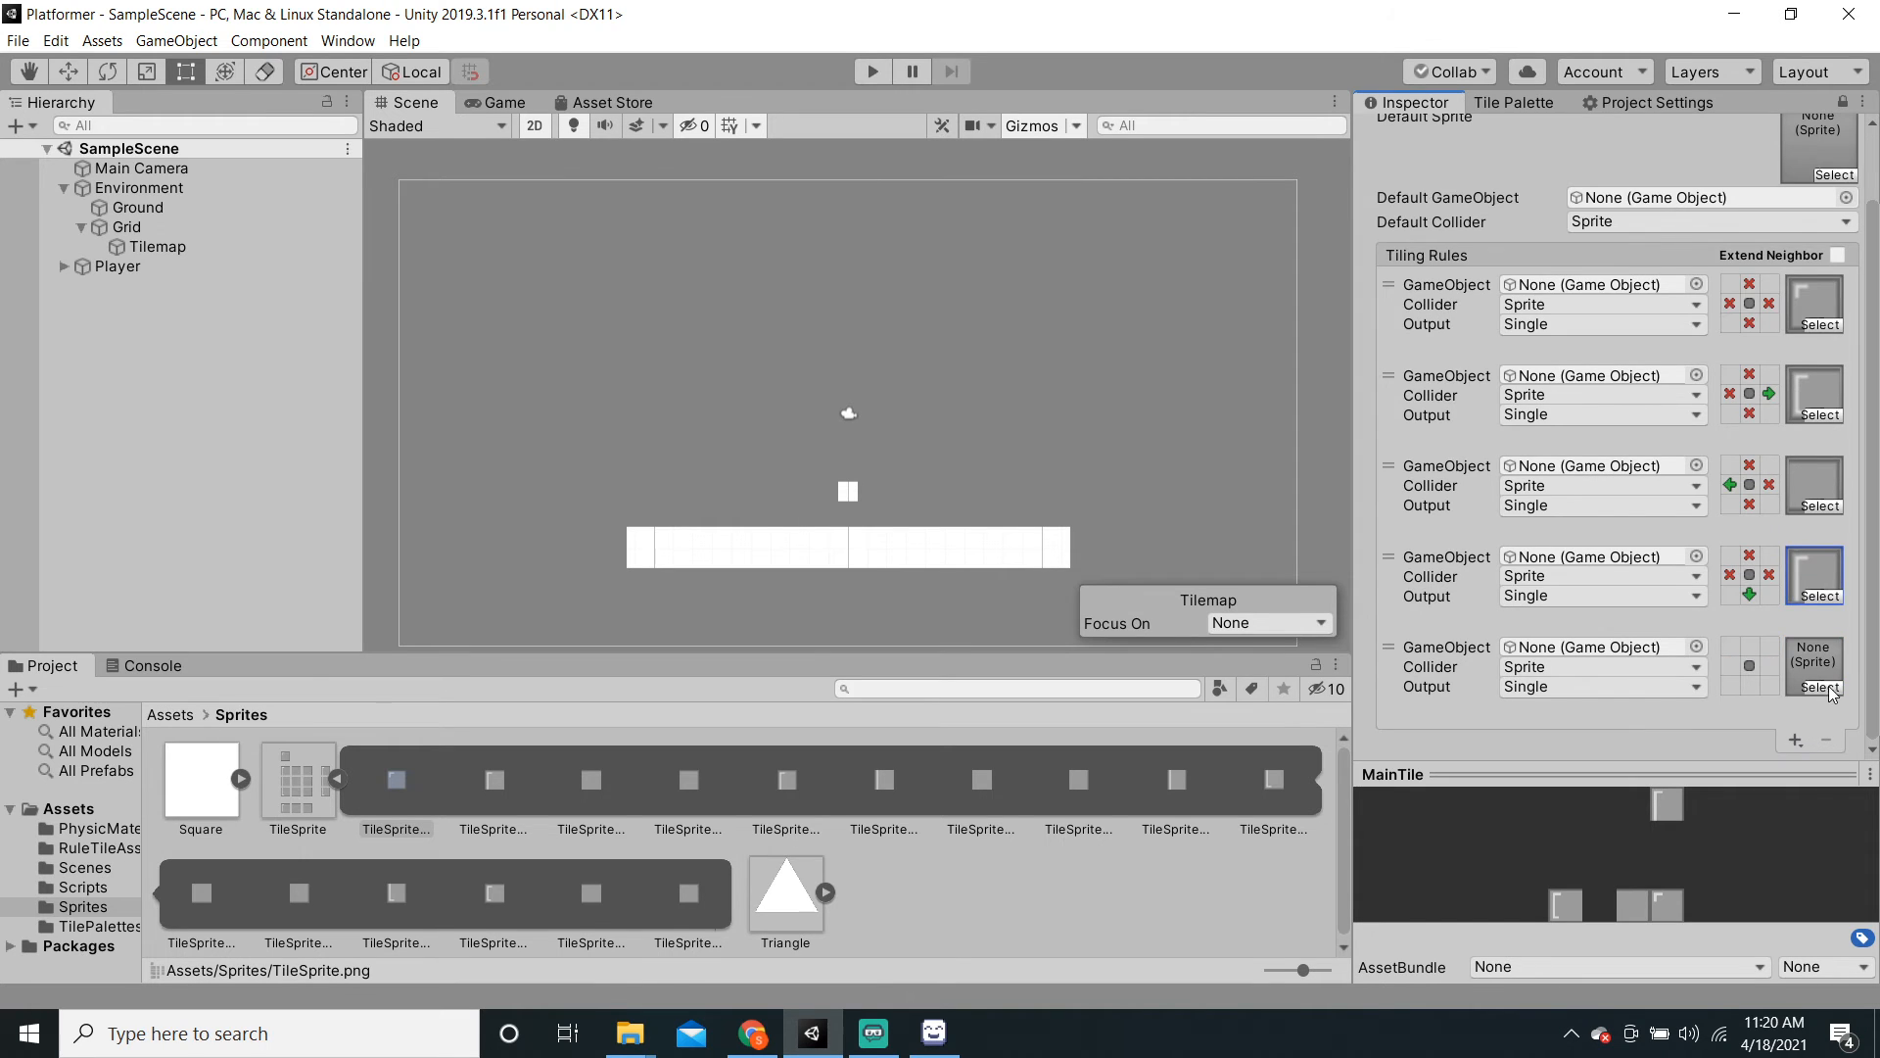
# Step: Assign TileSprite_12 as the fifth rule's sprite
pyautogui.click(1818, 688)
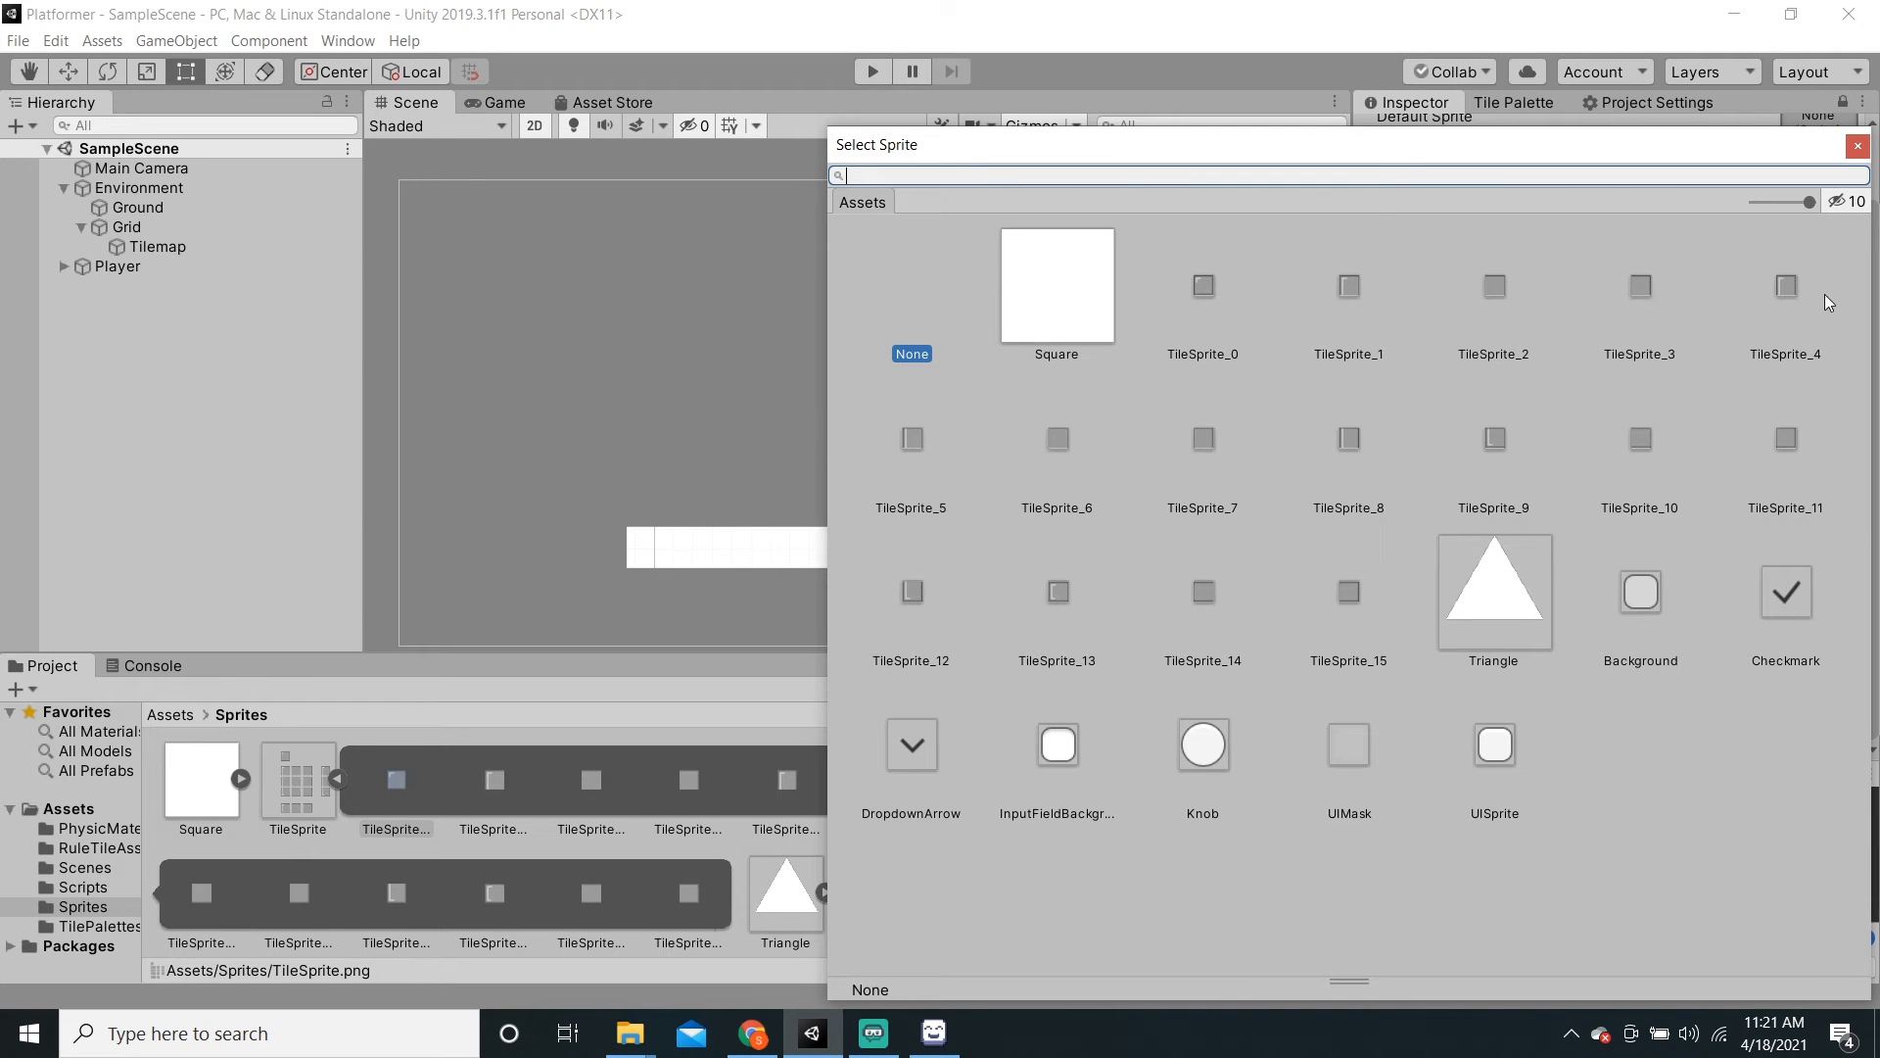
pyautogui.click(921, 613)
pyautogui.click(1858, 146)
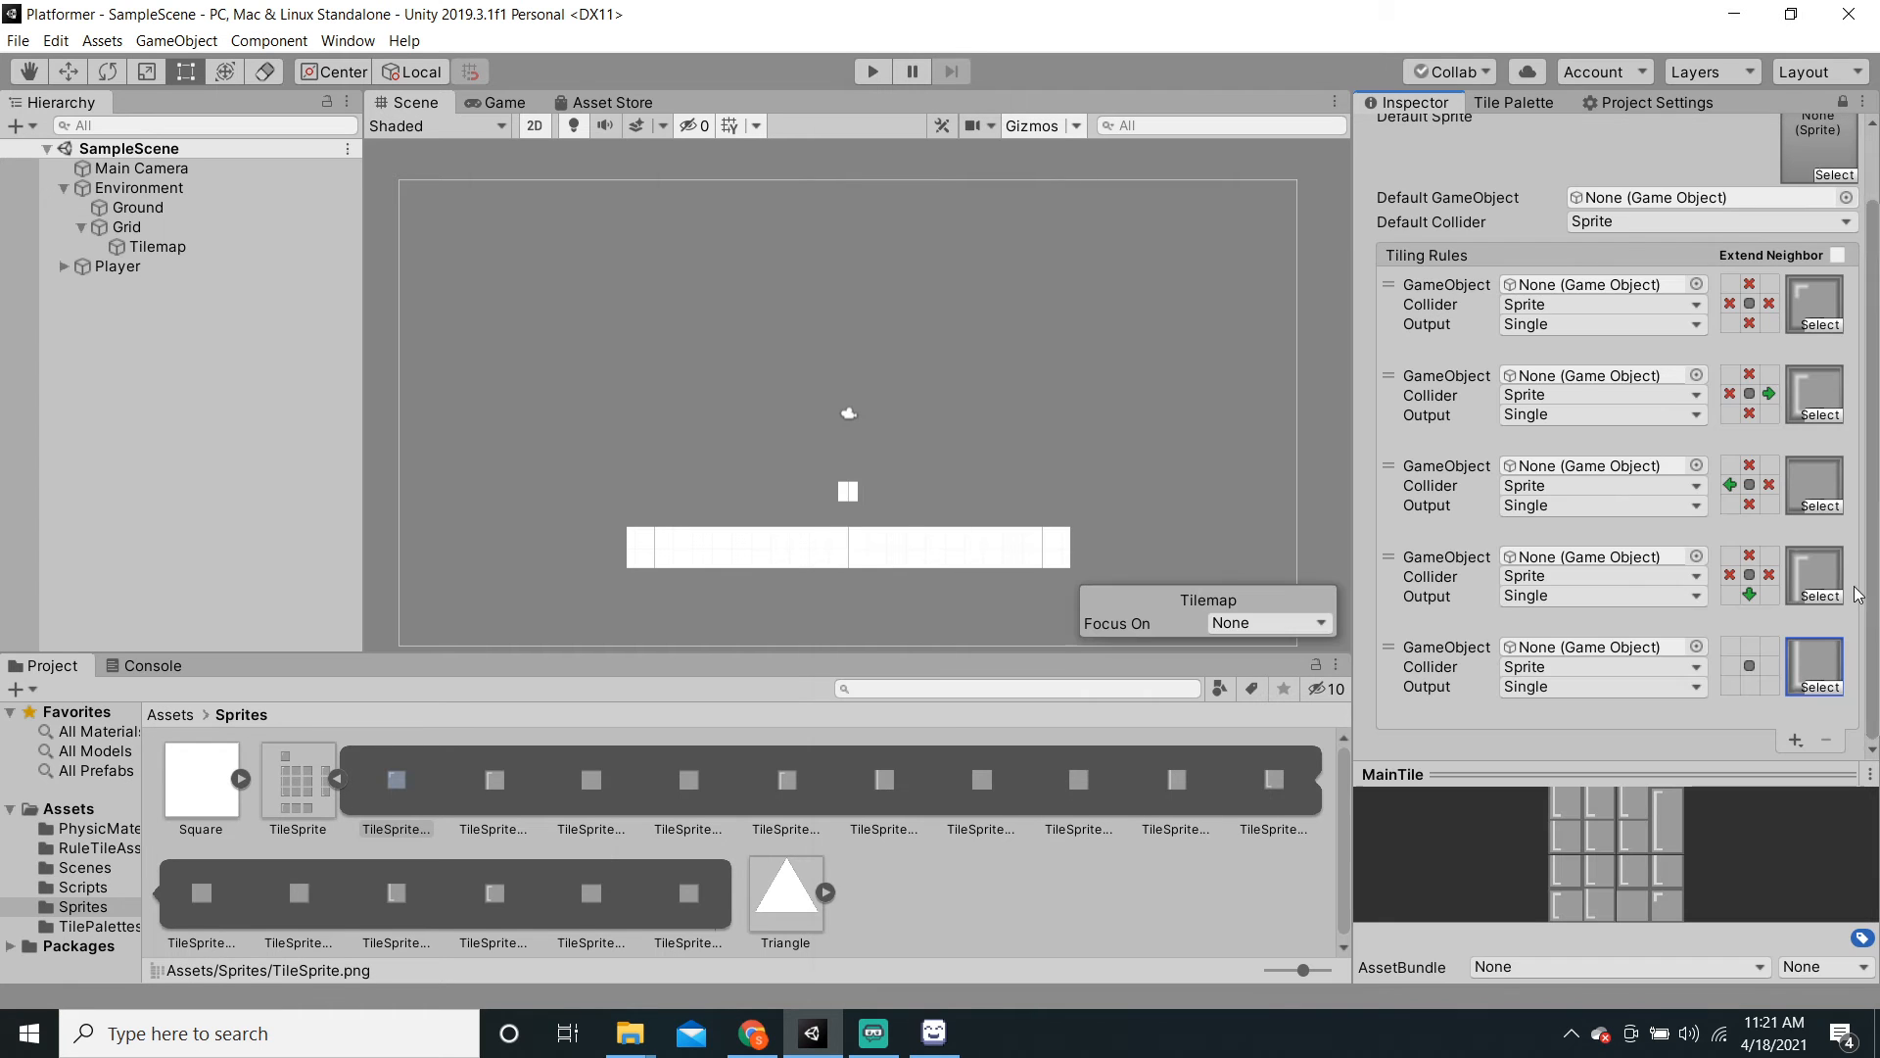
# Step: Require a neighbour only above in the fifth rule, X left, right and below, then add a sixth rule
pyautogui.click(1749, 647)
pyautogui.click(1731, 668)
pyautogui.click(1731, 668)
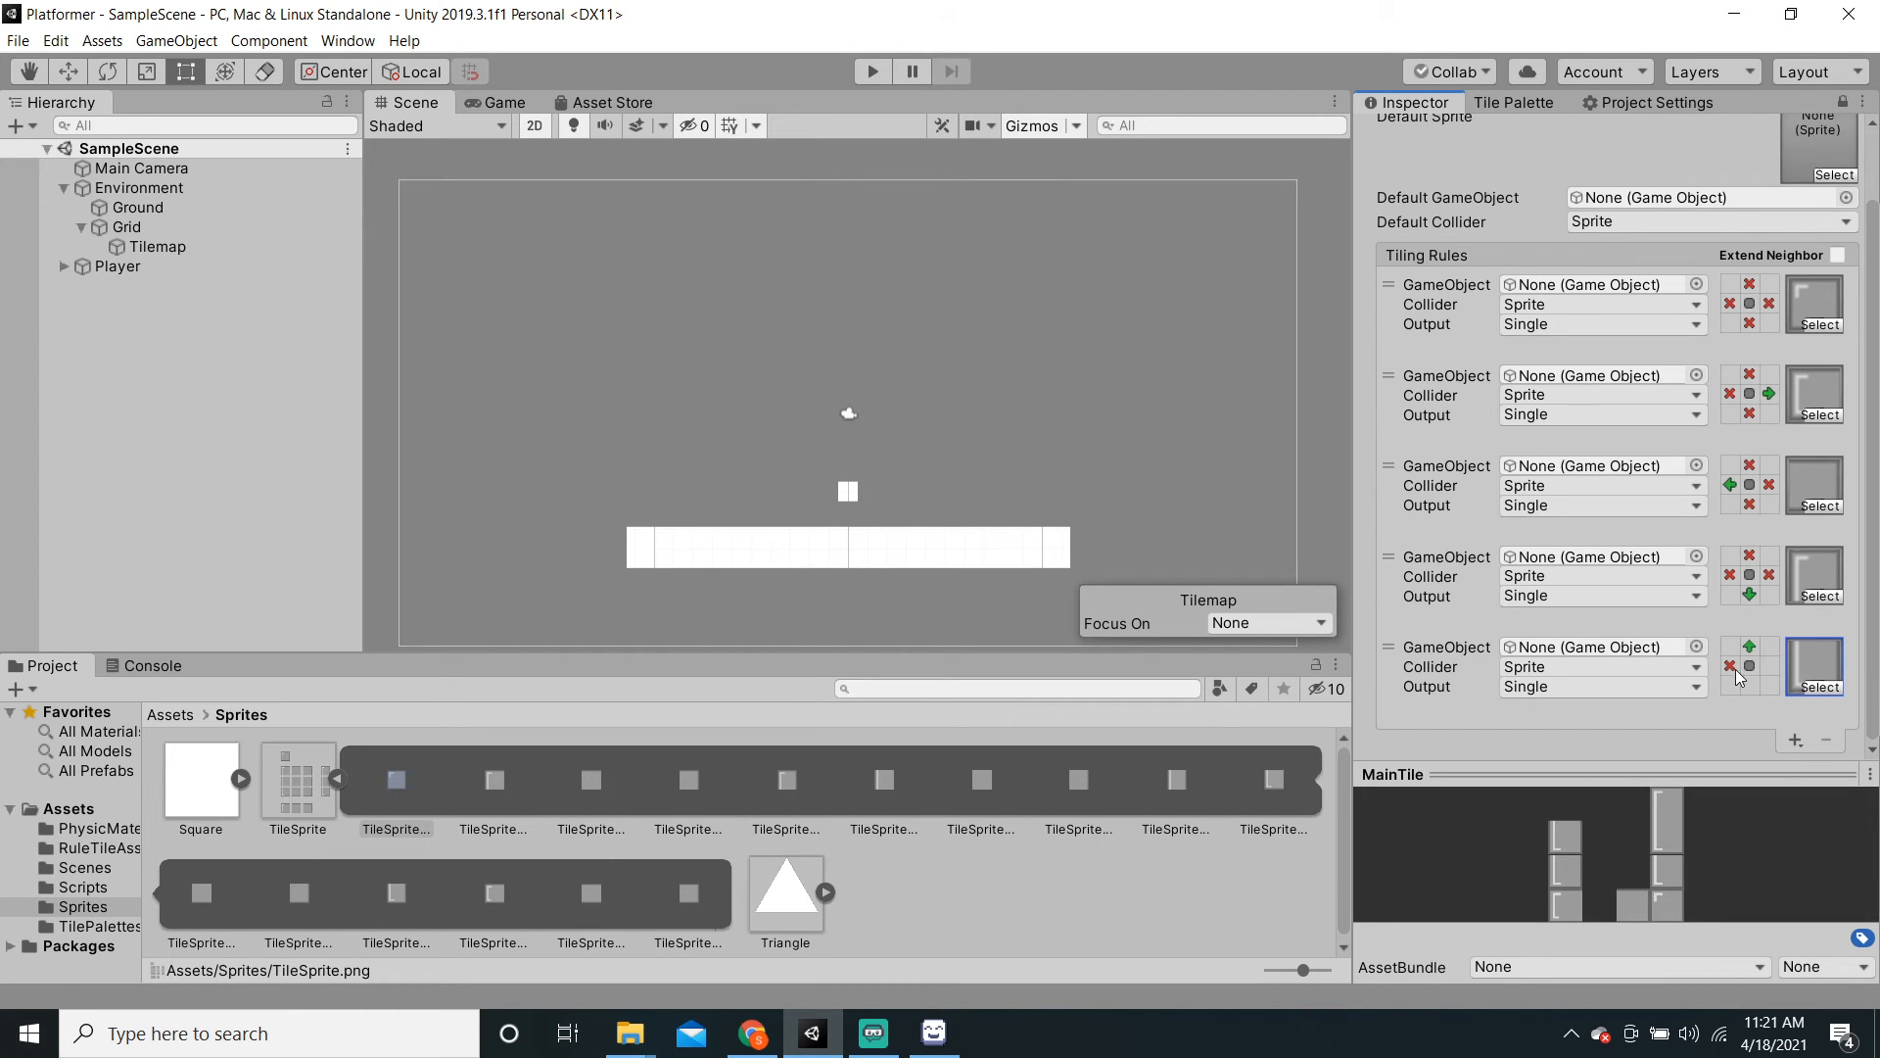
pyautogui.click(1749, 685)
pyautogui.click(1749, 685)
pyautogui.click(1769, 667)
pyautogui.click(1769, 667)
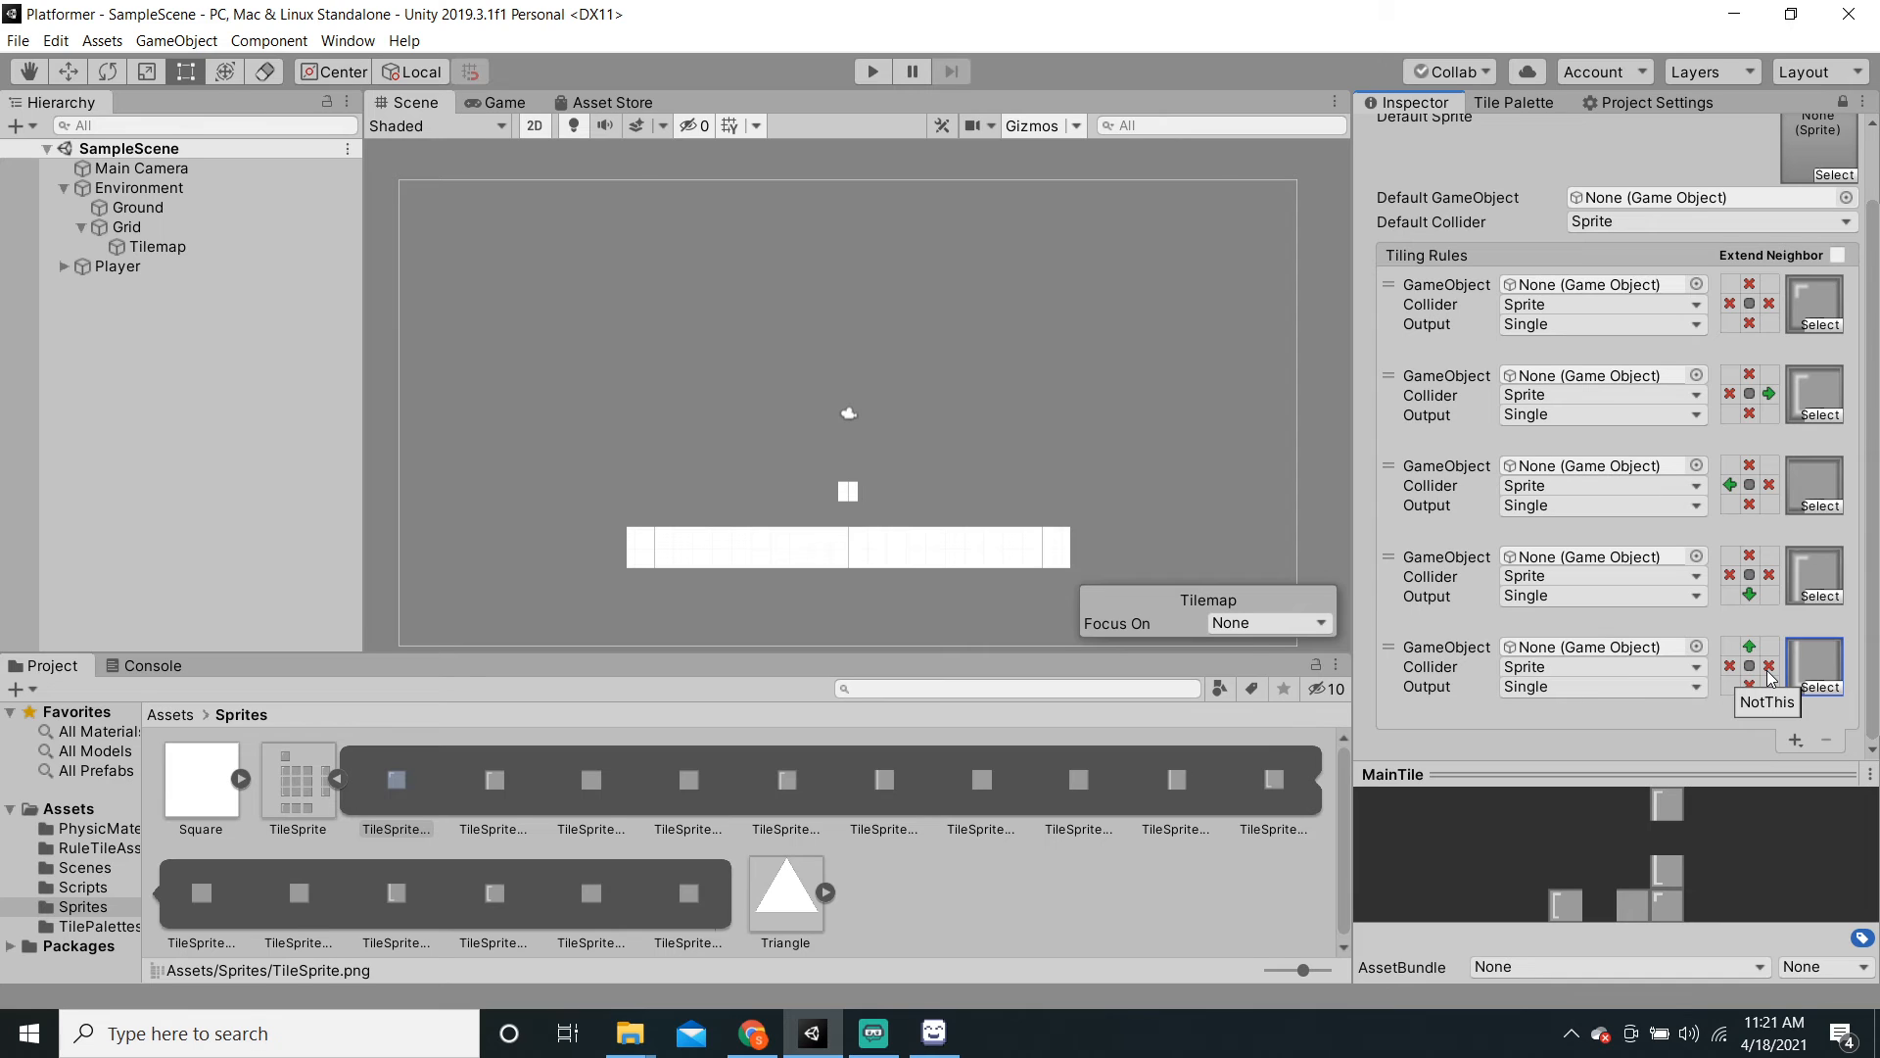
pyautogui.click(1728, 651)
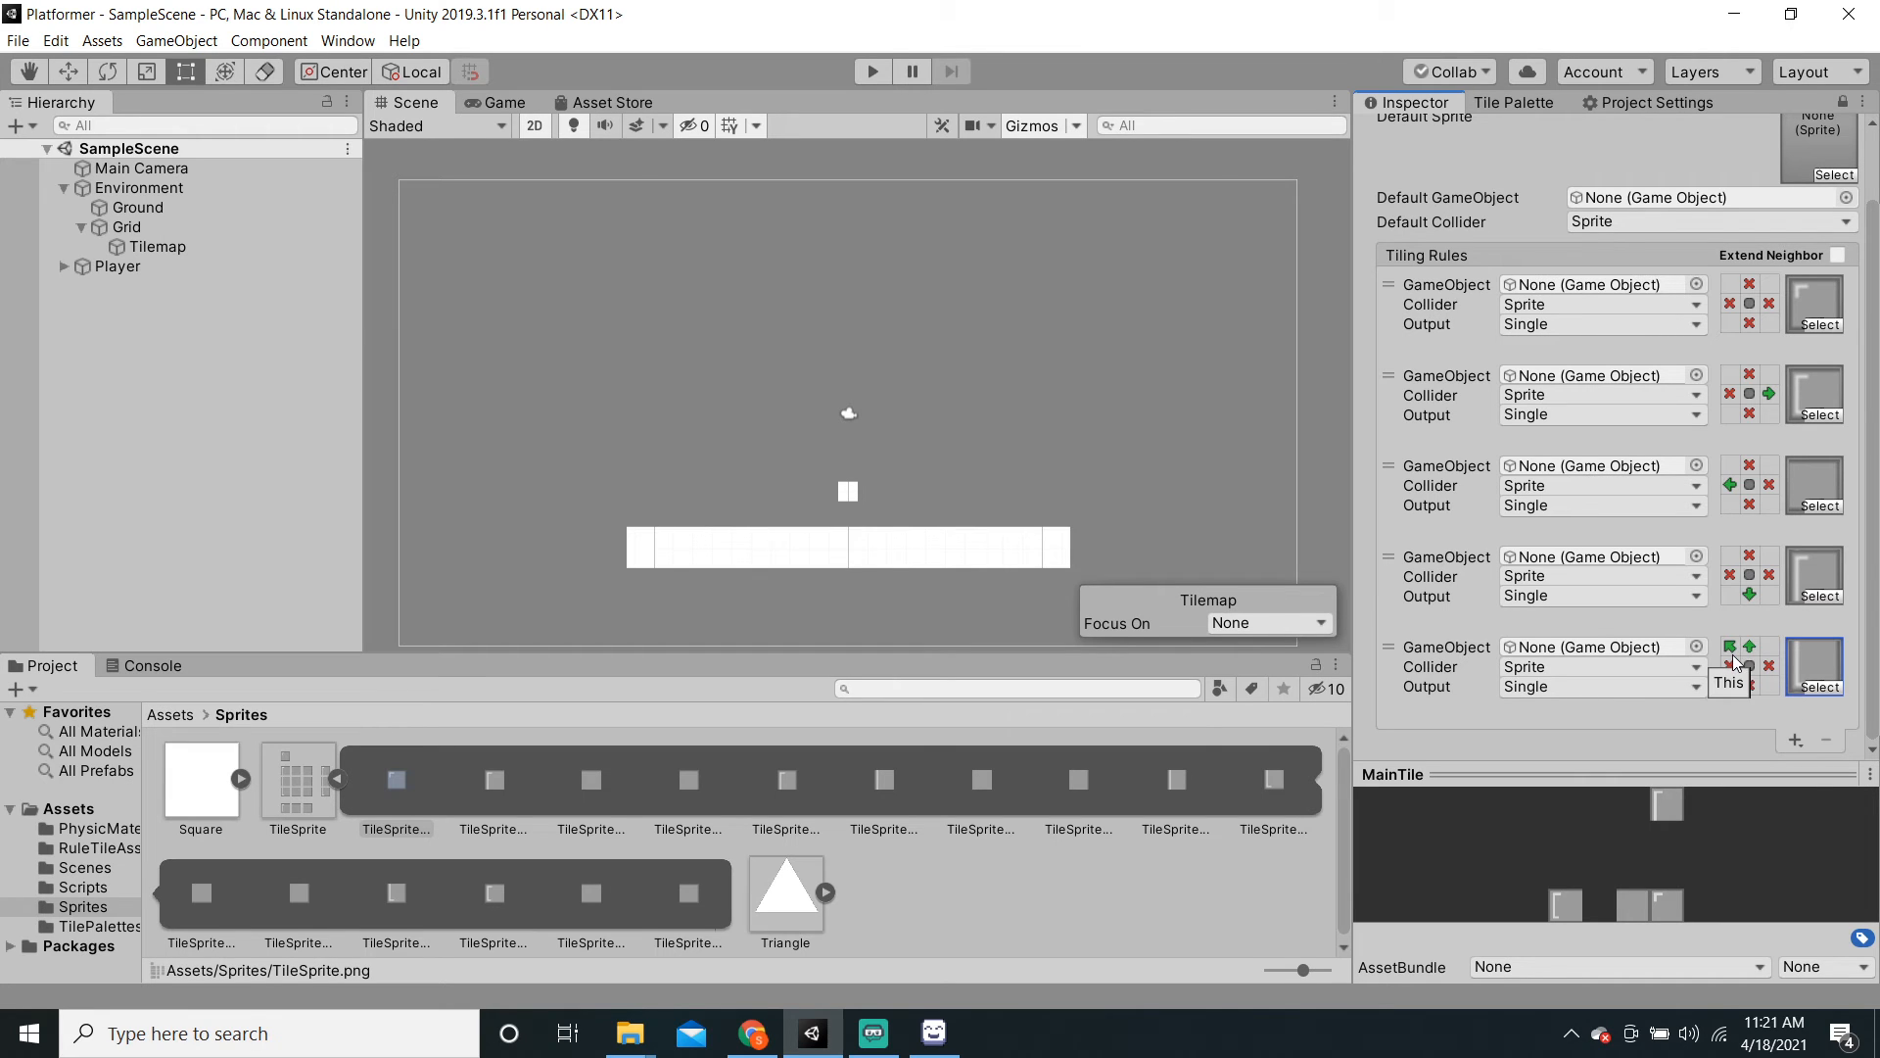
pyautogui.click(1729, 649)
pyautogui.click(1796, 739)
pyautogui.scroll(-2, 1664, 690)
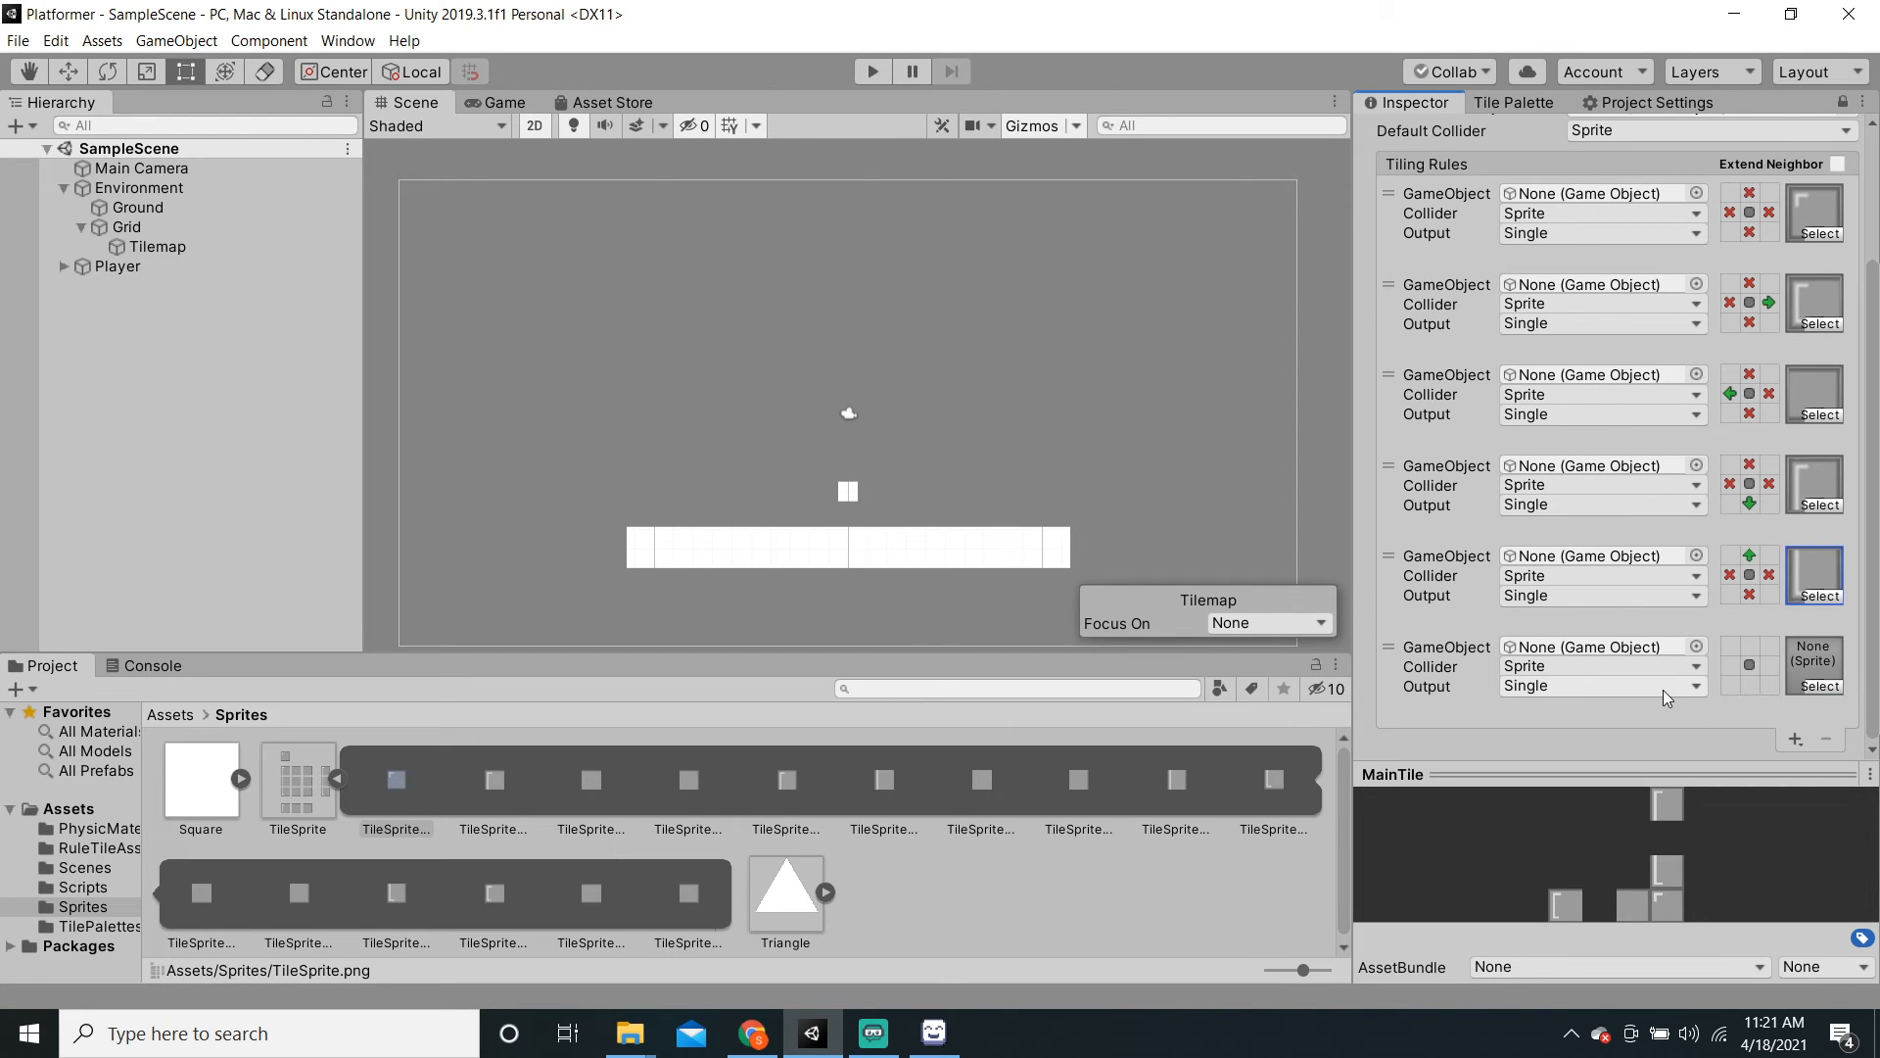
# Step: Give the sixth rule TileSprite_8, requiring neighbours above and below with X left and right
pyautogui.click(1818, 685)
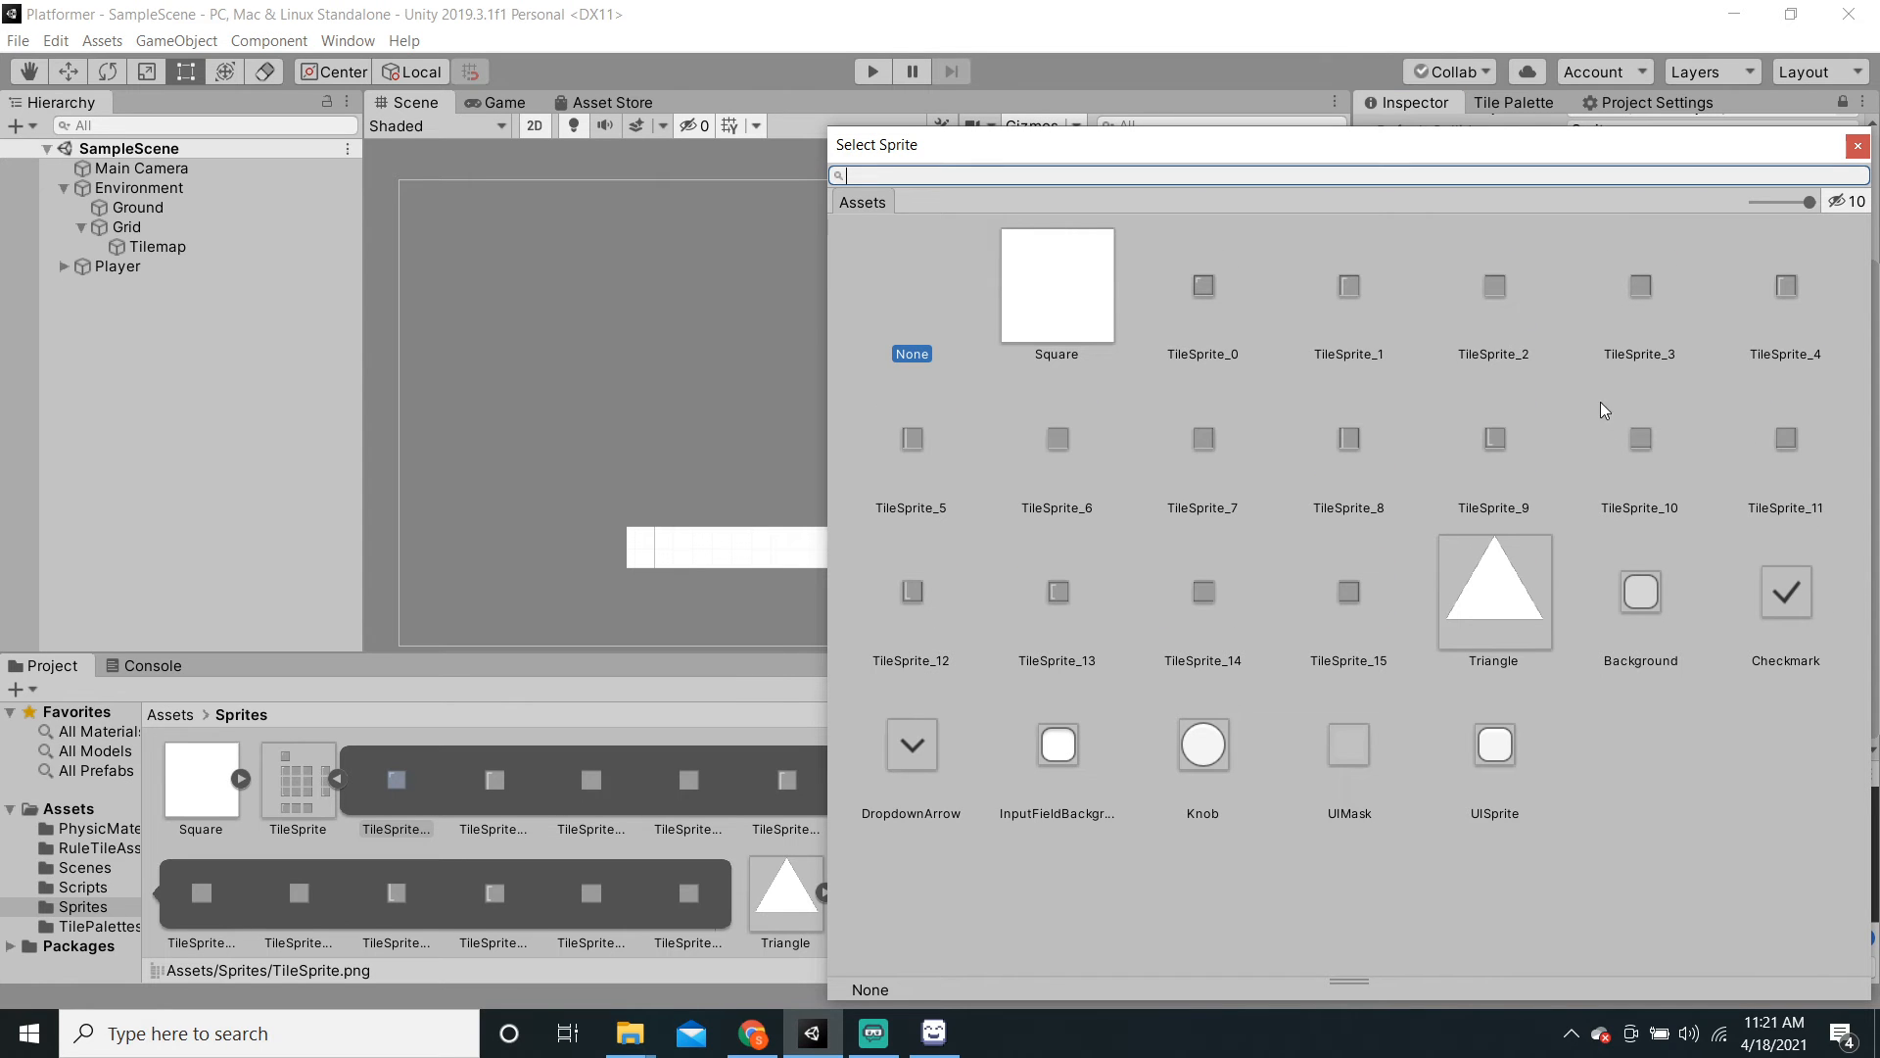
pyautogui.click(1349, 452)
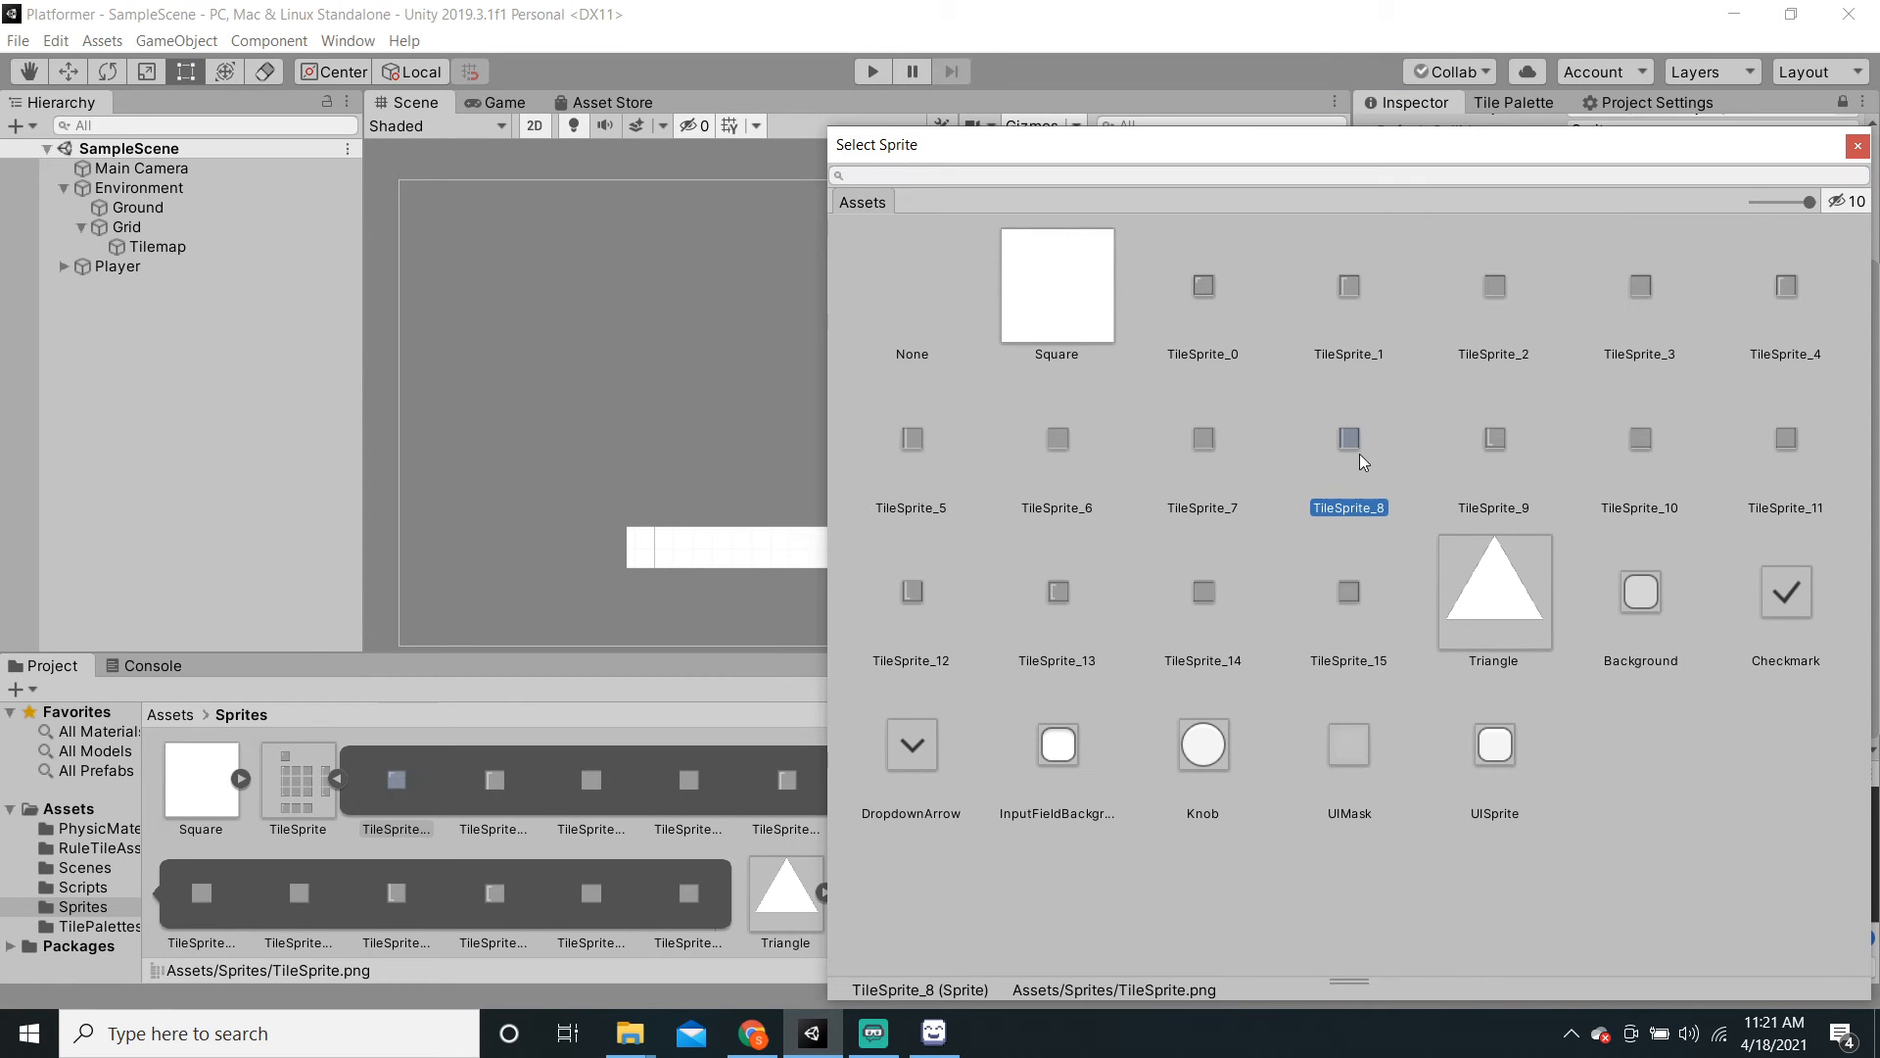
pyautogui.click(1857, 147)
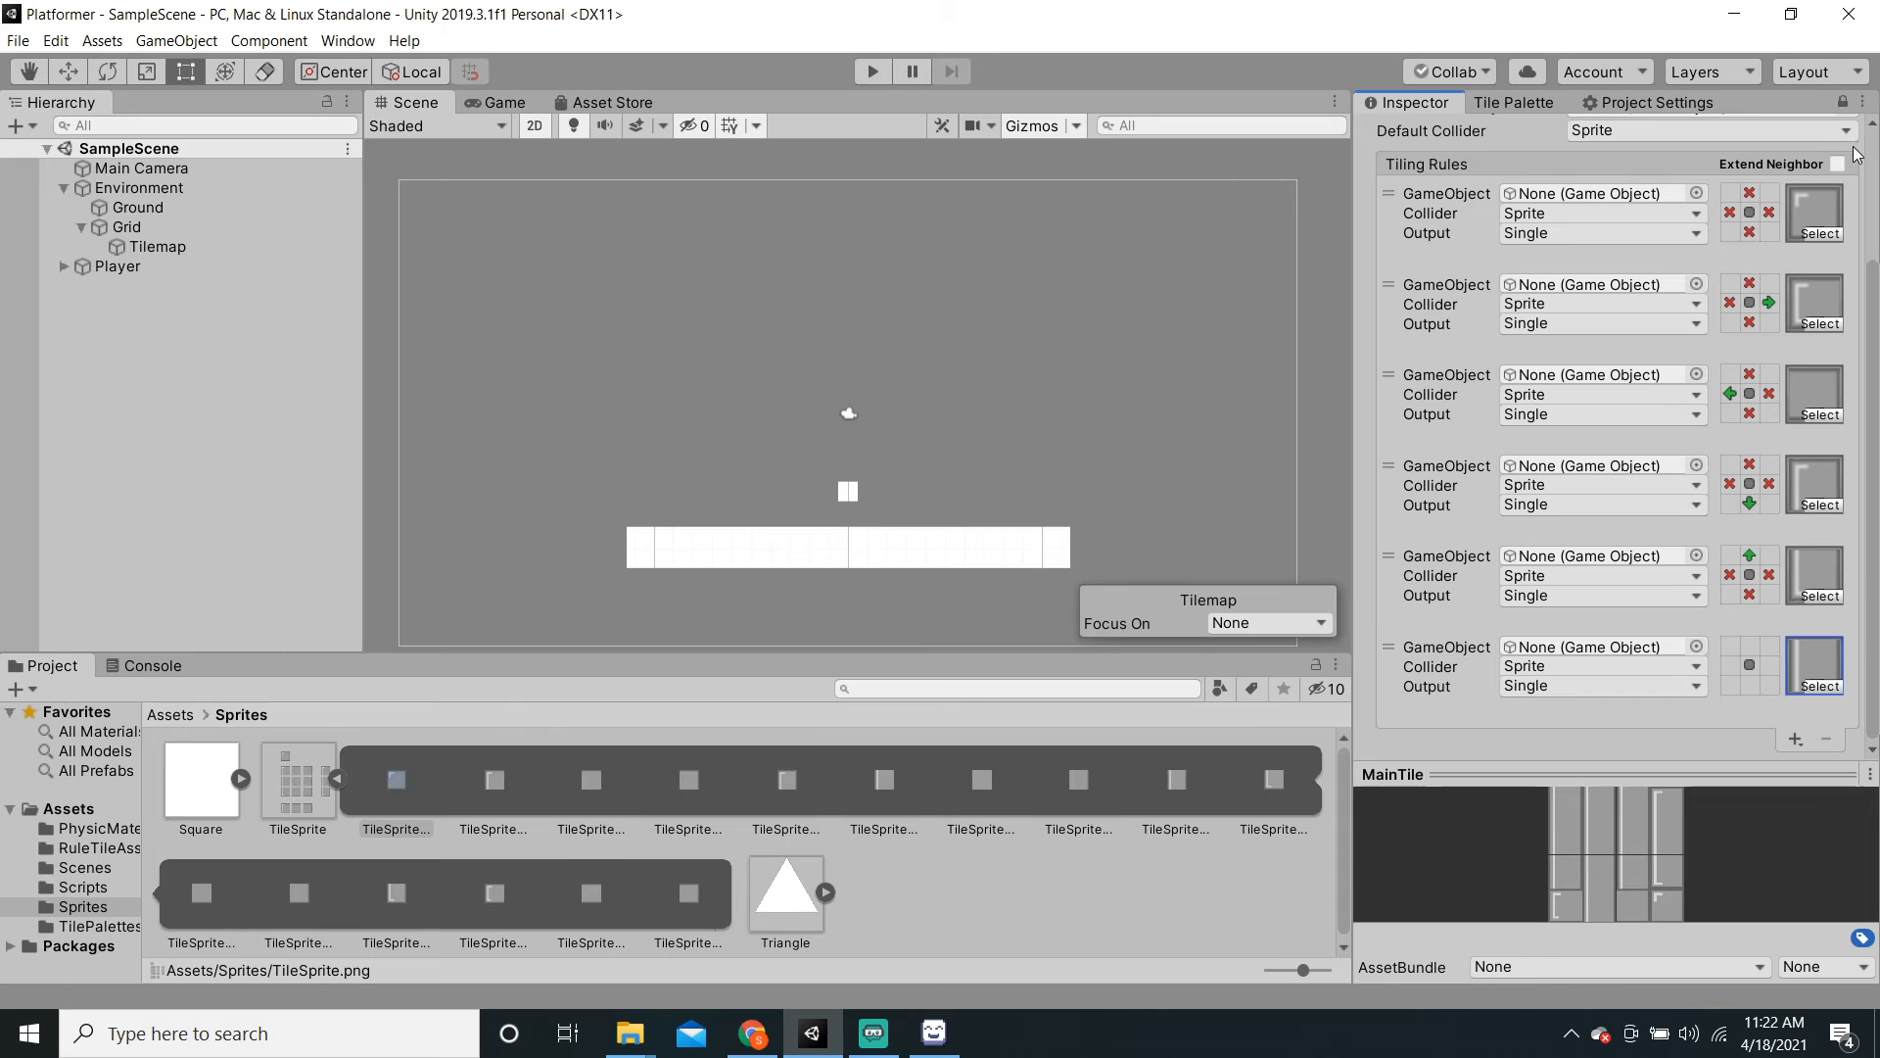
pyautogui.click(1755, 646)
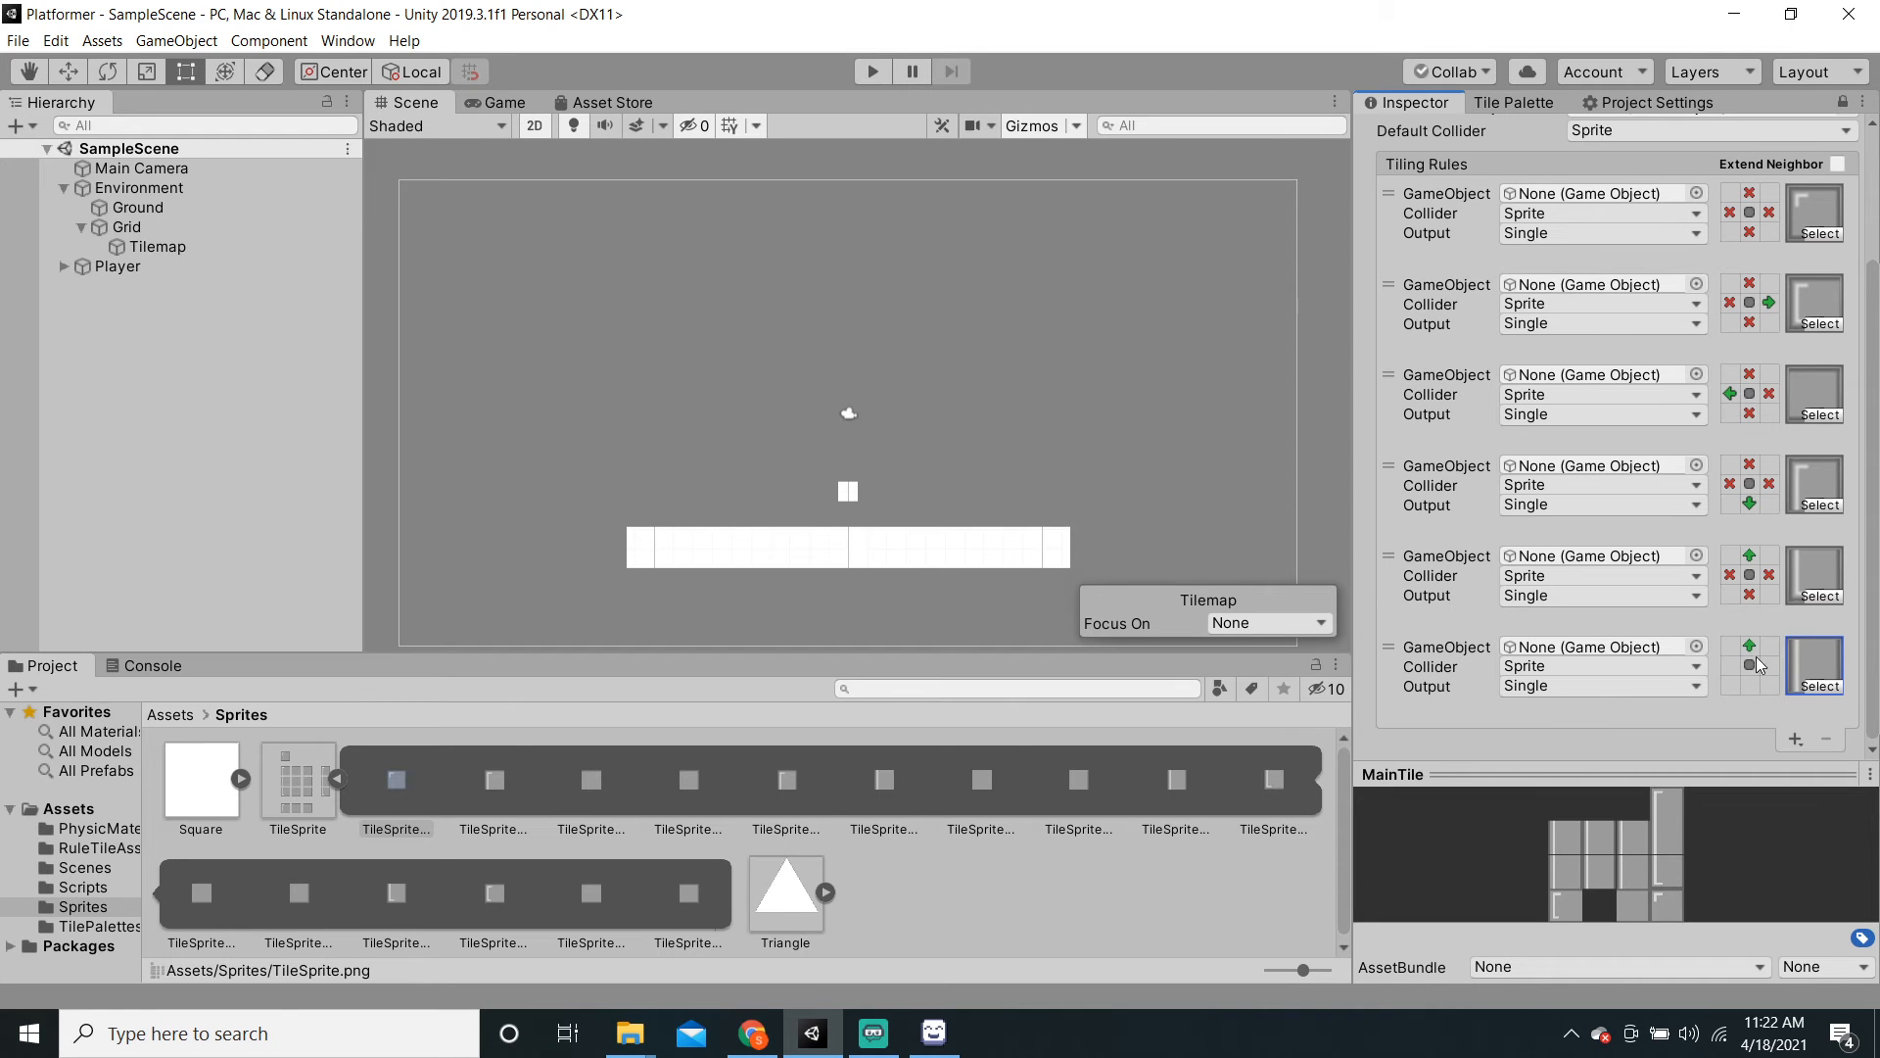
pyautogui.click(1751, 685)
pyautogui.doubleClick(1729, 665)
pyautogui.doubleClick(1768, 666)
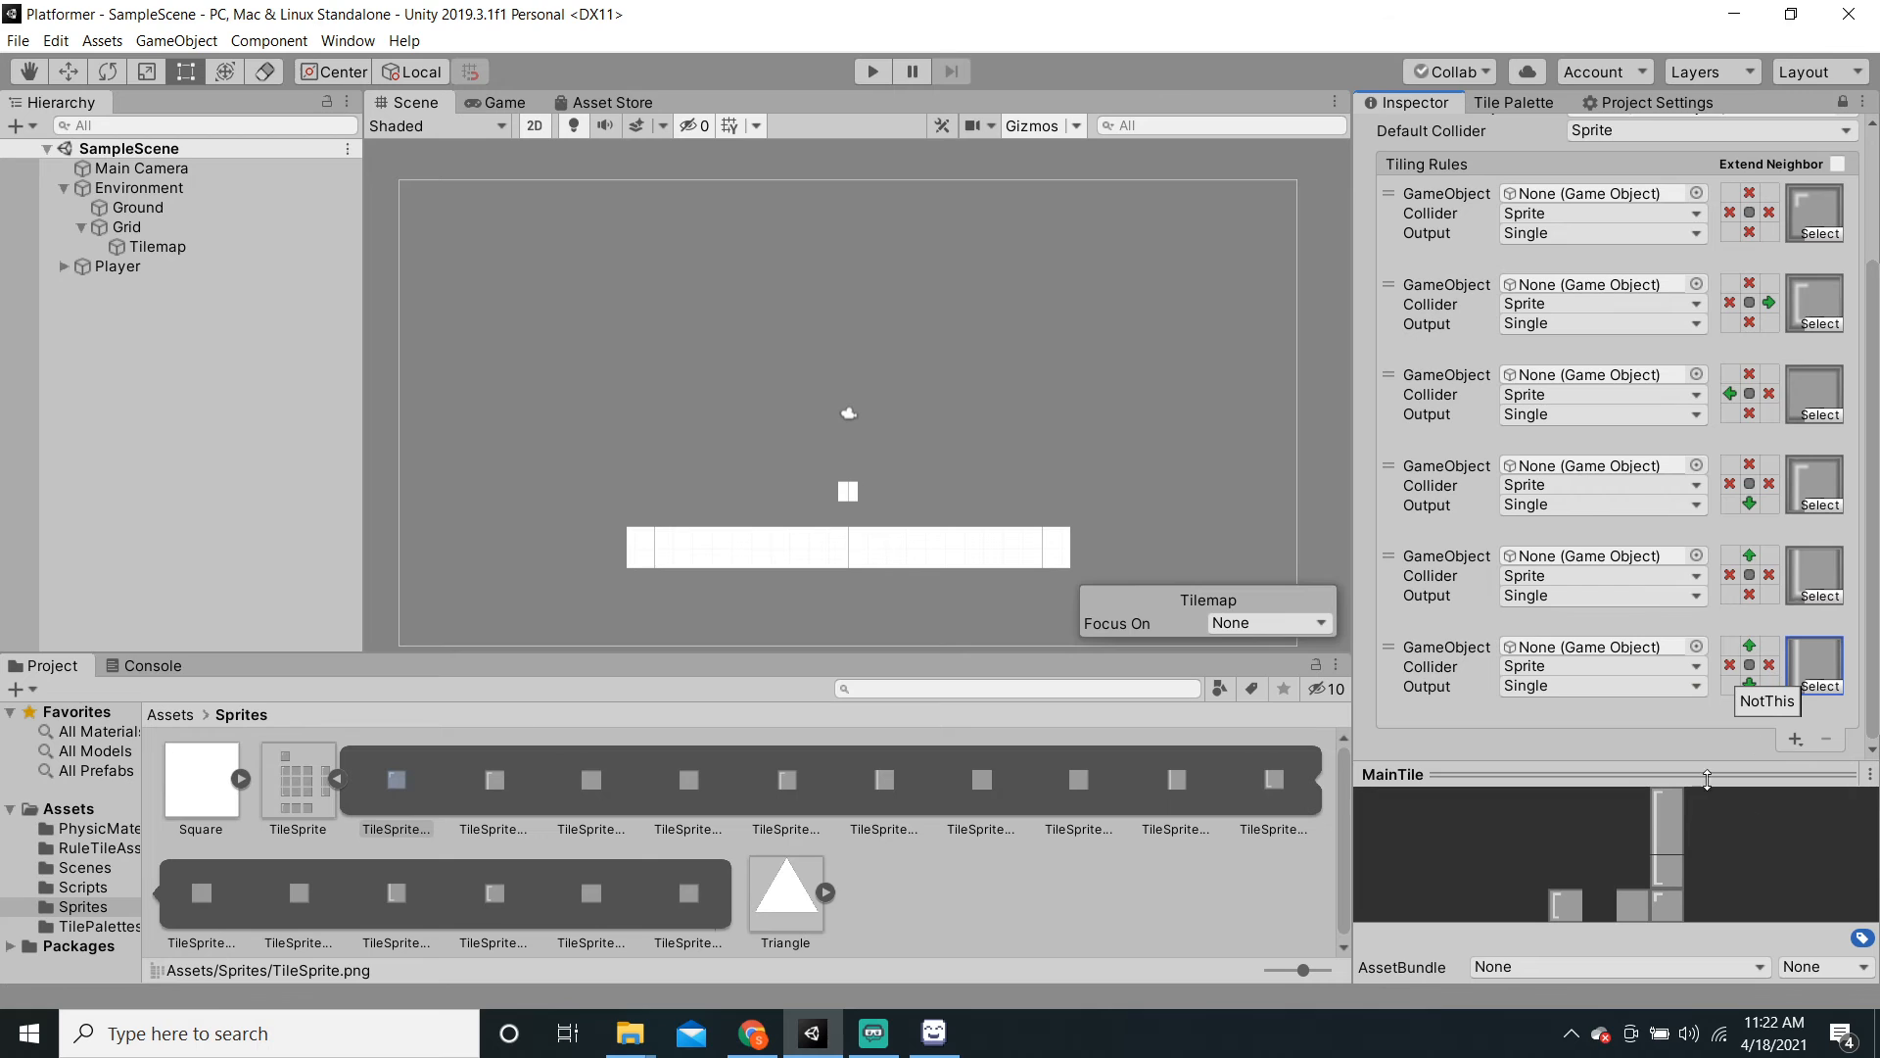
# Step: Enlarge the MainTile preview area and bring the Unity editor back to the front
pyautogui.moveTo(1655, 773); pyautogui.dragTo(1660, 793)
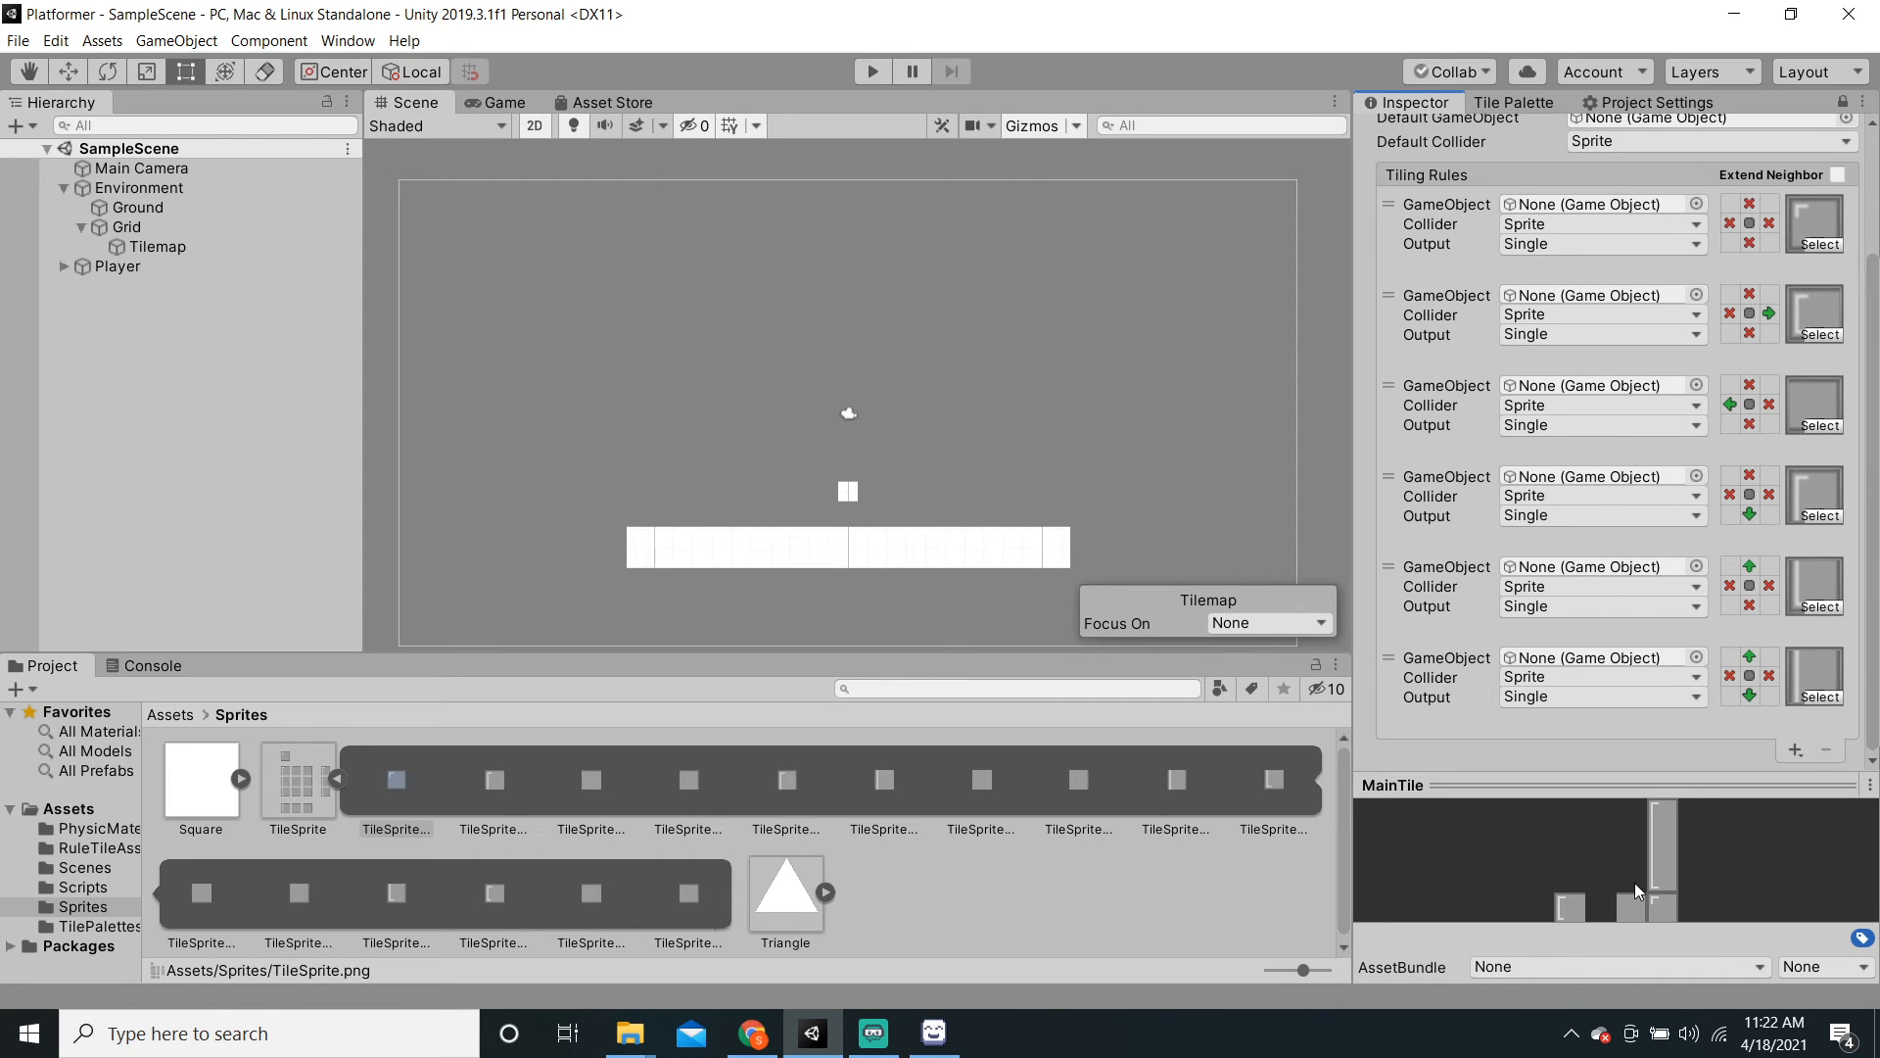
pyautogui.click(874, 1033)
pyautogui.click(813, 1032)
# Step: Add a seventh MainTile rule requiring left and right neighbours, initially with TileSprite_10
pyautogui.click(1794, 748)
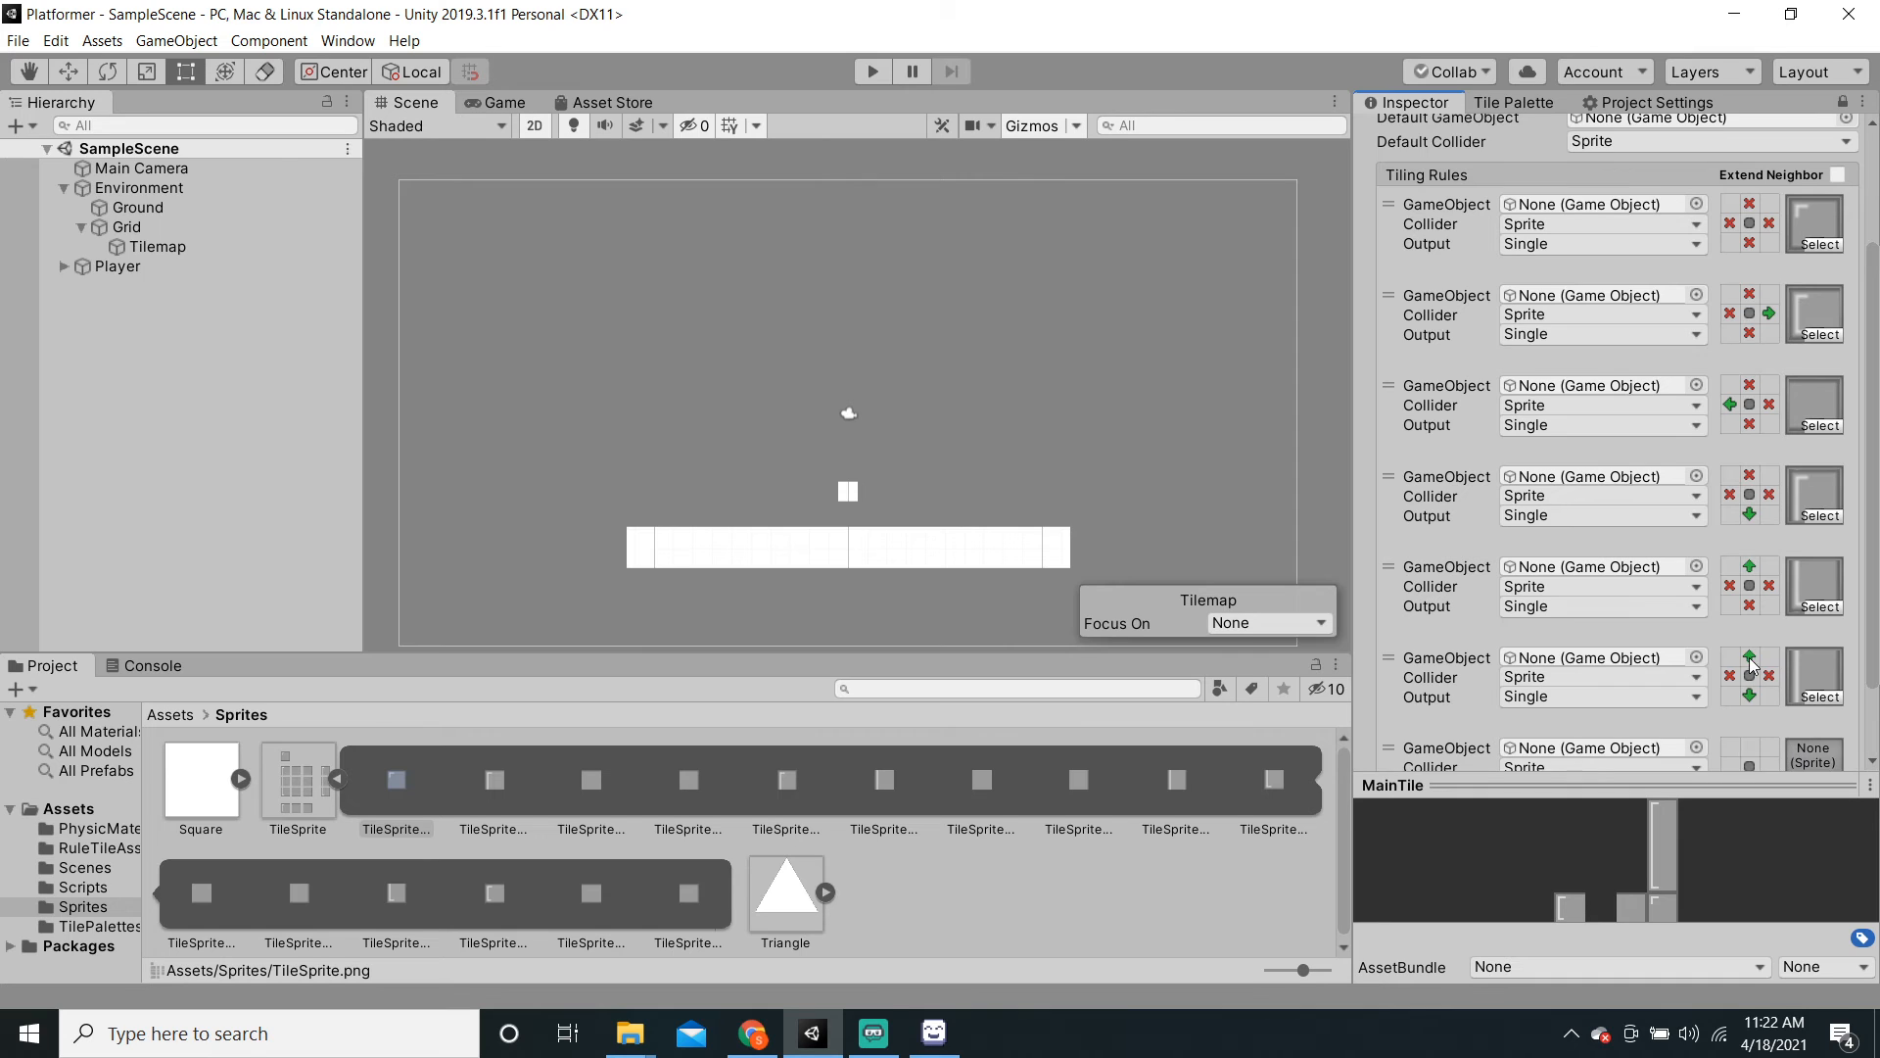
pyautogui.scroll(-3, 1739, 643)
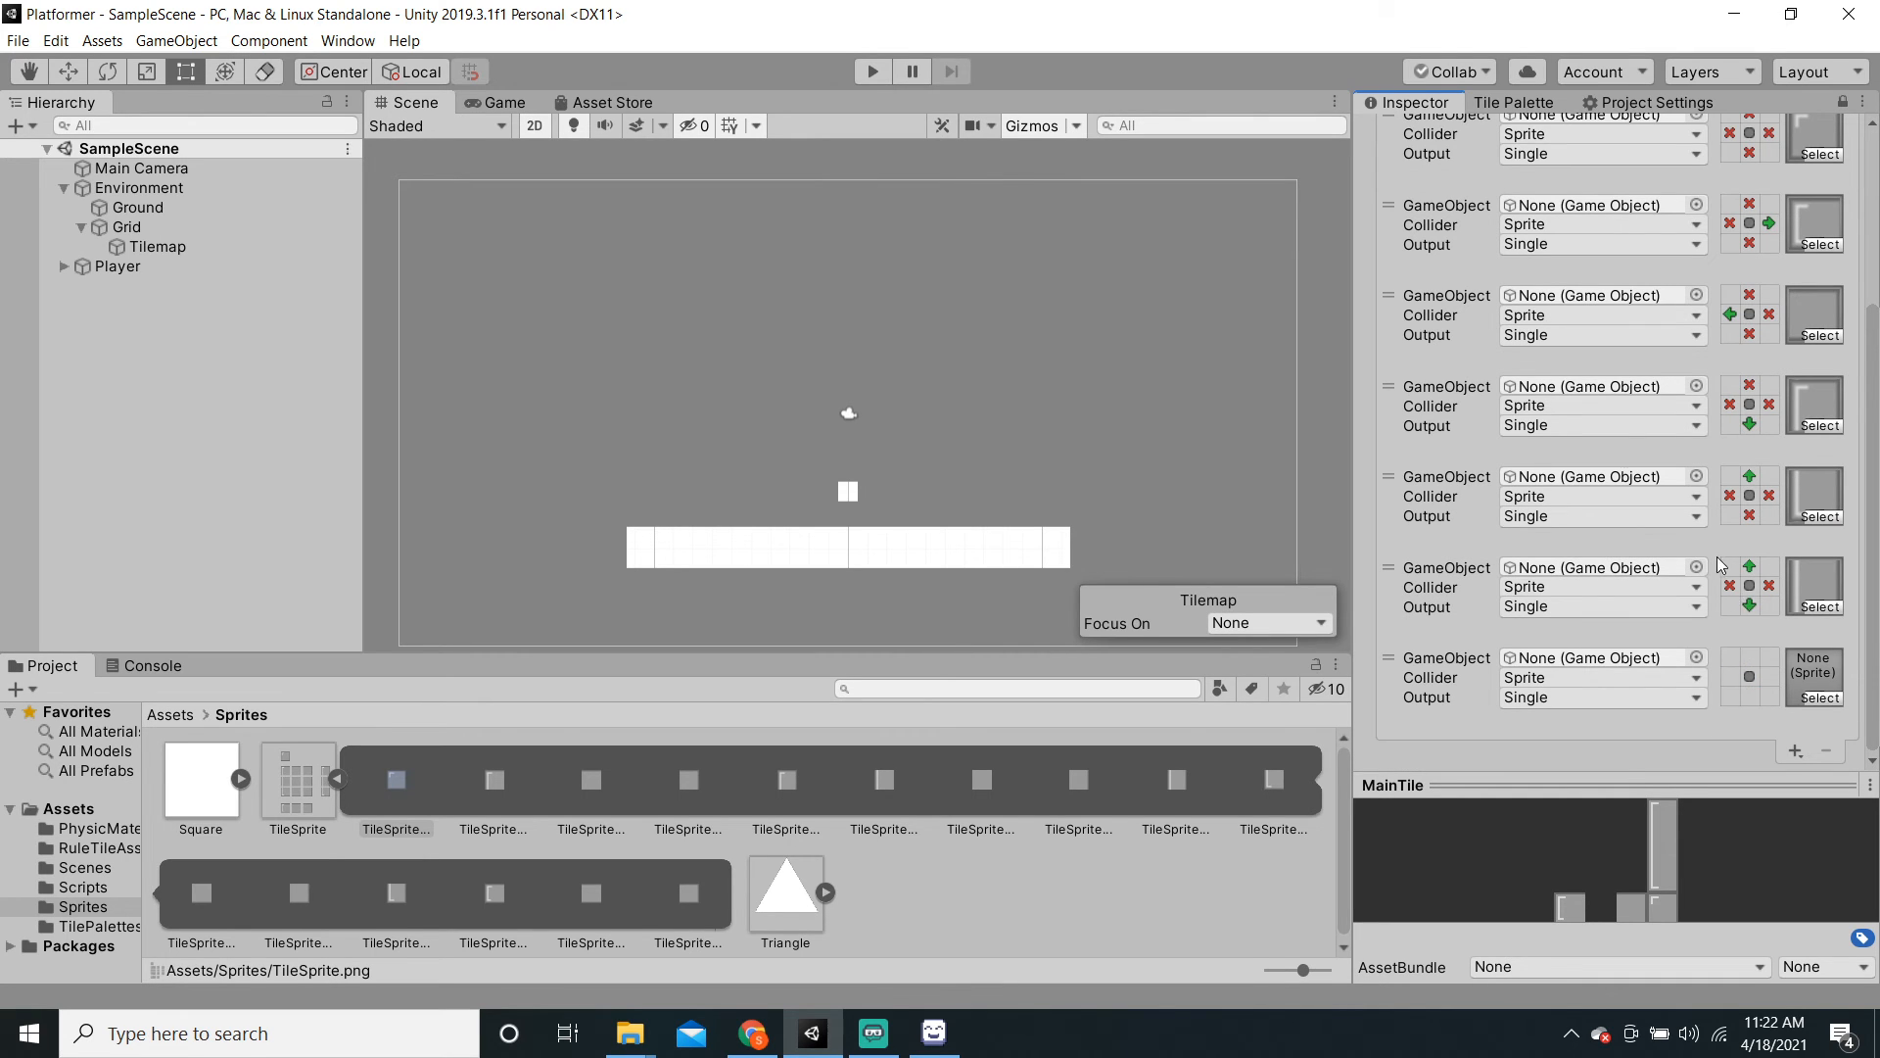
pyautogui.doubleClick(1745, 691)
pyautogui.click(1818, 698)
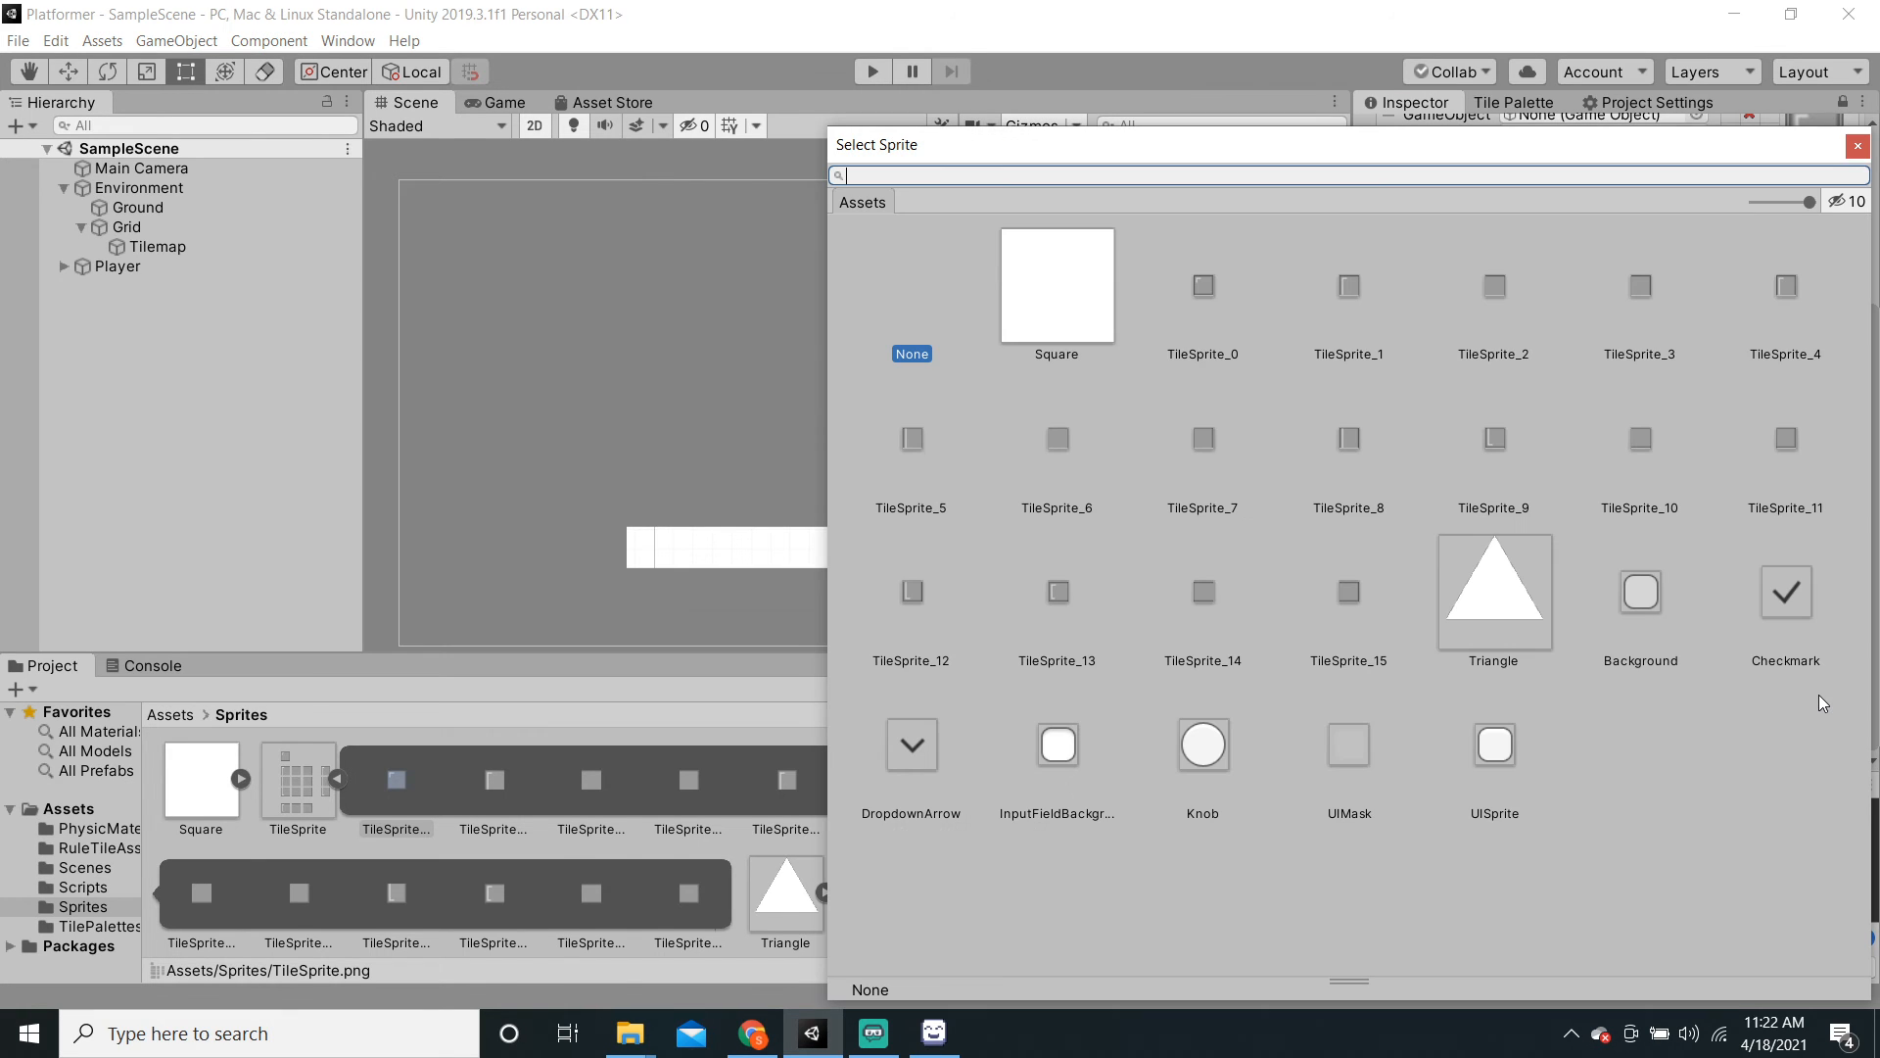
pyautogui.click(1650, 428)
pyautogui.click(1858, 146)
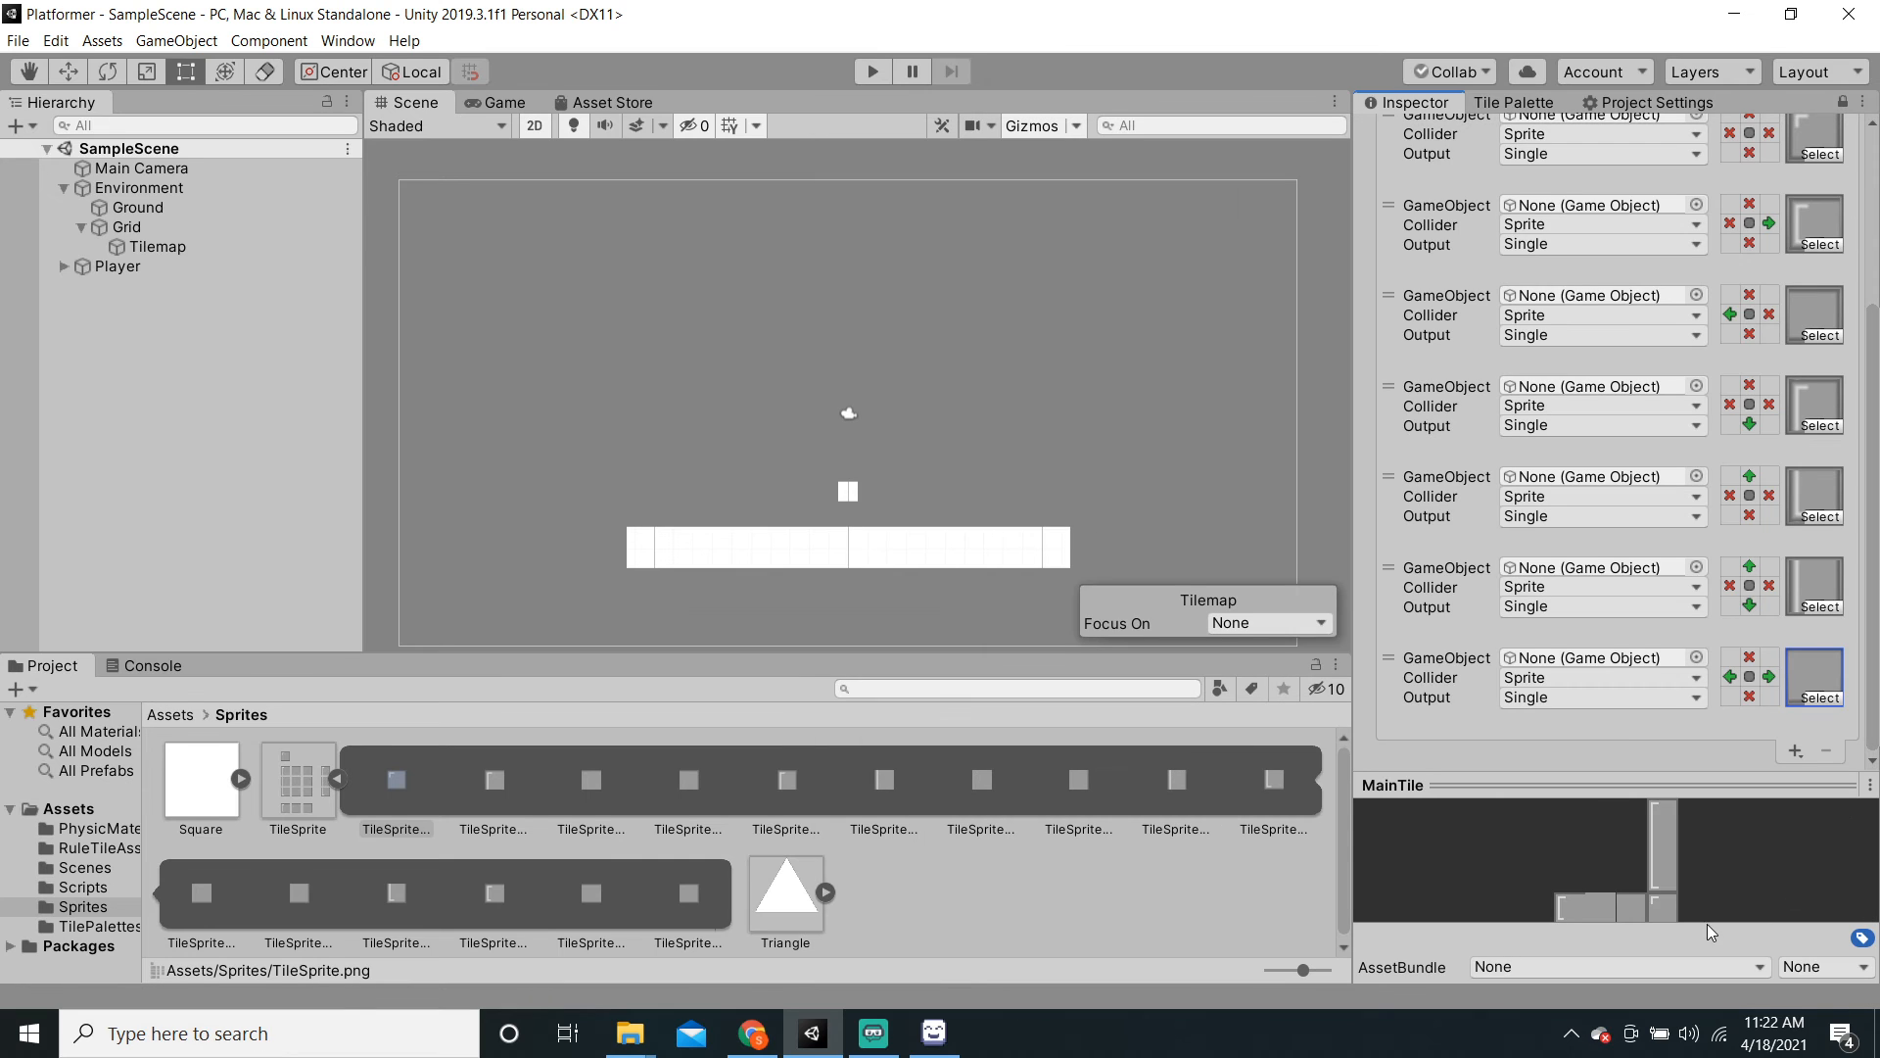
# Step: Swap the seventh rule's sprite to TileSprite_14, enlarge the preview, and add an eighth rule
pyautogui.click(1831, 698)
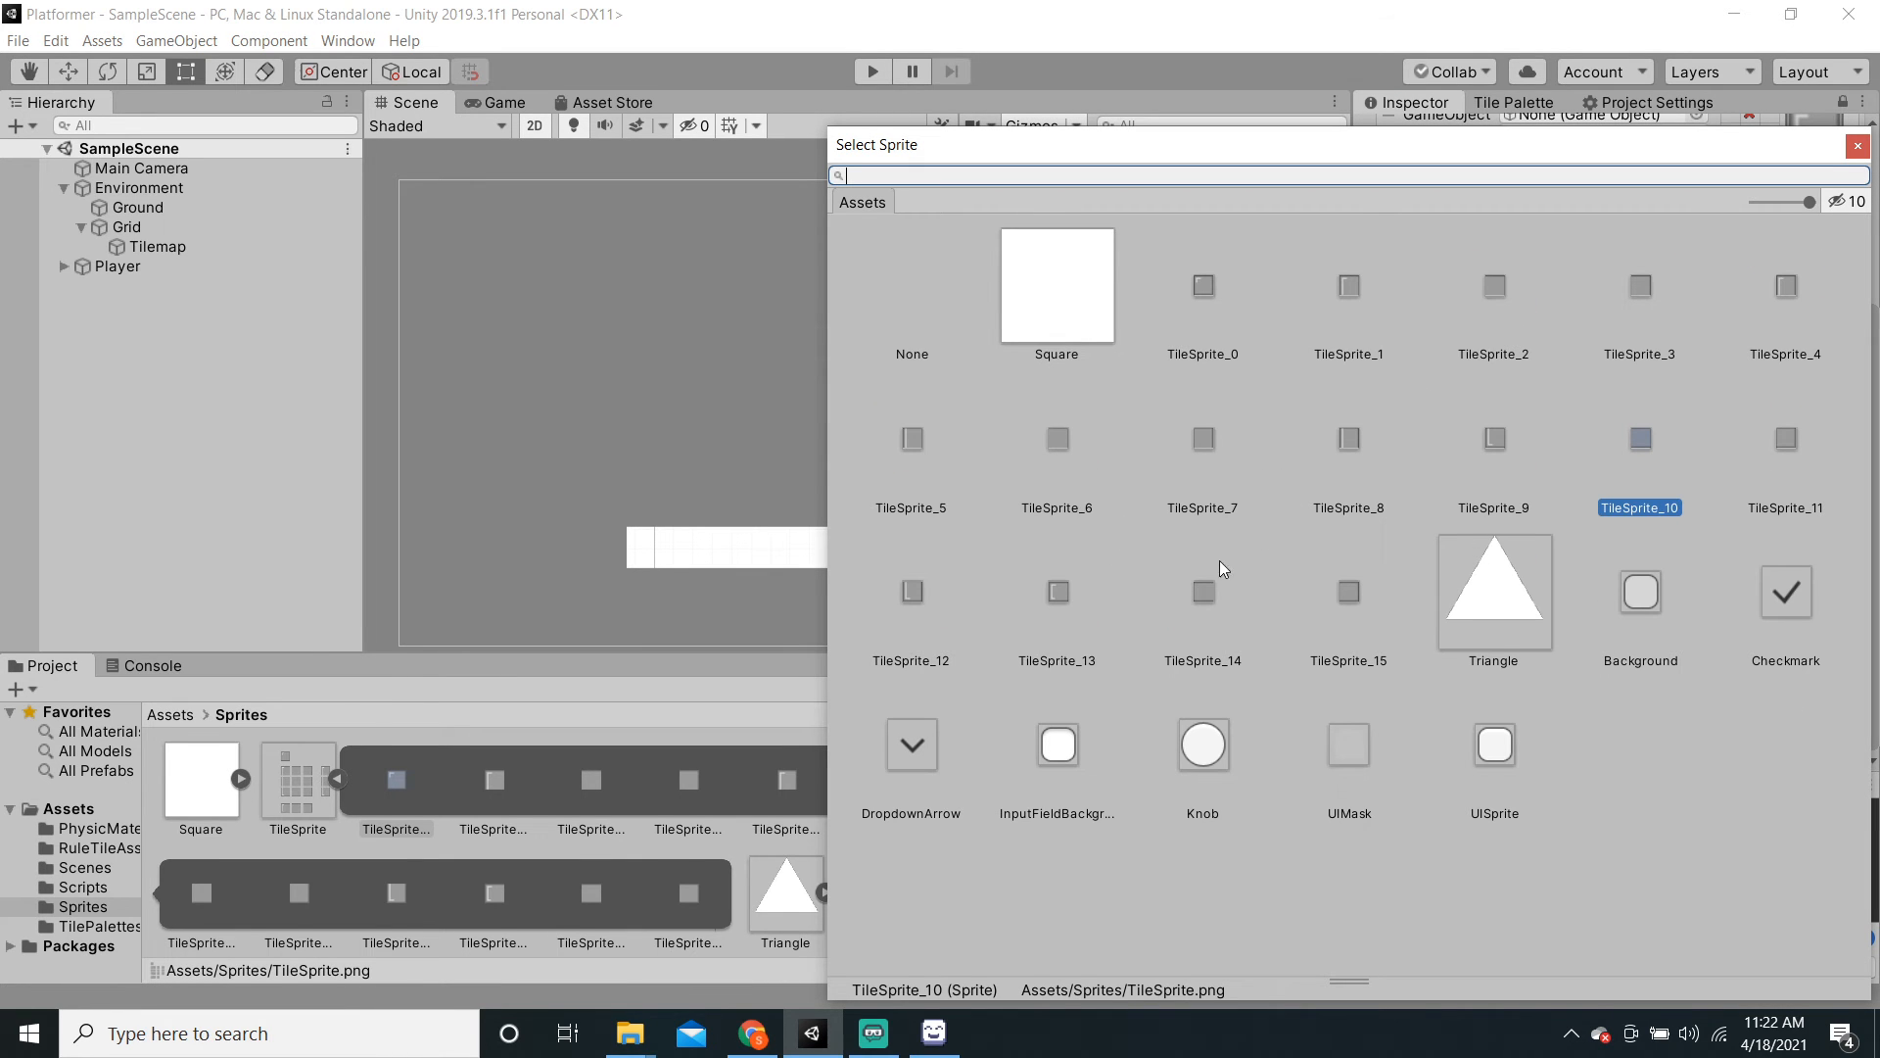
pyautogui.click(1204, 592)
pyautogui.click(1858, 147)
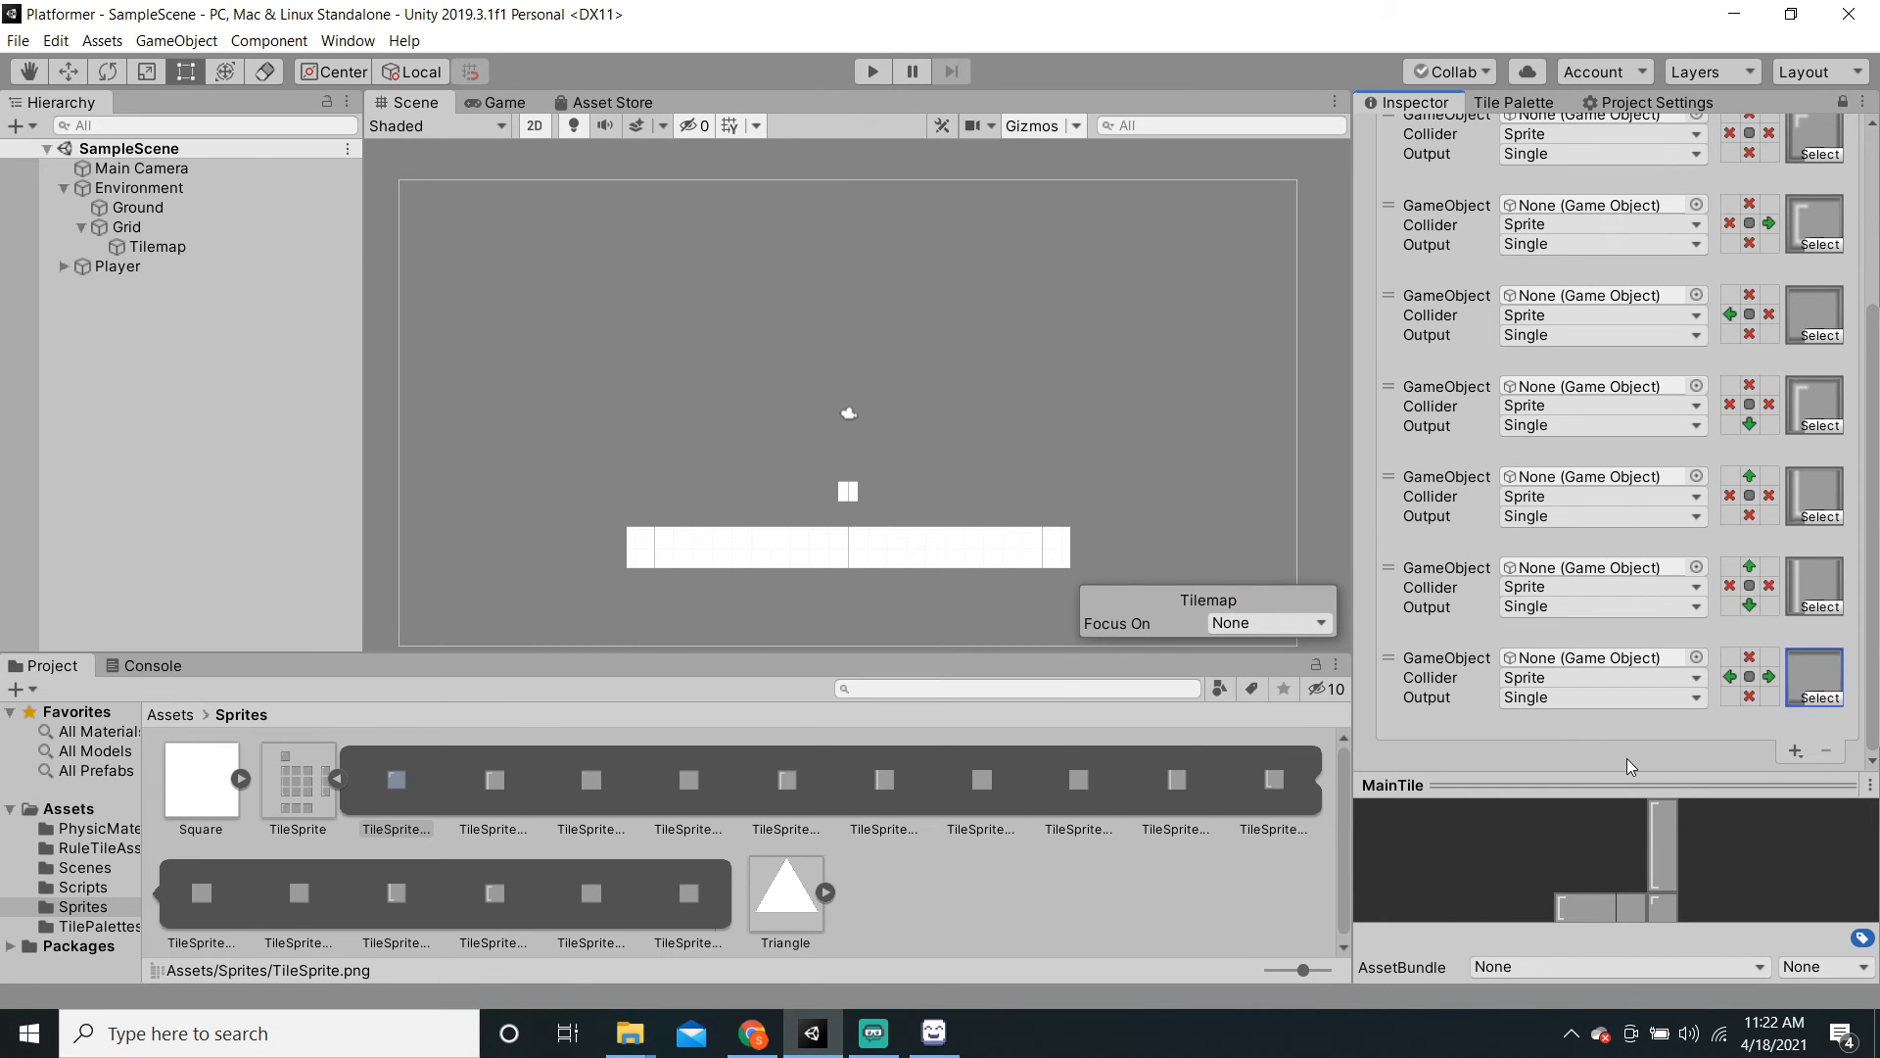
pyautogui.moveTo(1617, 777); pyautogui.dragTo(1665, 840)
pyautogui.click(1795, 751)
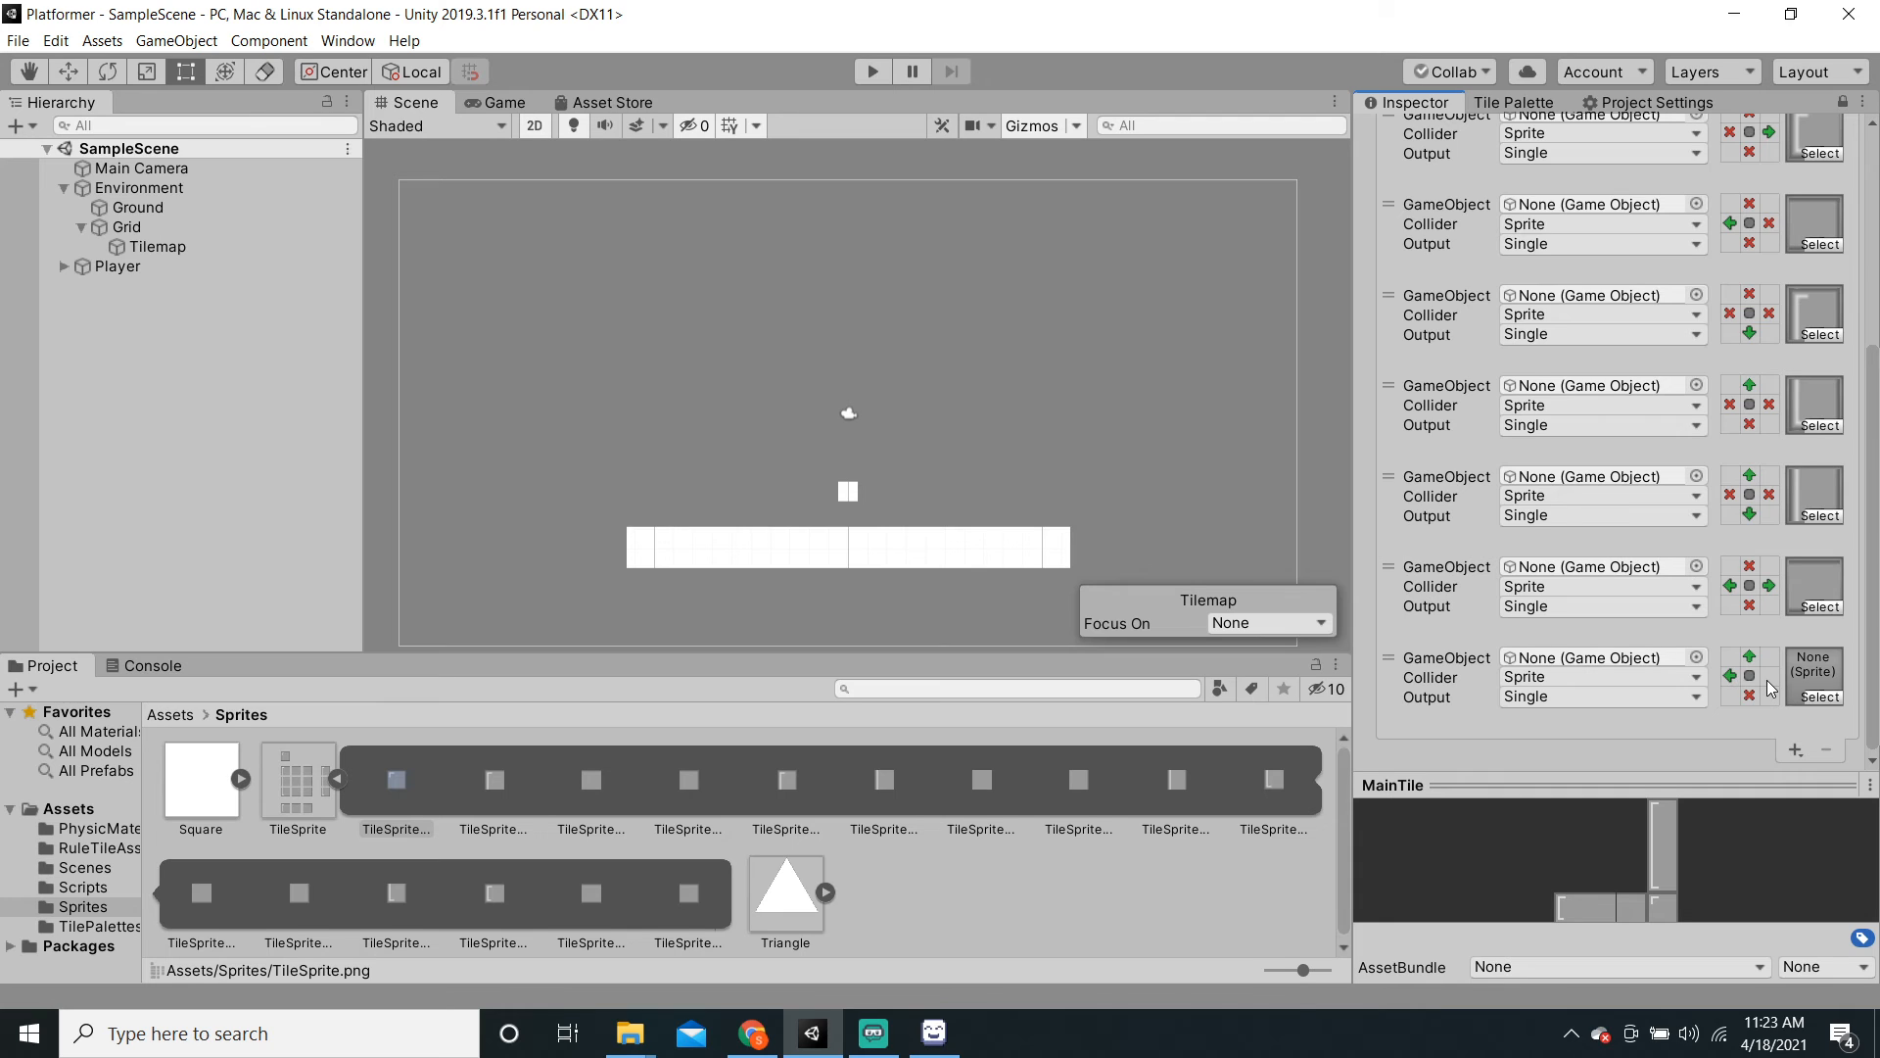
# Step: Mark the eighth rule's right neighbour as empty and give it TileSprite_7
pyautogui.doubleClick(1768, 681)
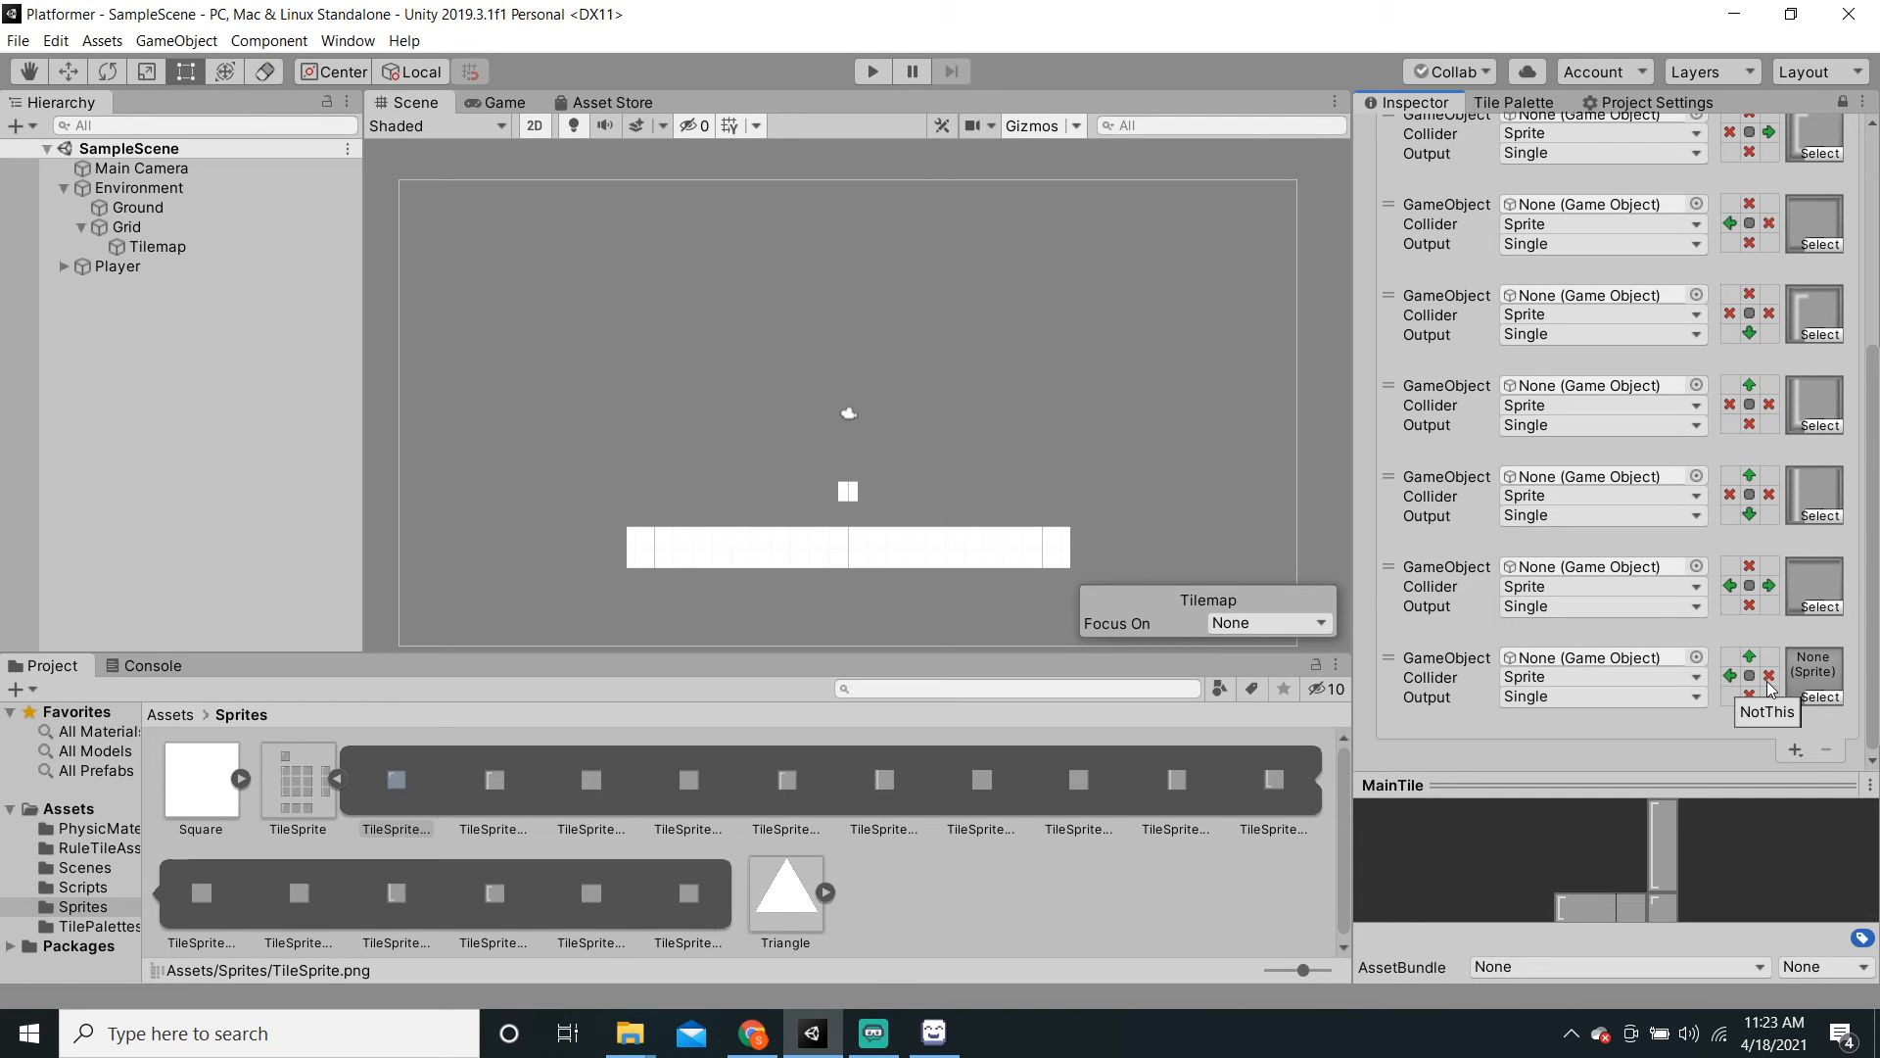
pyautogui.click(1822, 697)
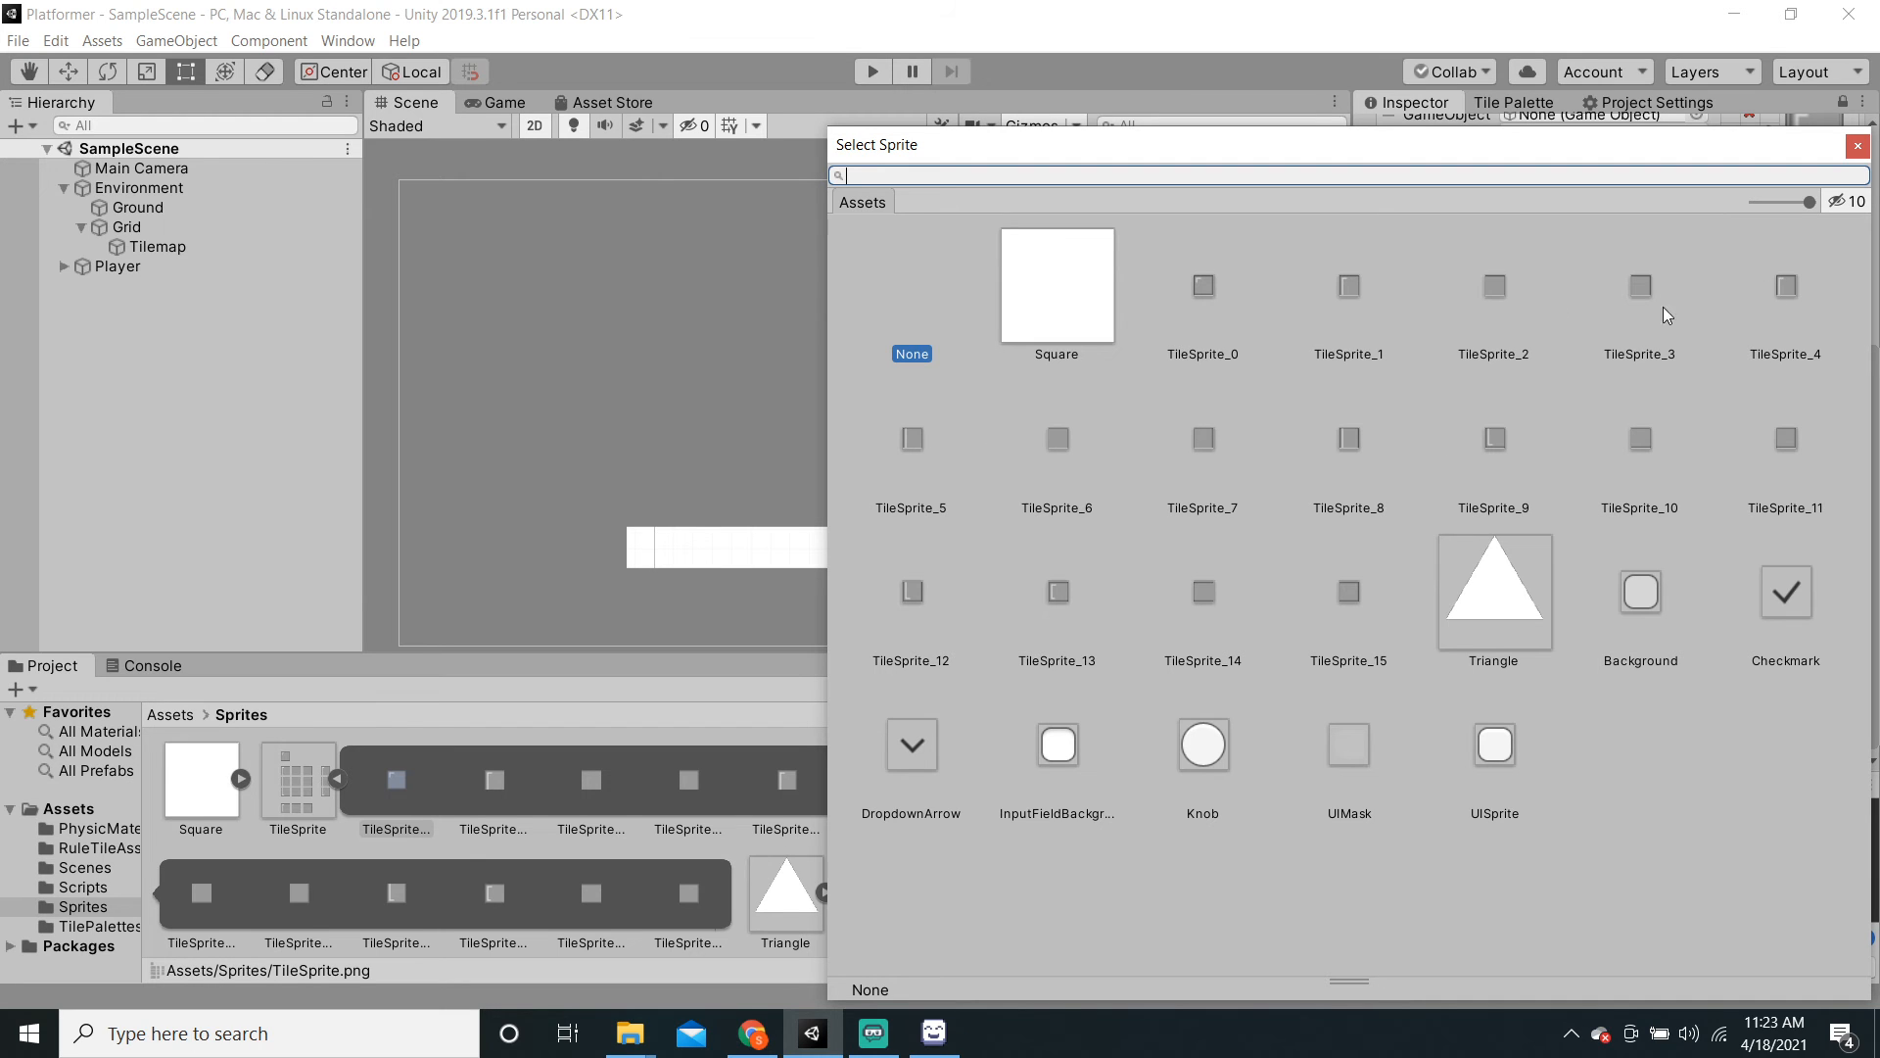
pyautogui.click(1204, 438)
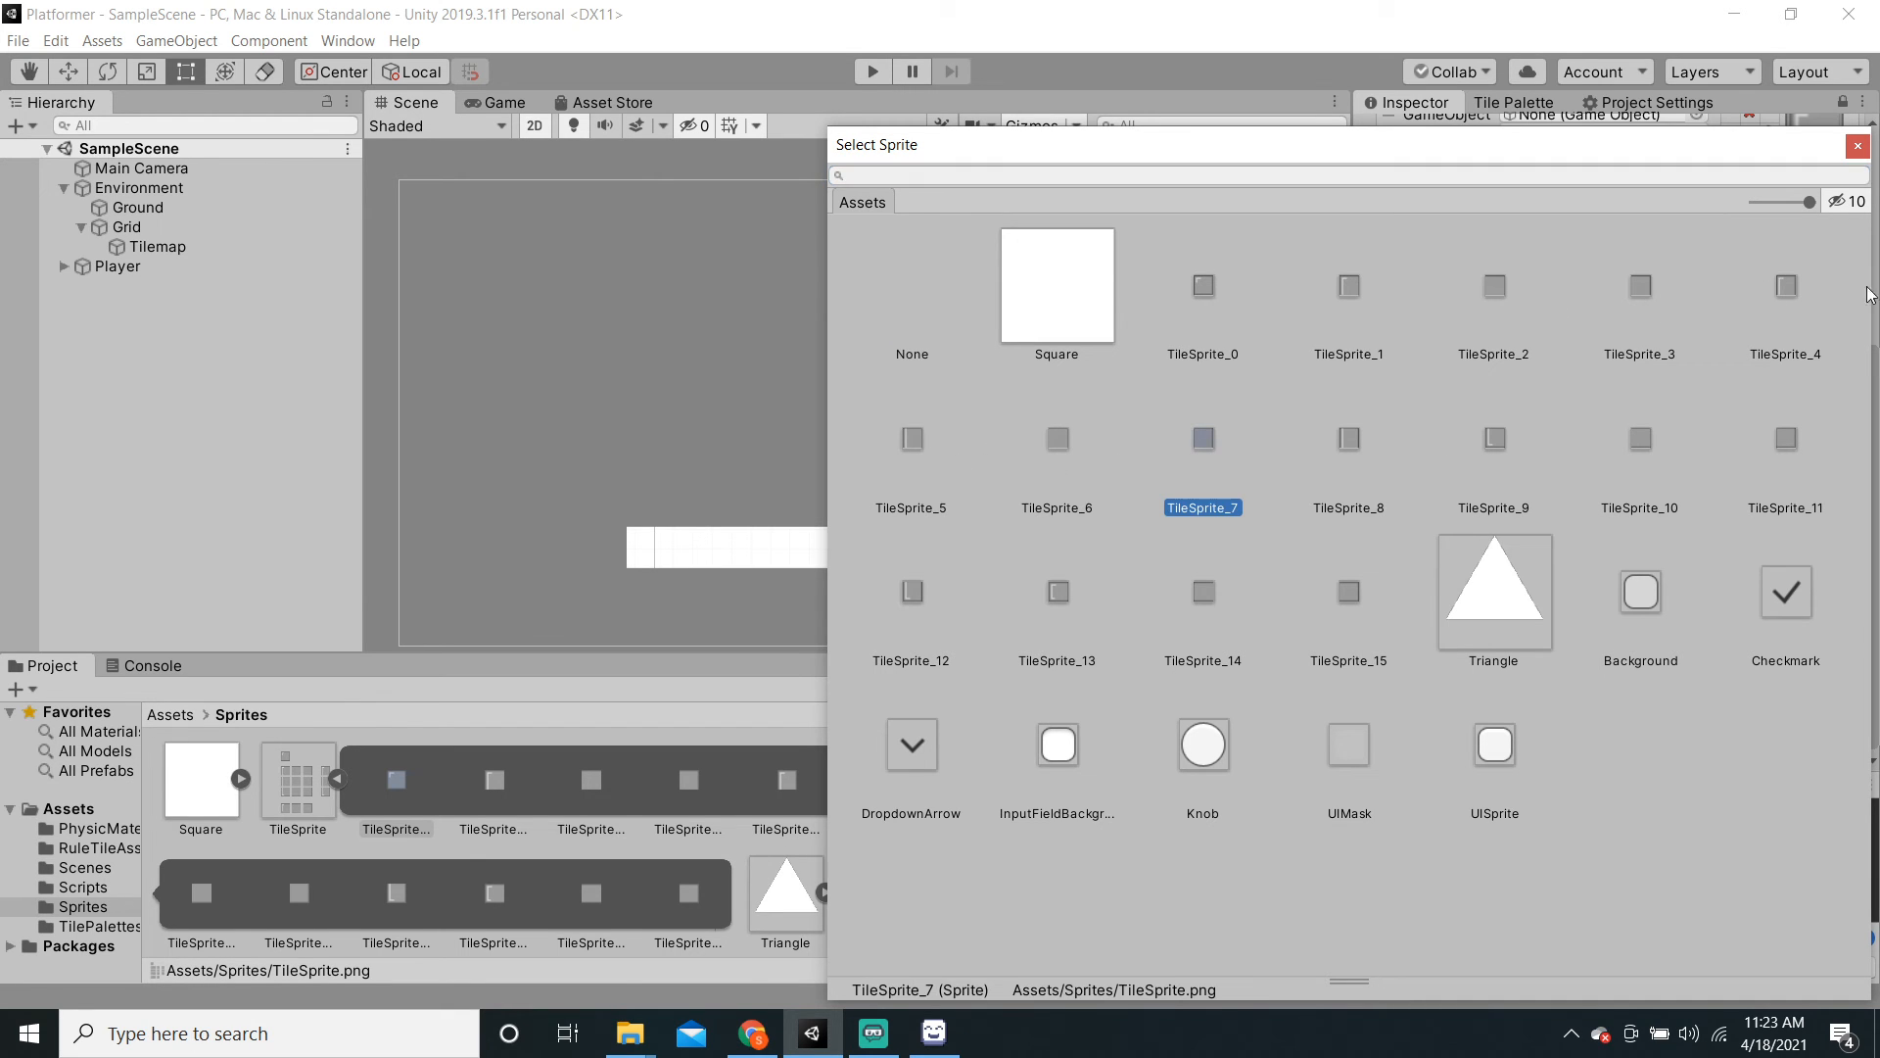
pyautogui.click(1870, 156)
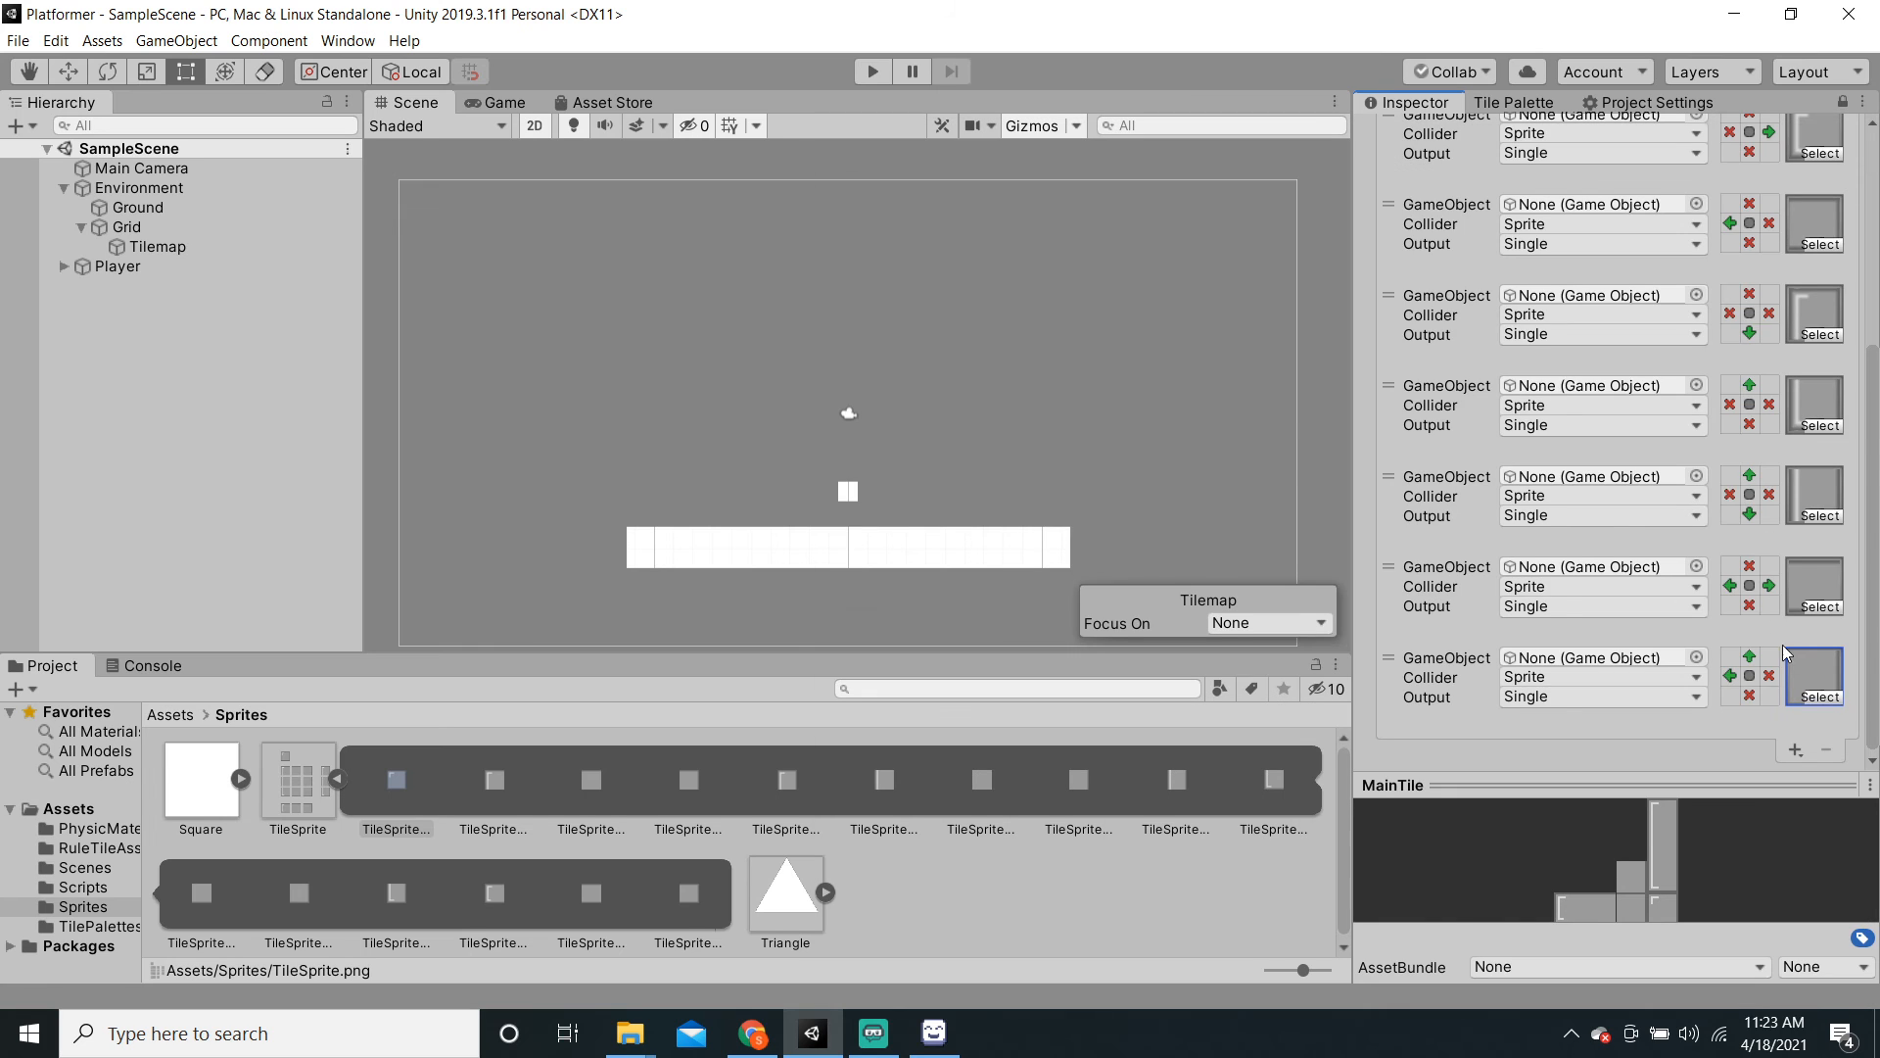
pyautogui.click(1819, 694)
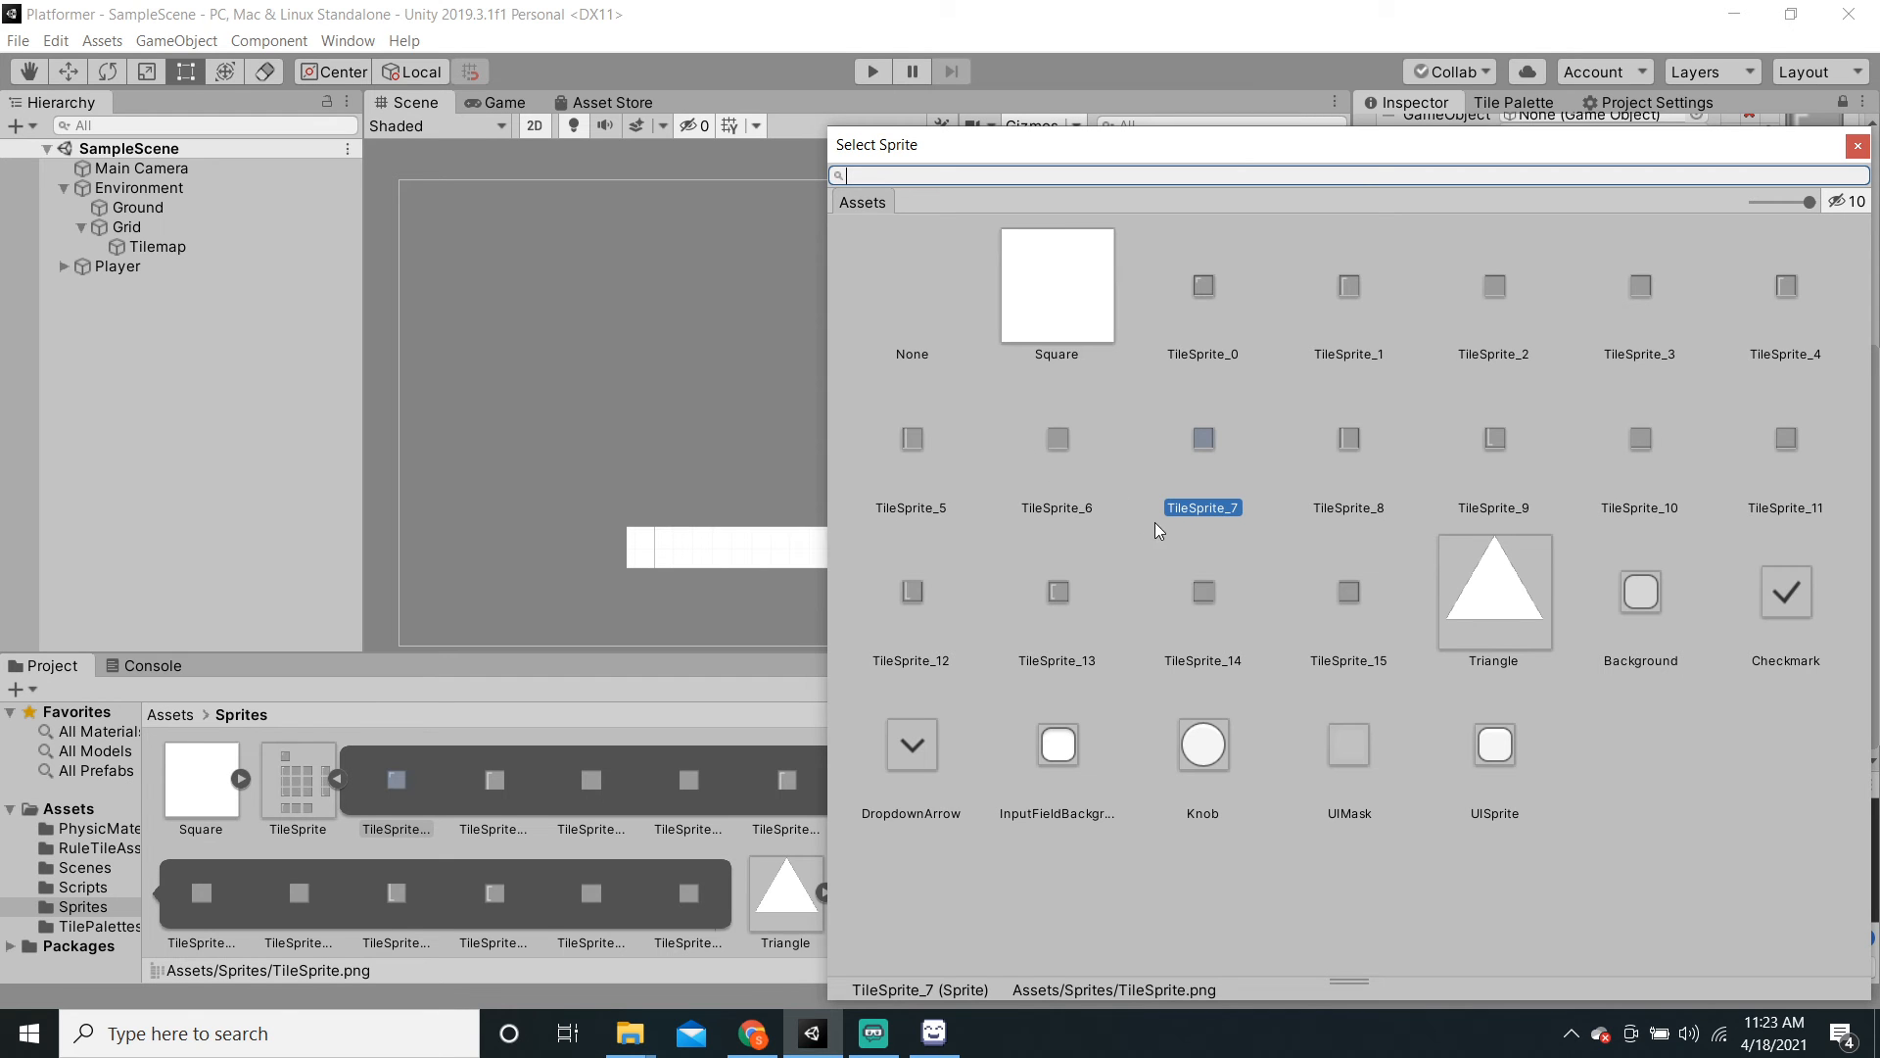
pyautogui.click(1858, 146)
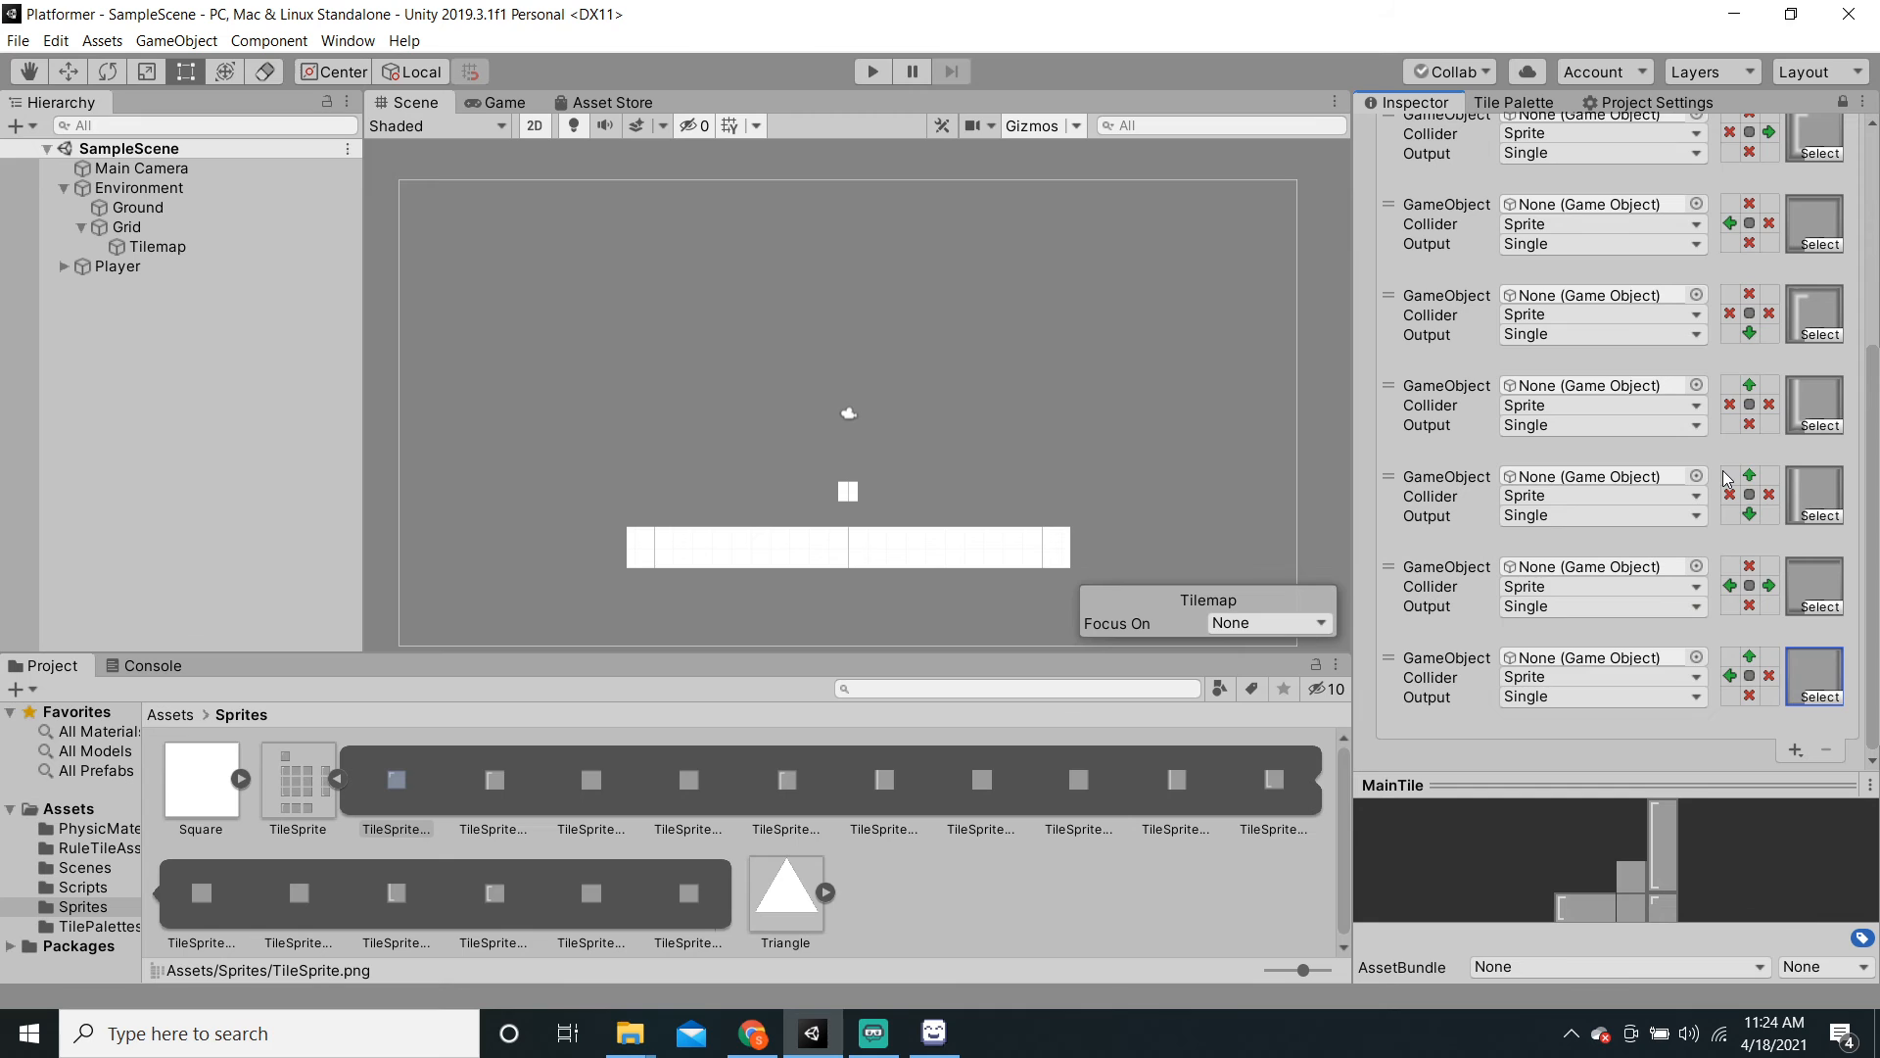
pyautogui.click(319, 797)
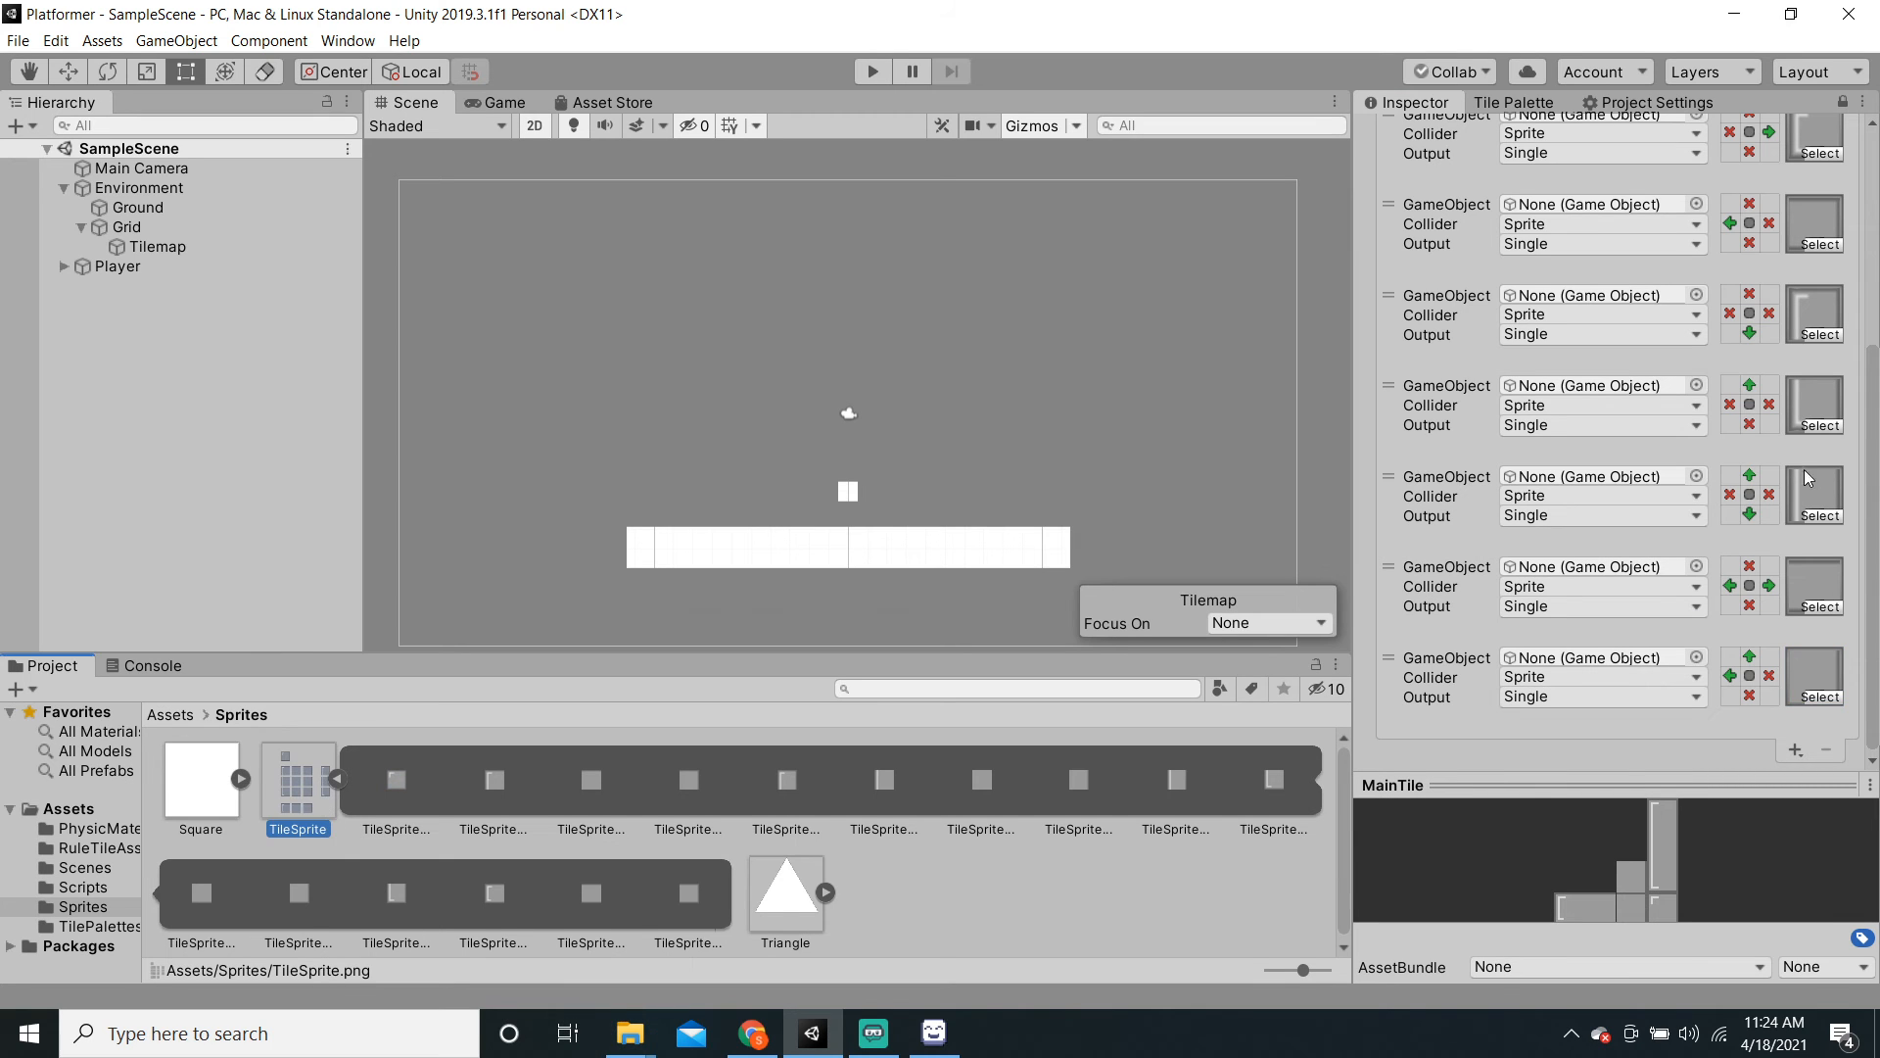
# Step: Open the TileSprite sheet in the Sprite Editor to read the lower-right middle tile's name
pyautogui.click(1841, 105)
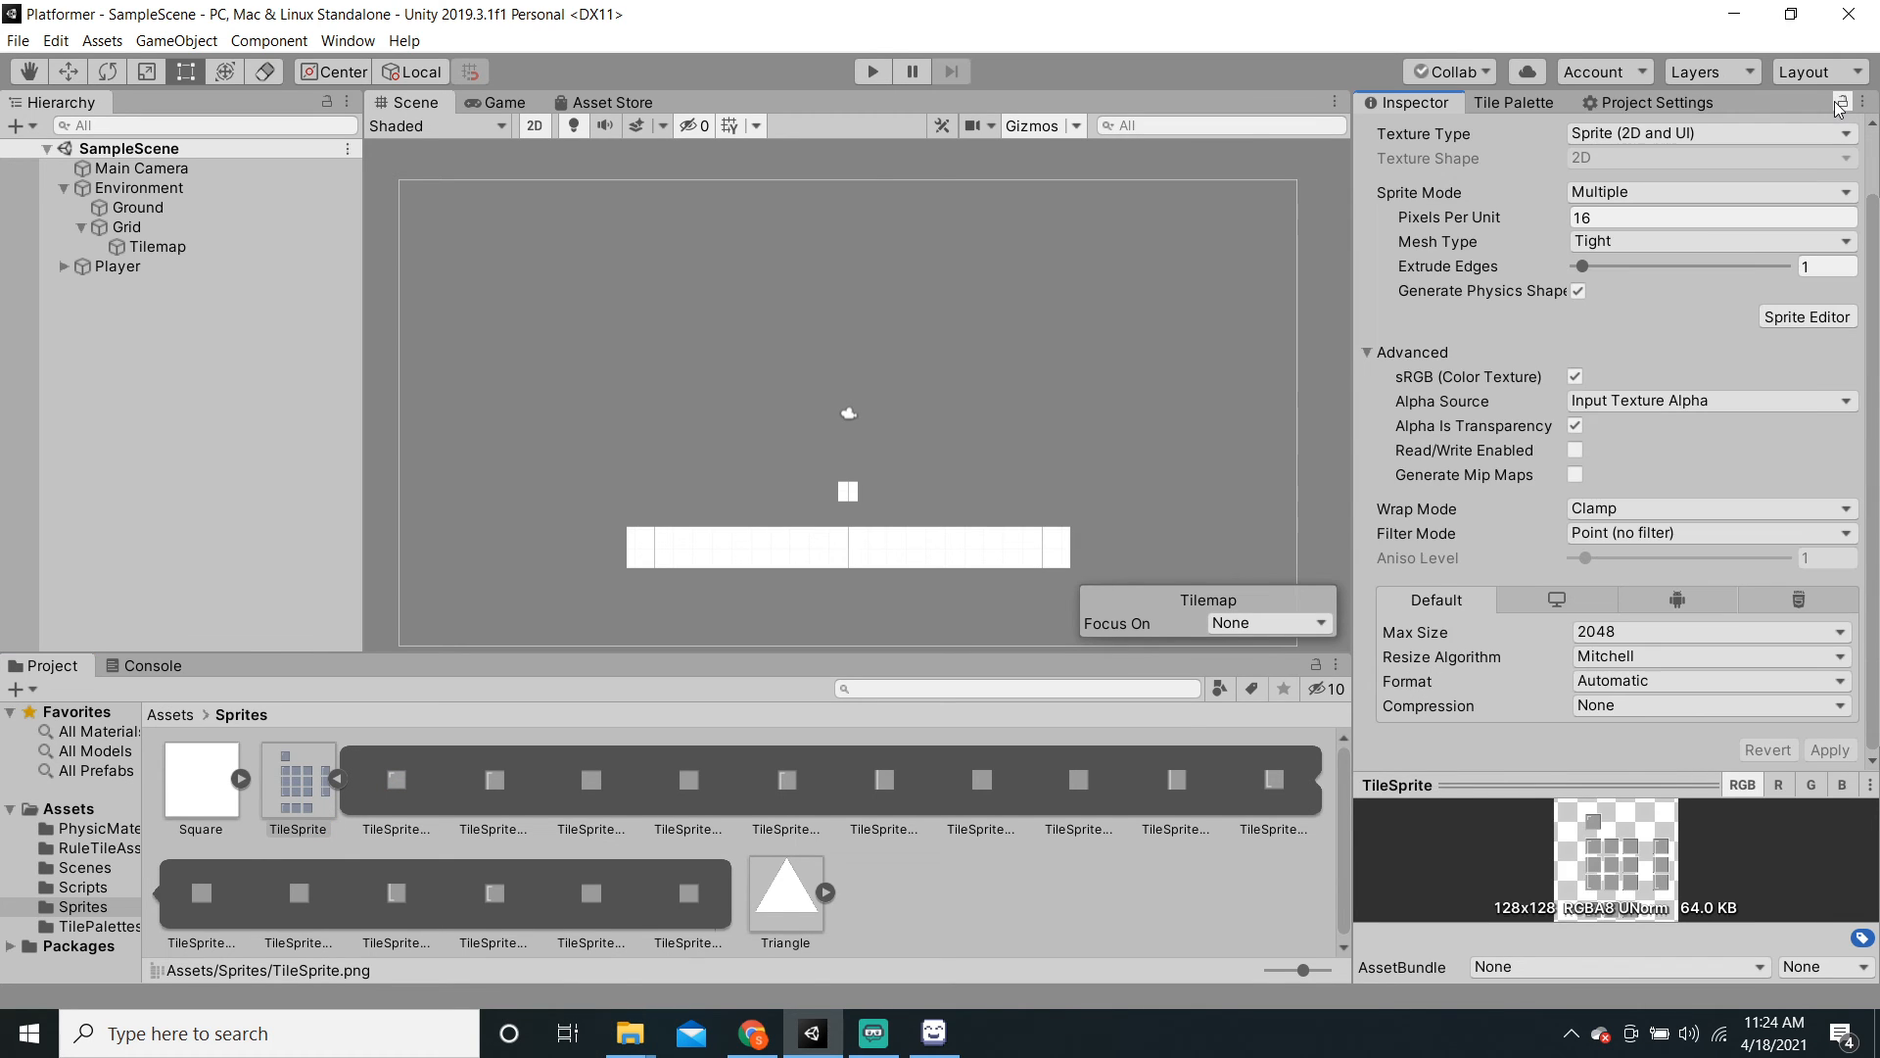
pyautogui.click(1800, 320)
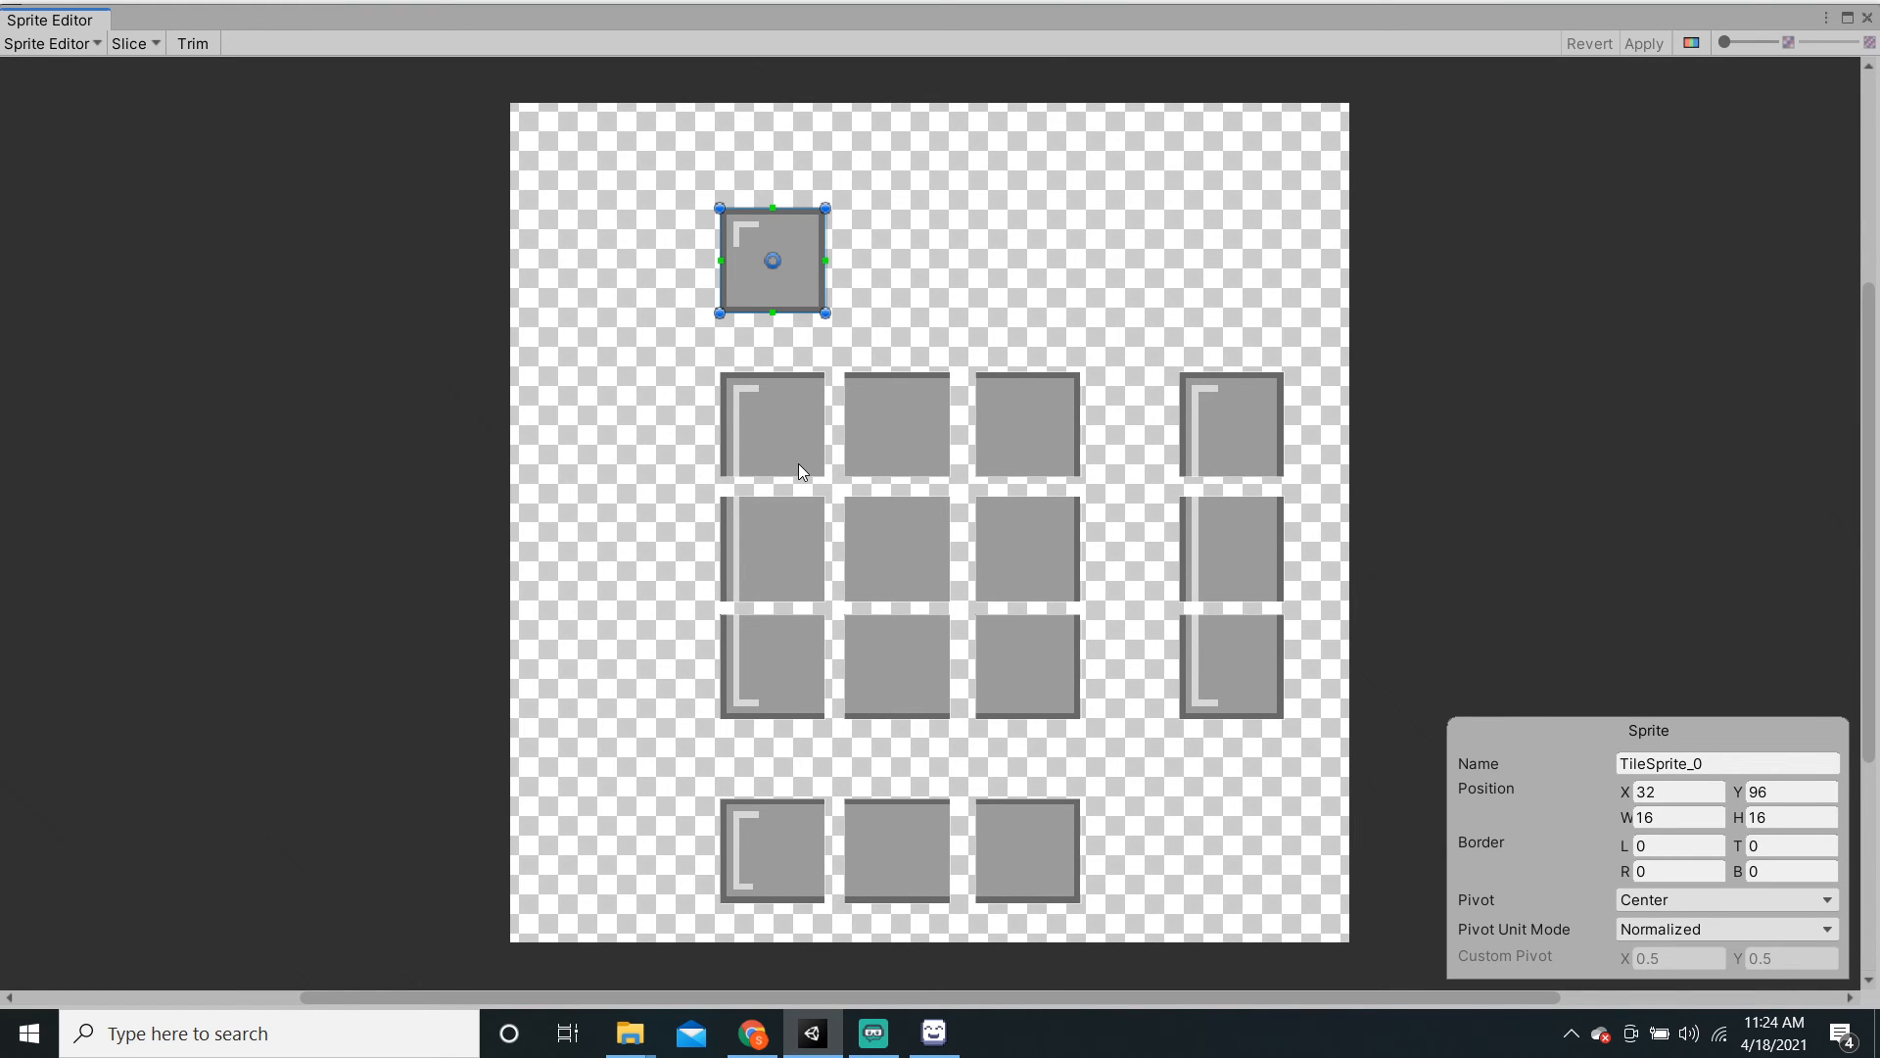
pyautogui.click(1033, 645)
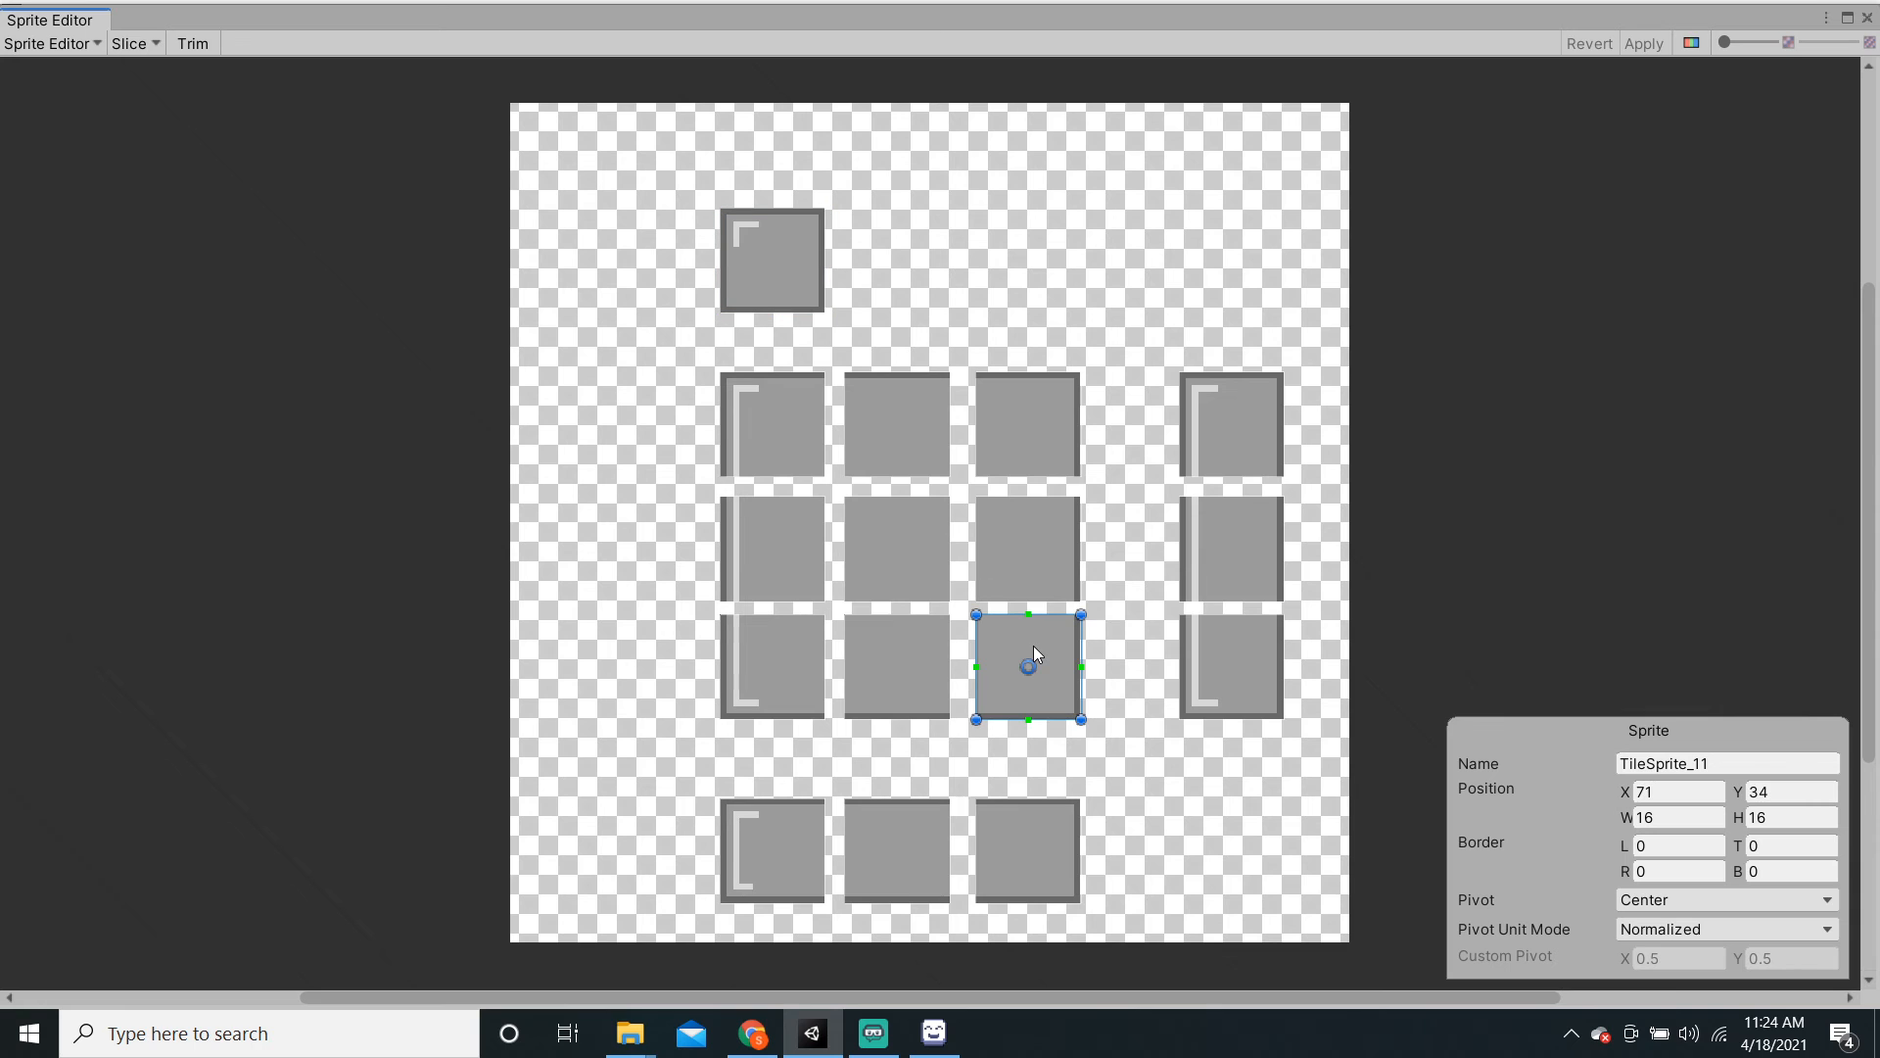
pyautogui.click(1863, 20)
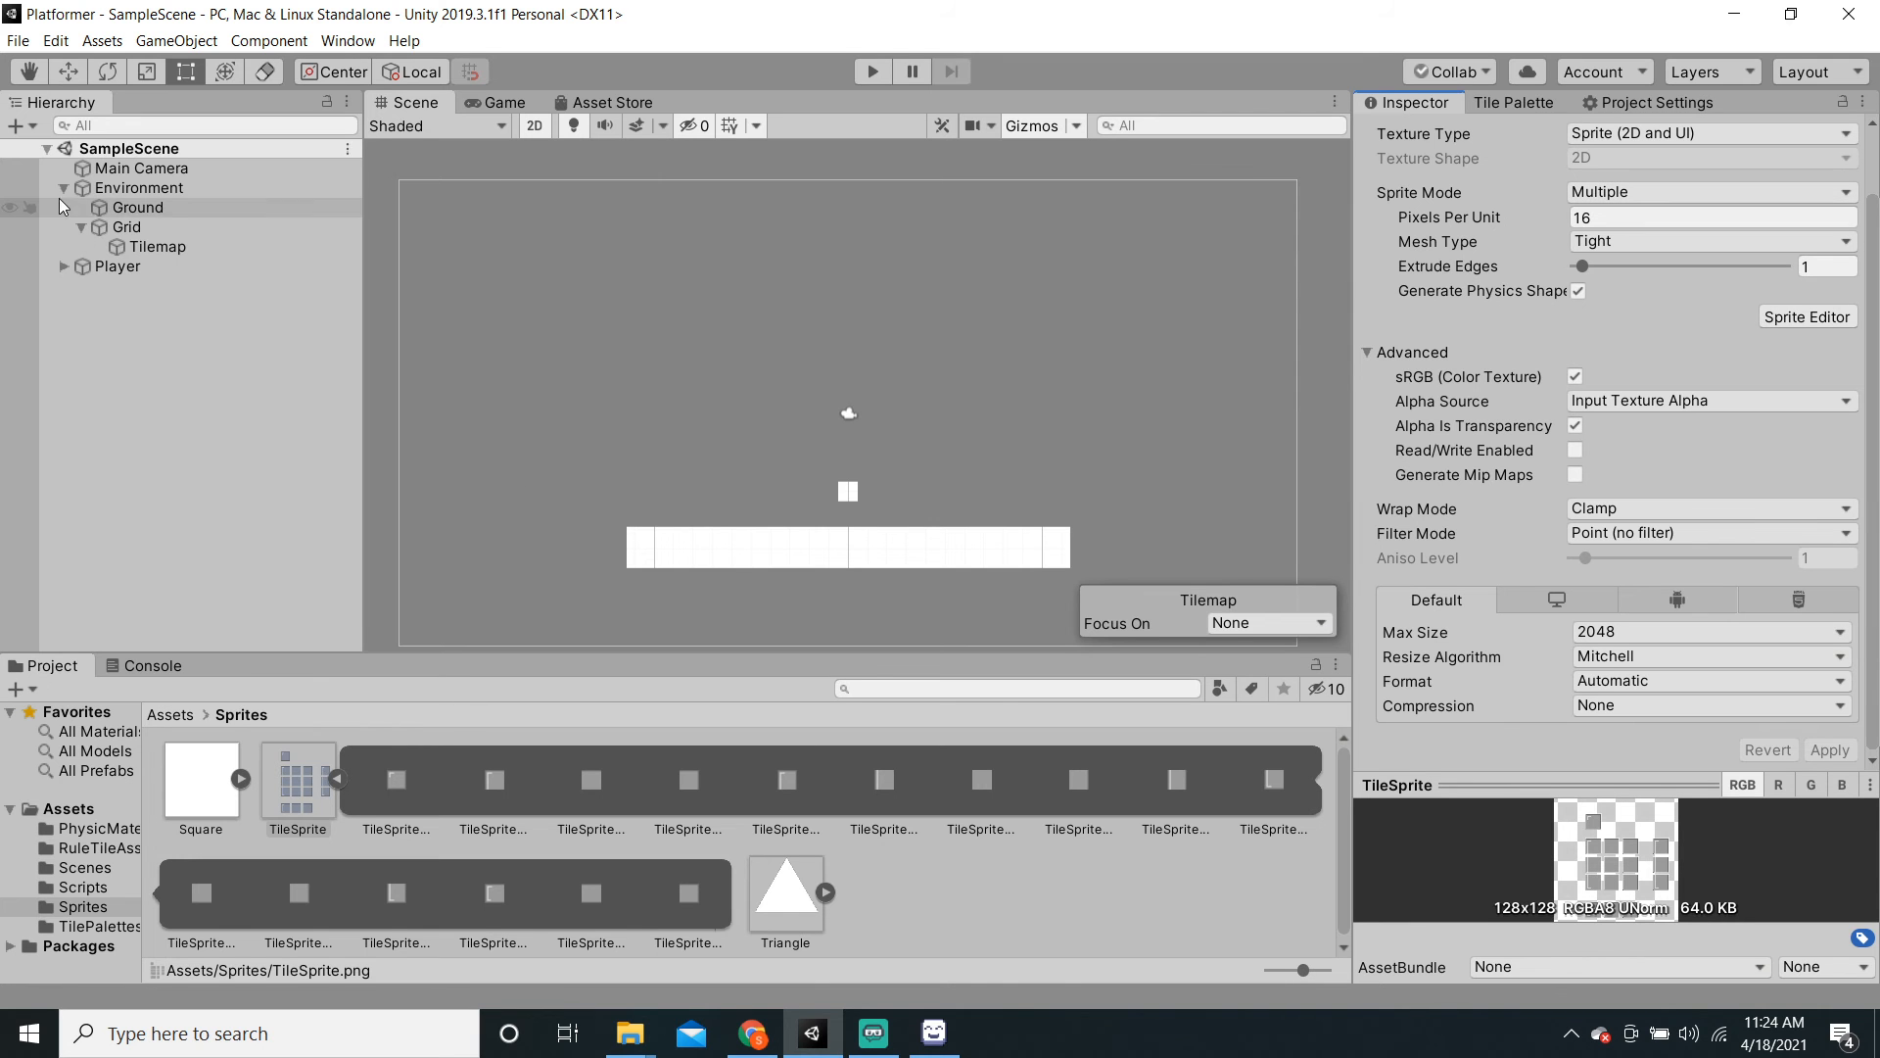
pyautogui.click(1543, 104)
pyautogui.click(1430, 108)
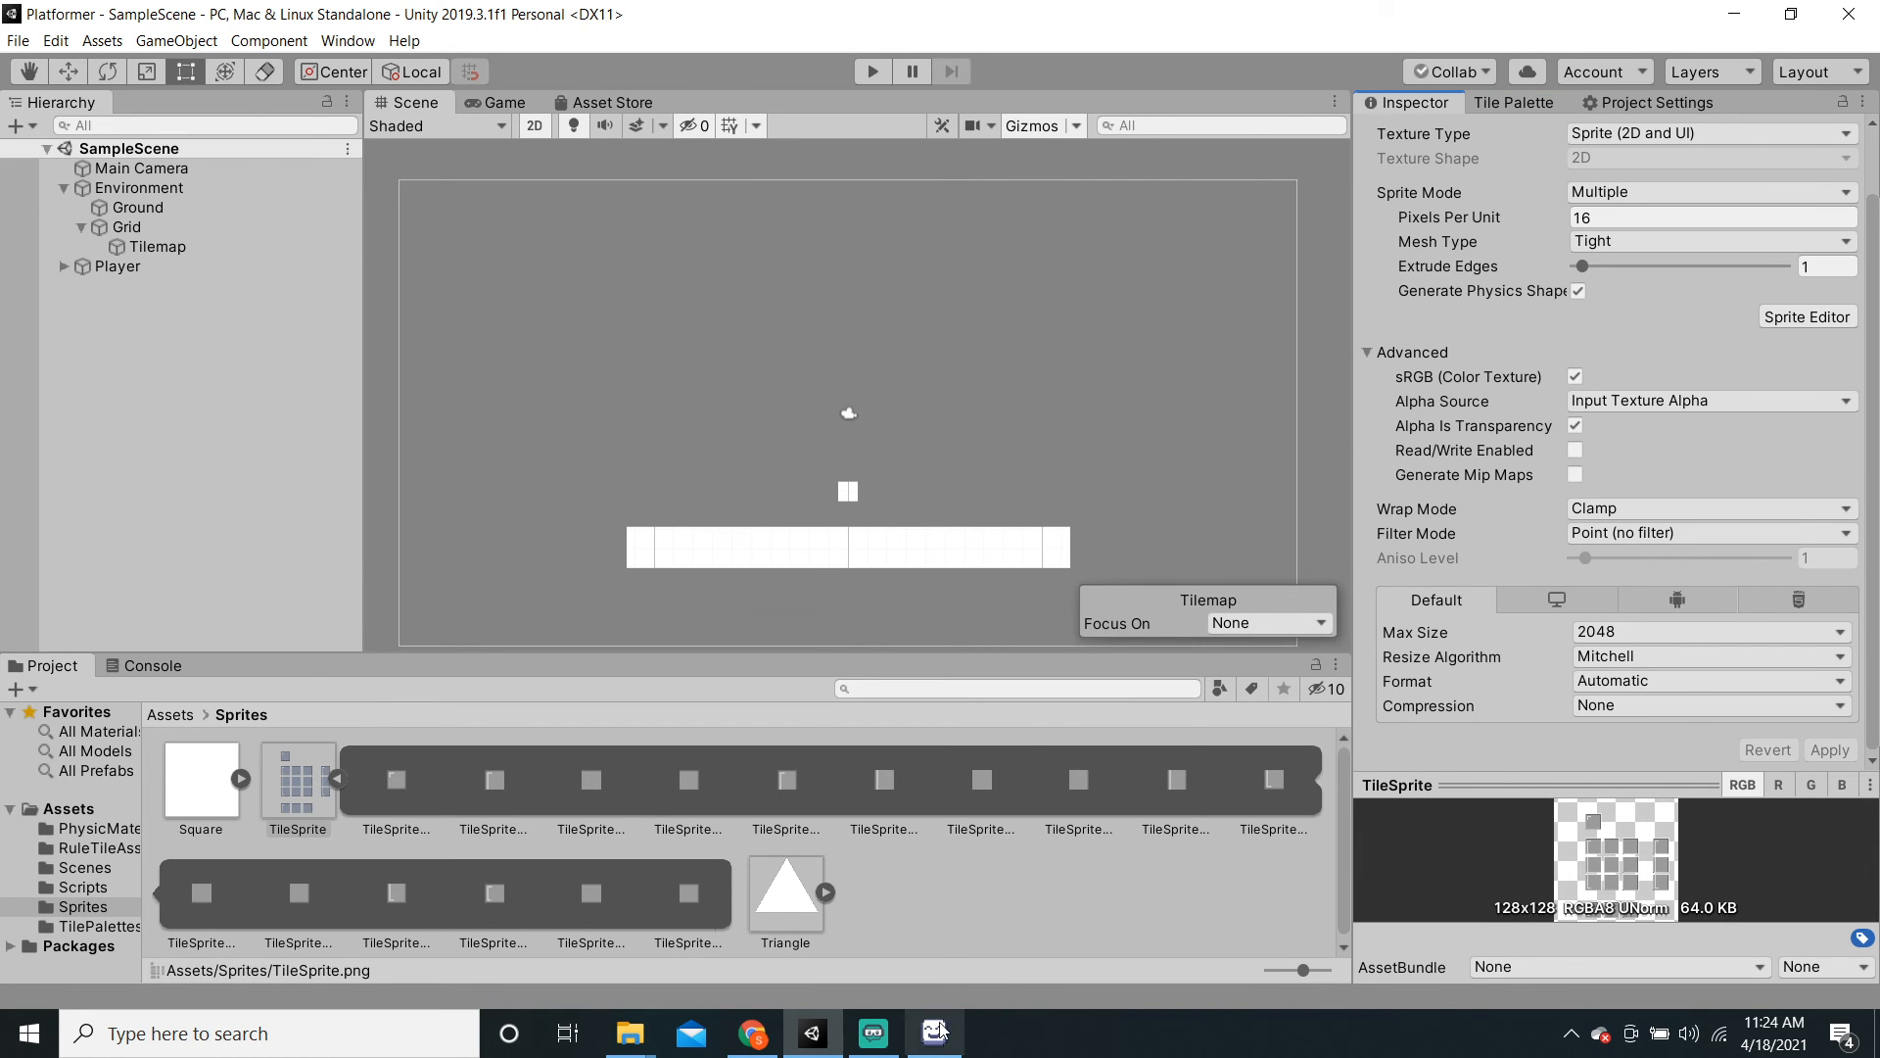
# Step: Lock the Inspector on MainTile, change the eighth rule to TileSprite_11, and add a ninth rule
pyautogui.click(107, 831)
pyautogui.click(98, 848)
pyautogui.click(179, 793)
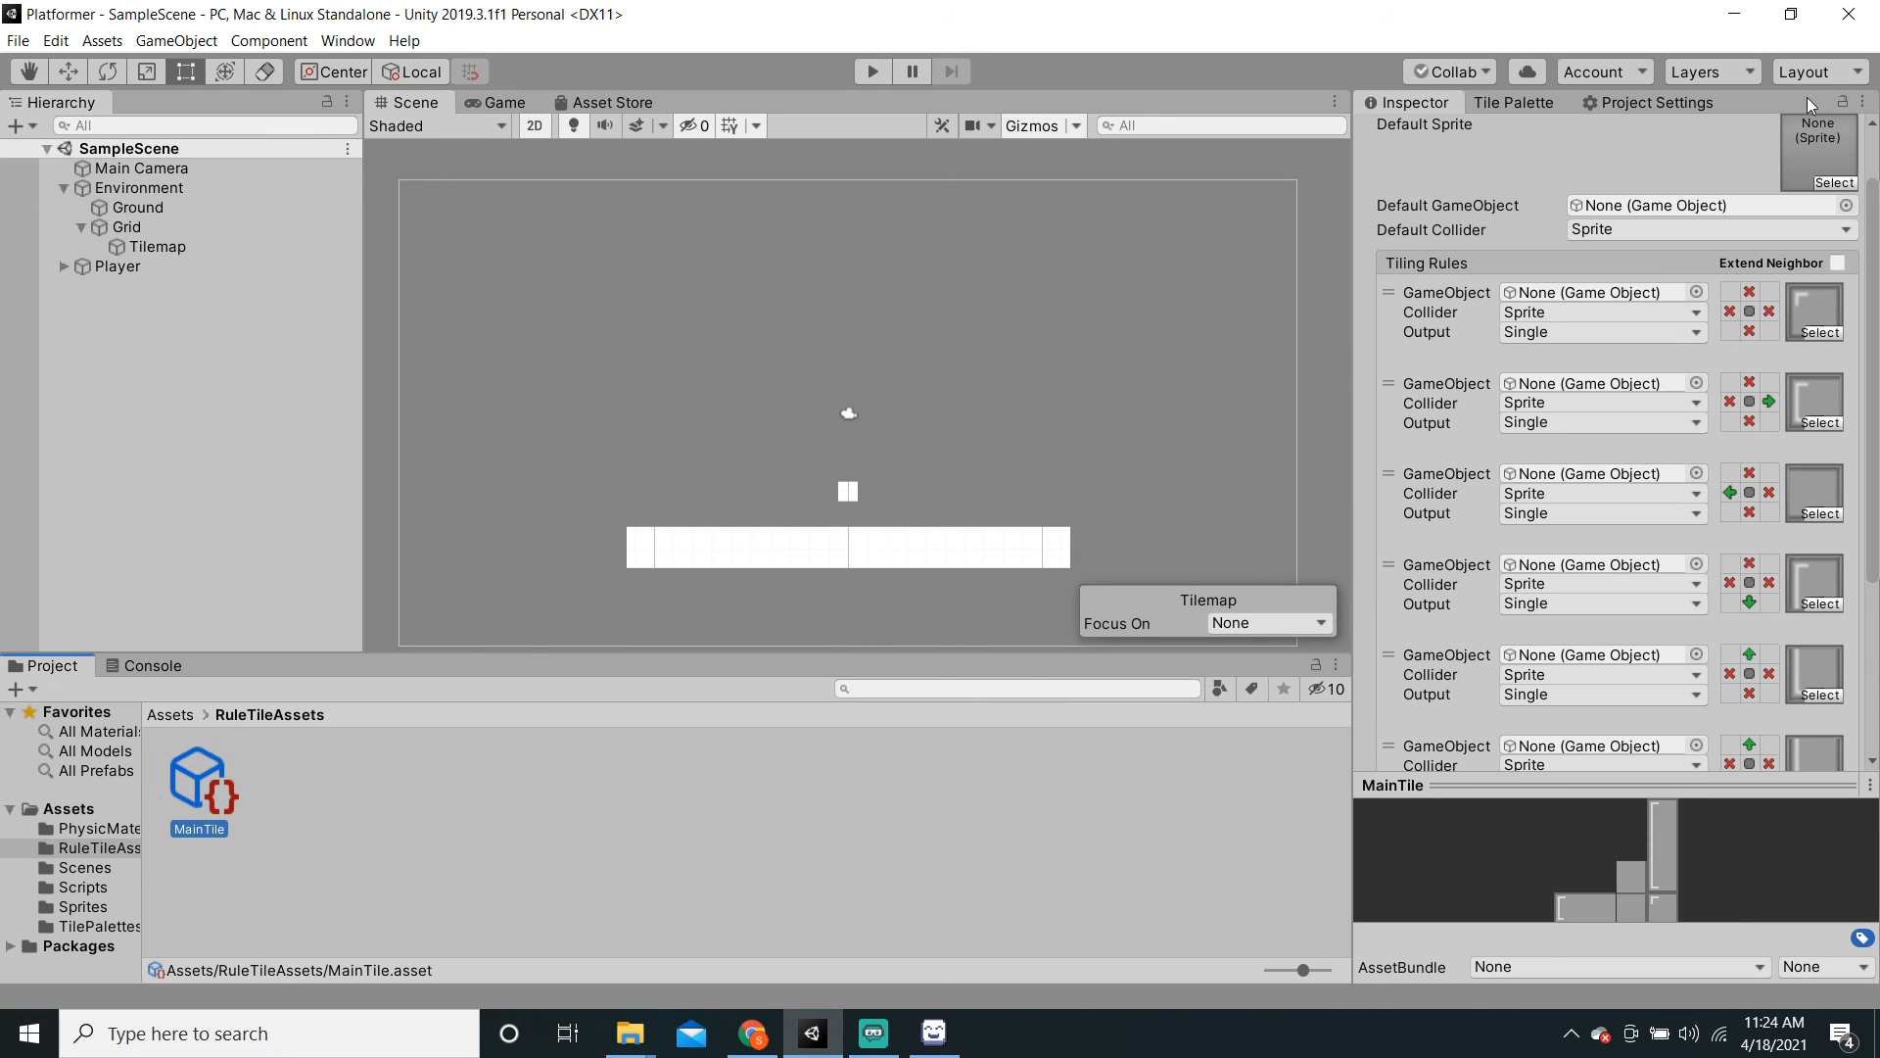
pyautogui.click(1841, 102)
pyautogui.scroll(-3, 1771, 572)
pyautogui.click(1807, 683)
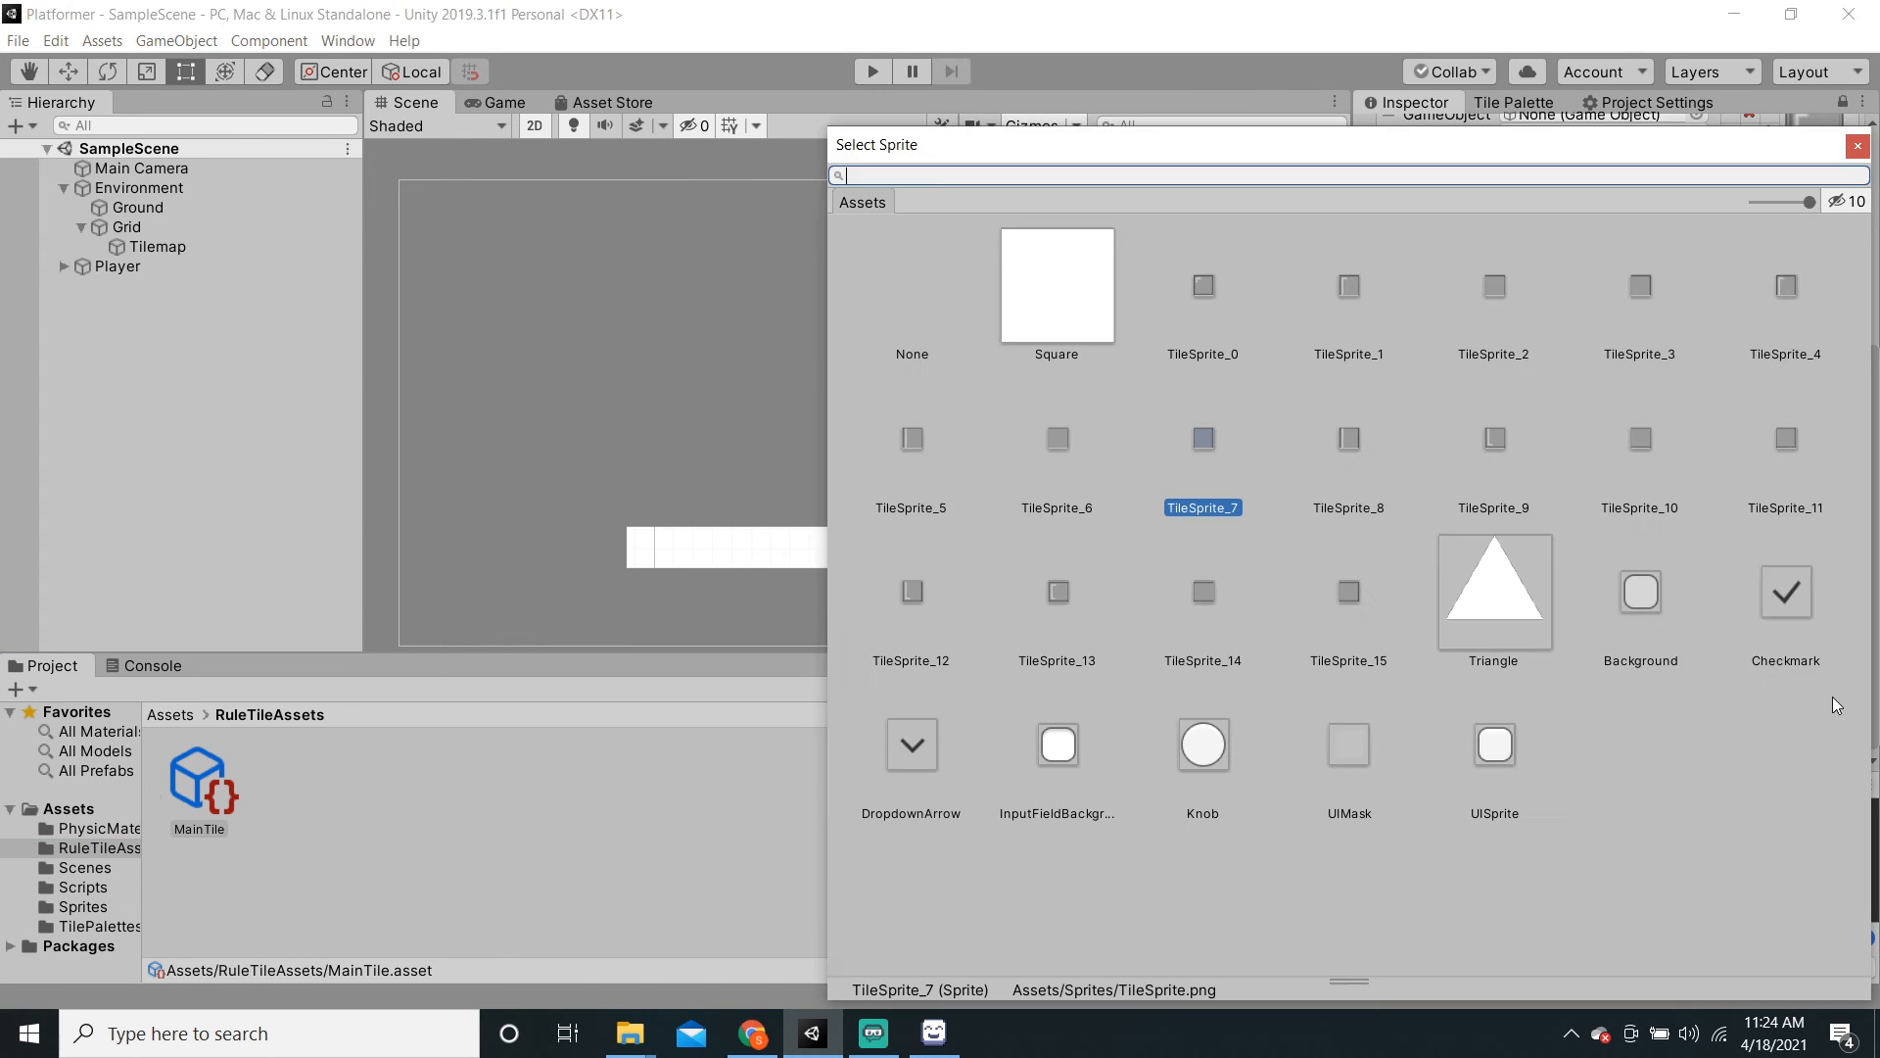
pyautogui.click(1788, 522)
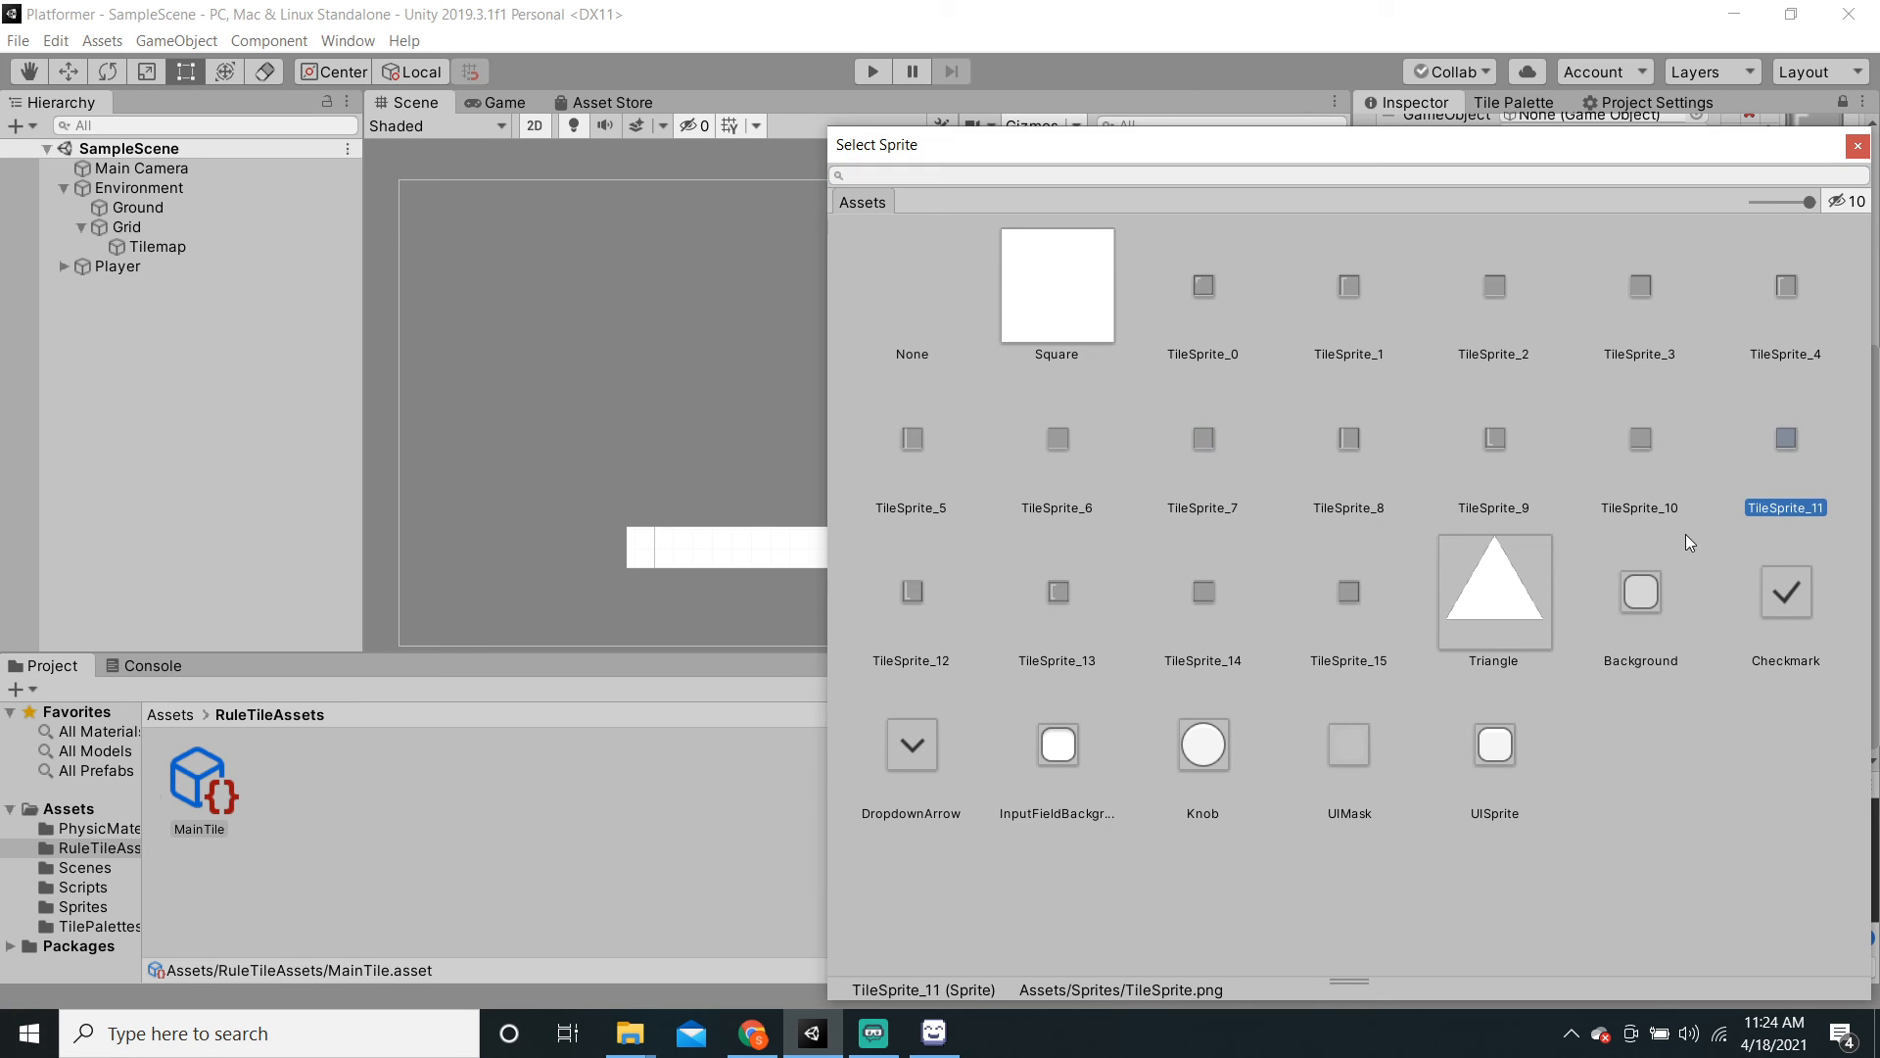
pyautogui.click(1858, 146)
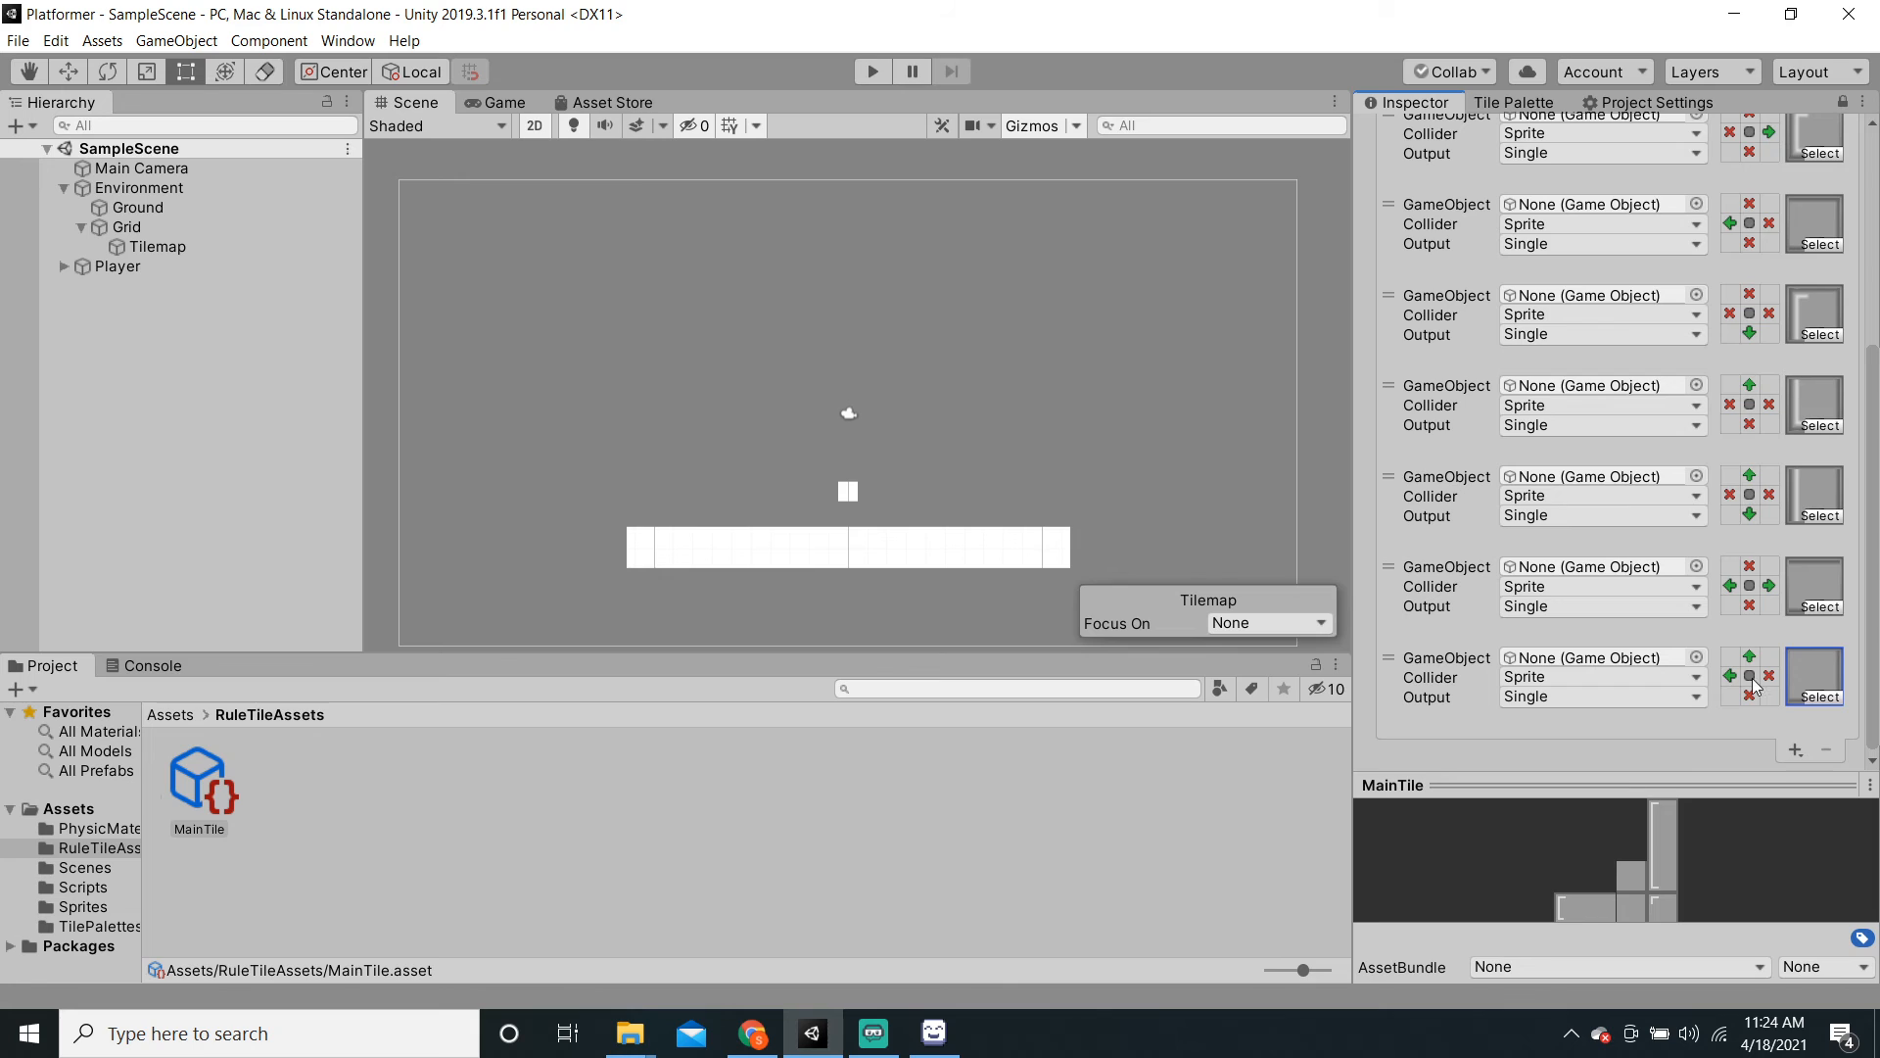
pyautogui.click(1797, 751)
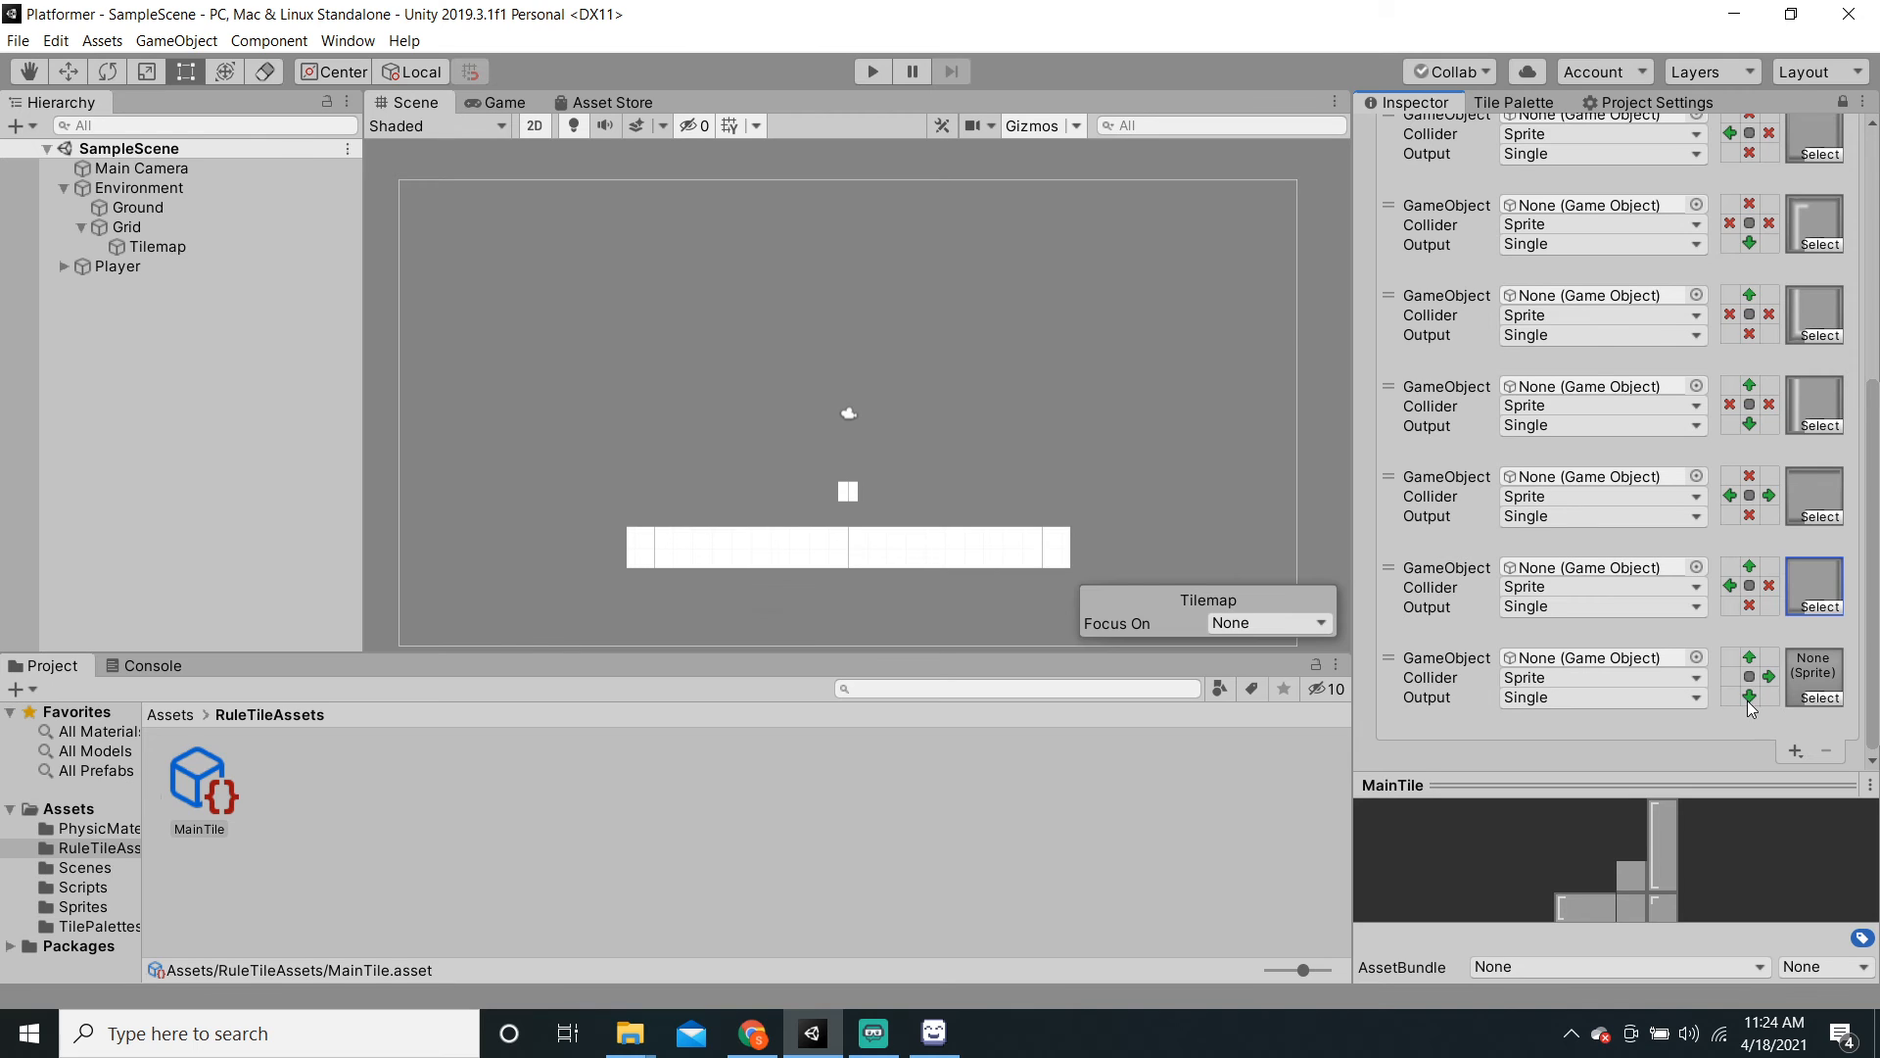
# Step: Block the newest rule's left neighbour and assign it TileSprite_9
pyautogui.doubleClick(1727, 675)
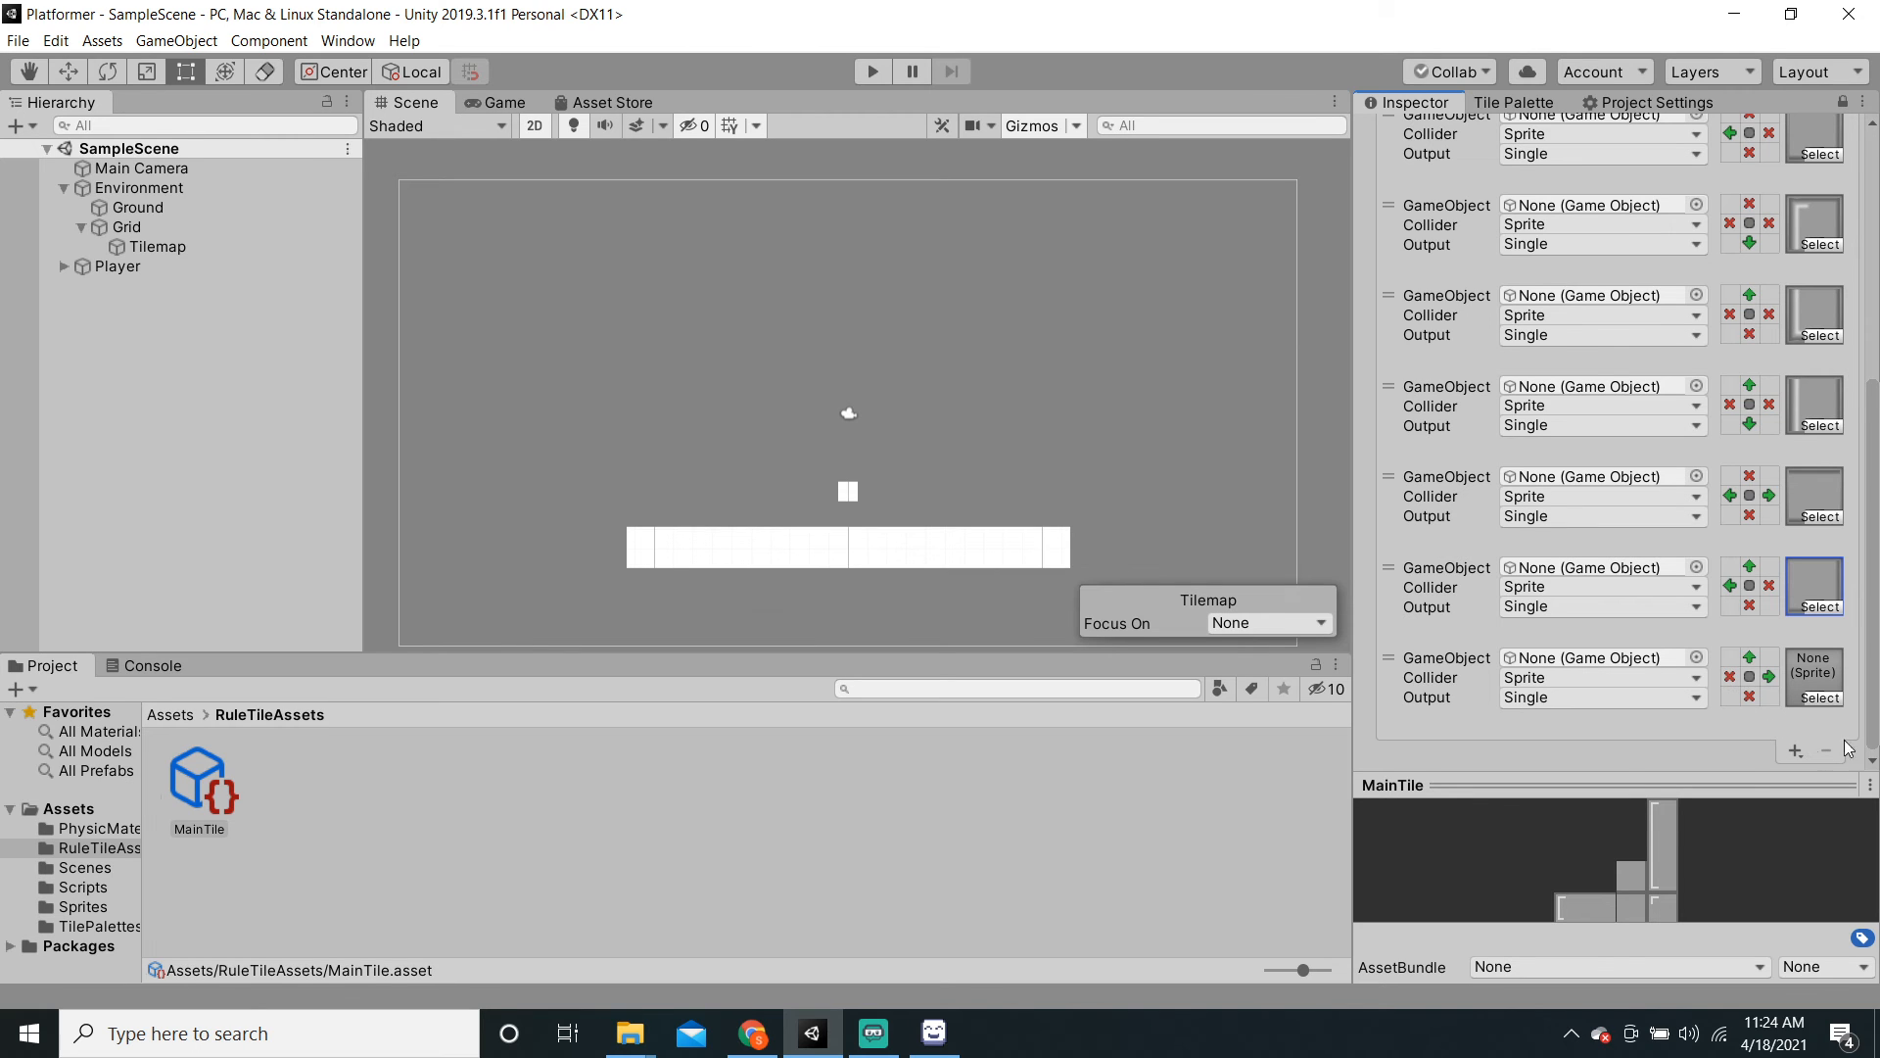
pyautogui.click(1819, 697)
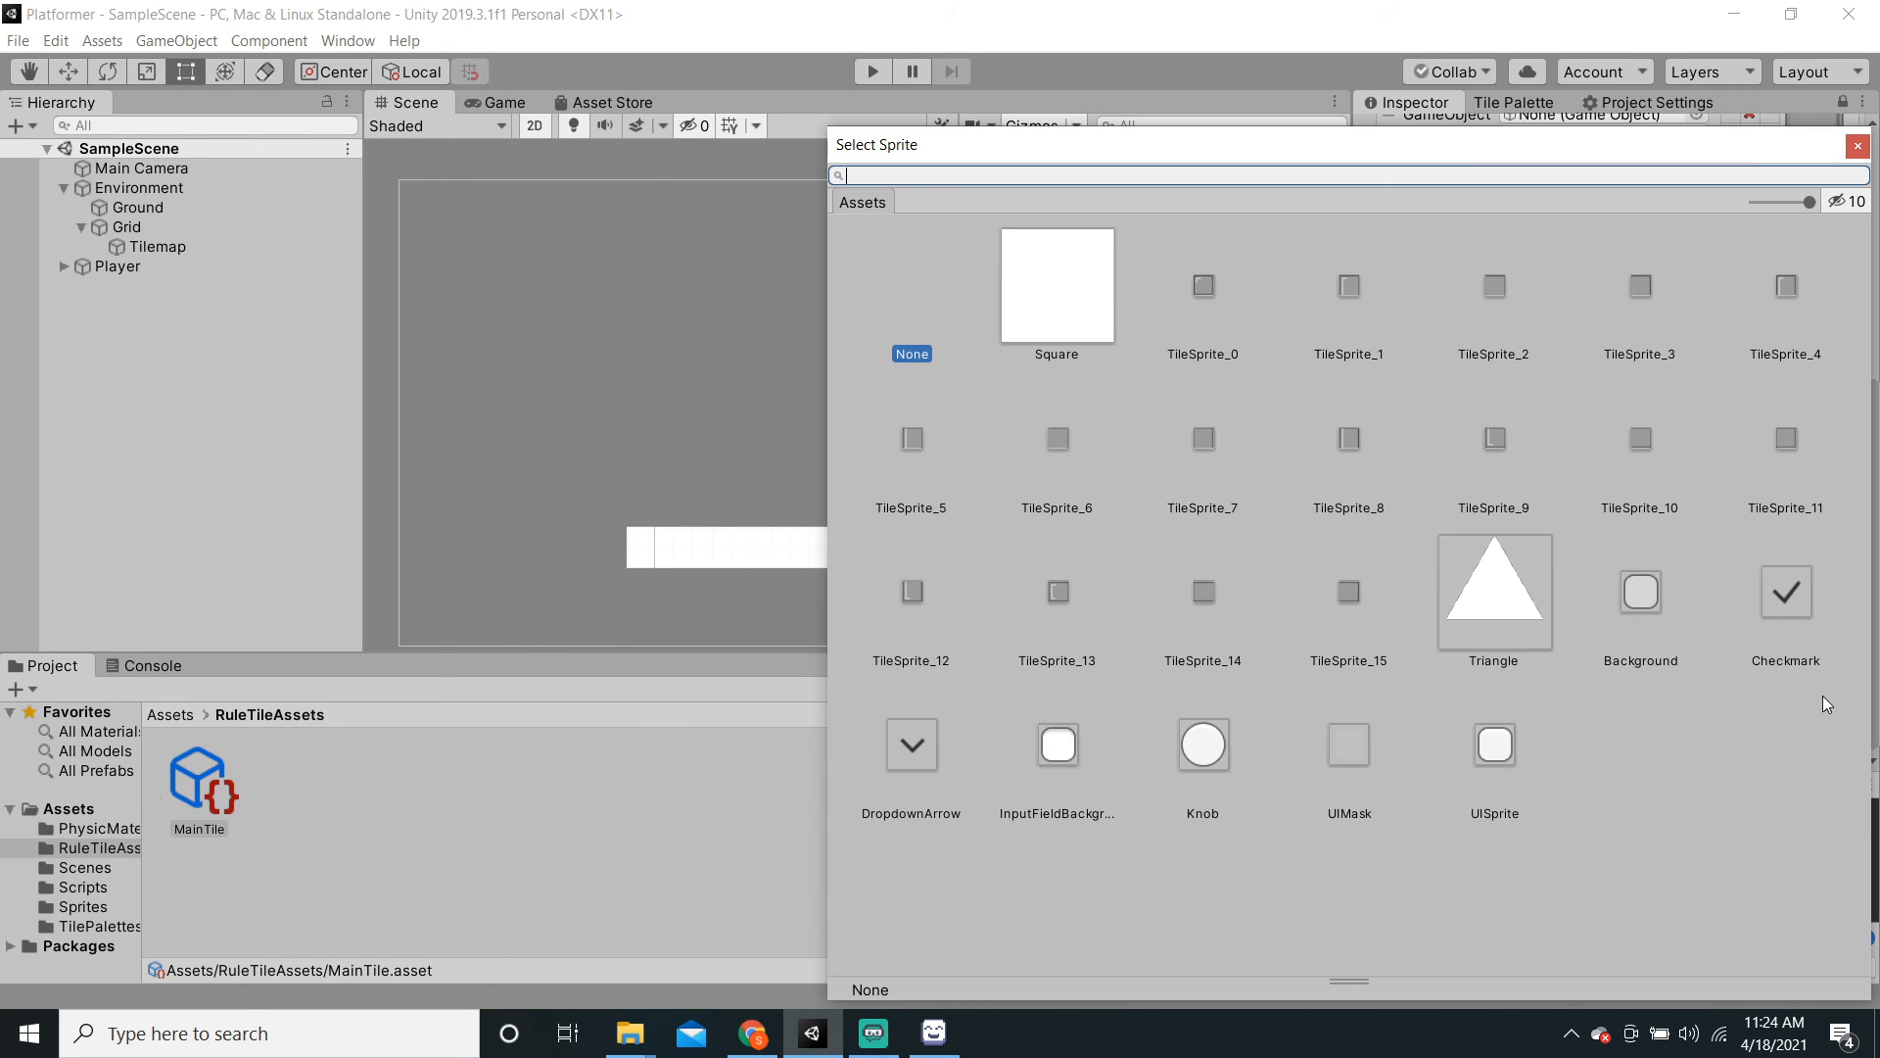
pyautogui.click(1489, 461)
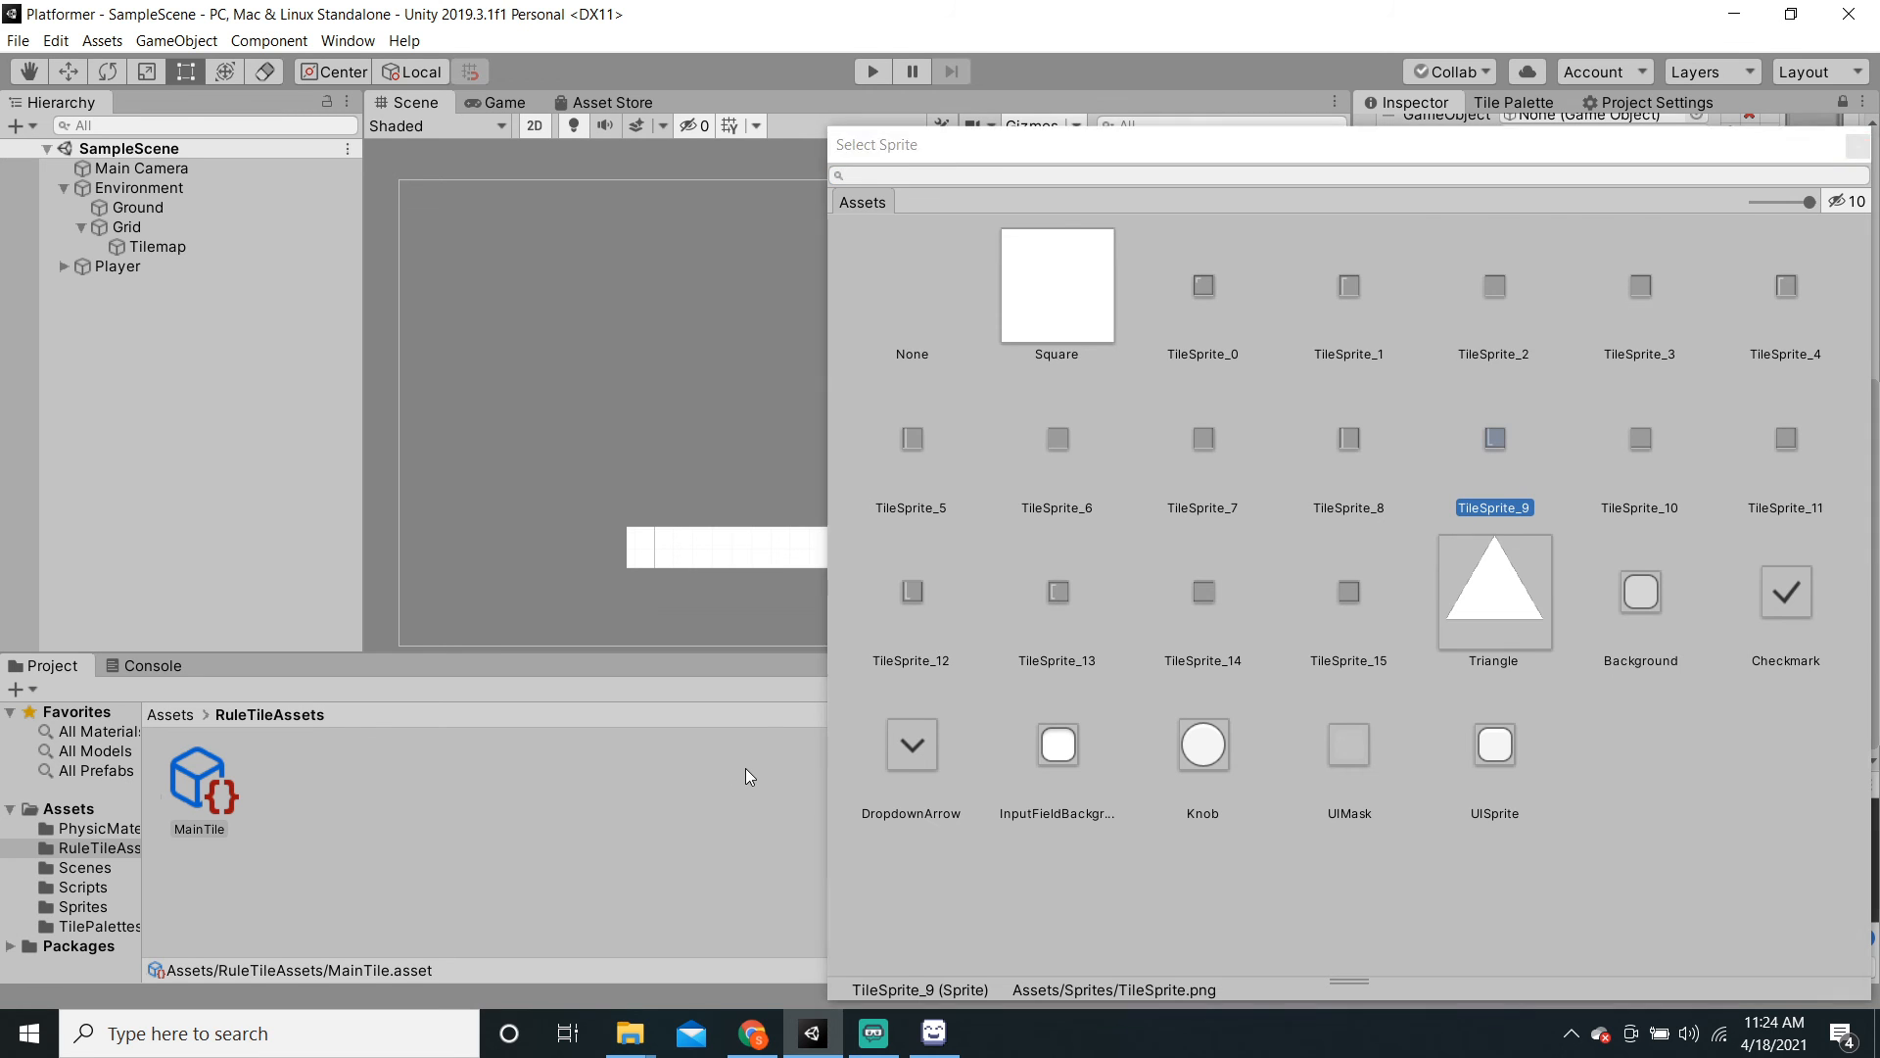
pyautogui.click(744, 767)
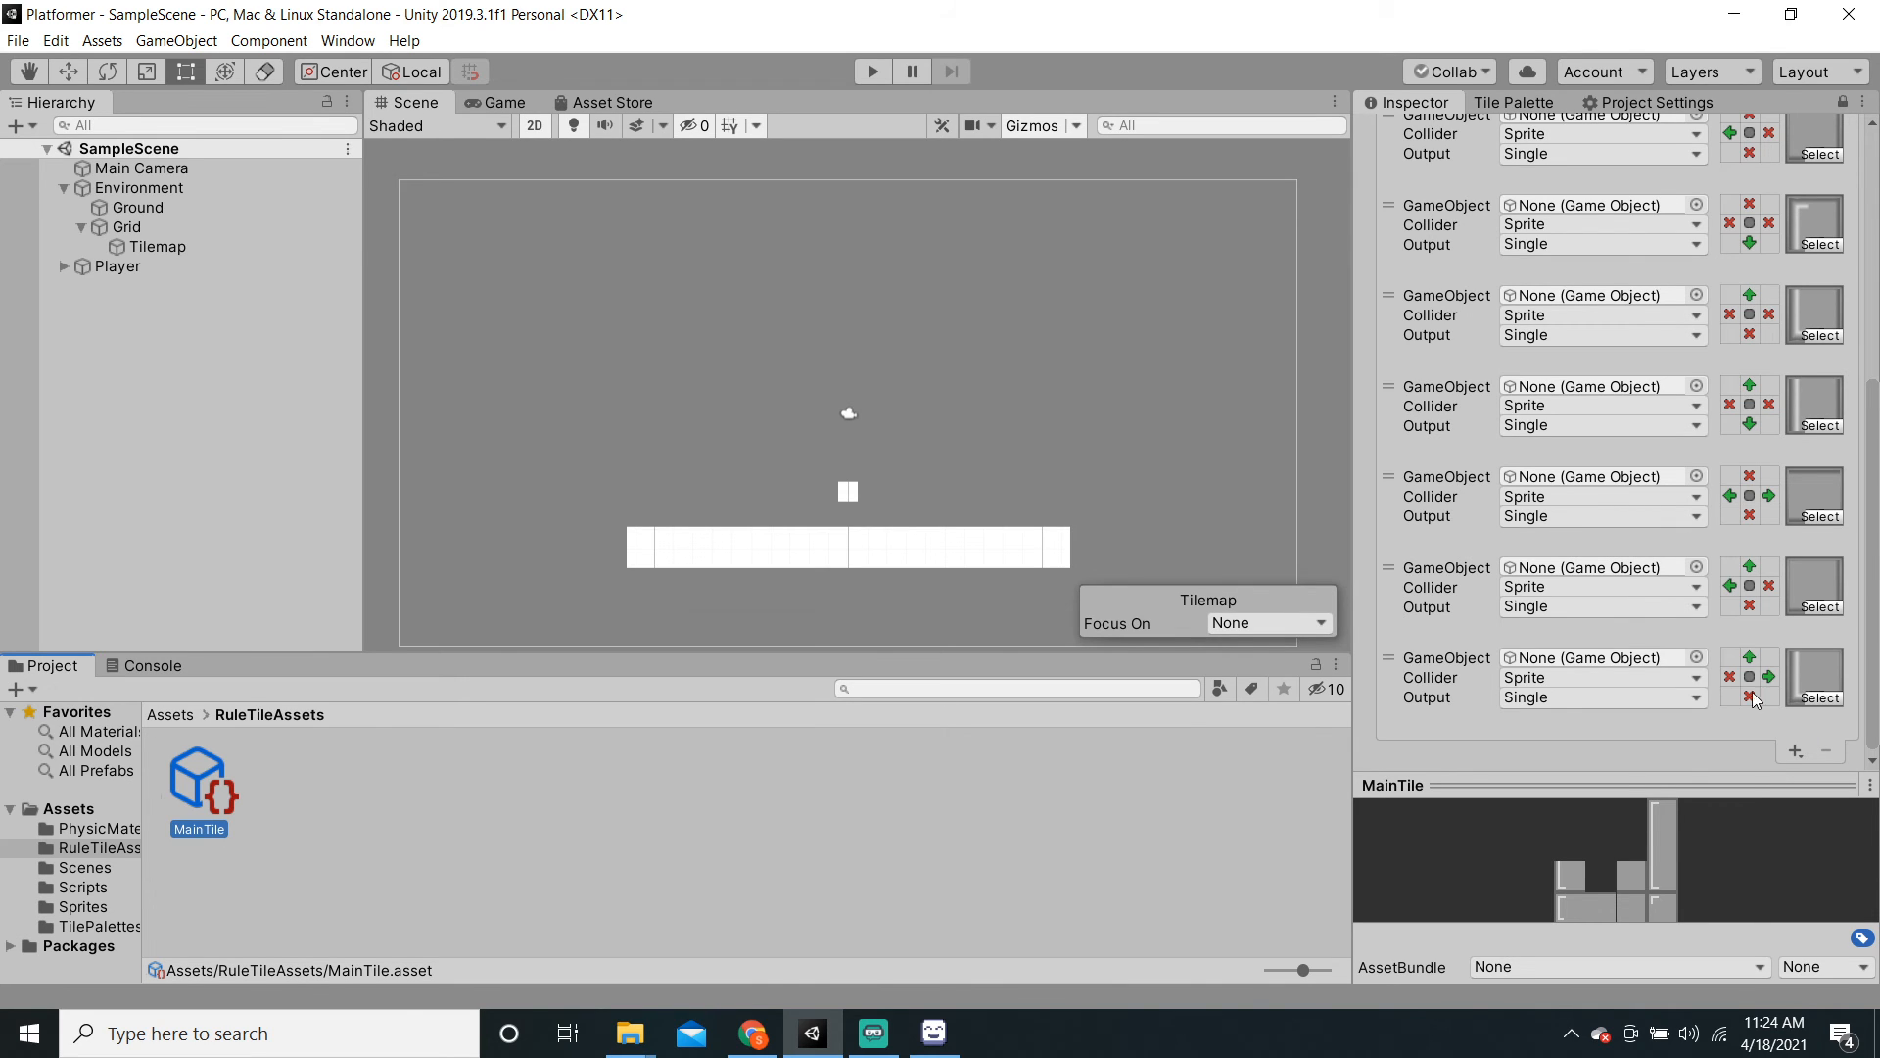
# Step: Add another rule with its own tile sprite, followed by a fresh empty rule
pyautogui.click(1795, 749)
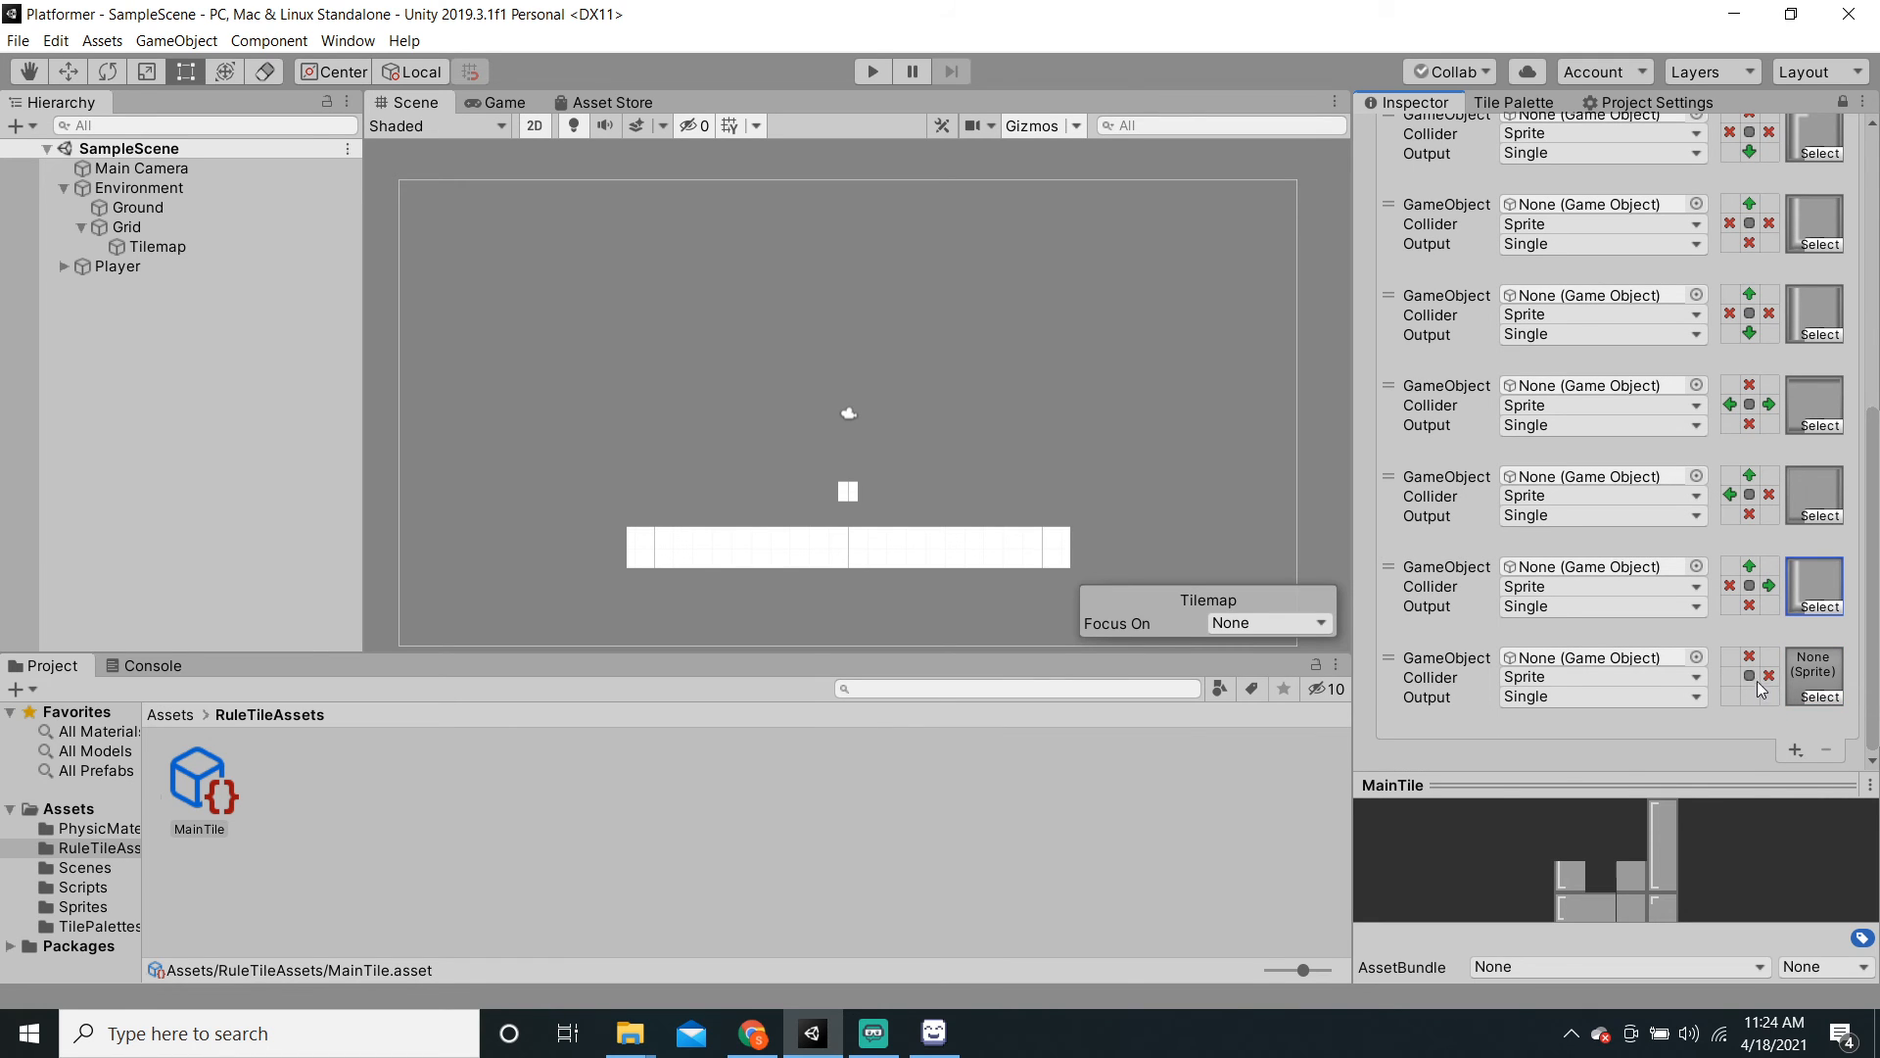
pyautogui.click(1824, 697)
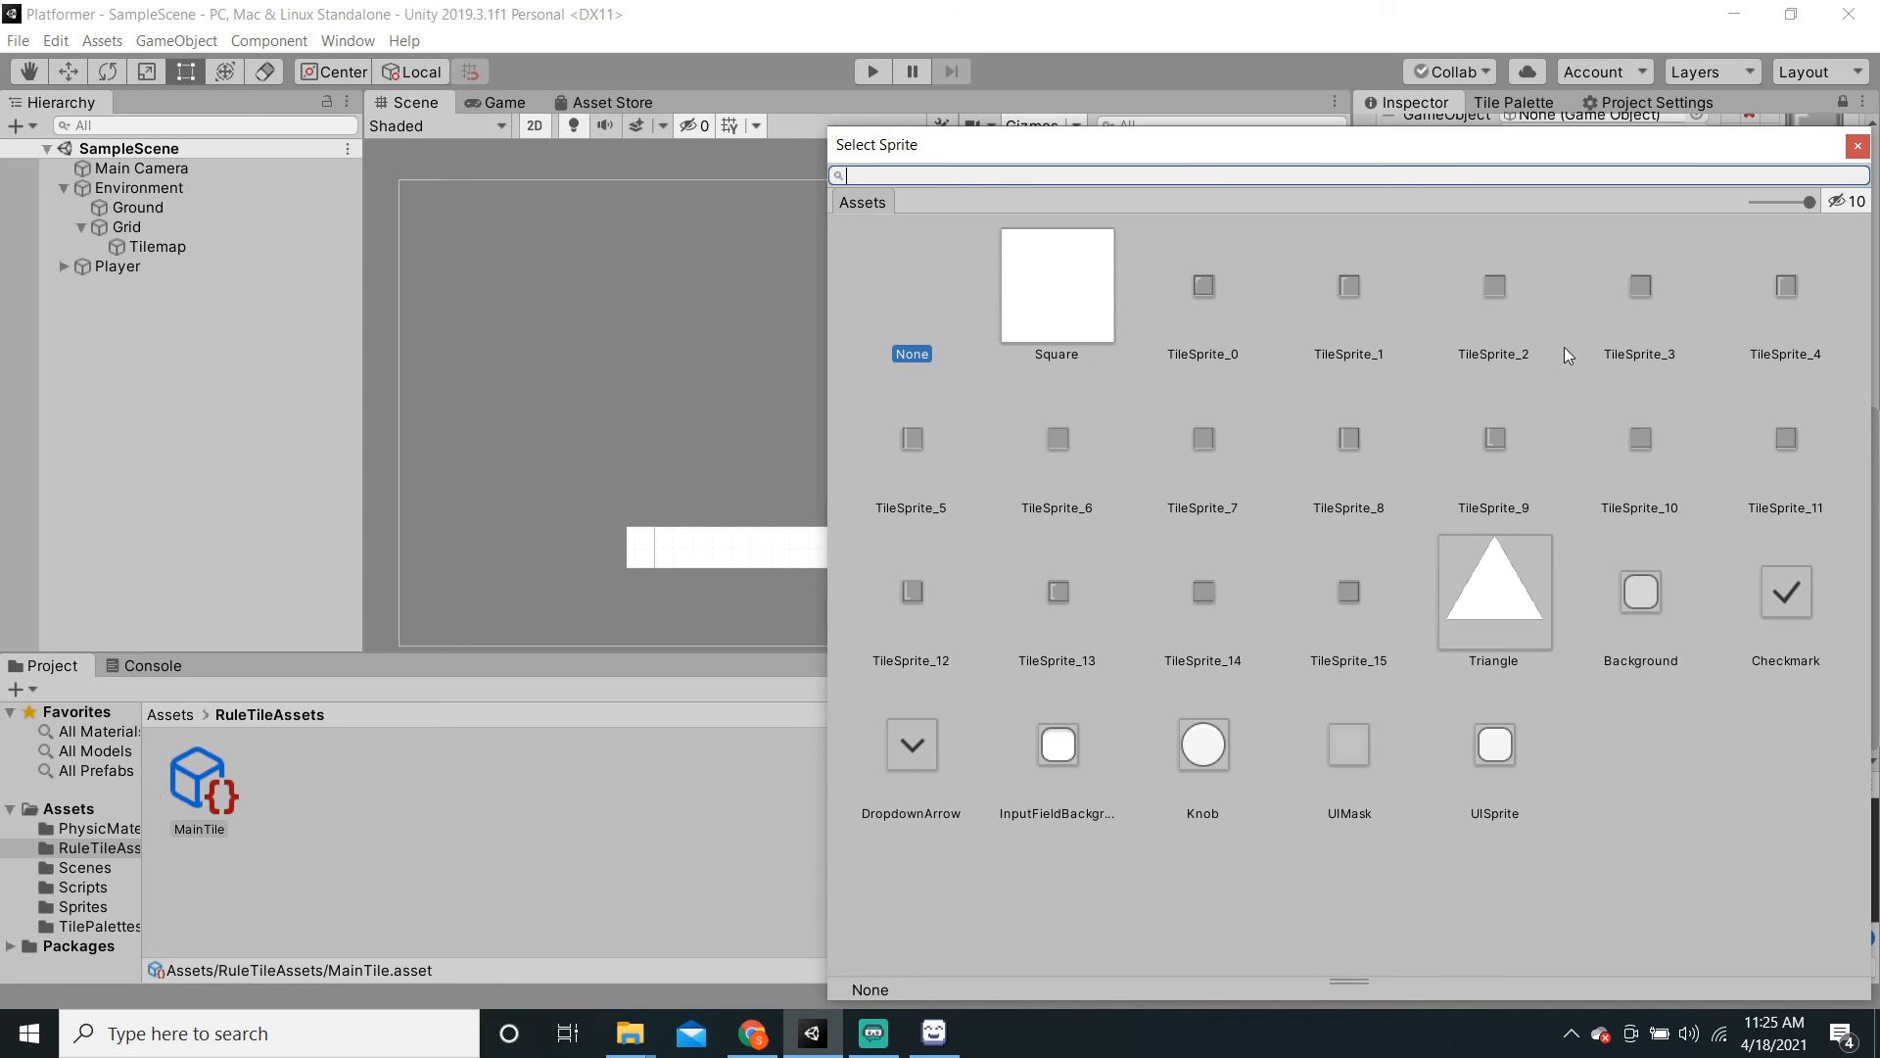
pyautogui.click(1642, 290)
pyautogui.click(1857, 146)
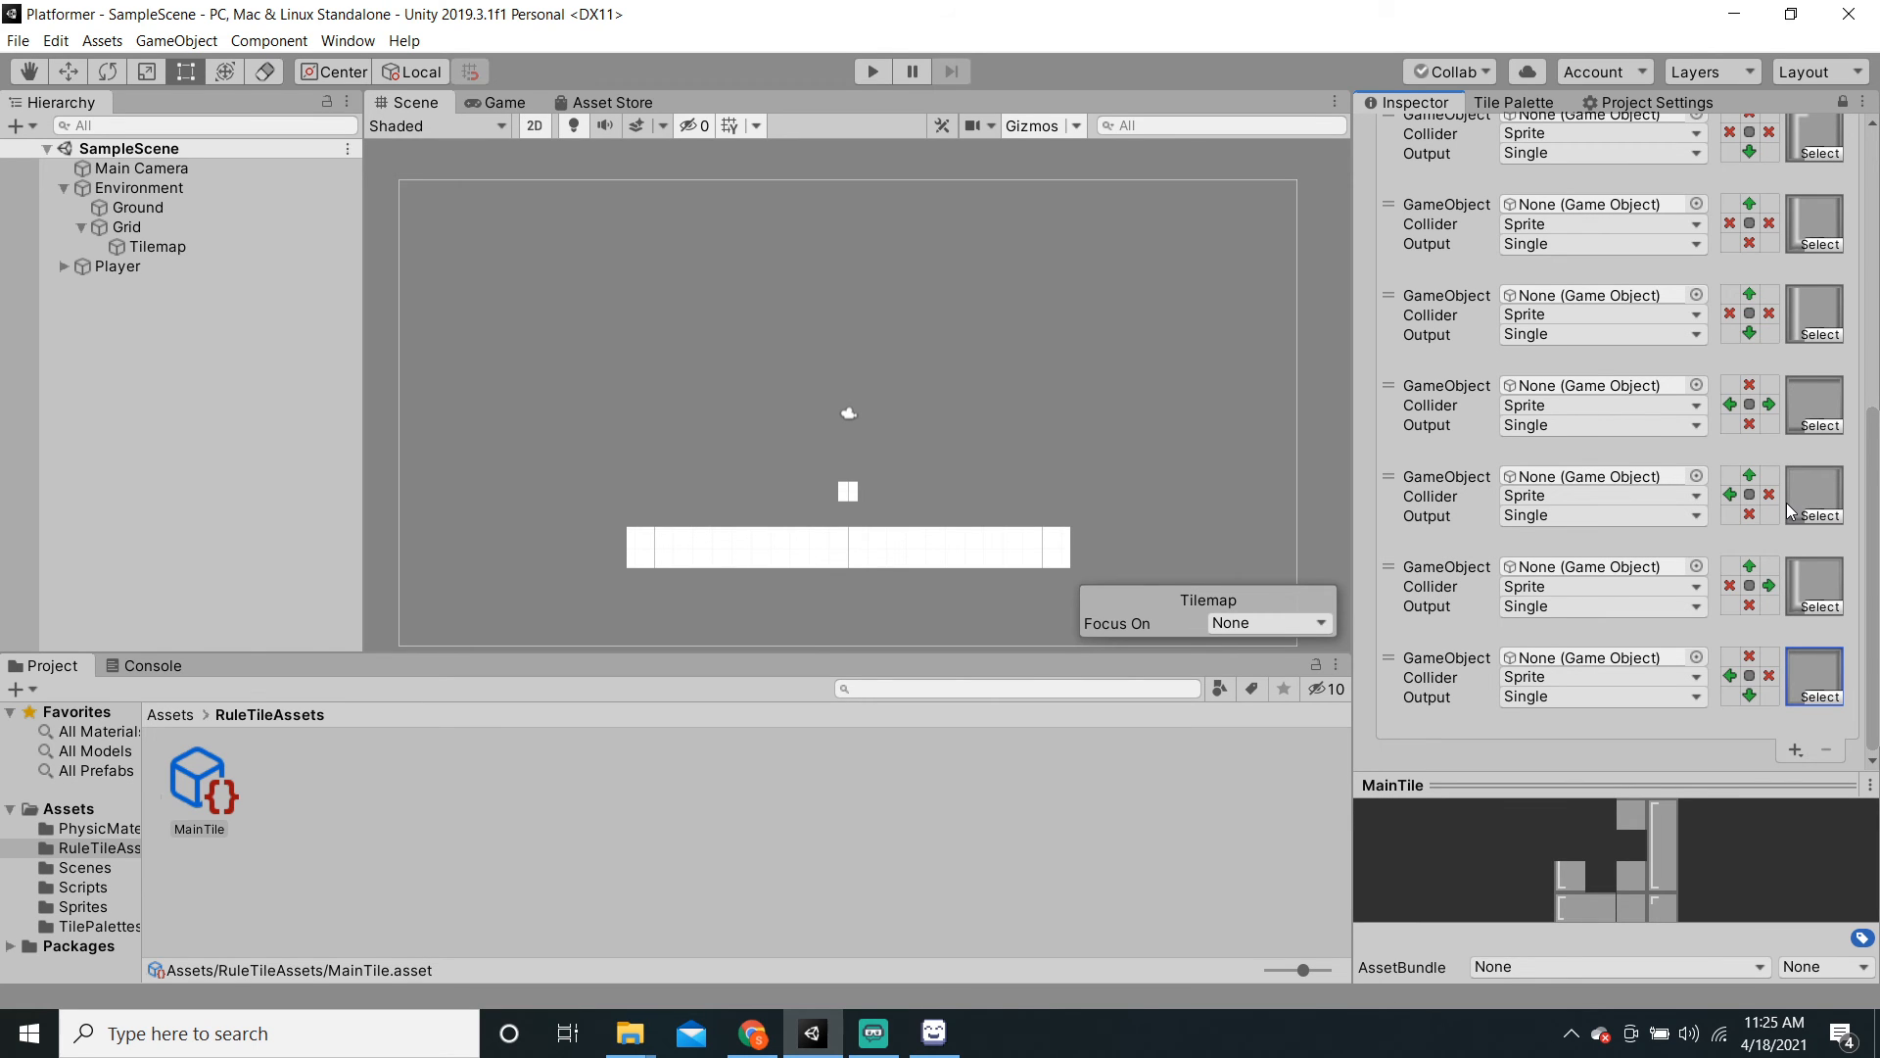
pyautogui.click(1792, 749)
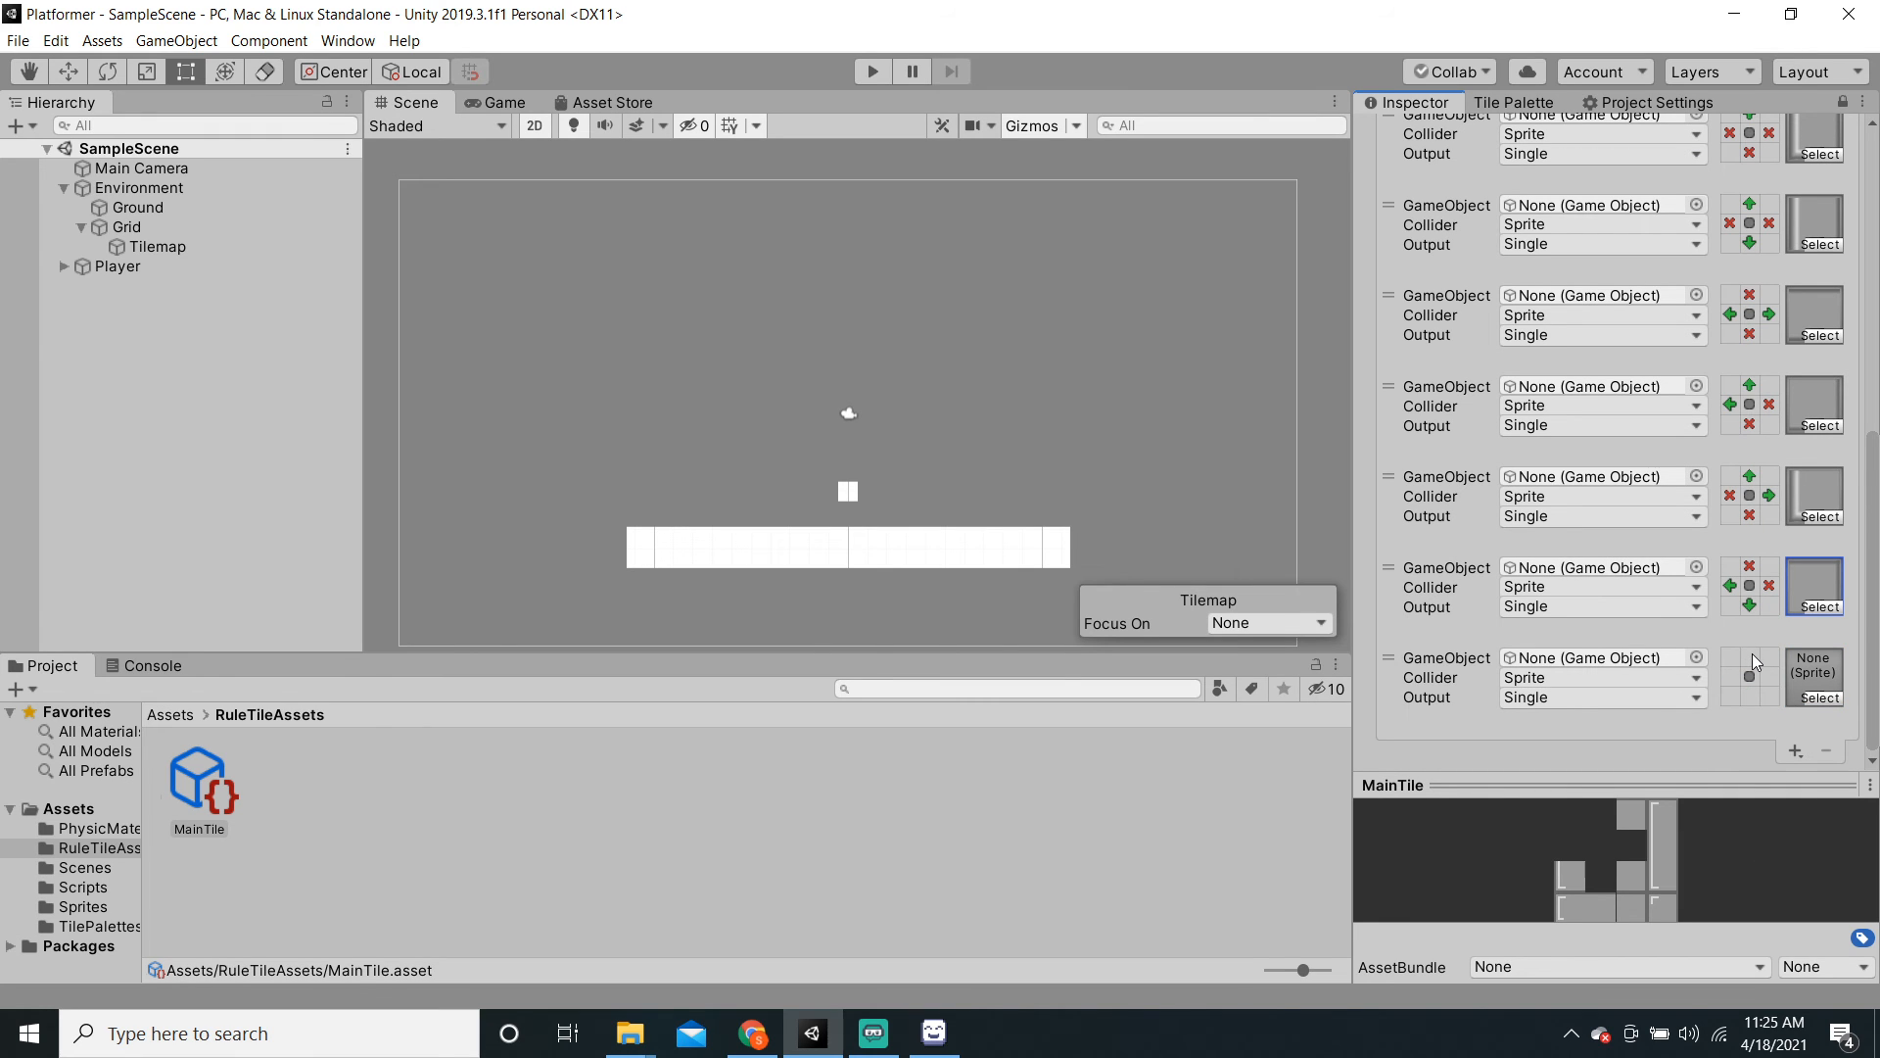
# Step: Give the newest rule TileSprite_1 and add another rule
pyautogui.click(1820, 697)
pyautogui.click(1350, 293)
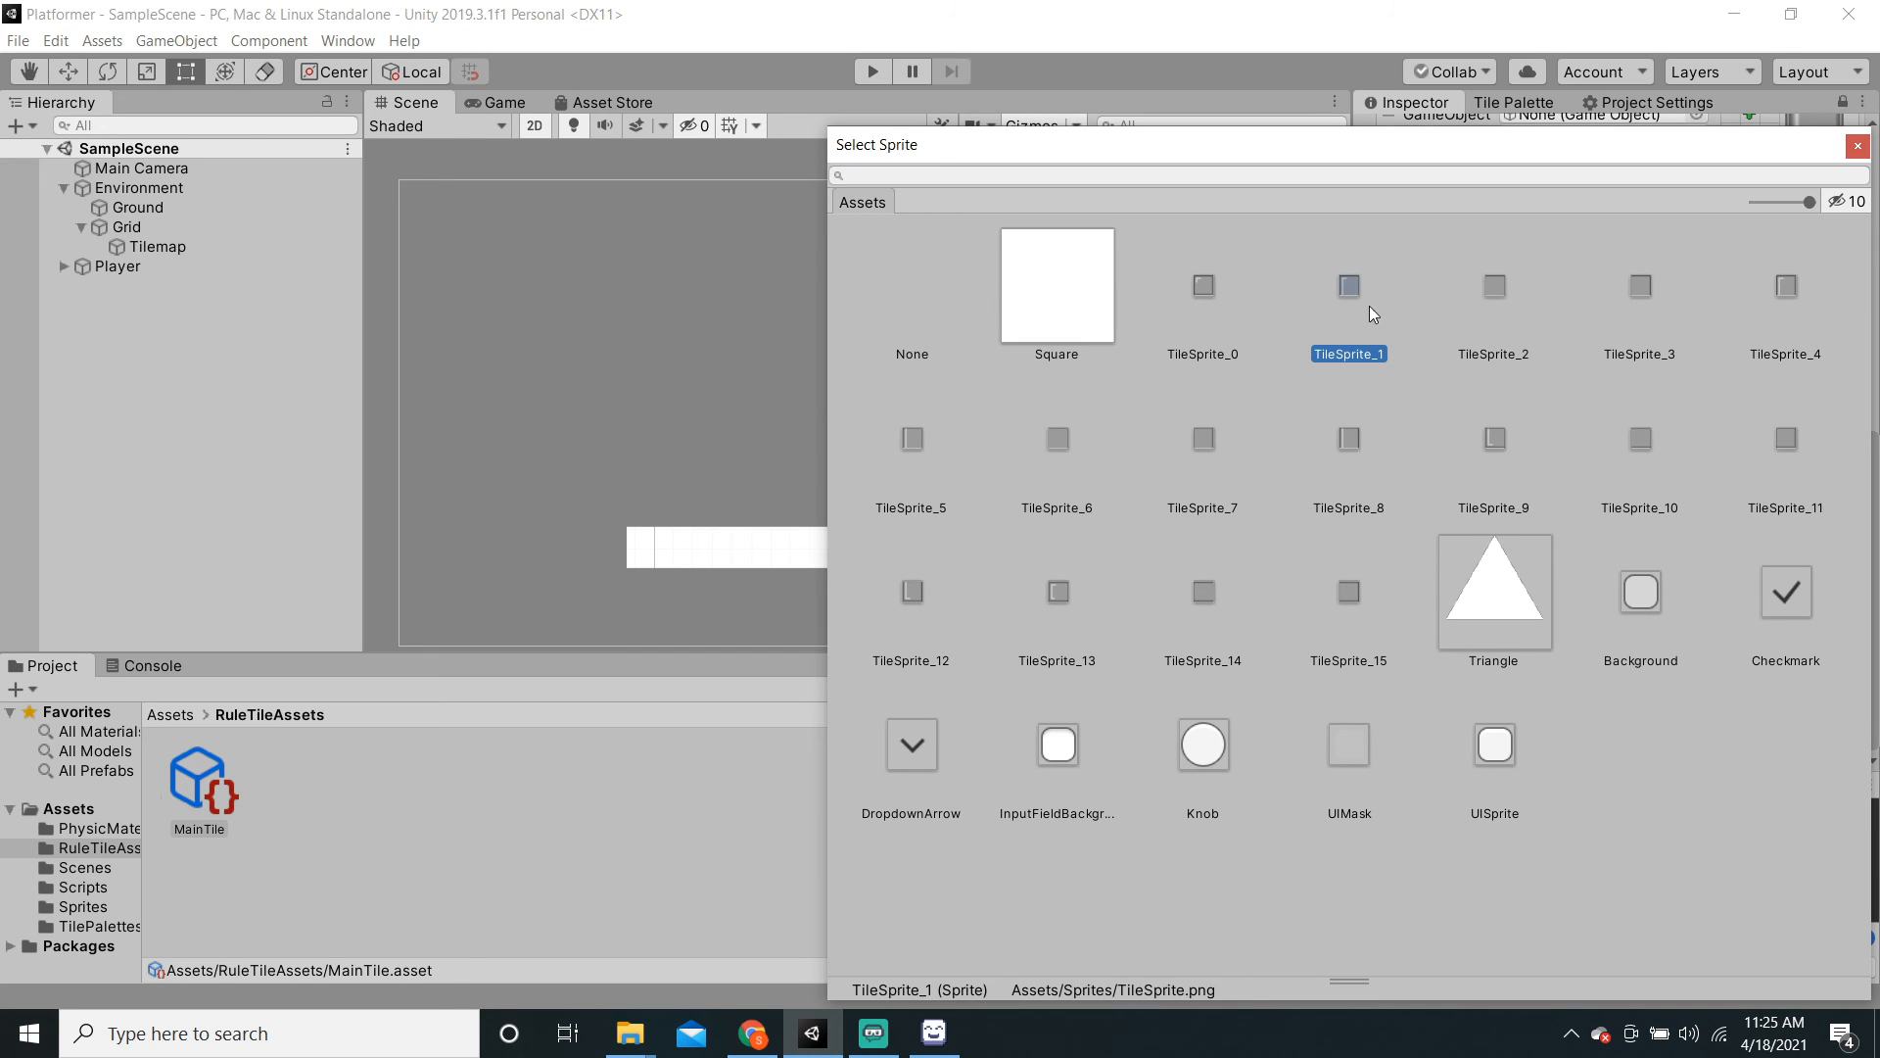
pyautogui.click(1858, 146)
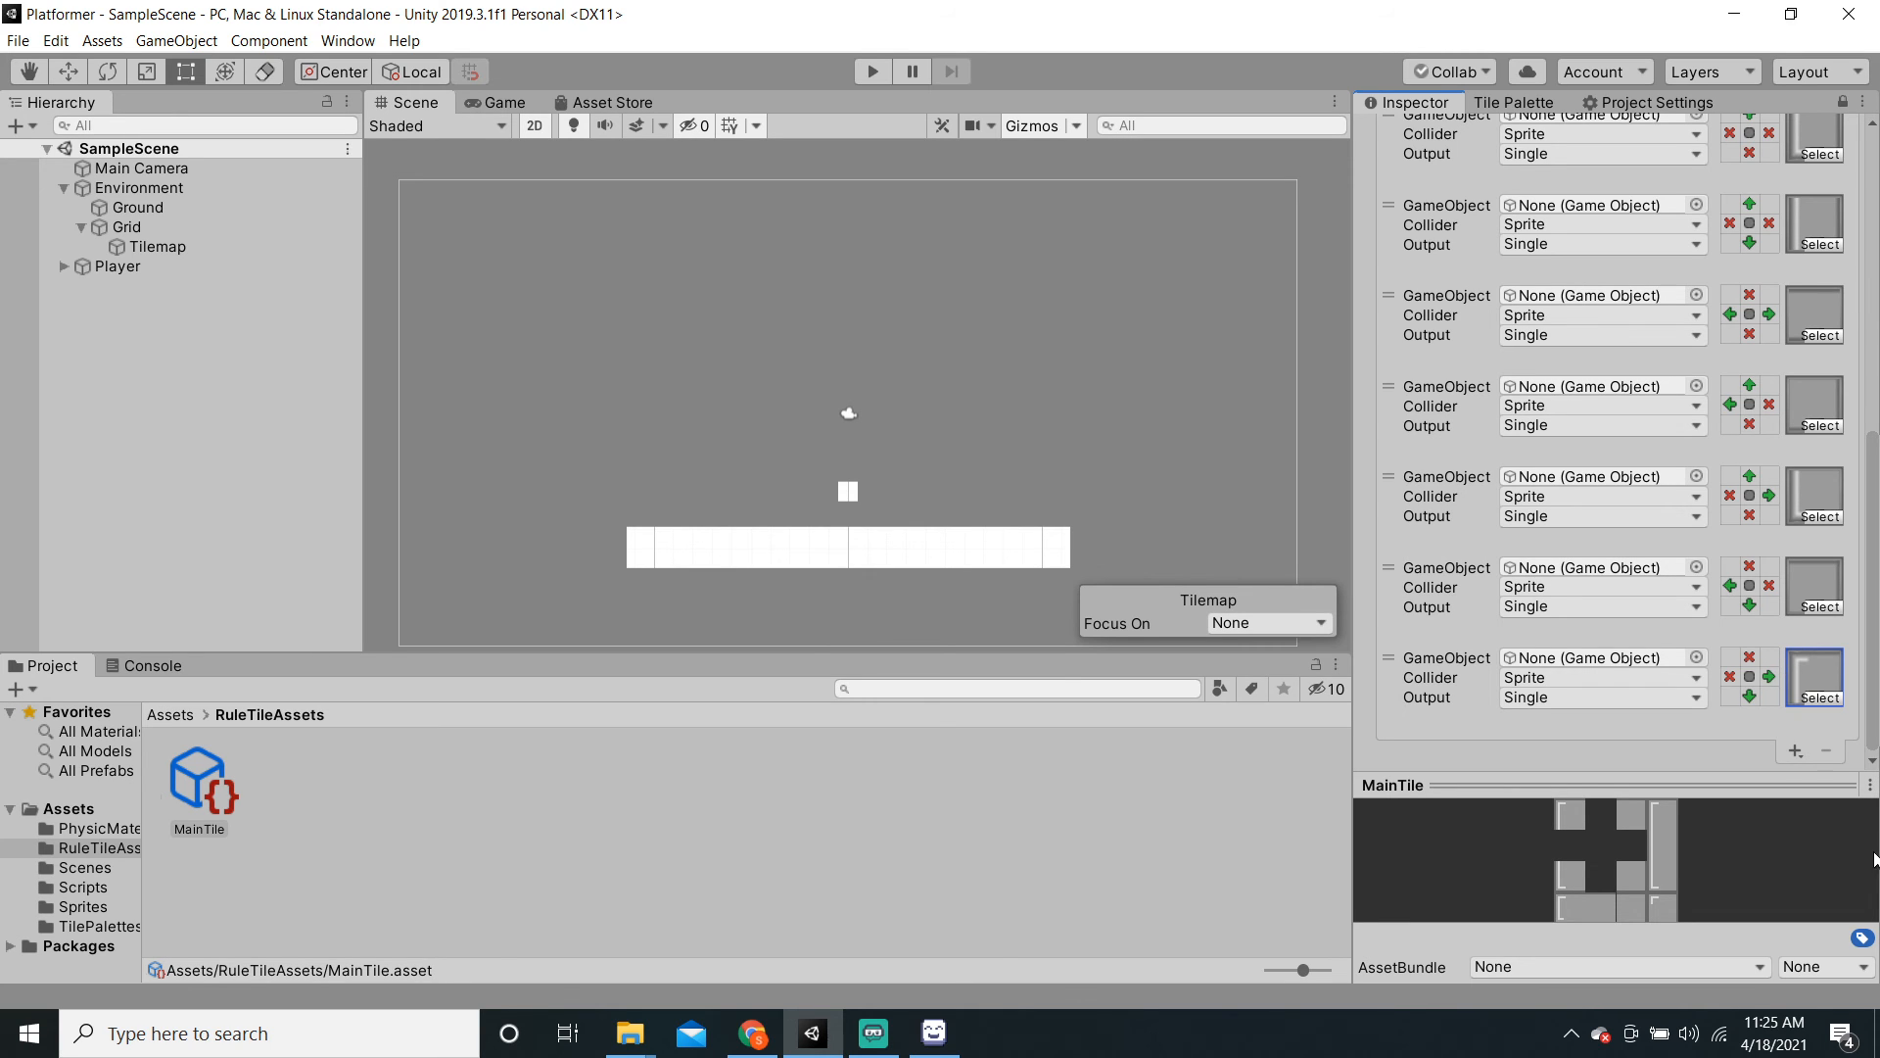
pyautogui.click(1795, 750)
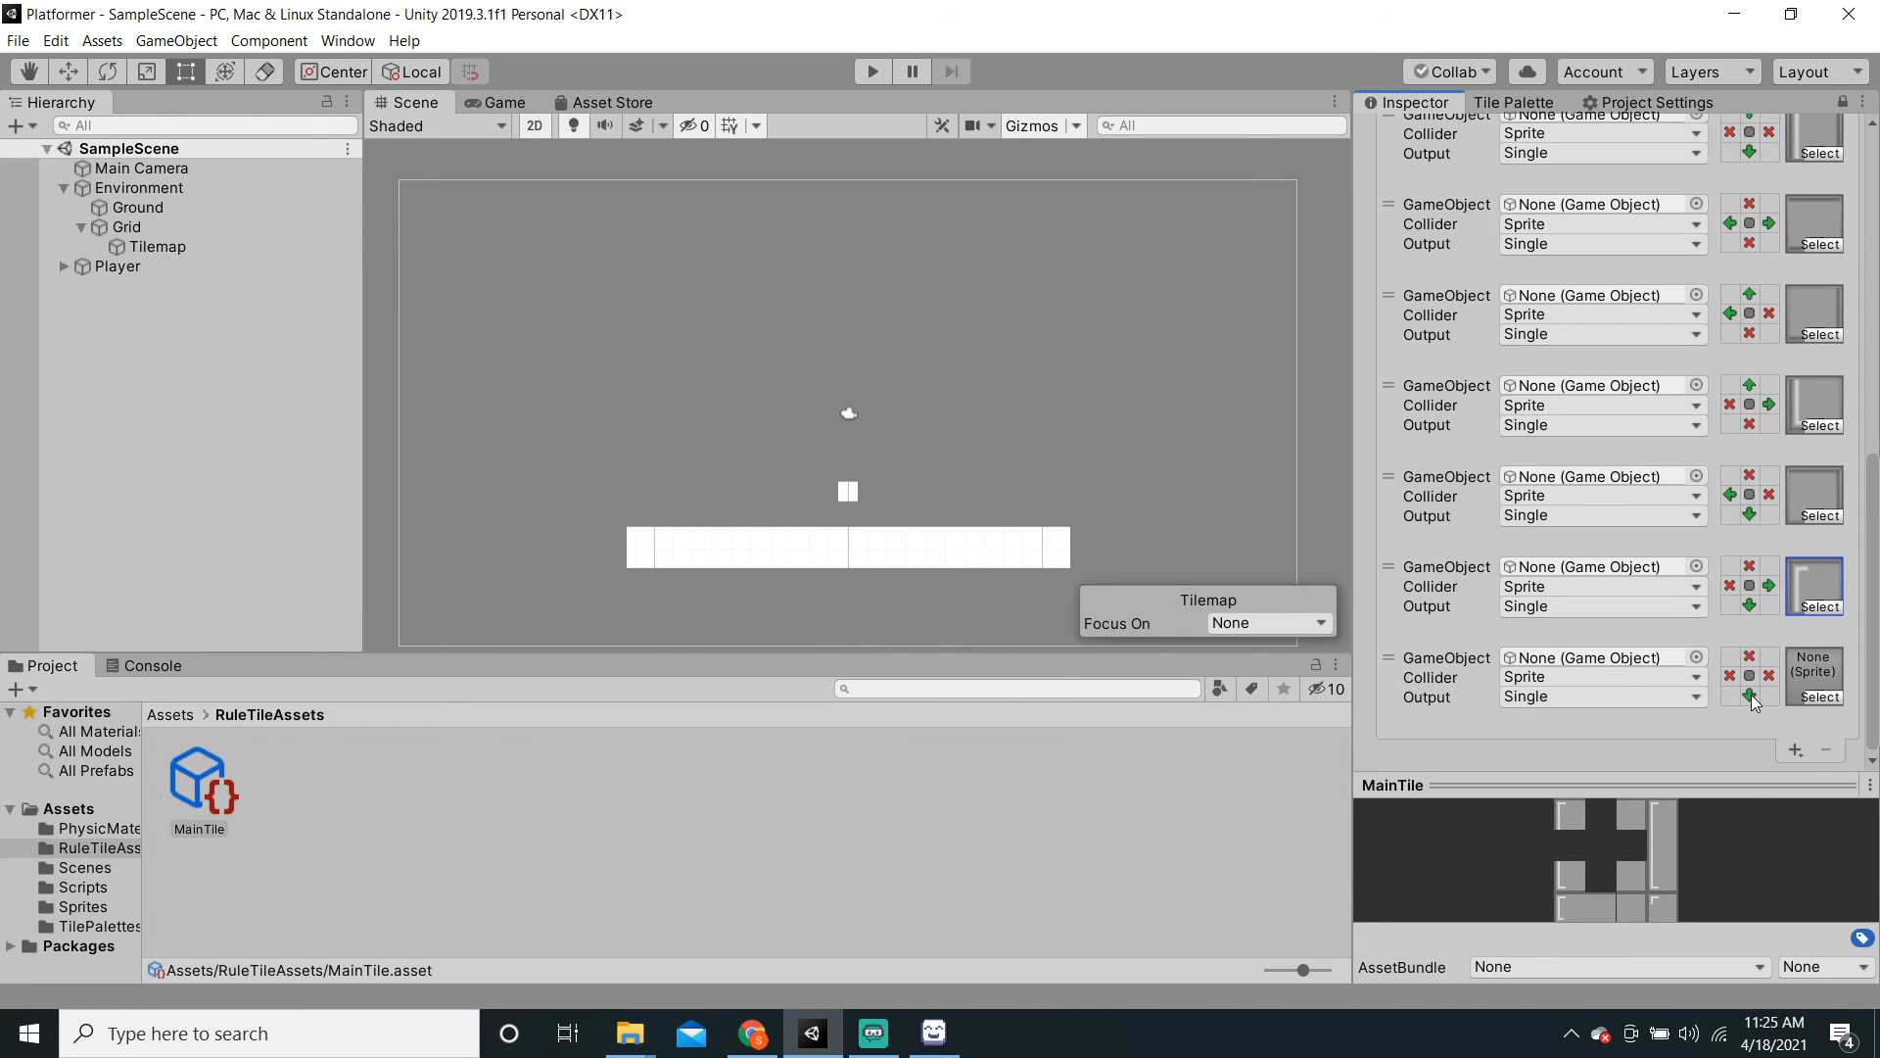
# Step: Set the next rule to TileSprite_2 requiring left and right neighbours, and add another rule
pyautogui.click(1830, 691)
pyautogui.click(1831, 697)
pyautogui.click(1490, 316)
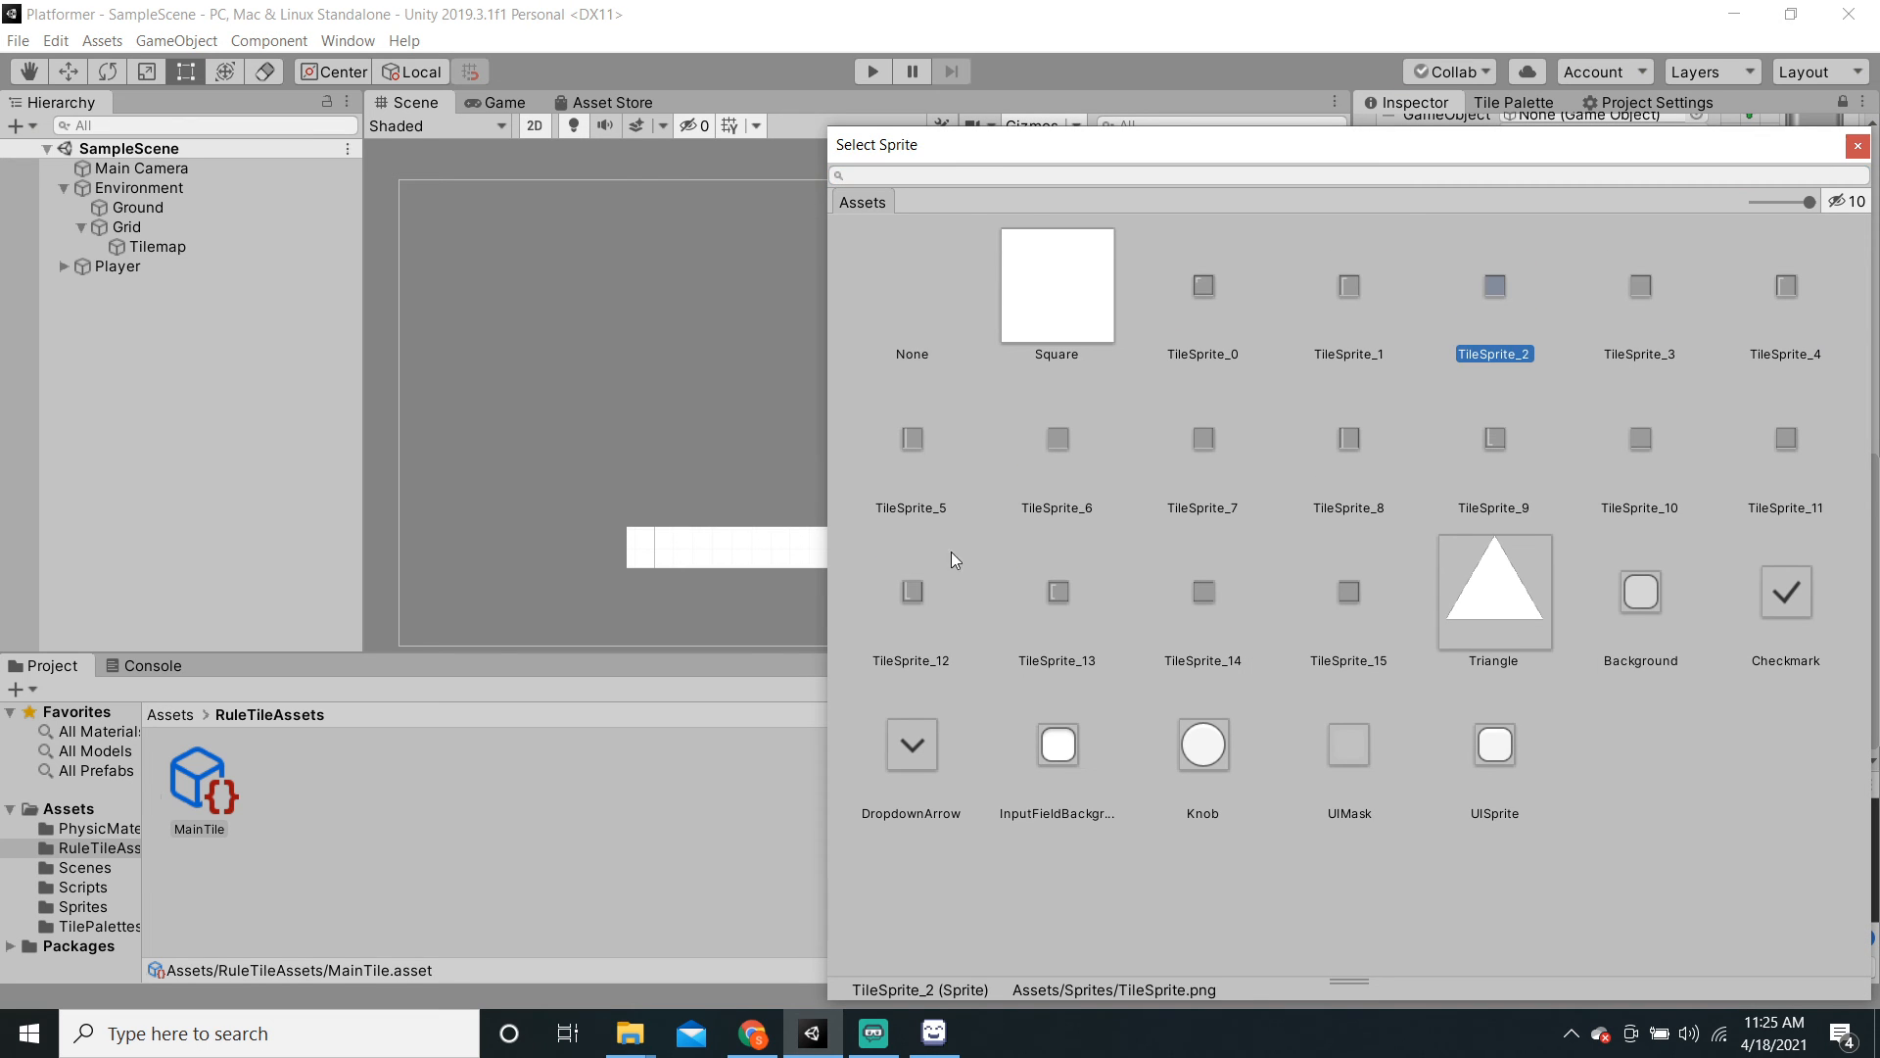
pyautogui.click(603, 795)
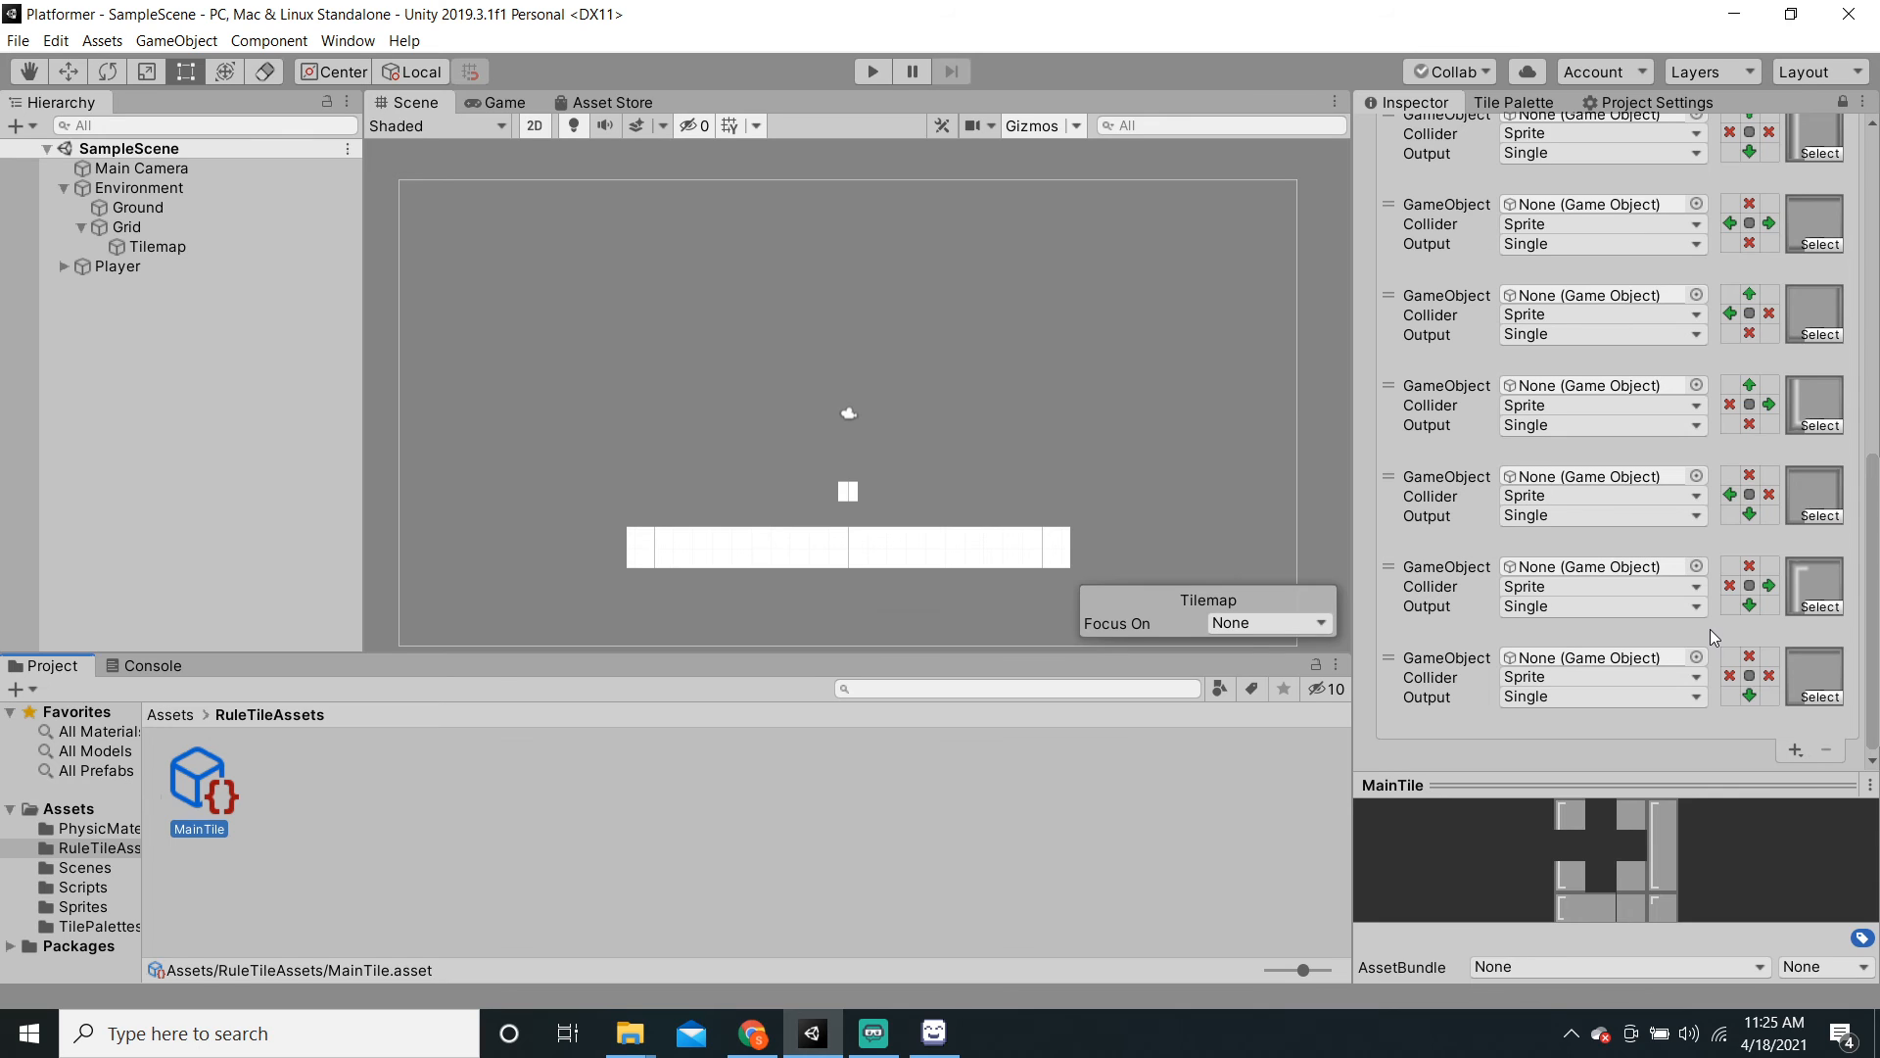
pyautogui.doubleClick(1730, 675)
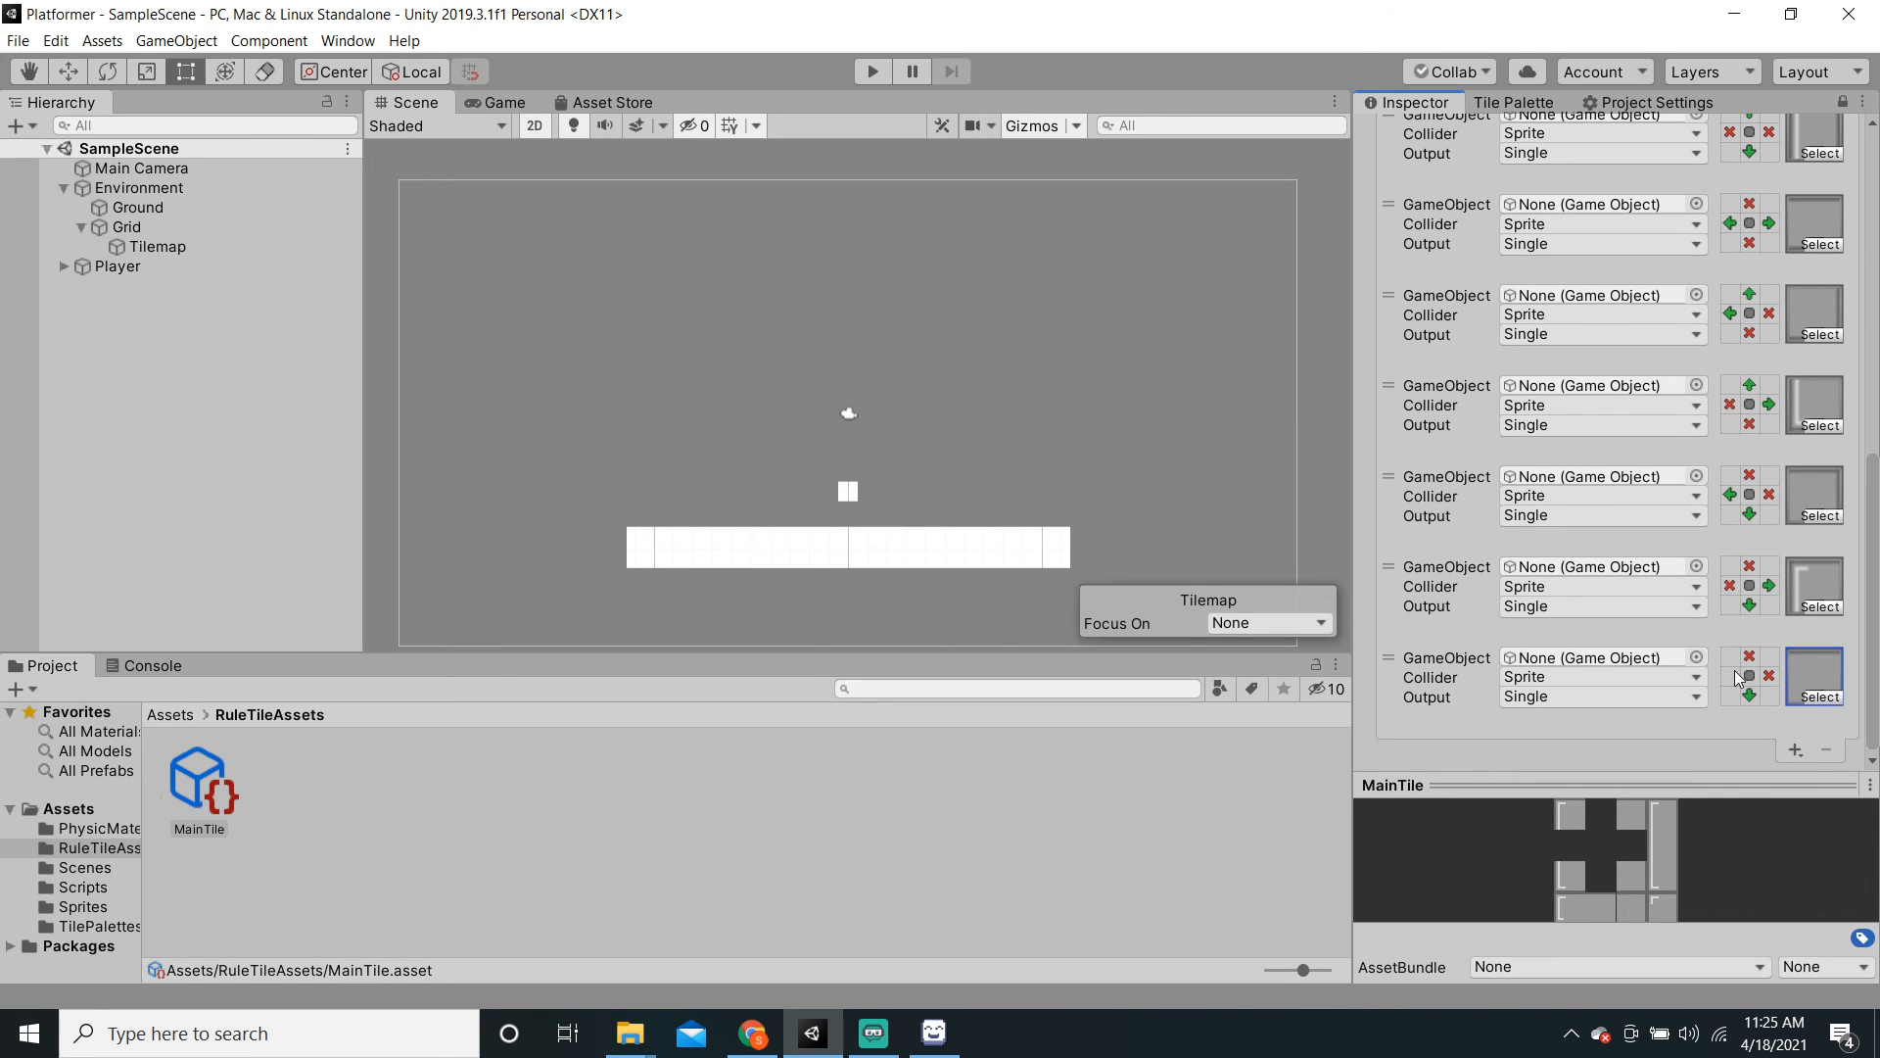
pyautogui.click(1768, 674)
pyautogui.click(1769, 676)
pyautogui.moveTo(1662, 796)
pyautogui.mouseDown()
pyautogui.moveTo(1662, 763)
pyautogui.moveTo(1672, 803)
pyautogui.mouseUp()
pyautogui.click(1797, 749)
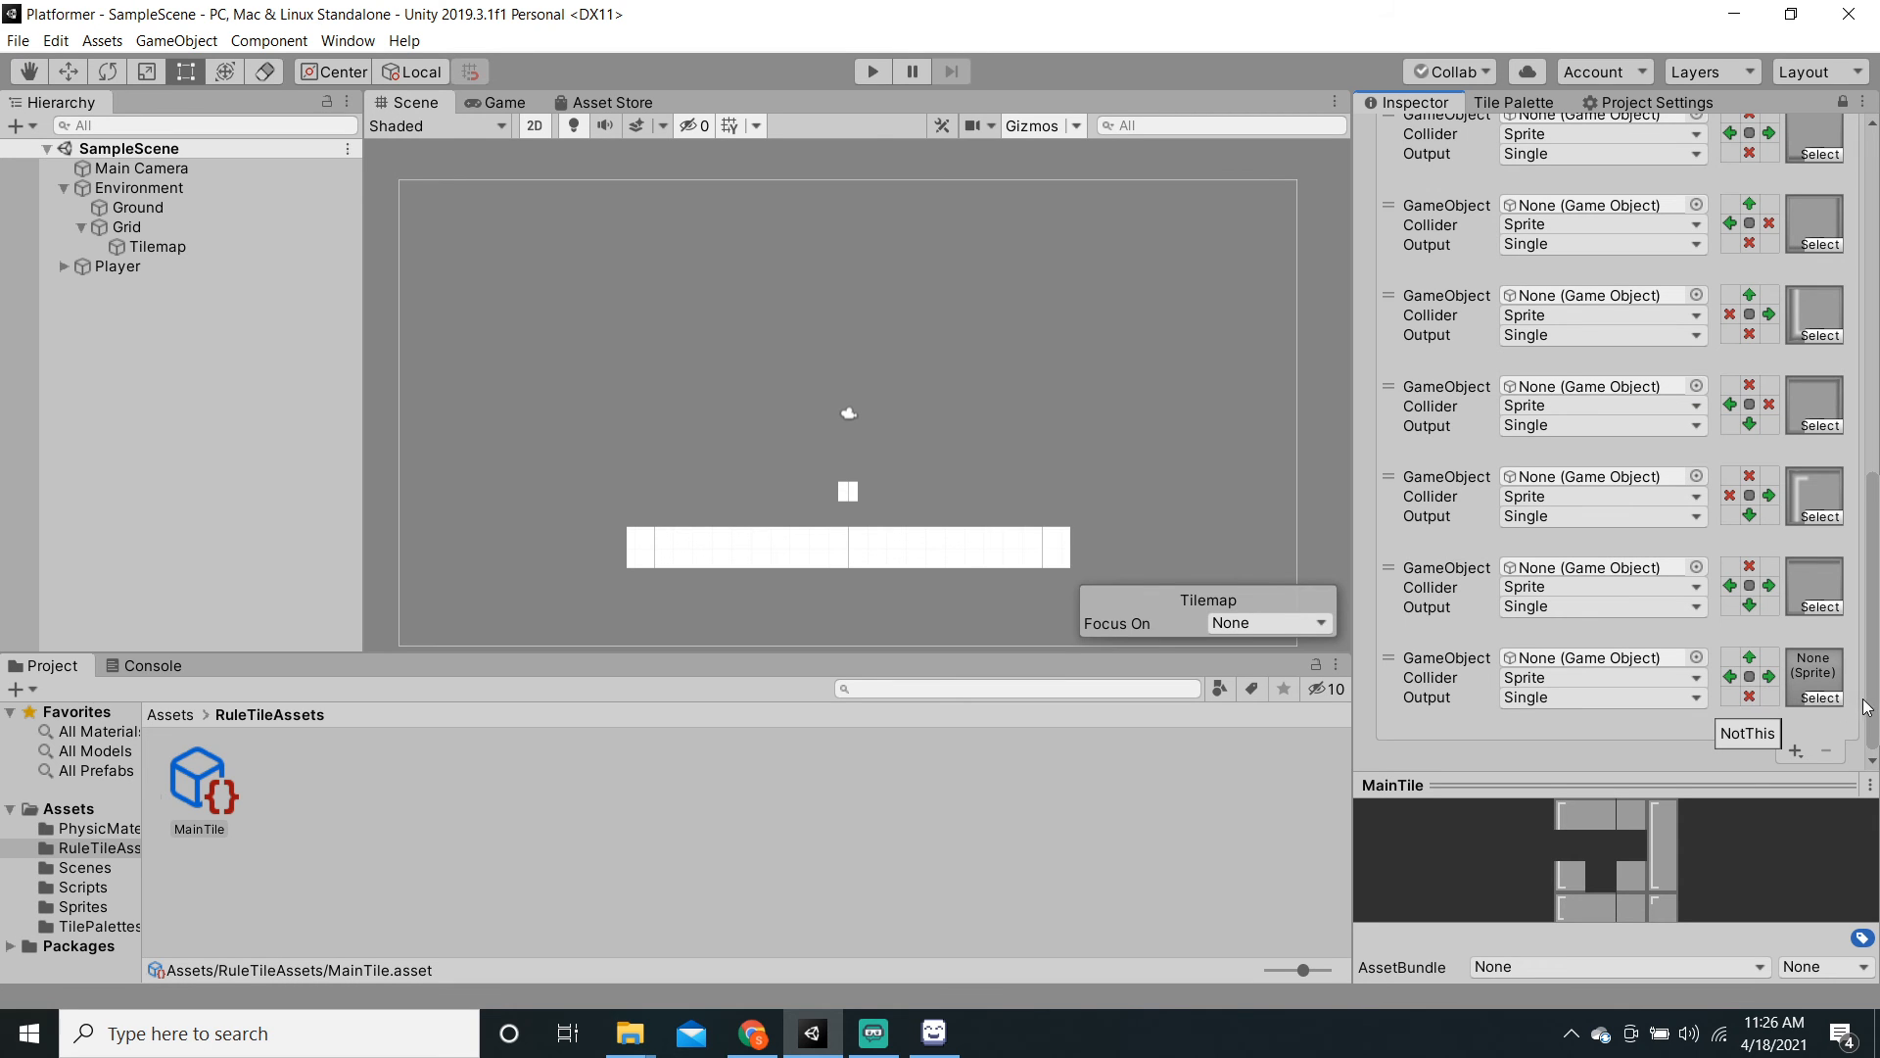
# Step: Give that rule TileSprite_10 and add one more rule
pyautogui.click(1820, 701)
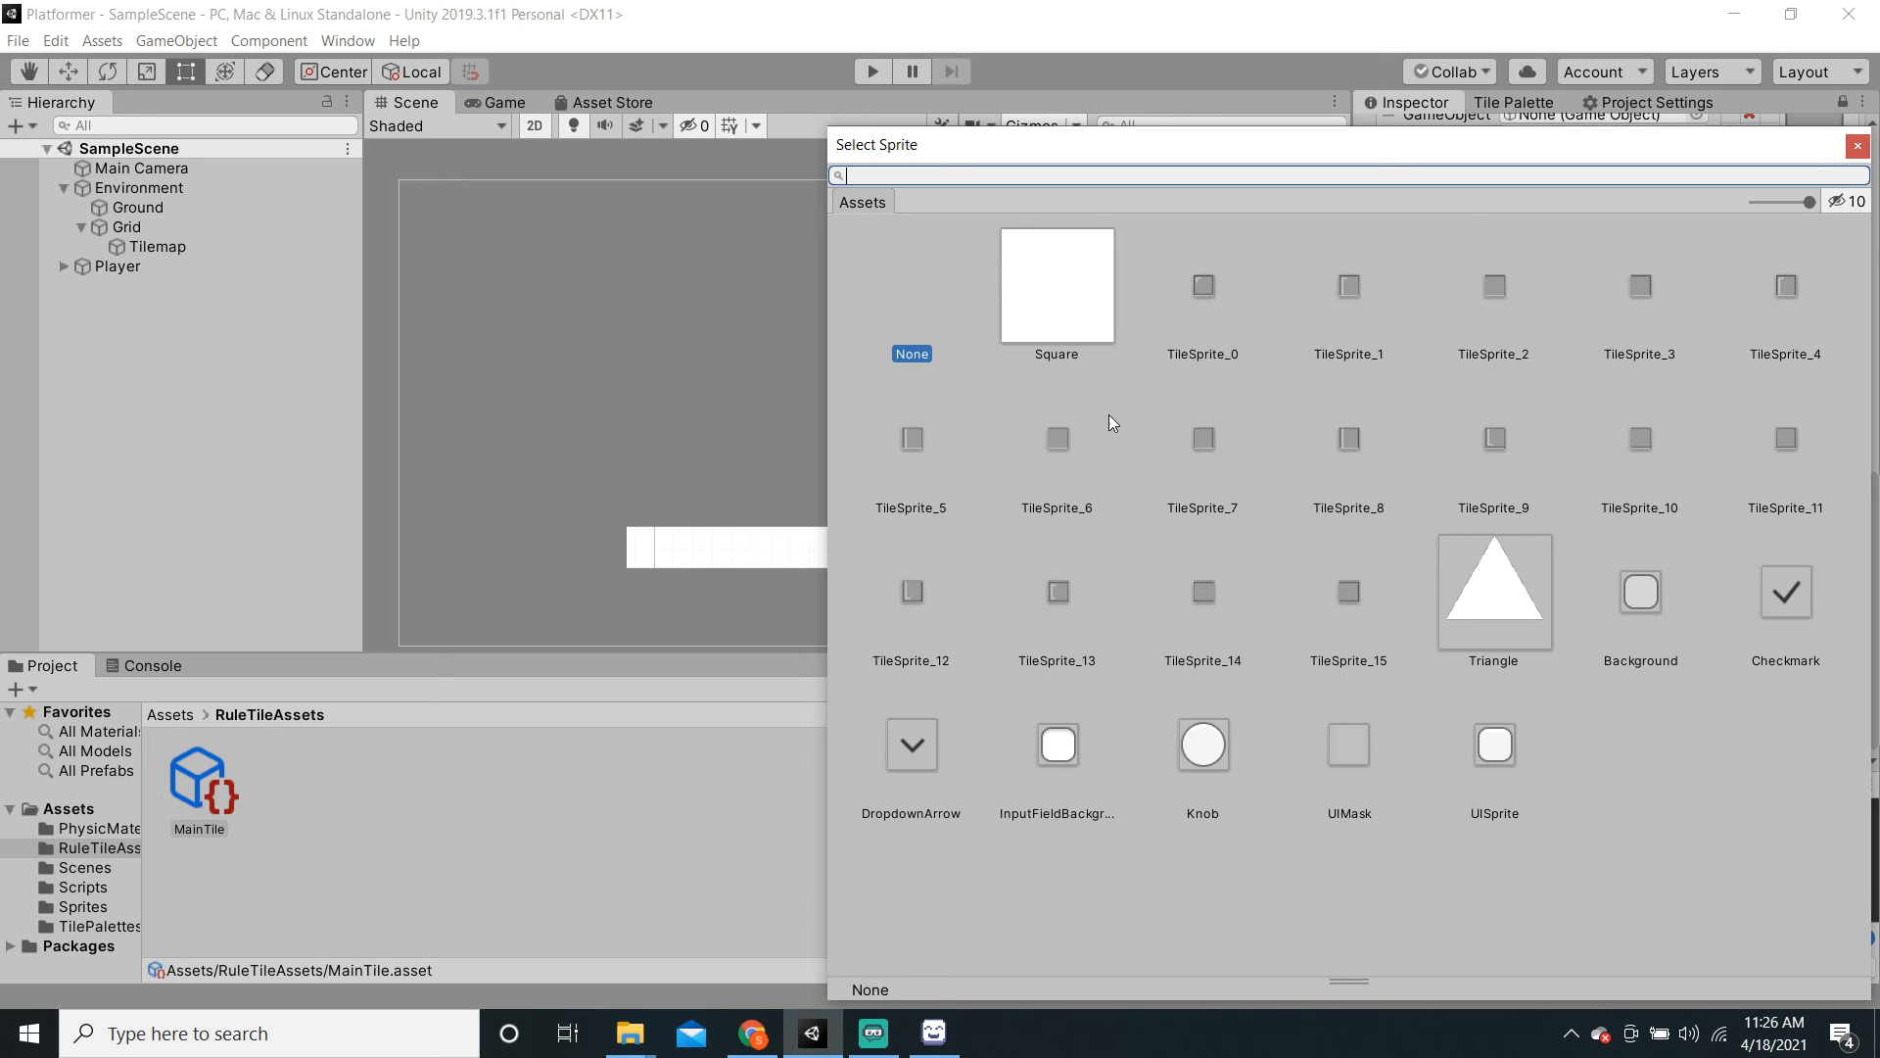
pyautogui.click(1640, 440)
pyautogui.click(733, 737)
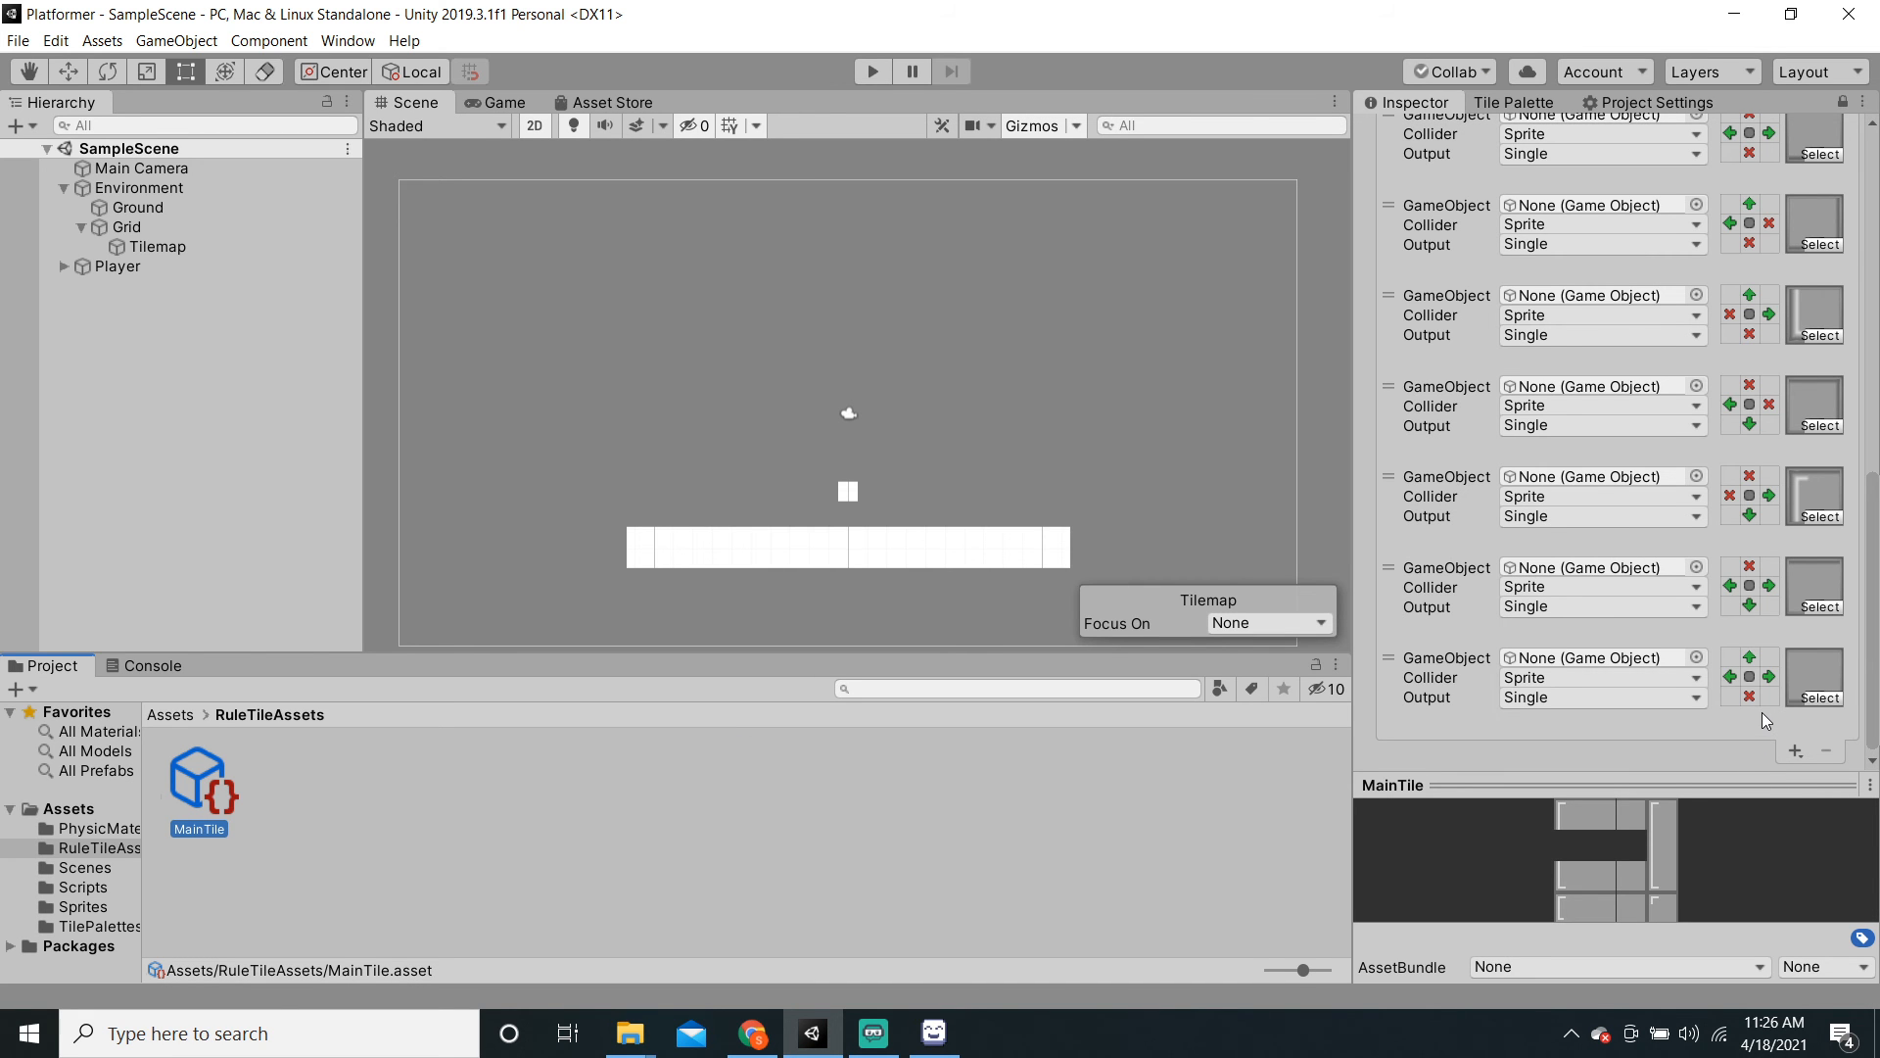
pyautogui.click(1794, 751)
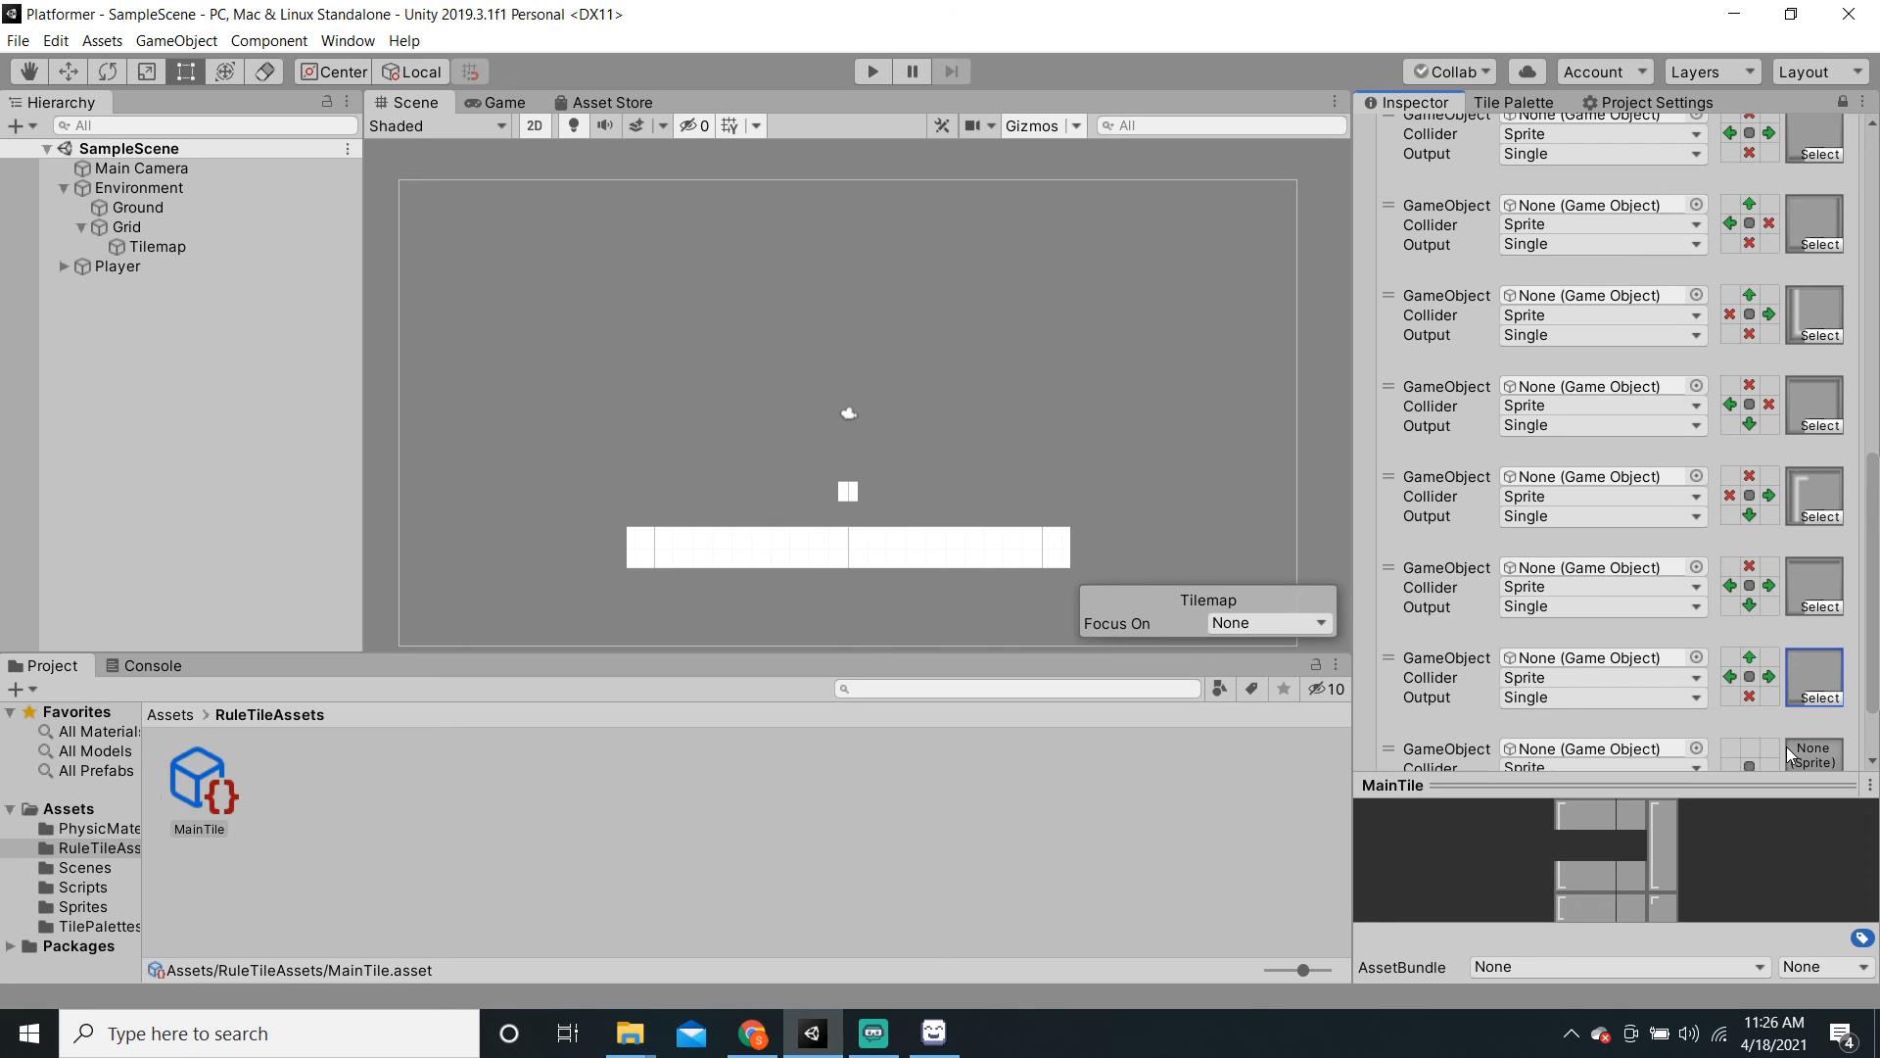
pyautogui.scroll(-2, 1739, 701)
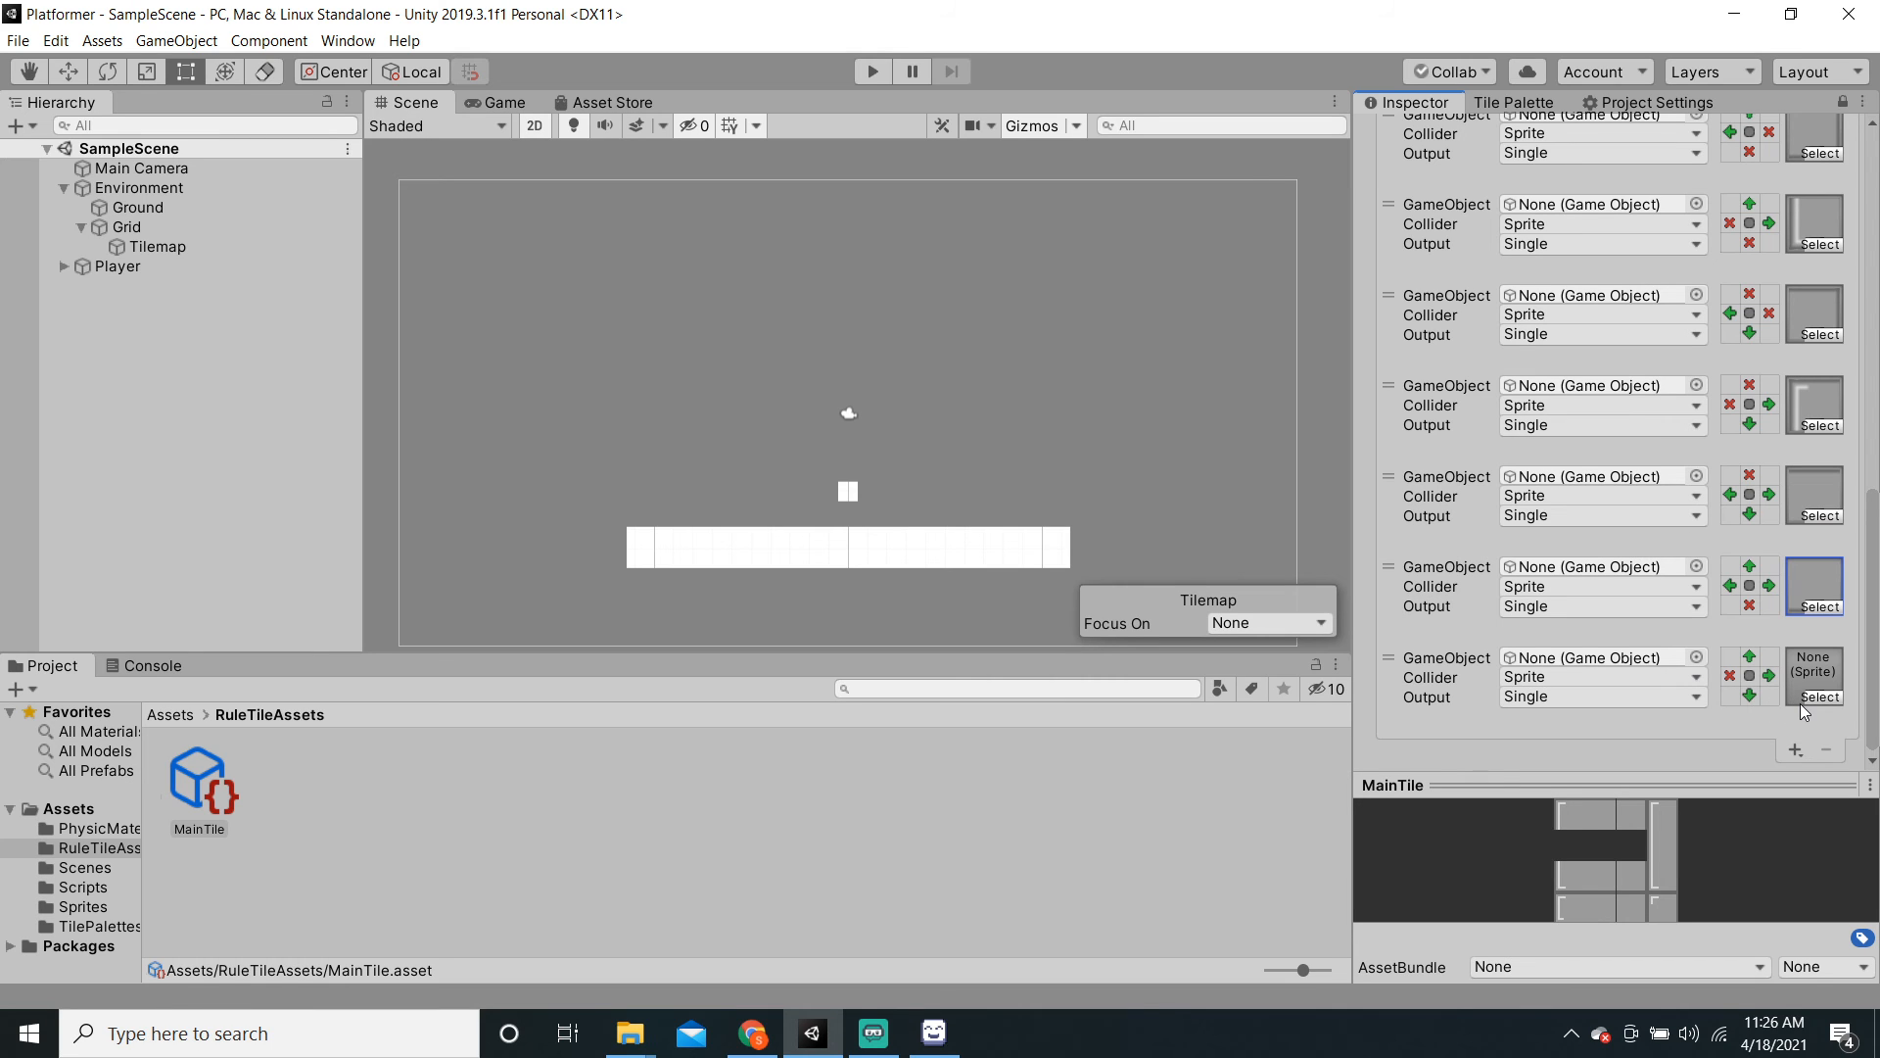
# Step: Give that rule TileSprite_5, then add a rule requiring a tile below, leaving its sprite unset
pyautogui.click(1827, 698)
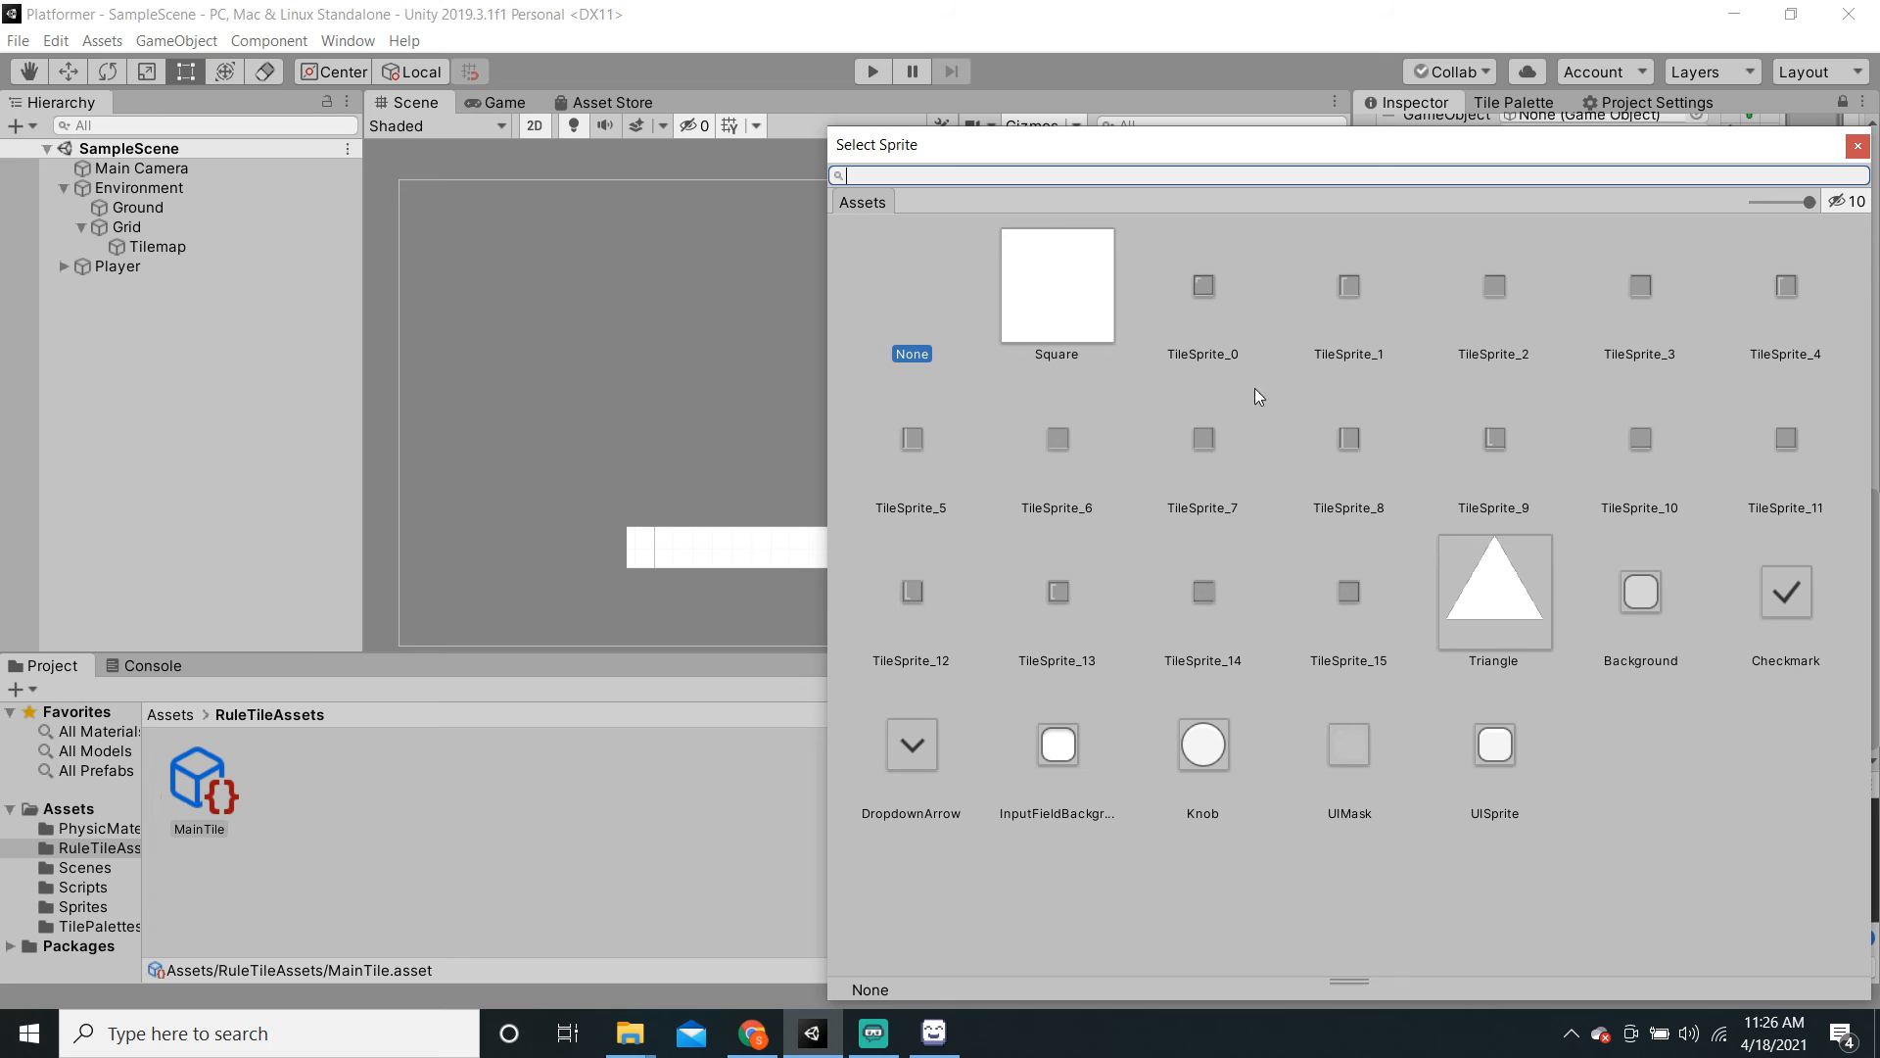
pyautogui.click(915, 446)
pyautogui.click(720, 791)
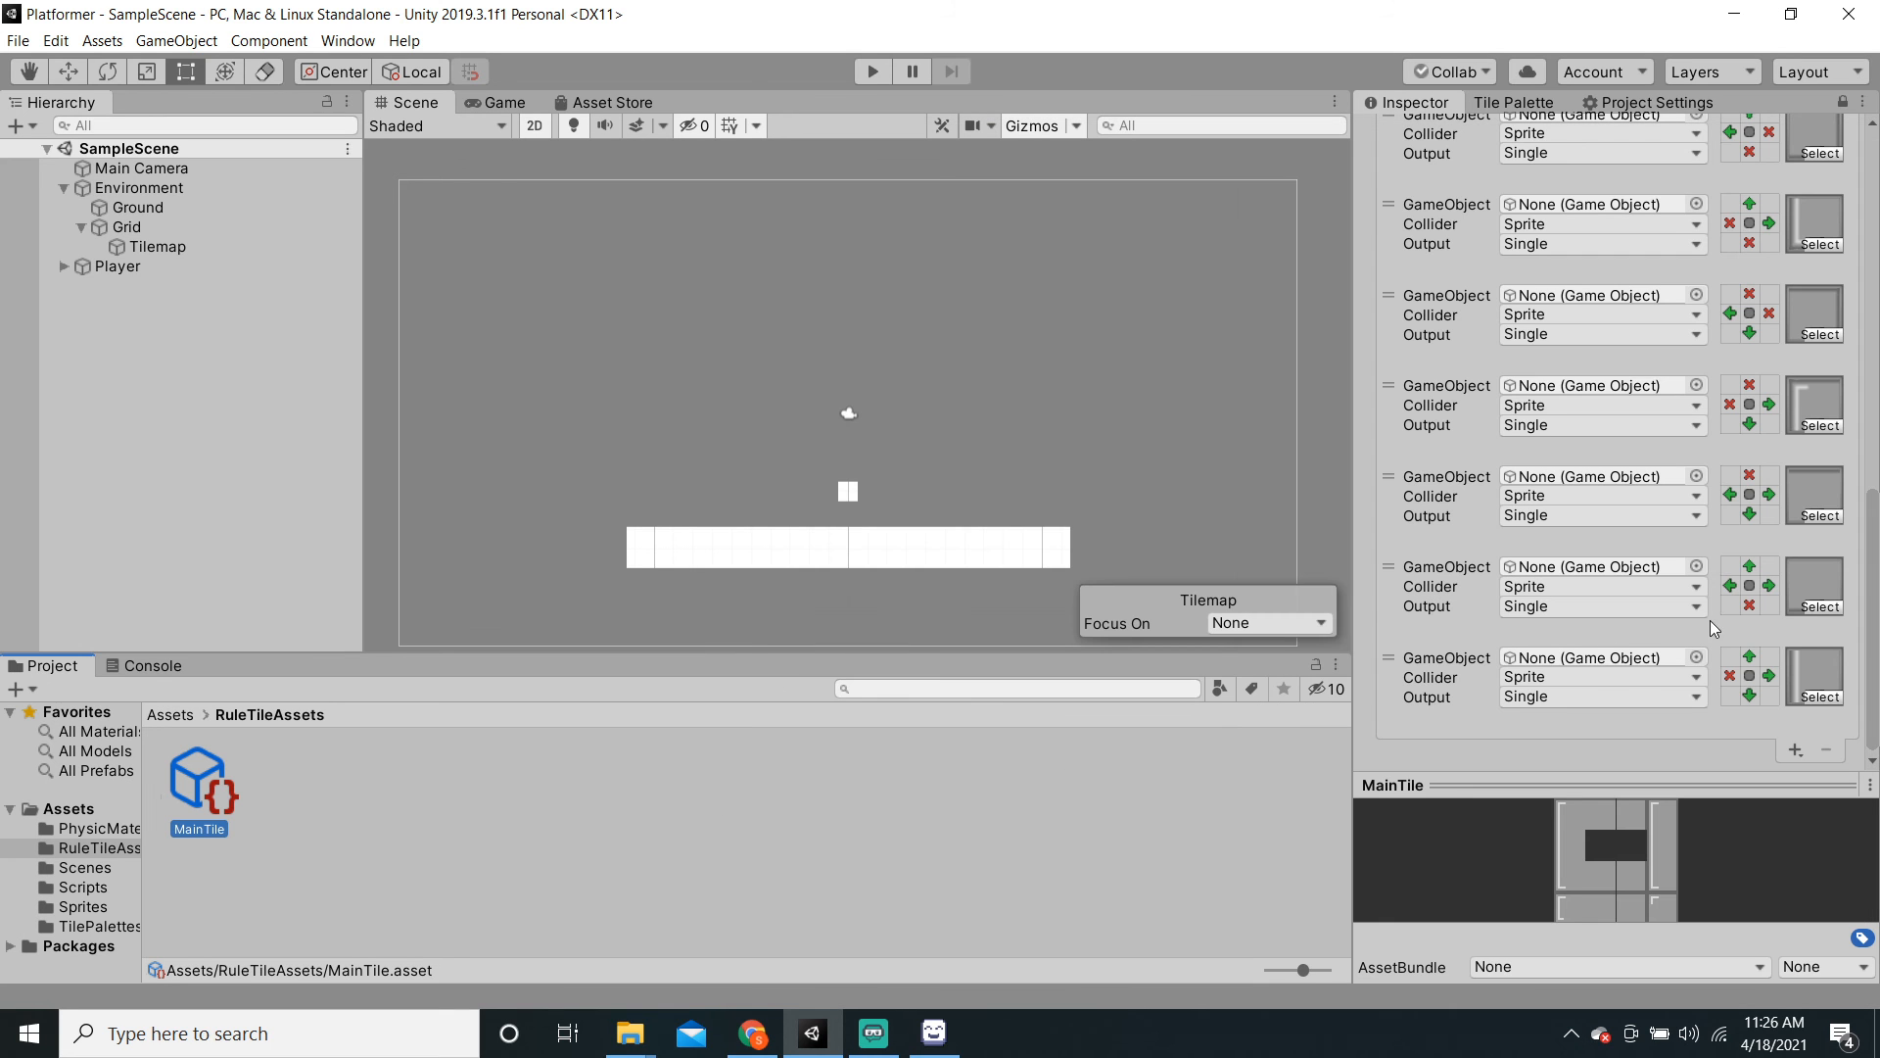
pyautogui.click(1795, 747)
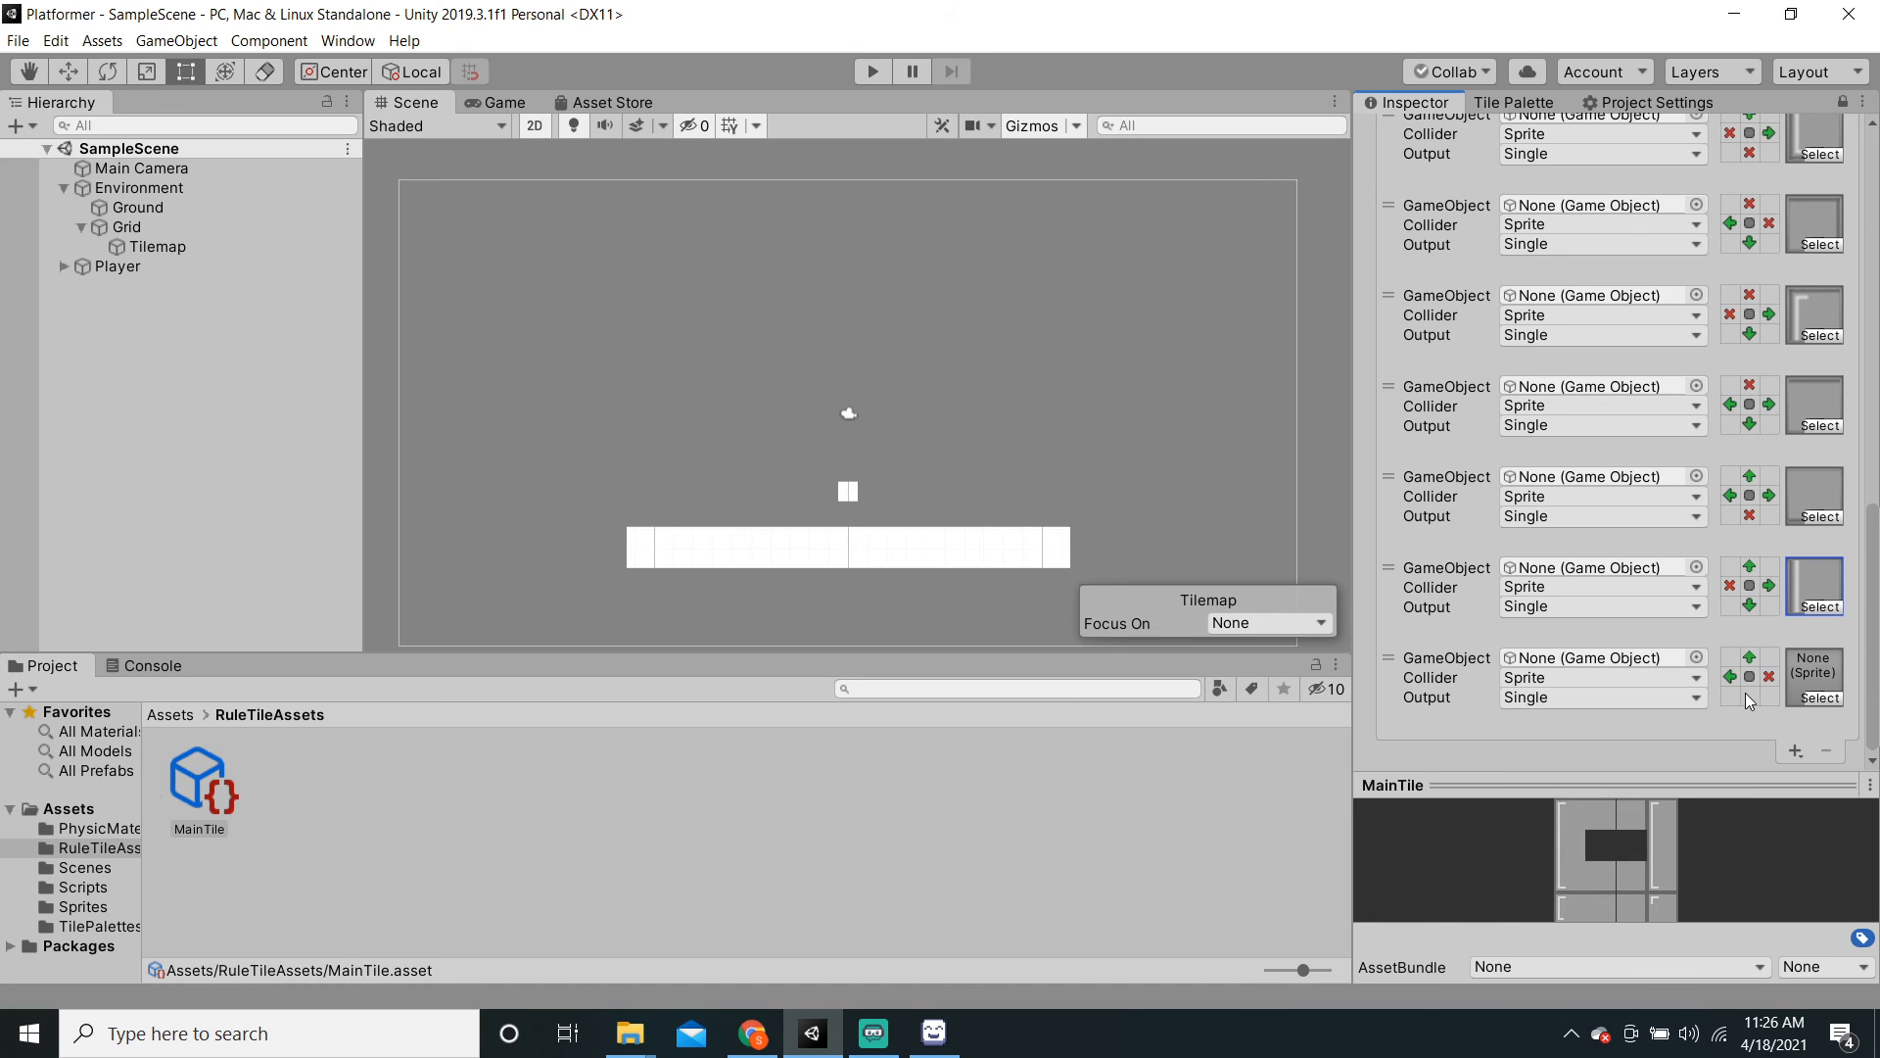
pyautogui.click(1753, 693)
pyautogui.click(1821, 698)
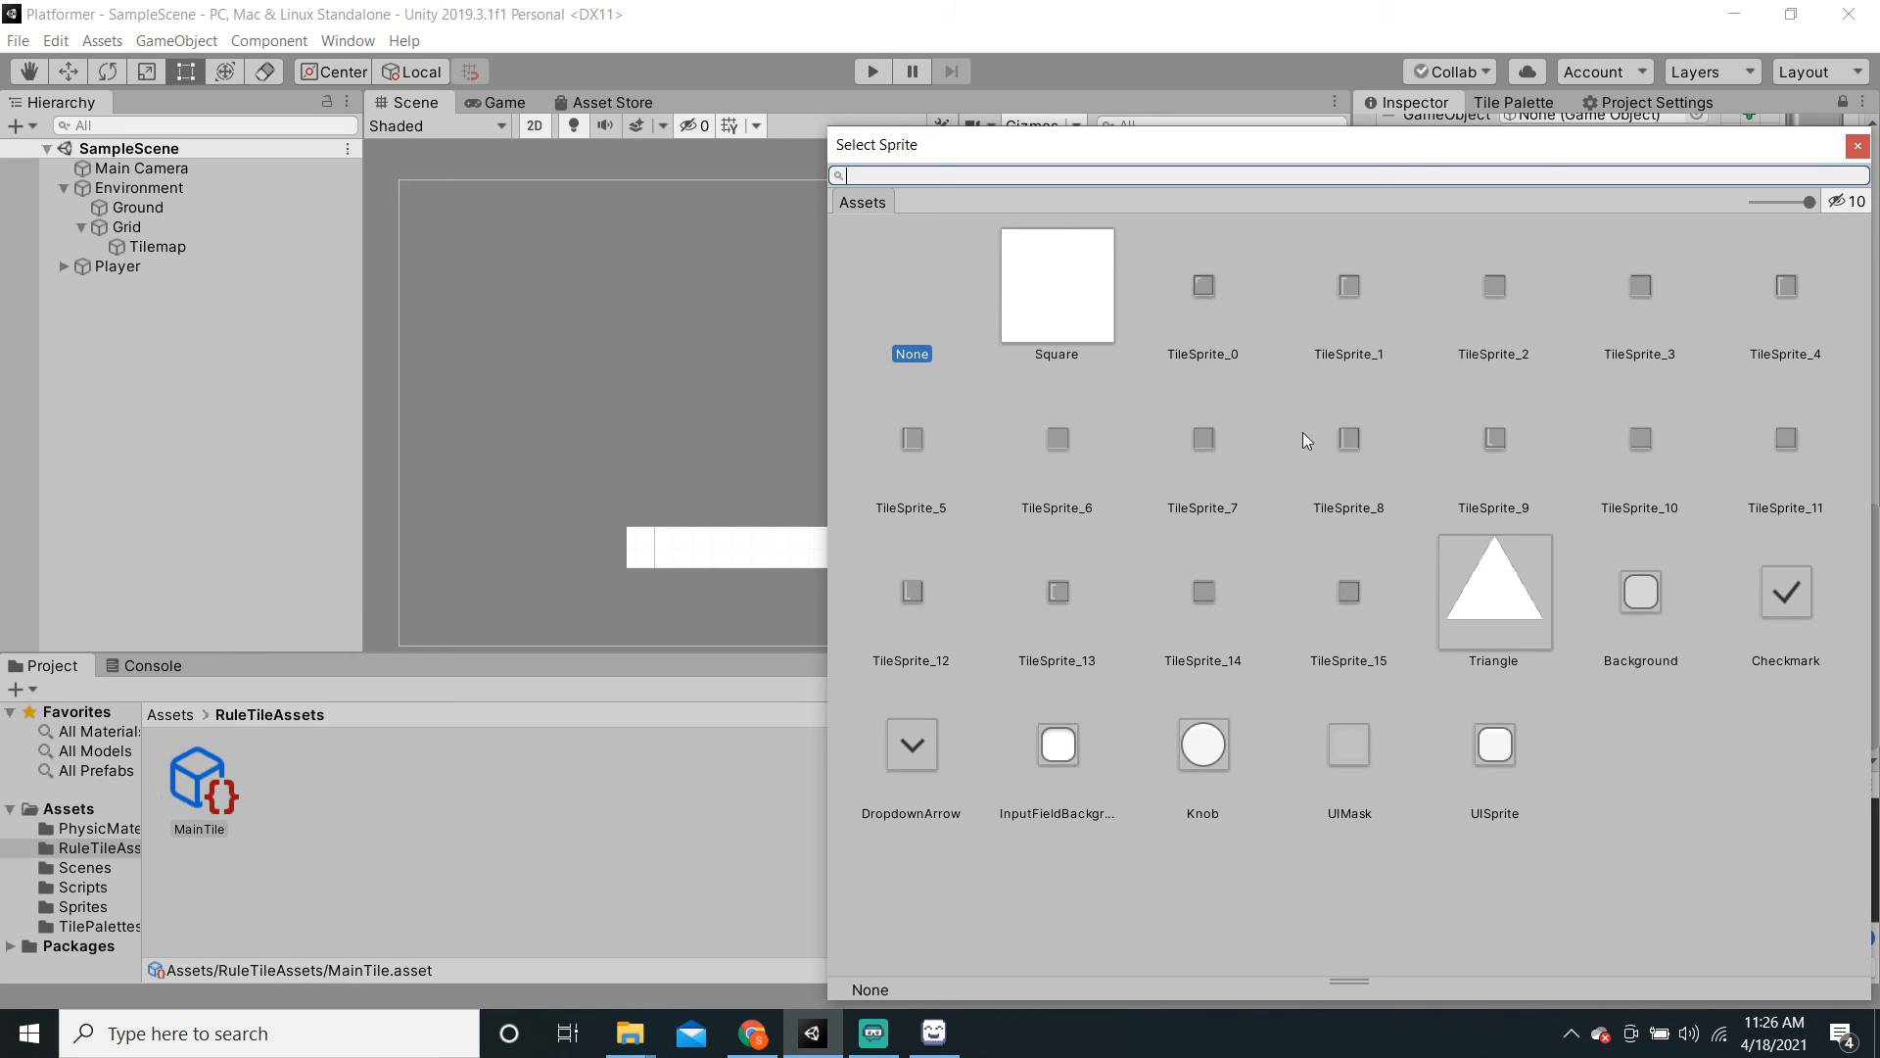
pyautogui.click(1857, 146)
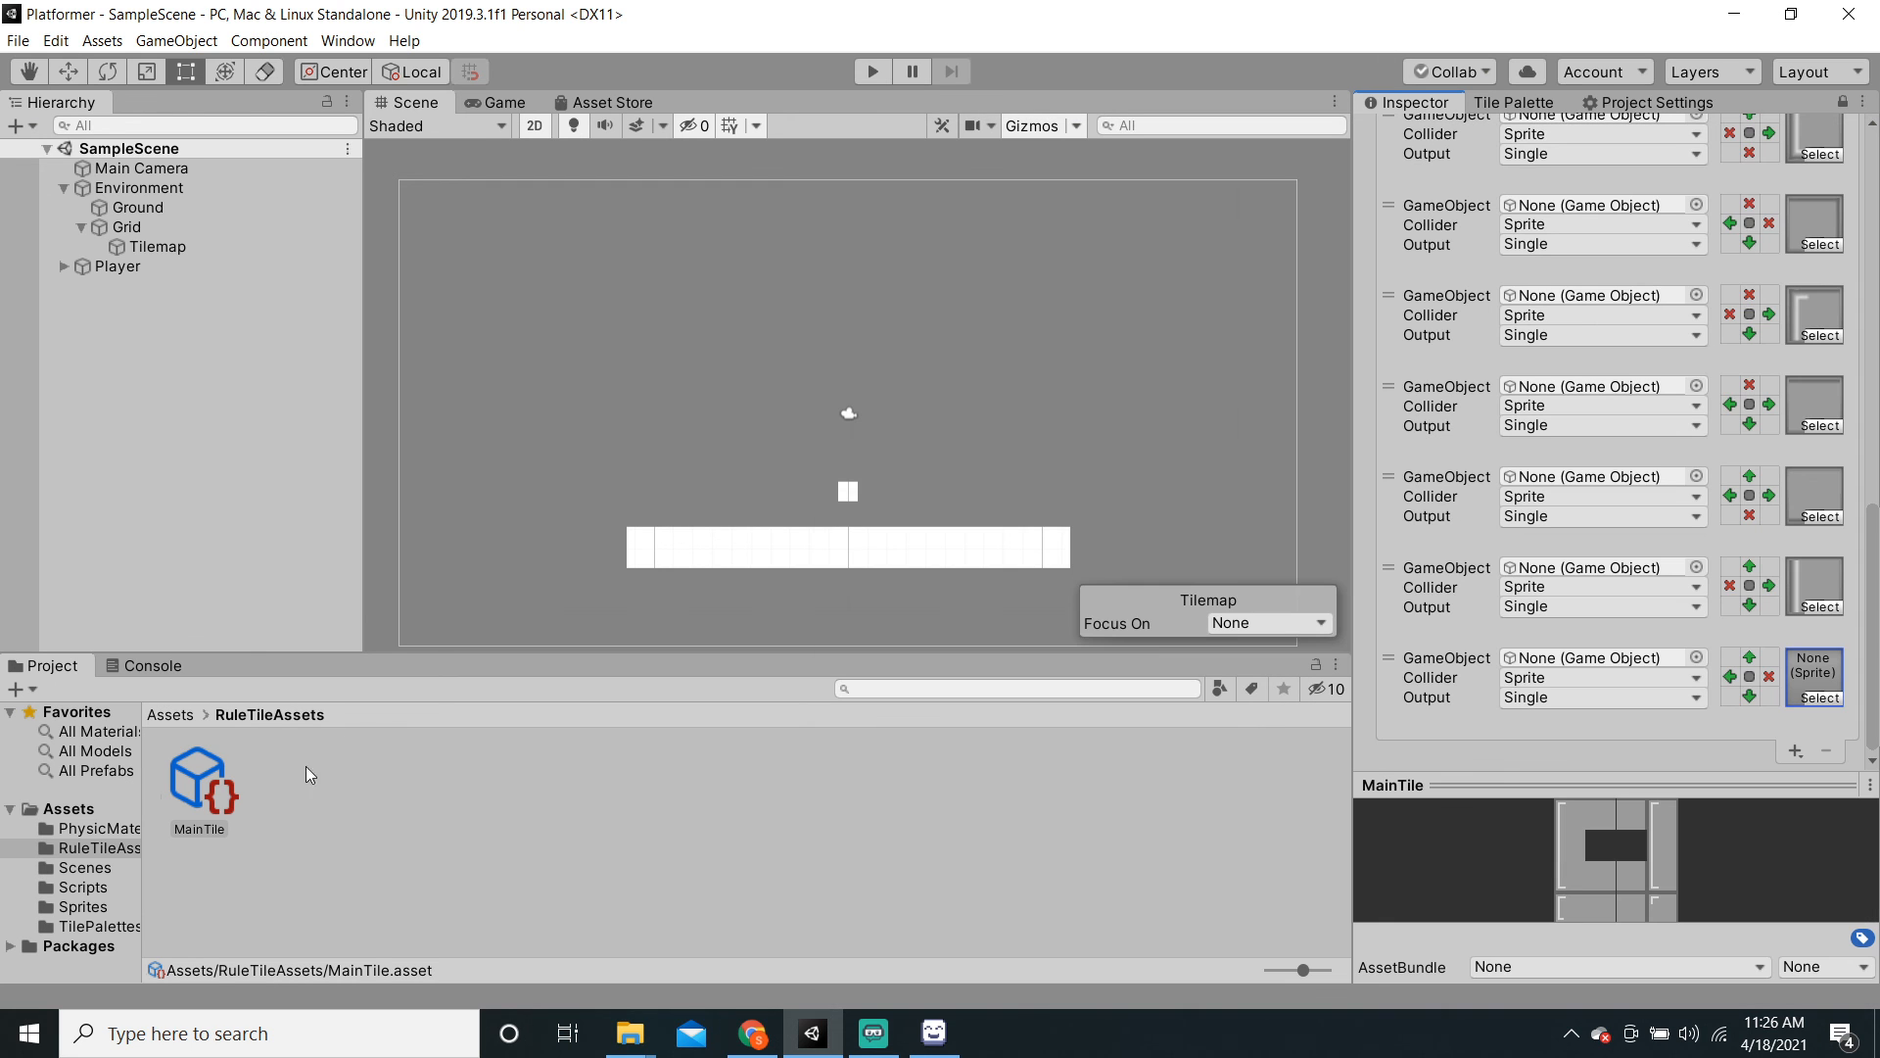
# Step: Read the middle-left and middle-right tile names in TileSprite's Sprite Editor, then apply its import settings
pyautogui.click(1844, 102)
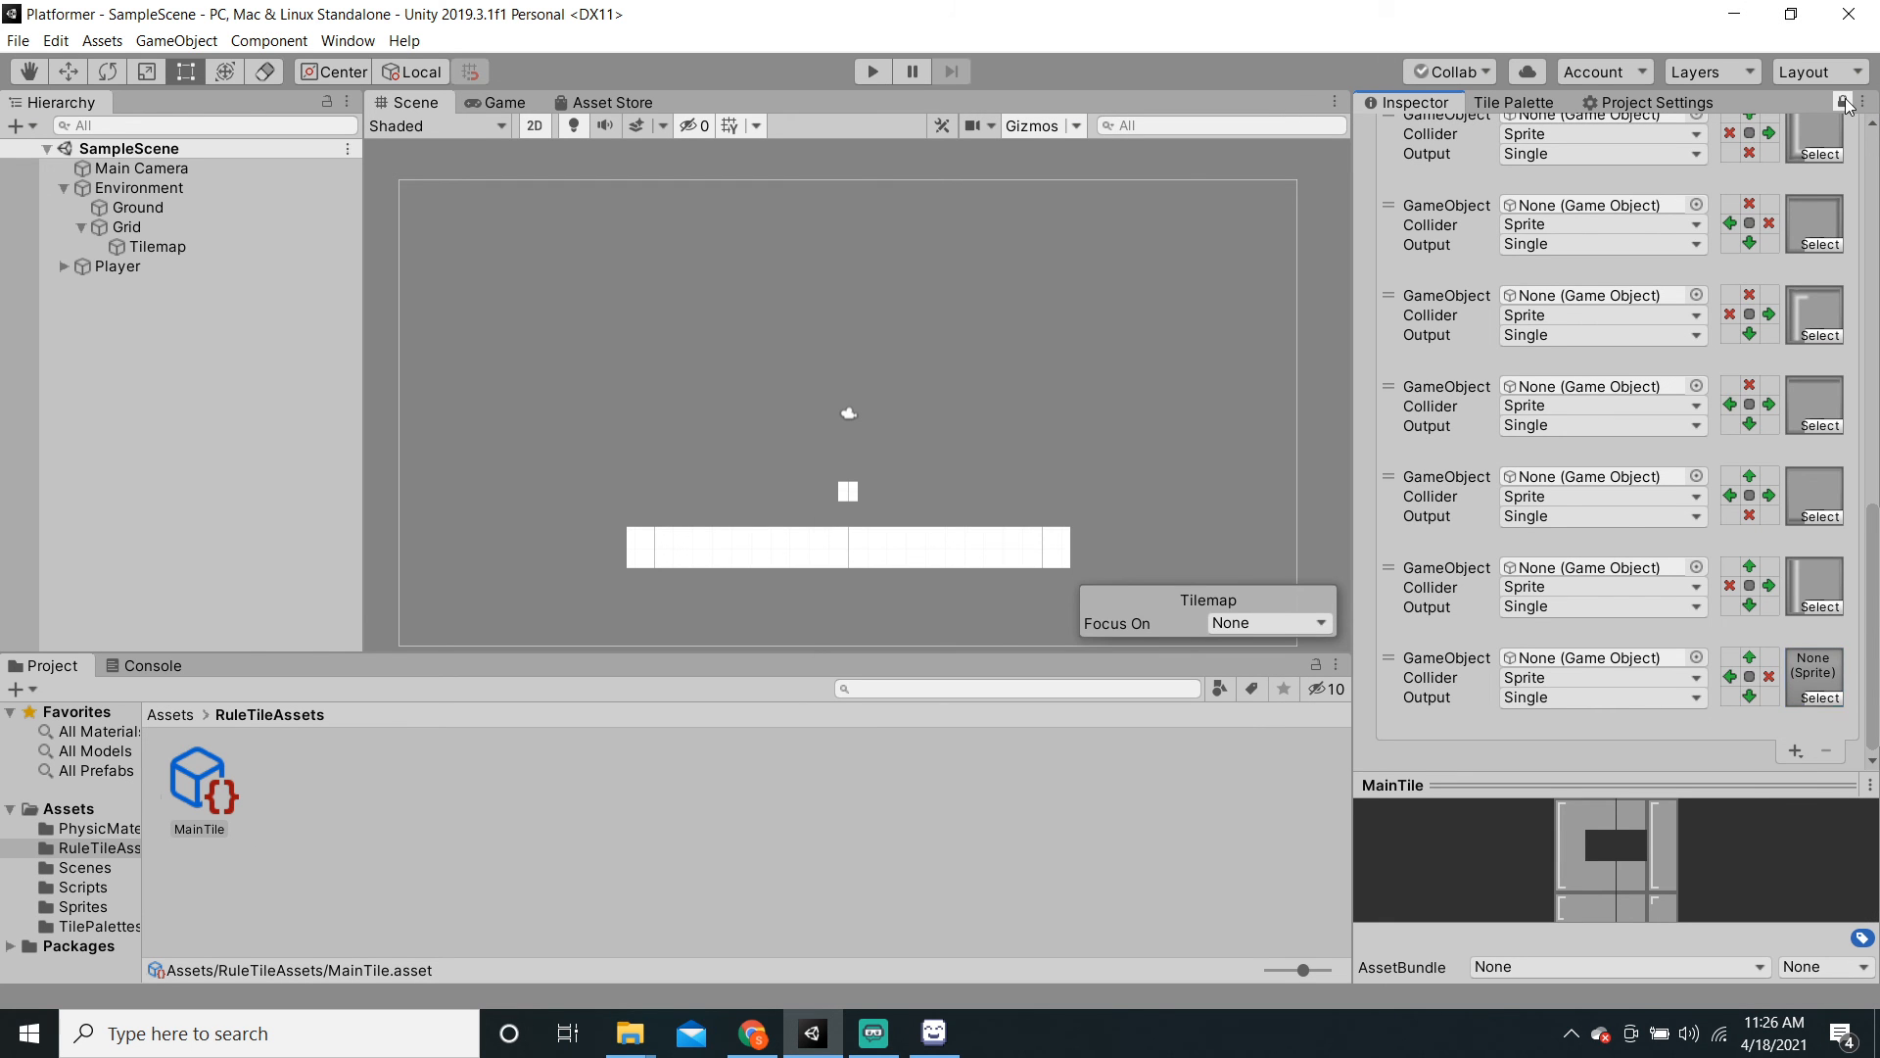
pyautogui.click(102, 905)
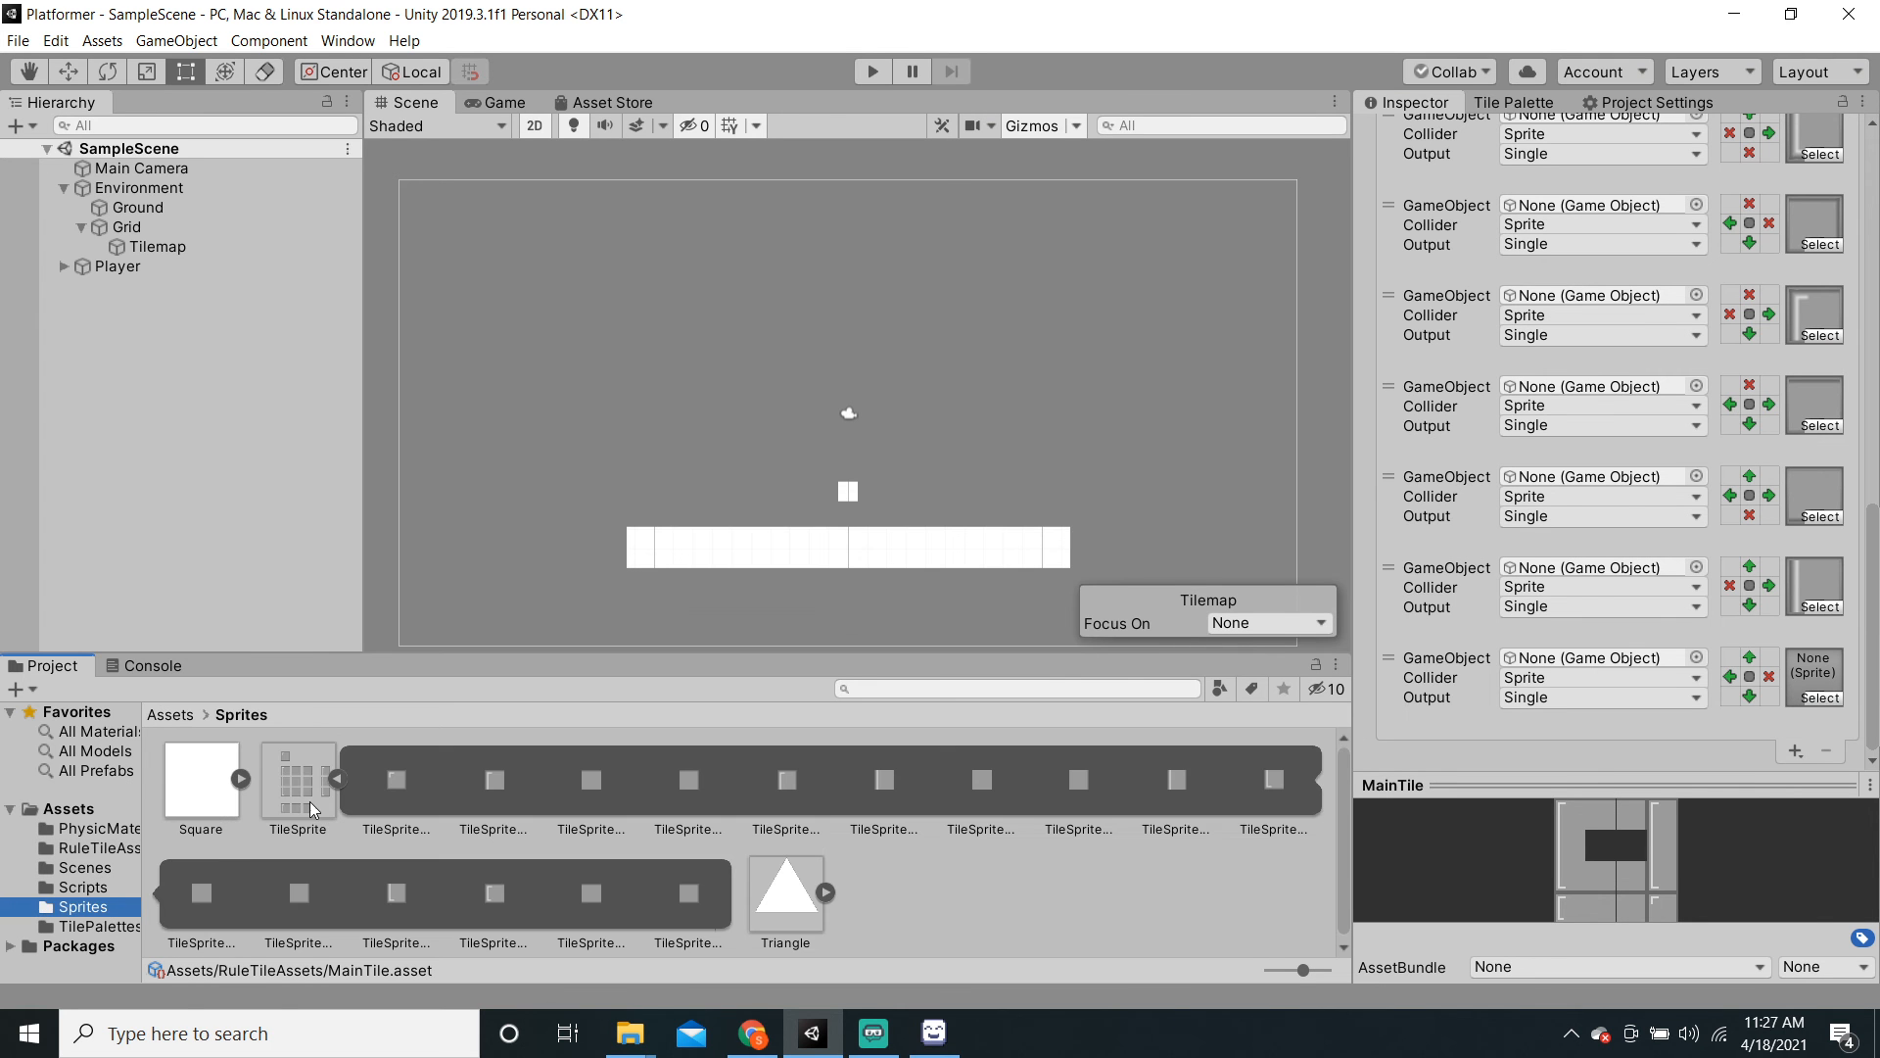
pyautogui.doubleClick(309, 801)
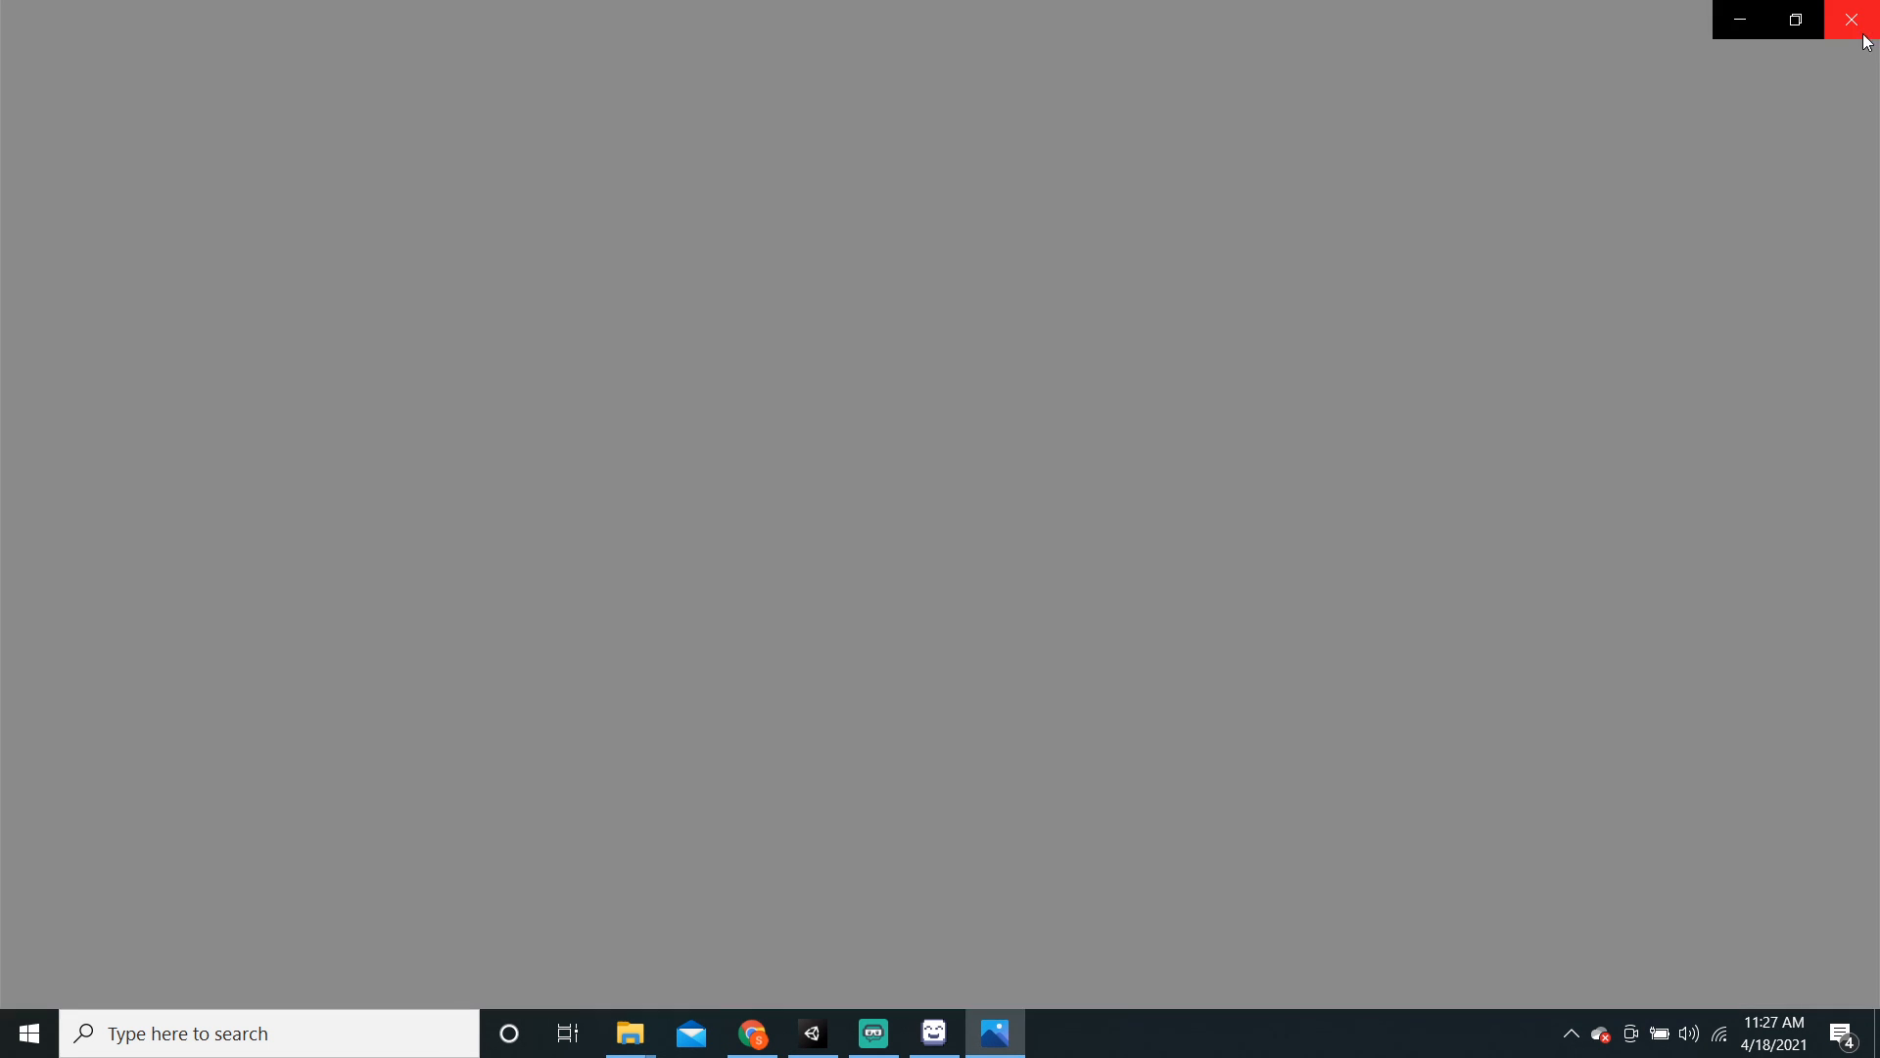
pyautogui.click(1866, 39)
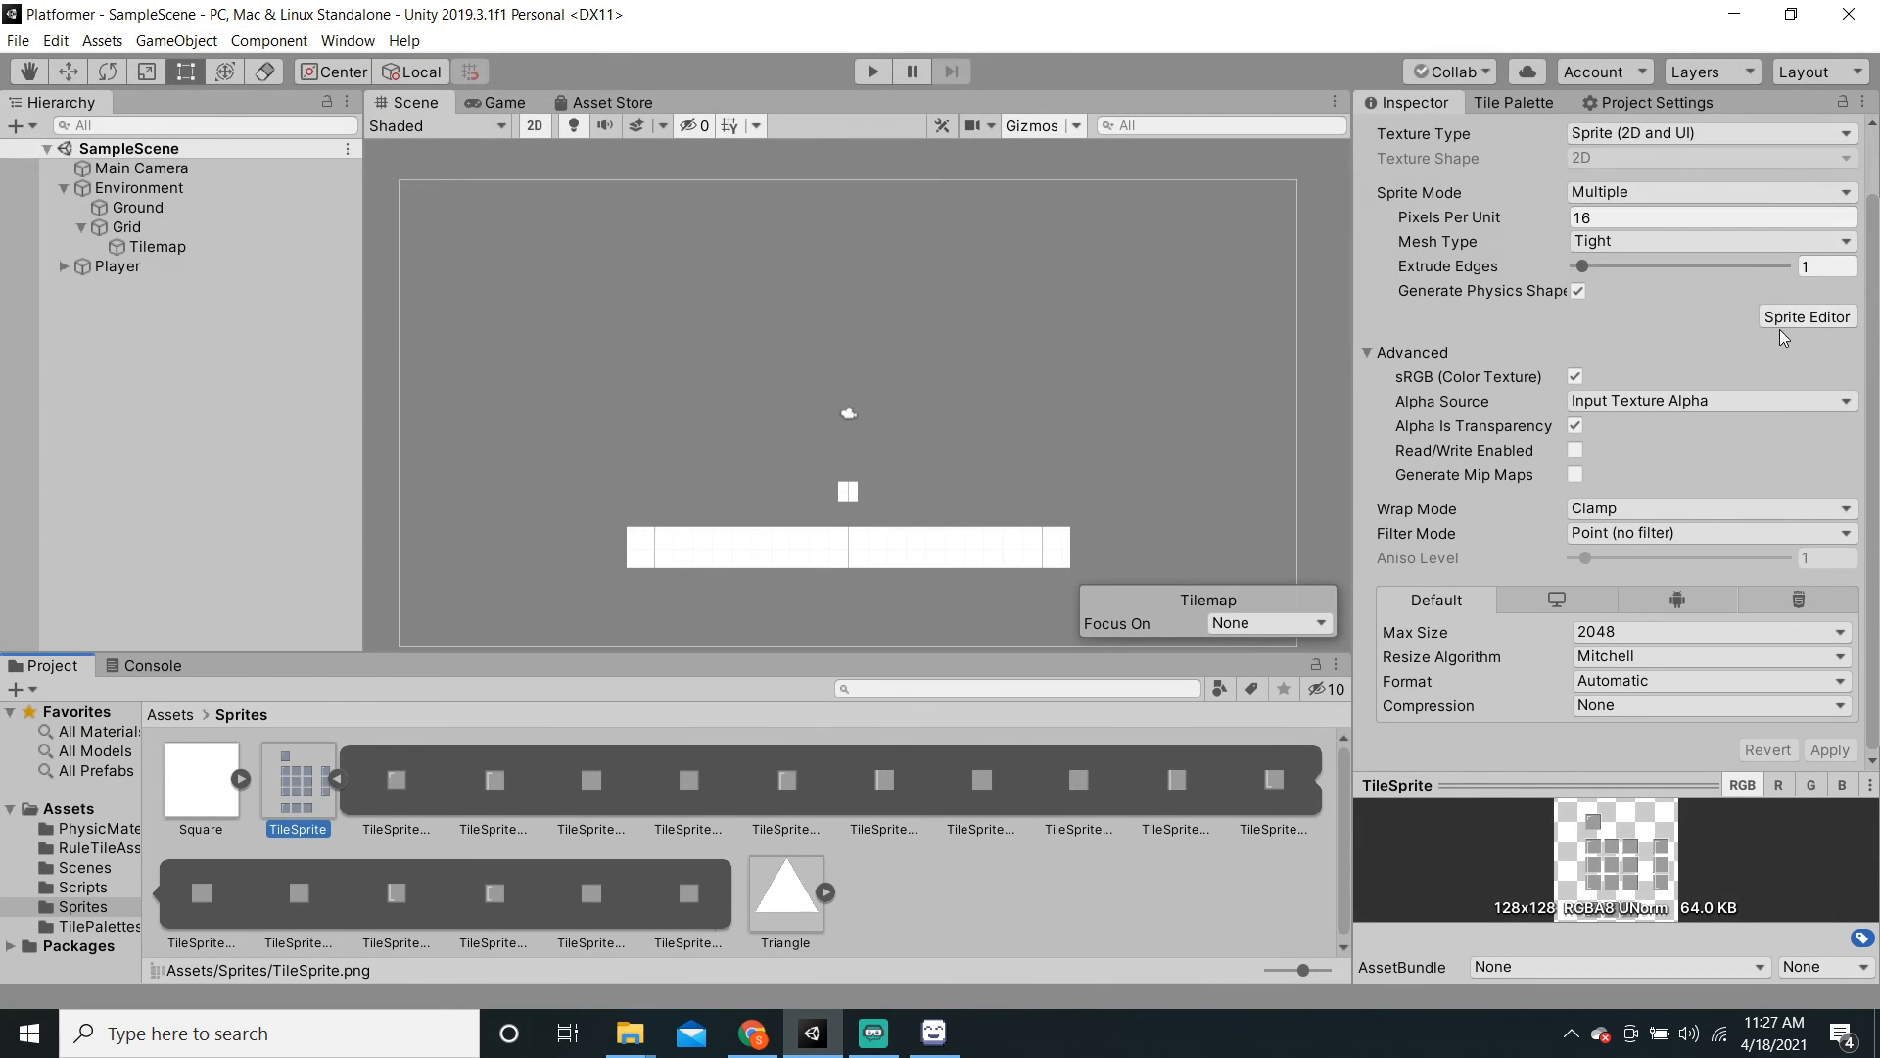
pyautogui.click(1792, 319)
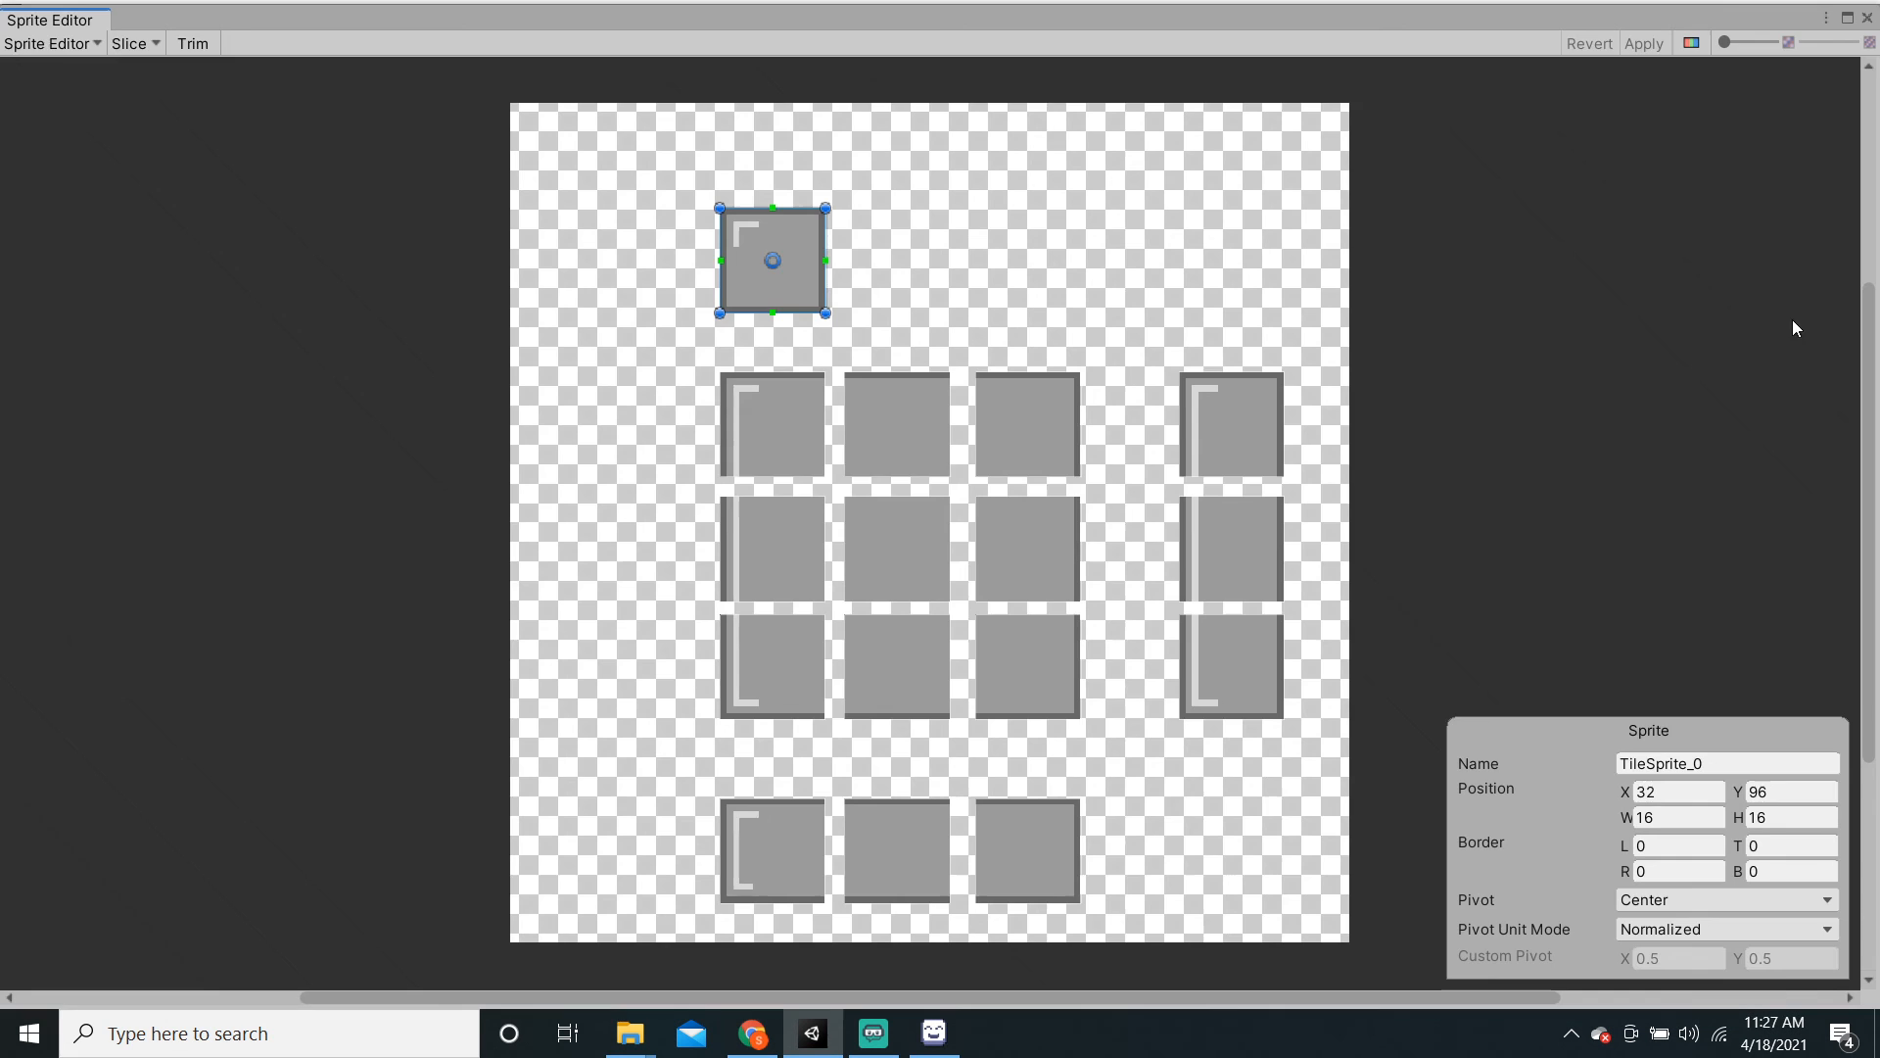
pyautogui.click(1015, 582)
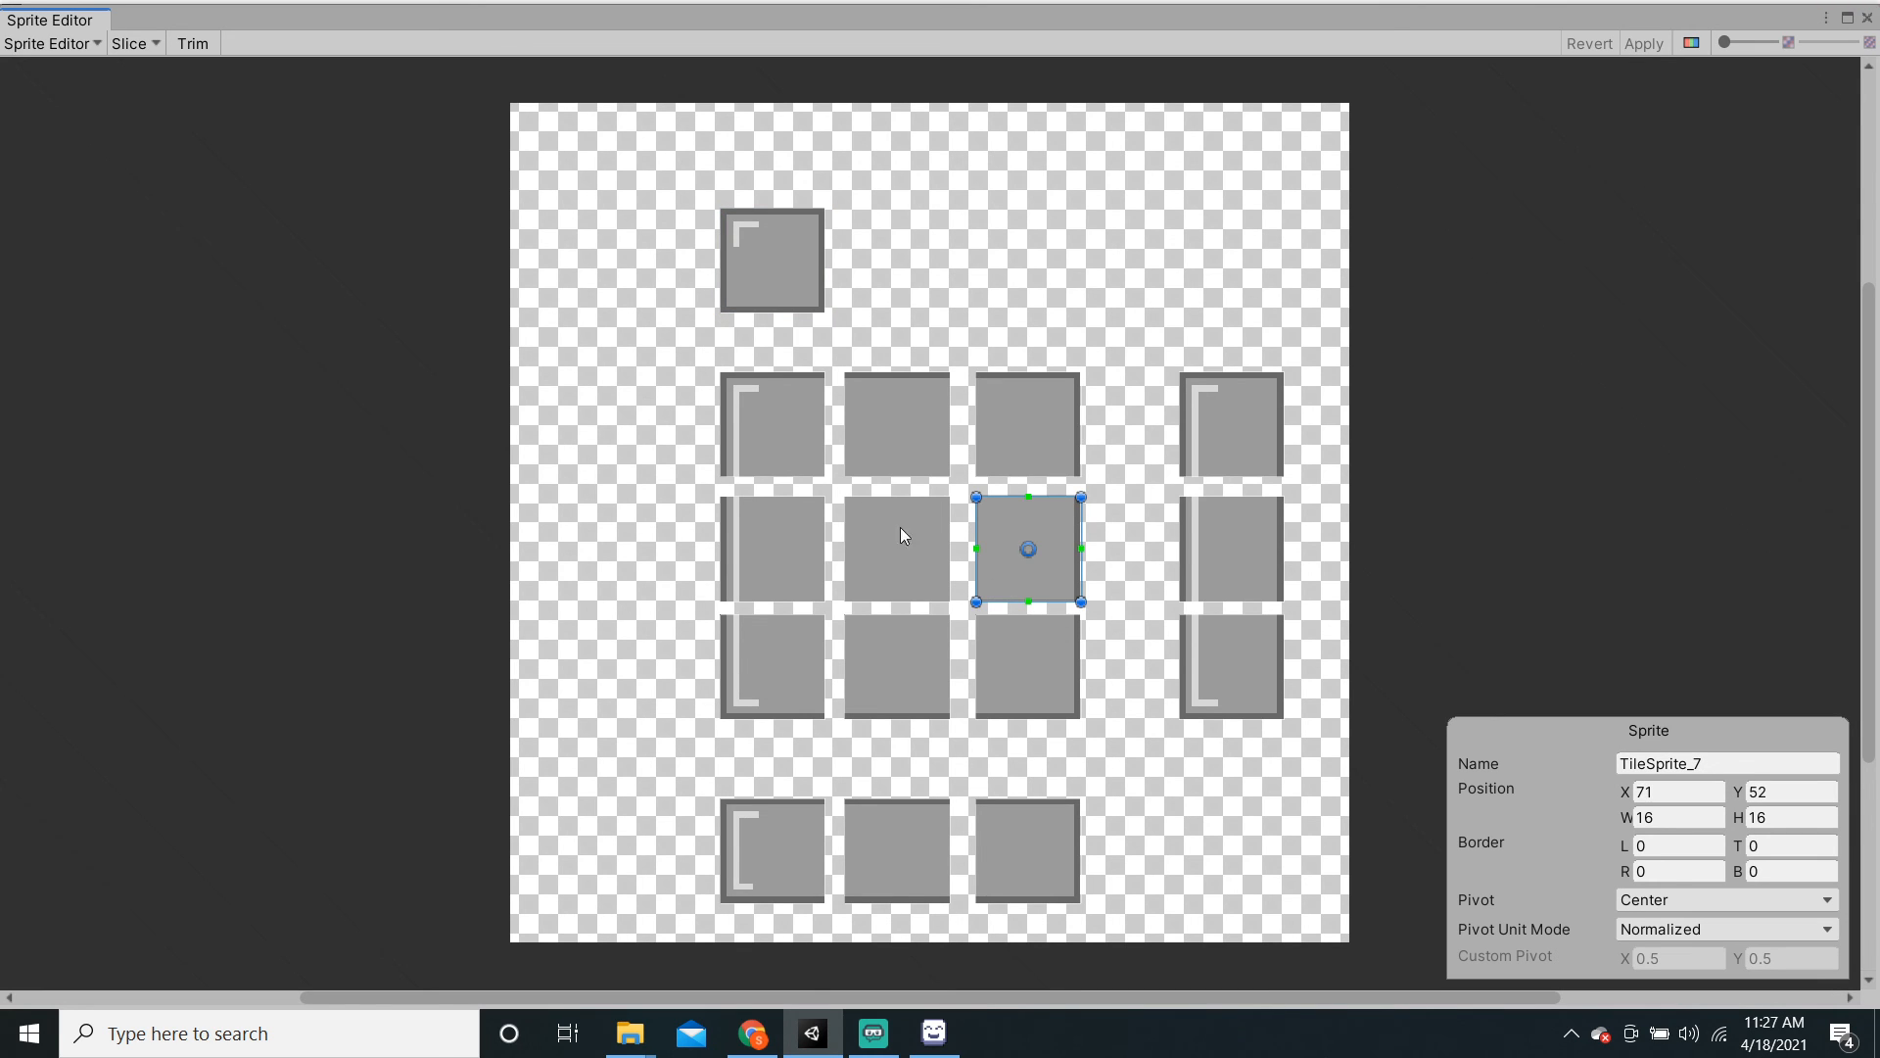
pyautogui.click(770, 549)
pyautogui.click(1867, 18)
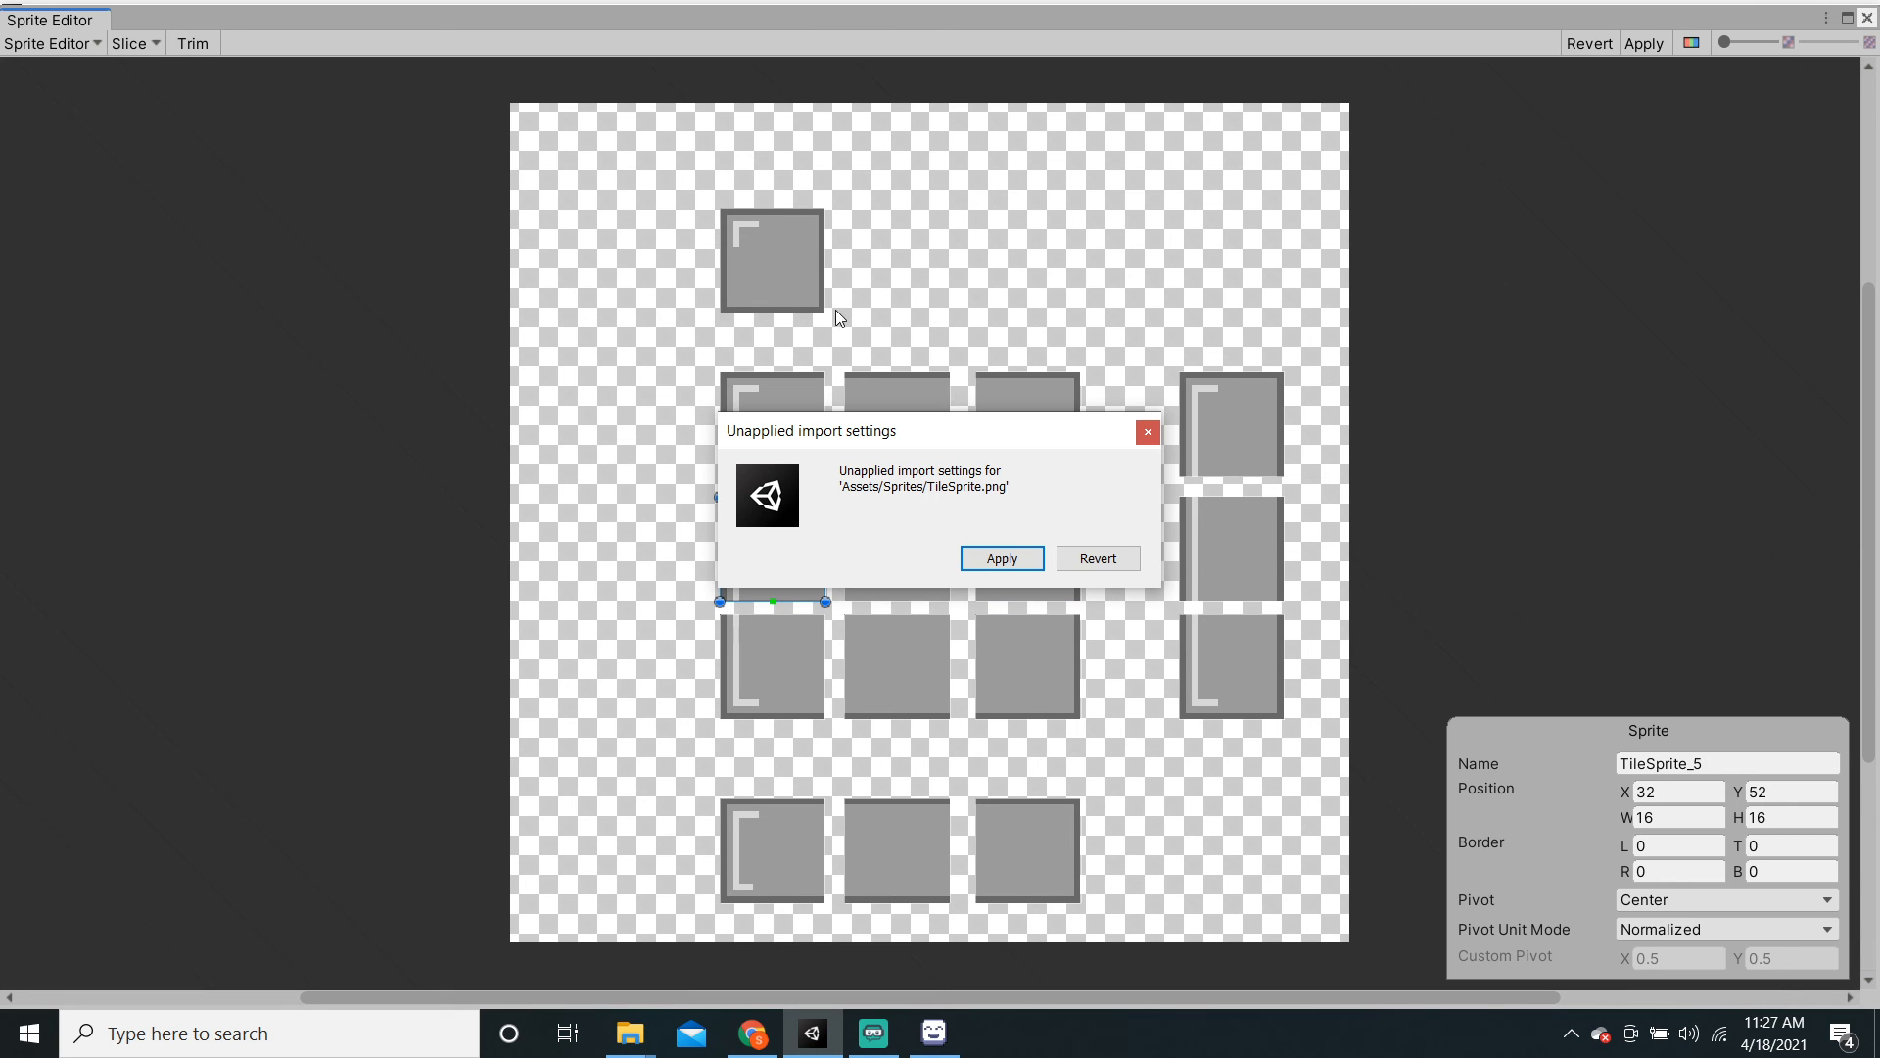
pyautogui.click(1002, 558)
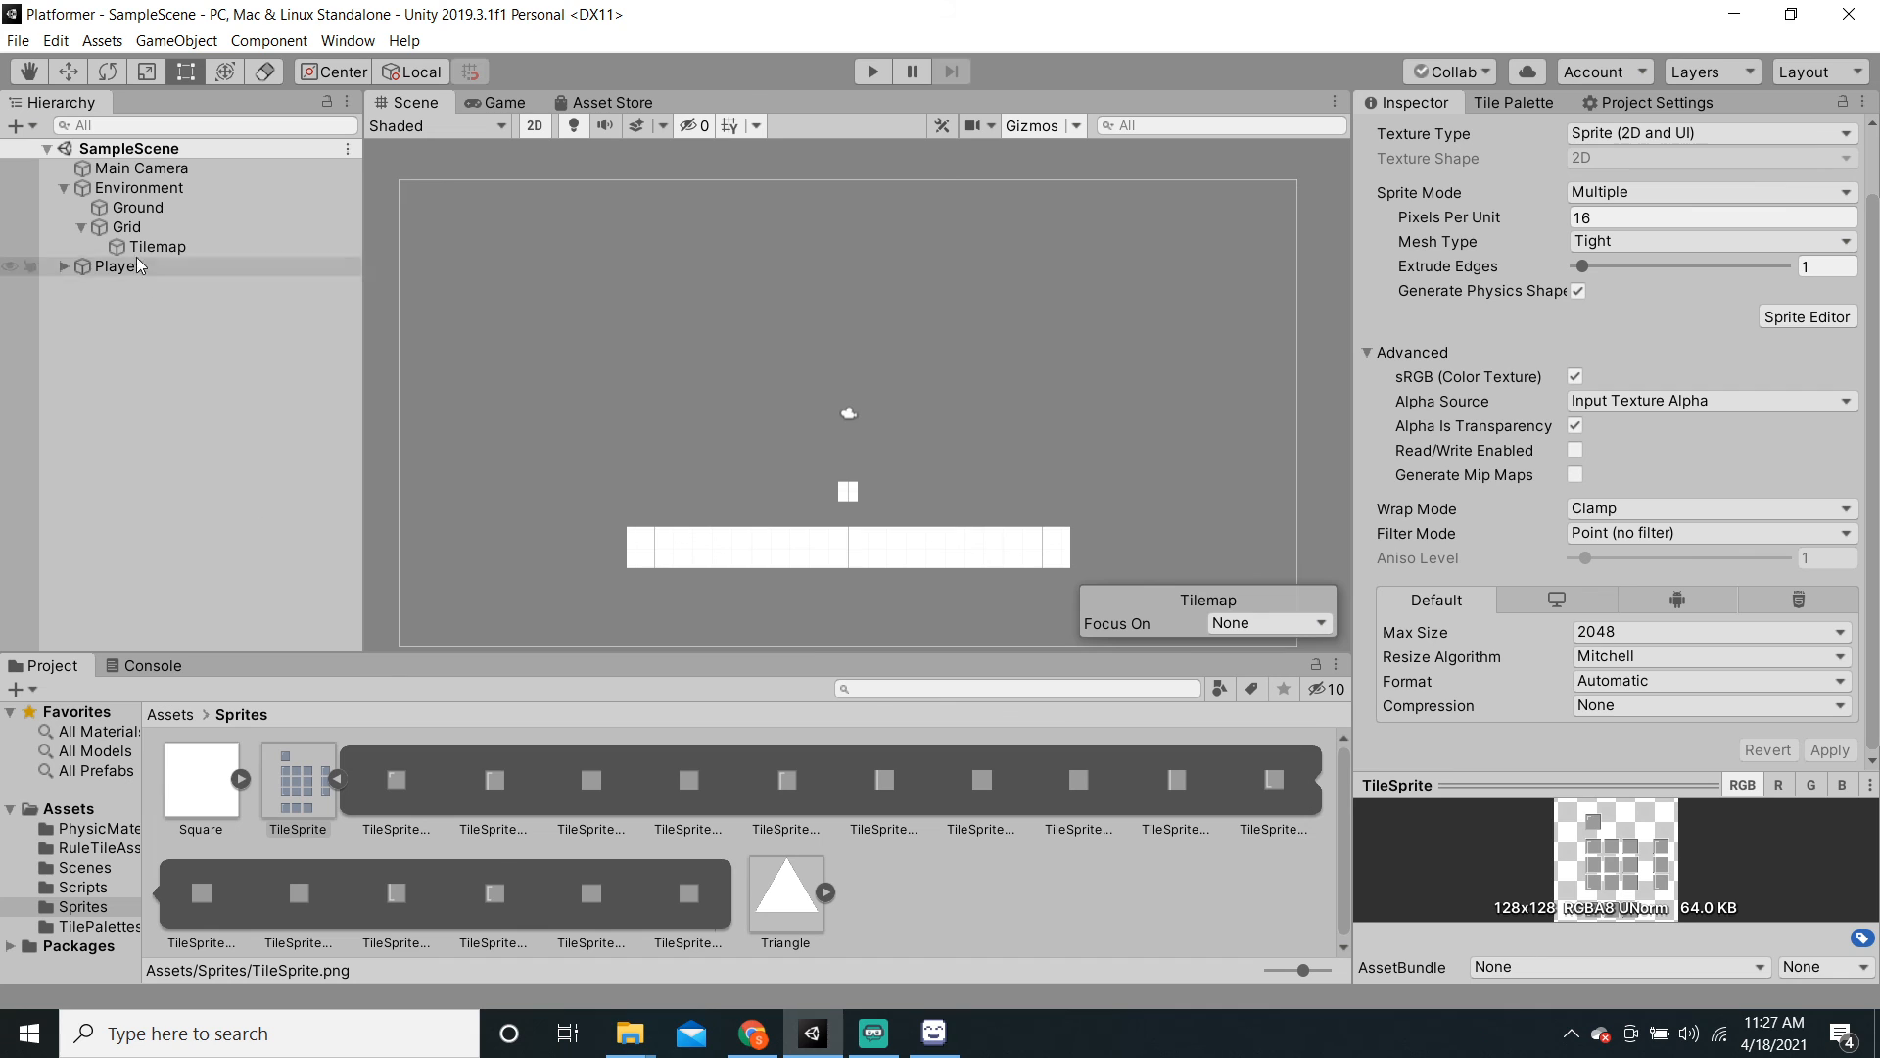
# Step: Reselect and lock MainTile in the Inspector, and give its last rule TileSprite_7
pyautogui.click(93, 846)
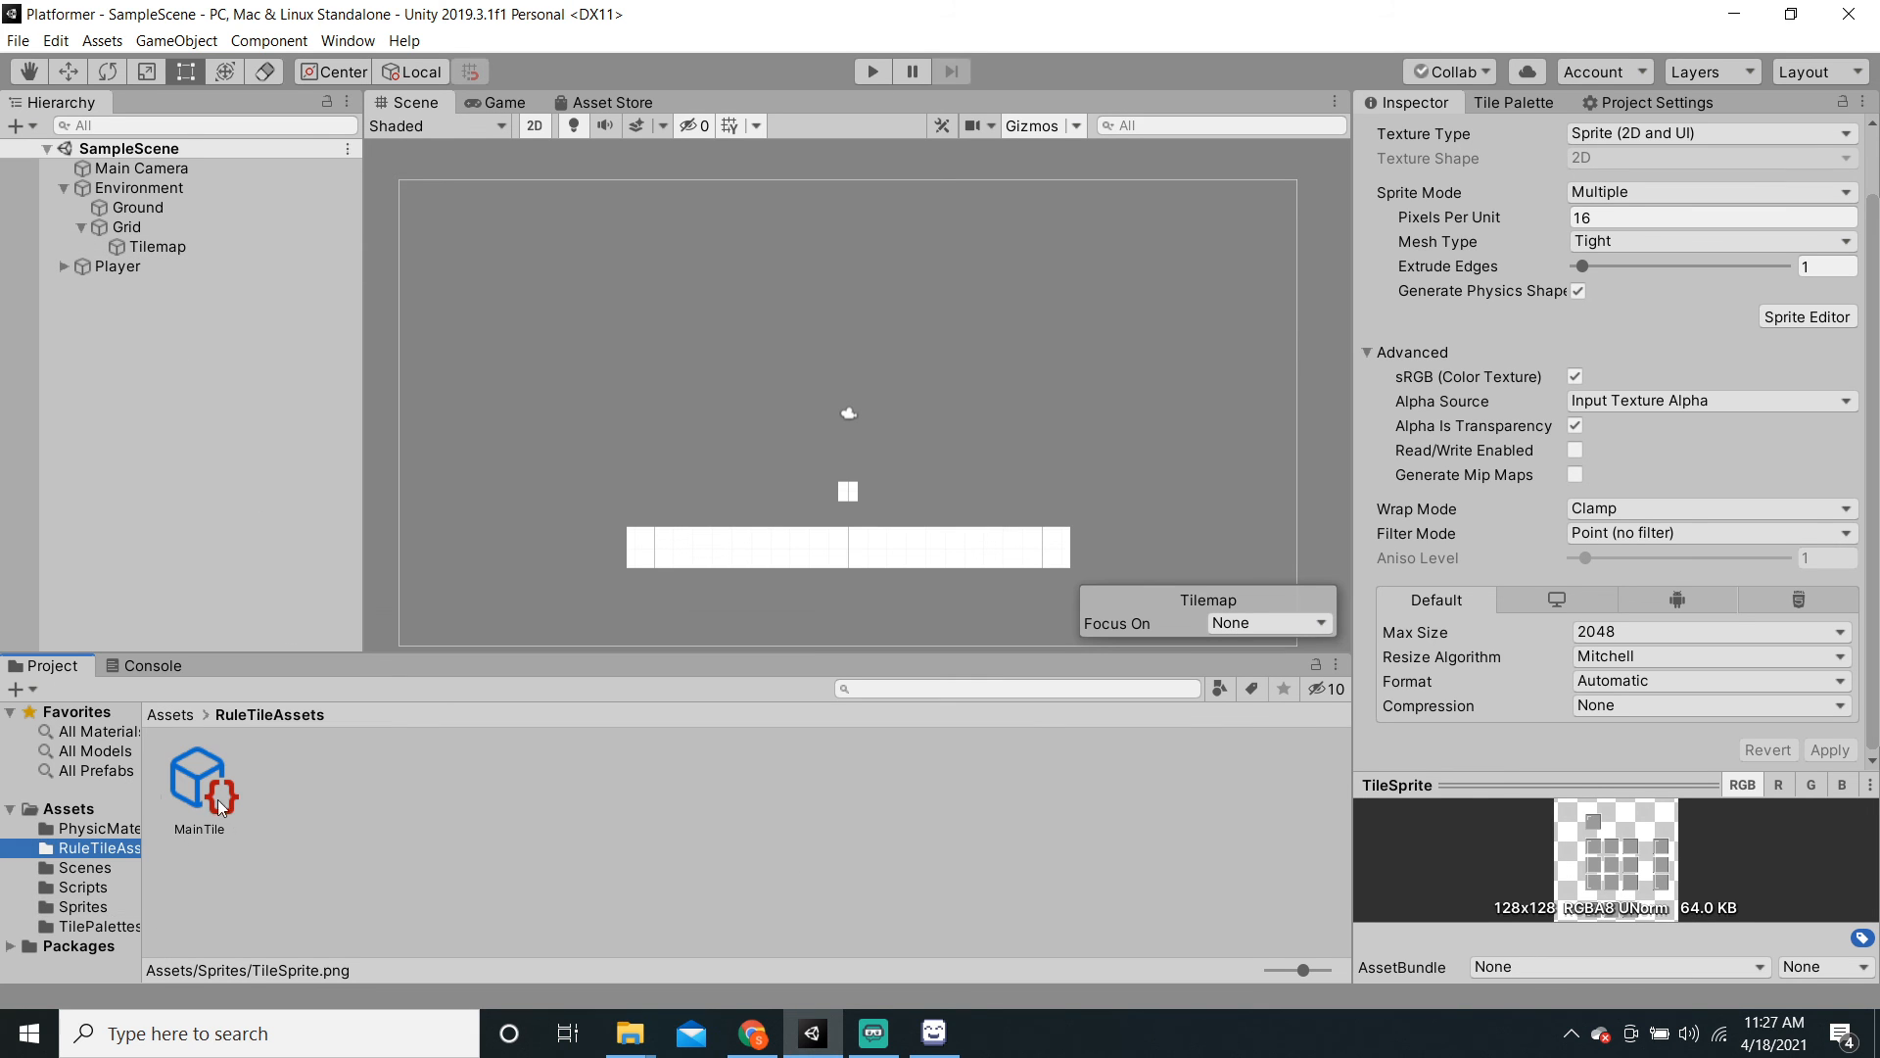
pyautogui.click(206, 792)
pyautogui.click(1843, 102)
pyautogui.moveTo(1872, 230); pyautogui.dragTo(1842, 803)
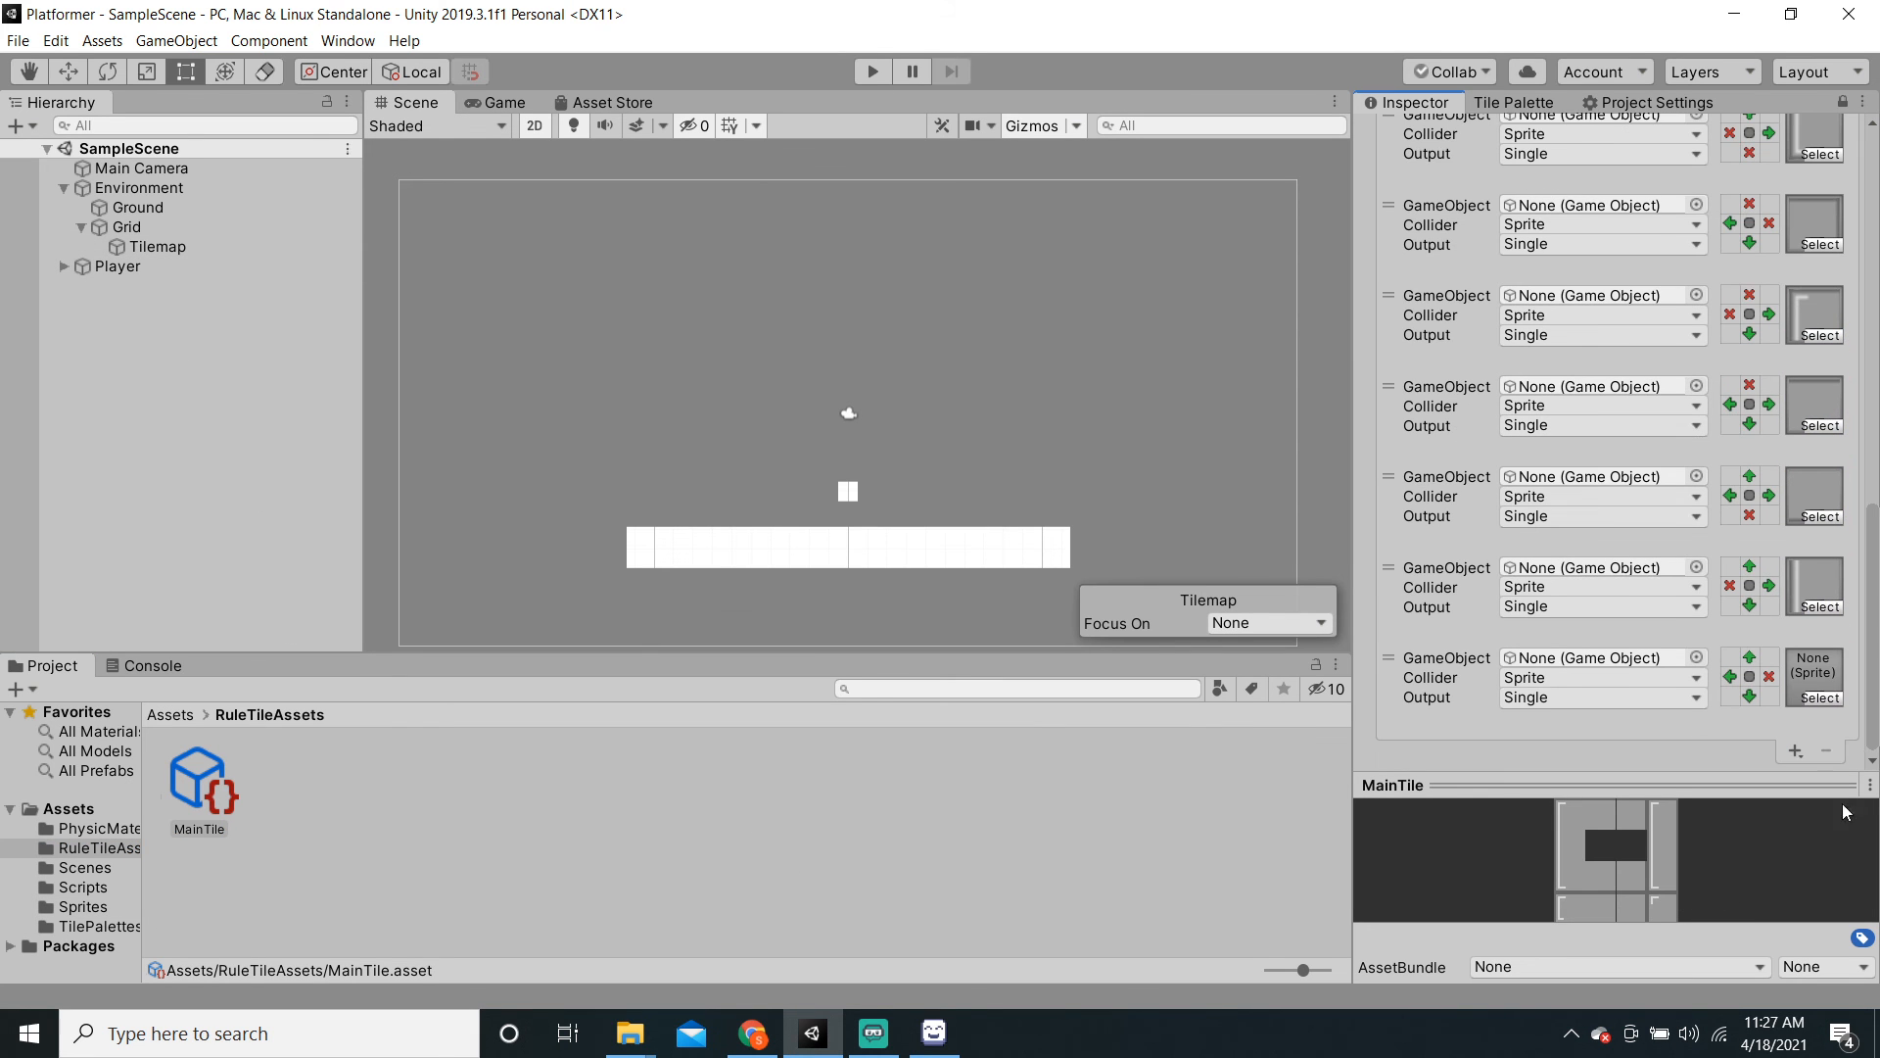
pyautogui.click(1815, 694)
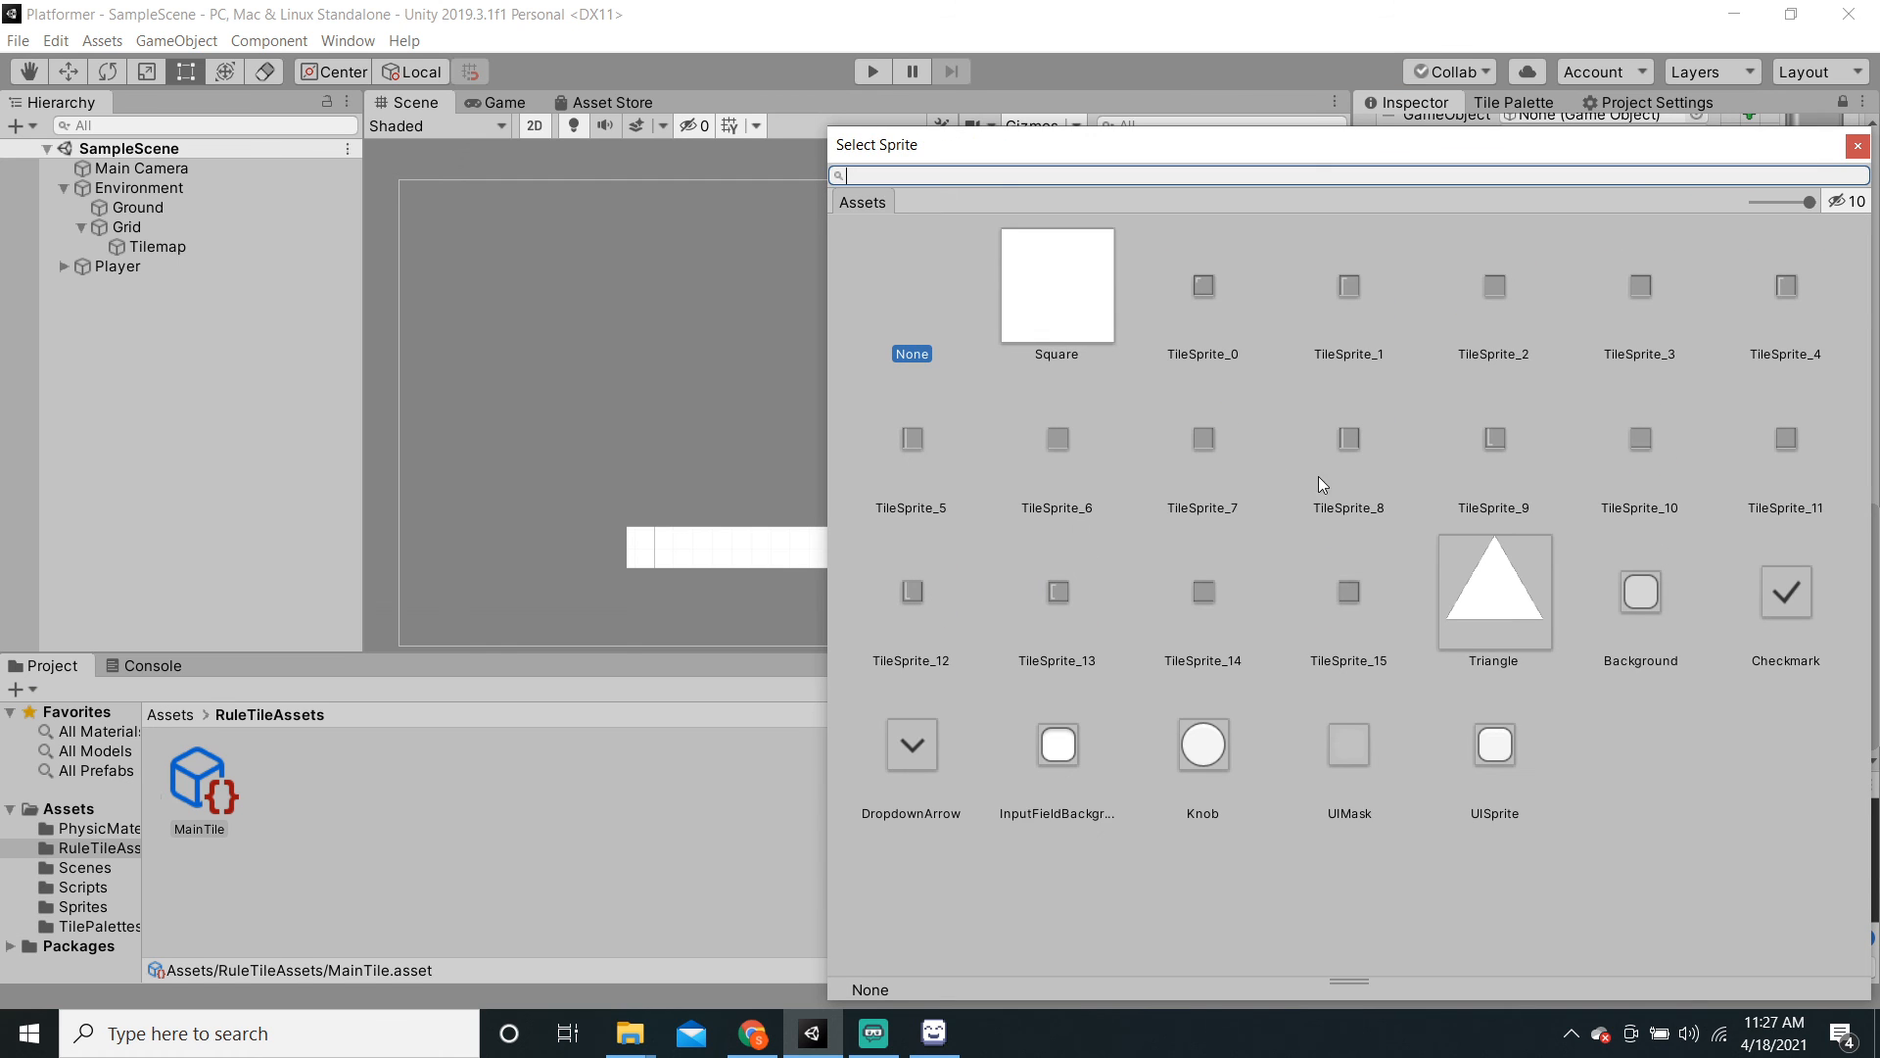
pyautogui.click(1232, 455)
pyautogui.click(774, 816)
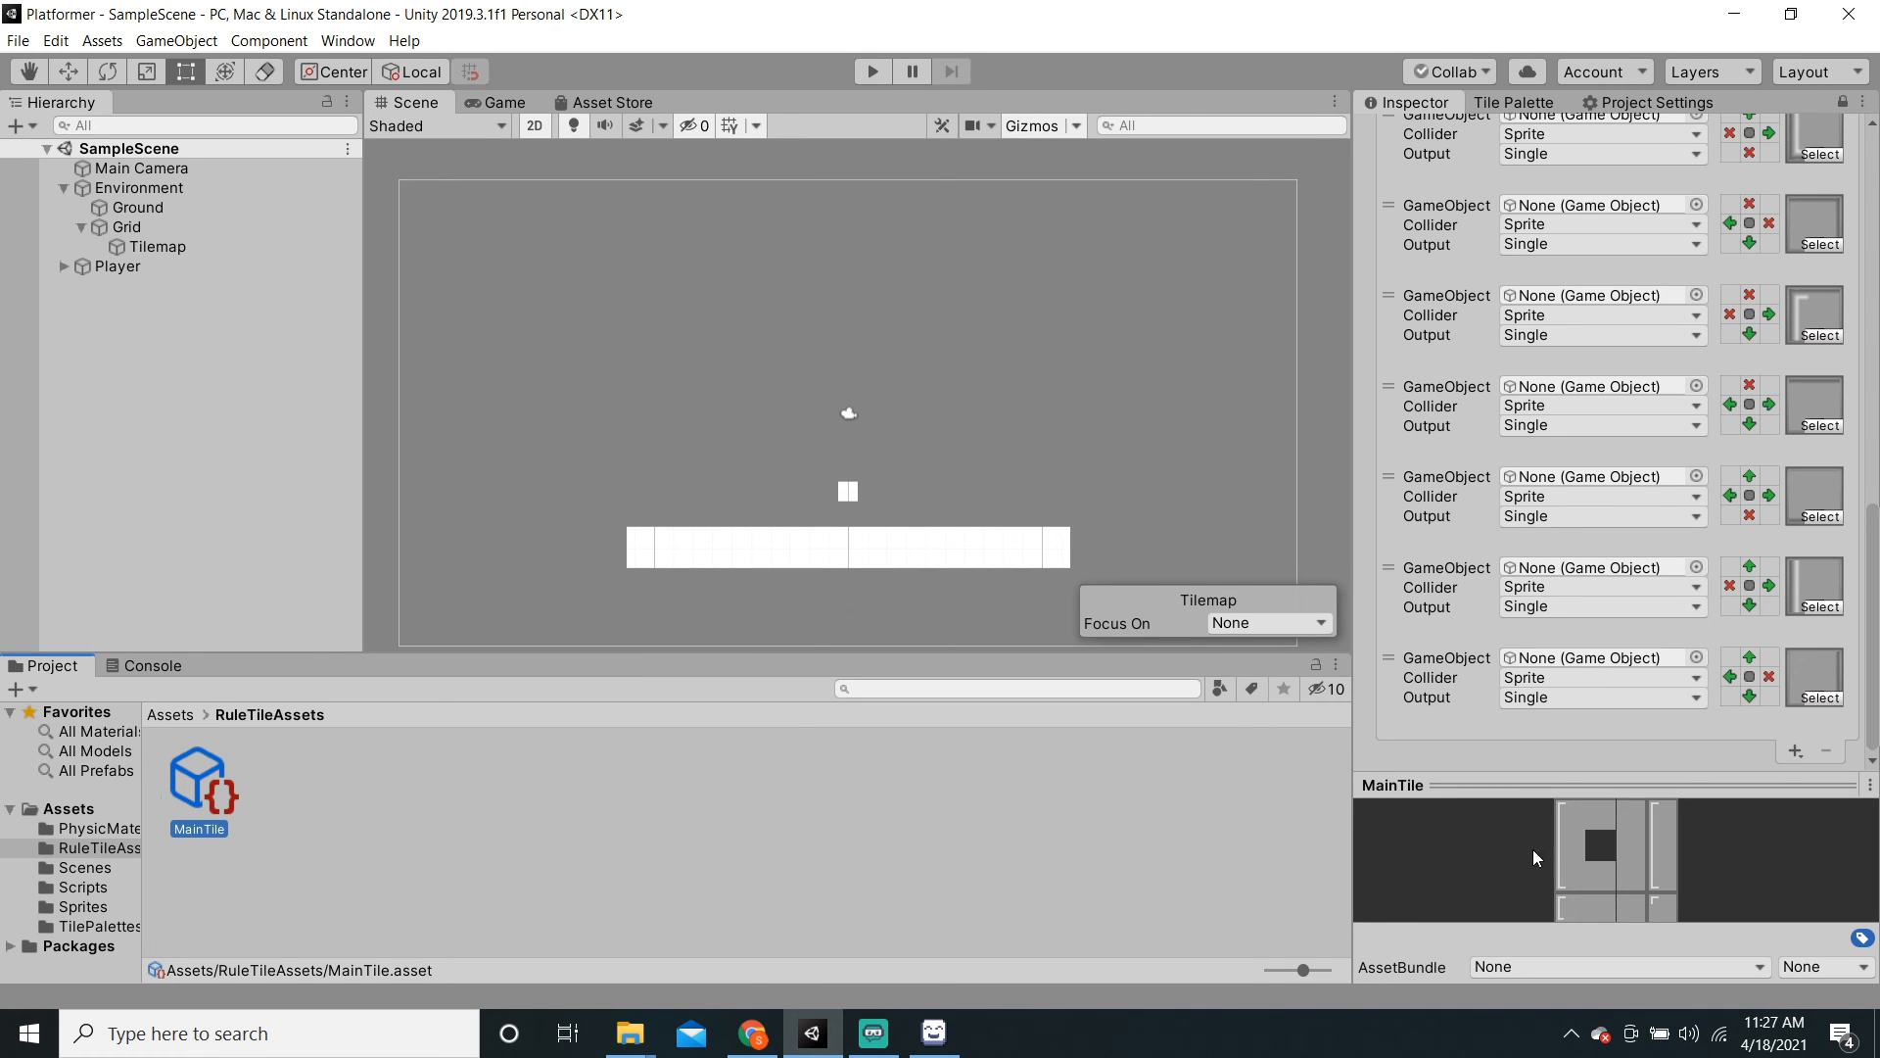
pyautogui.moveTo(1632, 785); pyautogui.dragTo(1632, 708)
pyautogui.click(1632, 706)
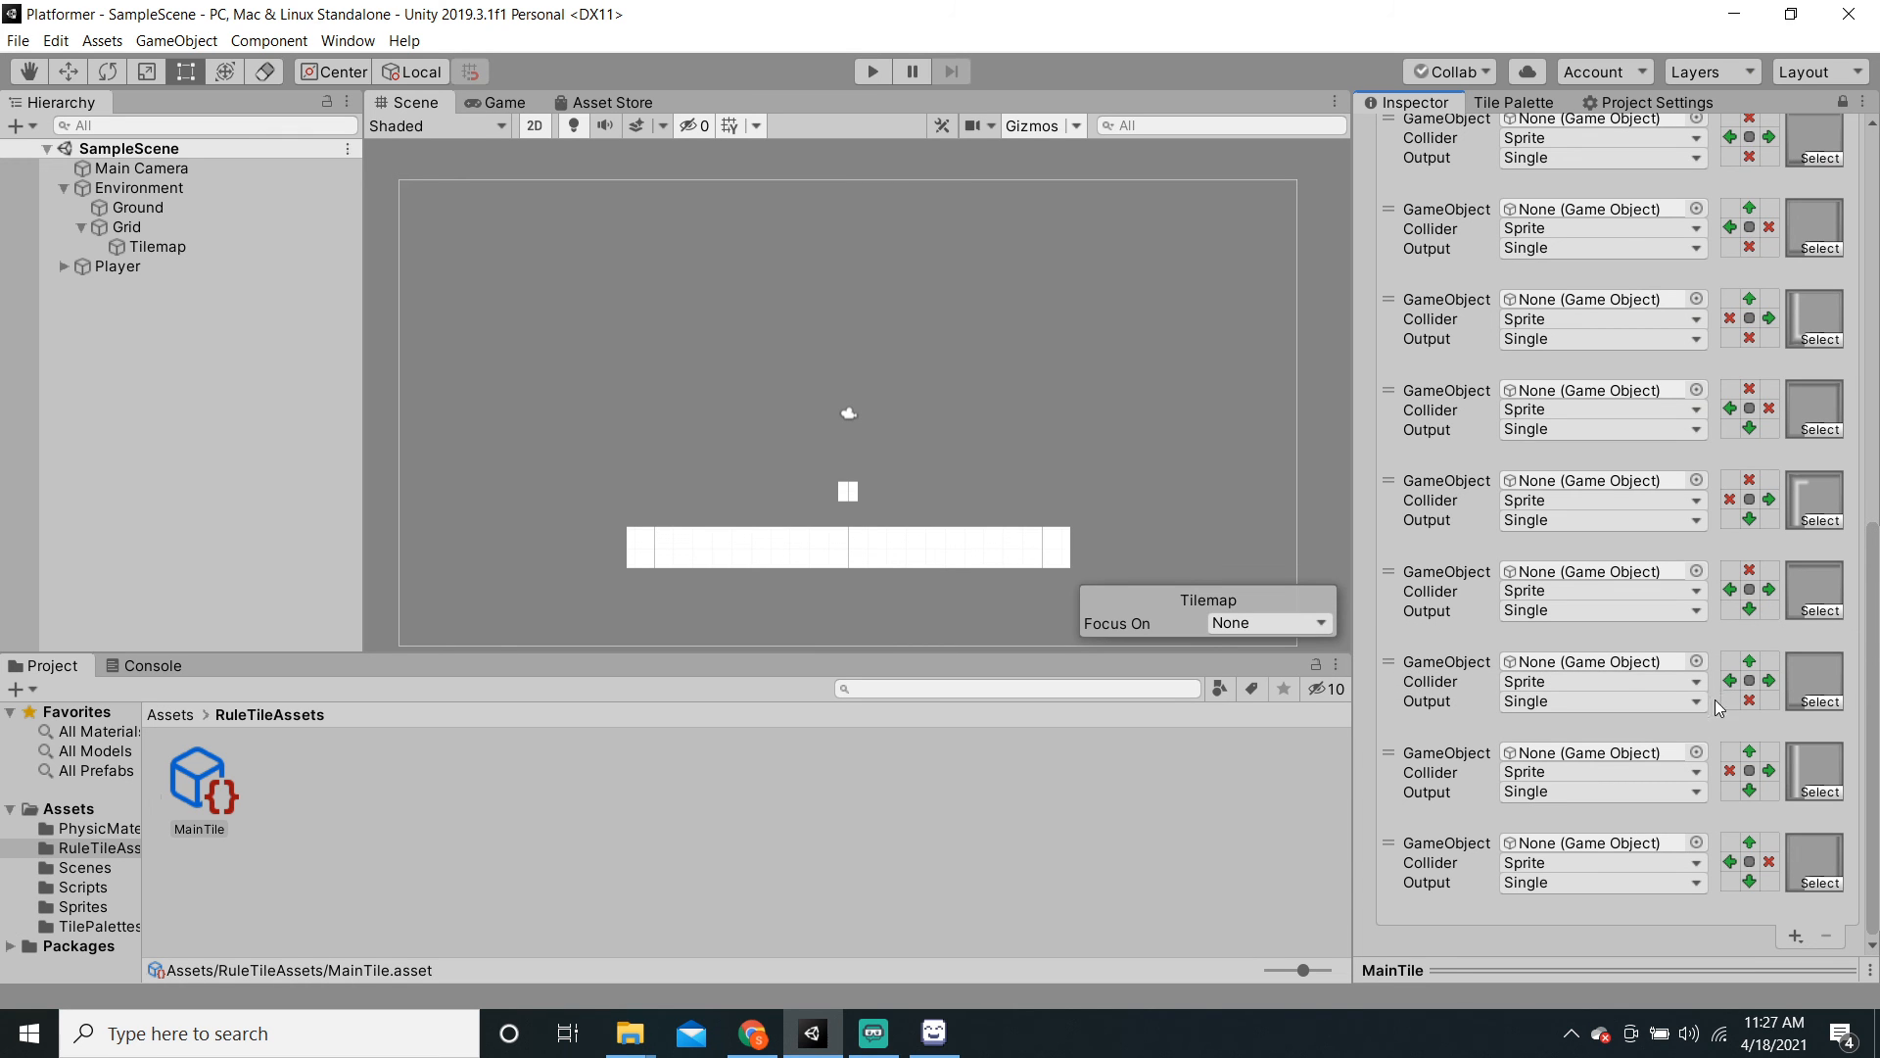
pyautogui.click(1541, 958)
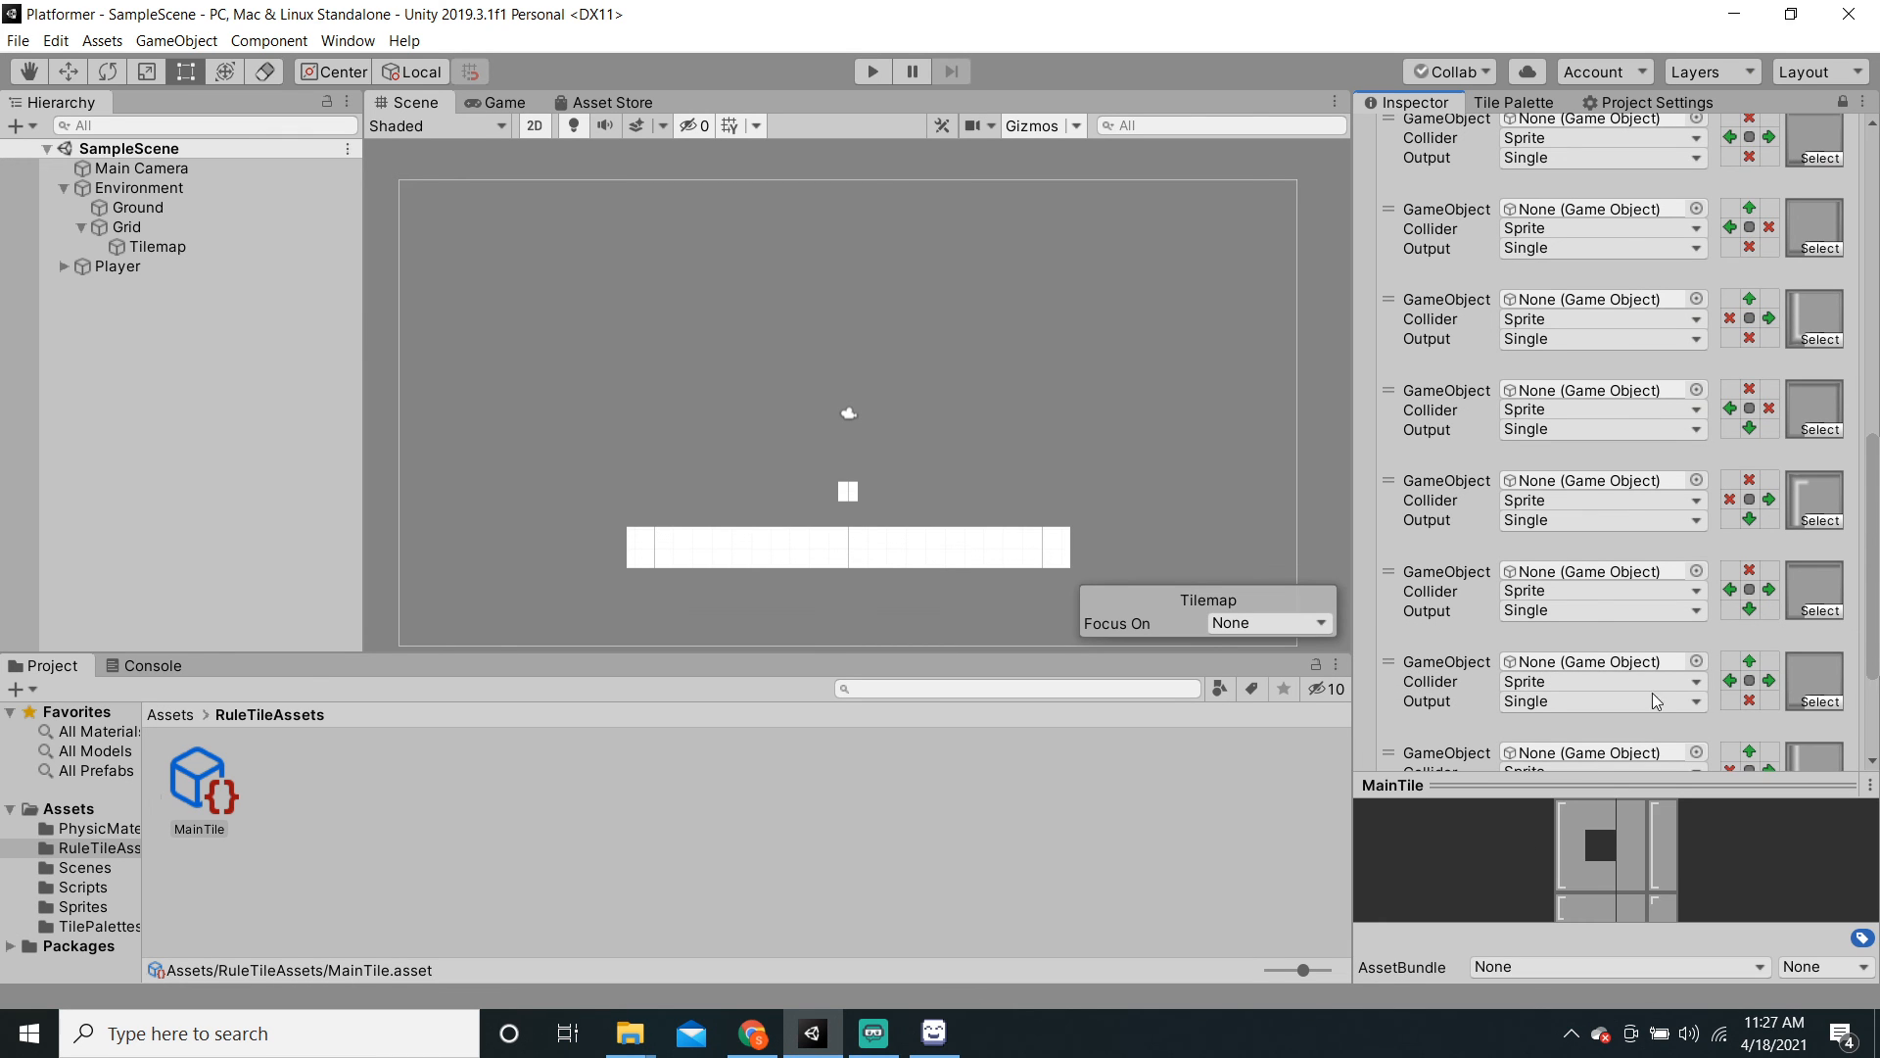
# Step: Add a new MainTile rule using TileSprite_6 and resize the preview to review the rules
pyautogui.click(1795, 751)
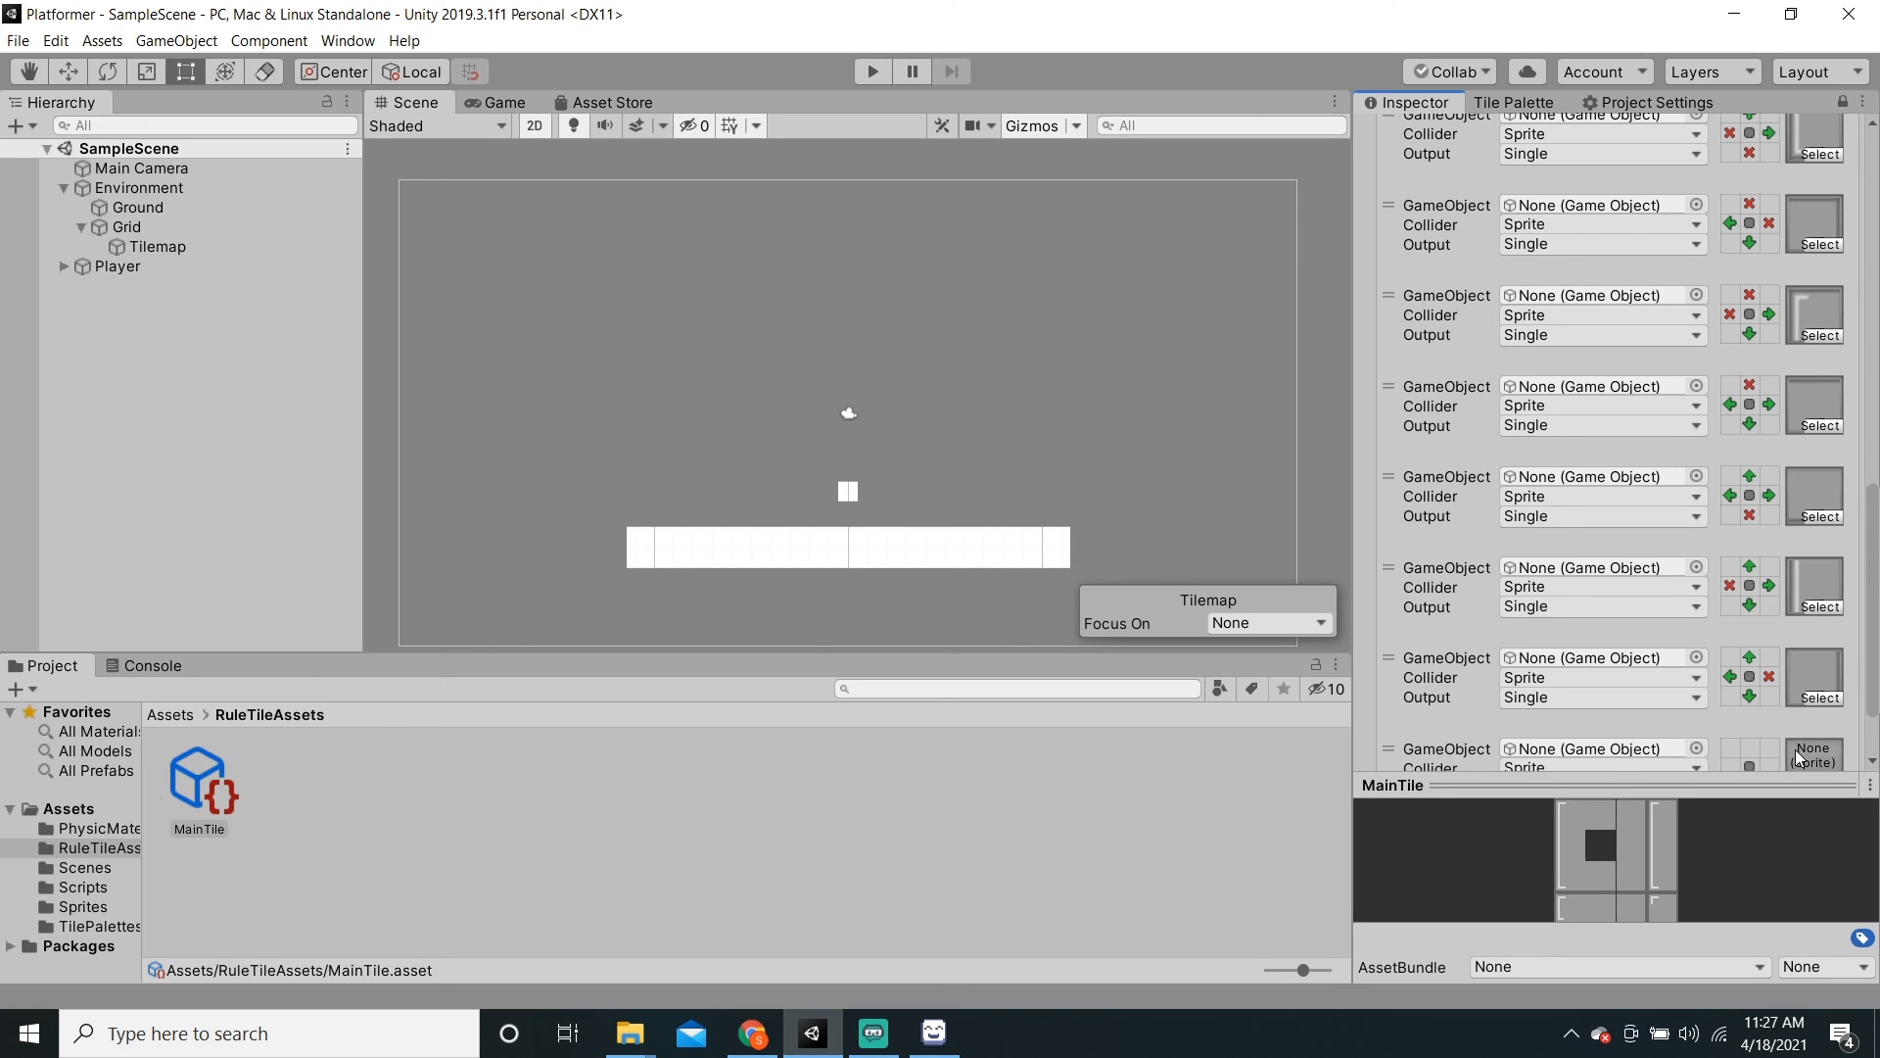
pyautogui.click(1794, 748)
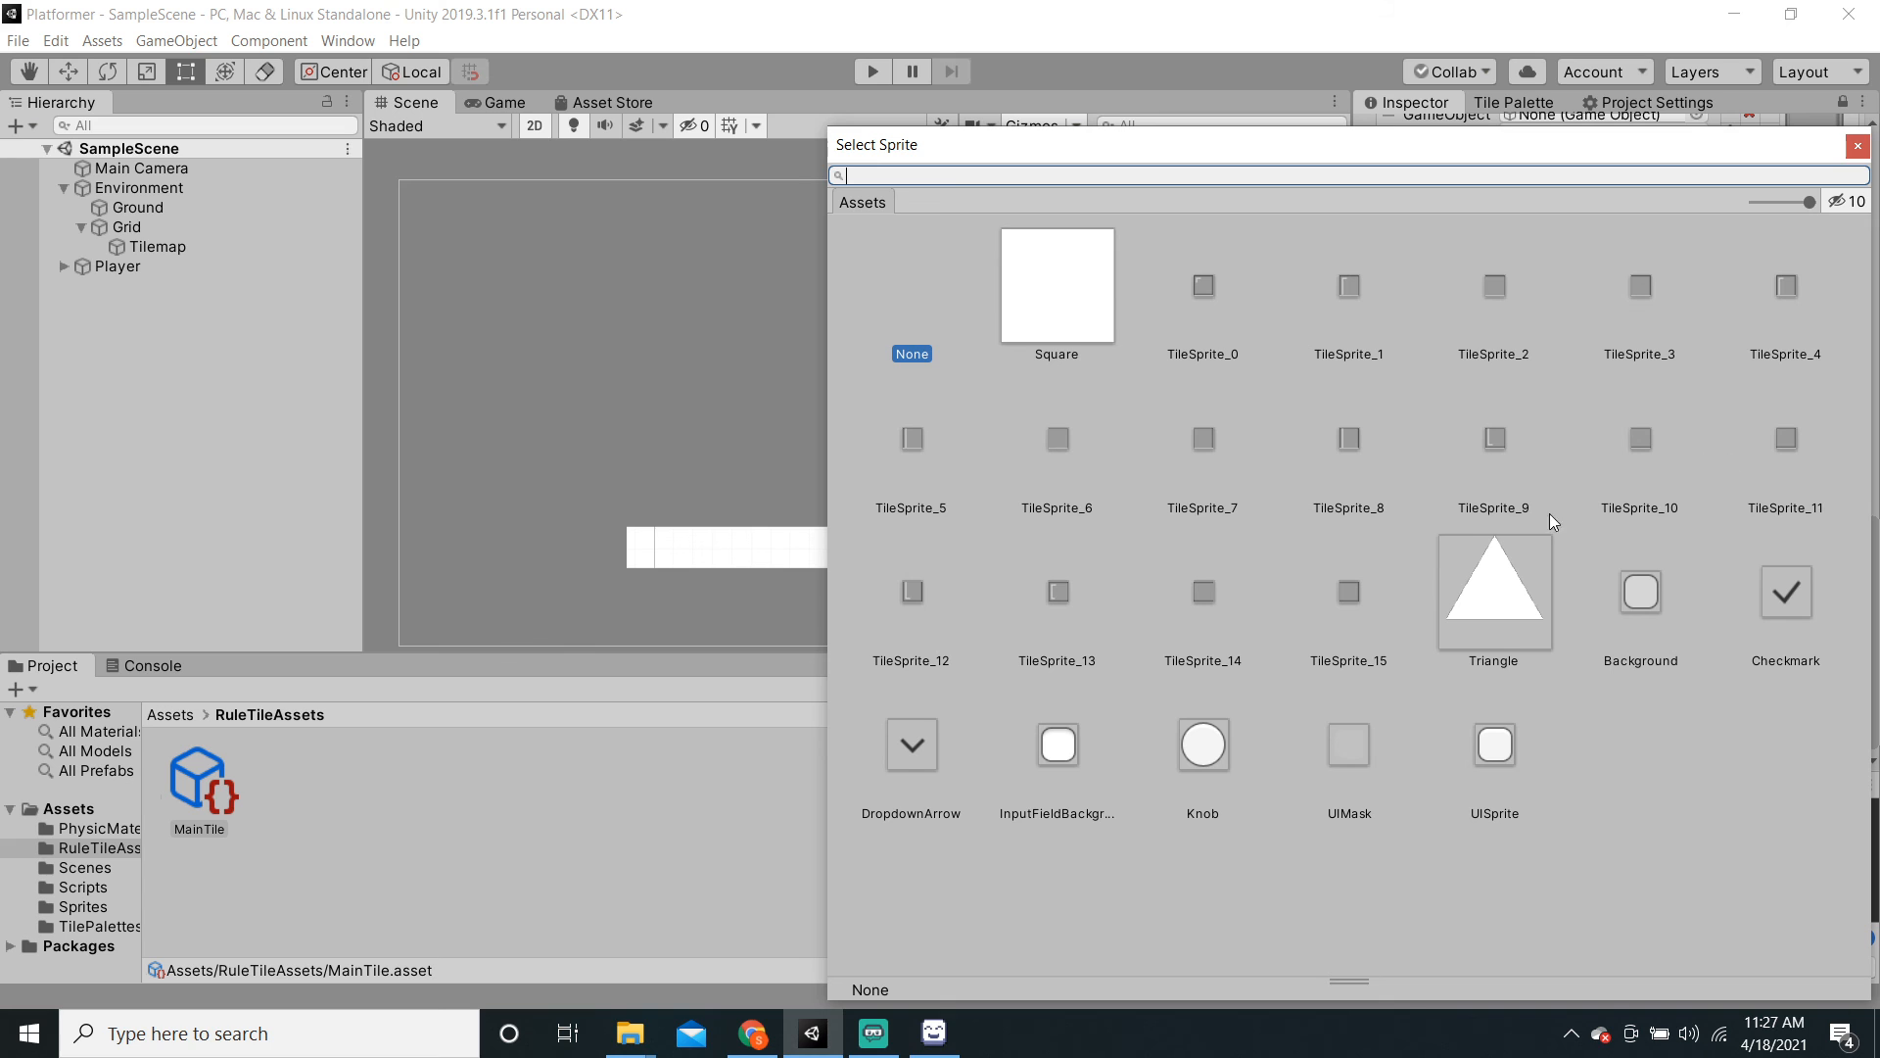
pyautogui.click(1054, 461)
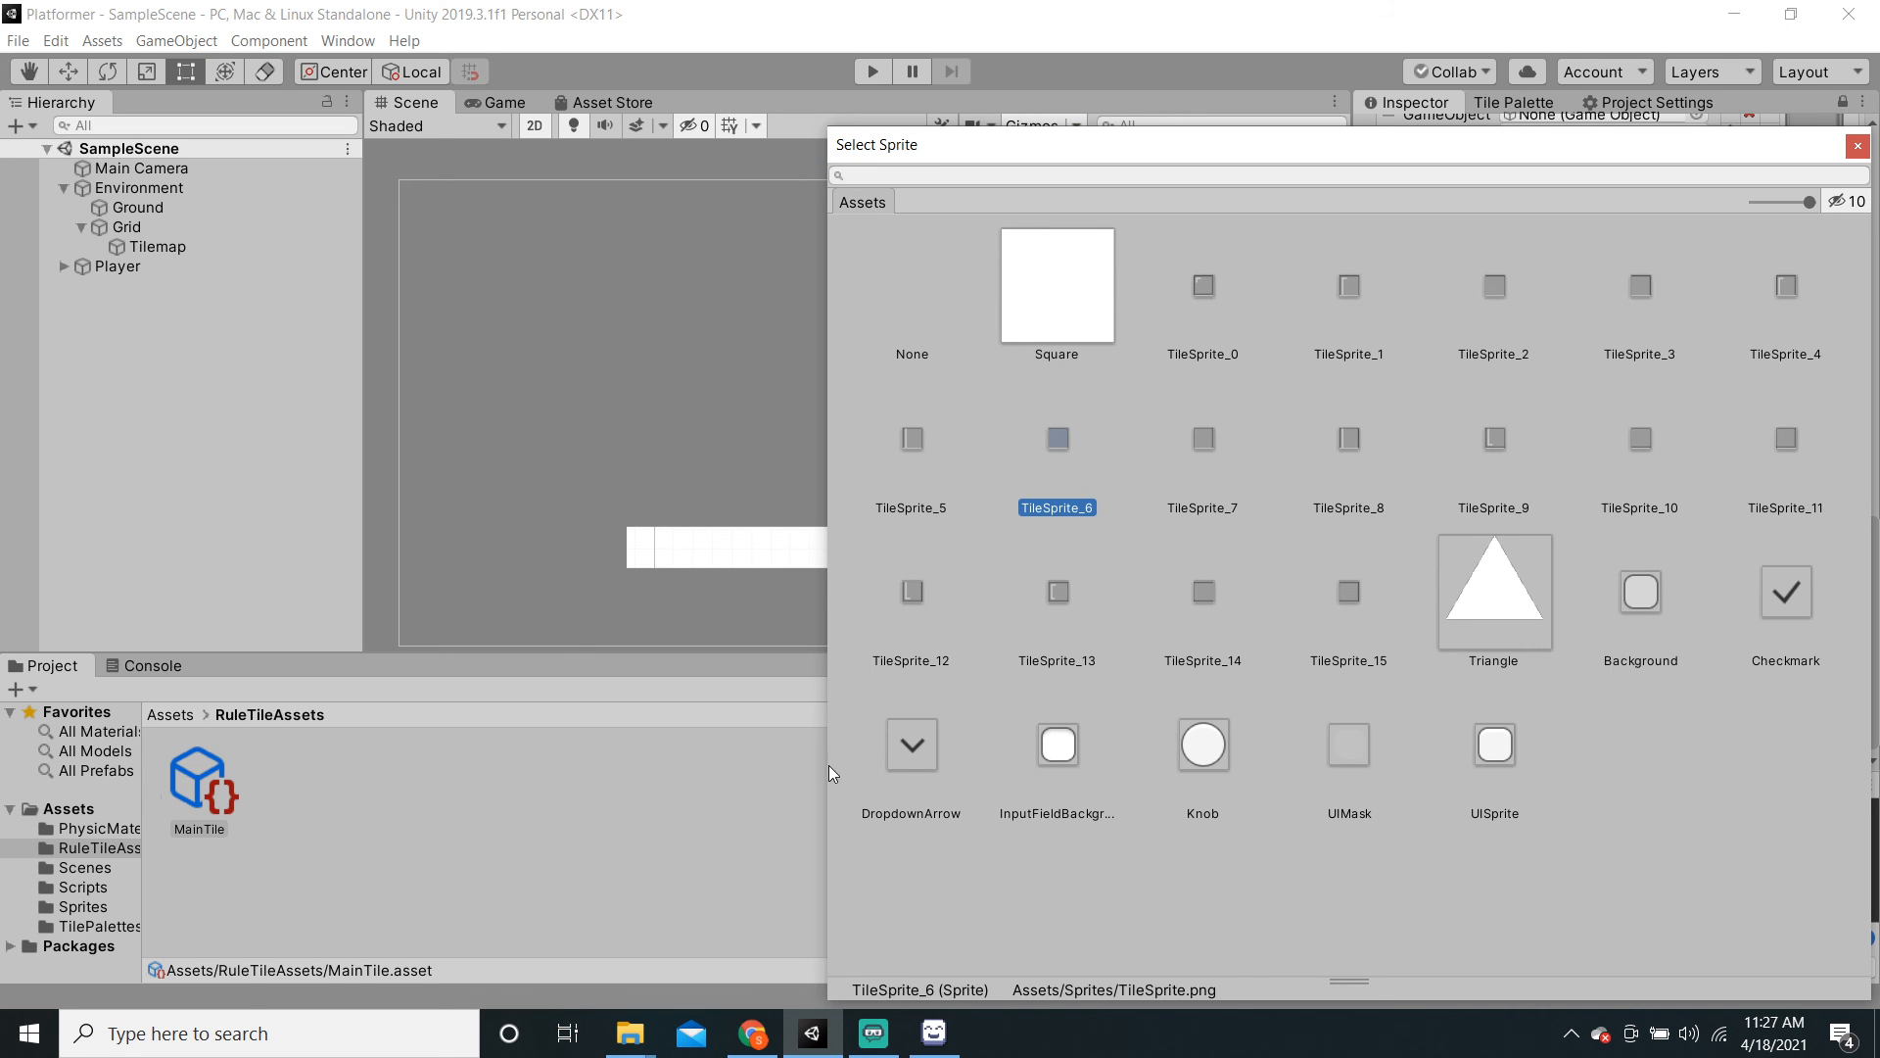
pyautogui.click(768, 782)
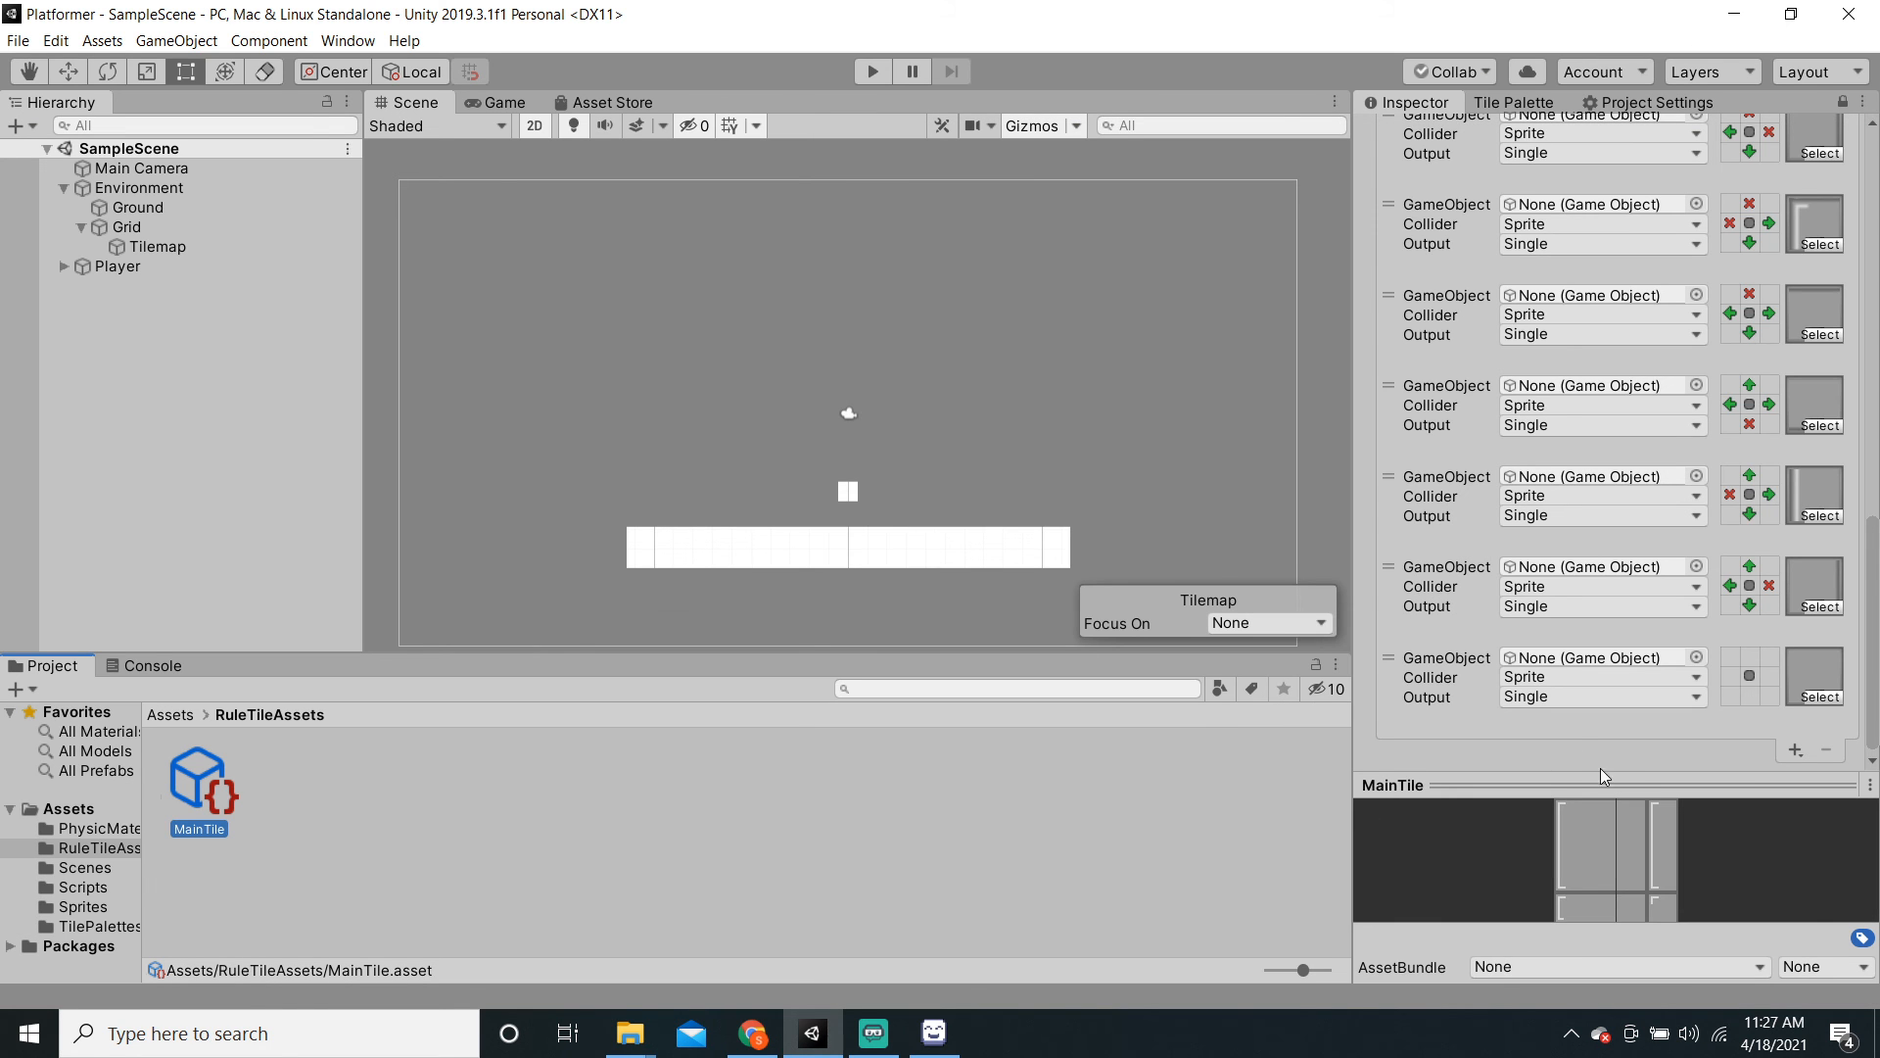
pyautogui.moveTo(1598, 778); pyautogui.dragTo(1532, 61)
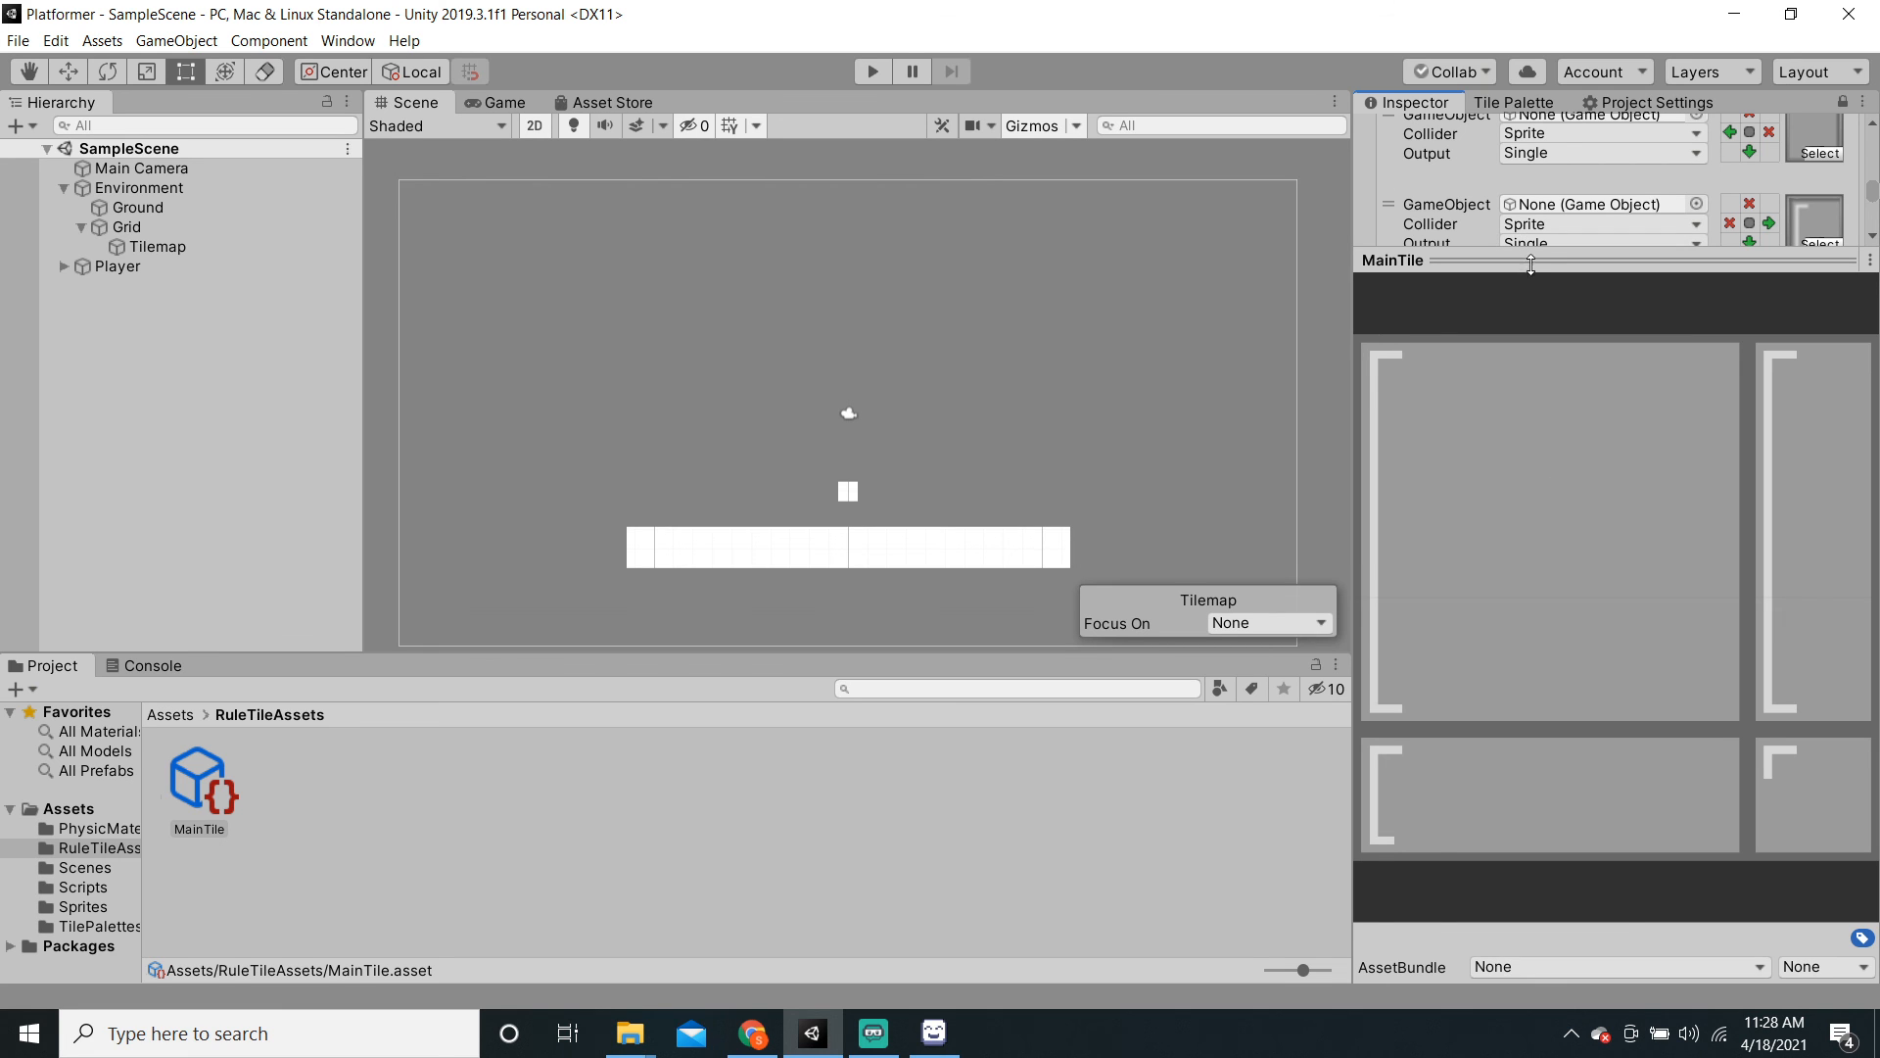
pyautogui.moveTo(1531, 264); pyautogui.dragTo(1584, 774)
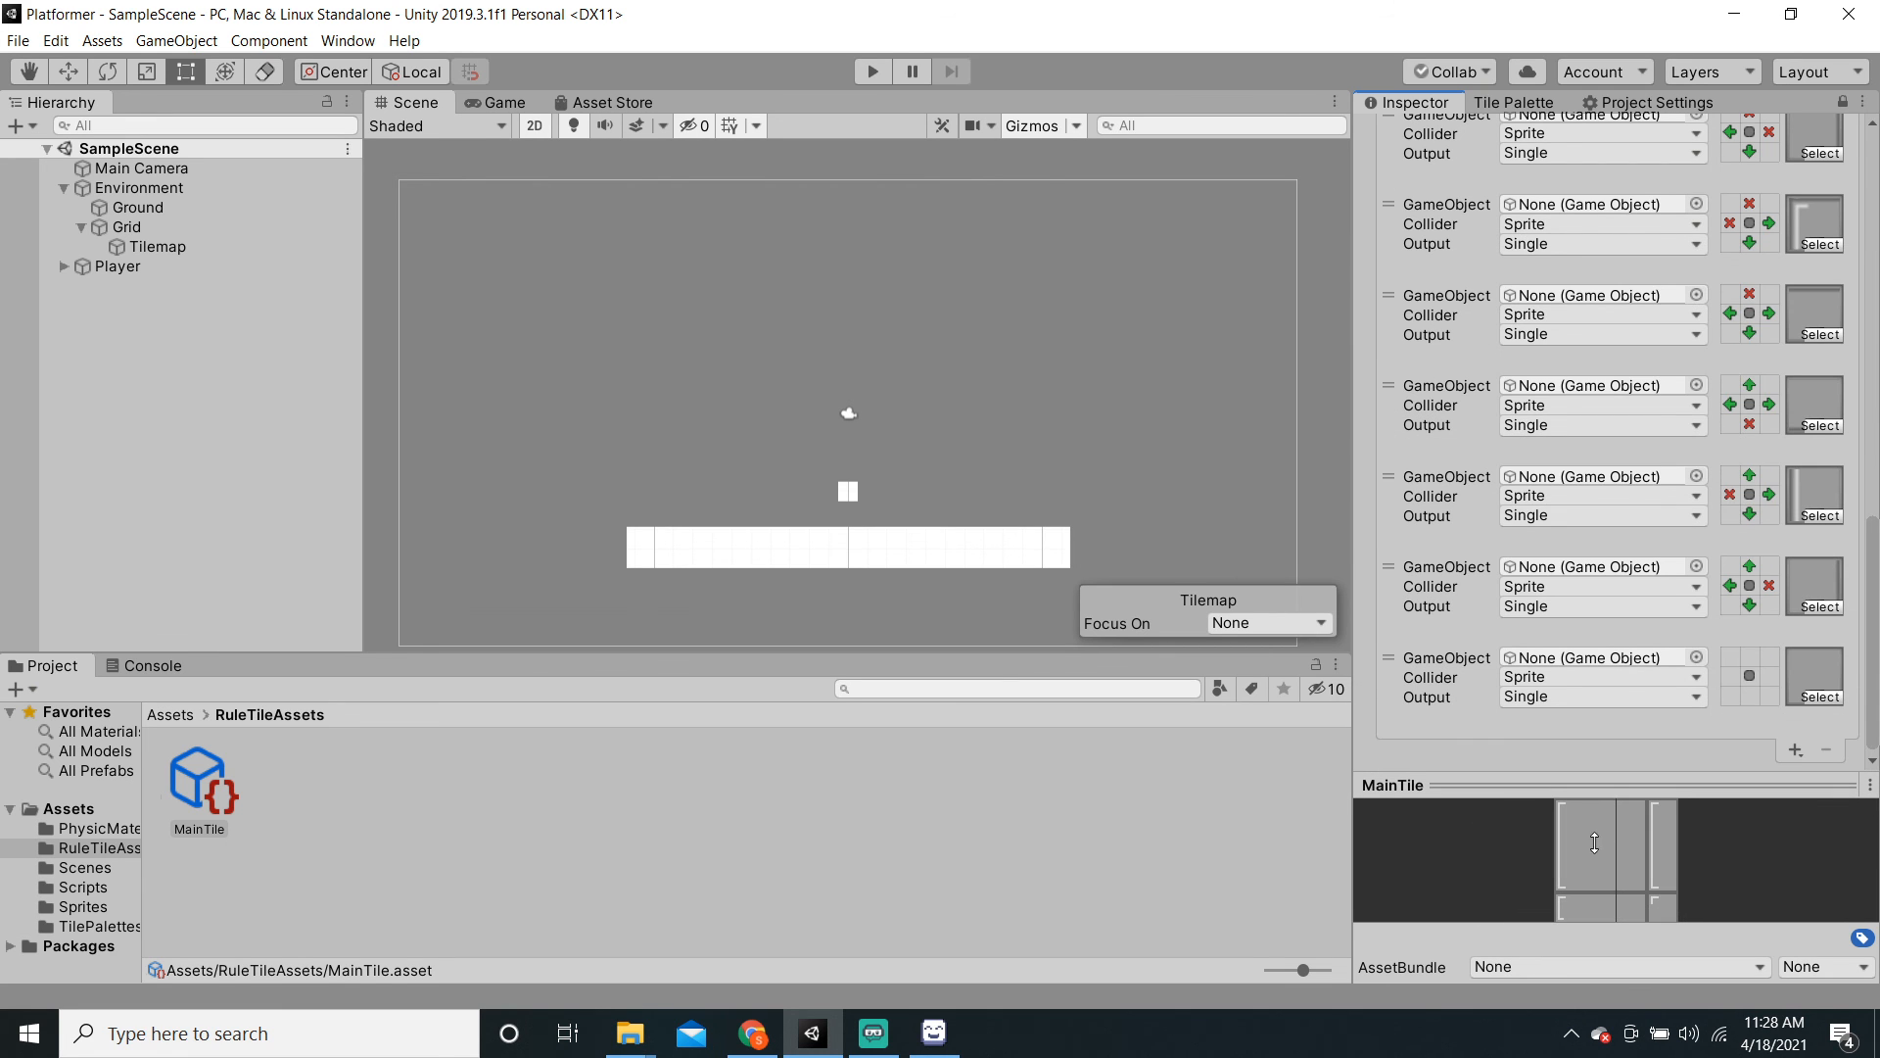
# Step: Create a palette named 'MainRulePallete' from the Tile Palette dropdown and save it into RuleTileAssets
pyautogui.click(1536, 106)
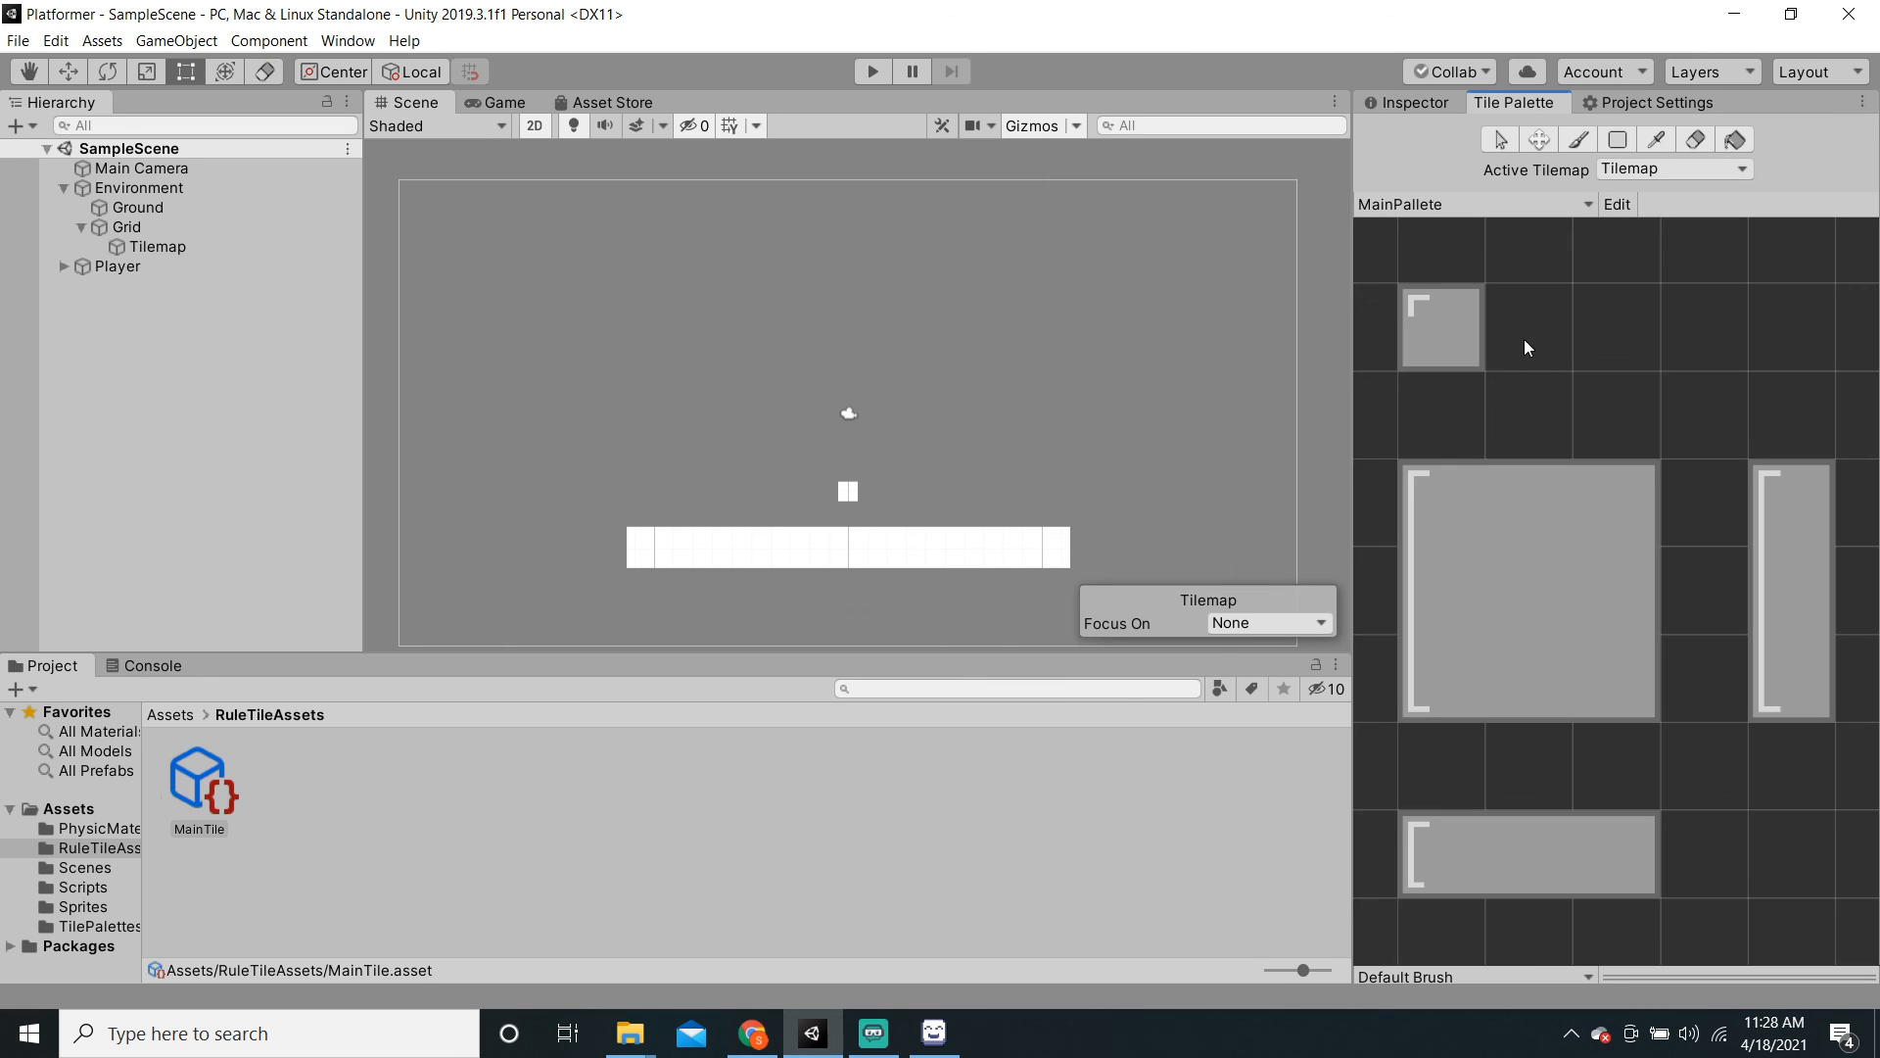
pyautogui.scroll(-4, 1514, 354)
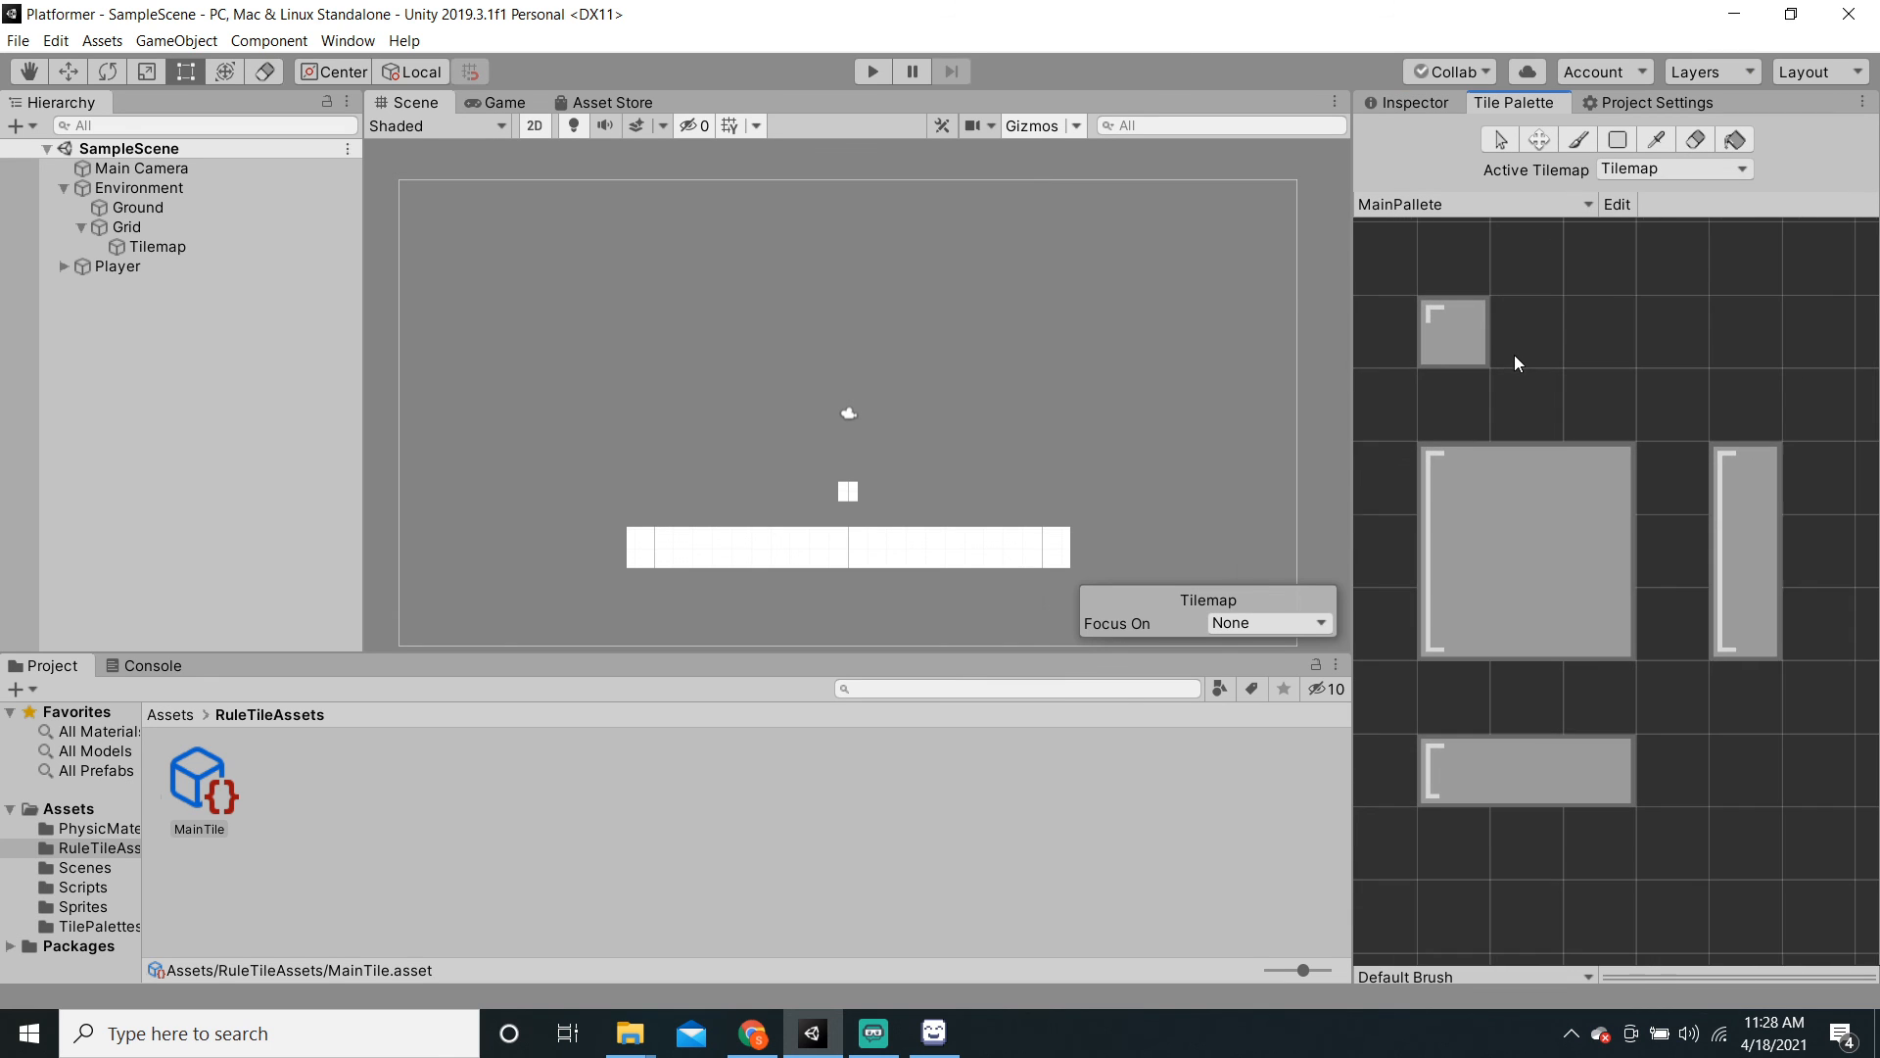
pyautogui.click(1430, 210)
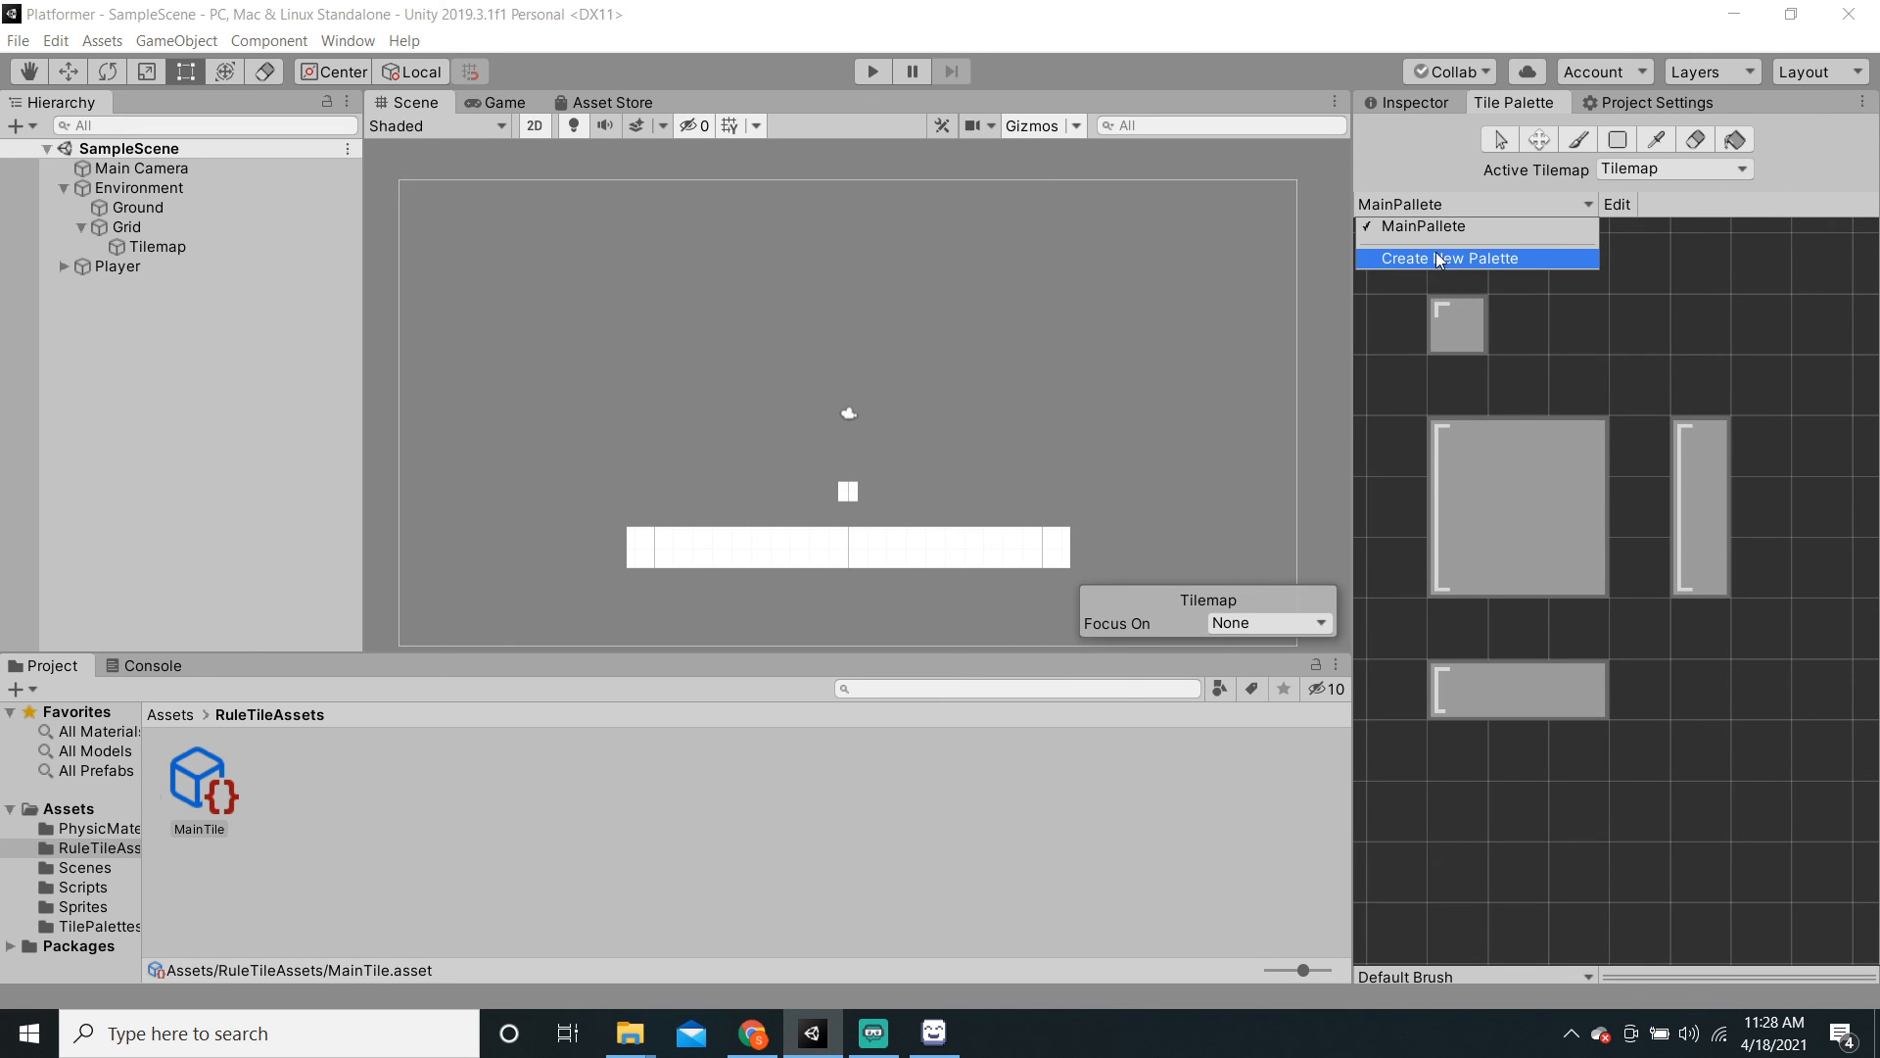
pyautogui.click(1436, 259)
pyautogui.click(1202, 261)
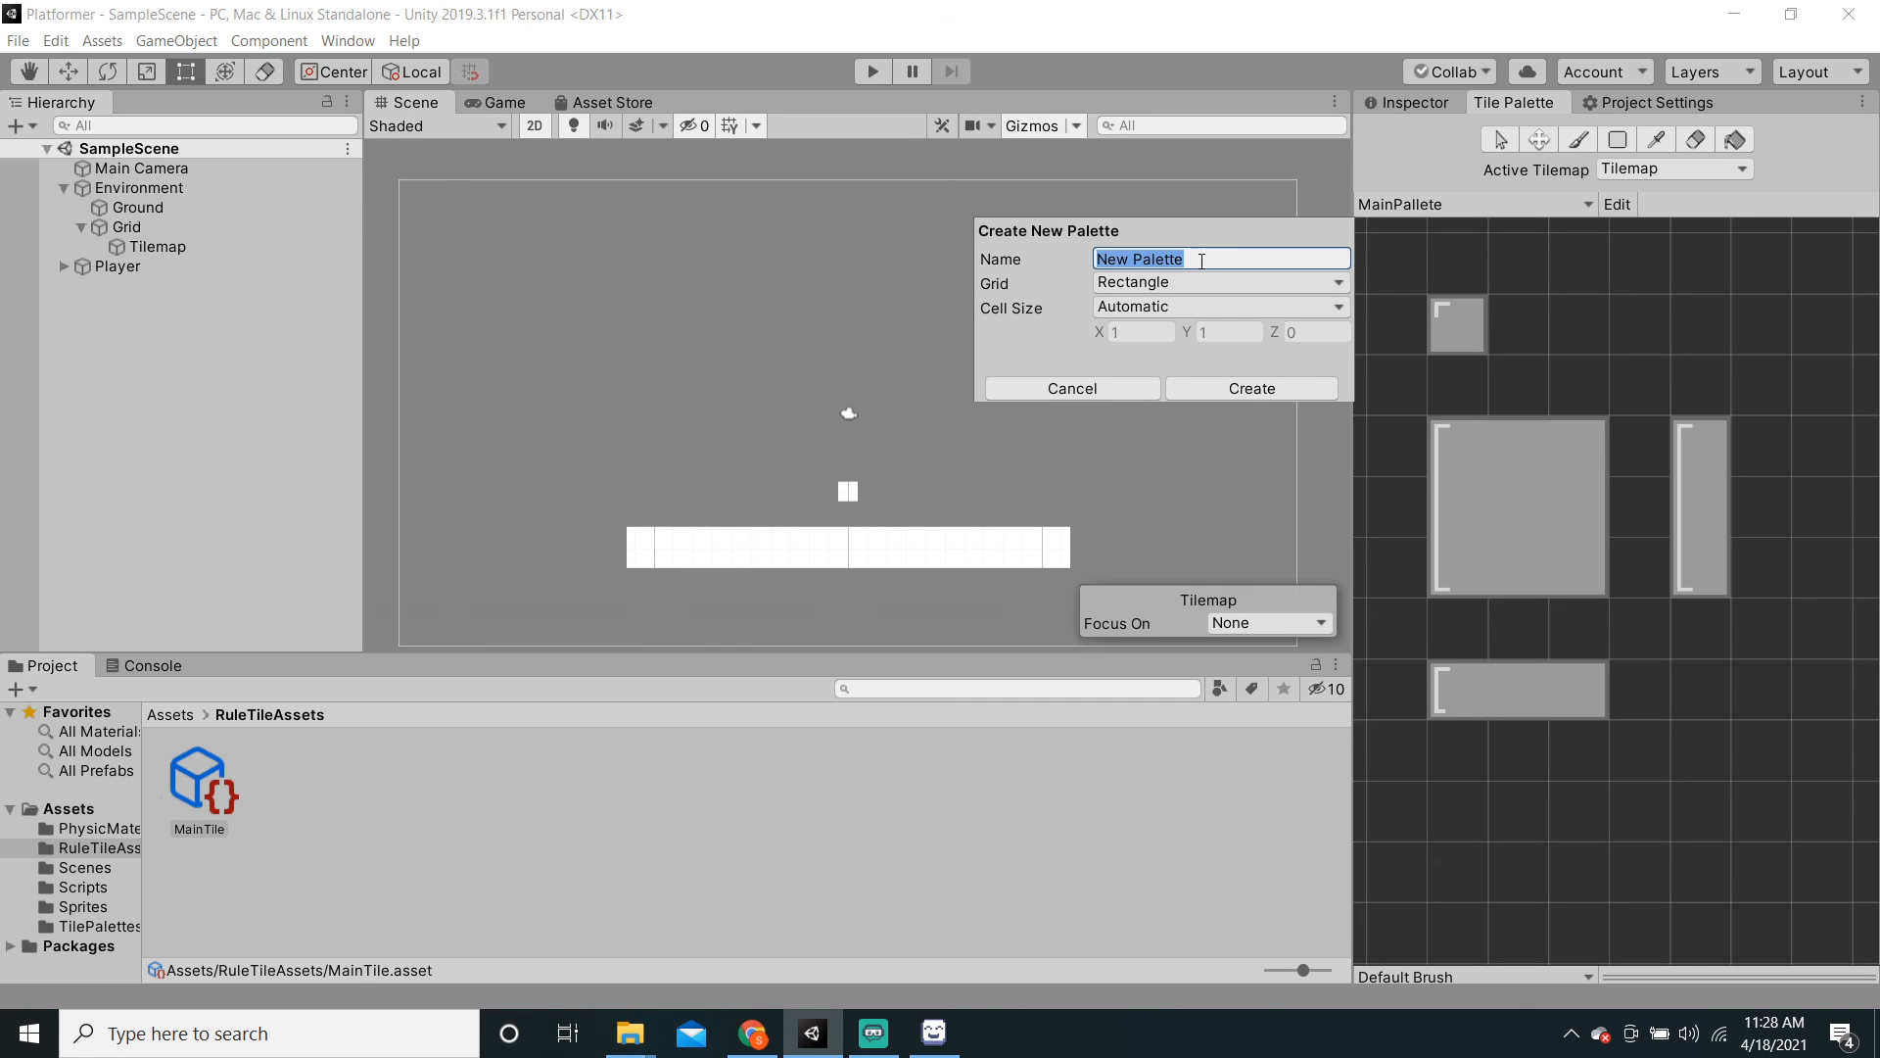
pyautogui.write('MainPallete')
pyautogui.write('Rule')
pyautogui.click(1210, 391)
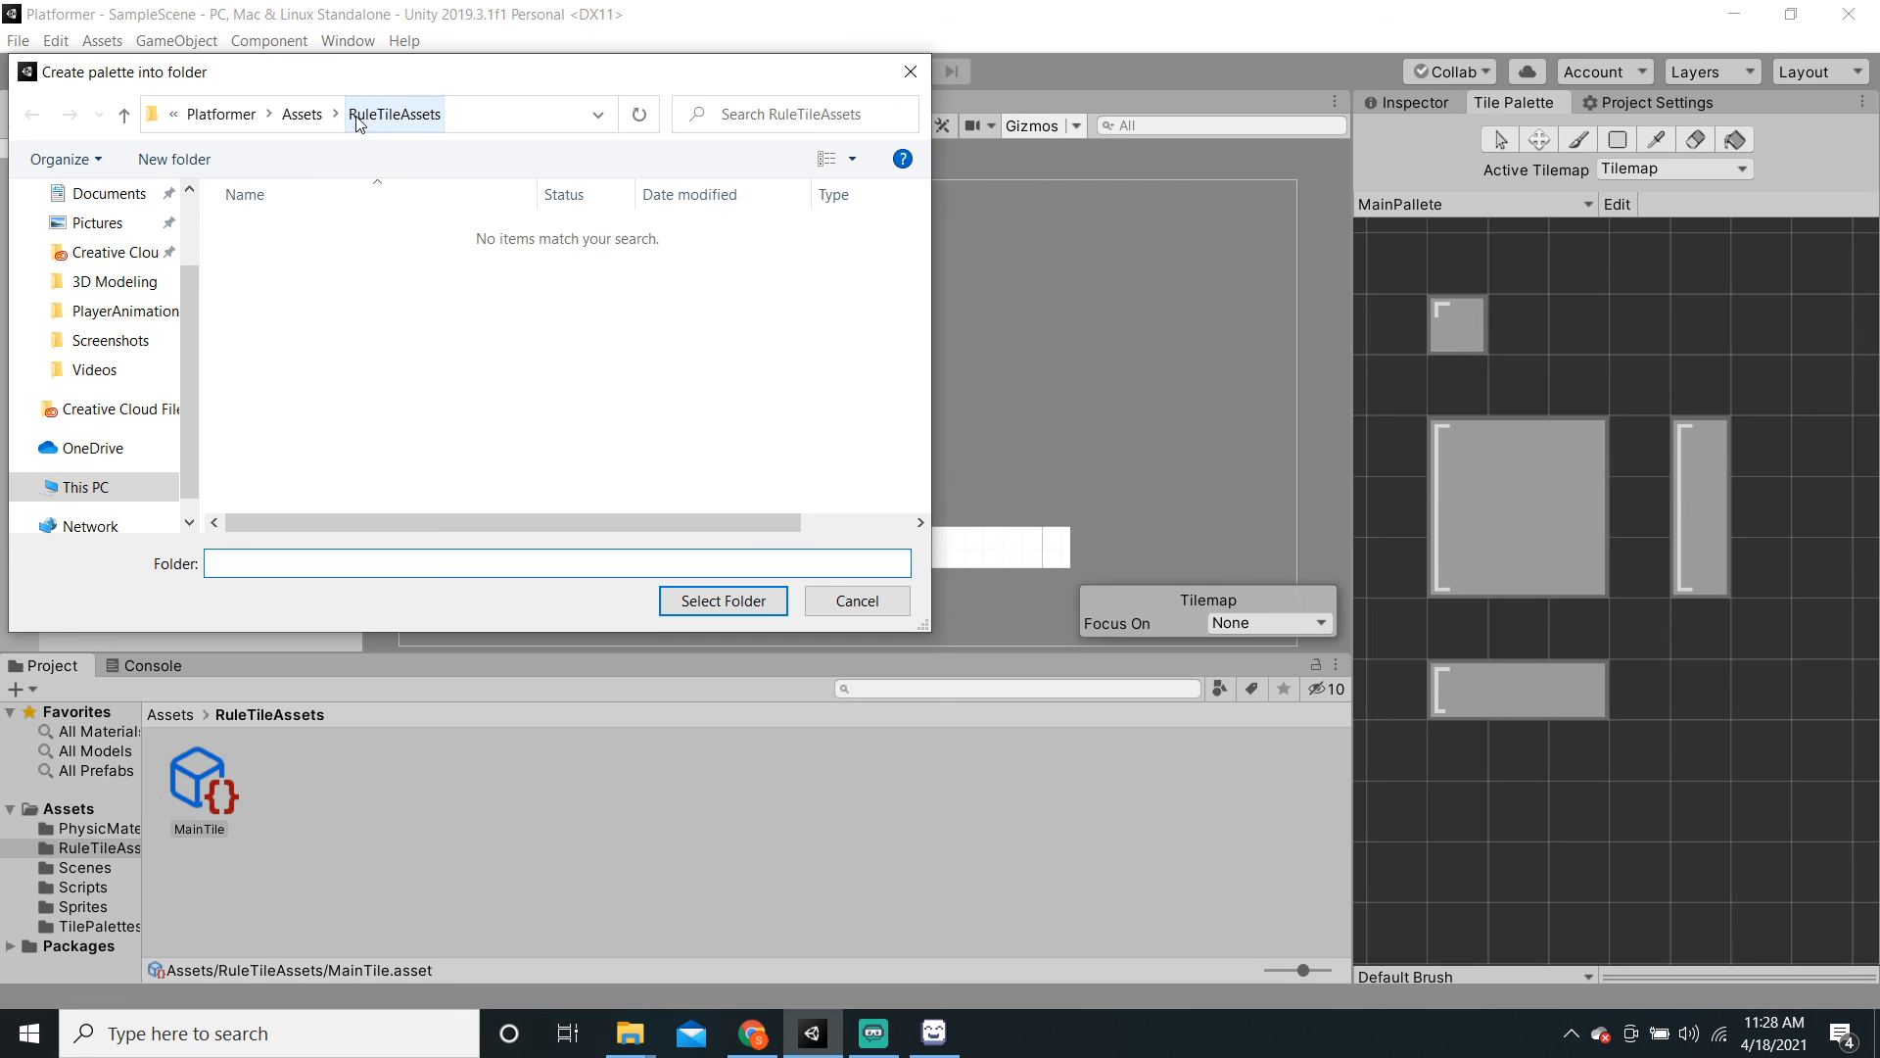
pyautogui.click(360, 121)
pyautogui.click(687, 602)
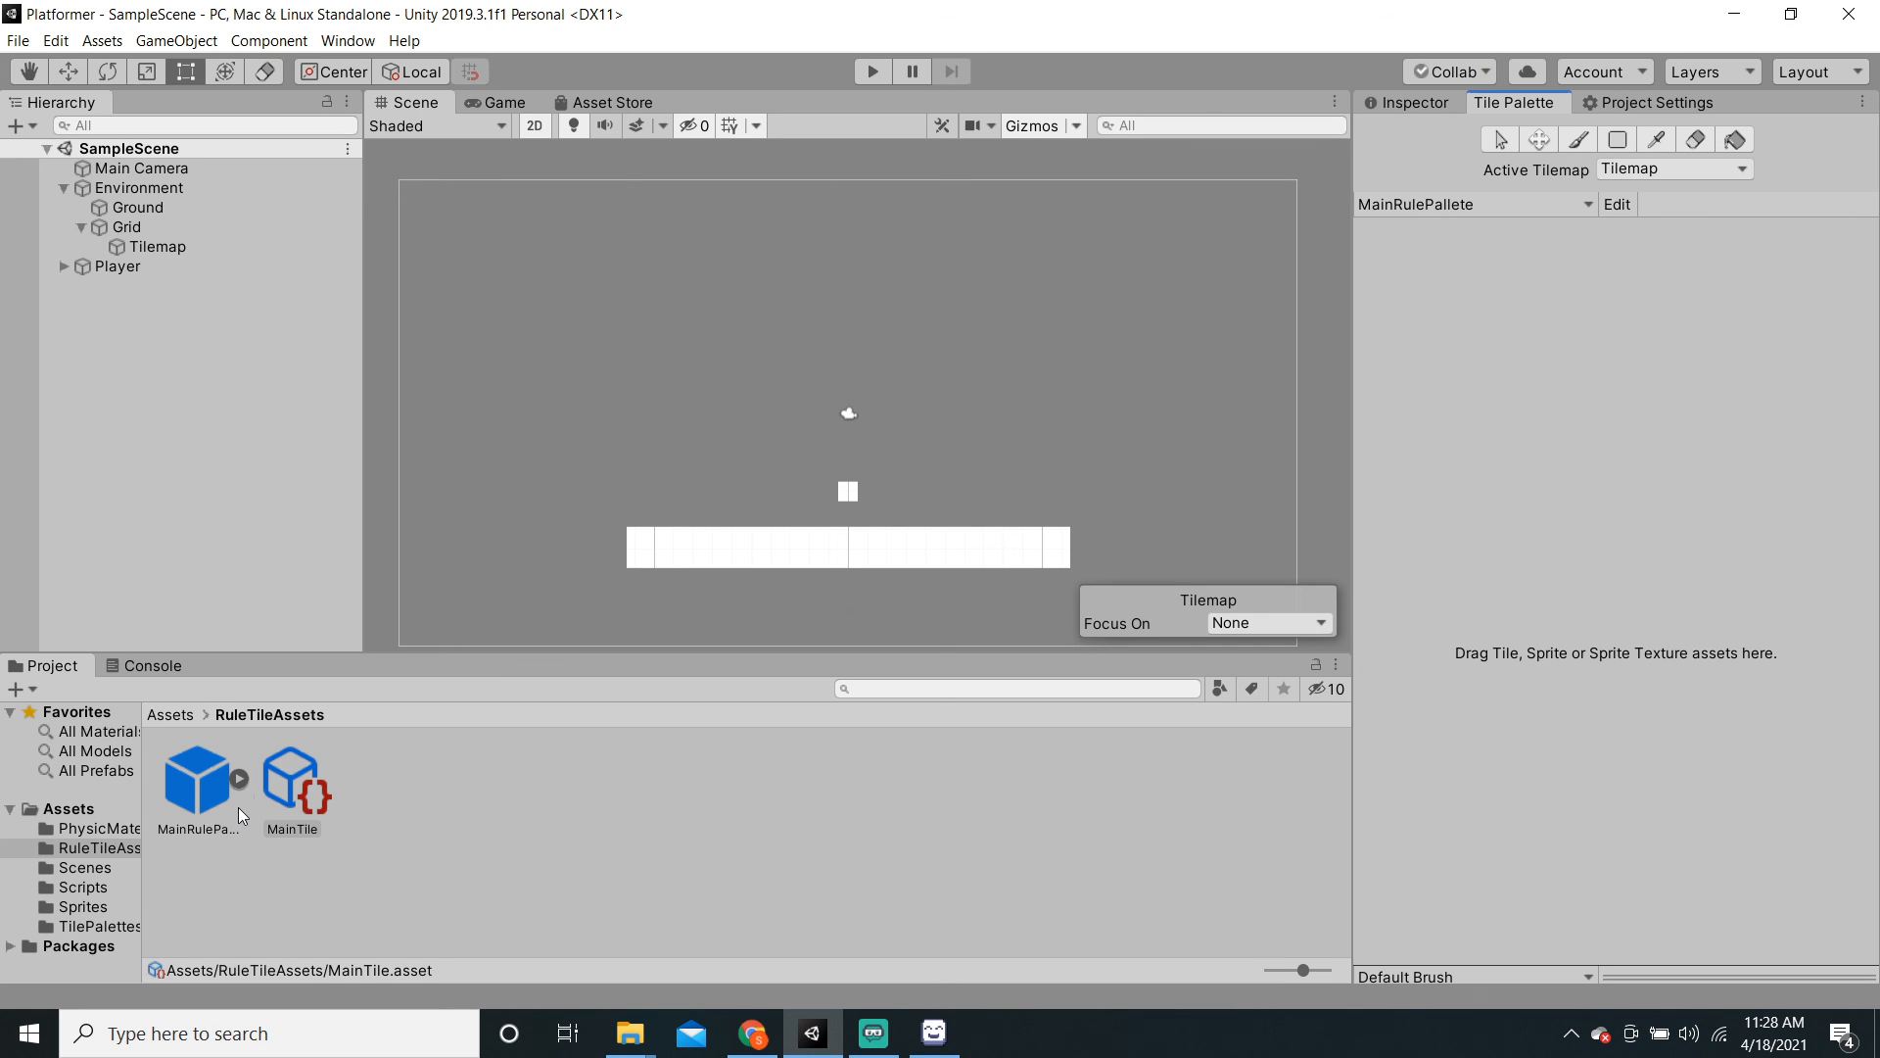
# Step: Drag MainTile into MainRulePallete and paint a couple of test tiles with it
pyautogui.moveTo(285, 803); pyautogui.dragTo(1589, 538)
pyautogui.click(1641, 602)
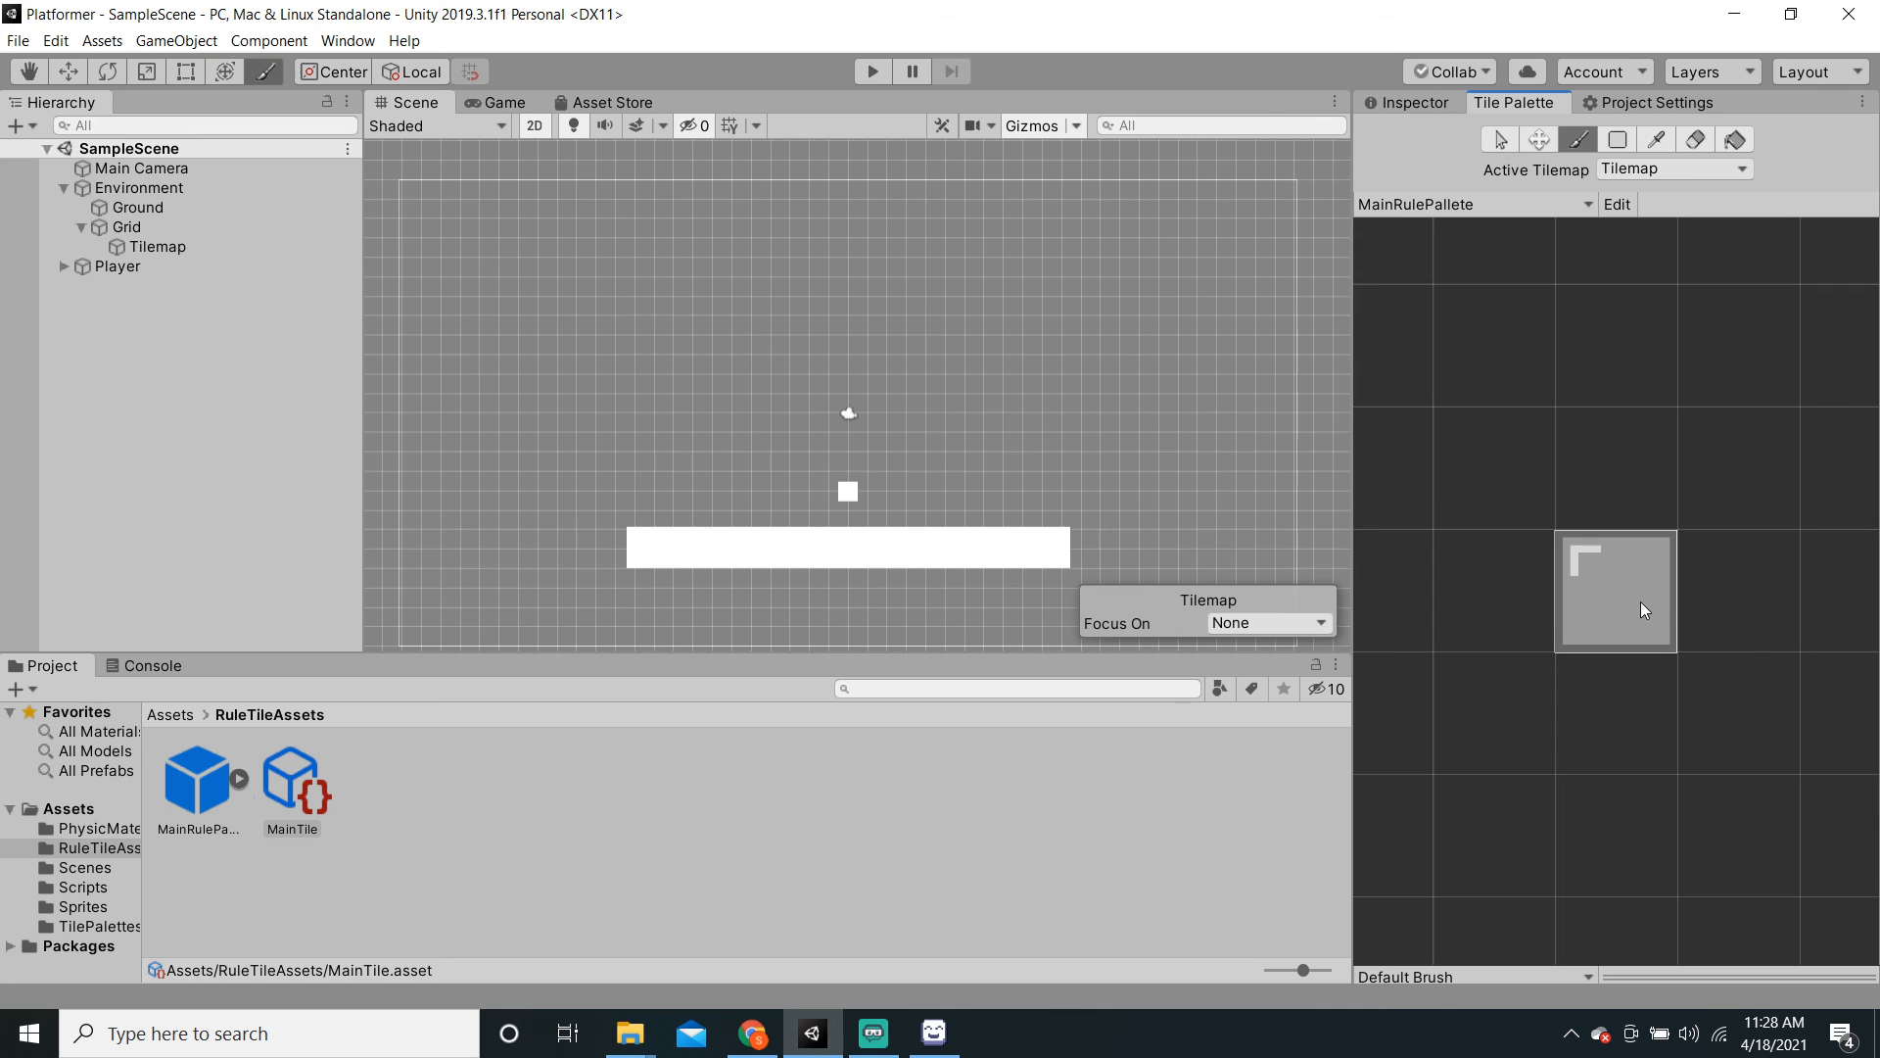
pyautogui.moveTo(705, 349)
pyautogui.mouseDown()
pyautogui.moveTo(805, 345)
pyautogui.moveTo(659, 360)
pyautogui.moveTo(834, 355)
pyautogui.moveTo(672, 351)
pyautogui.mouseUp()
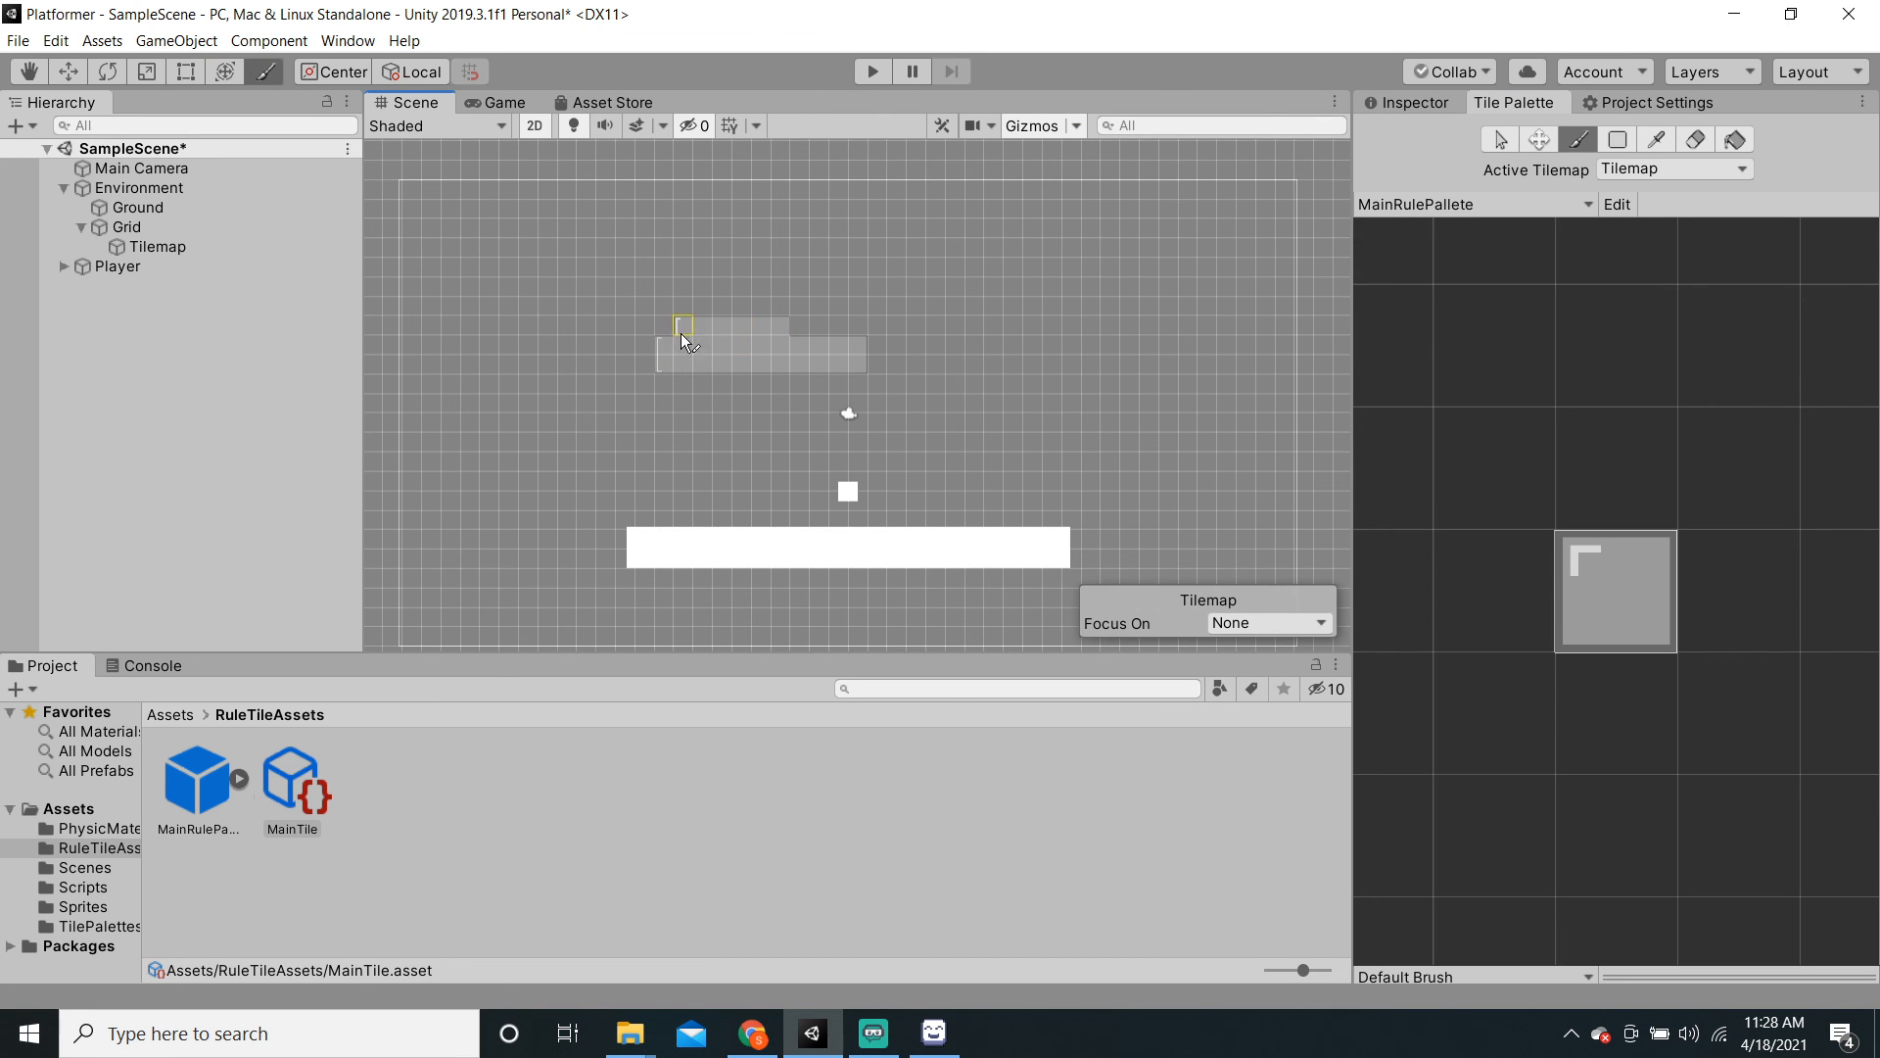
# Step: Box-fill a test block, undo a wider fill, and erase the block's top-left and bottom-row tiles
pyautogui.click(1618, 139)
pyautogui.moveTo(580, 240); pyautogui.dragTo(1015, 445)
pyautogui.moveTo(484, 358); pyautogui.dragTo(1057, 562)
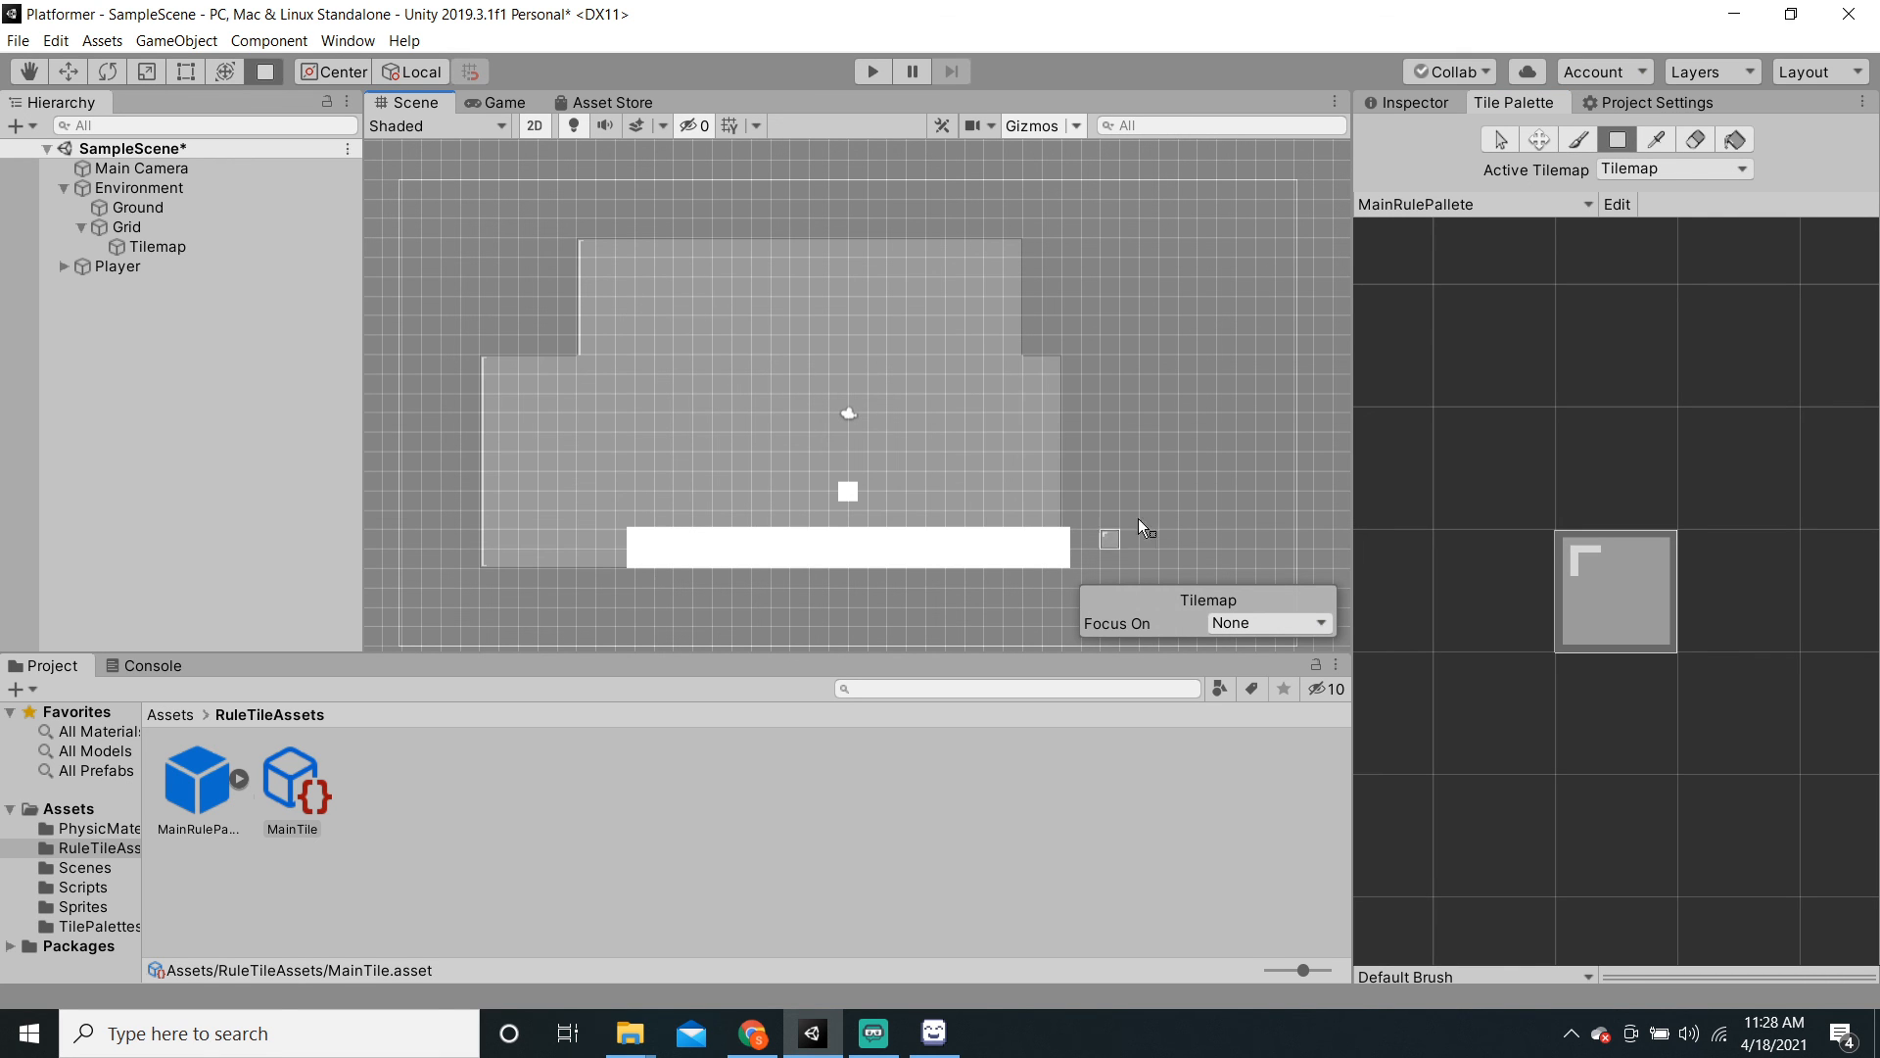
pyautogui.hotkey('ctrl', 'z')
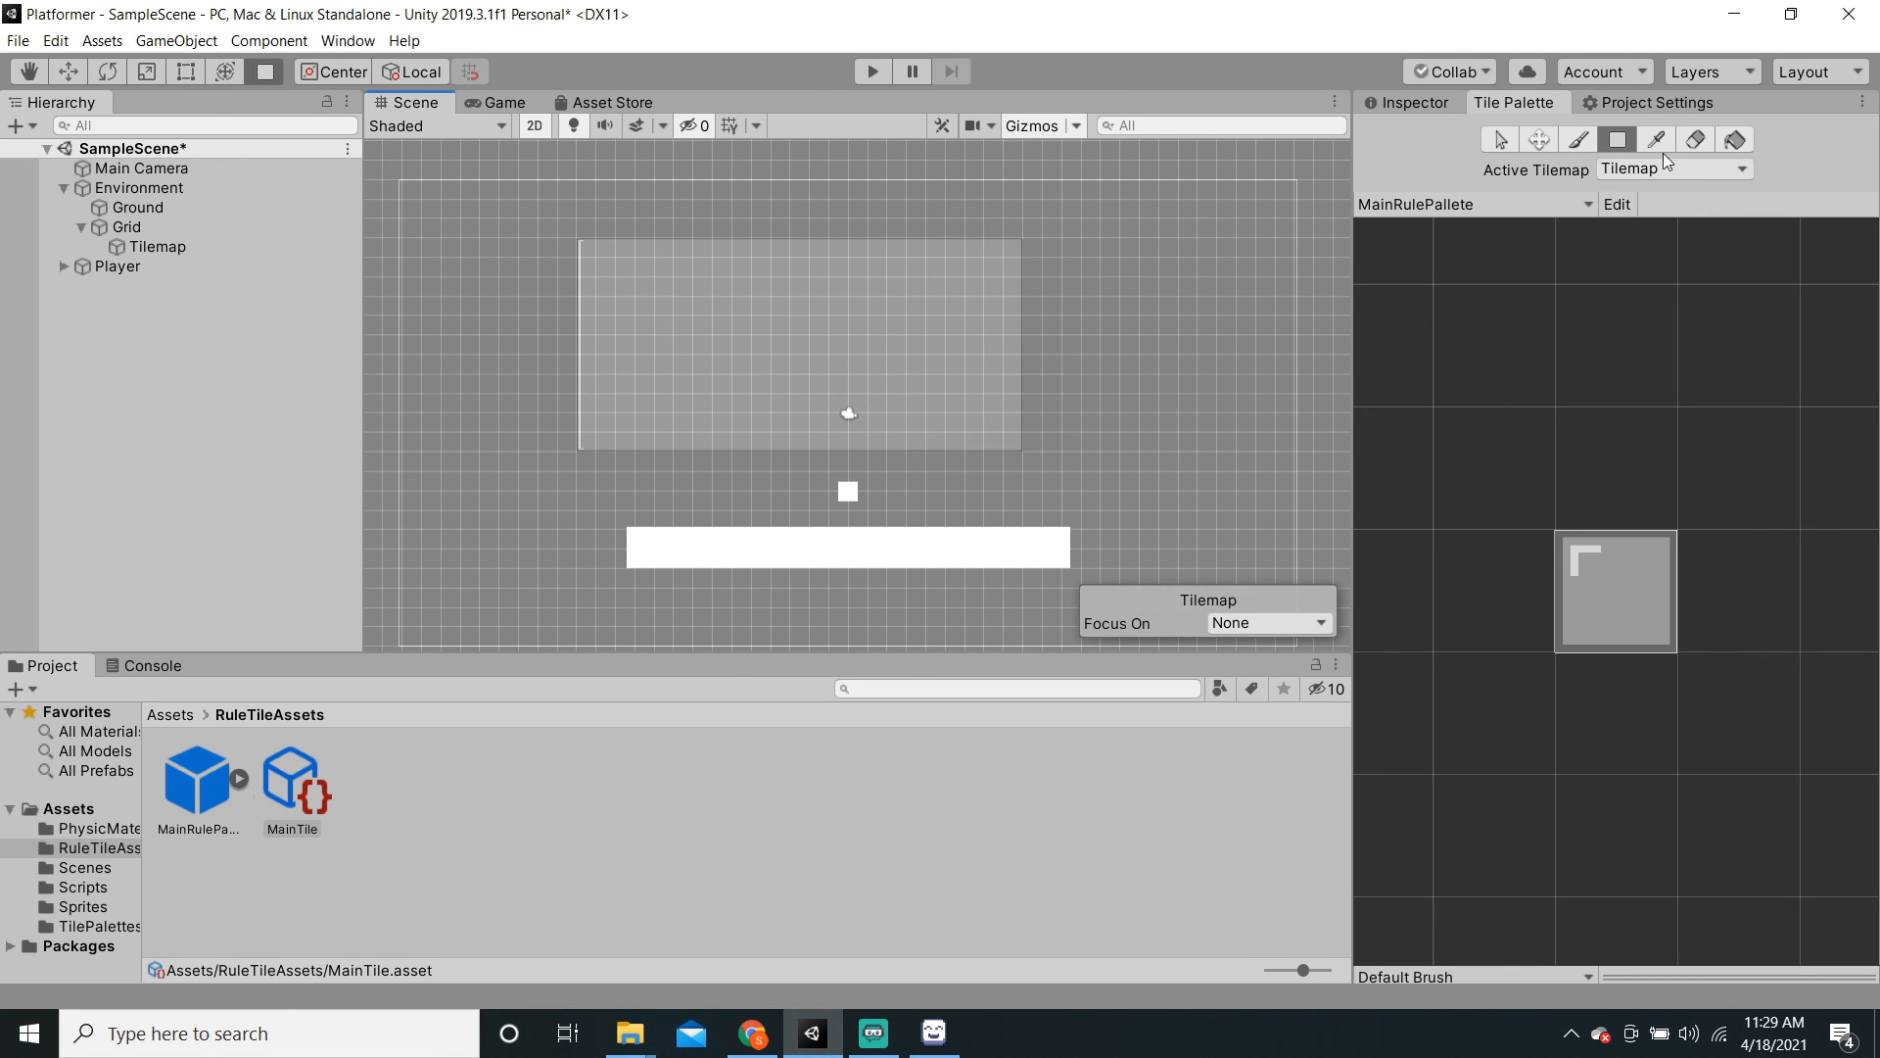
pyautogui.click(1693, 141)
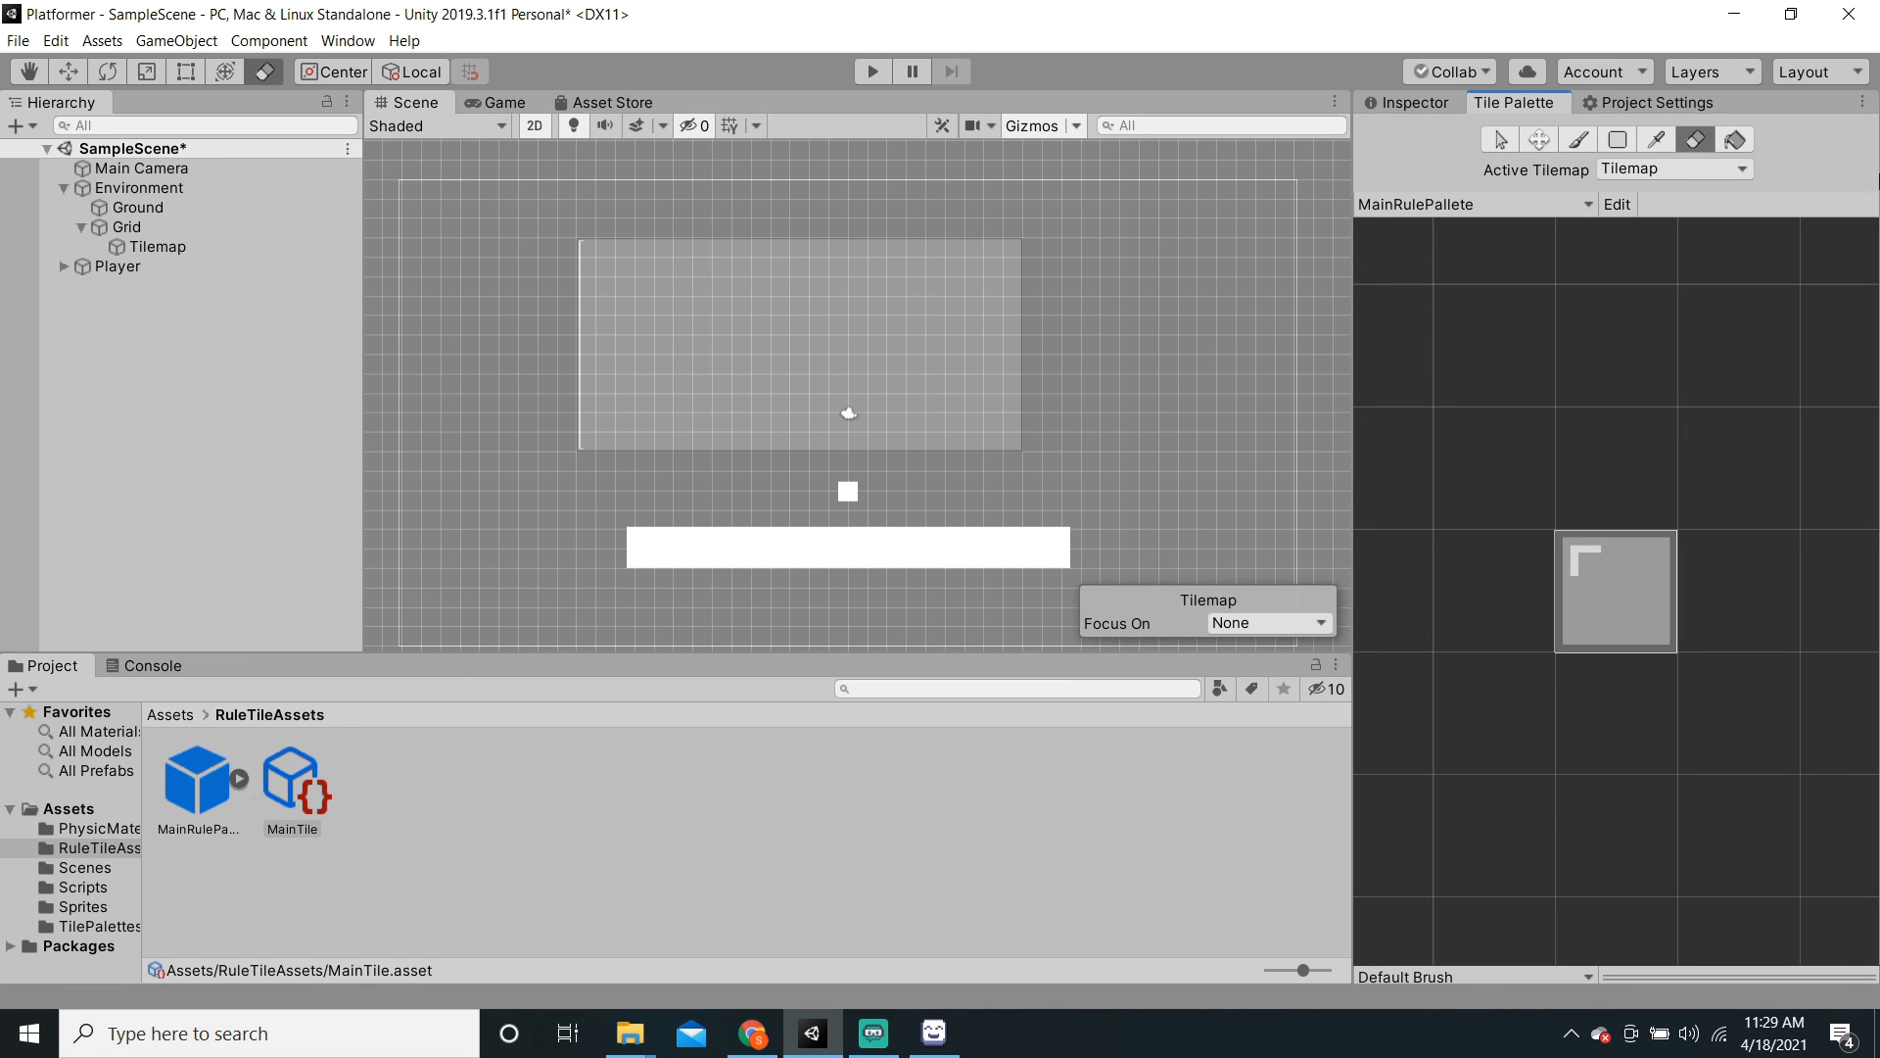
pyautogui.moveTo(579, 256)
pyautogui.mouseDown()
pyautogui.moveTo(994, 343)
pyautogui.moveTo(591, 296)
pyautogui.moveTo(595, 335)
pyautogui.mouseUp()
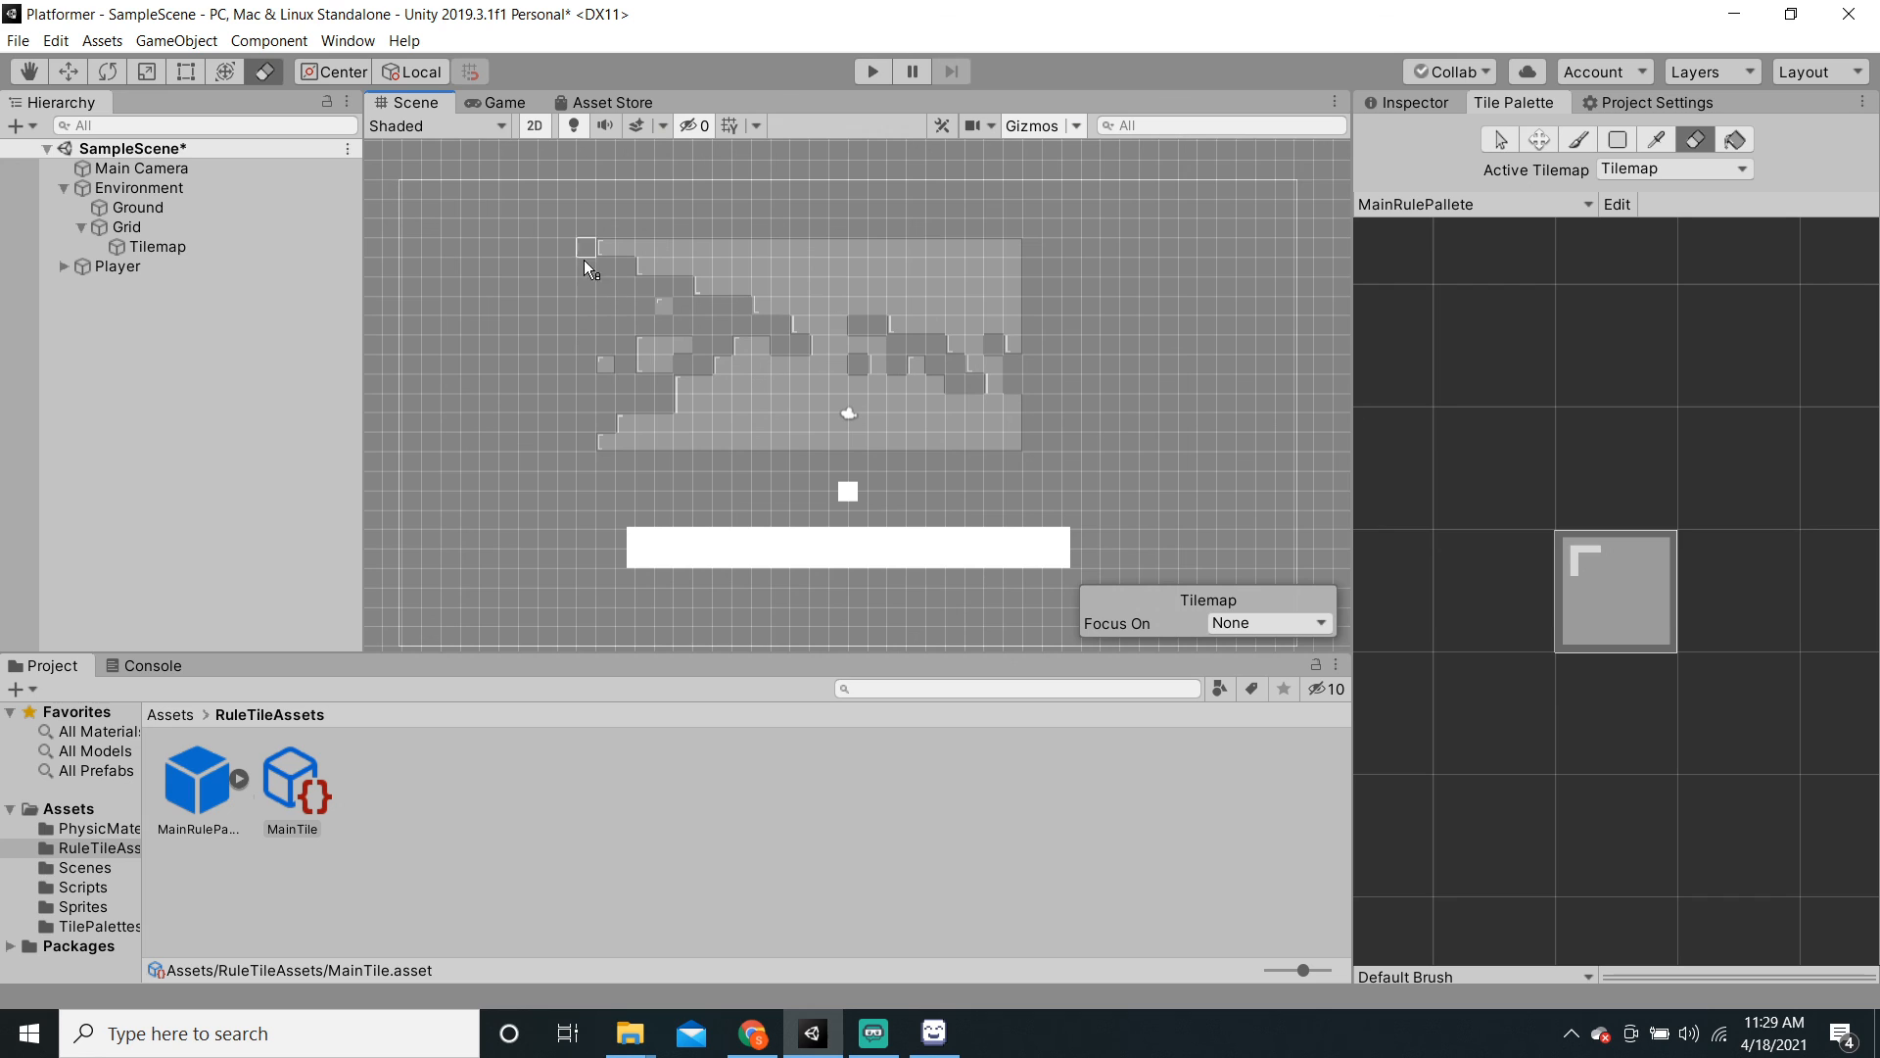
pyautogui.moveTo(607, 445)
pyautogui.mouseDown()
pyautogui.moveTo(972, 440)
pyautogui.moveTo(572, 398)
pyautogui.moveTo(848, 421)
pyautogui.moveTo(1009, 408)
pyautogui.moveTo(655, 386)
pyautogui.moveTo(946, 403)
pyautogui.mouseUp()
# Step: Erase the remaining test tiles row by row until the tilemap is empty
pyautogui.moveTo(1003, 248)
pyautogui.mouseDown()
pyautogui.moveTo(588, 248)
pyautogui.moveTo(909, 253)
pyautogui.moveTo(858, 257)
pyautogui.mouseUp()
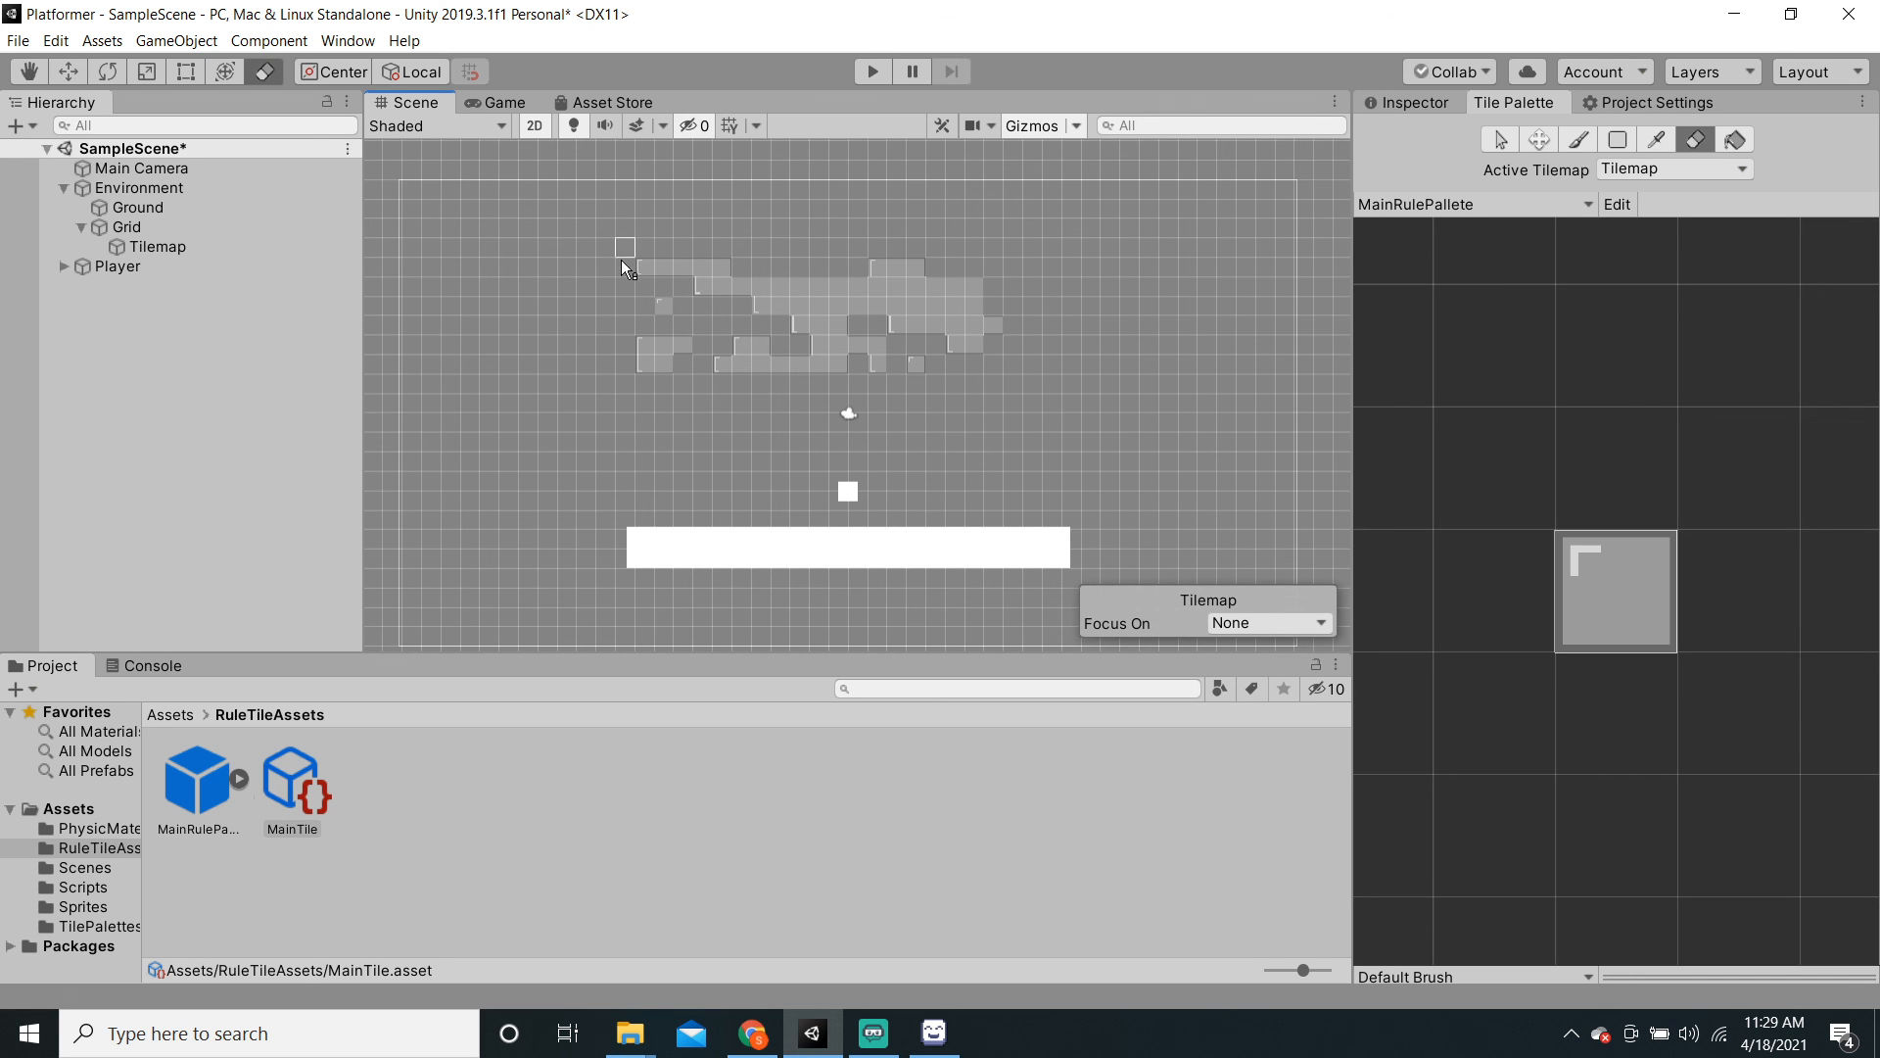
pyautogui.moveTo(633, 378); pyautogui.dragTo(959, 357)
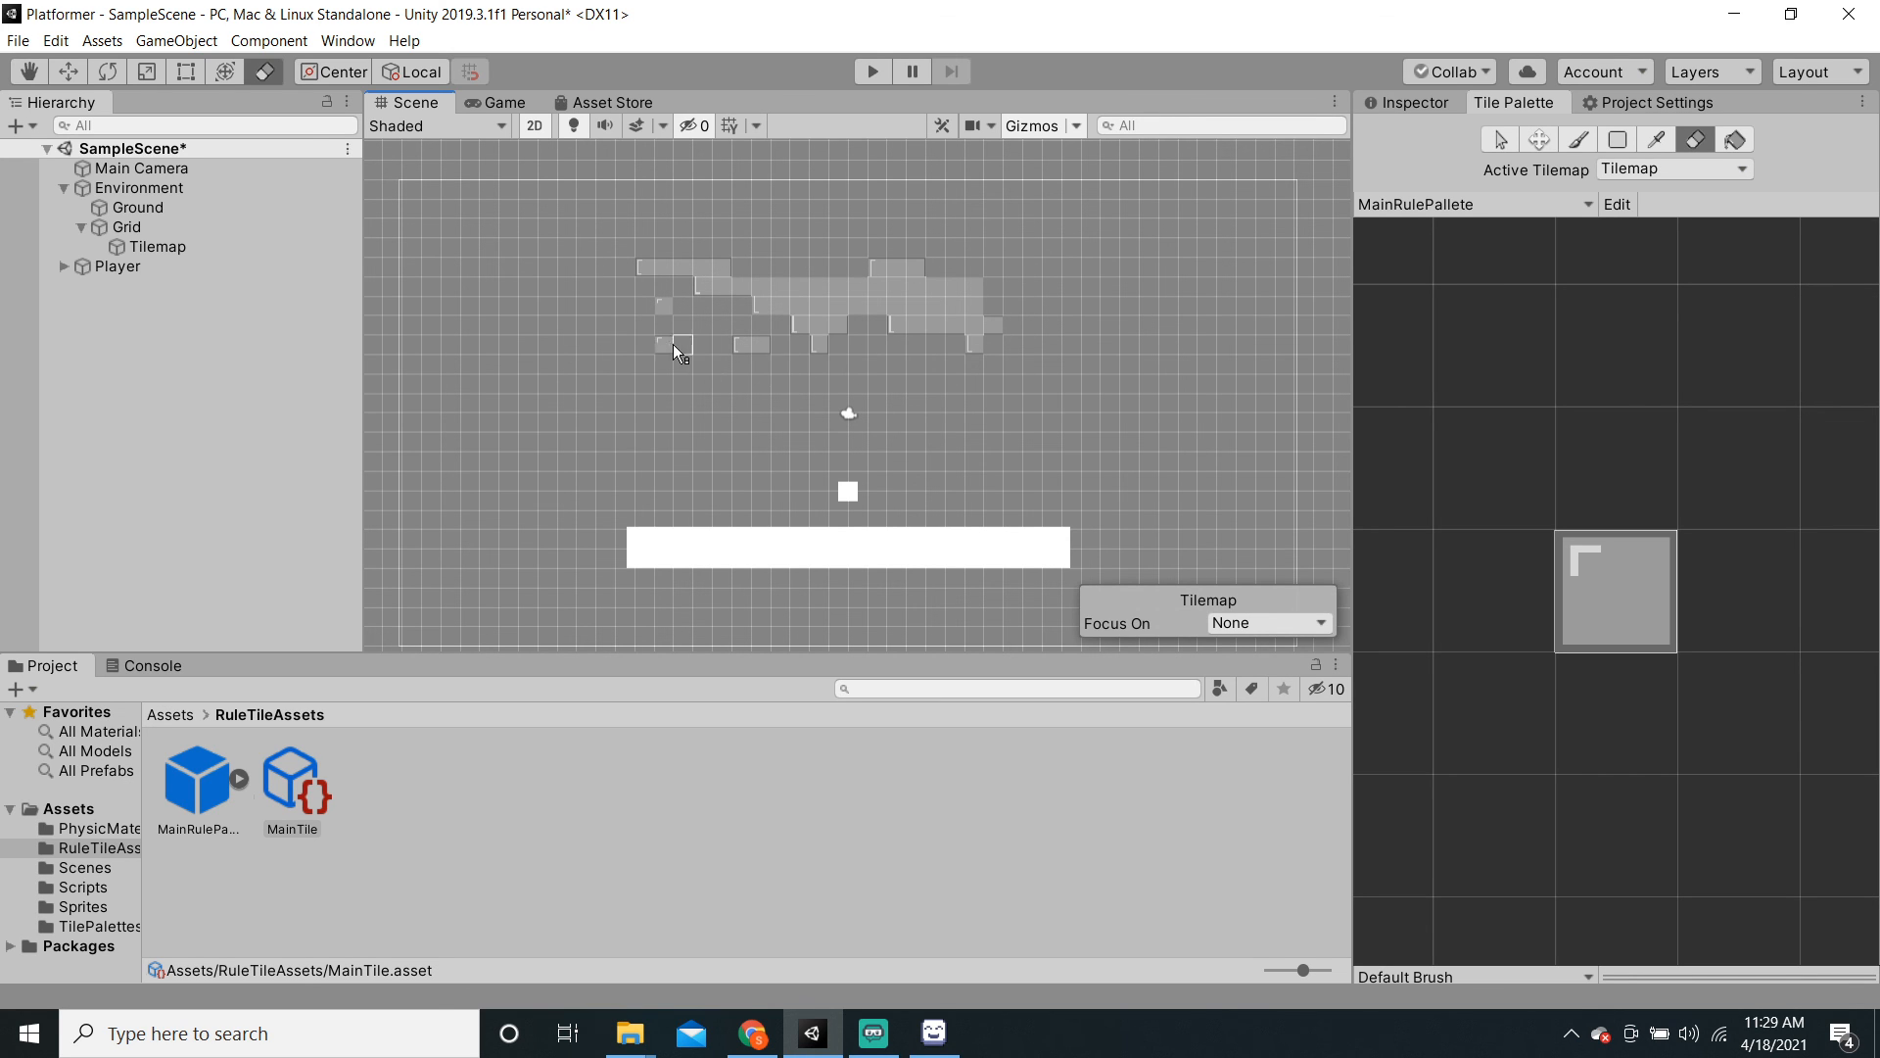
pyautogui.moveTo(673, 343); pyautogui.dragTo(803, 345)
pyautogui.moveTo(975, 341); pyautogui.dragTo(856, 313)
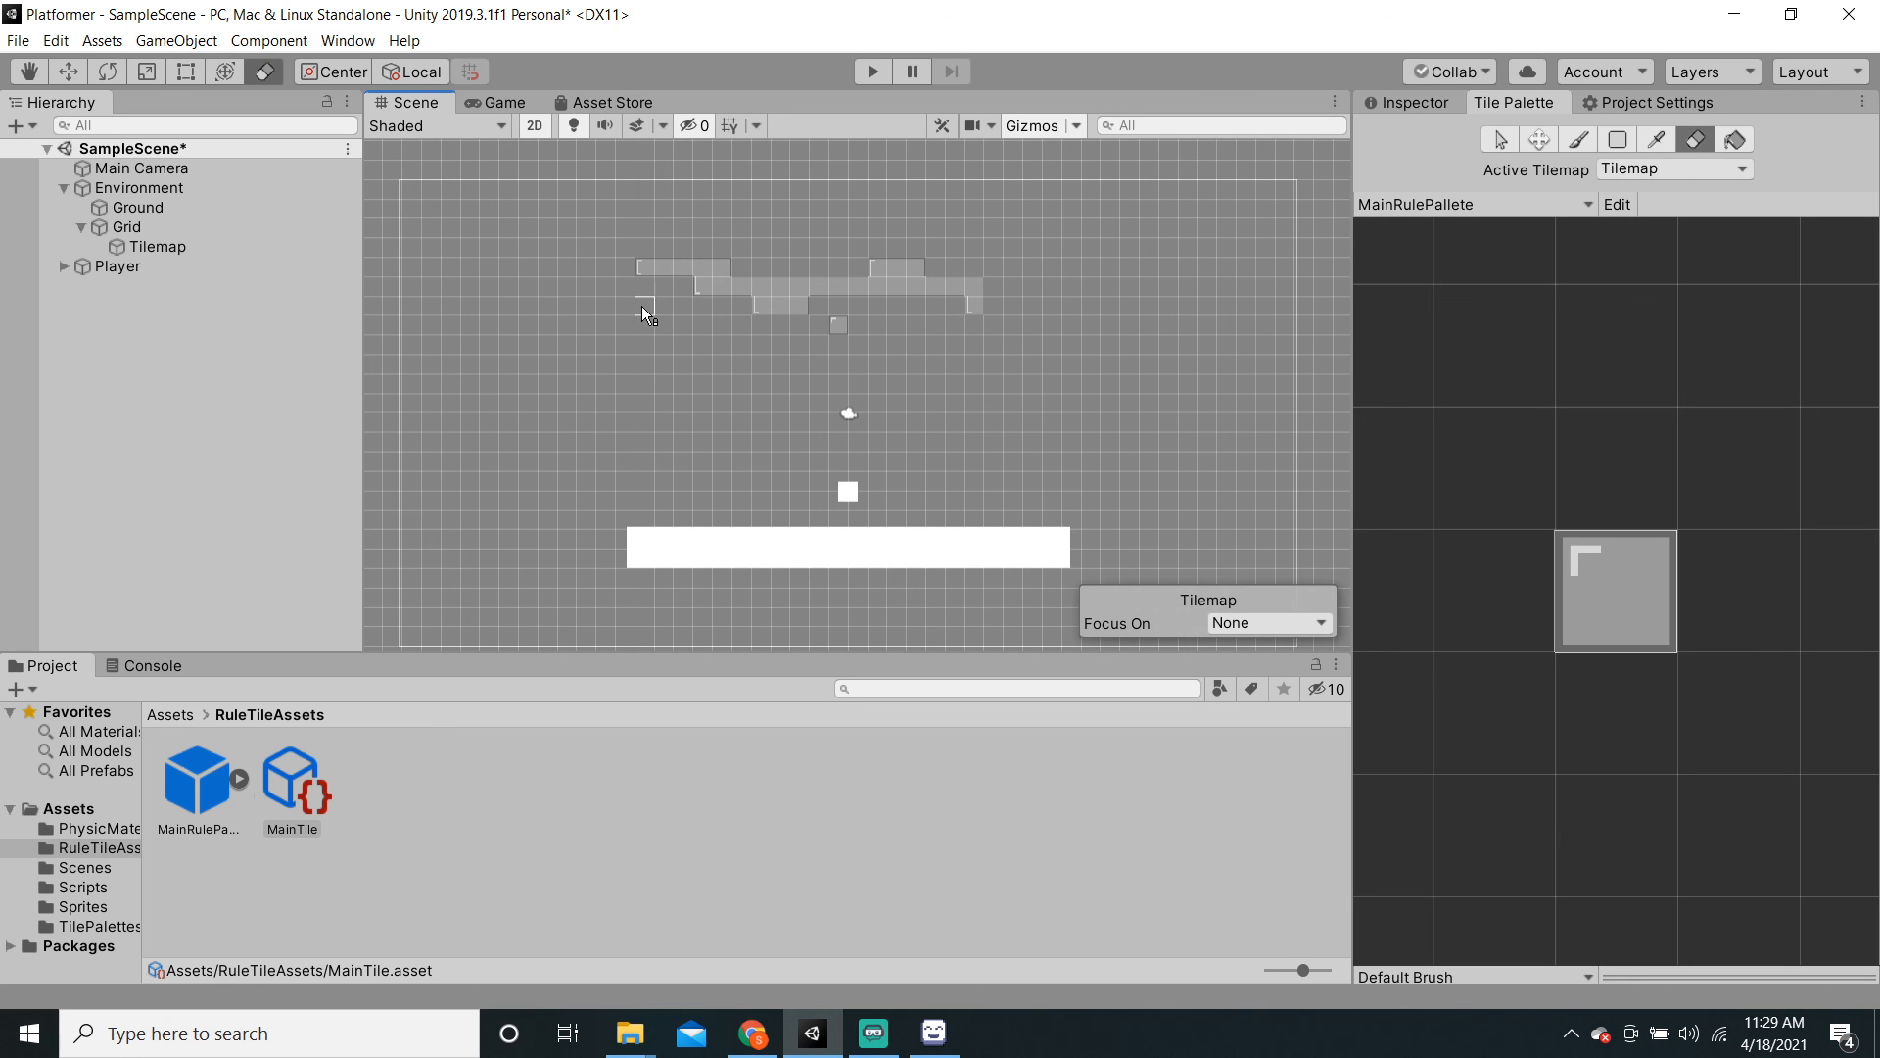
pyautogui.moveTo(727, 290); pyautogui.dragTo(975, 294)
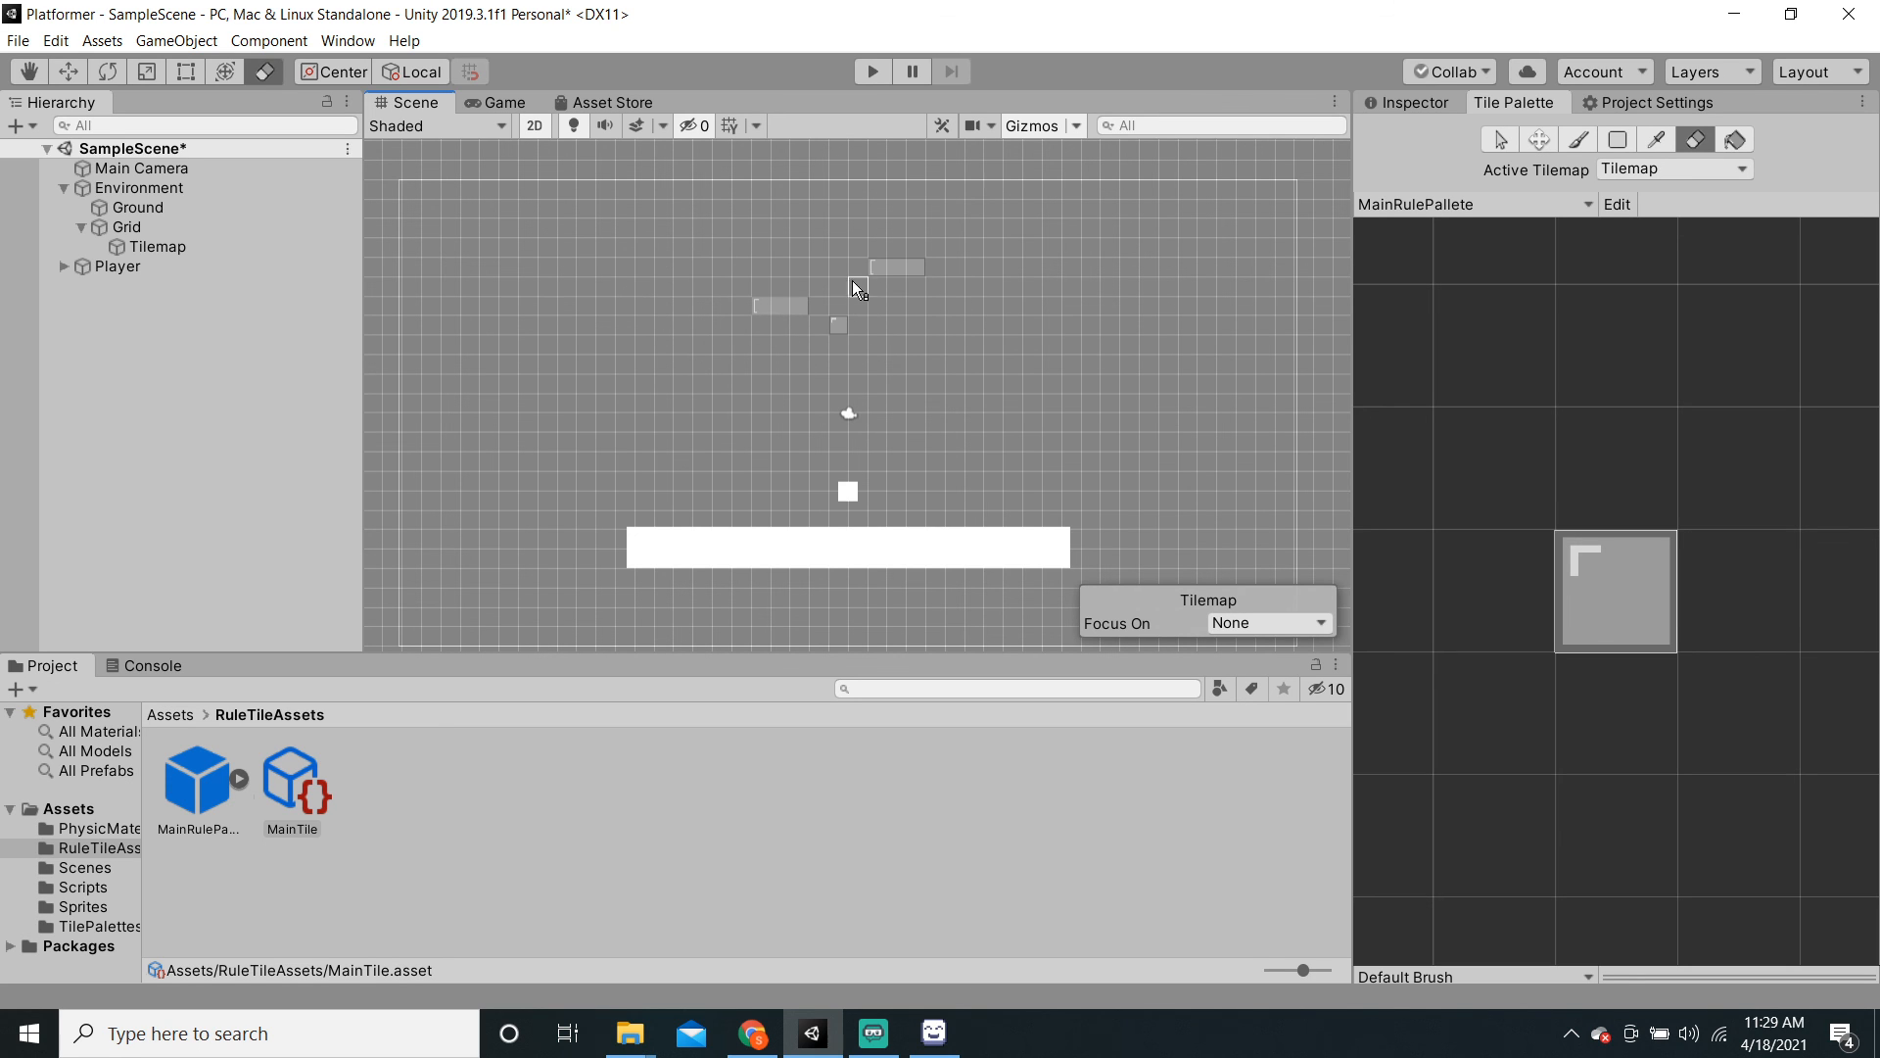
# Step: Return the Inspector to MainTile's rules and save the scene with Ctrl+S
pyautogui.click(1402, 103)
pyautogui.click(874, 1033)
pyautogui.click(812, 1033)
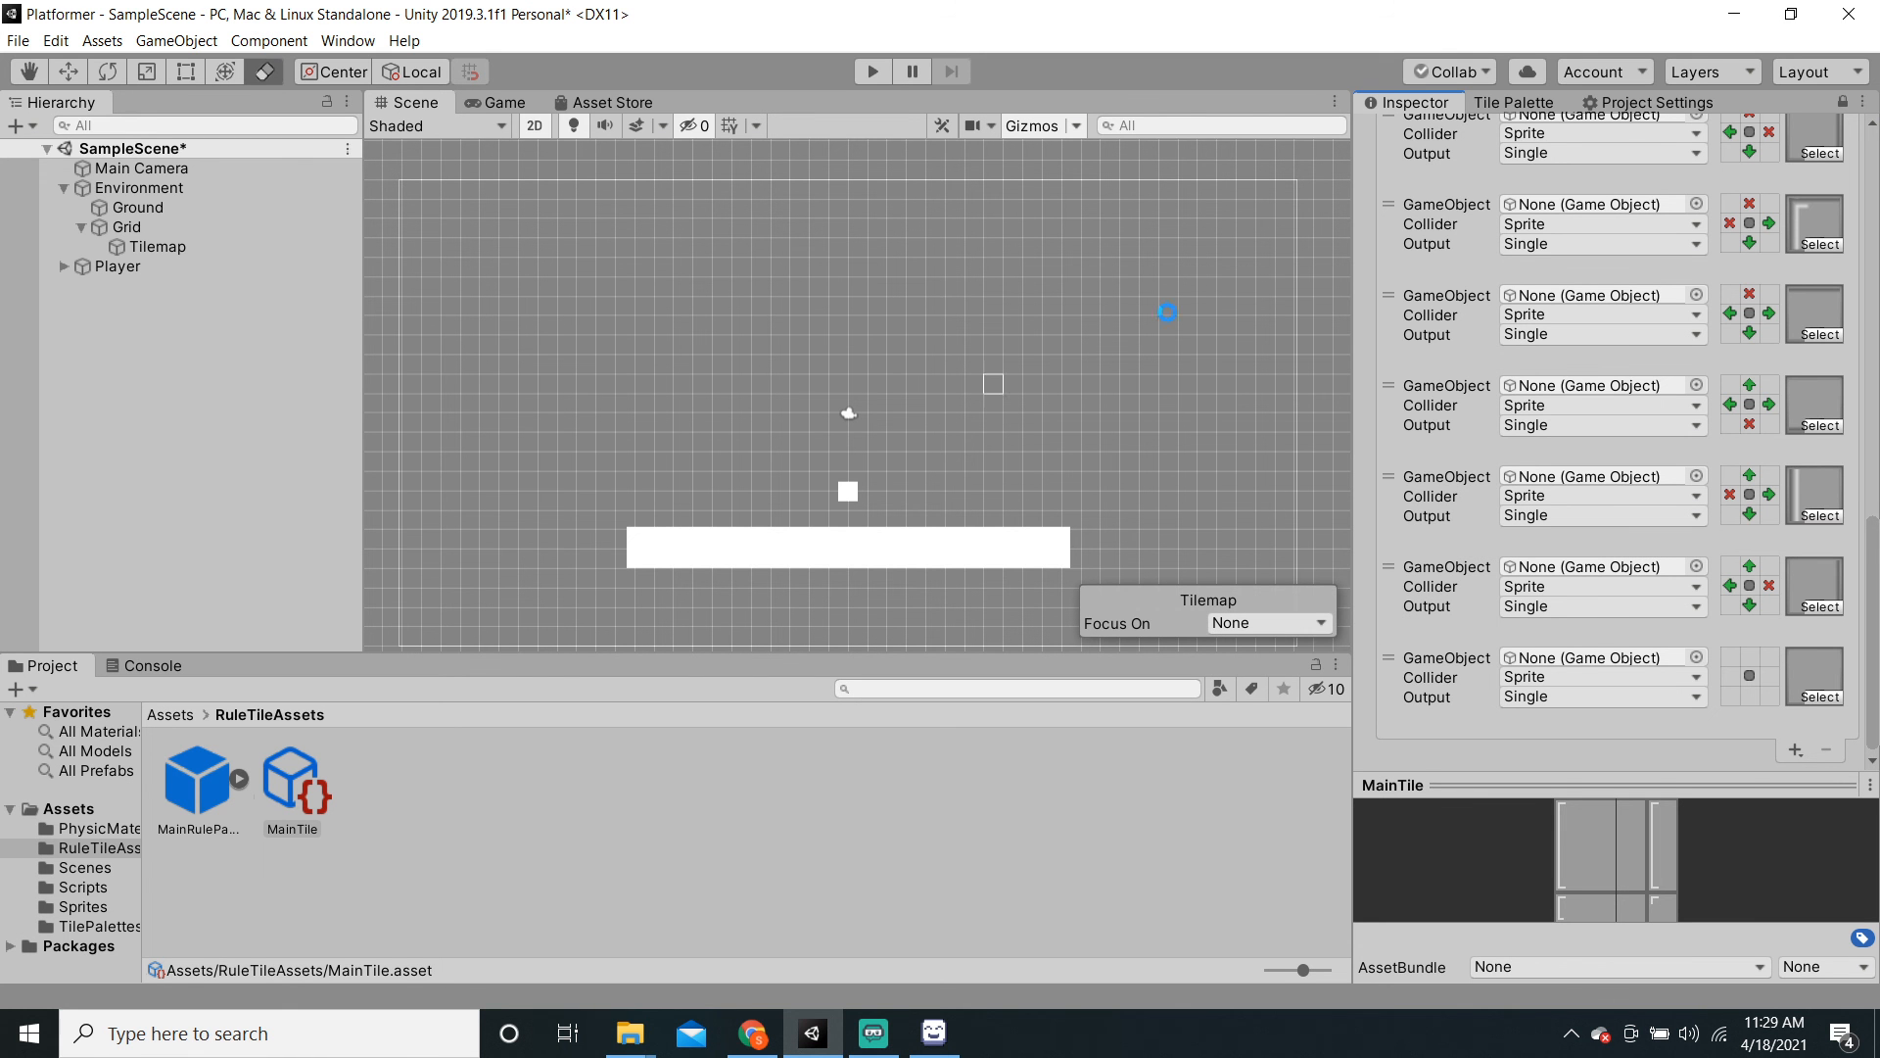
pyautogui.hotkey('ctrl', 's')
# Step: Delete Ground, rename Grid to 'MainTile', then reselect the Tilemap with the MainRulePallete palette
pyautogui.click(145, 208)
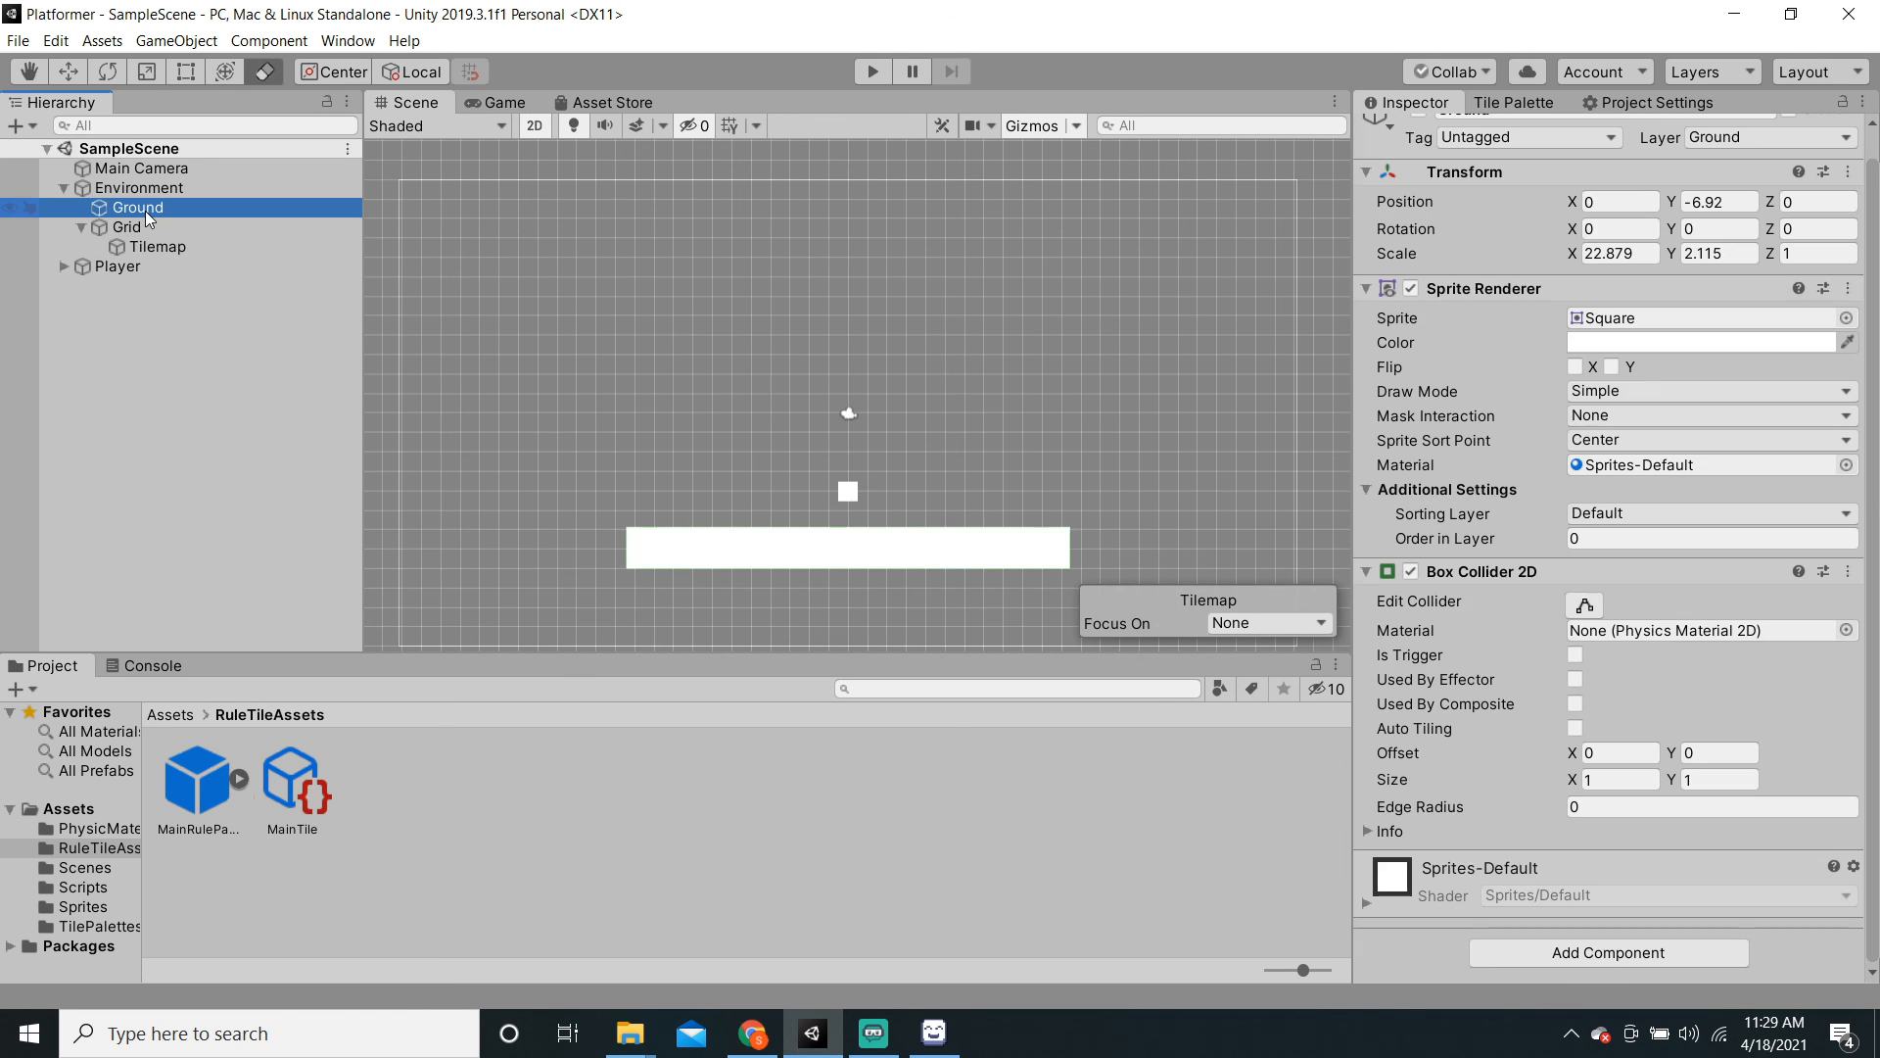
pyautogui.press('Delete')
pyautogui.click(171, 210)
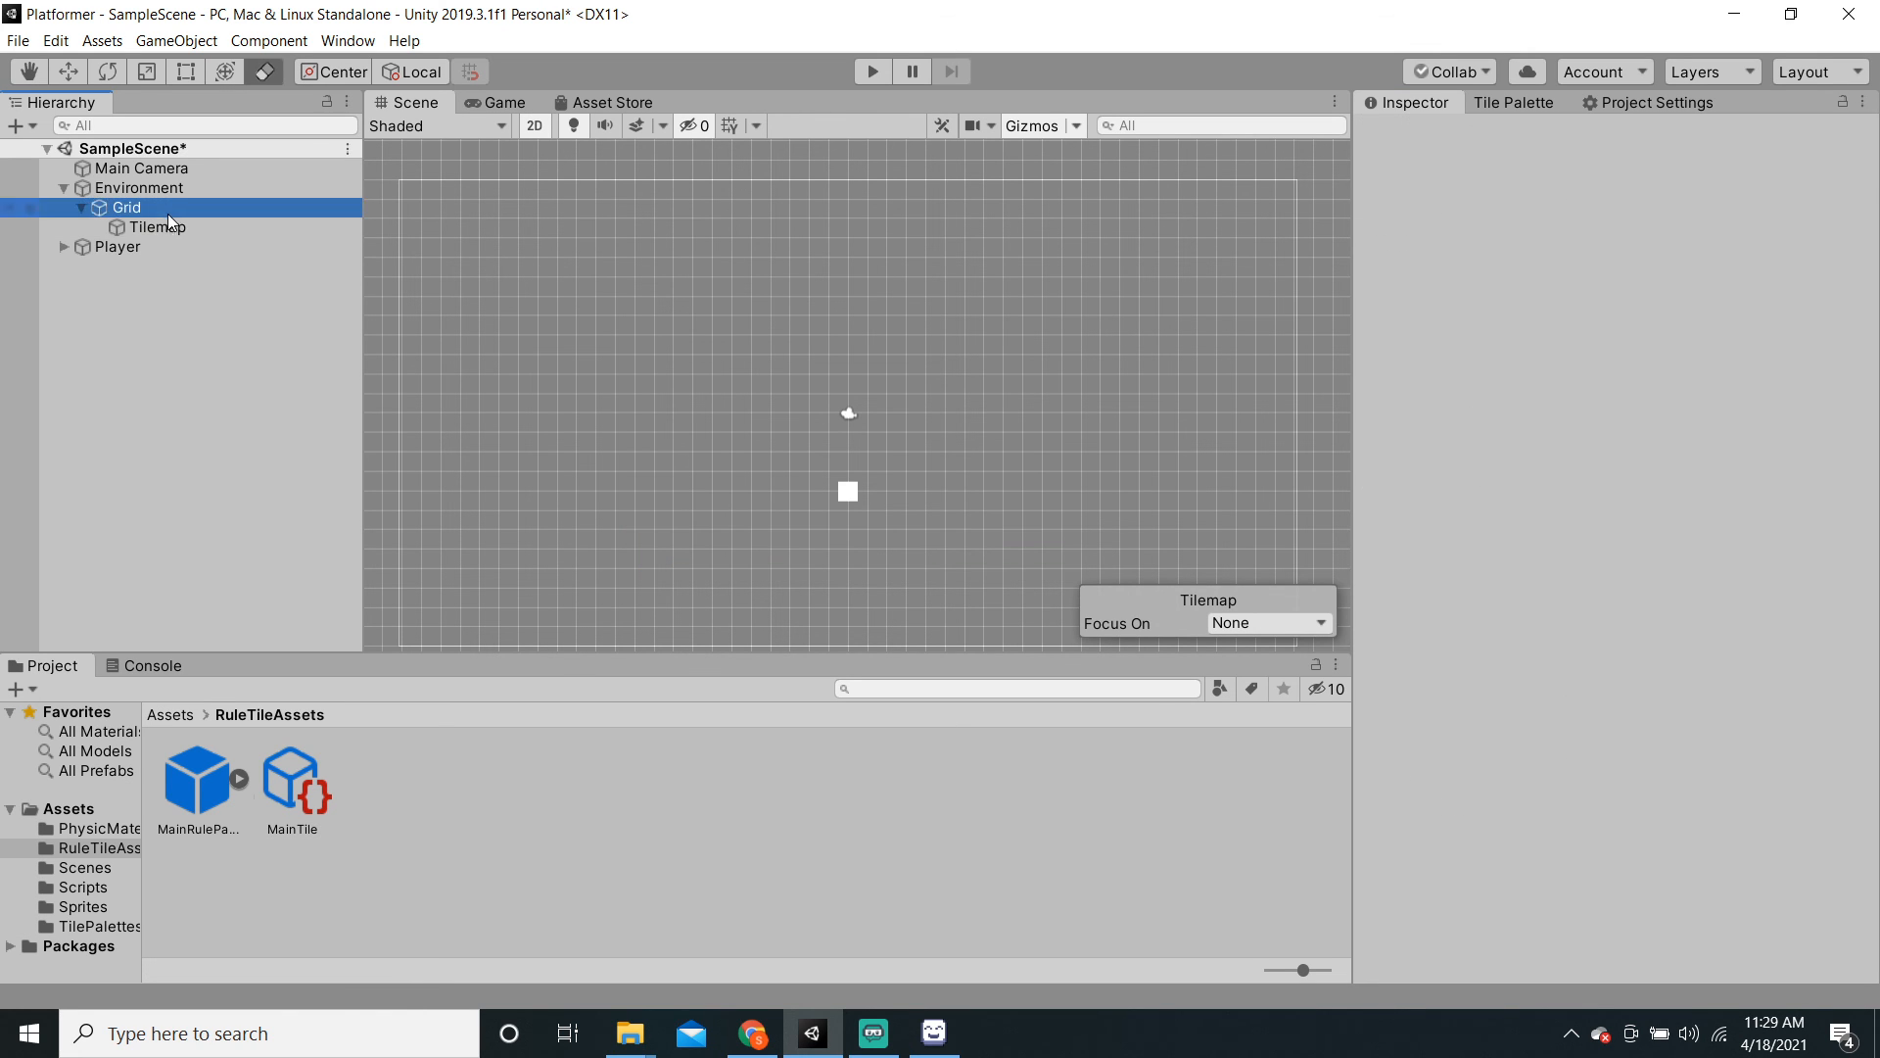
pyautogui.click(1505, 138)
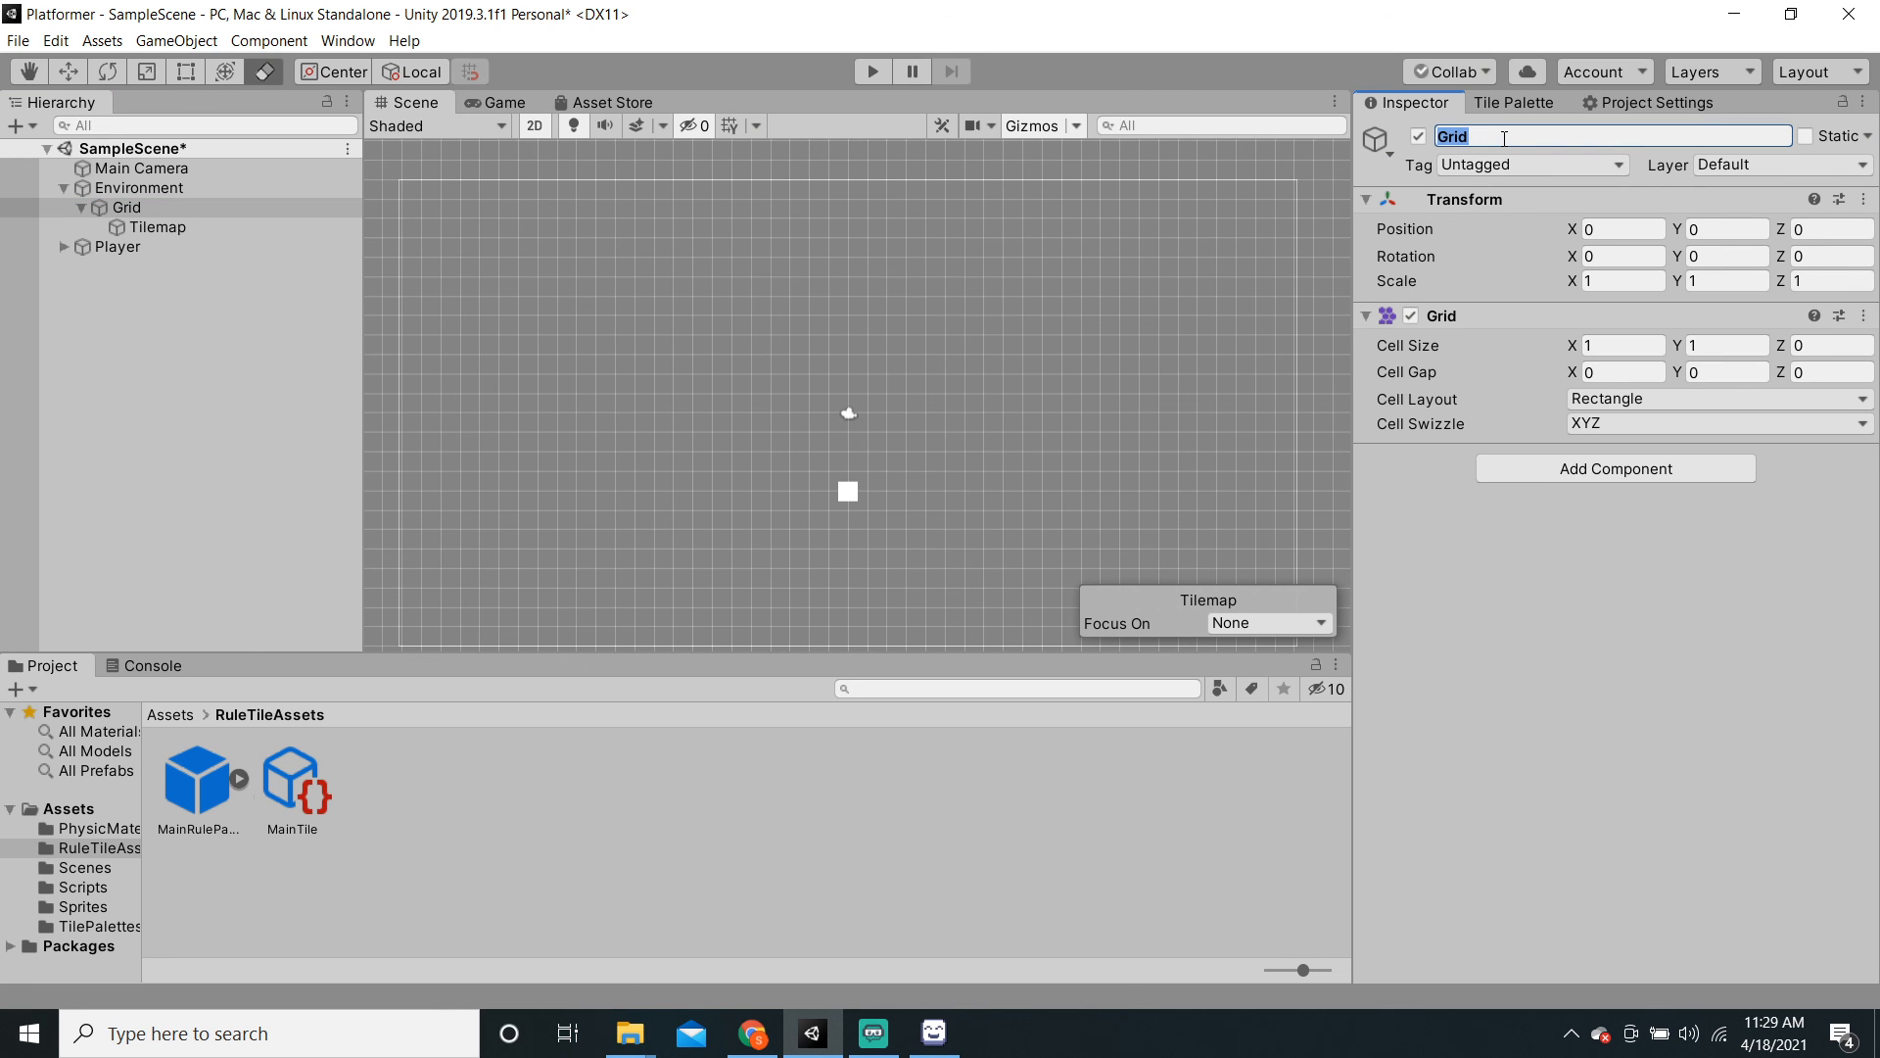
pyautogui.write('MainTie')
pyautogui.press('Return')
pyautogui.click(152, 228)
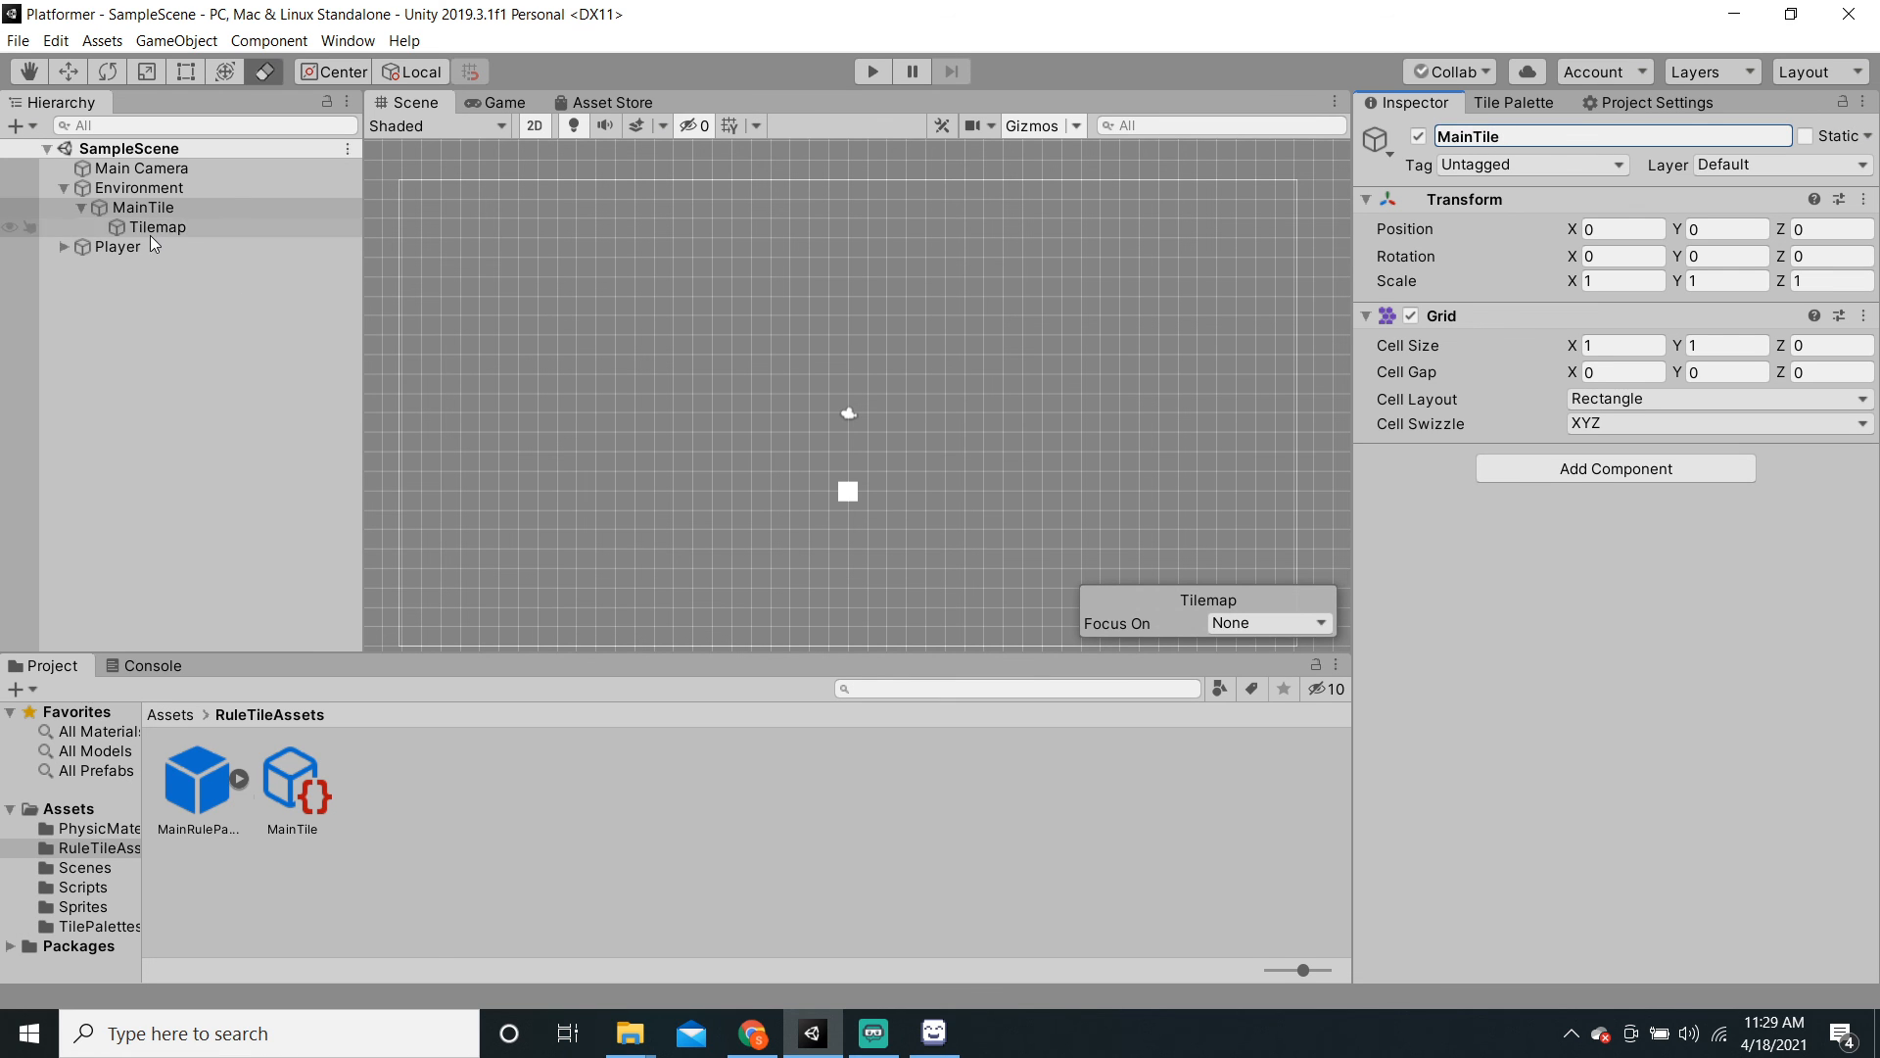
pyautogui.click(1513, 102)
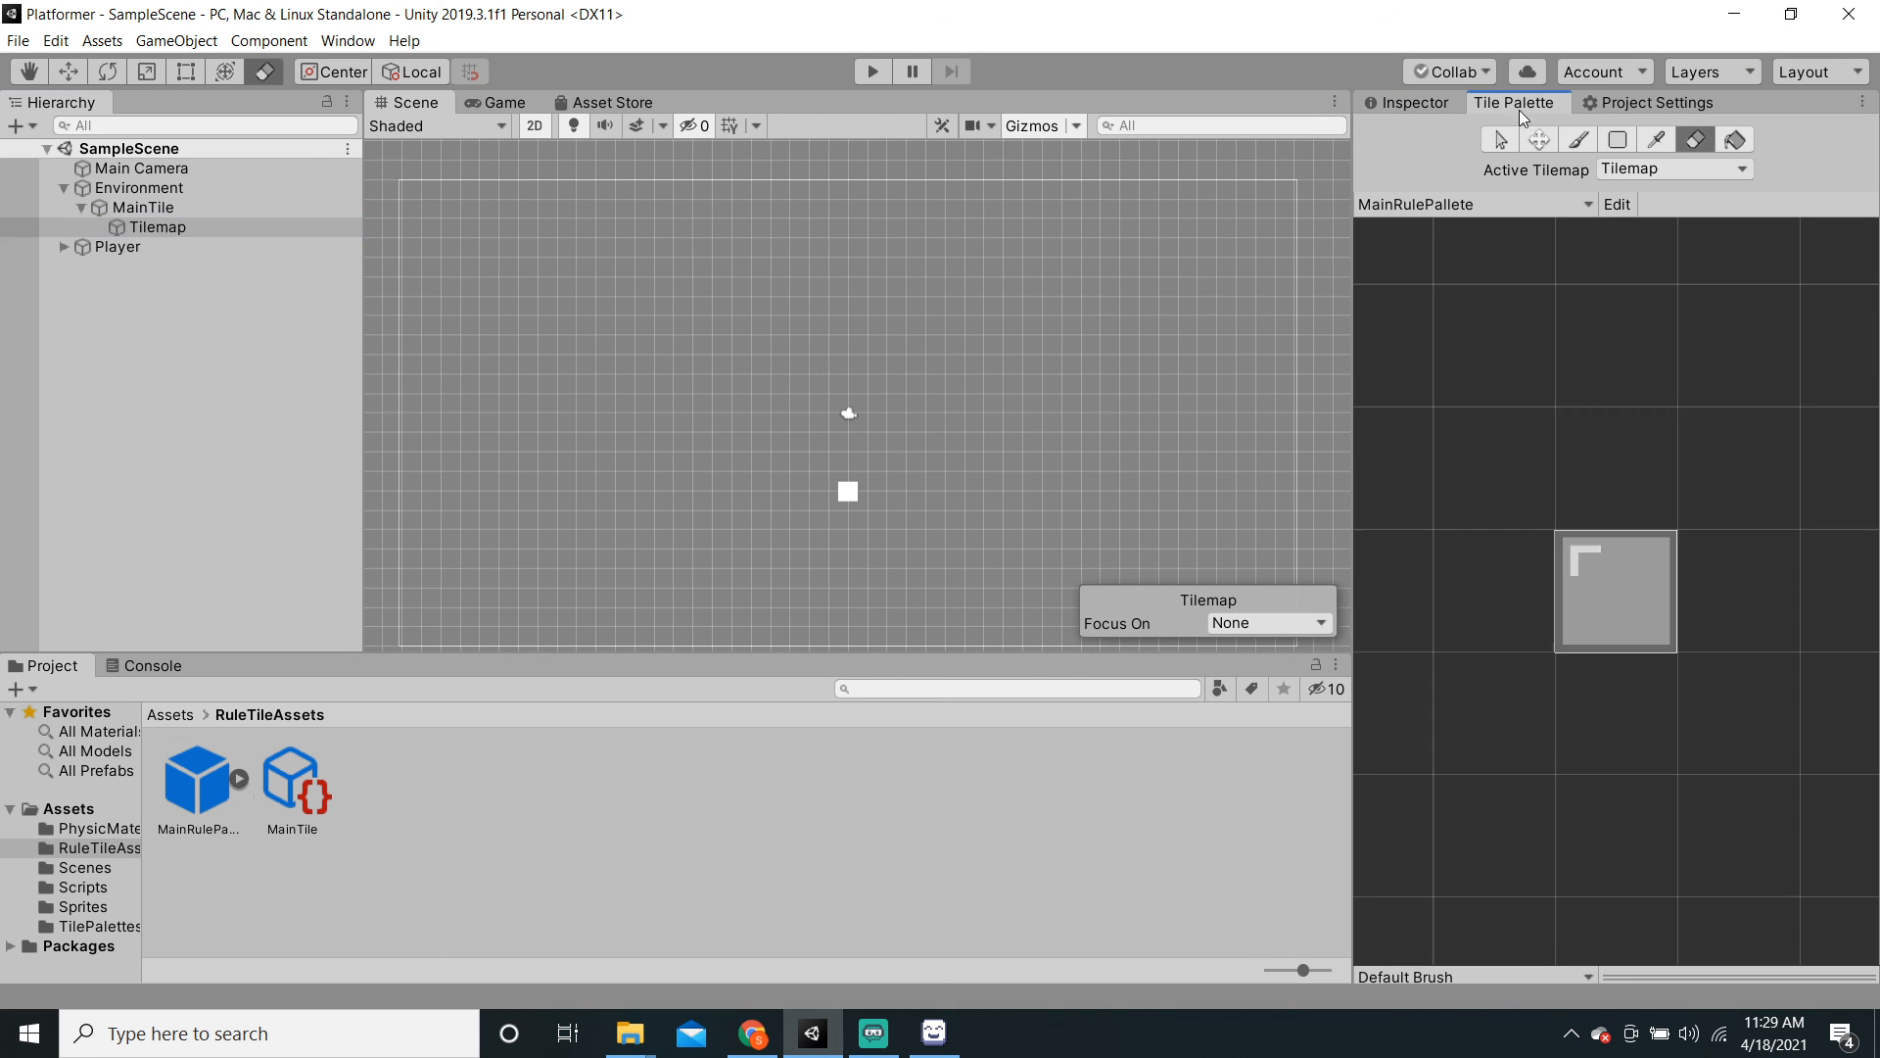
# Step: Box-fill a wide floor rectangle of rule tiles, undoing two misplaced attempts
pyautogui.scroll(-1, 907, 449)
pyautogui.moveTo(906, 450); pyautogui.dragTo(909, 358, button='middle')
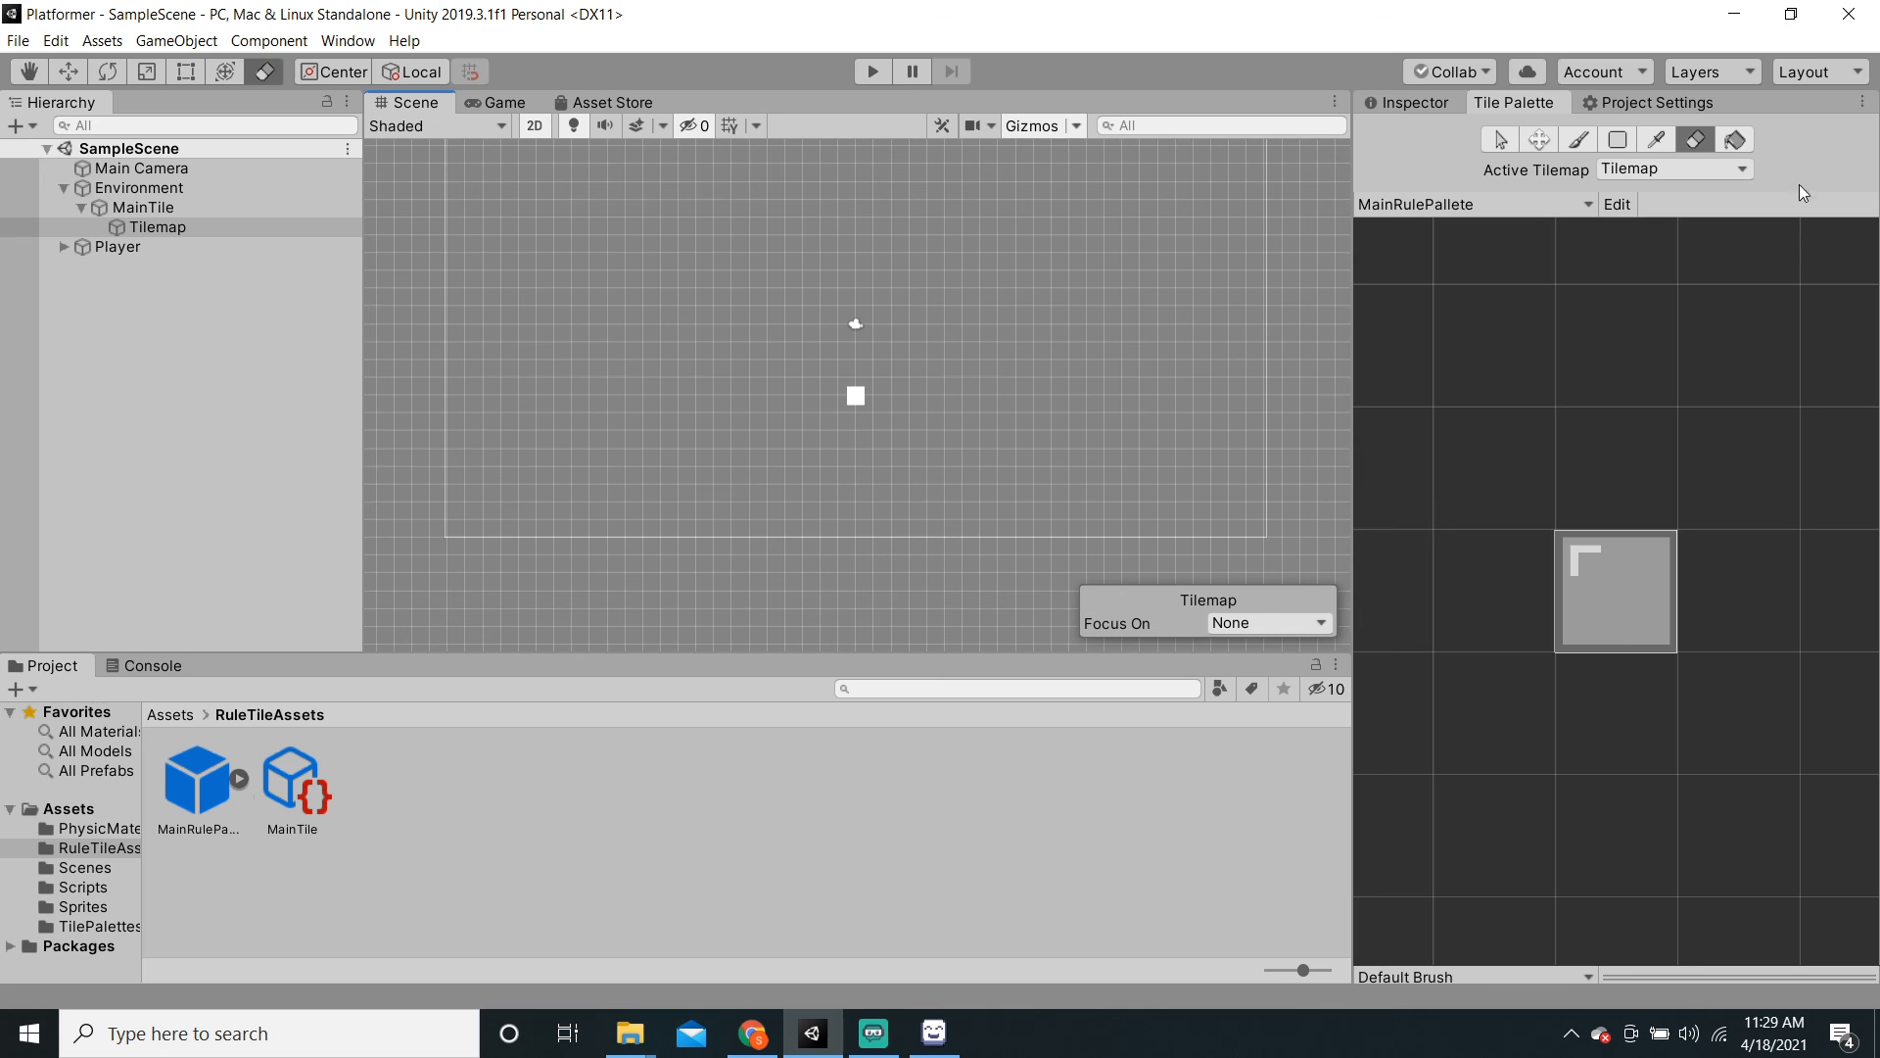
pyautogui.click(1619, 142)
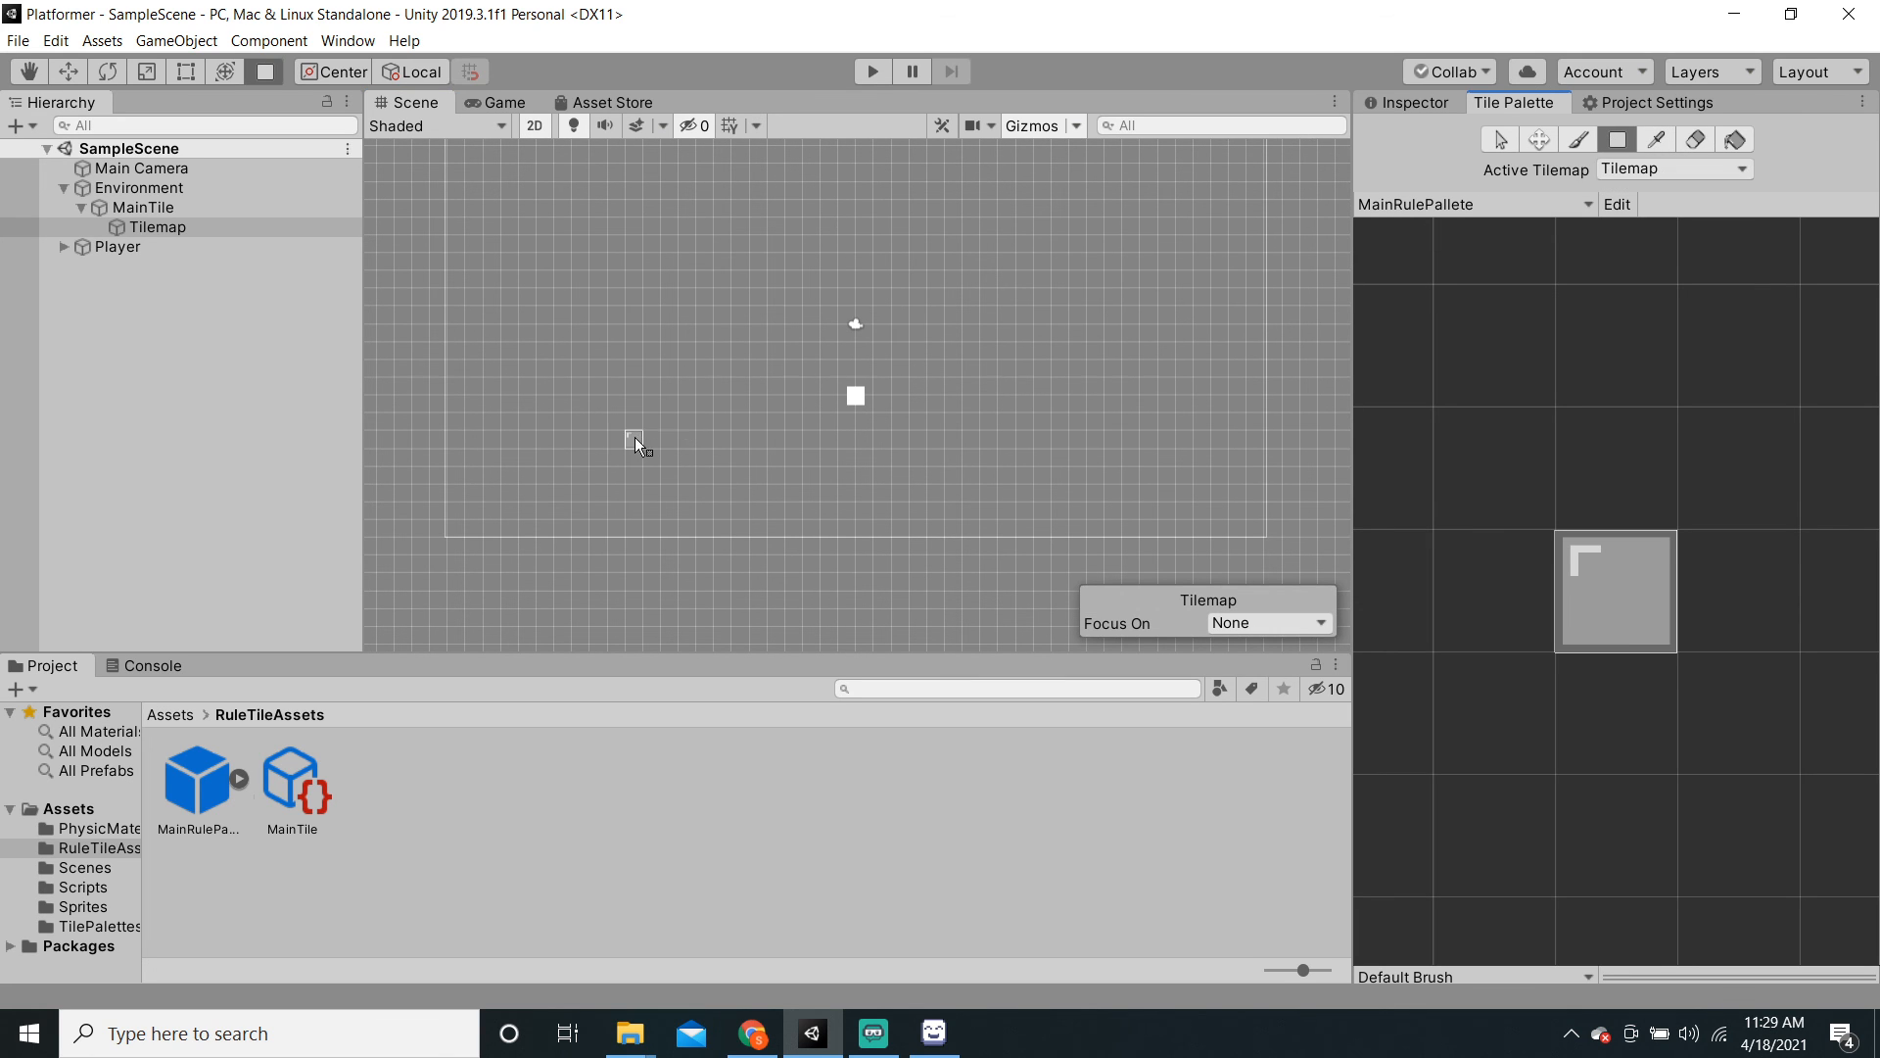
pyautogui.moveTo(634, 437)
pyautogui.mouseDown()
pyautogui.moveTo(1187, 511)
pyautogui.moveTo(1183, 531)
pyautogui.mouseUp()
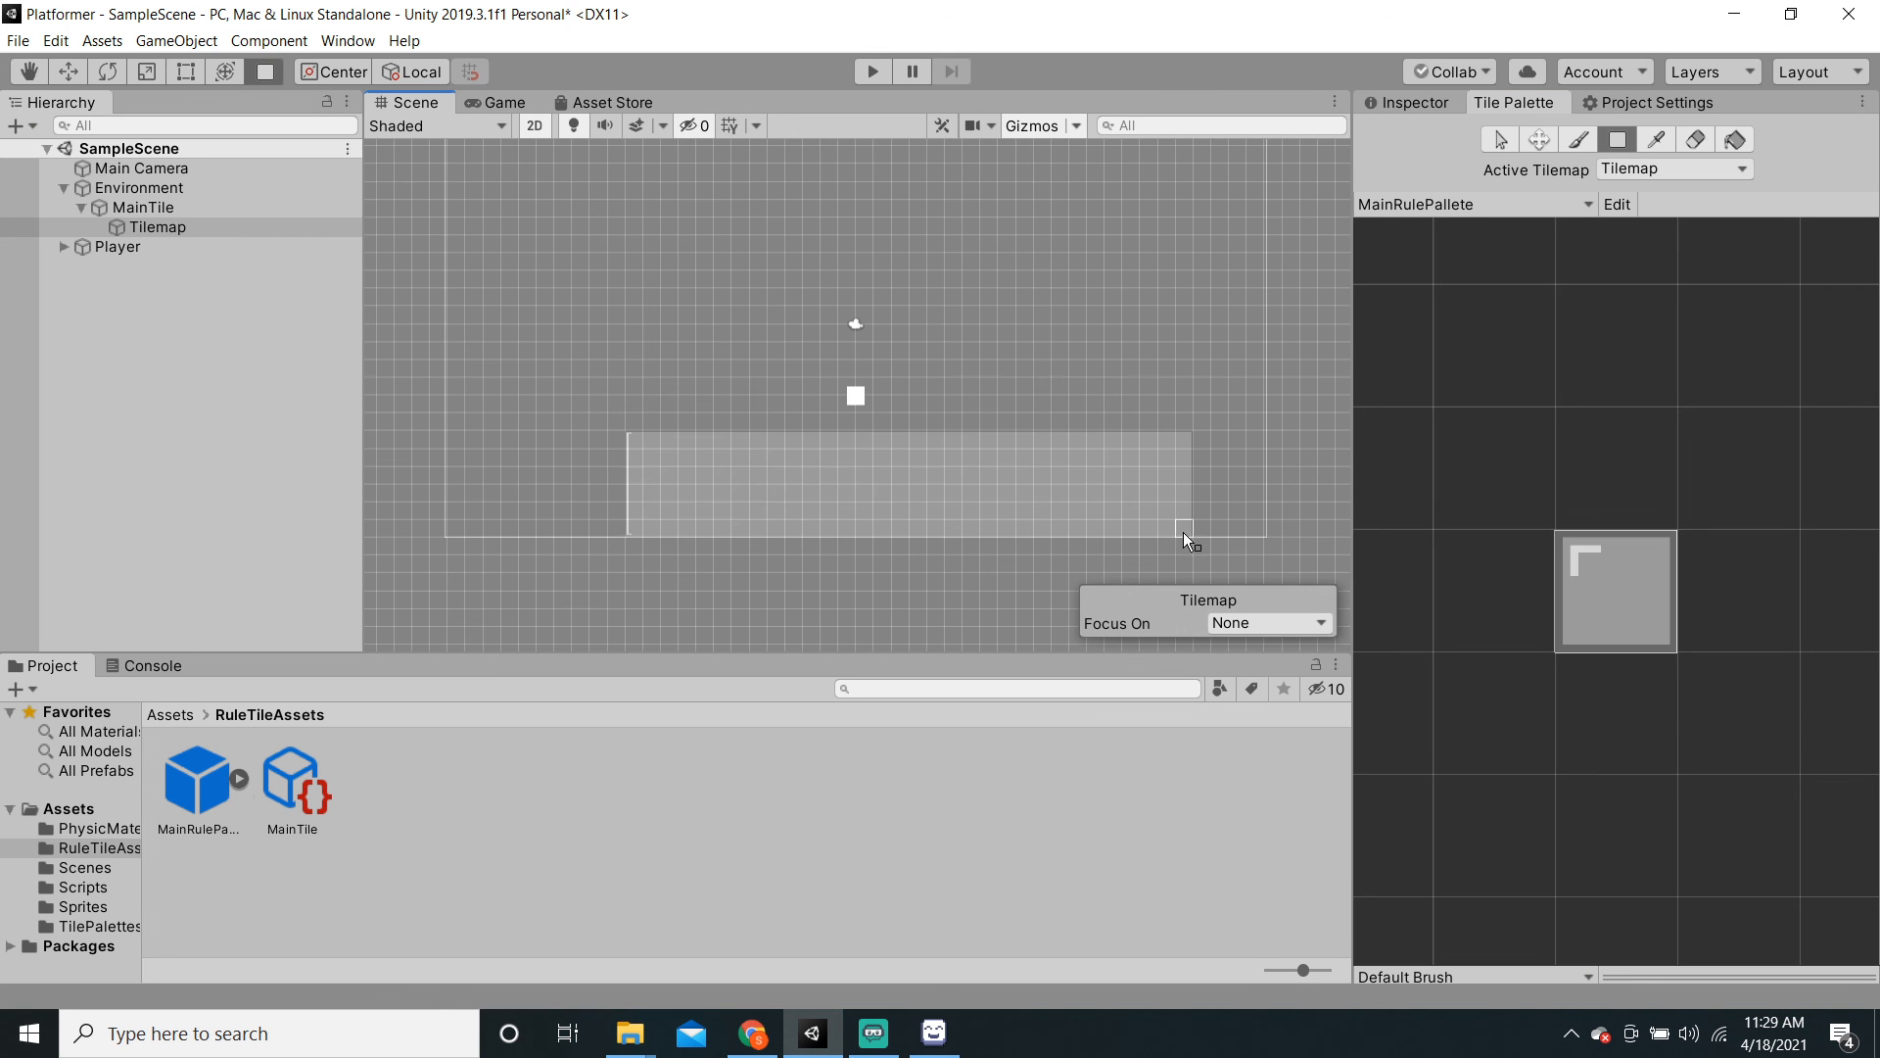
pyautogui.scroll(2, 1044, 594)
pyautogui.hotkey('ctrl', 'z')
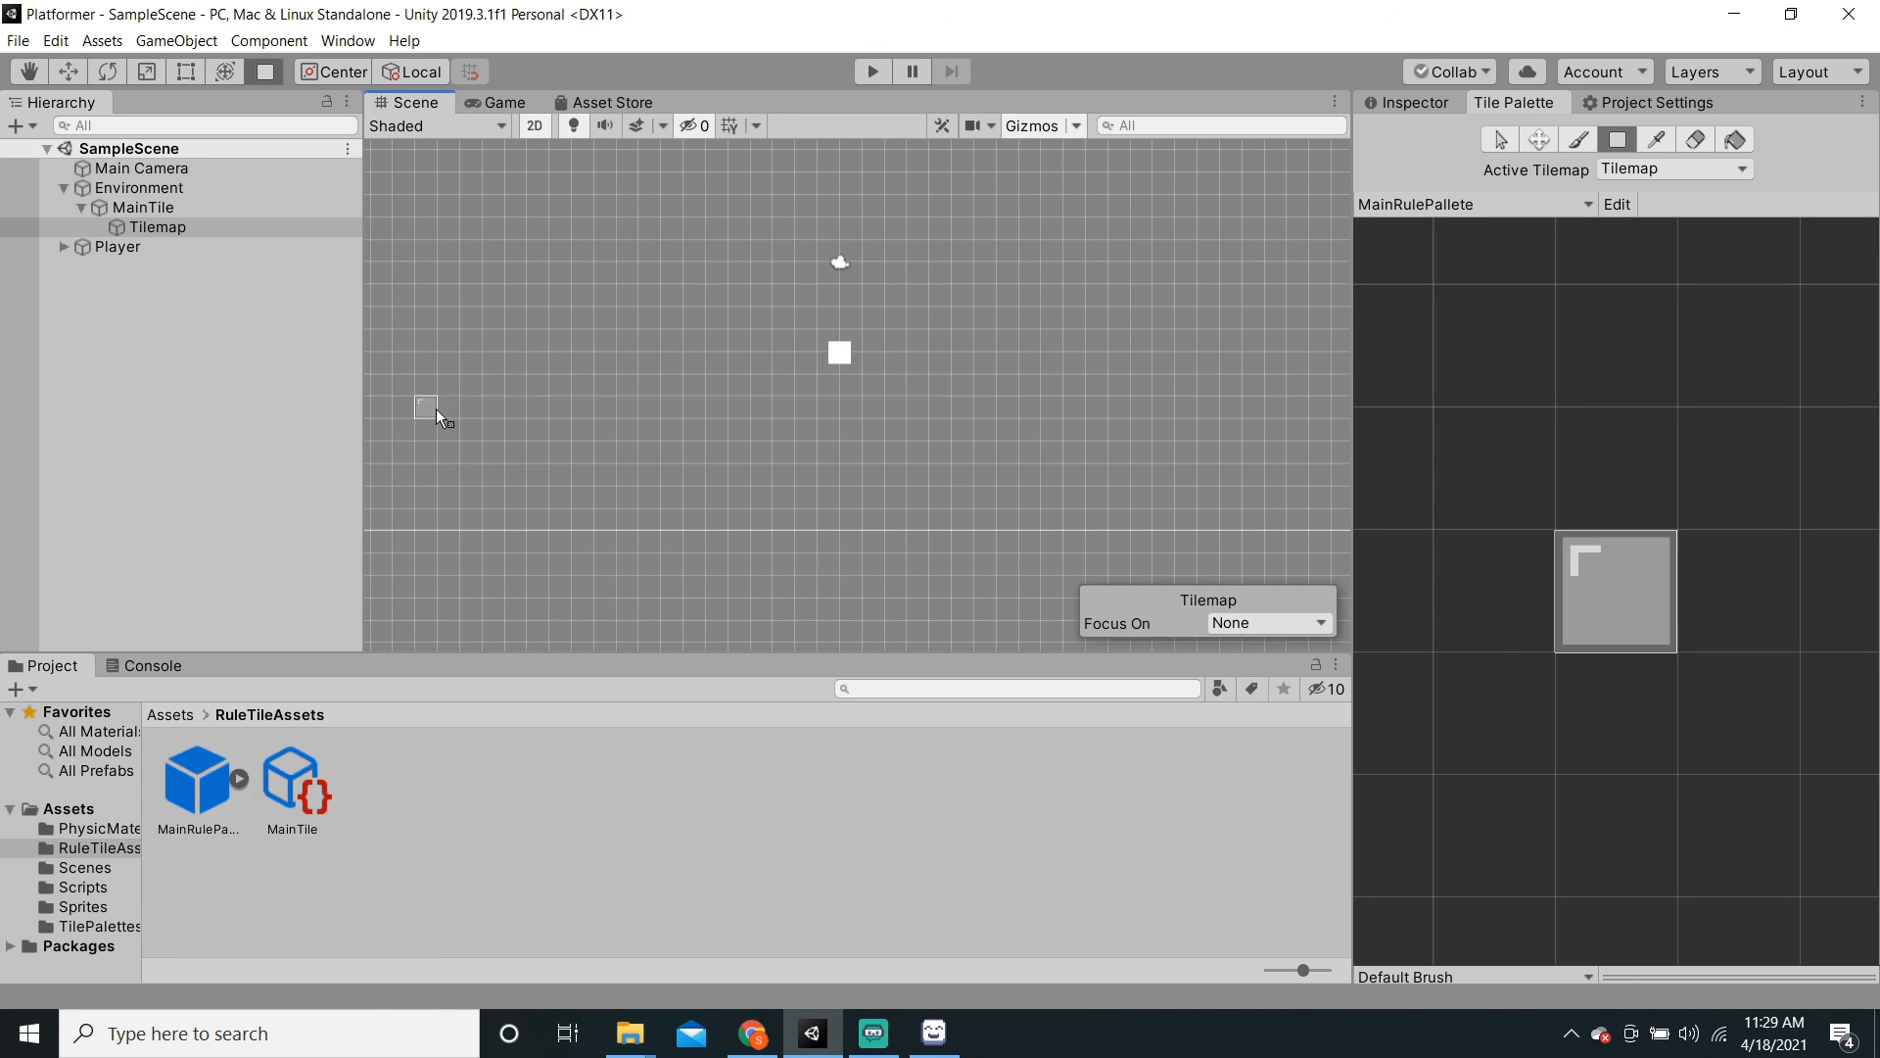
pyautogui.moveTo(437, 409); pyautogui.dragTo(1140, 502)
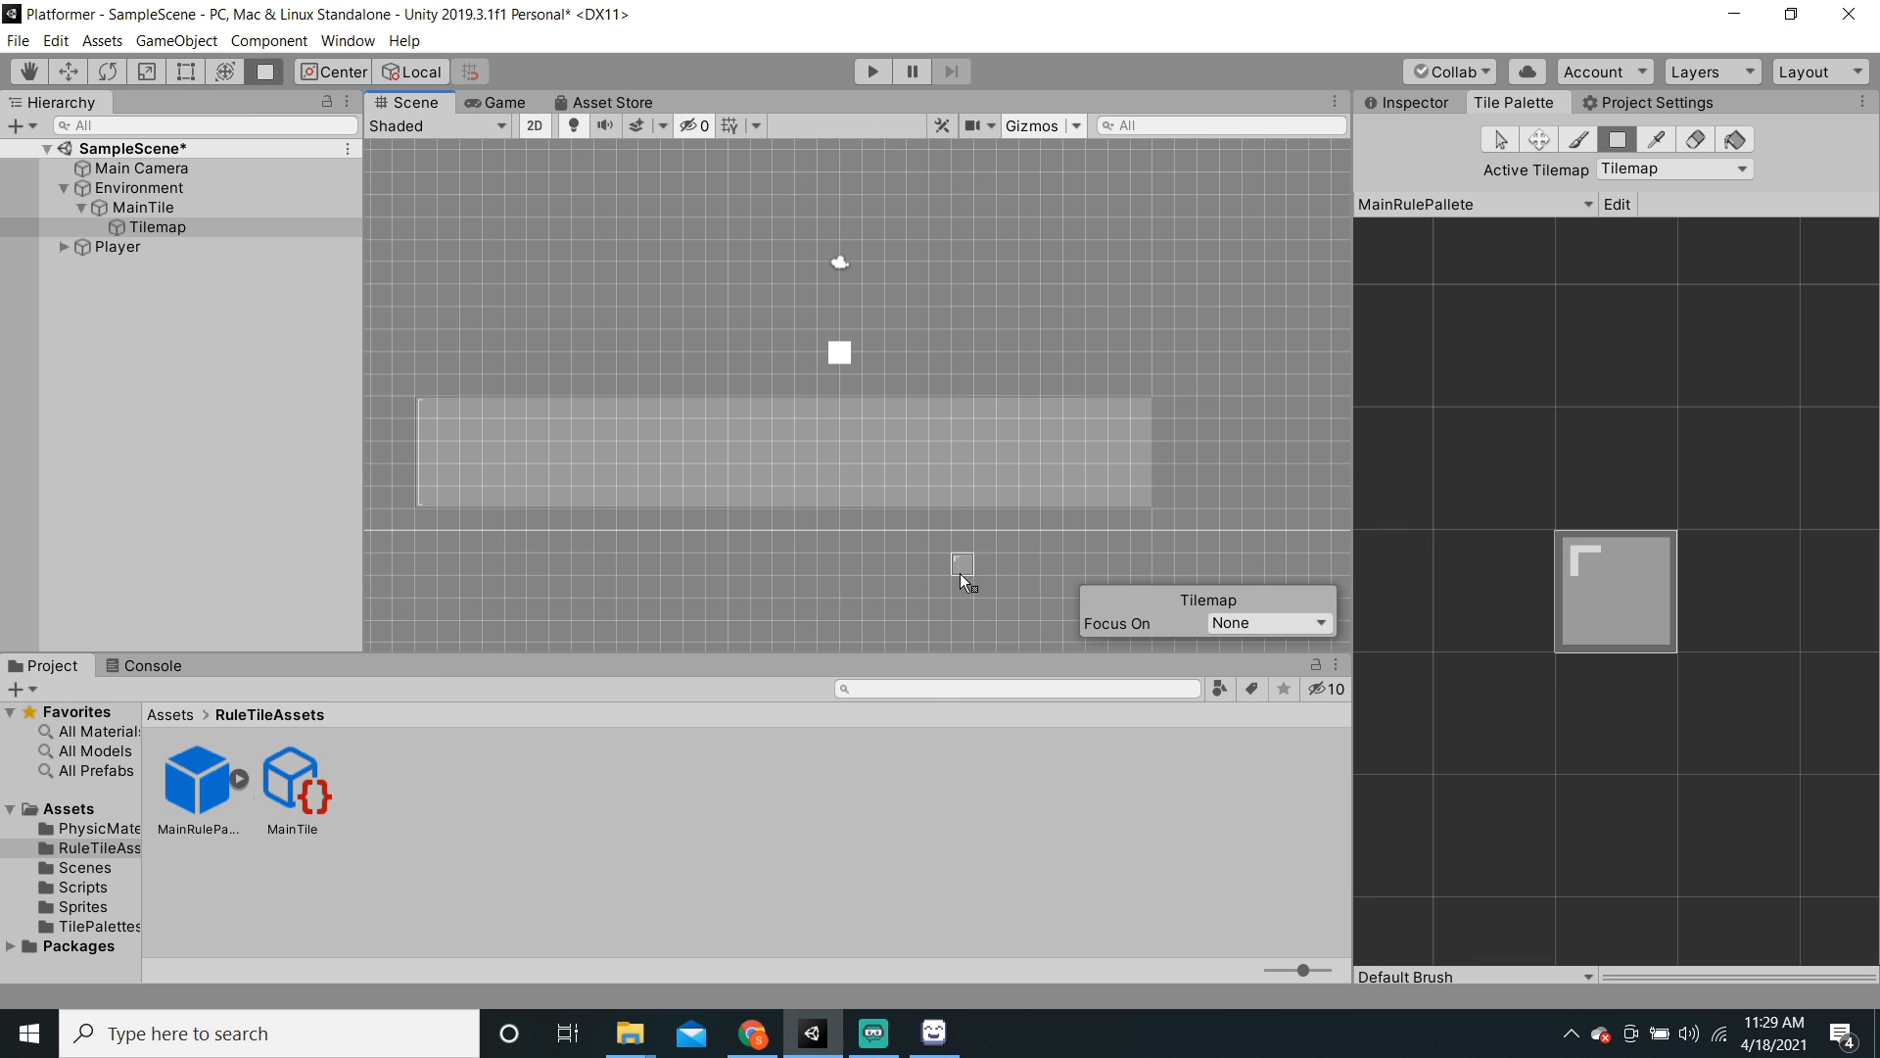
pyautogui.hotkey('ctrl', 'z')
pyautogui.moveTo(542, 413); pyautogui.dragTo(1091, 499)
# Step: Paint the left and right wall columns rising from the floor's ends
pyautogui.scroll(2, 1106, 368)
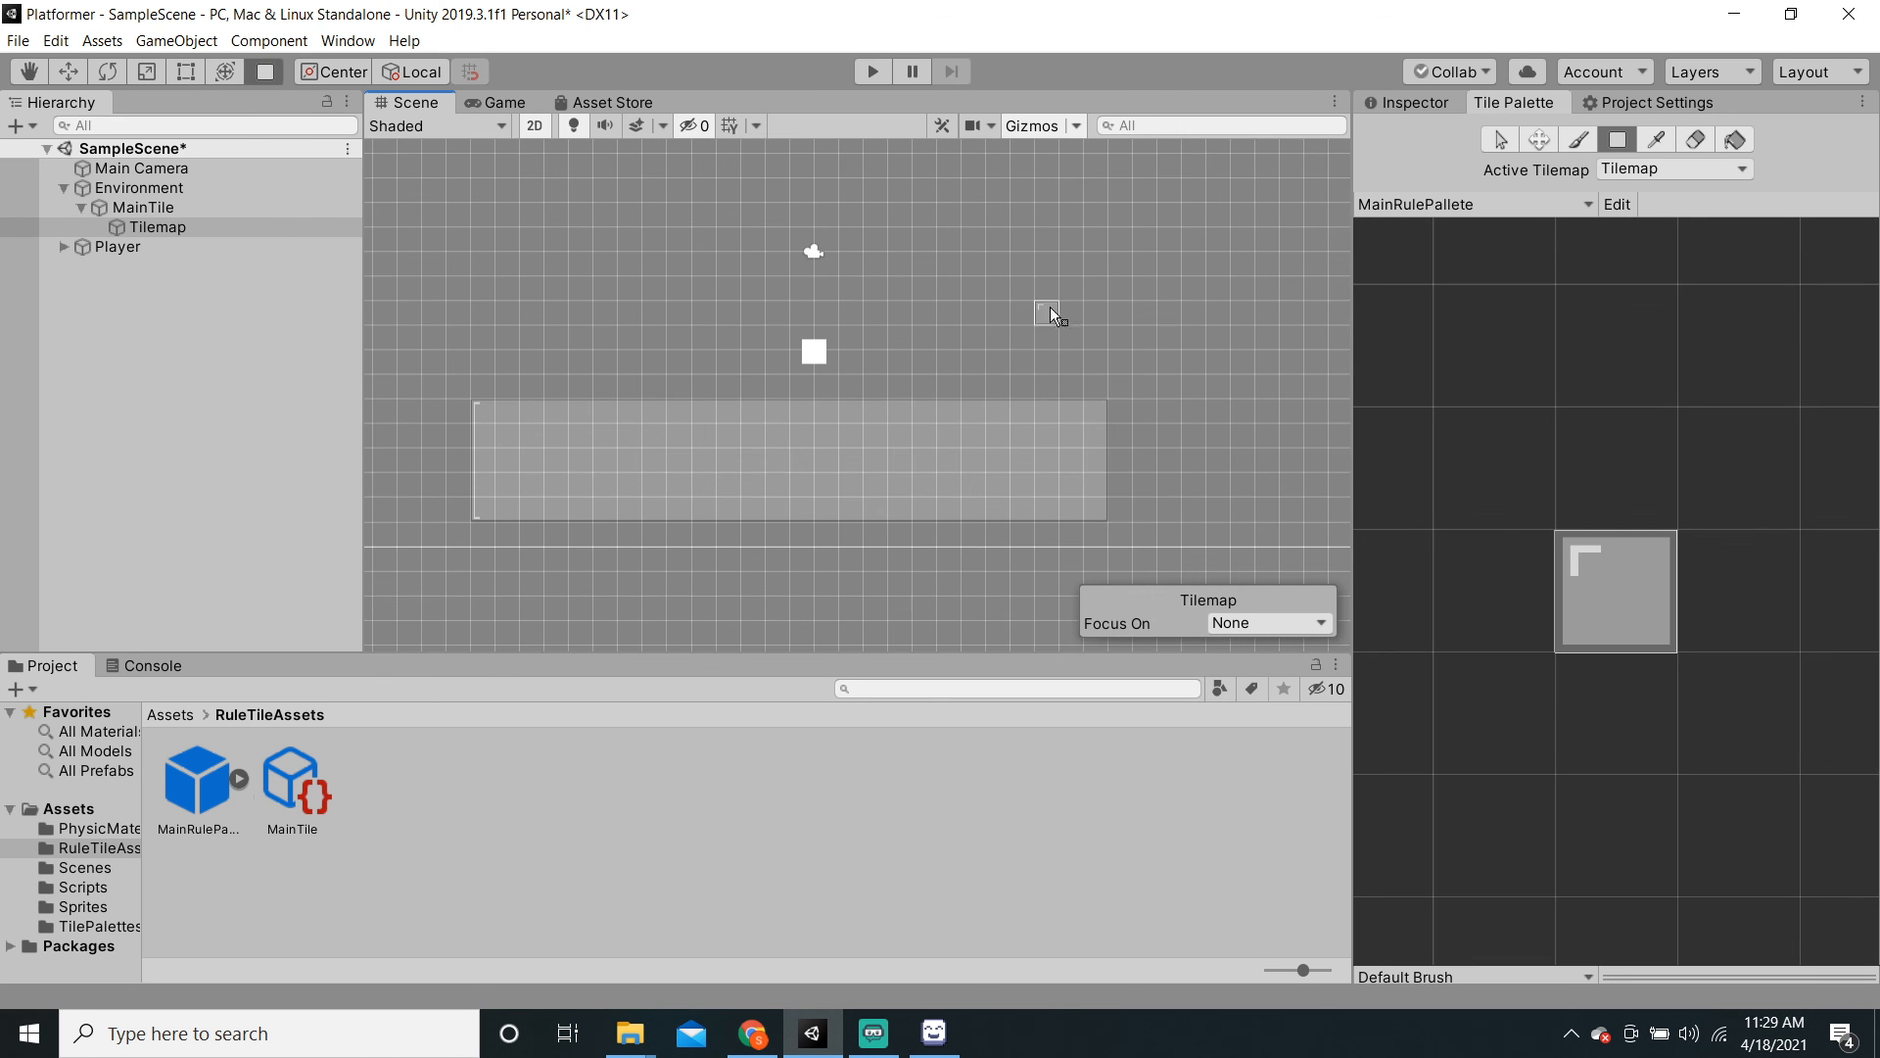
pyautogui.moveTo(1060, 311); pyautogui.dragTo(1089, 395)
pyautogui.moveTo(994, 421); pyautogui.dragTo(1203, 553, button='middle')
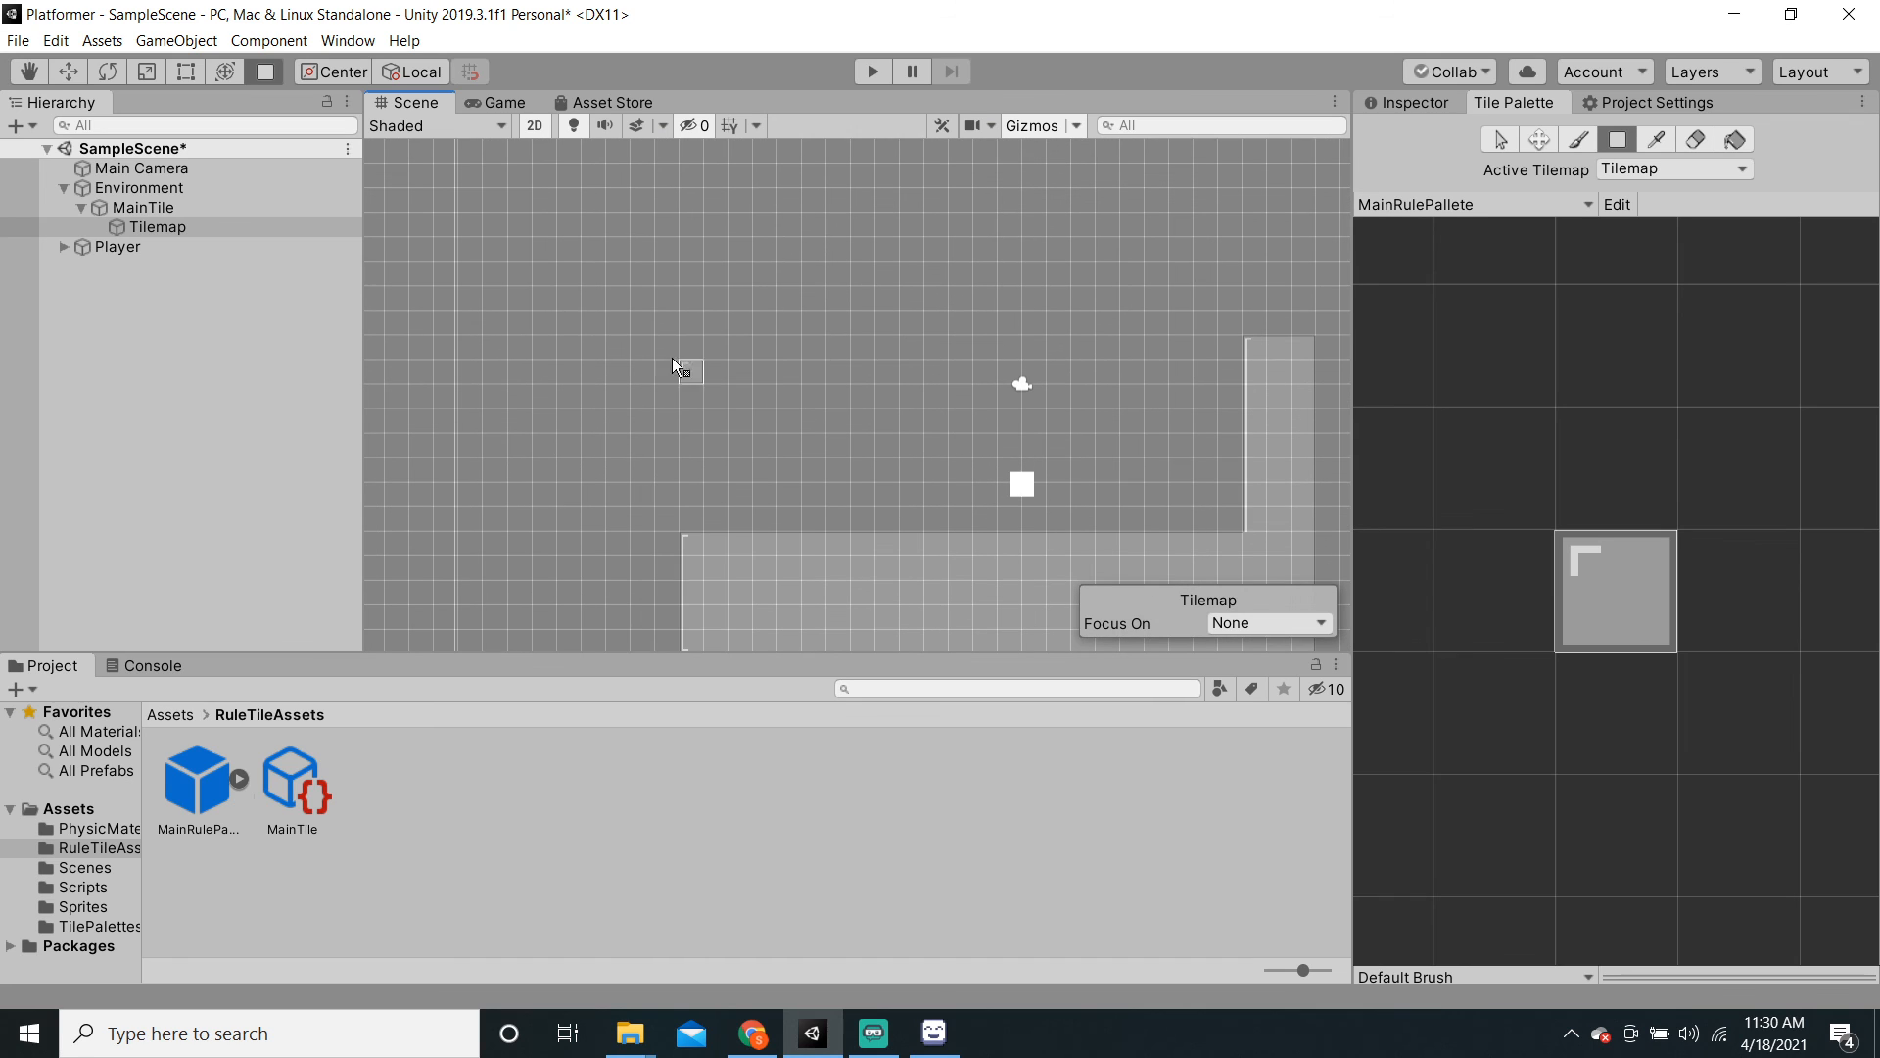
pyautogui.moveTo(685, 333); pyautogui.dragTo(736, 515)
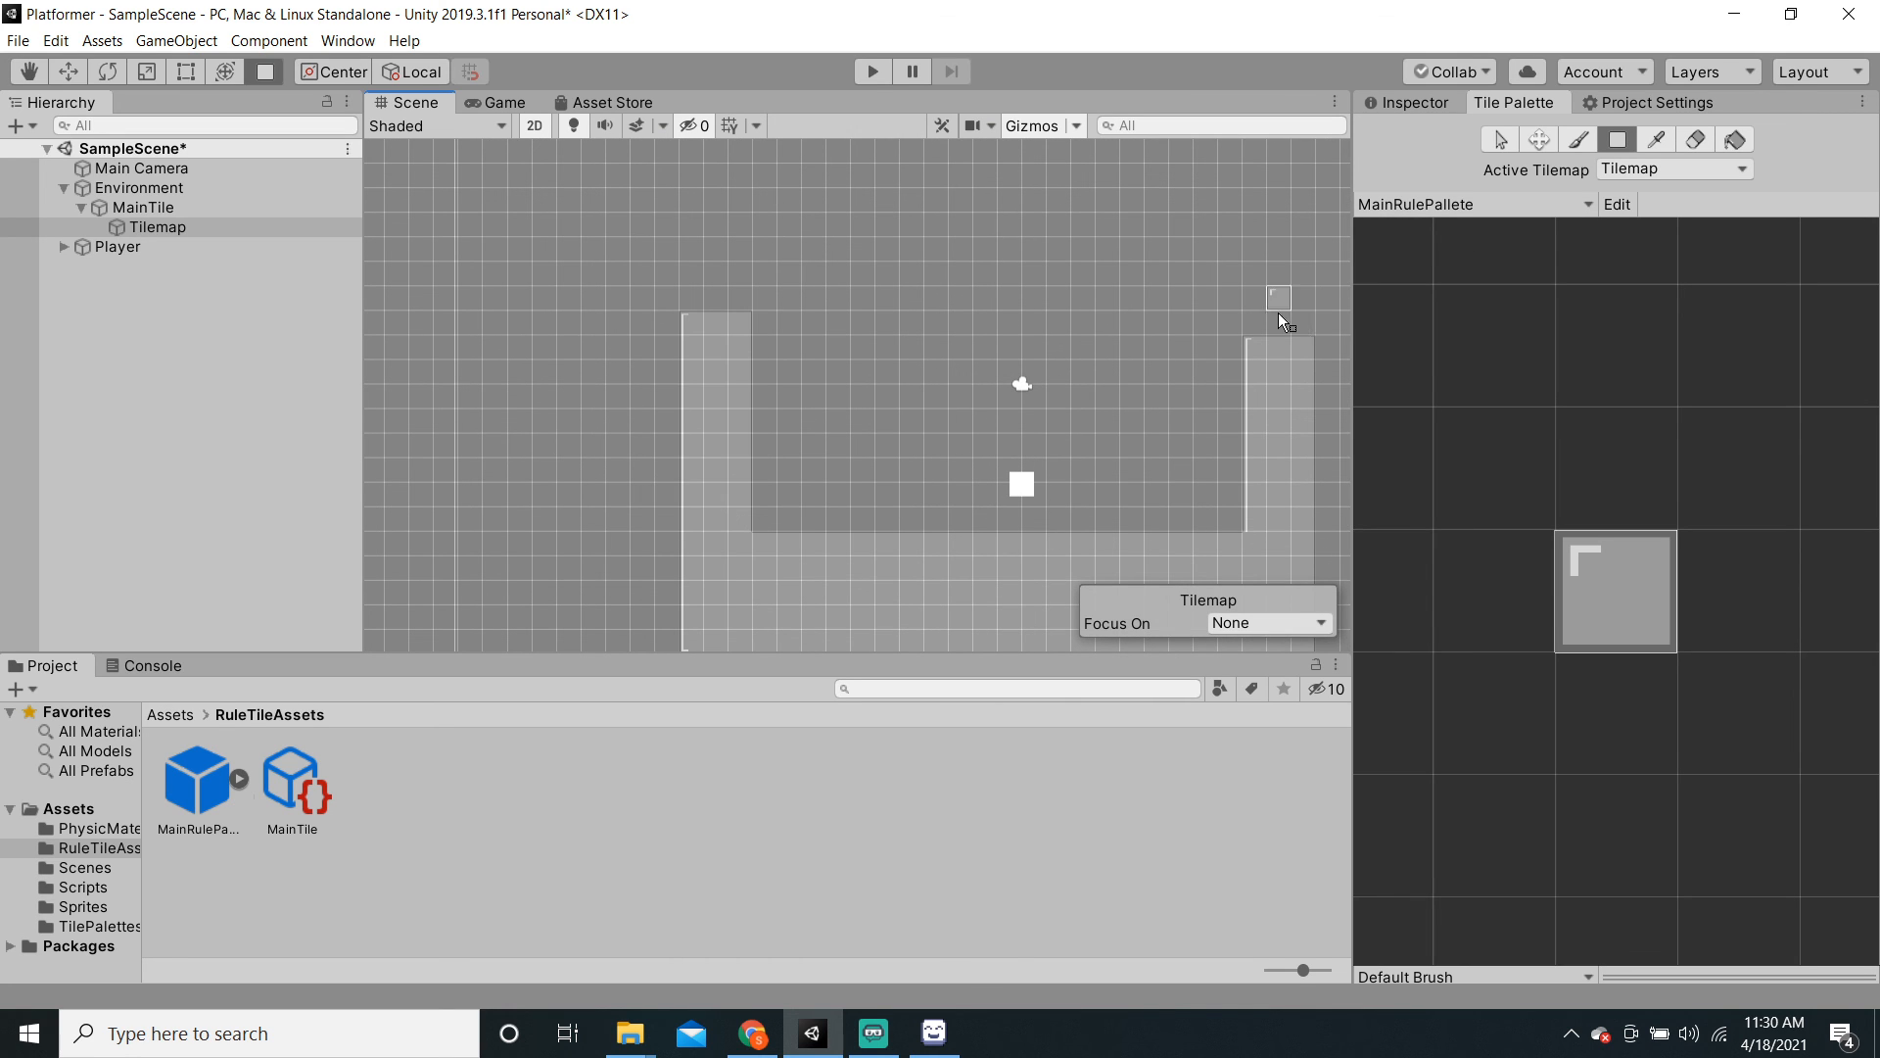
pyautogui.moveTo(1289, 343); pyautogui.dragTo(1300, 340)
# Step: Frame the U-shaped level, save the scene and start Play mode
pyautogui.scroll(-2, 879, 594)
pyautogui.moveTo(959, 509); pyautogui.dragTo(924, 462, button='middle')
pyautogui.hotkey('ctrl', 's')
pyautogui.moveTo(1056, 456); pyautogui.dragTo(964, 414, button='middle')
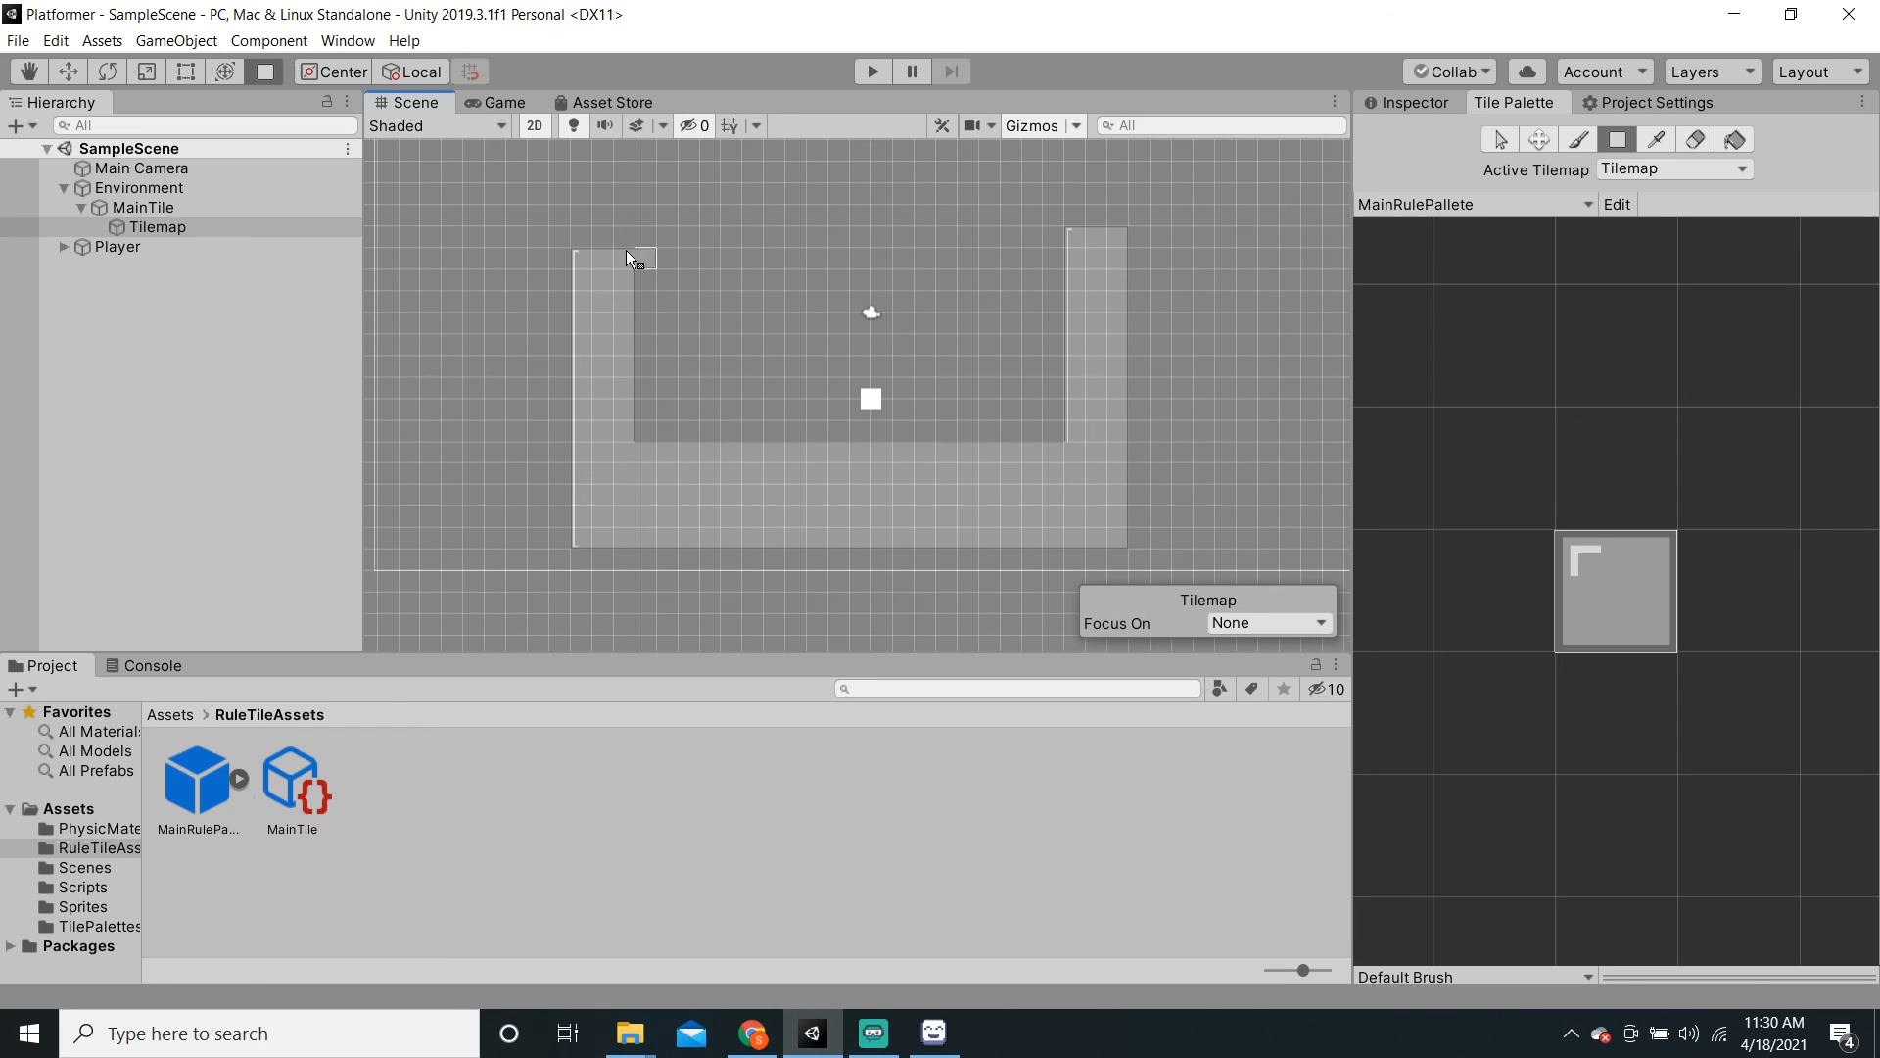
pyautogui.click(882, 73)
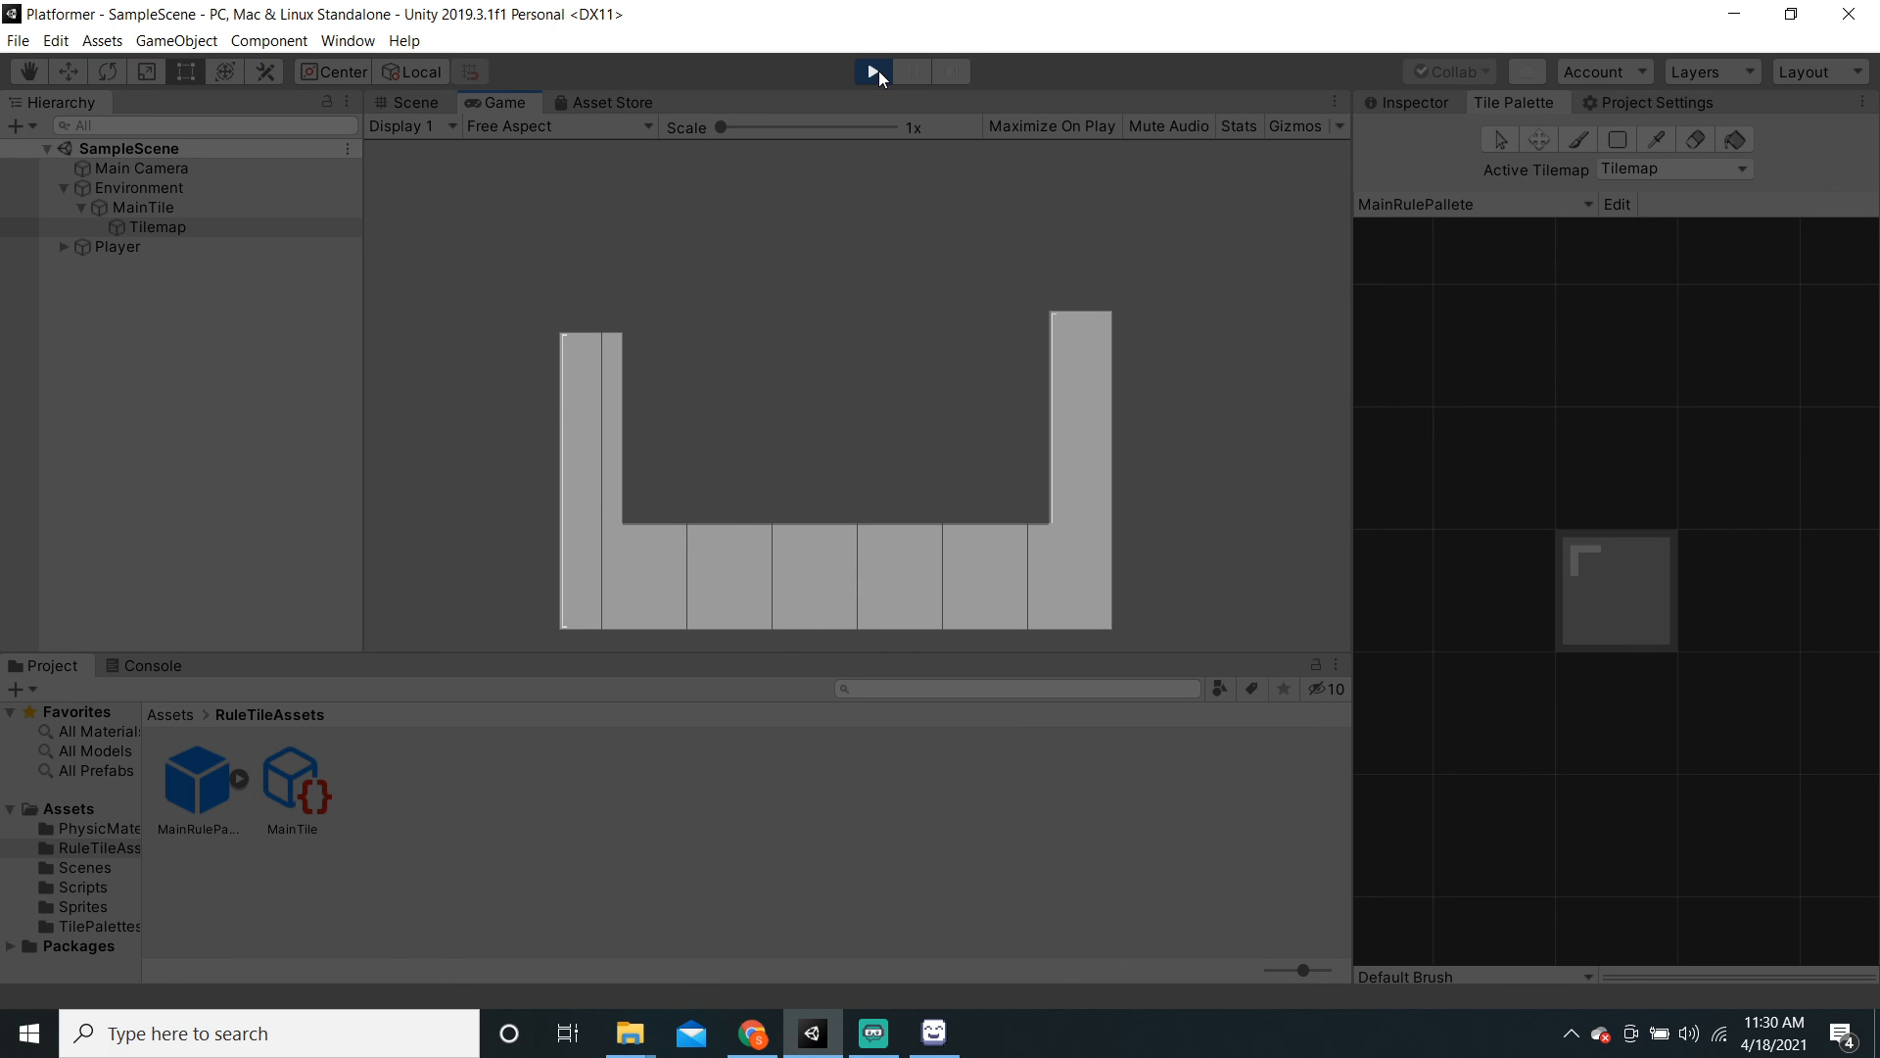
# Step: Stop the test run and set the Tilemap's layer to Ground
pyautogui.click(879, 70)
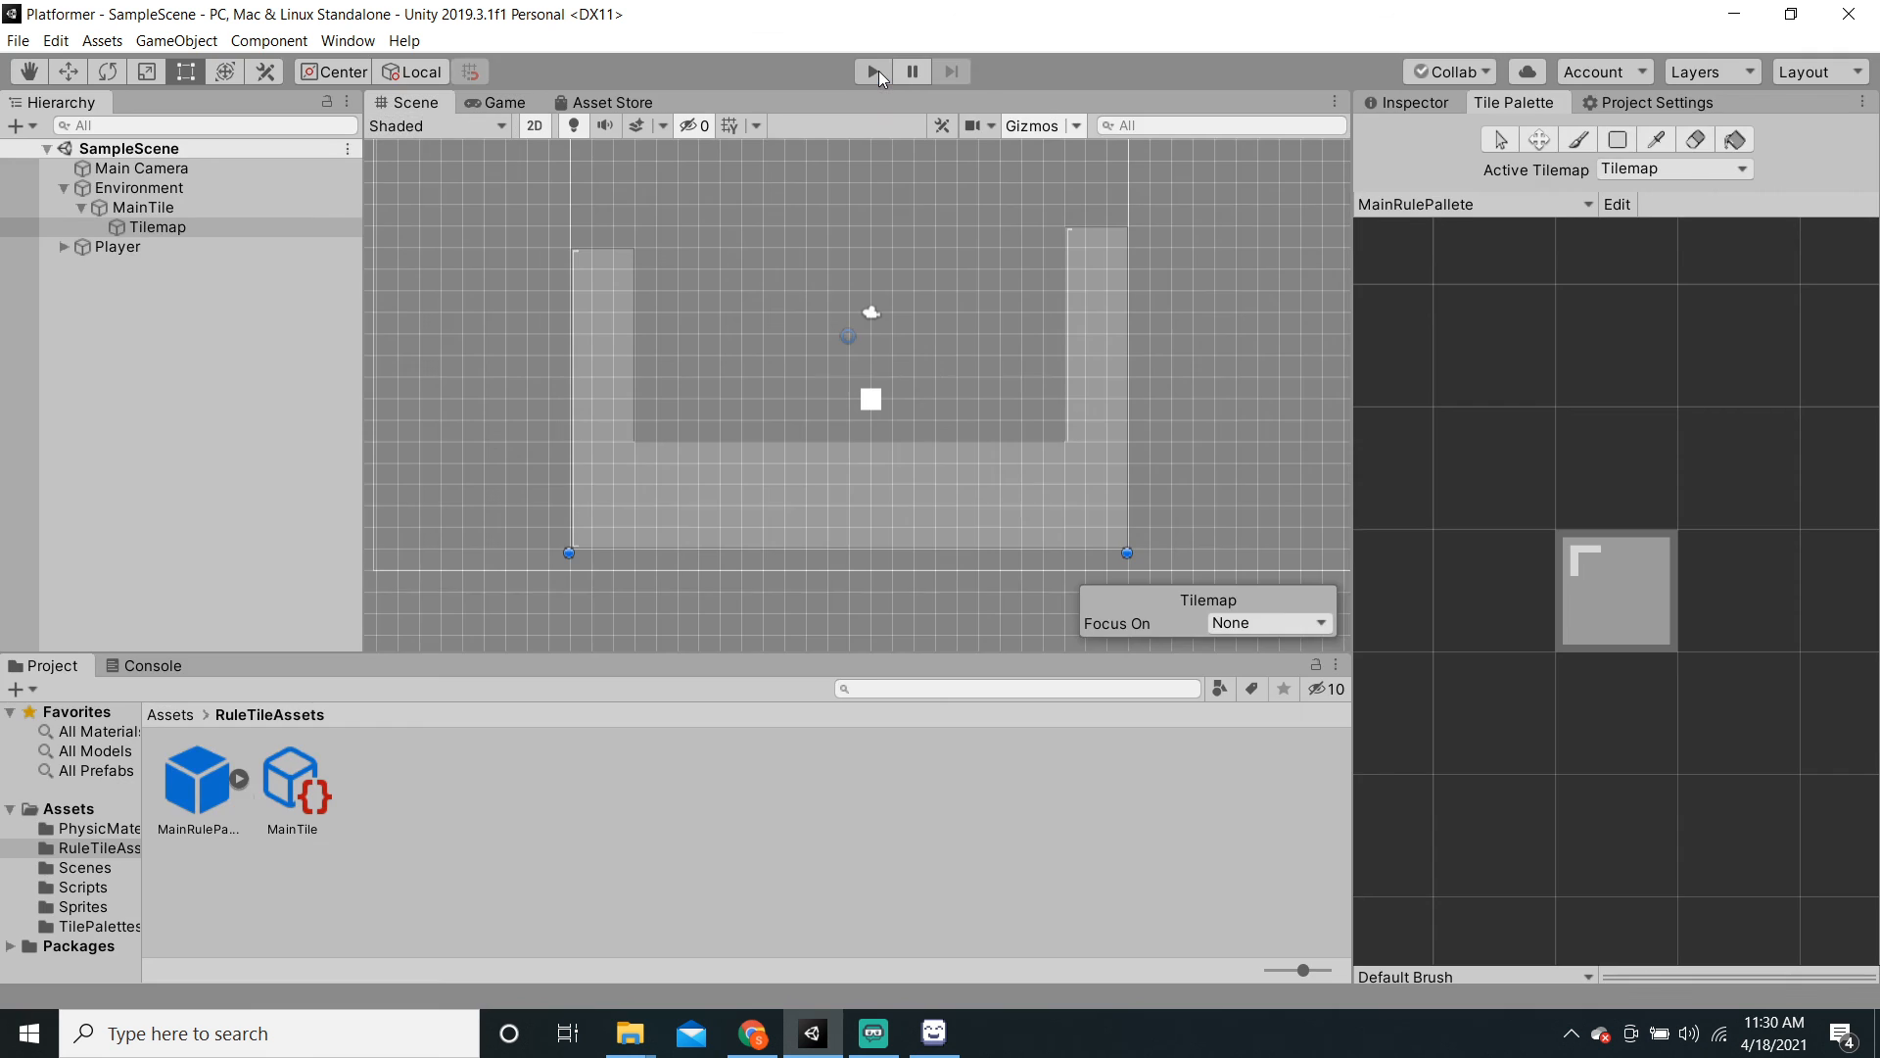
pyautogui.click(1378, 99)
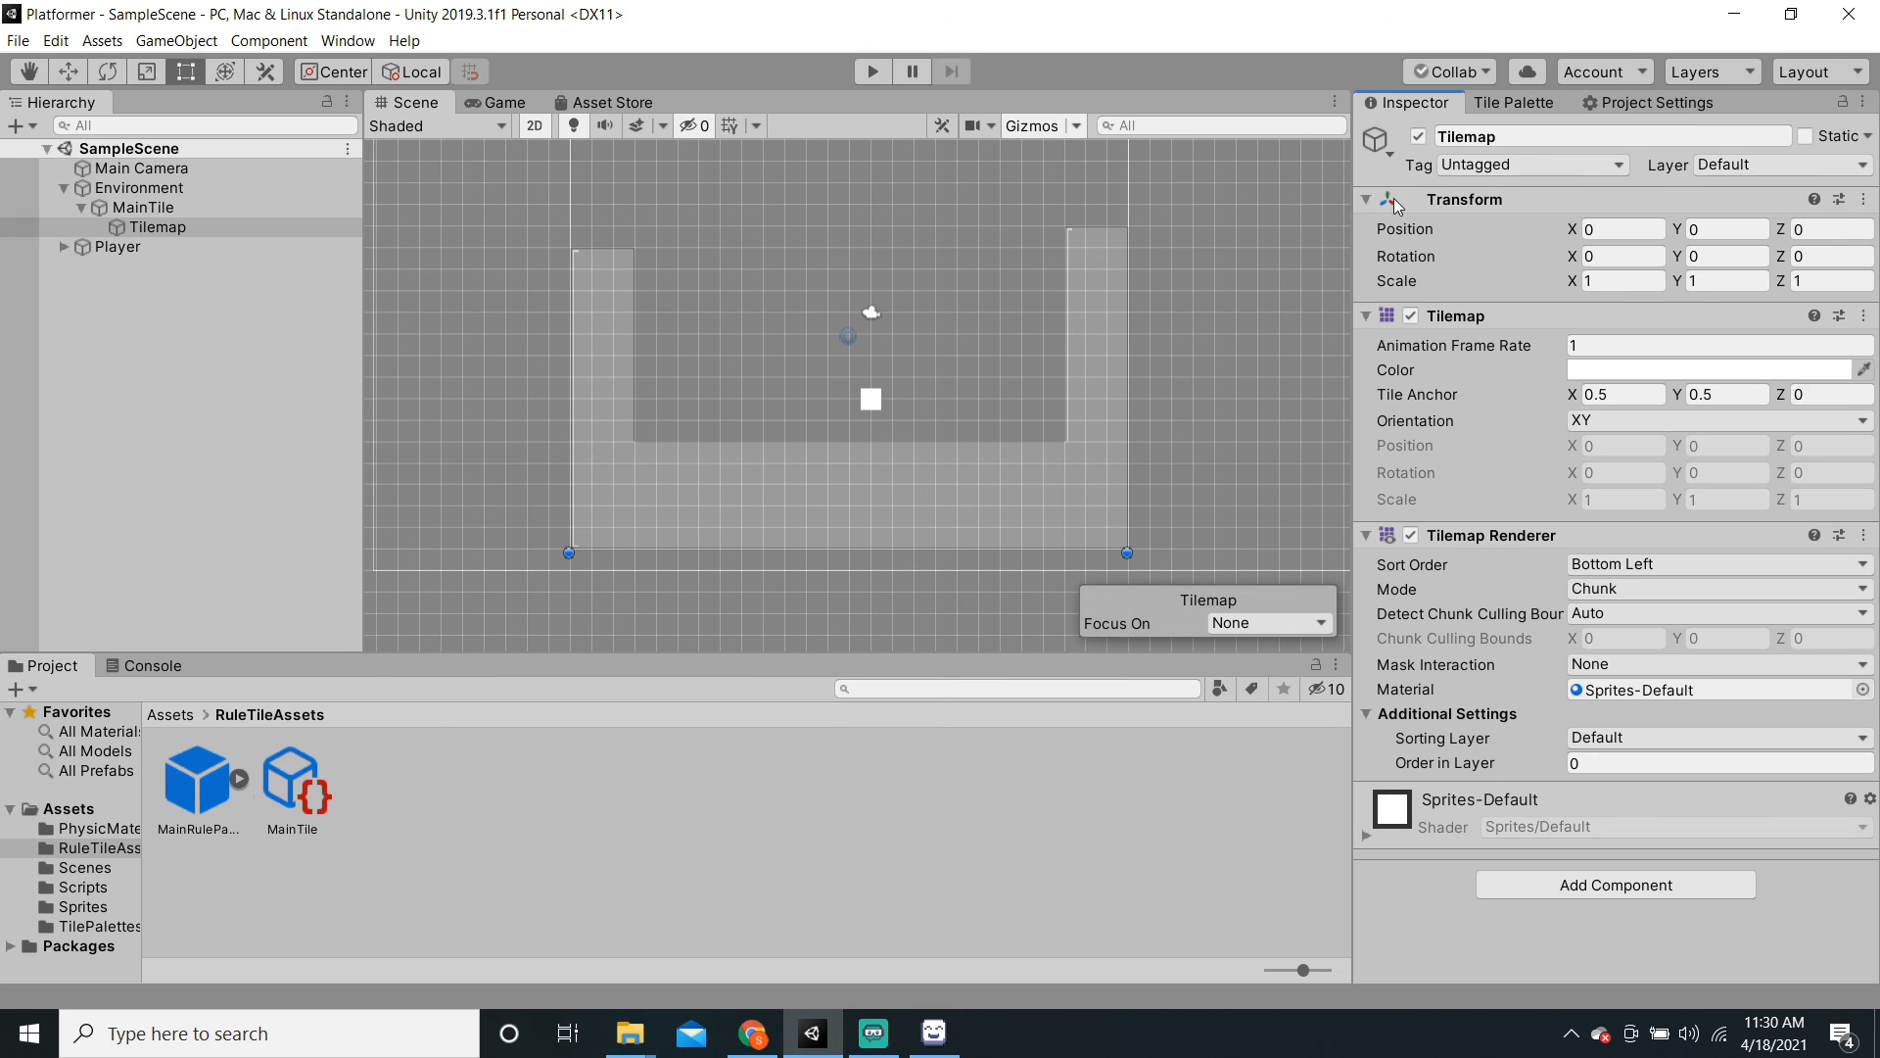
pyautogui.click(193, 226)
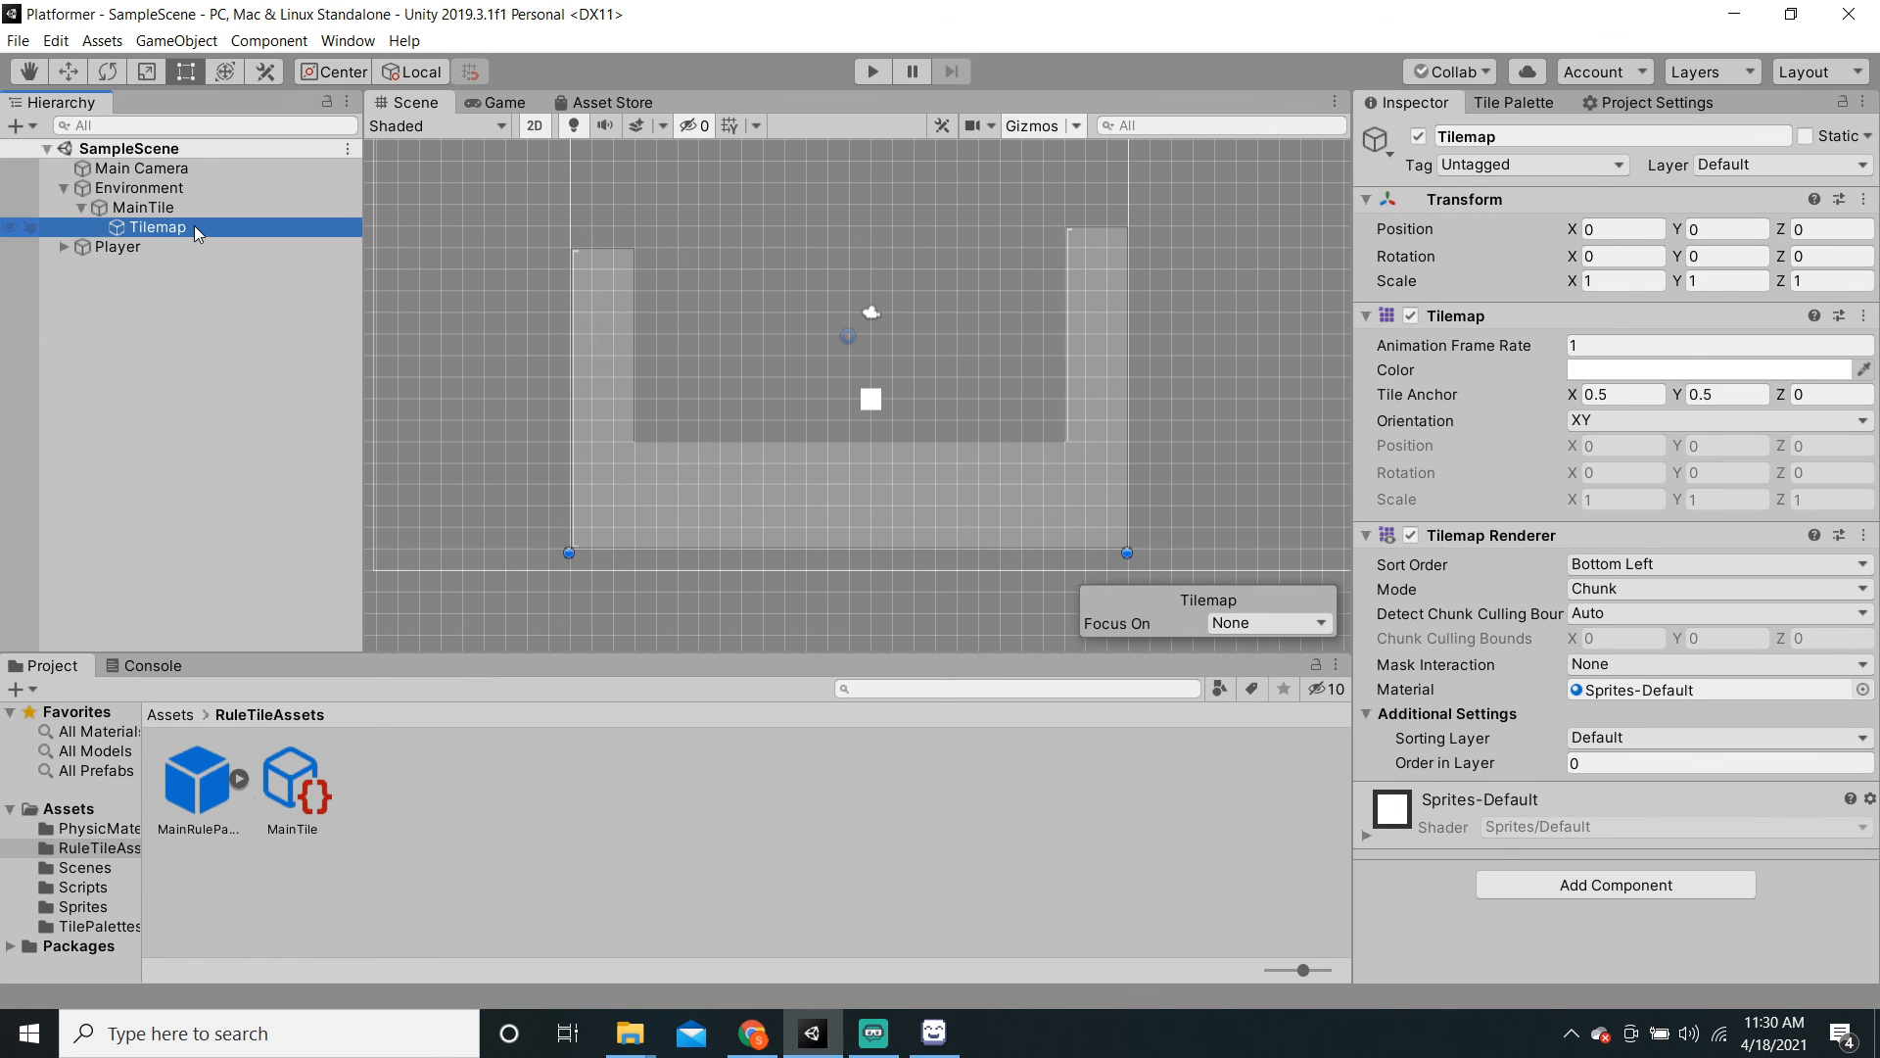
pyautogui.click(1738, 165)
pyautogui.click(99, 313)
pyautogui.click(169, 209)
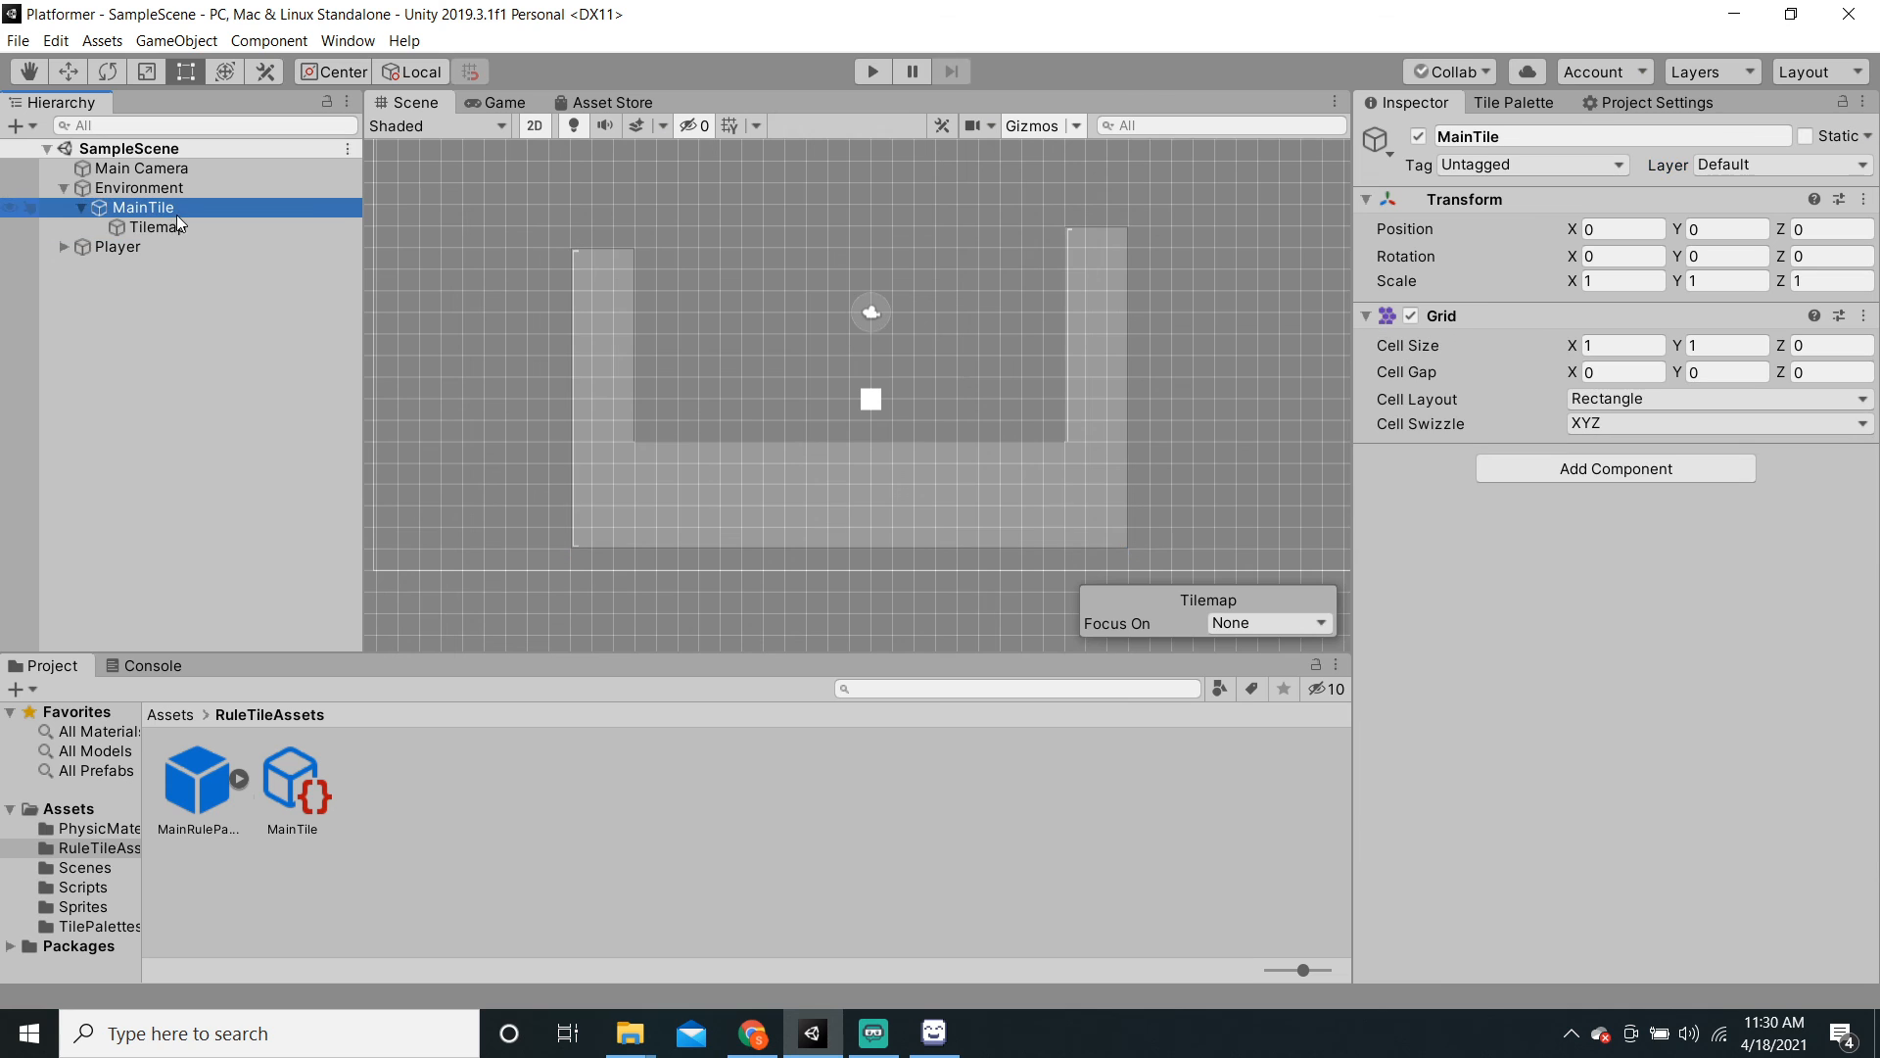
pyautogui.click(180, 225)
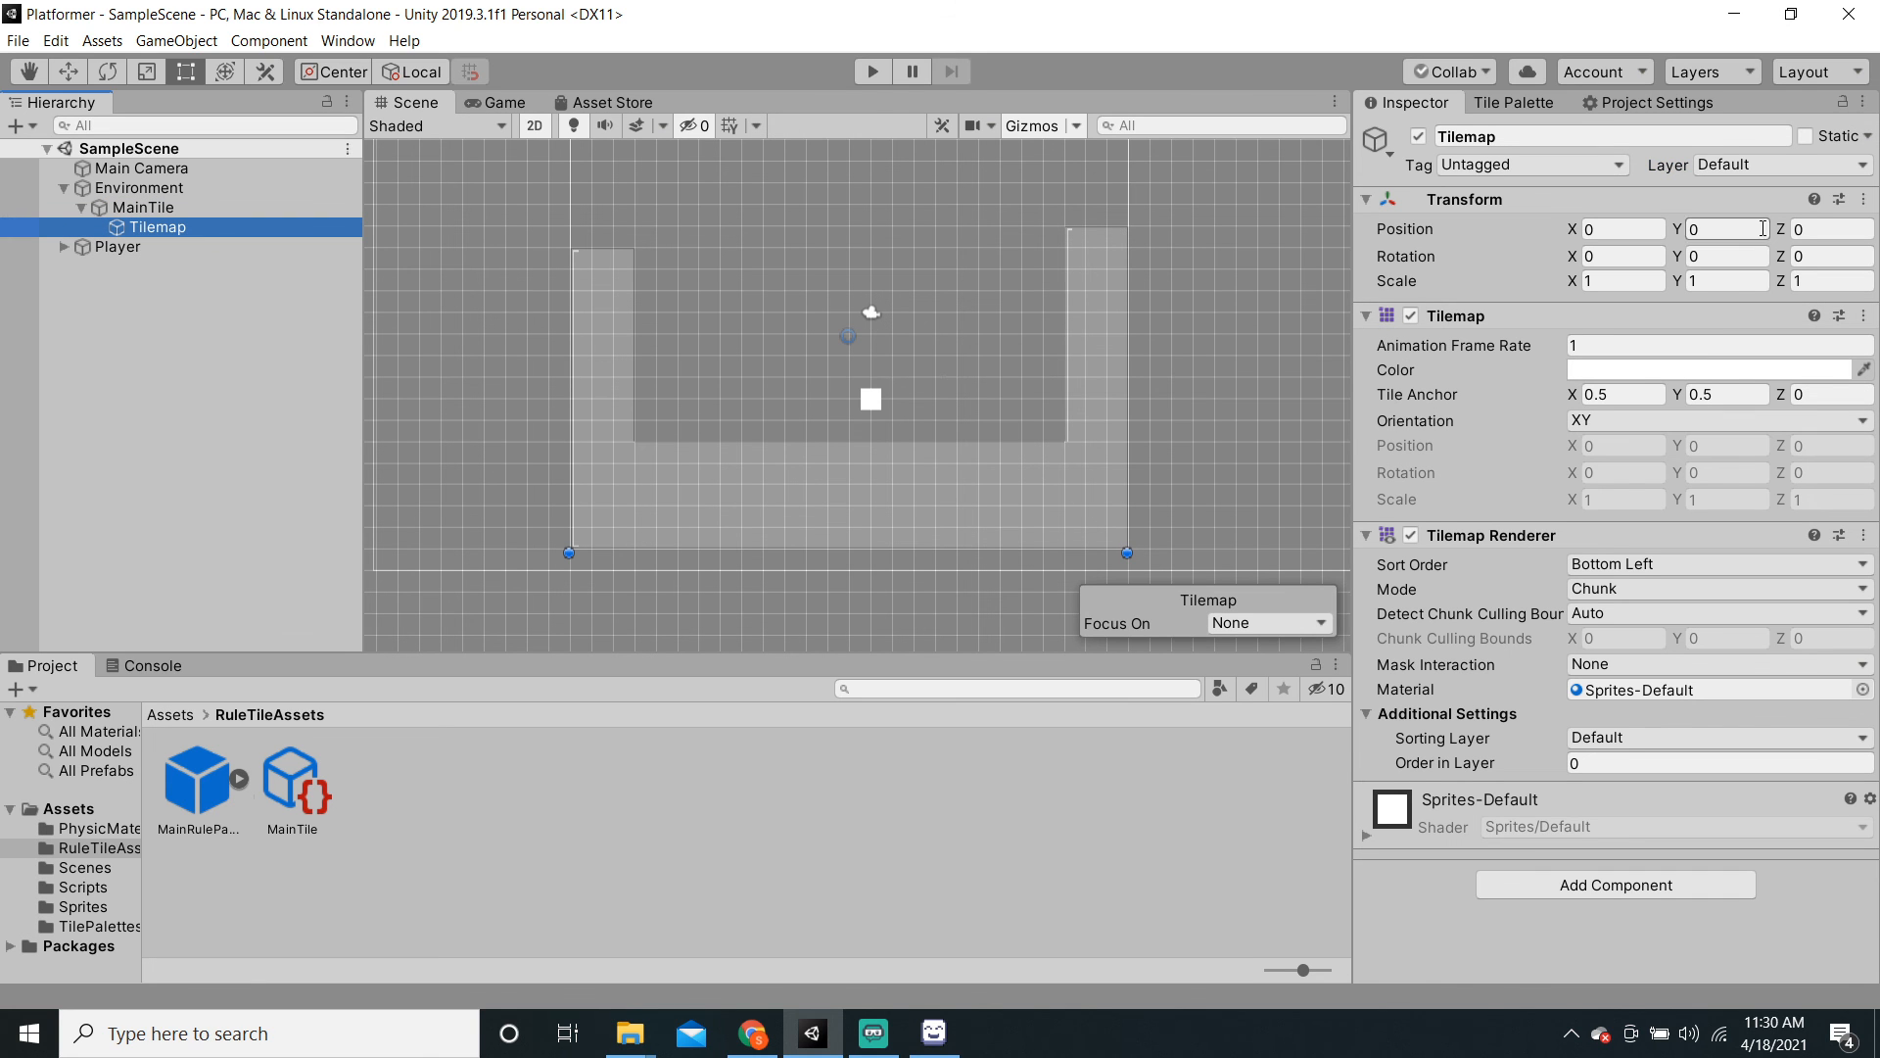
pyautogui.click(1741, 166)
pyautogui.click(1745, 309)
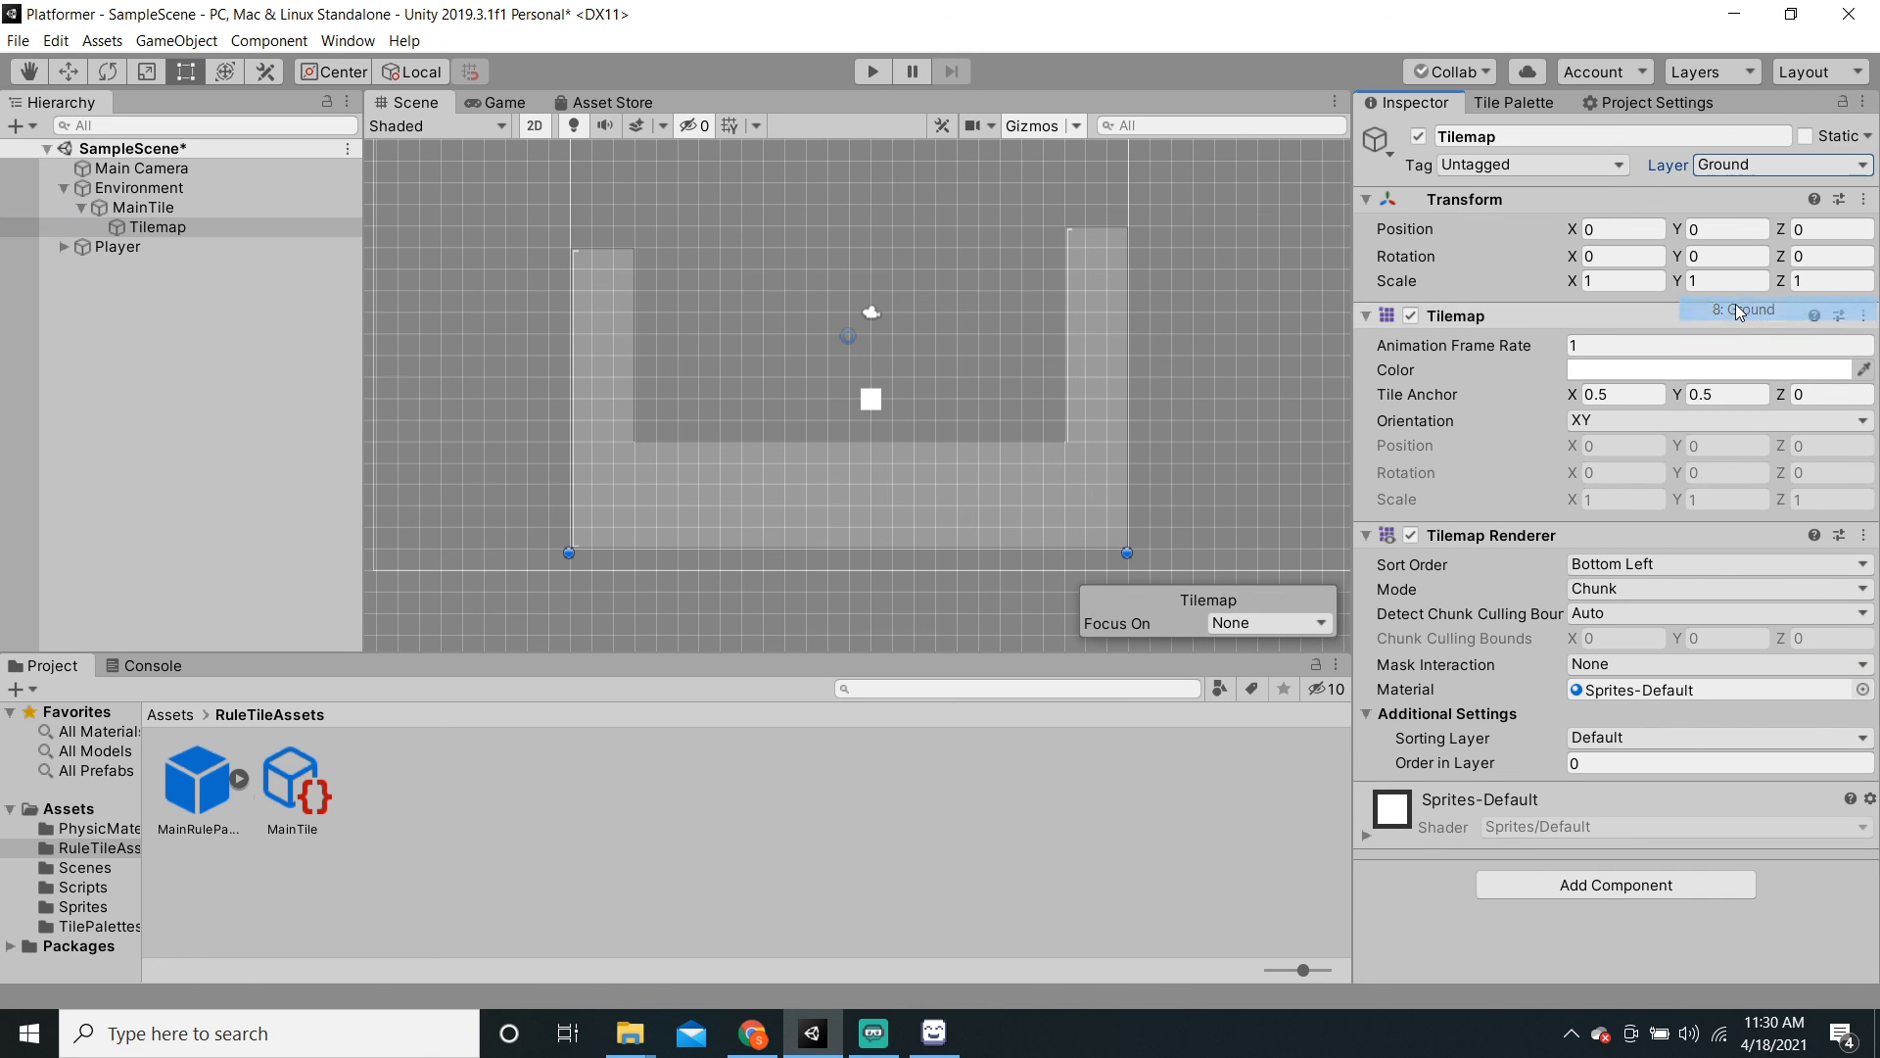
# Step: Add a Tilemap Collider 2D to the Tilemap and start another test run
pyautogui.click(1636, 885)
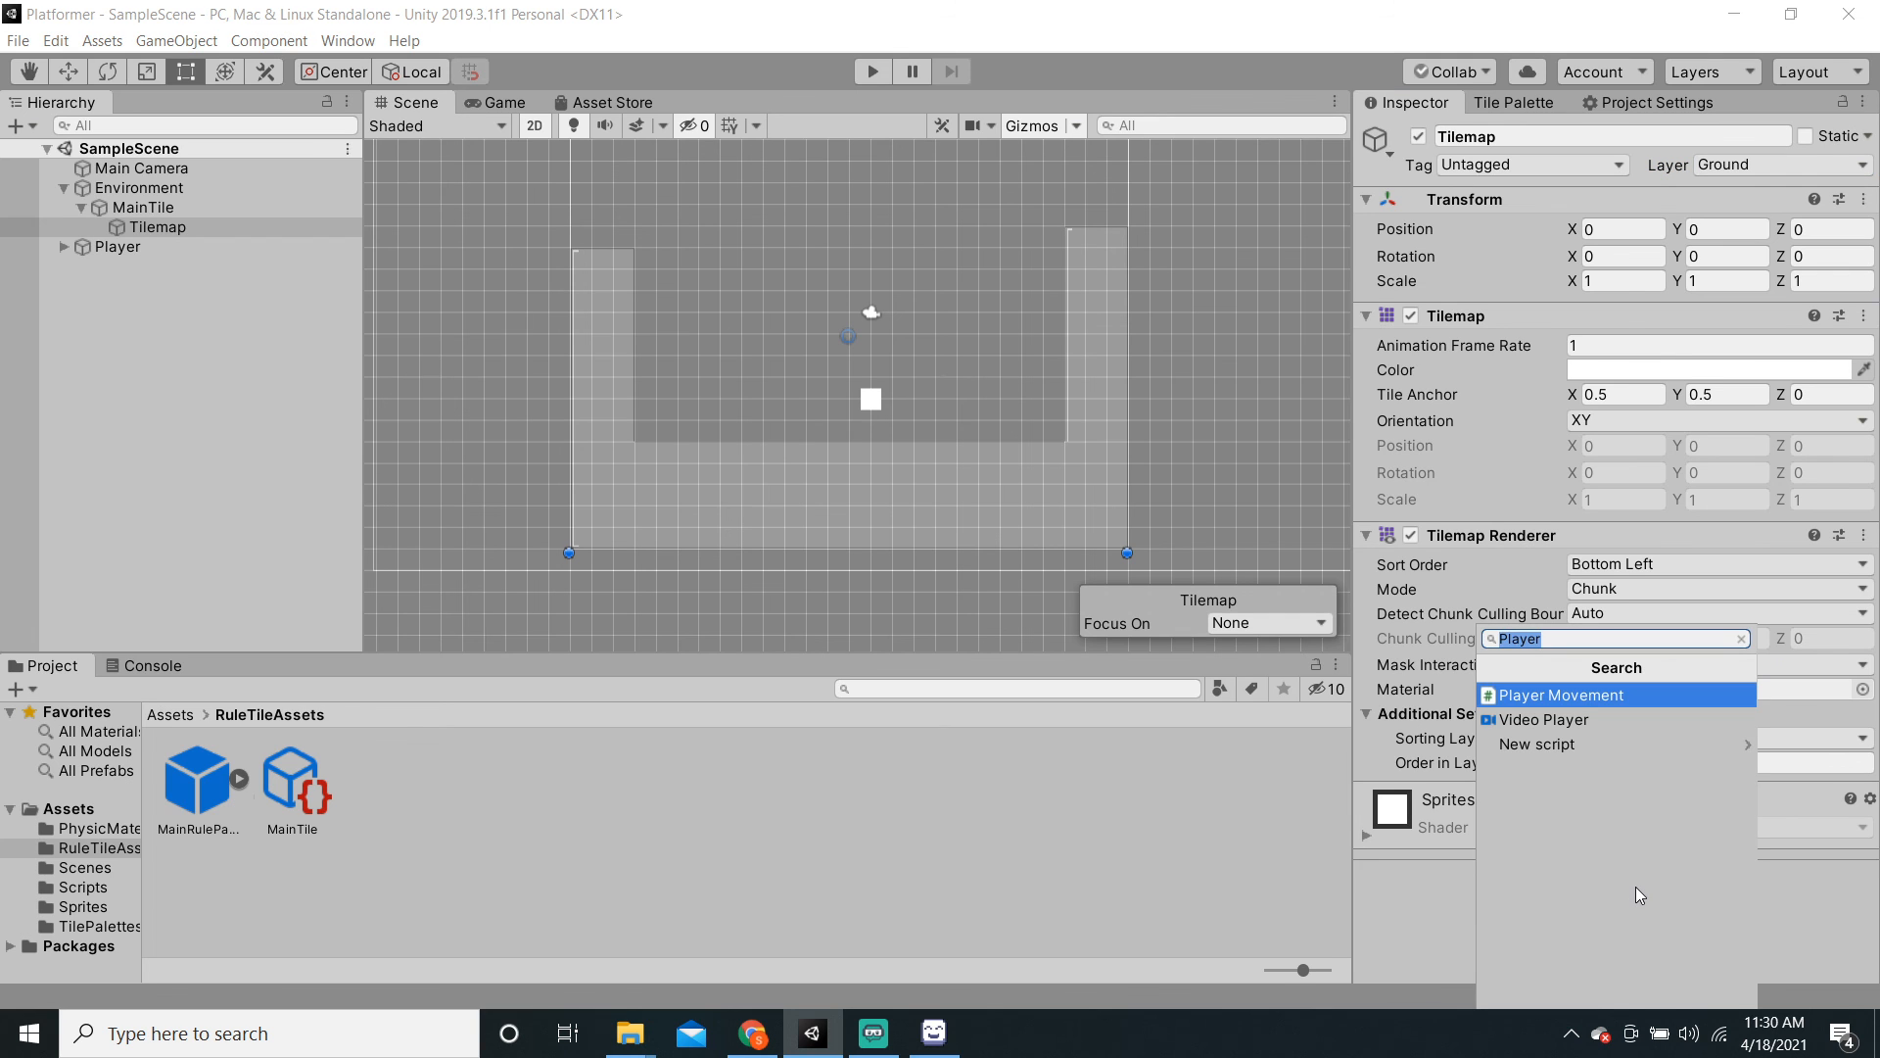
pyautogui.write('Tile')
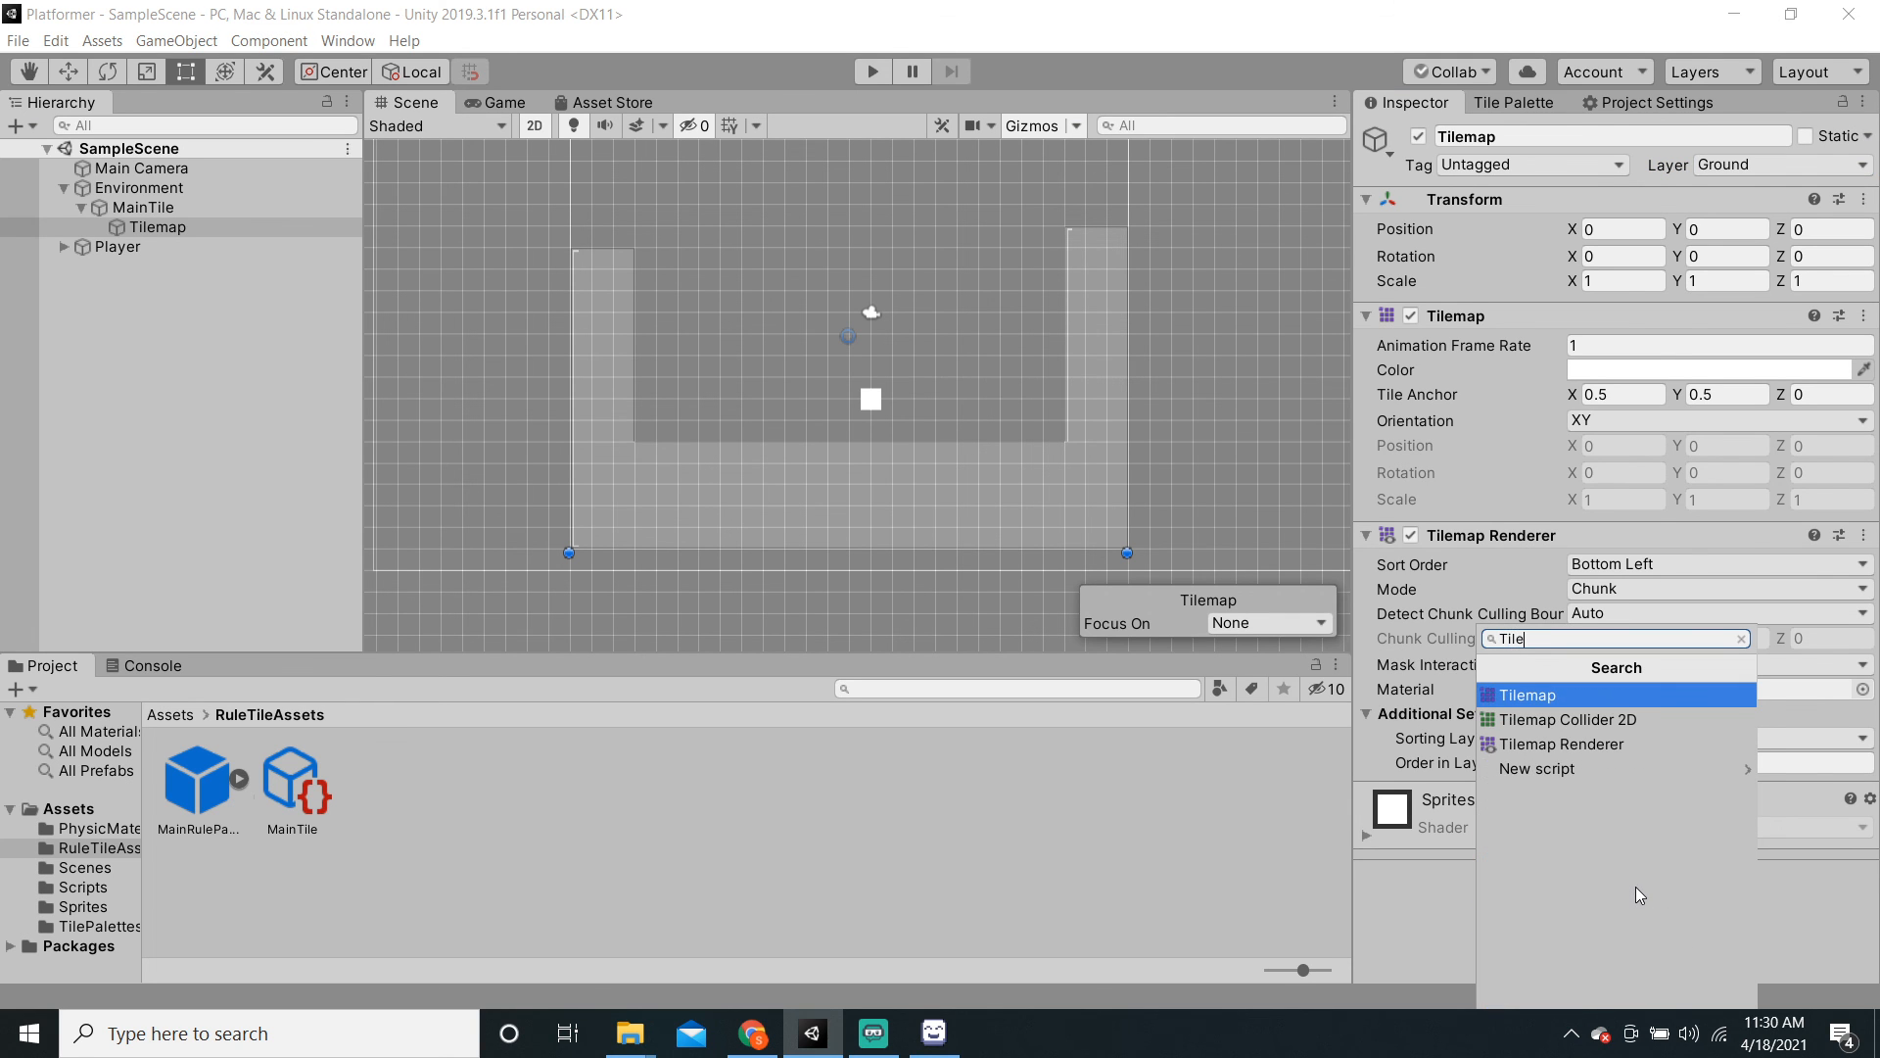
pyautogui.press('Down')
pyautogui.press('Return')
pyautogui.scroll(-3, 1677, 801)
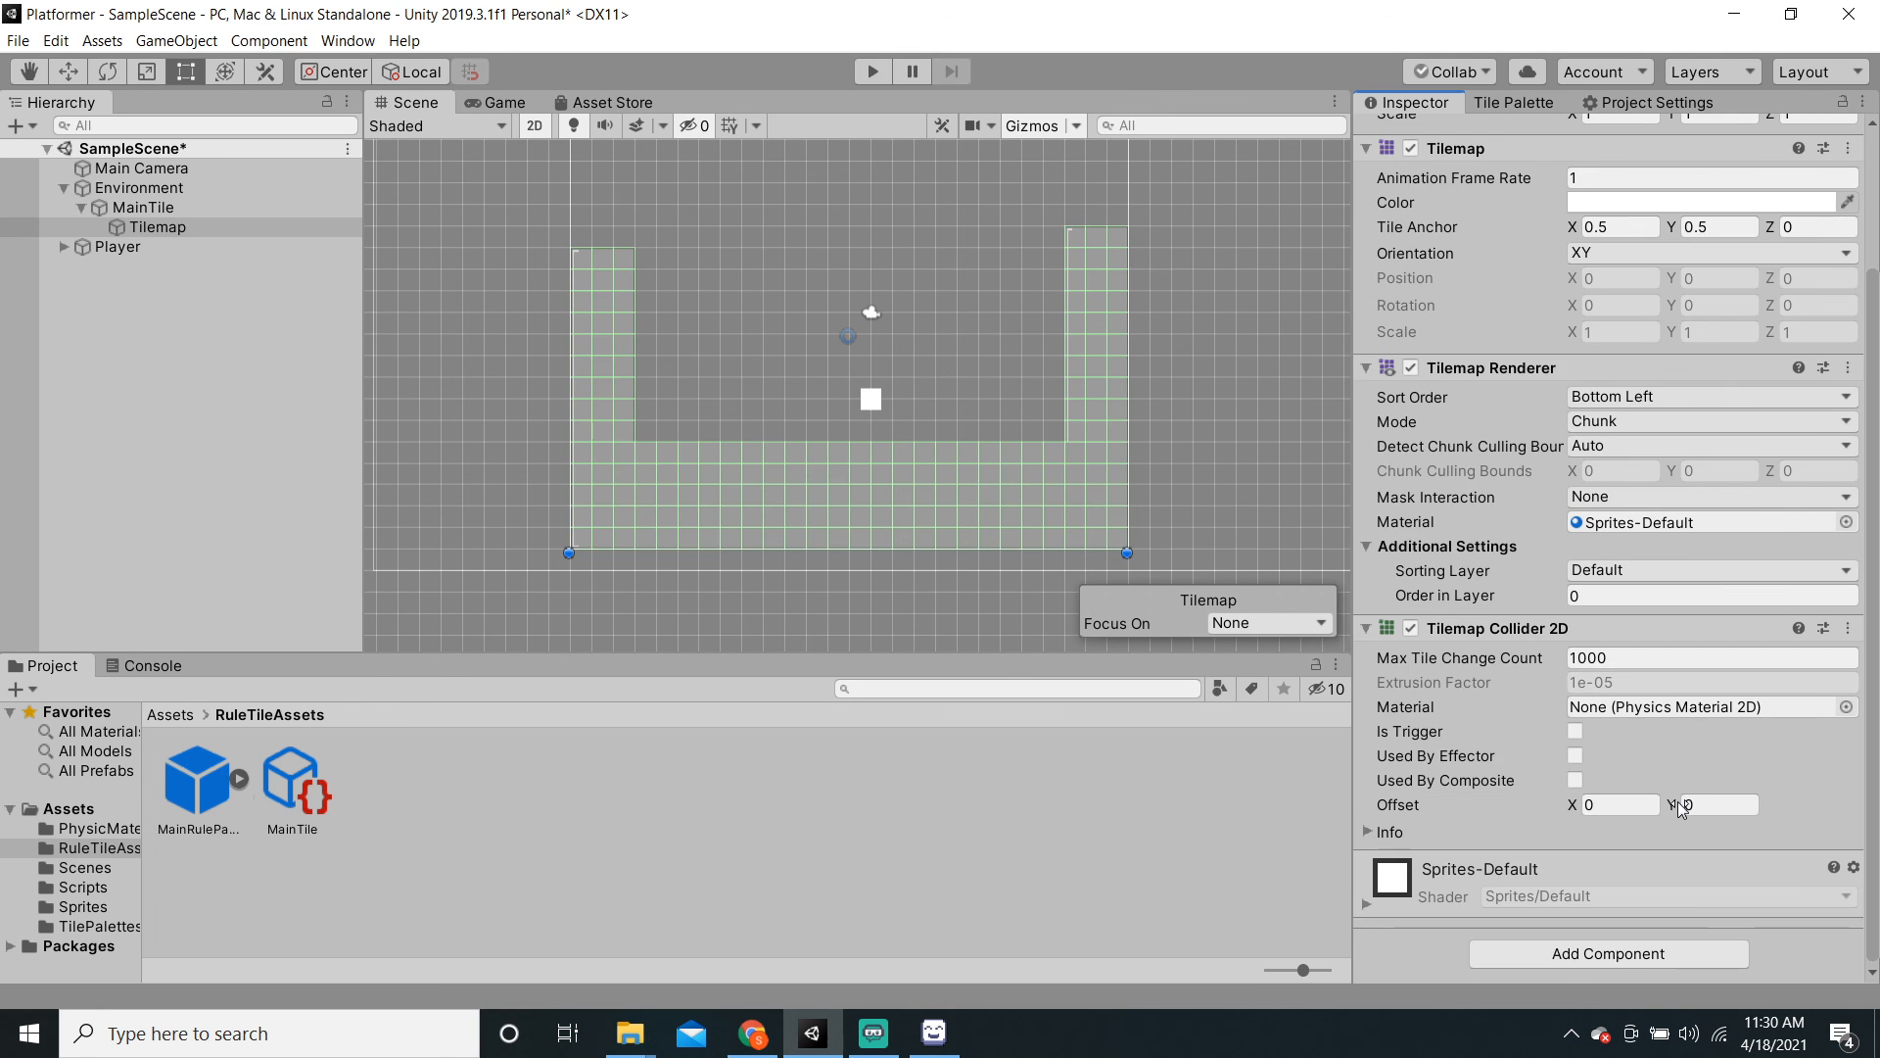
pyautogui.click(872, 73)
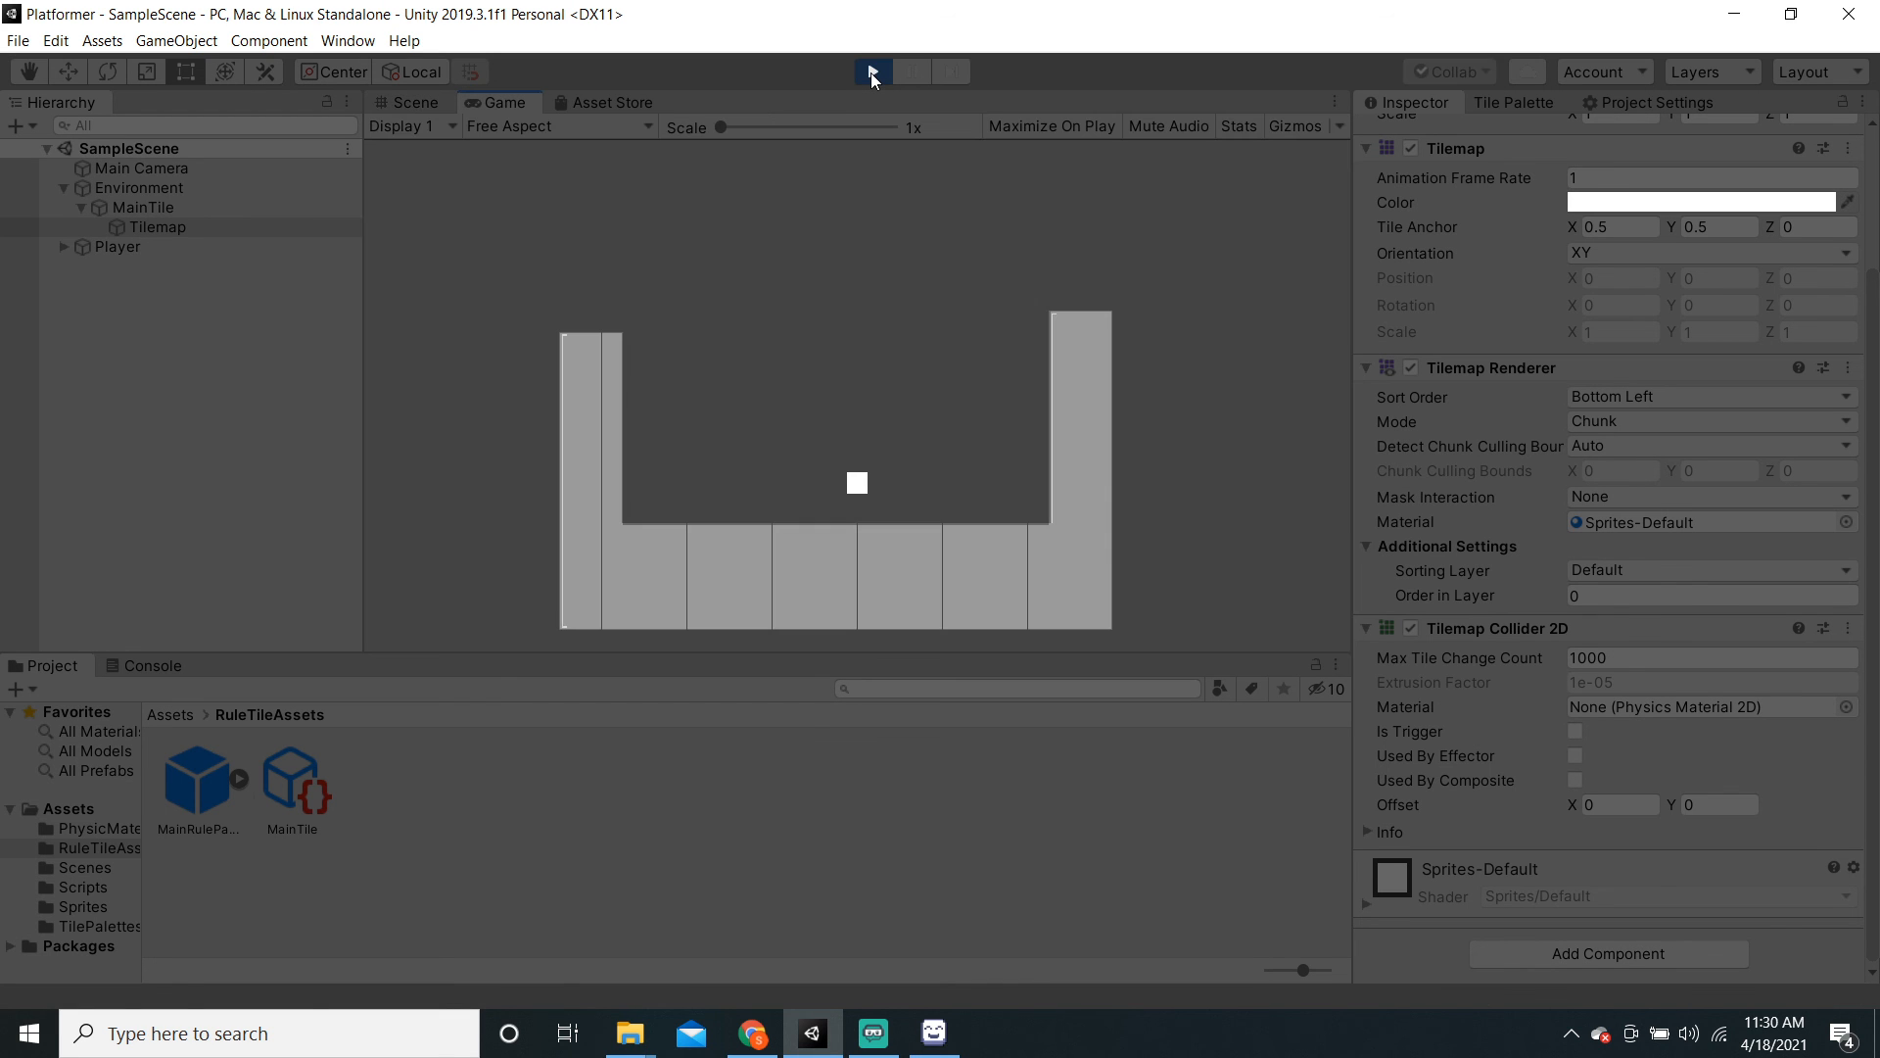
# Step: Run and jump the player left and right across the floor and walls, then stop Play mode
pyautogui.press('Right')
pyautogui.press('Left')
pyautogui.press('Right')
pyautogui.press('space')
pyautogui.press('Left')
pyautogui.press('space')
pyautogui.press('Right')
pyautogui.press('Left')
pyautogui.press('space')
pyautogui.press('Right')
pyautogui.press('a')
pyautogui.press('space')
pyautogui.press('d')
pyautogui.press('space')
pyautogui.click(873, 72)
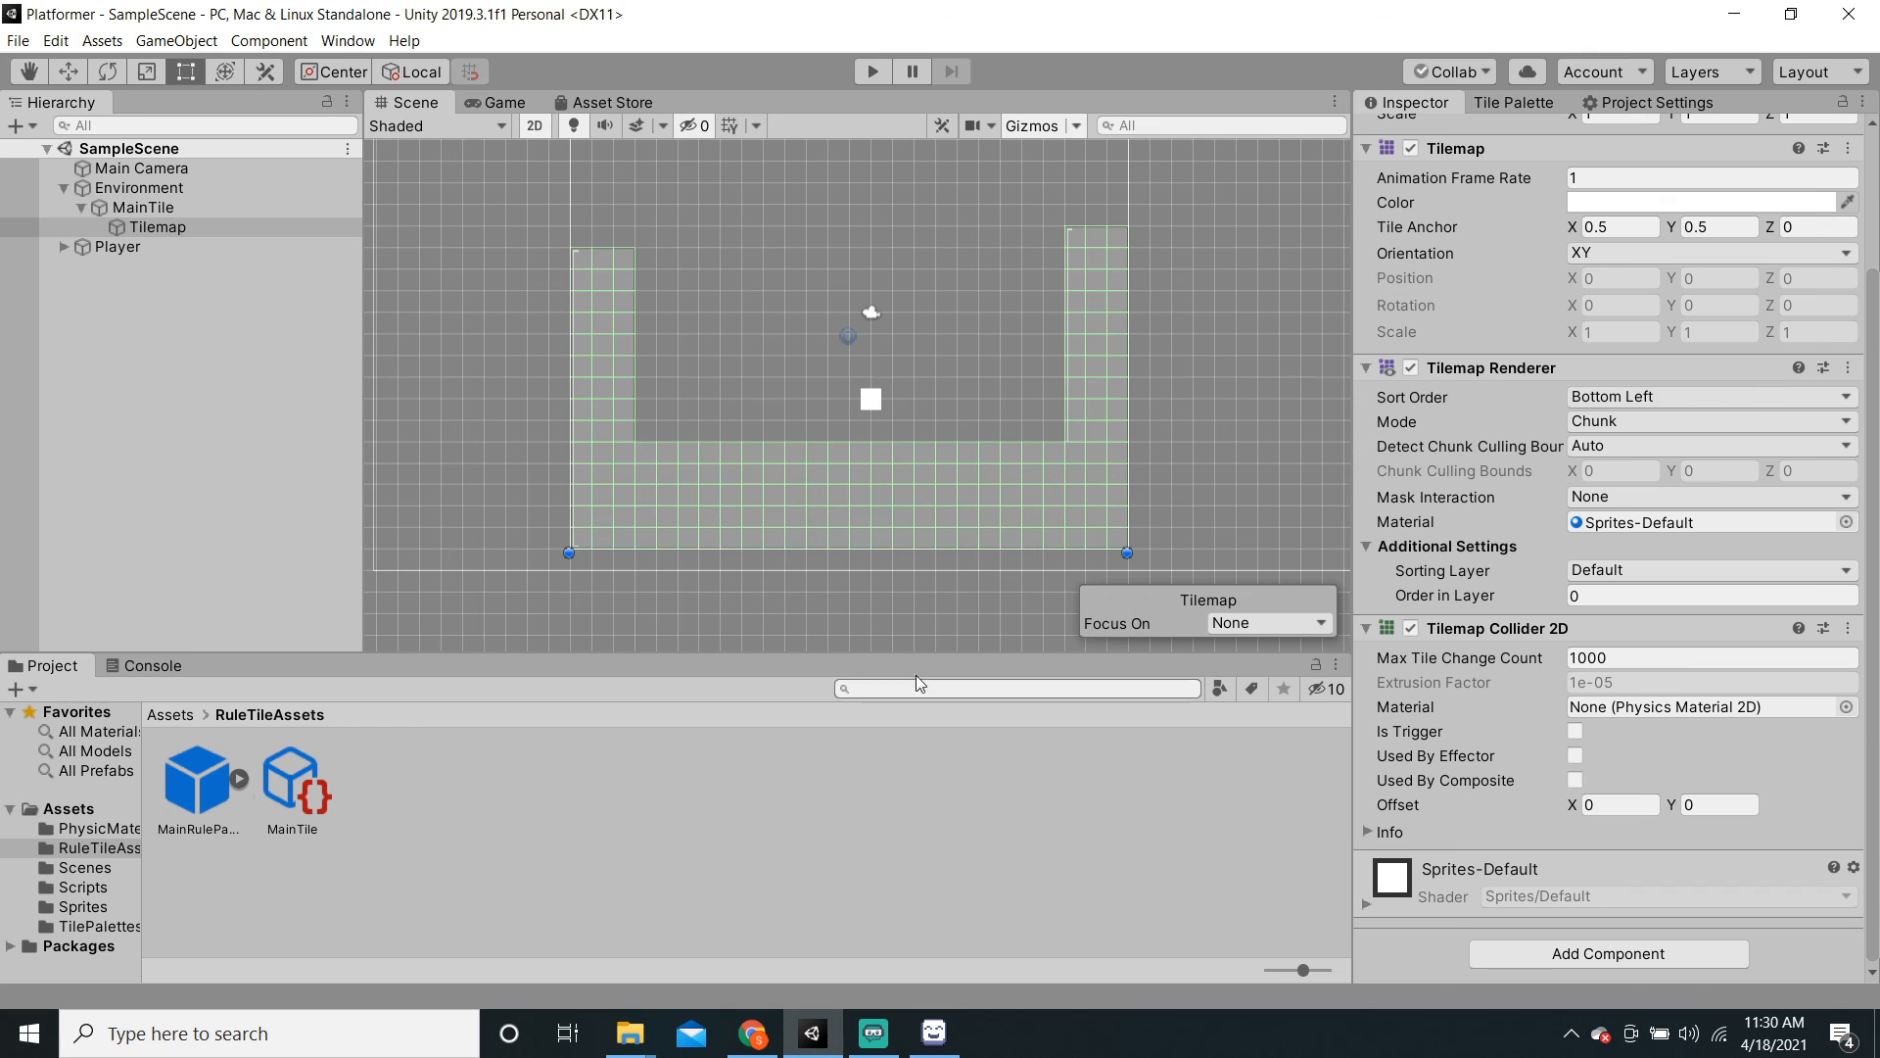
# Step: Show the top-level Assets folders and close the Tile Palette panel
pyautogui.click(73, 813)
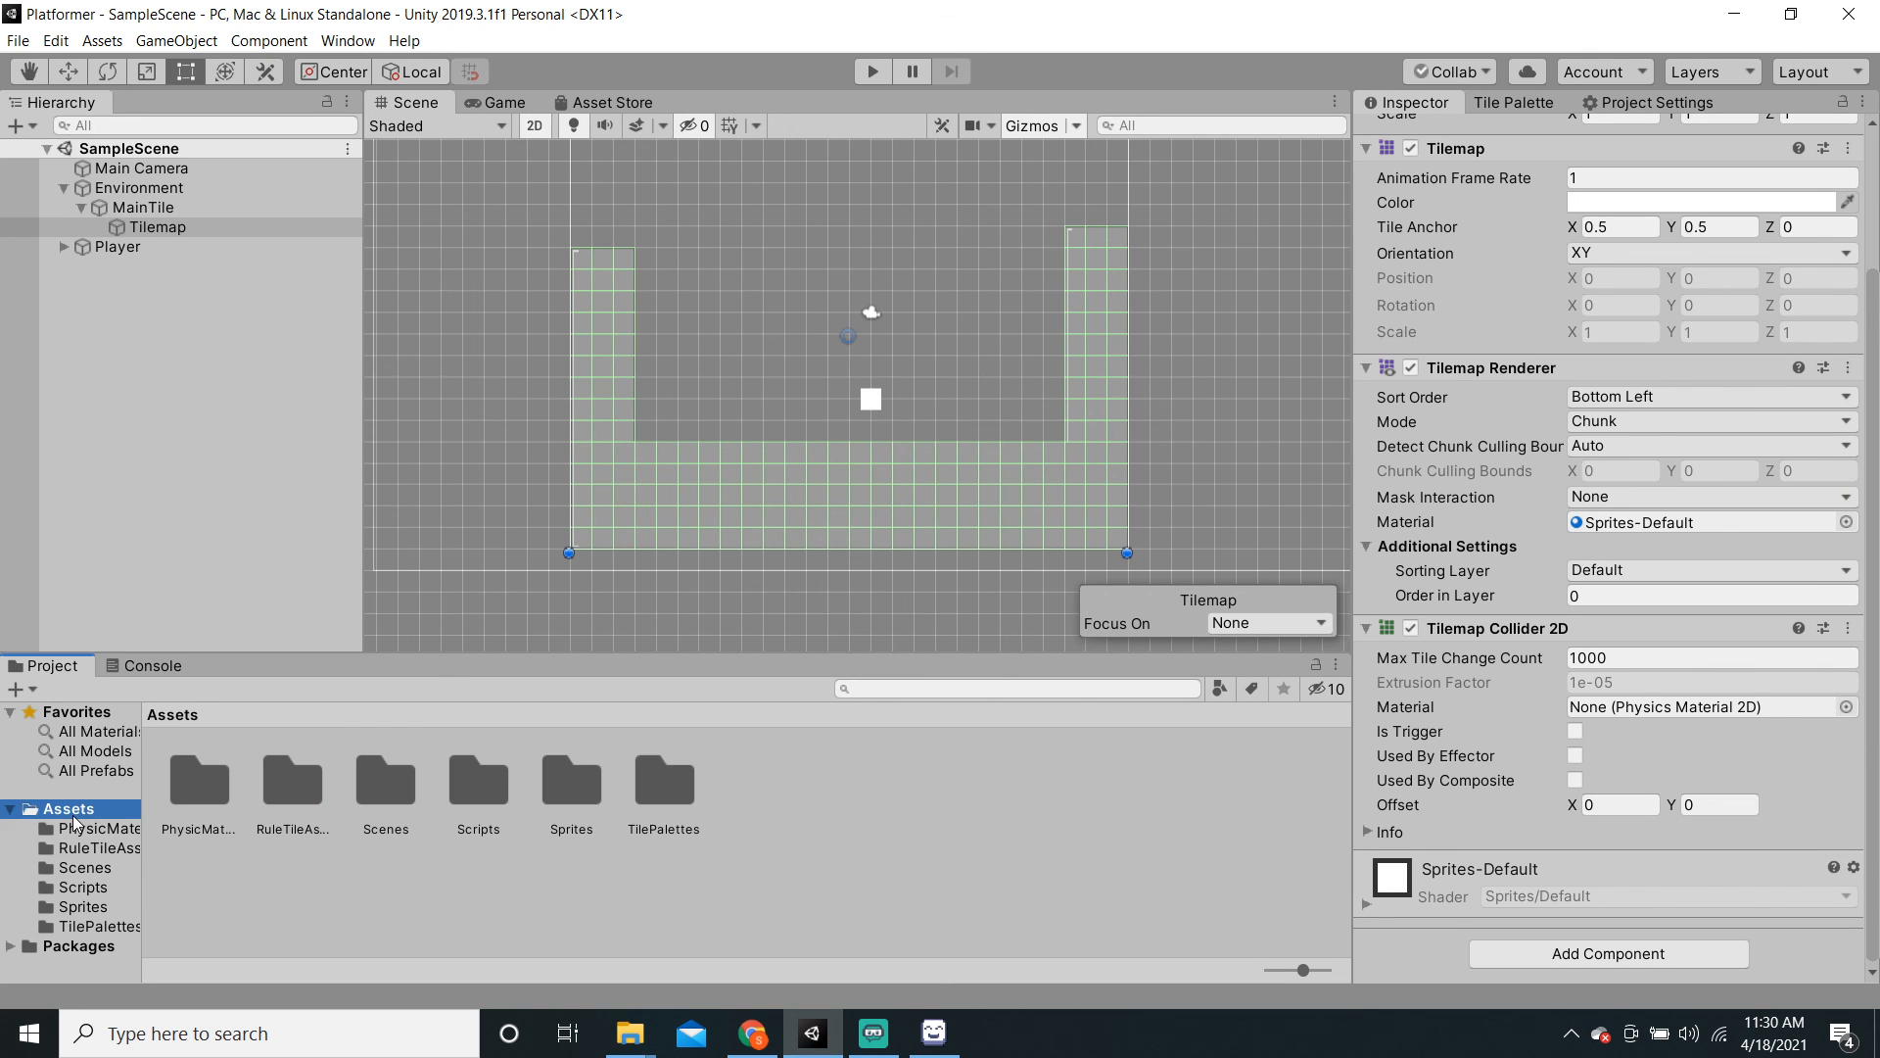
pyautogui.rightClick(1531, 104)
pyautogui.click(1591, 143)
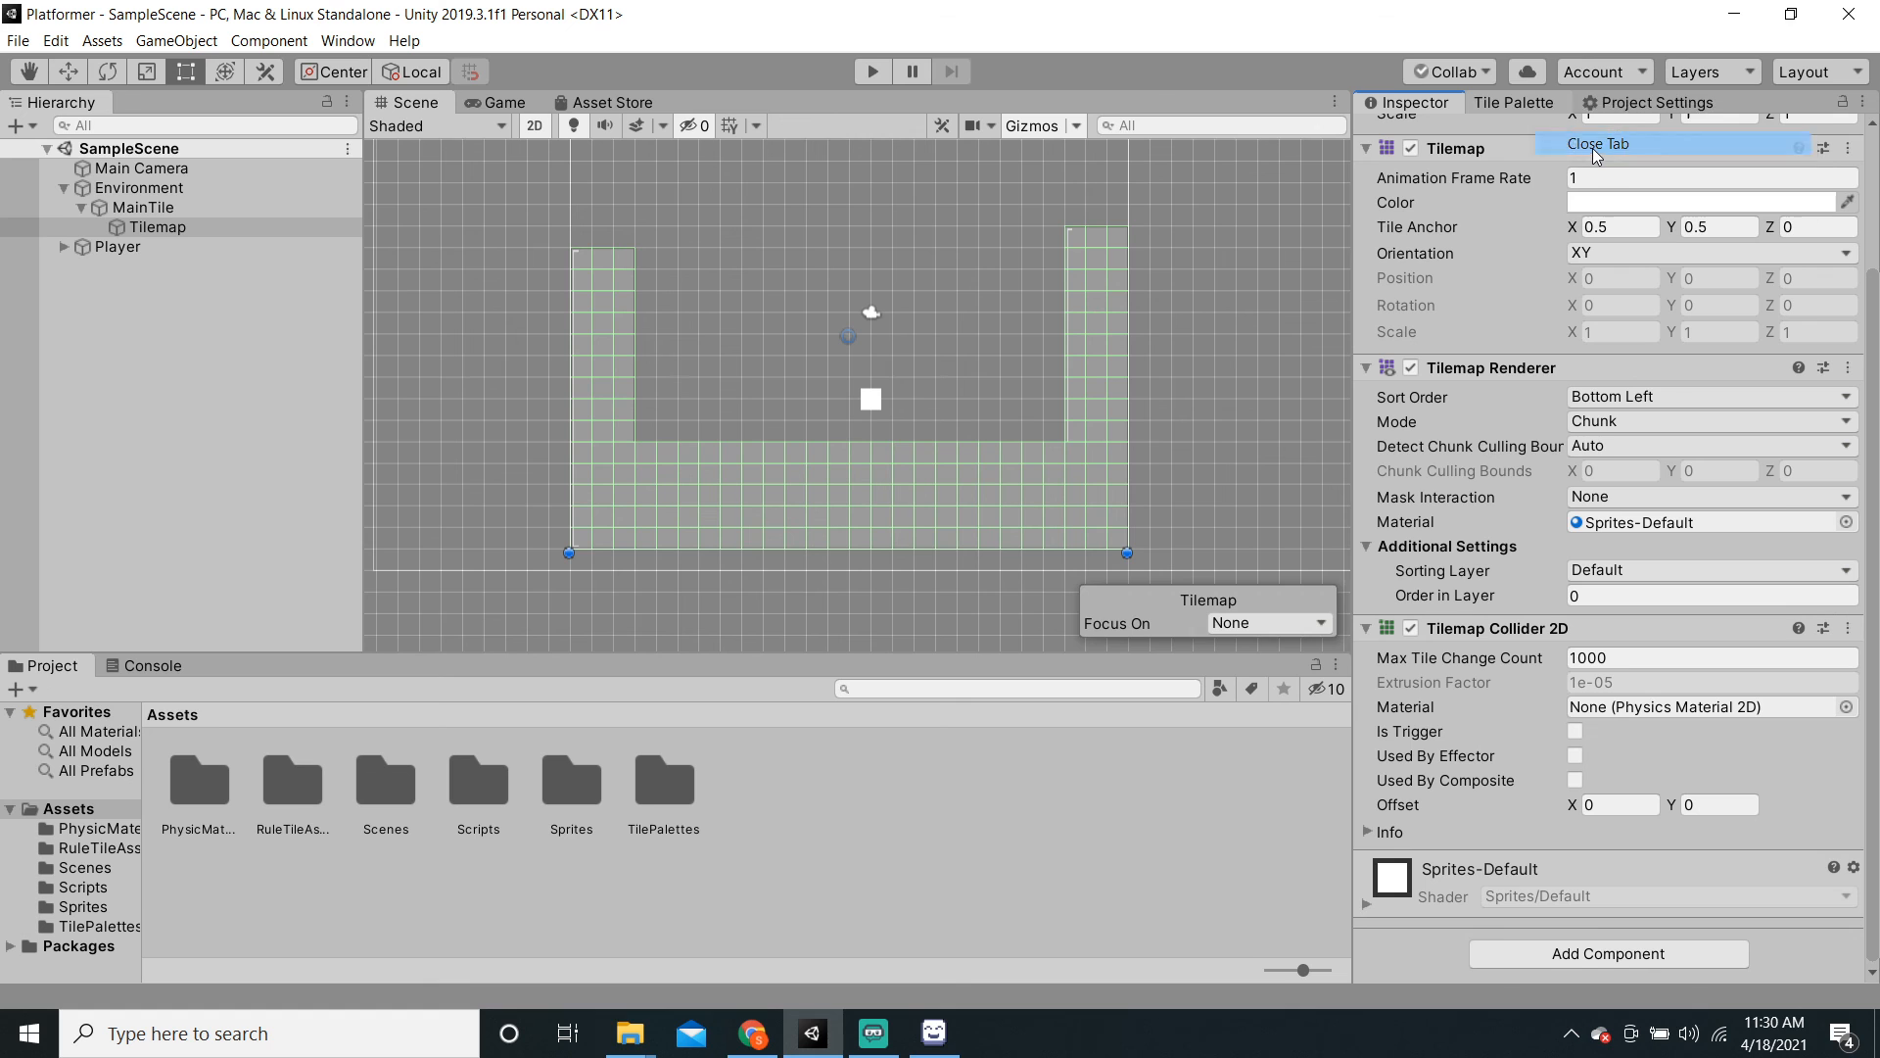
# Step: Recentre the U-shaped level in the Scene view, then switch to Streamlabs OBS
pyautogui.scroll(-3, 872, 376)
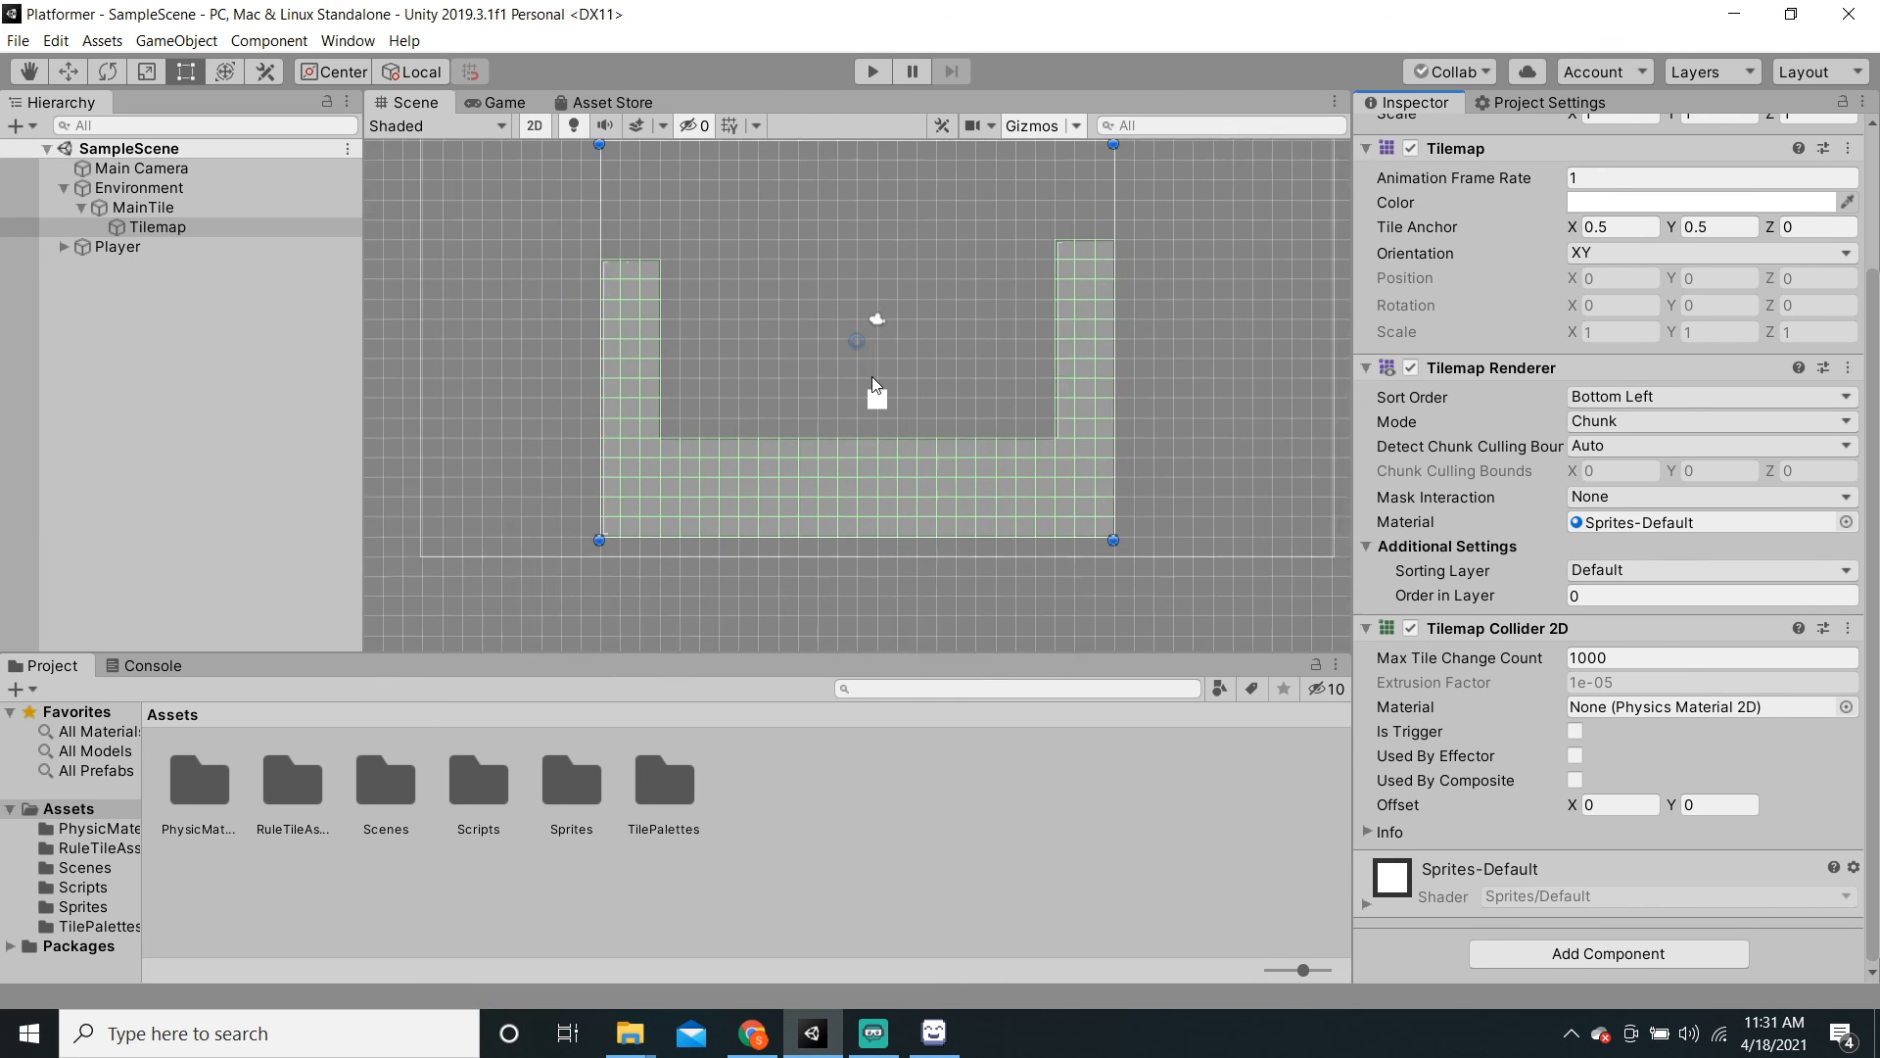
pyautogui.moveTo(979, 352); pyautogui.dragTo(972, 419, button='middle')
pyautogui.scroll(-1, 943, 422)
pyautogui.scroll(1, 987, 419)
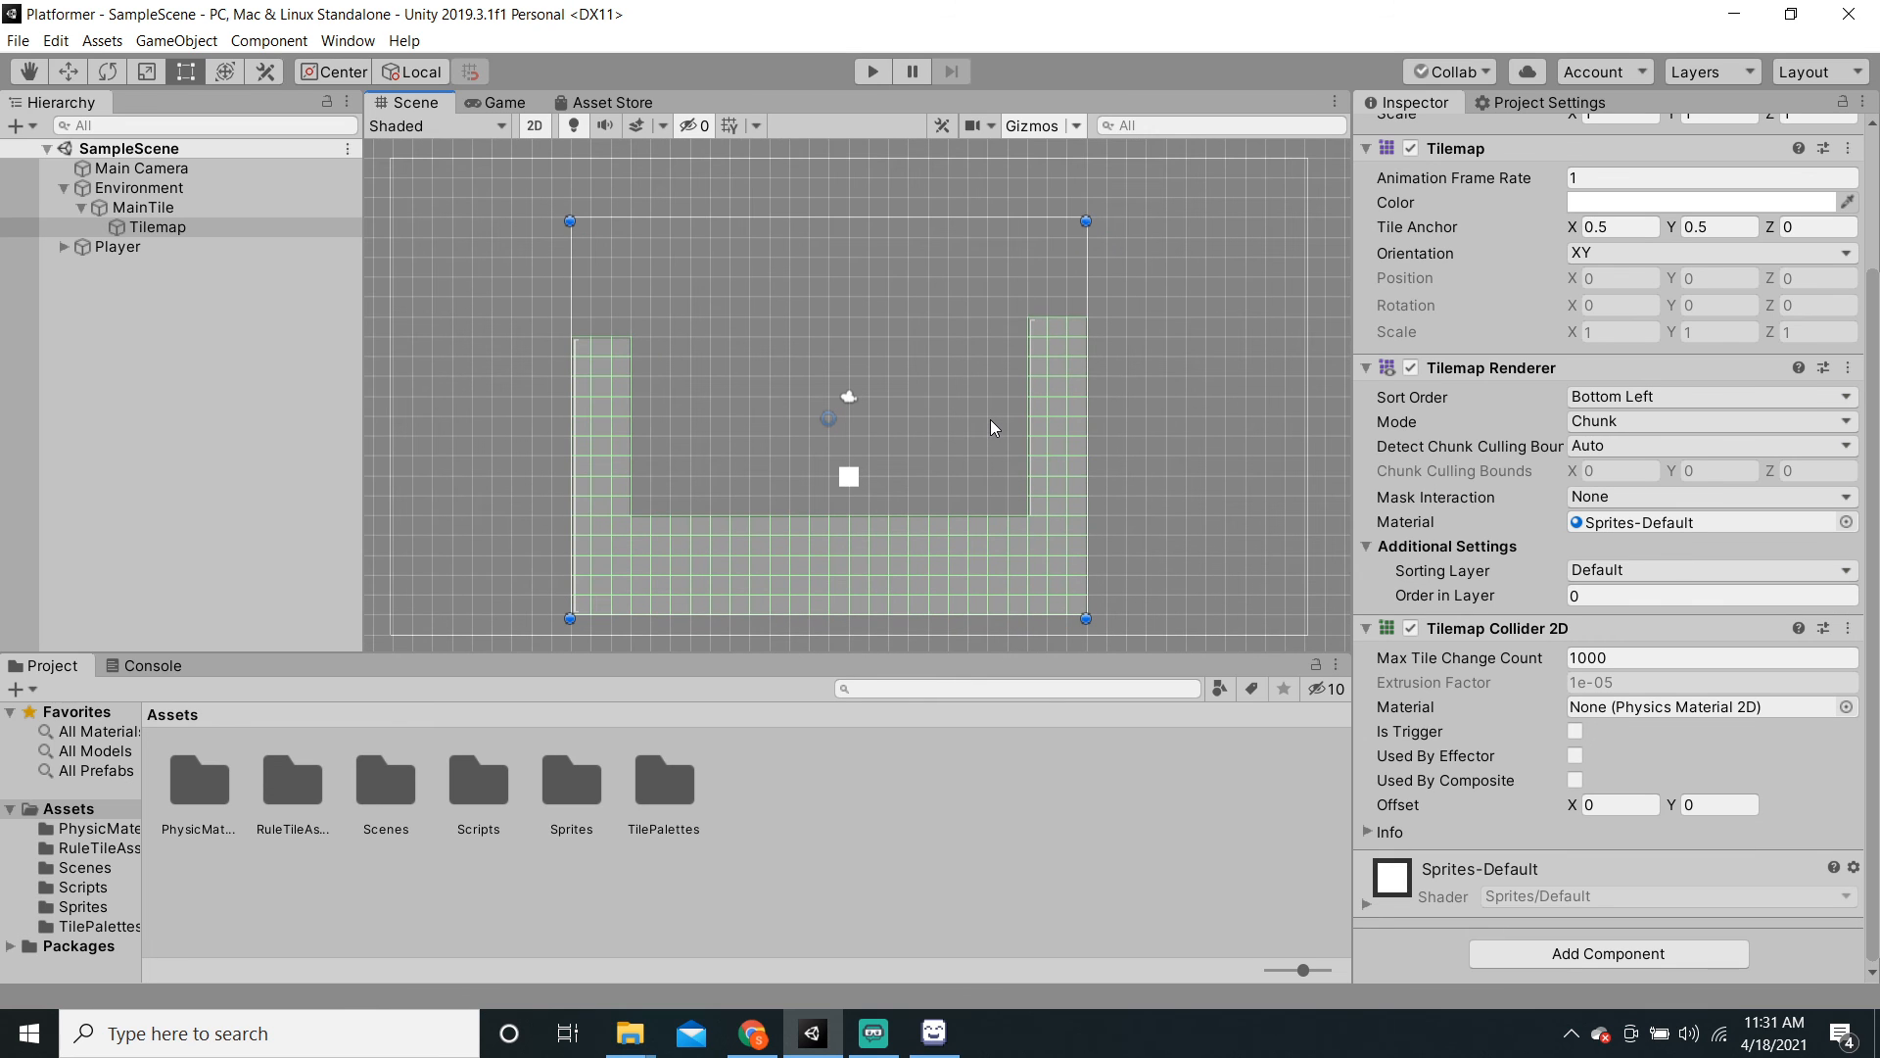
pyautogui.scroll(1, 990, 421)
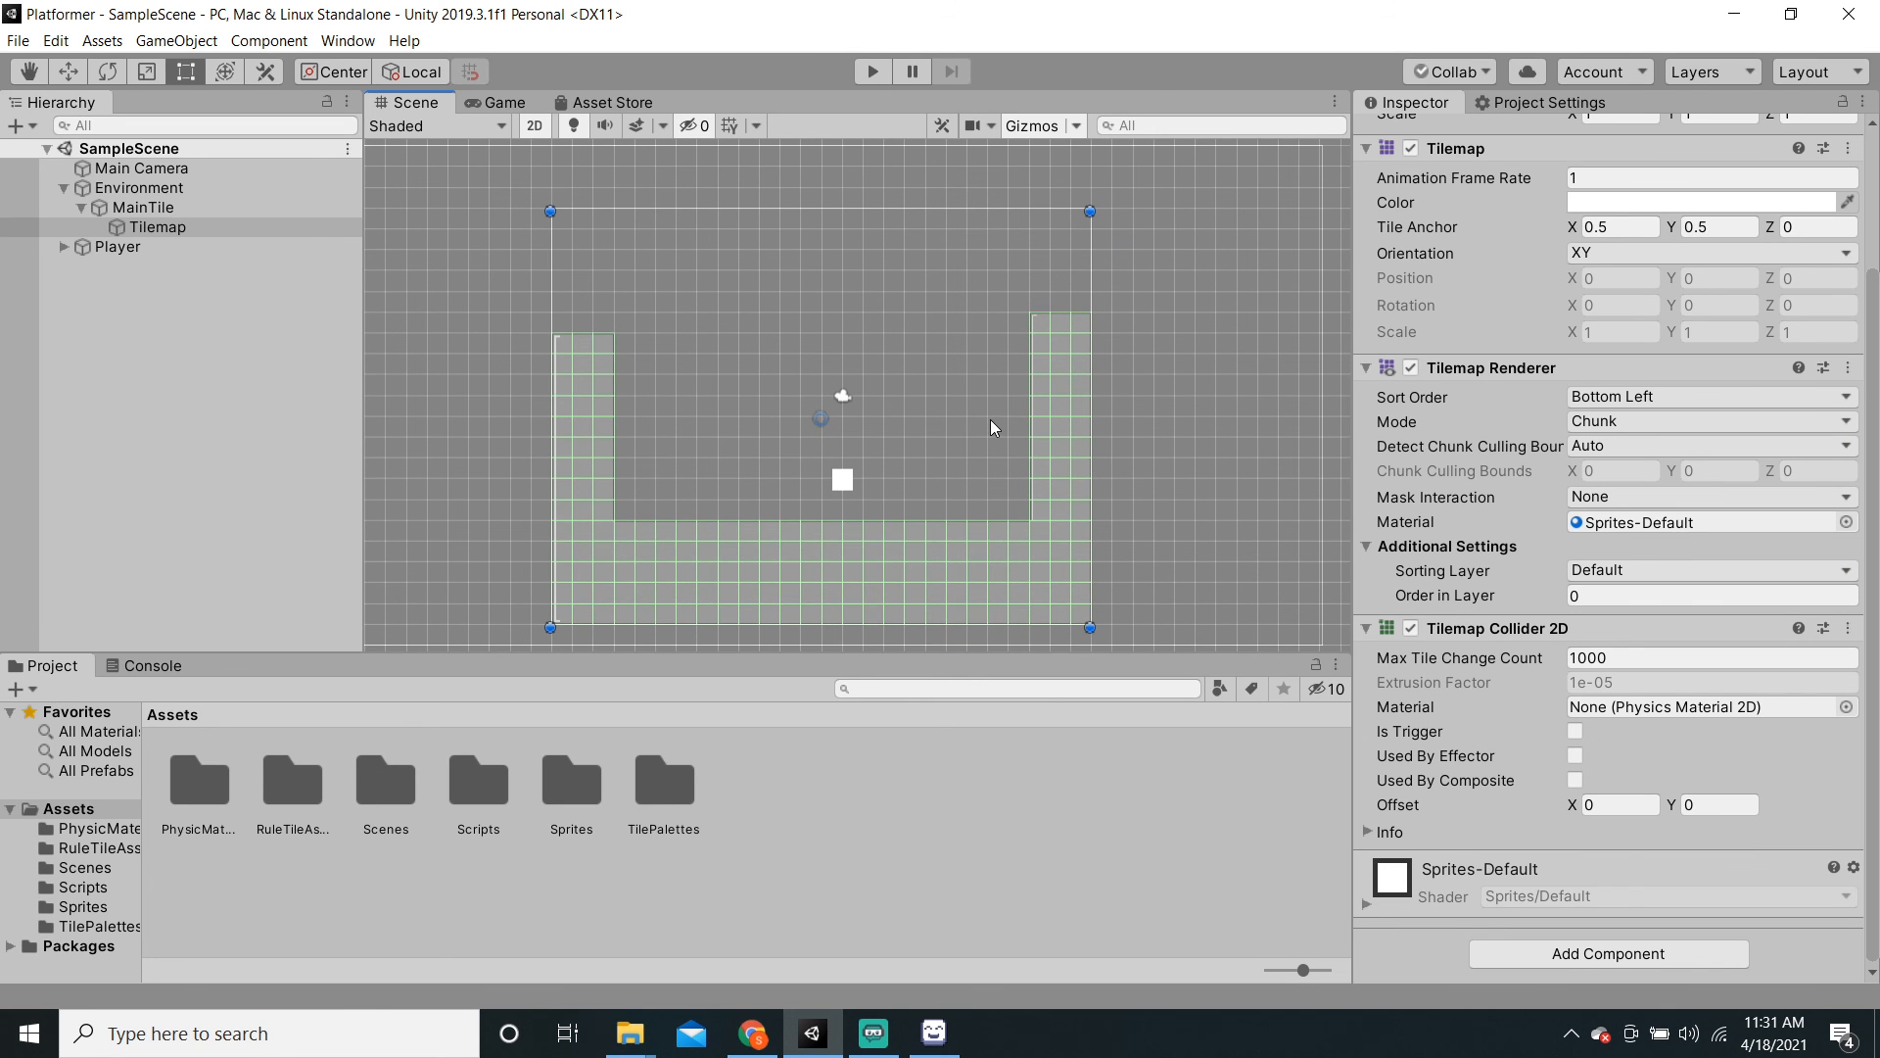
pyautogui.moveTo(1025, 440); pyautogui.dragTo(1043, 449, button='middle')
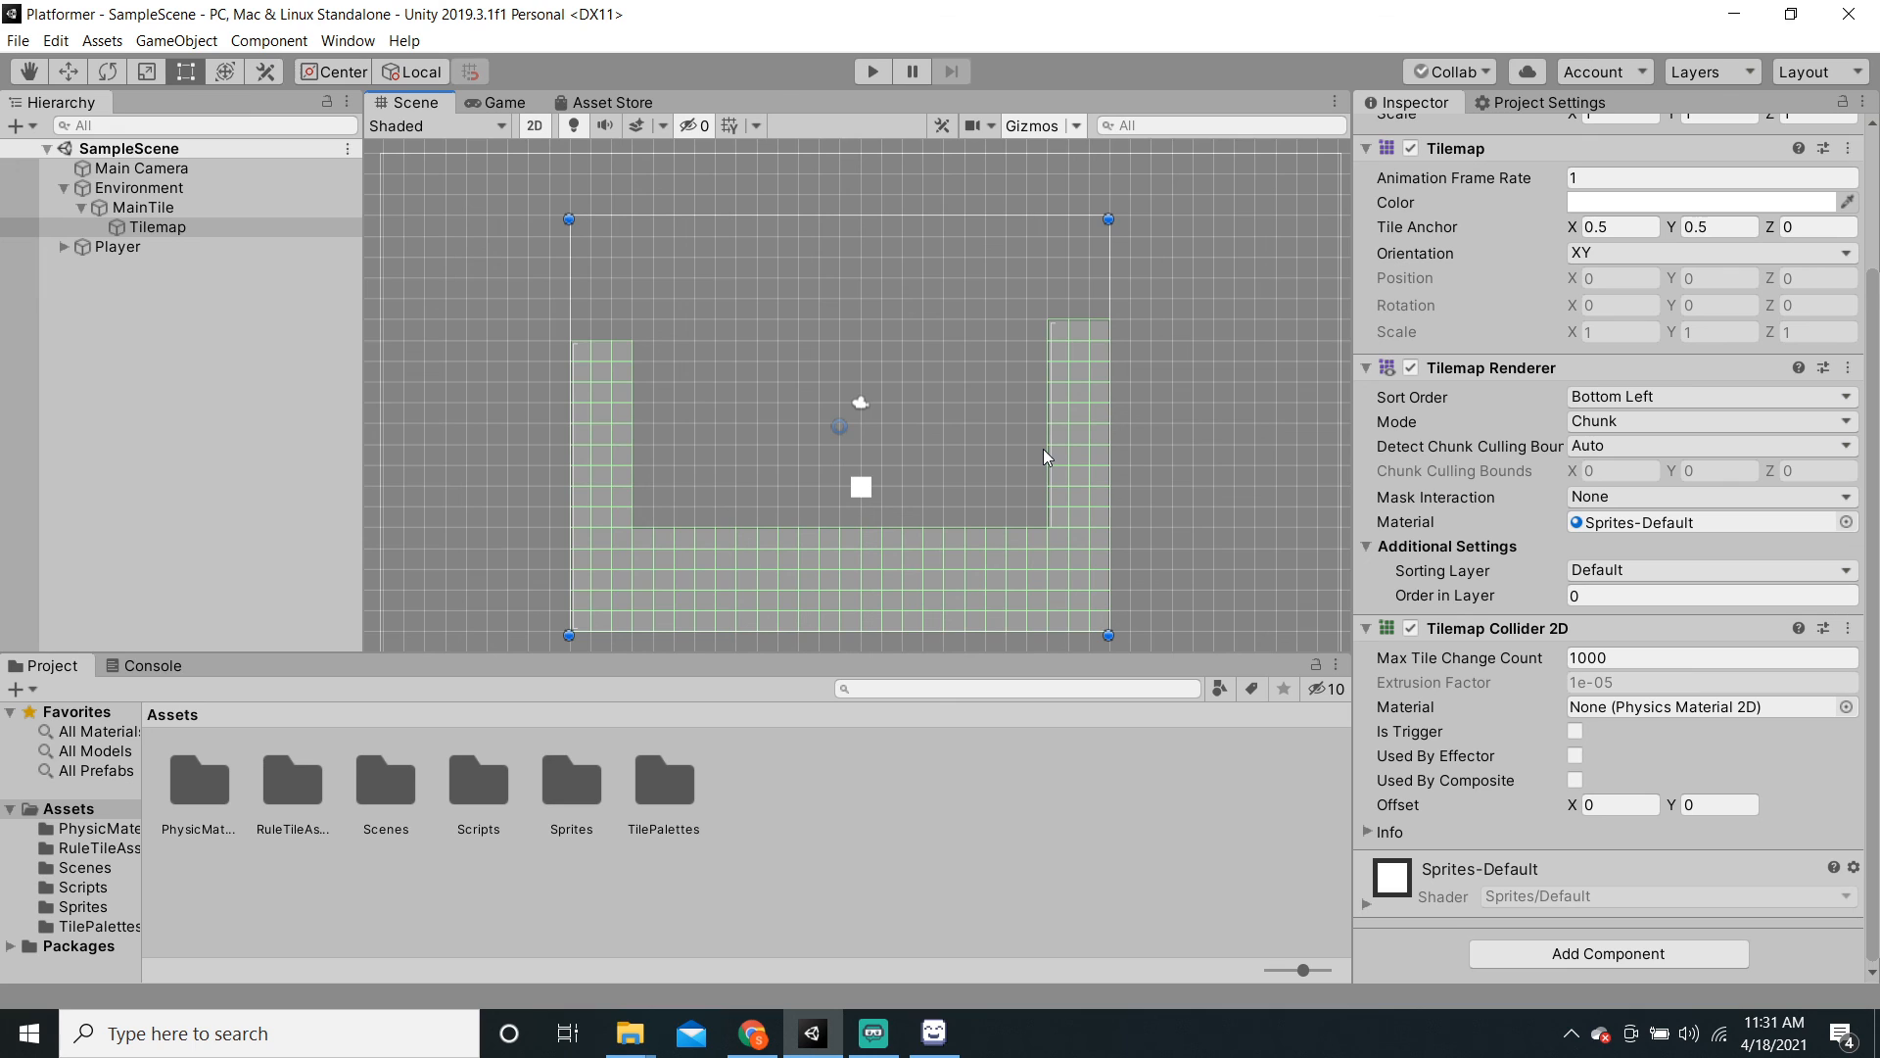
pyautogui.click(873, 1033)
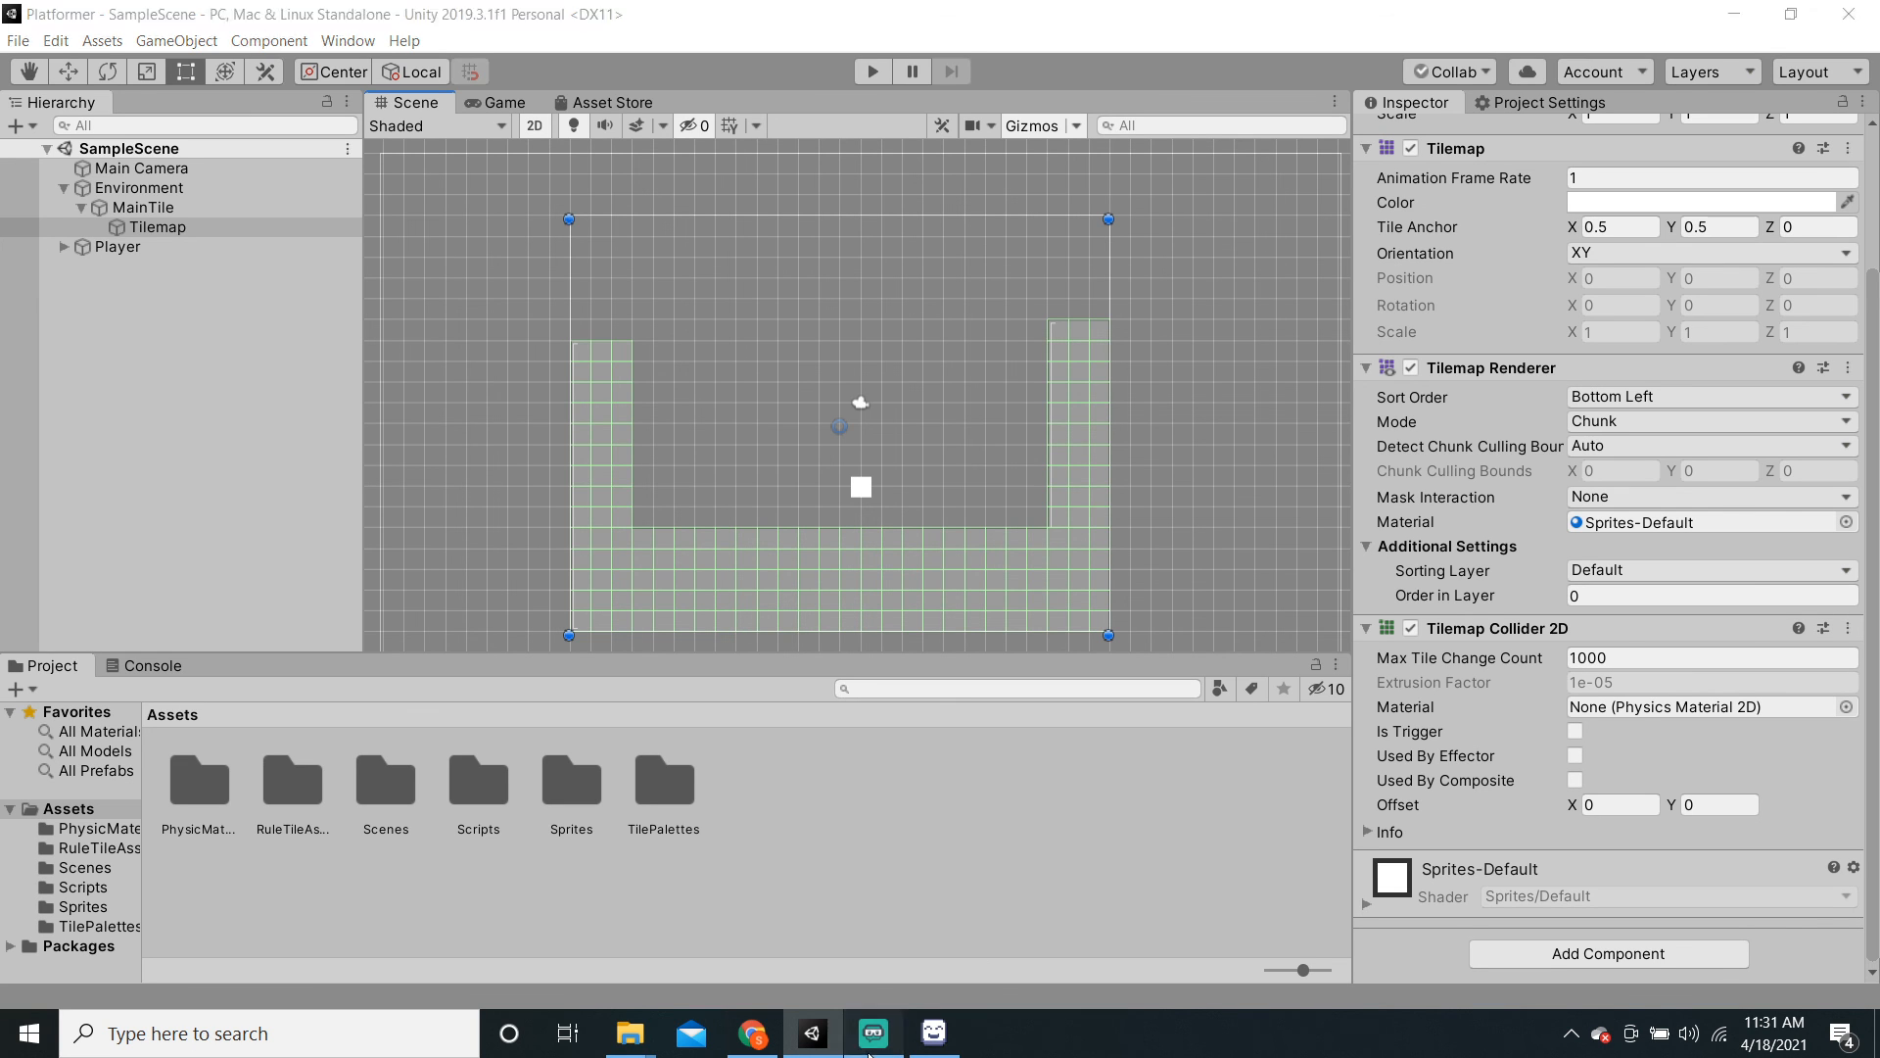